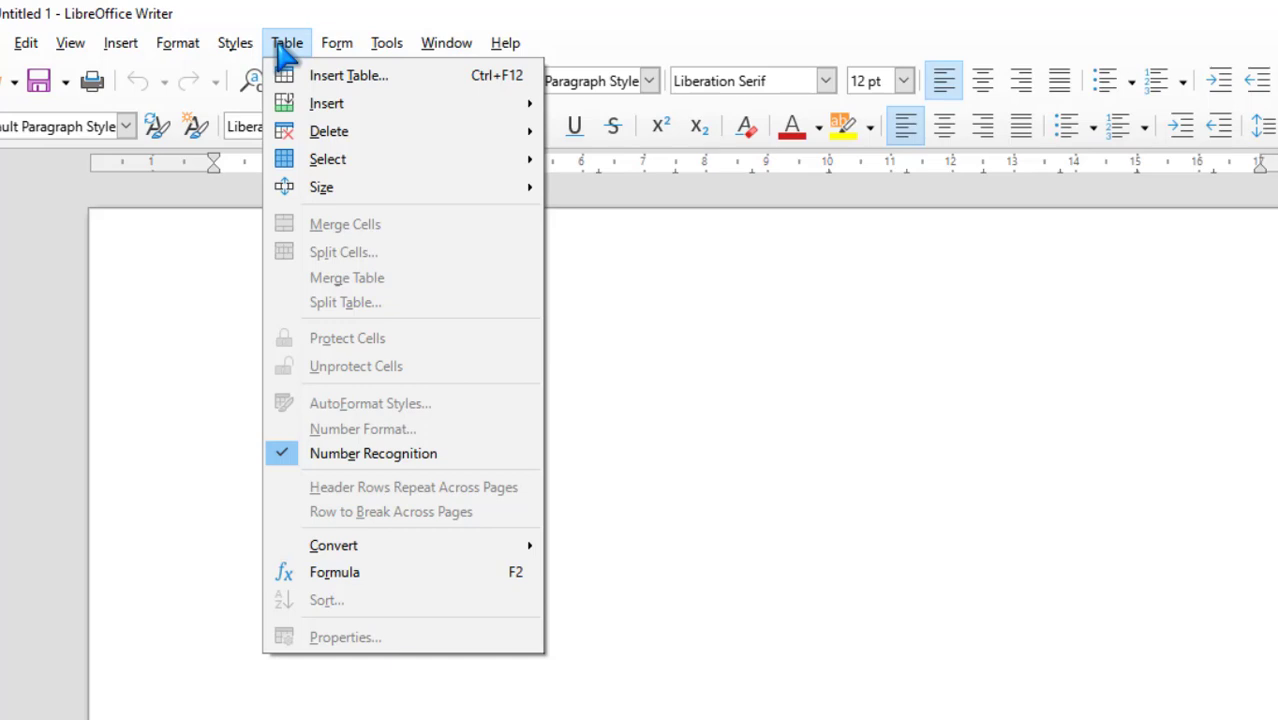
- Close the open menu and browse the Table menu and neighbouring menus
left_click(673, 274)
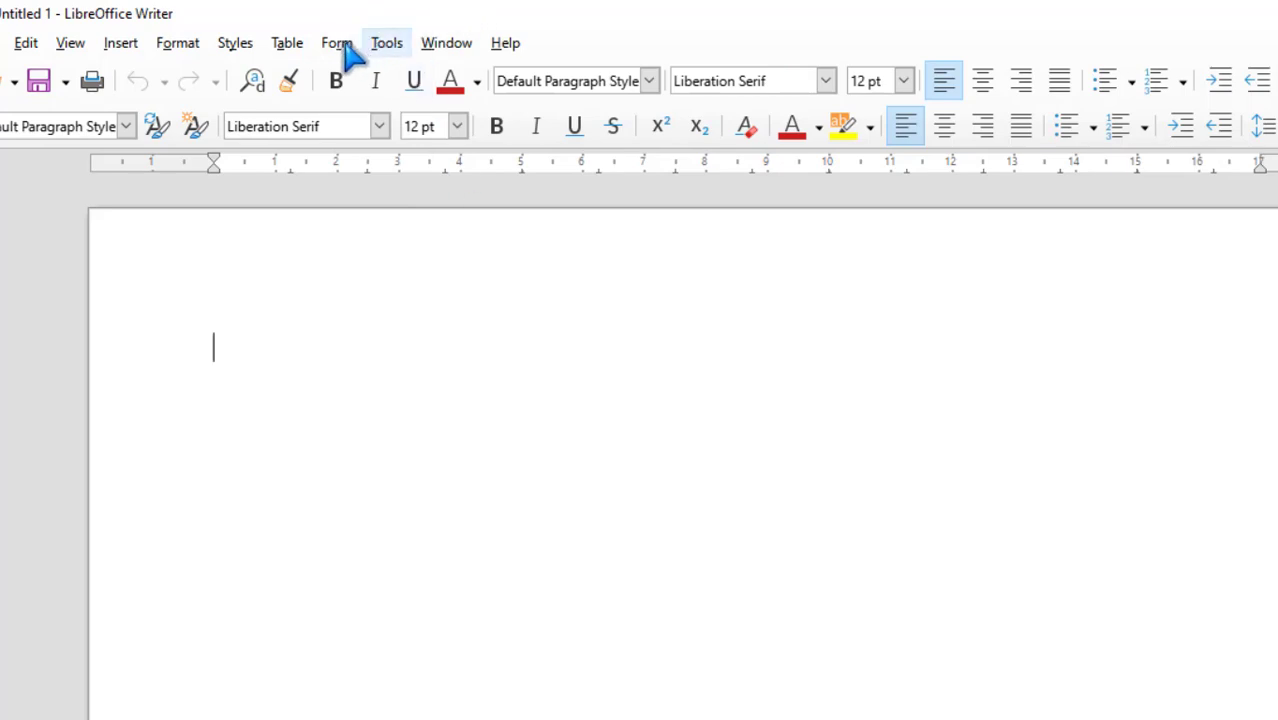
left_click(287, 43)
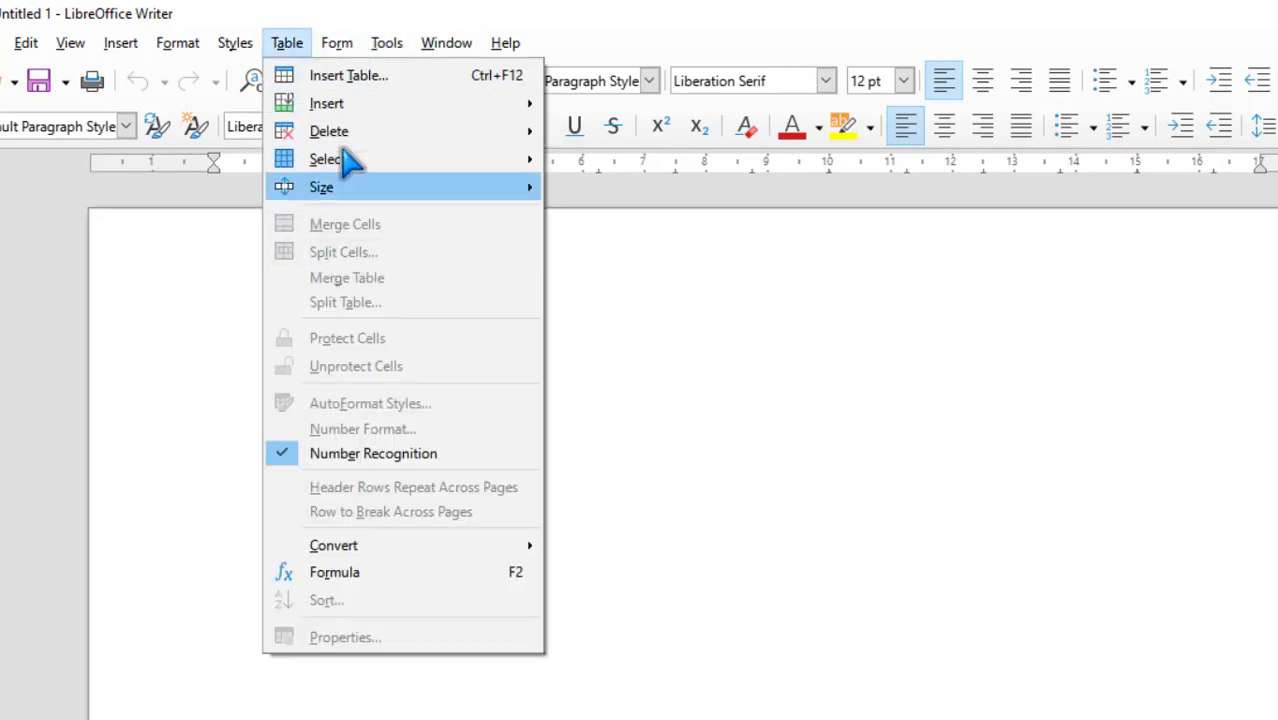
mouse_move(358, 144)
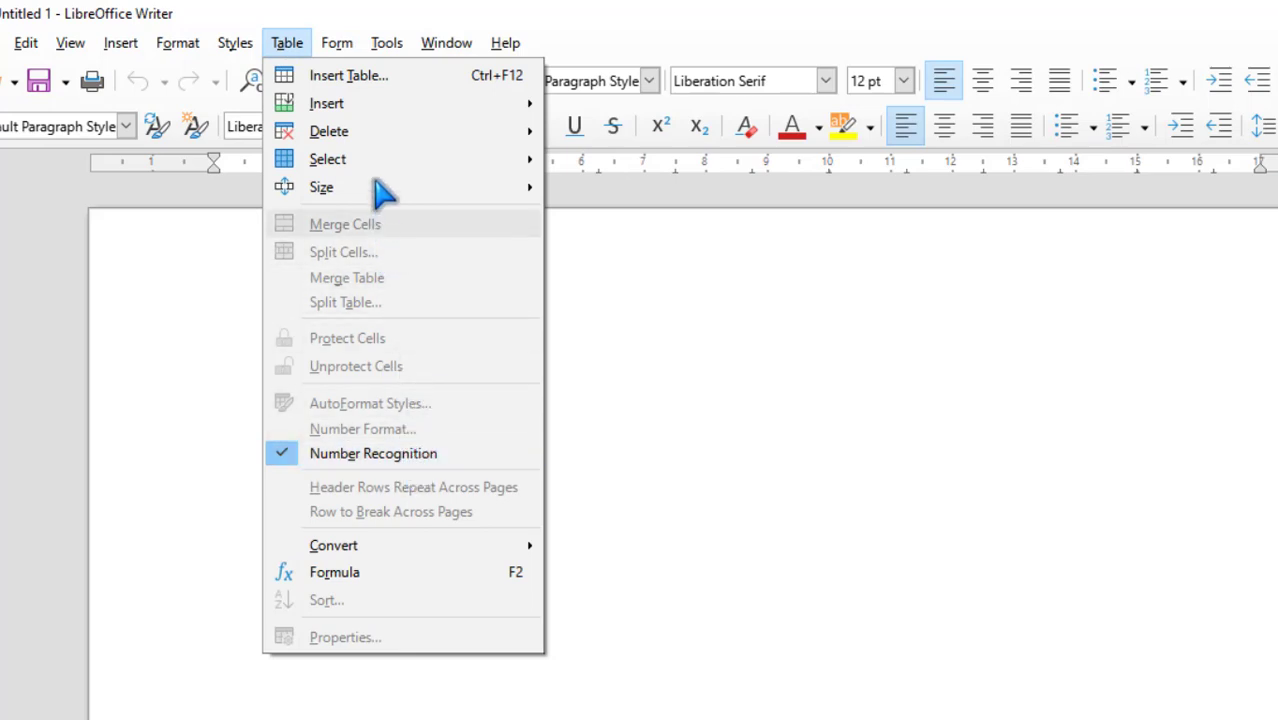
mouse_move(330, 42)
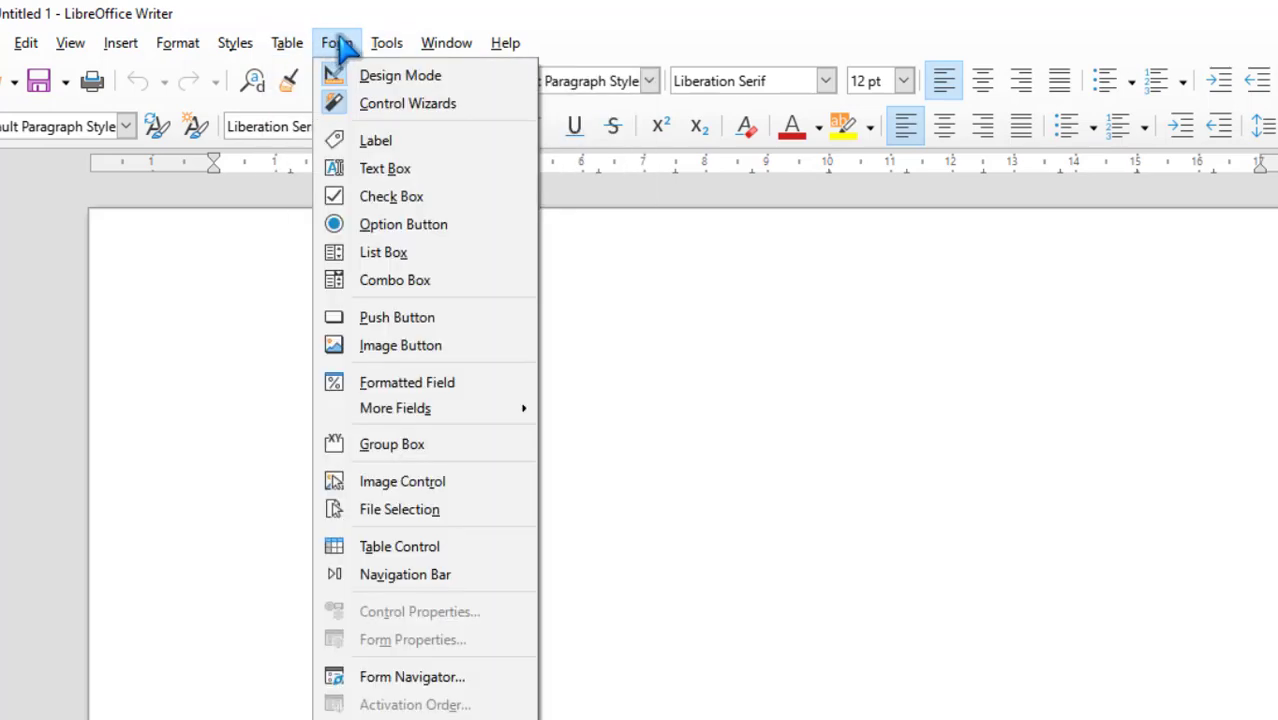
mouse_move(448, 43)
- Check the LibreOffice version information, then choose Table > Insert Table
mouse_move(505, 45)
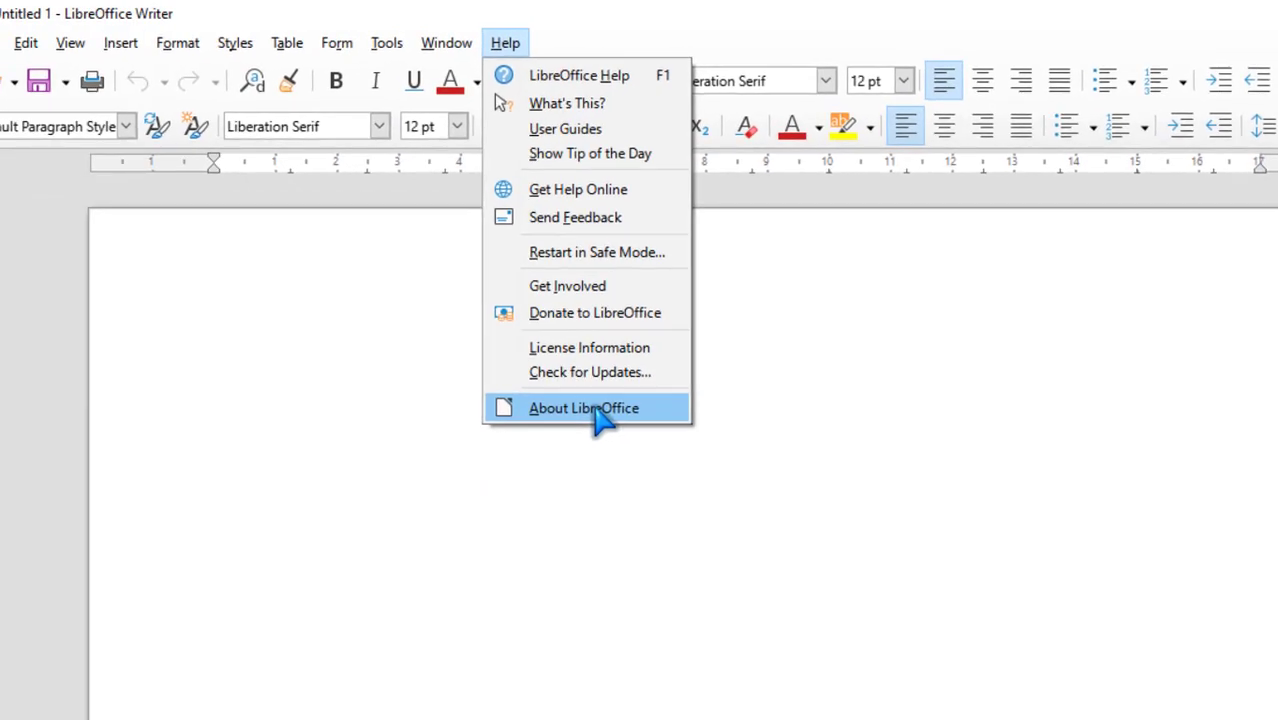
left_click(595, 410)
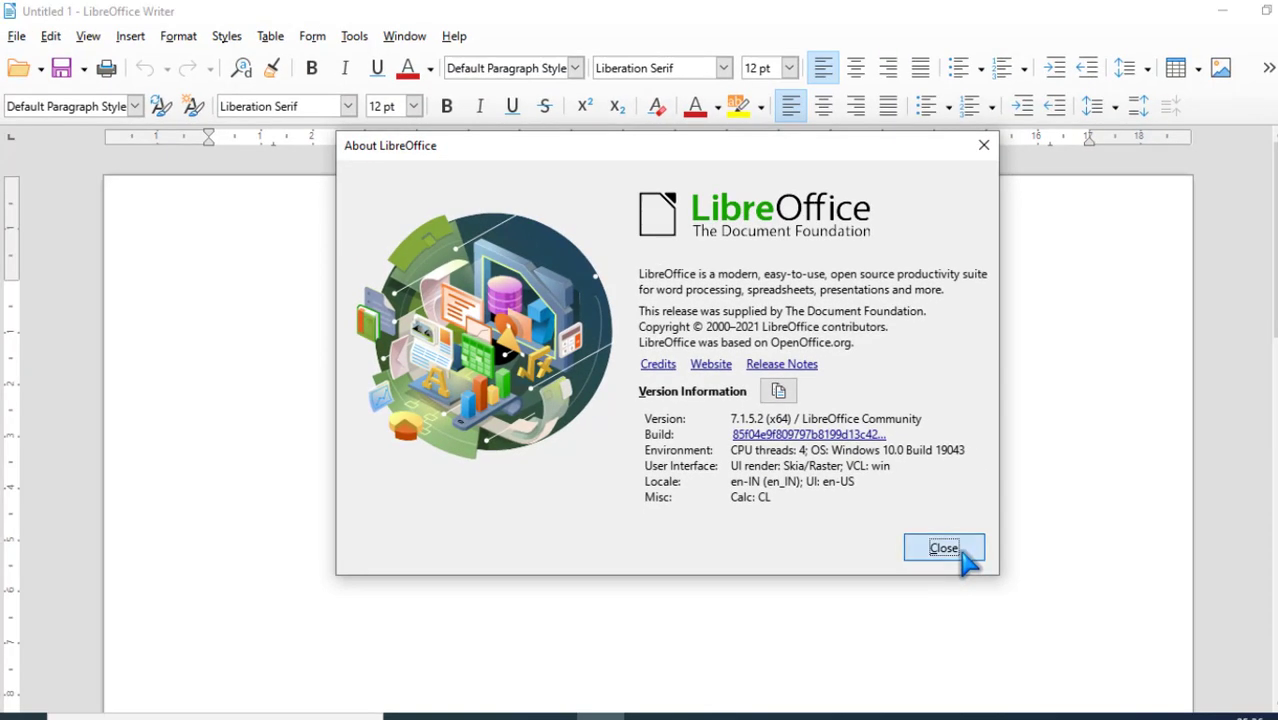
left_click(944, 548)
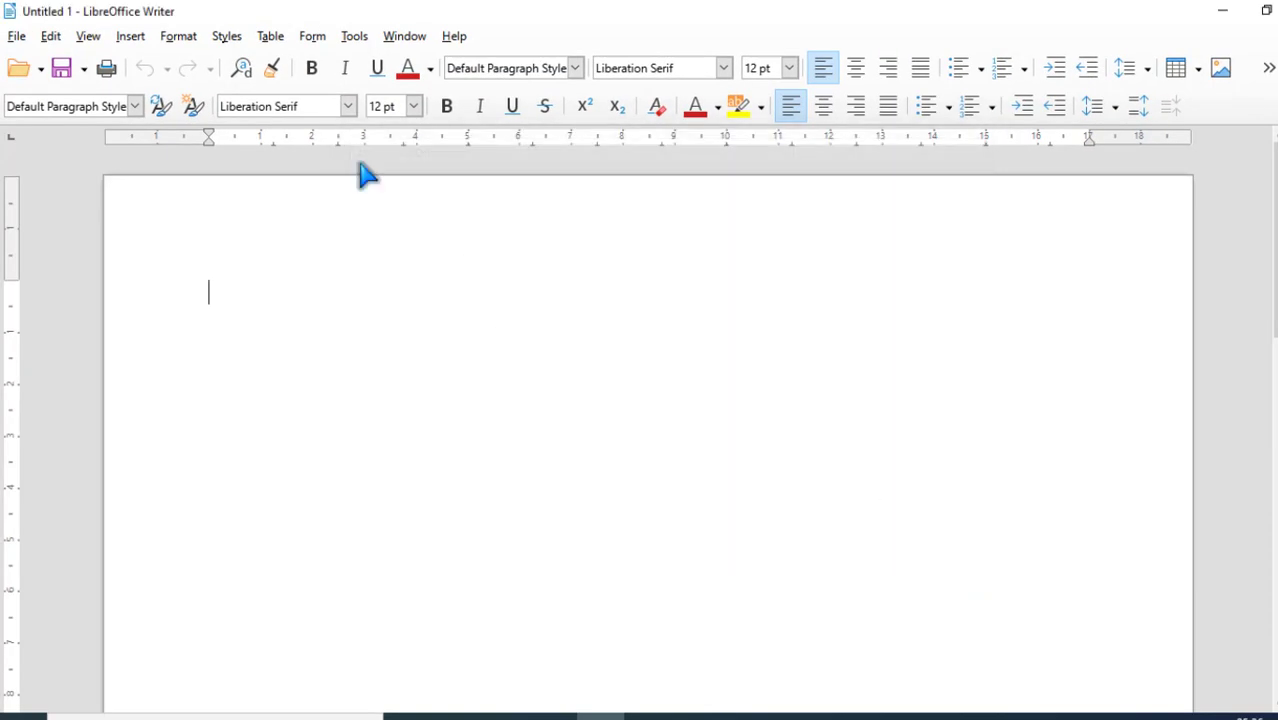
left_click(272, 40)
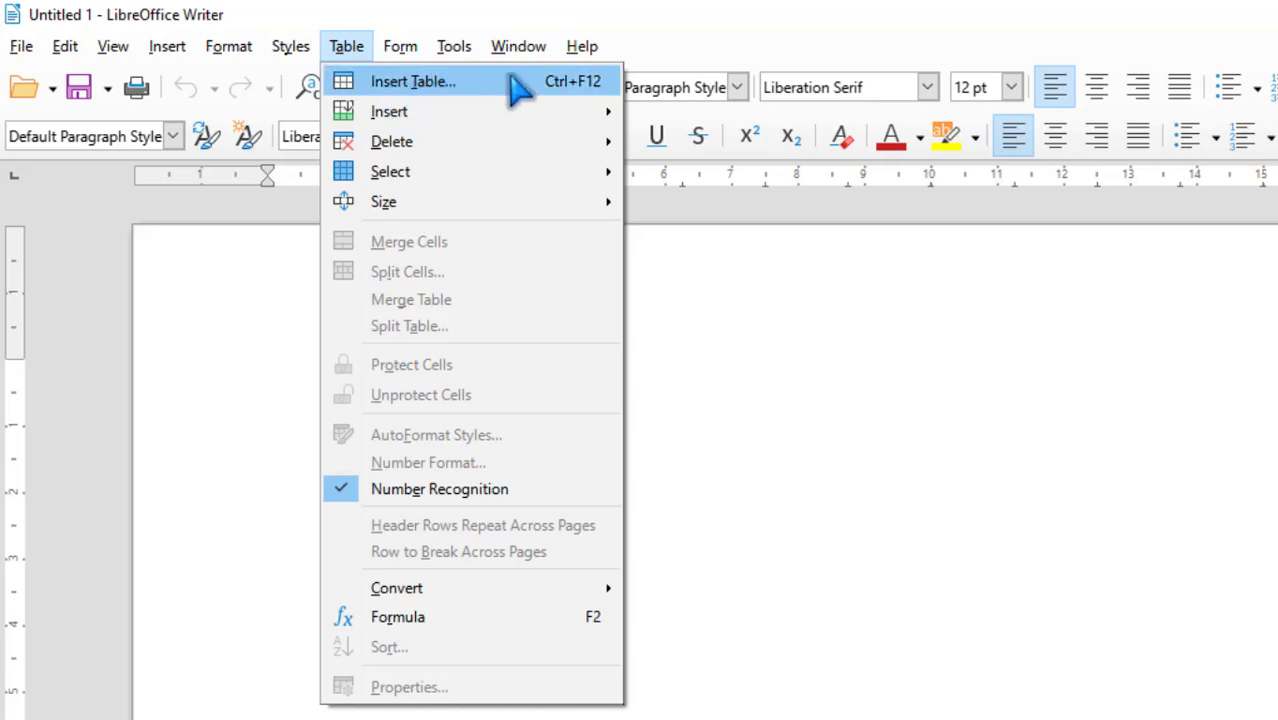
left_click(456, 84)
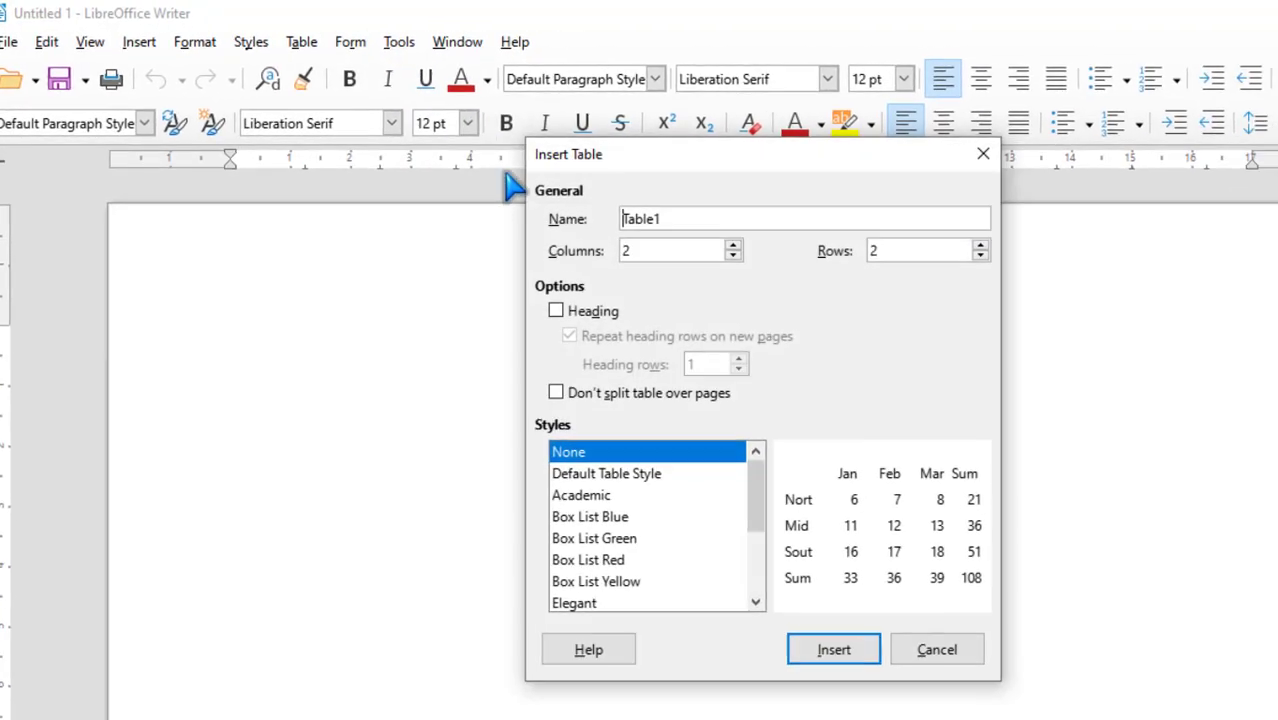
- Move the Insert Table dialog aside and raise Columns to 6, giving a 6 × 4 table
left_click_drag(713, 164, 699, 201)
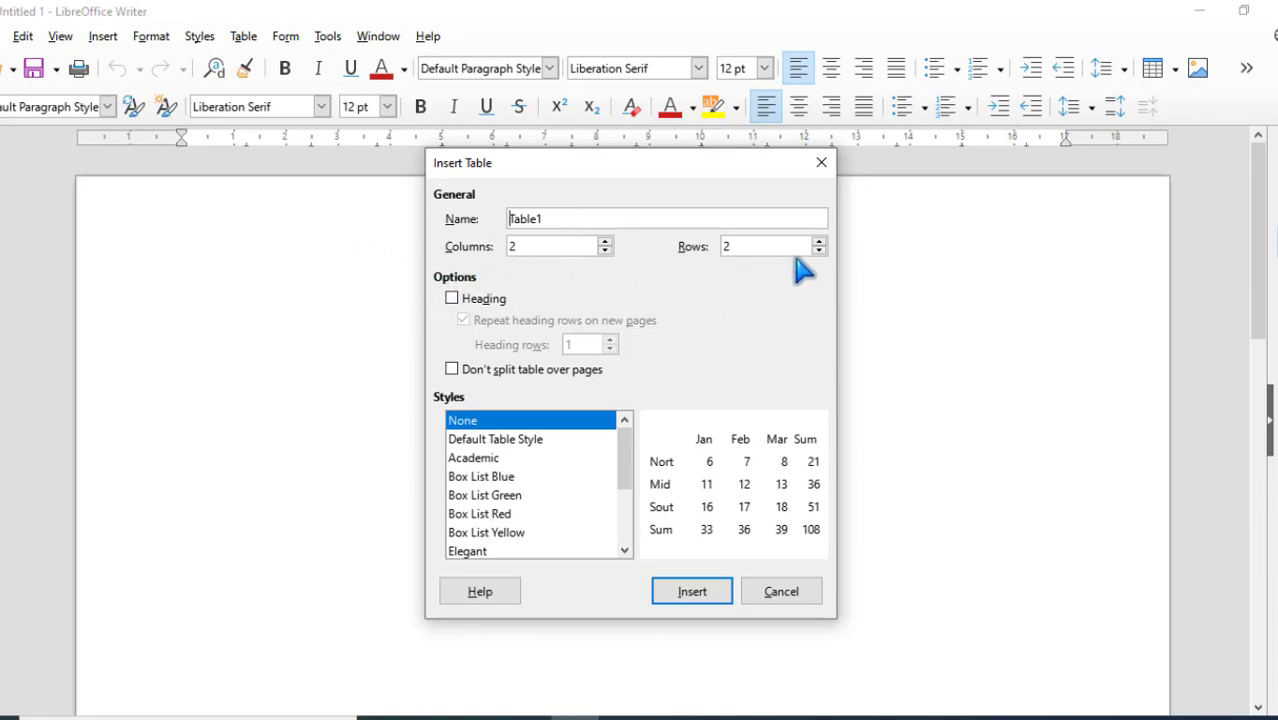
left_click(604, 242)
left_click(604, 242)
left_click(604, 242)
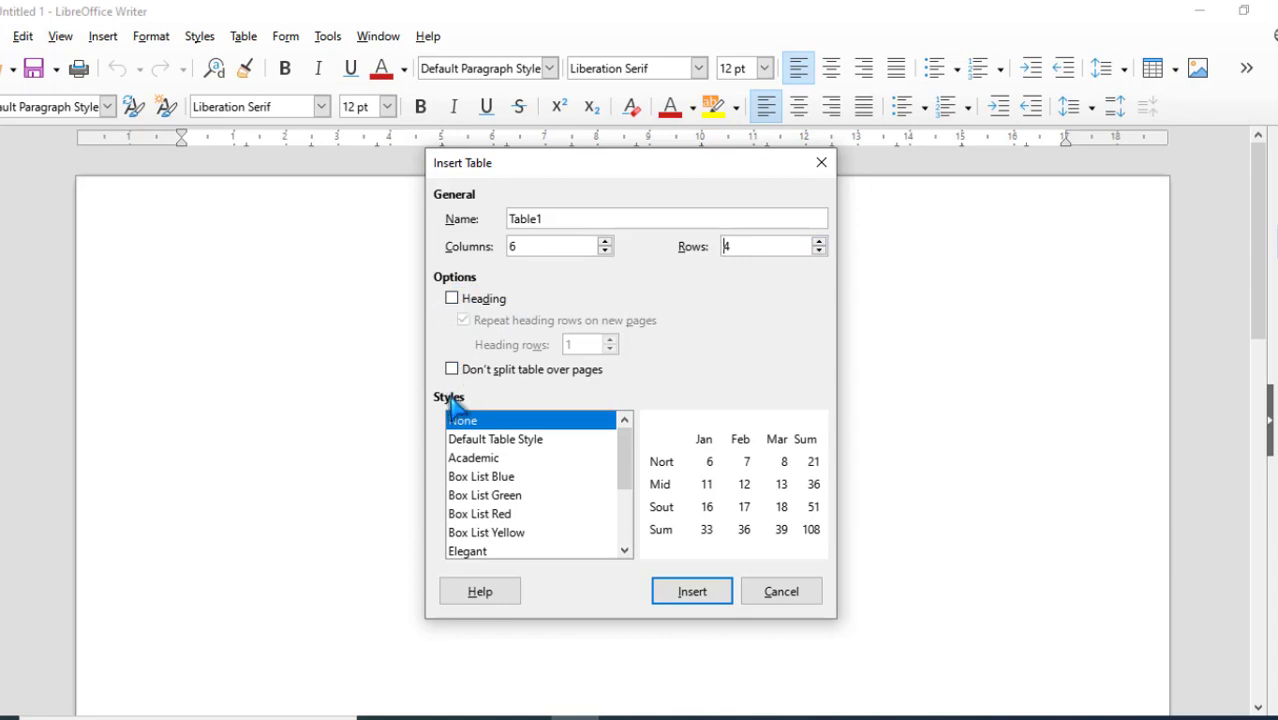
- Enable the Heading option and Don't split table over pages for Table1
left_click(452, 300)
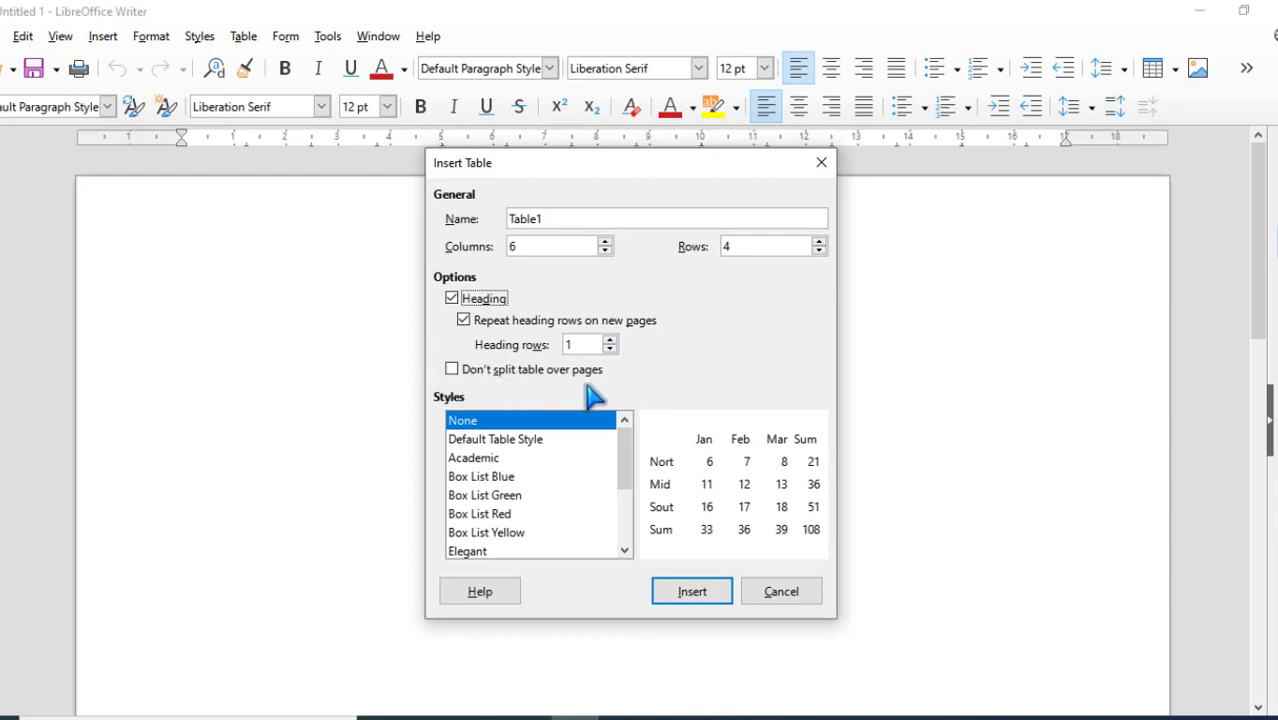
left_click(451, 369)
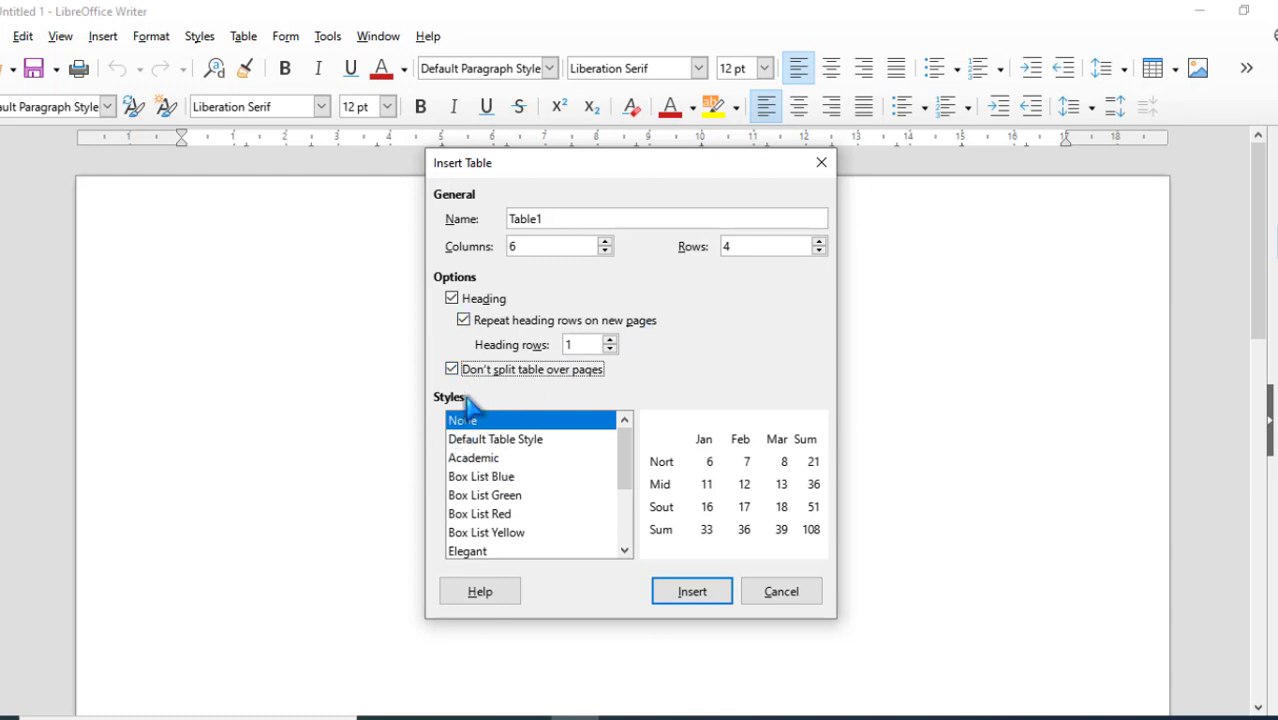
- Preview Default, Academic and the Box List Blue, Green, Red and Yellow styles
left_click(498, 442)
left_click(508, 459)
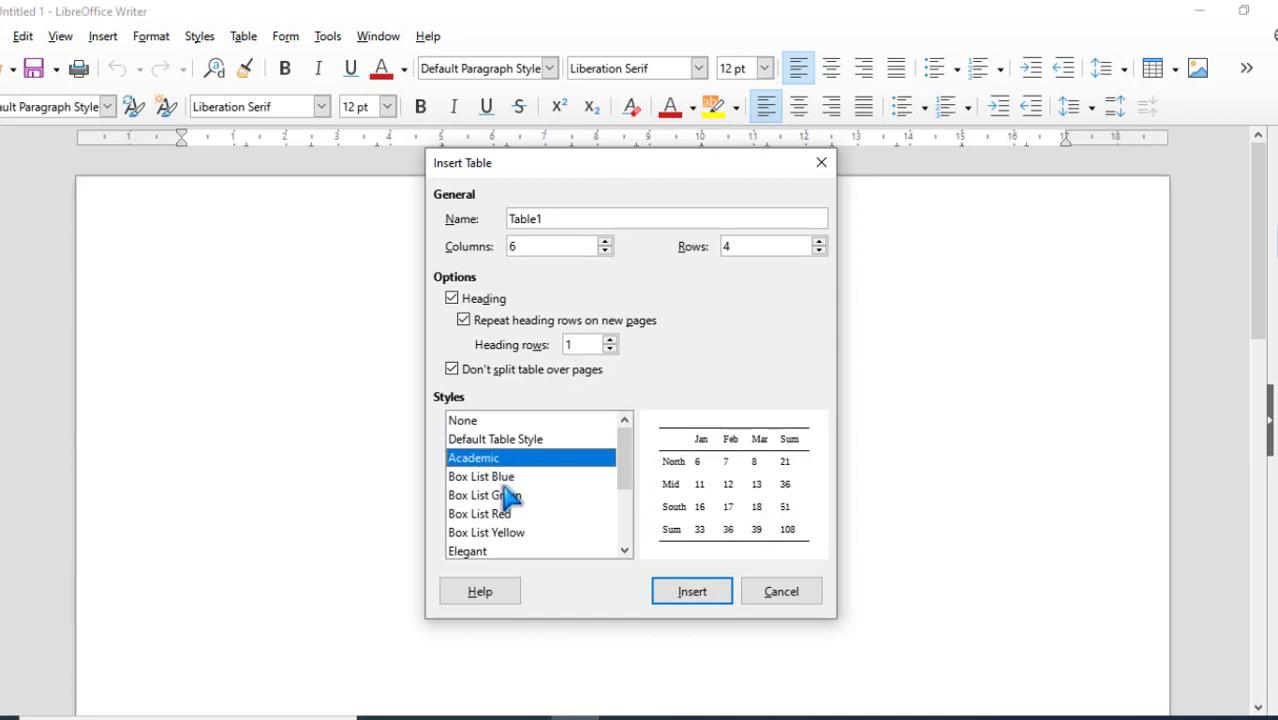
left_click(500, 481)
left_click(500, 497)
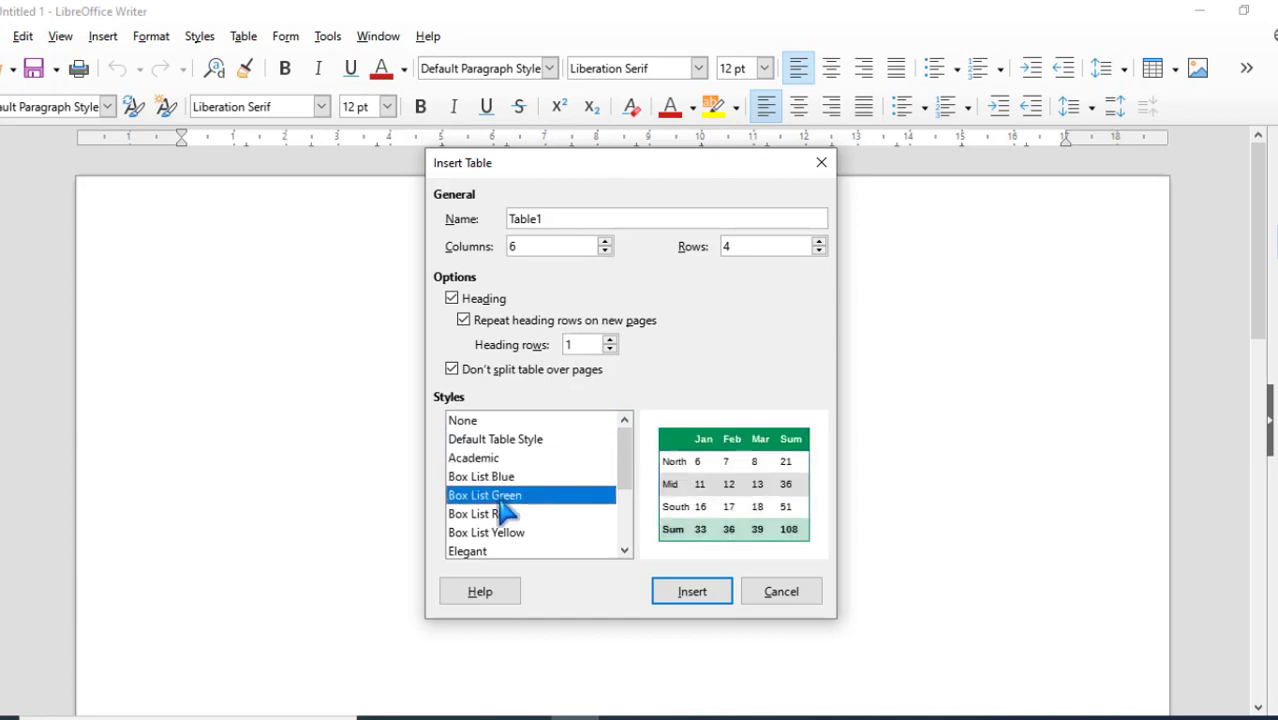
left_click(486, 515)
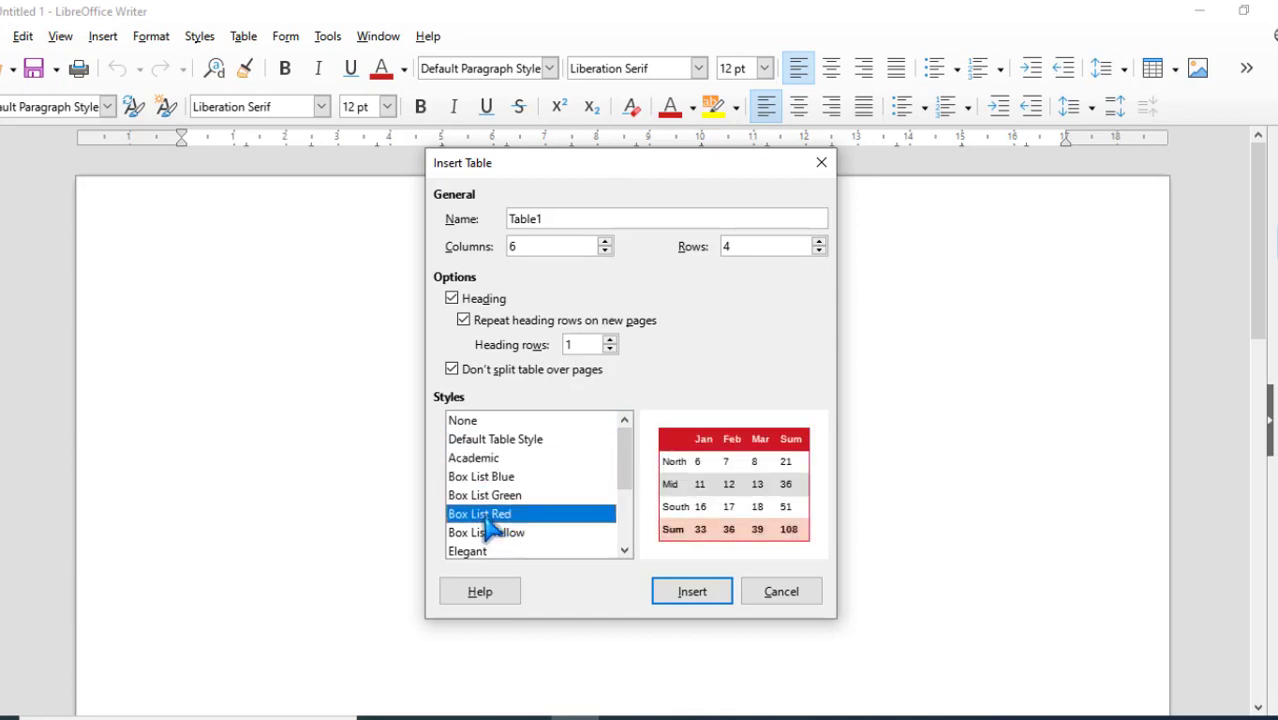
left_click(494, 532)
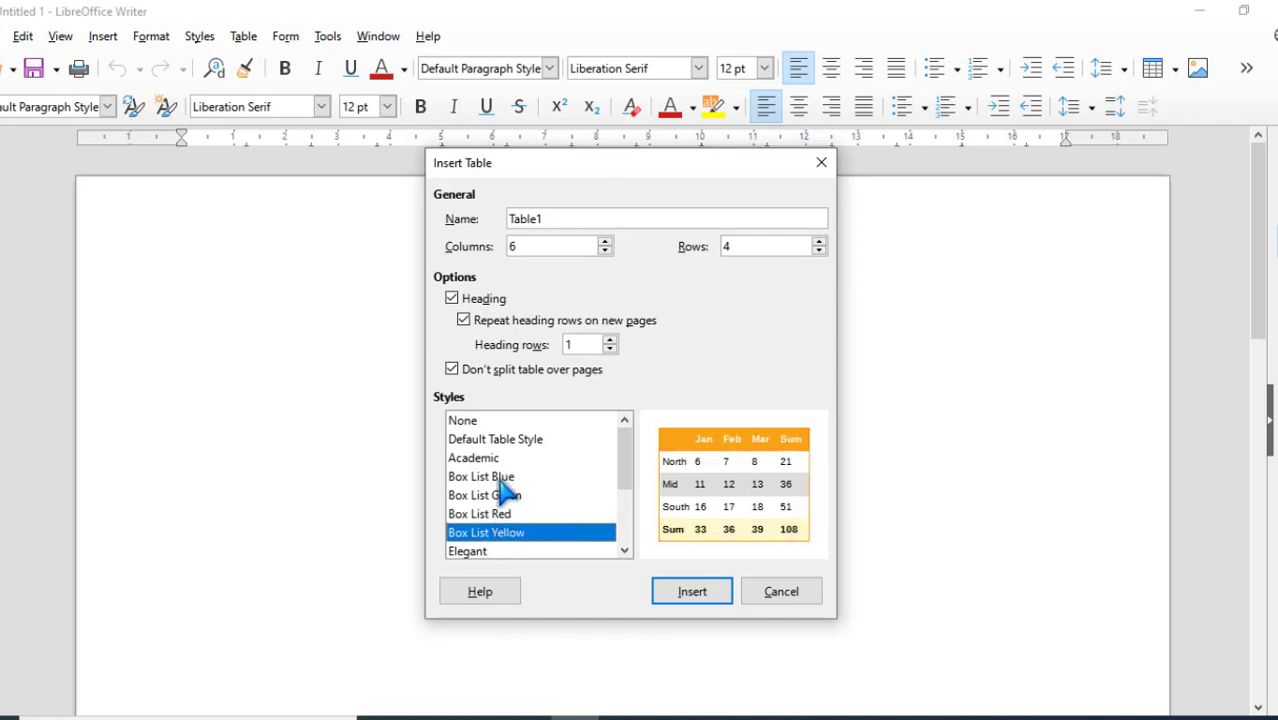
- Settle on Box List Blue after comparing with Green, and revisit the Rows field
left_click(501, 479)
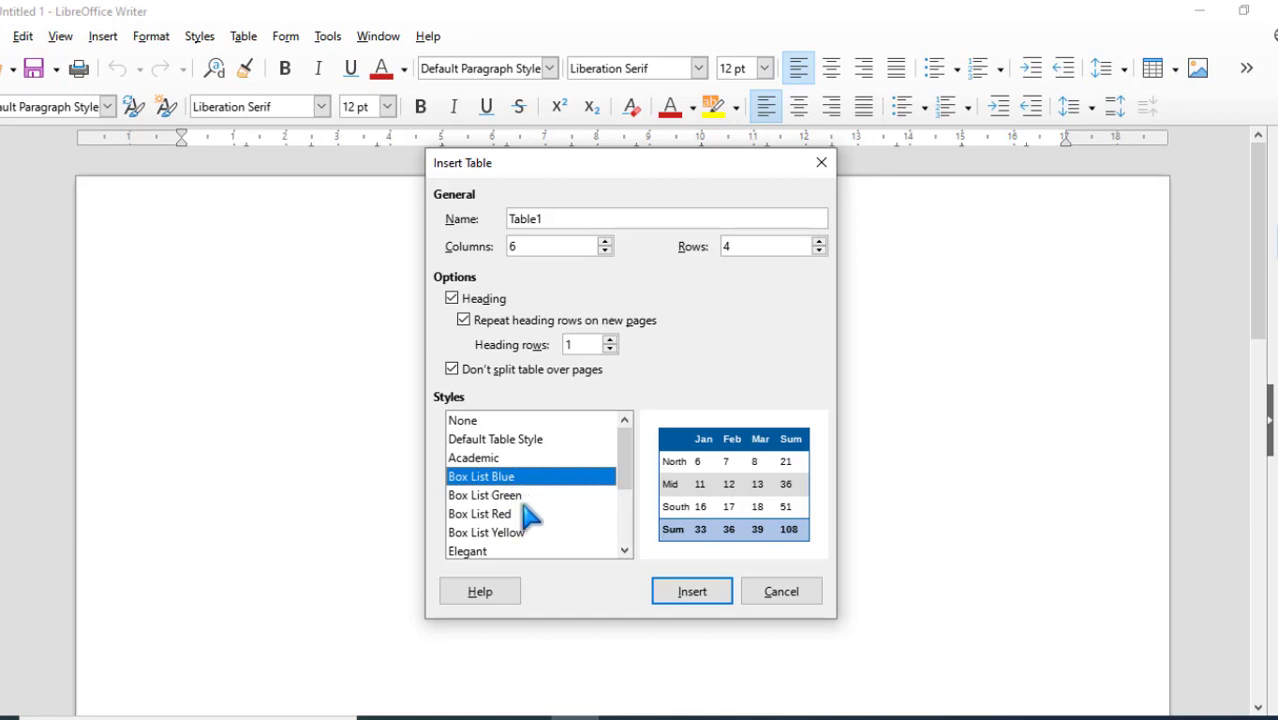
left_click(521, 499)
left_click(522, 478)
left_click(731, 252)
- Insert the 6-column, 4-row Box List Blue table into the document
left_click(694, 596)
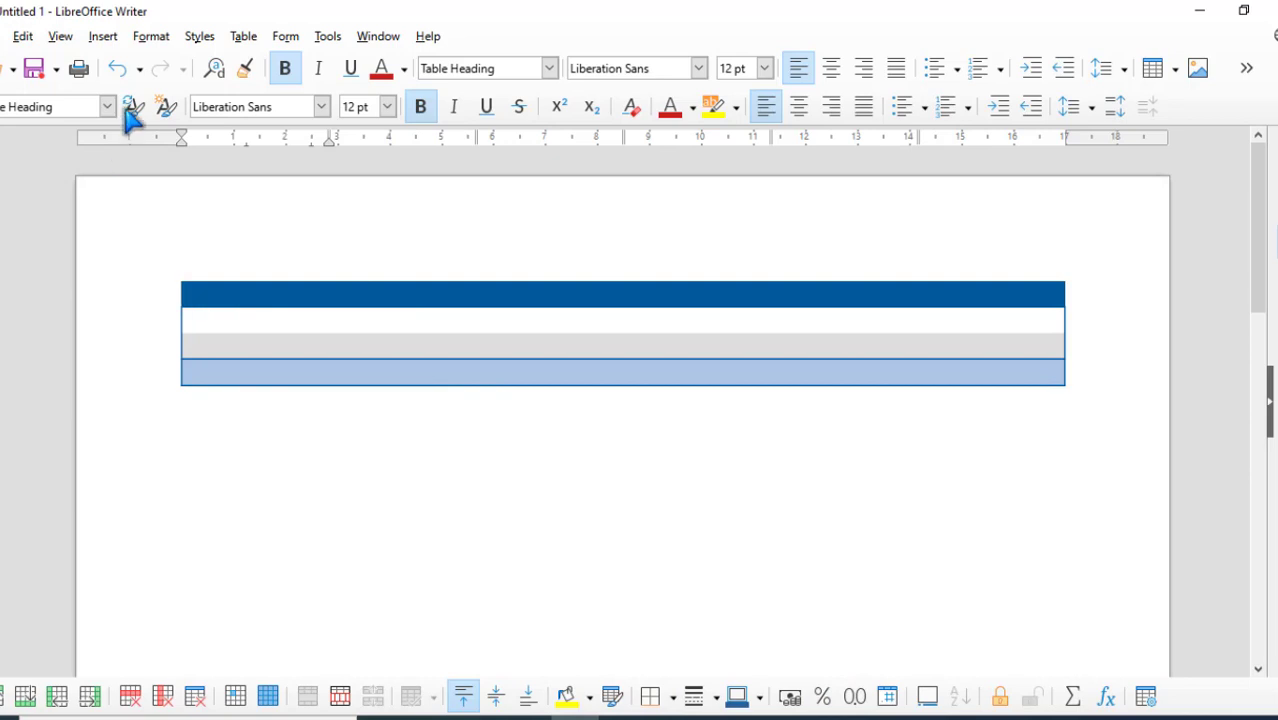
left_click(243, 38)
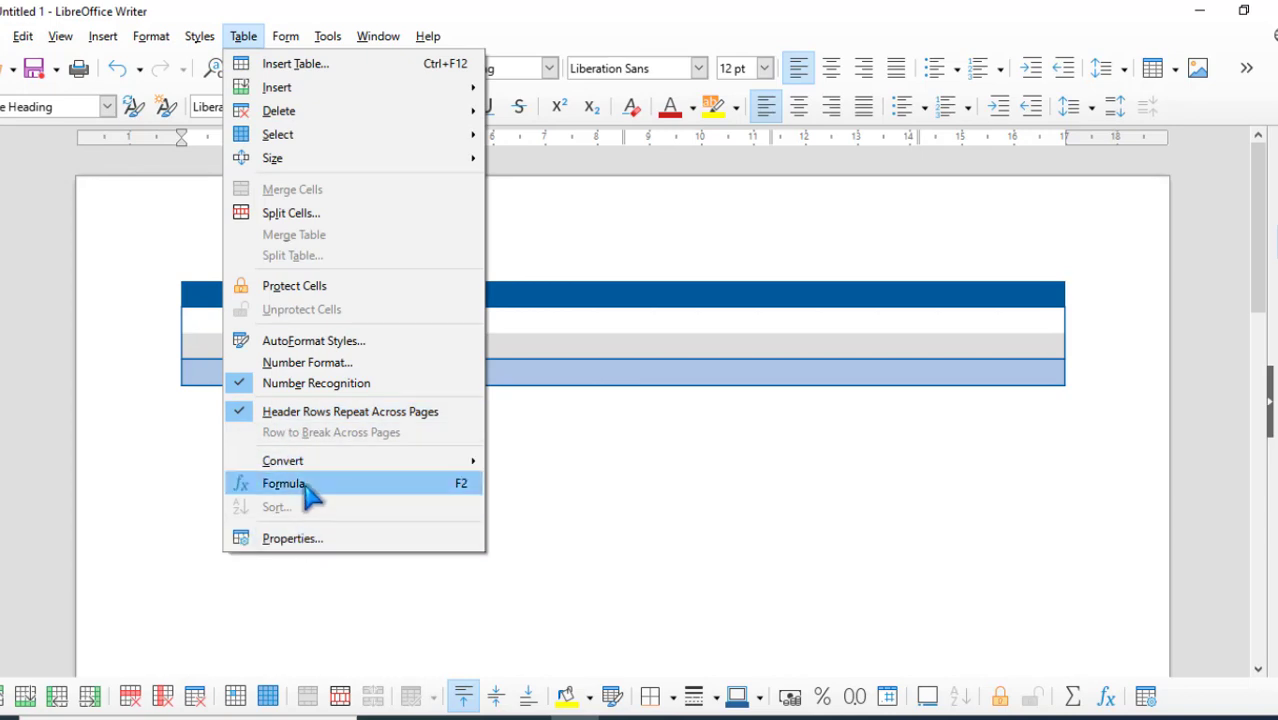
- Apply the outer border plus all inner lines preset in Table Properties > Borders
left_click(290, 538)
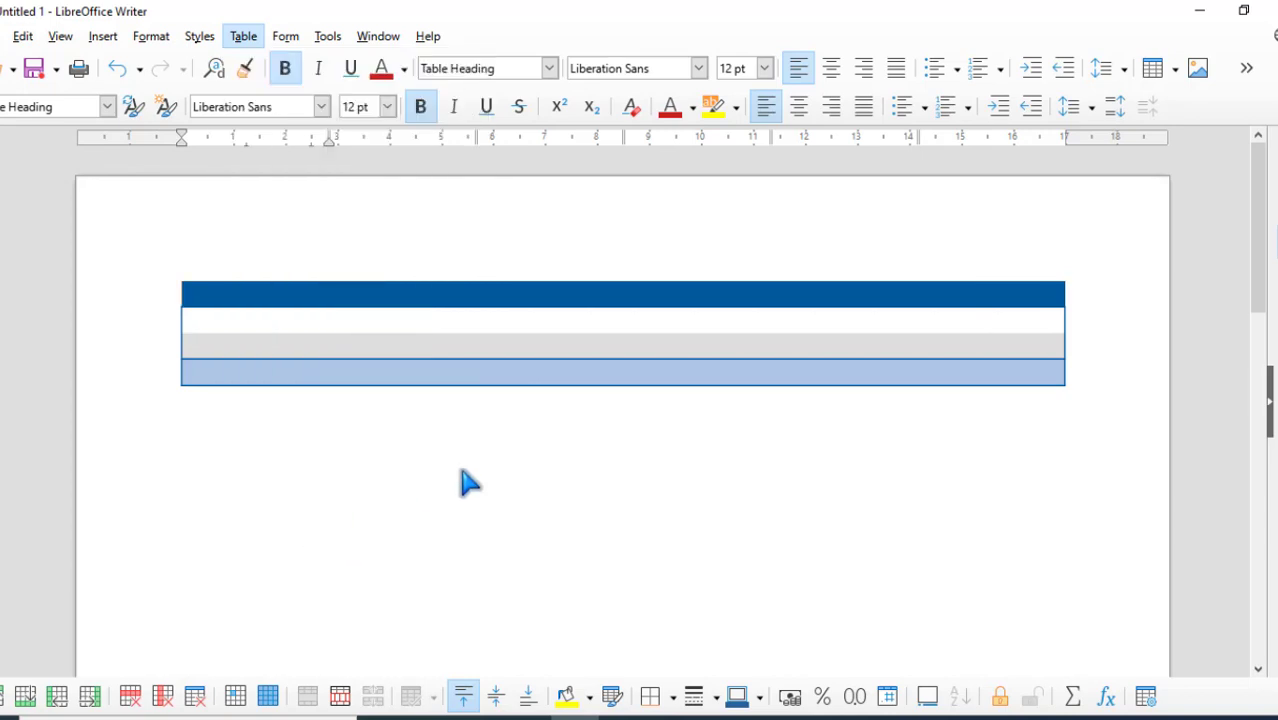
left_click_drag(557, 110, 780, 126)
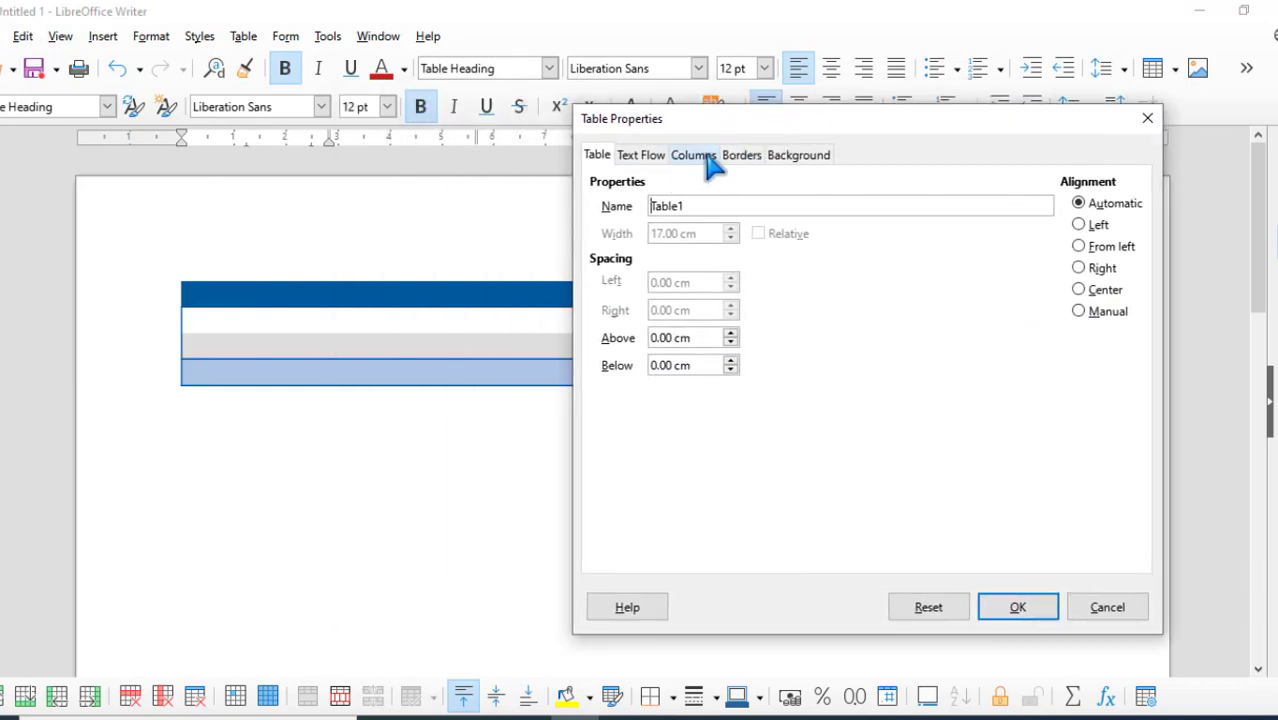
left_click(741, 156)
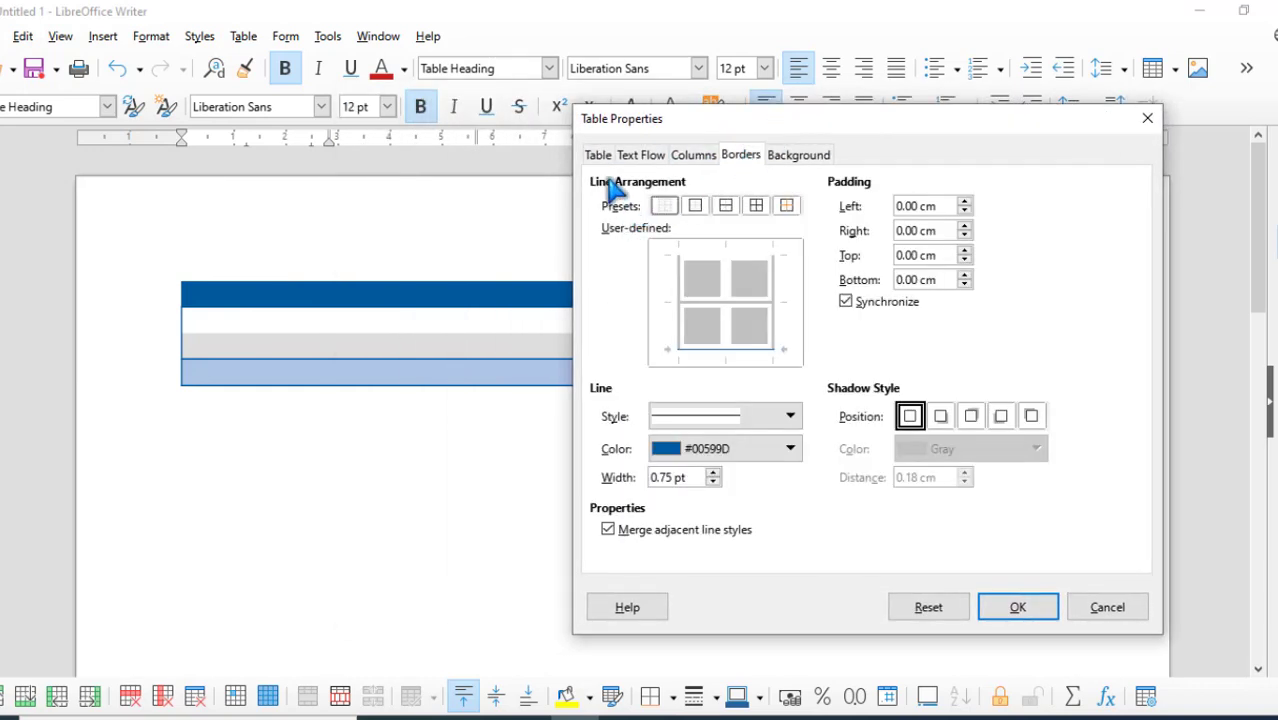
left_click(757, 207)
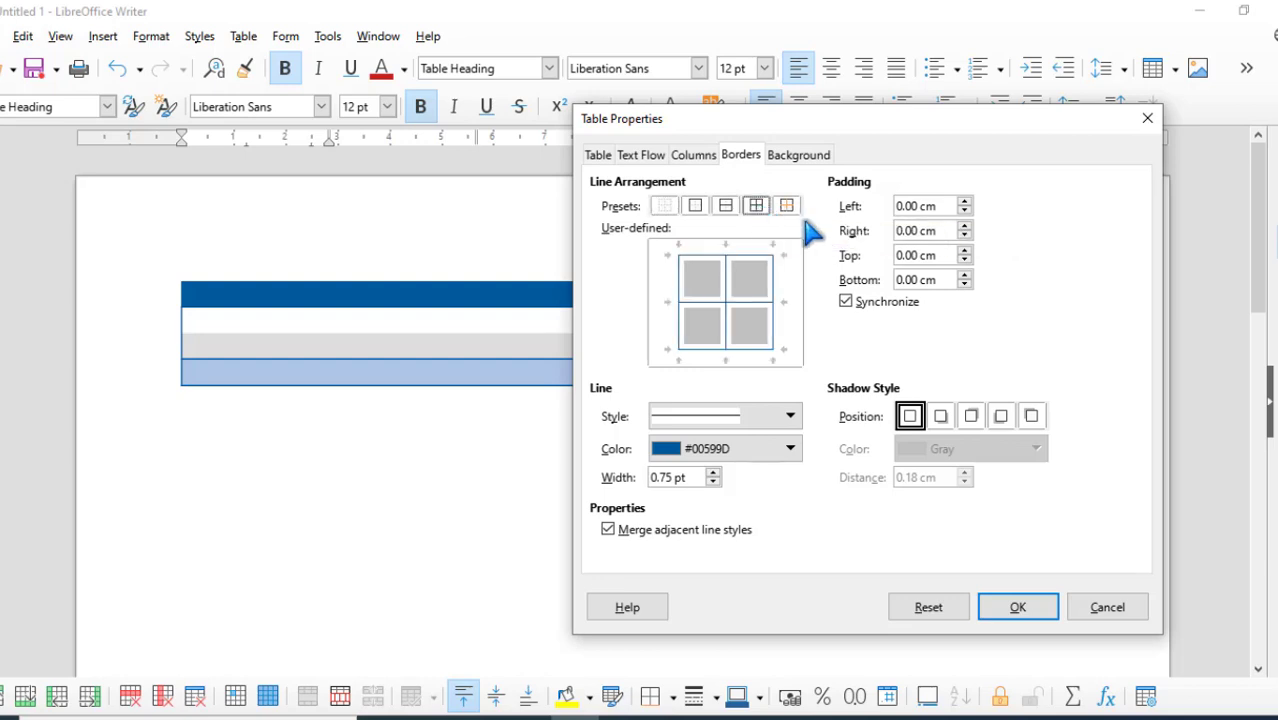
left_click(1003, 606)
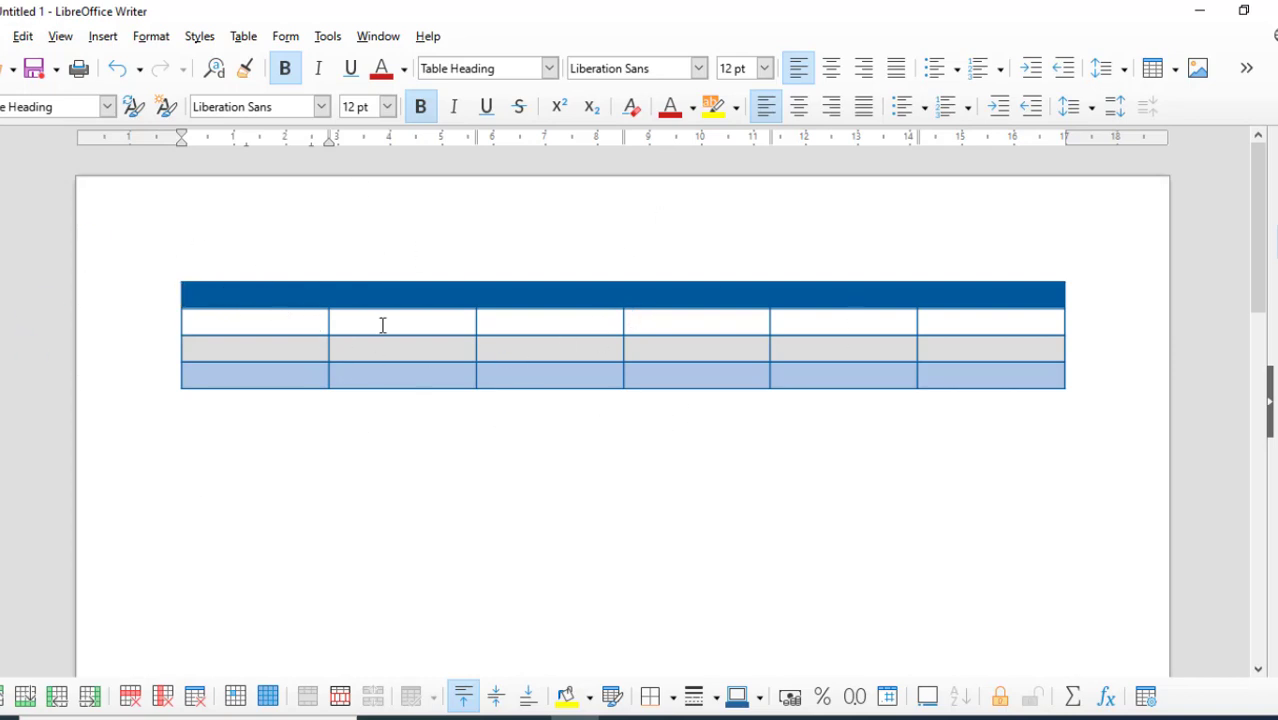
left_click(246, 38)
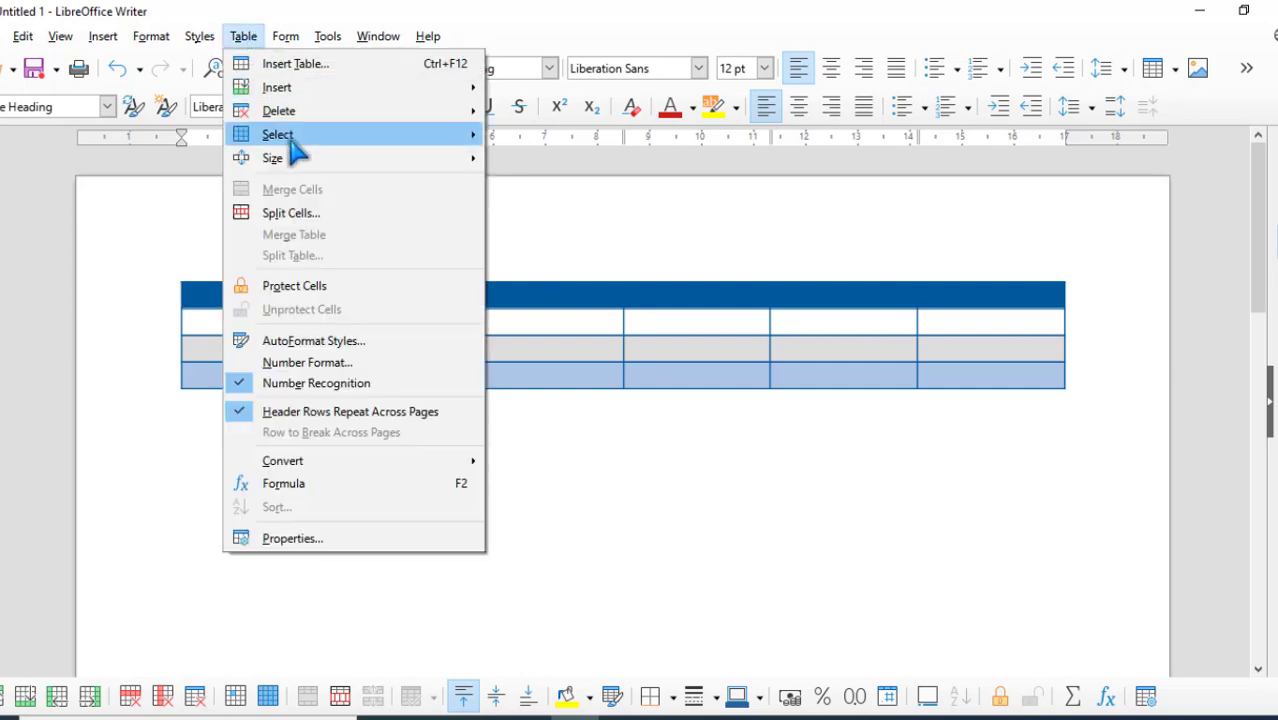
mouse_move(312, 95)
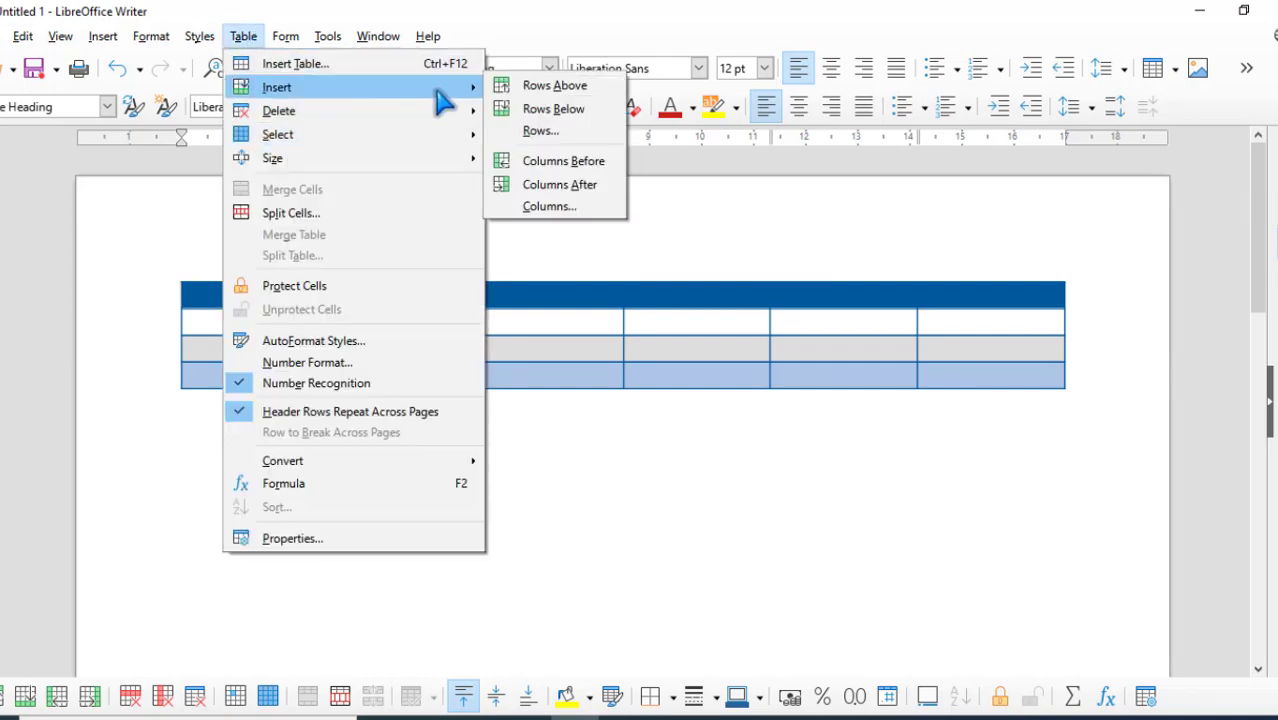
left_click(558, 304)
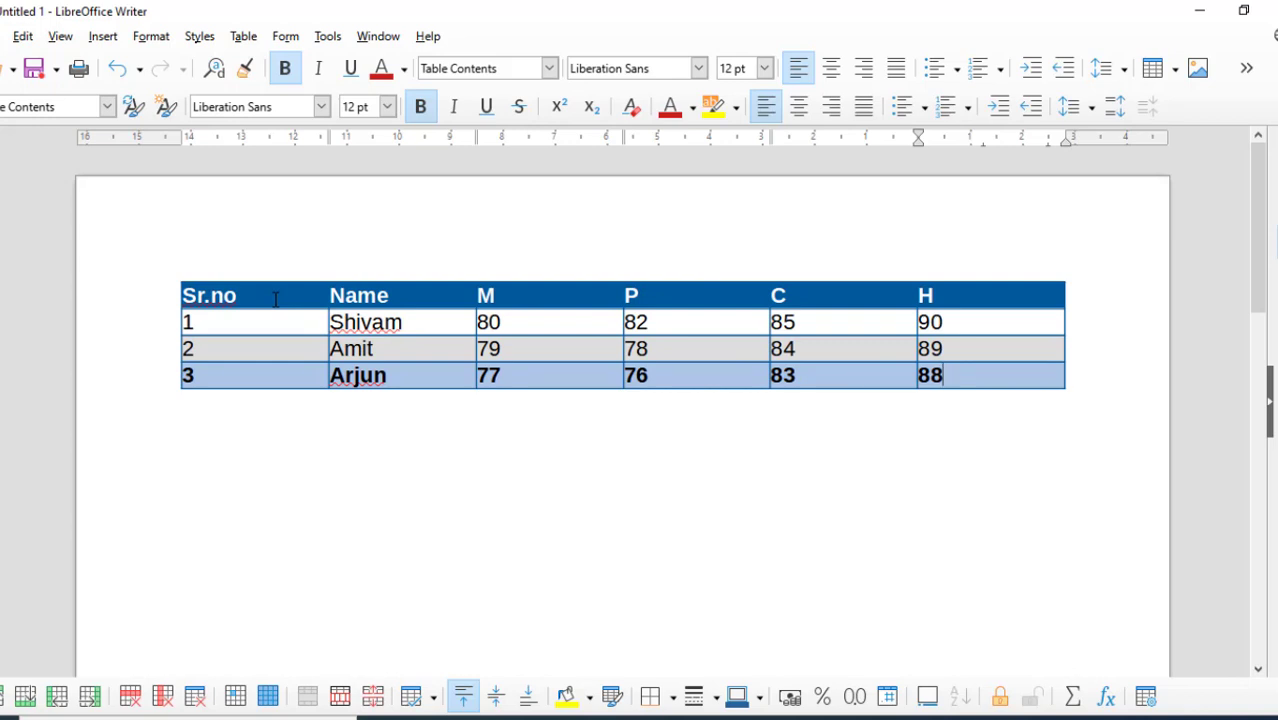
left_click(245, 38)
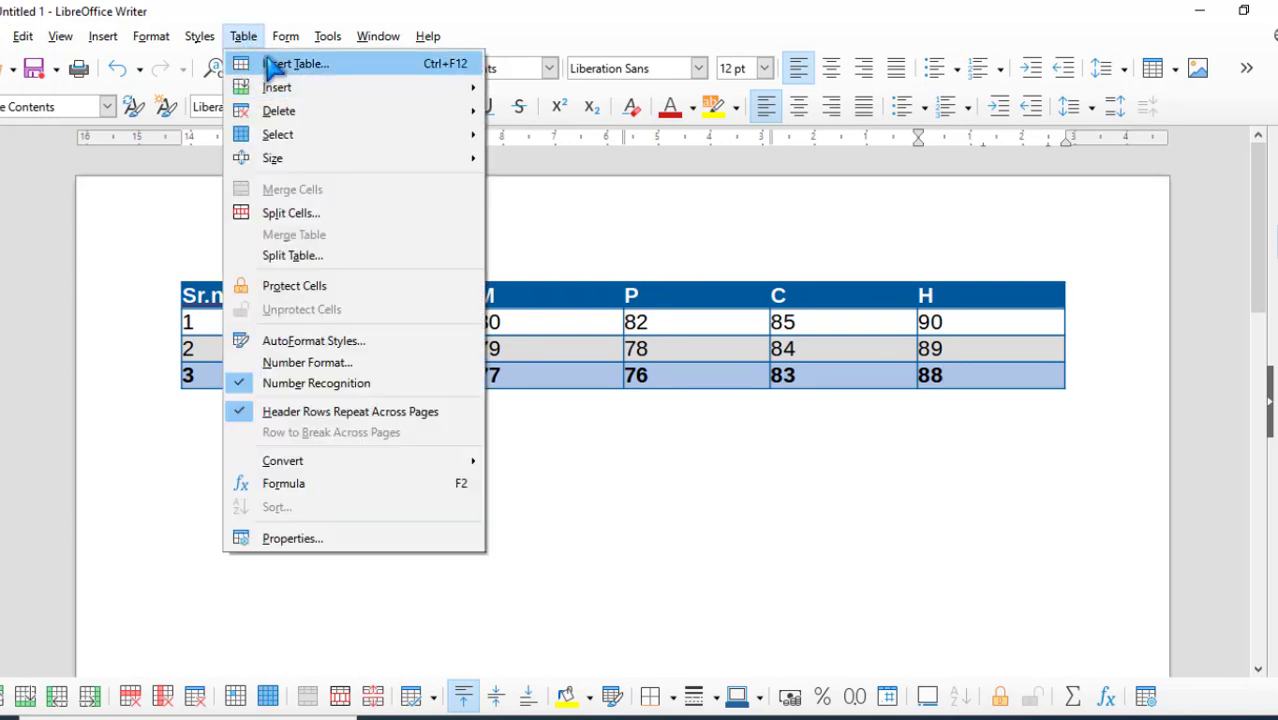
mouse_move(288, 89)
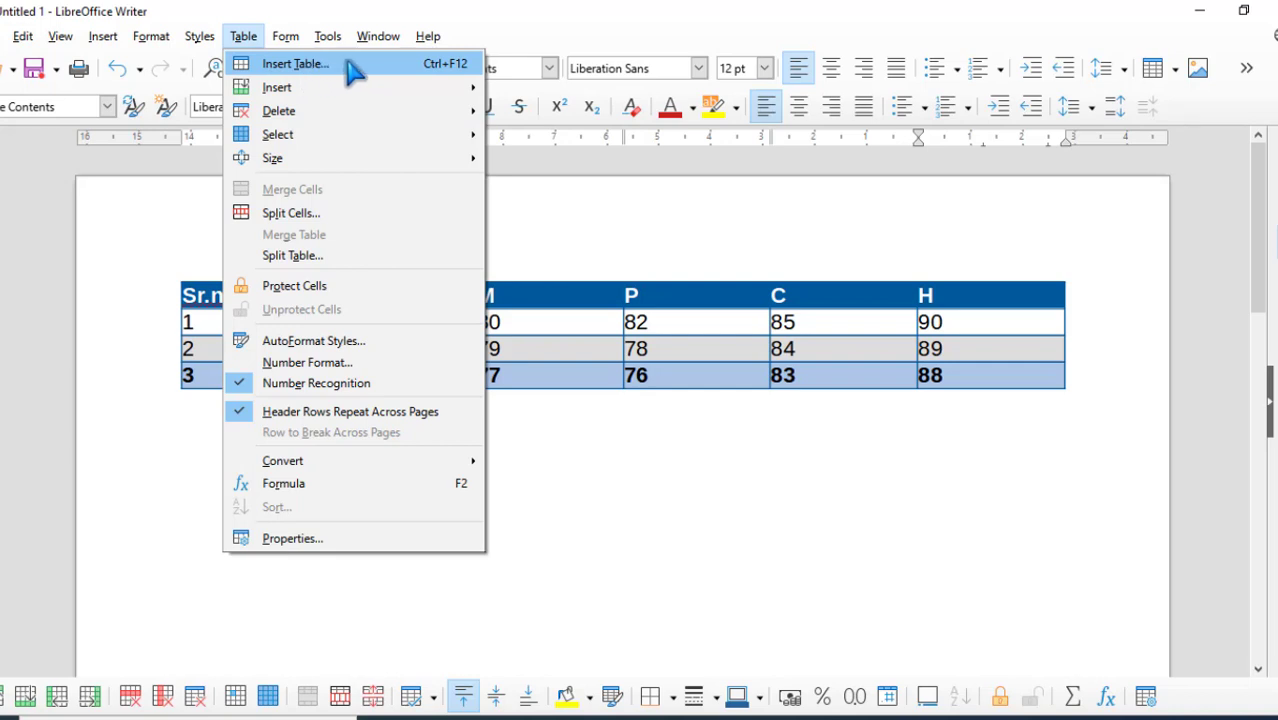
mouse_move(338, 100)
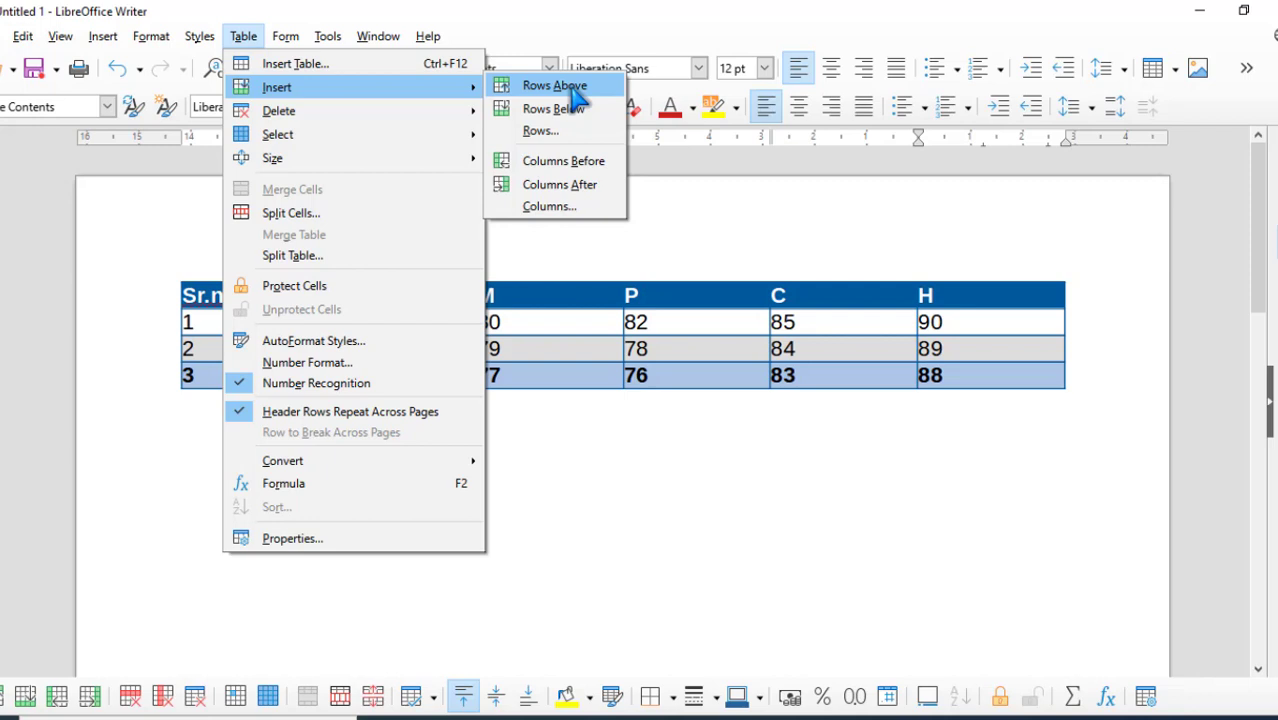
left_click(693, 340)
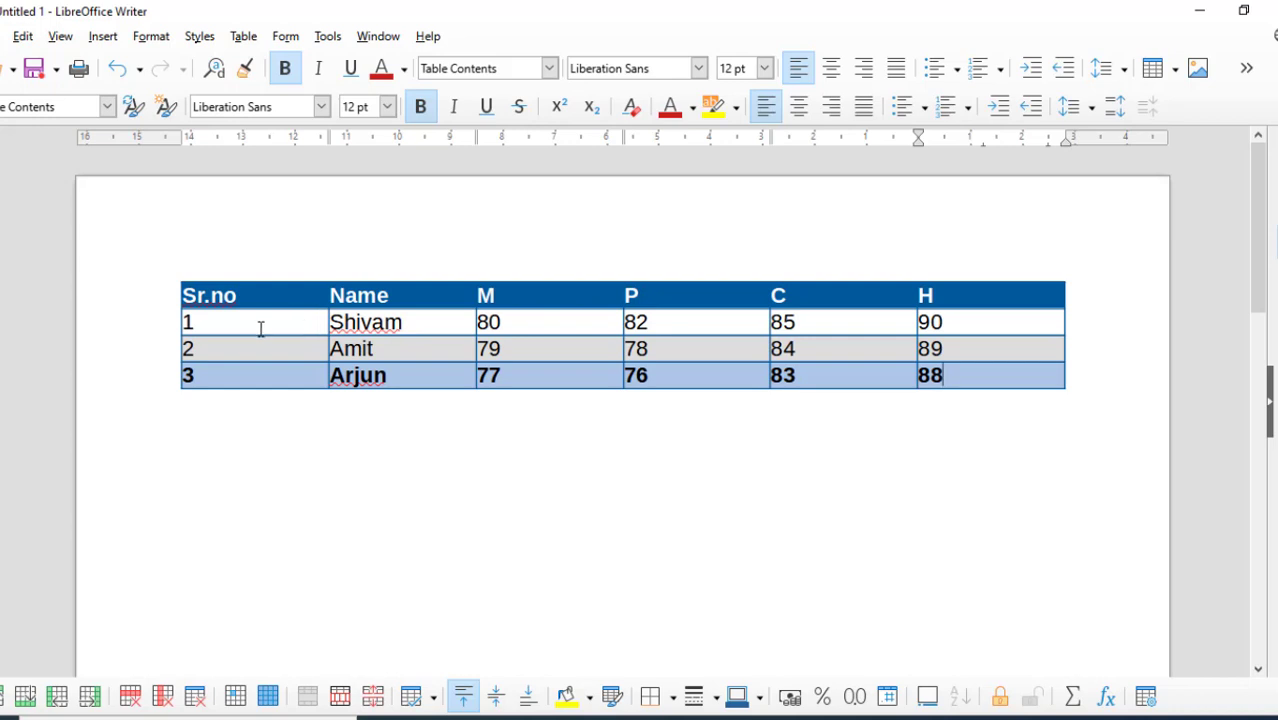
left_click_drag(217, 329, 1070, 317)
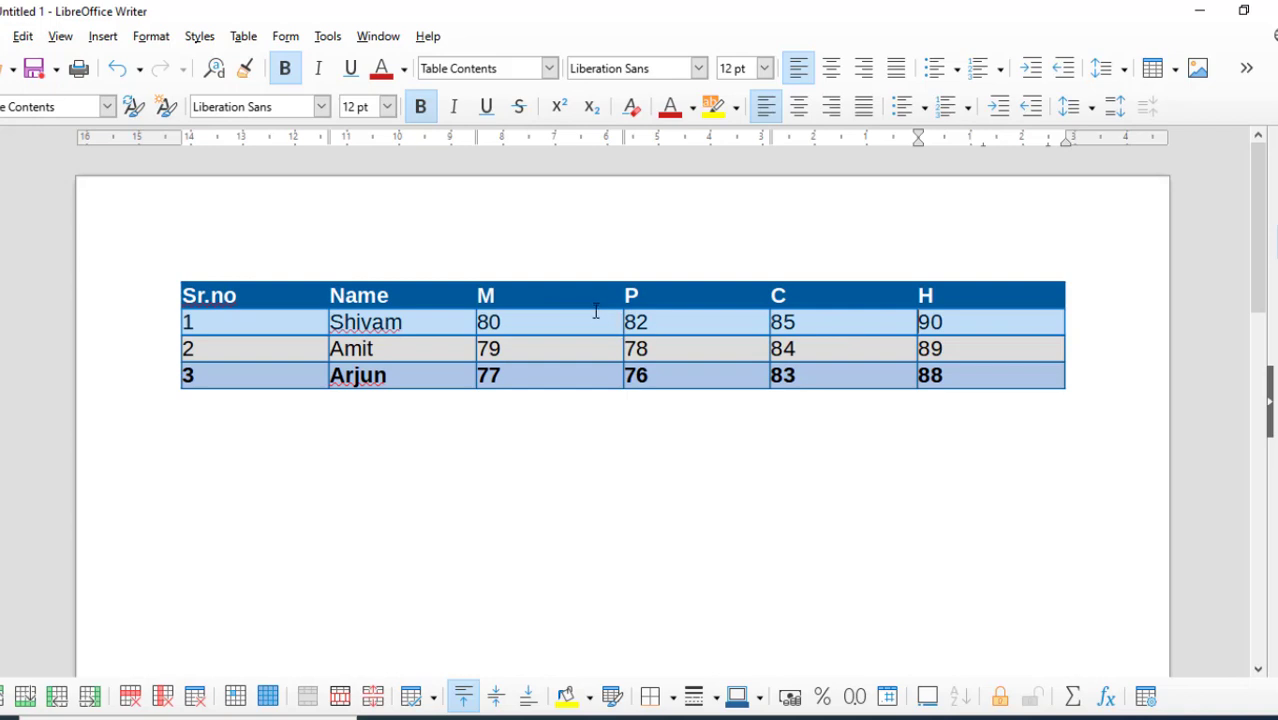
mouse_move(590, 305)
left_mouse_down()
mouse_move(590, 380)
mouse_move(591, 330)
left_mouse_up()
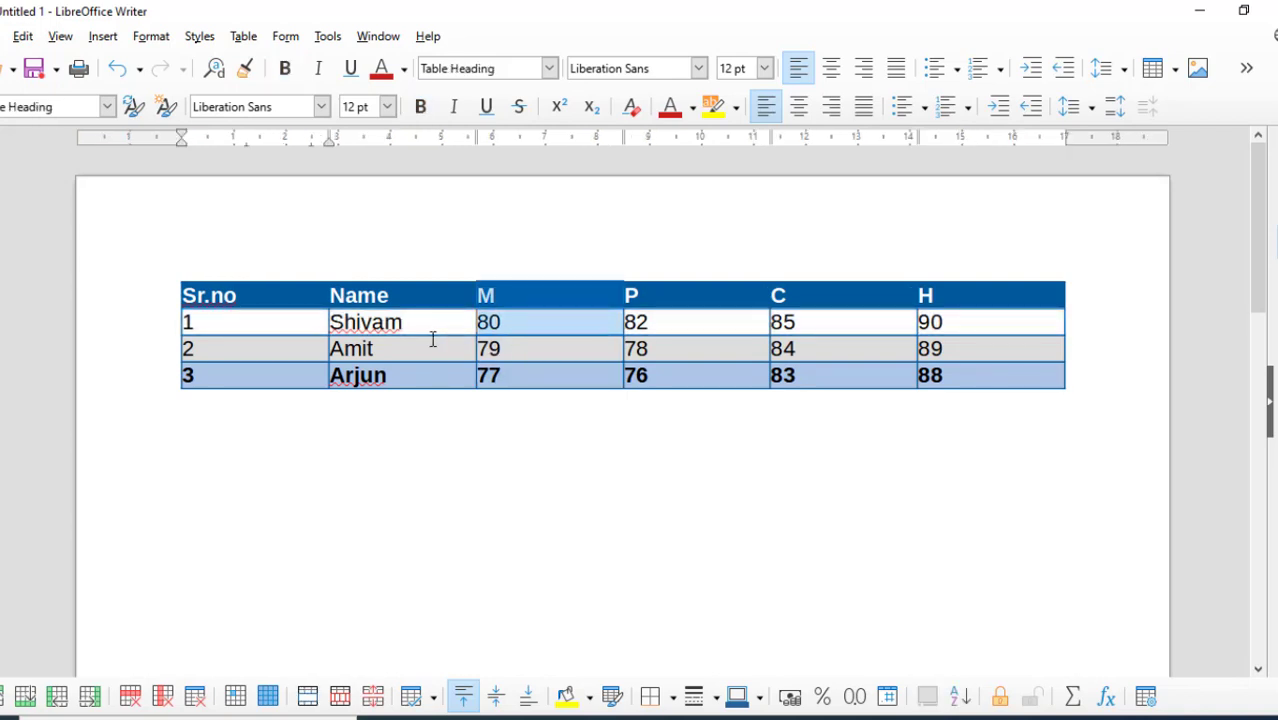
left_click(236, 326)
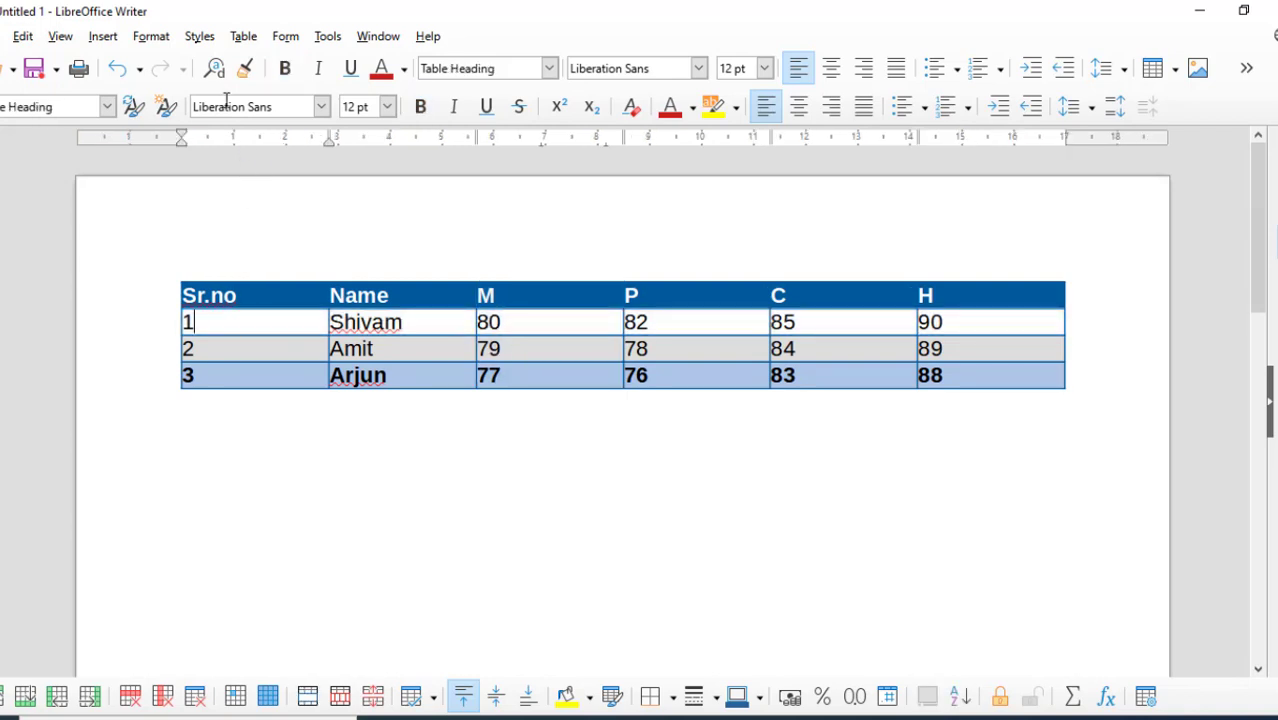
left_click(244, 37)
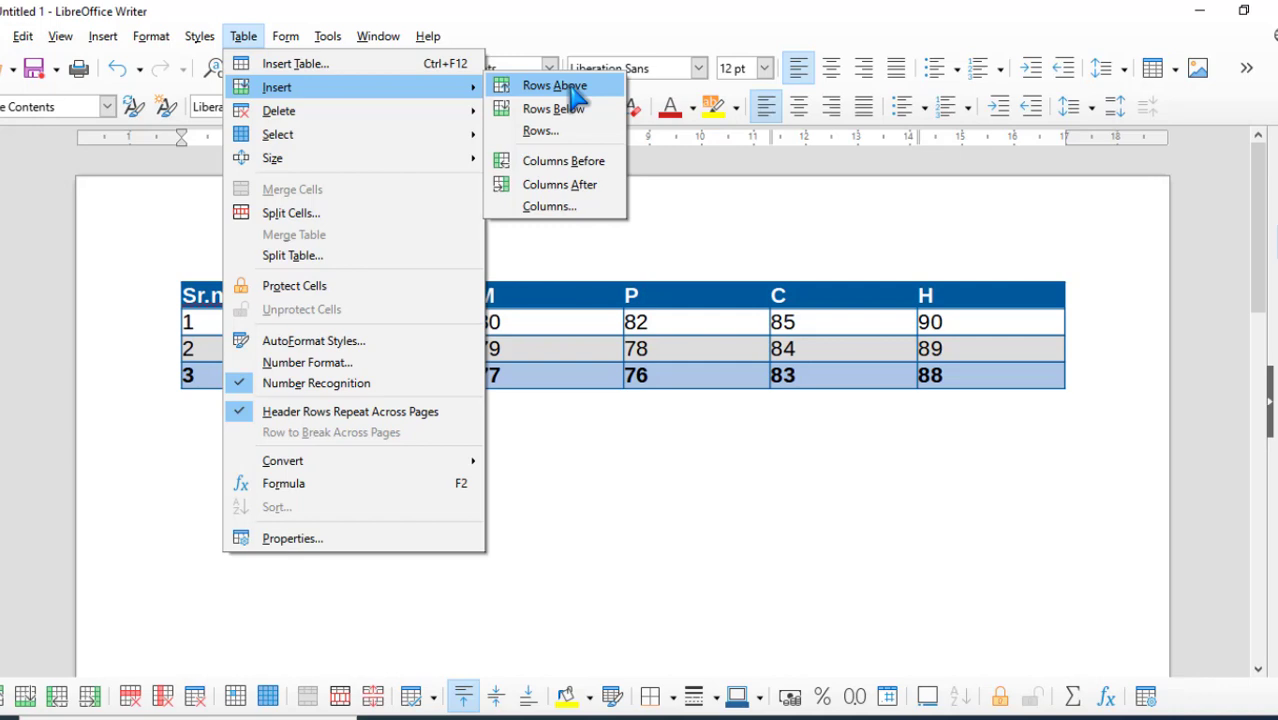
left_click(549, 317)
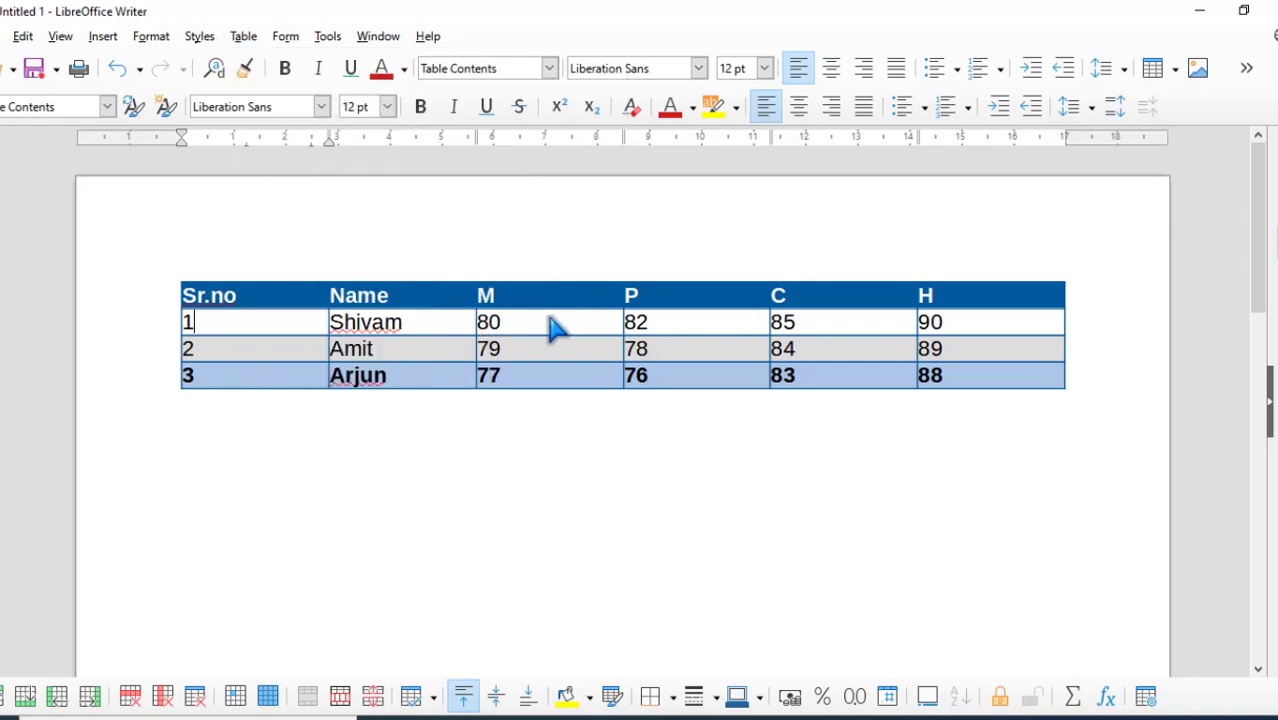
- Insert an empty row above the Amit row with Table > Insert > Rows Above
left_click(236, 347)
left_click(243, 36)
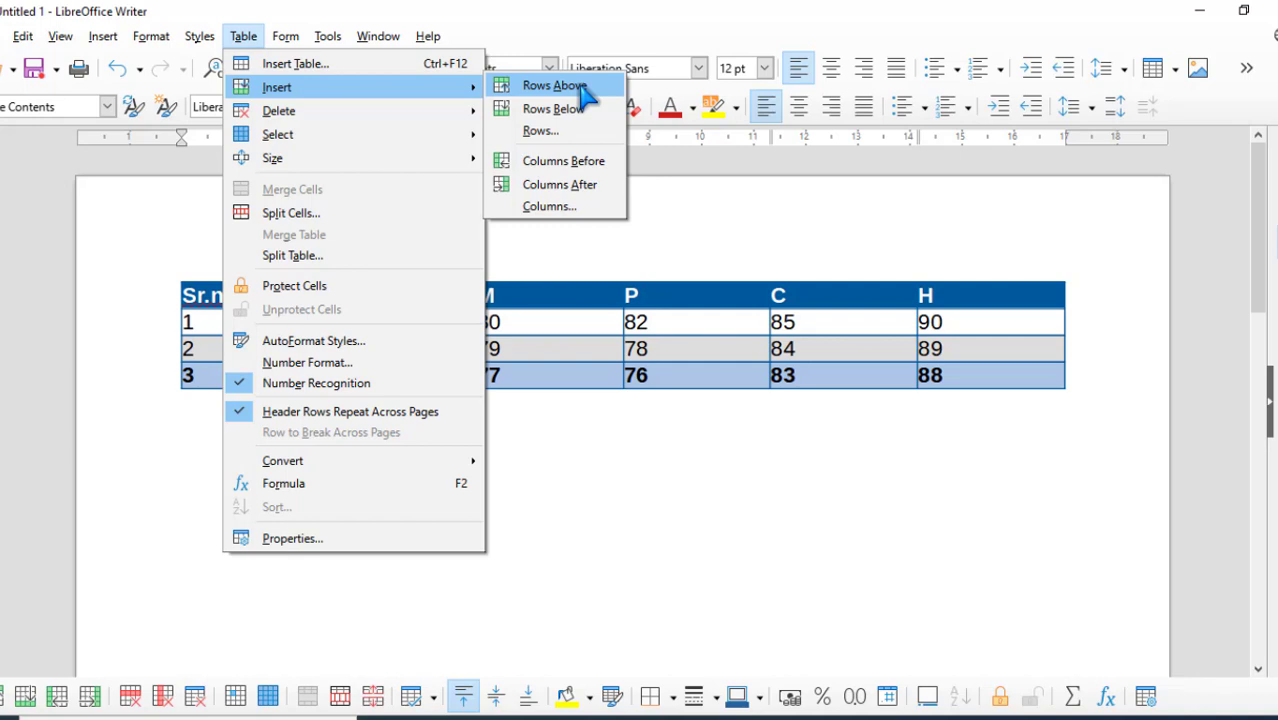
left_click(584, 88)
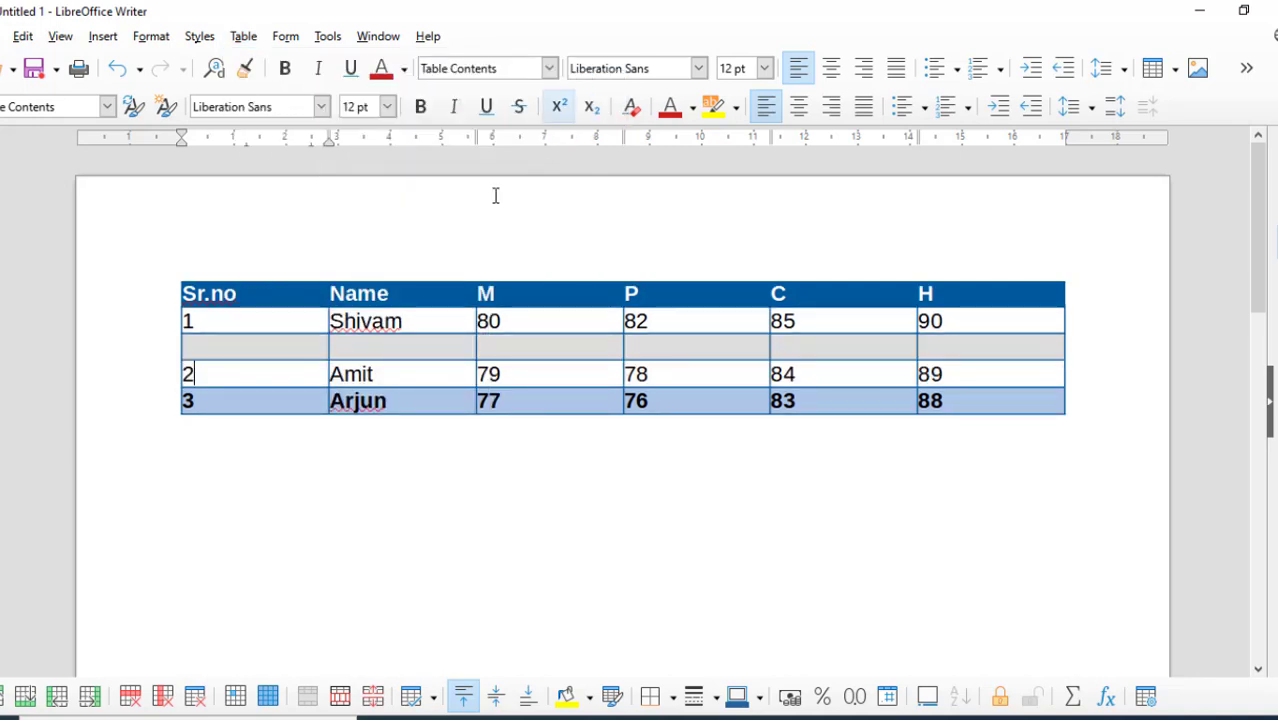
- Insert an empty row below the Amit row and put the cursor in it
left_click(226, 352)
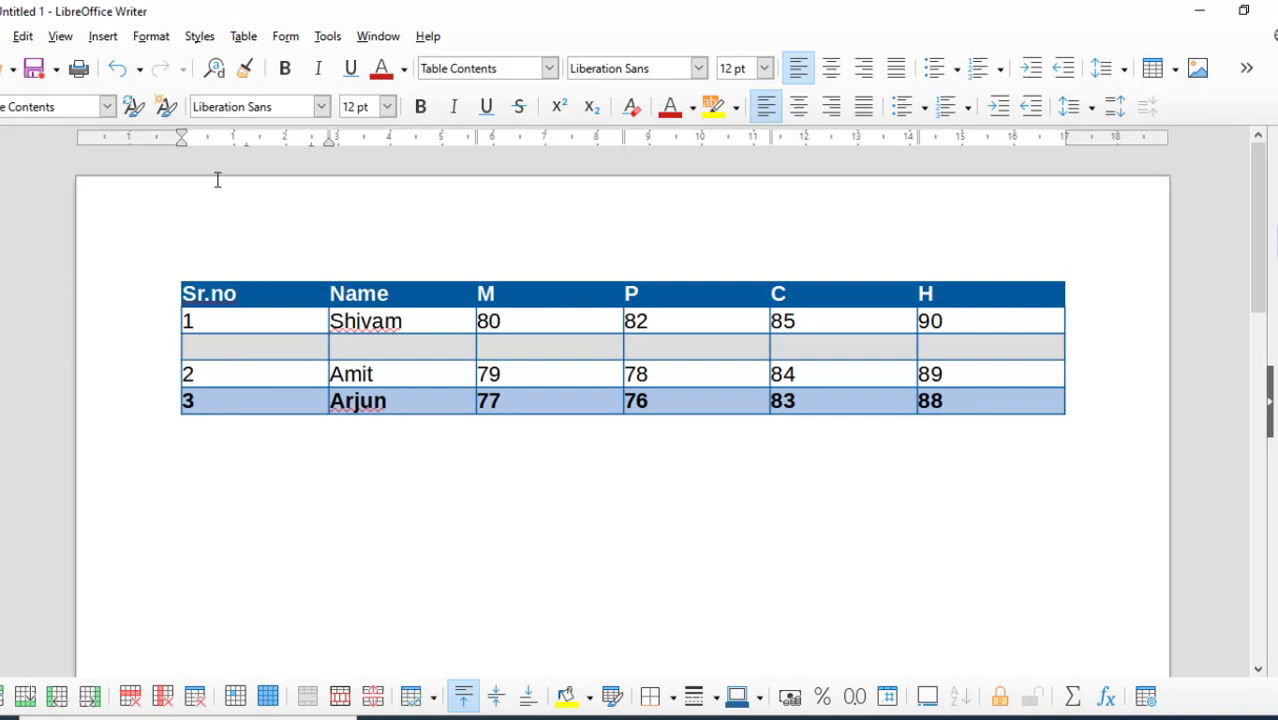
left_click(245, 37)
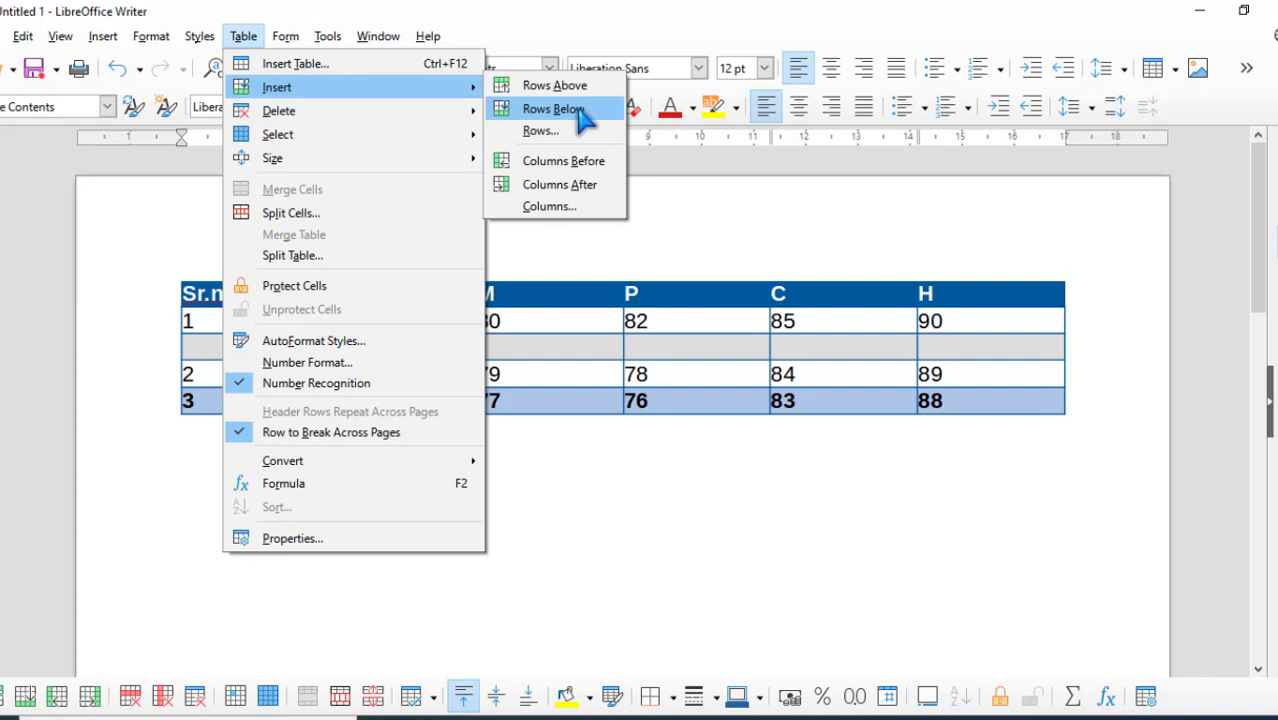
left_click(583, 118)
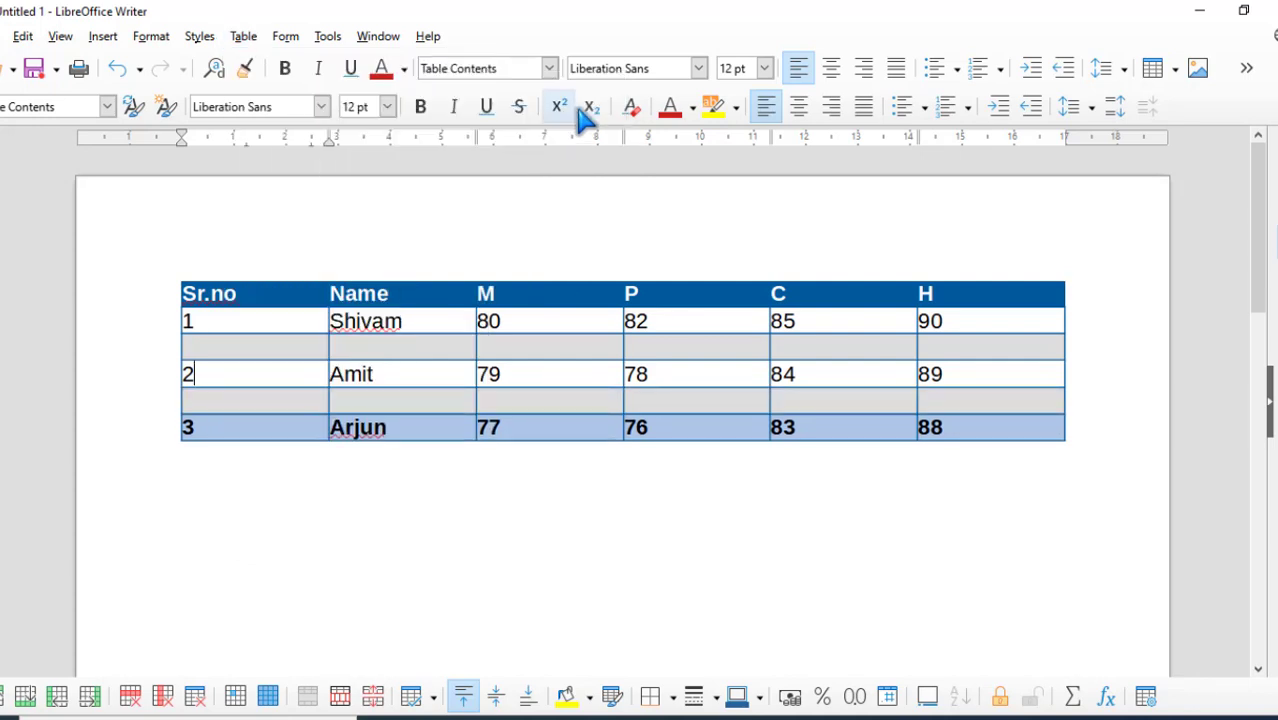
left_click(255, 407)
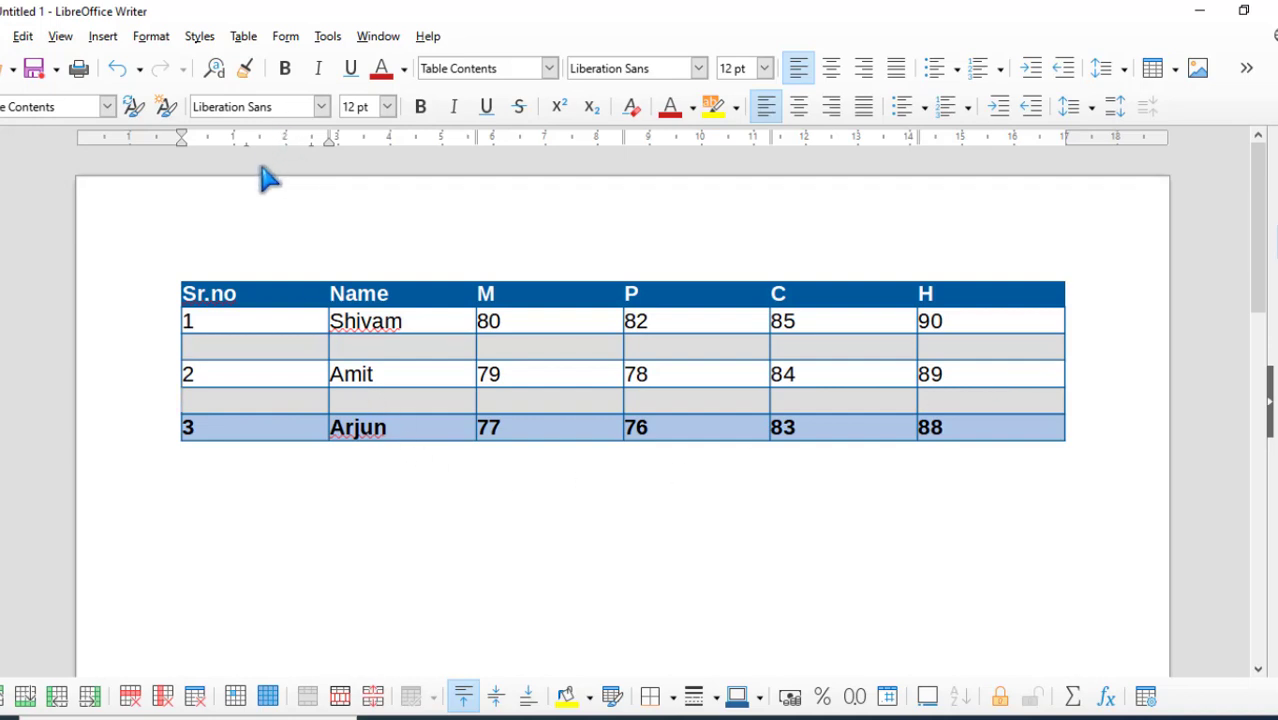
- Open the Insert Rows dialog from Table > Insert > Rows
left_click(244, 38)
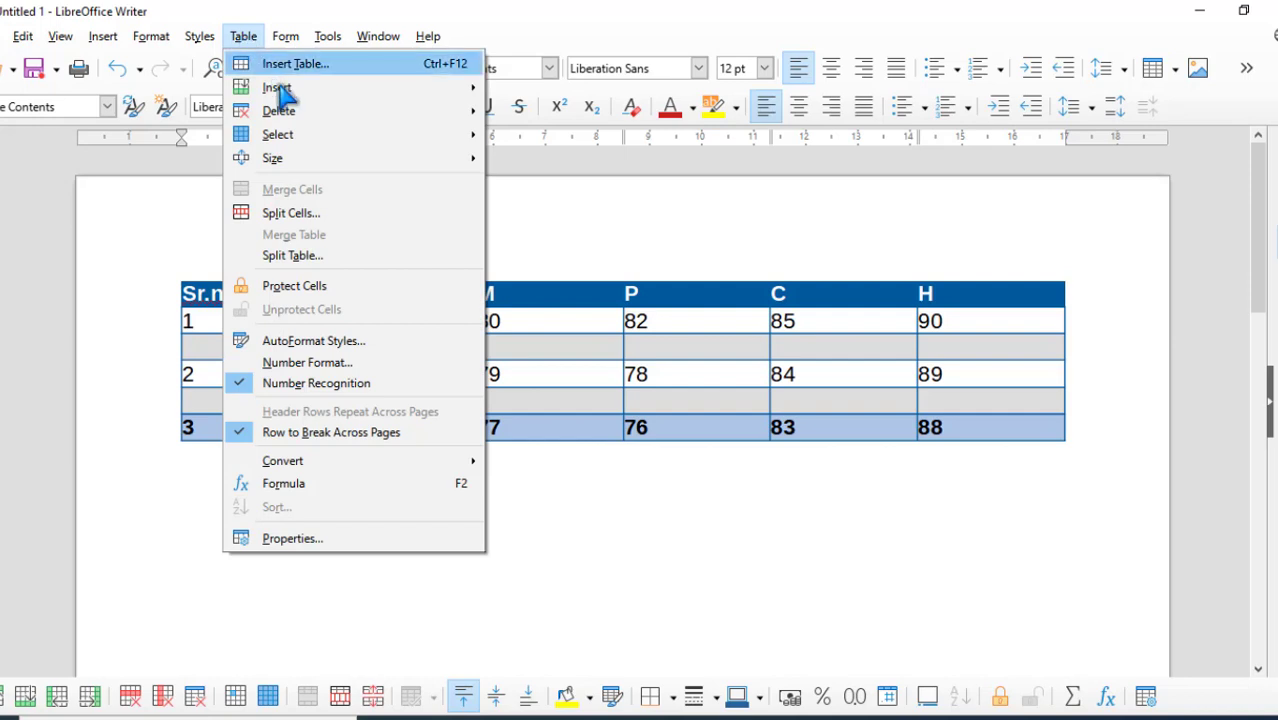
mouse_move(282, 90)
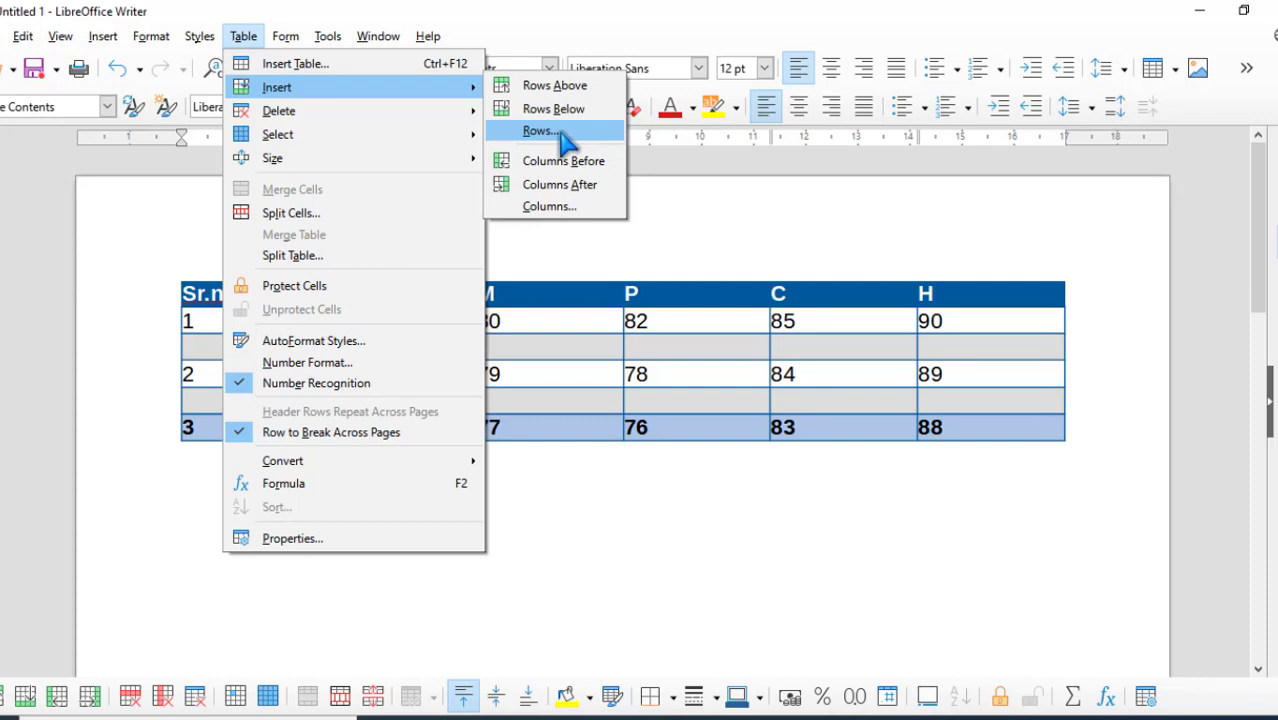
left_click(566, 138)
- Insert 6 rows above the current row, then scroll to check the table
left_click_drag(643, 273, 881, 200)
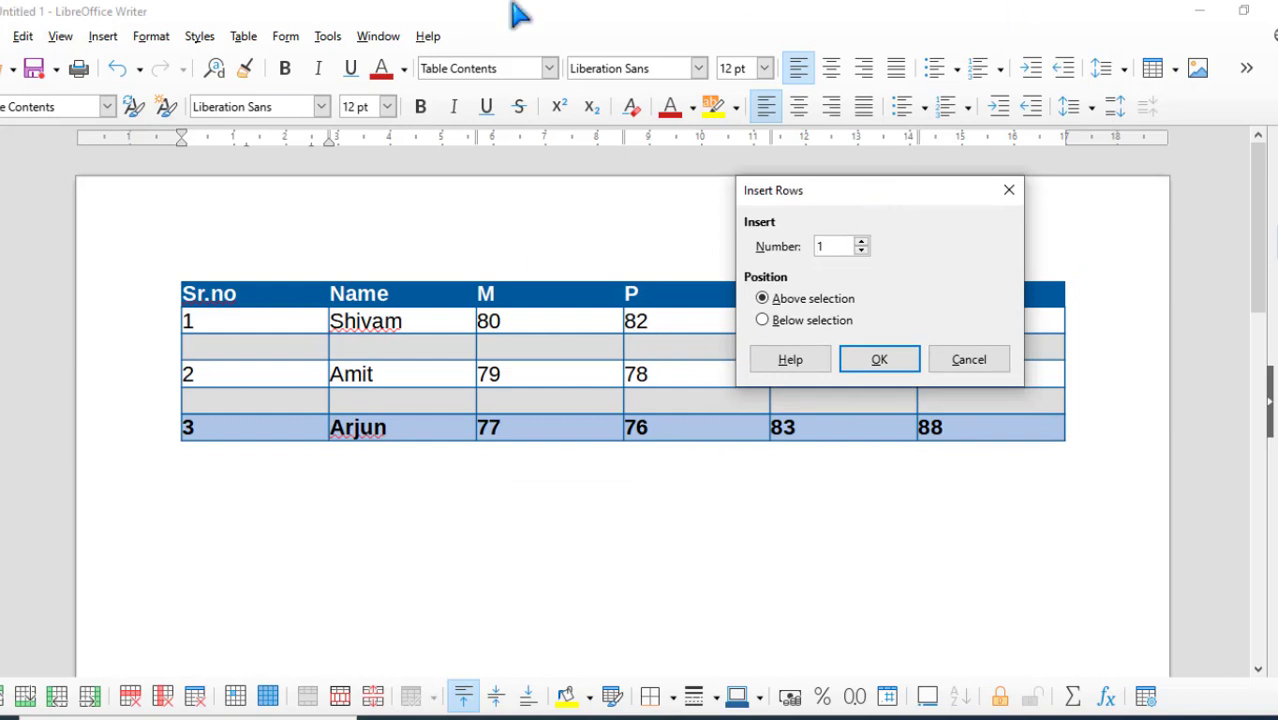
left_click_drag(857, 203, 850, 222)
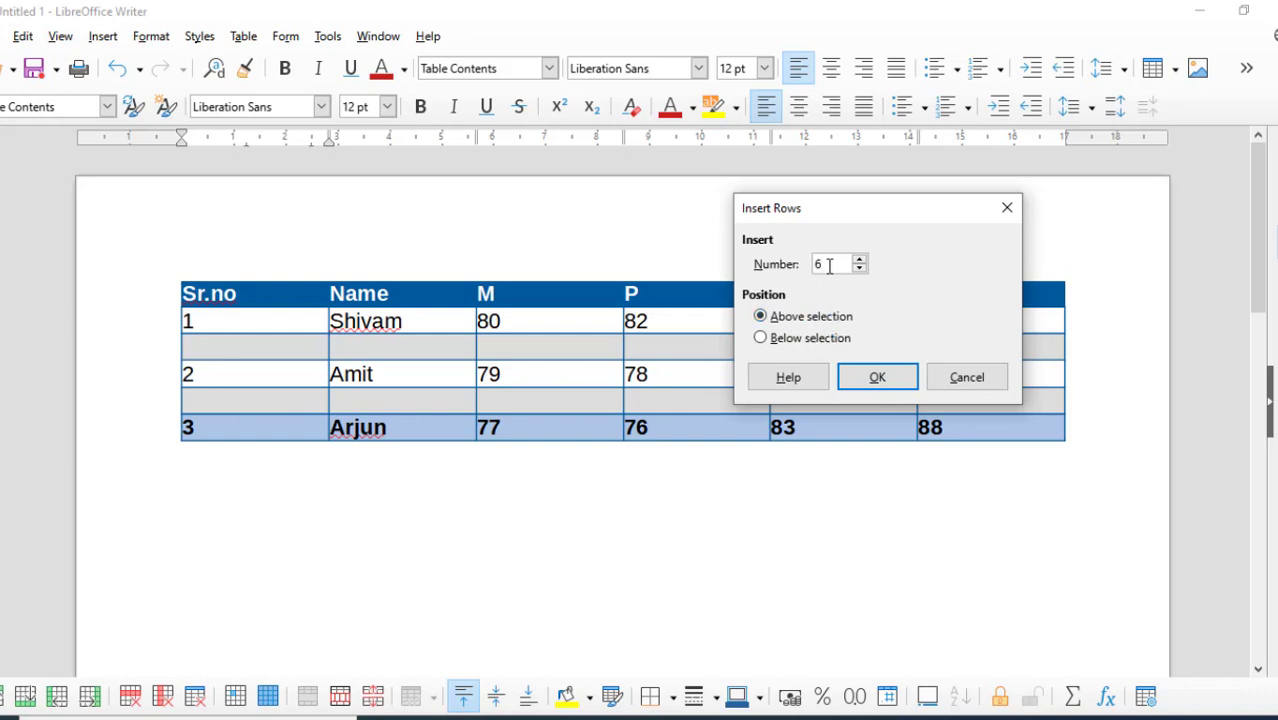
left_click(764, 318)
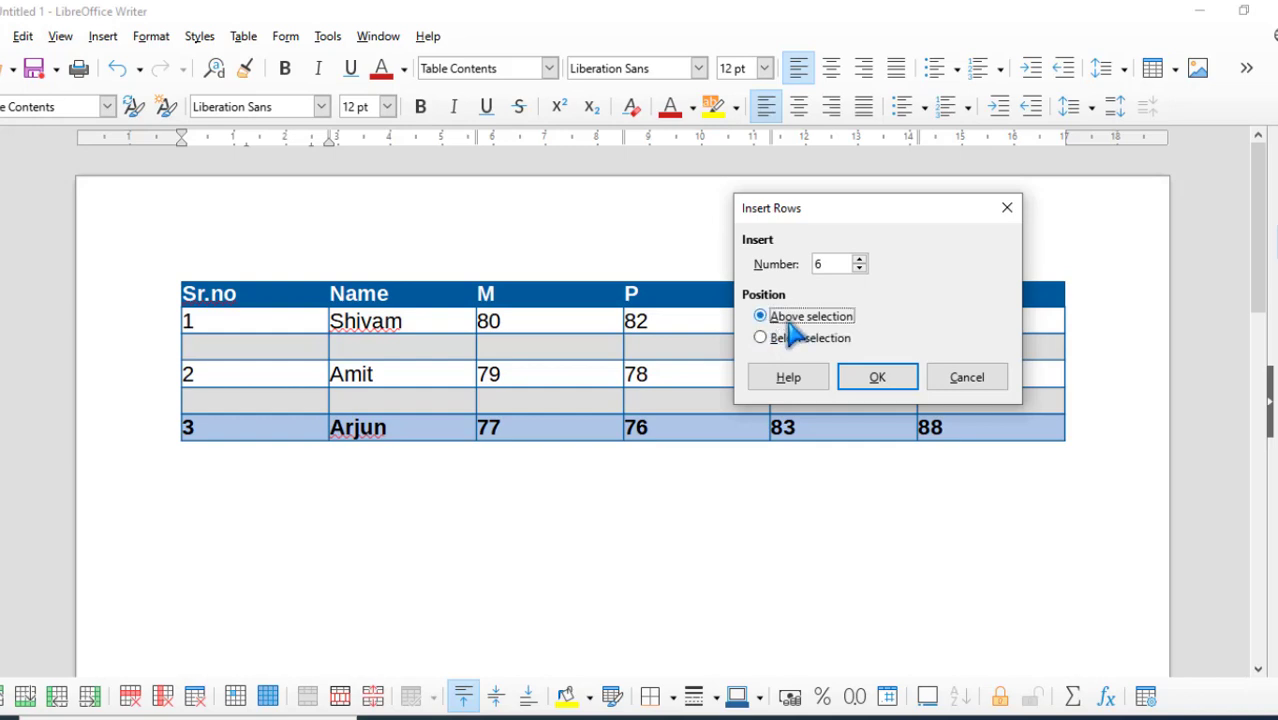
left_click(877, 378)
scroll(268, 536, "down", 3)
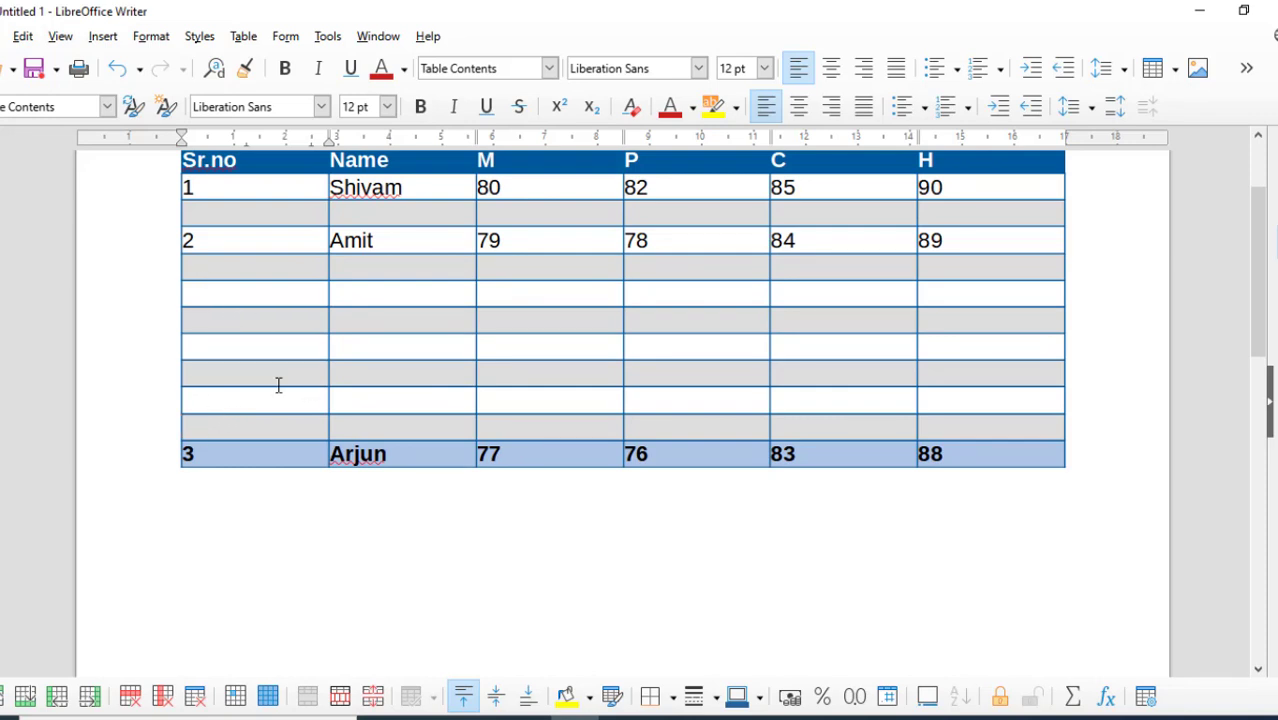
scroll(226, 262, "up", 2)
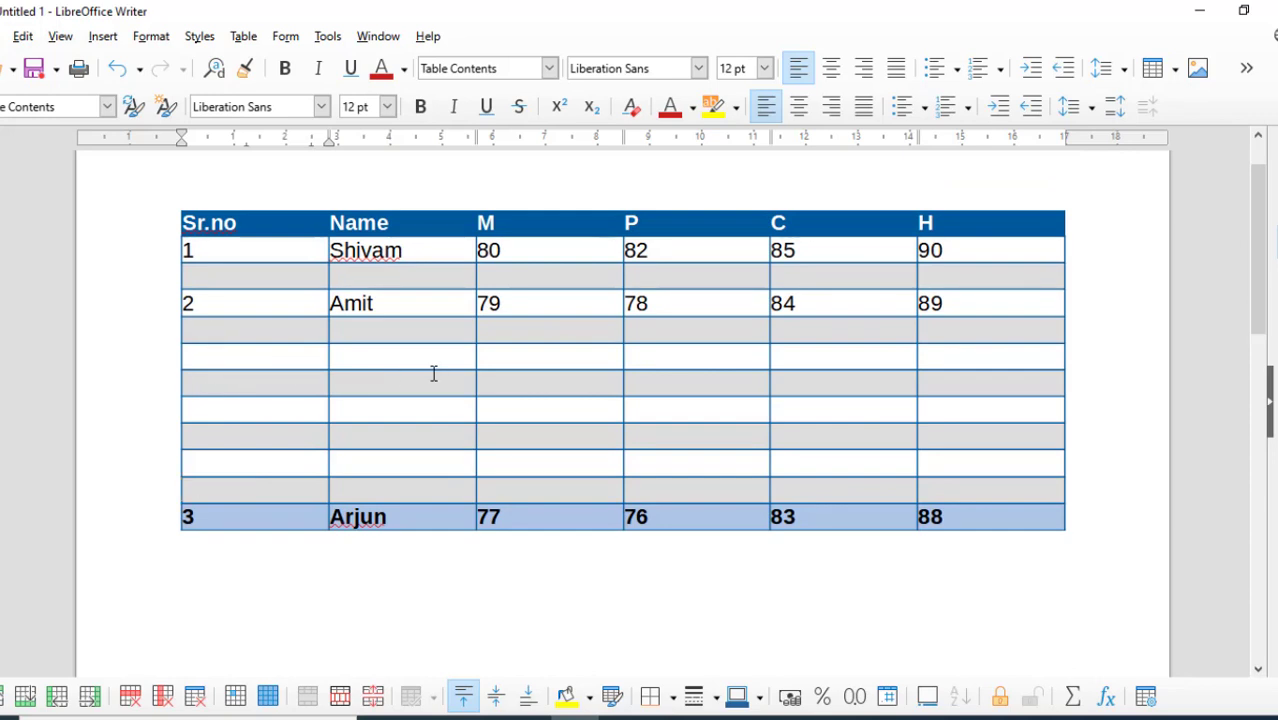
scroll(214, 334, "up", 2)
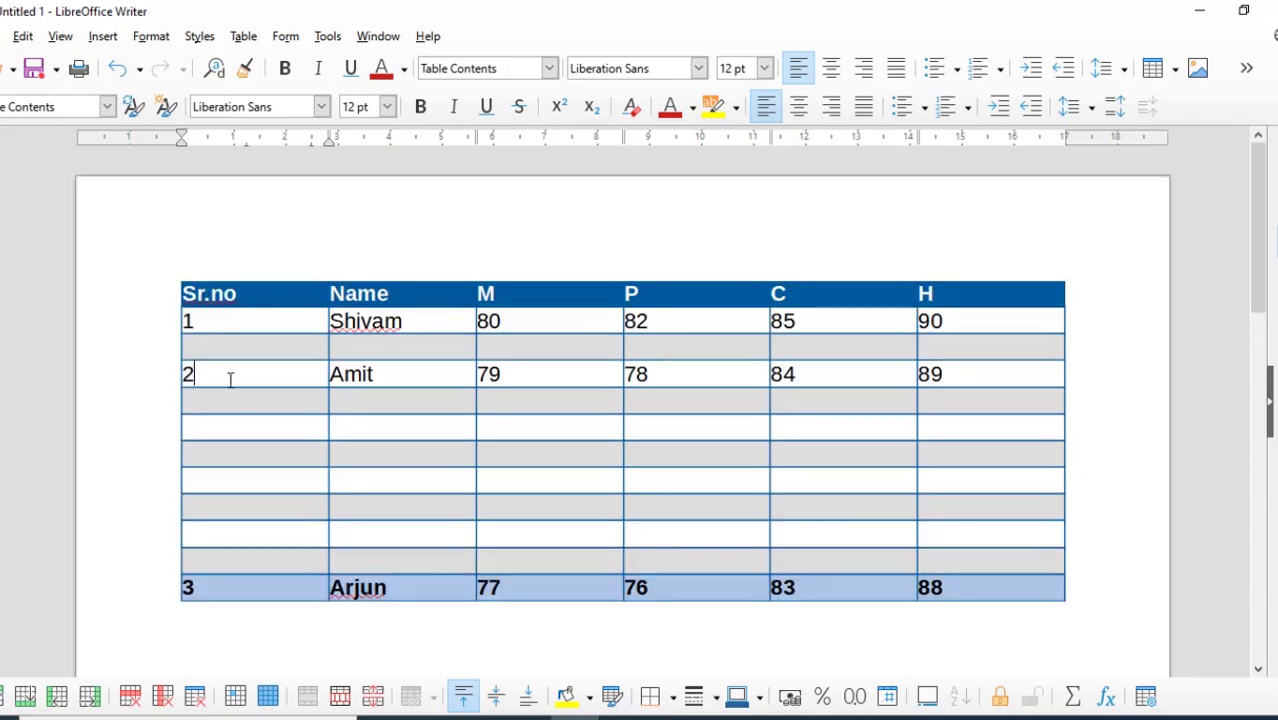
- Insert six blank rows below the current row of the marks table
left_click(245, 38)
mouse_move(285, 92)
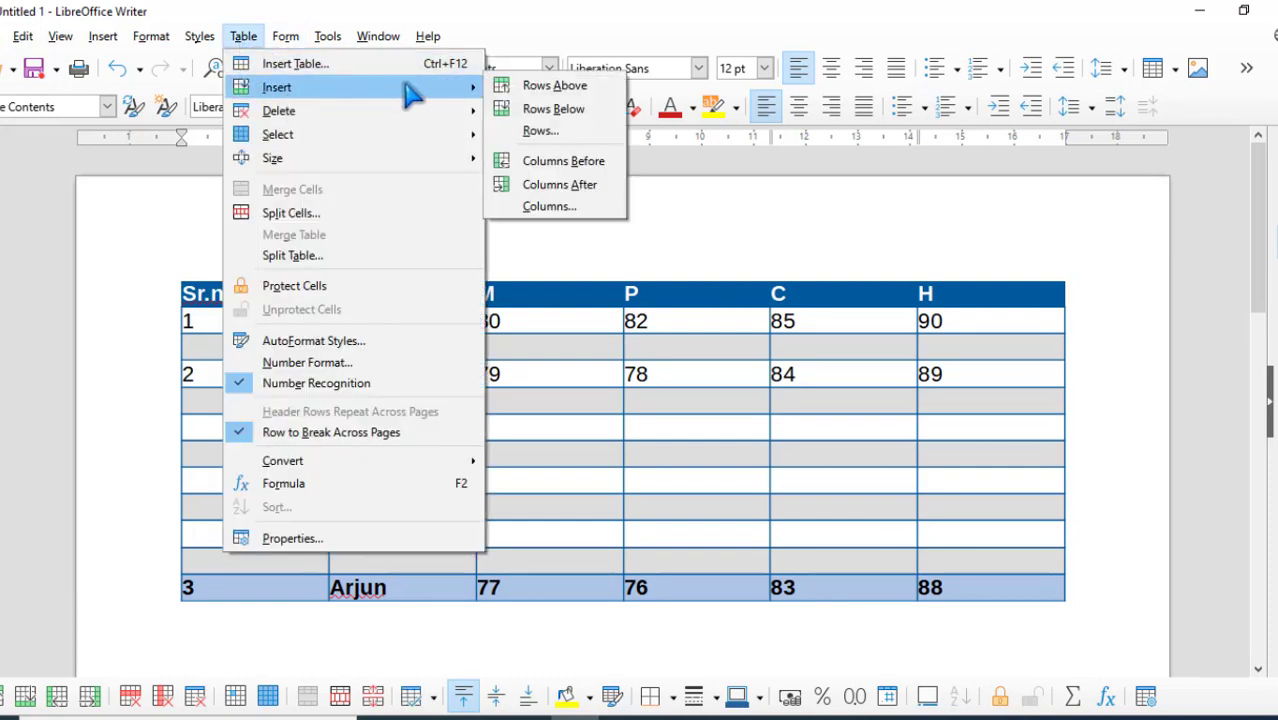
left_click(560, 131)
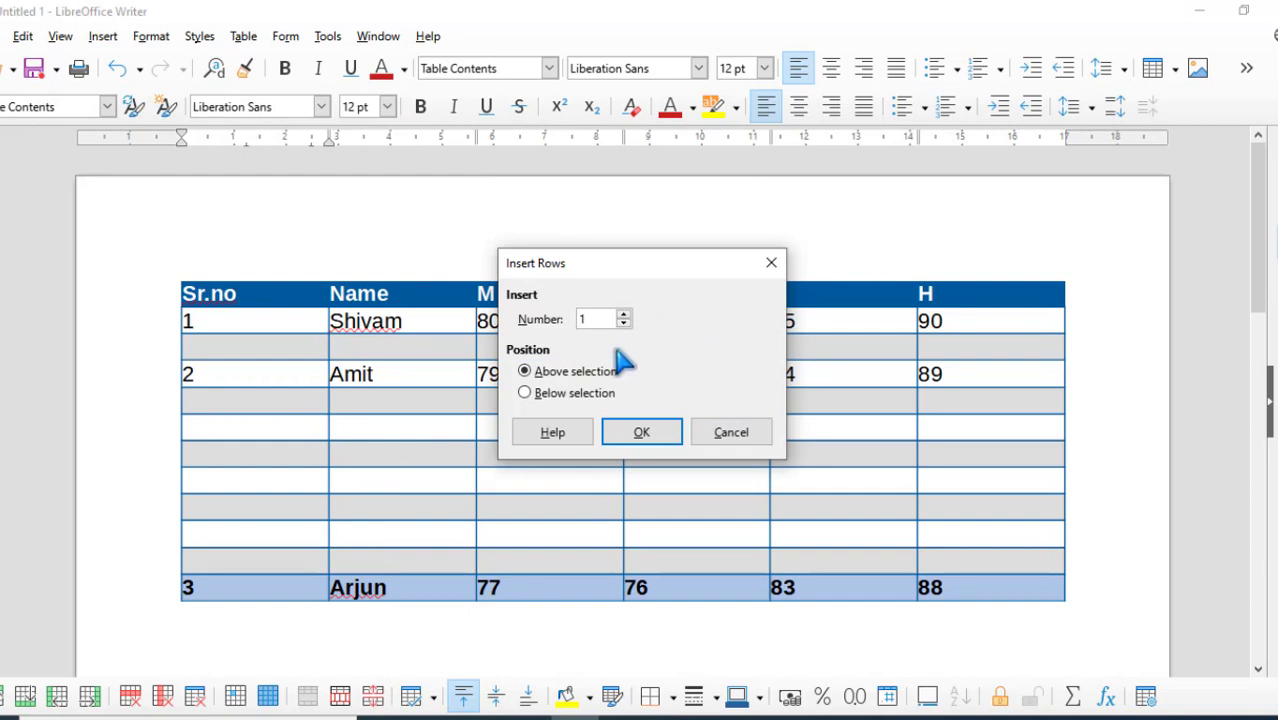
left_click_drag(603, 319, 555, 321)
left_click(548, 395)
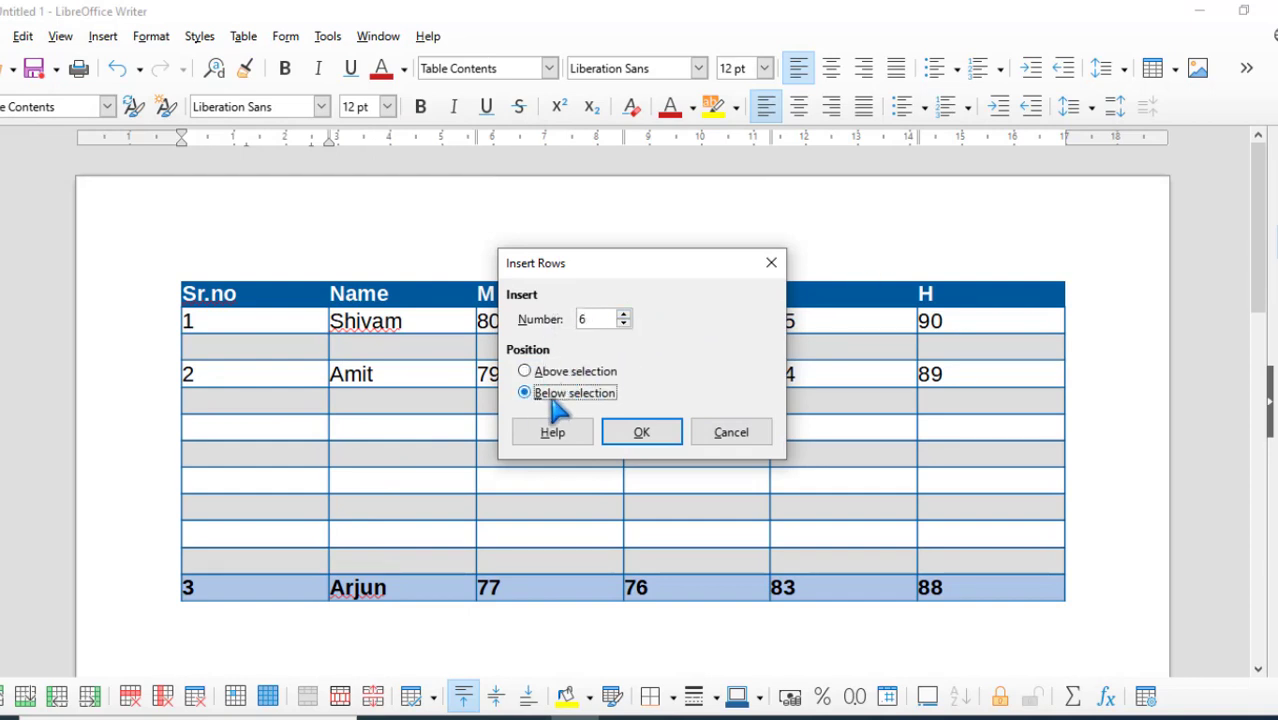
left_click(668, 440)
- Undo the six-row insertion and put the cursor in the empty row under Shivam
scroll(534, 422, "down", 5)
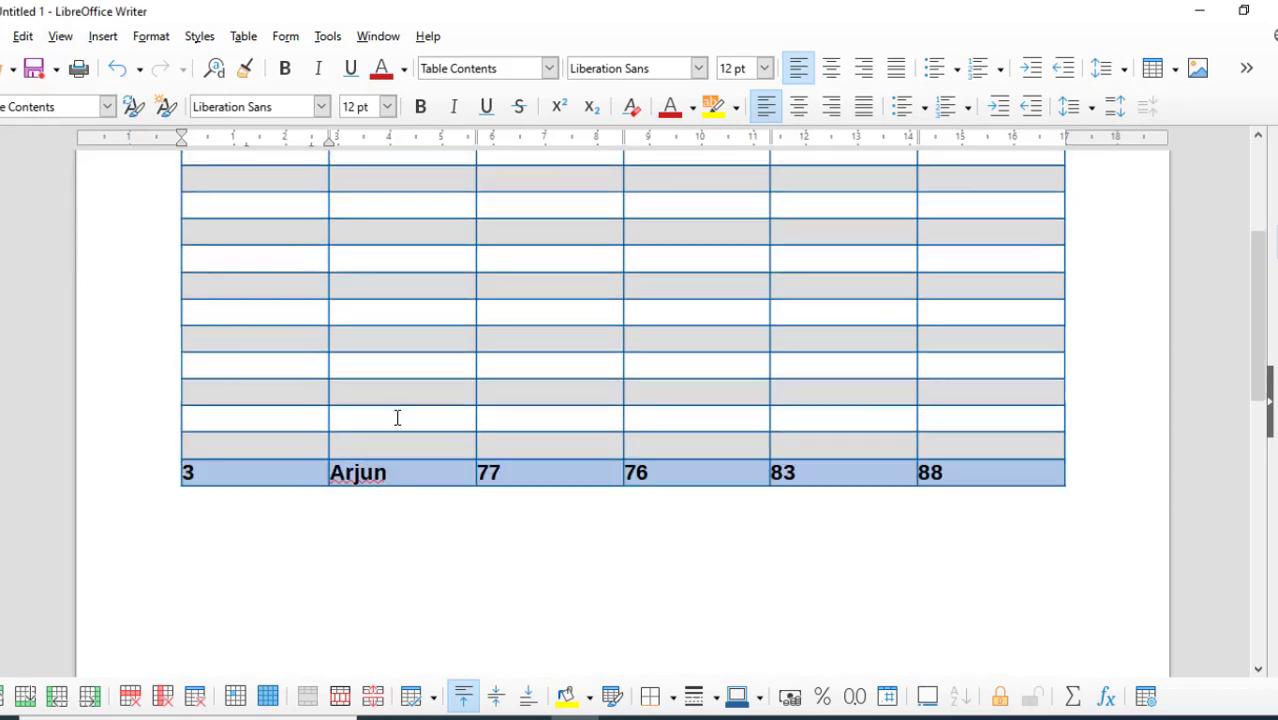
scroll(398, 419, "up", 5)
scroll(391, 436, "down", 4)
scroll(383, 449, "up", 4)
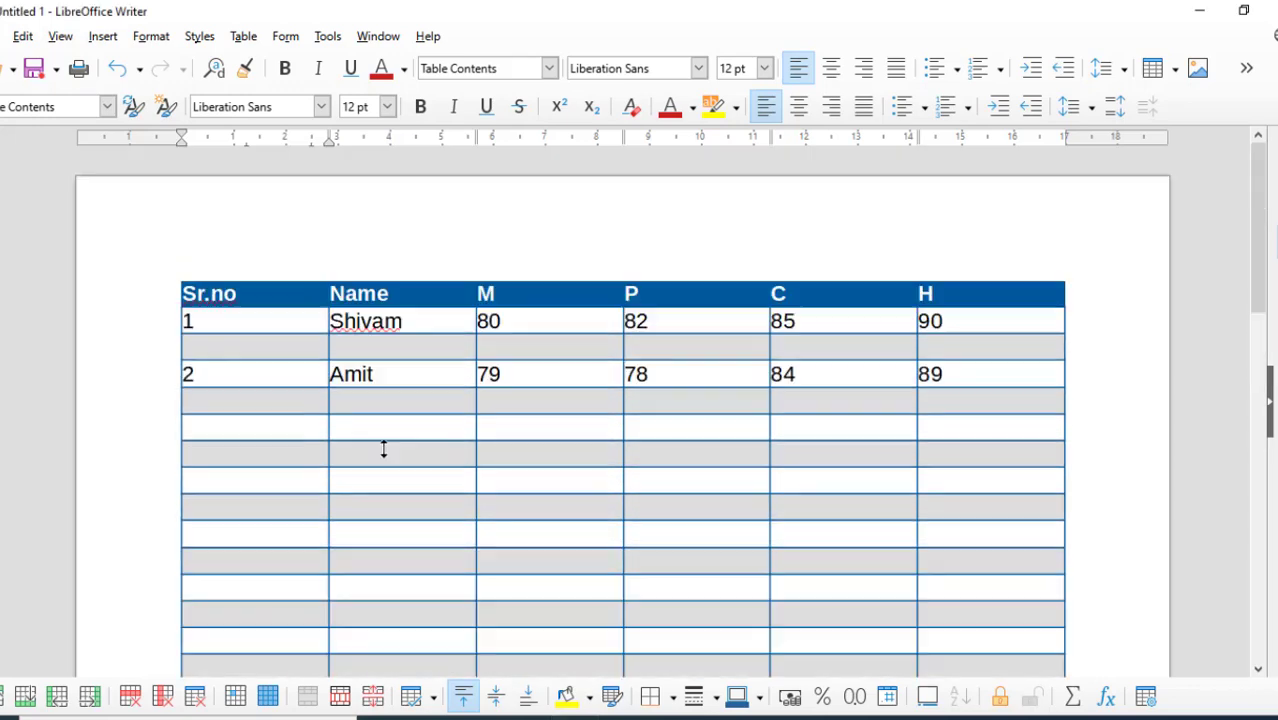
scroll(437, 414, "down", 5)
scroll(429, 423, "up", 4)
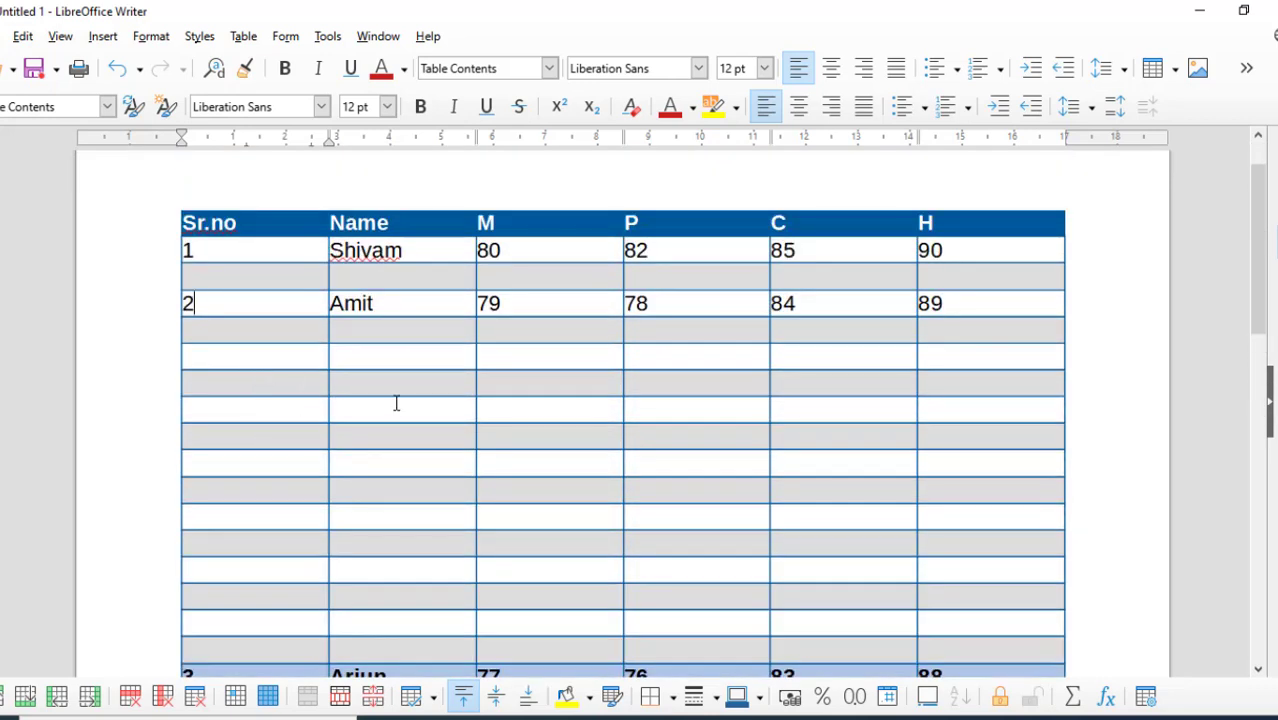
key("ctrl+z")
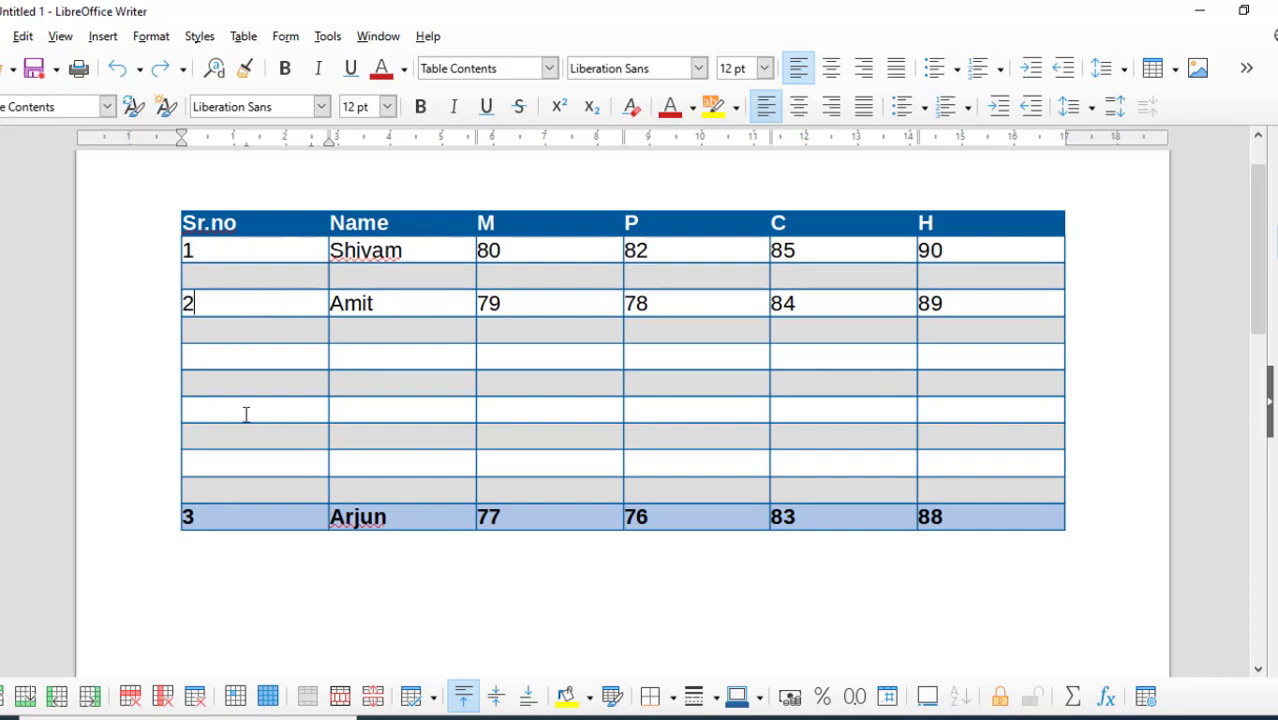
scroll(250, 334, "up", 1)
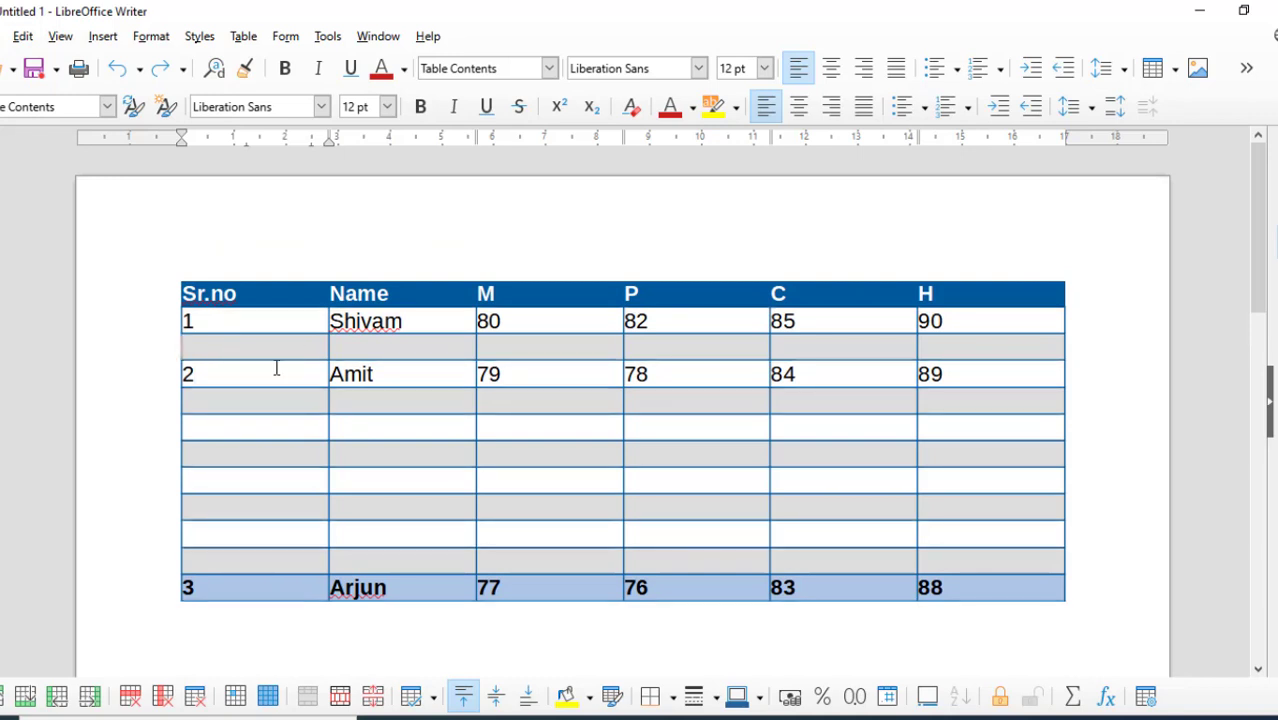
left_click(266, 347)
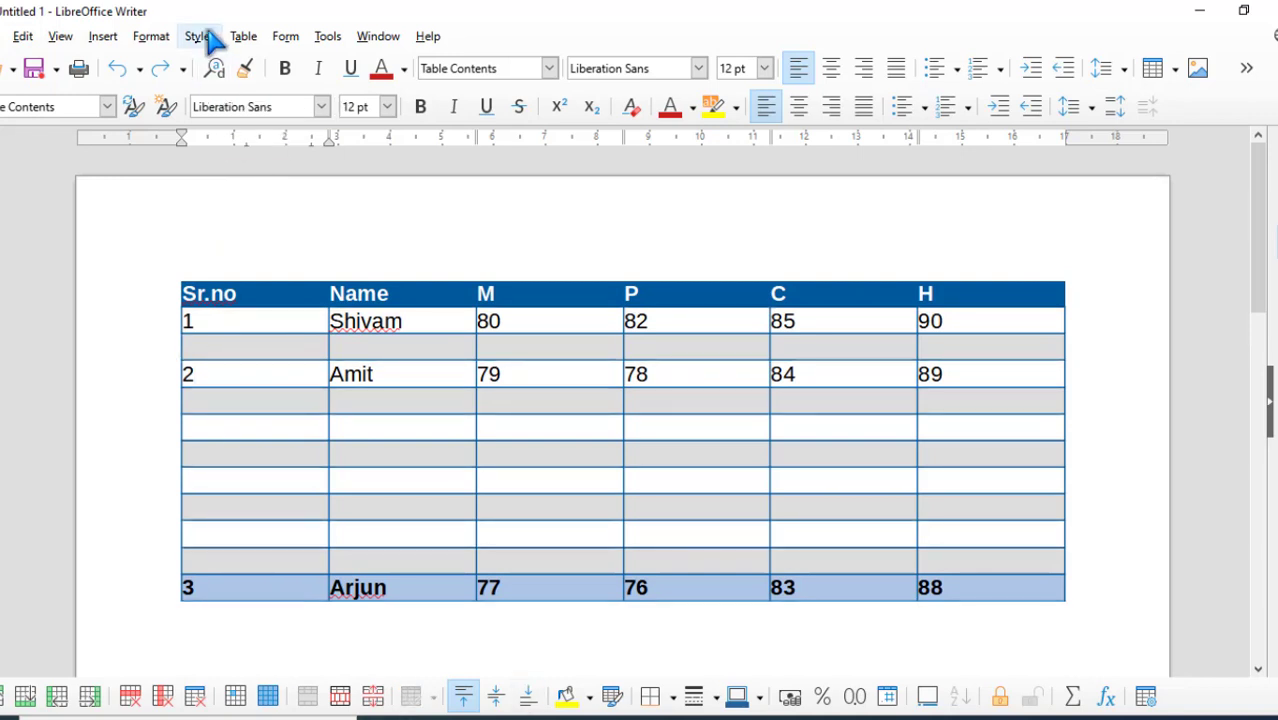
- Insert 6 rows below the current row under Shivam
left_click(244, 38)
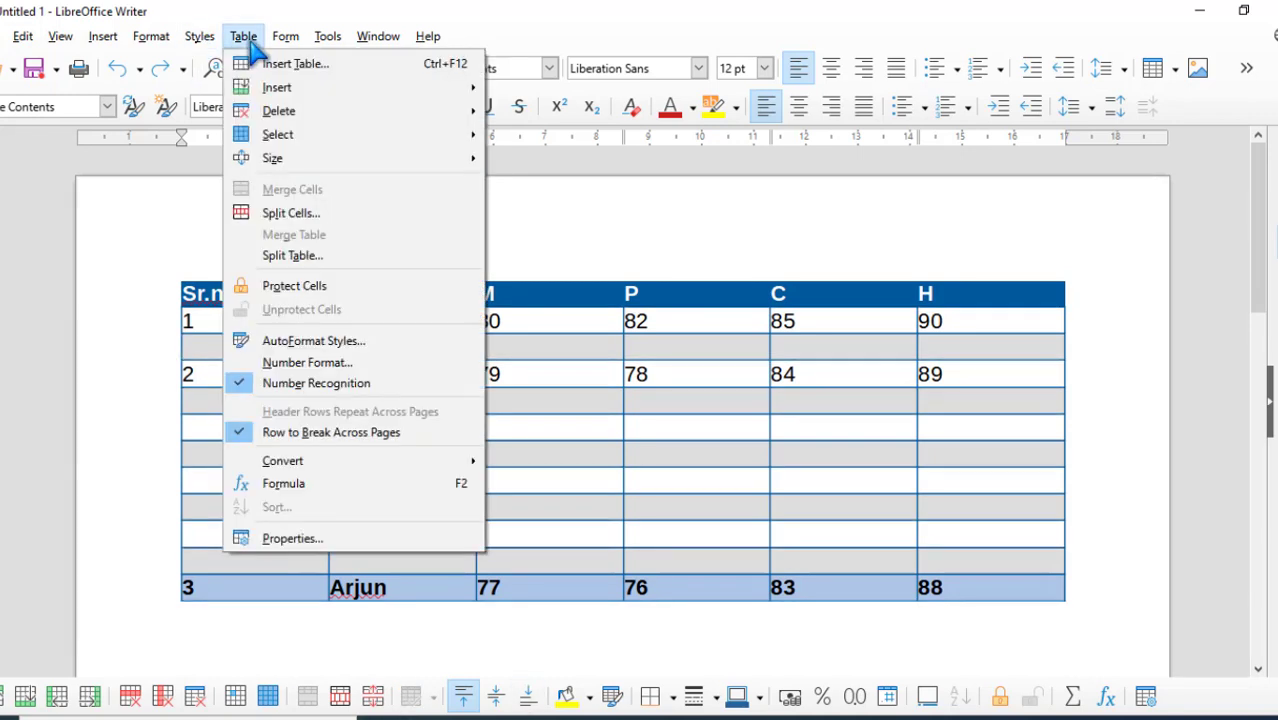
mouse_move(310, 95)
left_click(570, 132)
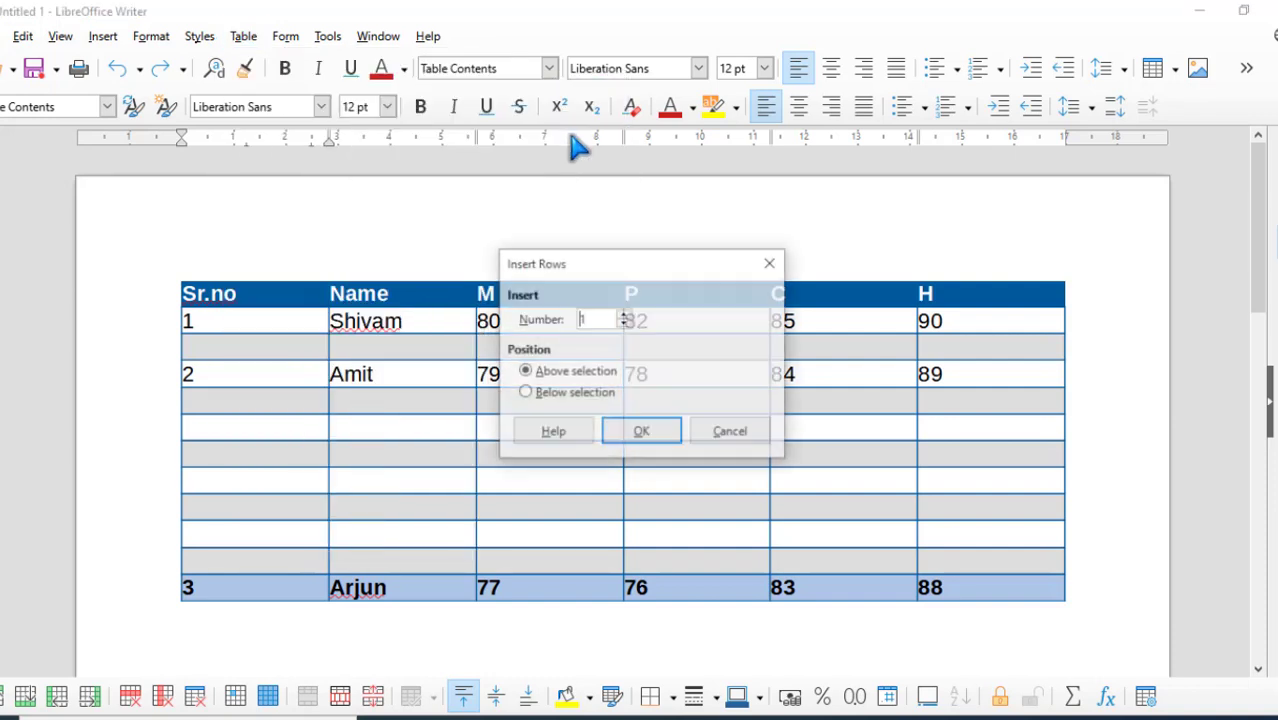
left_click_drag(573, 314, 528, 322)
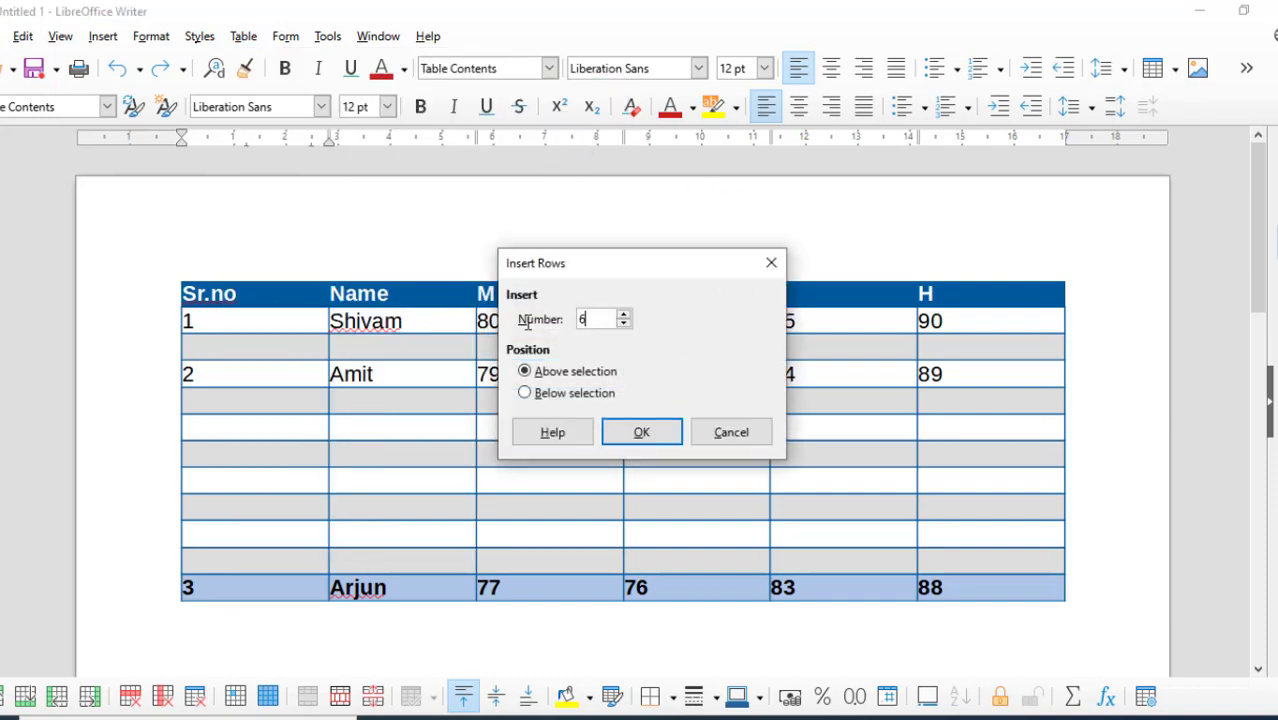
type("6")
left_click(528, 395)
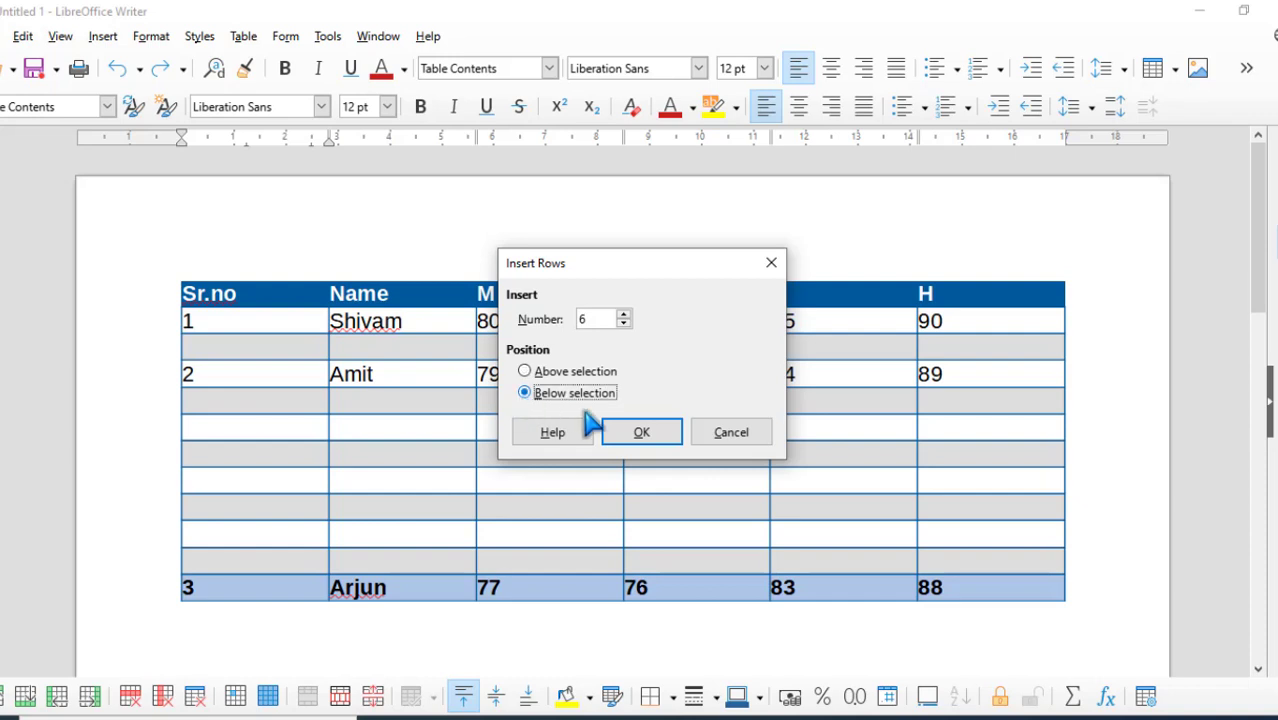
left_click(640, 434)
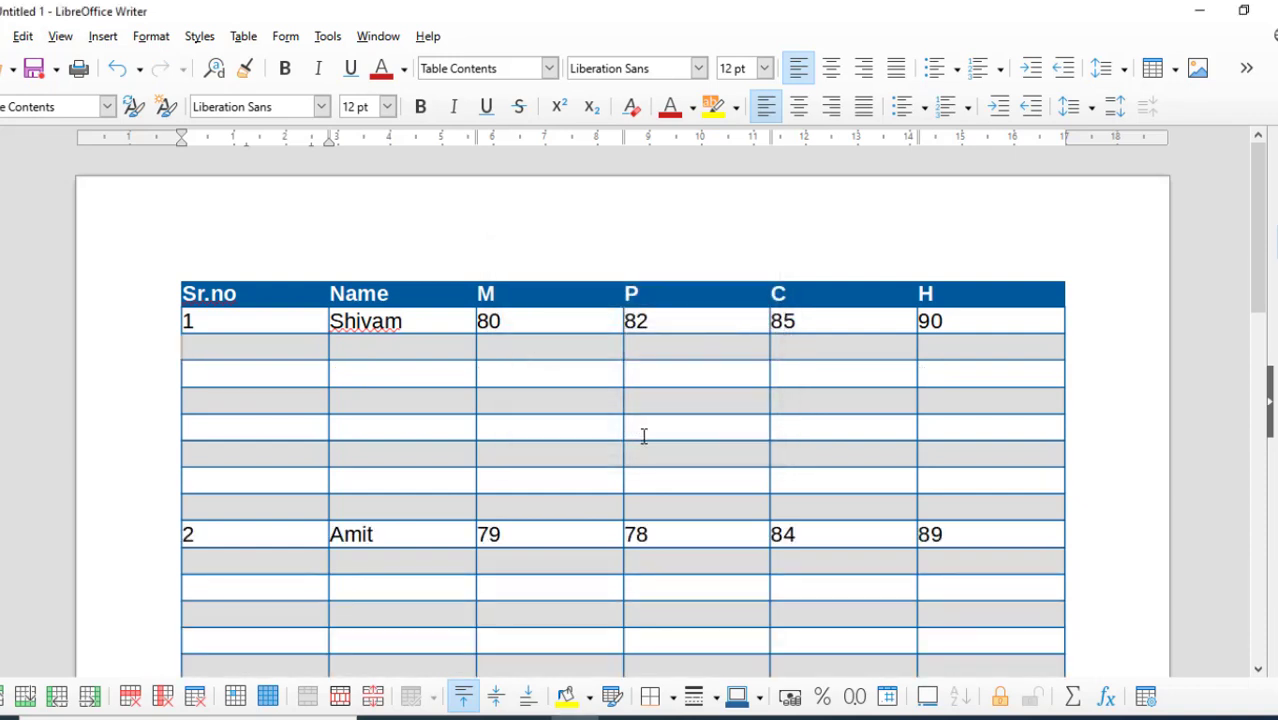
- Select the empty rows under Shivam, then those under Amit, then clear the selection
scroll(408, 436, "down", 3)
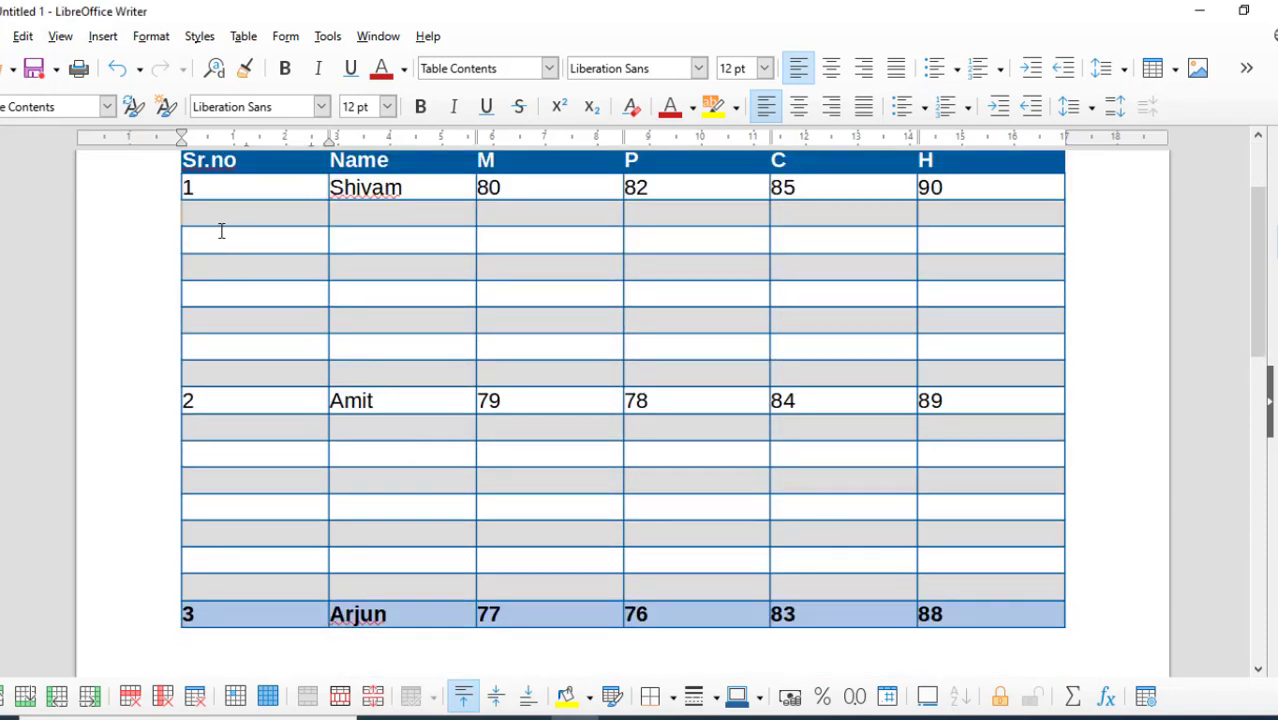
left_click_drag(214, 208, 997, 342)
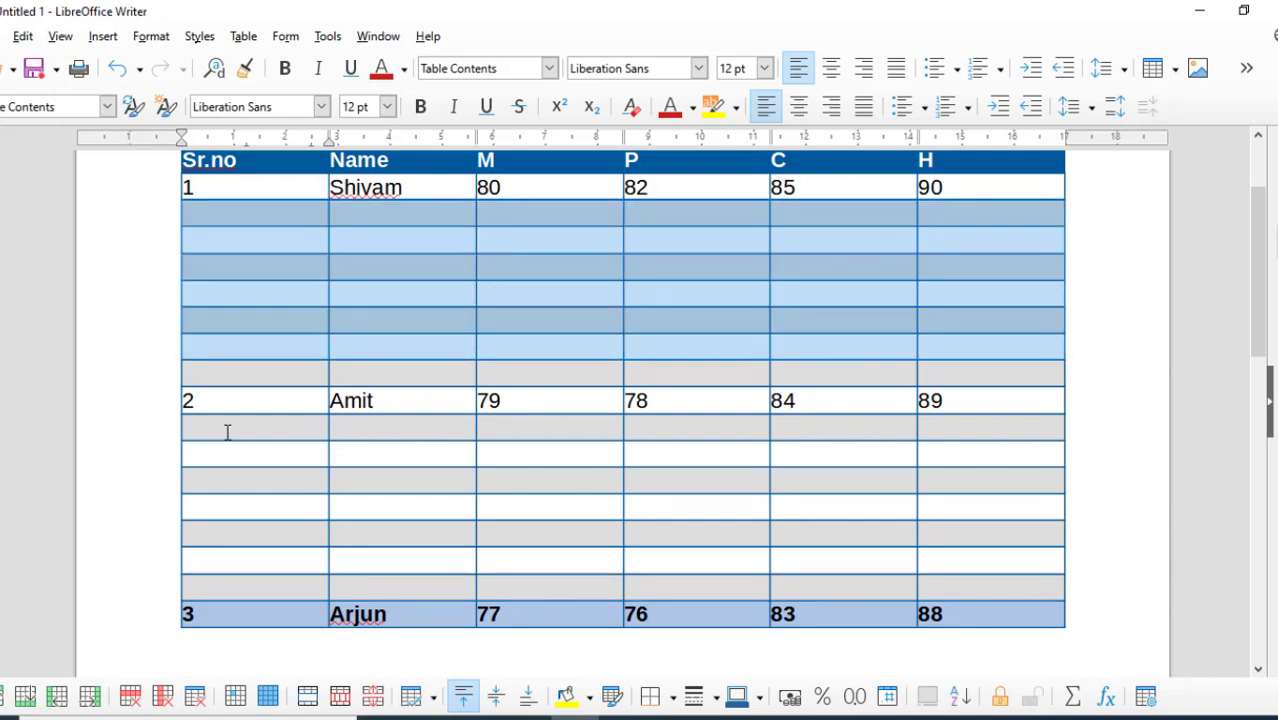
left_click_drag(240, 430, 957, 581)
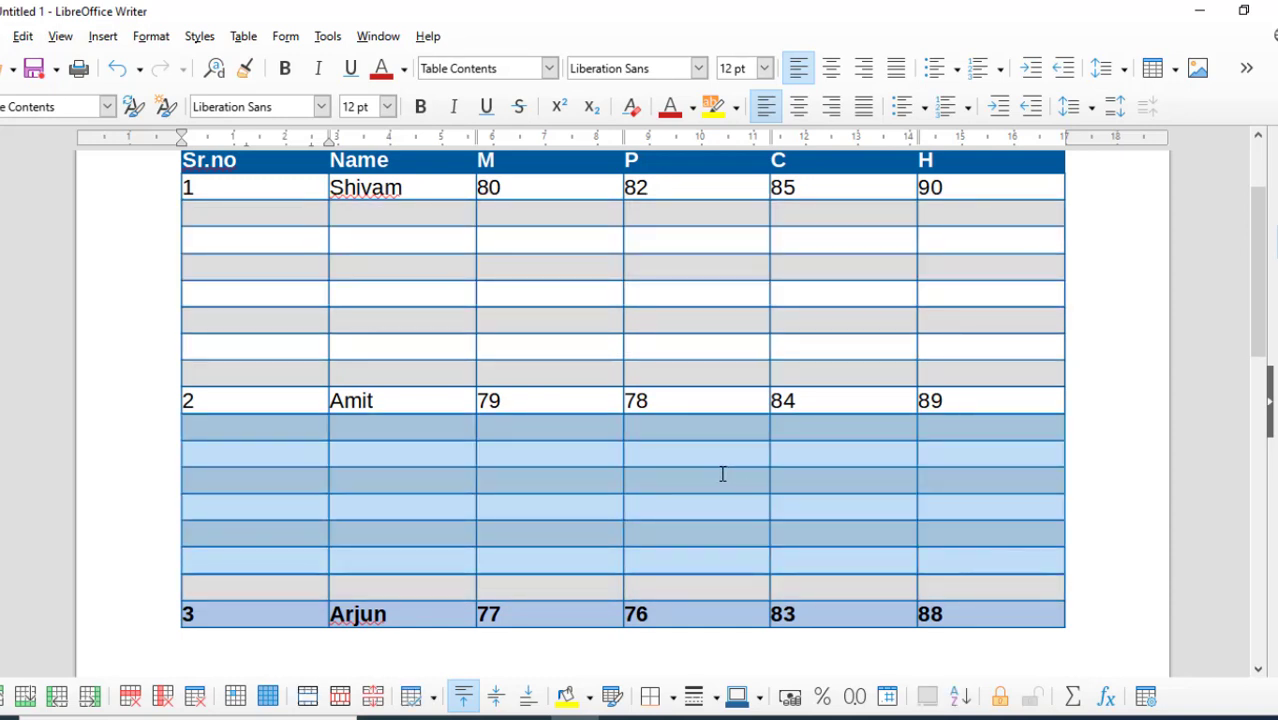
left_click(705, 475)
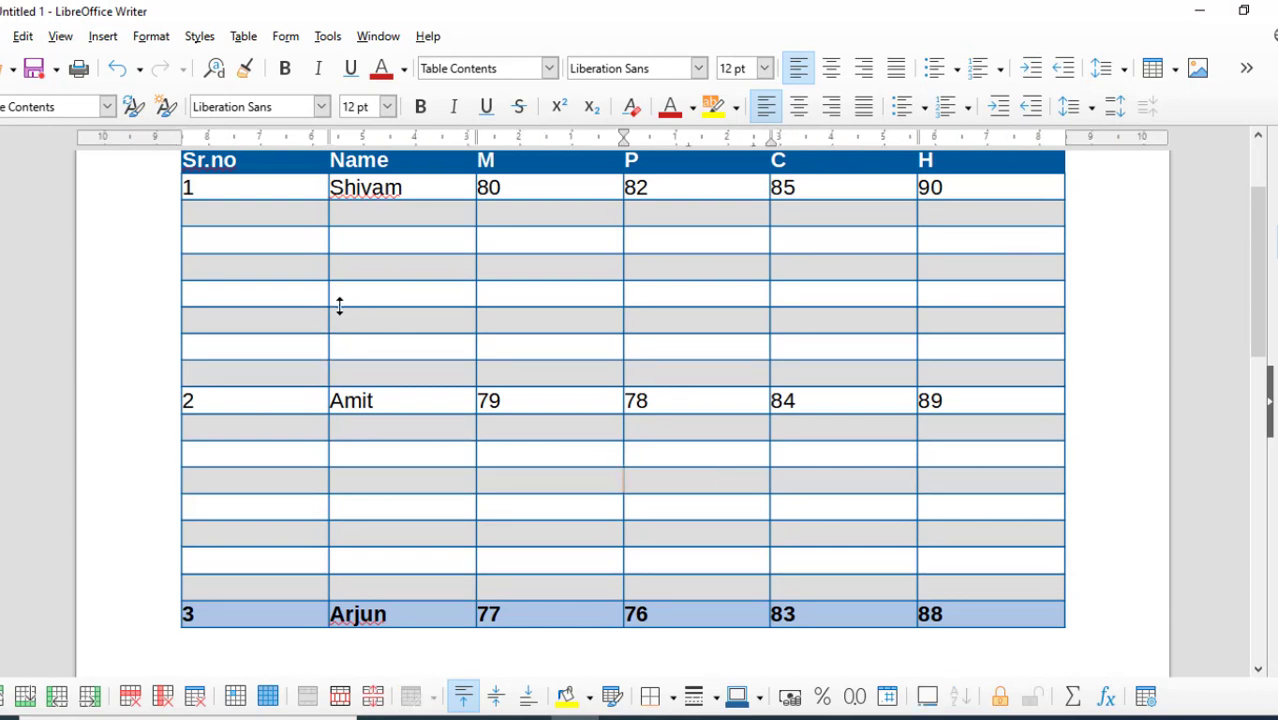
left_click(244, 37)
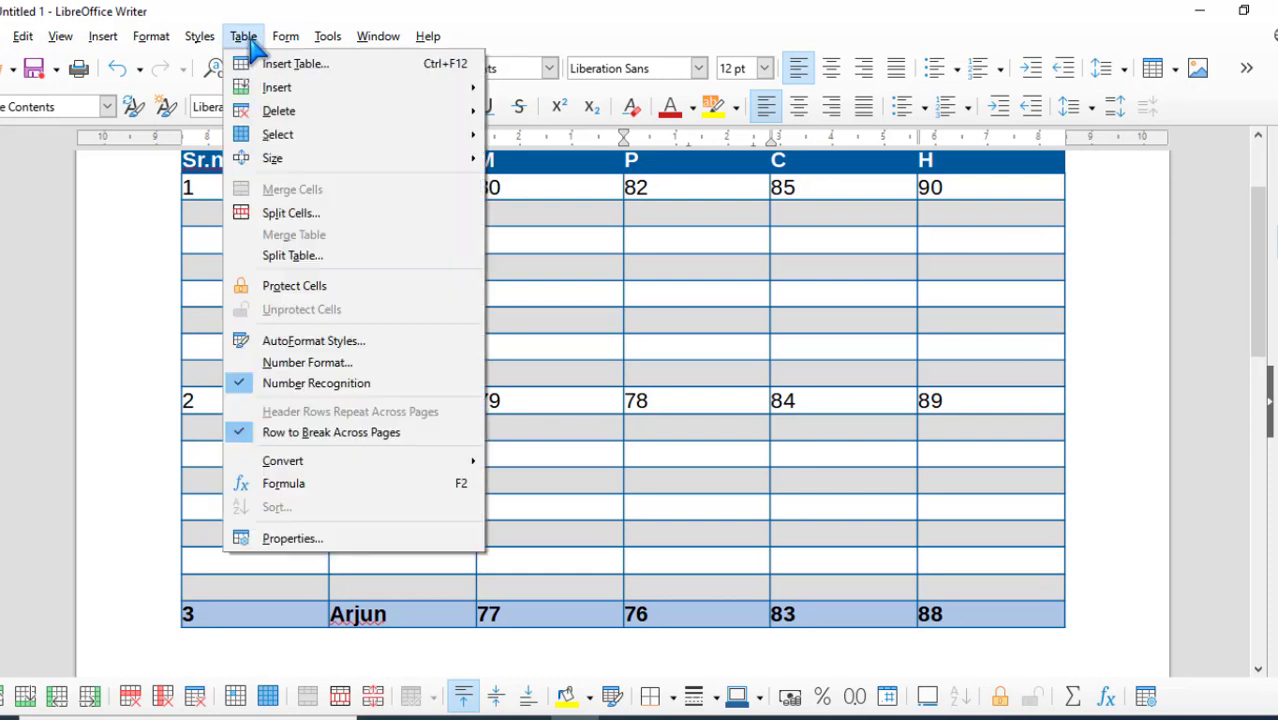
mouse_move(256, 88)
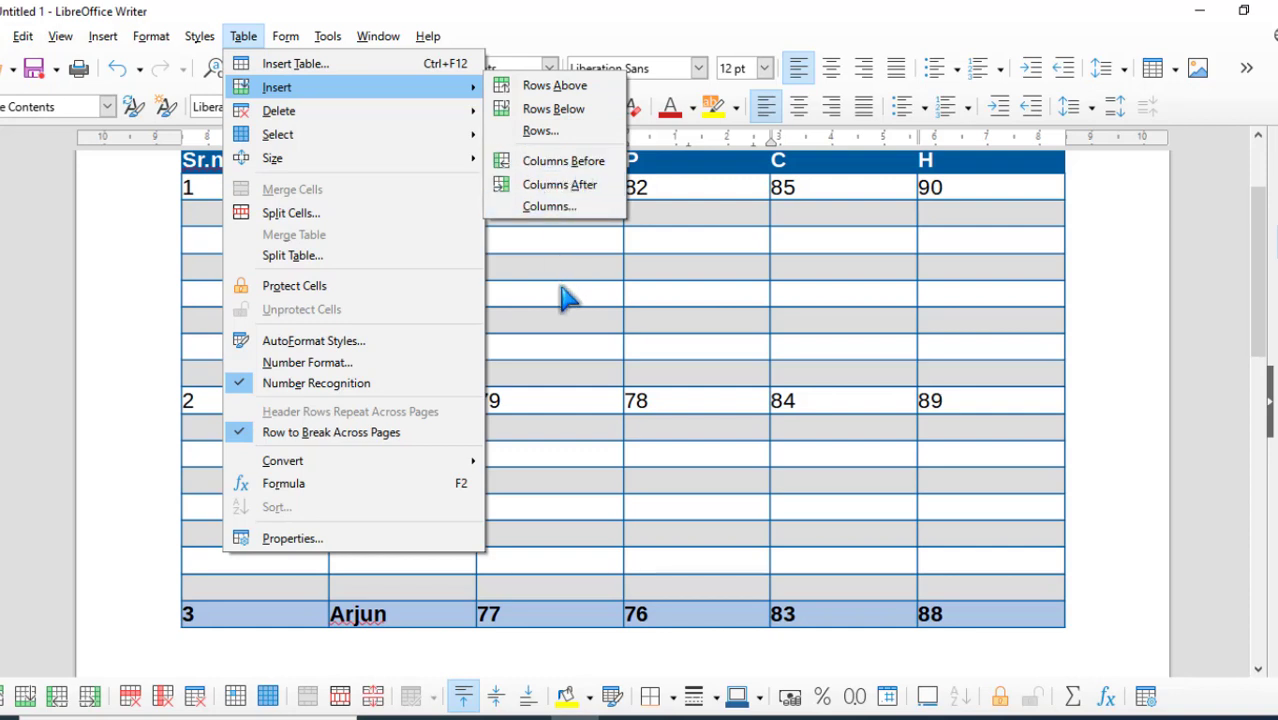
left_click(463, 306)
scroll(462, 306, "up", 1)
scroll(462, 306, "up", 1)
scroll(459, 317, "down", 3)
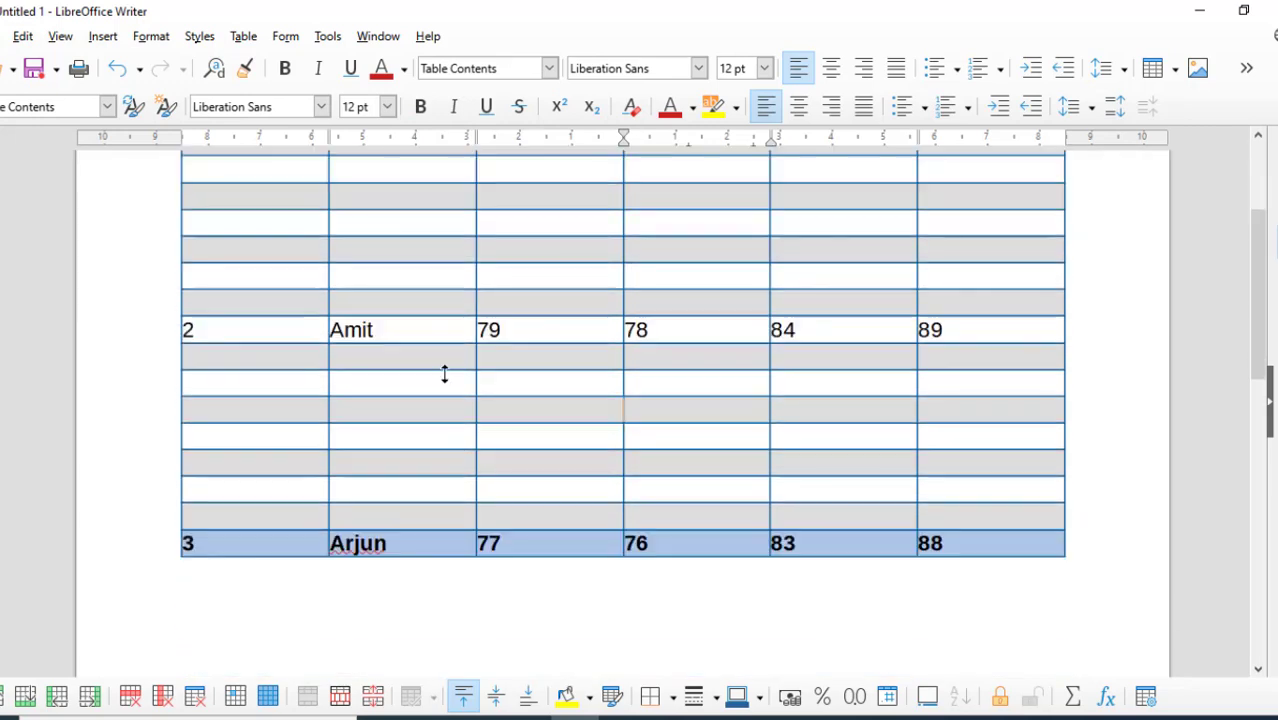
scroll(445, 374, "up", 1)
- Undo the remaining blank-row insertions and place the cursor in the Amit cell
key("ctrl+z")
key("ctrl+z")
key("ctrl+z")
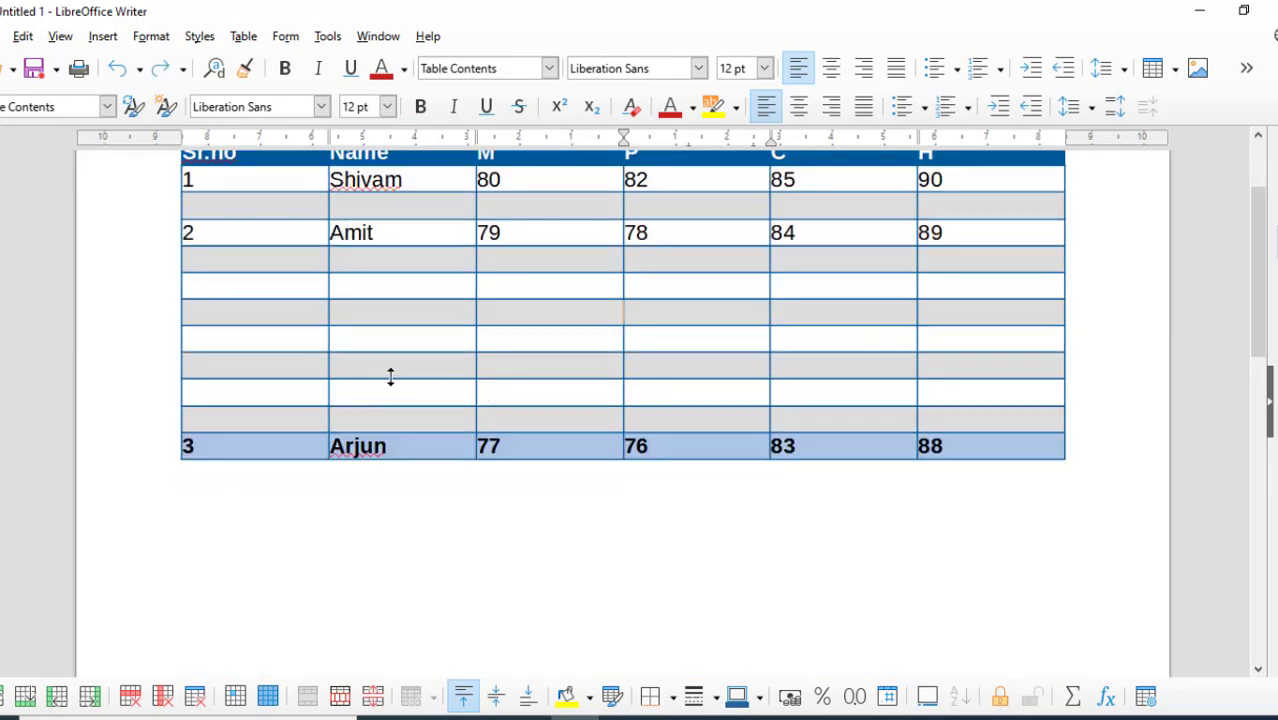
key("ctrl+z")
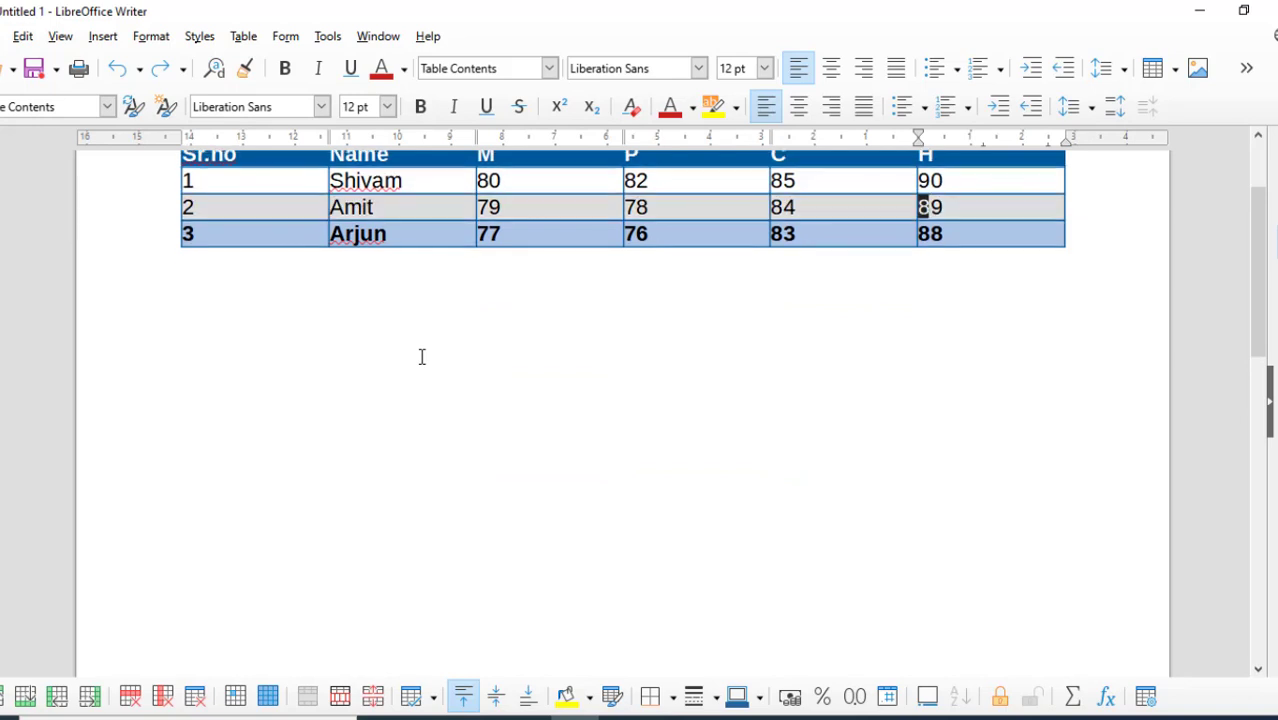
scroll(362, 317, "up", 1)
left_click(465, 268)
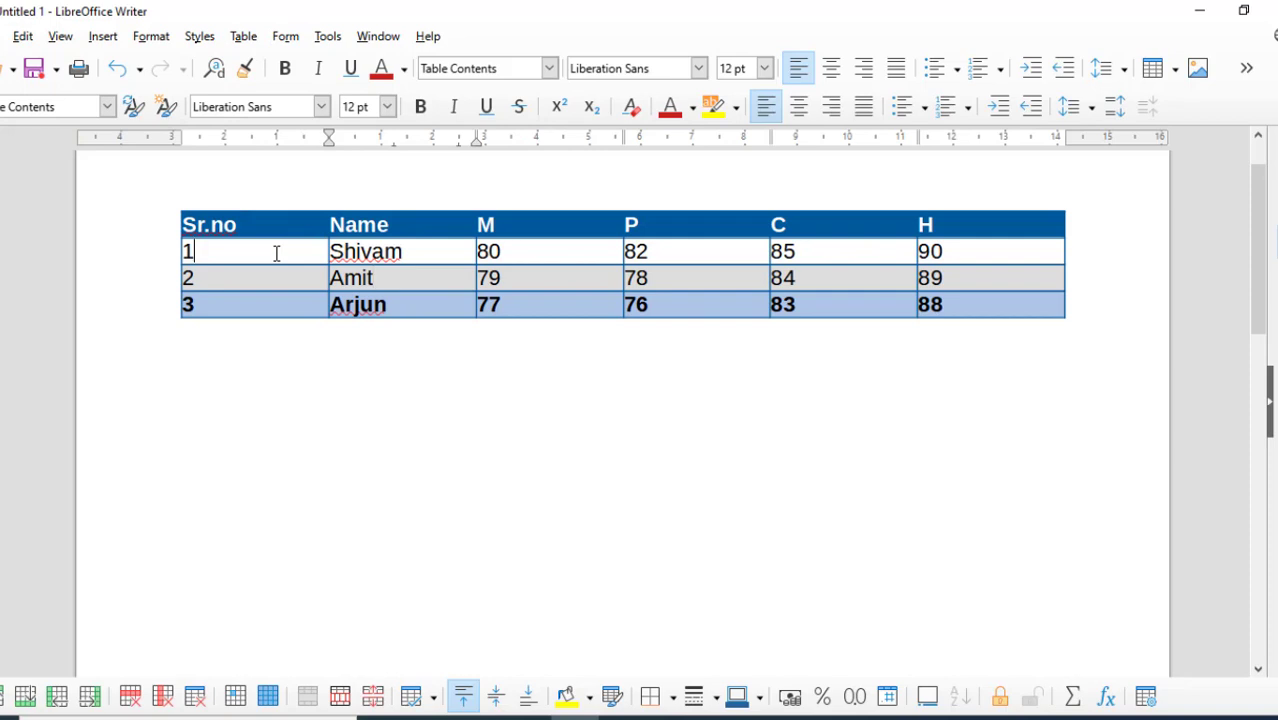
- Browse the Table > Insert submenu without changes, then return the cursor to the Name column
left_click(244, 36)
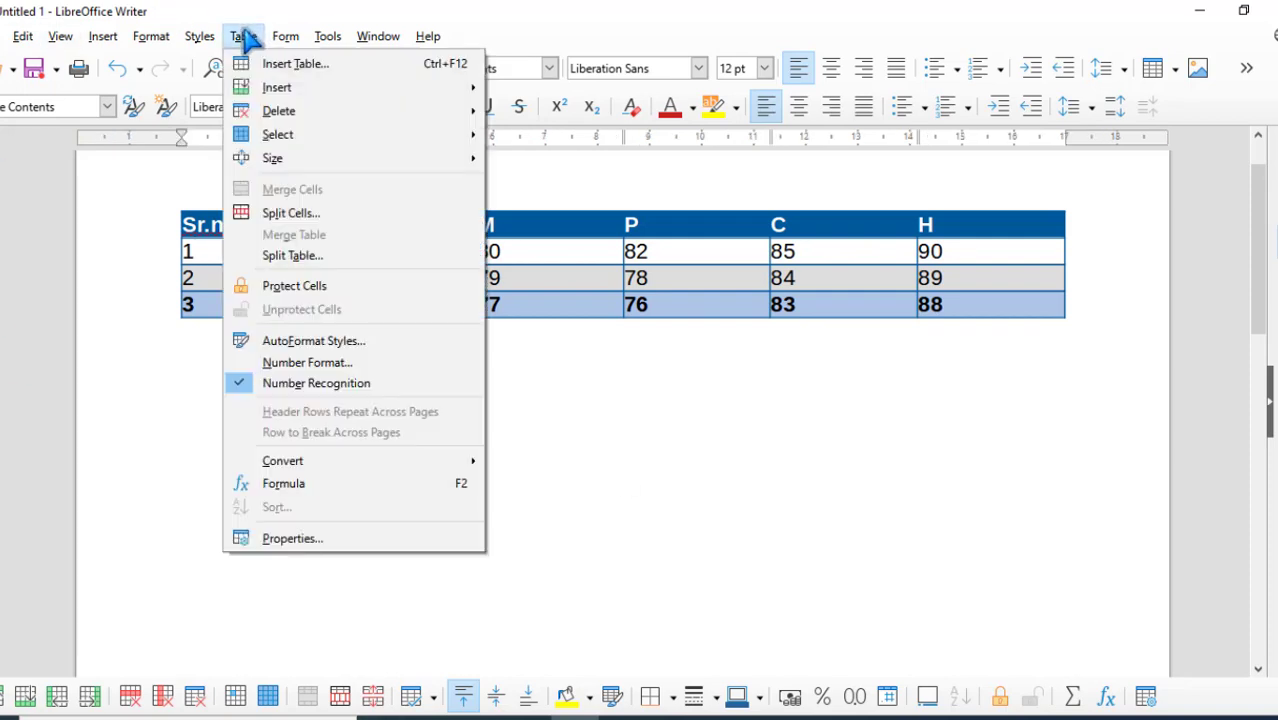
mouse_move(416, 90)
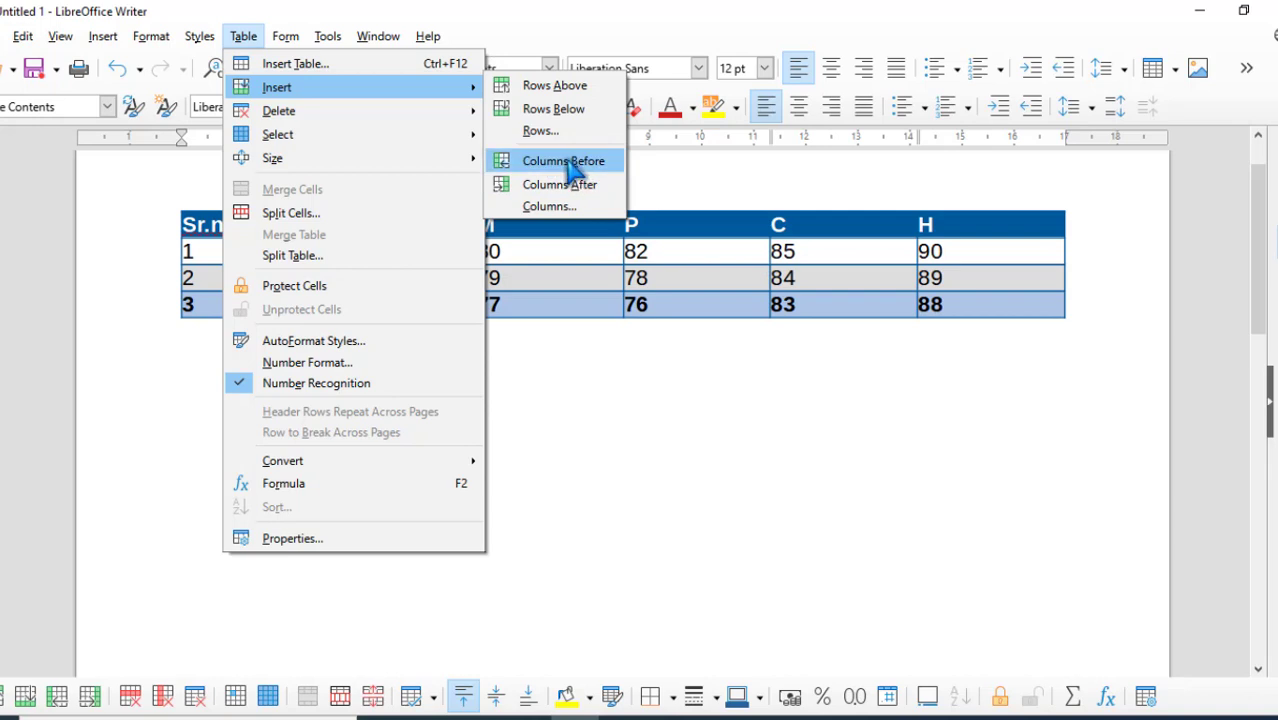
left_click(628, 392)
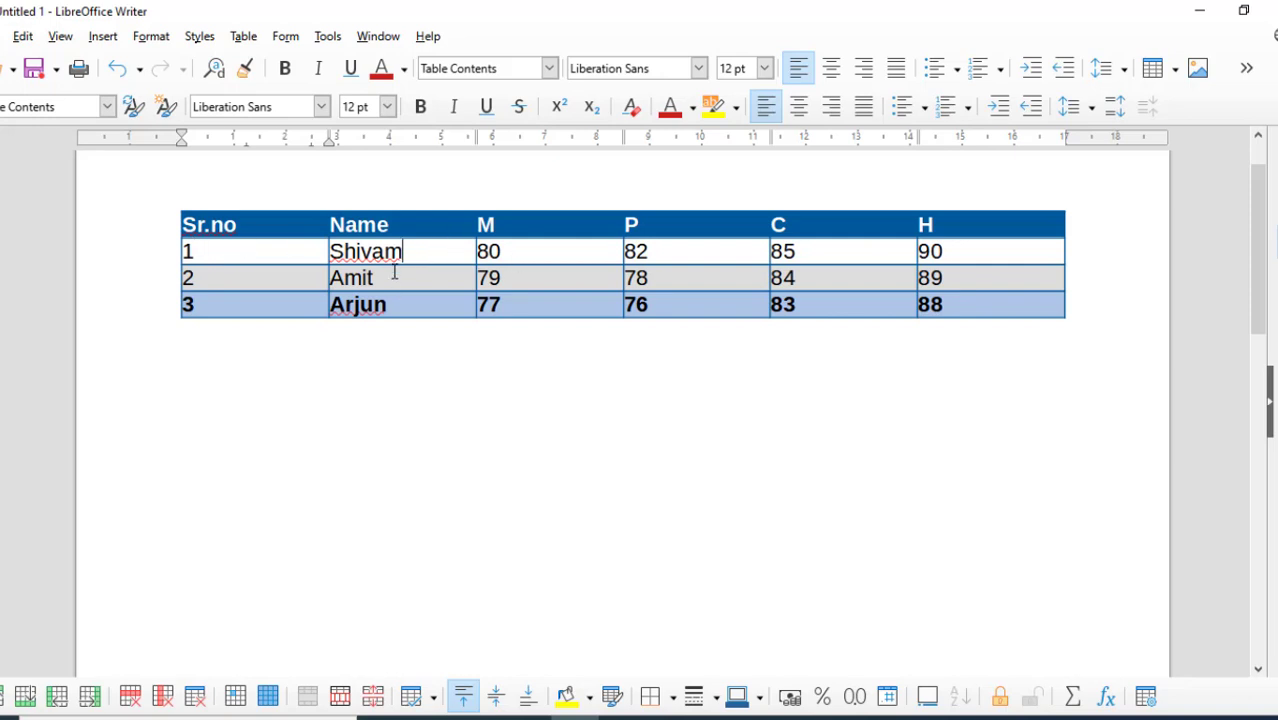
left_click(449, 268)
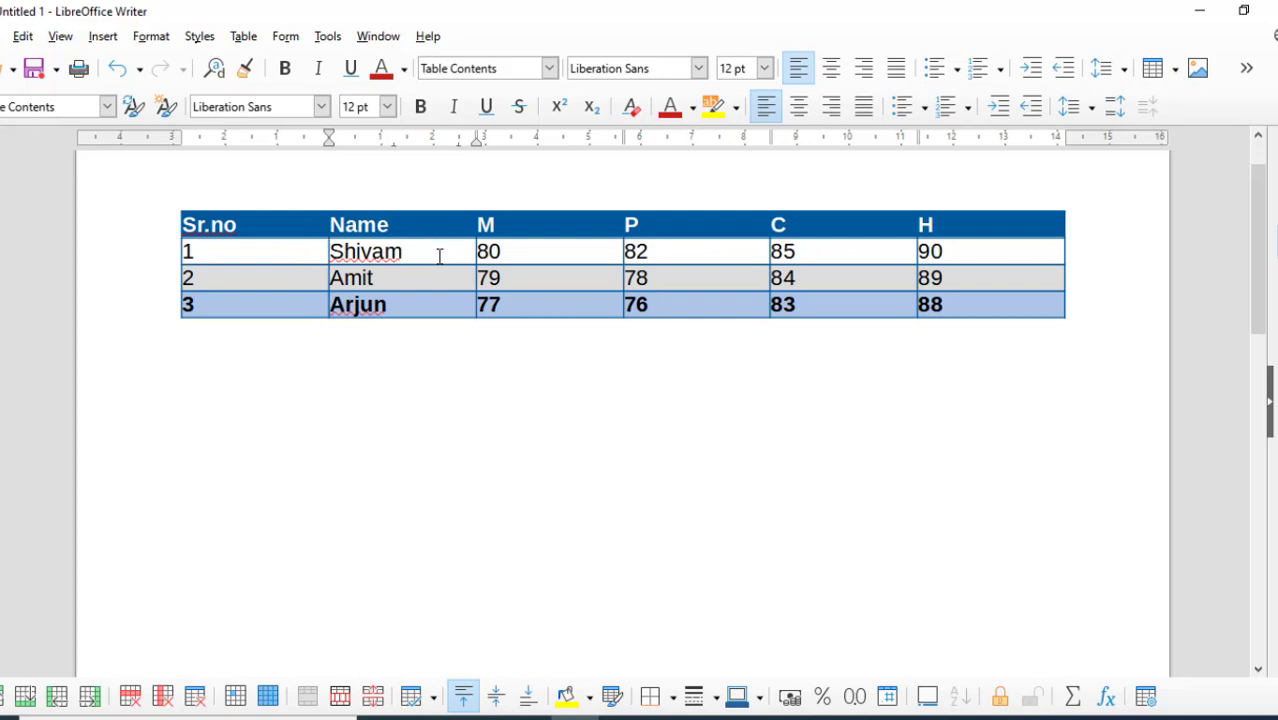
- Insert an empty column before the Name column, then move the cursor to the Shivam cell
left_click(243, 36)
mouse_move(337, 94)
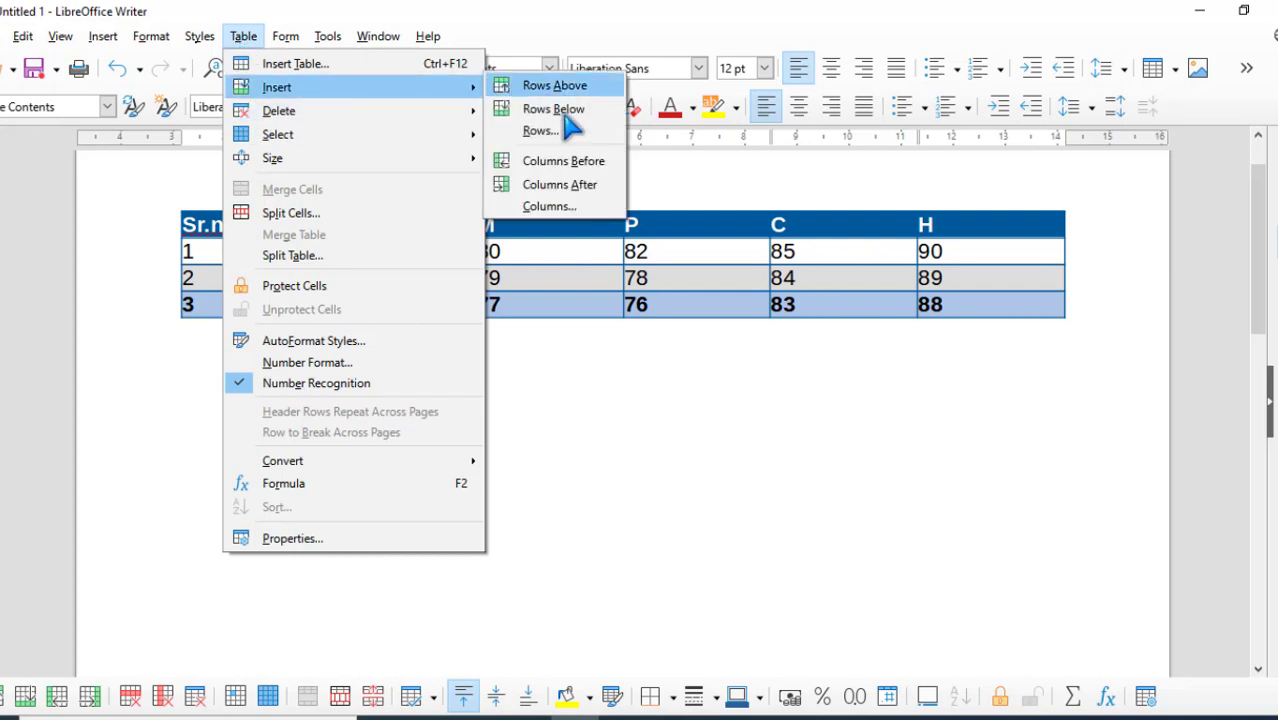
left_click(589, 162)
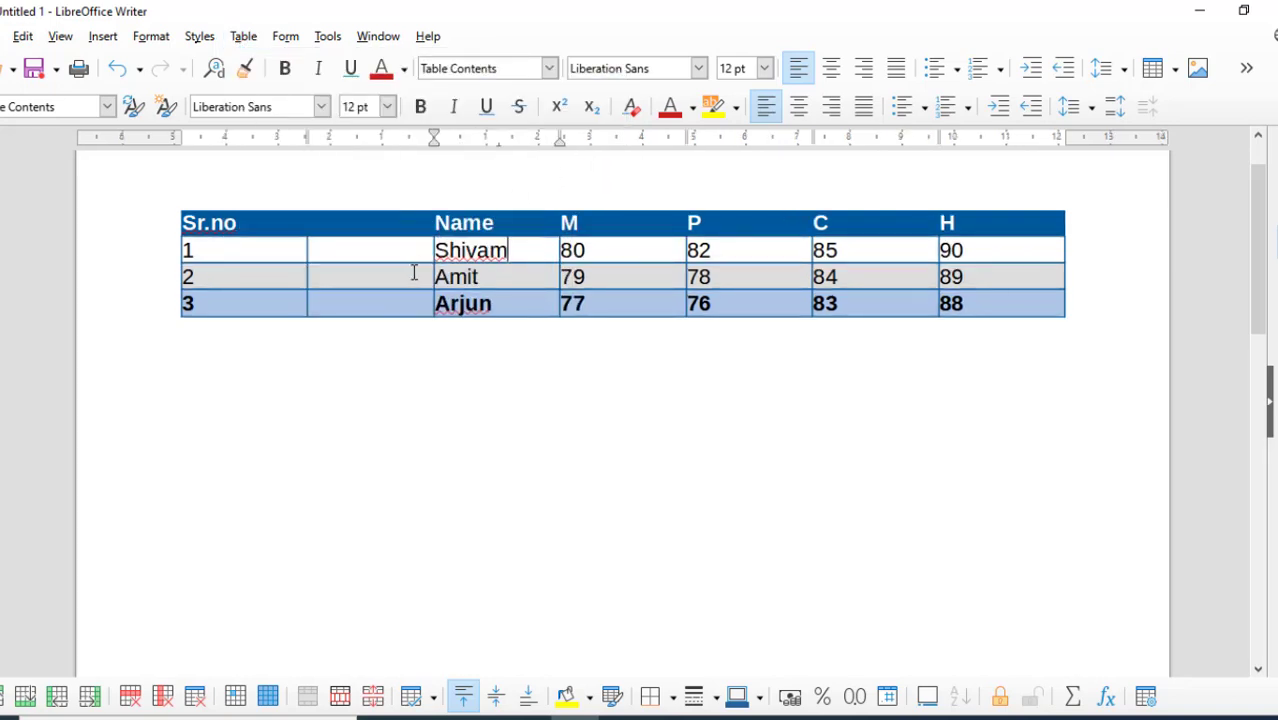
left_click(382, 240)
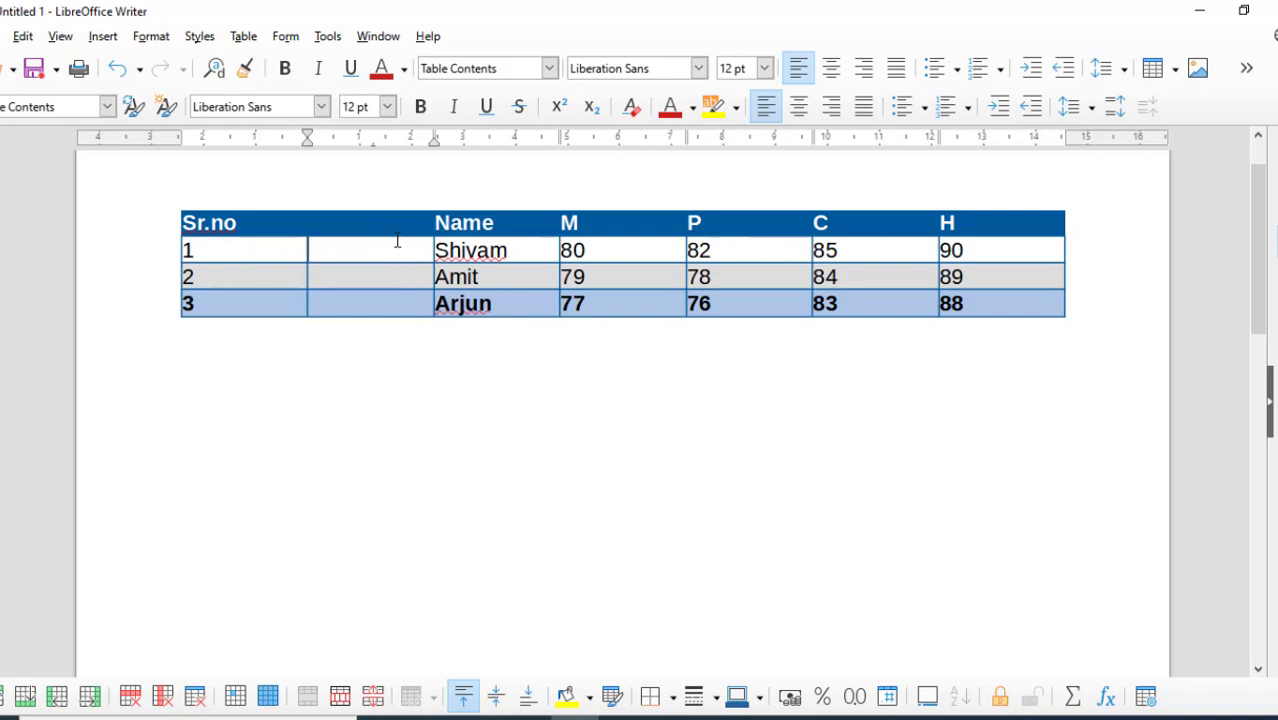
left_click(522, 250)
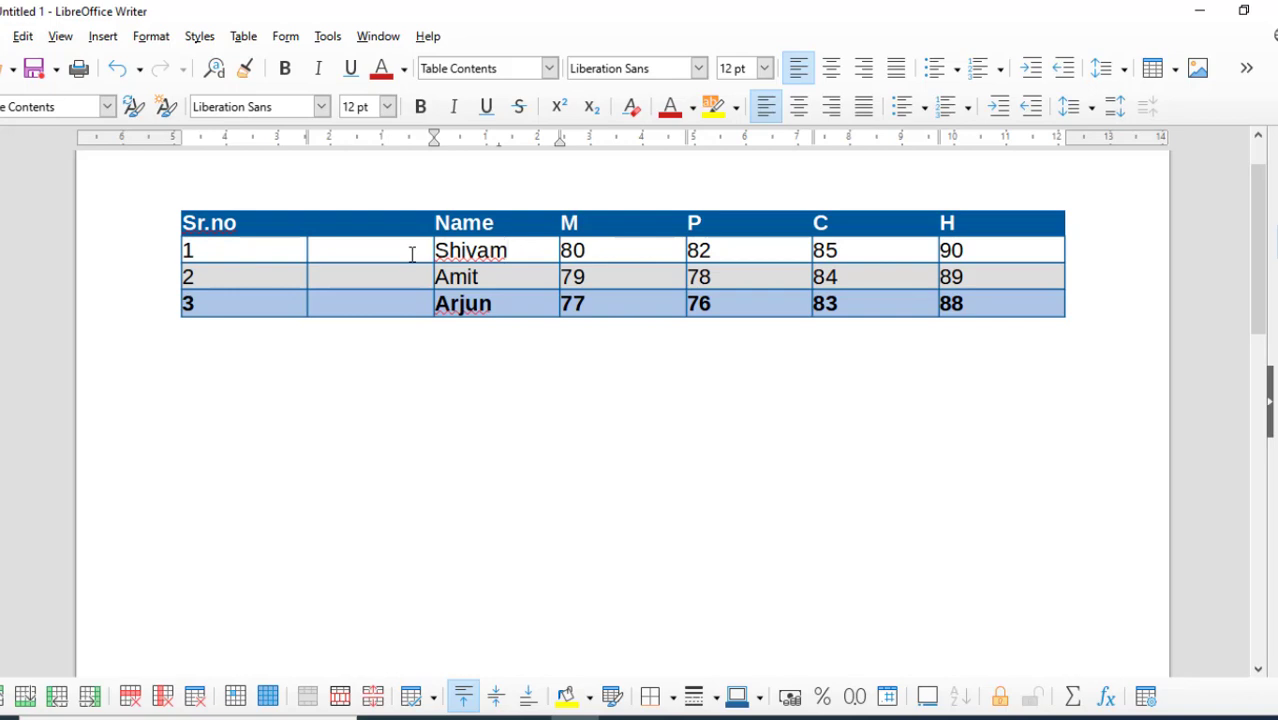
- Add a second empty column with Columns After, placing it between Name and M
left_click(245, 36)
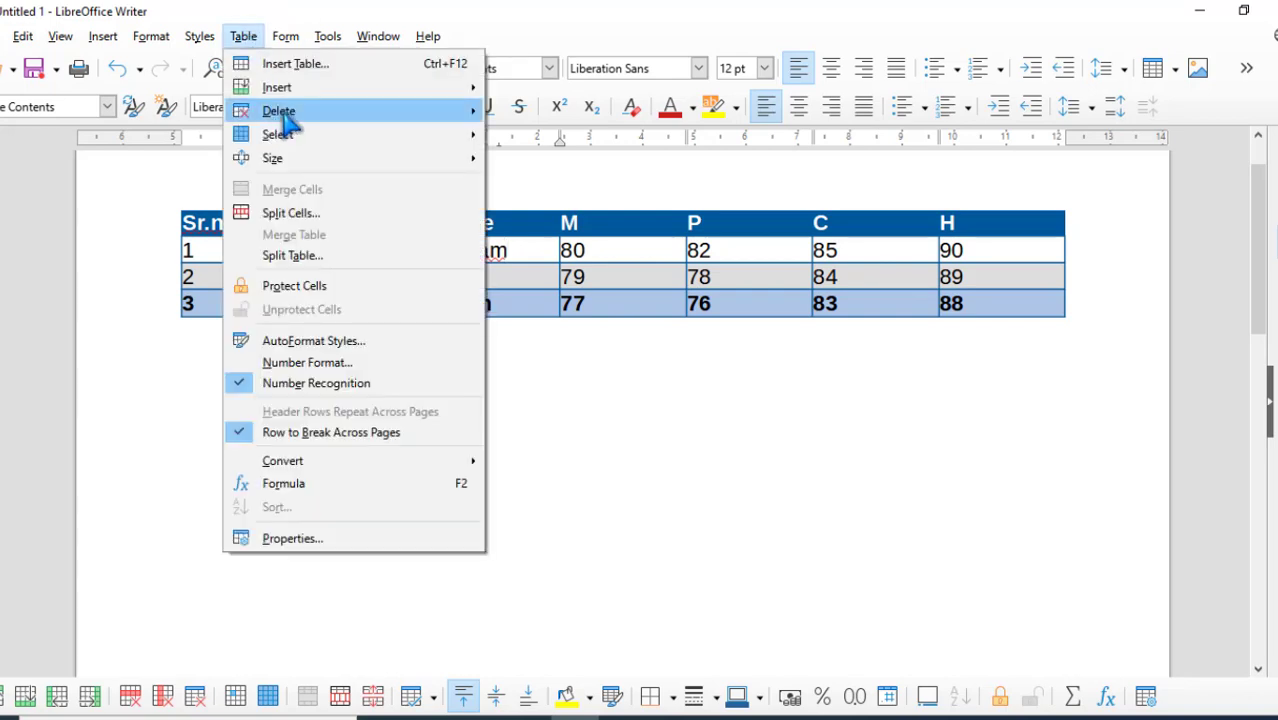
mouse_move(338, 90)
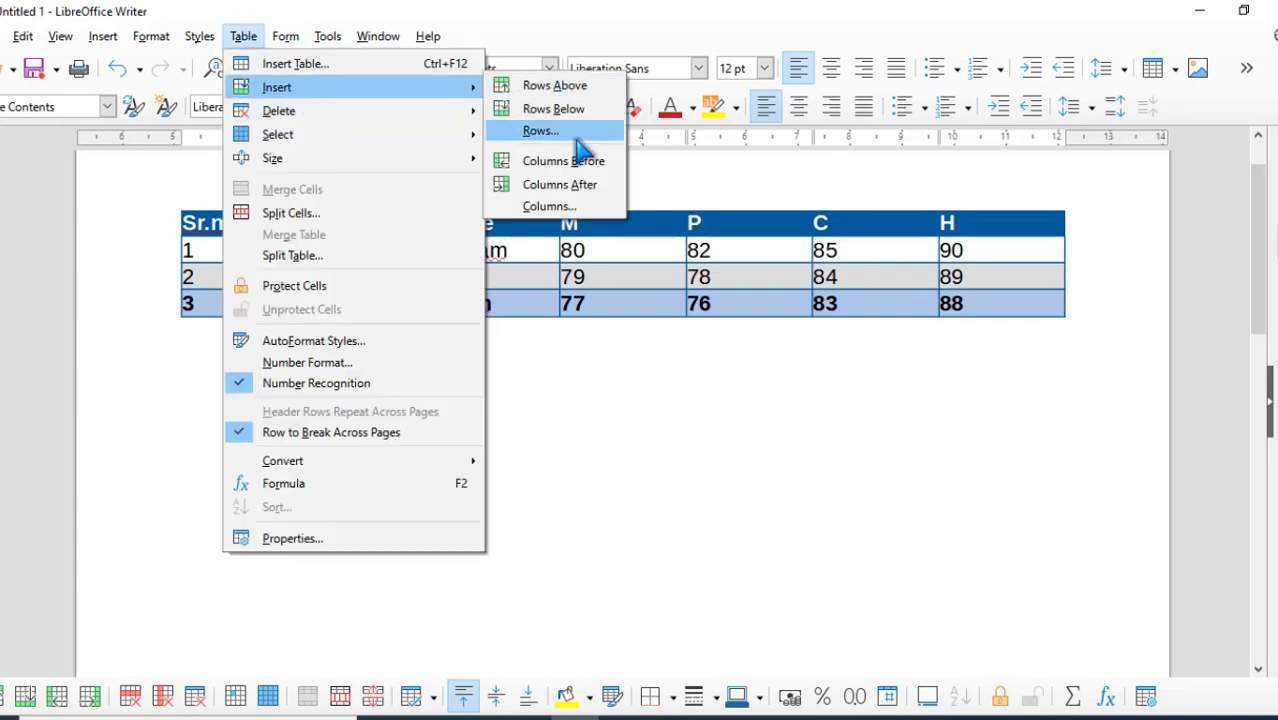
left_click(596, 191)
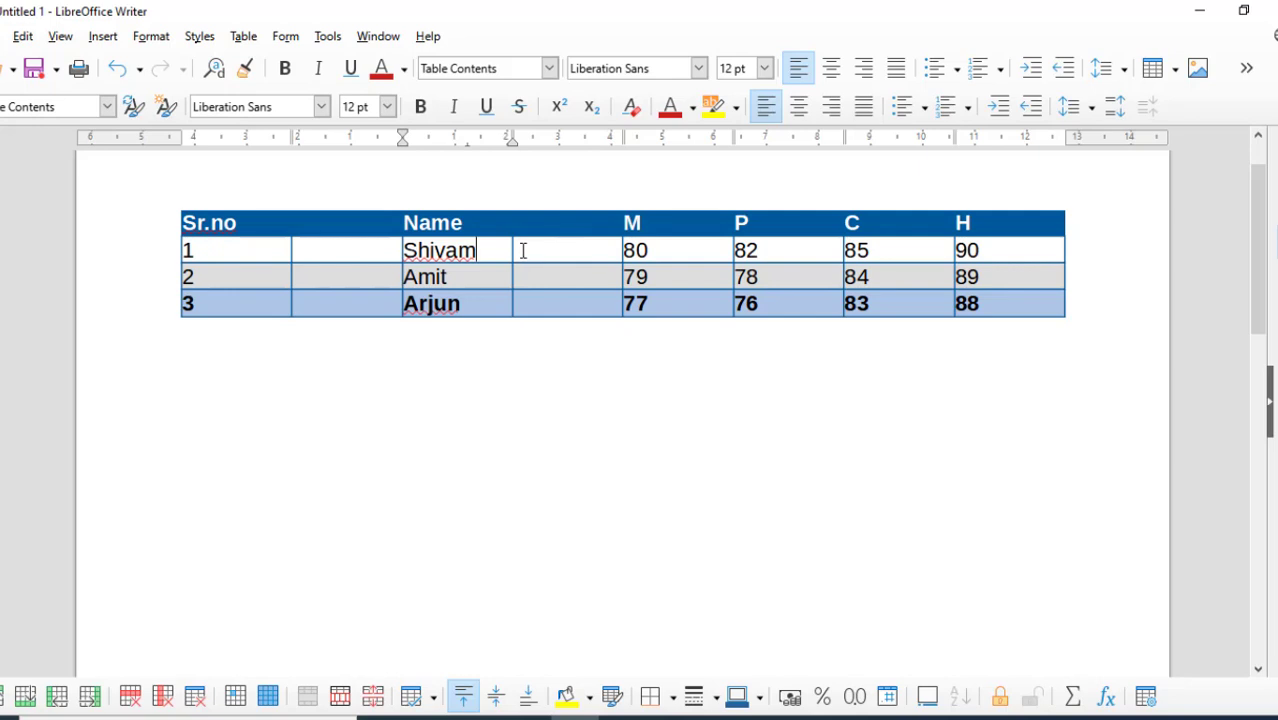
left_click(247, 38)
mouse_move(294, 92)
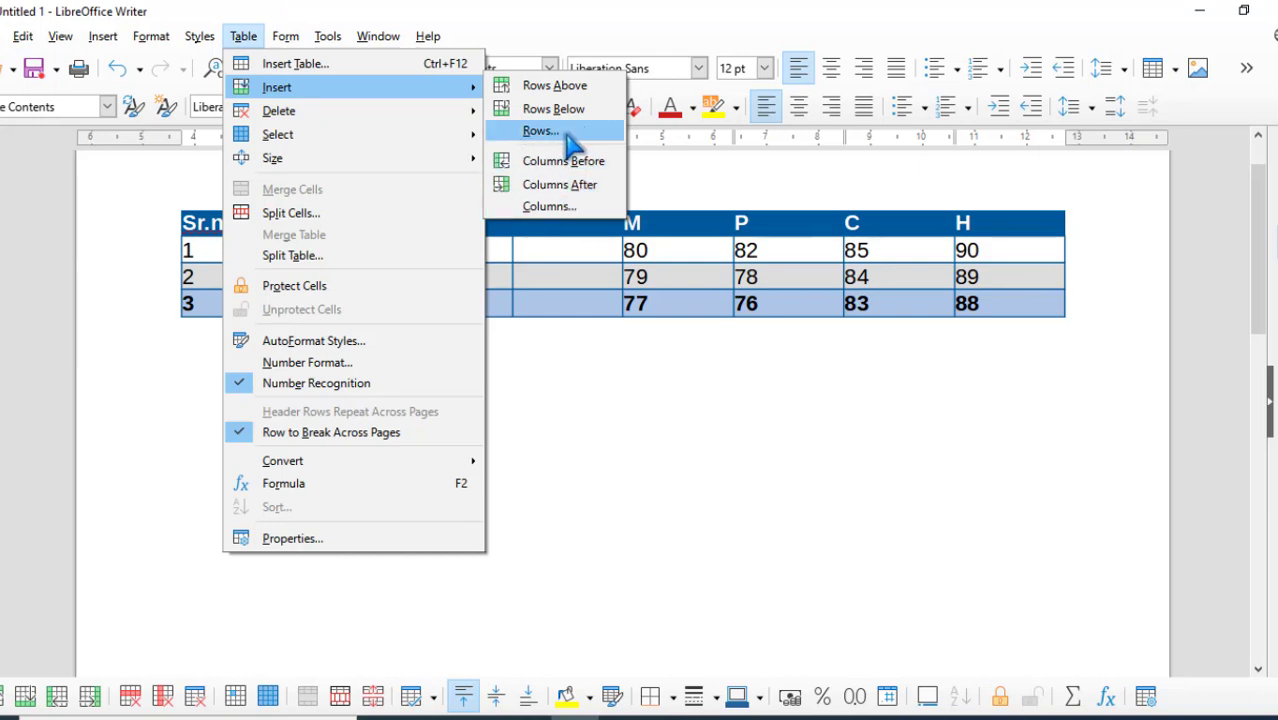
left_click(572, 210)
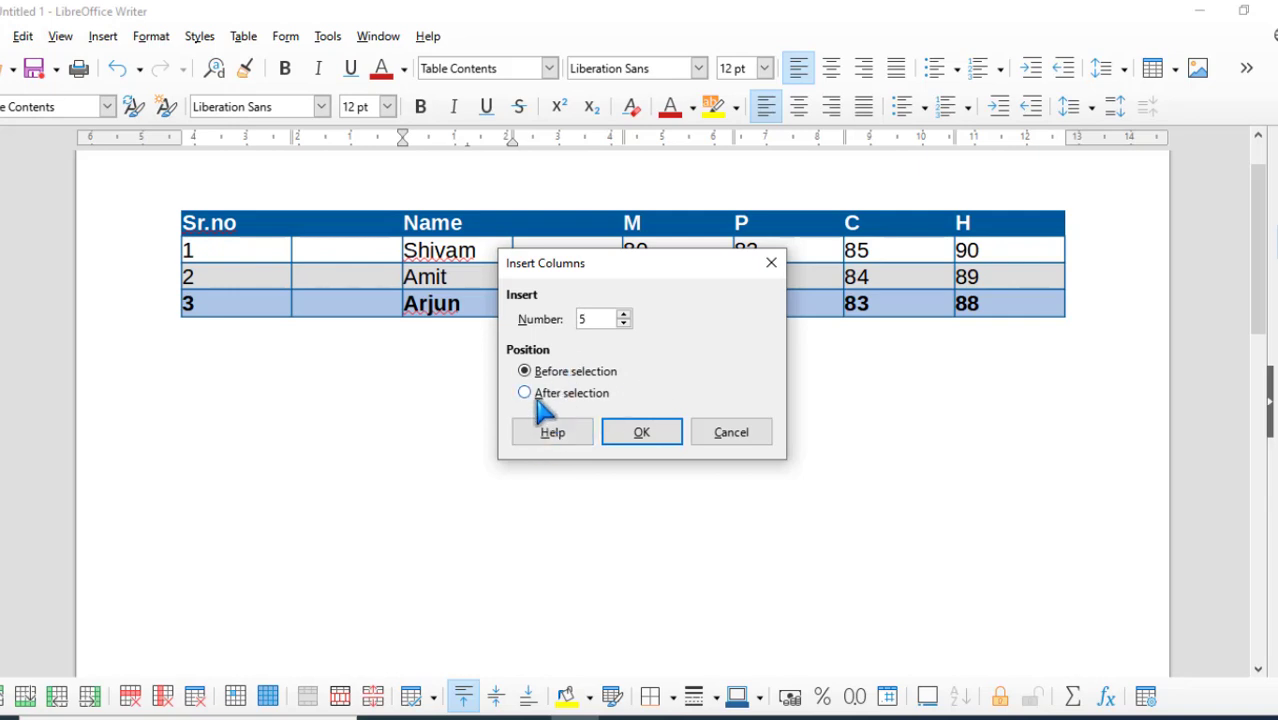
left_click(648, 432)
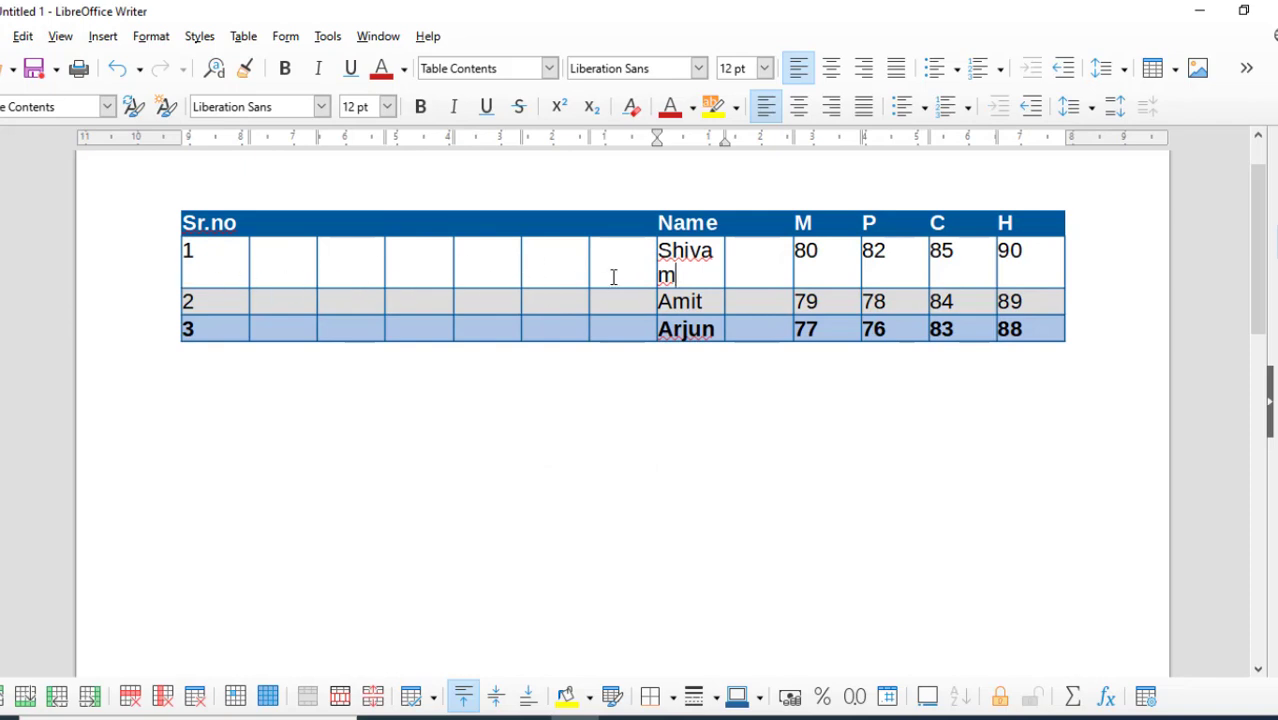
key("ctrl+z")
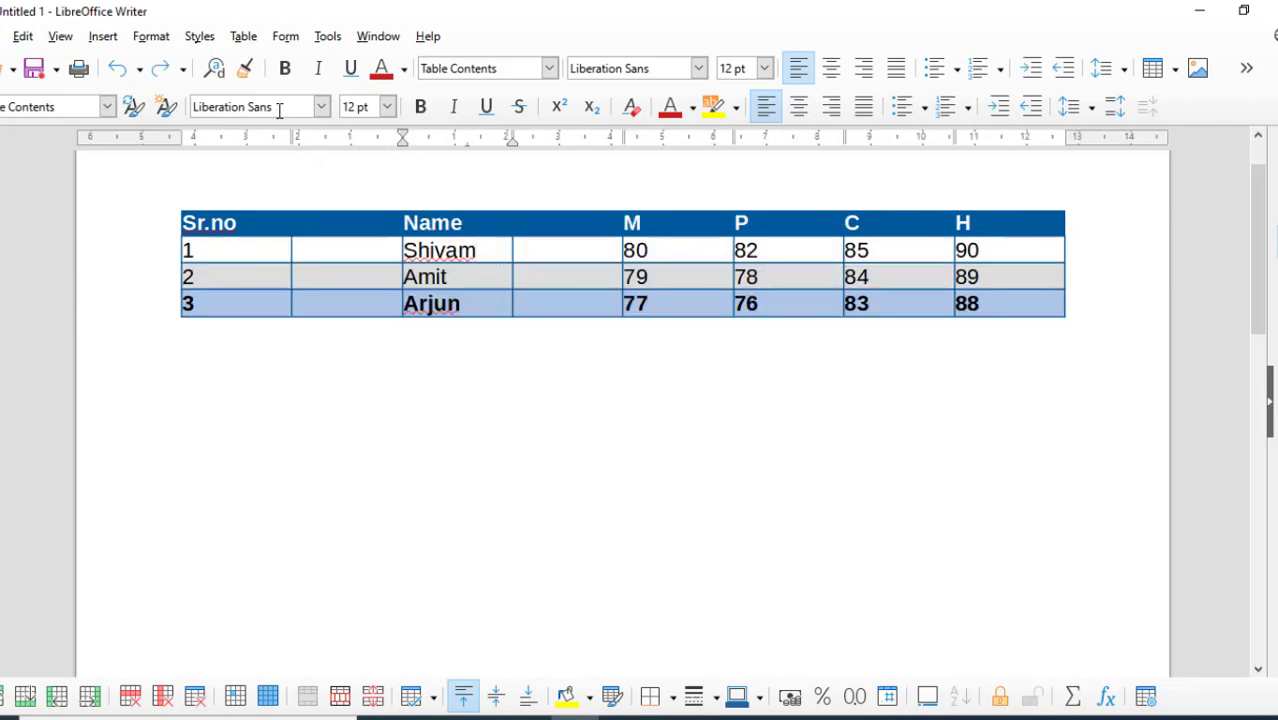
left_click(243, 36)
mouse_move(440, 97)
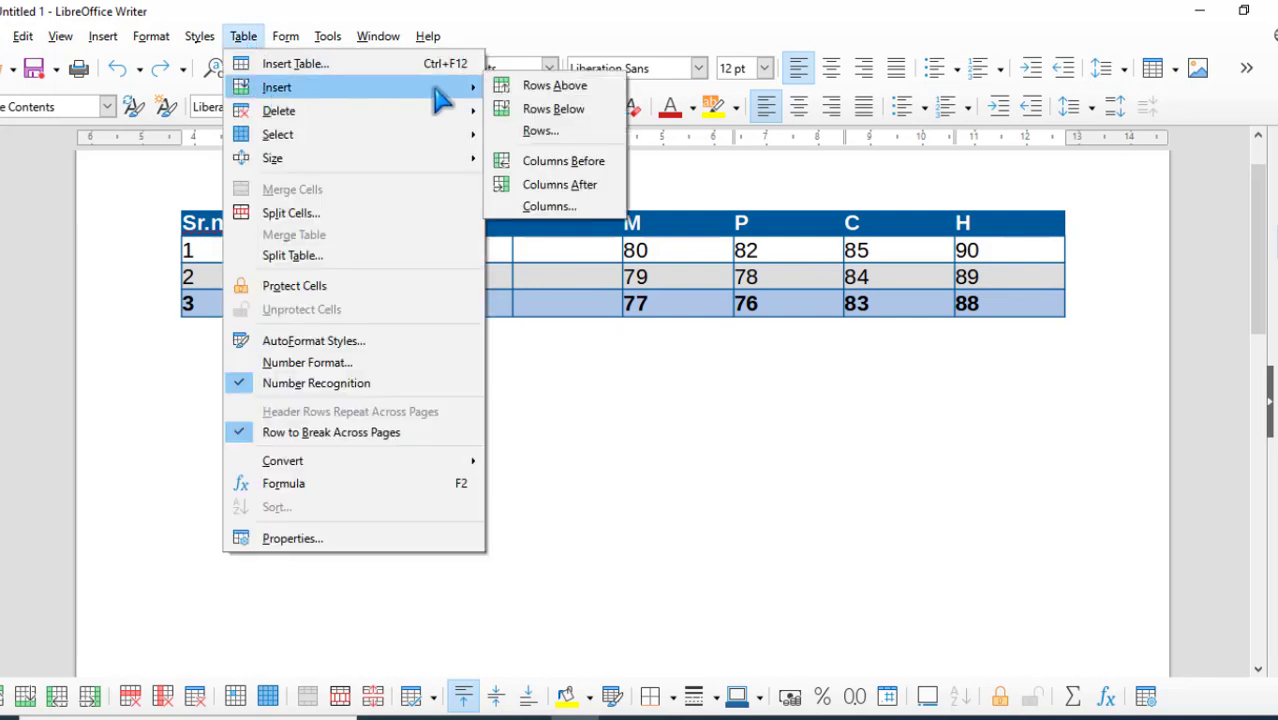
left_click(588, 207)
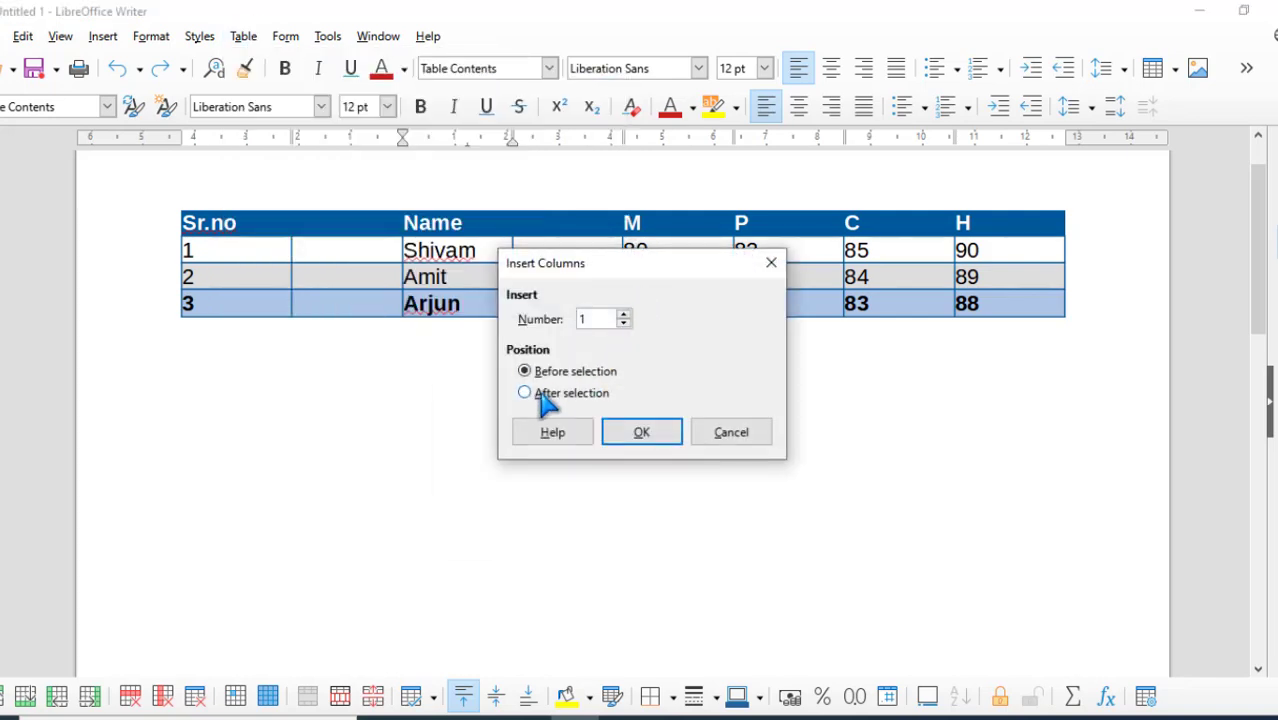
left_click(547, 395)
left_click_drag(590, 319, 560, 319)
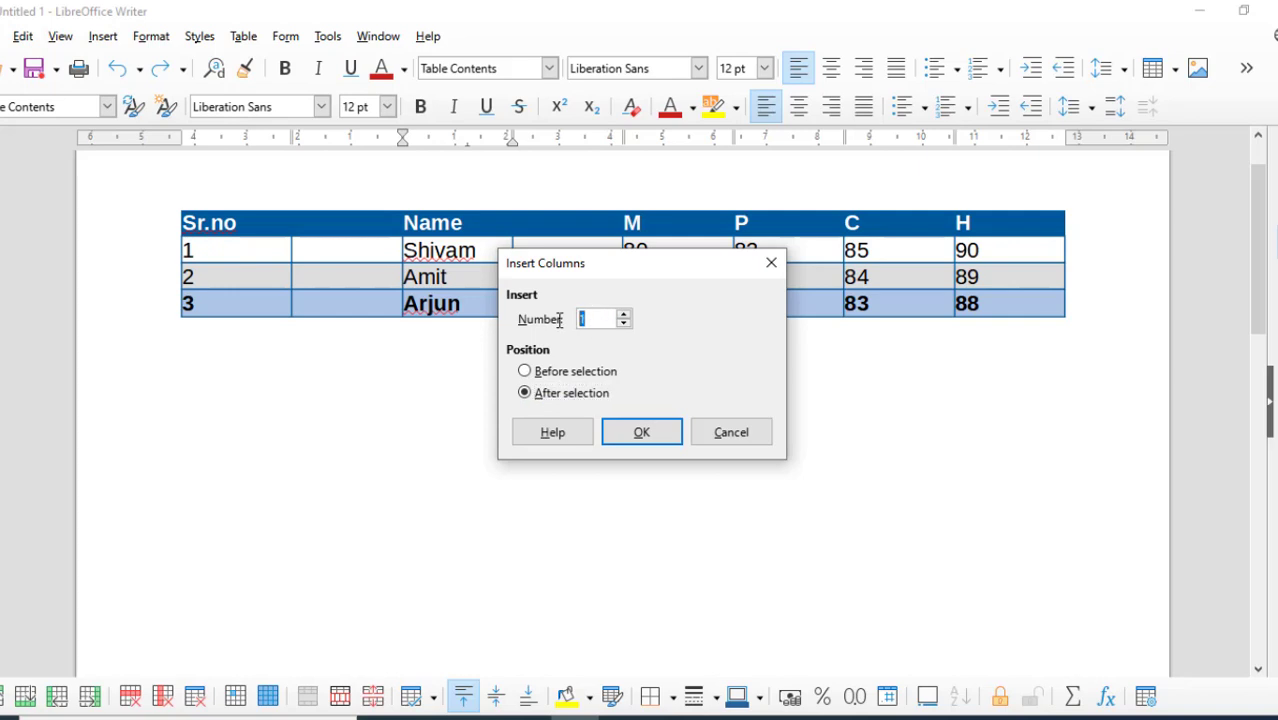
left_click(641, 432)
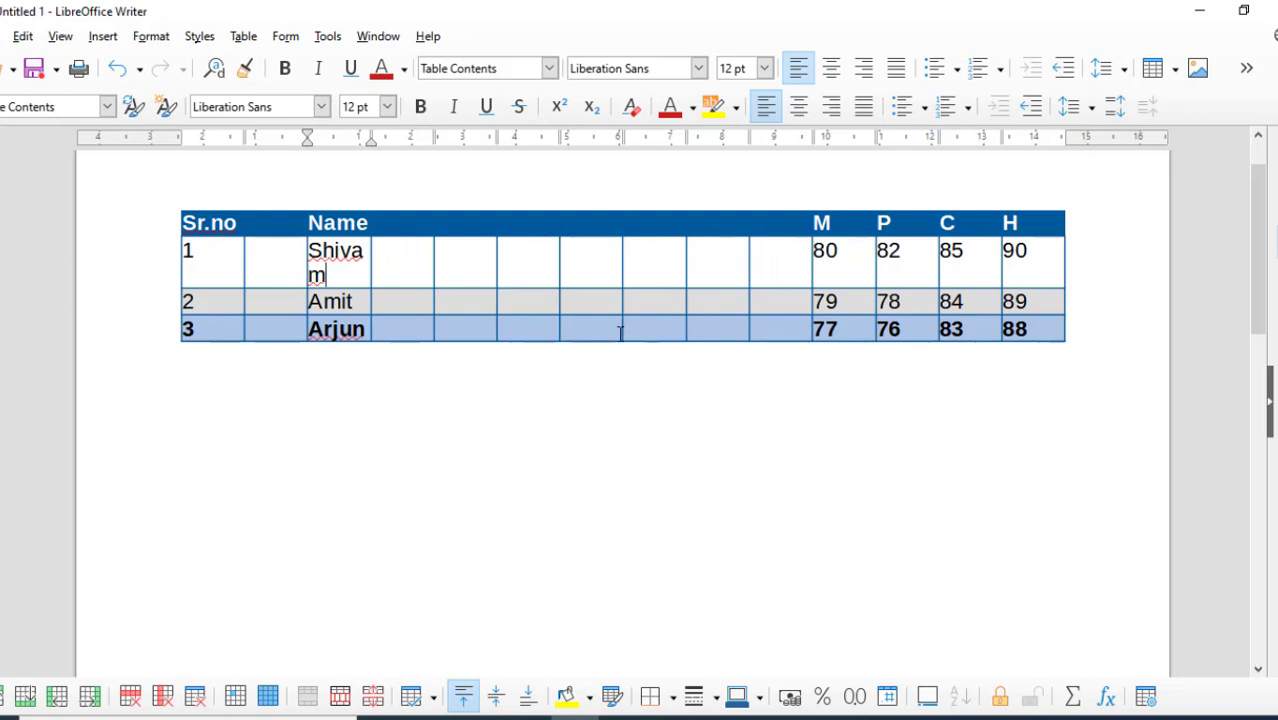
key("ctrl+z")
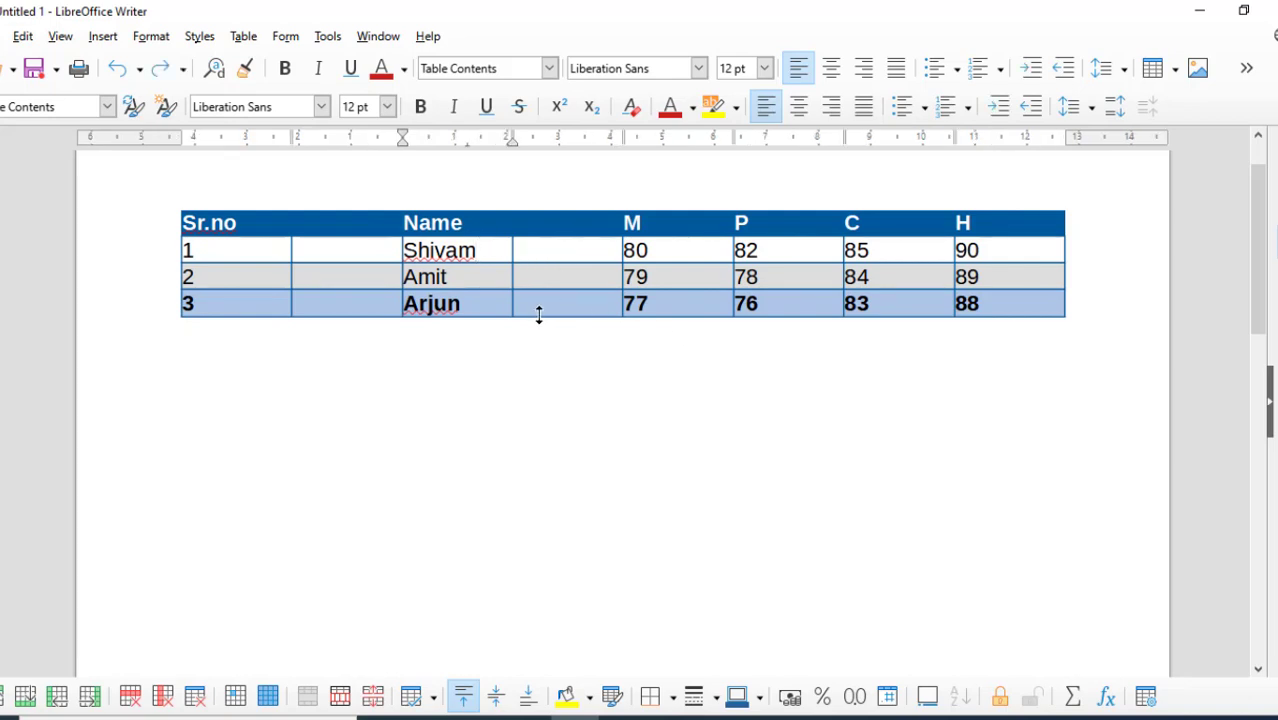
left_click(243, 38)
mouse_move(320, 93)
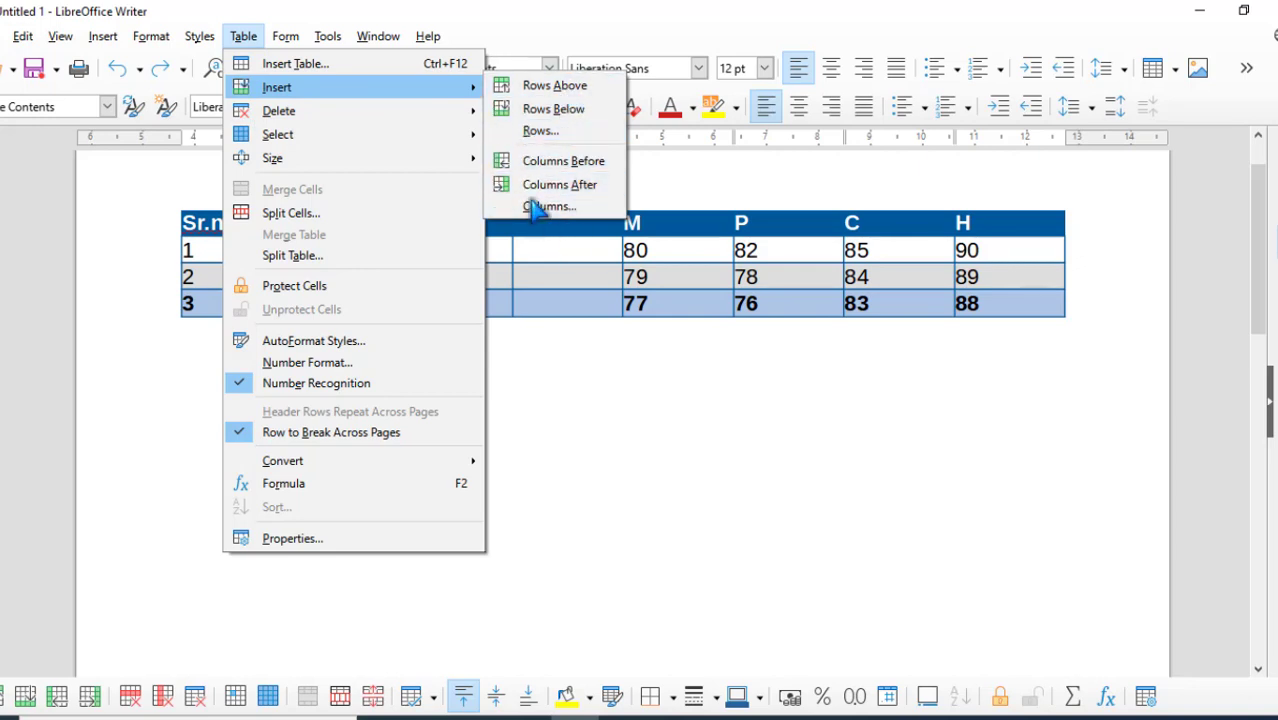
mouse_move(316, 118)
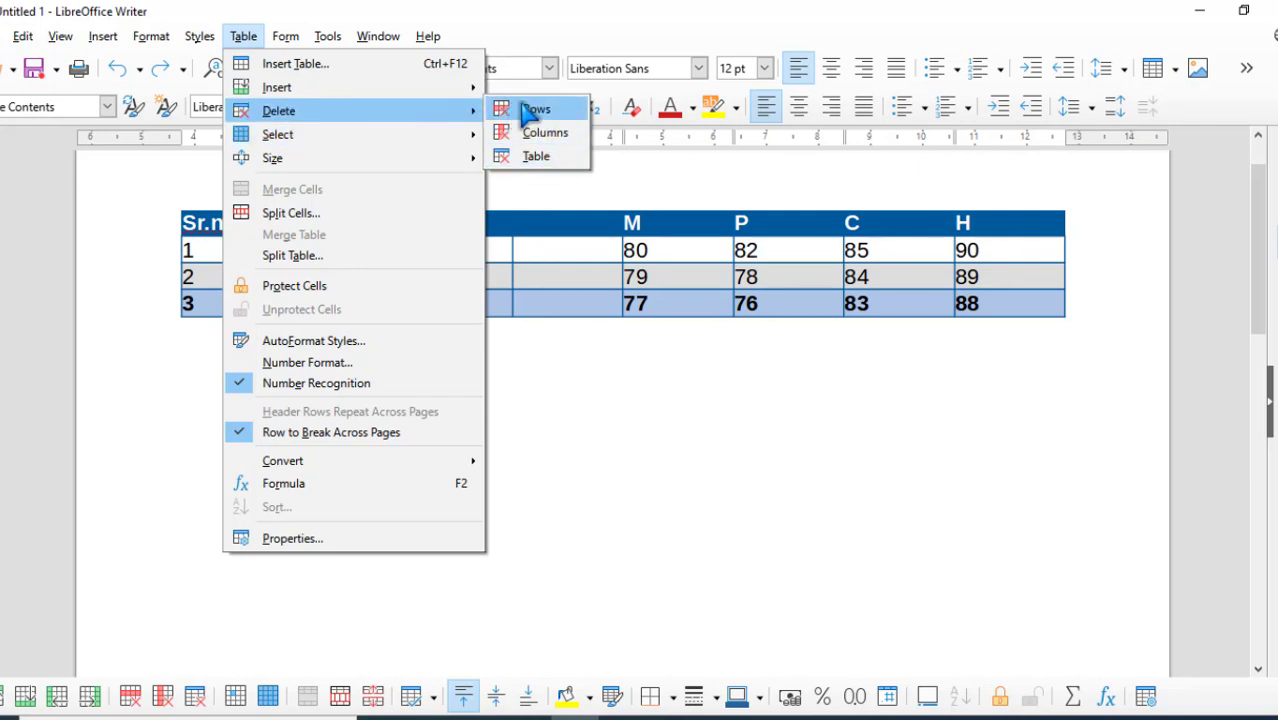
mouse_move(305, 140)
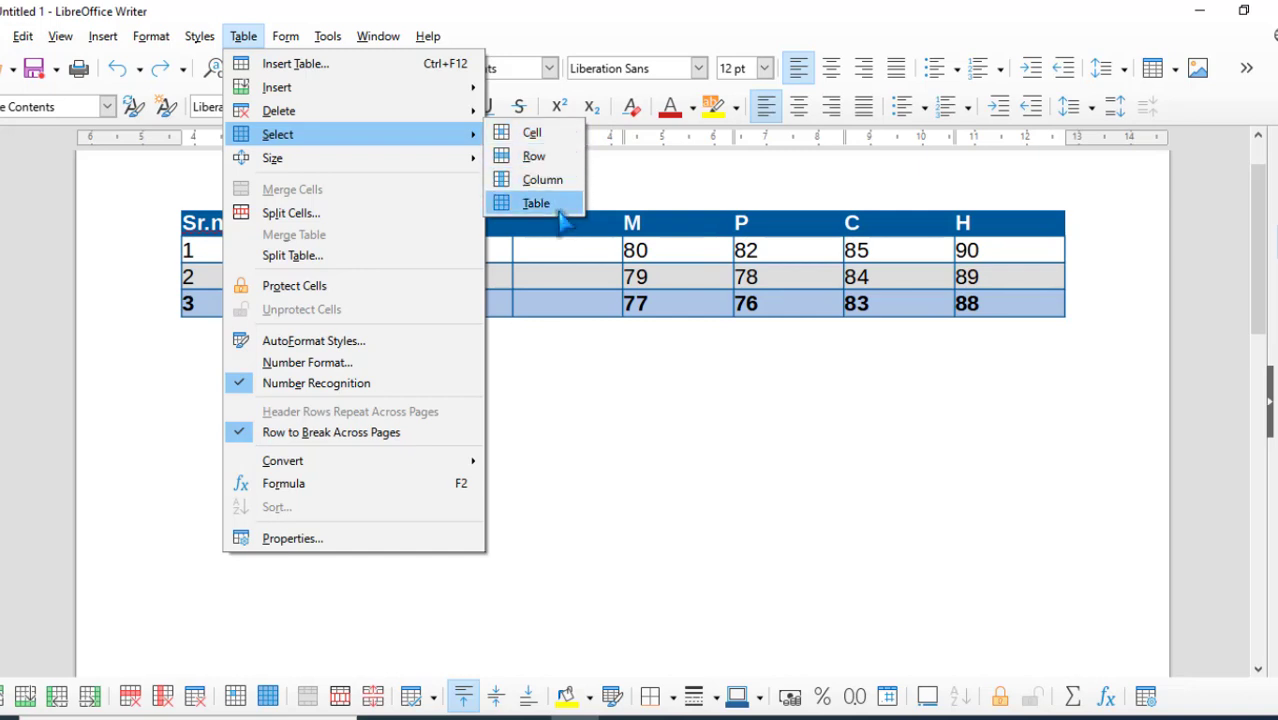
left_click(586, 258)
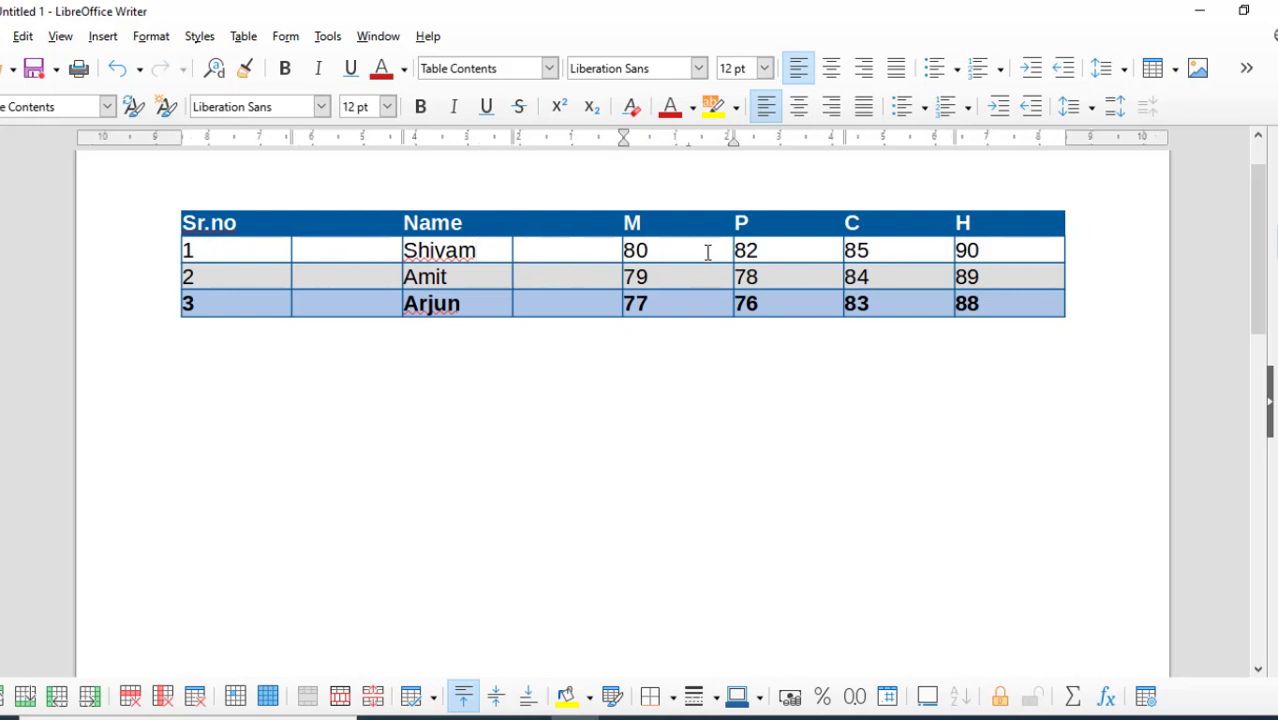
left_click(249, 38)
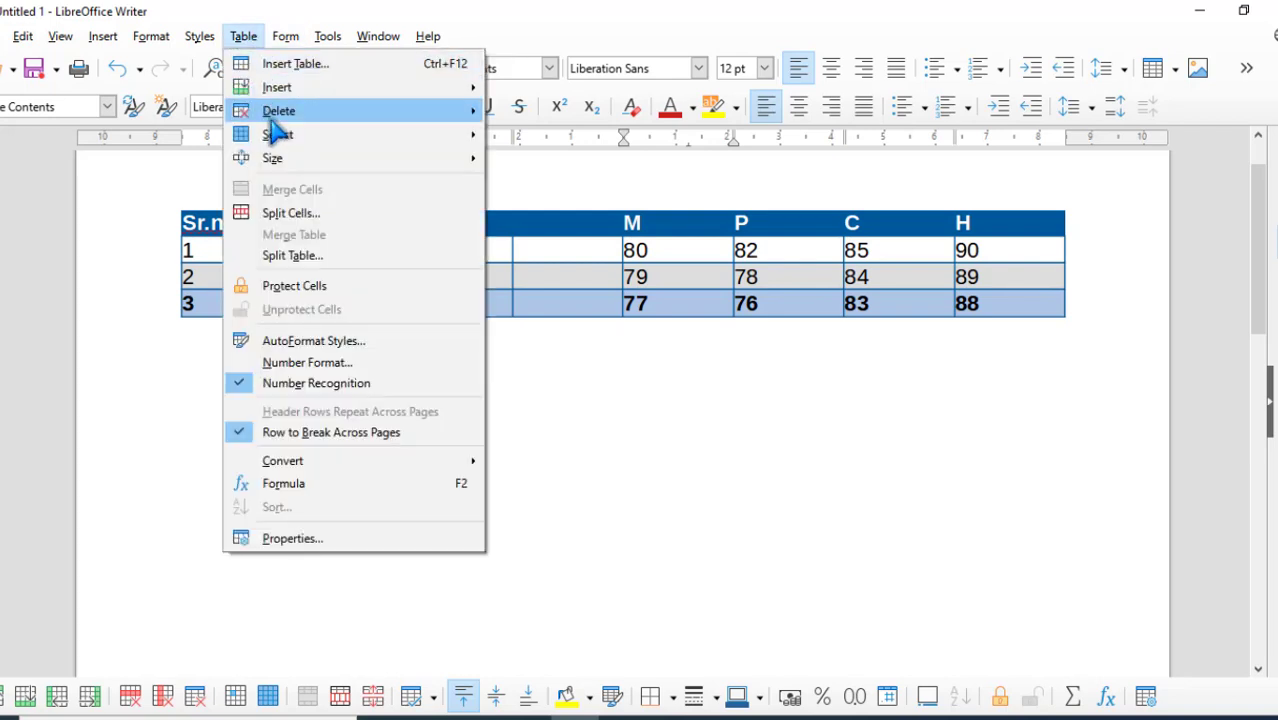
mouse_move(414, 143)
left_click(525, 137)
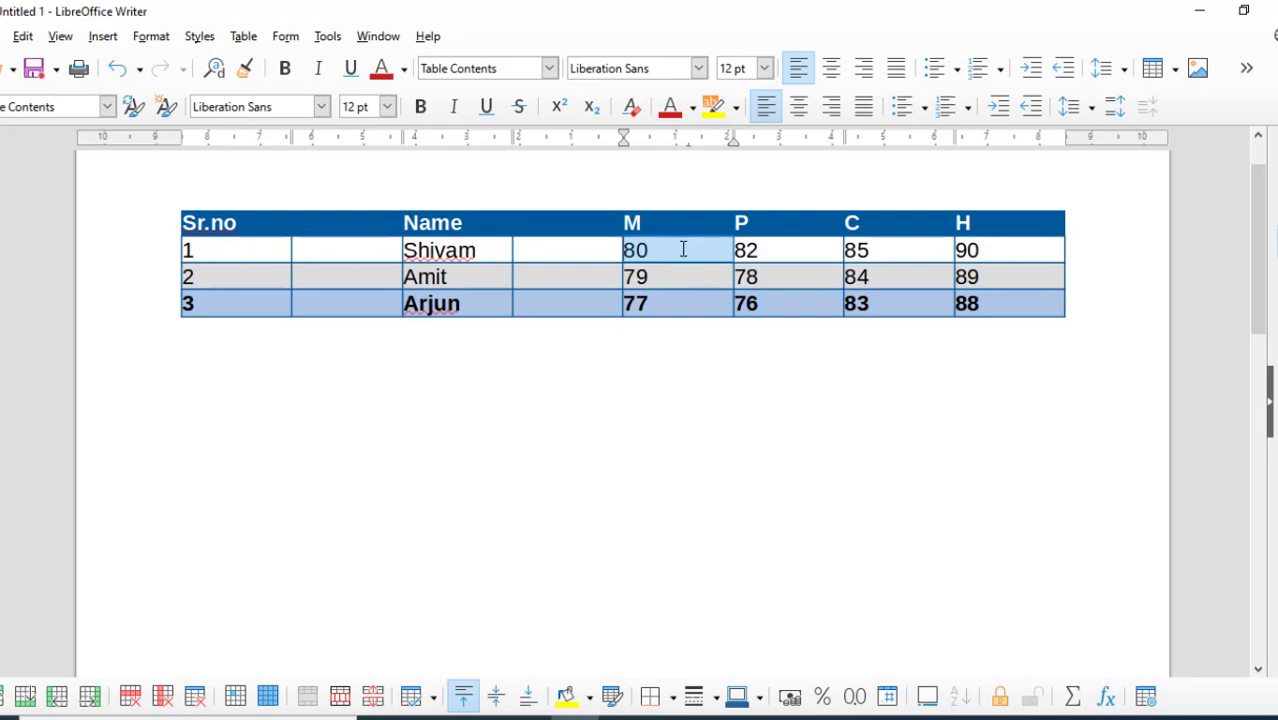
left_click(649, 251)
left_click_drag(637, 251, 716, 251)
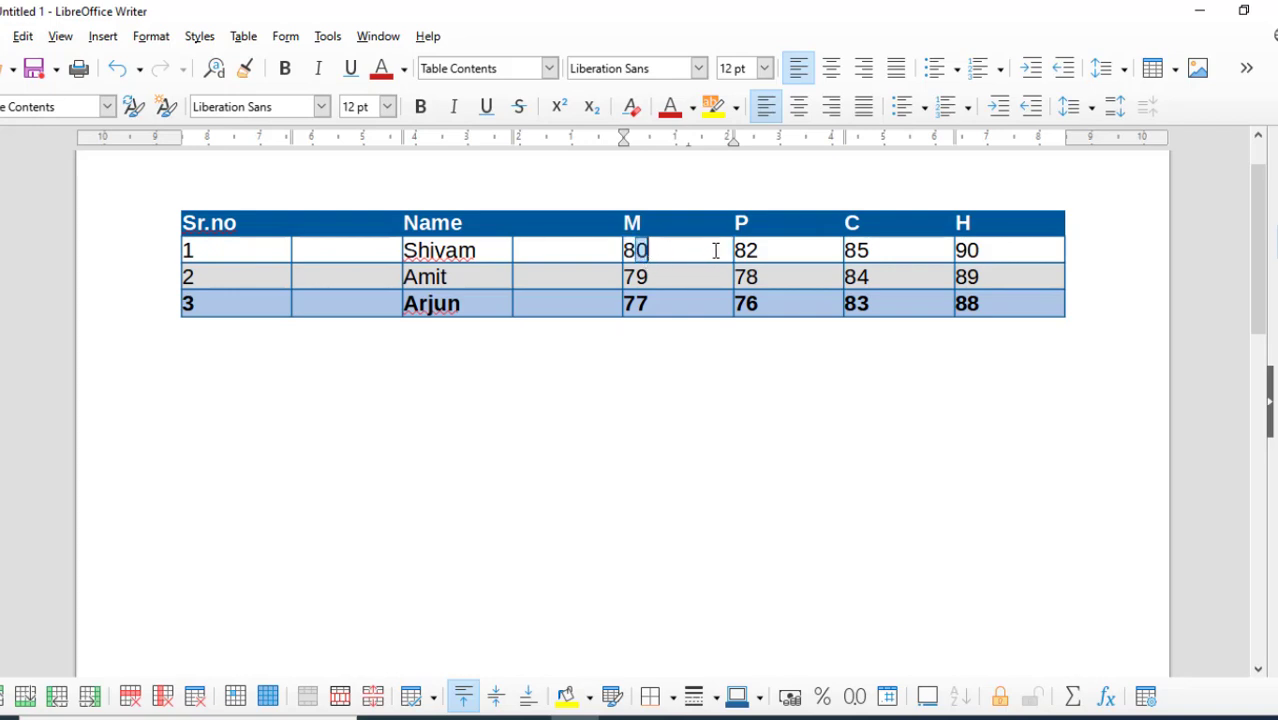
left_click(652, 252)
left_click(243, 38)
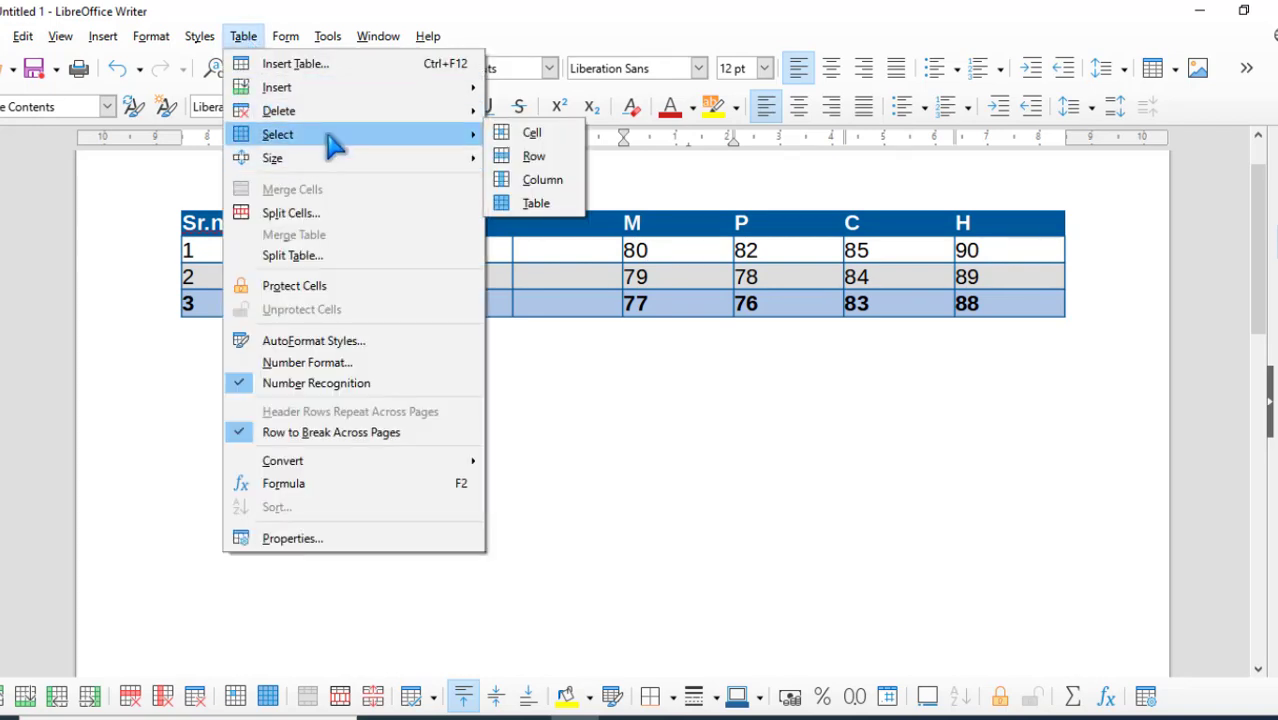
left_click(545, 138)
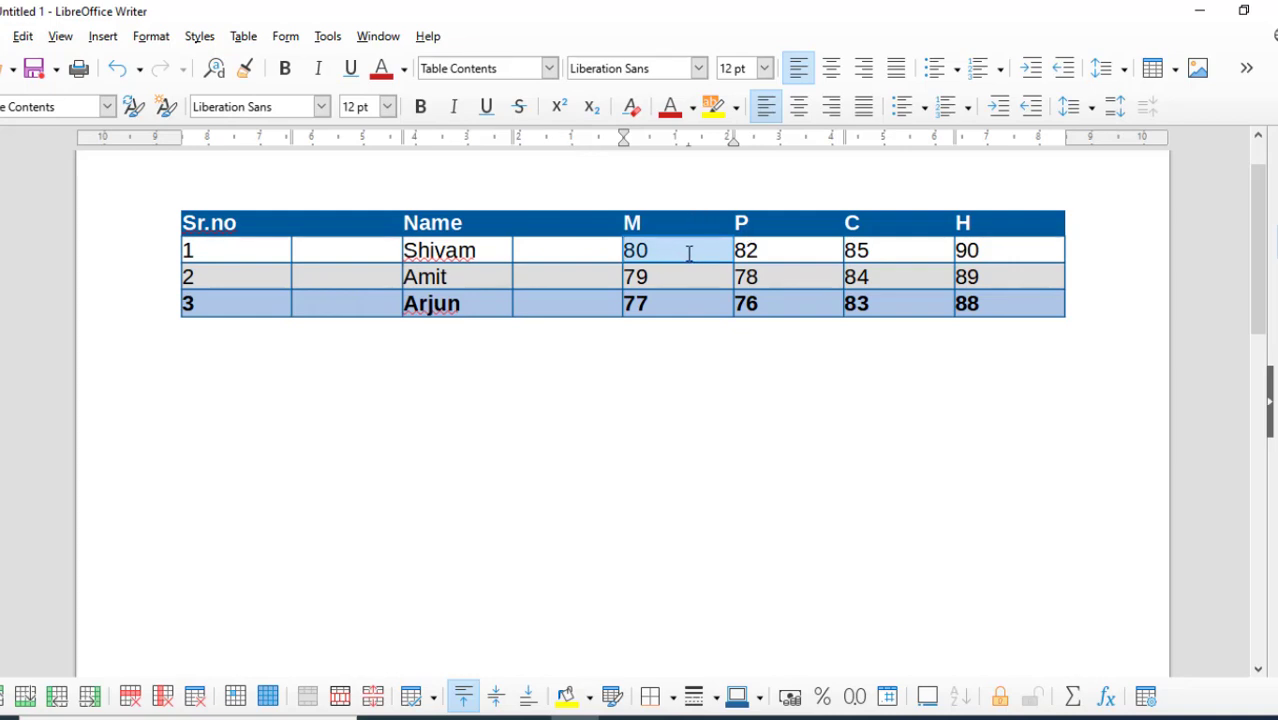
left_click(243, 37)
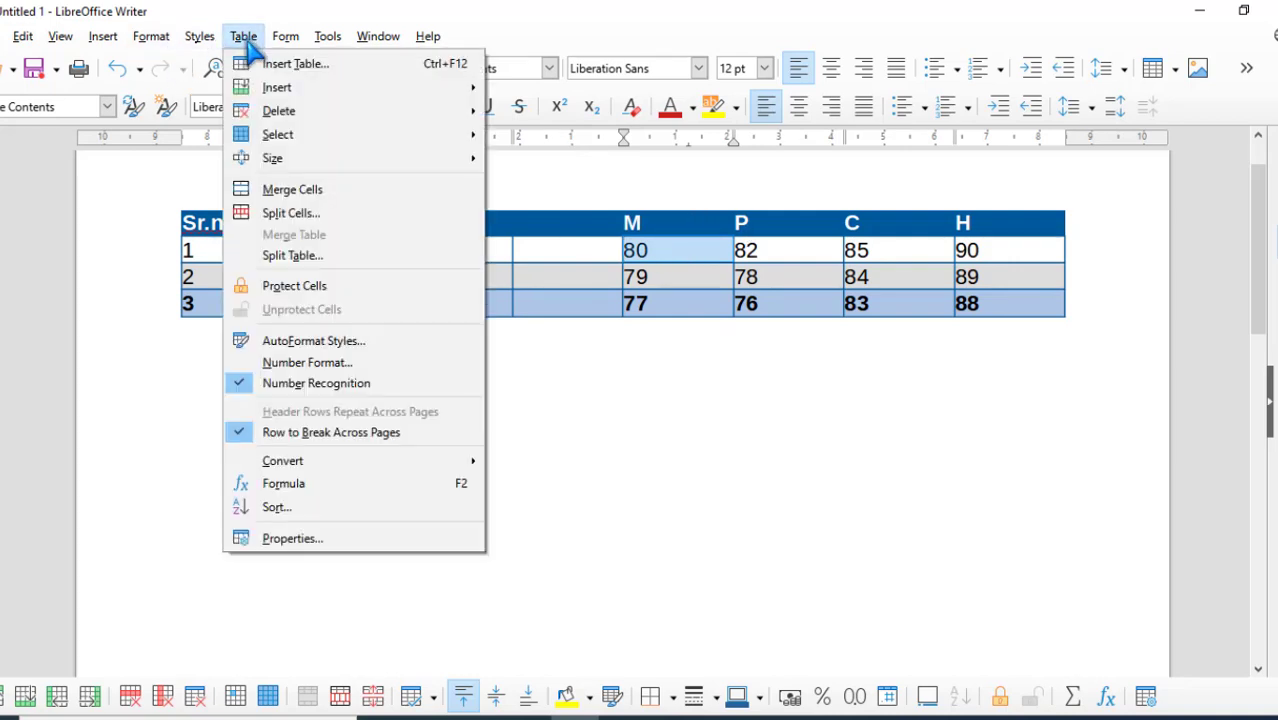
left_click(596, 257)
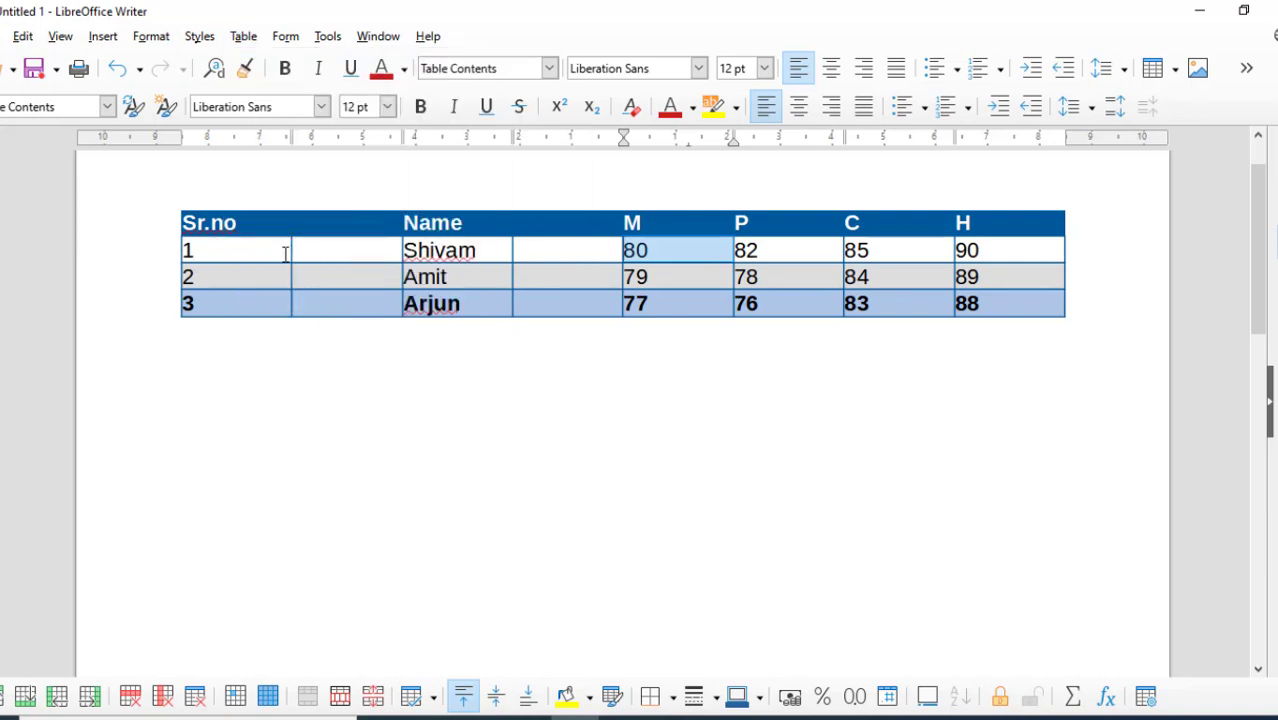
left_click(230, 251)
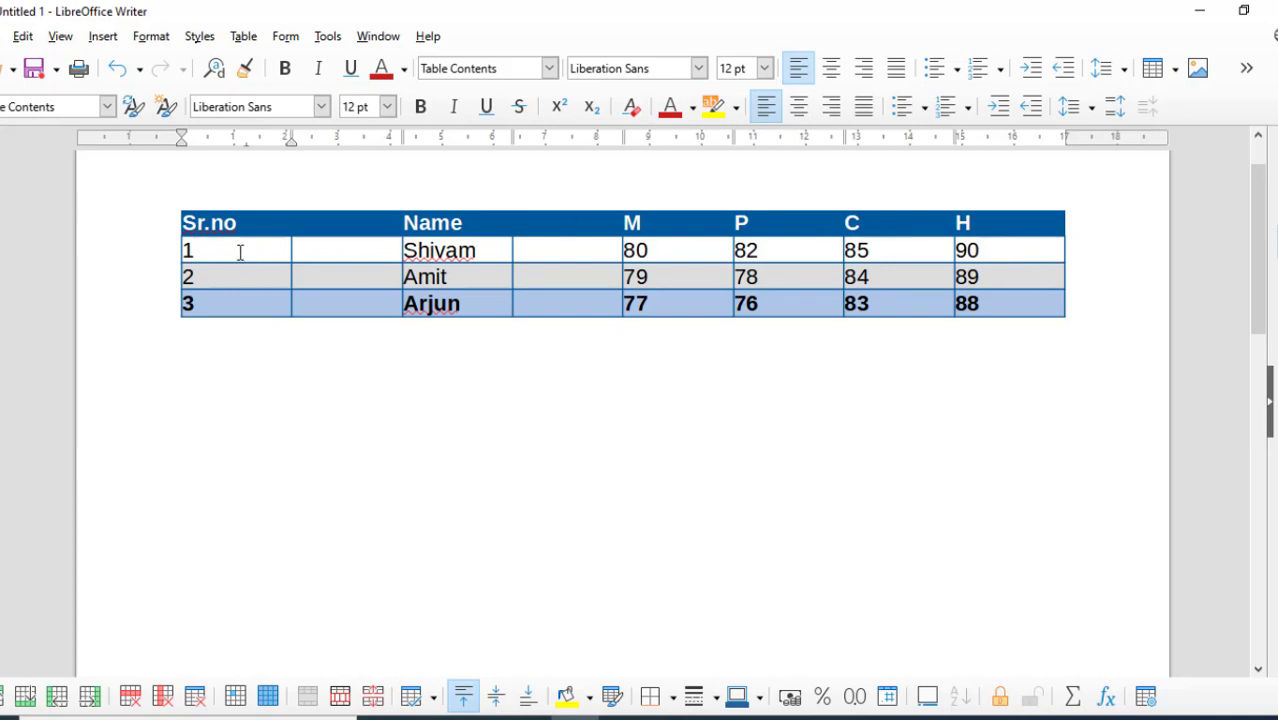
left_click(244, 37)
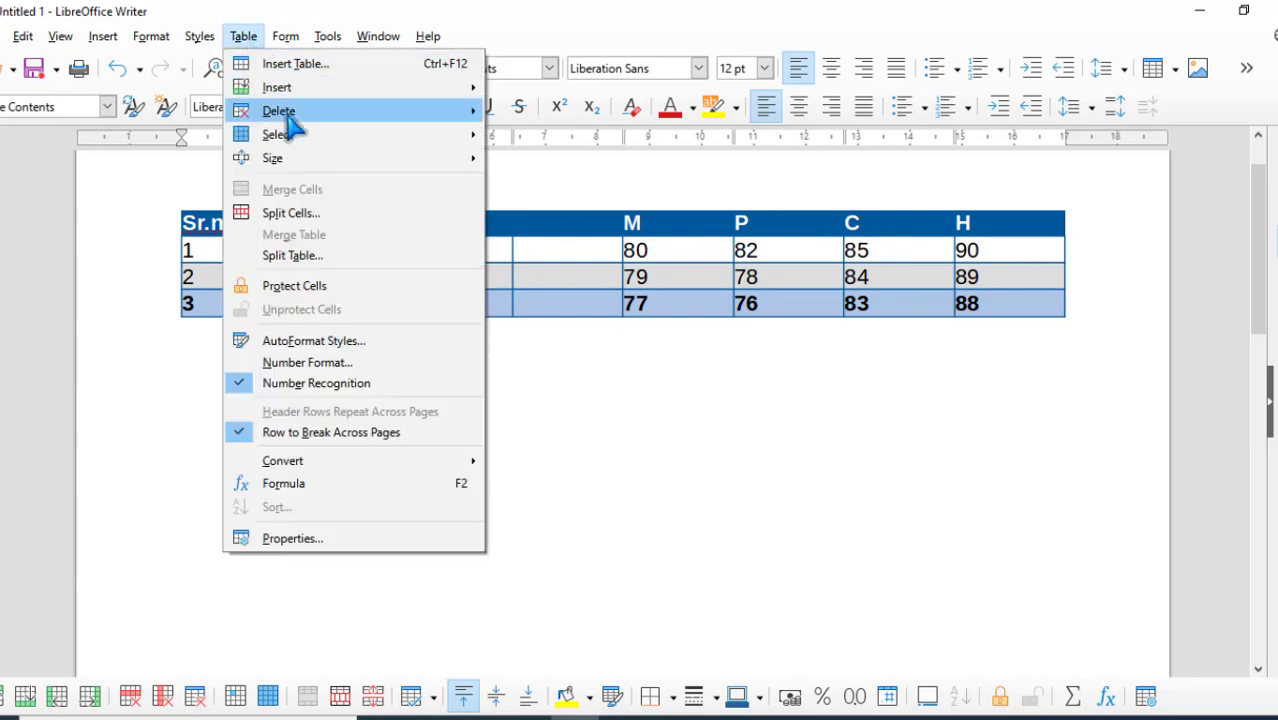
- Select all of row 1 in the marks table with Table > Select > Row
mouse_move(300, 140)
left_click(528, 158)
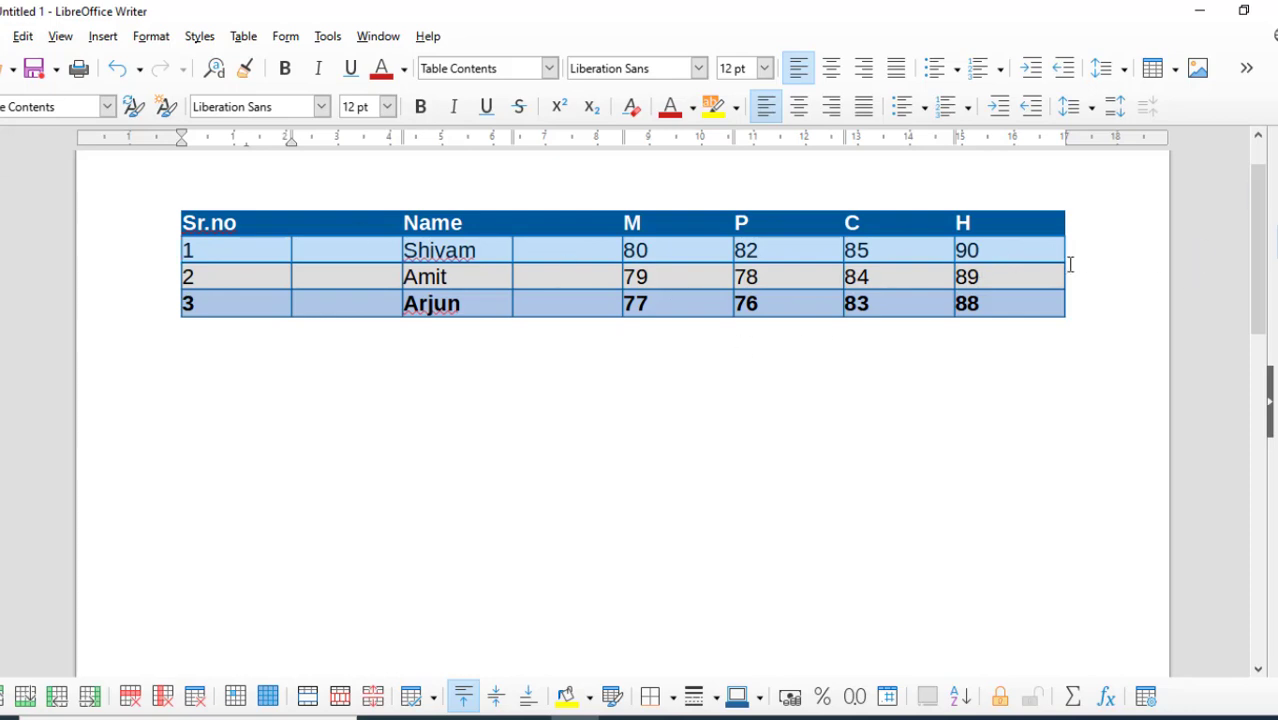
left_click(243, 37)
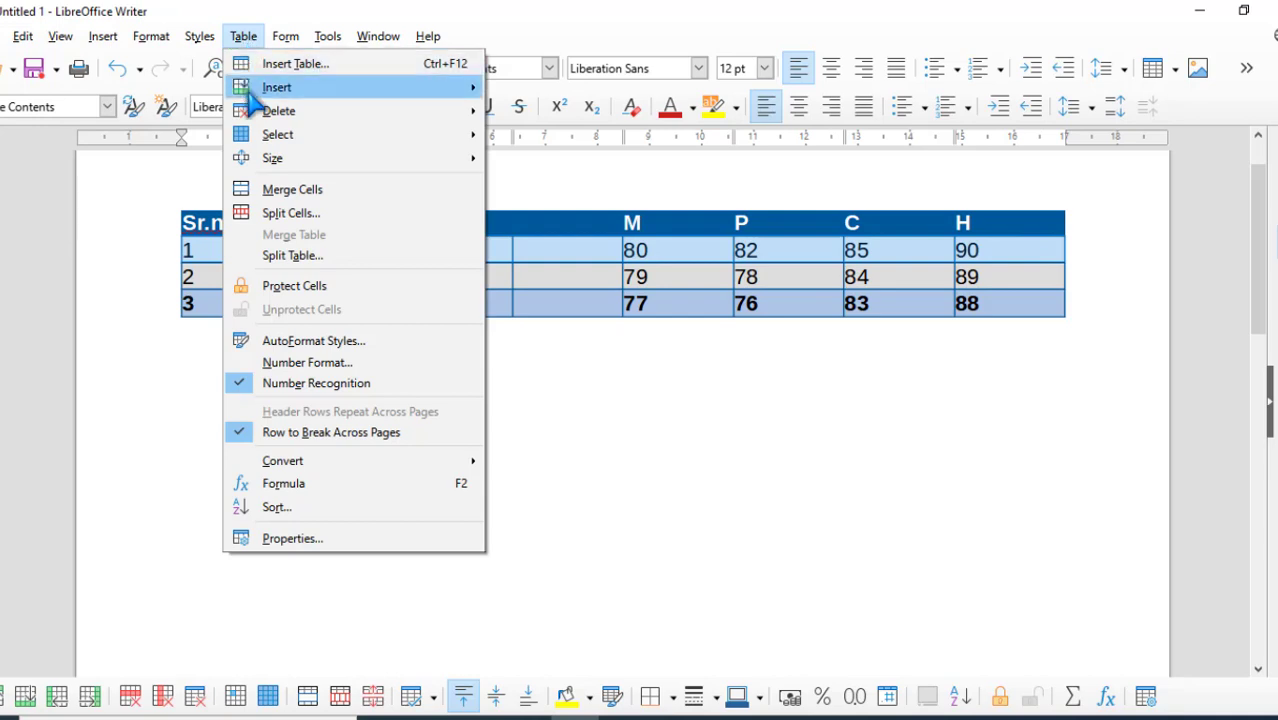
mouse_move(318, 137)
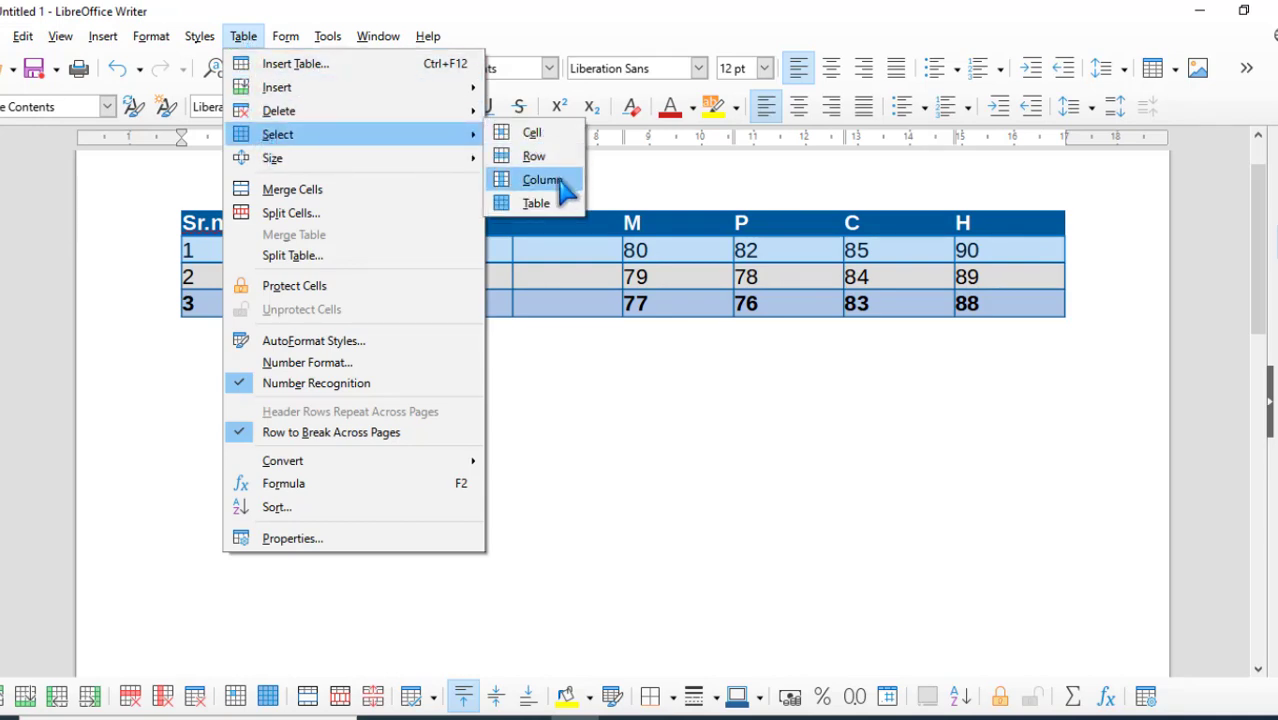
- Select the whole Name column with Table > Select > Column, then deselect it
left_click(580, 238)
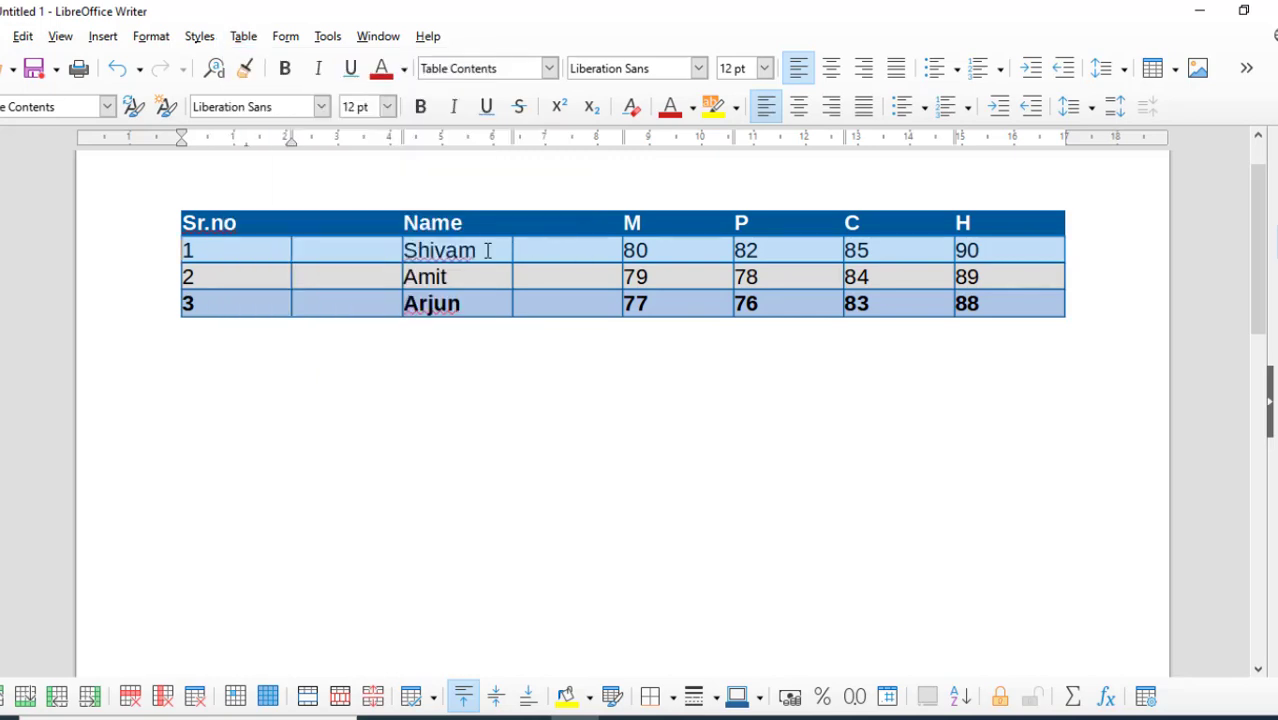
left_click(480, 250)
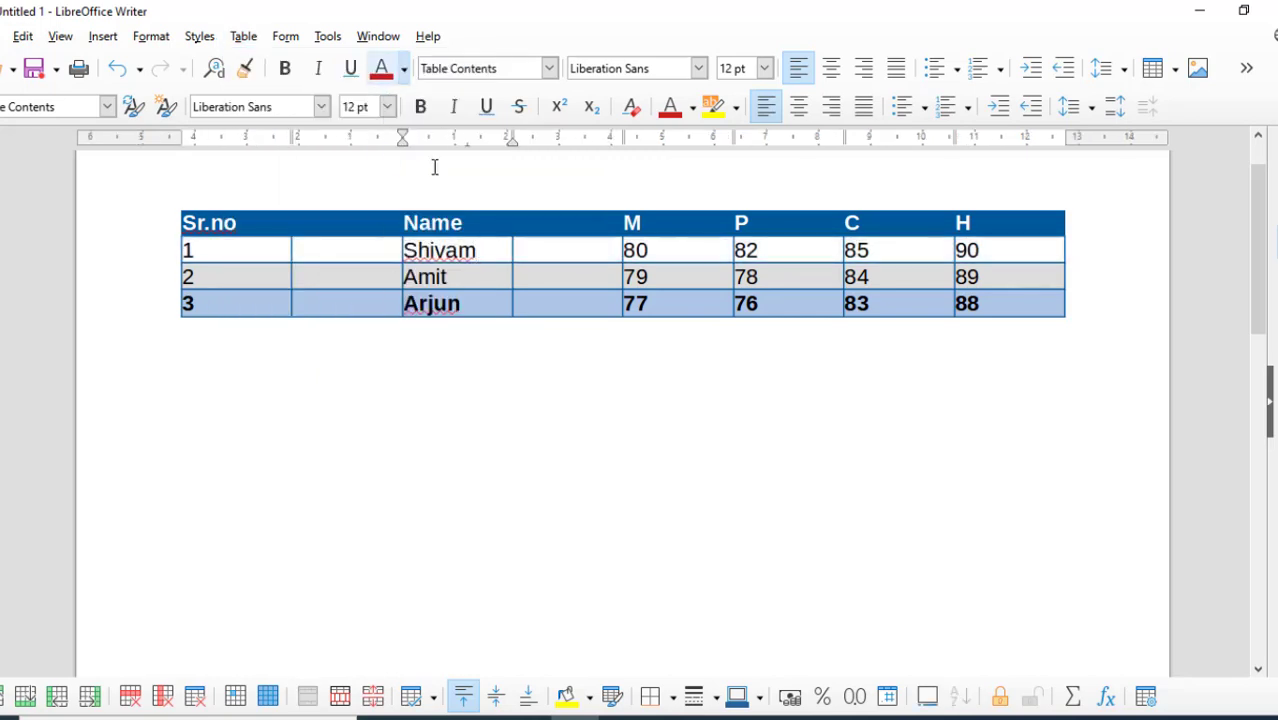
left_click(243, 36)
mouse_move(297, 140)
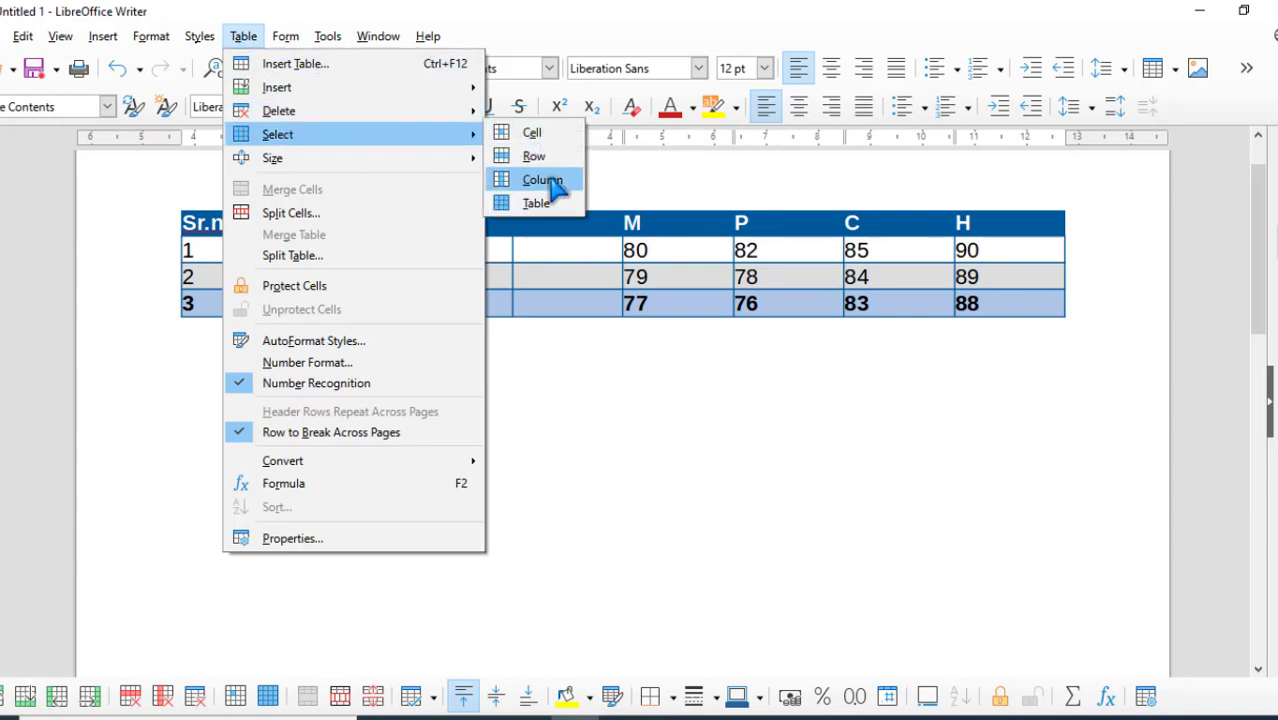
left_click(548, 180)
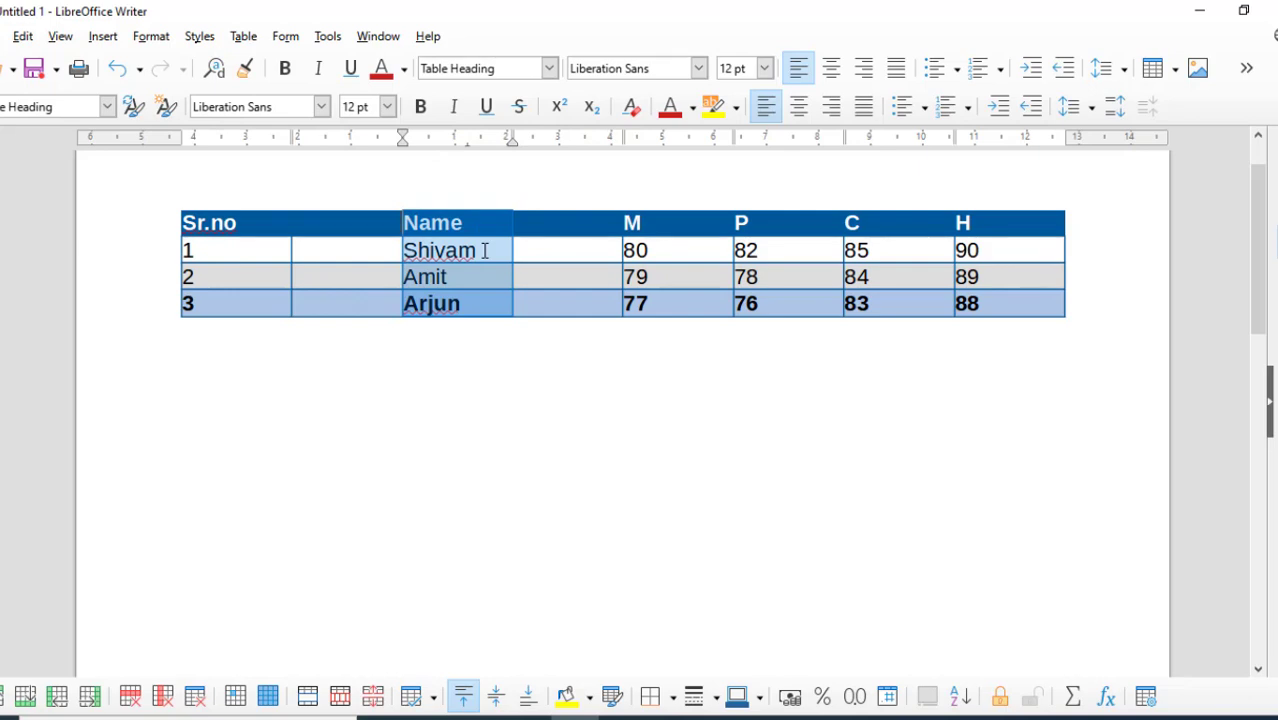
left_click(484, 250)
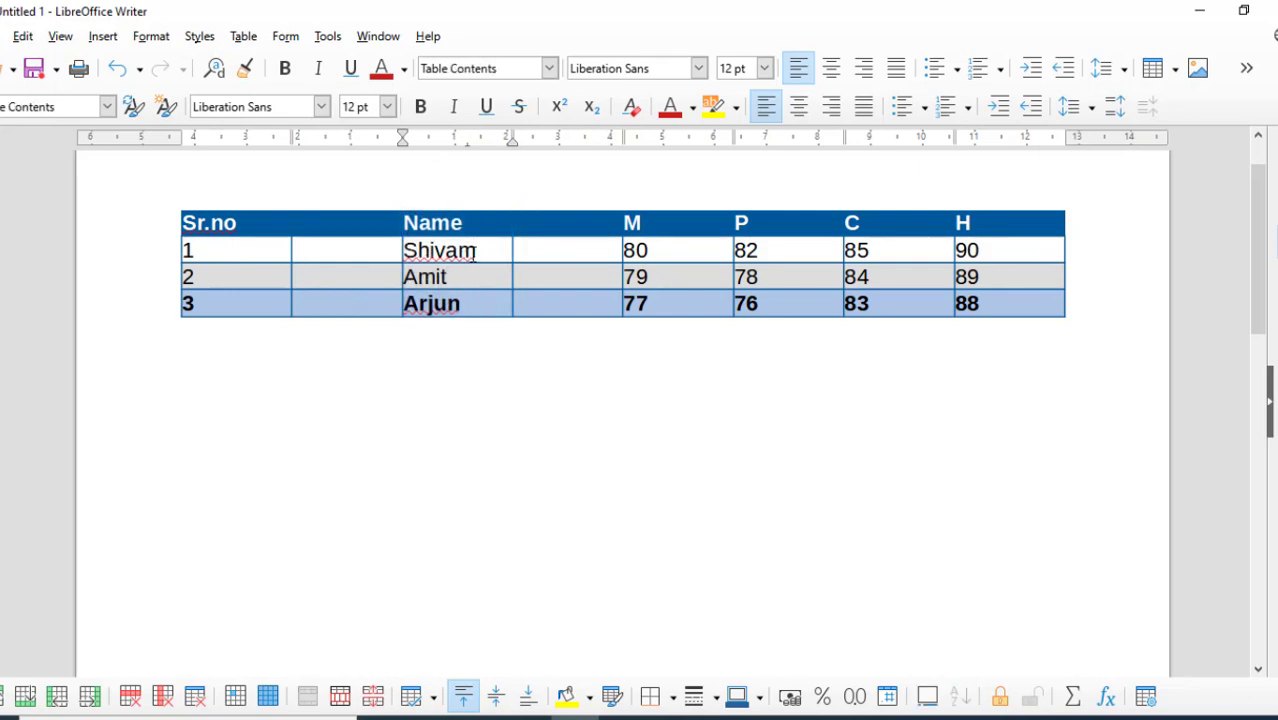
- Select the entire marks table with Table > Select > Table
left_click(245, 36)
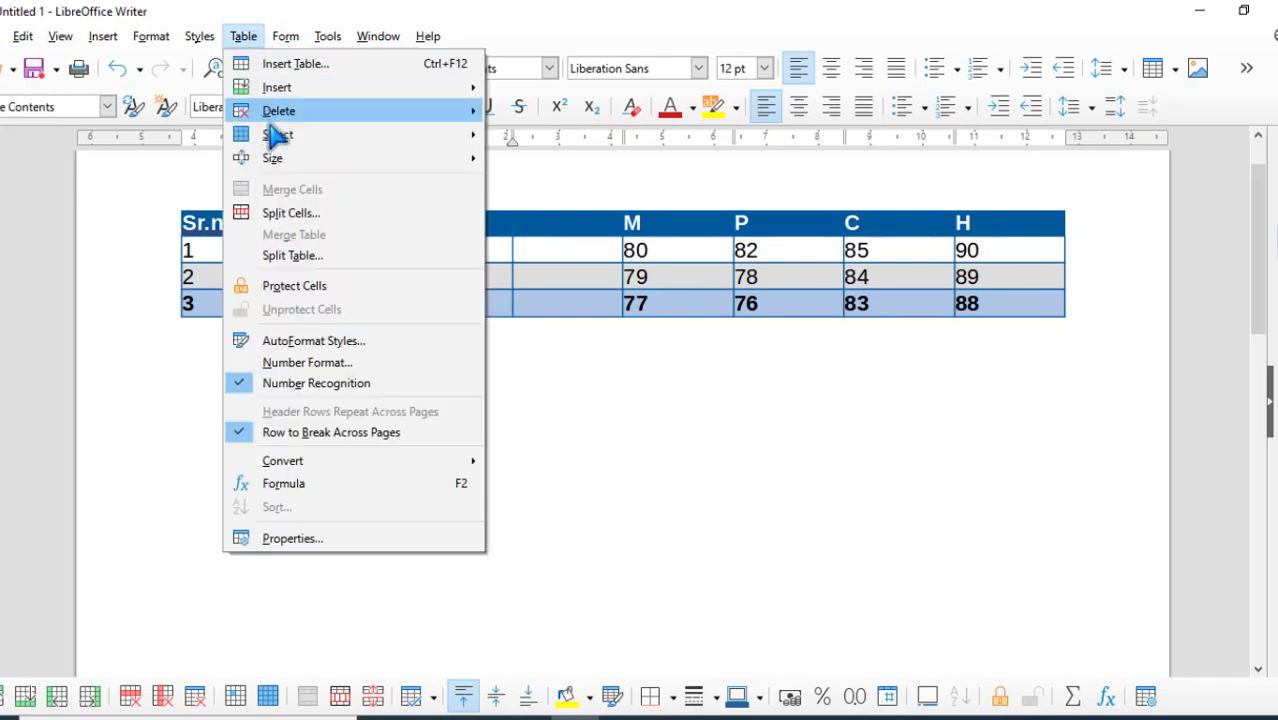
mouse_move(285, 134)
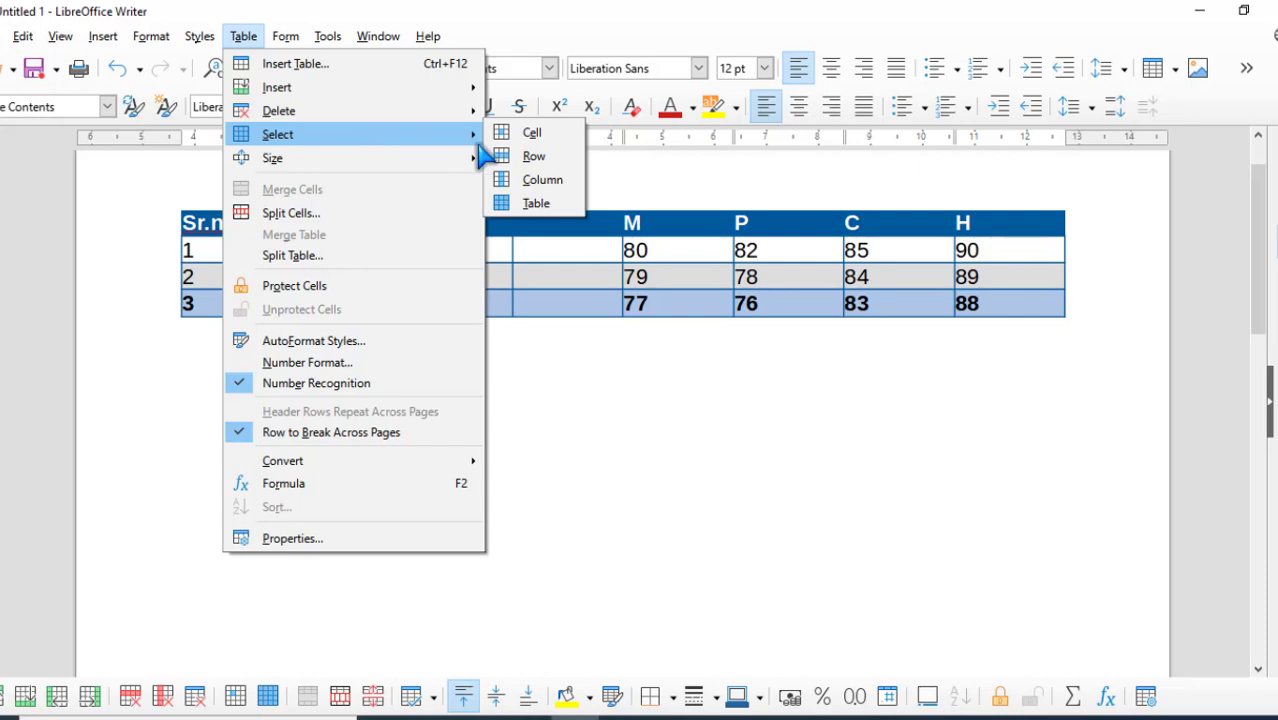
left_click(624, 264)
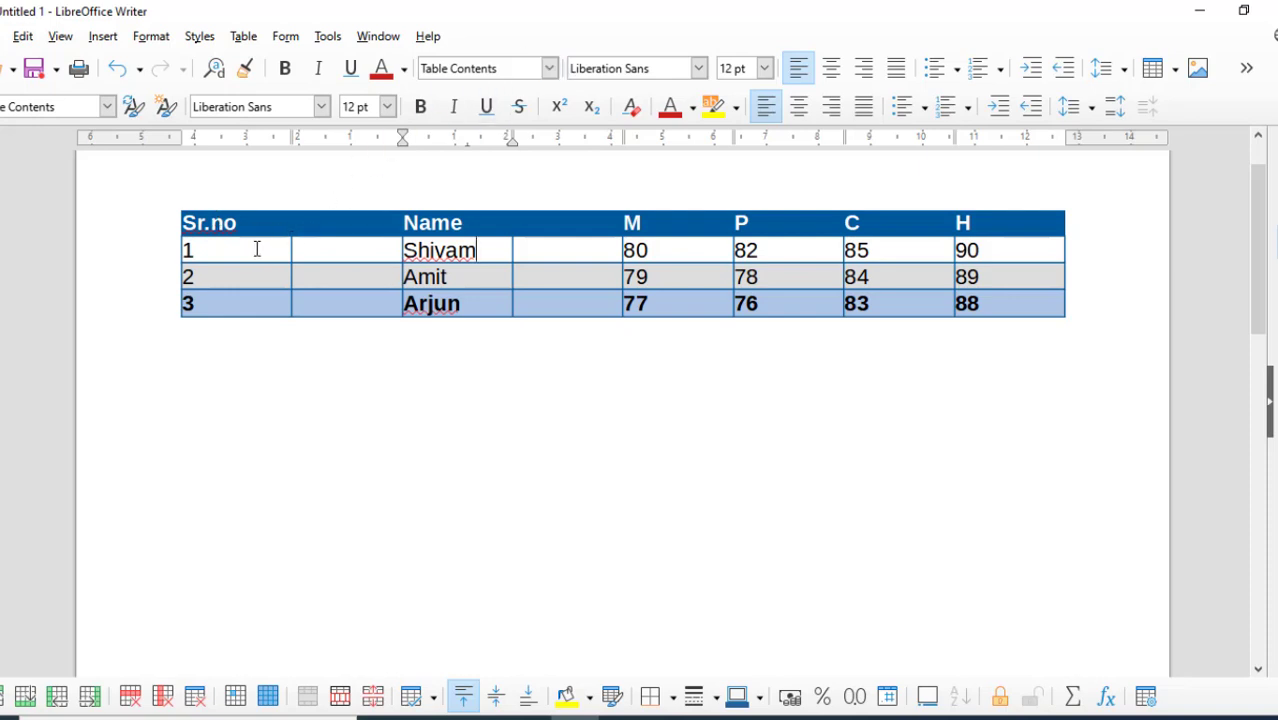
left_click(243, 36)
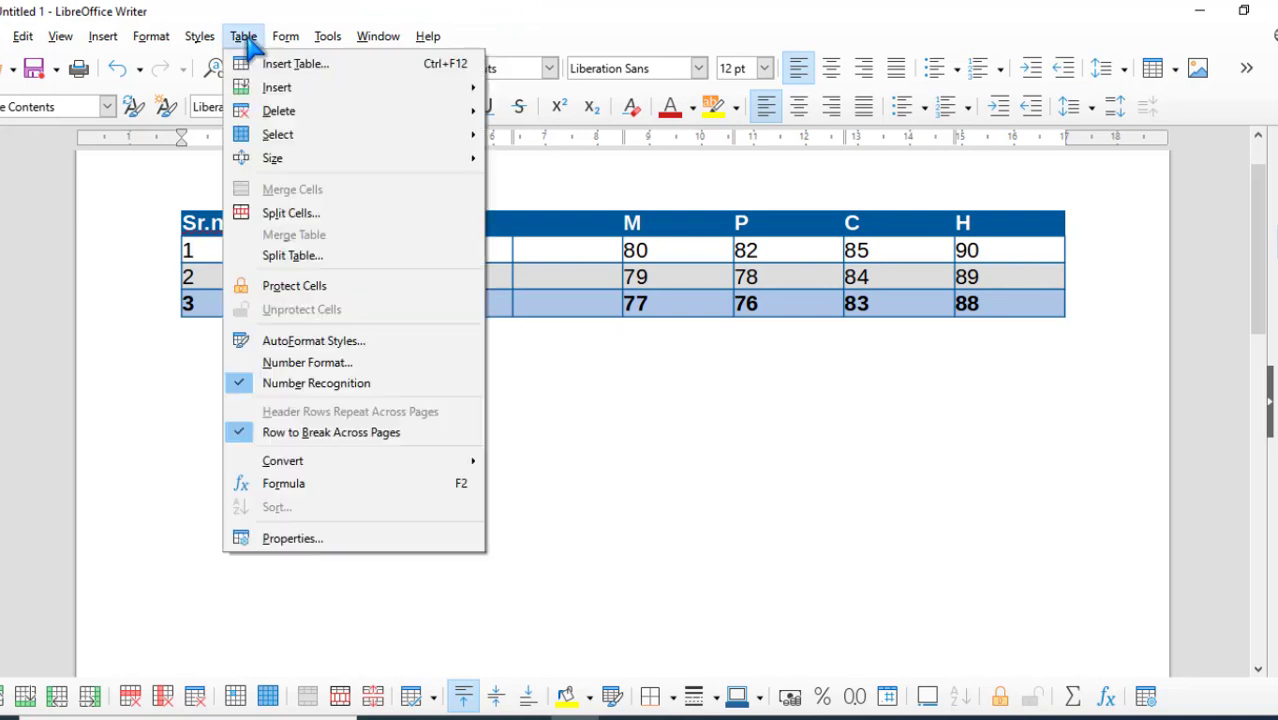
mouse_move(297, 136)
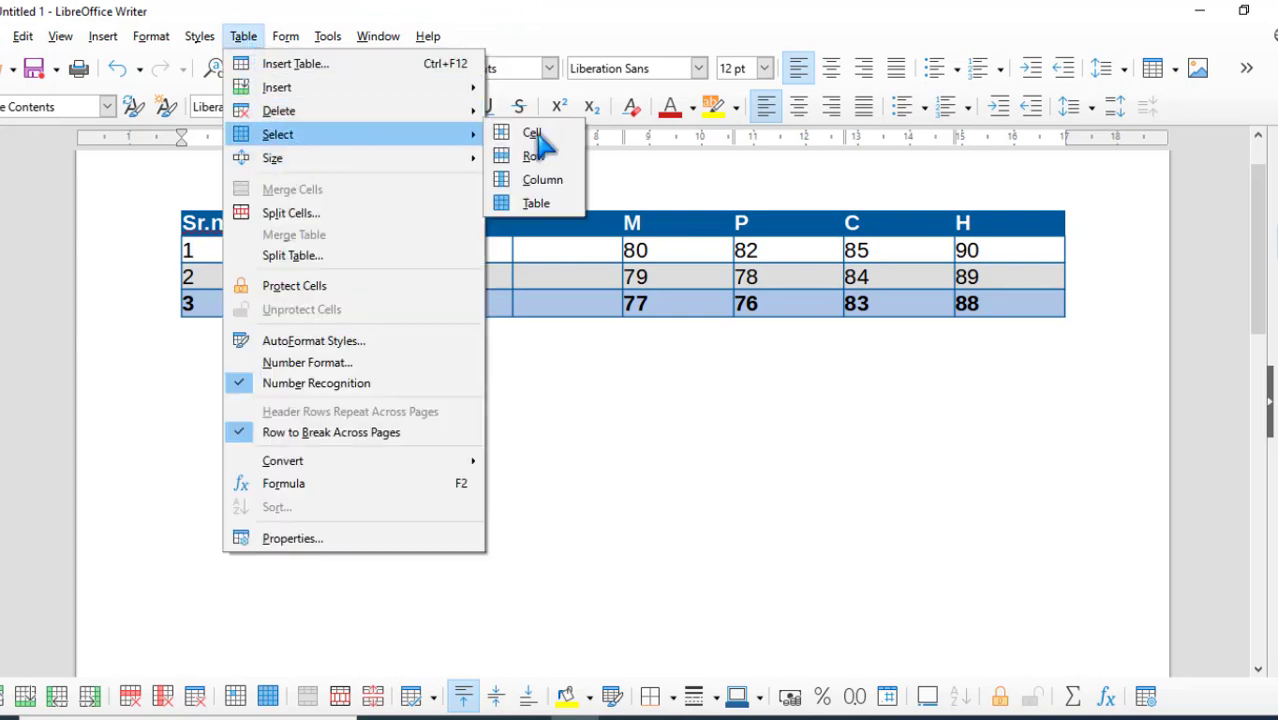
left_click(540, 203)
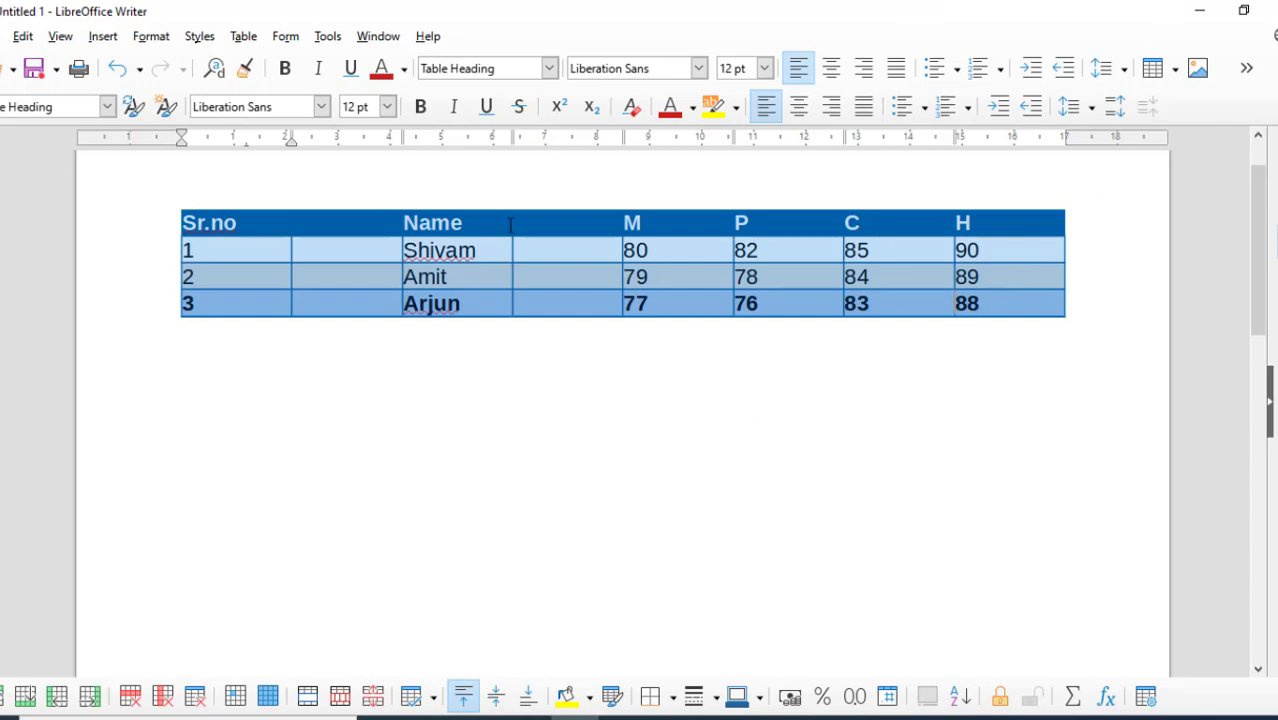
- Practise drag-selecting all cells, row 1 and the Name column, clearing each selection
left_click(302, 226)
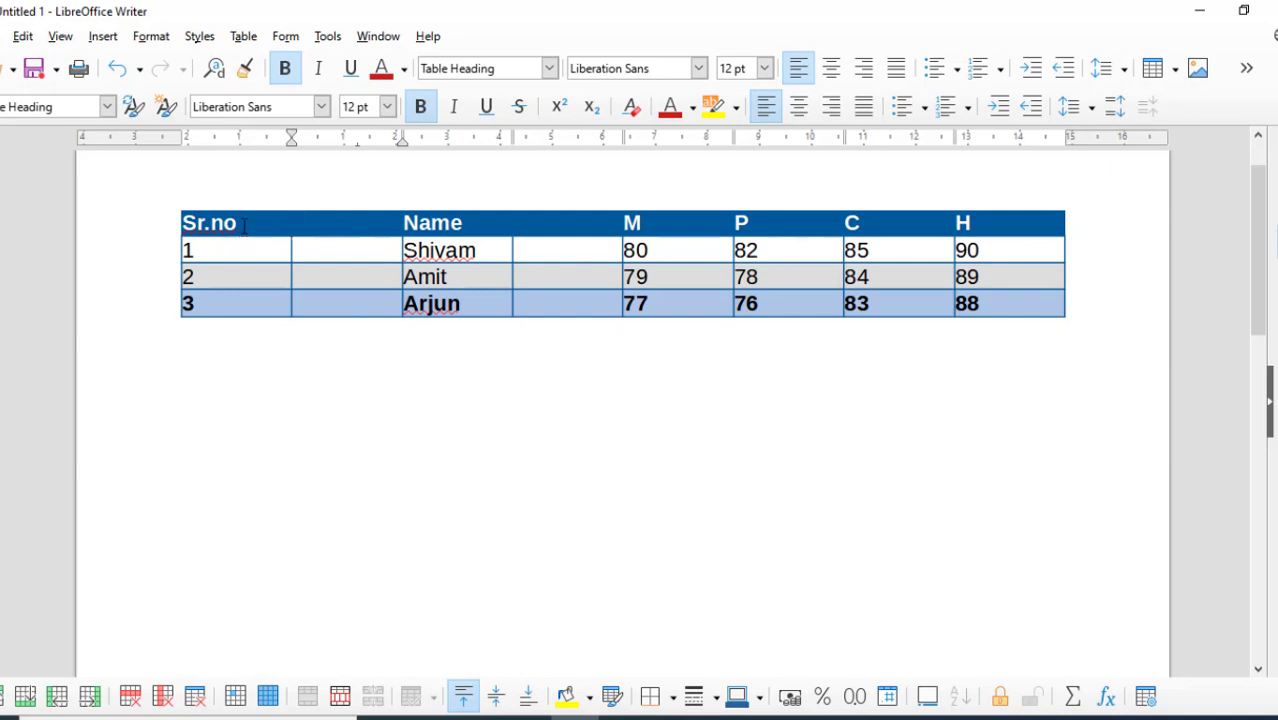
left_click_drag(285, 240, 1033, 296)
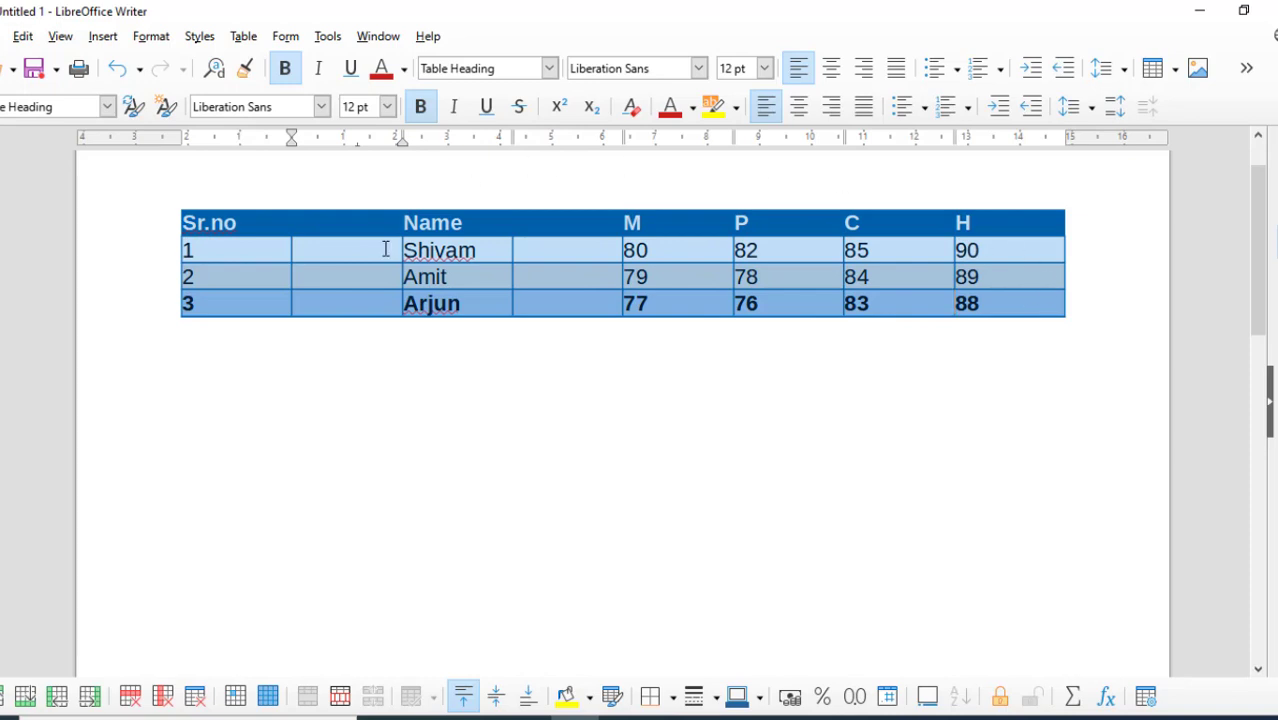
left_click(433, 250)
left_click(341, 253)
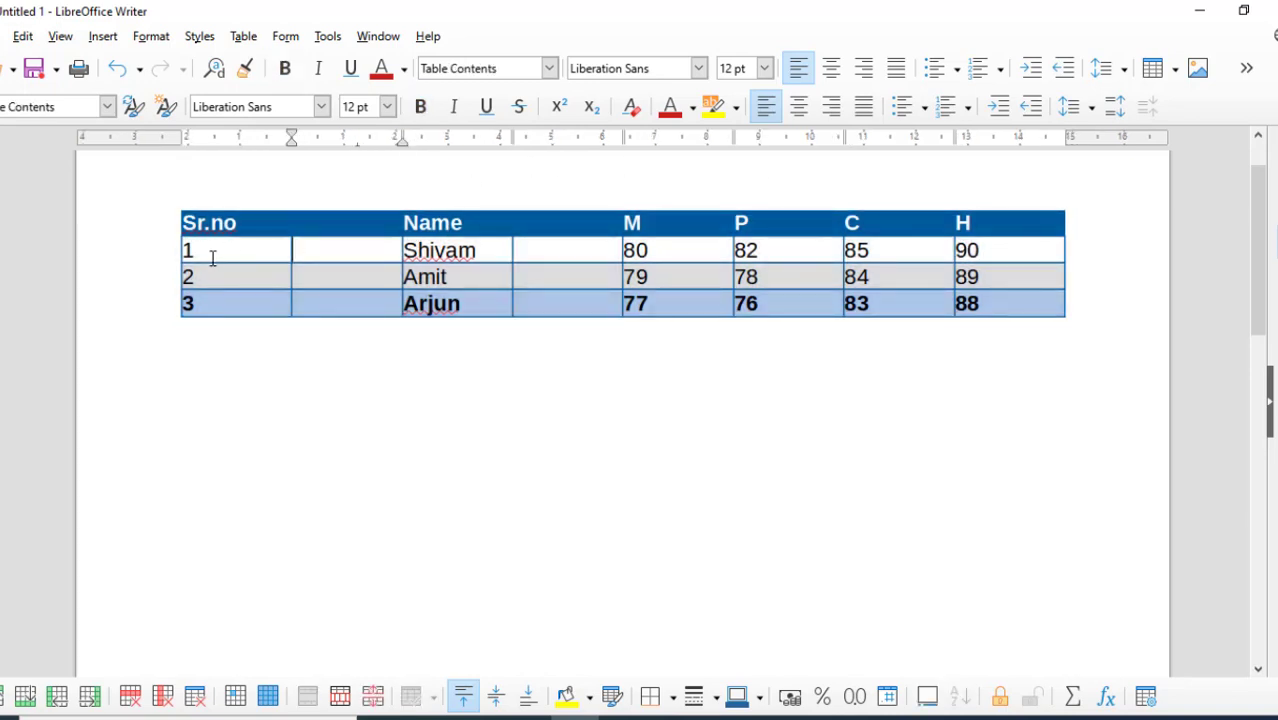
left_click_drag(200, 250, 1059, 249)
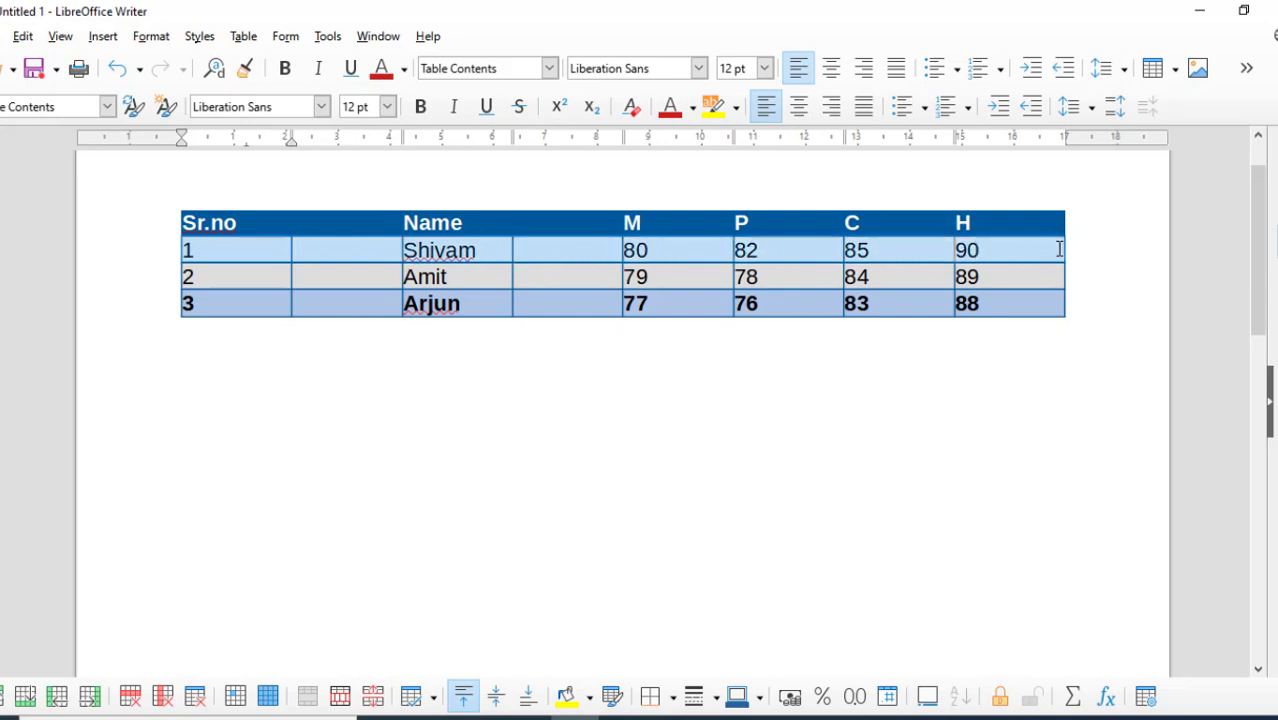
left_click(450, 262)
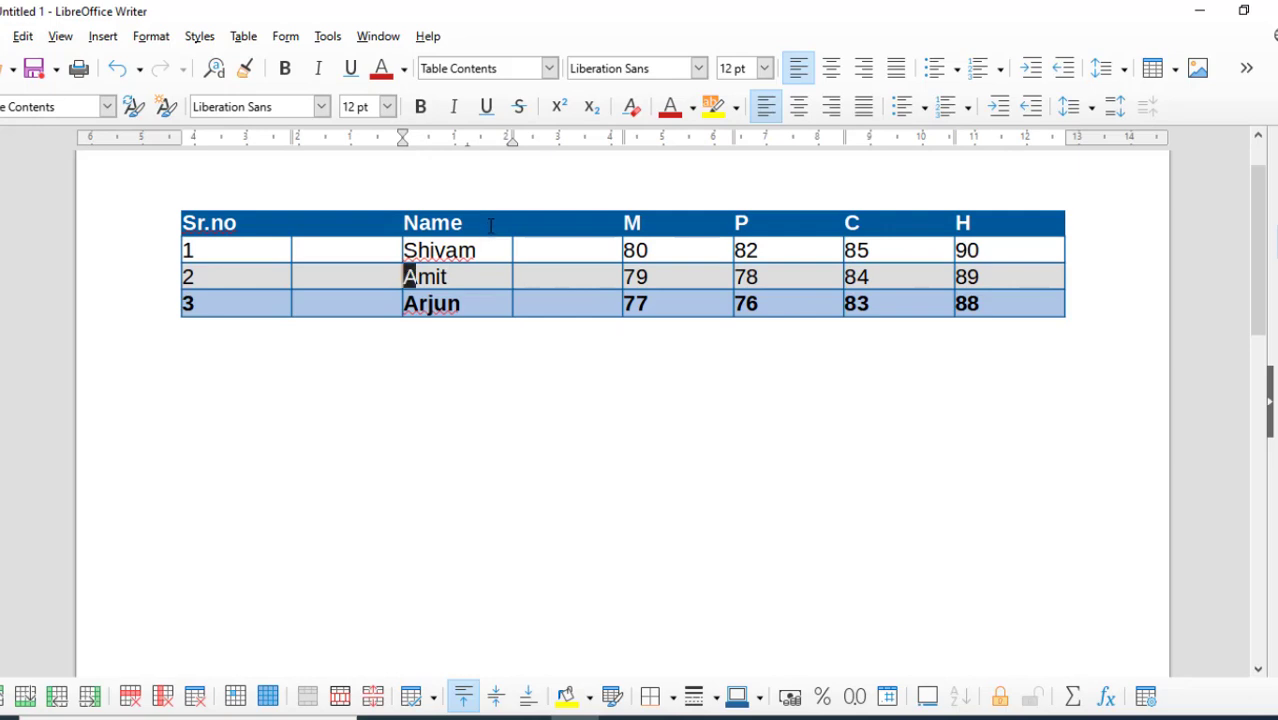
left_click_drag(490, 225, 498, 300)
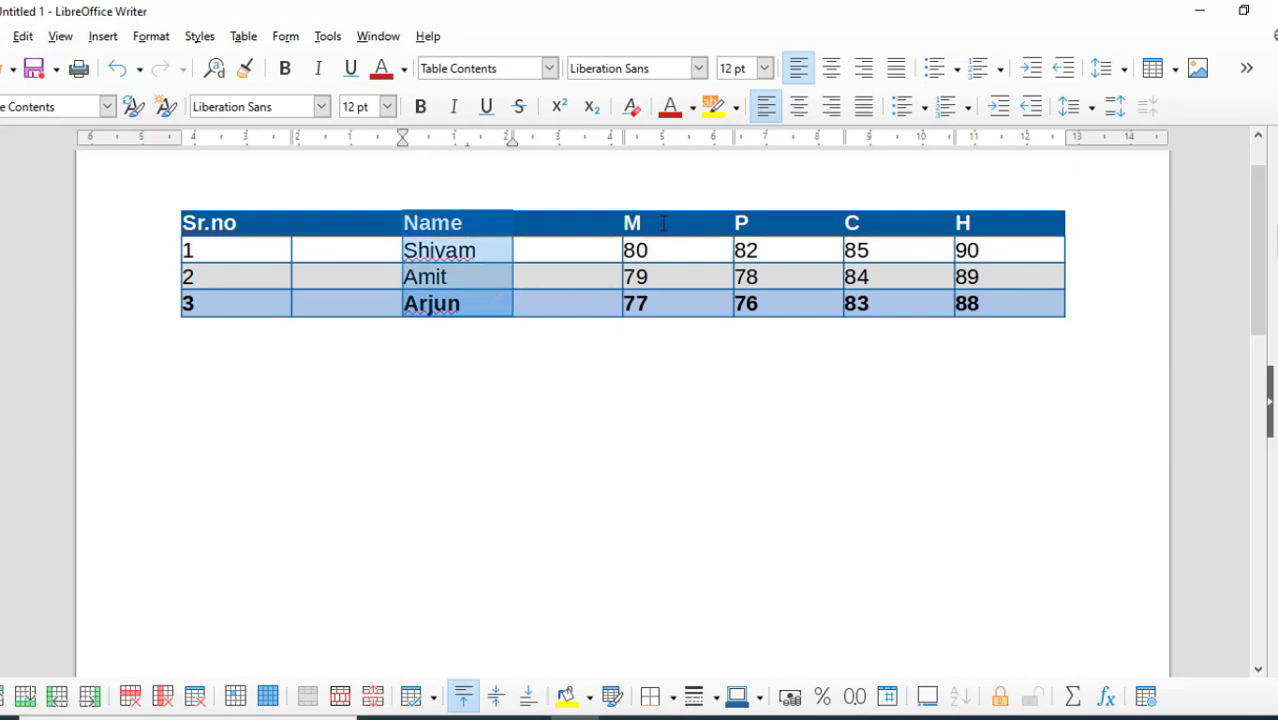
left_click(584, 247)
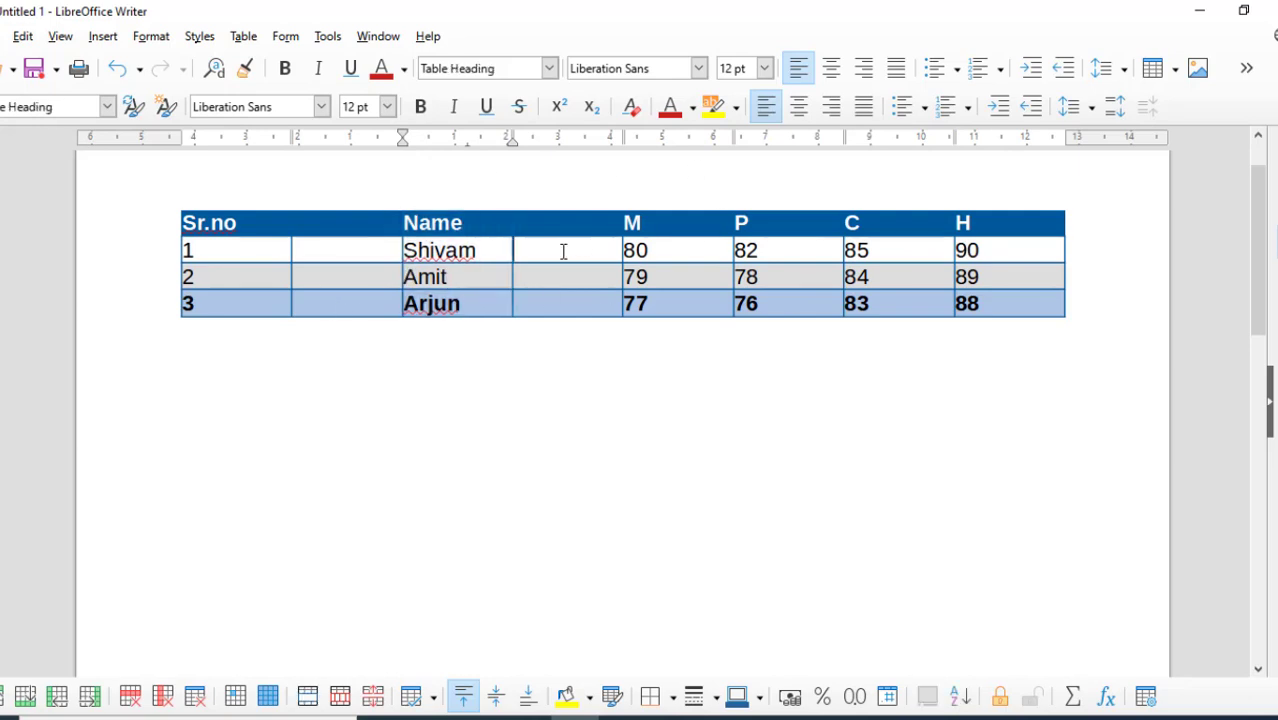
- Show the Table > Delete submenu with its rows, columns and table choices
left_click(243, 37)
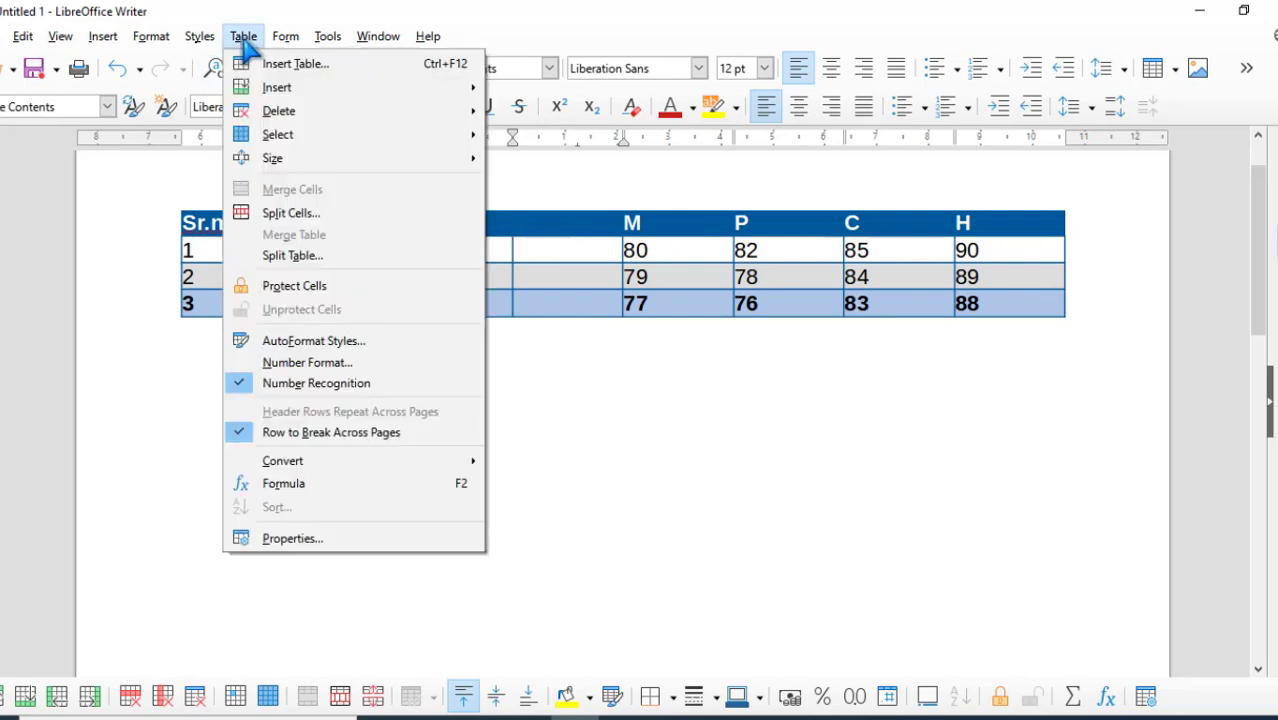
mouse_move(295, 136)
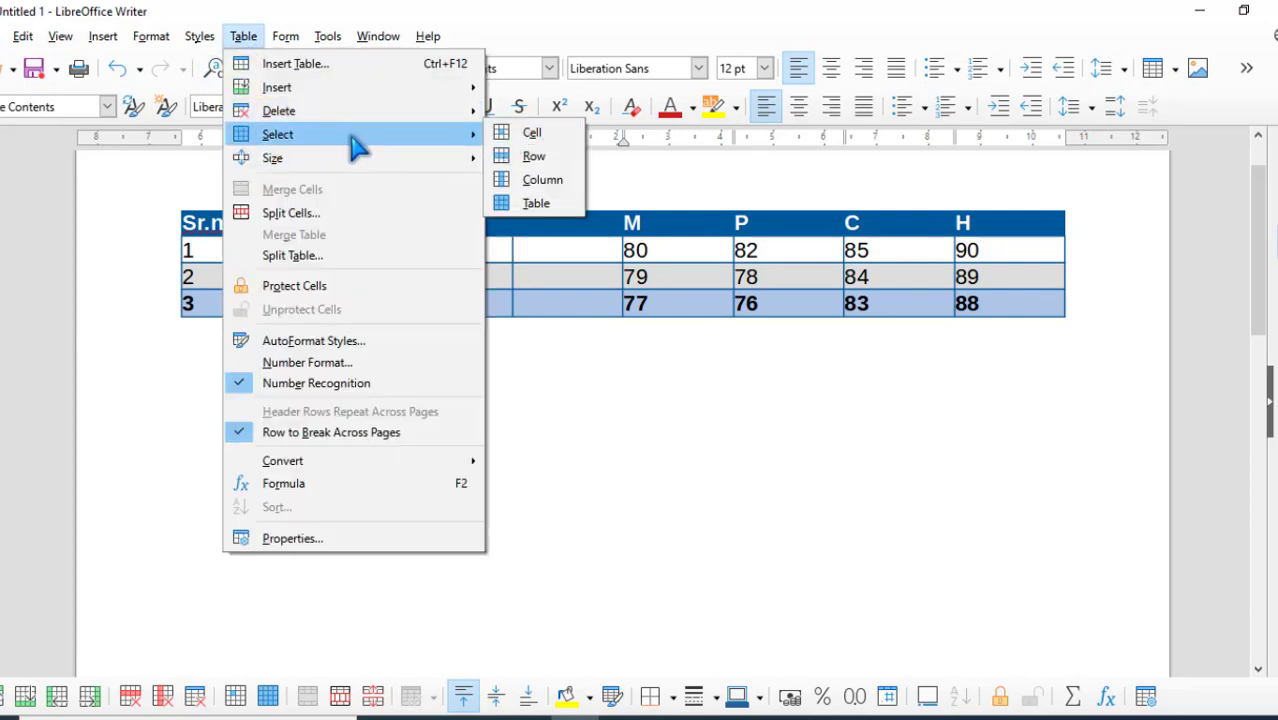
mouse_move(338, 112)
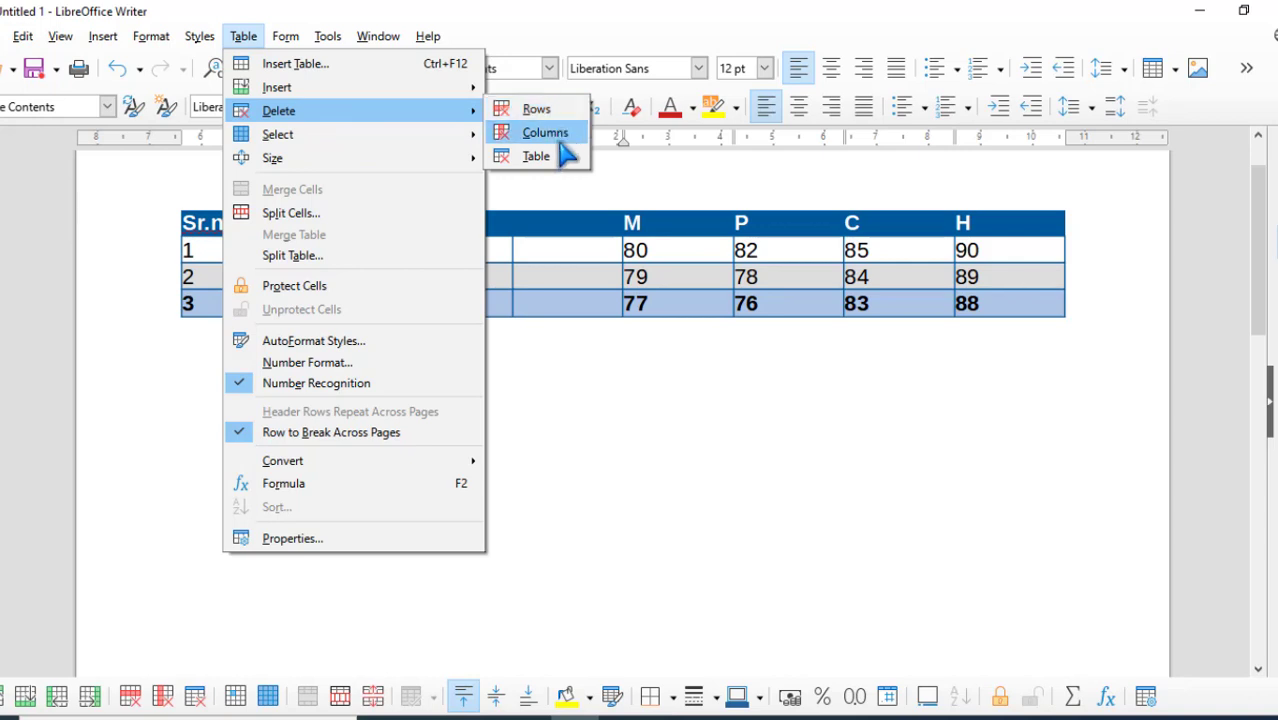
- Drag-select the whole first data row, from its first cell through 90
left_click(556, 256)
left_click_drag(228, 251, 999, 252)
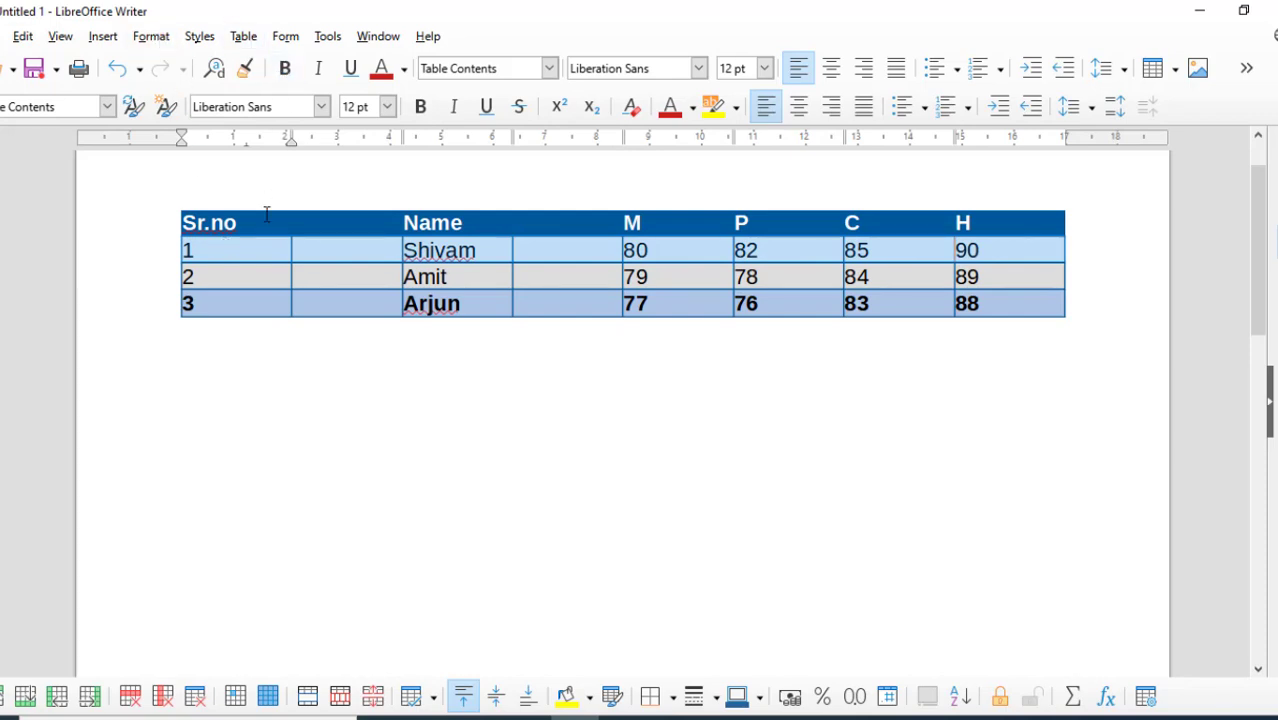
left_click(254, 258)
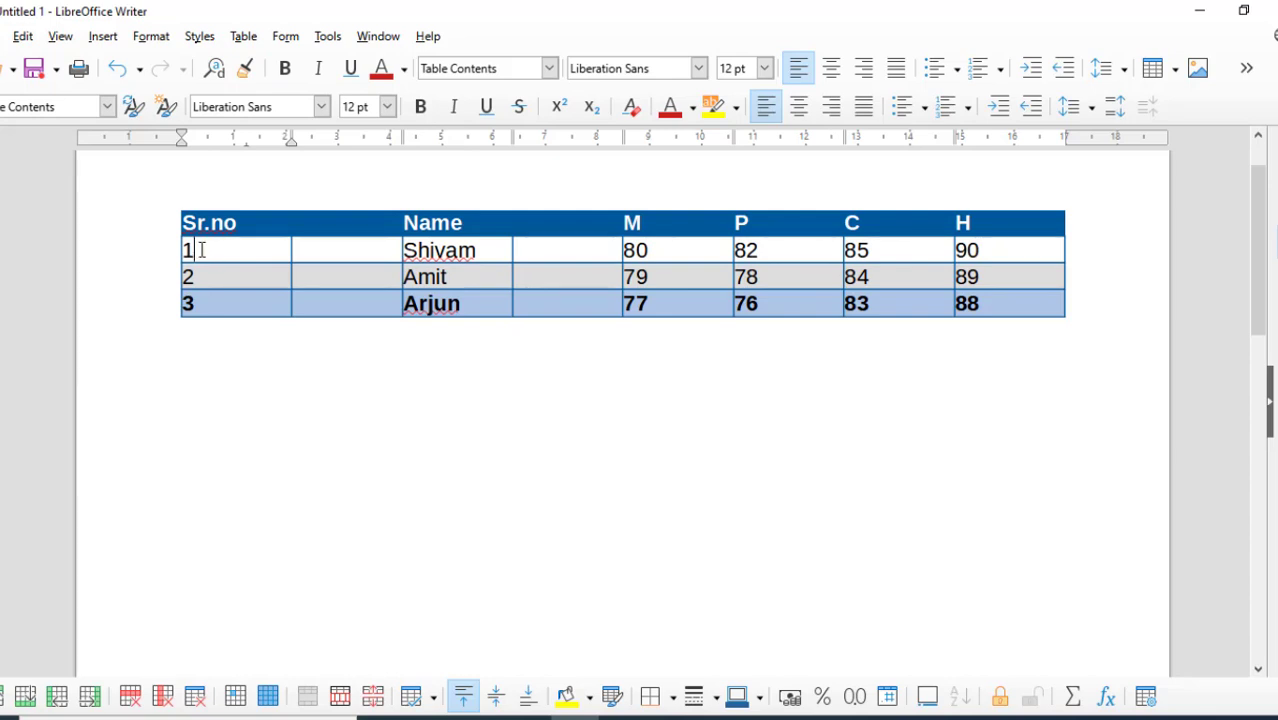
left_click_drag(201, 250, 1008, 253)
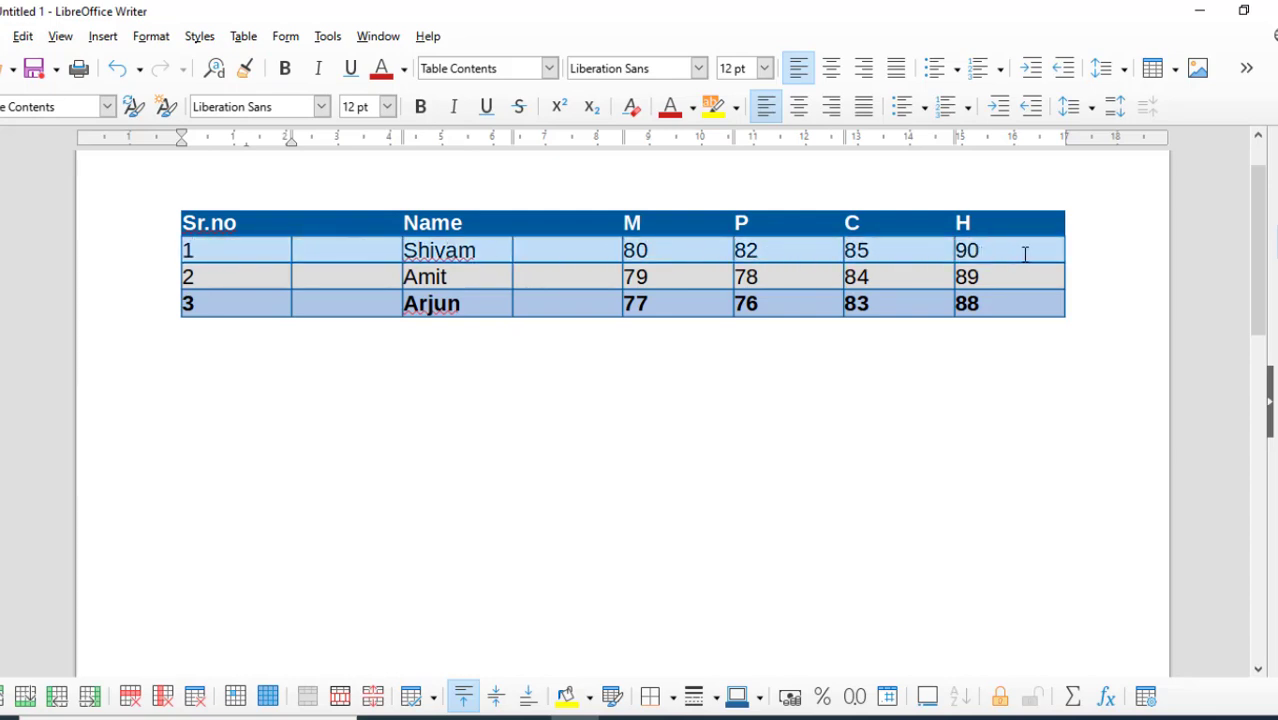
- Delete the Shivam row with Table > Delete > Rows, then undo to restore it
left_click(243, 36)
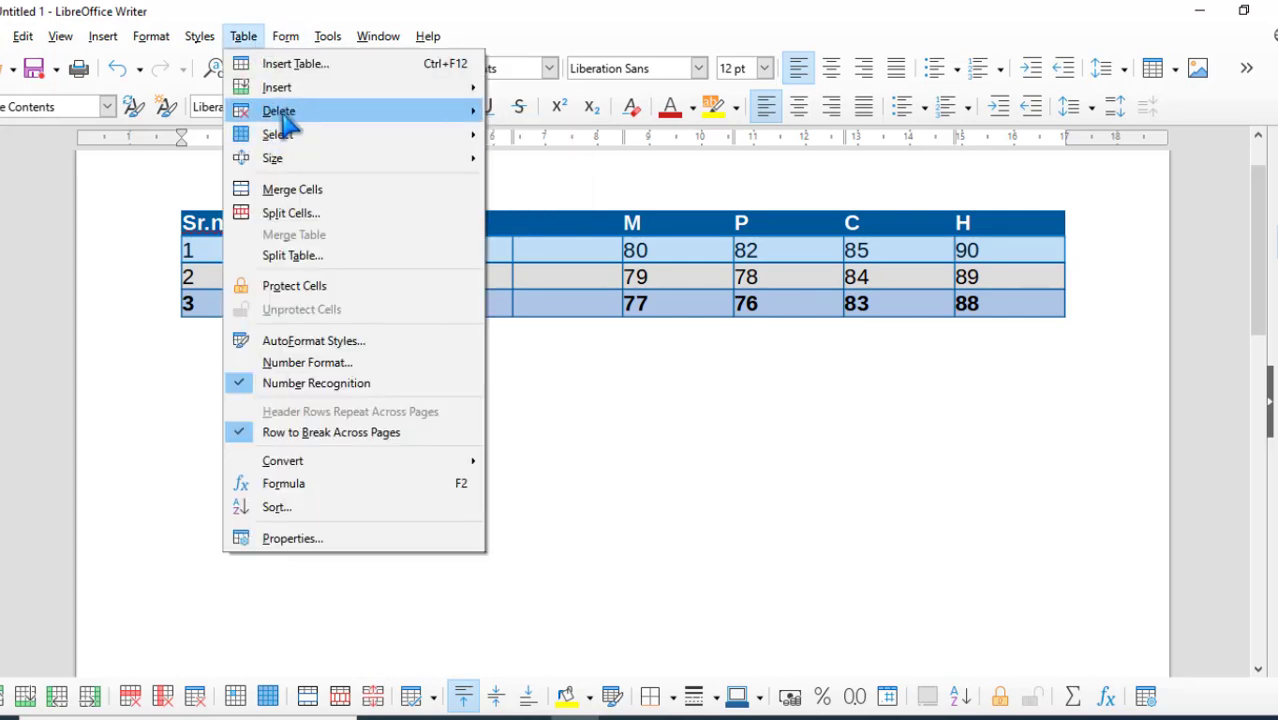
mouse_move(285, 113)
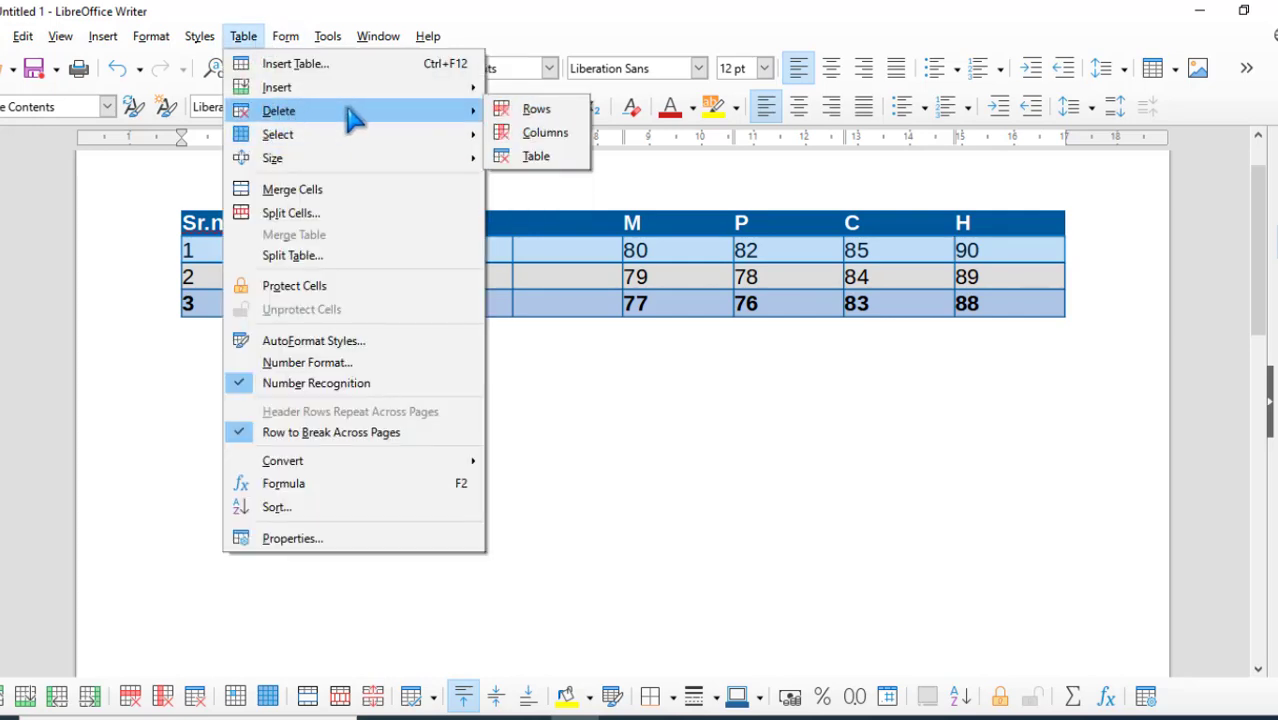
left_click(540, 110)
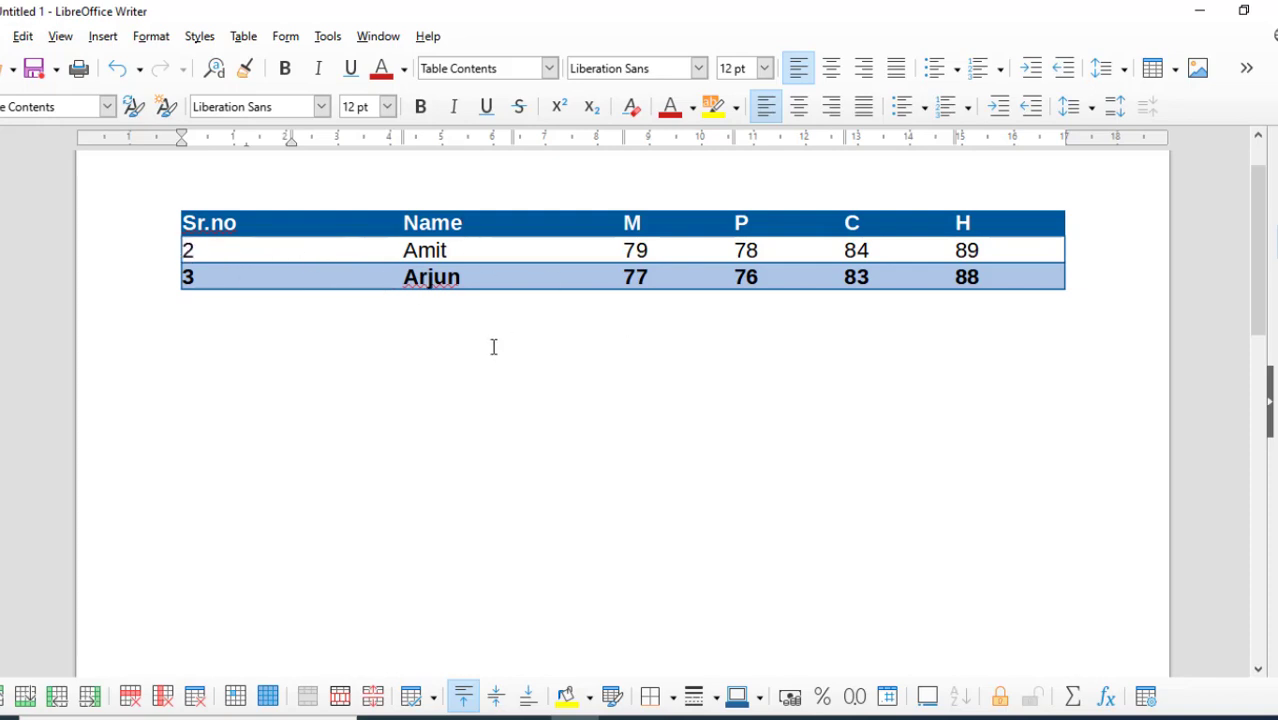
key("ctrl+z")
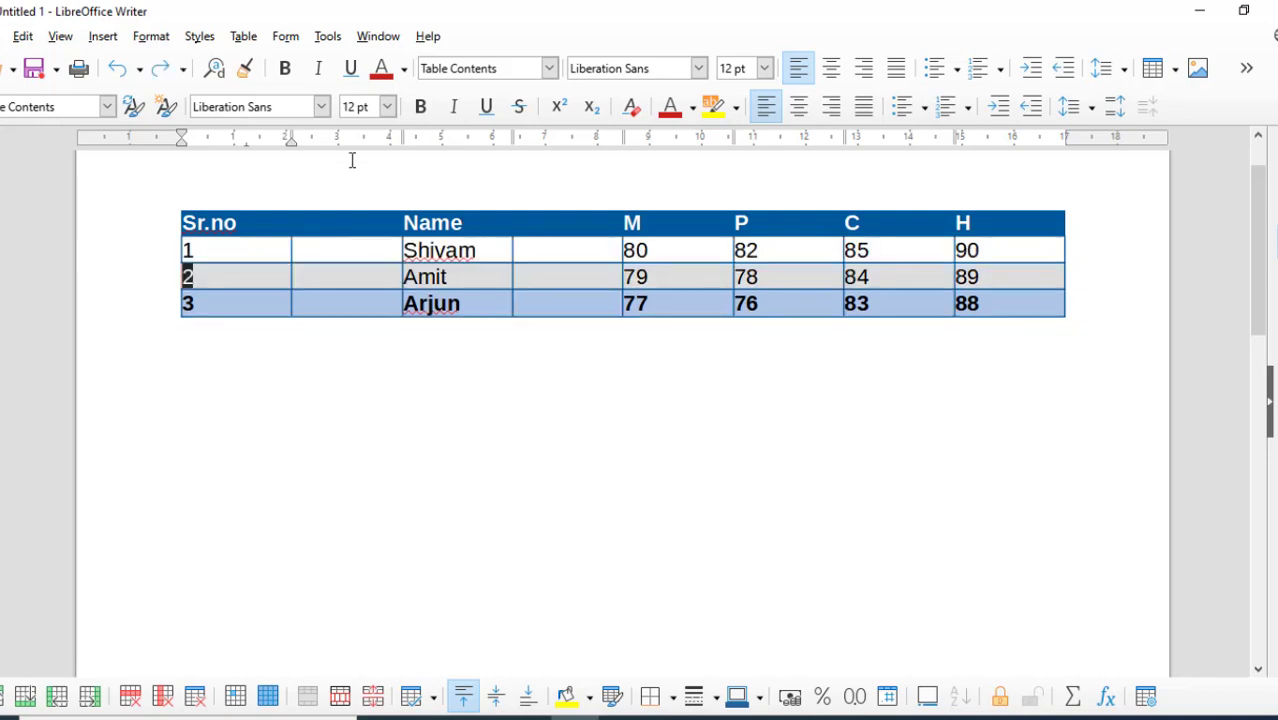
left_click(243, 36)
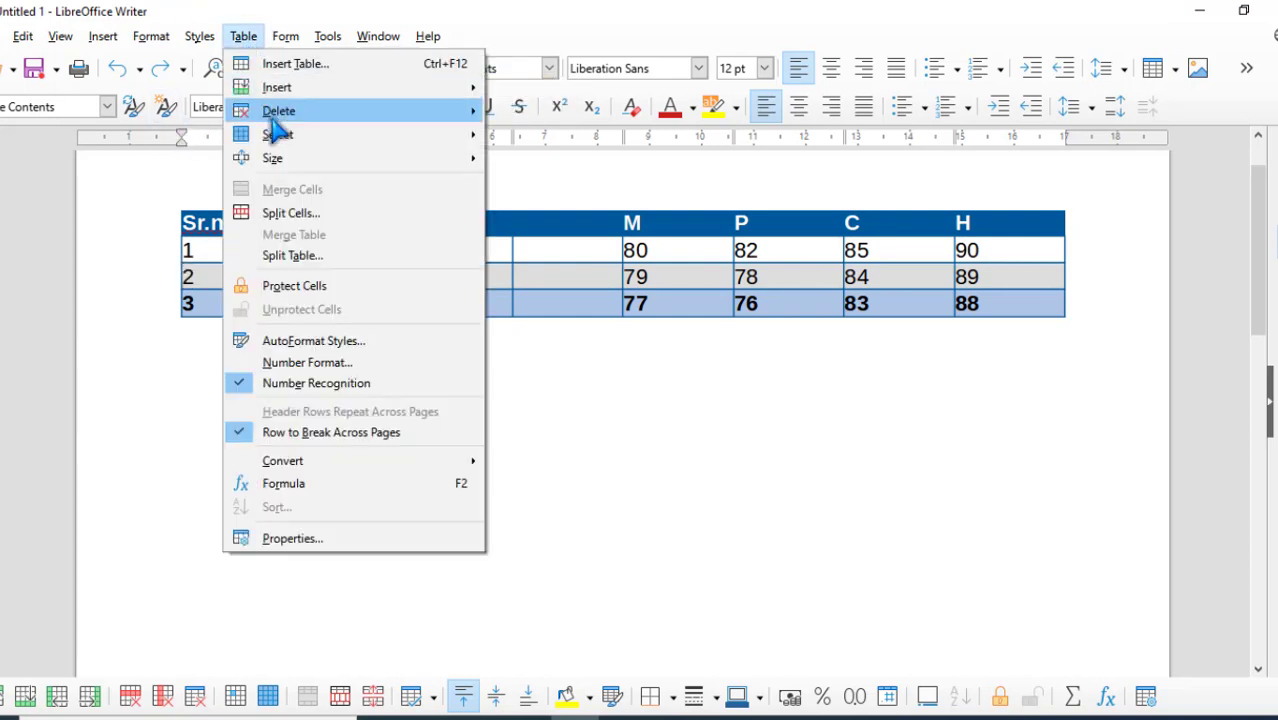
left_click(588, 272)
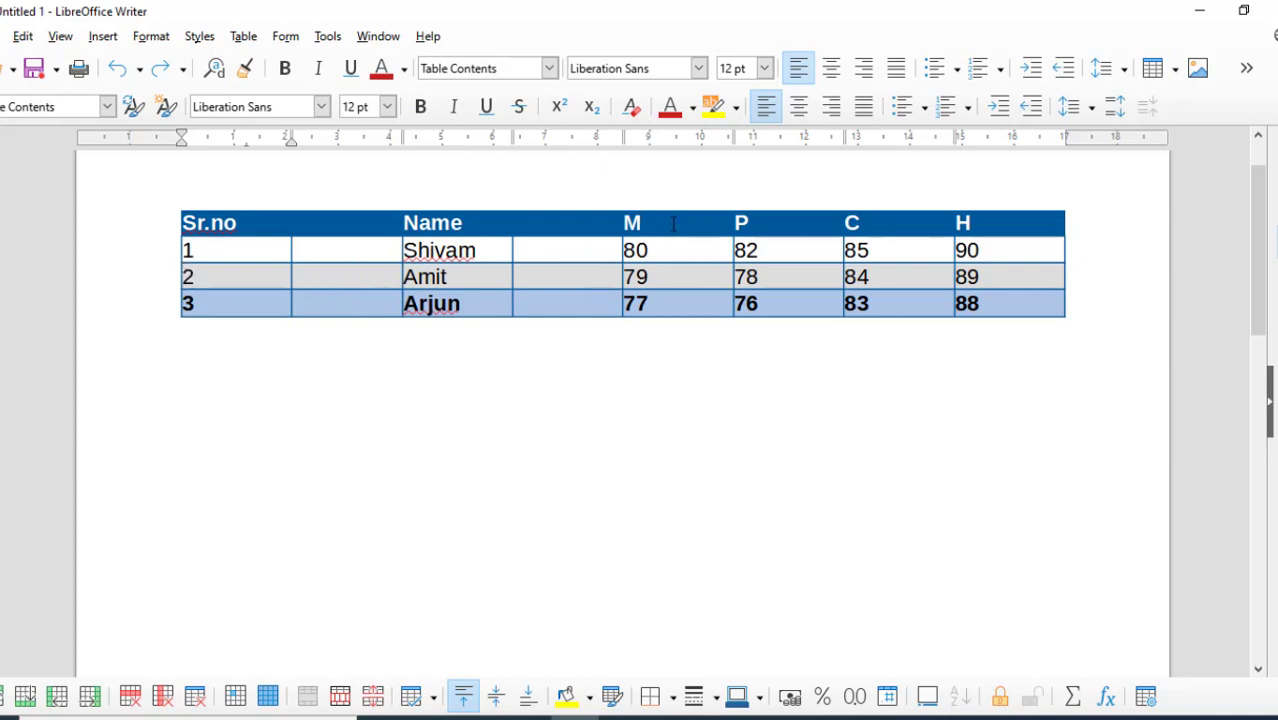
left_click_drag(672, 226, 679, 301)
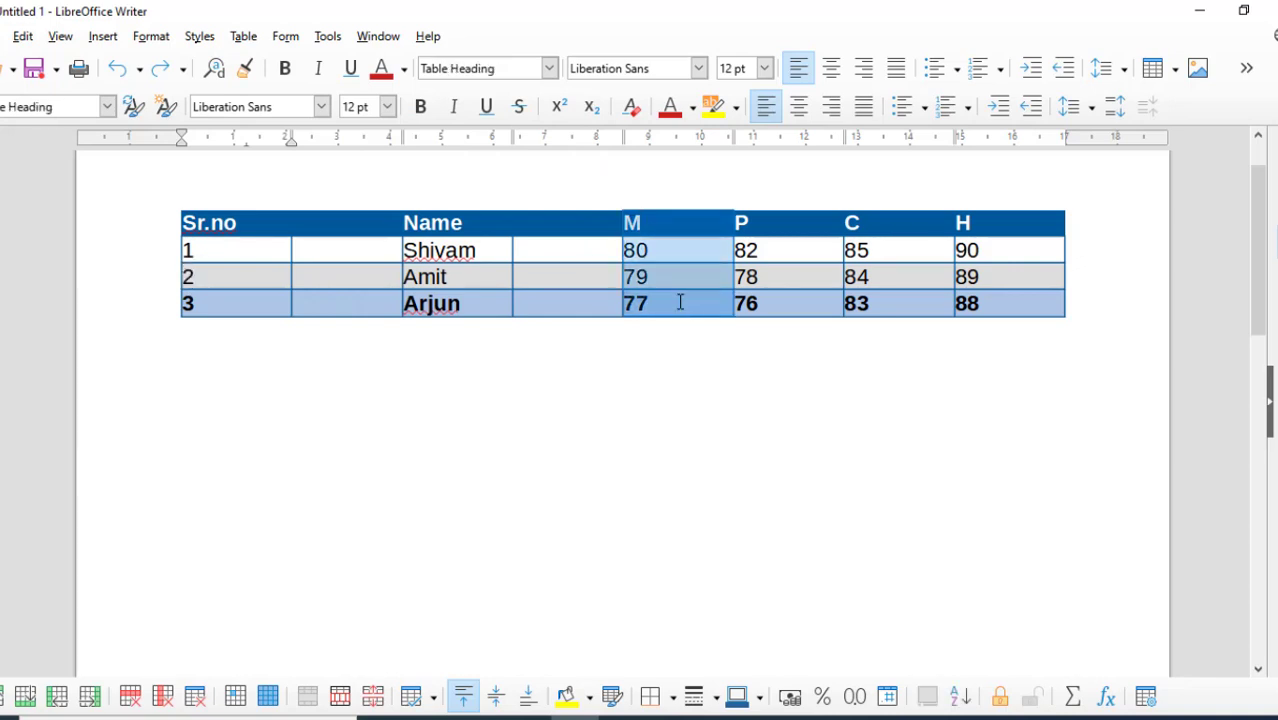
left_click(664, 232)
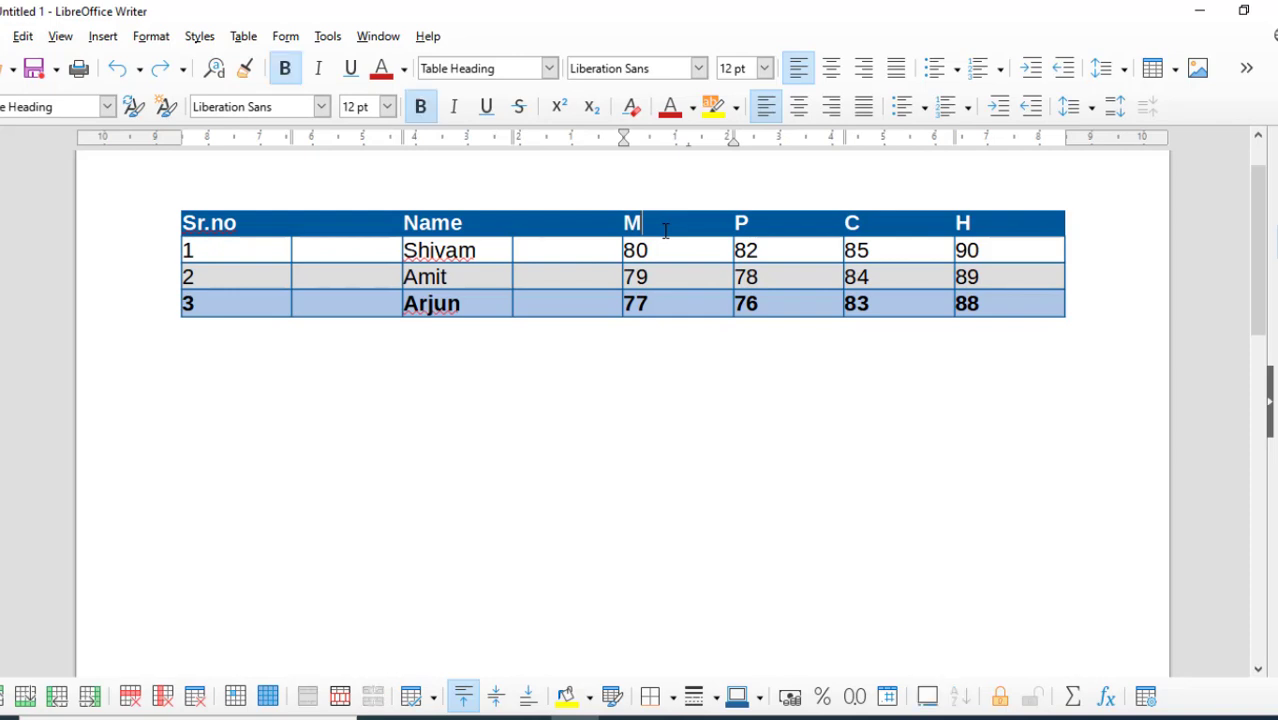
left_click(243, 36)
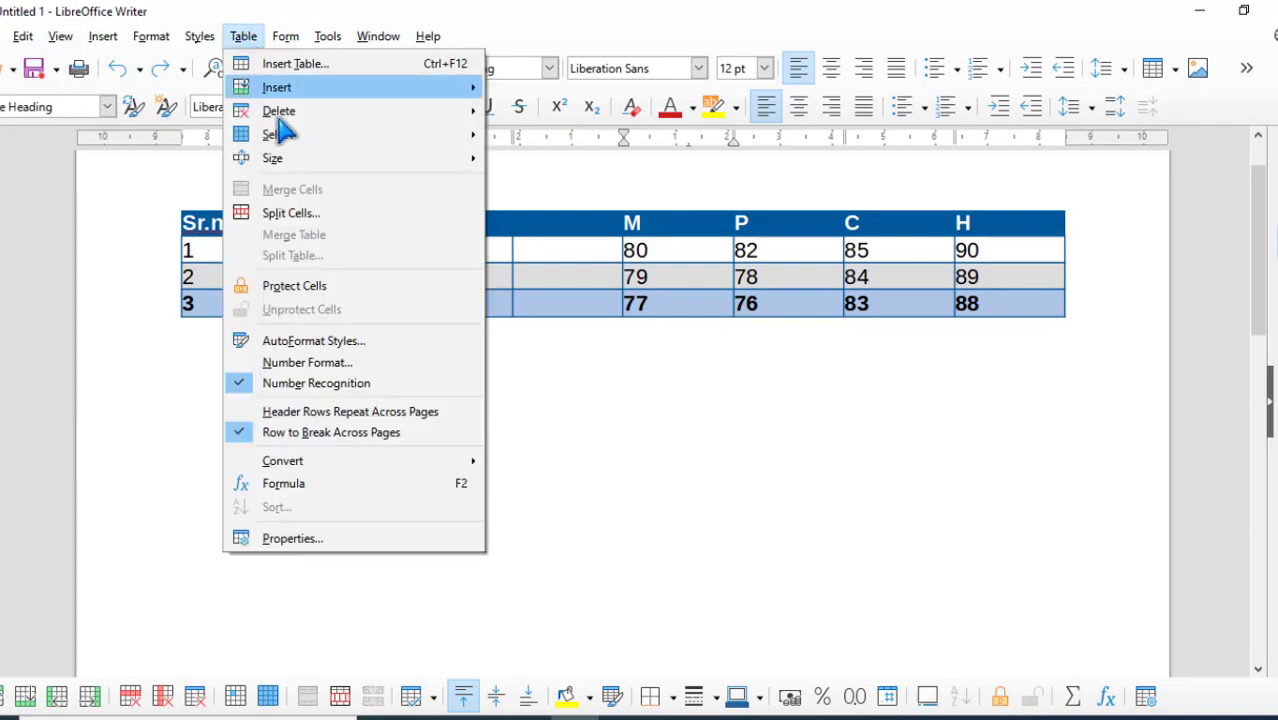
mouse_move(298, 116)
left_click(565, 133)
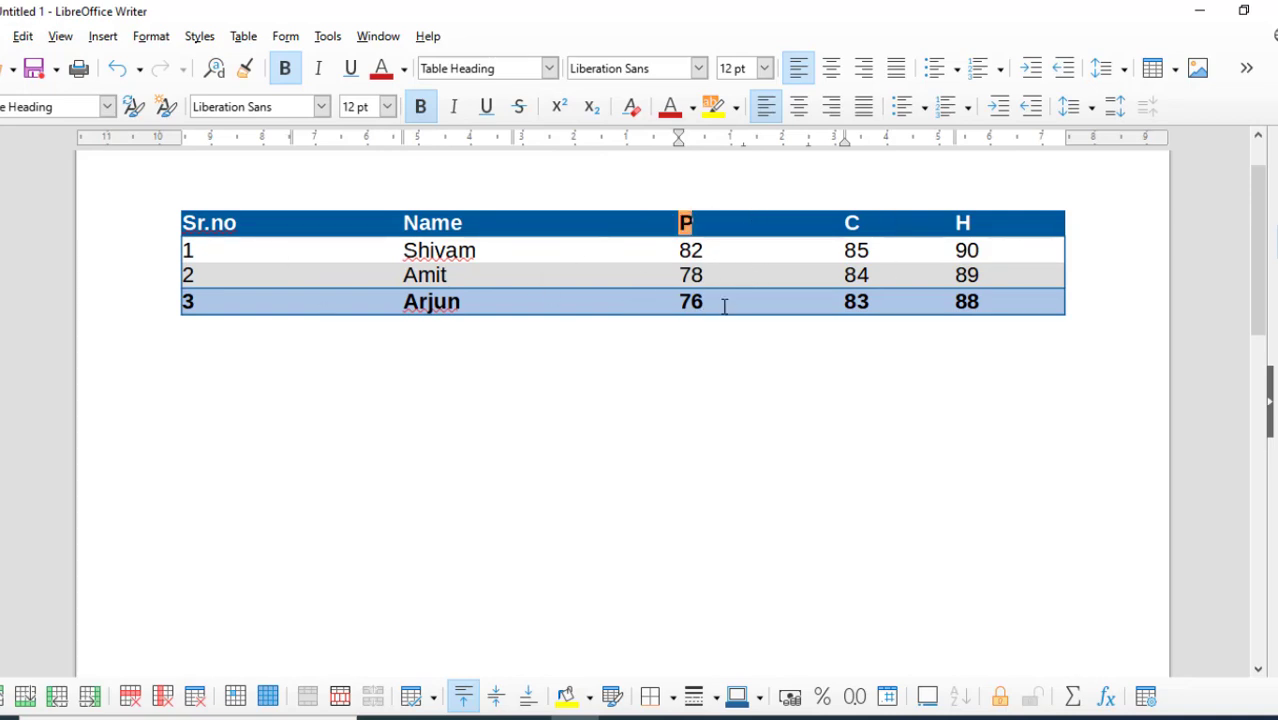
key("ctrl+z")
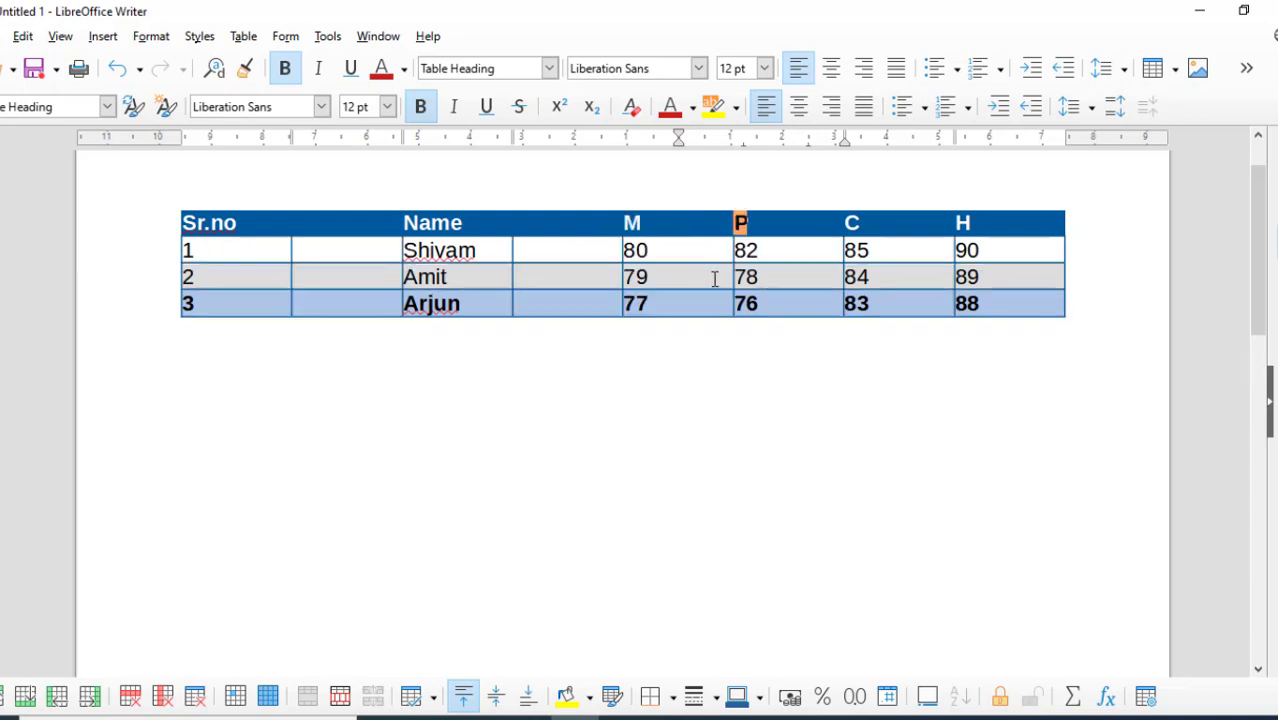
left_click(674, 263)
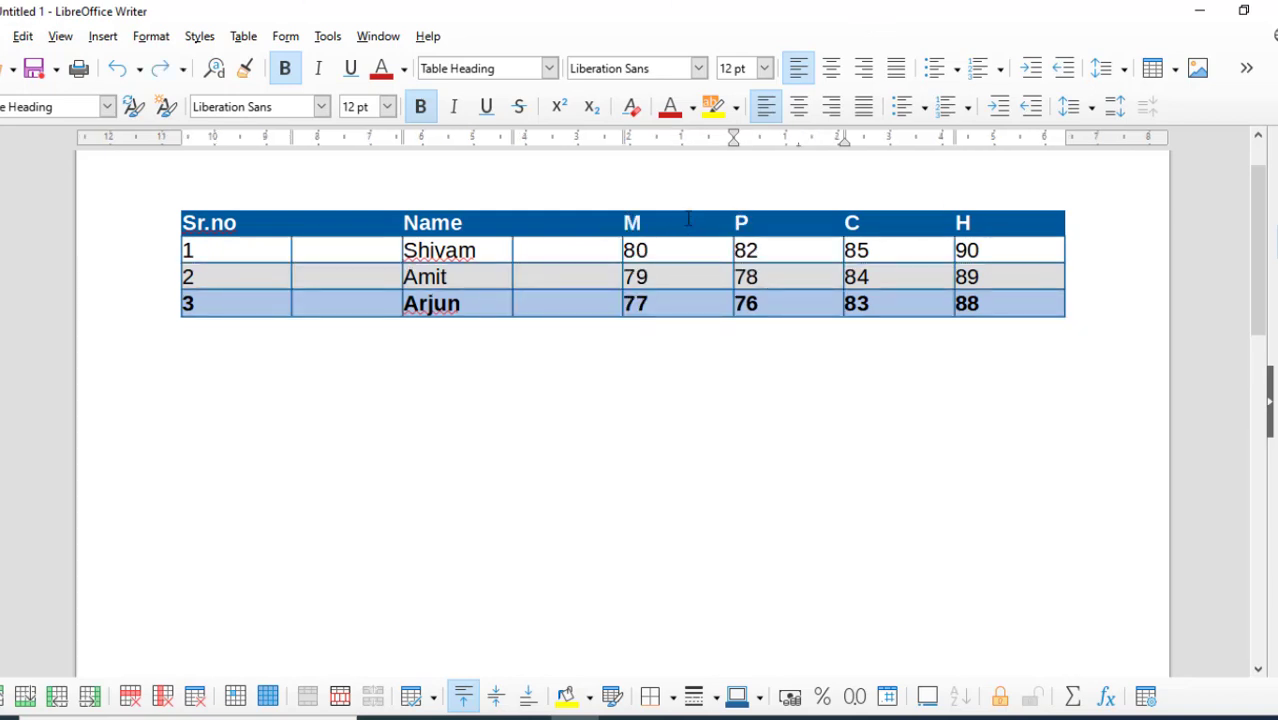
left_click_drag(685, 222, 687, 324)
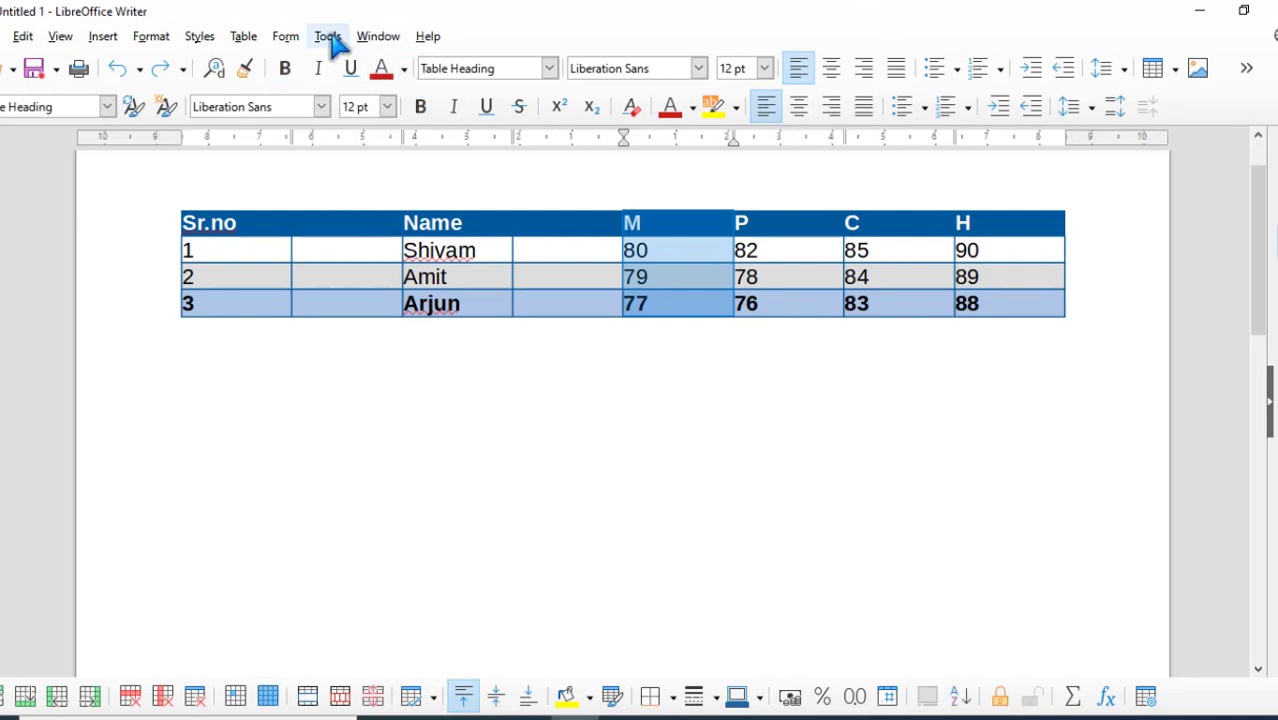
left_click(243, 37)
mouse_move(405, 115)
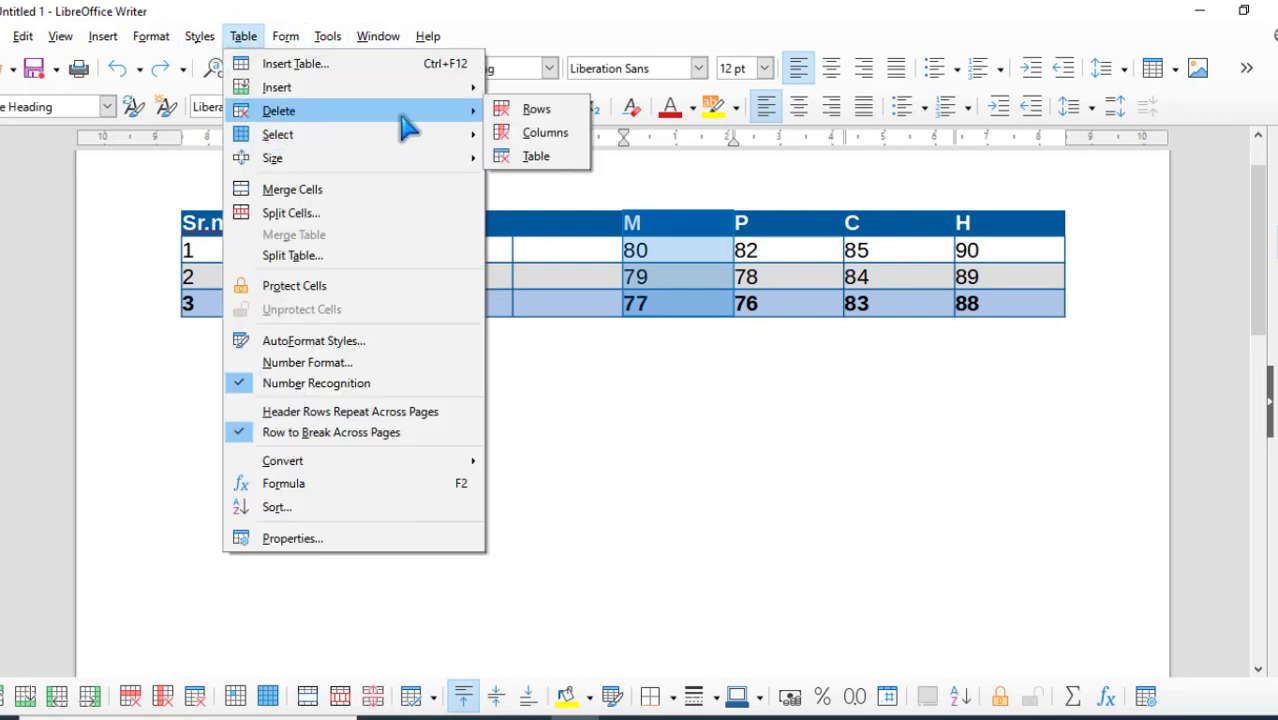
left_click(545, 133)
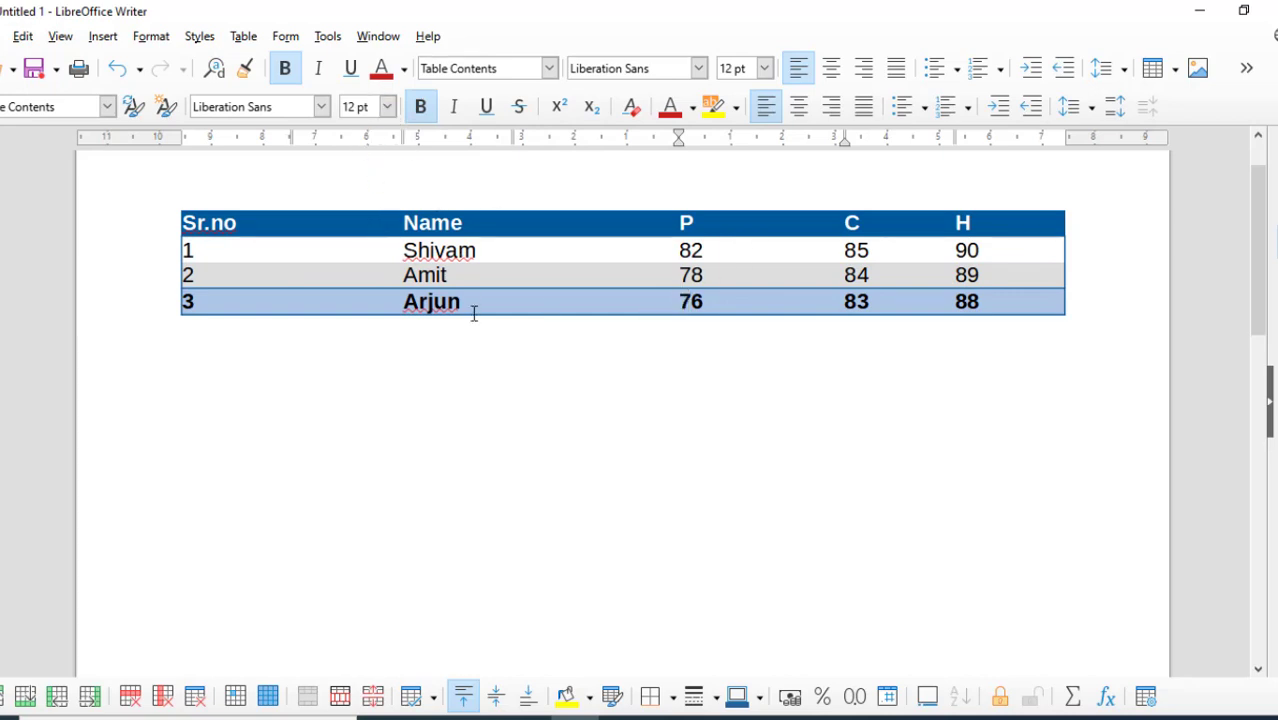
key("ctrl+z")
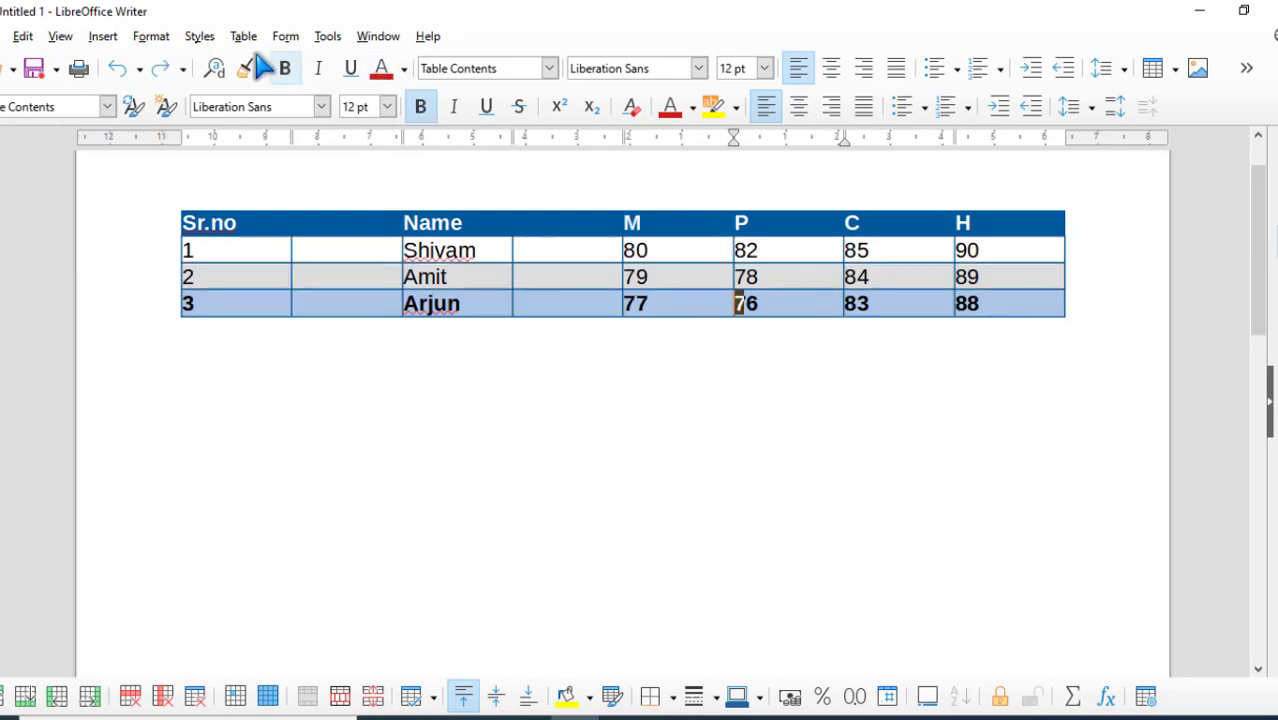
left_click(243, 36)
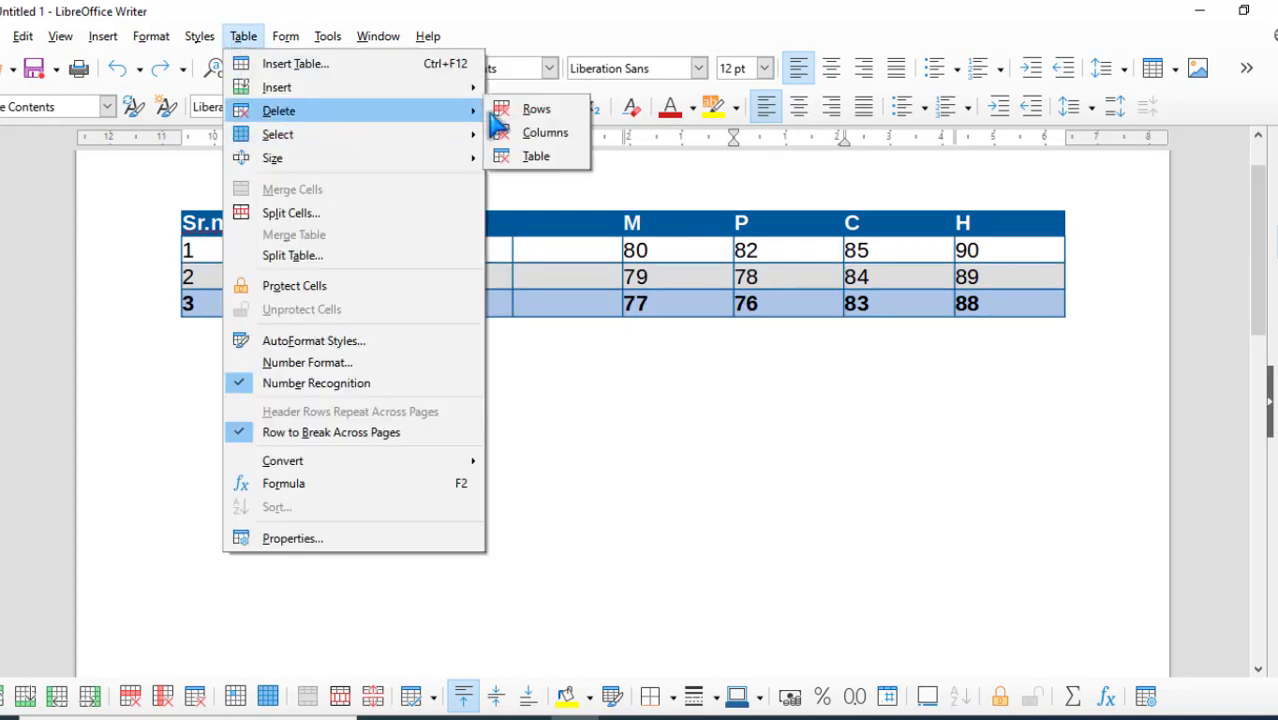
left_click(627, 286)
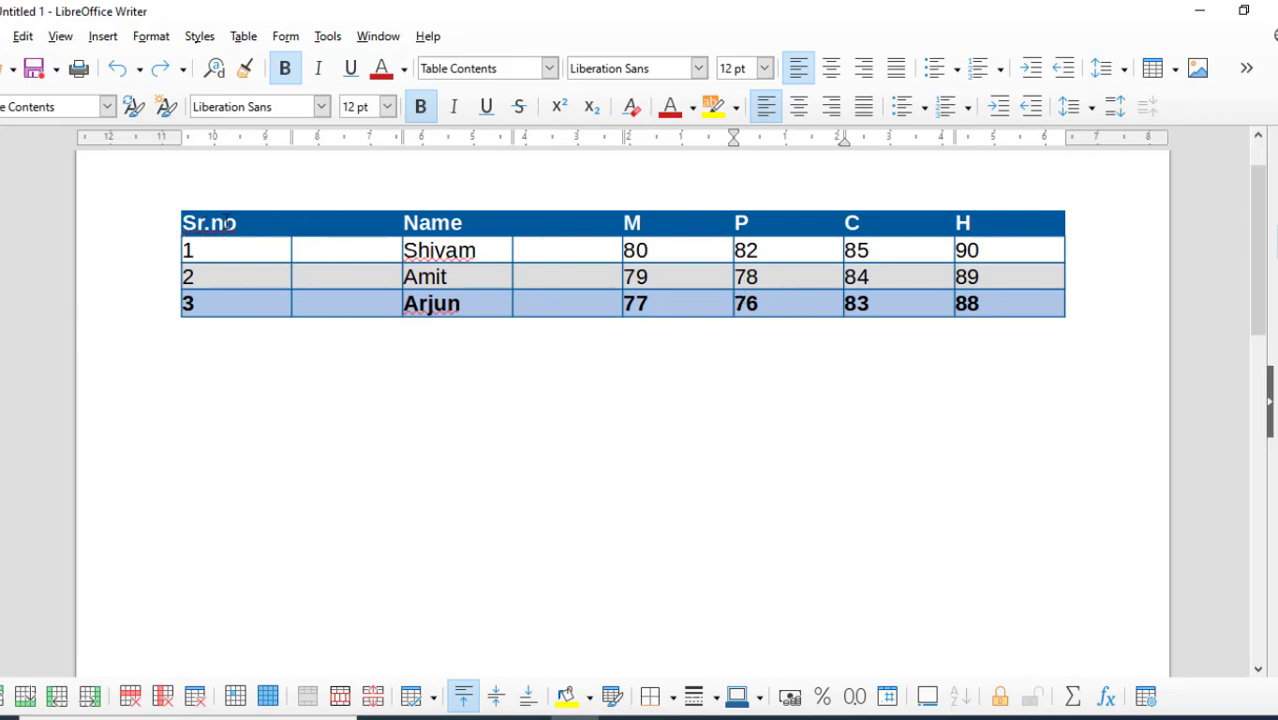
left_click(174, 205)
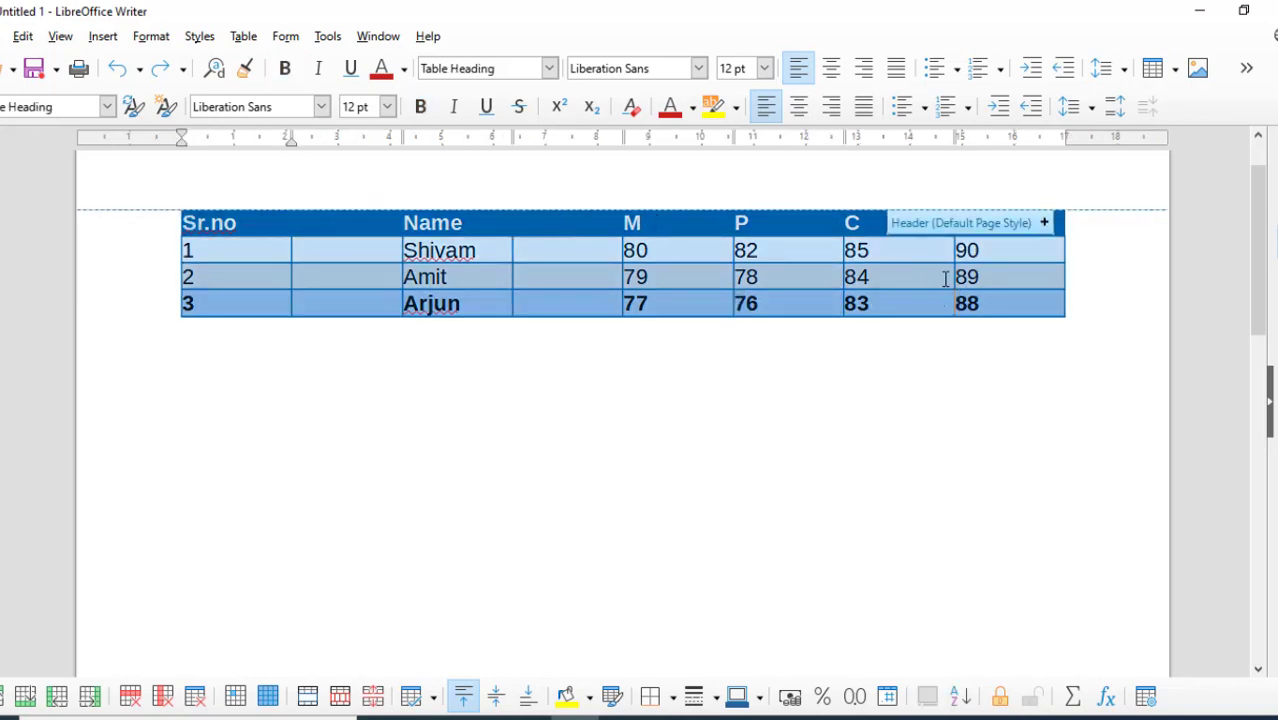
left_click(243, 36)
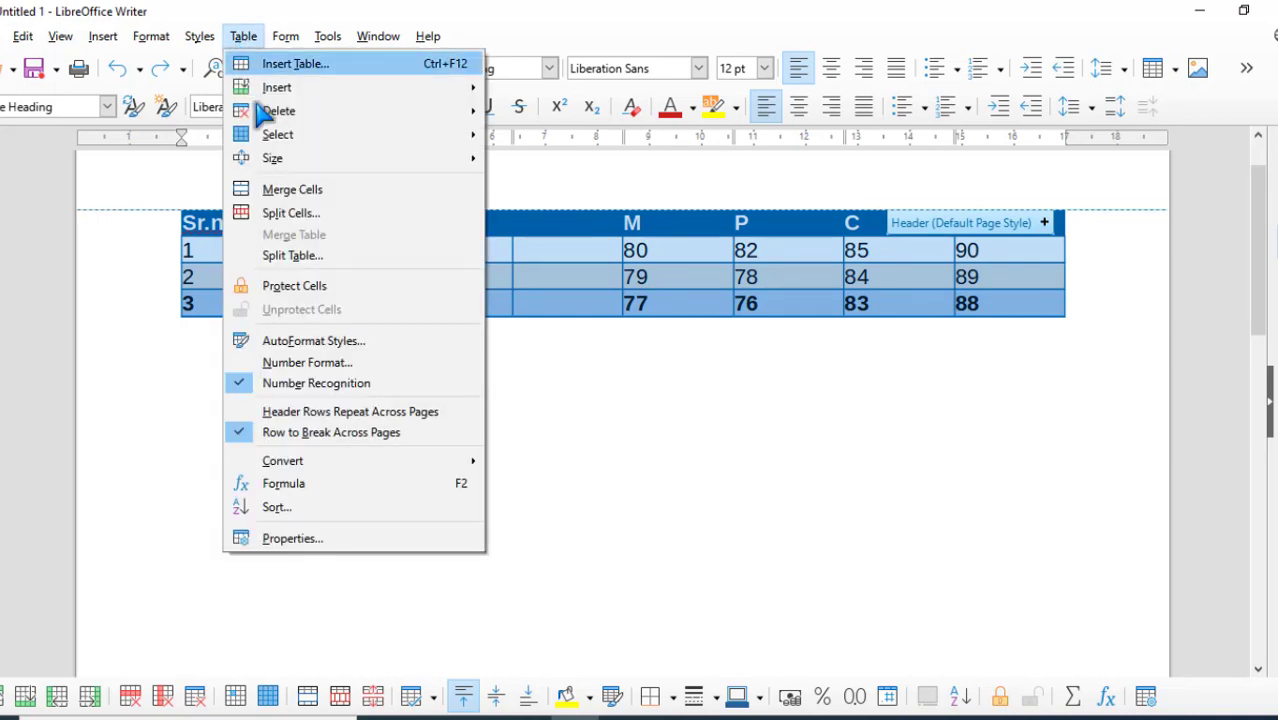
mouse_move(314, 111)
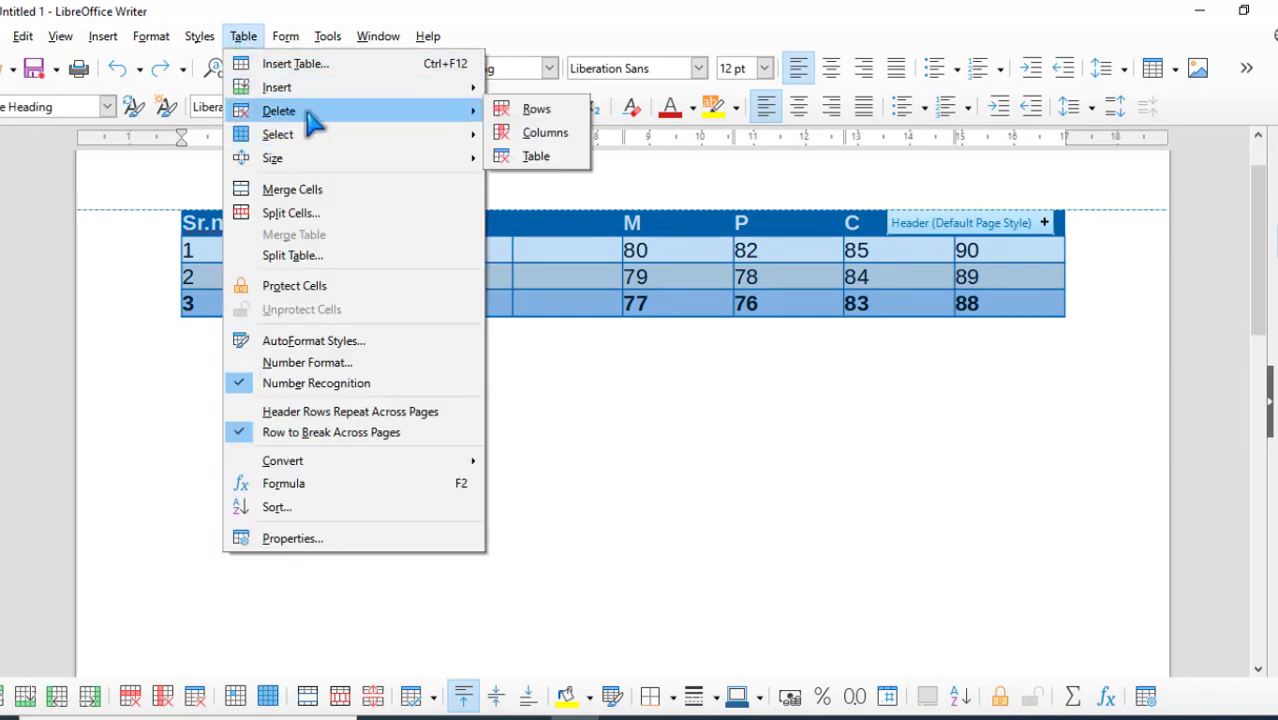
left_click(537, 156)
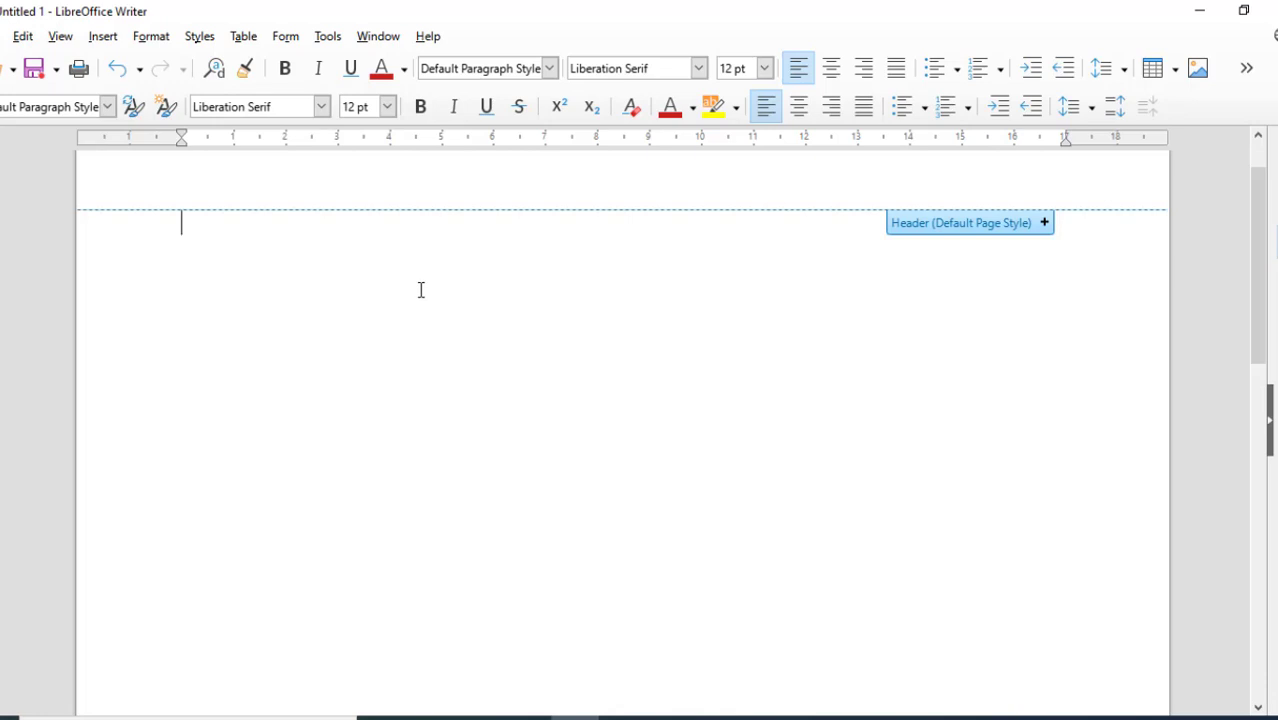
key("ctrl+z")
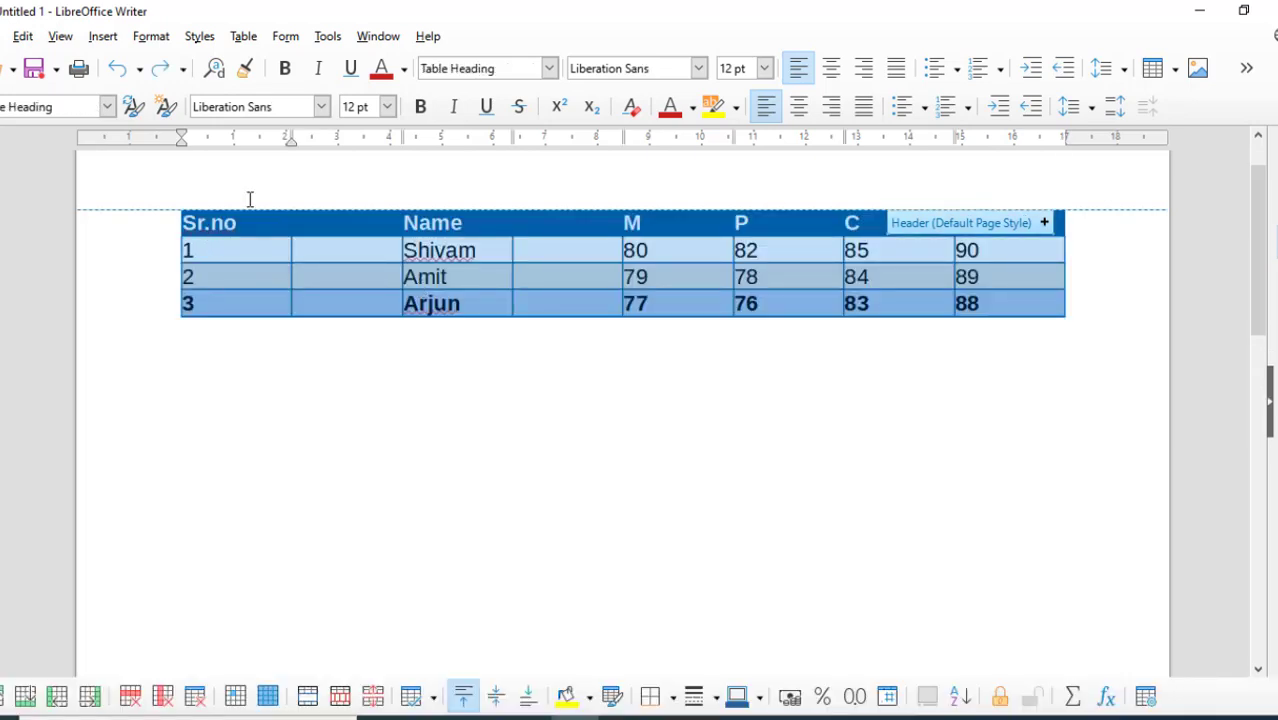
left_click(250, 261)
left_click(243, 36)
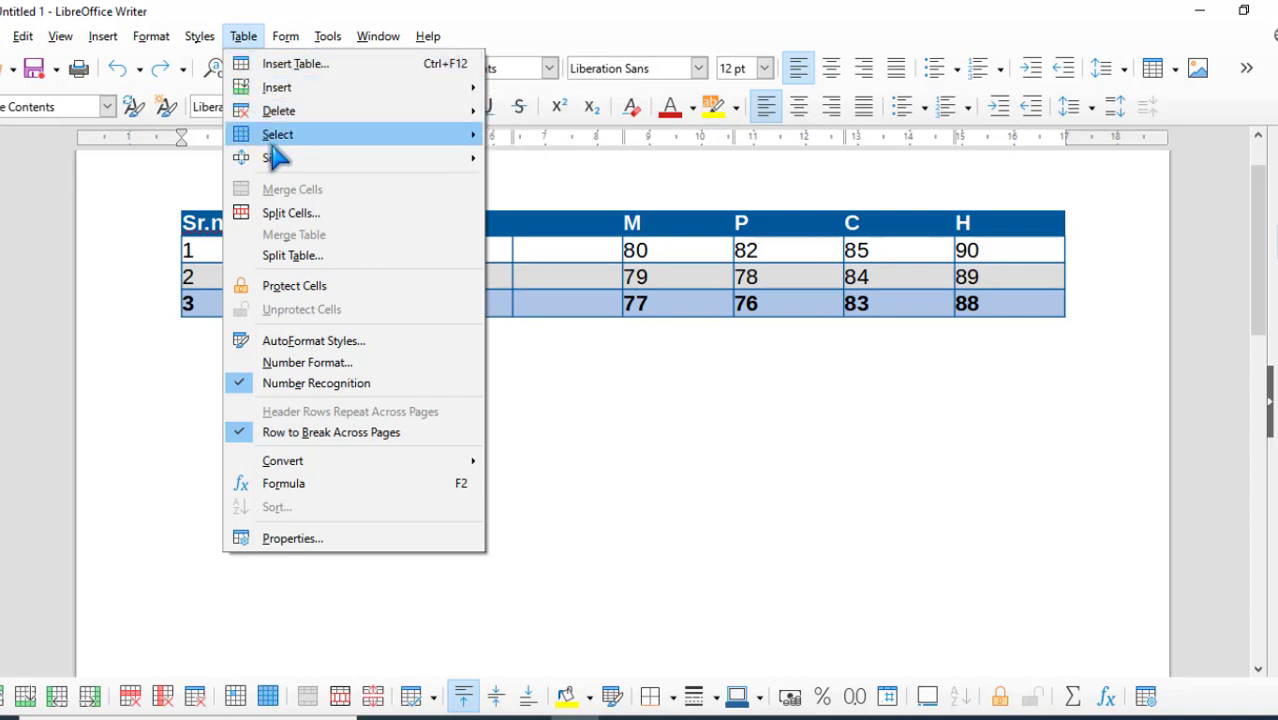
mouse_move(278, 140)
mouse_move(408, 162)
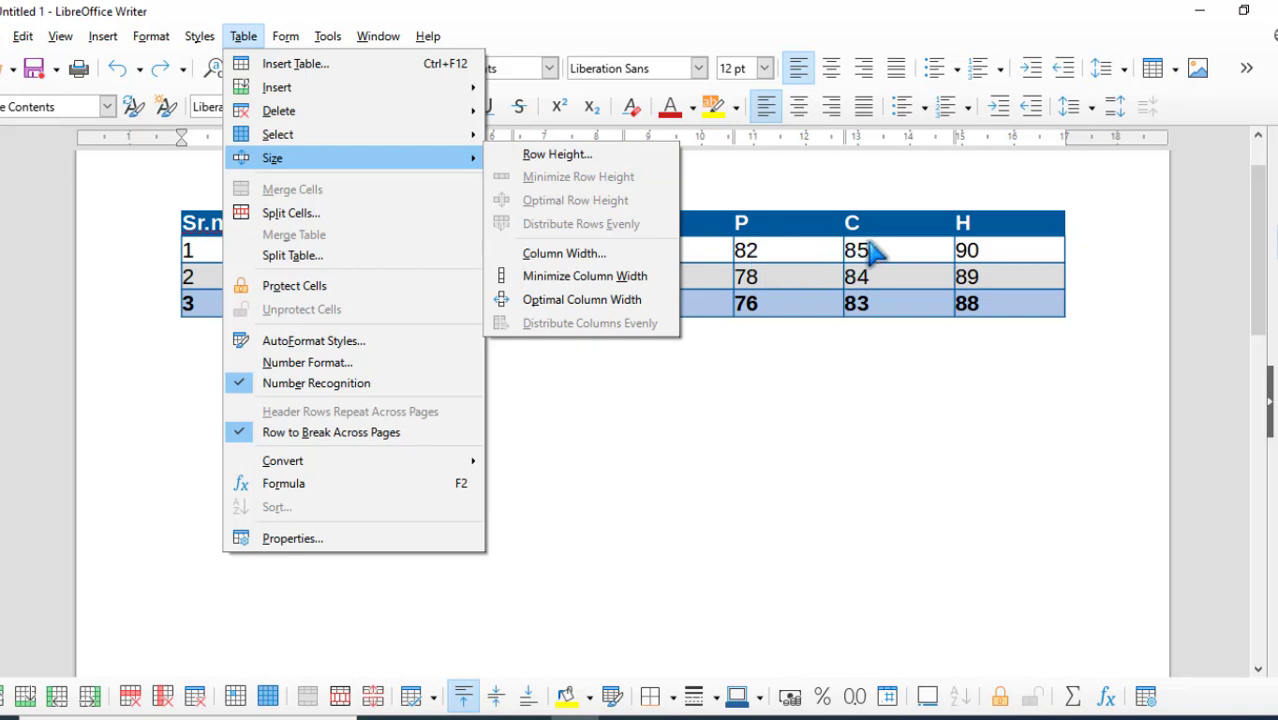
left_click(578, 162)
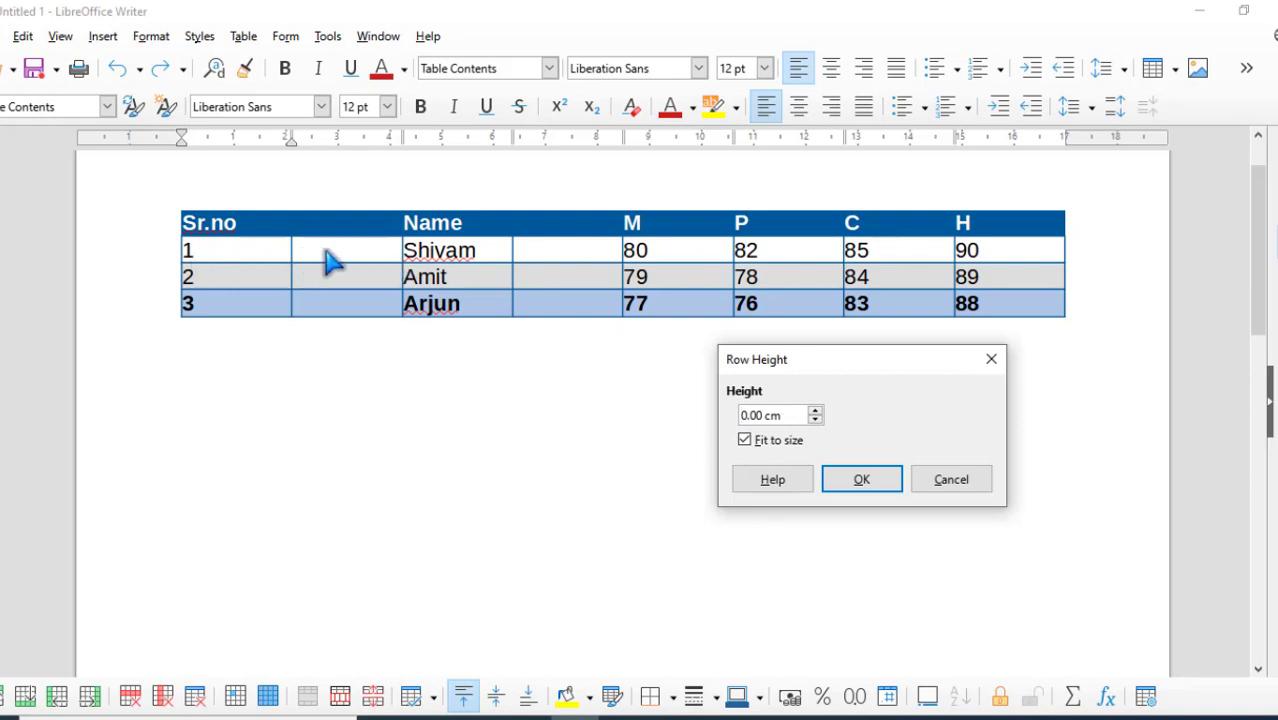
left_click(975, 484)
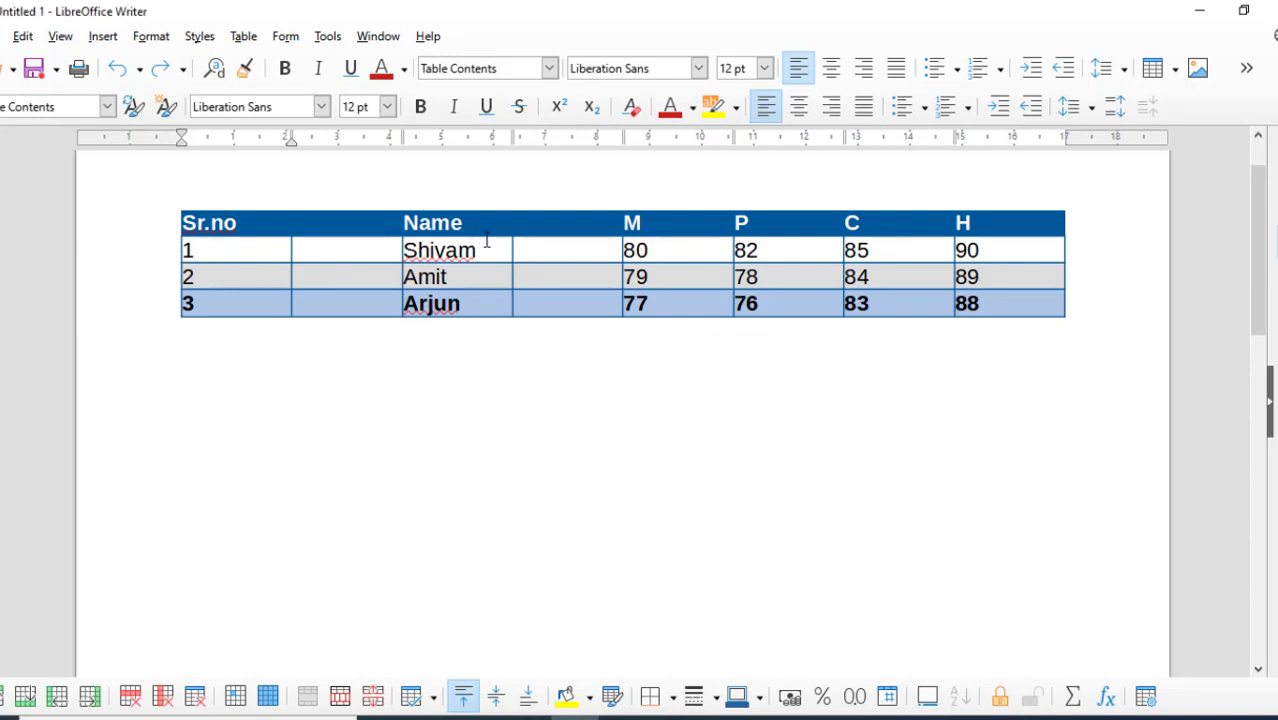
- Bring up Row Height for the first data row, move the dialog aside, and clear the height
left_click(250, 40)
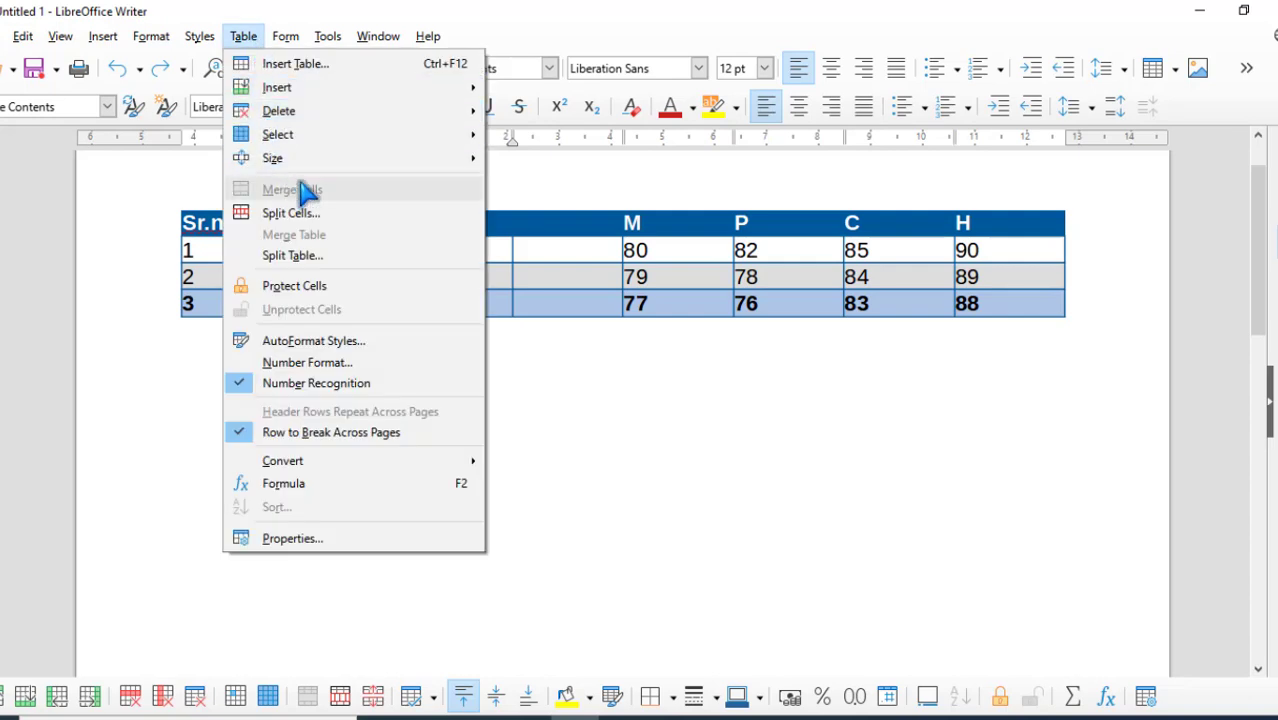
mouse_move(312, 162)
left_click(566, 158)
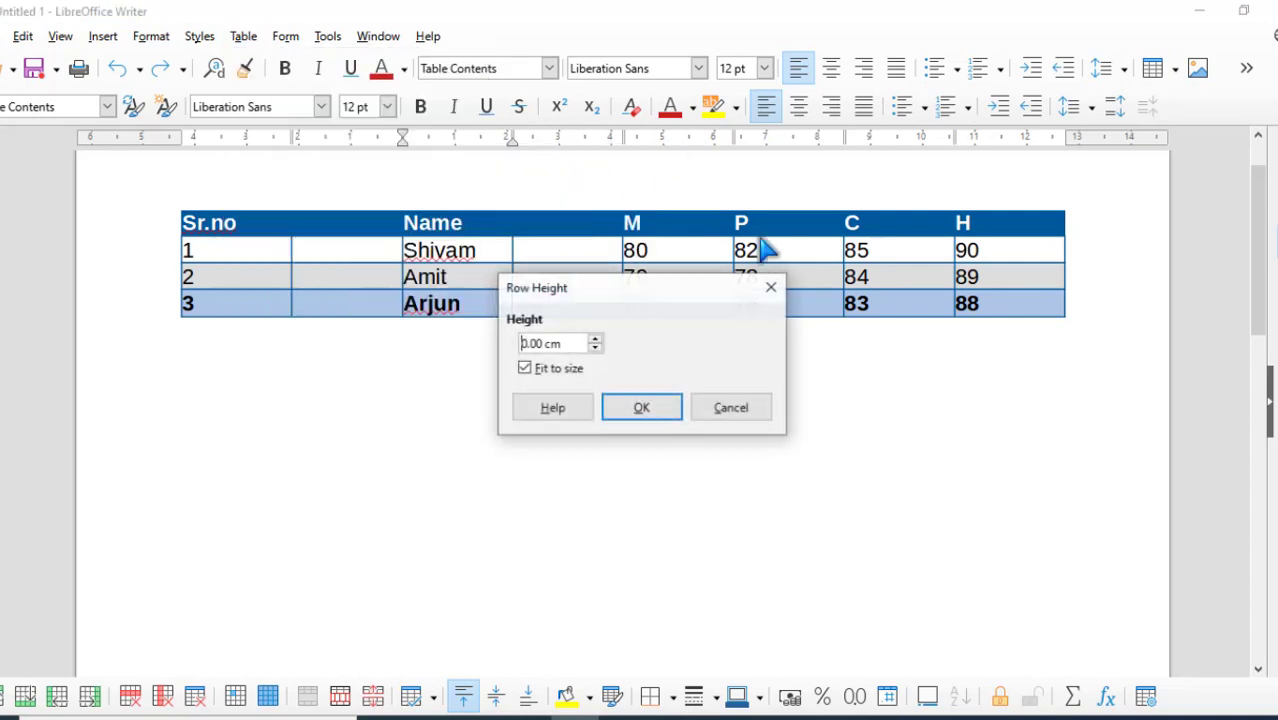
left_click_drag(660, 300, 932, 333)
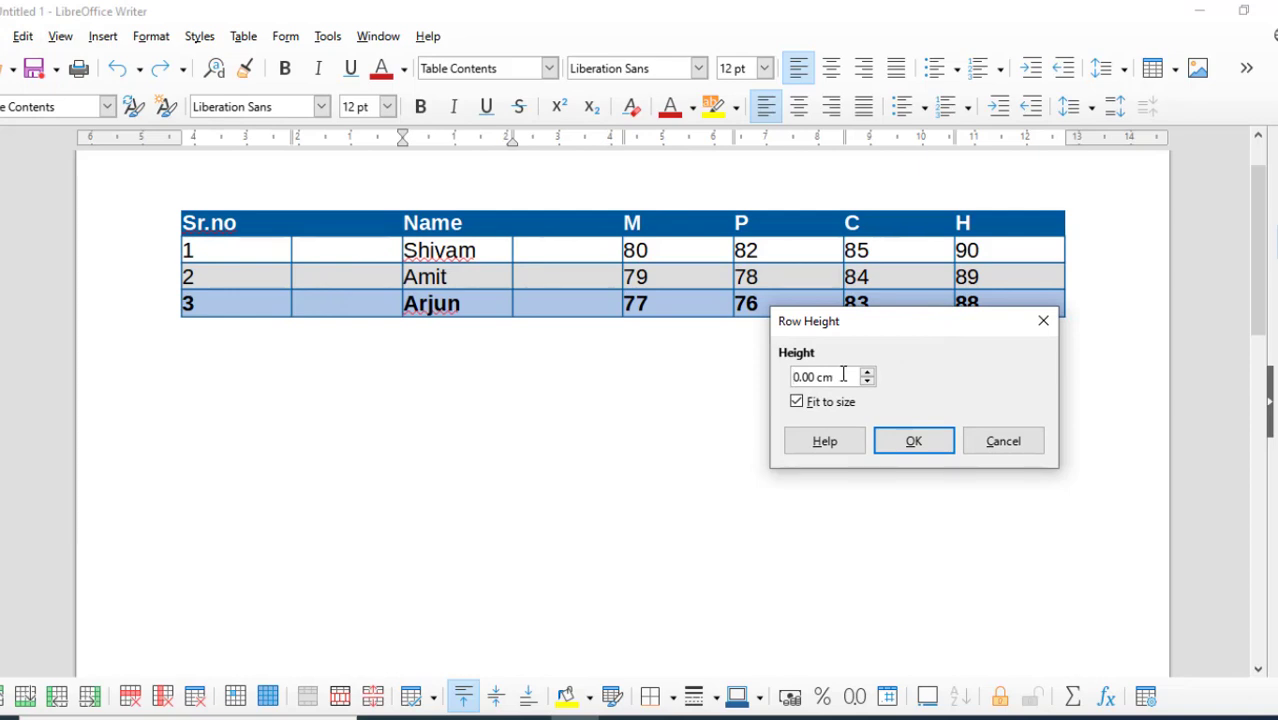
left_click_drag(843, 375, 767, 383)
key("BackSpace")
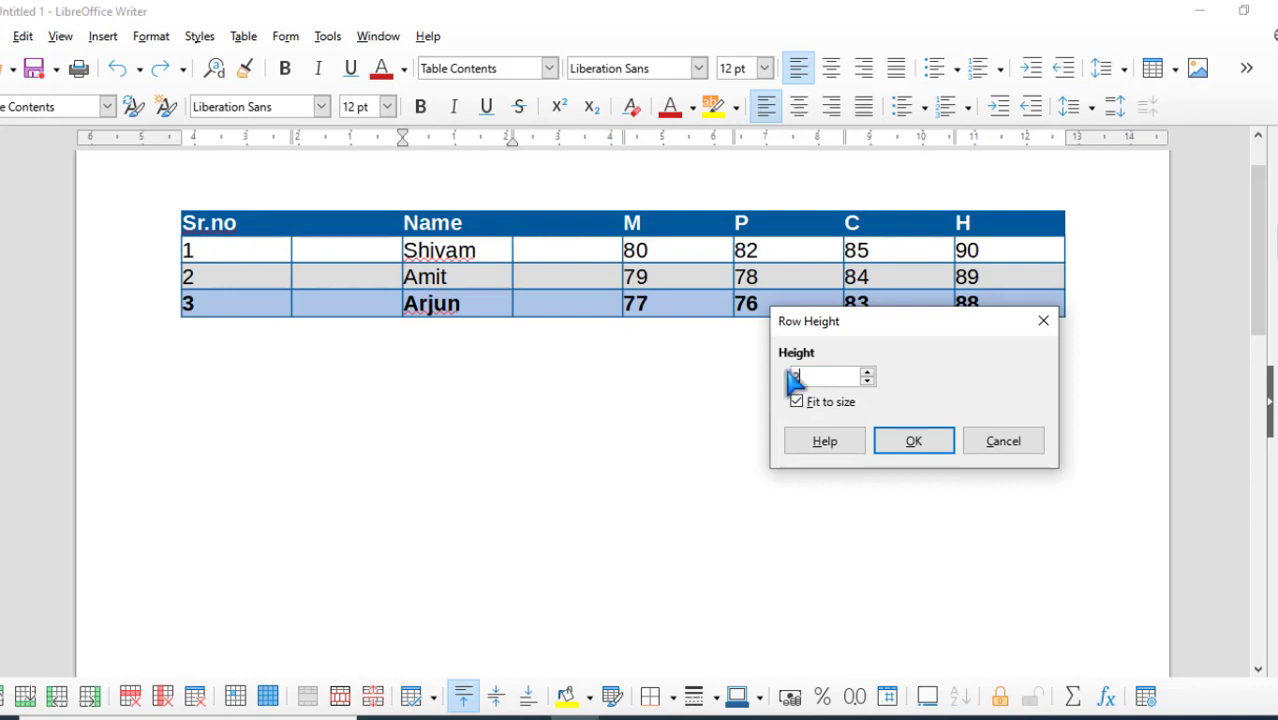
- Enter 2 cm as the new row height and apply it with OK
left_click(866, 373)
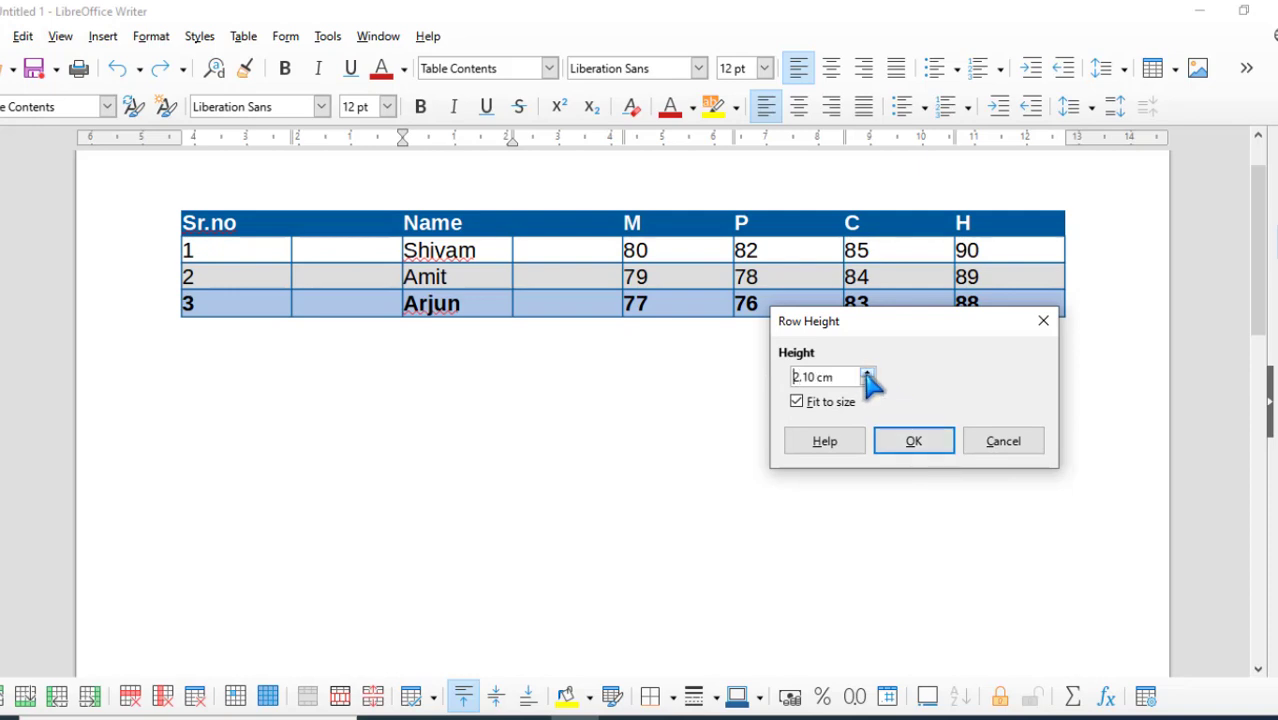
left_click(866, 373)
left_click(867, 381)
left_click_drag(841, 381, 747, 384)
type("2")
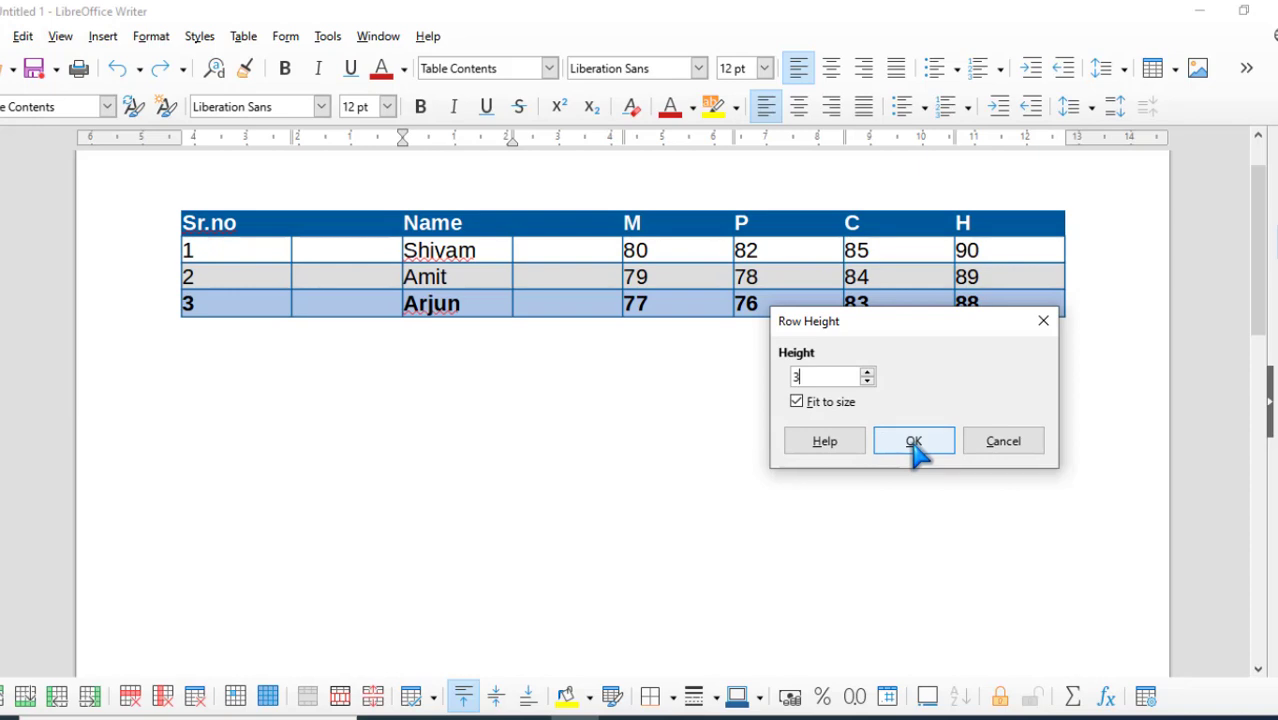
left_click(914, 445)
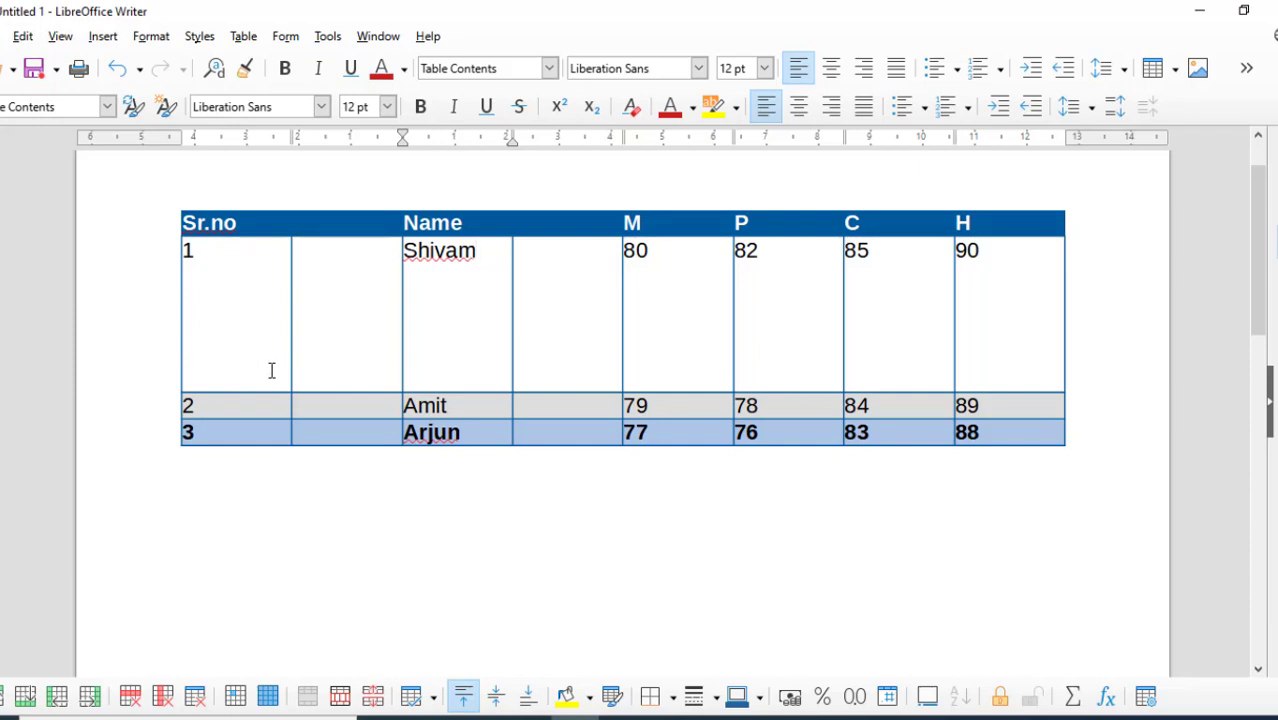
- Shrink the tall Shivam row back to its minimum height with Minimize Row Height
left_click(243, 36)
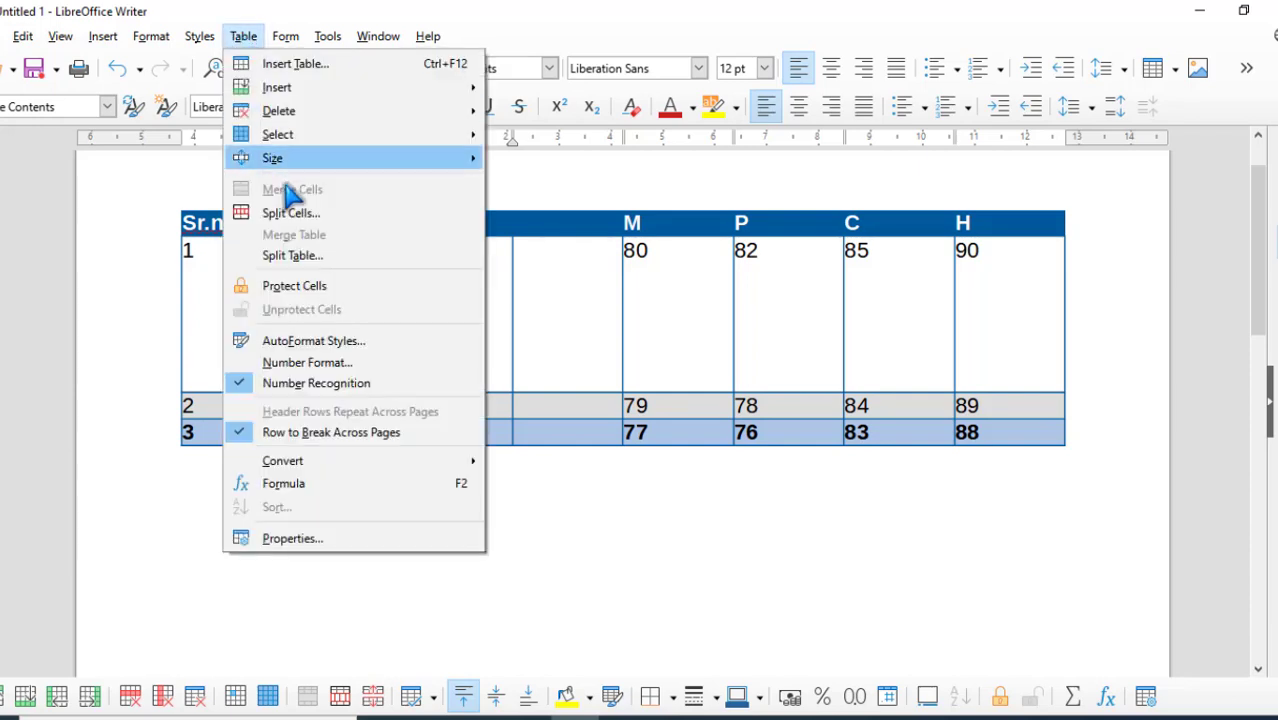
mouse_move(303, 163)
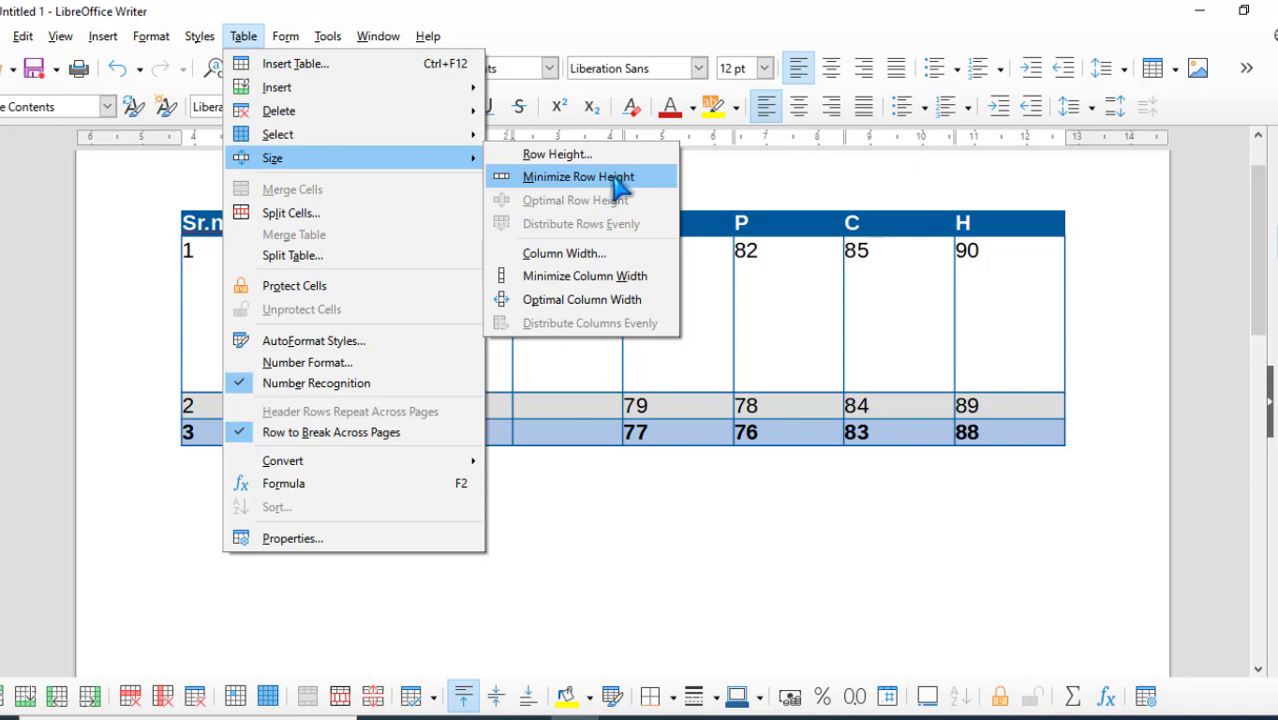
left_click(756, 265)
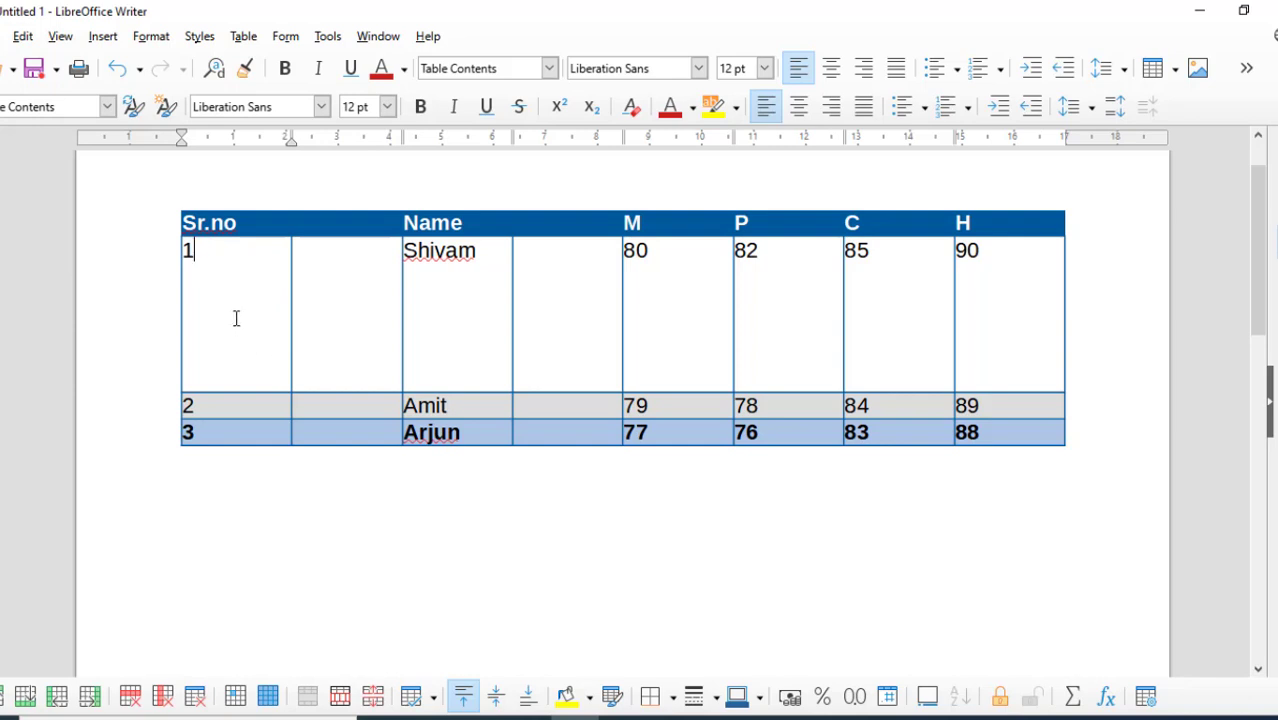
left_click(243, 36)
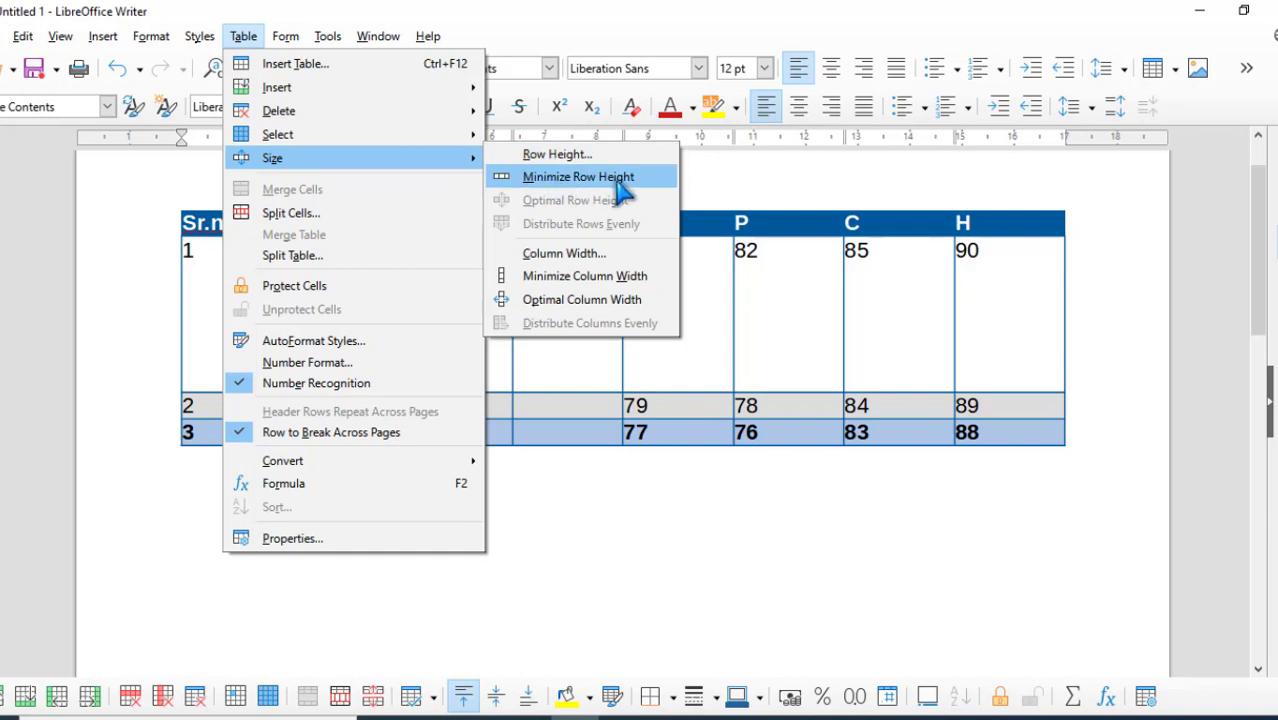
left_click(628, 184)
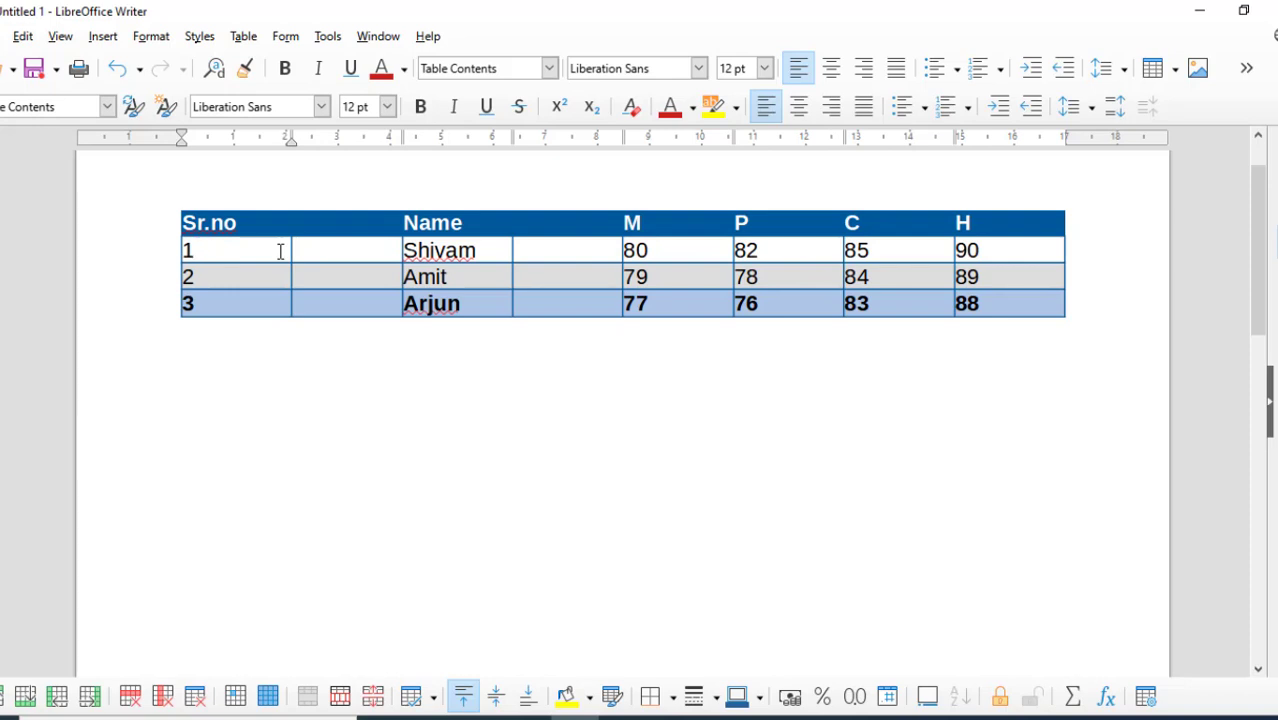
- Undo the row shrink and type filler text into the Shivam row's first two cells
key("ctrl+z")
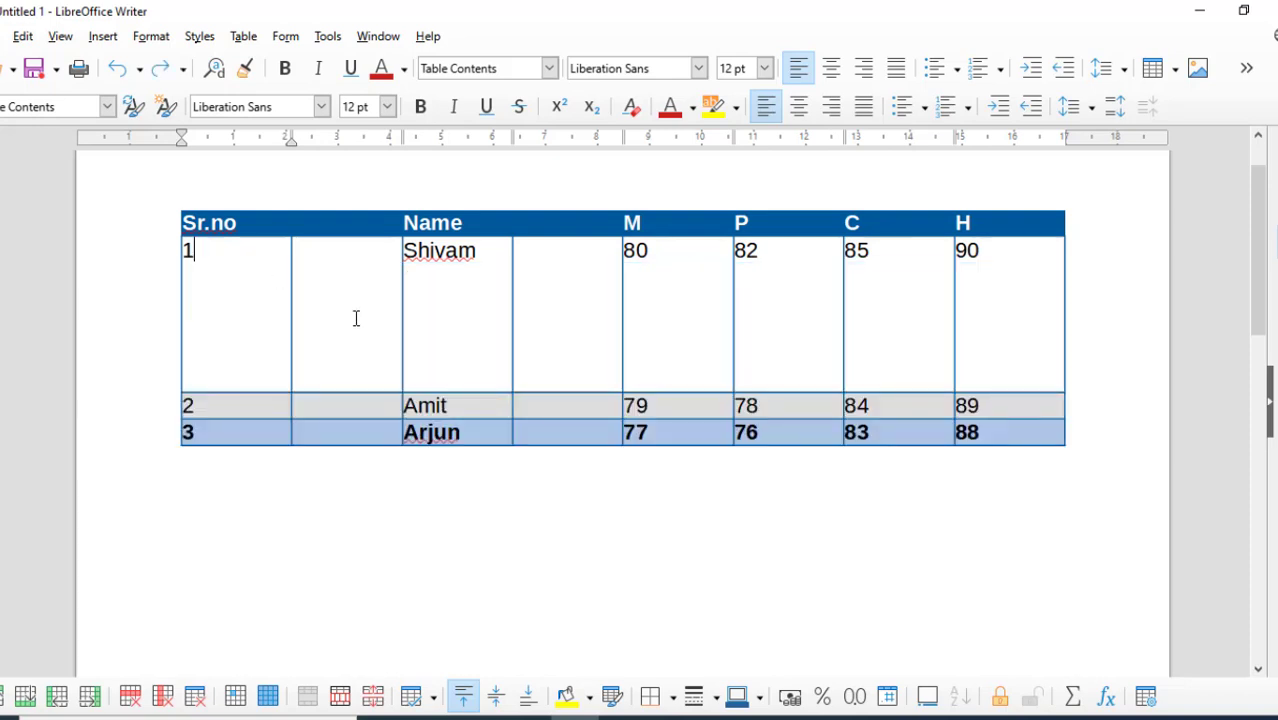
type("cxvxcv")
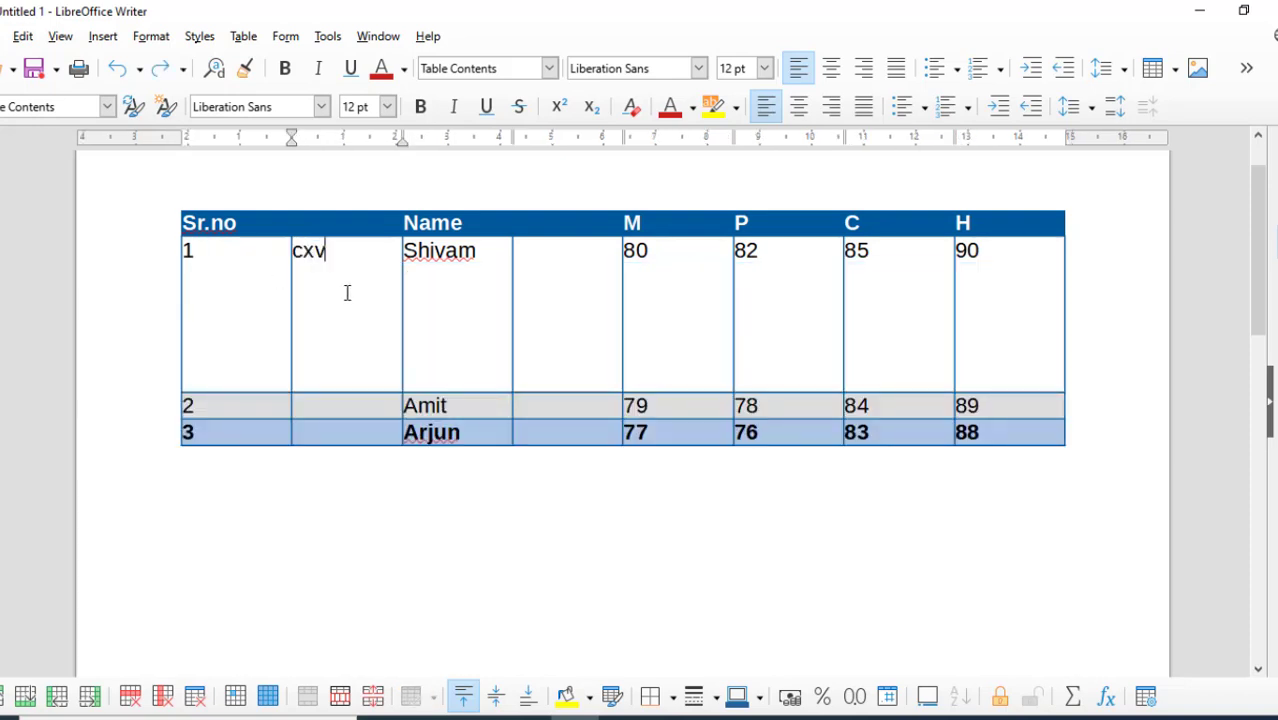
left_click(243, 370)
type("c")
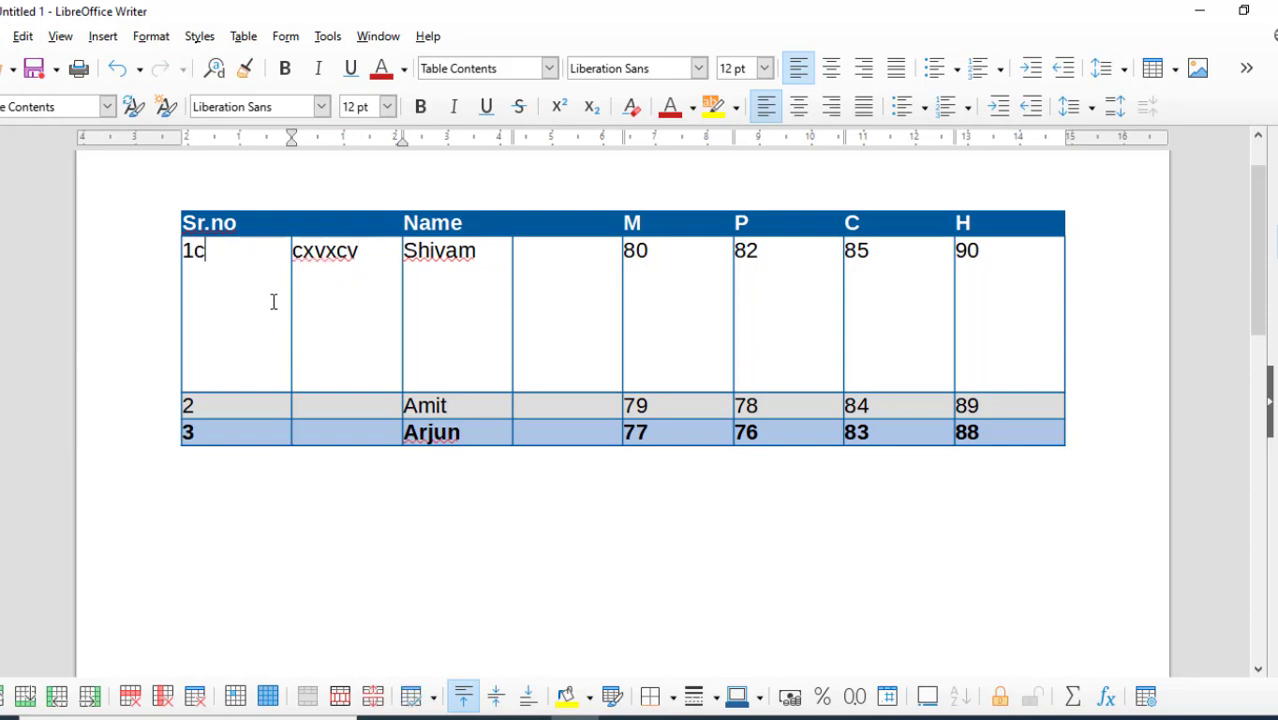
type("xczvxcvcxvcxvcxvcxzv")
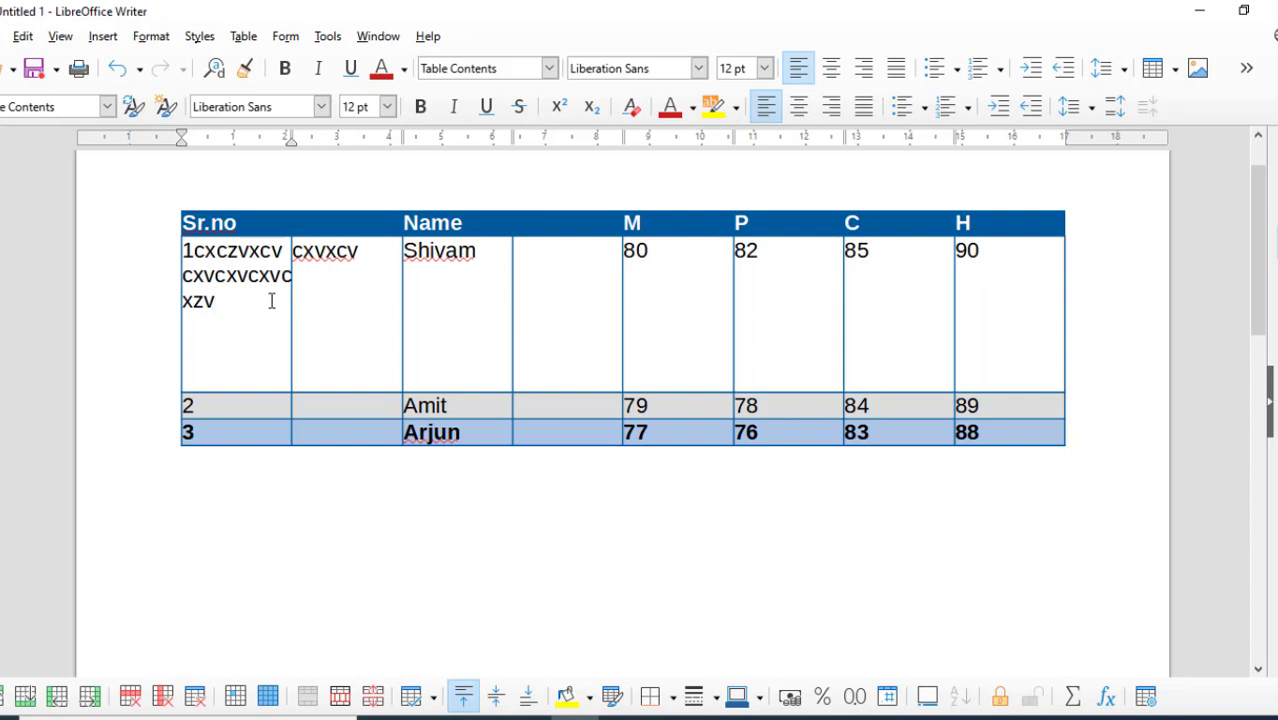
- Minimize the Shivam row's height so it just fits its three wrapped lines
left_click(243, 37)
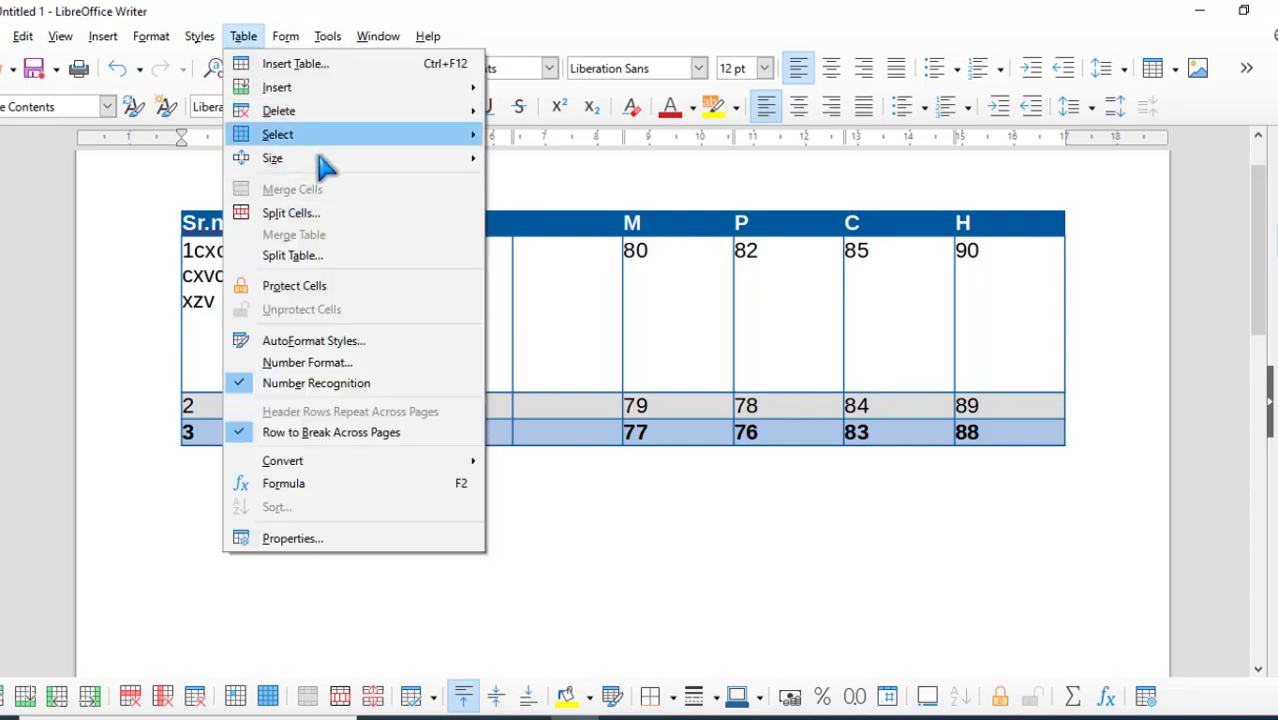
mouse_move(322, 162)
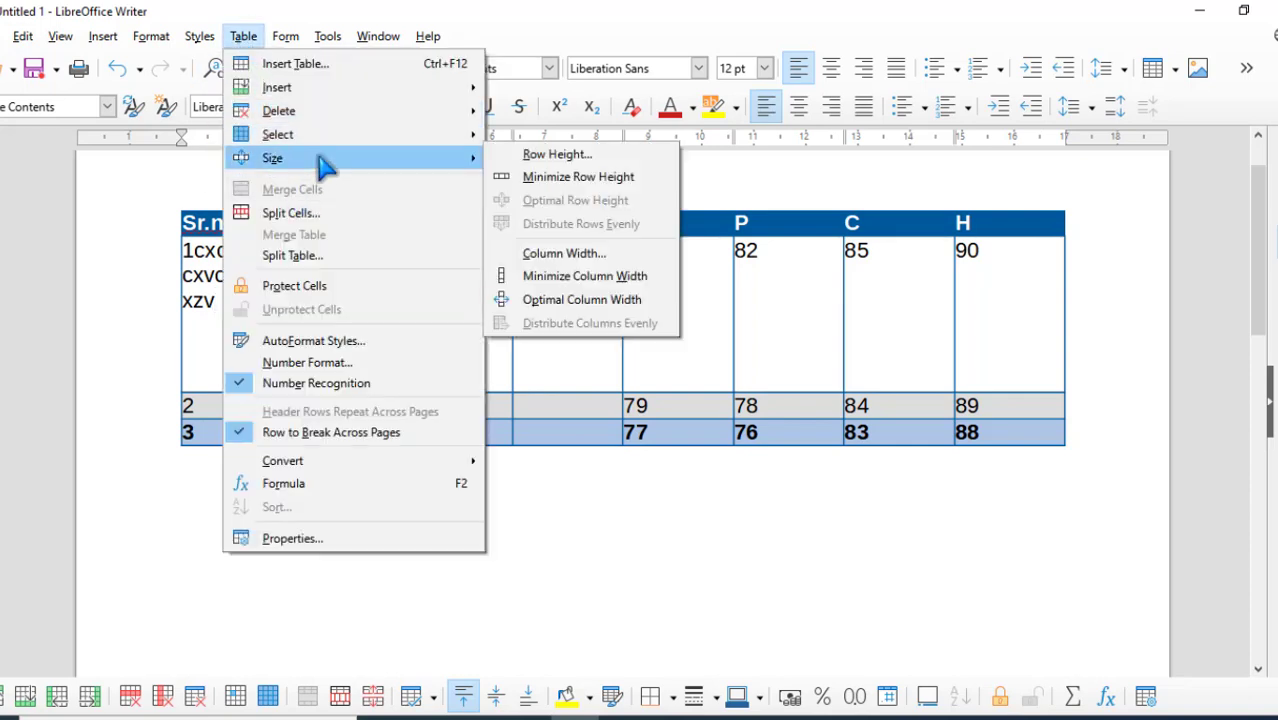
left_click(585, 178)
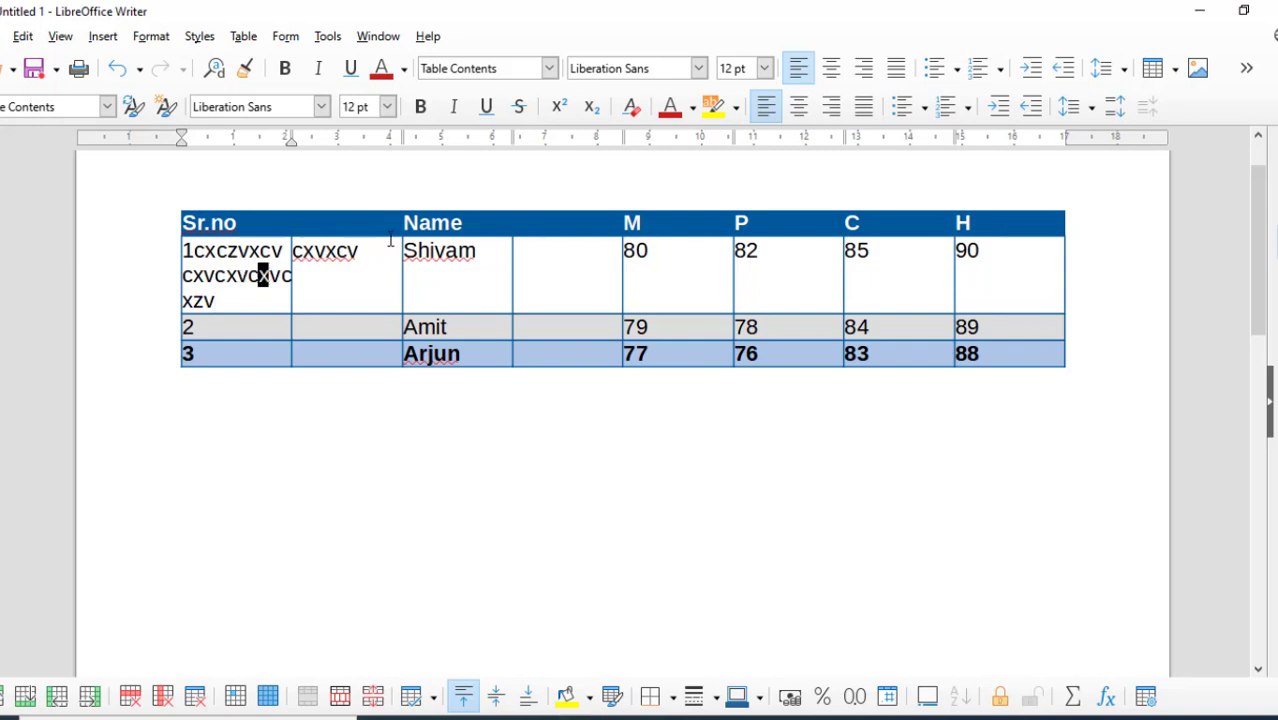
left_click(246, 40)
- Select the table's data rows, then clear the selection without applying a size option
mouse_move(462, 157)
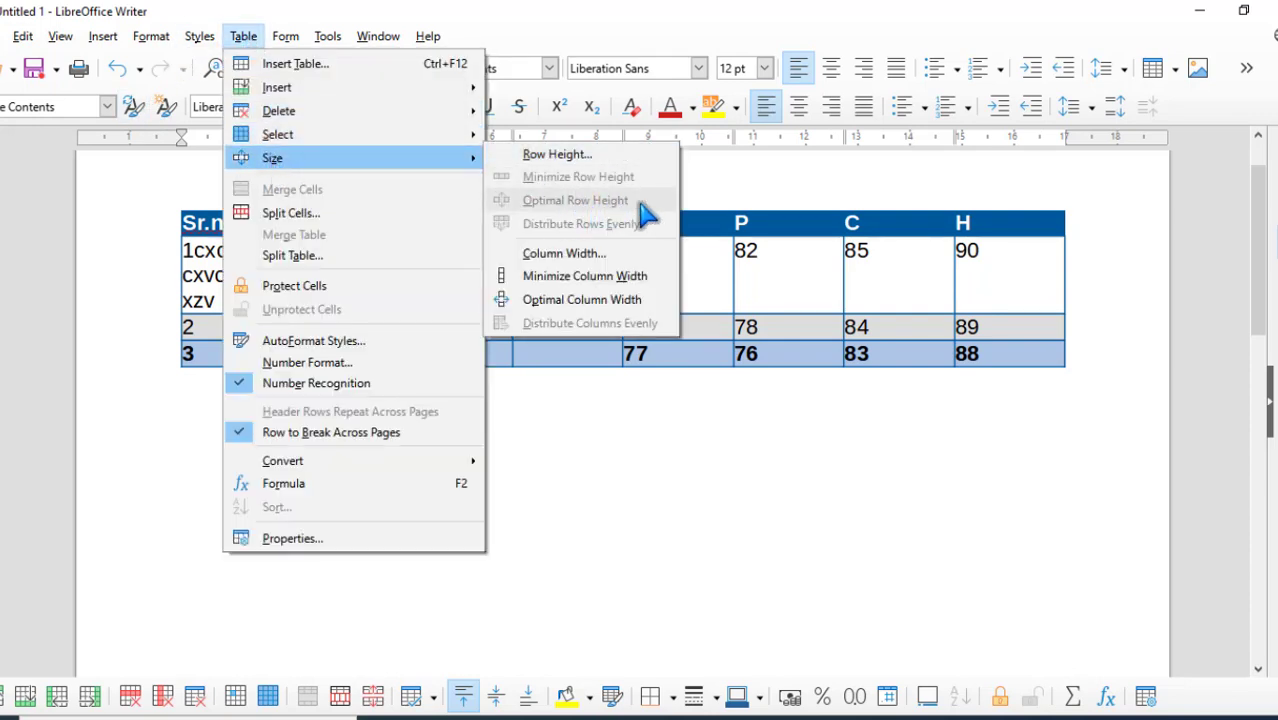
left_click(876, 261)
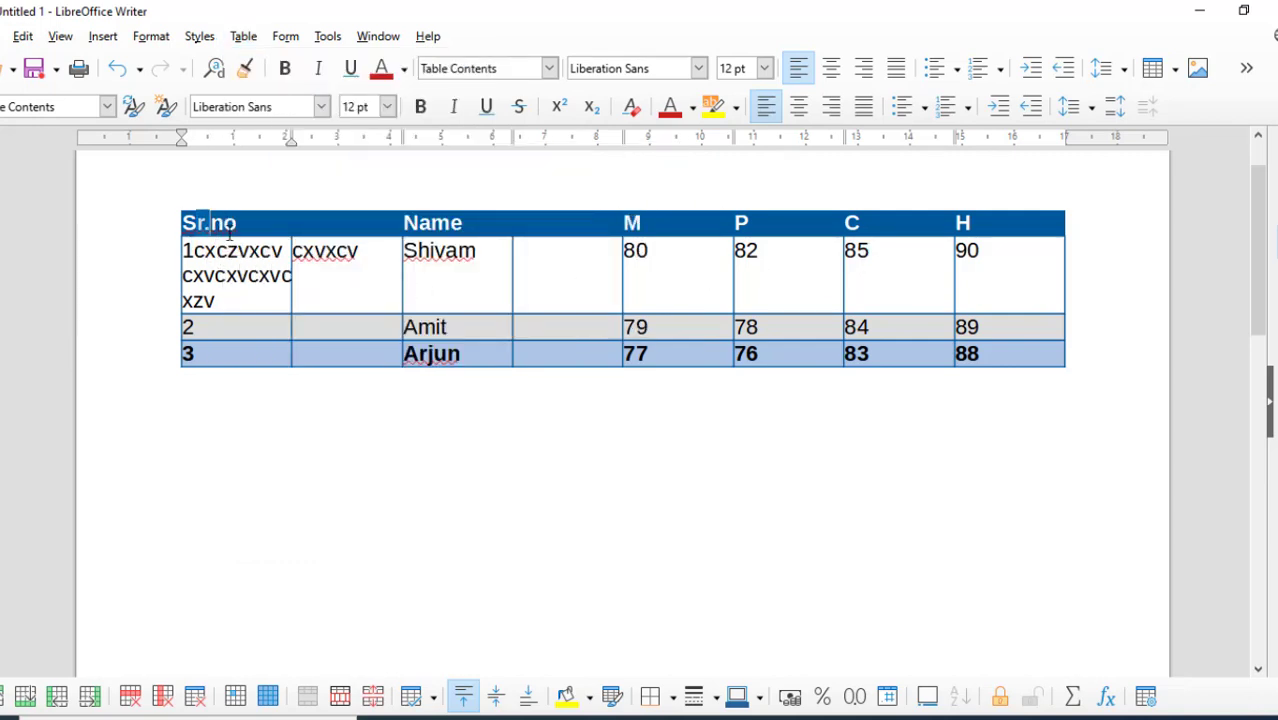
left_click_drag(210, 245, 1025, 362)
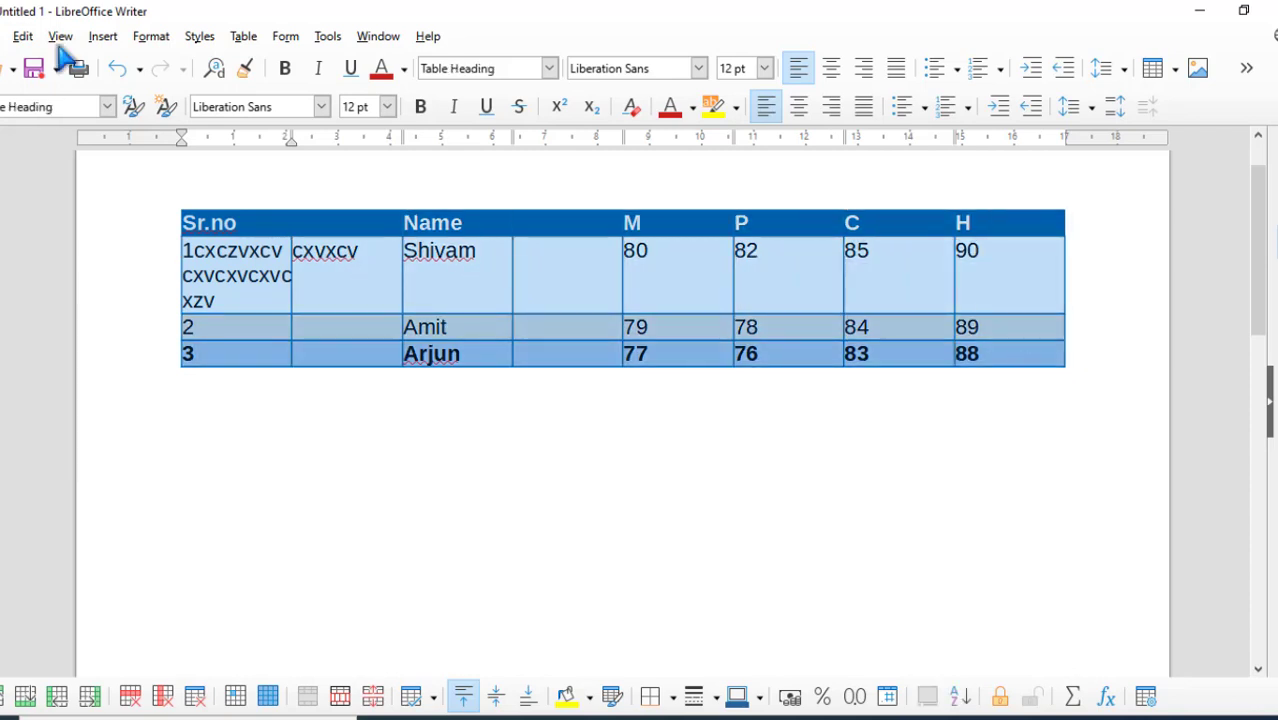
left_click(244, 38)
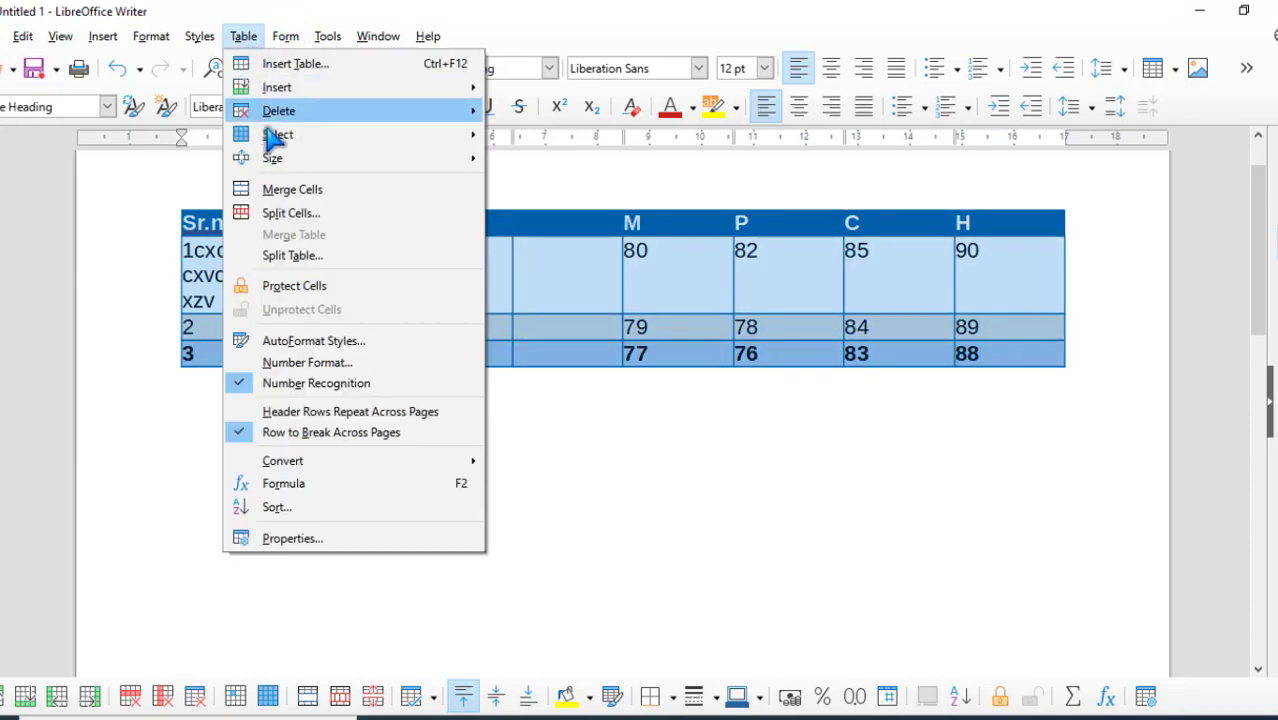
mouse_move(295, 160)
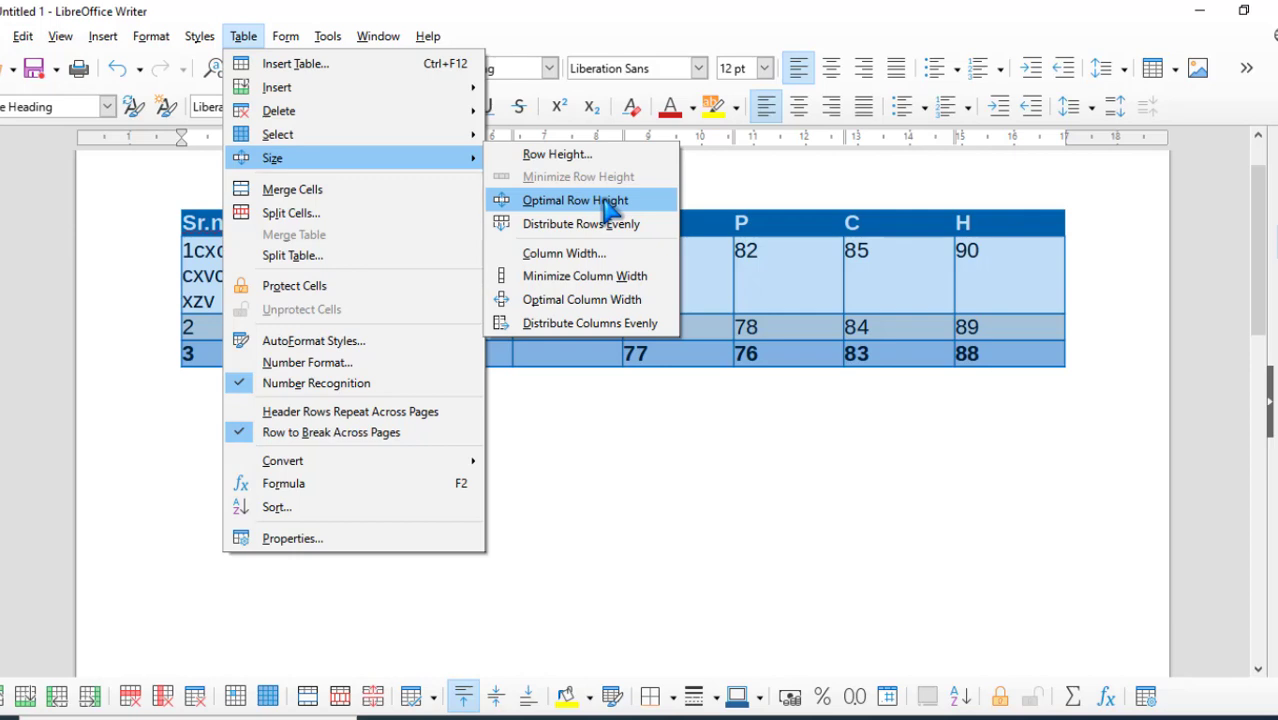
left_click(706, 405)
left_click(239, 273)
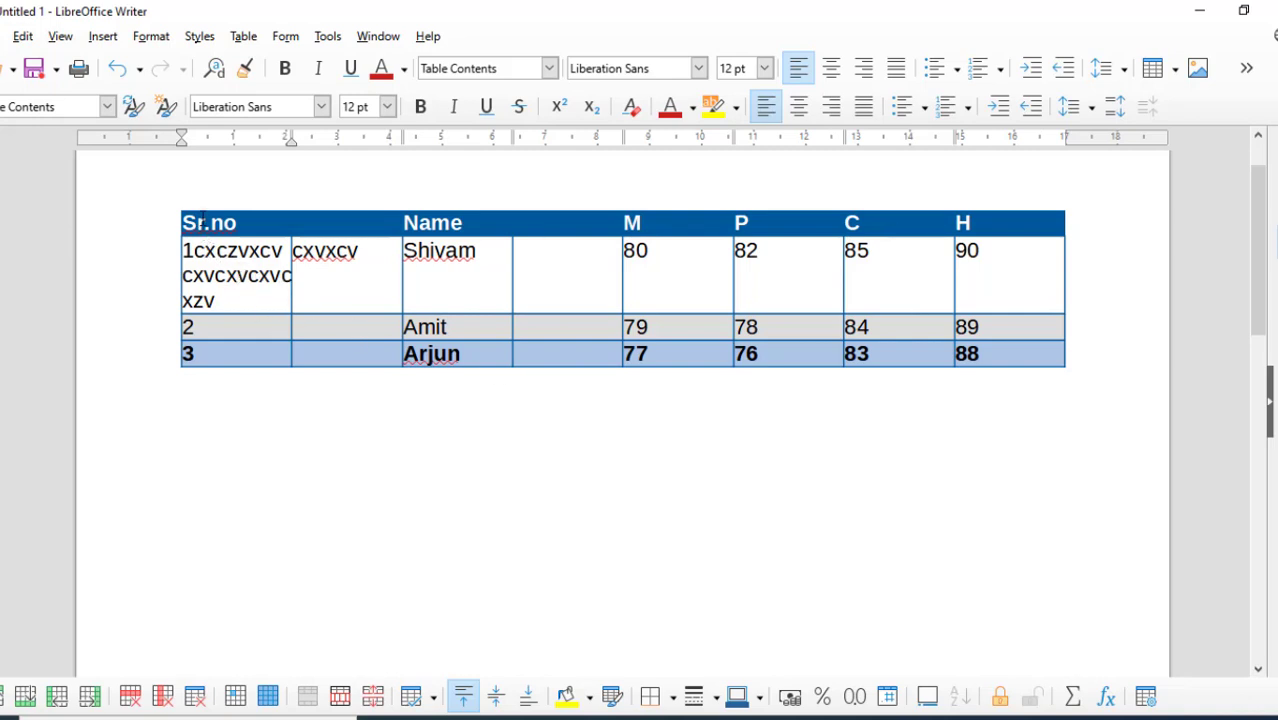
- Apply Optimal Row Height to the header, Shivam and Amit rows
left_click_drag(203, 222, 1044, 337)
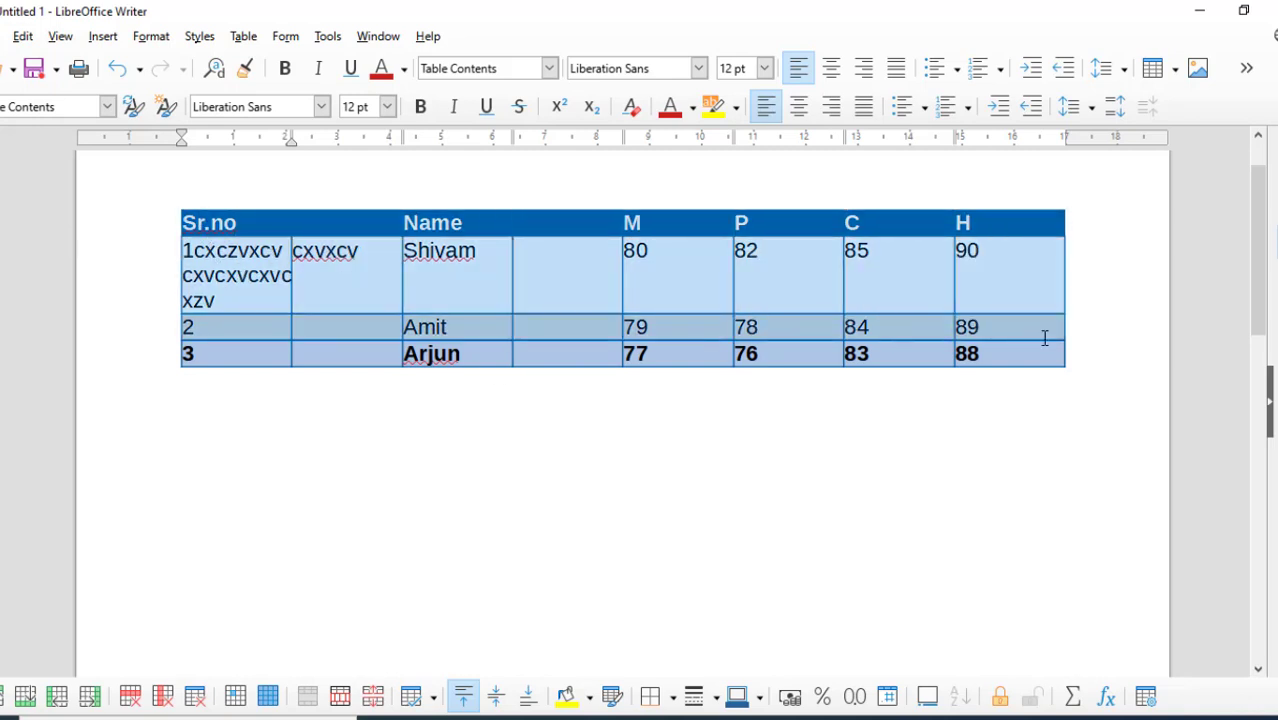
left_click(243, 36)
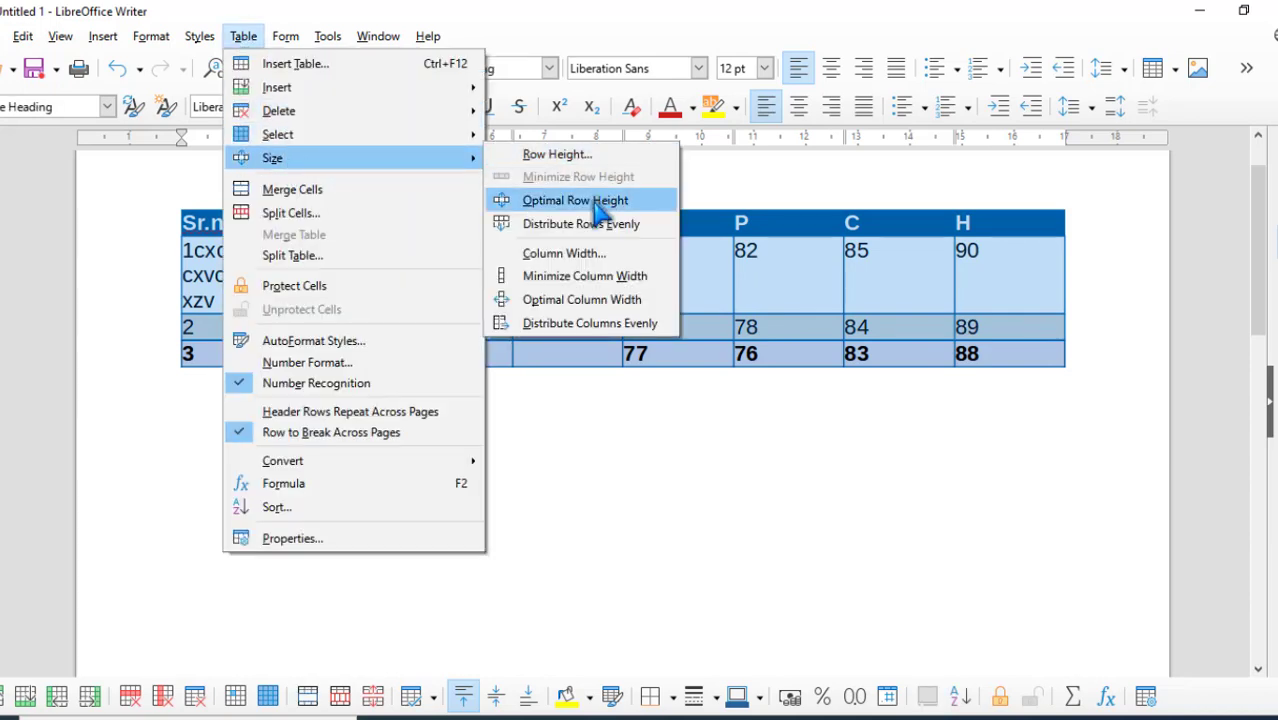
left_click(597, 200)
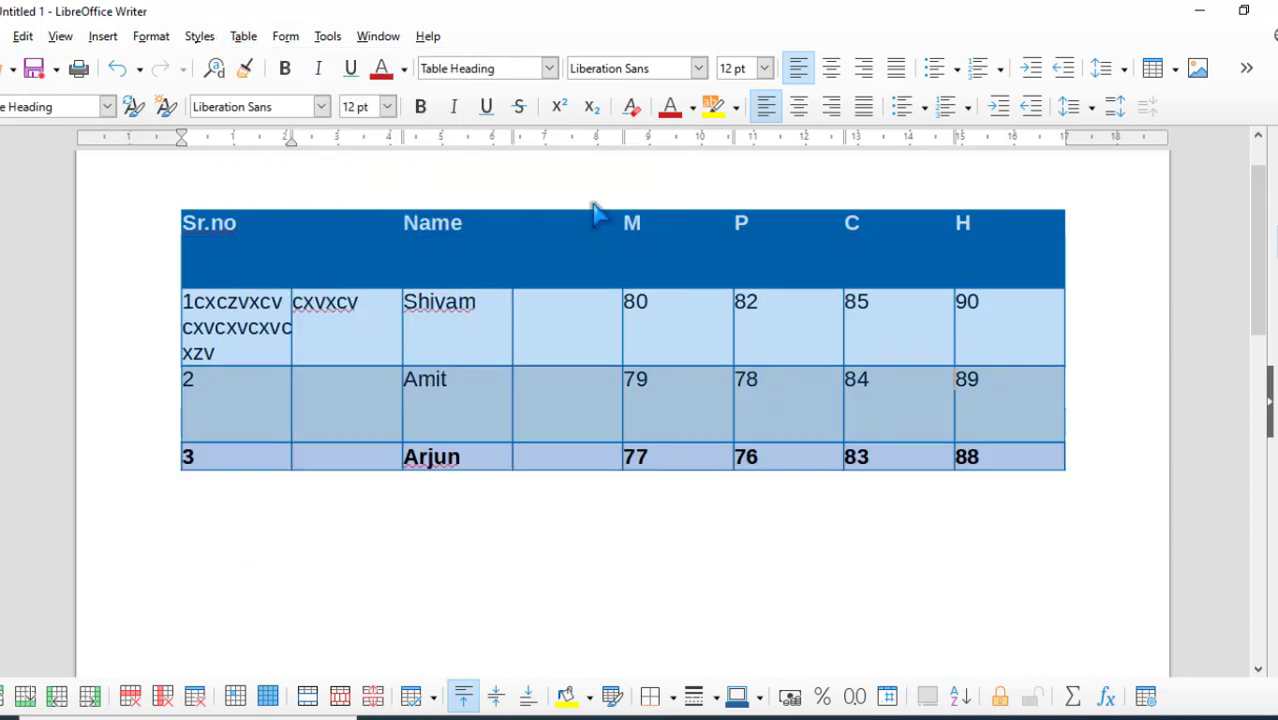
left_click(313, 322)
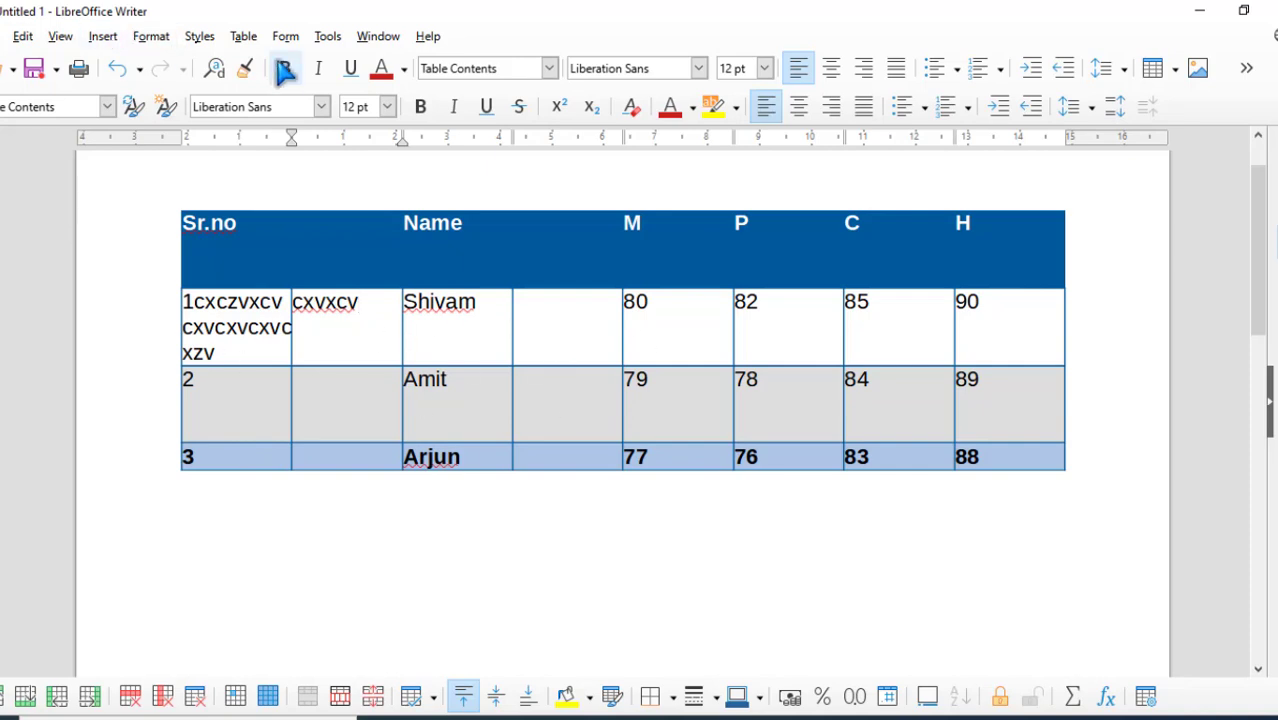
left_click(243, 36)
- Select the cells from the Sr.no header cell down to the Amit row's C cell
mouse_move(251, 157)
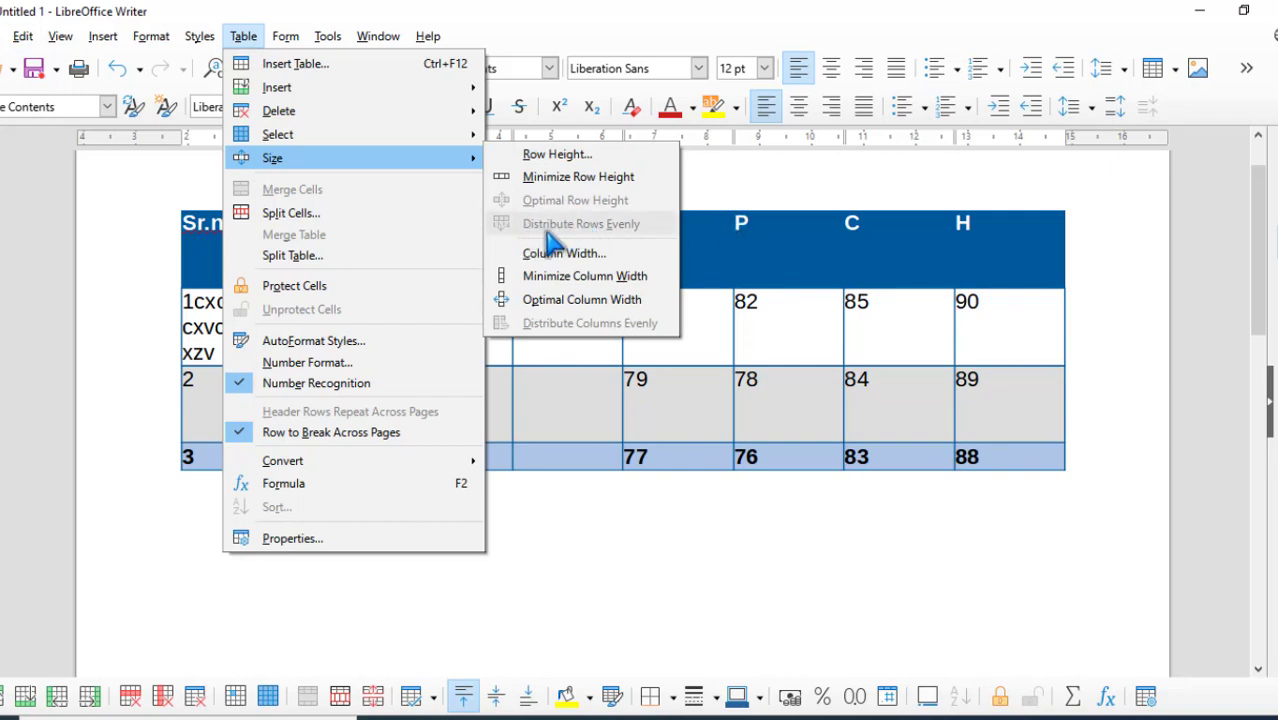
left_click(713, 275)
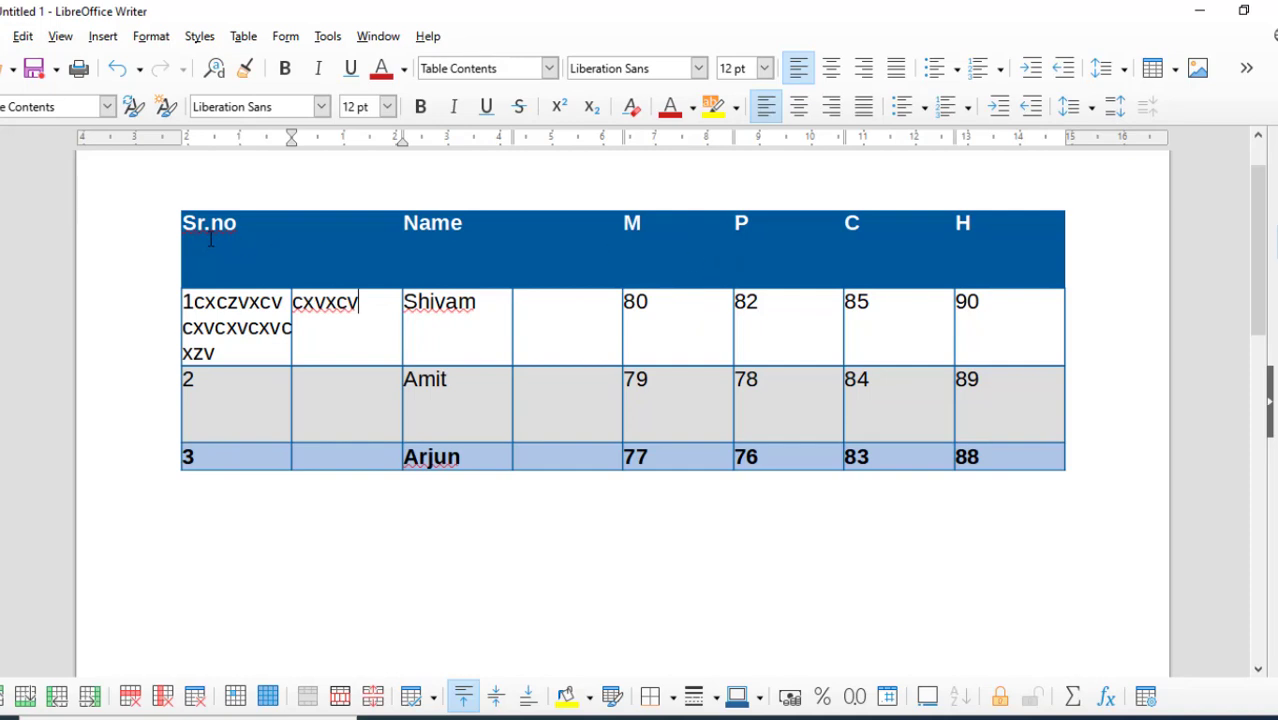
left_click_drag(318, 334, 281, 328)
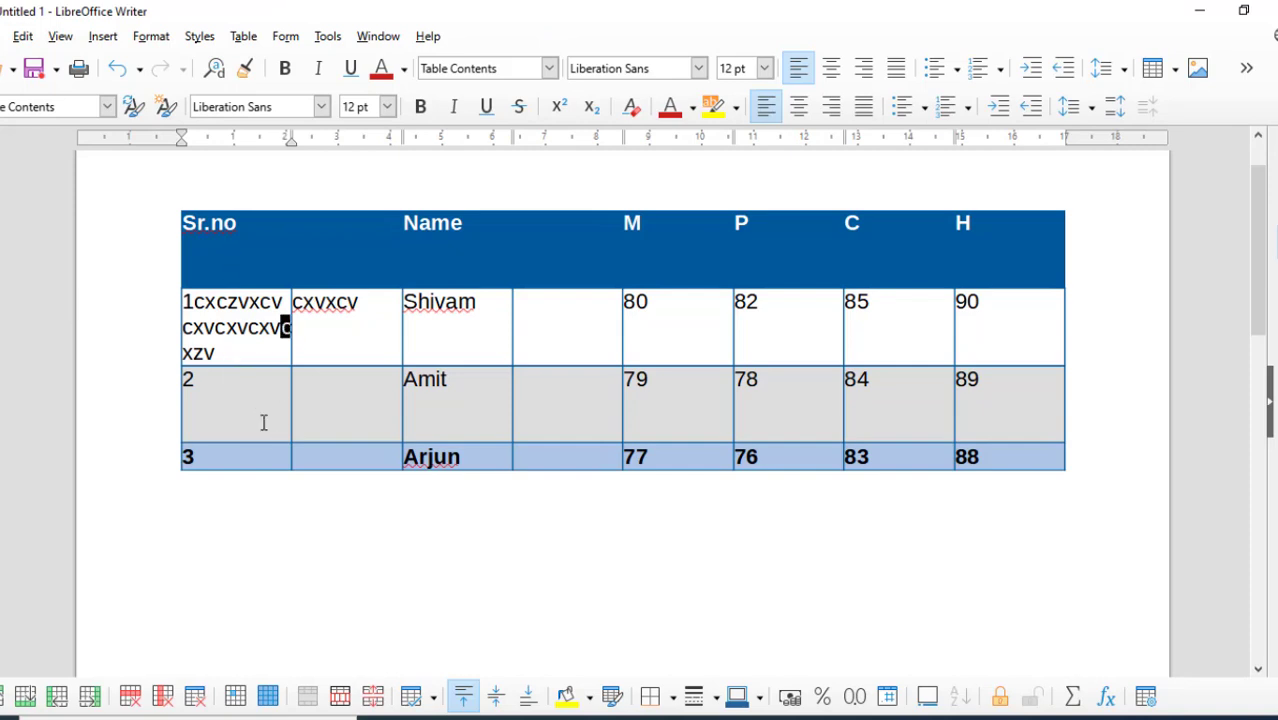
left_click_drag(231, 246, 1032, 436)
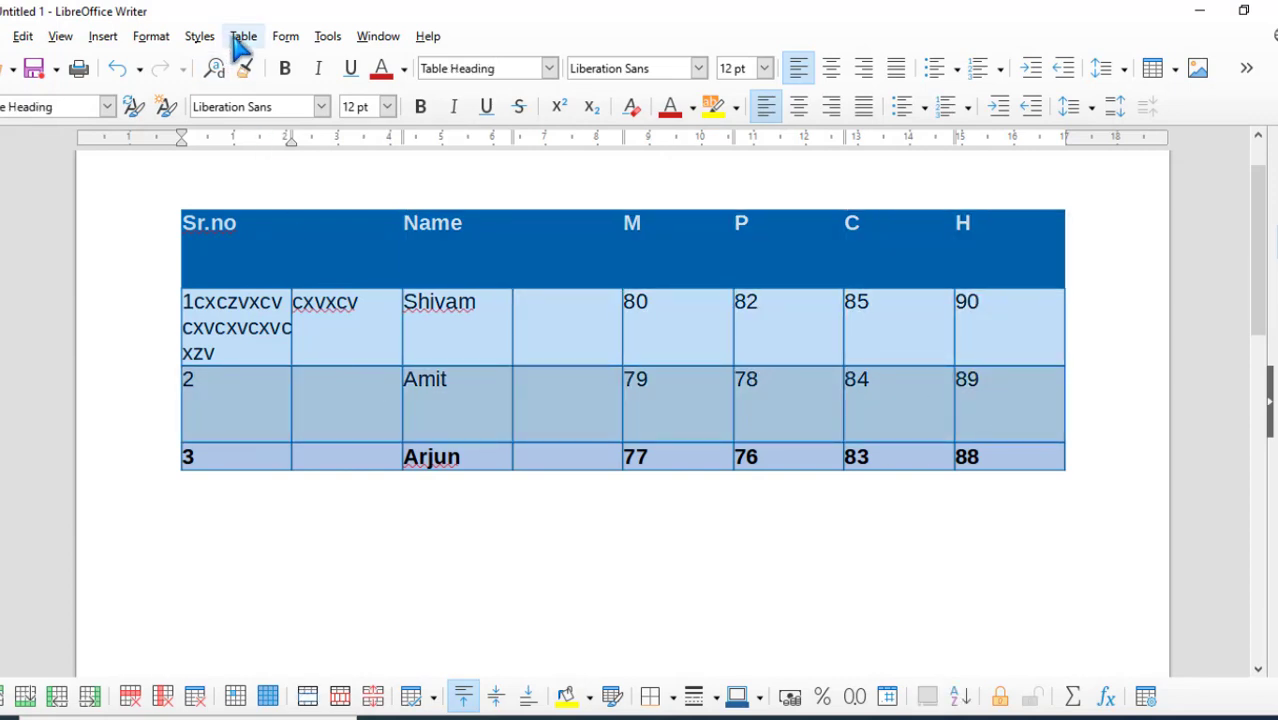
- Distribute the selected header, Shivam and Amit rows evenly
left_click(243, 36)
mouse_move(381, 176)
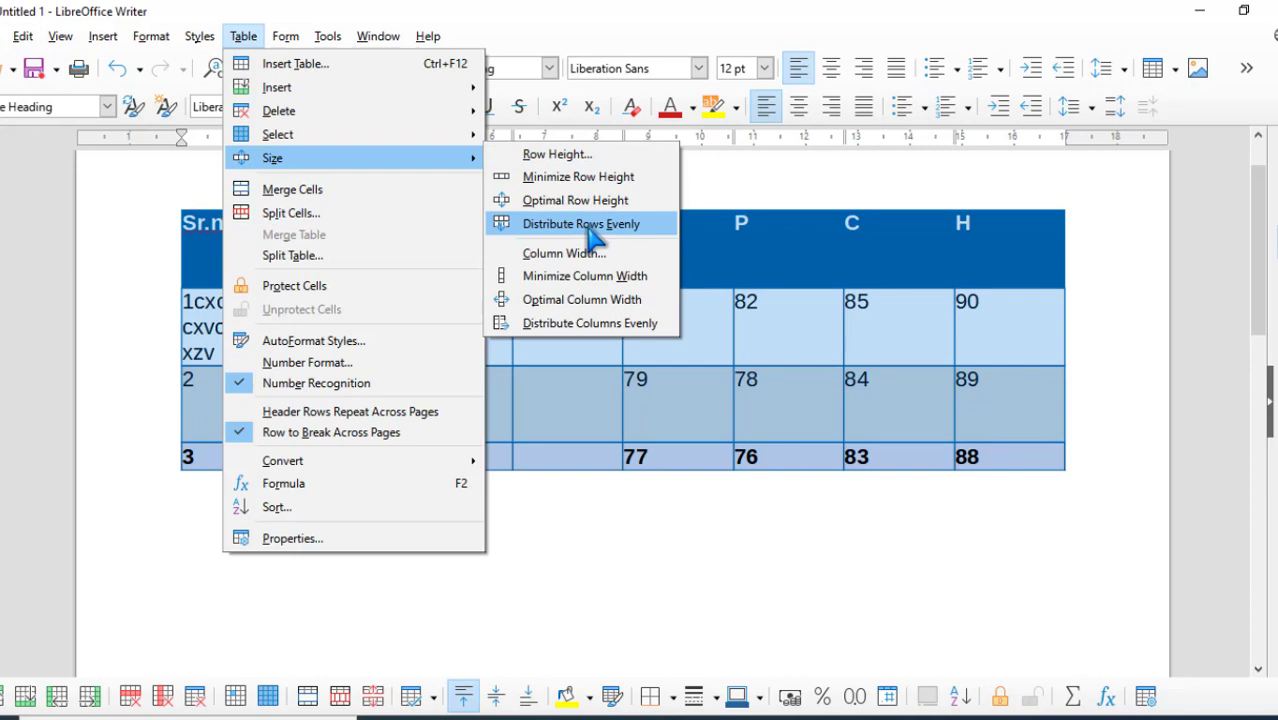
left_click(589, 222)
left_click(367, 425)
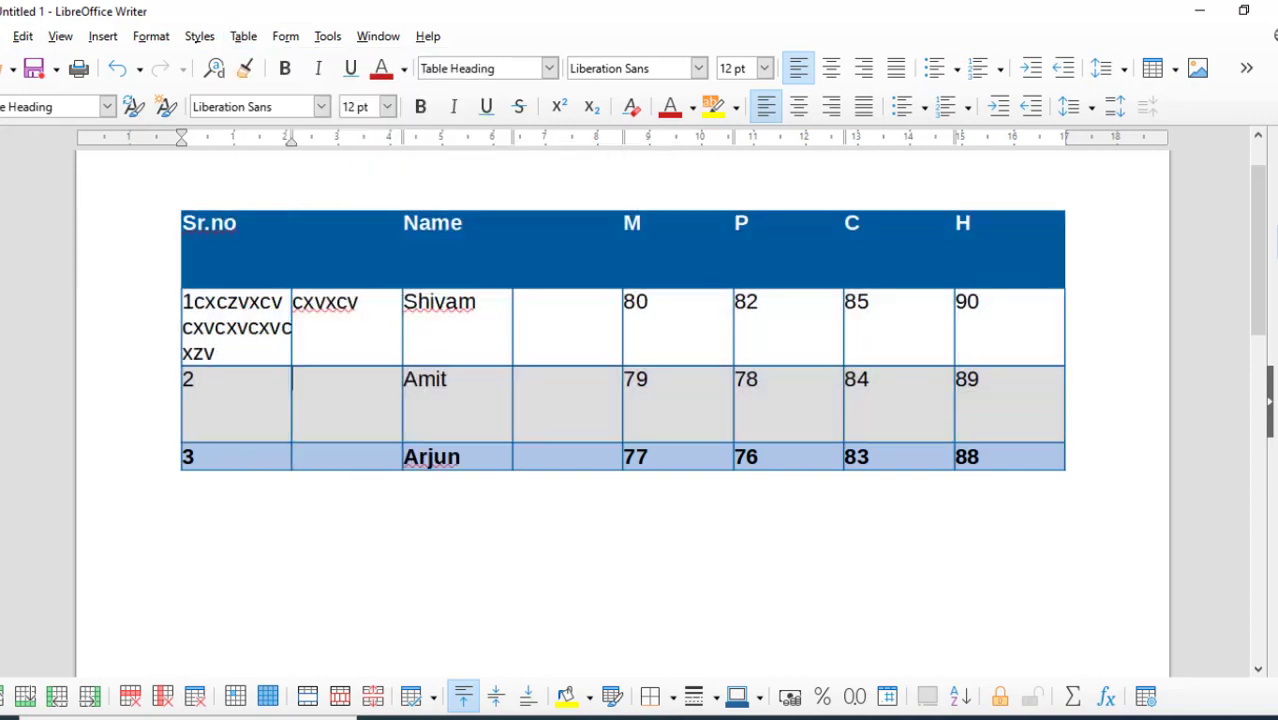
- Add filler text to the Arjun row's first cell, then distribute all table rows evenly
left_click(258, 332)
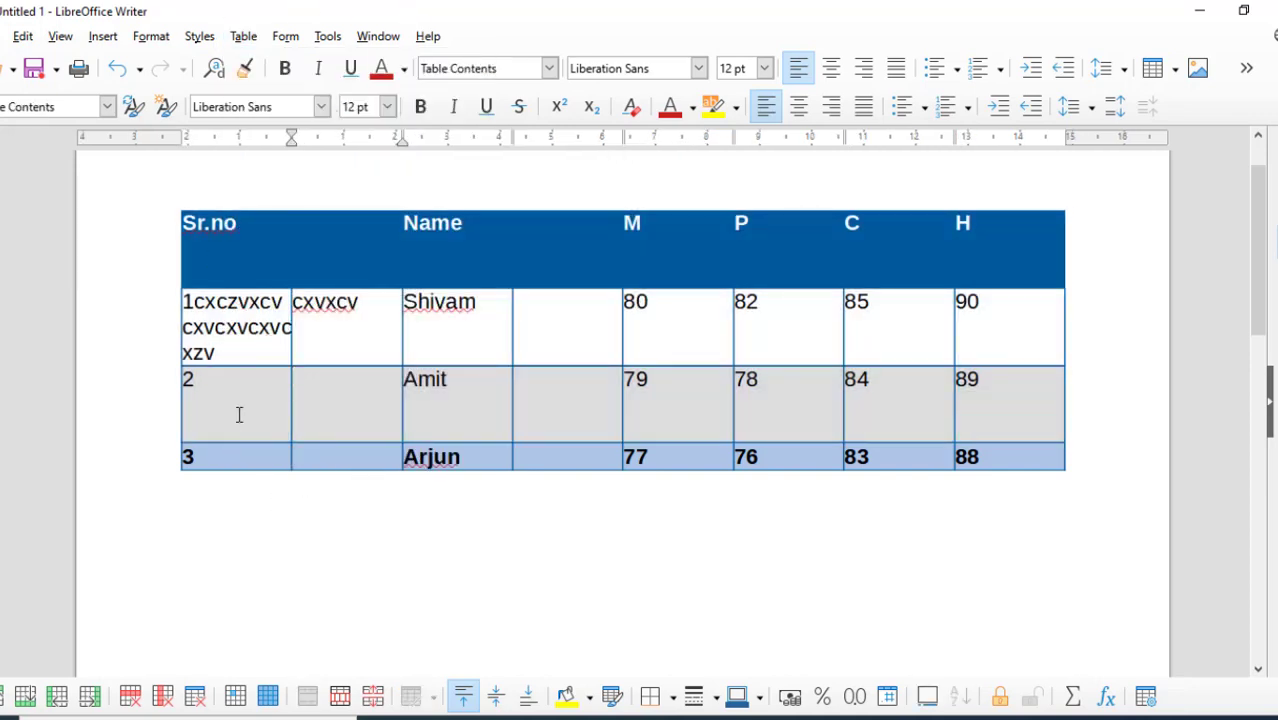
type("fgsfdgsfgfdsg")
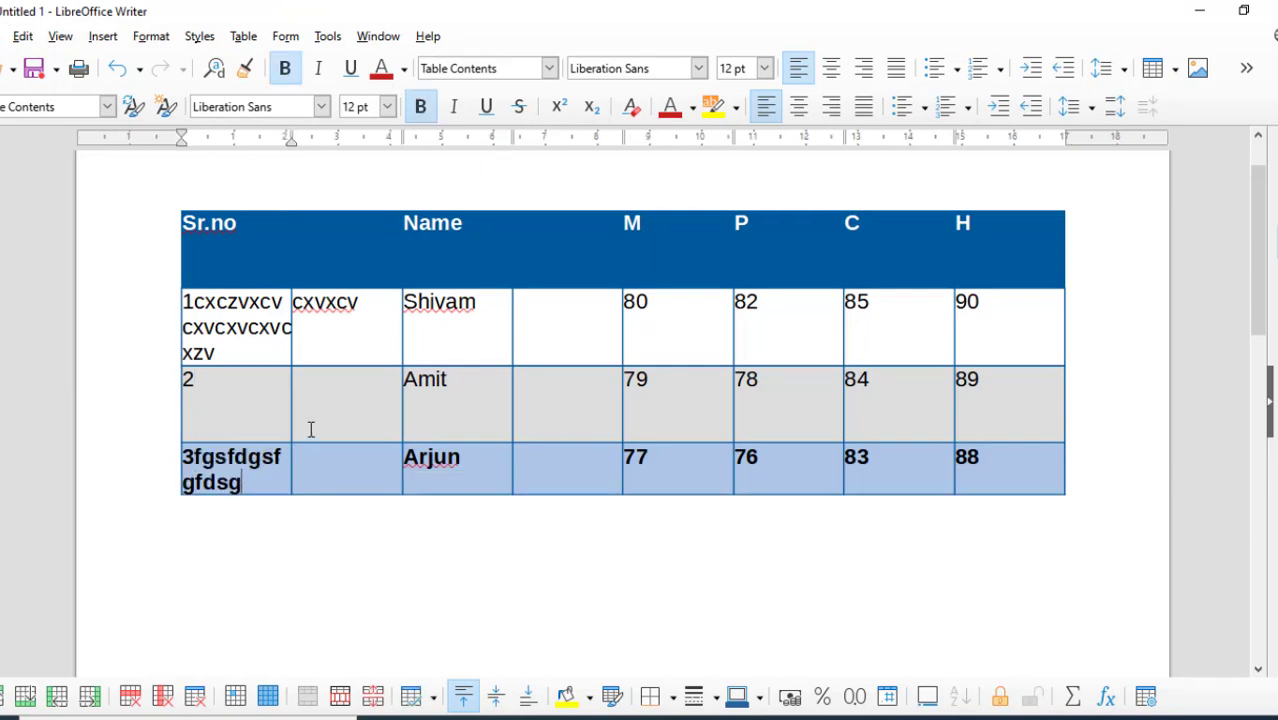
type("gggggggggggggggggggggggggggggg")
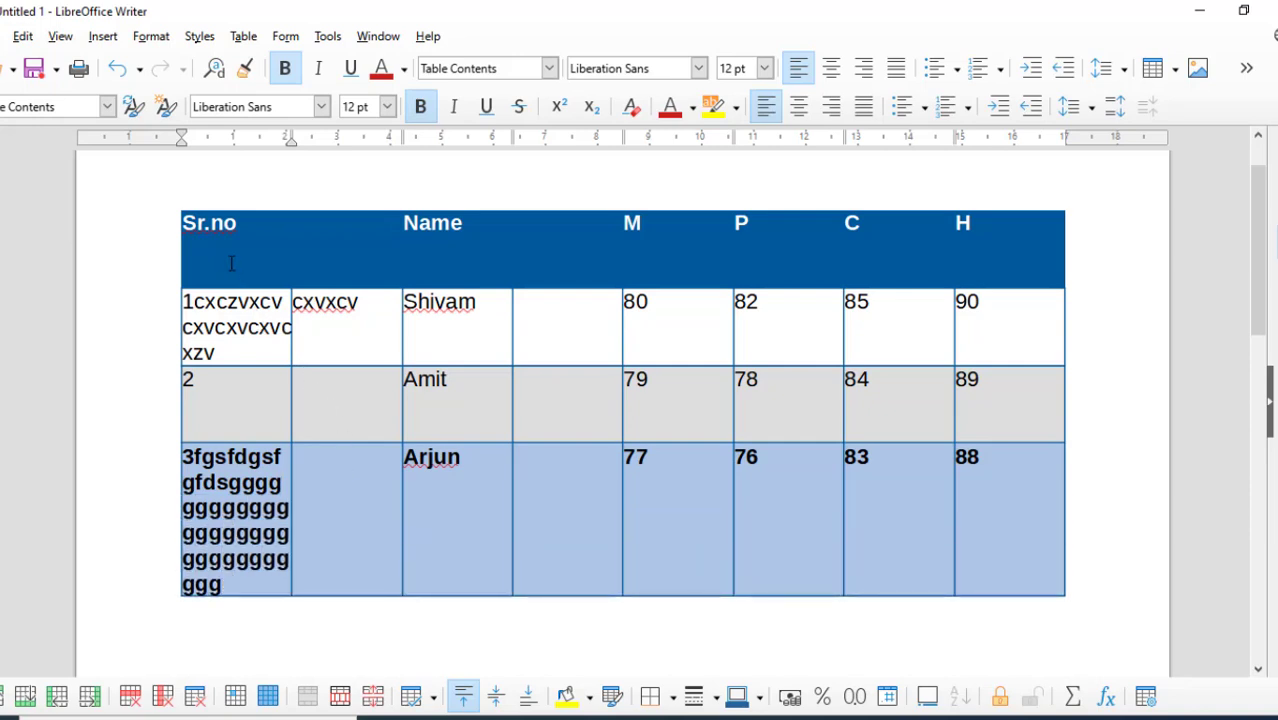
left_click_drag(231, 263, 1123, 552)
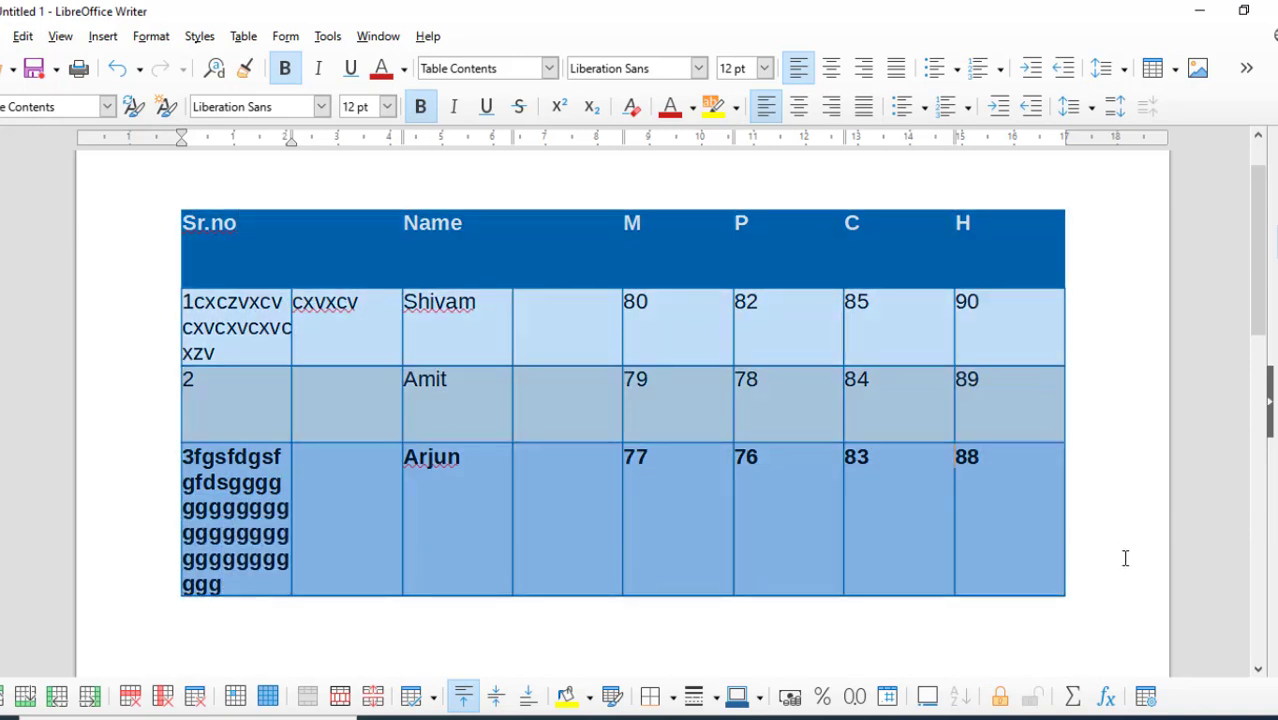
left_click(243, 36)
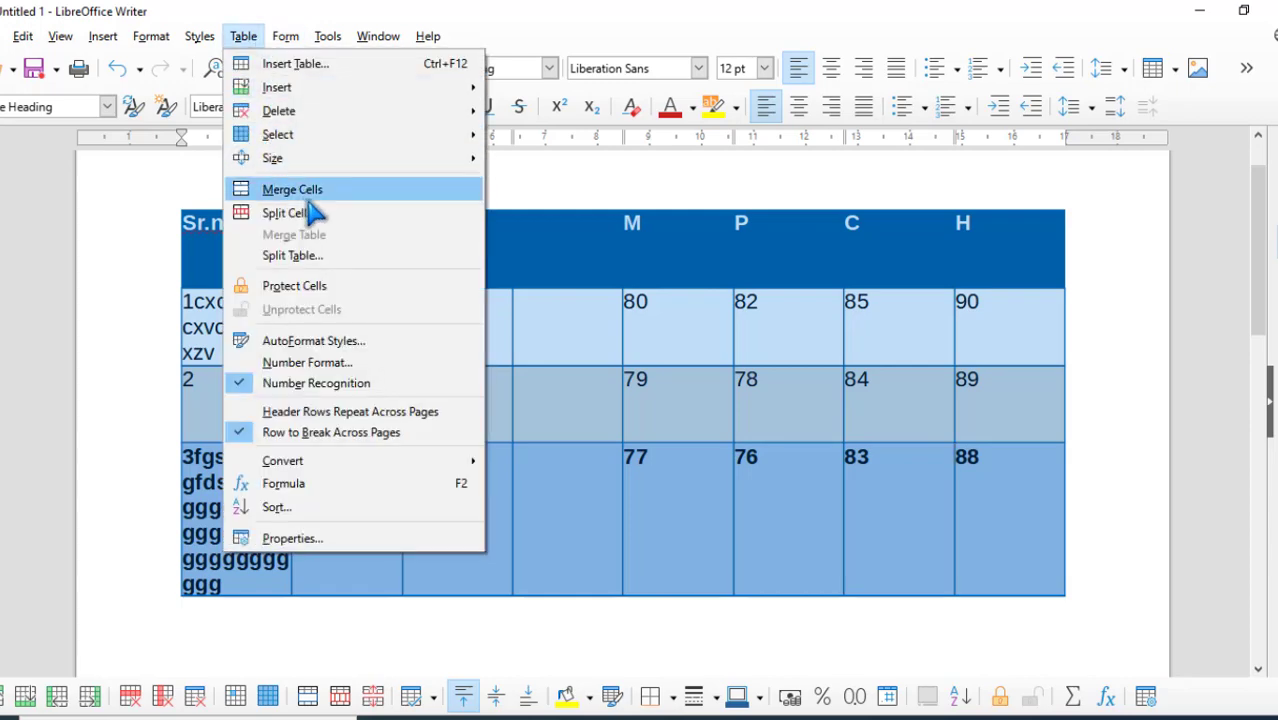
mouse_move(340, 160)
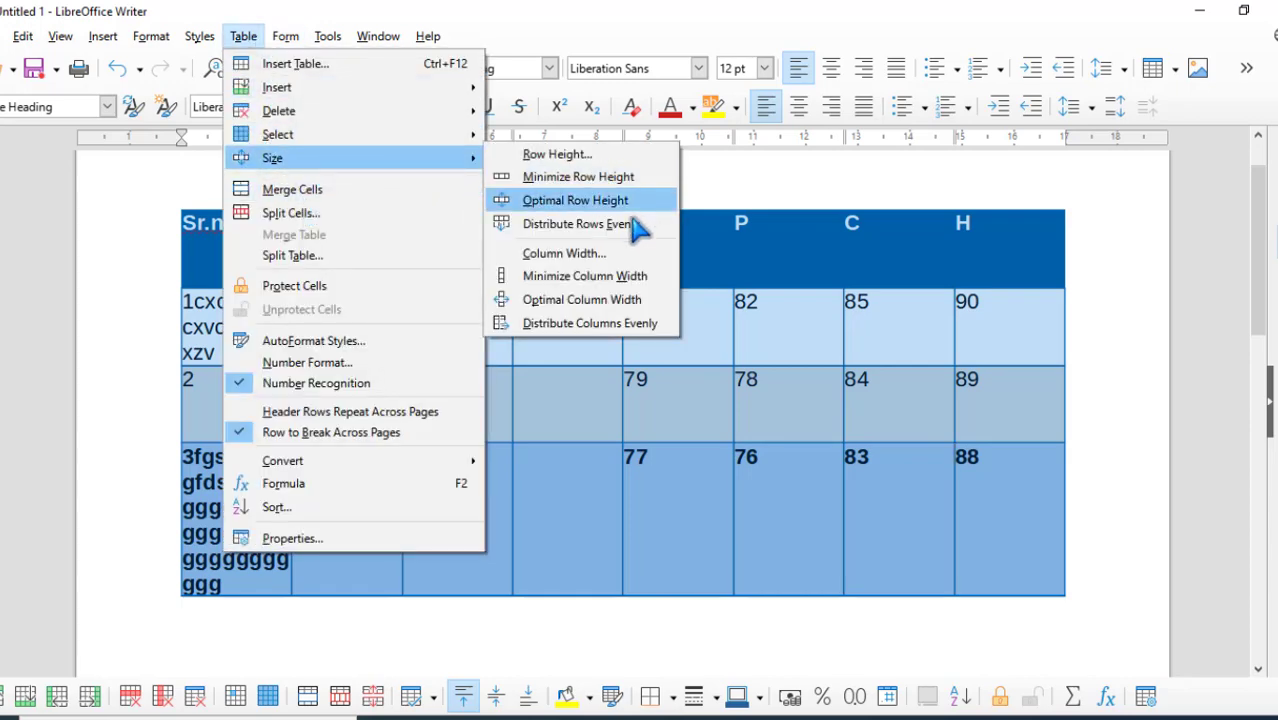
left_click(632, 225)
- Undo the filler text and row-height changes with repeated Ctrl+Z
scroll(510, 361, "up", 4)
scroll(476, 371, "down", 3)
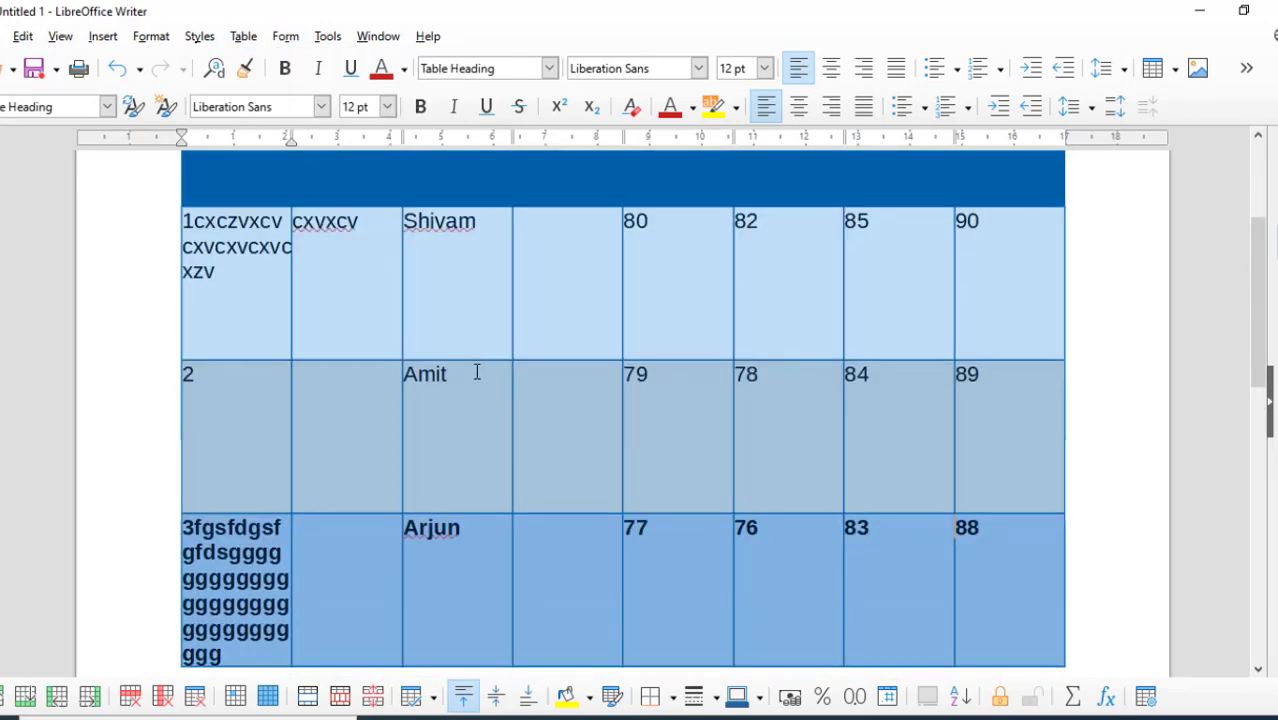
scroll(290, 432, "up", 4)
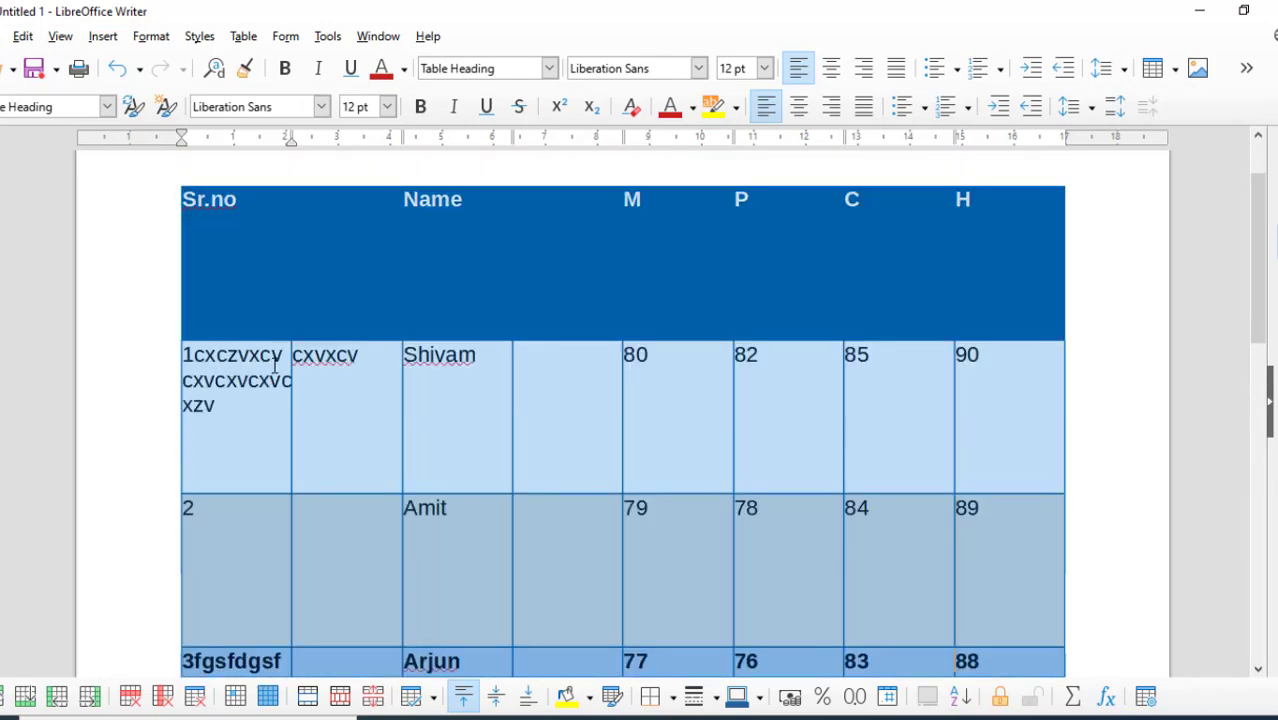
scroll(420, 314, "down", 3)
left_click(257, 294)
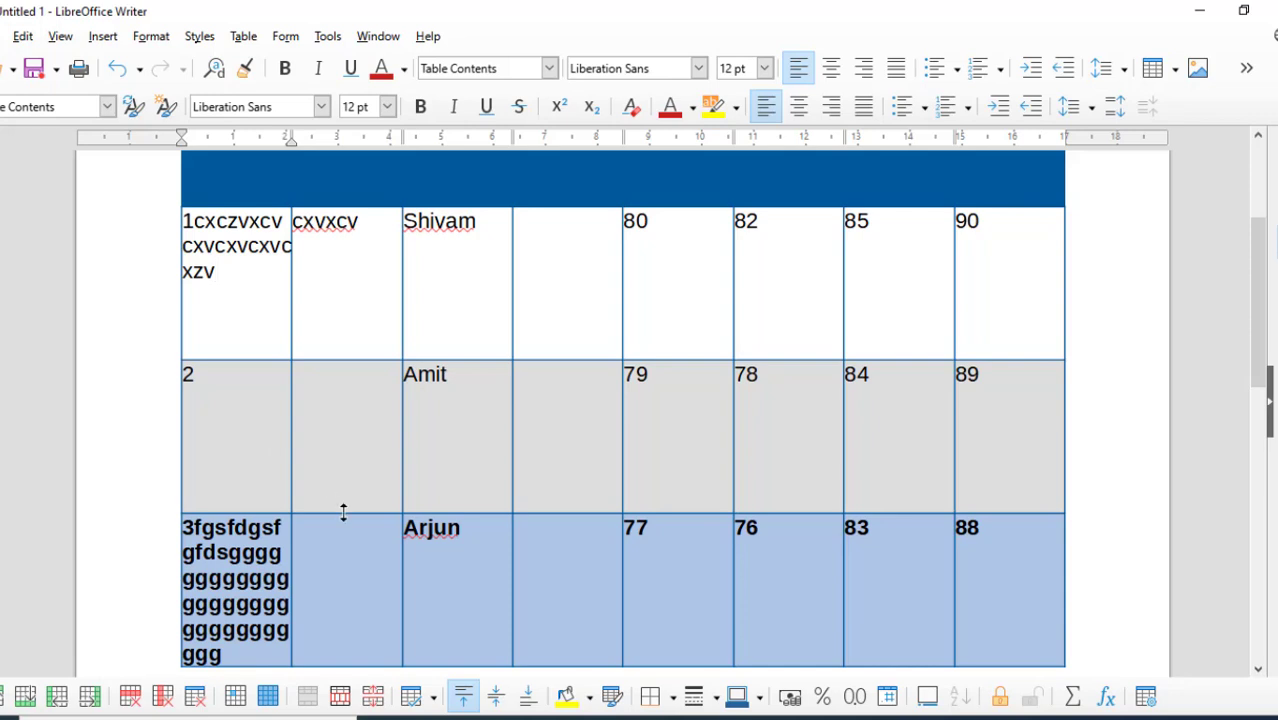
key("ctrl+z")
key("ctrl+z")
scroll(303, 395, "up", 2)
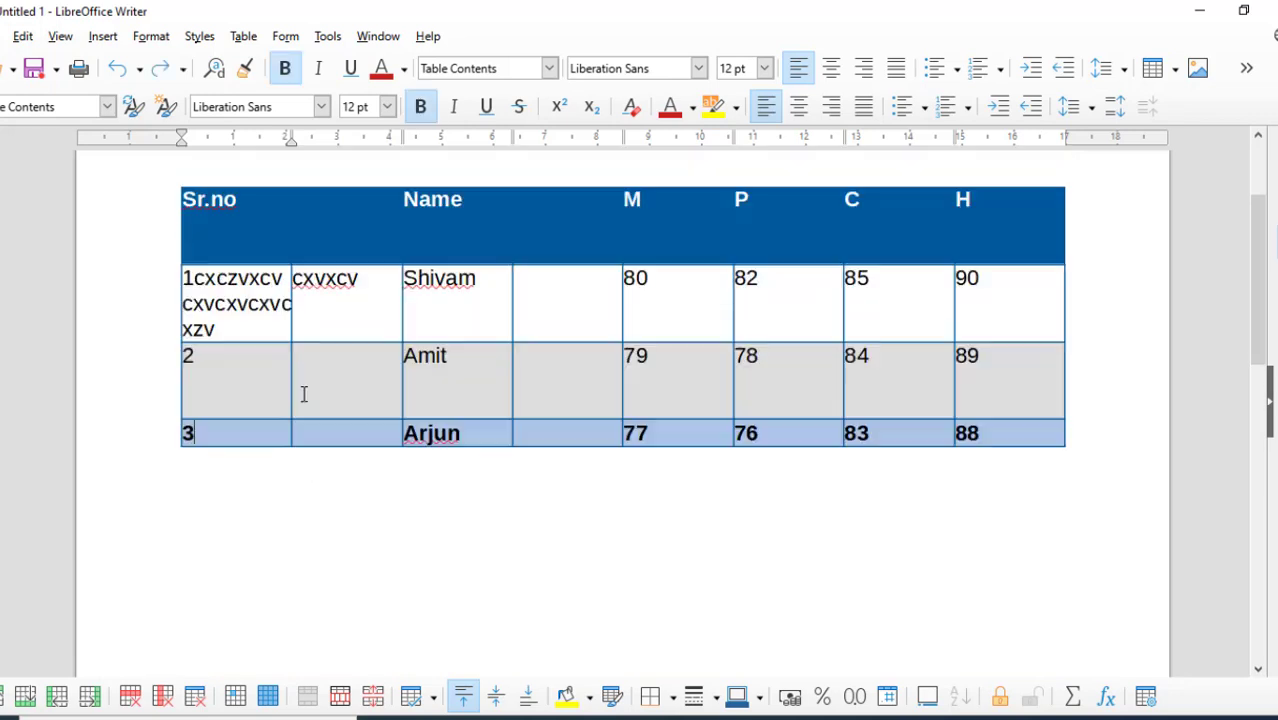
key("ctrl+z")
key("ctrl+z")
key("ctrl+z")
key("ctrl+z")
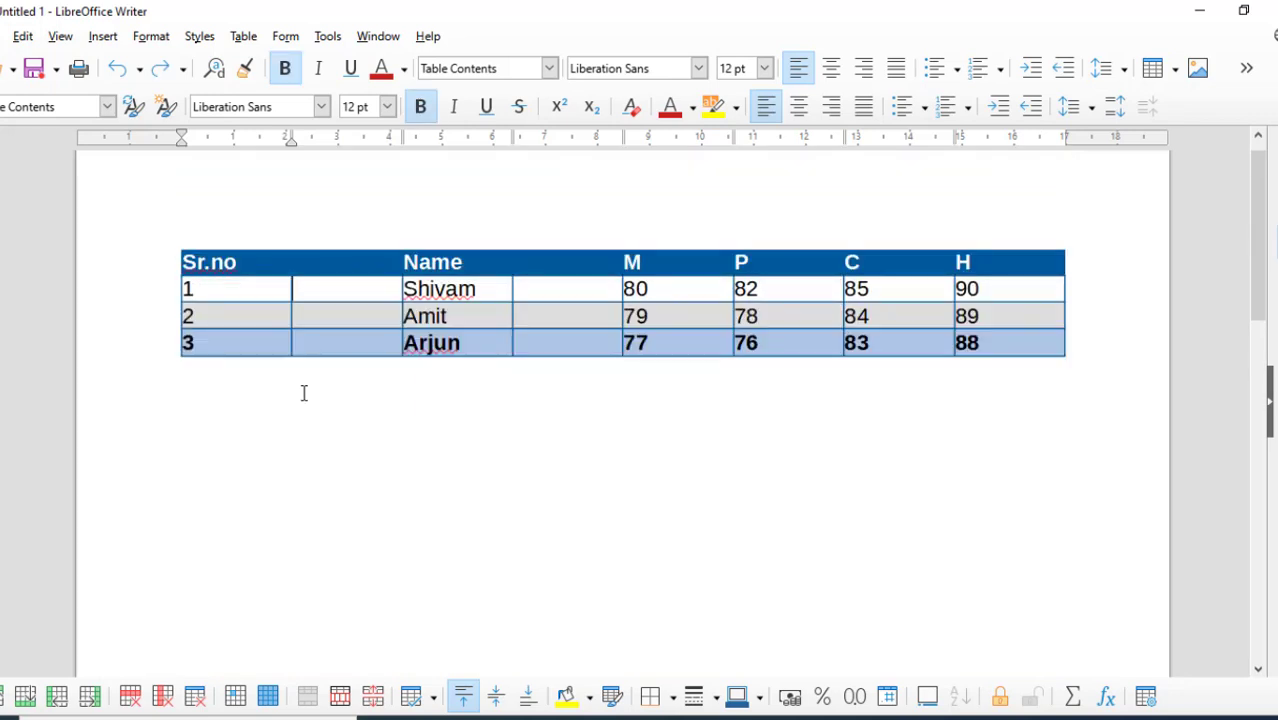
key("ctrl+z")
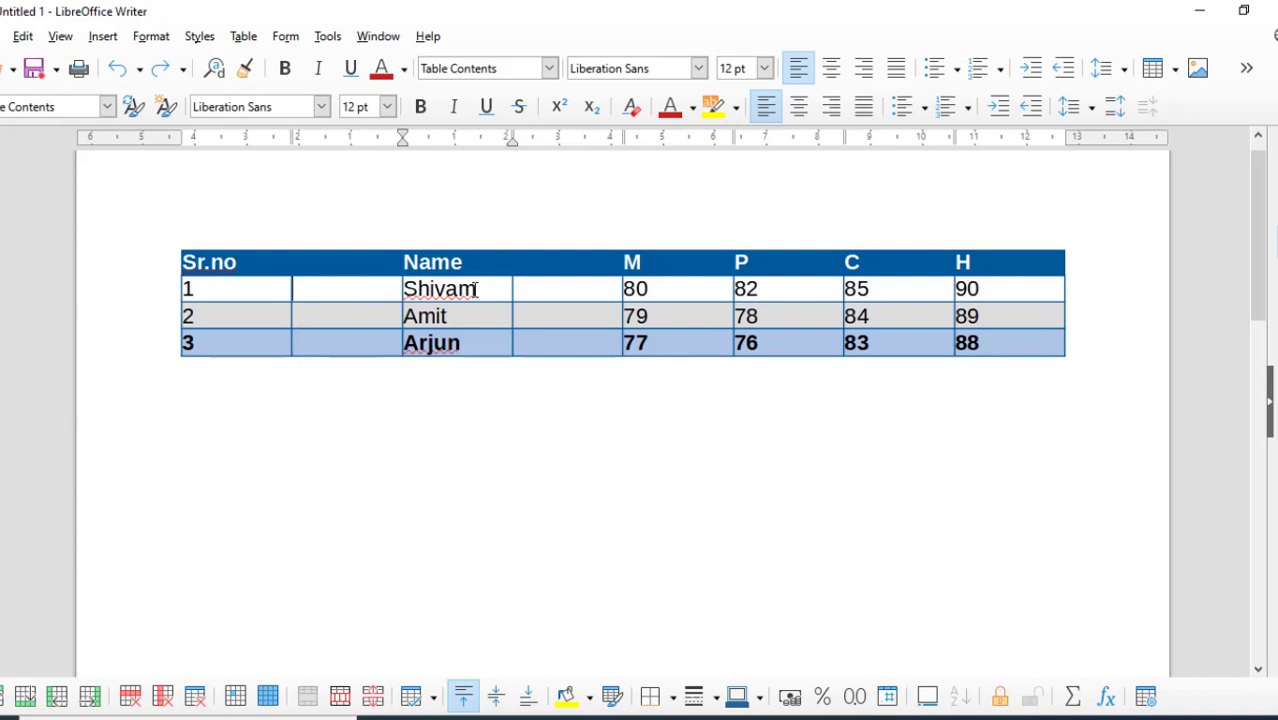
left_click(506, 291)
type("Maurya")
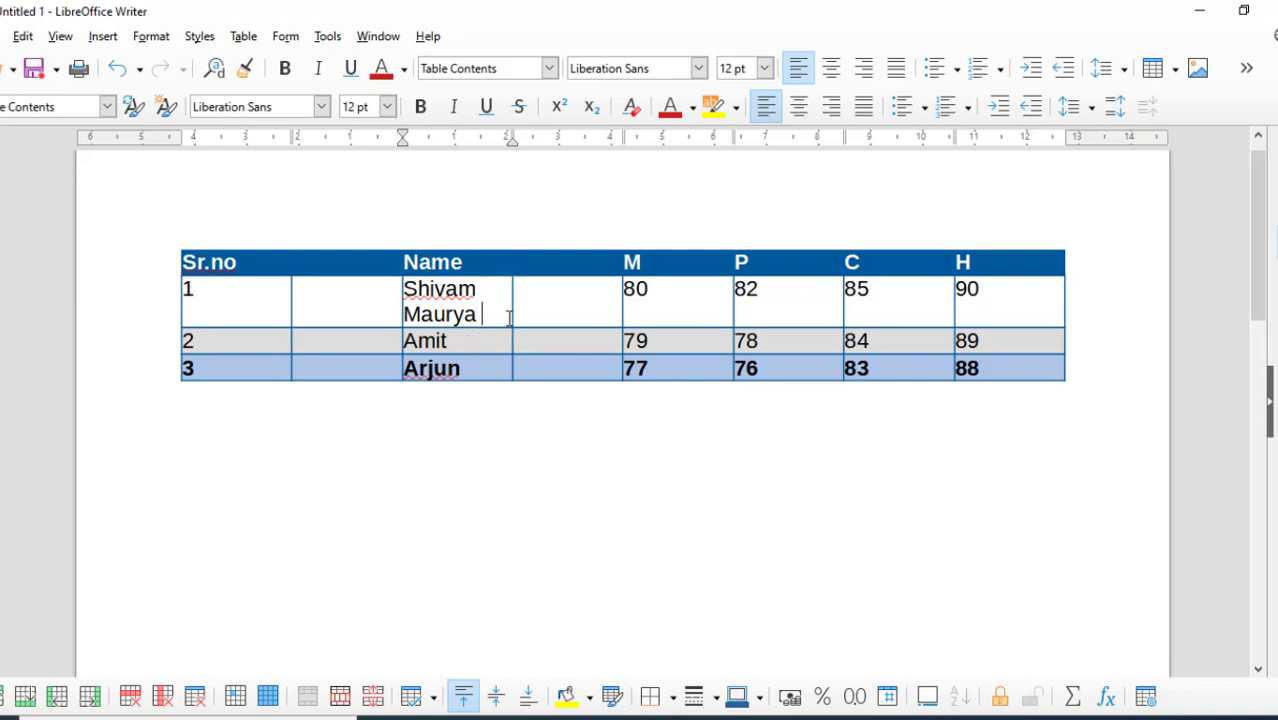
type("sing")
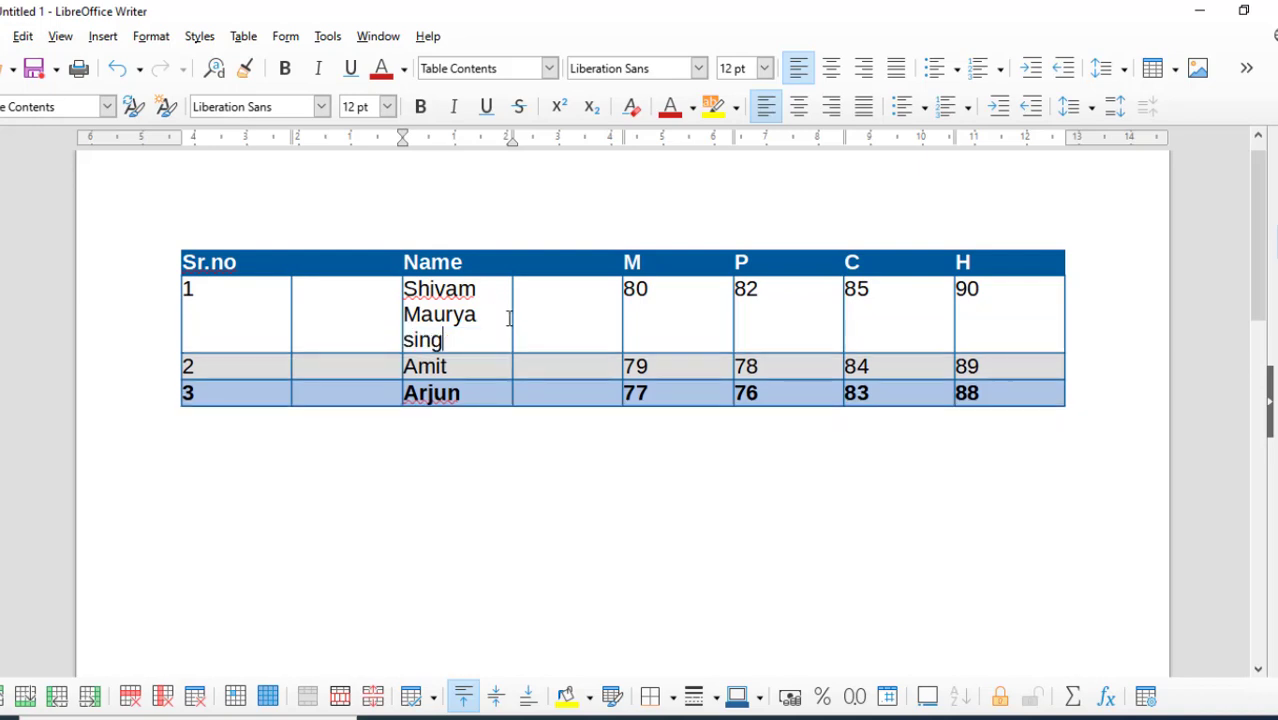
type("h")
- Select the whole table and apply Distribute Rows Evenly to every row
left_click_drag(228, 262, 1063, 390)
left_click(243, 36)
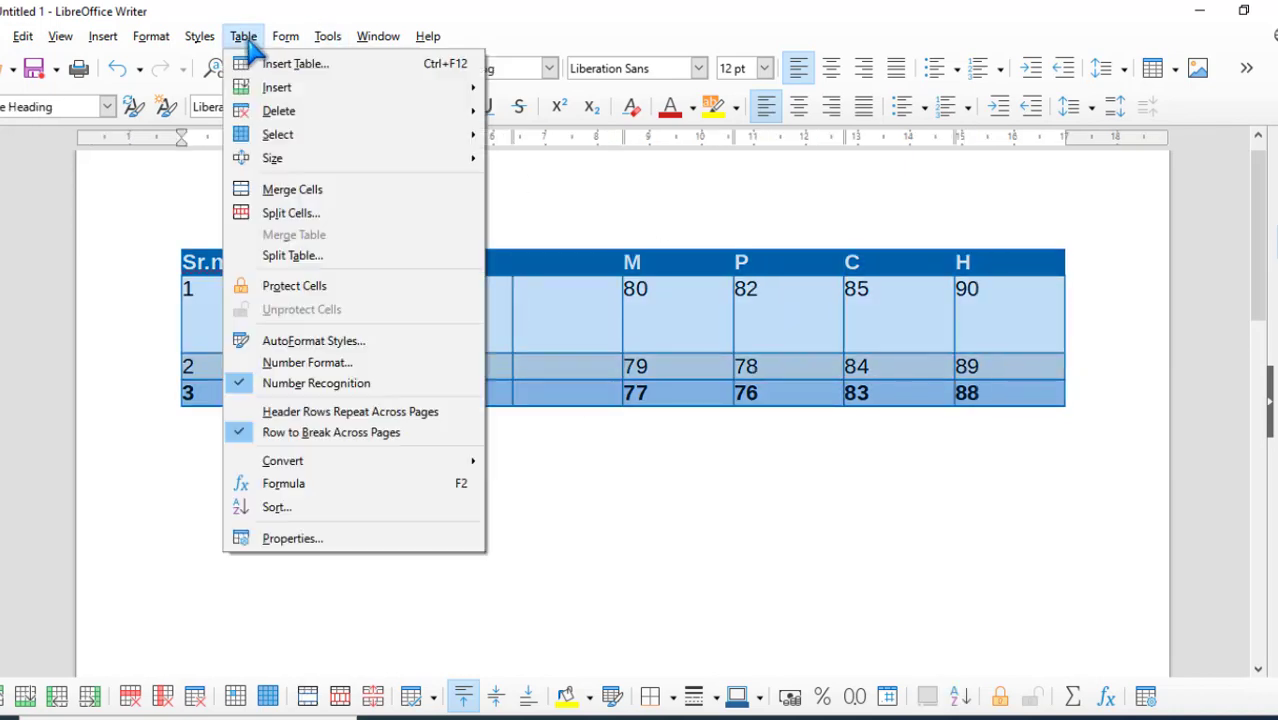
mouse_move(330, 146)
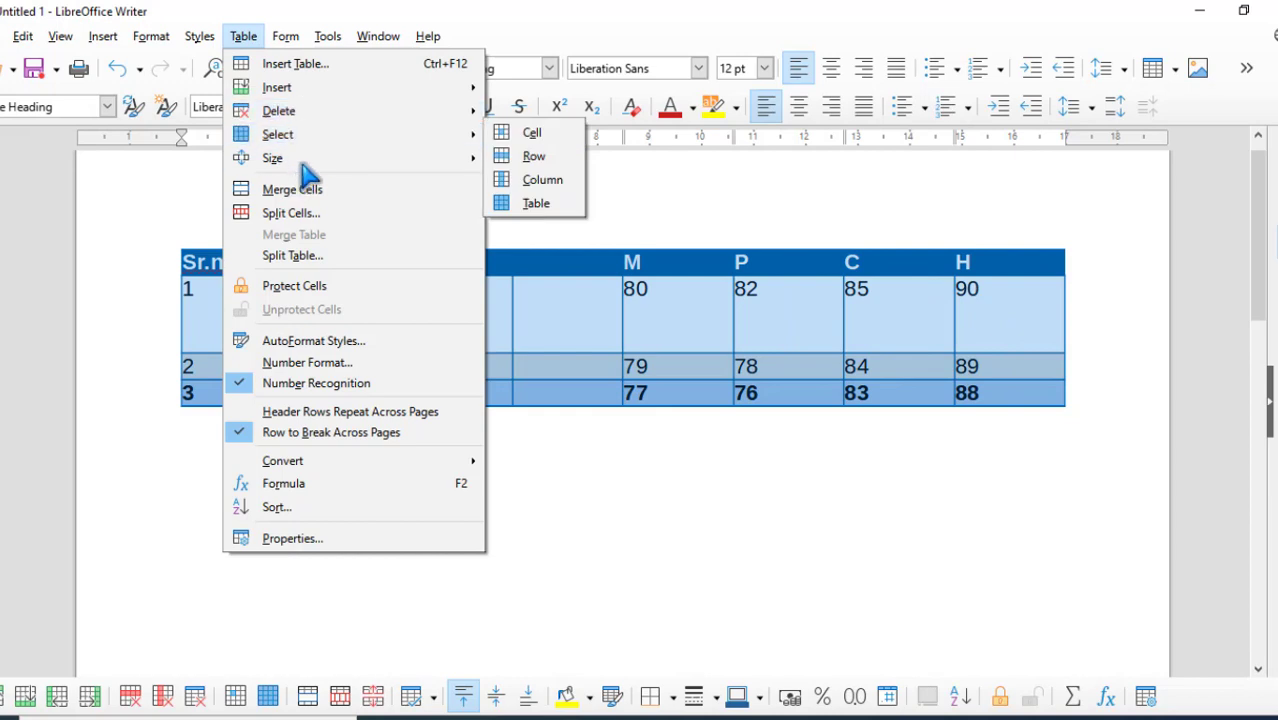
left_click(605, 224)
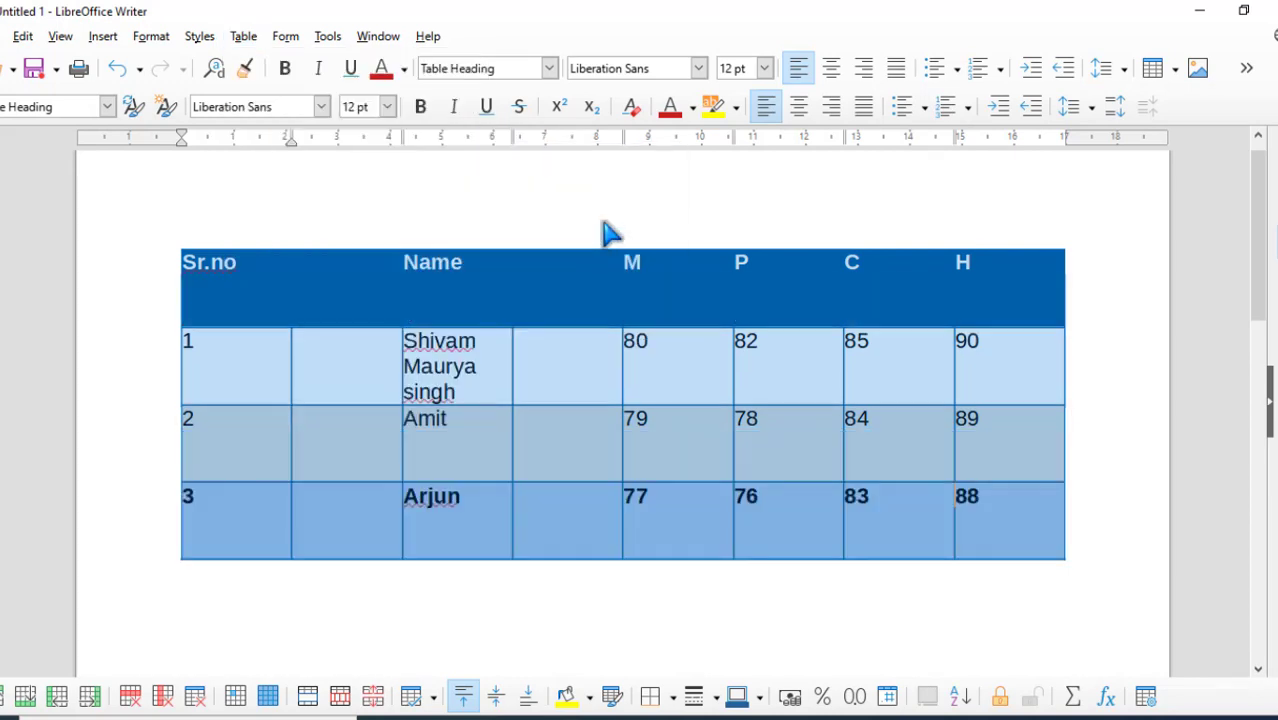
left_click(364, 384)
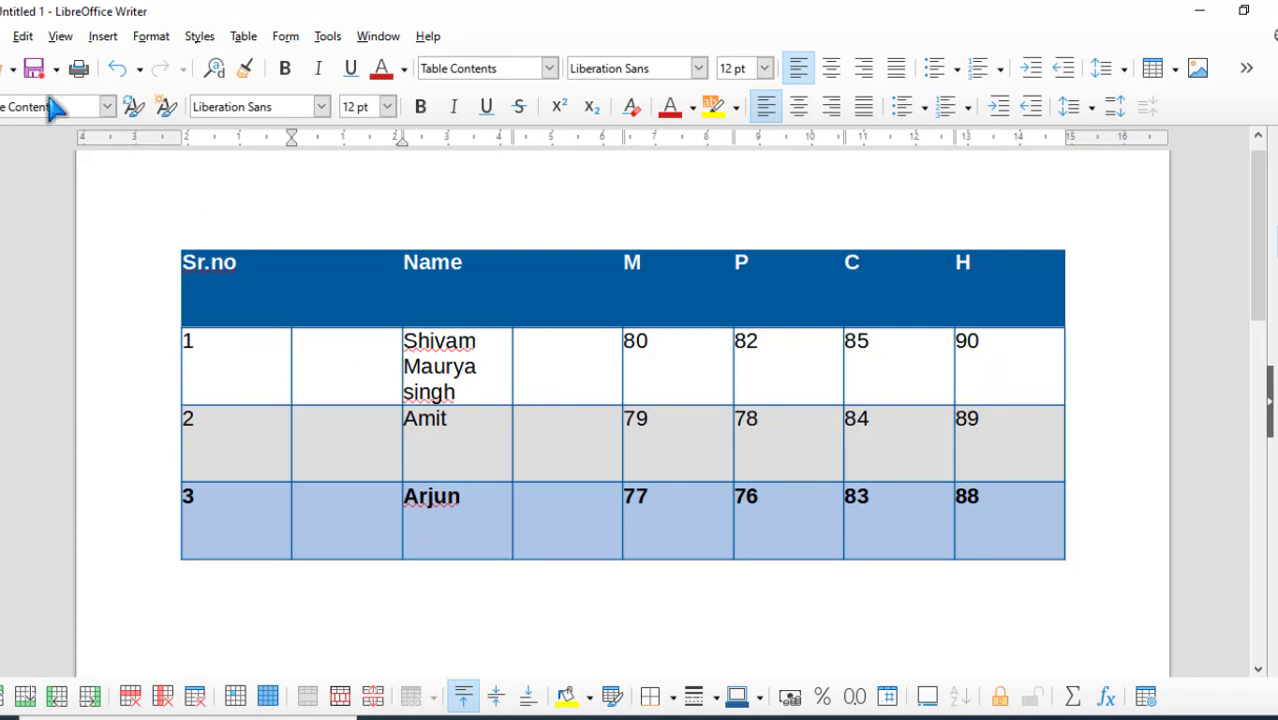
left_click(243, 36)
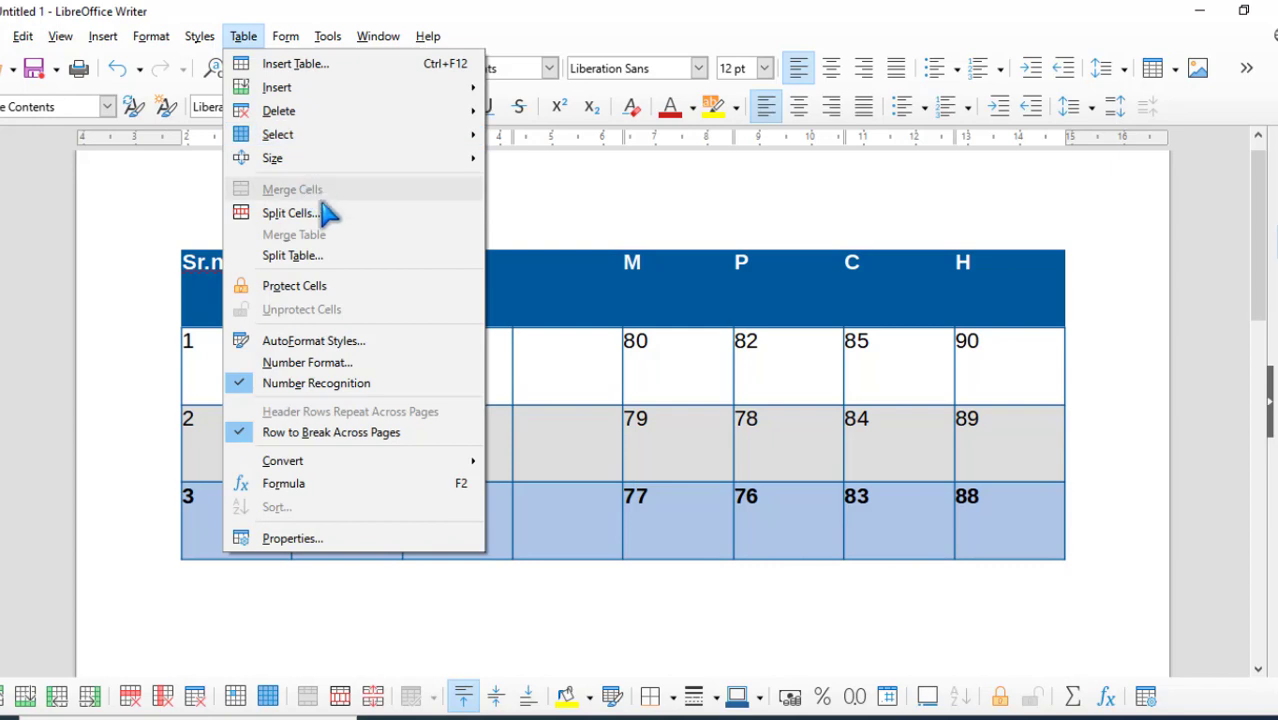
mouse_move(330, 160)
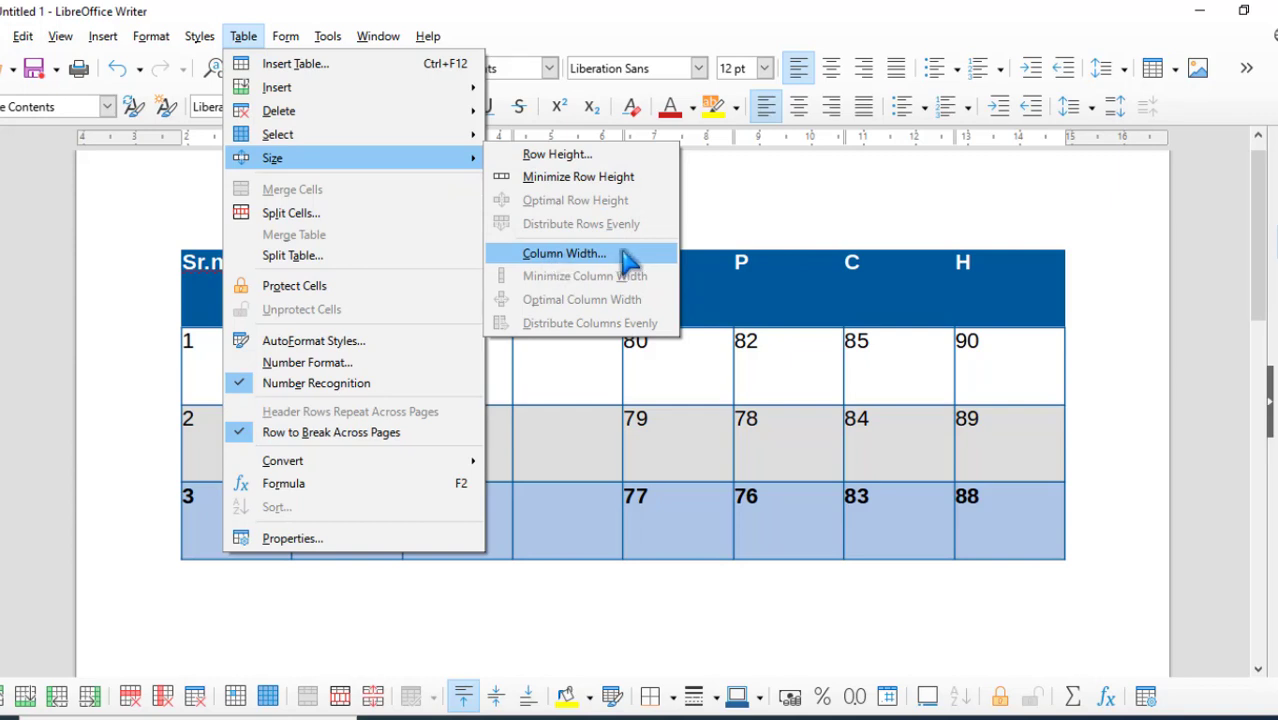
left_click(787, 327)
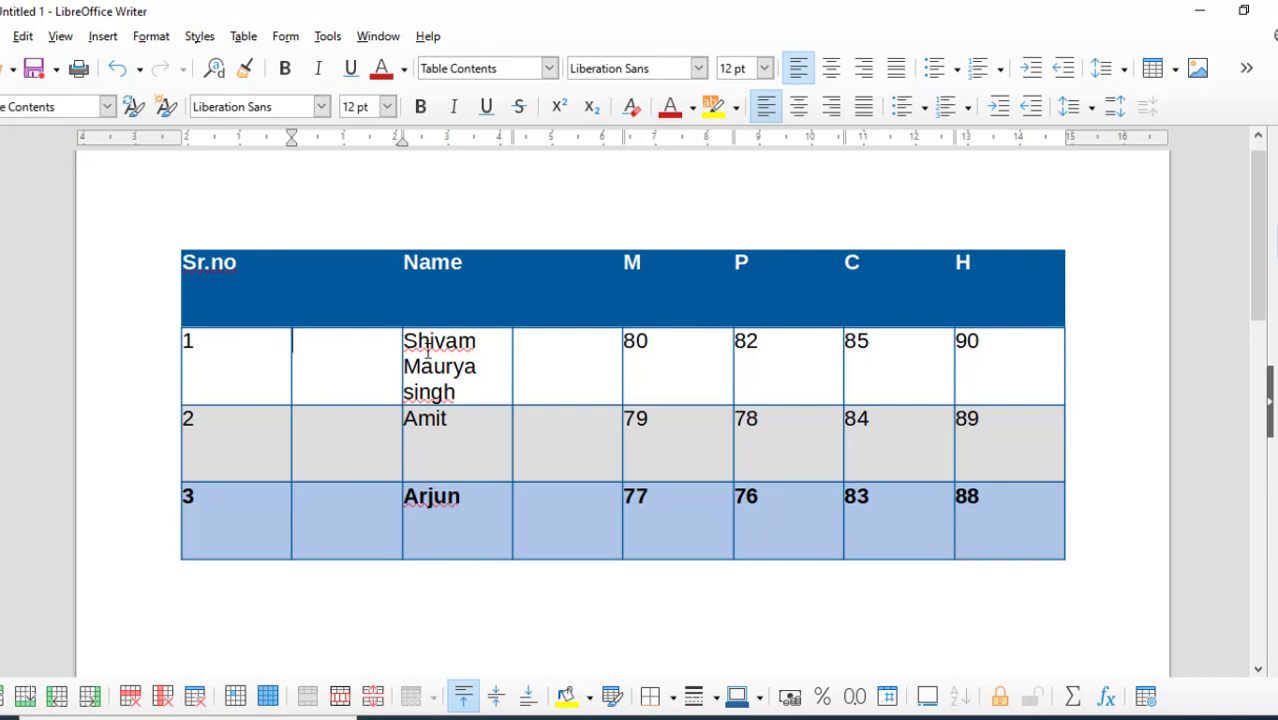
- Open the Column Width dialog for the Name column, showing column 3 at 2.13 cm
left_click(494, 350)
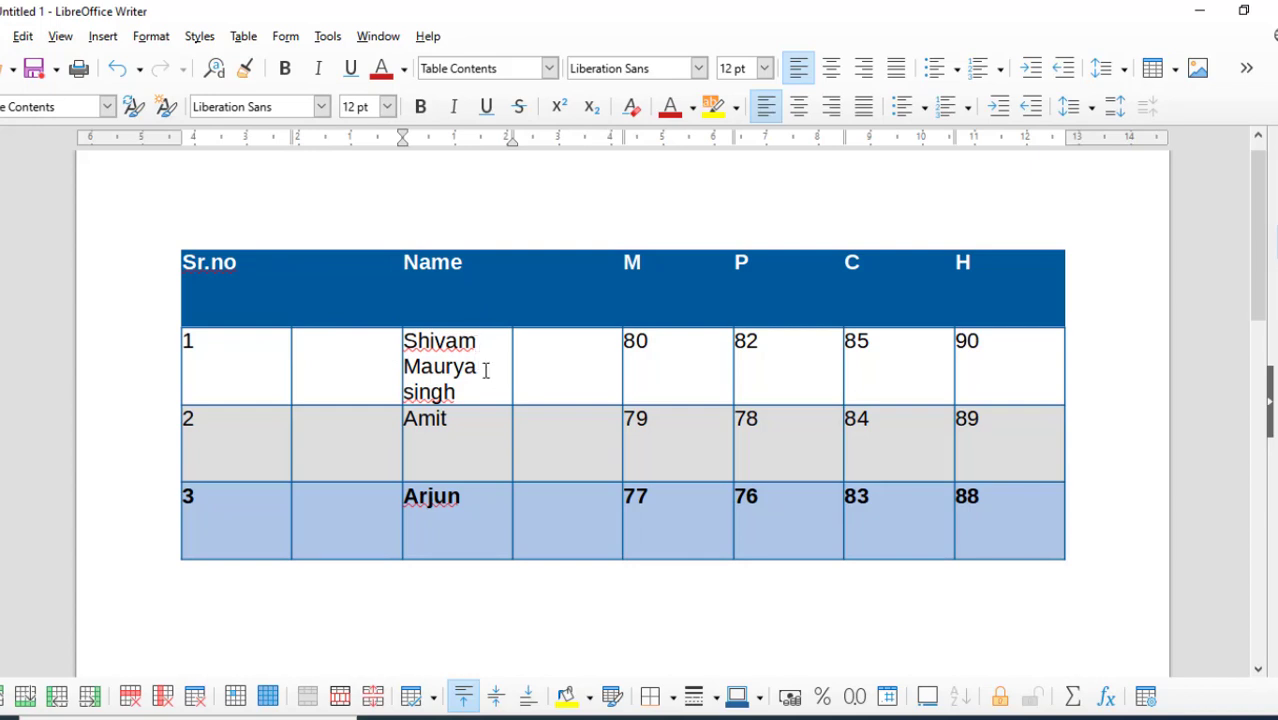
left_click(243, 36)
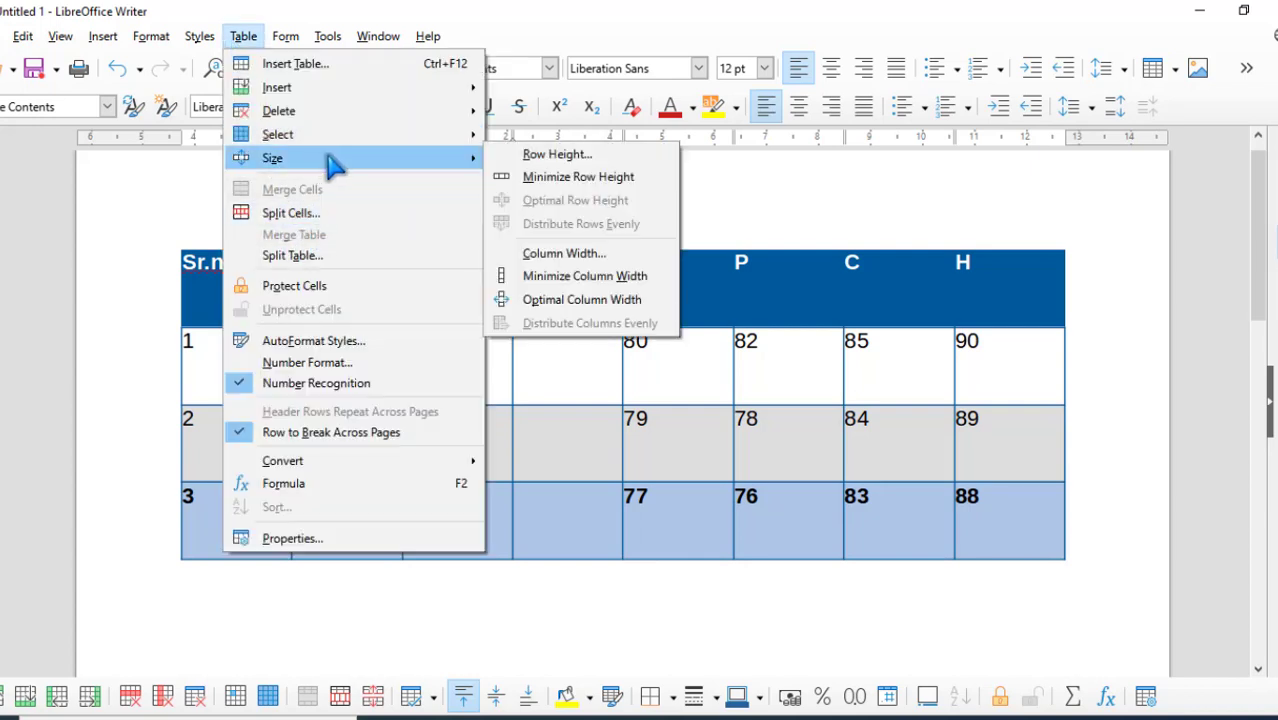
left_click(590, 257)
left_click_drag(660, 288, 958, 232)
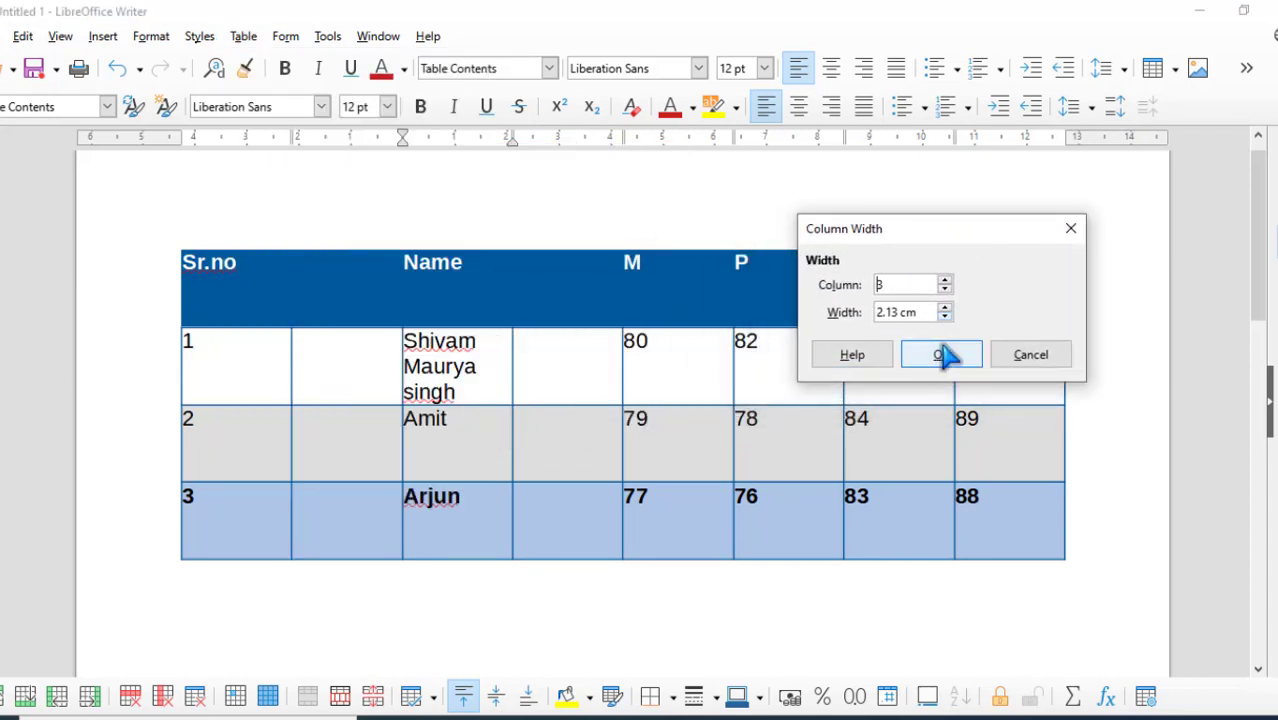
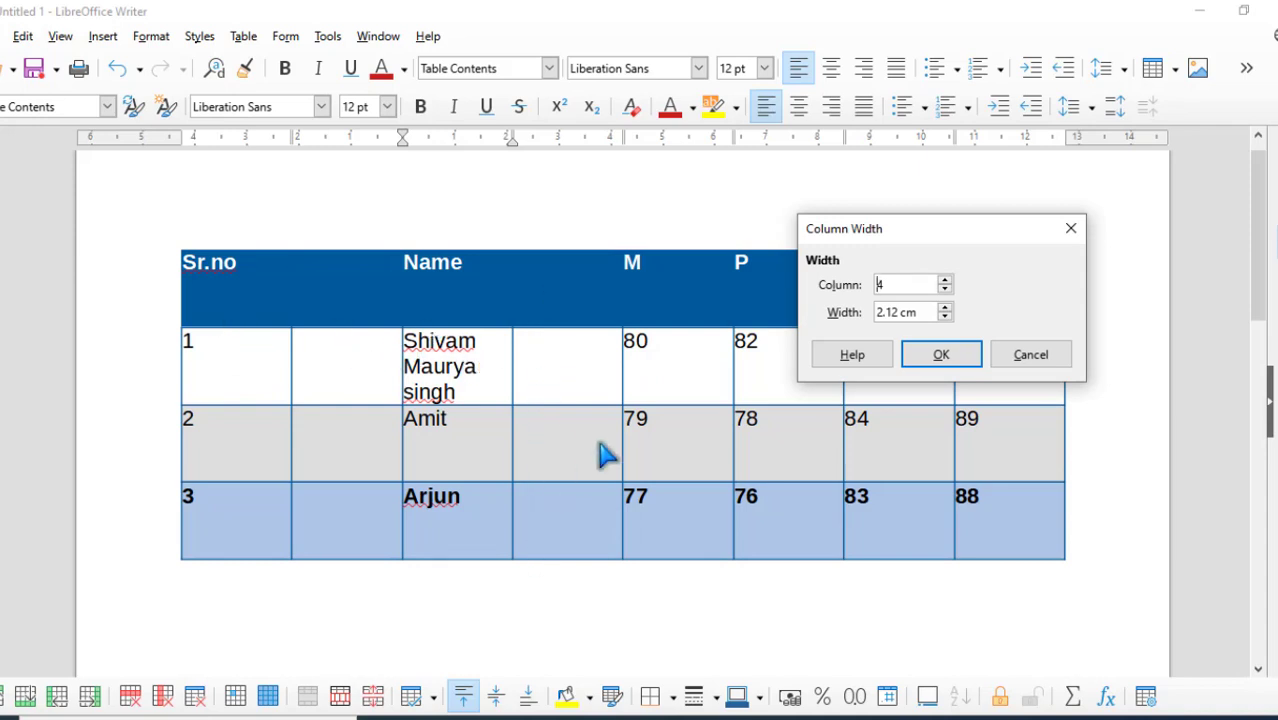
- Set column 5 to 6 cm wide, then undo to restore the original column layout
left_click_drag(896, 285, 855, 288)
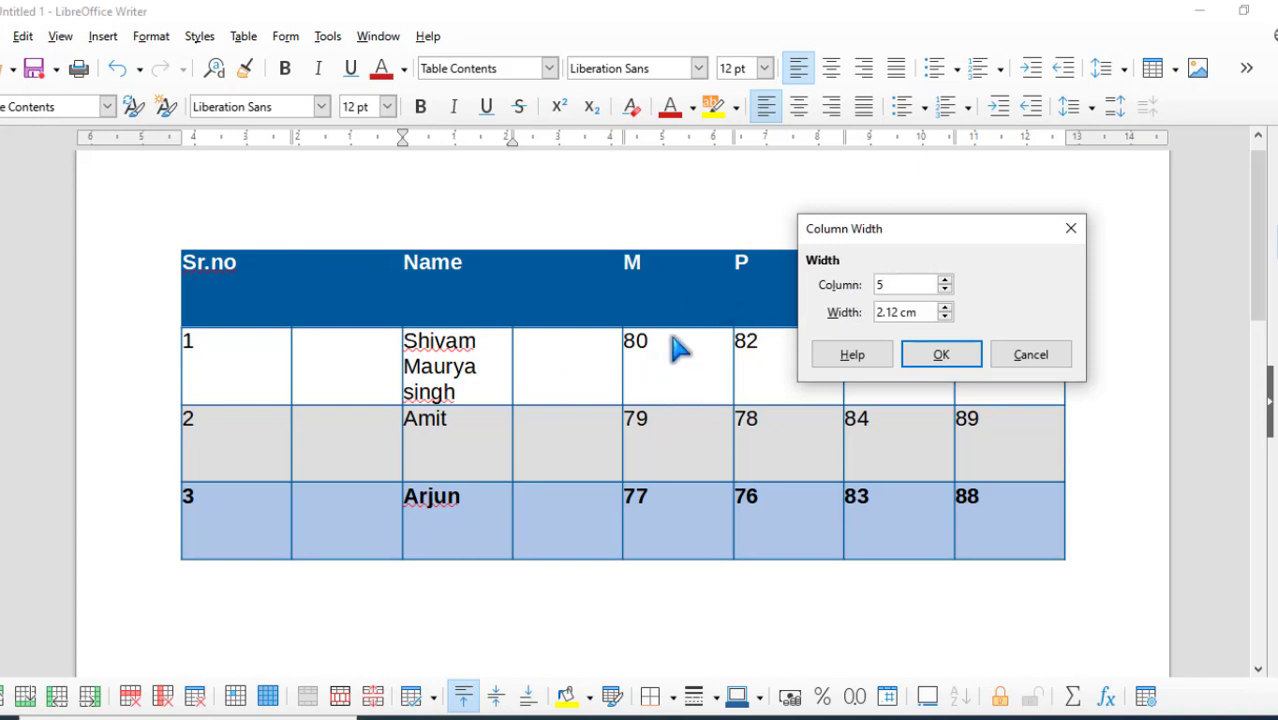
left_click_drag(927, 311, 901, 314)
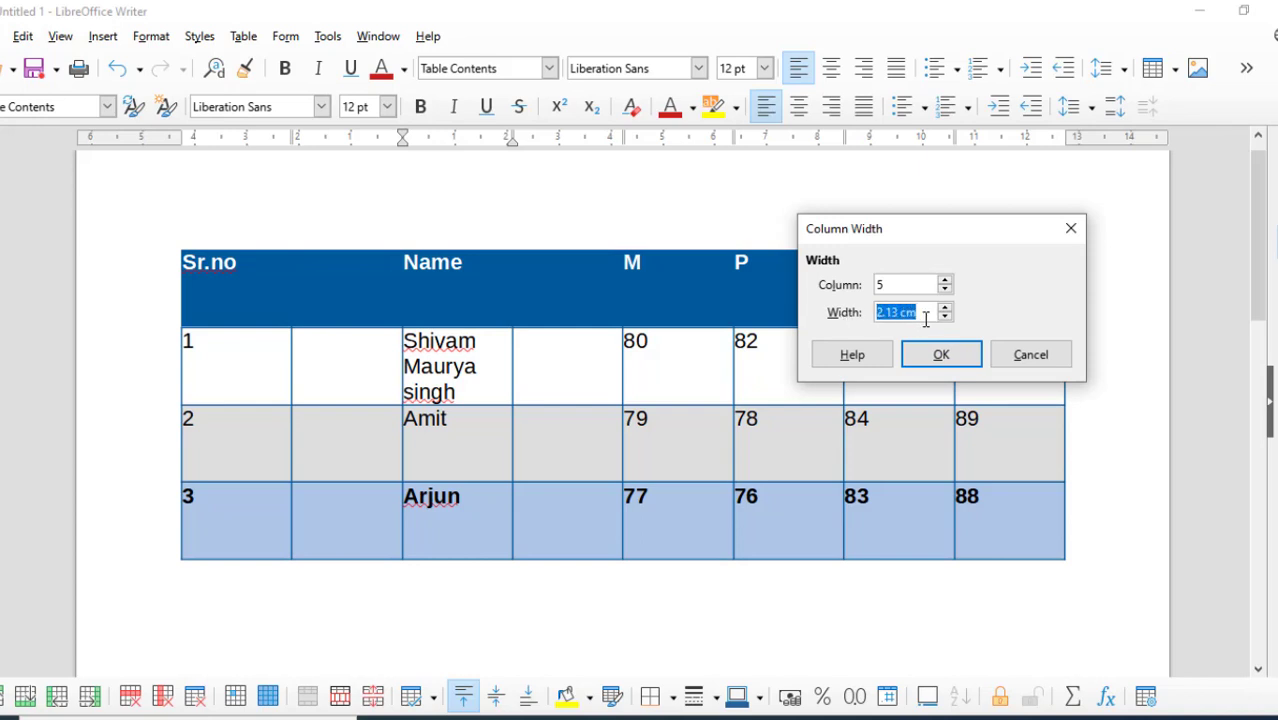
type("6")
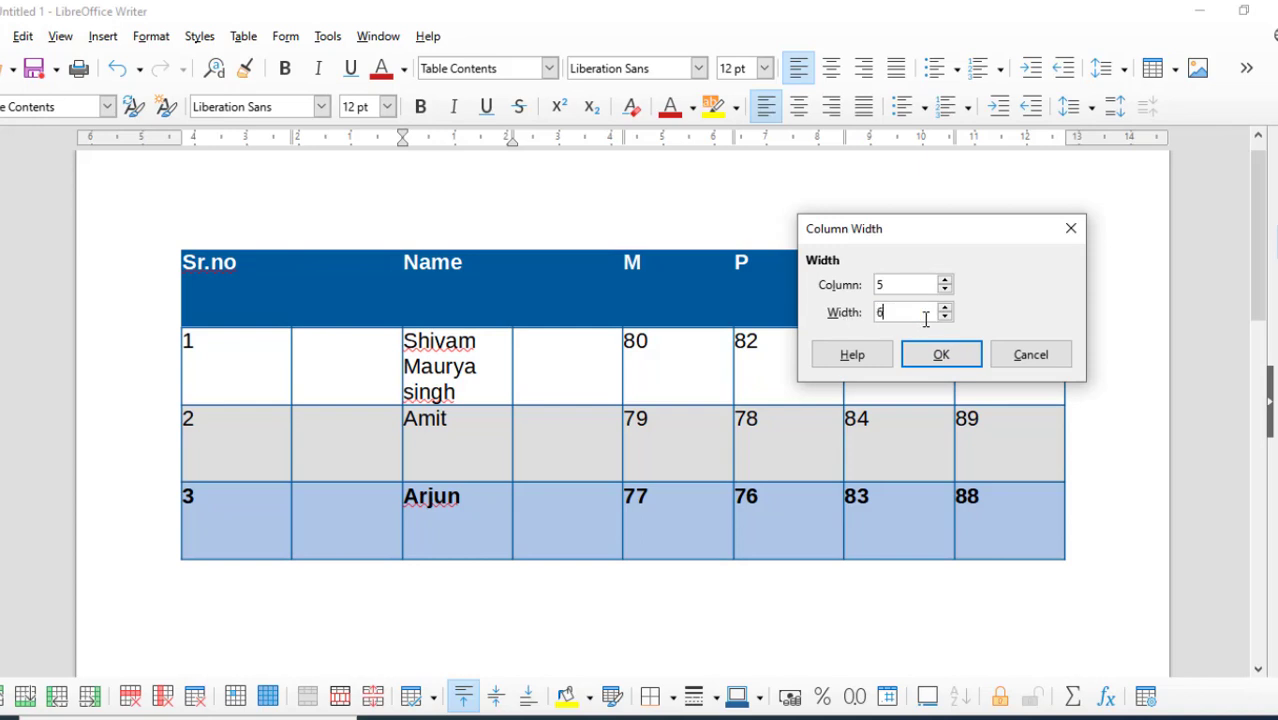
left_click(956, 362)
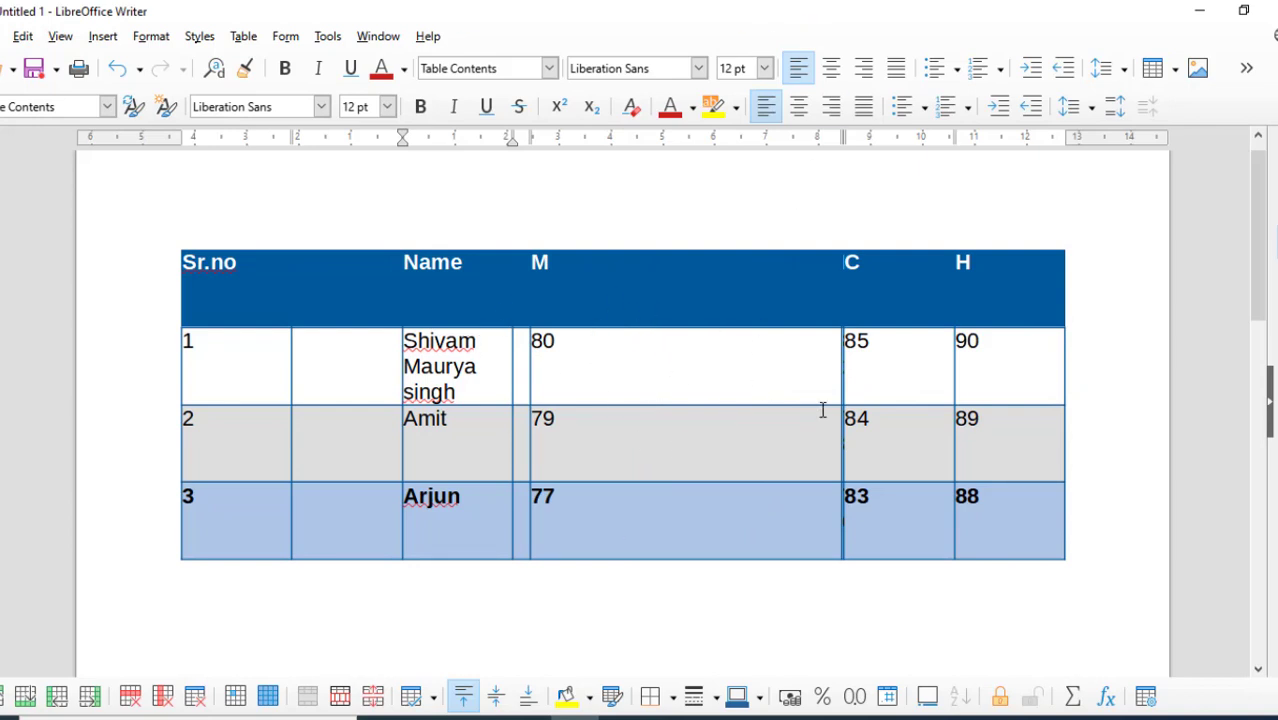
key("ctrl+z")
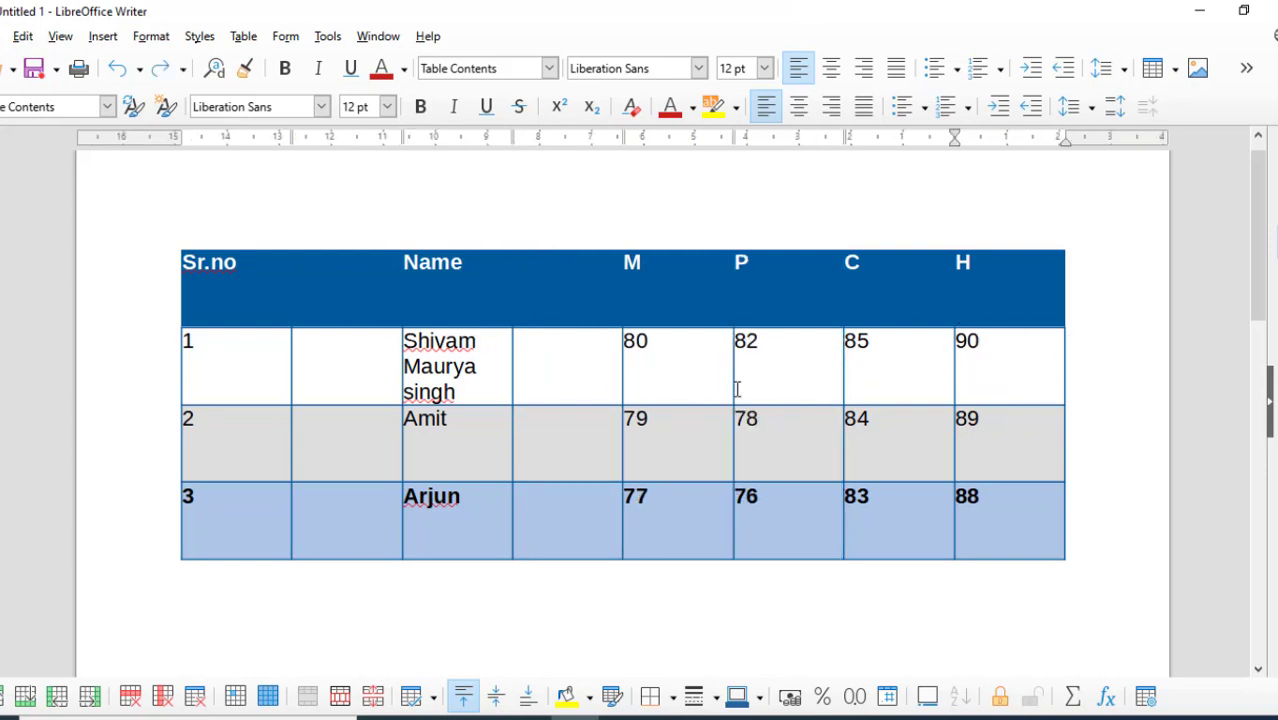
- Set column 8's width to 0, collapsing the H column, then undo it
left_click(243, 36)
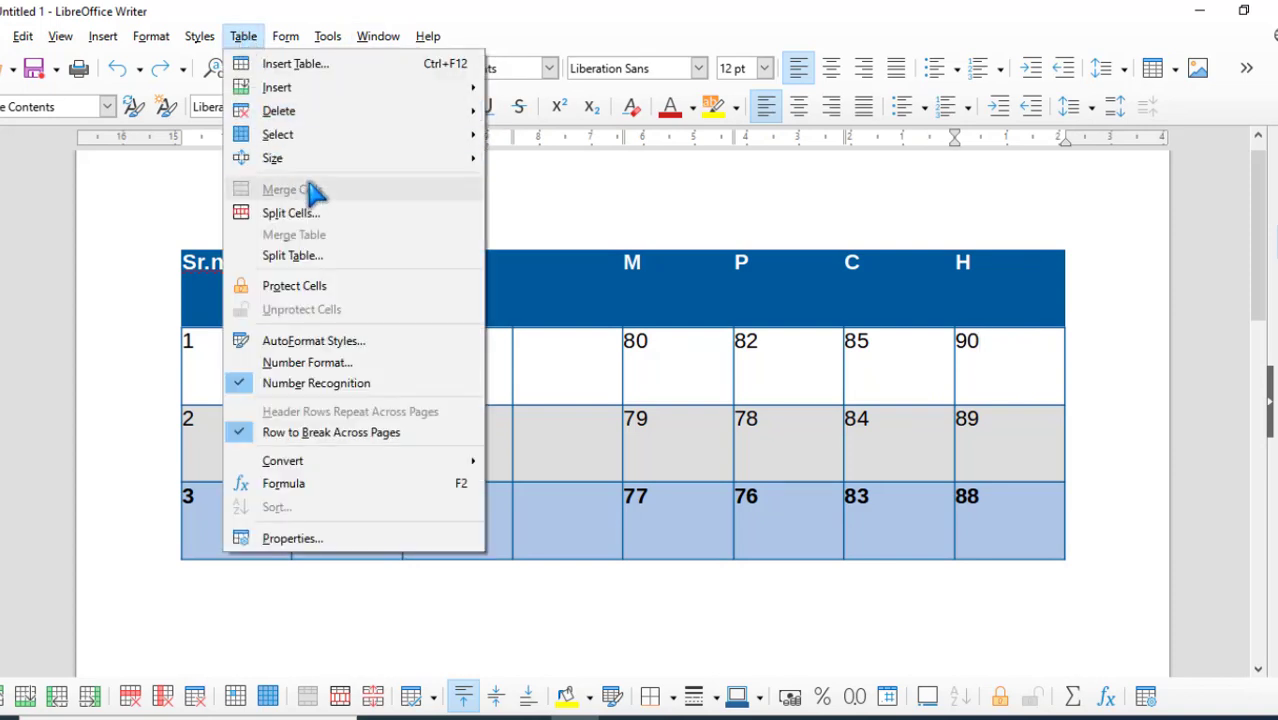
mouse_move(333, 160)
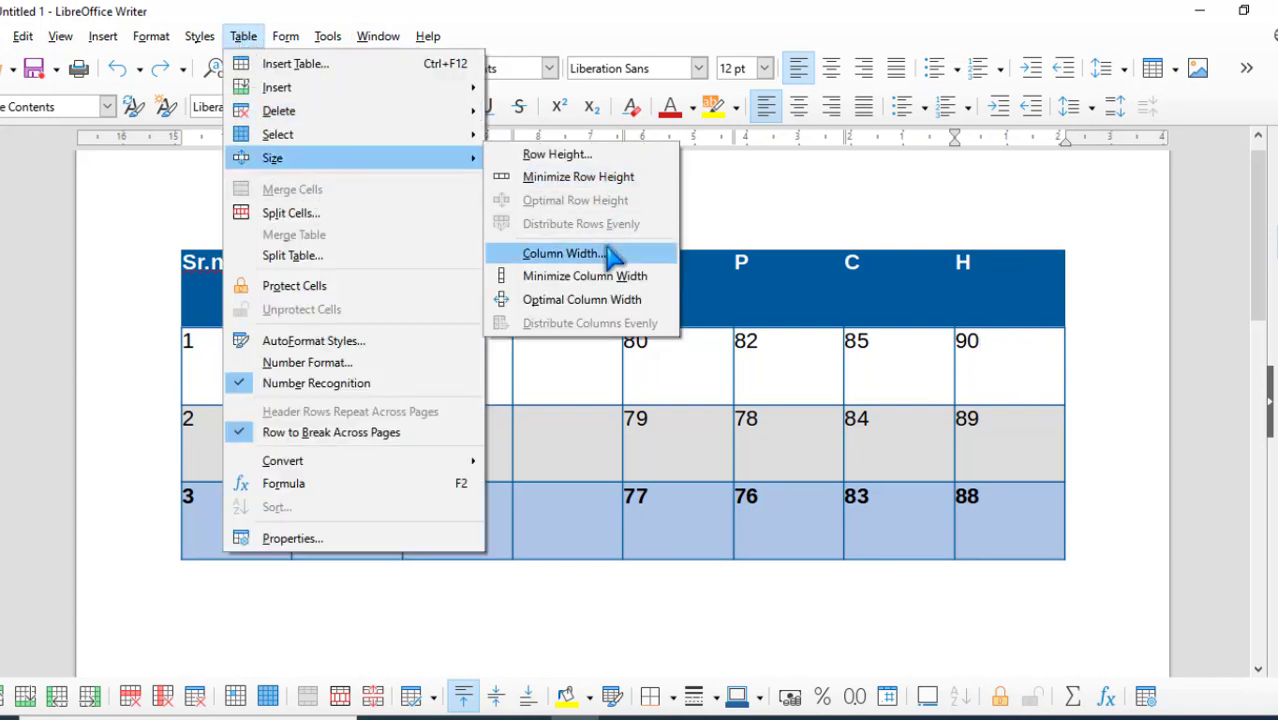
left_click(563, 254)
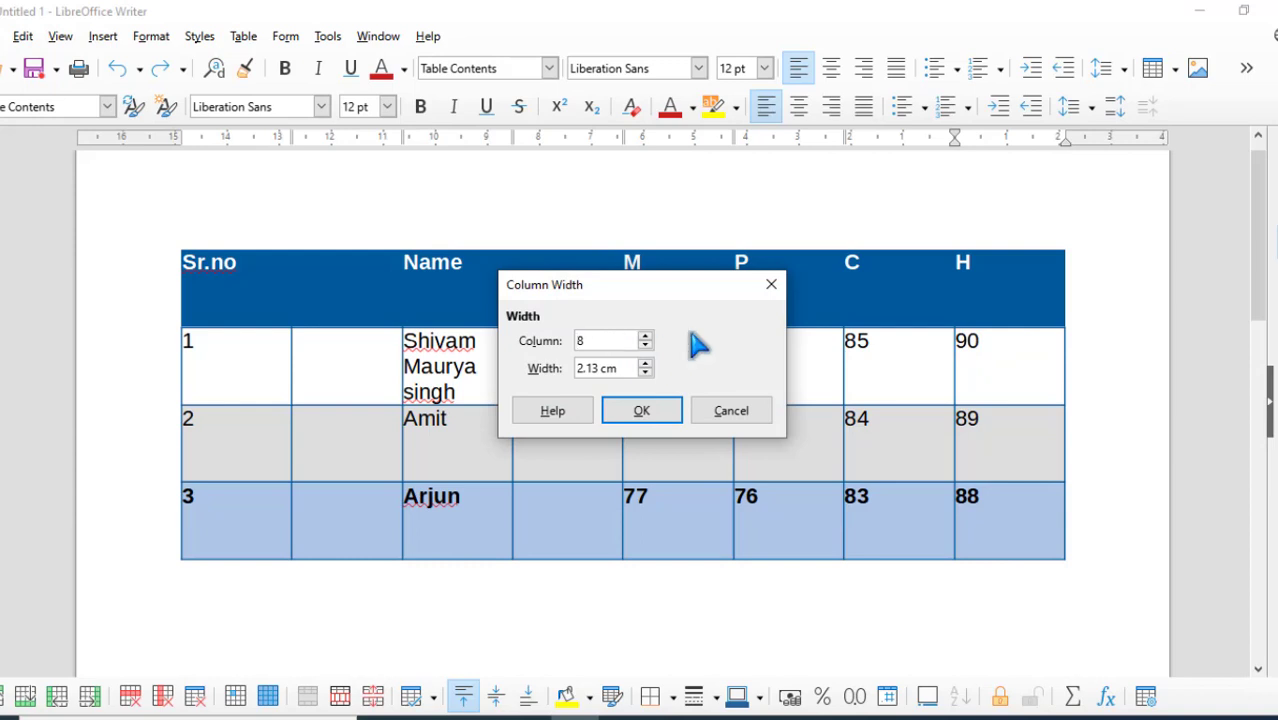
left_click(626, 369)
left_click_drag(596, 372, 536, 379)
type("0")
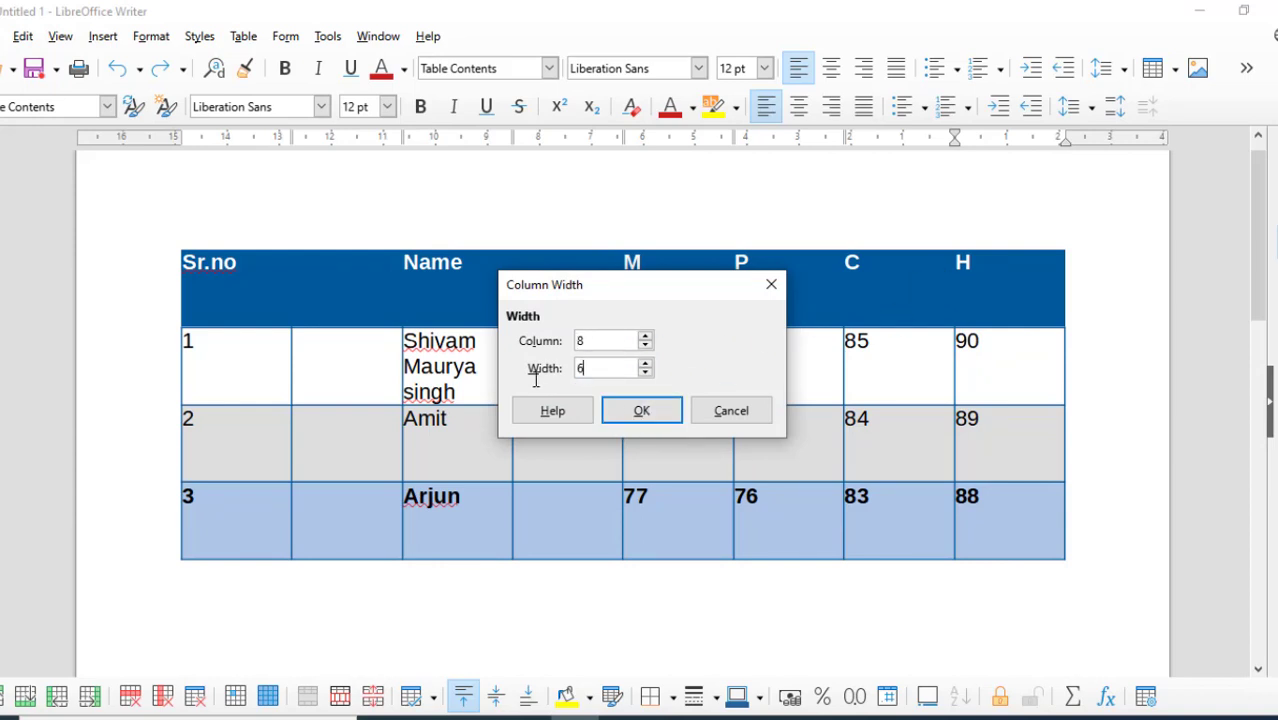
left_click(641, 410)
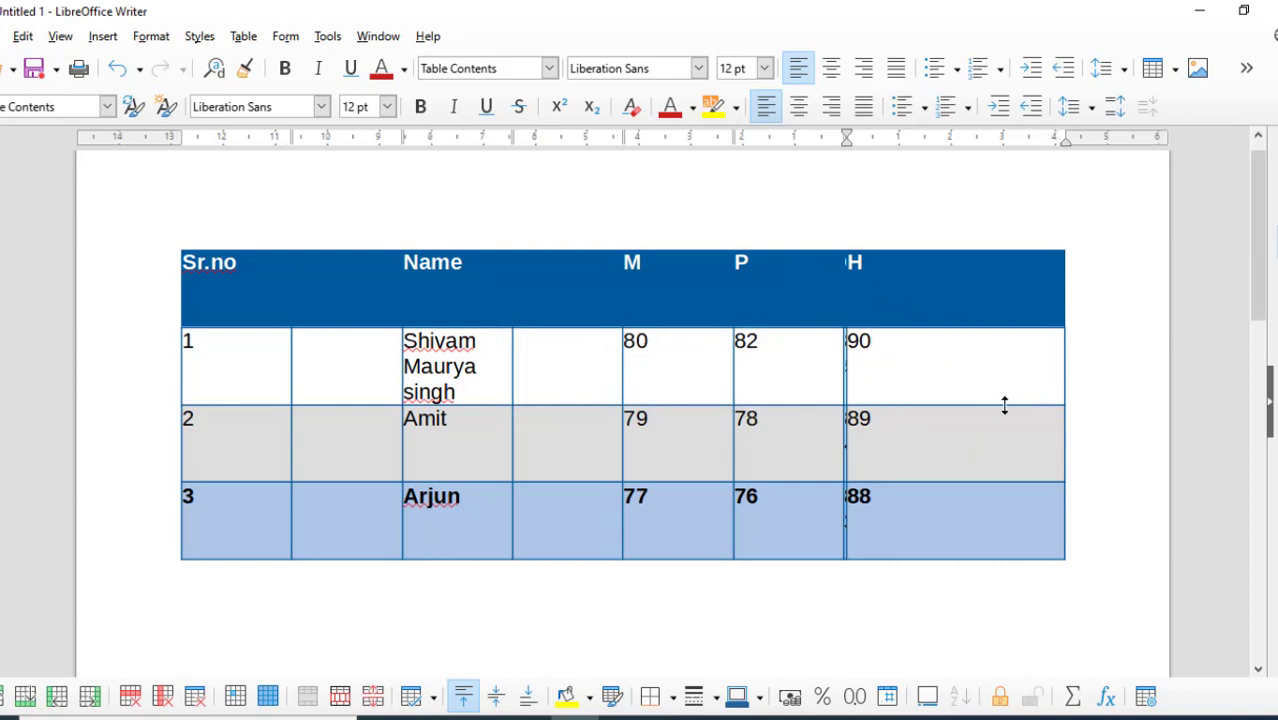
key("ctrl+z")
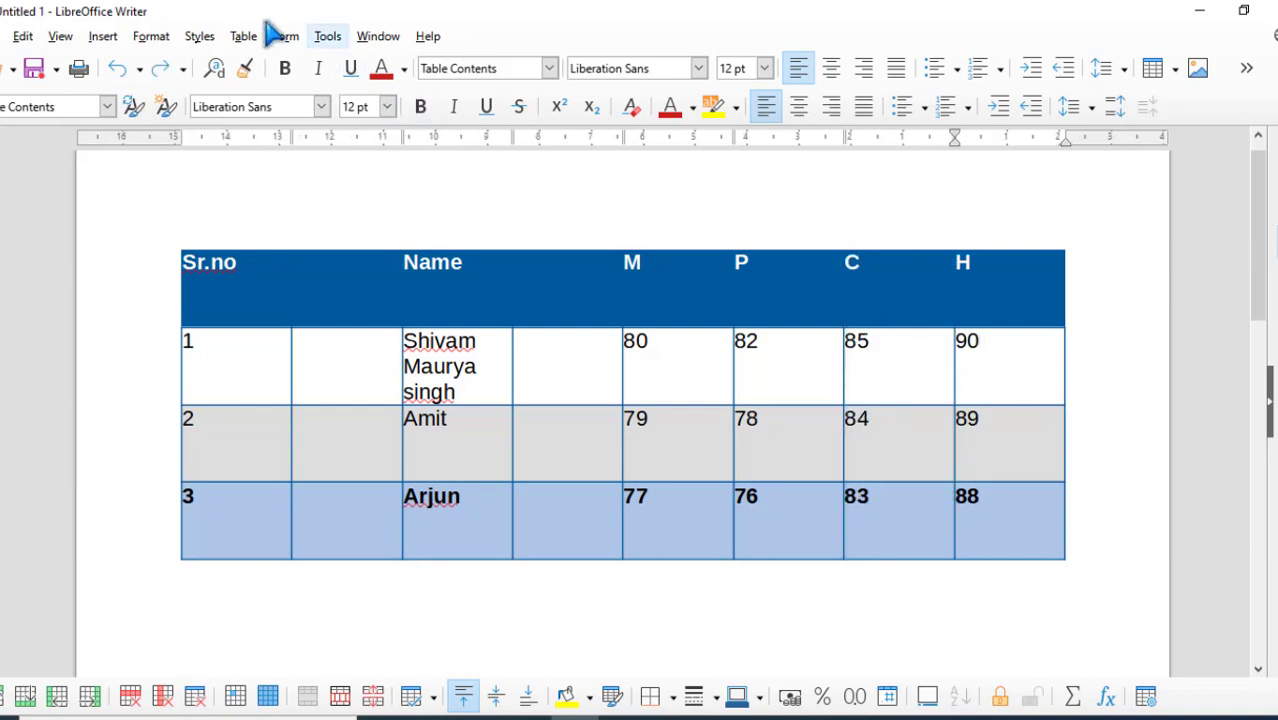
- Set column 8 (H) to a 2 cm width via Table > Size > Column Width
left_click(243, 36)
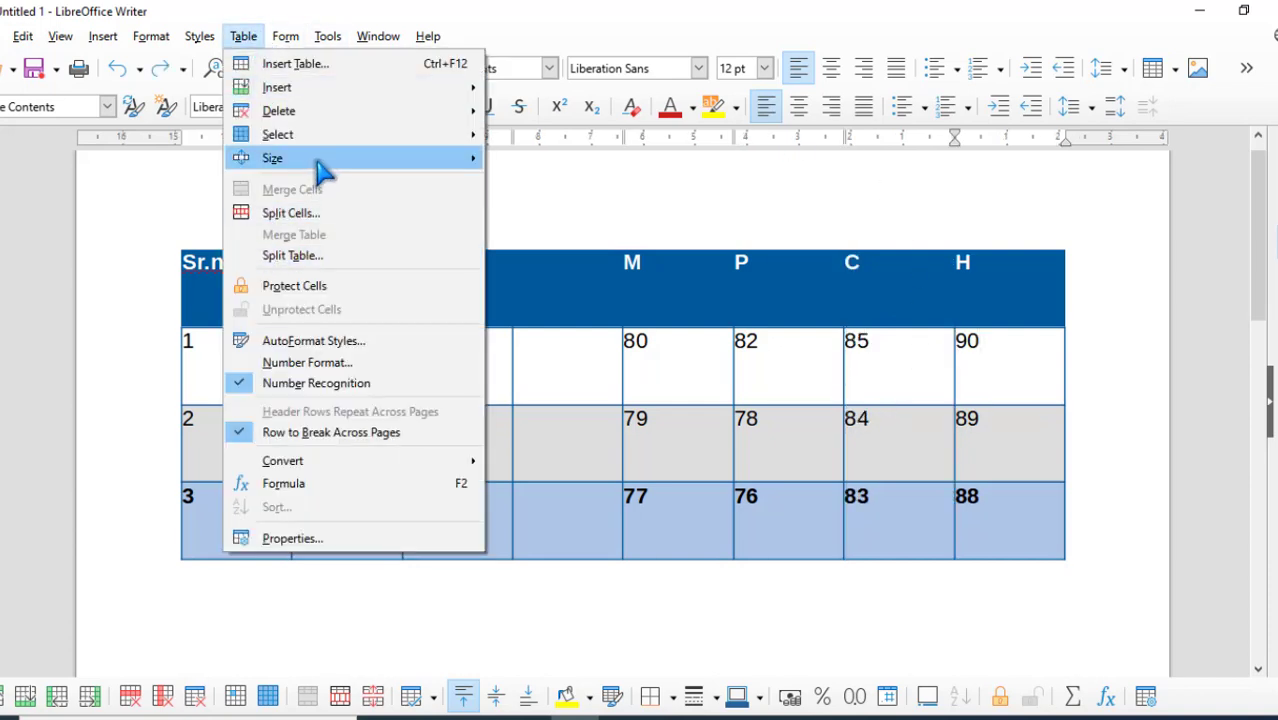
mouse_move(320, 160)
left_click(653, 259)
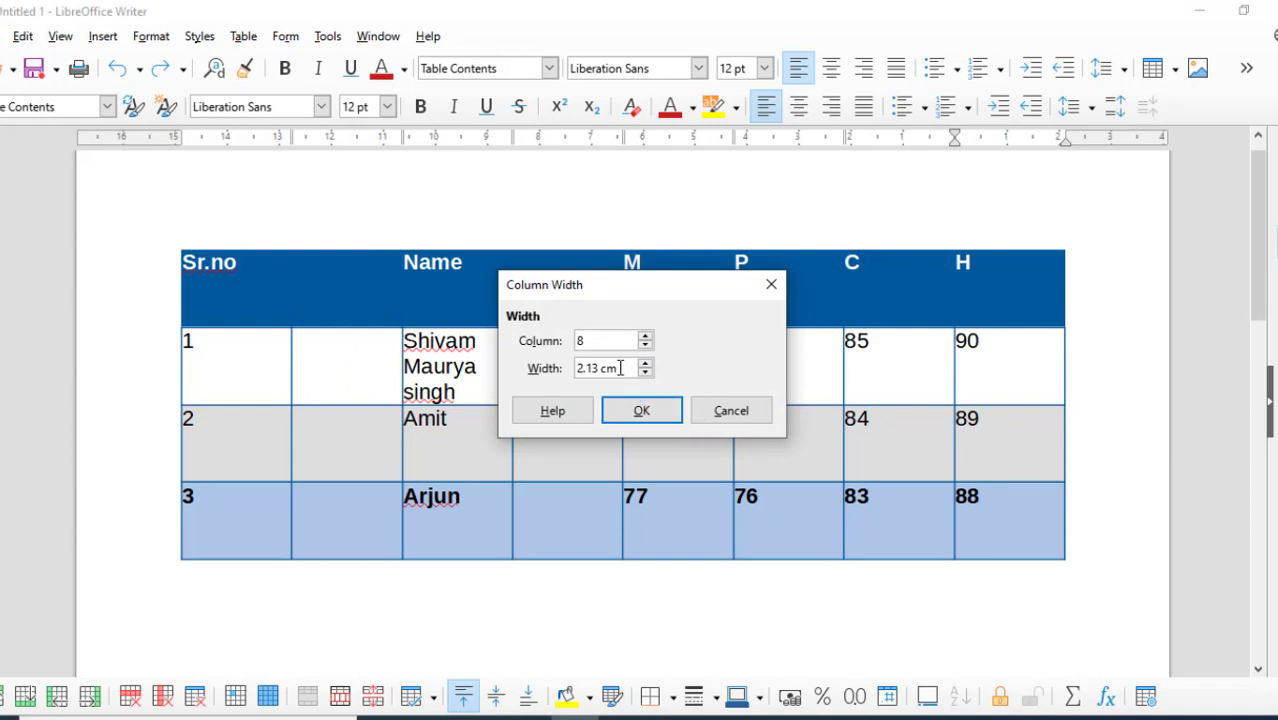
left_click_drag(620, 367, 555, 370)
type("2")
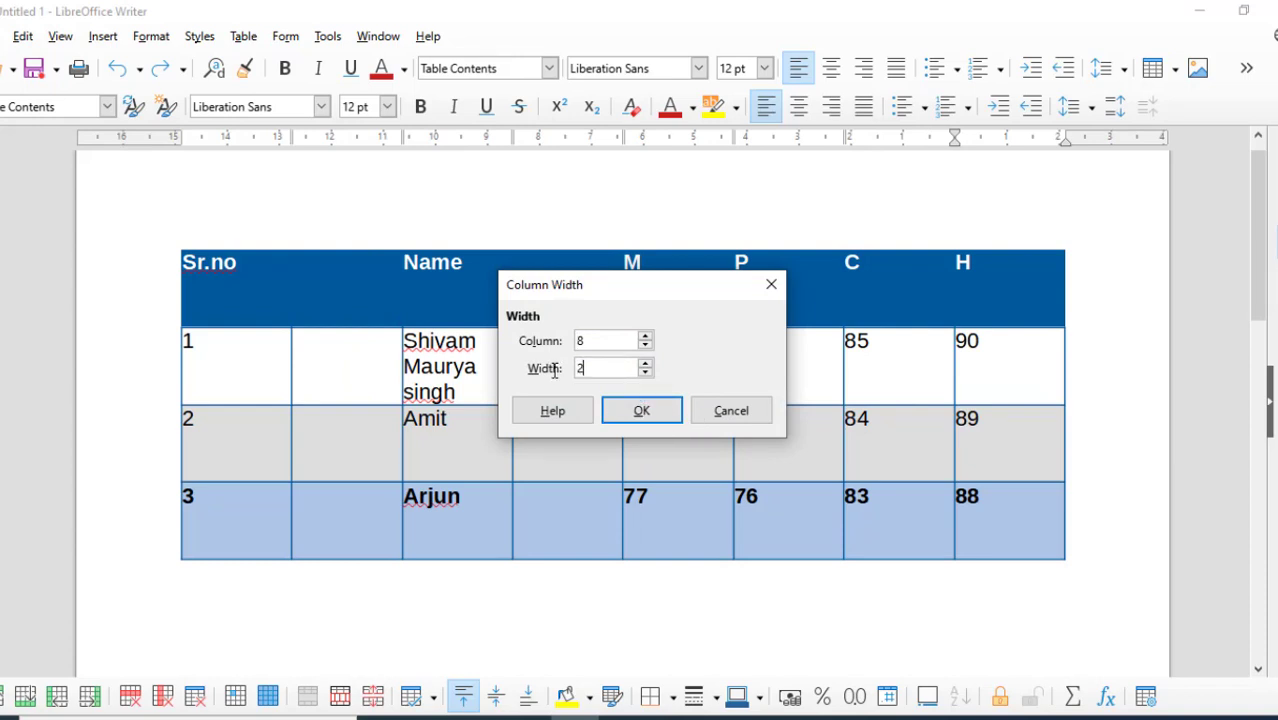
left_click(641, 410)
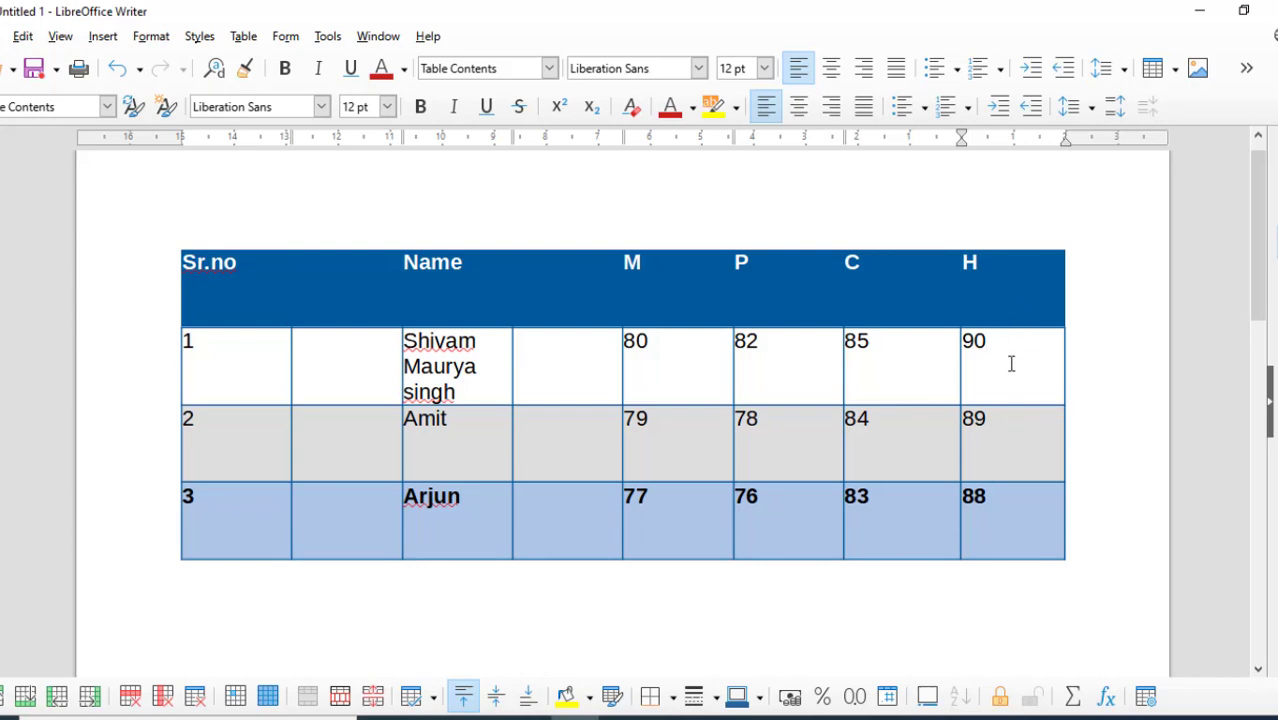
- Add a new line 'fdsfdsfdsfsdafdsfasdfsdf' under 90 in the first student's H cell
left_click(243, 36)
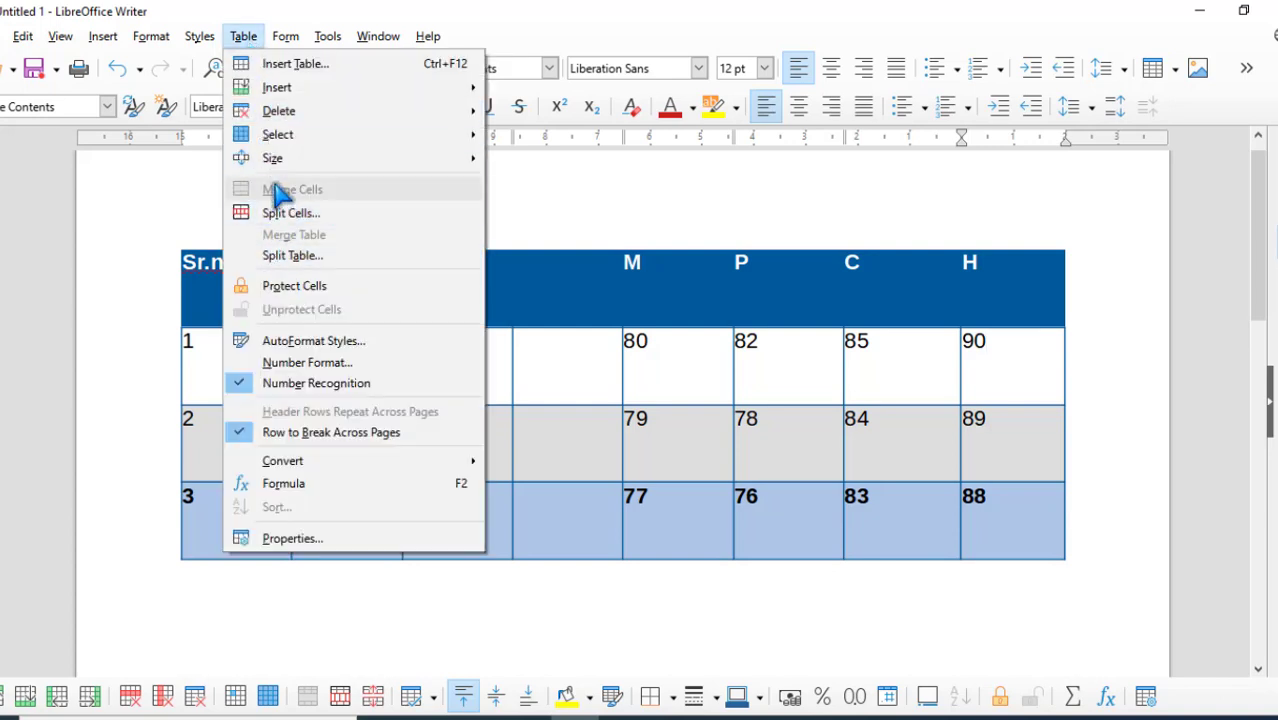
mouse_move(277, 158)
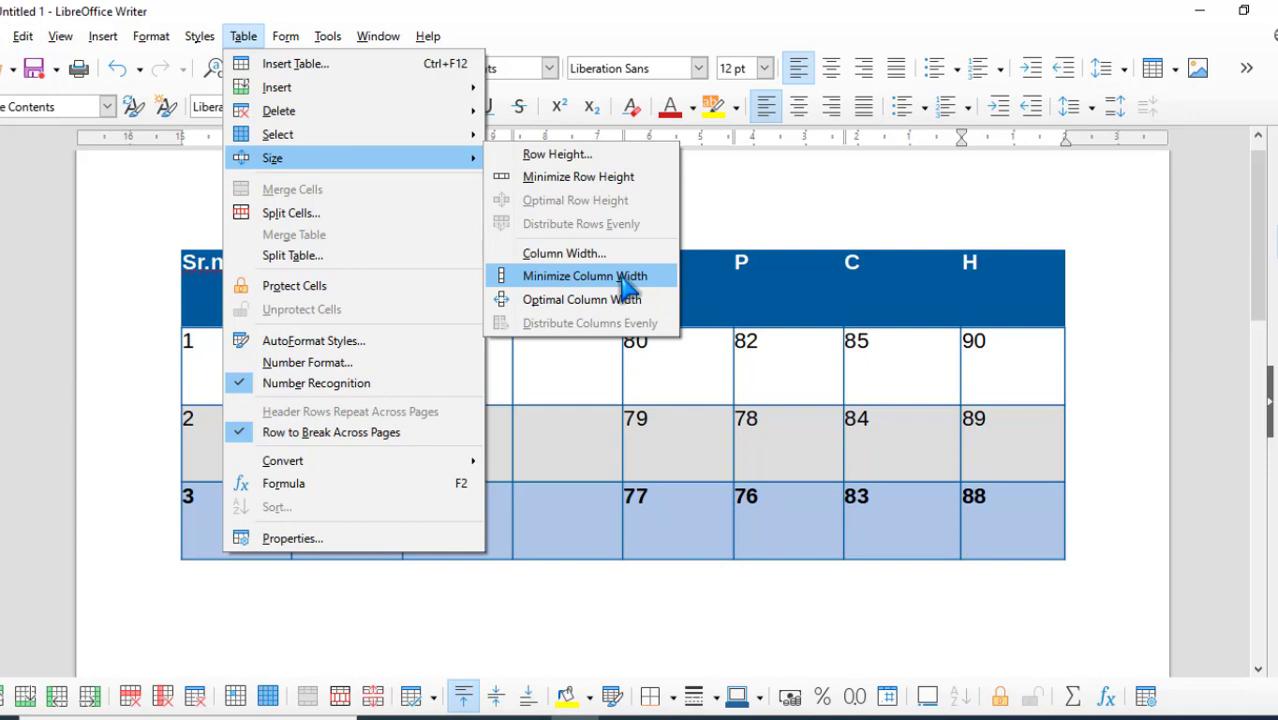
left_click(1046, 374)
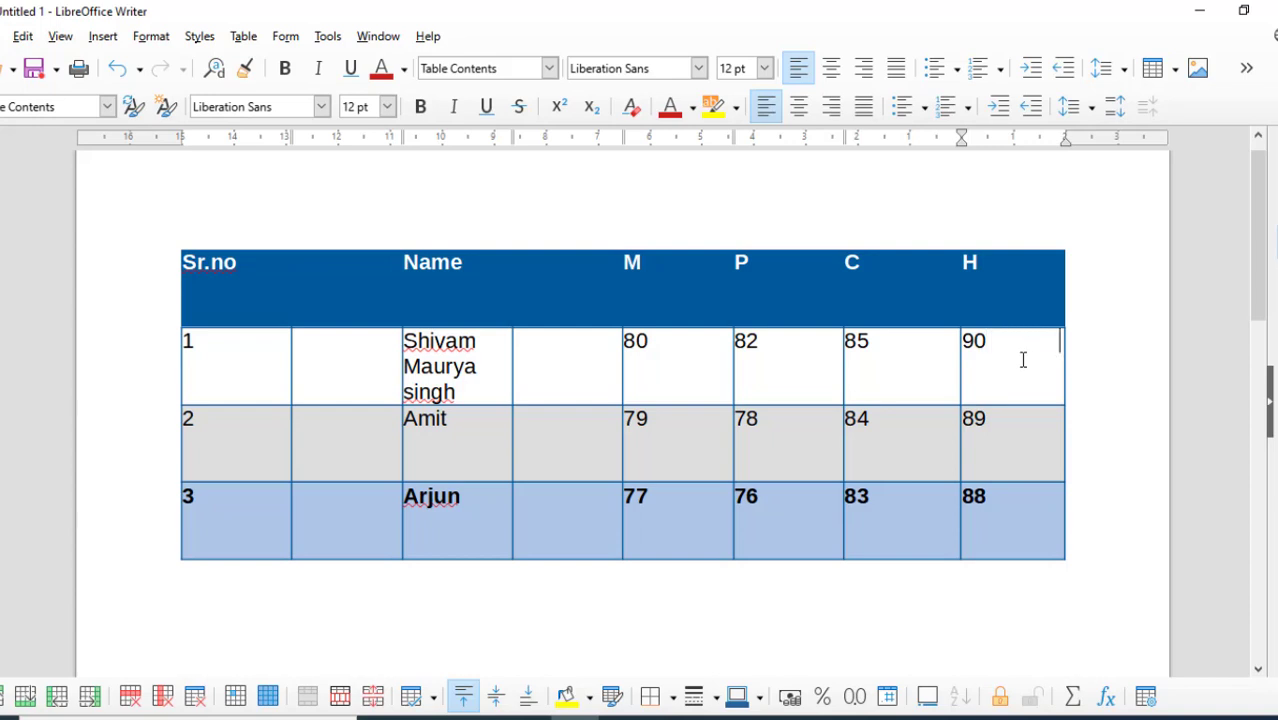
key("Return")
type("fdsfdsfdsfsdafdsfasdfsdf")
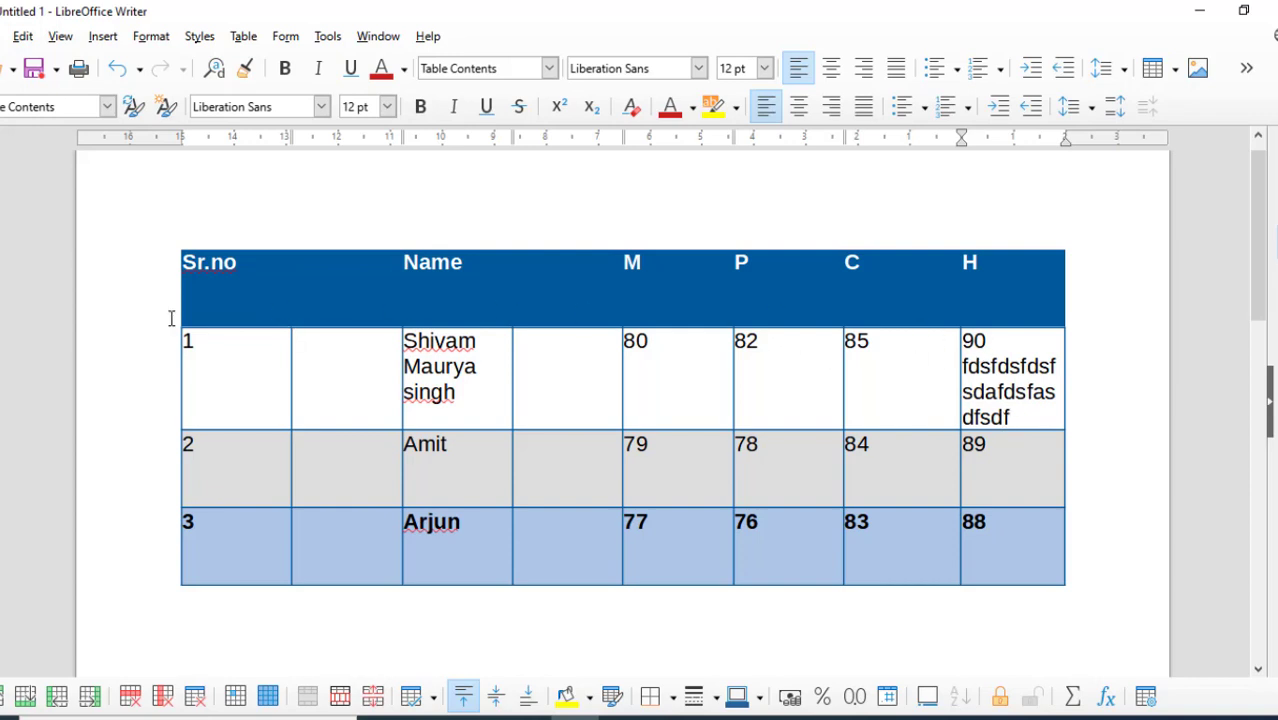
left_click_drag(222, 300, 1021, 526)
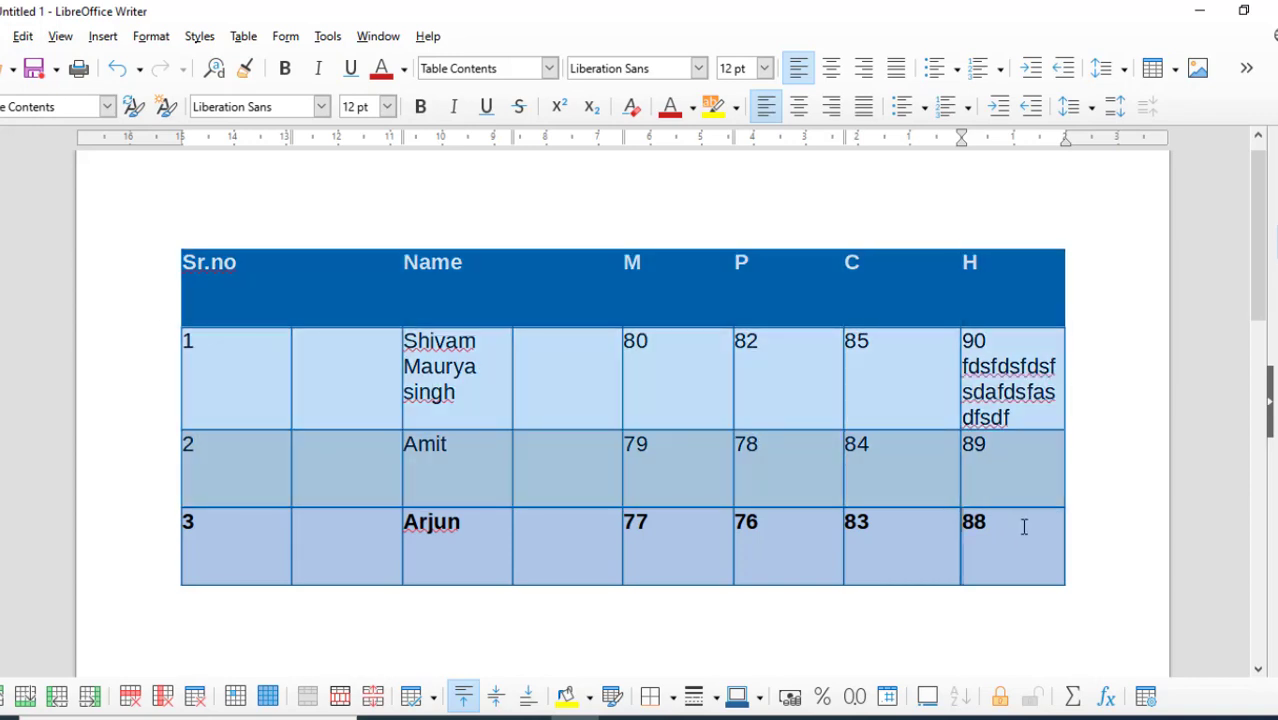
left_click(243, 36)
mouse_move(352, 167)
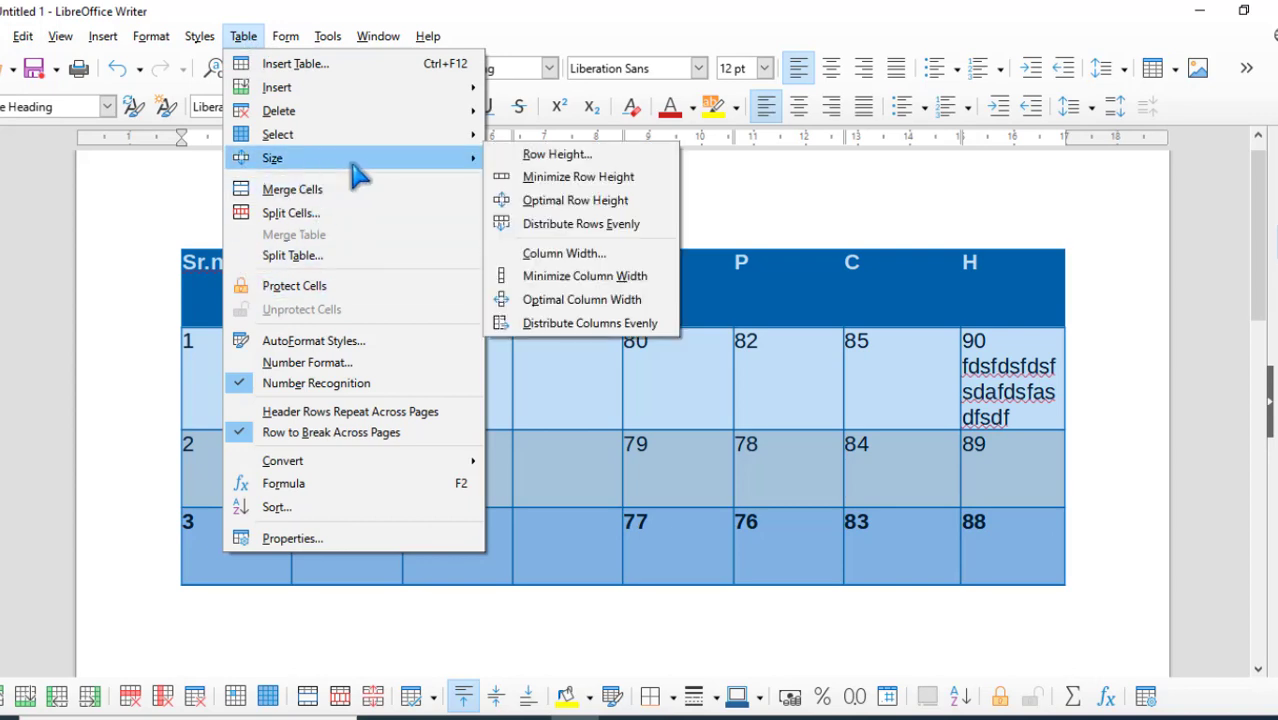
left_click(617, 277)
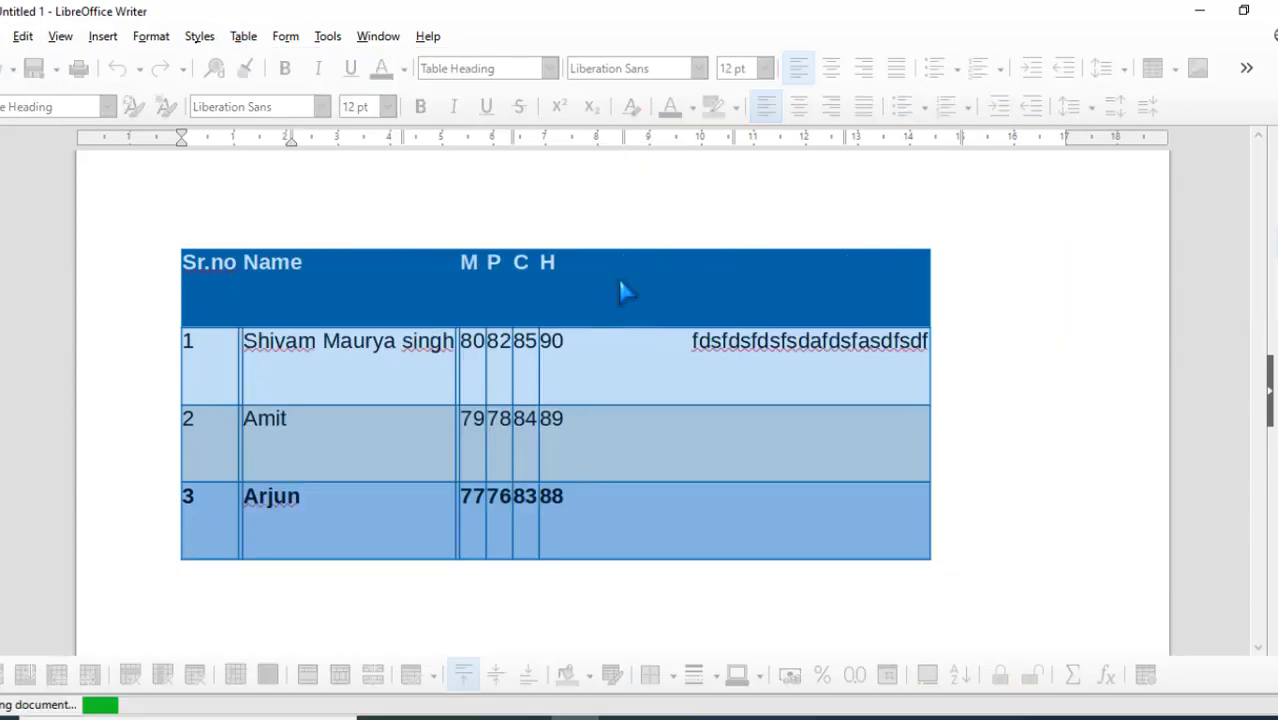
left_click(414, 377)
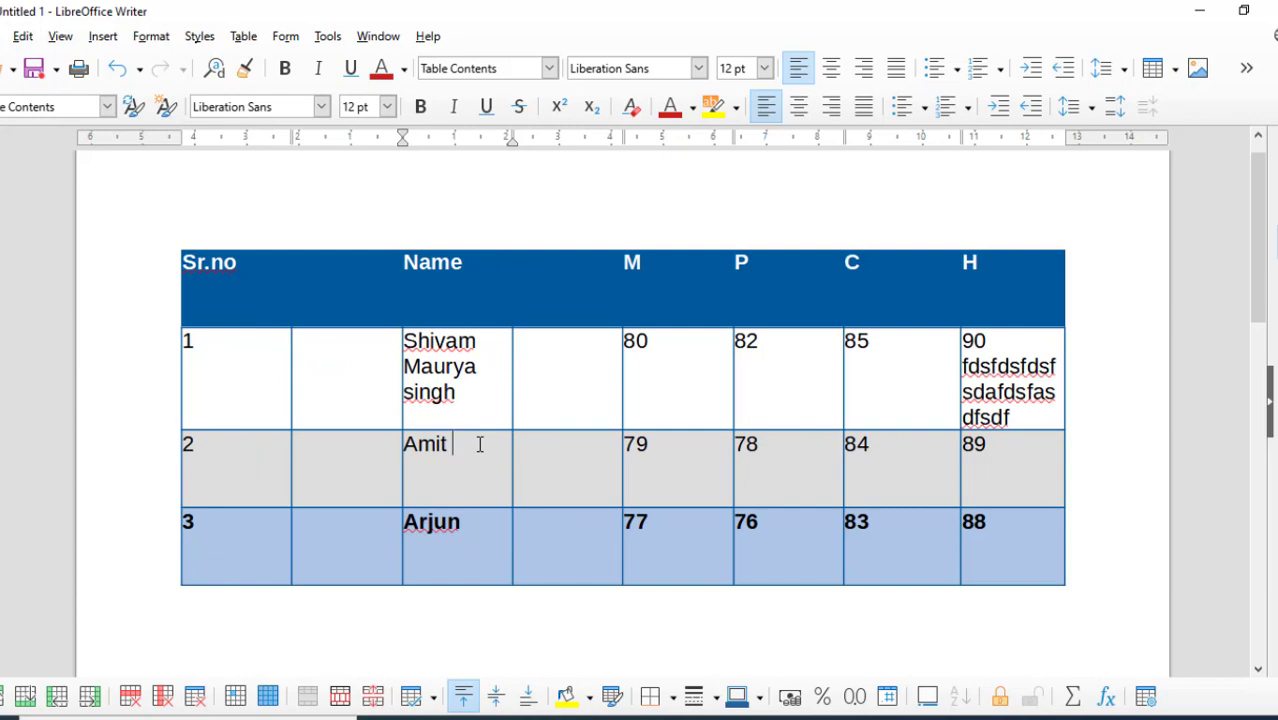
- Append 'Mauryasdkjhfhfksdhfk' to the second student's name and apply Minimize Column Width to the whole table
type("Mauryasdkjhfhfksdhfk")
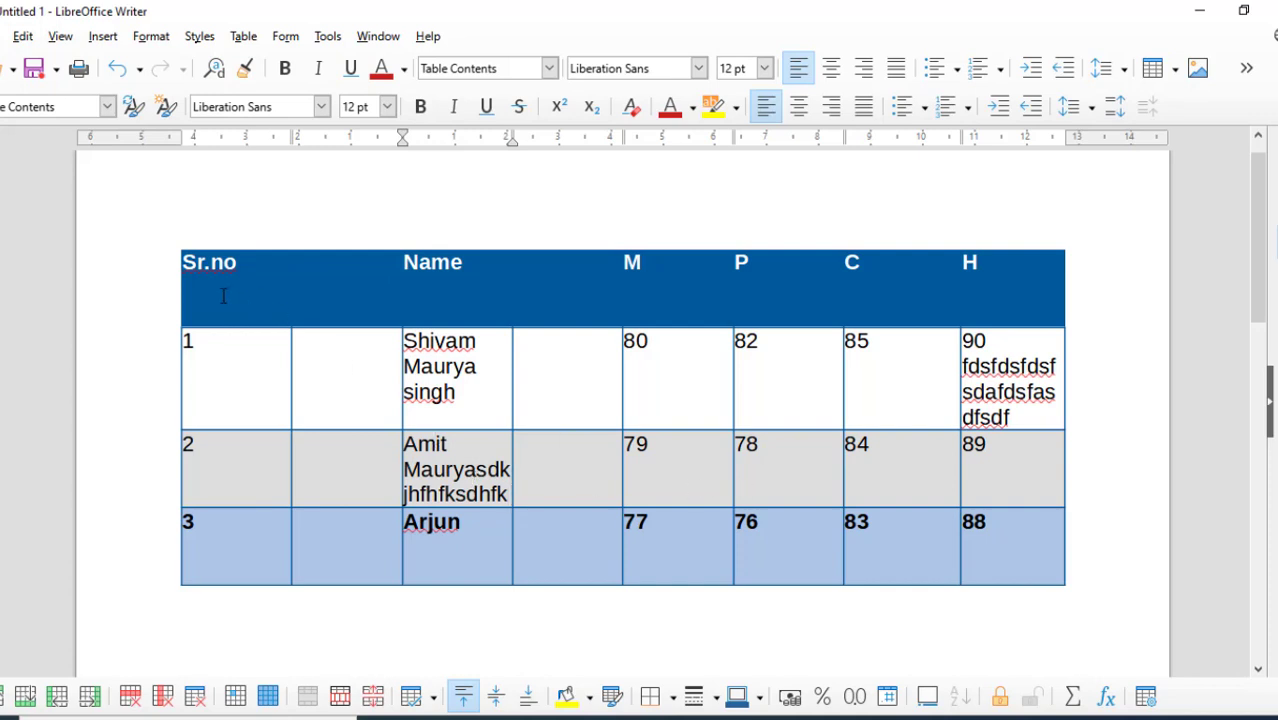
left_click_drag(222, 294, 1047, 559)
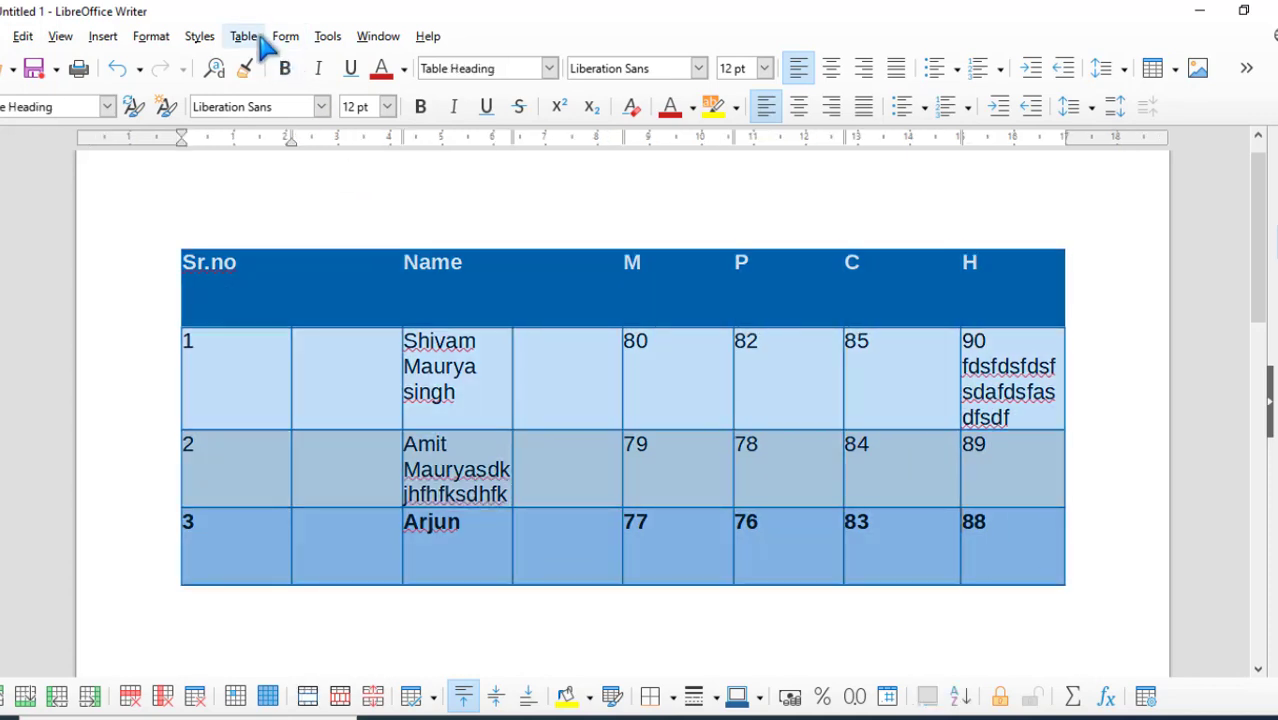
left_click(243, 36)
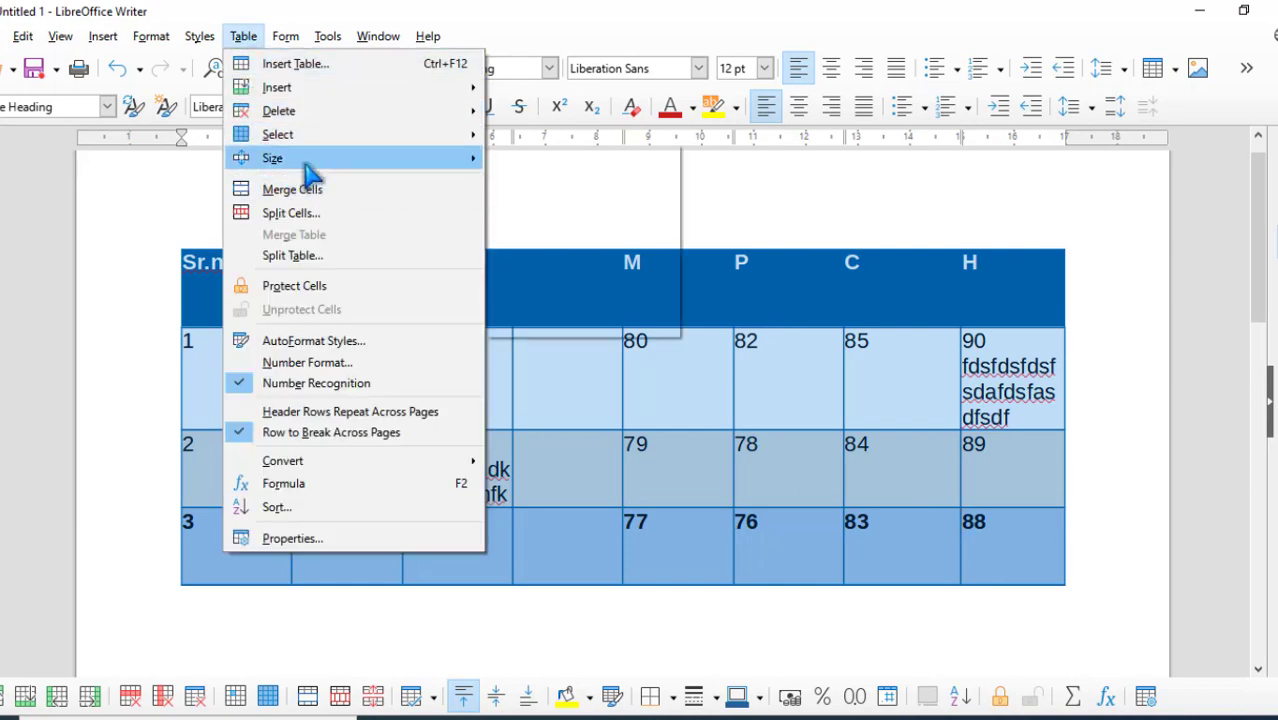
mouse_move(305, 160)
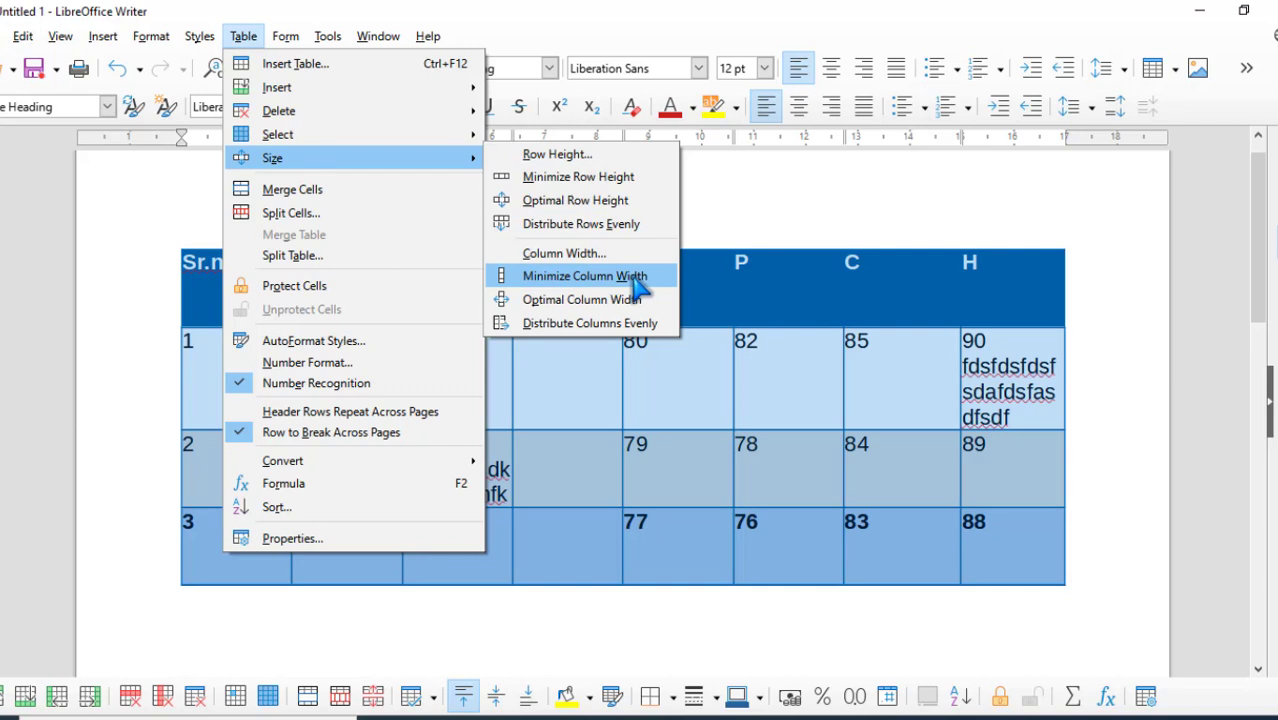
left_click(635, 276)
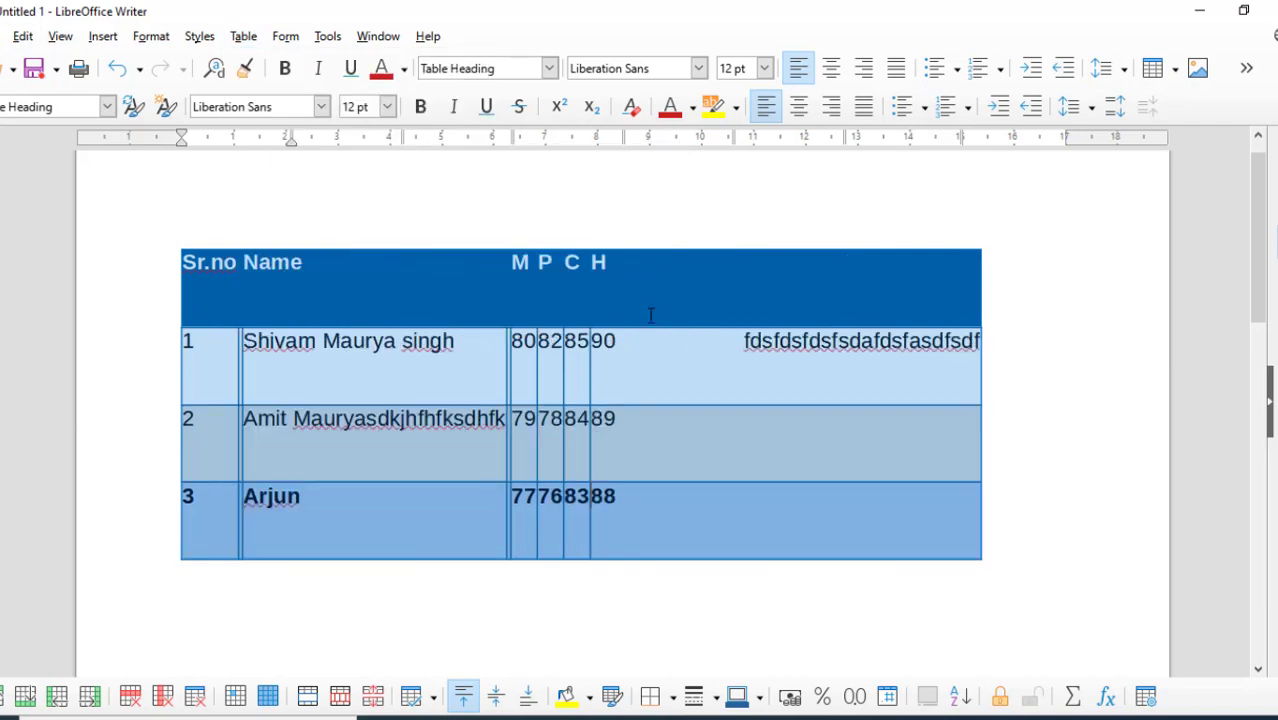
left_click(262, 443)
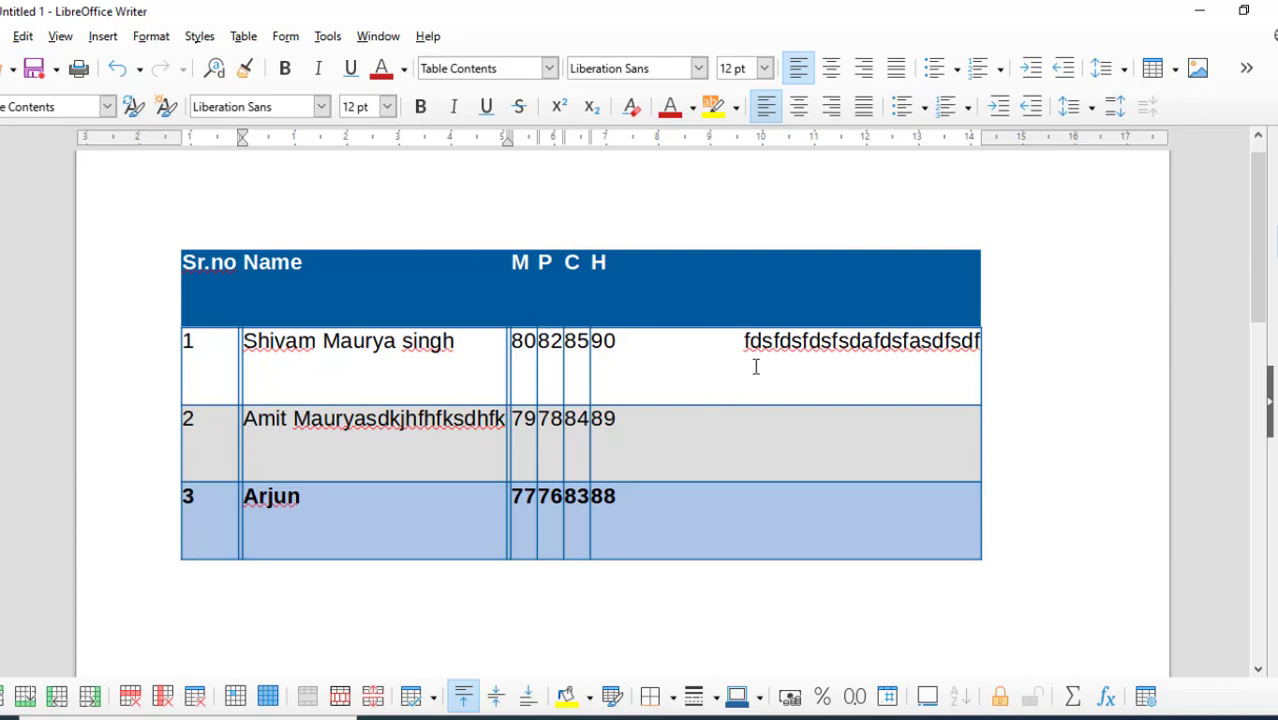
- Select all cells of the marks table and distribute its columns evenly
left_click(245, 38)
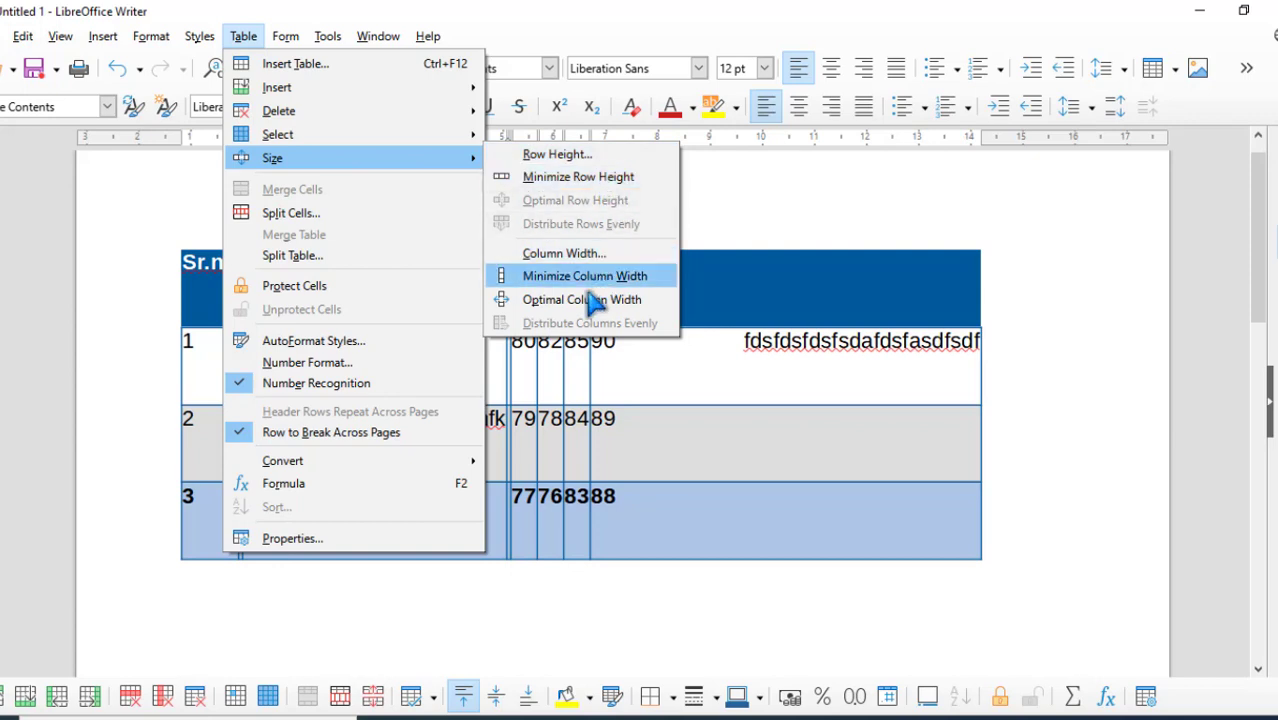
left_click(719, 377)
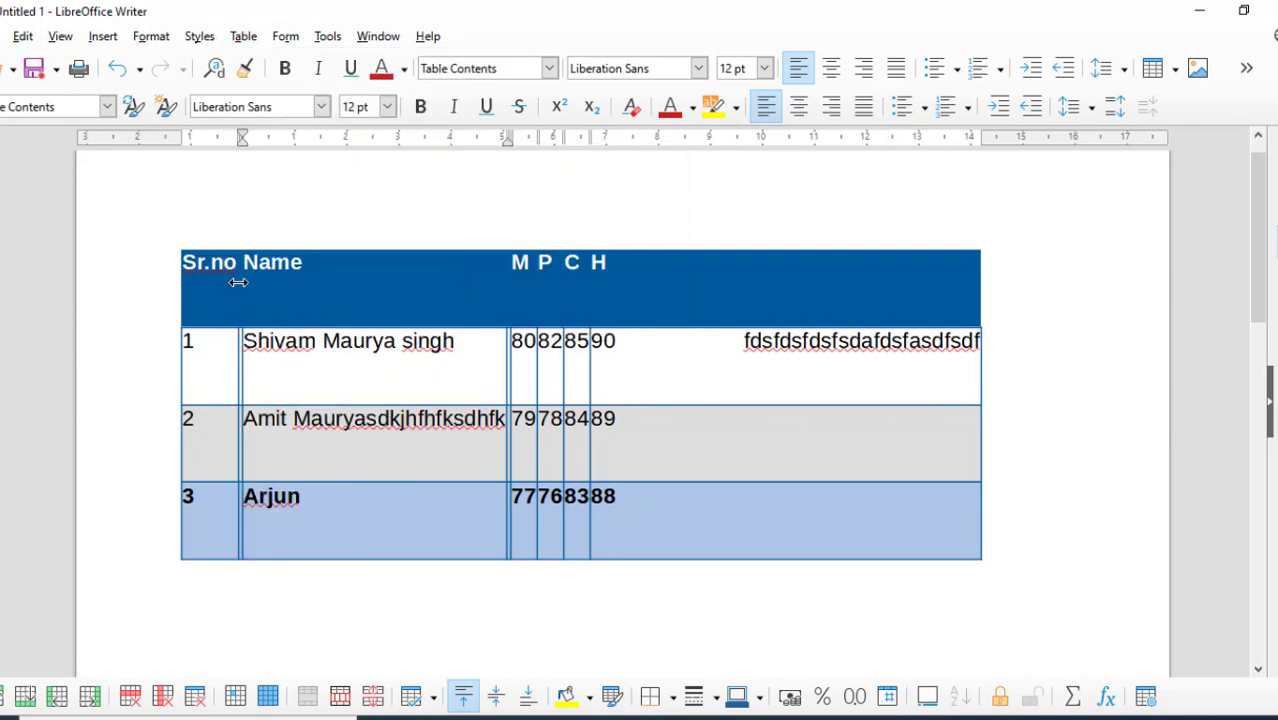
left_click_drag(211, 284, 870, 505)
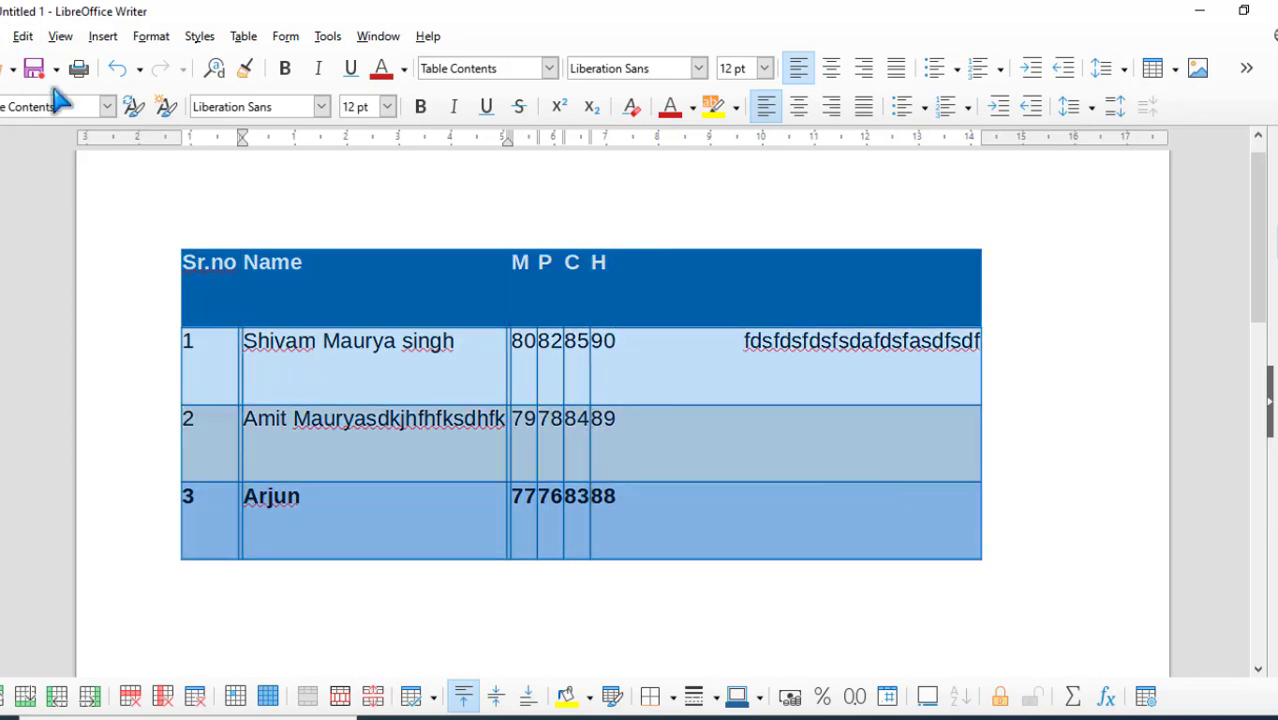
left_click(243, 36)
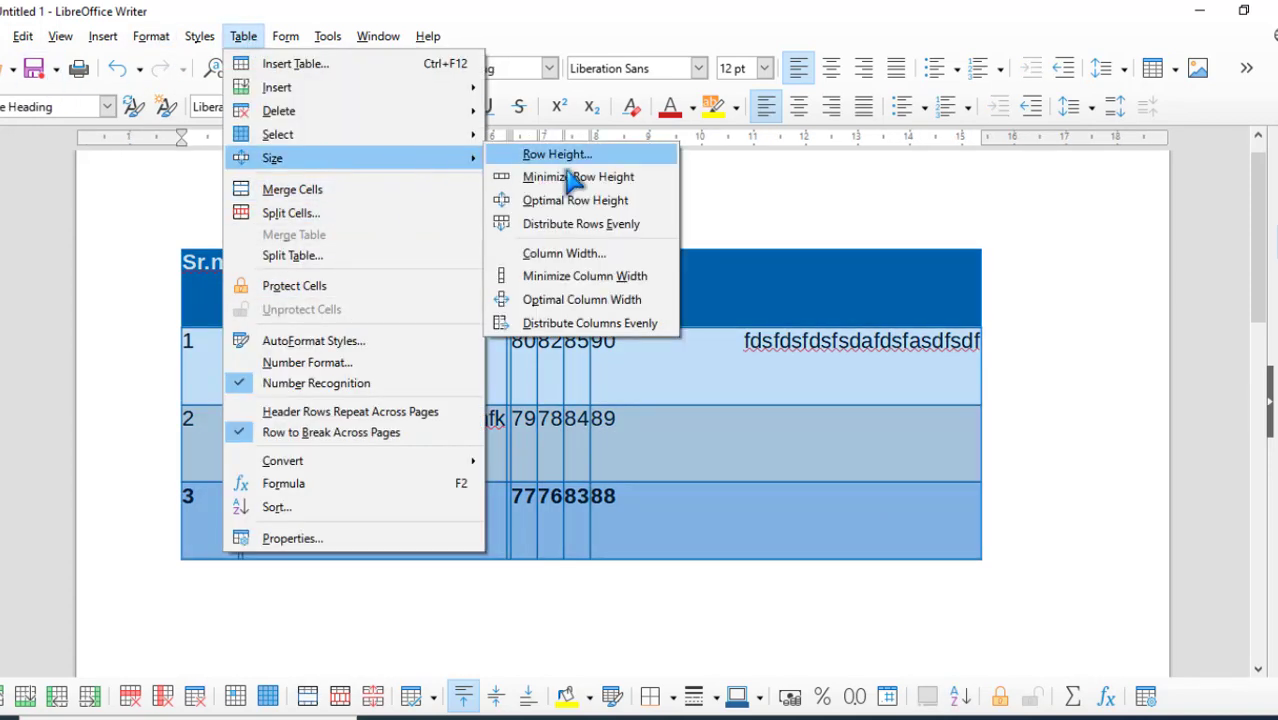
left_click(605, 322)
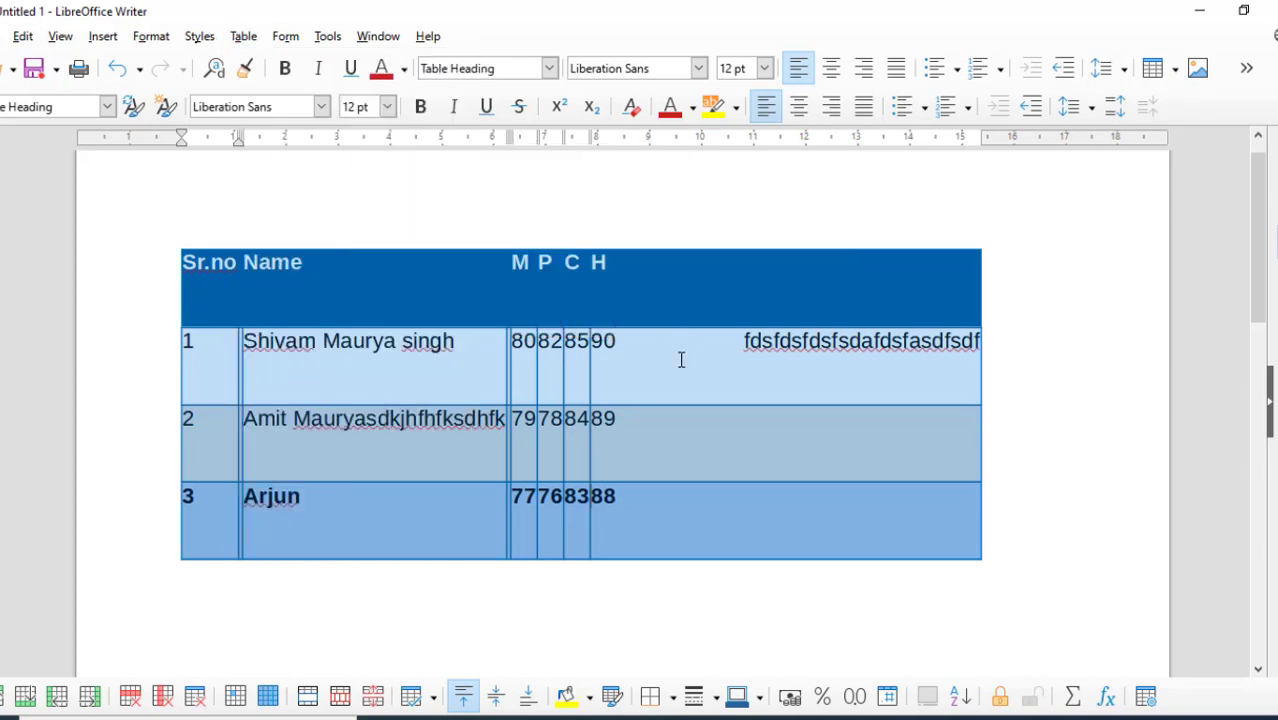
left_click(647, 358)
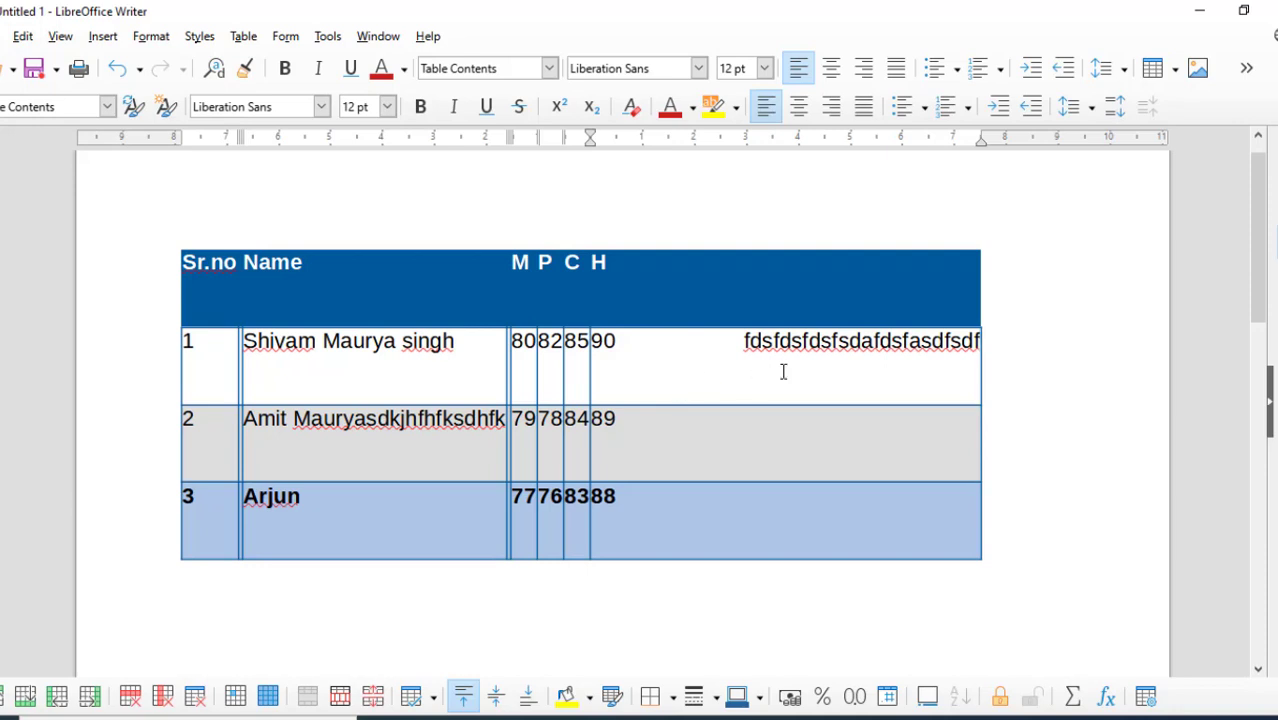
- Append 'dfdsfdsfasdfsdaf' to row 2's name, then apply Optimal Column Width to the table
left_click(671, 341)
left_click(329, 458)
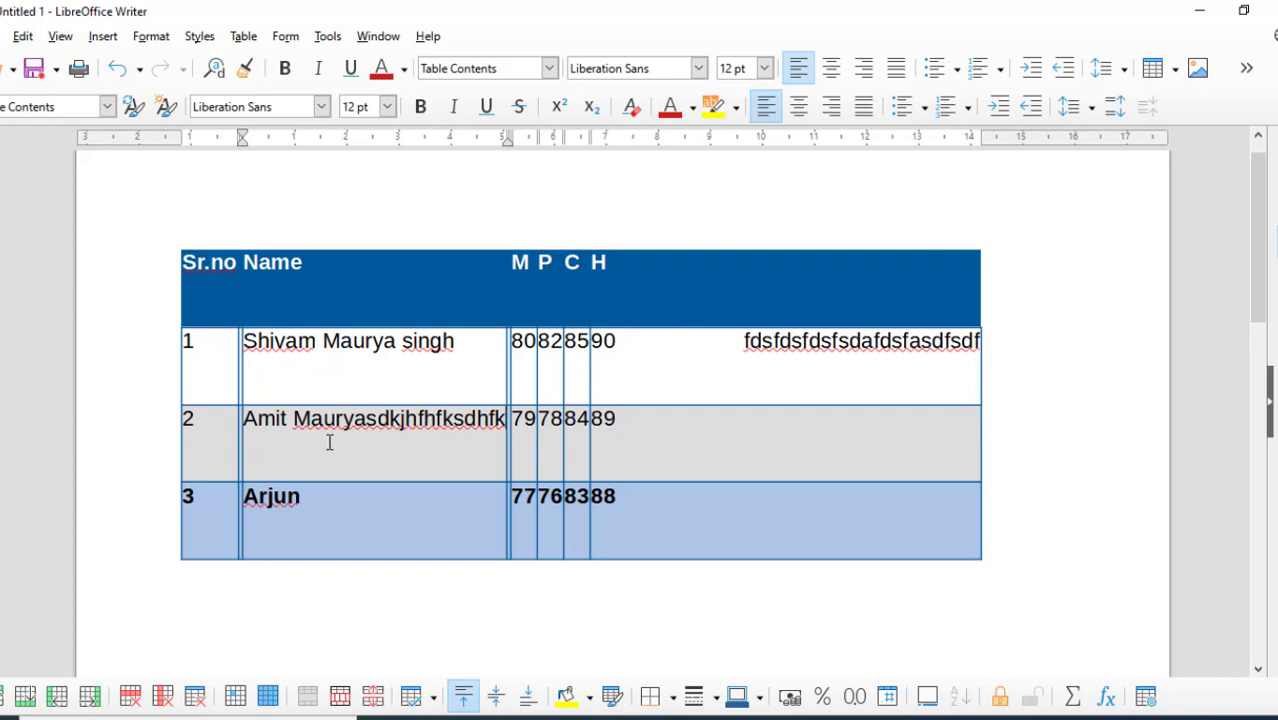
type("dfdsfdsfasdf")
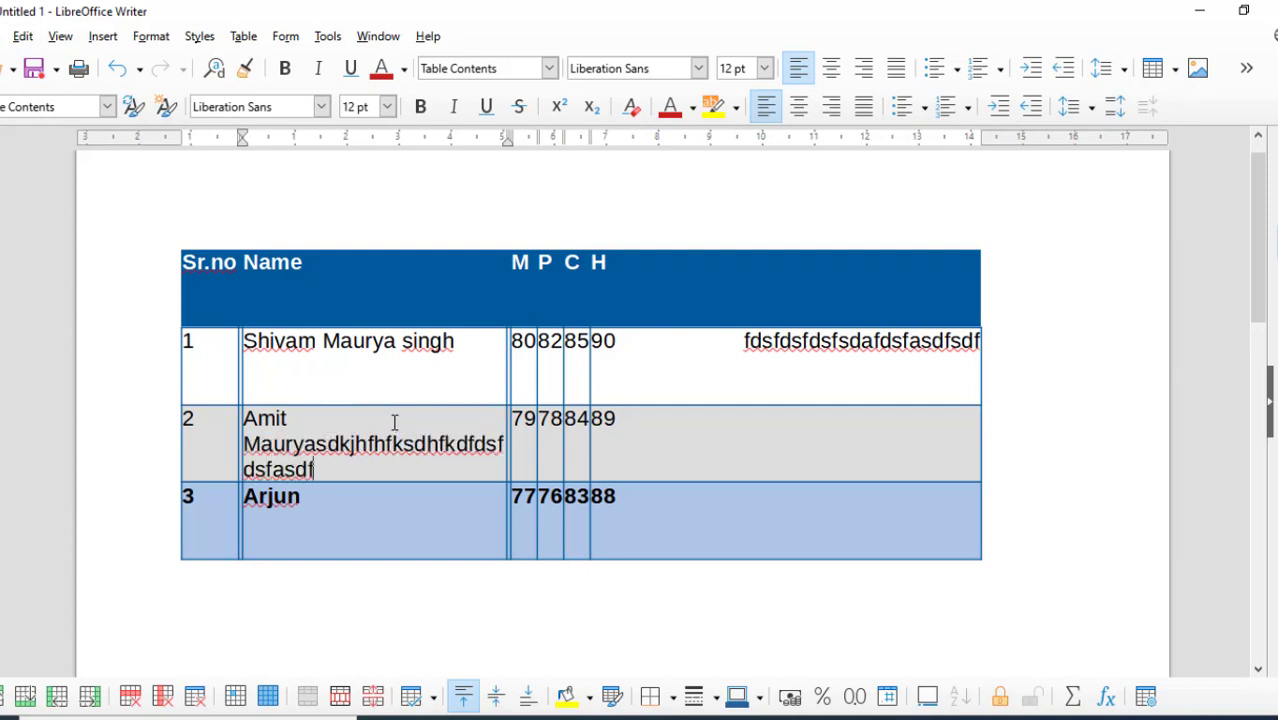
type("sdaf")
key("ctrl+a")
key("ctrl+a")
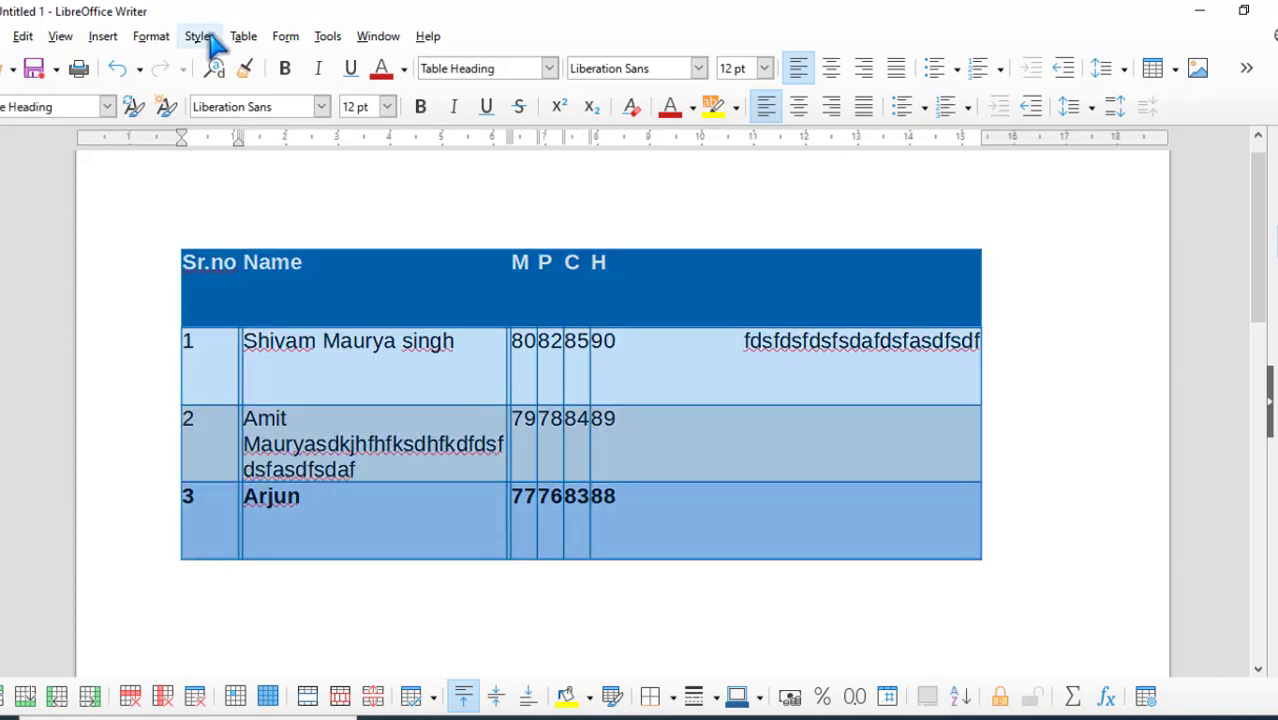
left_click(245, 37)
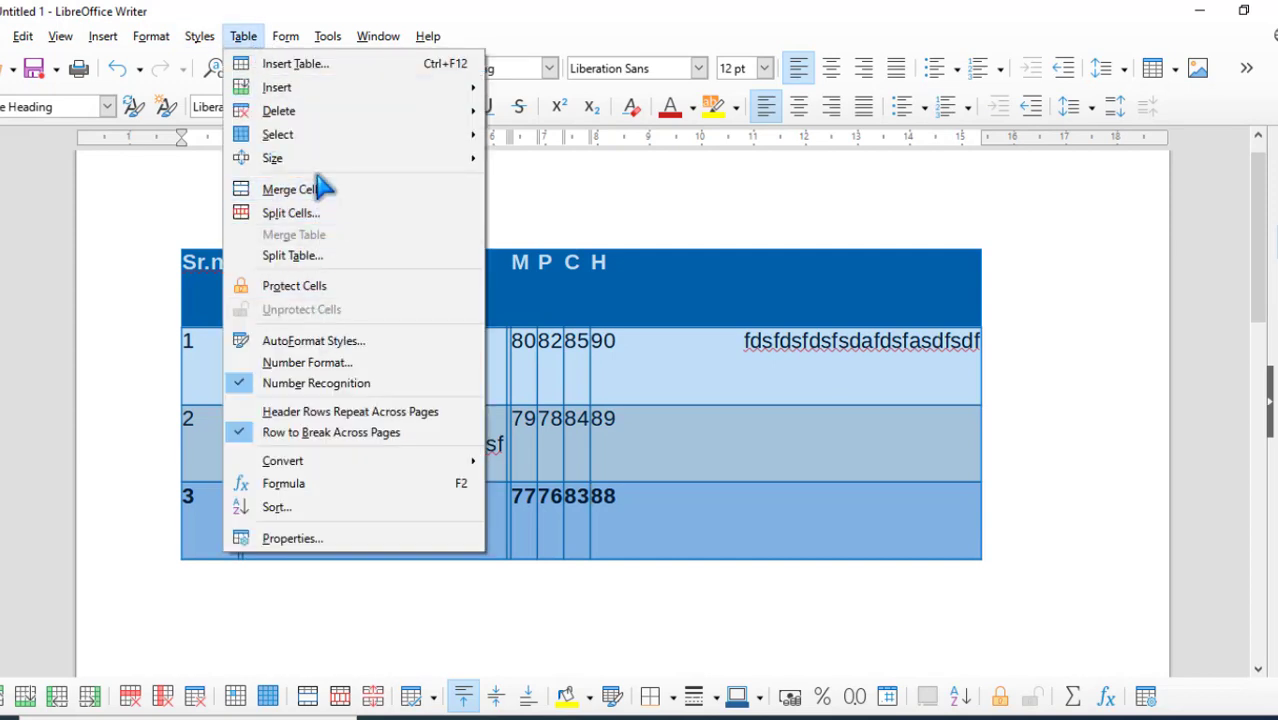
mouse_move(350, 160)
left_click(609, 299)
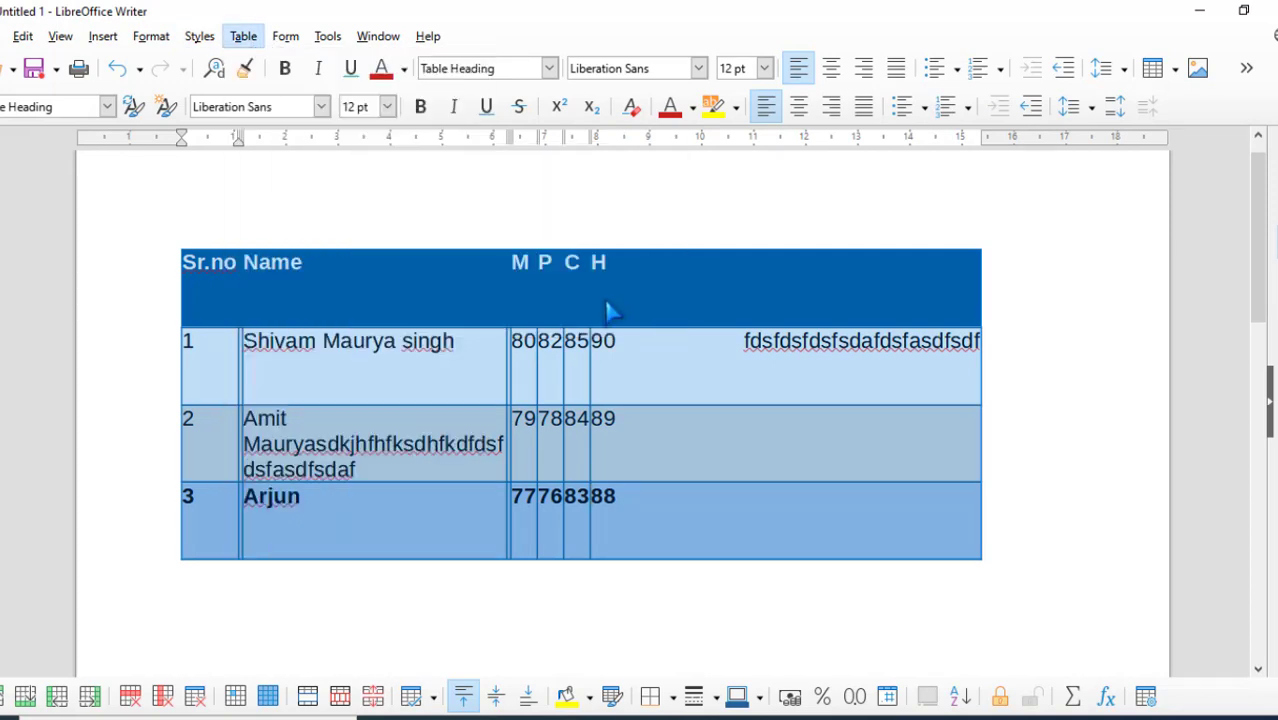
- Select every cell of the marks table and apply Table > Size > Distribute Columns Evenly
left_click(482, 450)
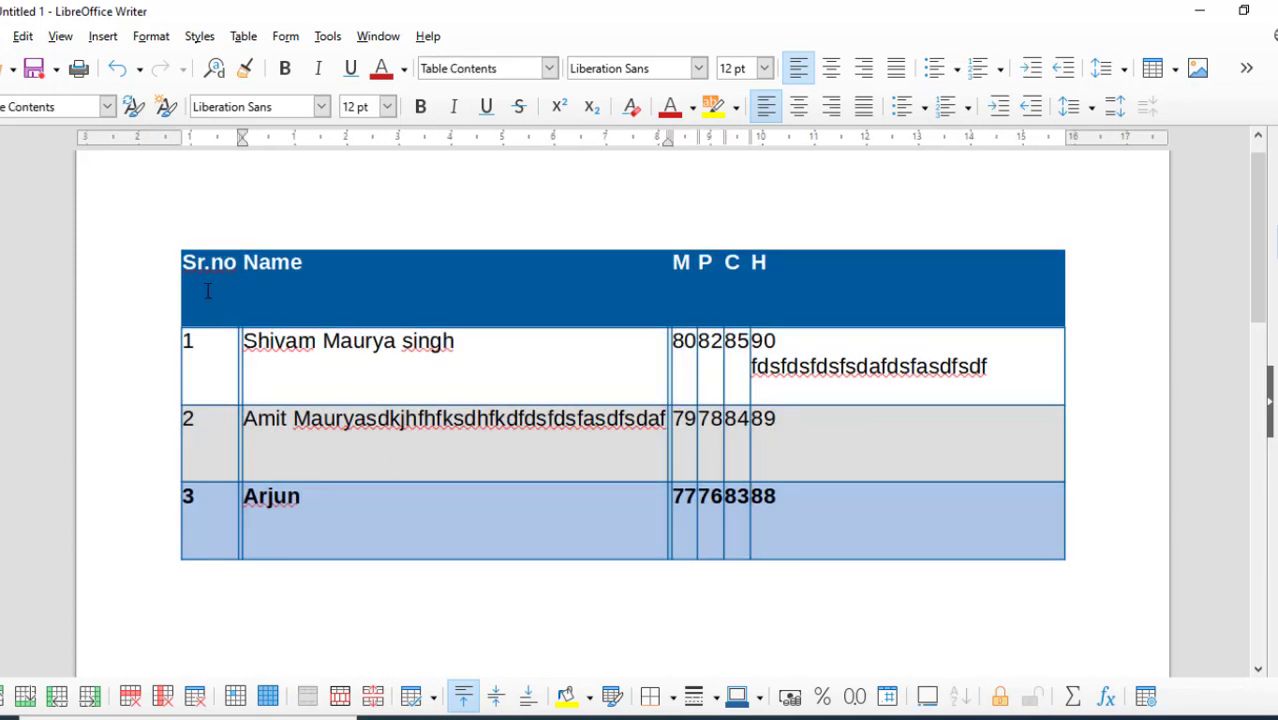
left_click(243, 36)
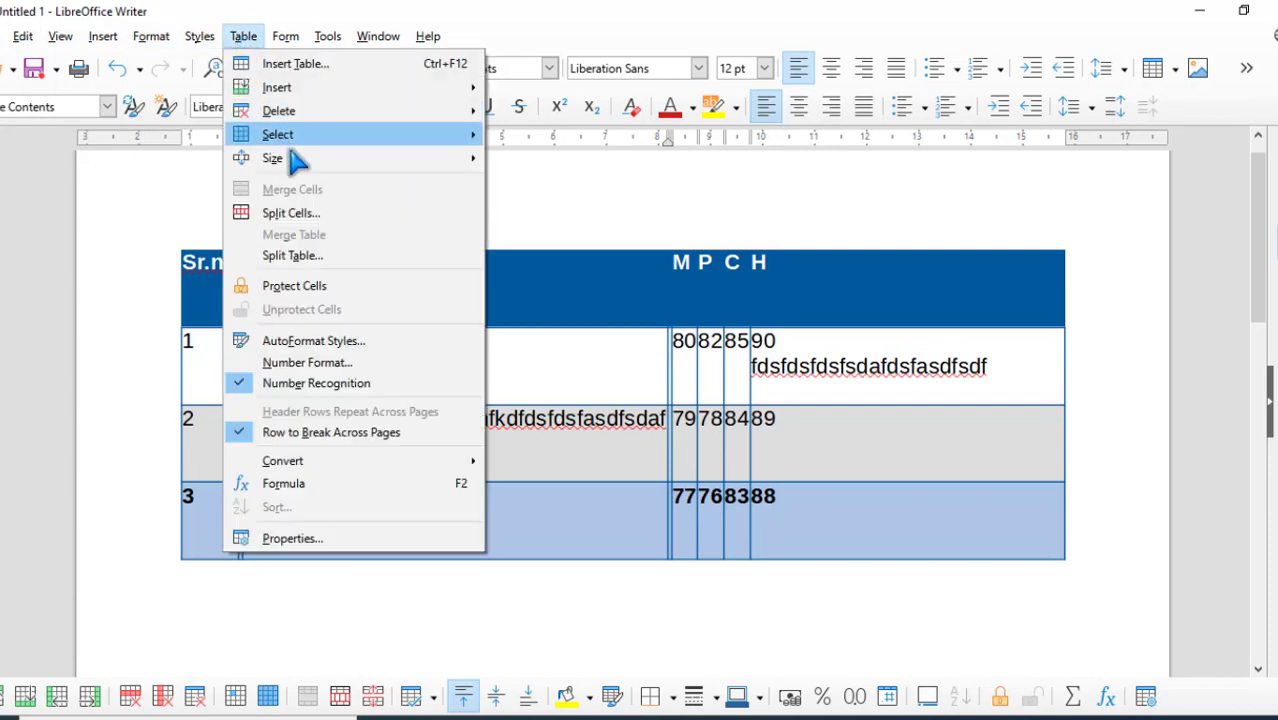
mouse_move(300, 160)
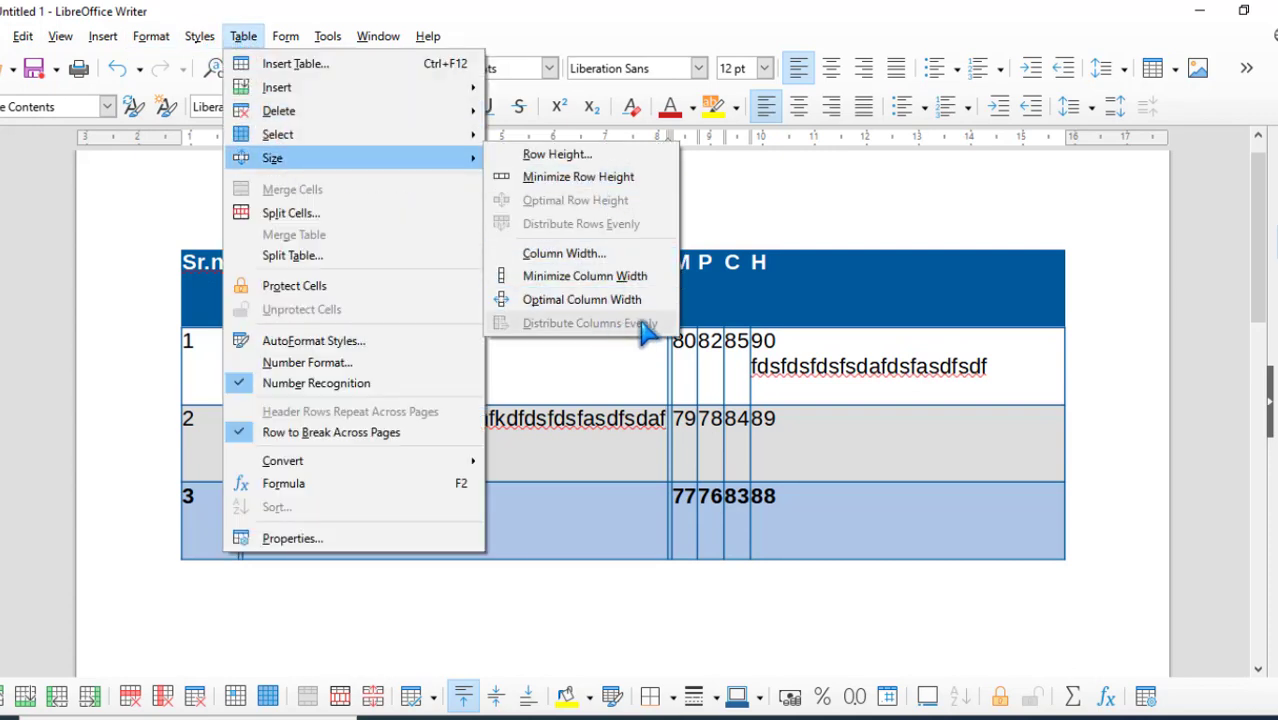
left_click(784, 352)
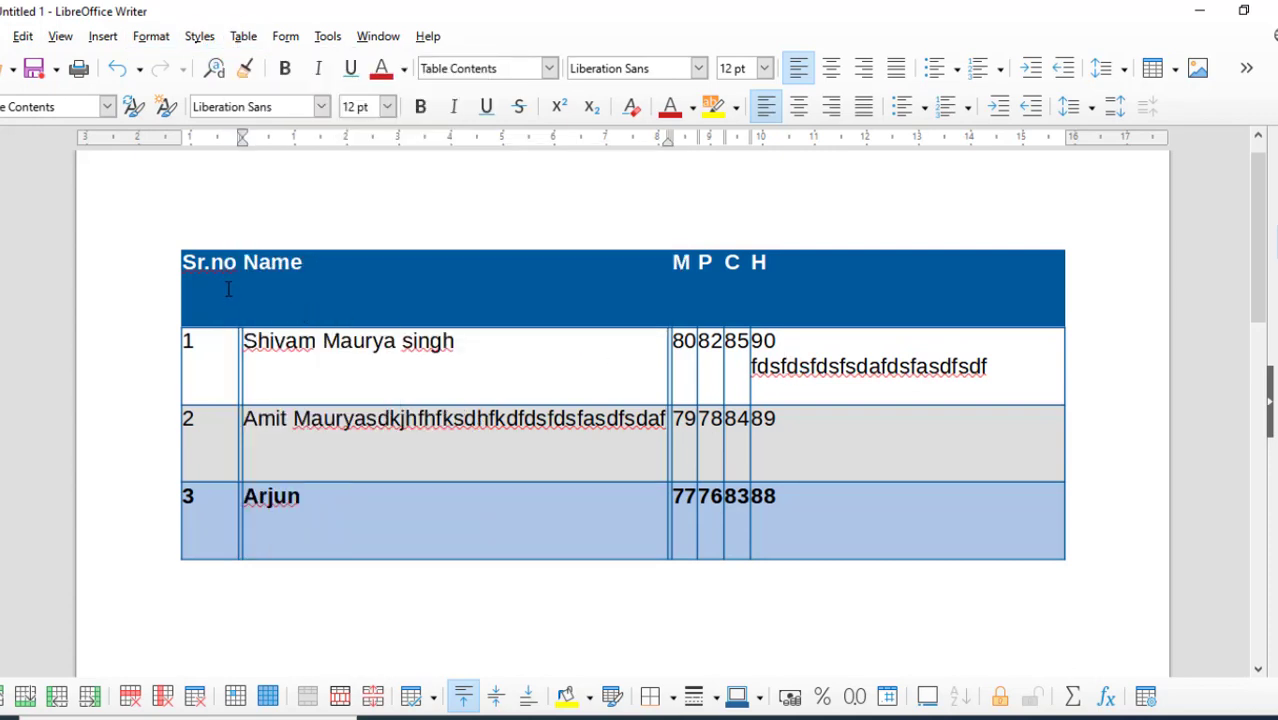
left_click_drag(231, 302, 1013, 513)
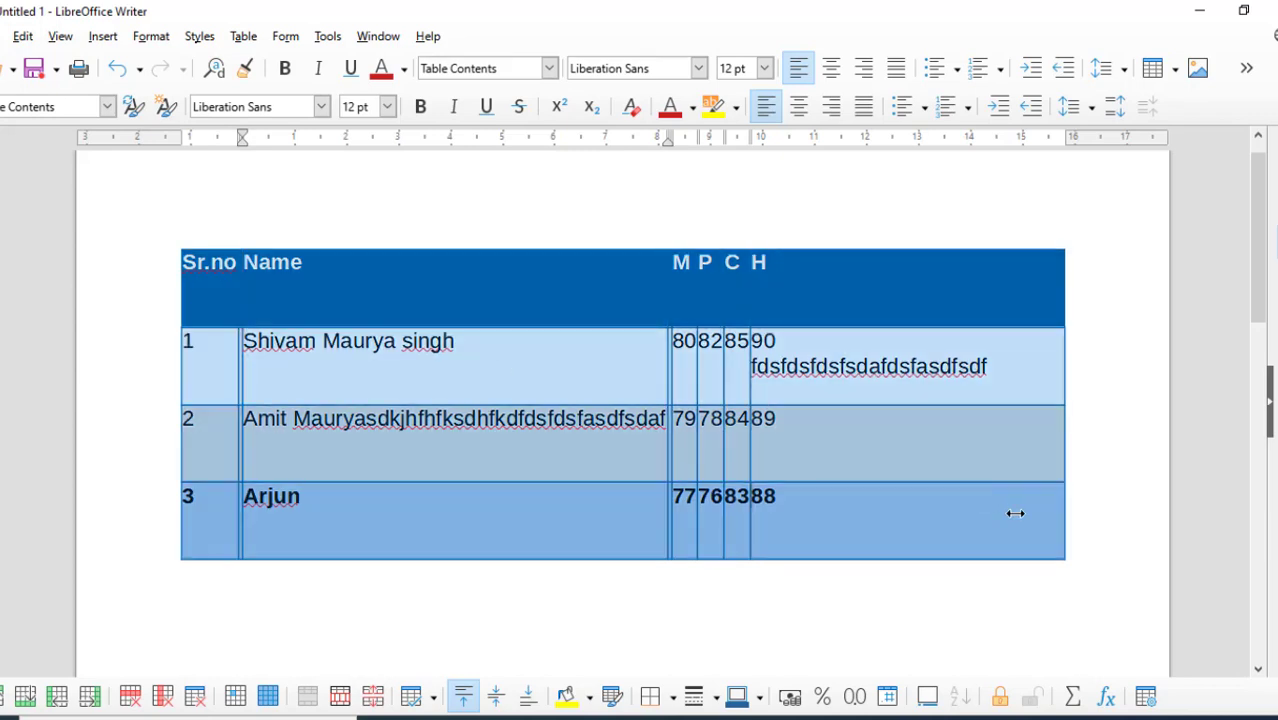
left_click(247, 38)
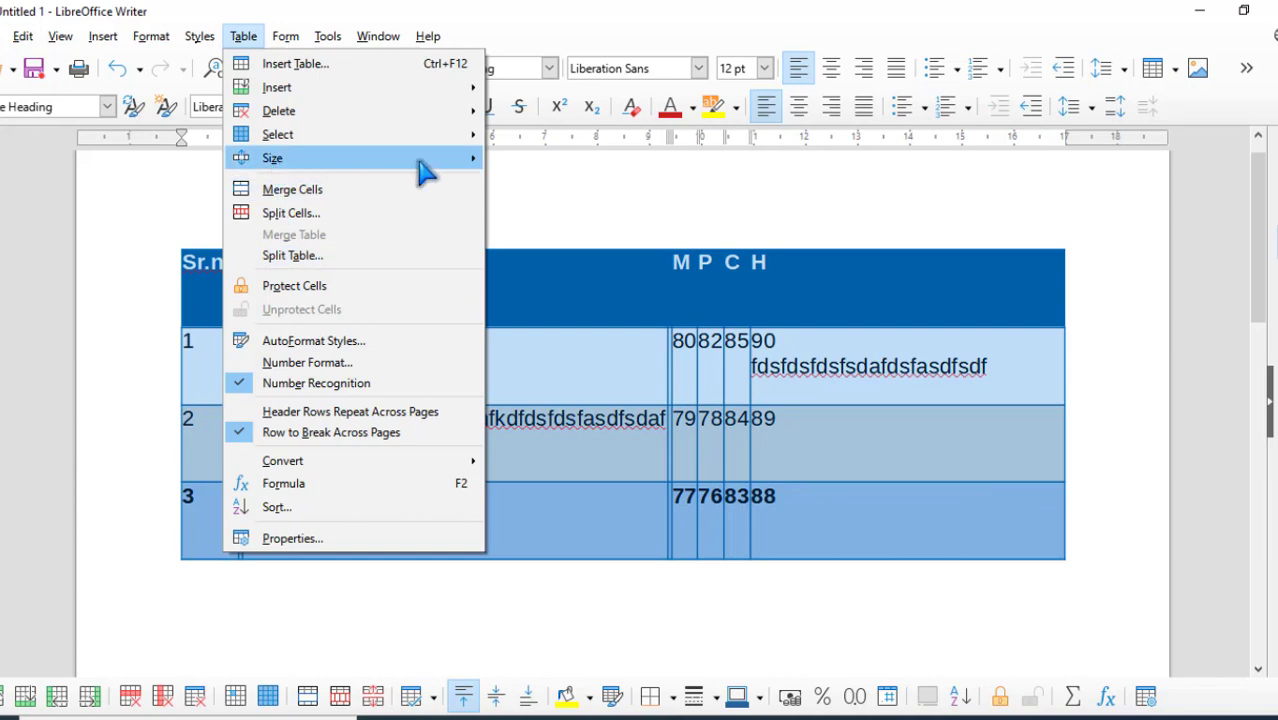
mouse_move(420, 160)
left_click(586, 324)
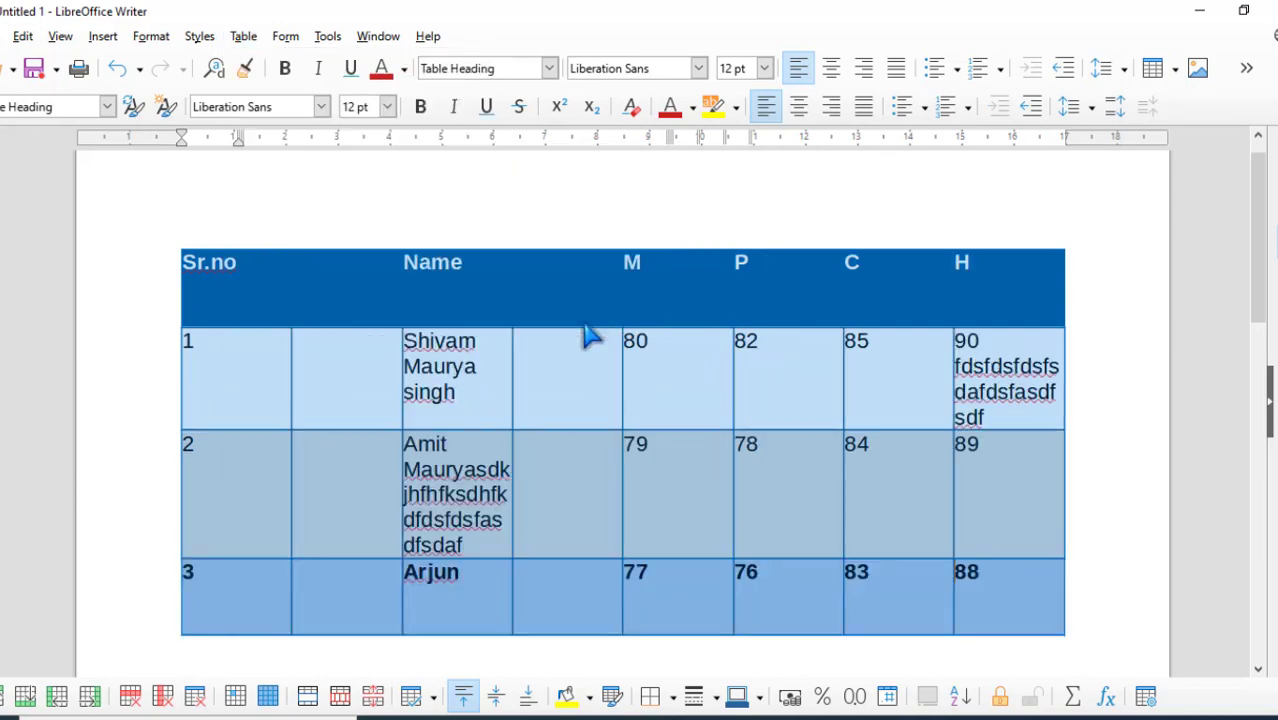
- Review the evenly spaced marks table, opening the Table menu and closing it unchanged
left_click(665, 354)
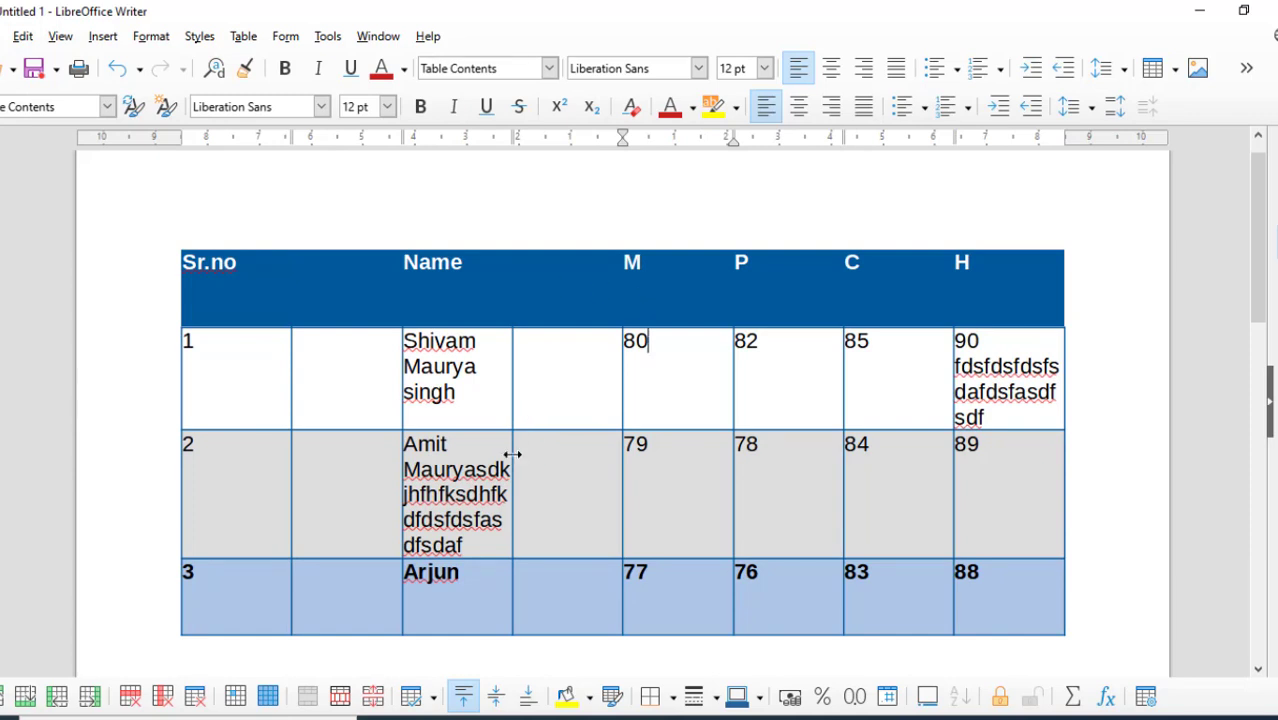
scroll(522, 451, "down", 1)
scroll(525, 428, "up", 1)
left_click(243, 37)
mouse_move(362, 166)
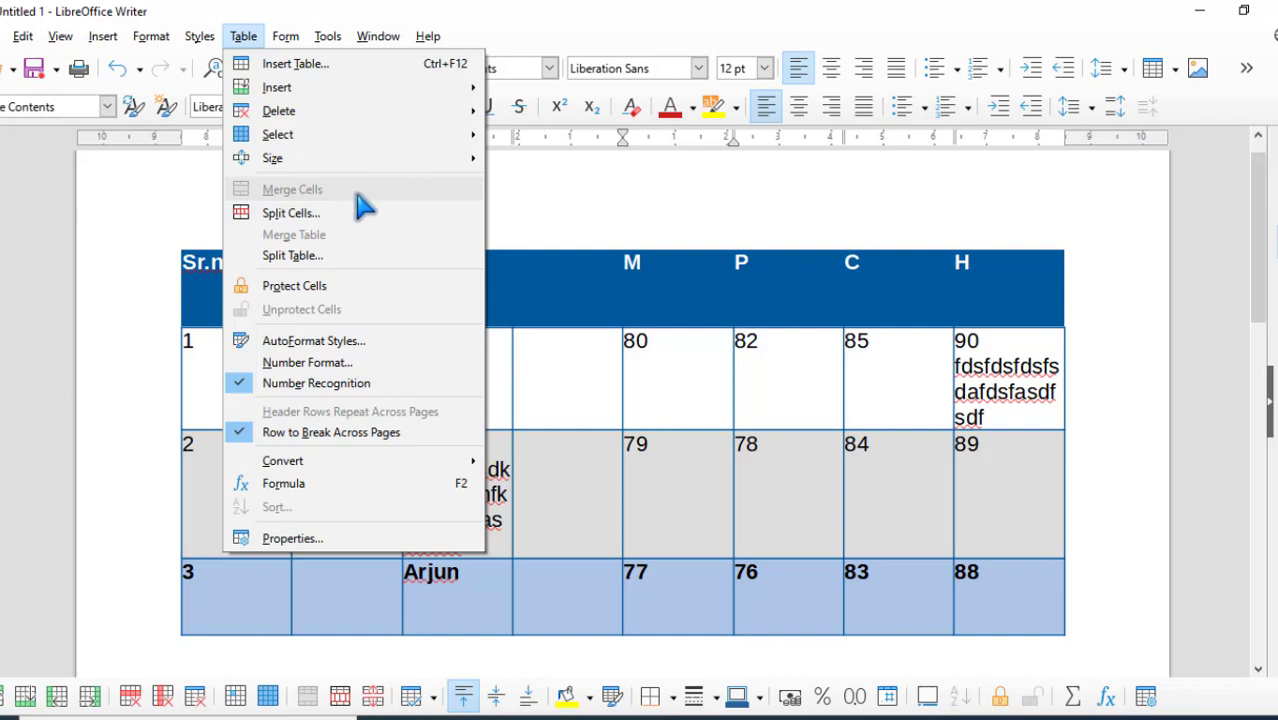
left_click(662, 336)
scroll(565, 348, "down", 2)
scroll(334, 271, "up", 1)
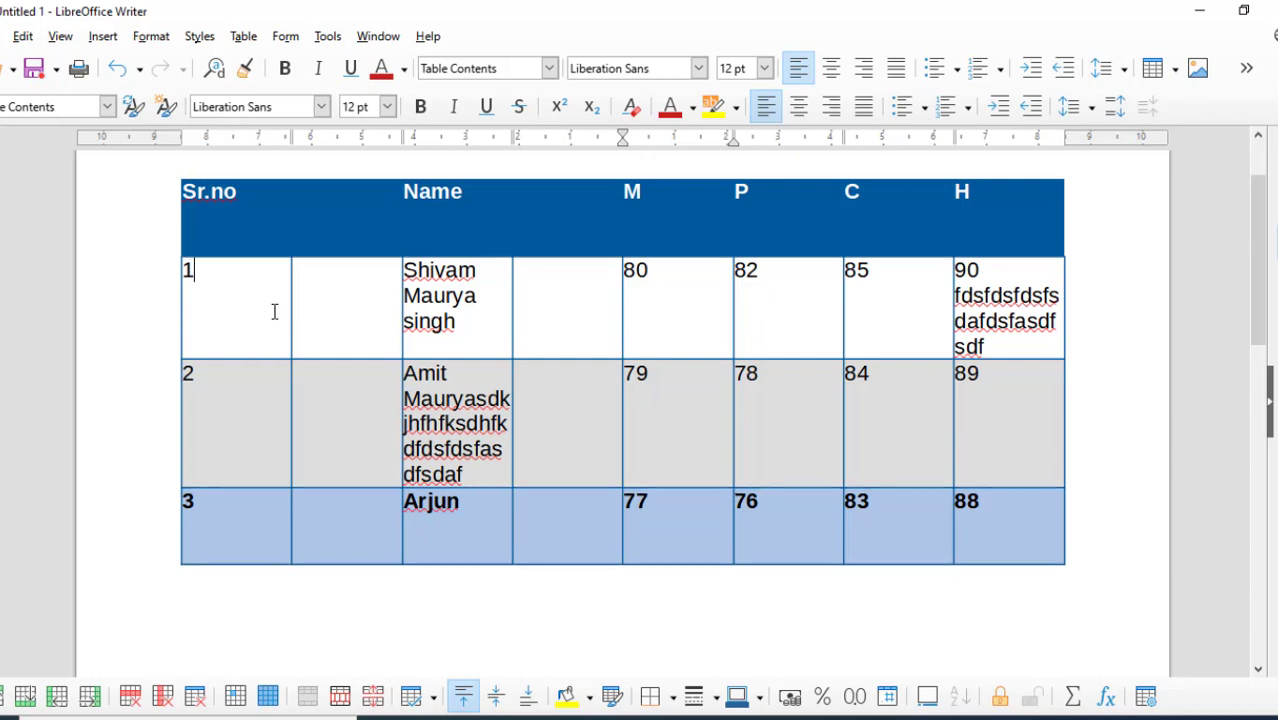
- Select row 1 through the H column, then place the caret on the empty line below the table
left_click_drag(277, 308, 972, 316)
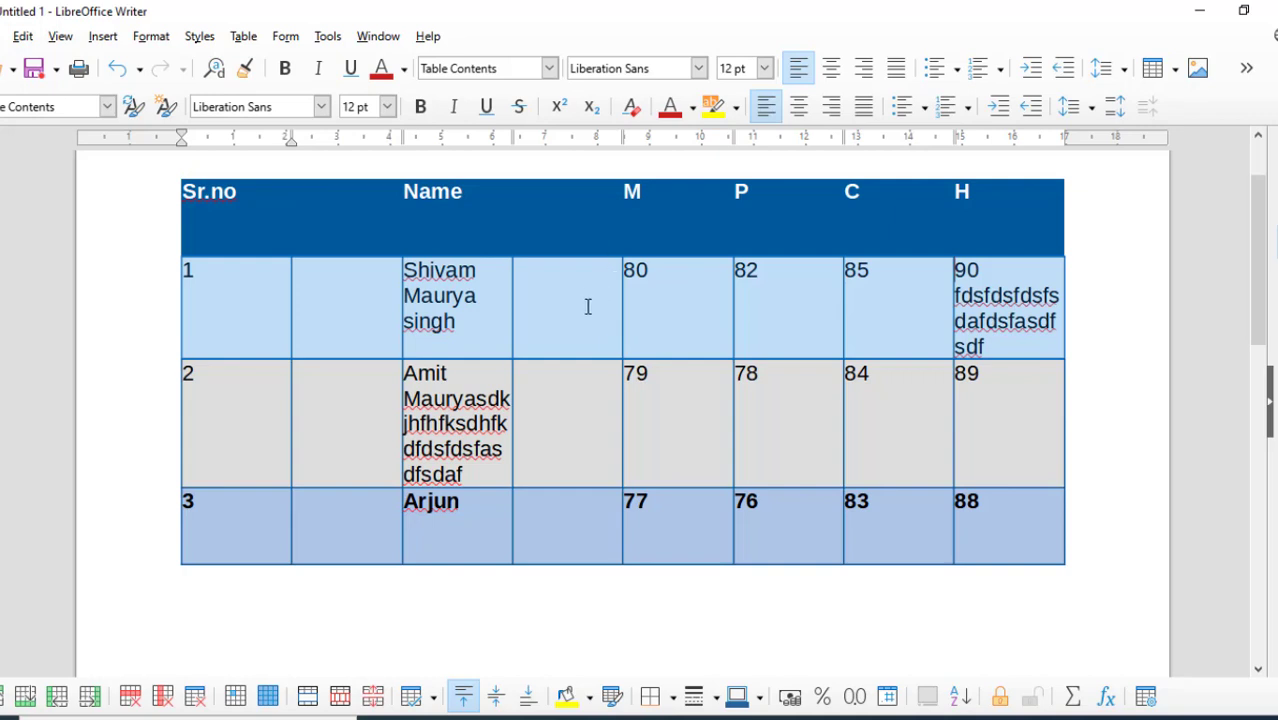
left_click(590, 305)
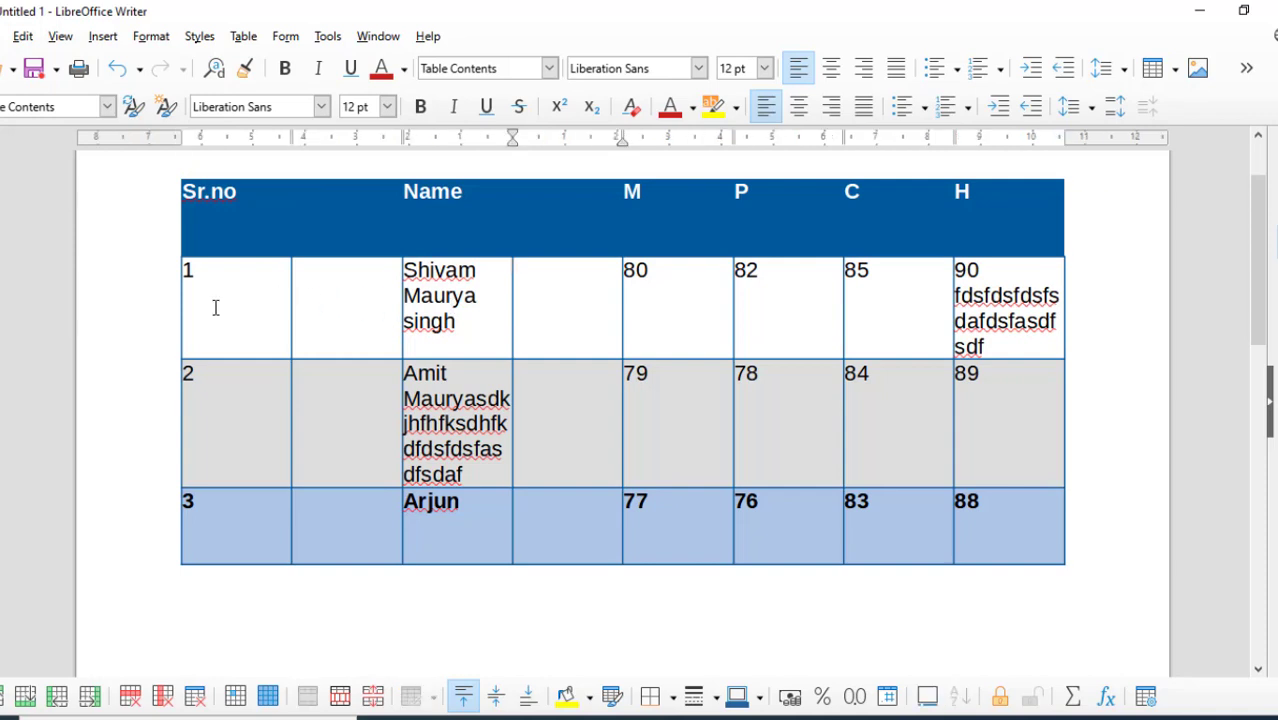
left_click_drag(214, 309, 988, 338)
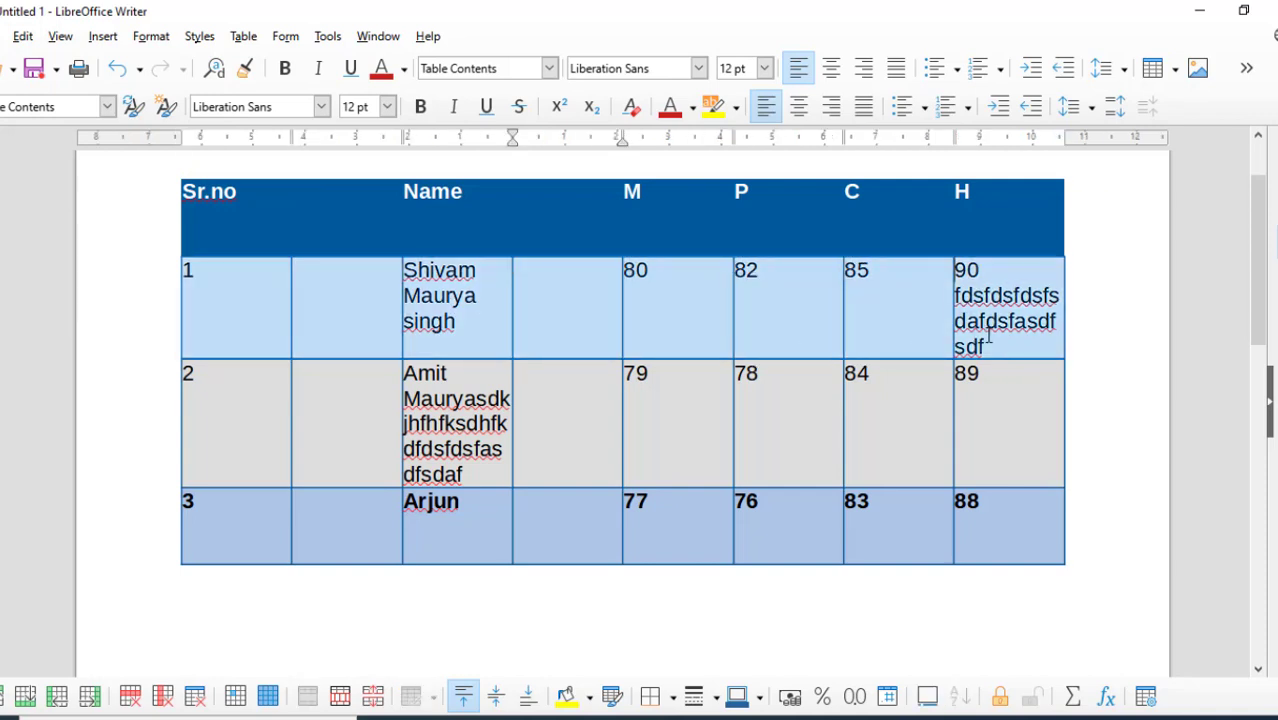
left_click(287, 328)
scroll(410, 360, "down", 3)
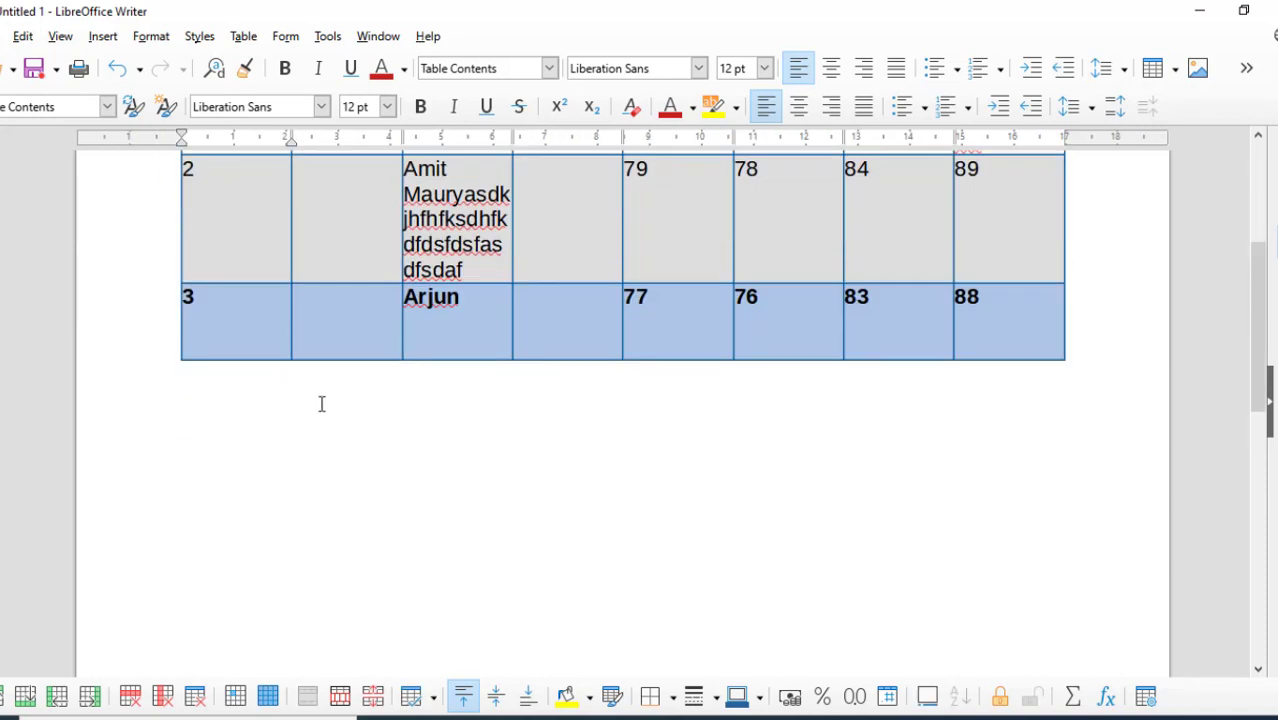
left_click(287, 391)
left_click(245, 38)
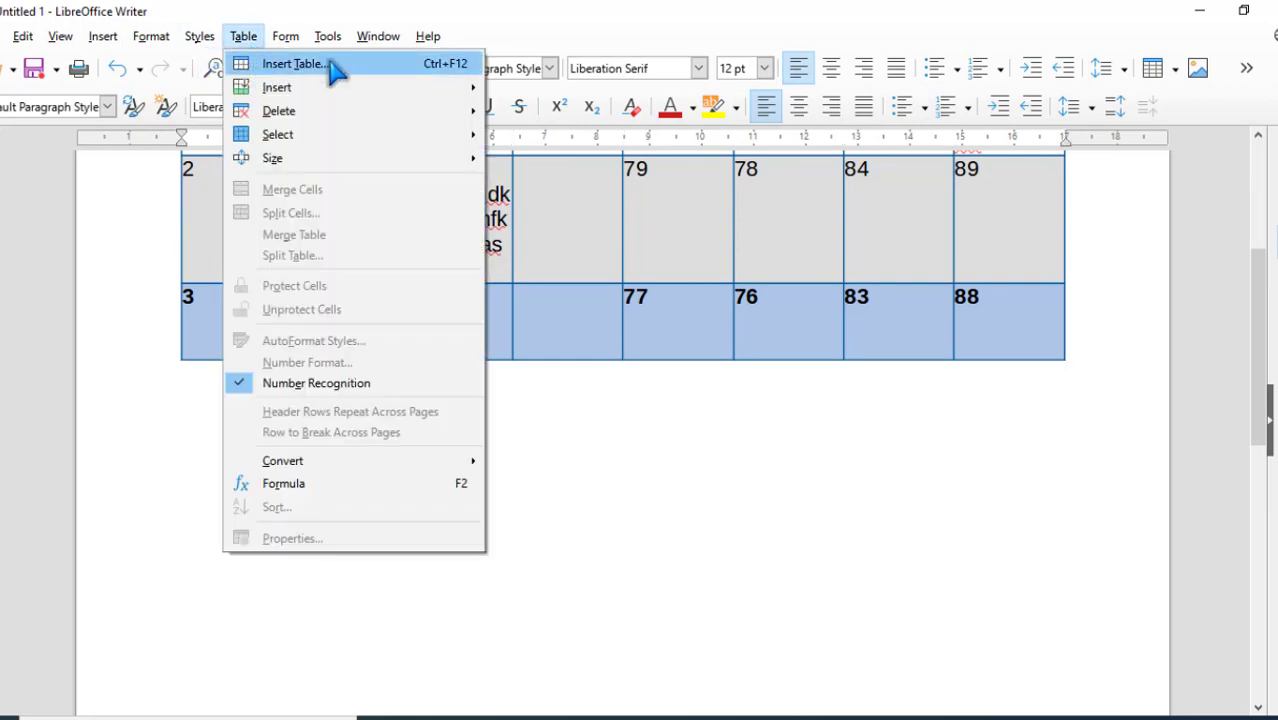
- Insert a 6-column, 4-row Box List Green table with a heading row and Don't split table enabled
left_click(333, 66)
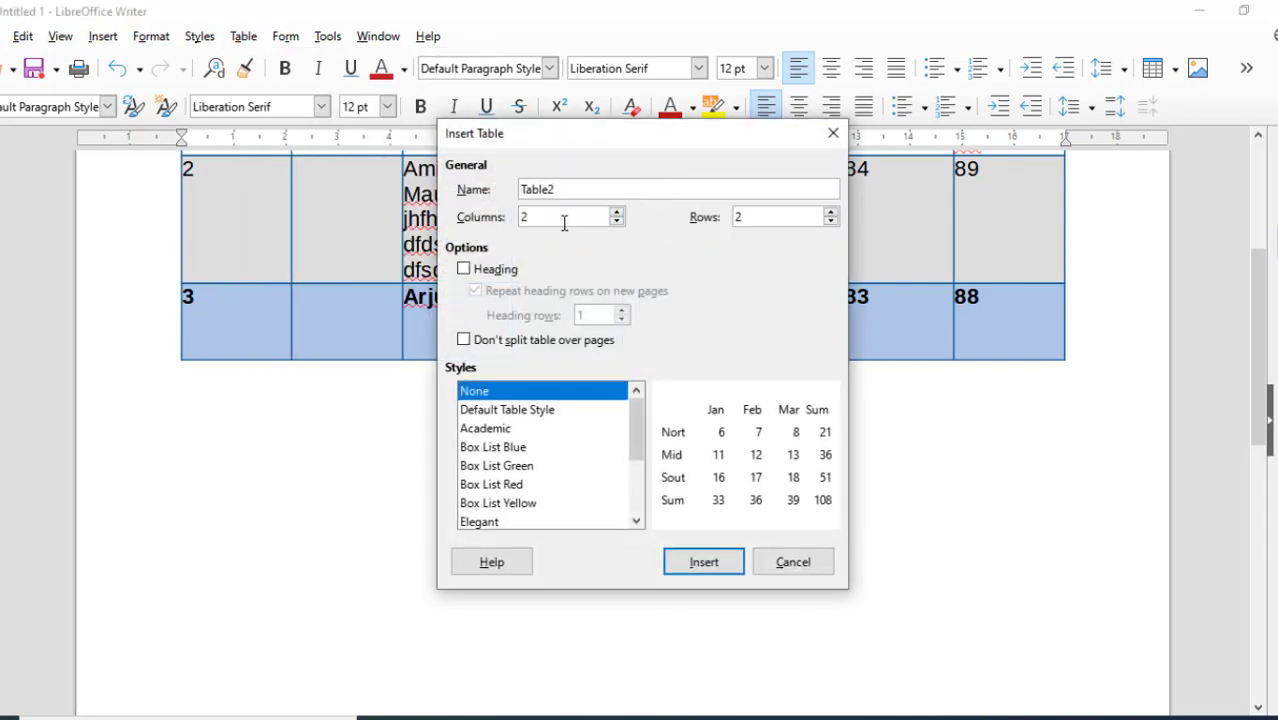
key("Tab")
left_click(831, 222)
left_click(510, 433)
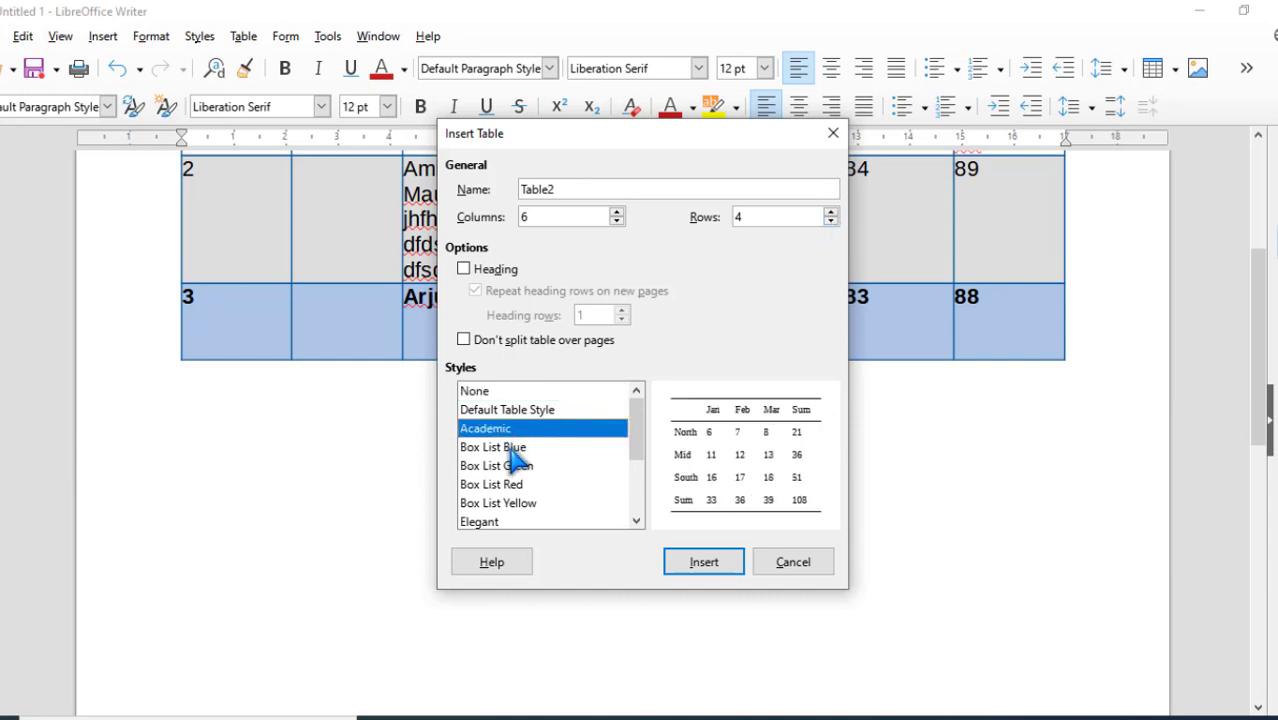
left_click(512, 449)
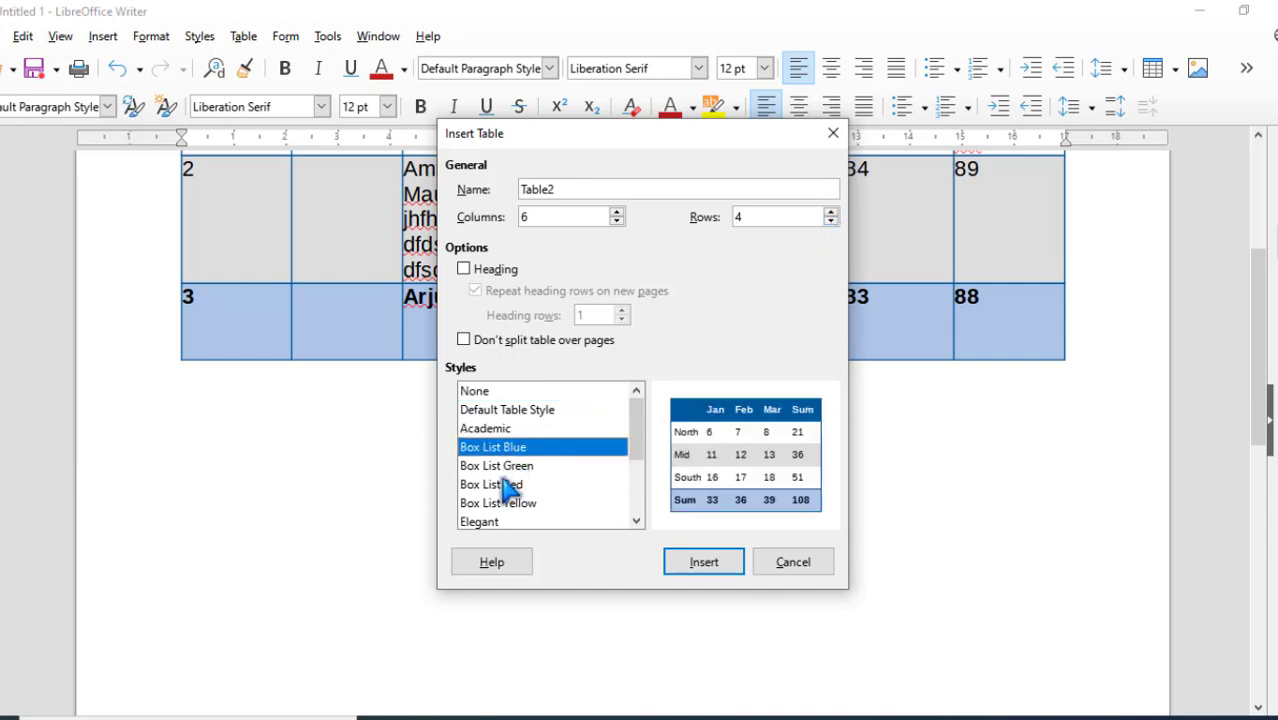
left_click(500, 467)
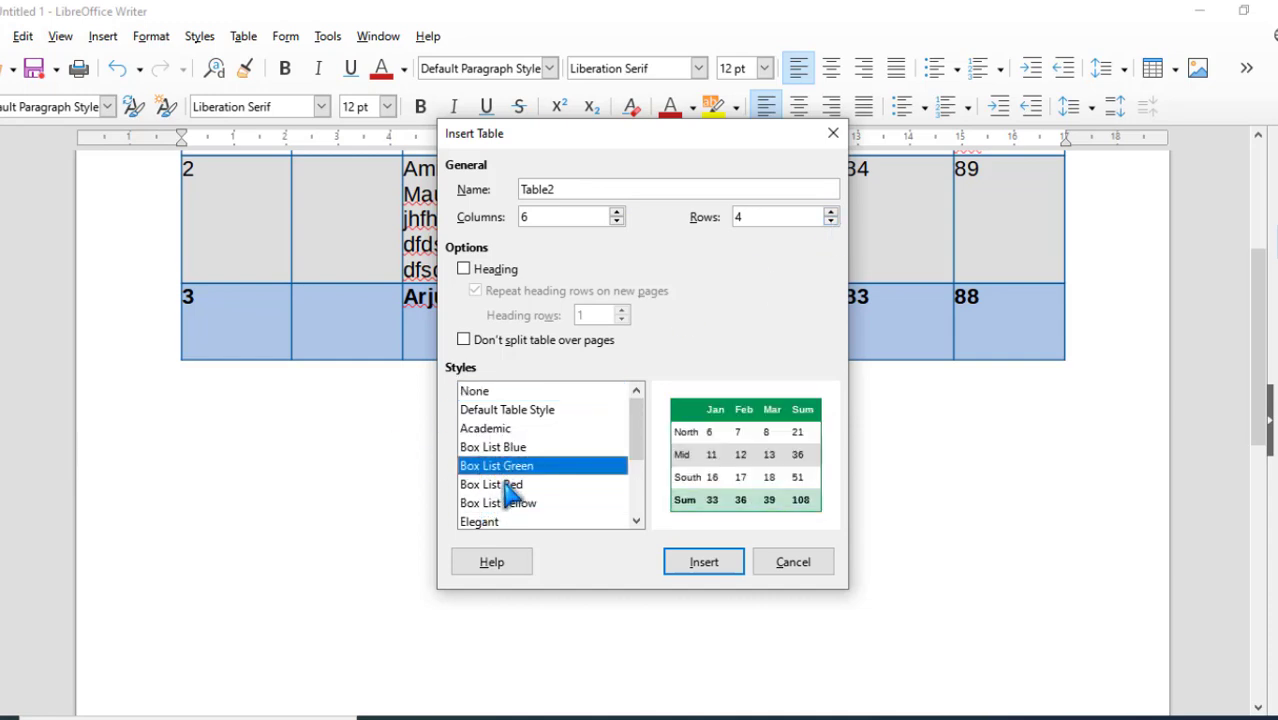
left_click(463, 269)
left_click(463, 340)
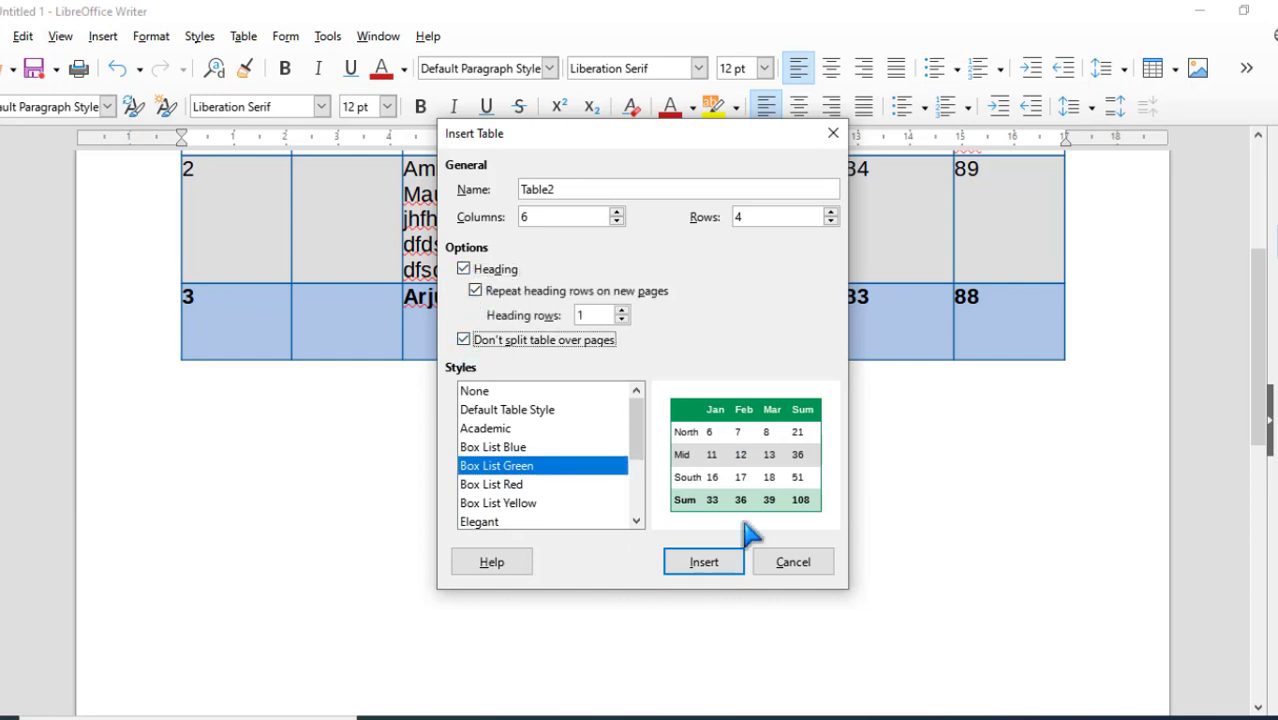
left_click(703, 565)
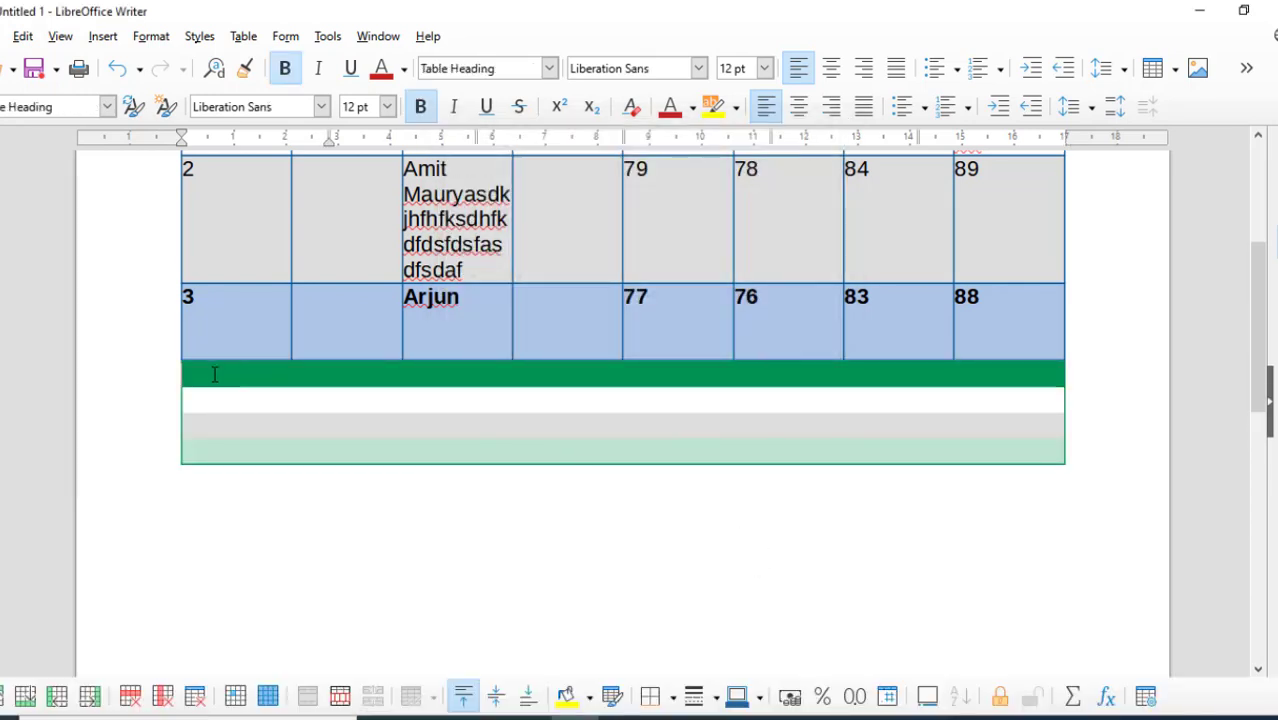
- Apply outer and all inner borders to the whole green table, then place the caret in its top row
left_click_drag(214, 372, 996, 458)
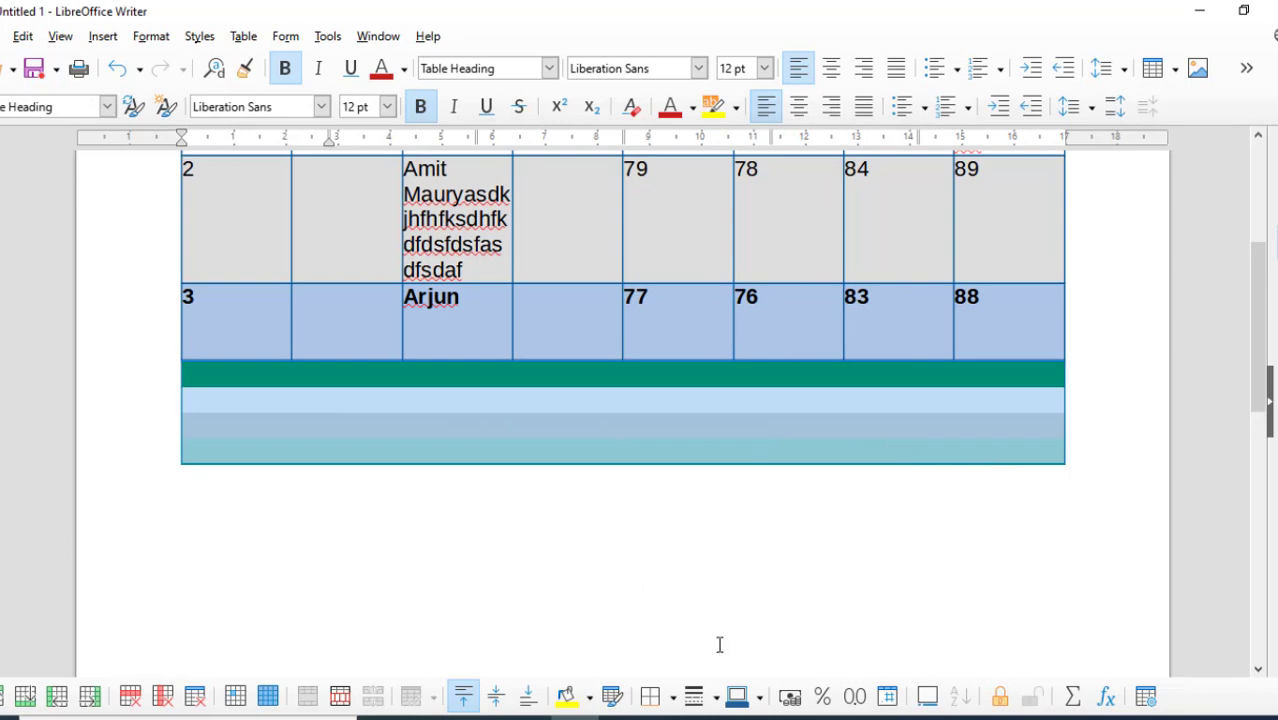
left_click(673, 697)
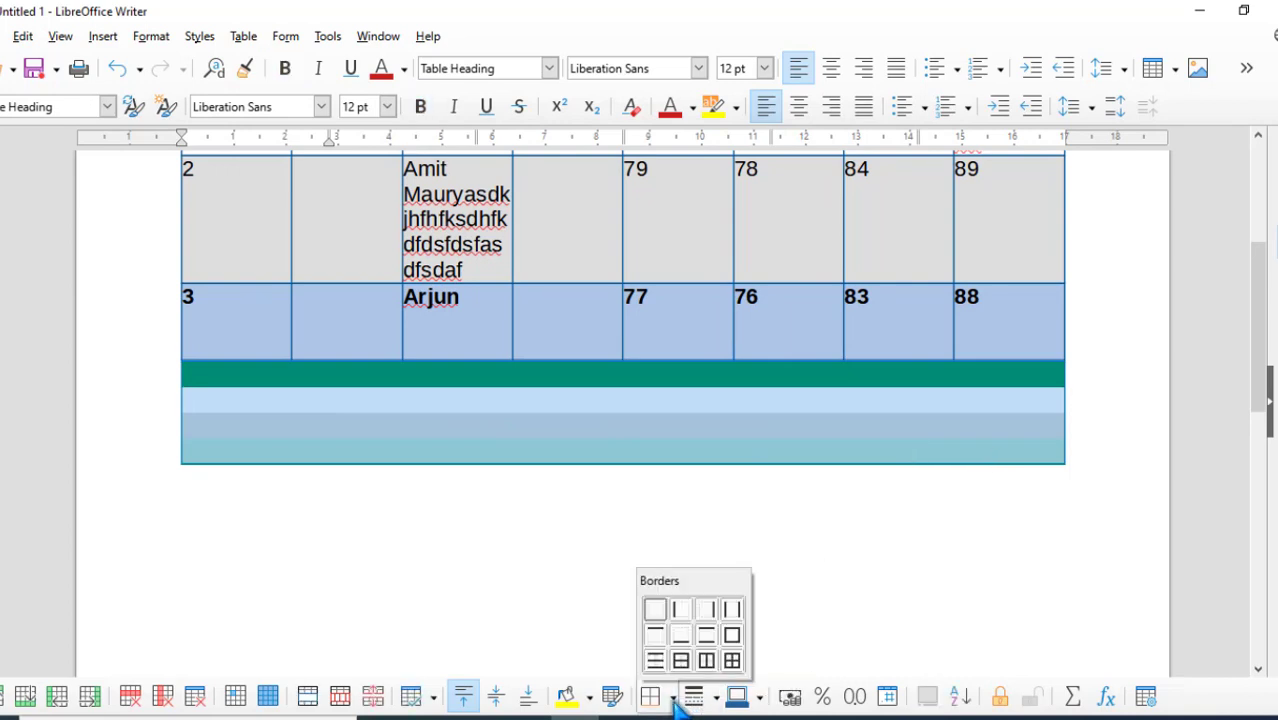
left_click(732, 661)
left_click(641, 490)
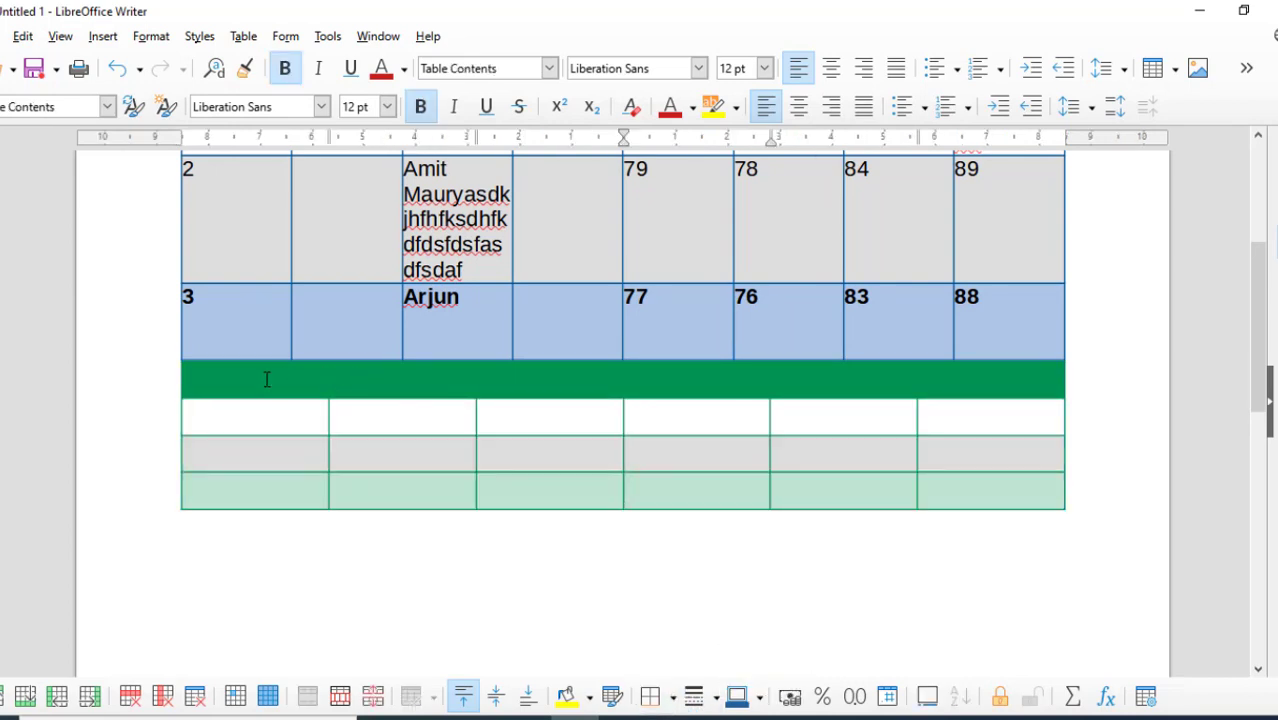
scroll(327, 388, "up", 2)
scroll(496, 398, "down", 1)
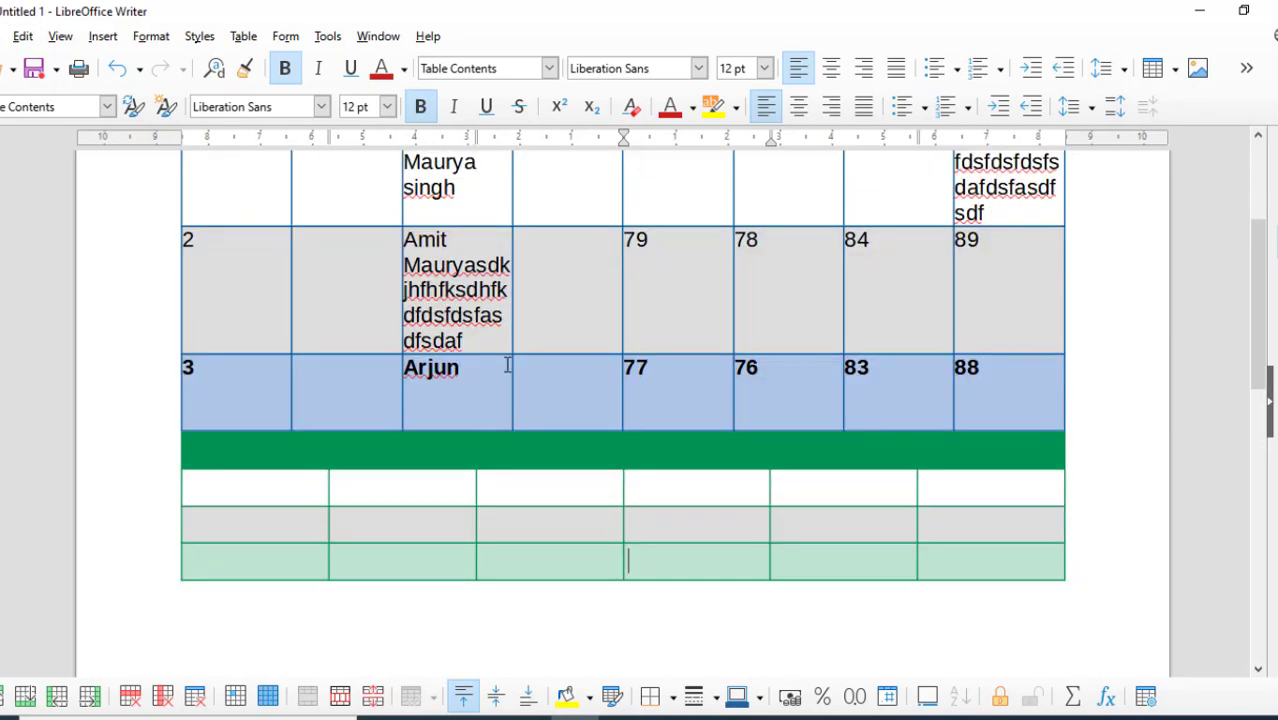
left_click(240, 37)
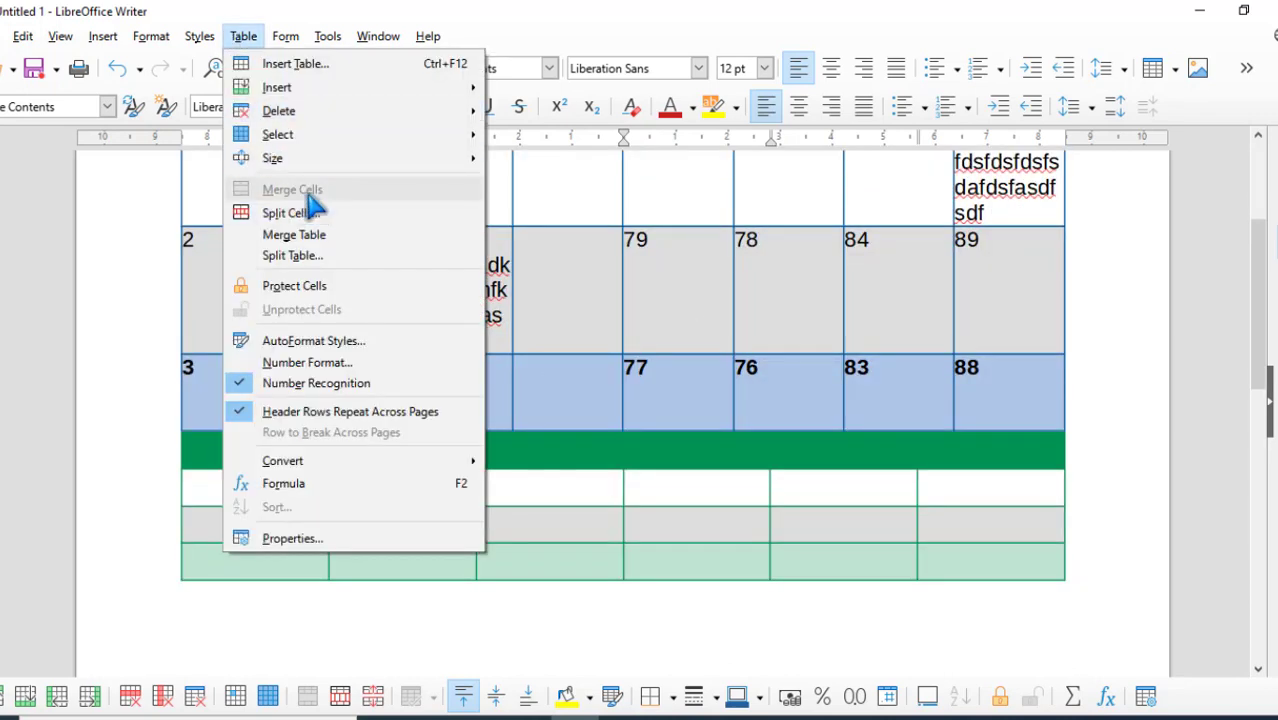
left_click(610, 418)
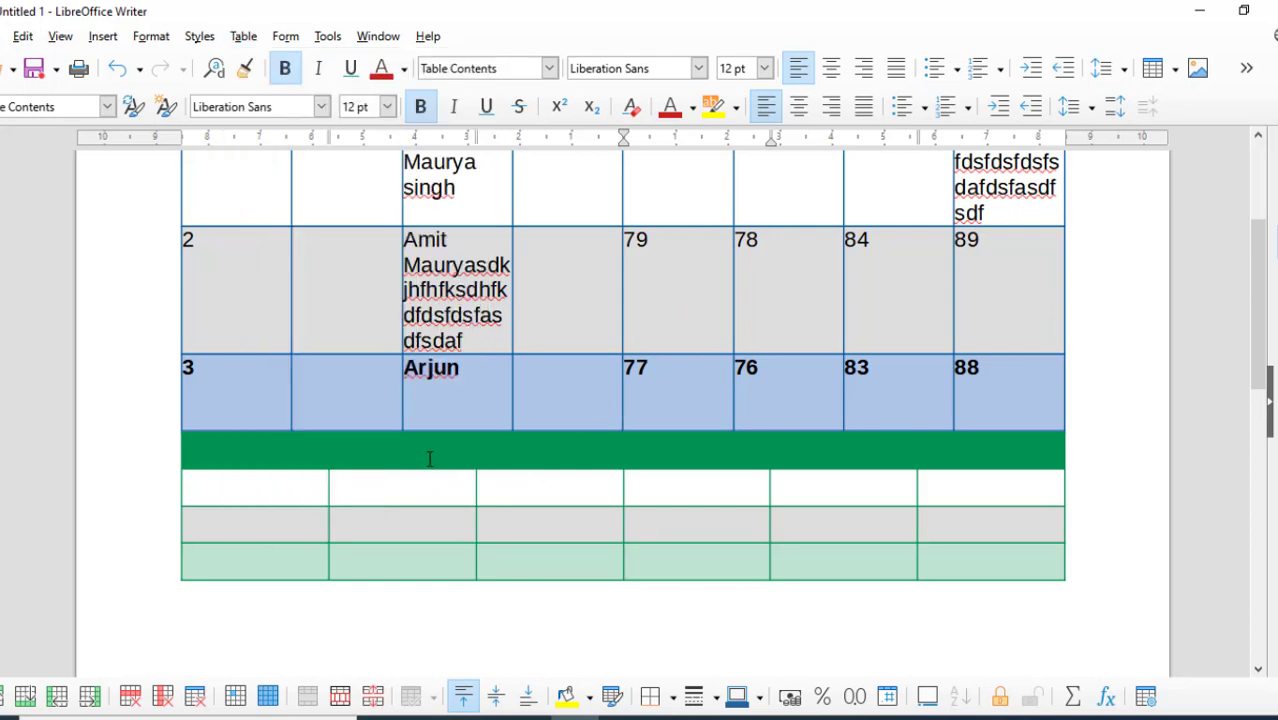
left_click(430, 455)
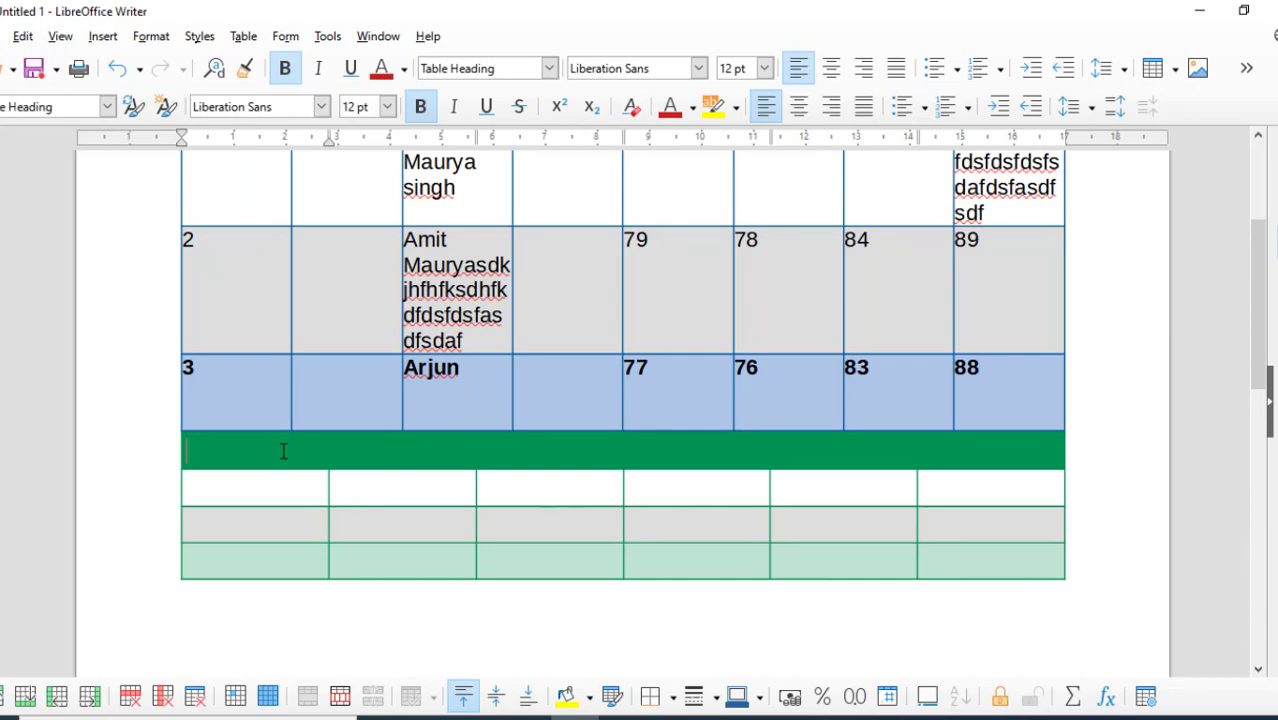
scroll(479, 379, "up", 4)
scroll(262, 334, "down", 2)
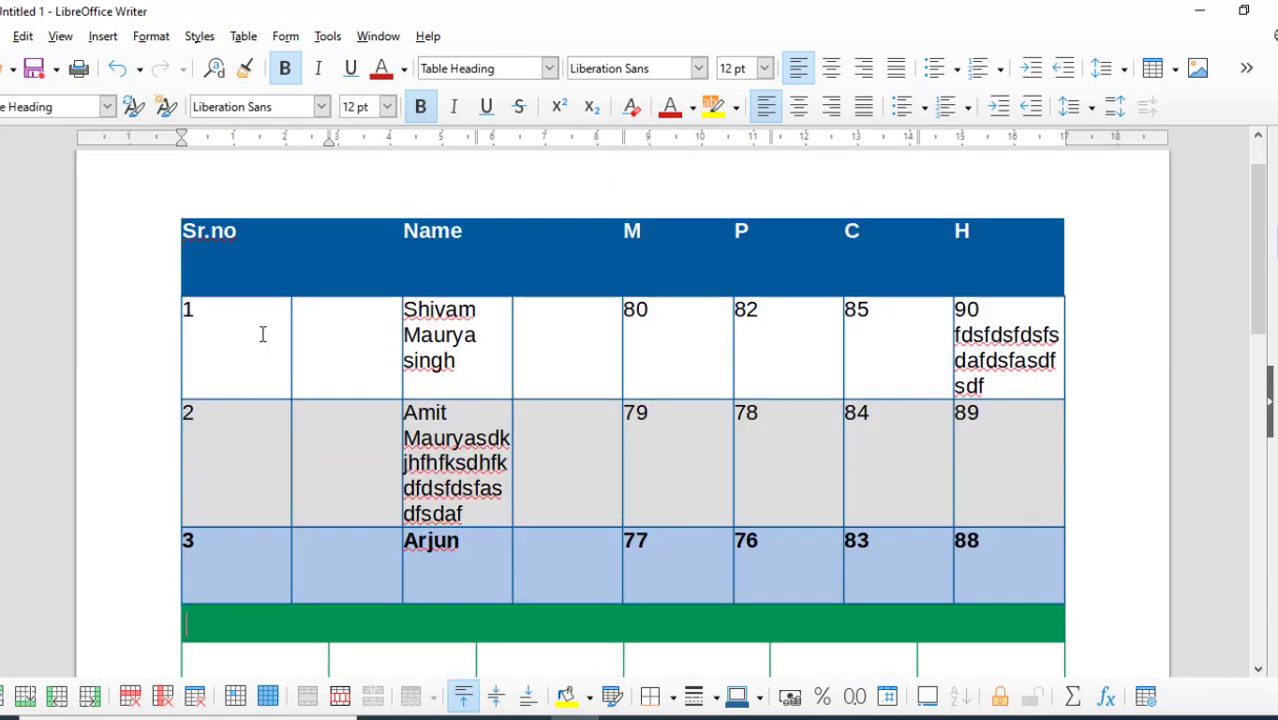
- Merge all cells of the marks table's first data row into a single cell
scroll(263, 331, "up", 2)
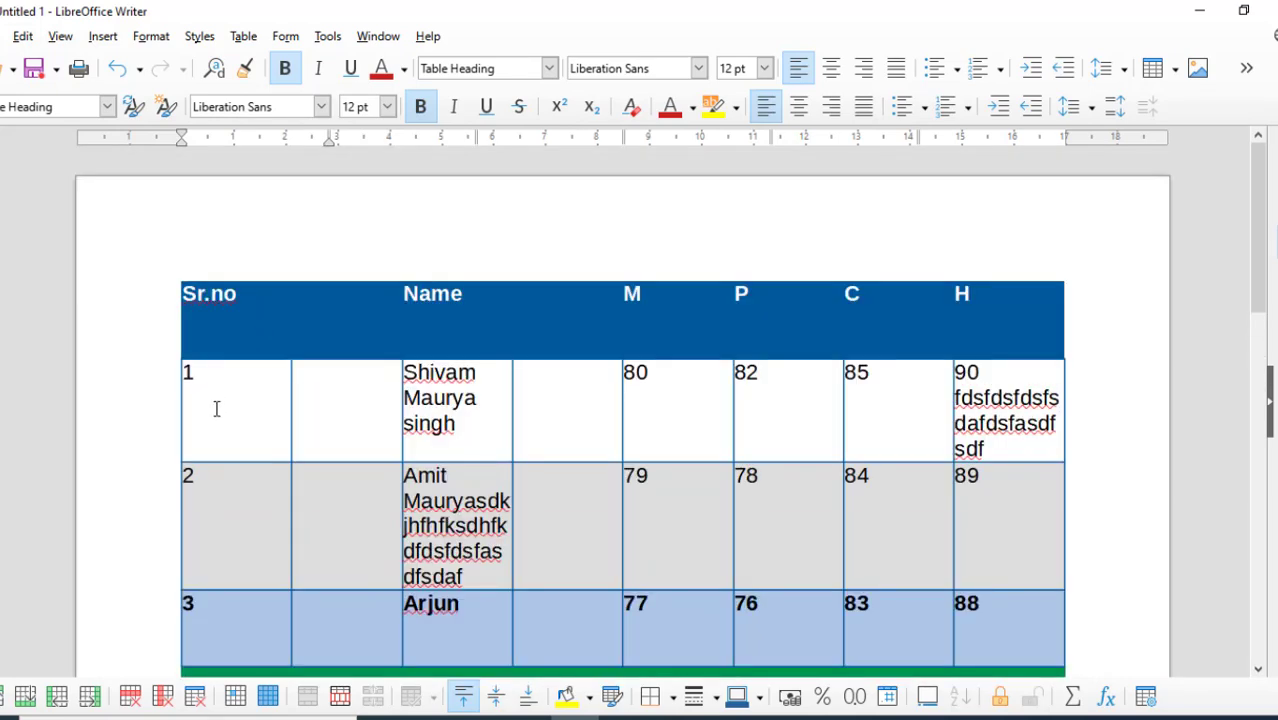
left_click_drag(216, 408, 1060, 420)
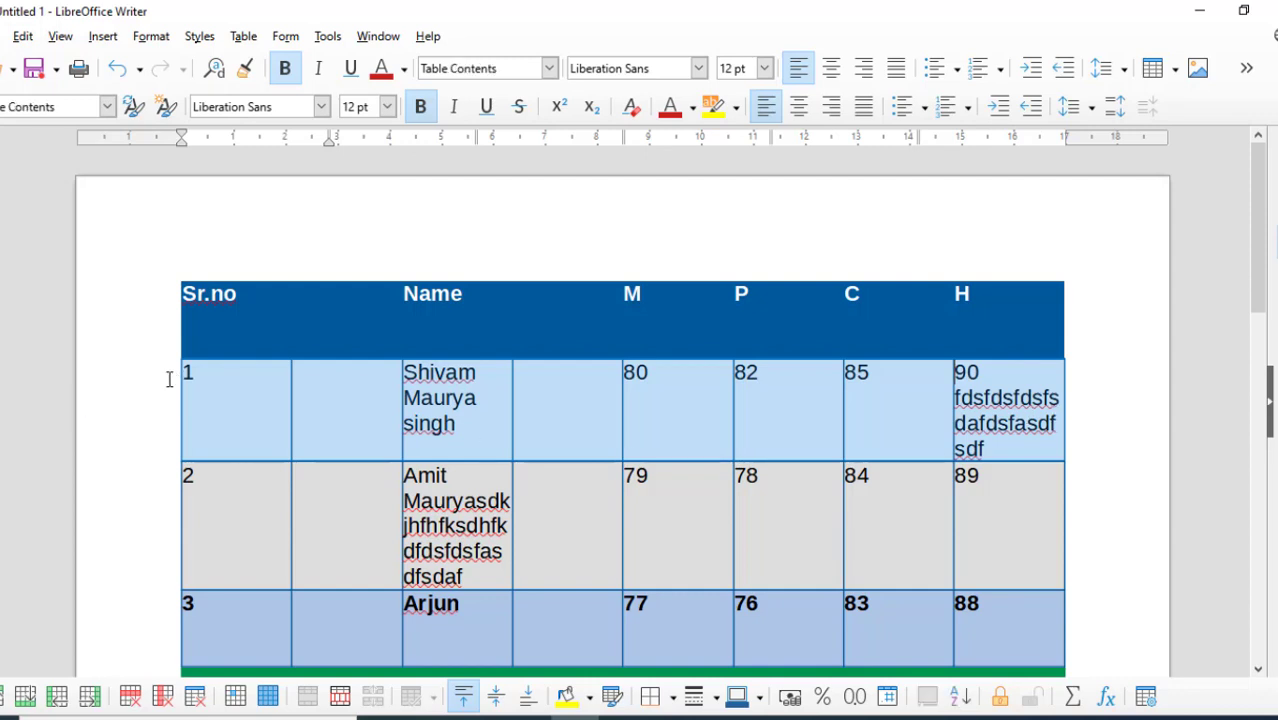
left_click(578, 399)
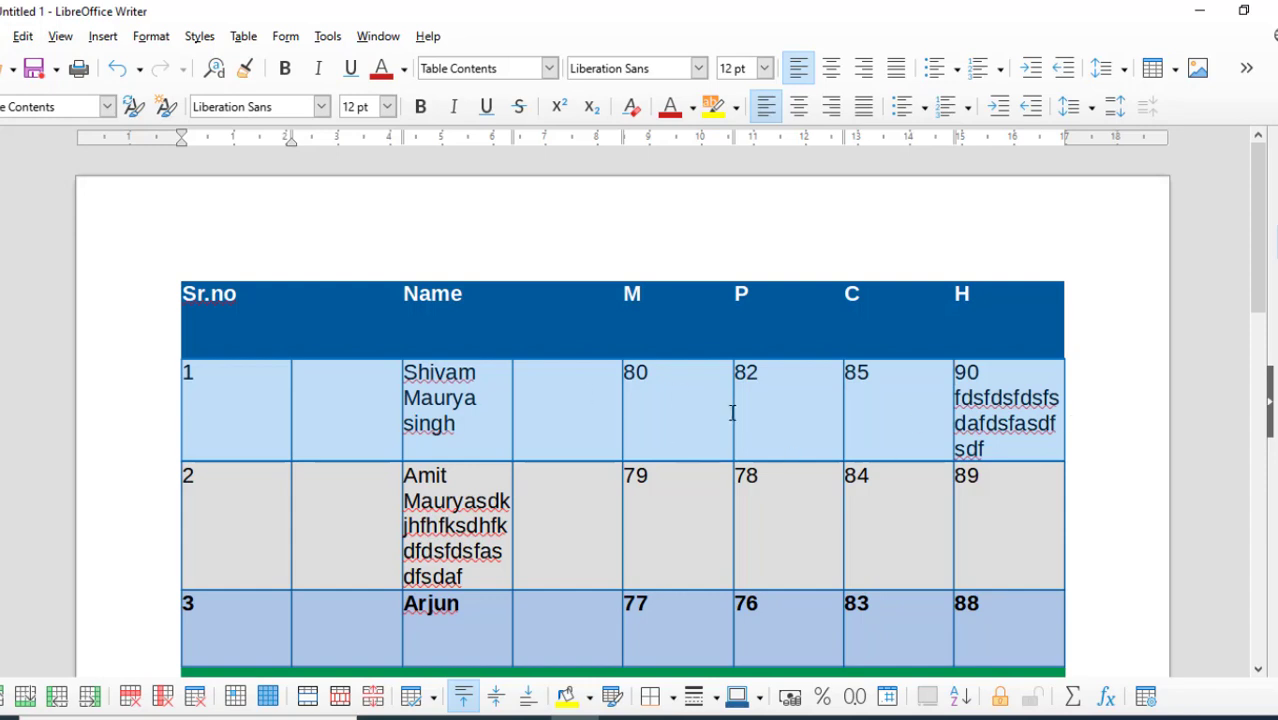
left_click(243, 36)
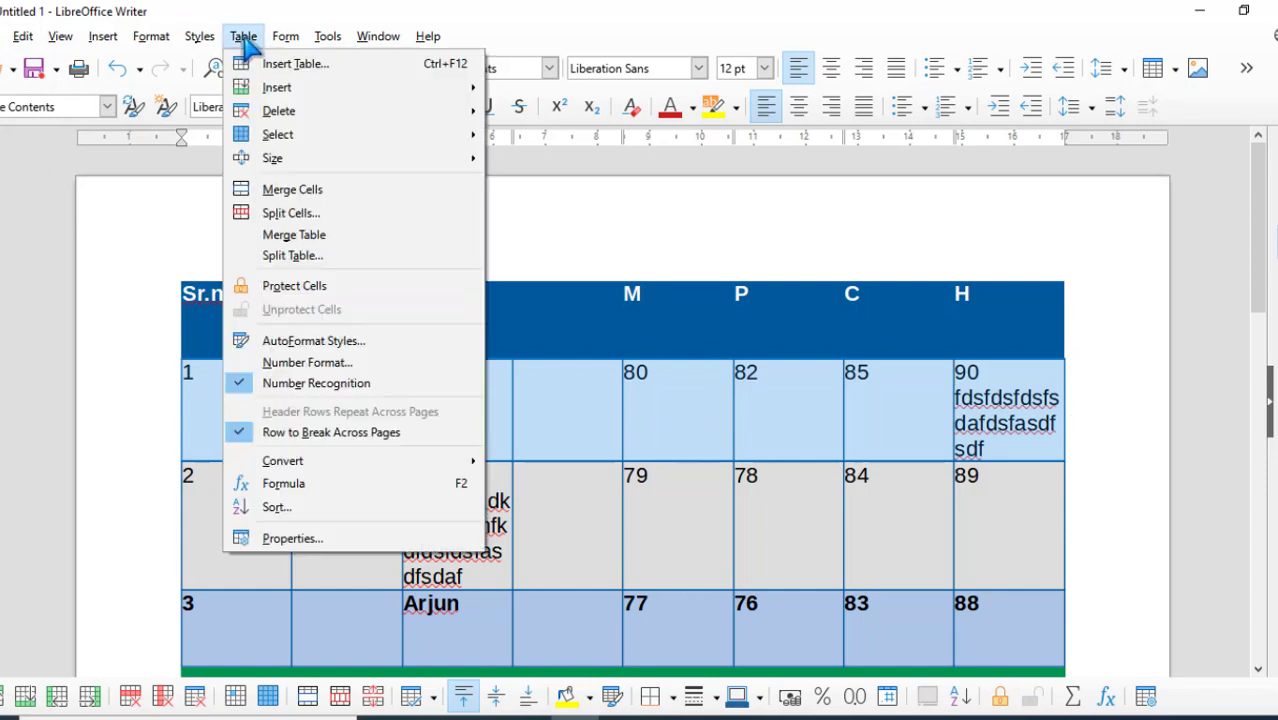
left_click(300, 190)
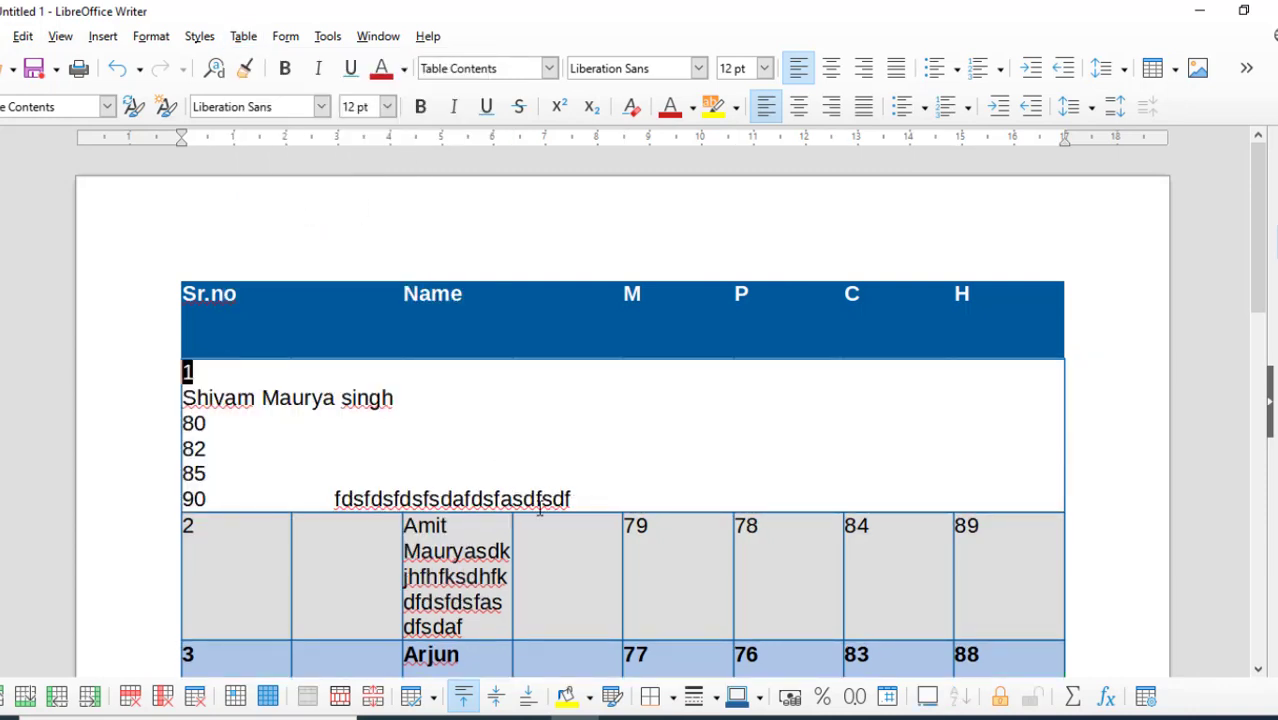
left_click_drag(642, 494, 188, 371)
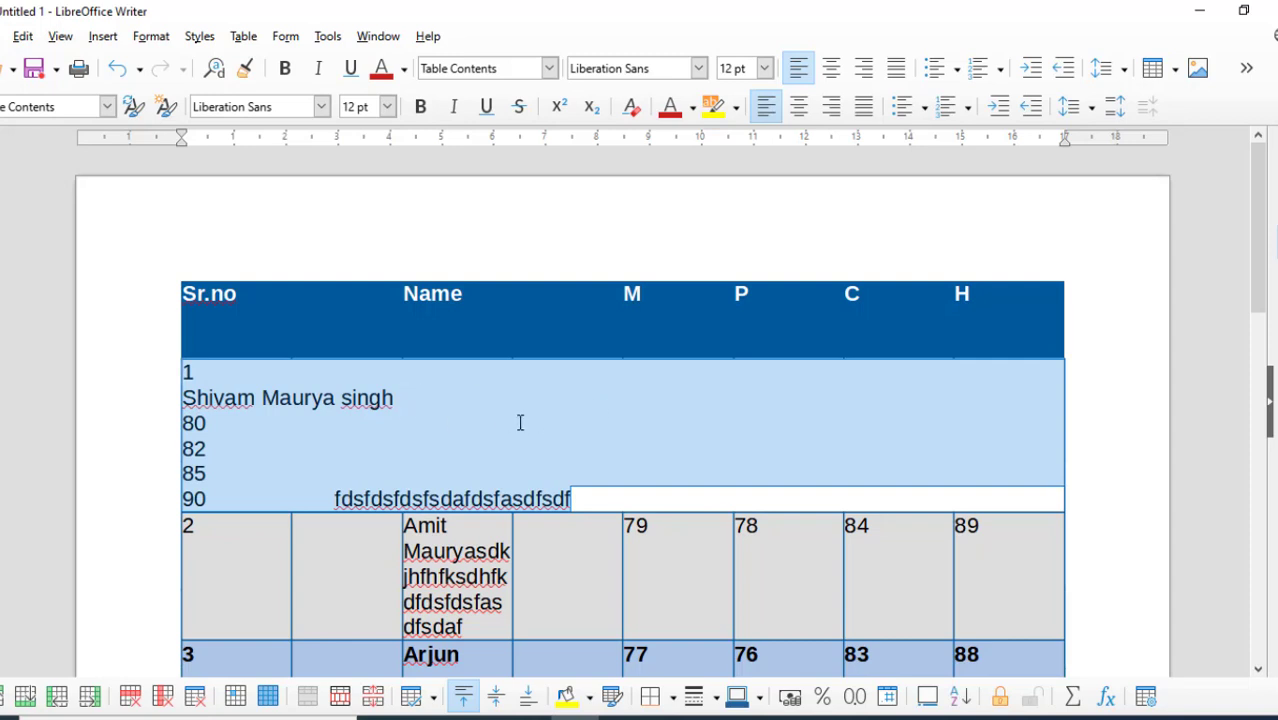
left_click(588, 455)
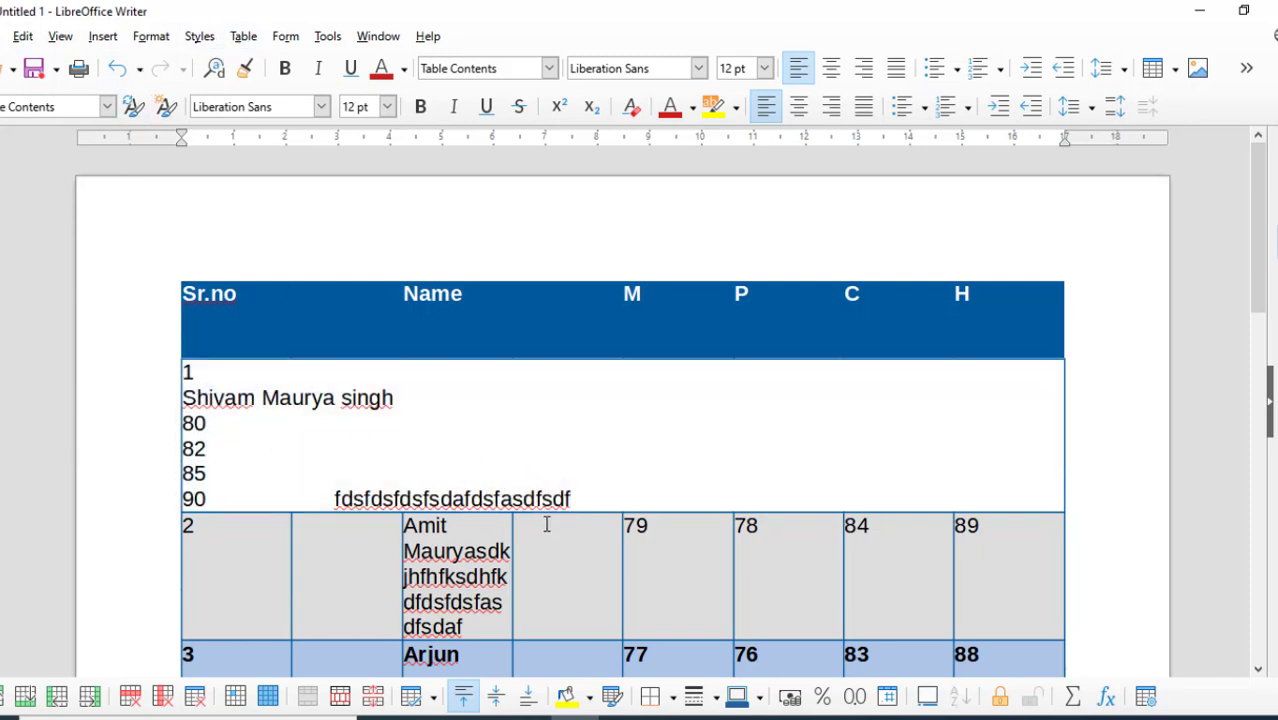
- Merge the second student's 79 and 78 cells into one cell
scroll(717, 460, "down", 3)
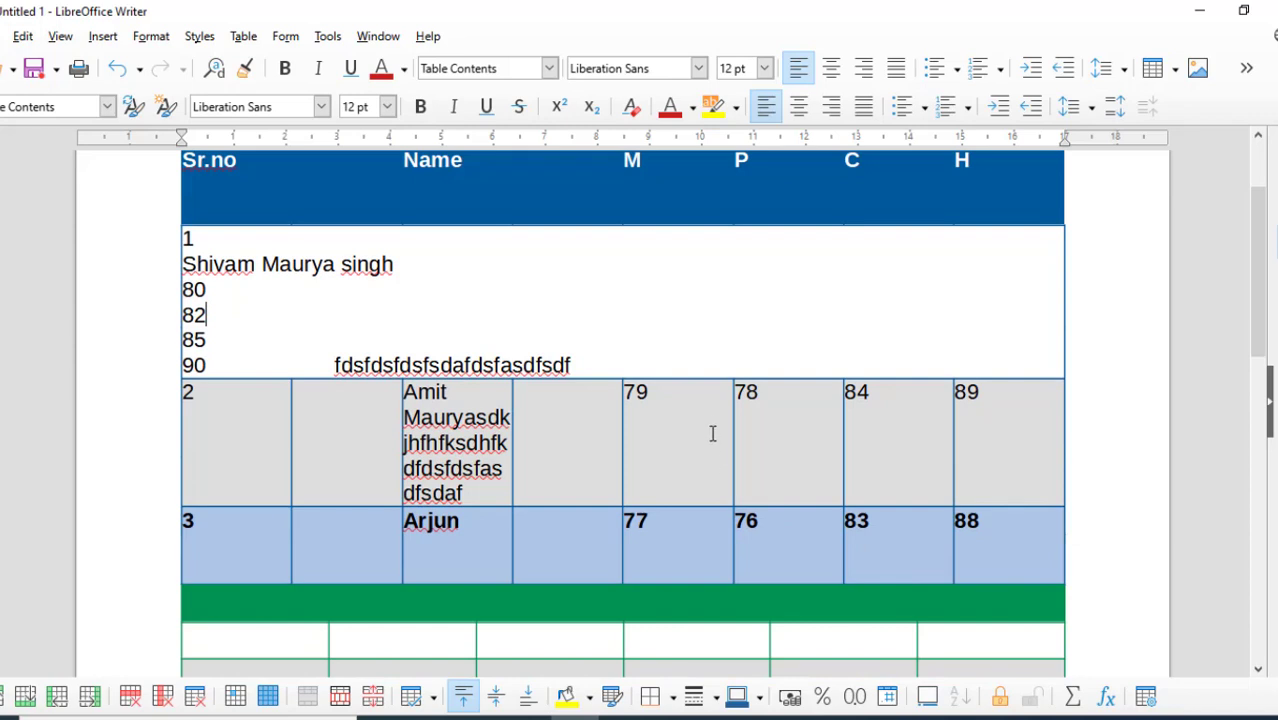
left_click_drag(698, 415, 780, 434)
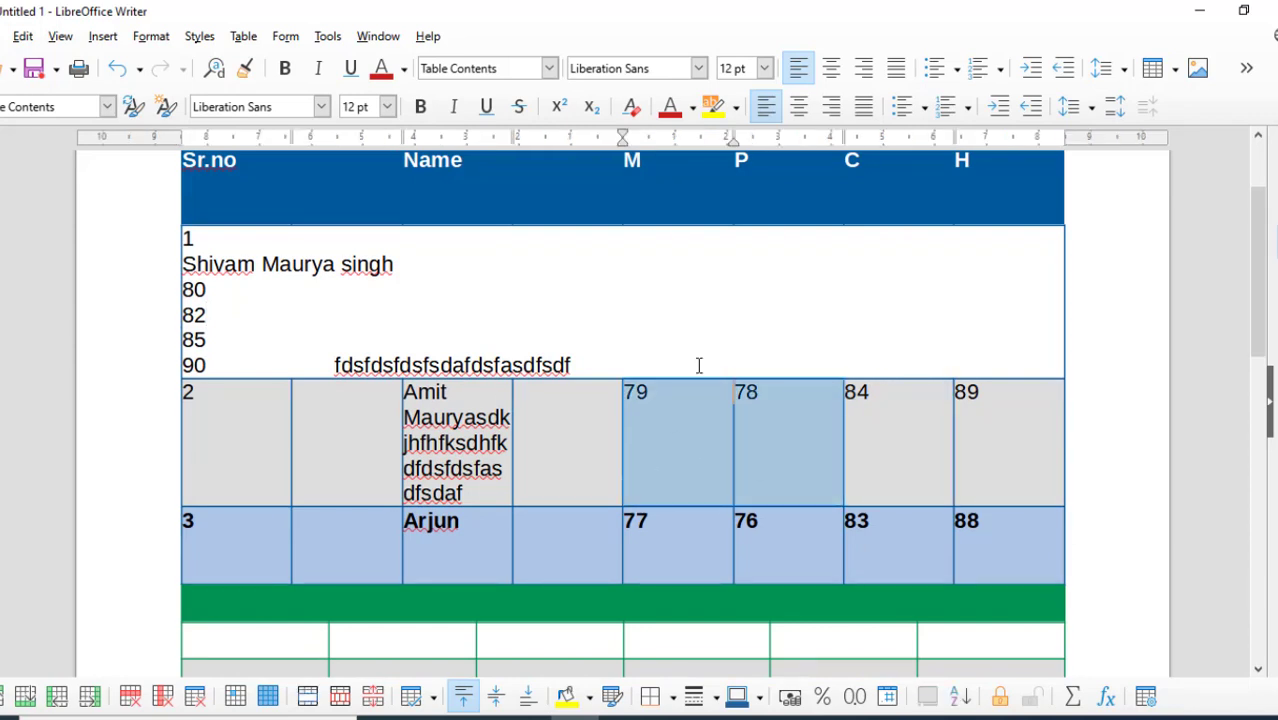
left_click(243, 36)
left_click(322, 189)
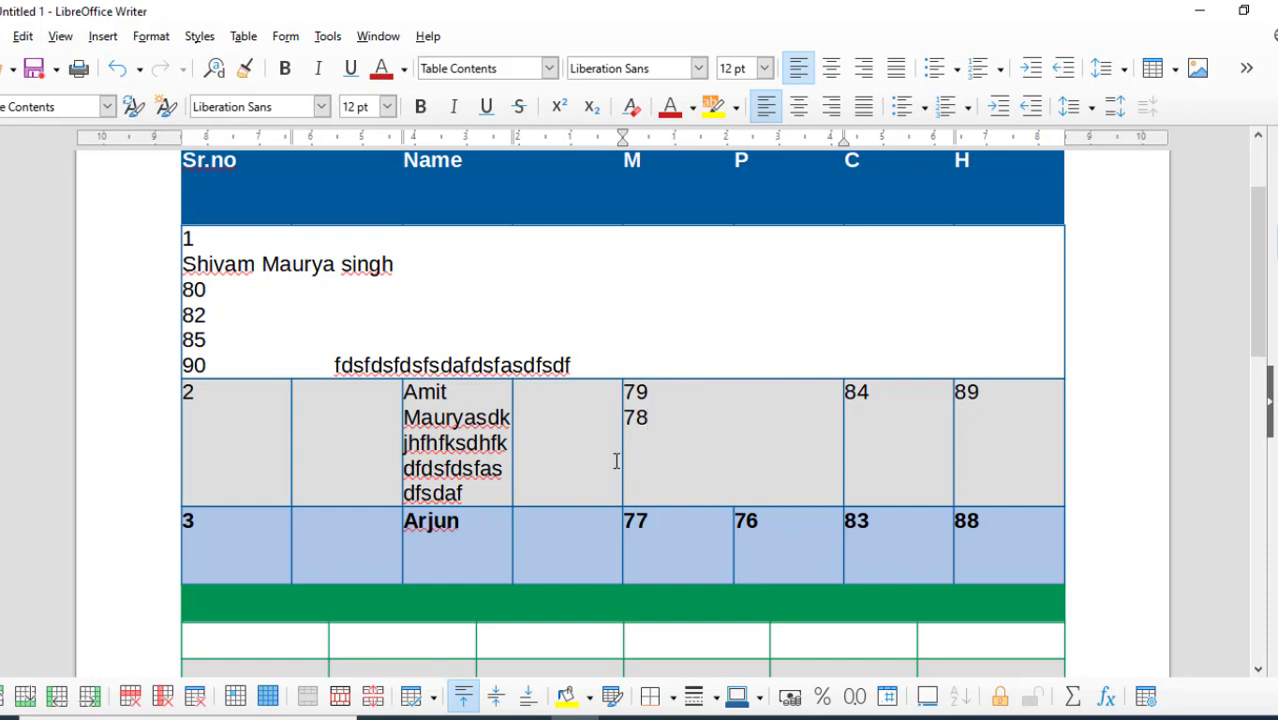
scroll(620, 438, "up", 1)
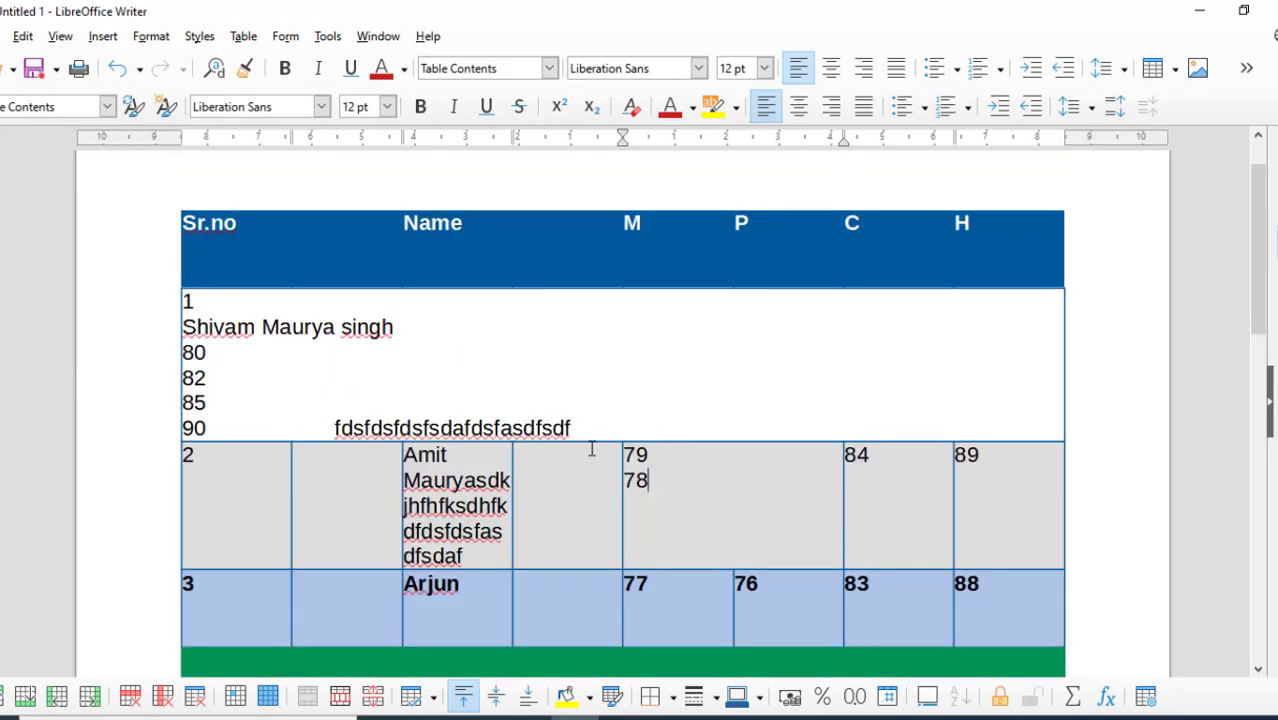
- Undo the recent cell merges and the green table so 79 and 78 are separate again
key("ctrl+z")
key("ctrl+z")
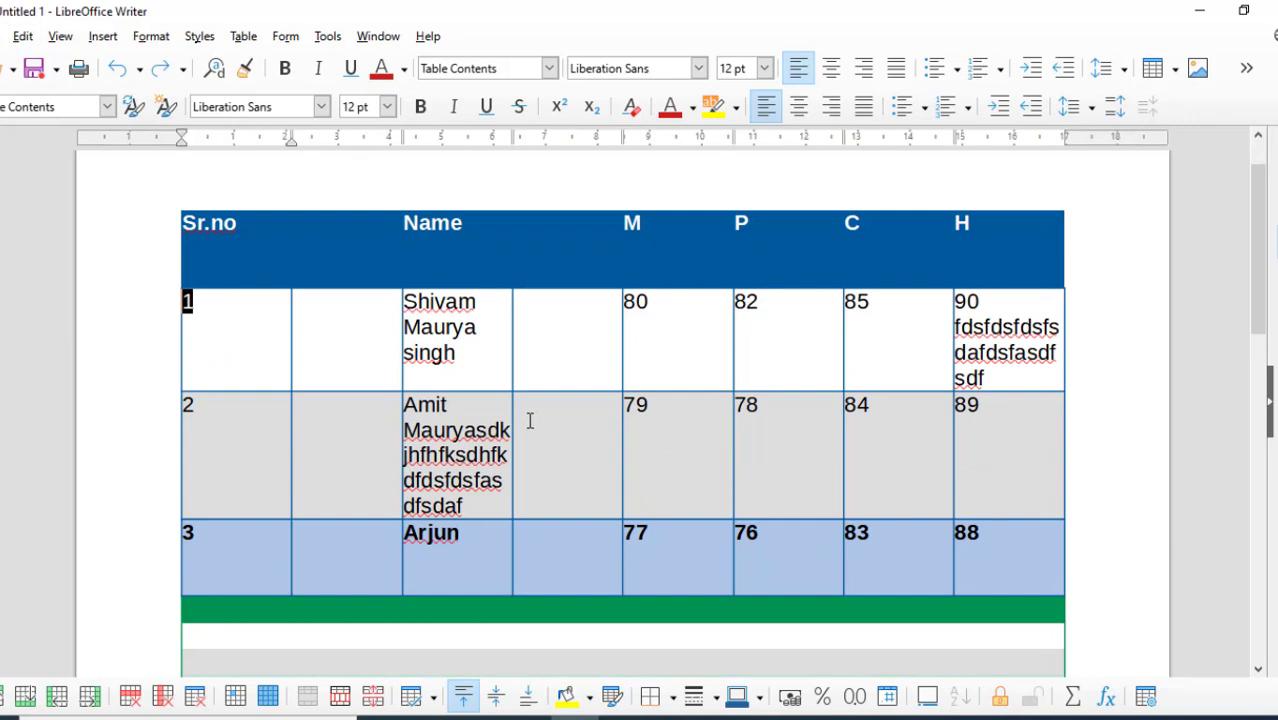
key("ctrl+z")
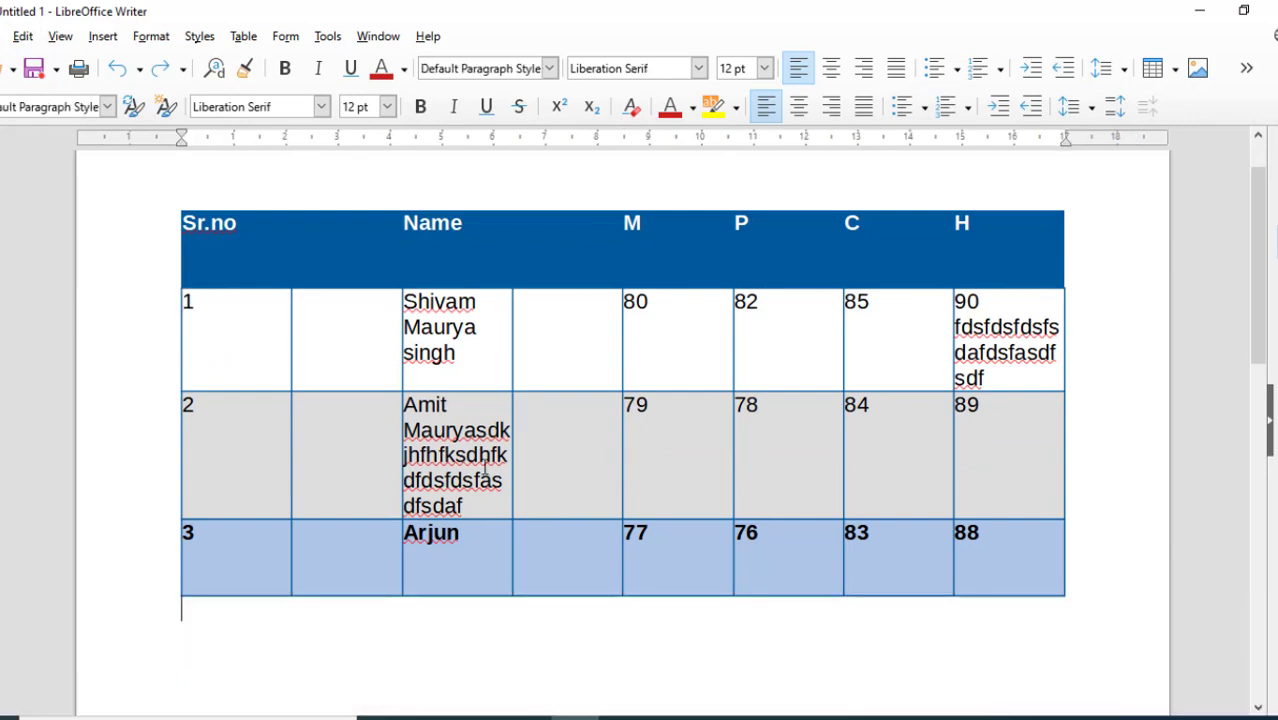
left_click(313, 341)
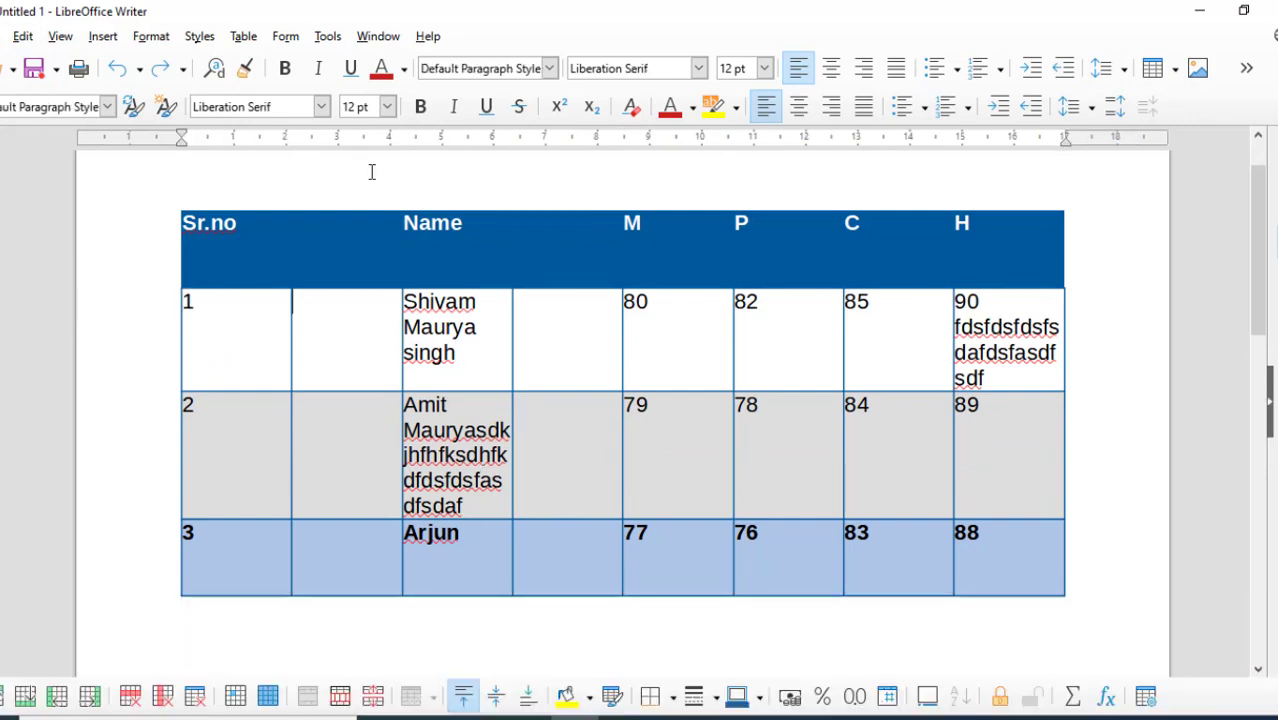
- Delete the junk text so row 1's H cell reads 90 and row 2's name is clean
left_click_drag(1025, 370, 966, 328)
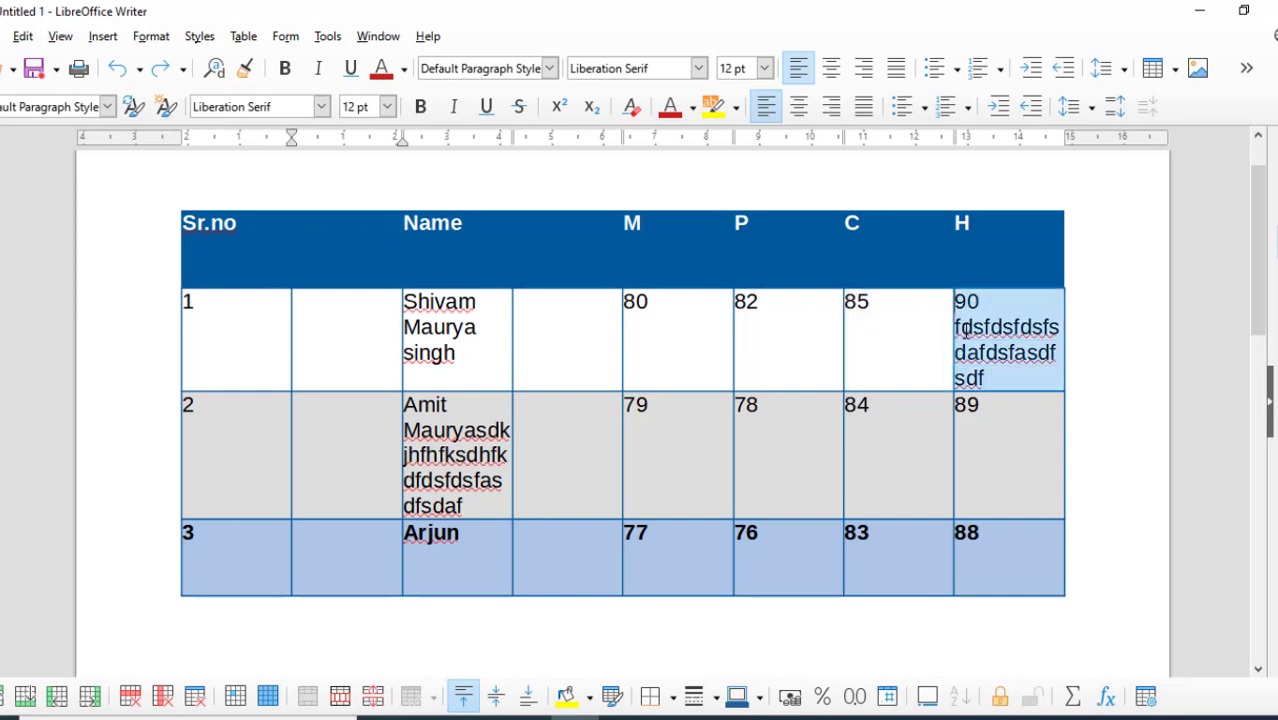
left_click(990, 372)
key("BackSpace")
key("BackSpace")
key("BackSpace")
key("BackSpace")
key("BackSpace")
key("BackSpace")
key("BackSpace")
key("BackSpace")
key("BackSpace")
key("BackSpace")
key("BackSpace")
key("BackSpace")
key("BackSpace")
key("BackSpace")
key("BackSpace")
key("BackSpace")
key("BackSpace")
key("BackSpace")
key("BackSpace")
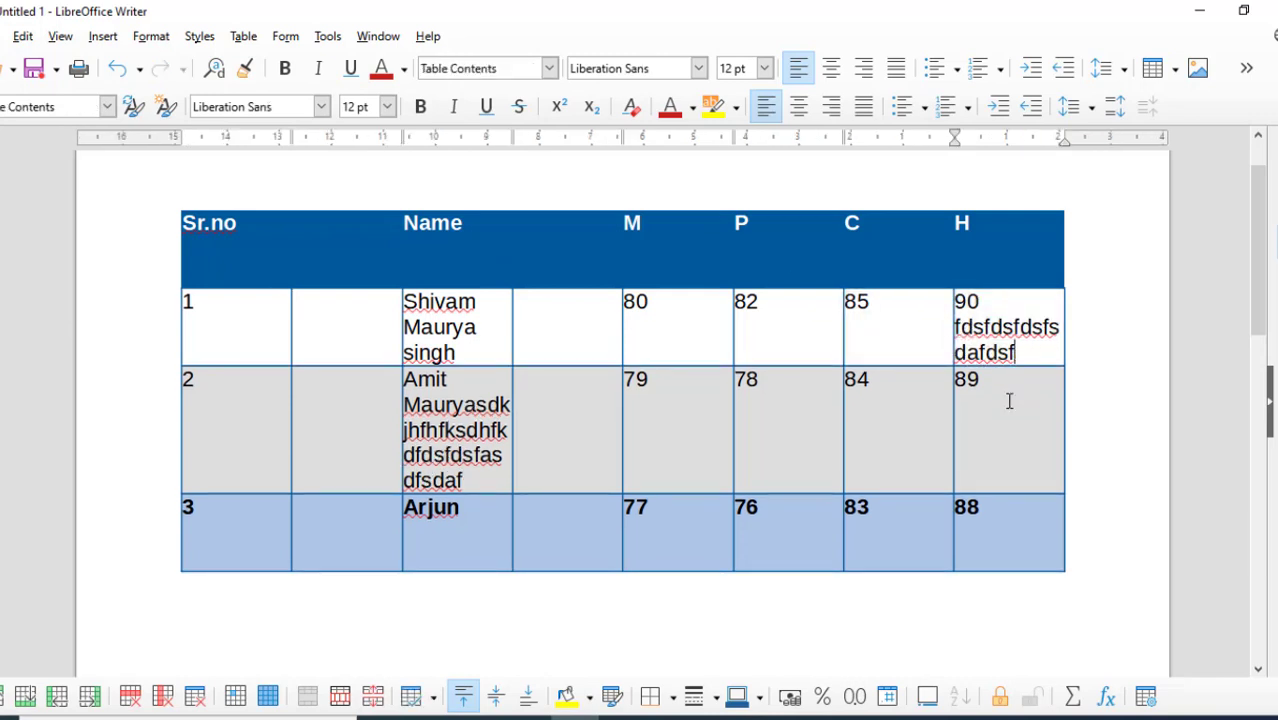
key("BackSpace")
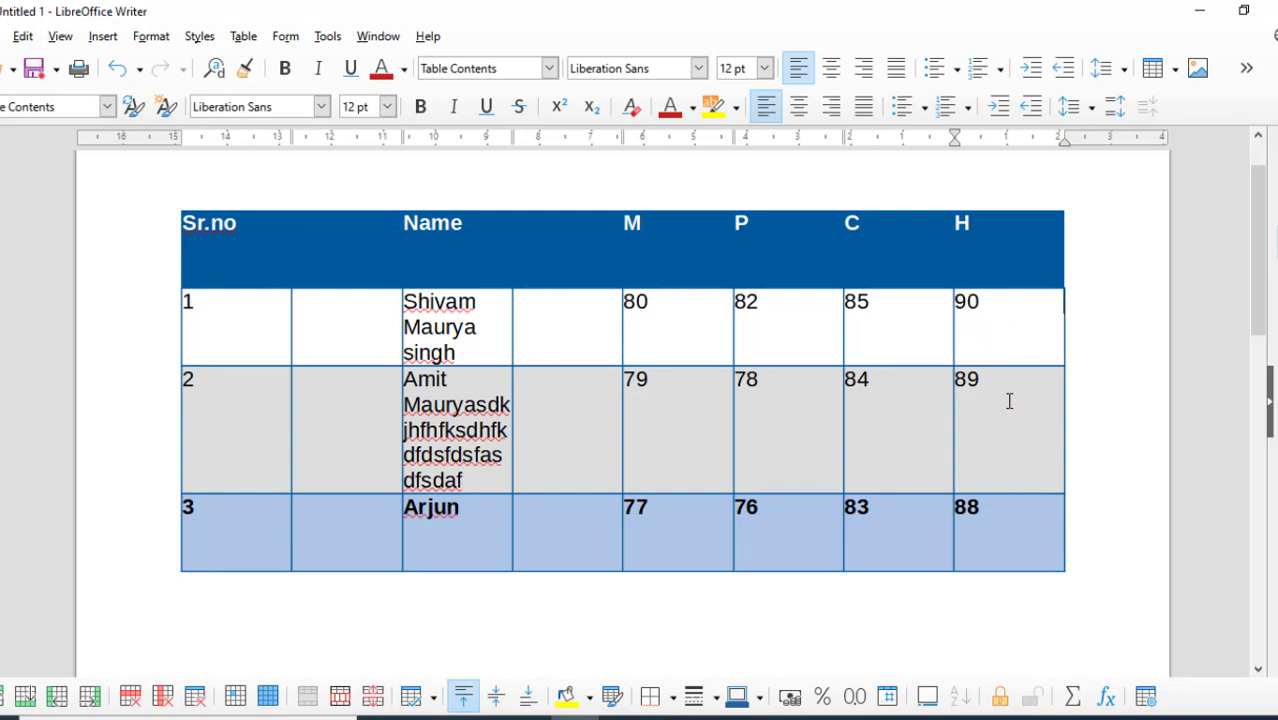
left_click_drag(489, 487, 479, 404)
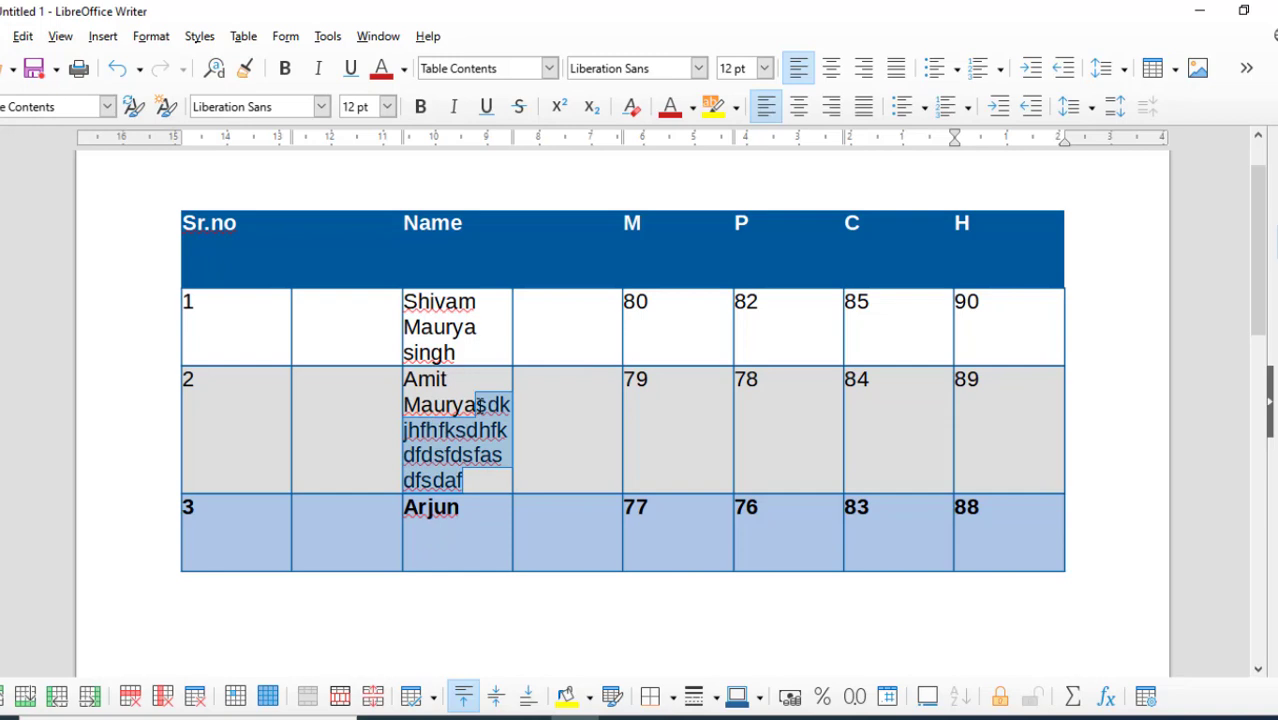
key("BackSpace")
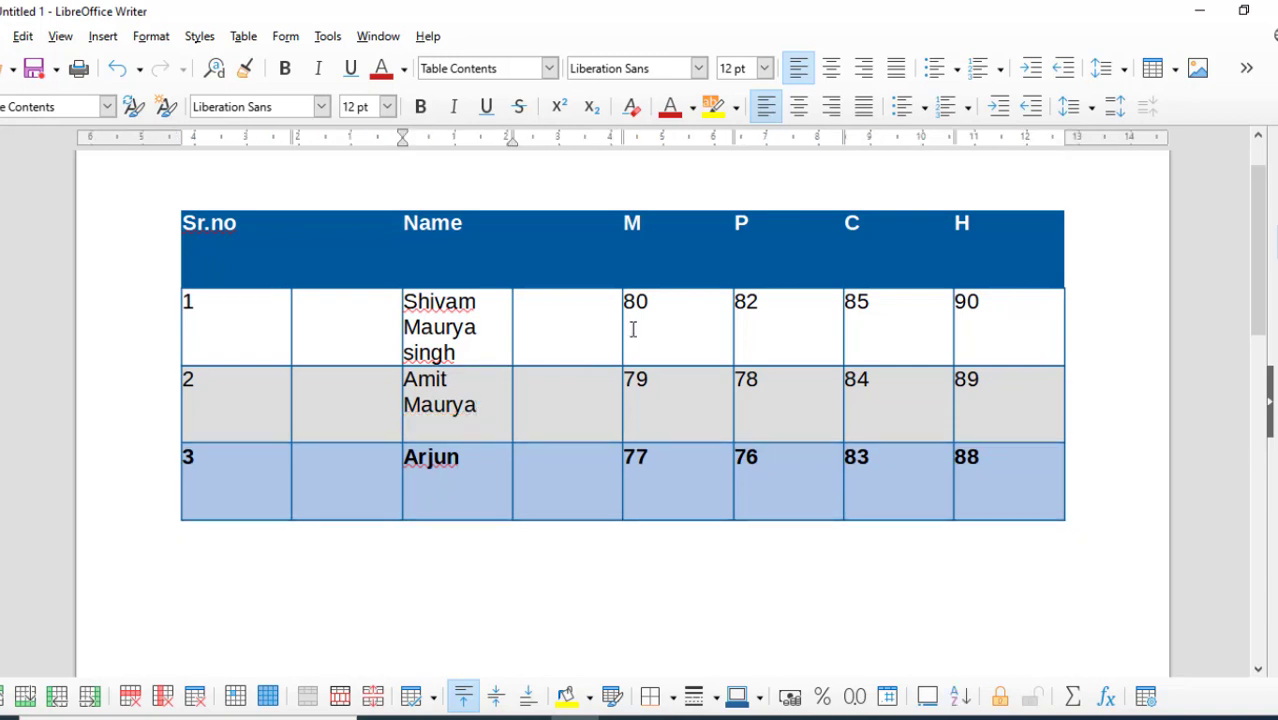
- Split row 1's Sr.no cell horizontally into 4 stacked cells, keeping 1 on top
left_click(244, 37)
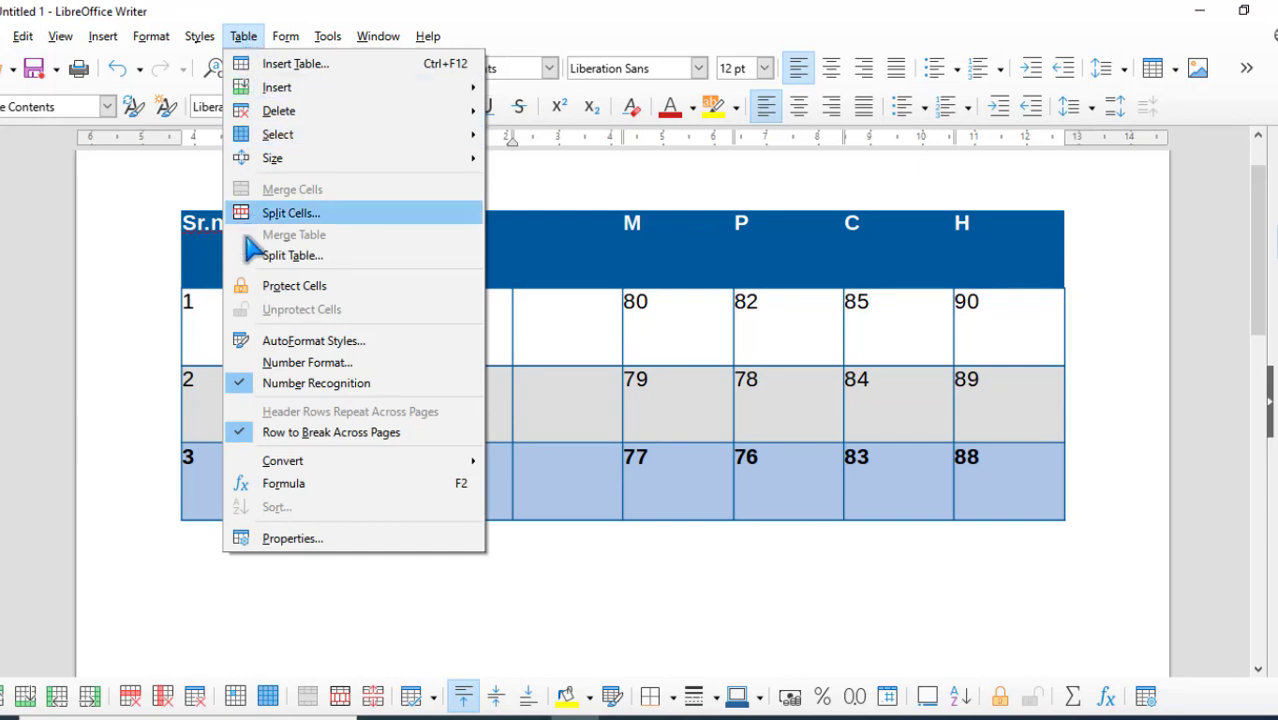
left_click(352, 218)
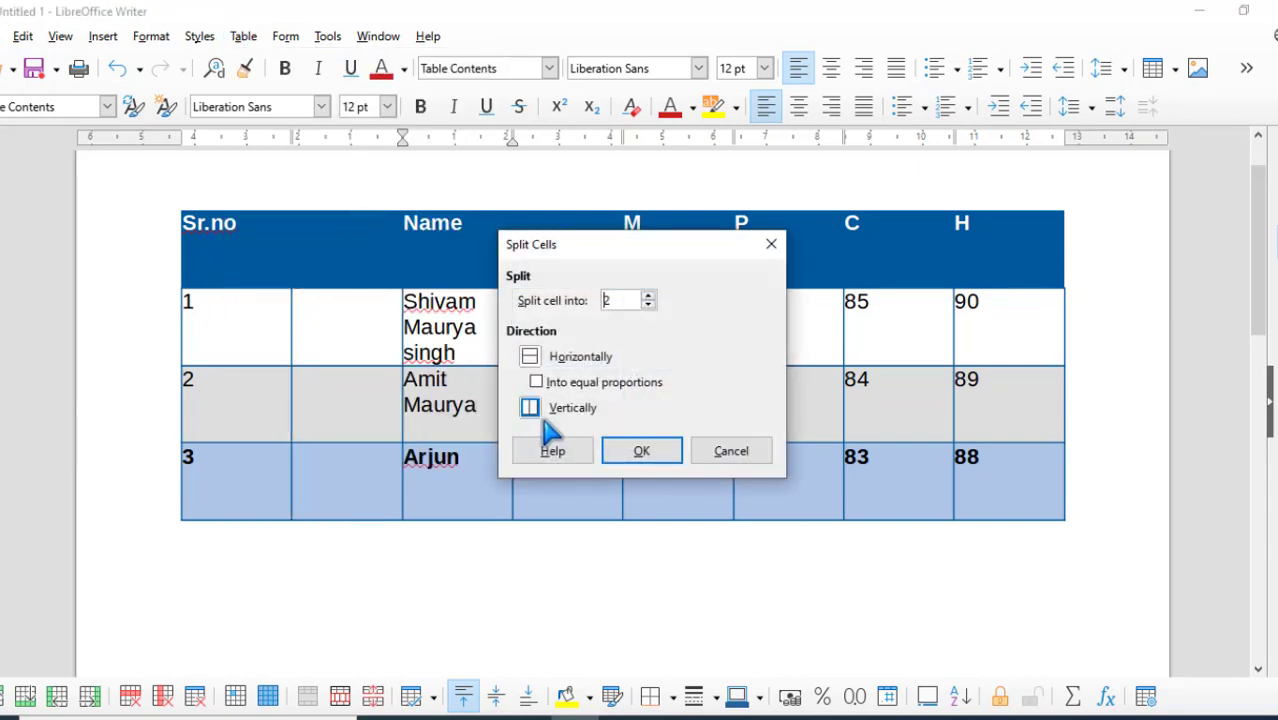
left_click(770, 244)
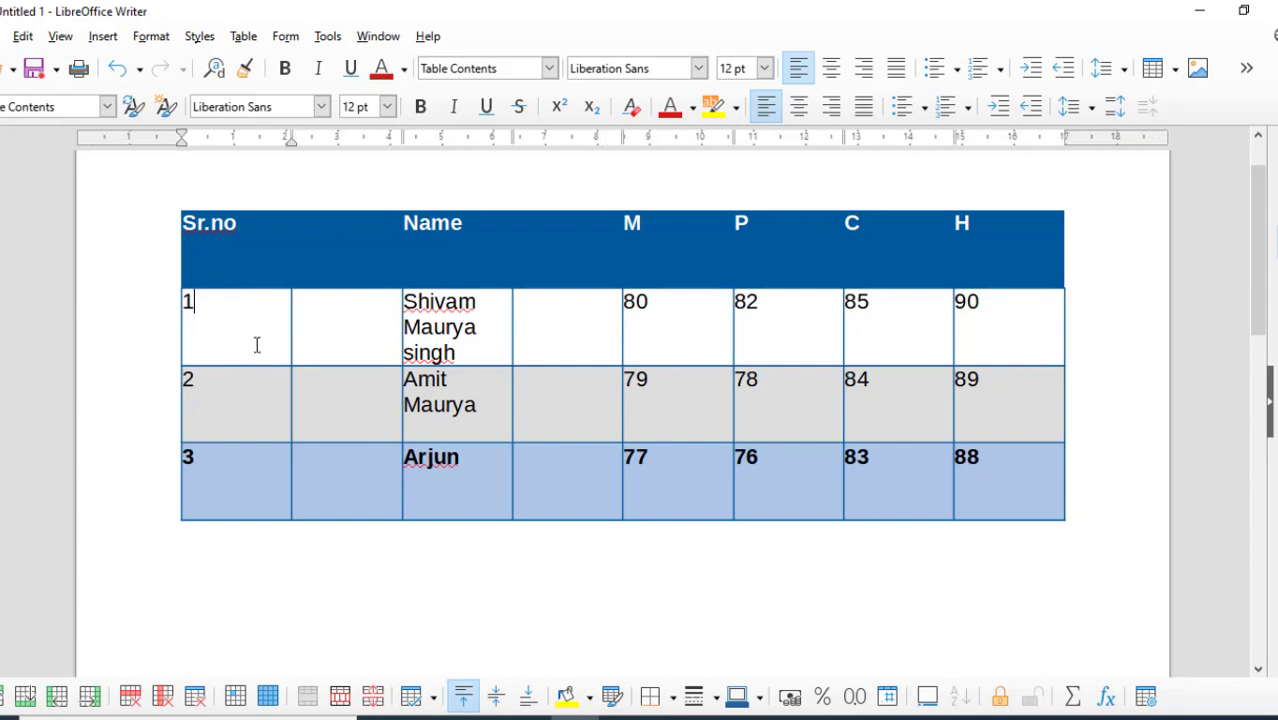
left_click(243, 37)
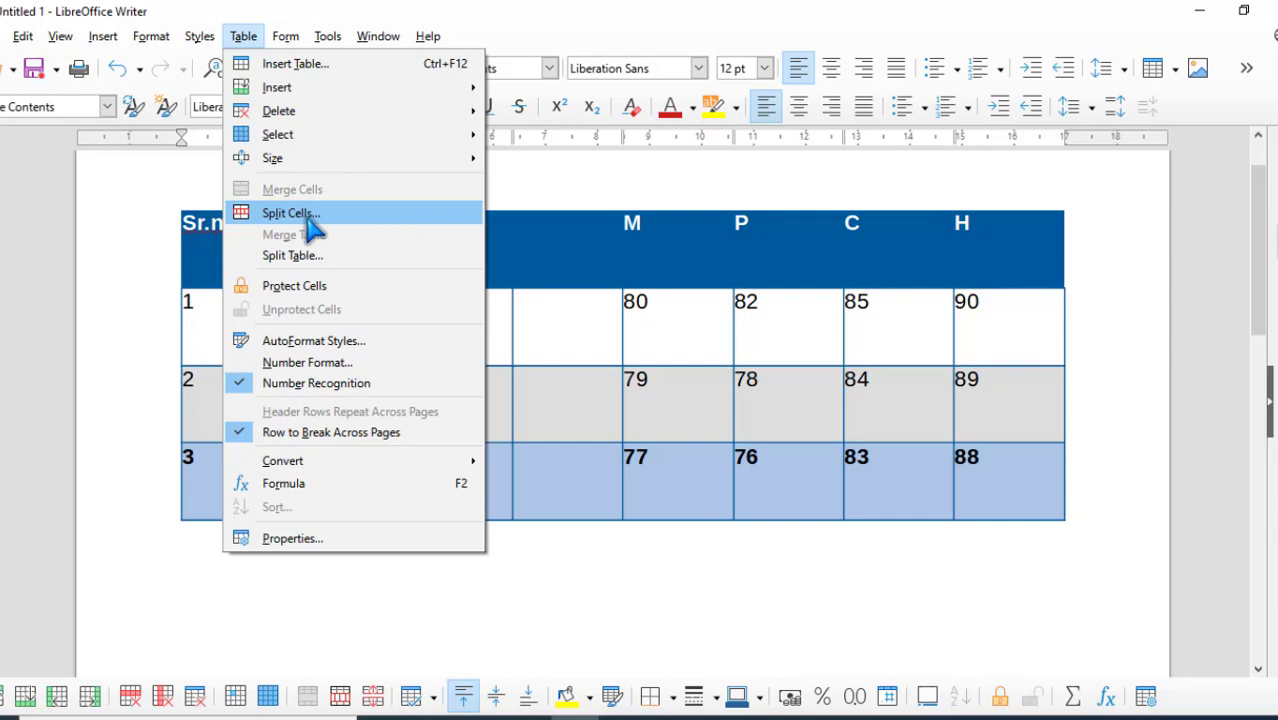
left_click(308, 214)
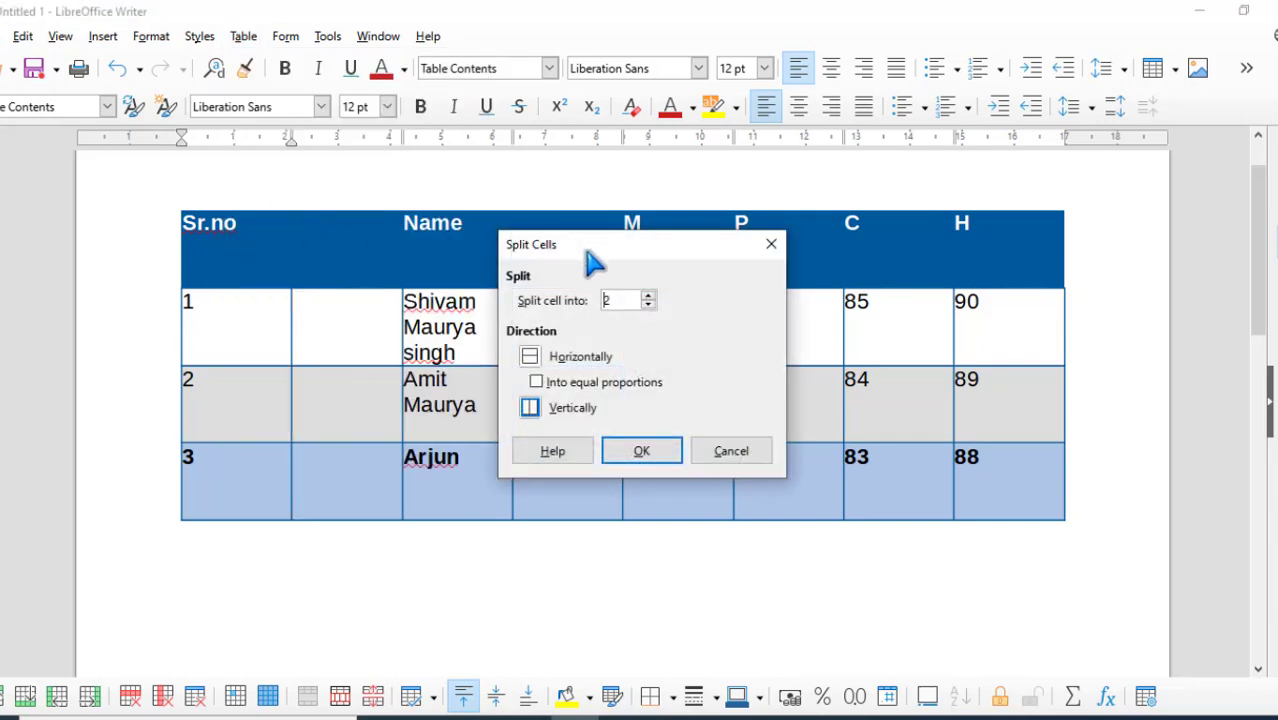
left_click_drag(588, 252, 840, 254)
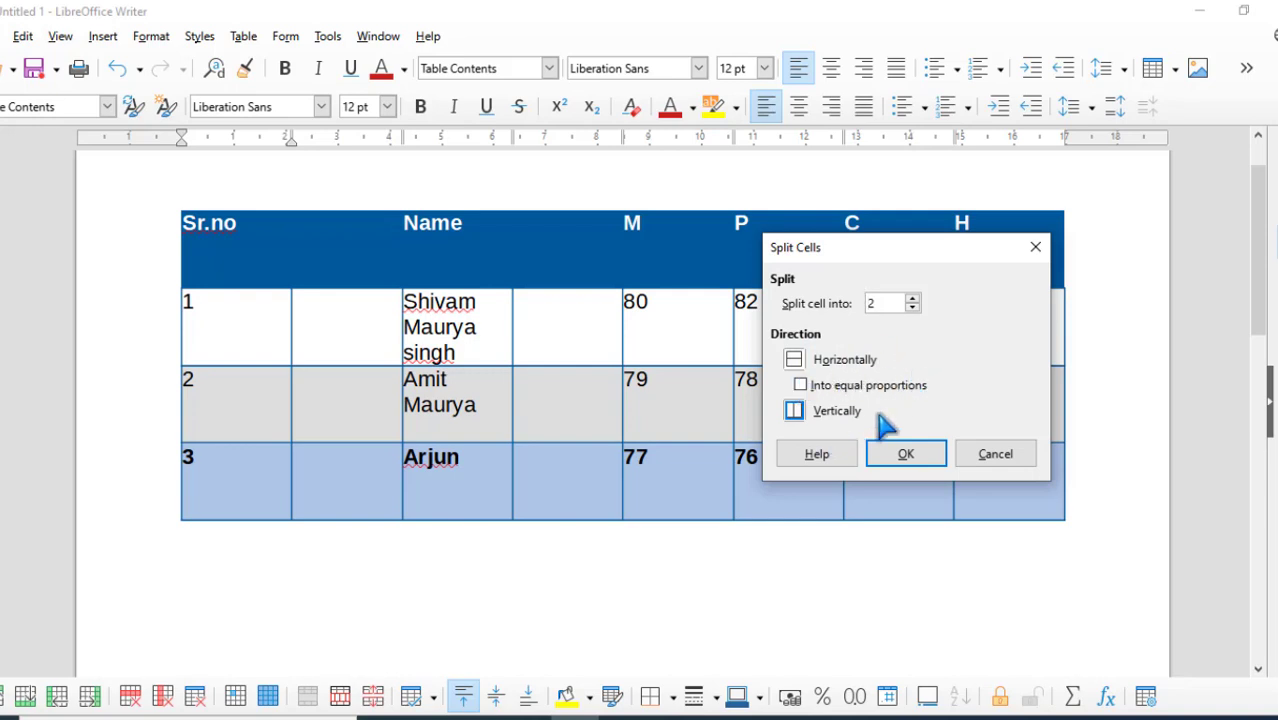
left_click(794, 360)
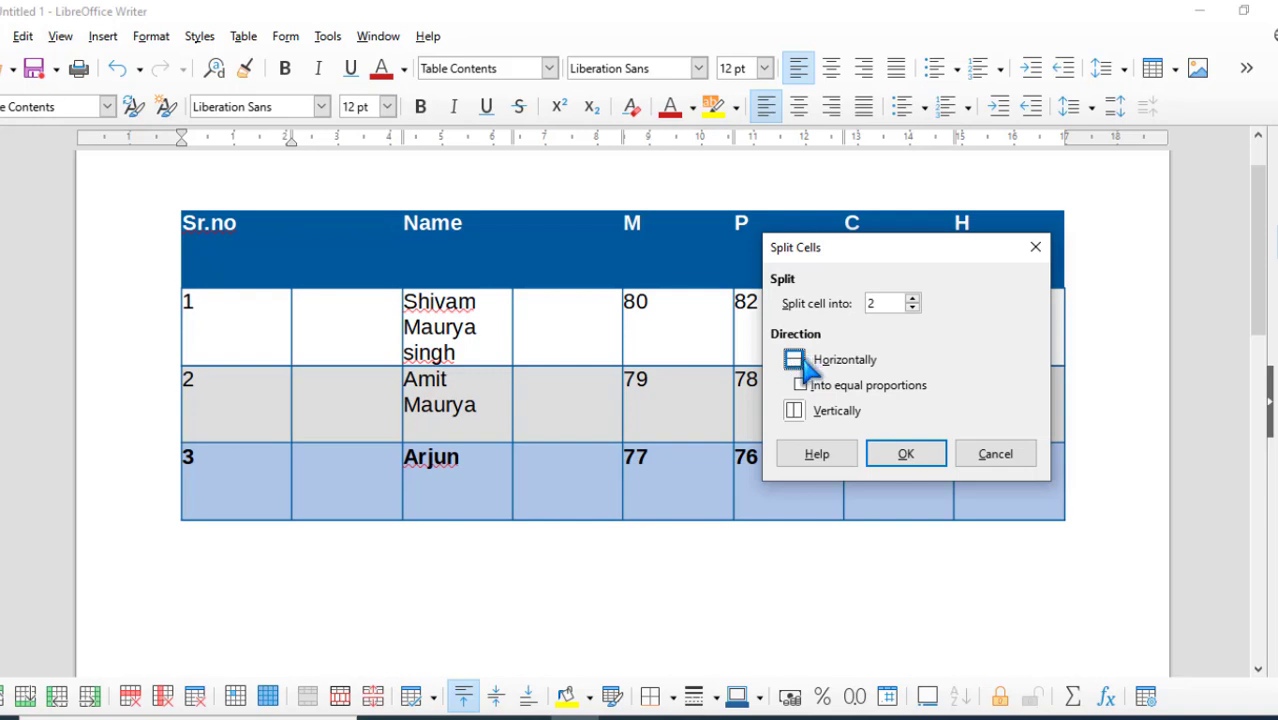
left_click(912, 299)
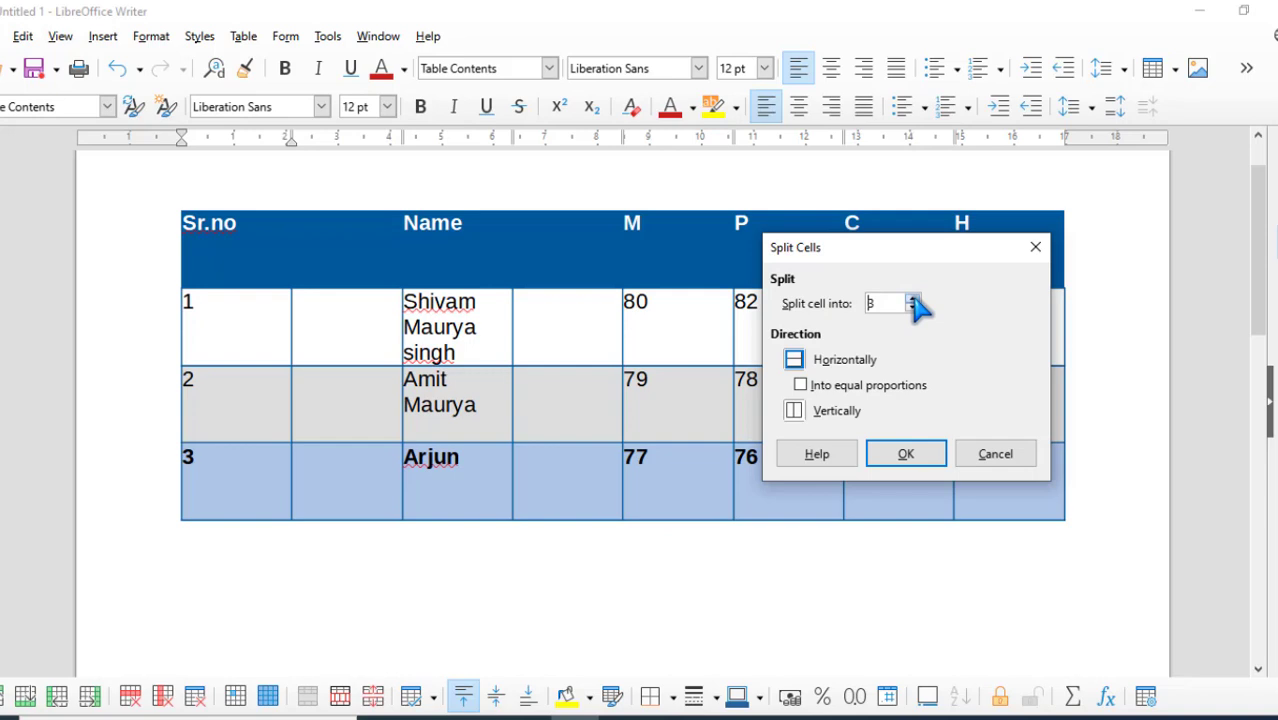
left_click(790, 357)
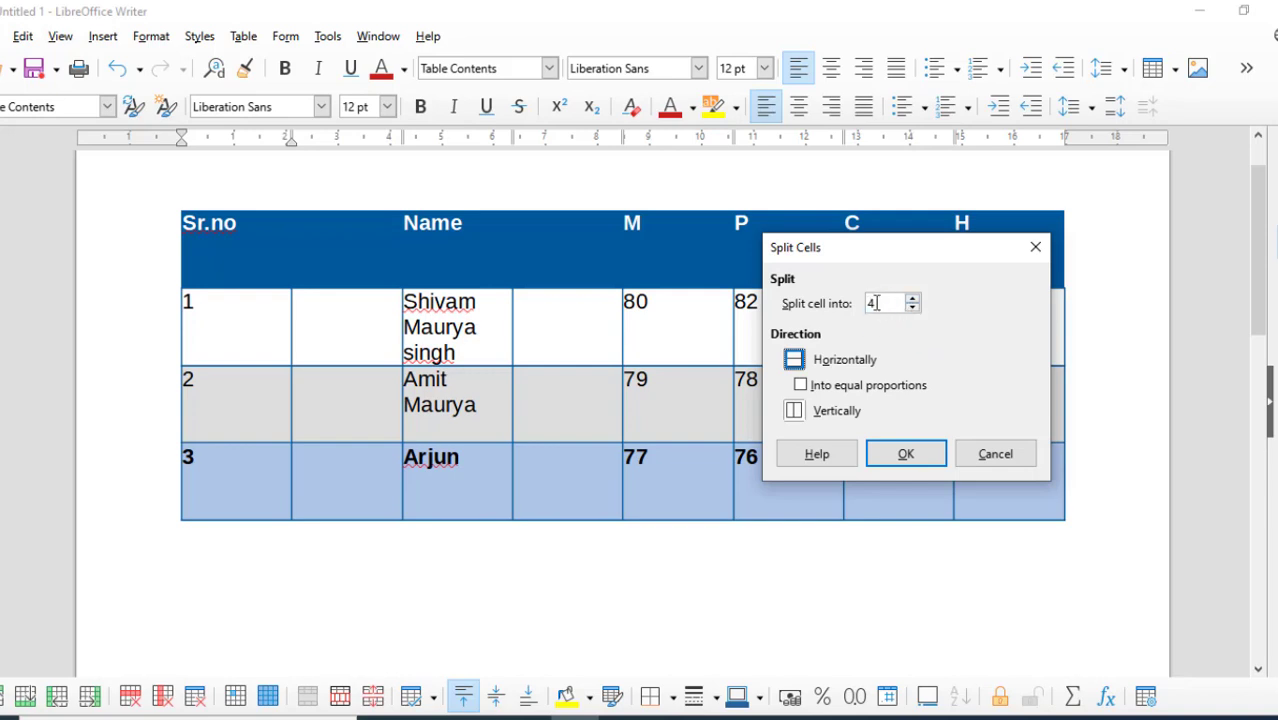
left_click(903, 452)
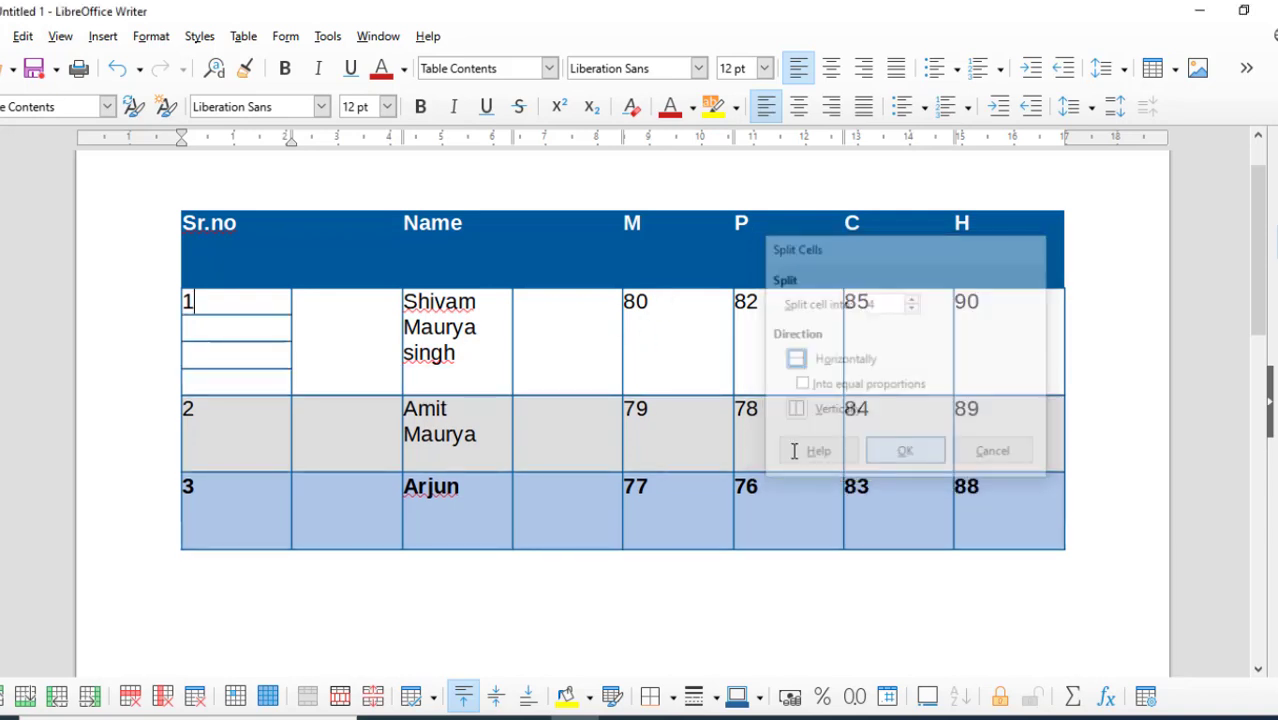
left_click(224, 331)
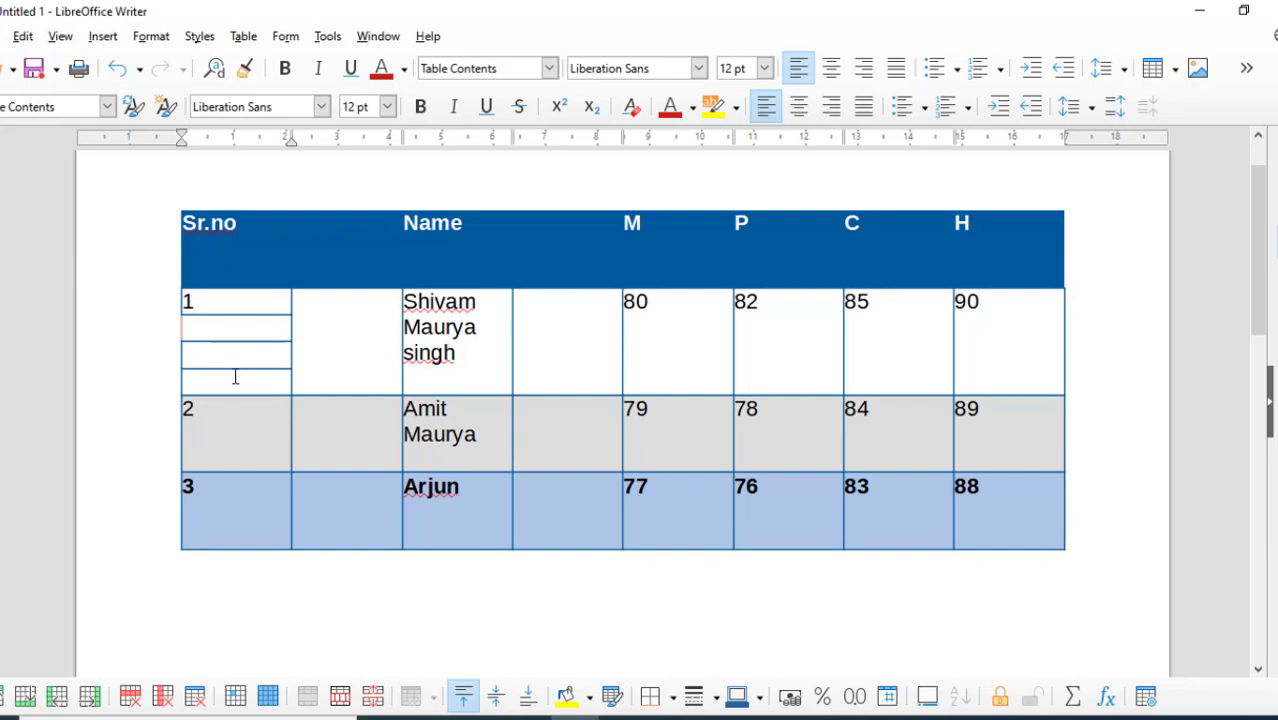
left_click(488, 304)
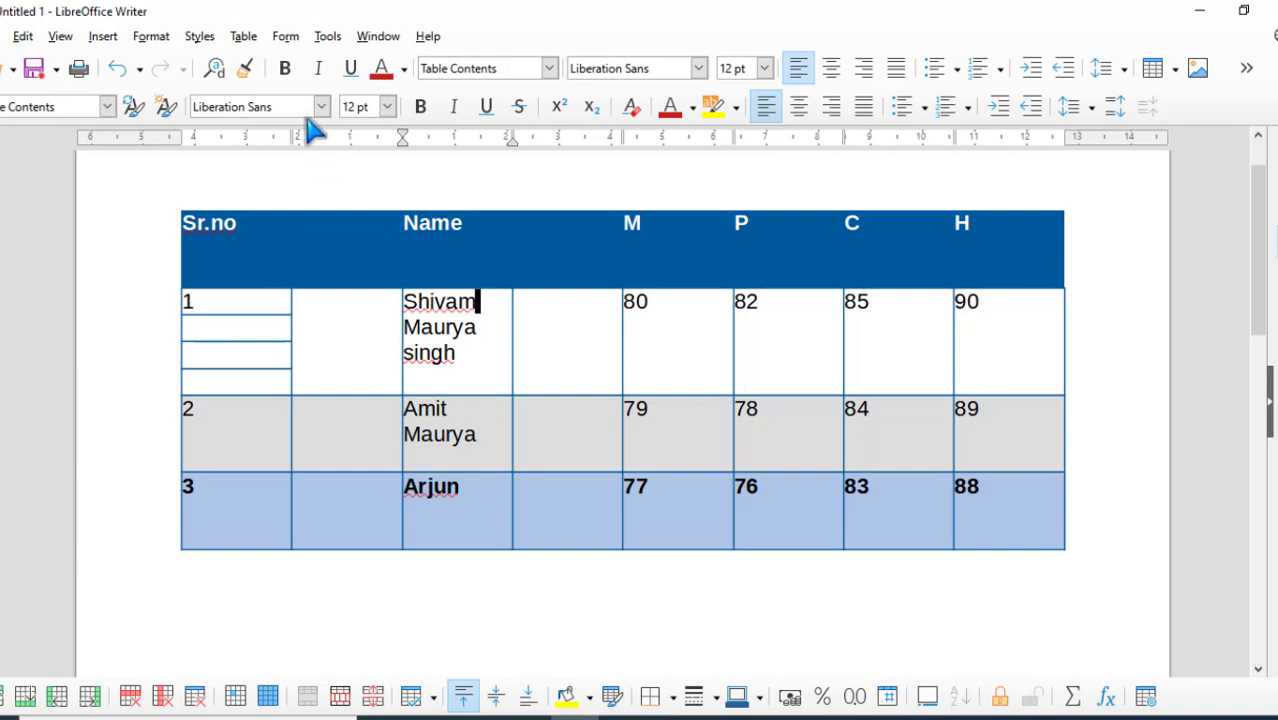
left_click(243, 38)
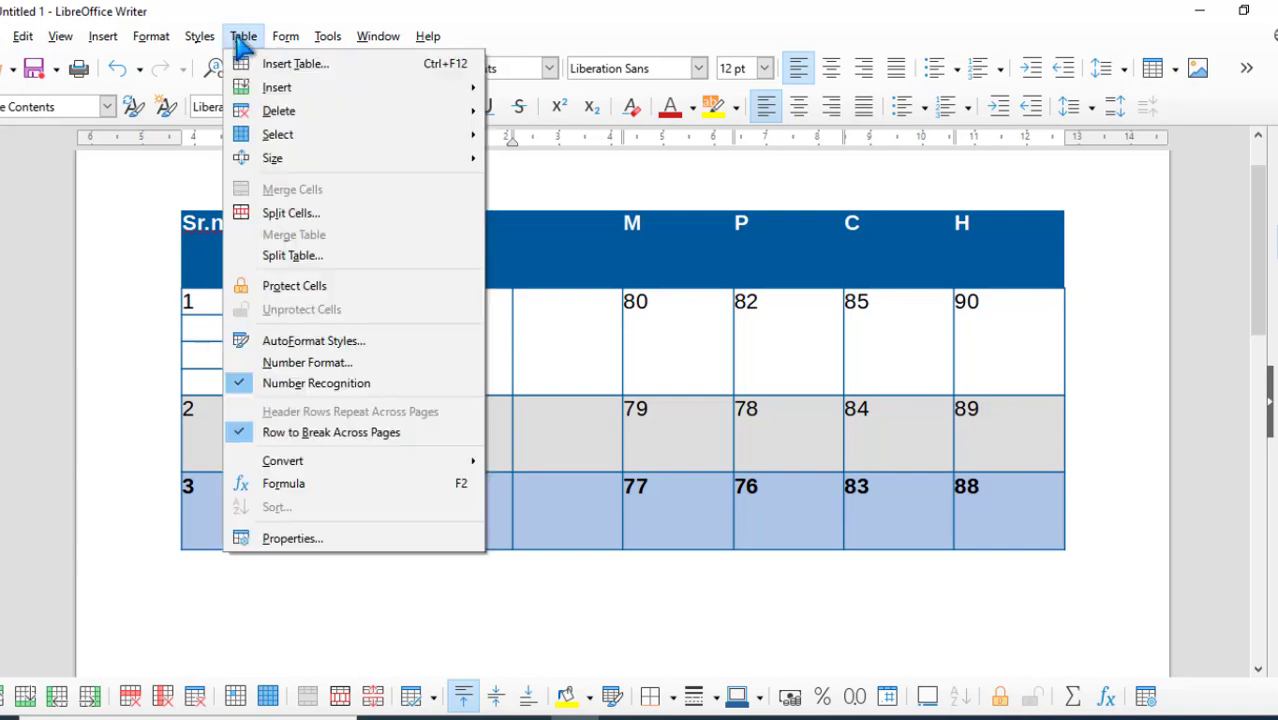
left_click(316, 213)
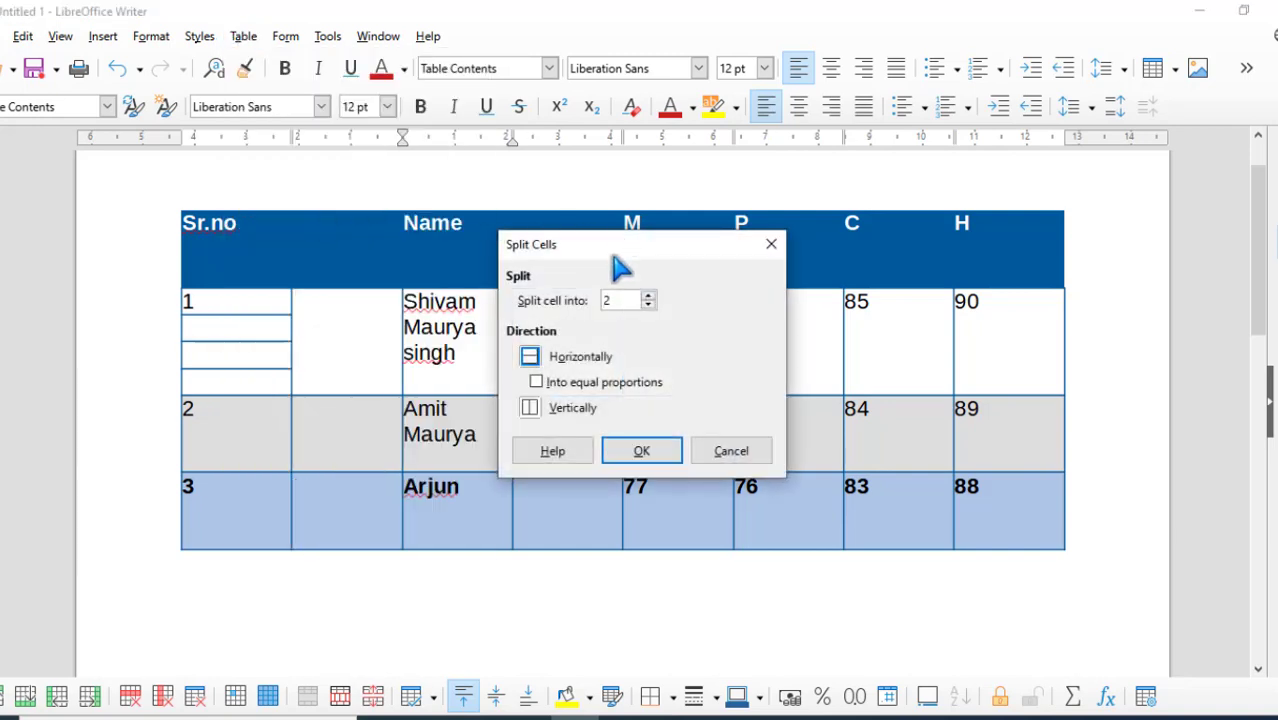
left_click_drag(618, 265, 956, 230)
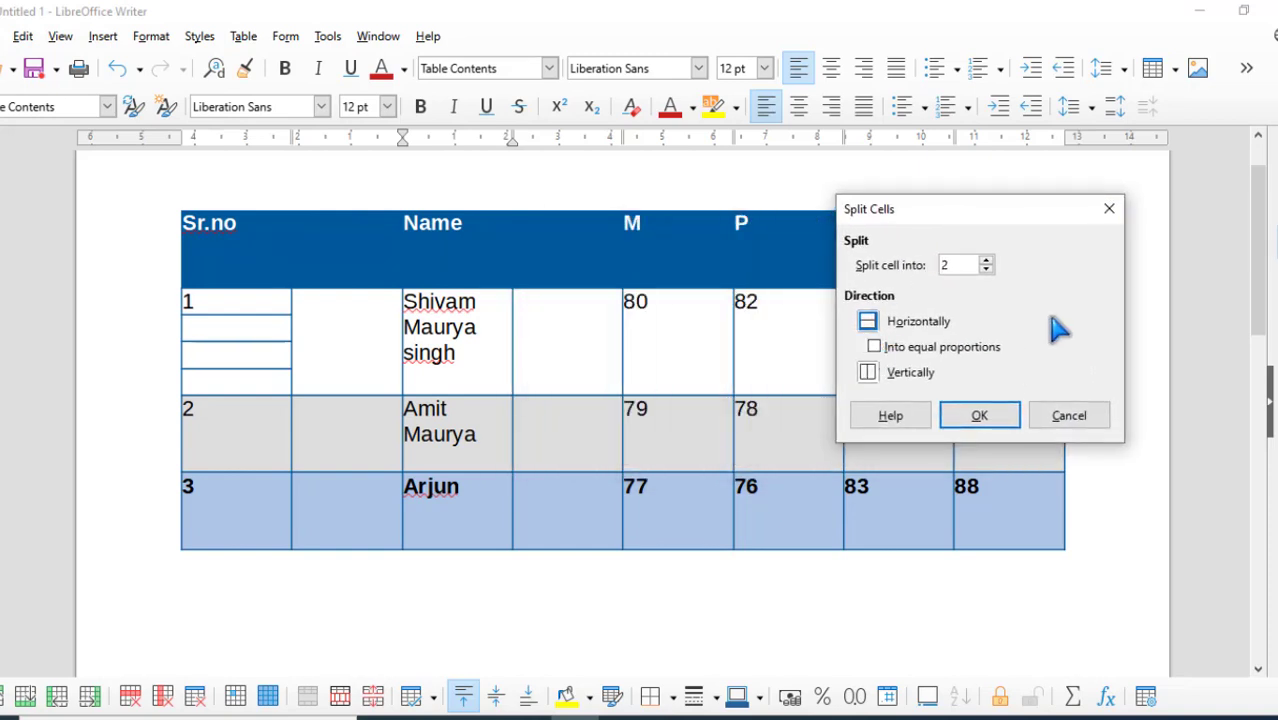
left_click(868, 374)
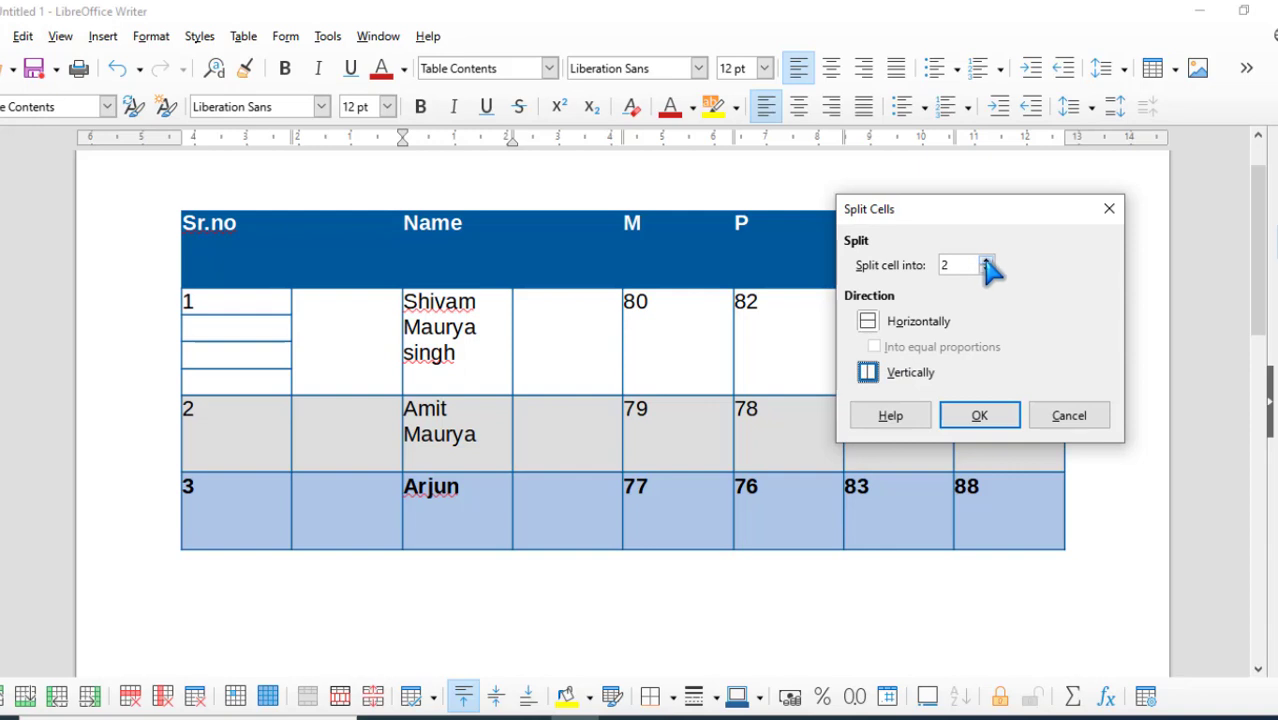
left_click(986, 261)
left_click(980, 416)
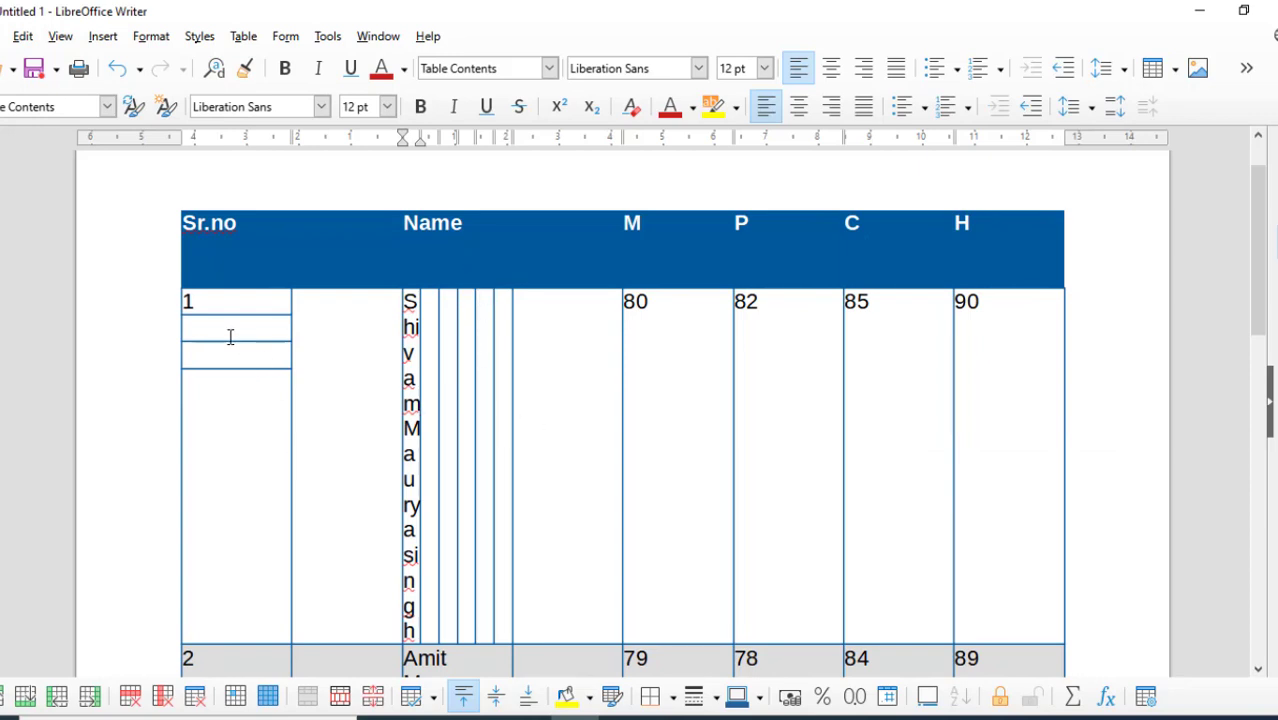
key("ctrl+z")
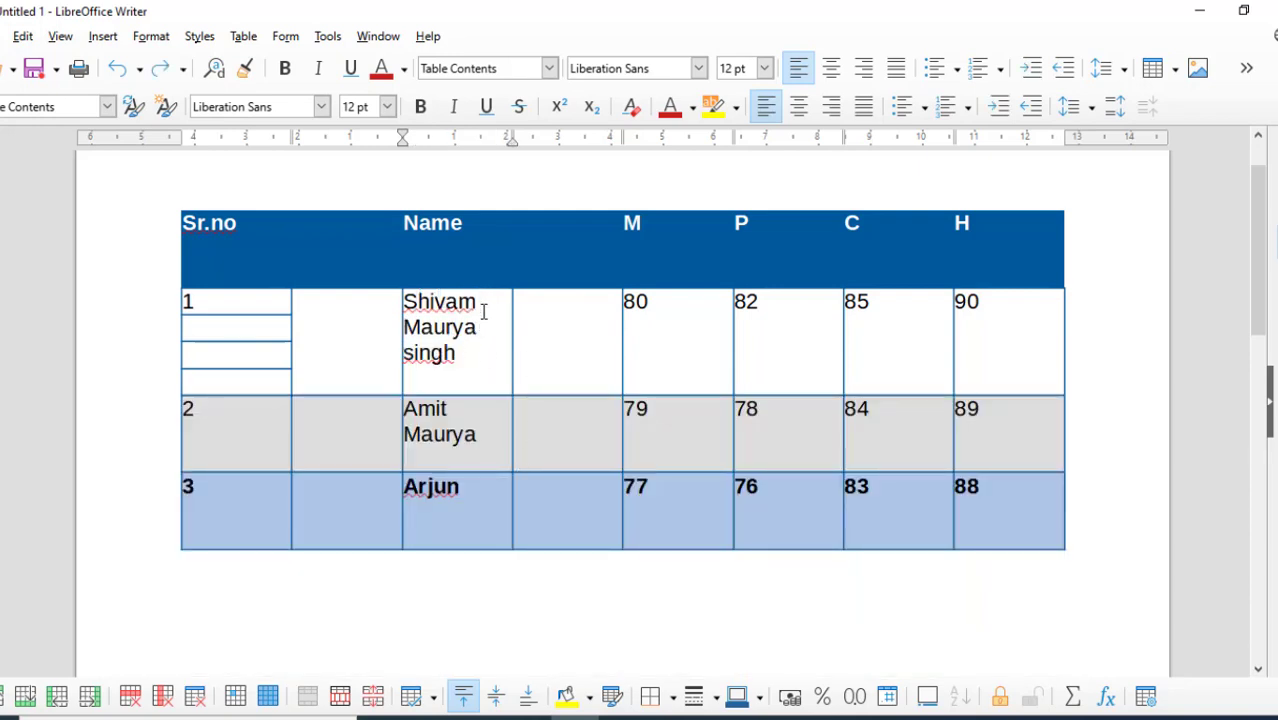
- Split the first student's Name cell vertically into 3 side-by-side cells
left_click(243, 37)
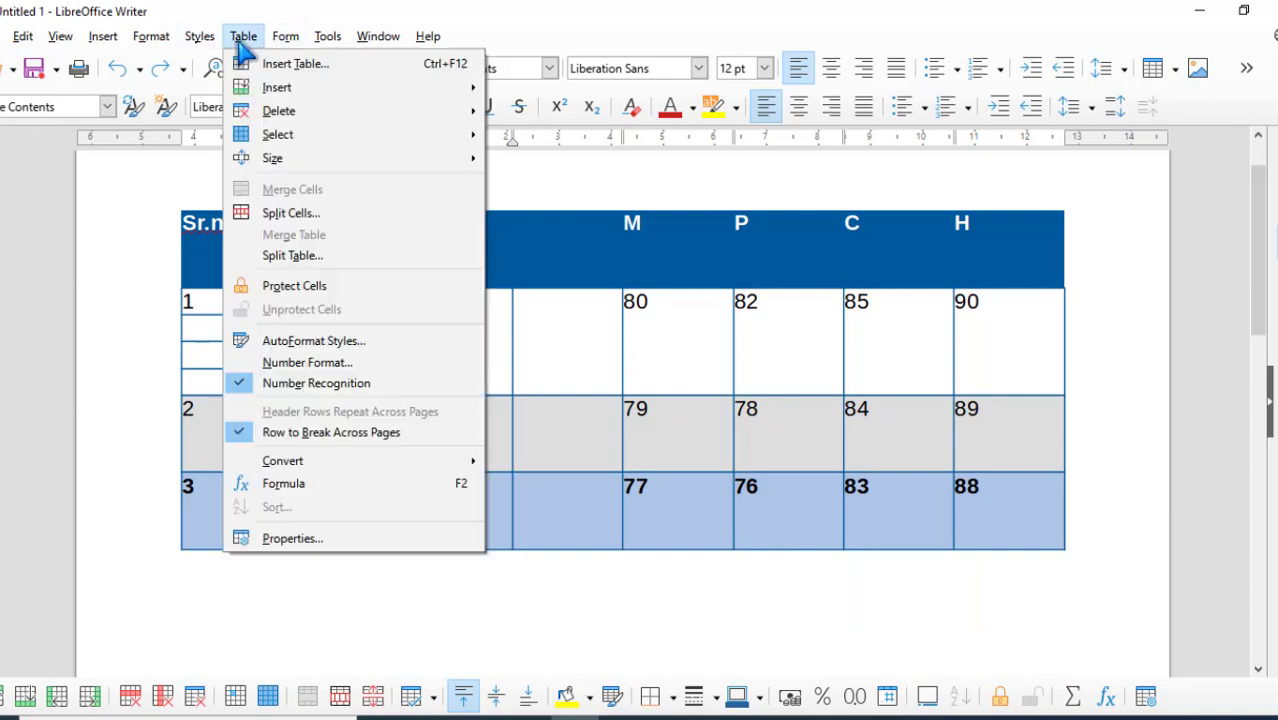
left_click(291, 213)
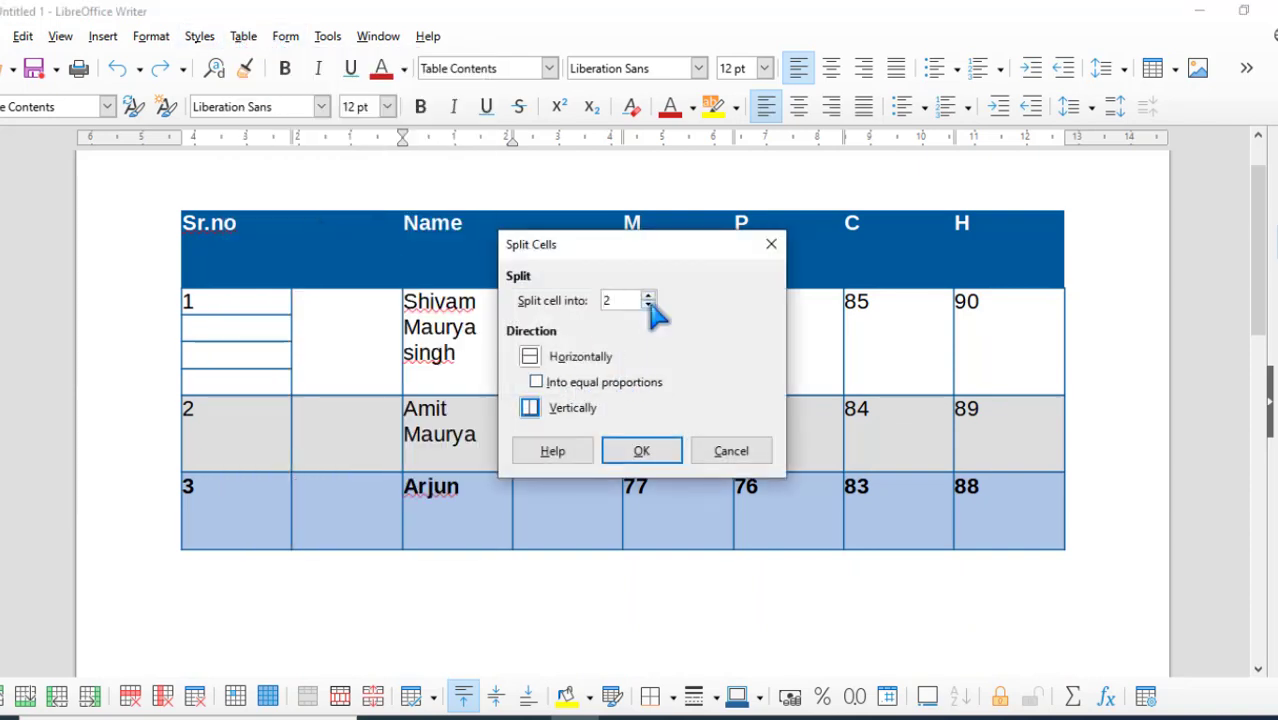
left_click(649, 296)
left_click(642, 450)
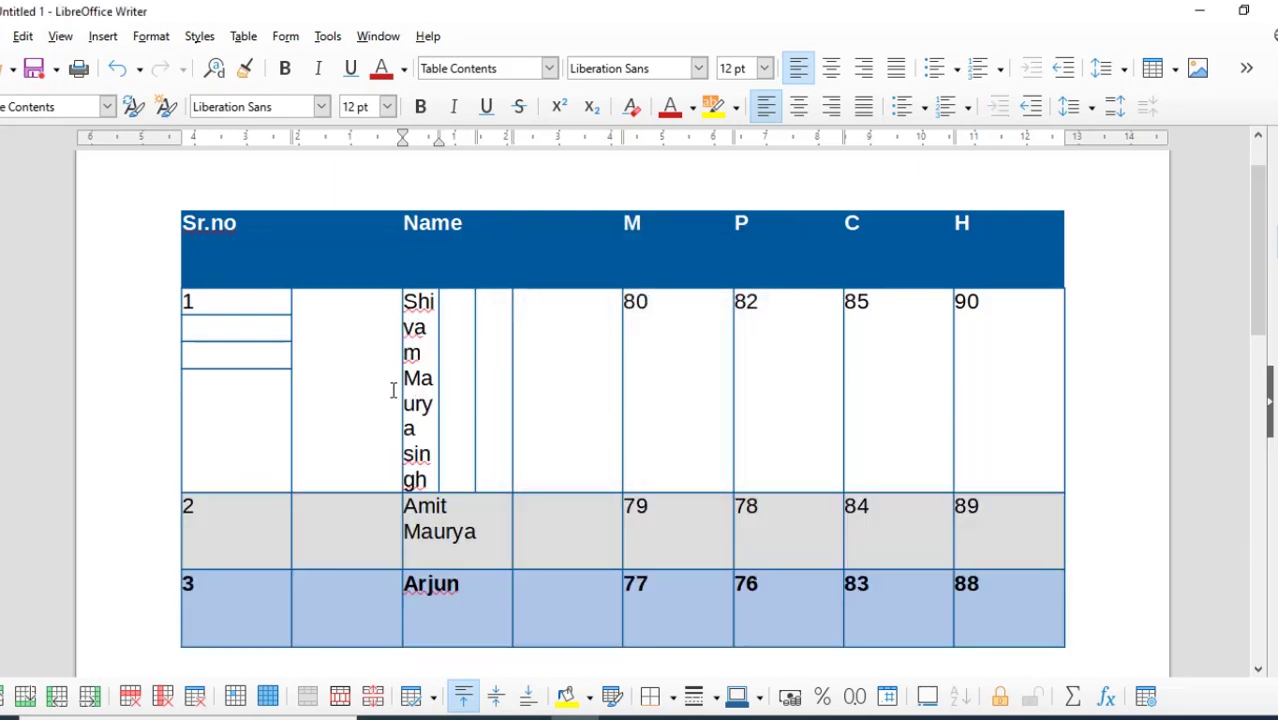
left_click(458, 384)
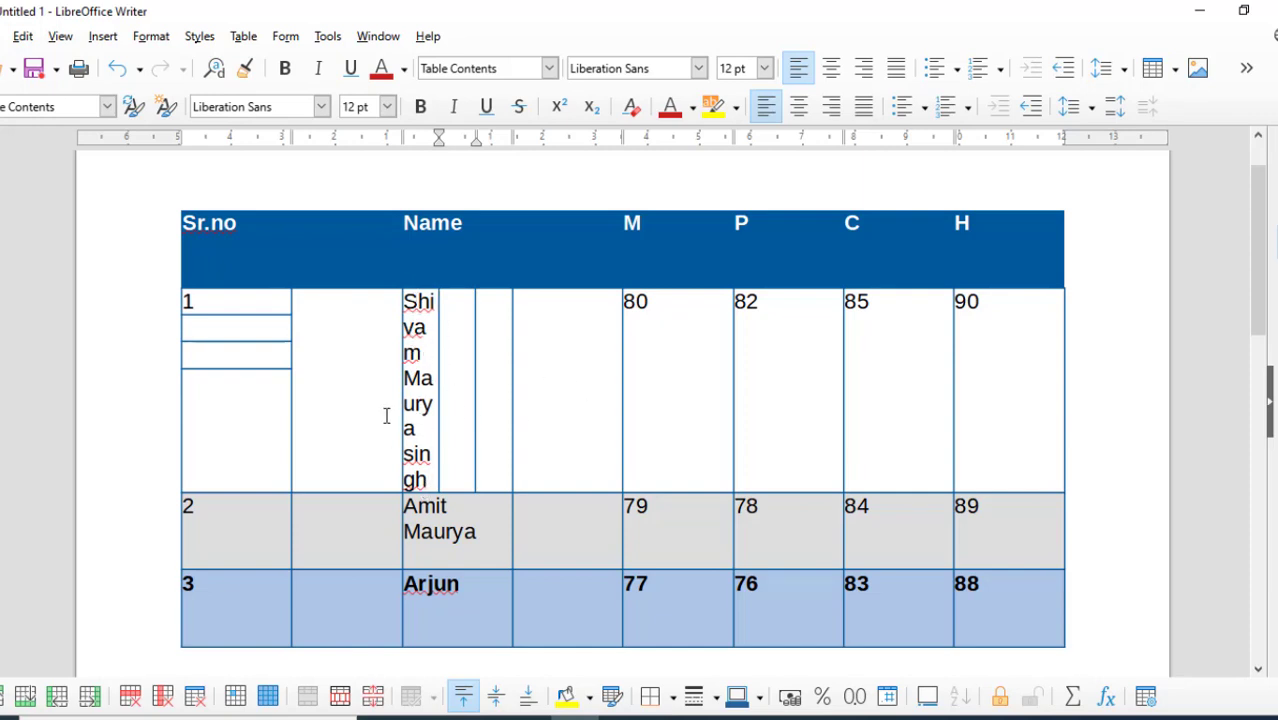
- Select the whole marks table and apply Optimal Column Width to all columns
left_click_drag(223, 257, 1070, 596)
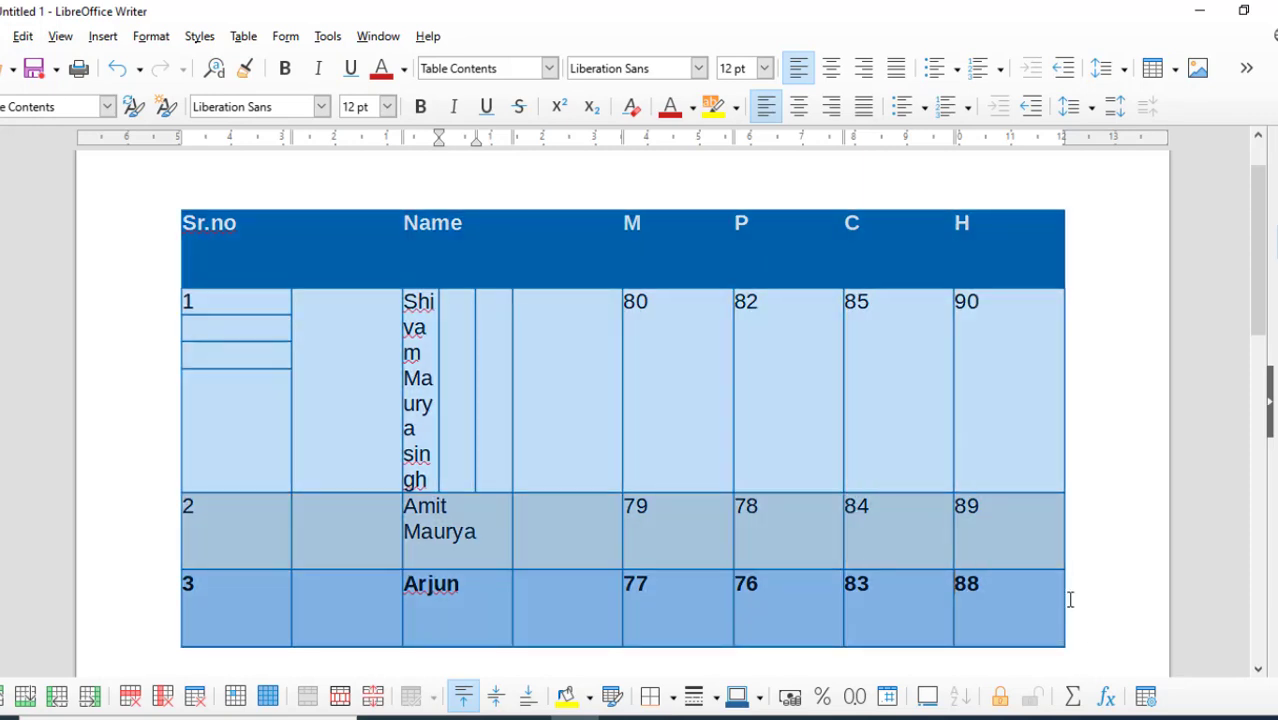
left_click(240, 40)
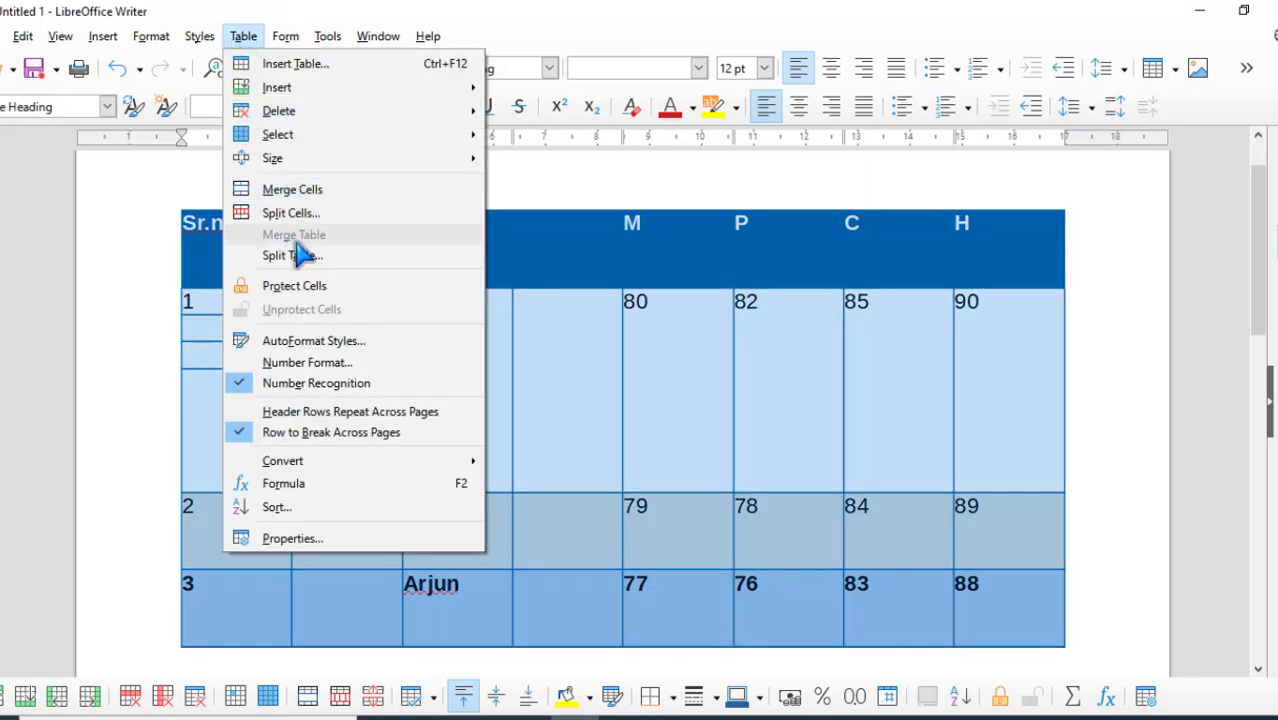
mouse_move(370, 163)
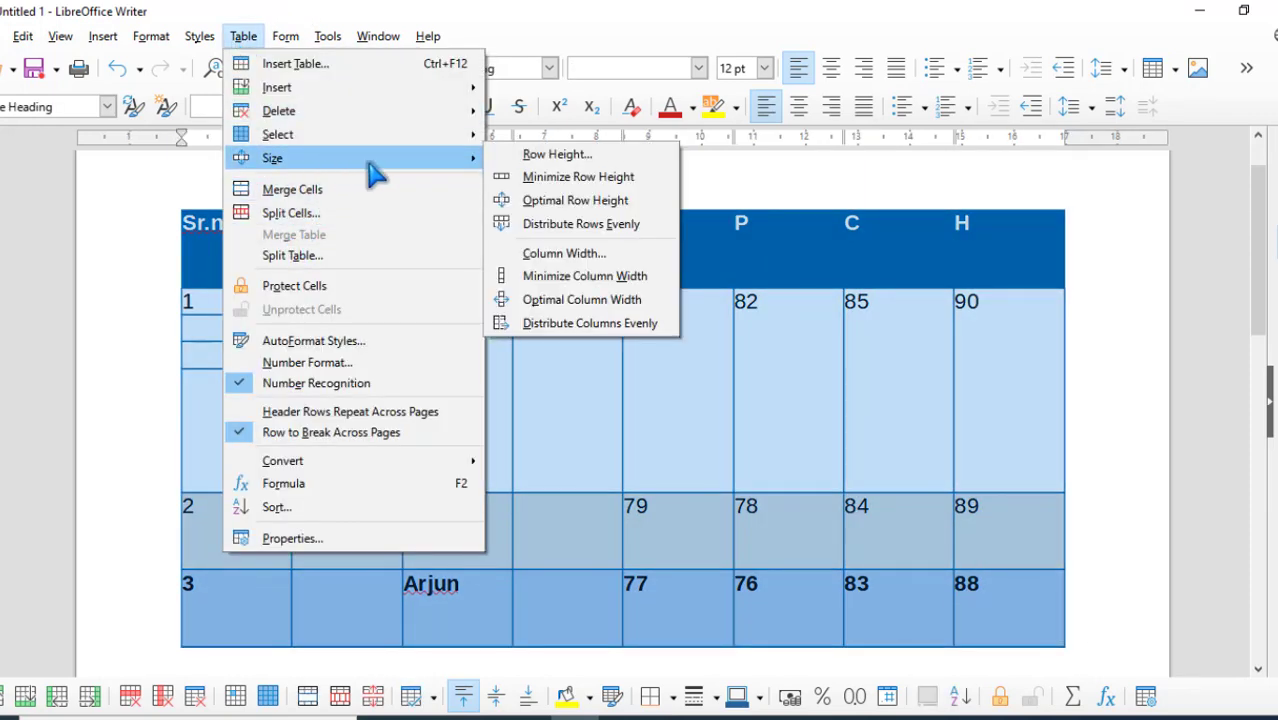
left_click(620, 303)
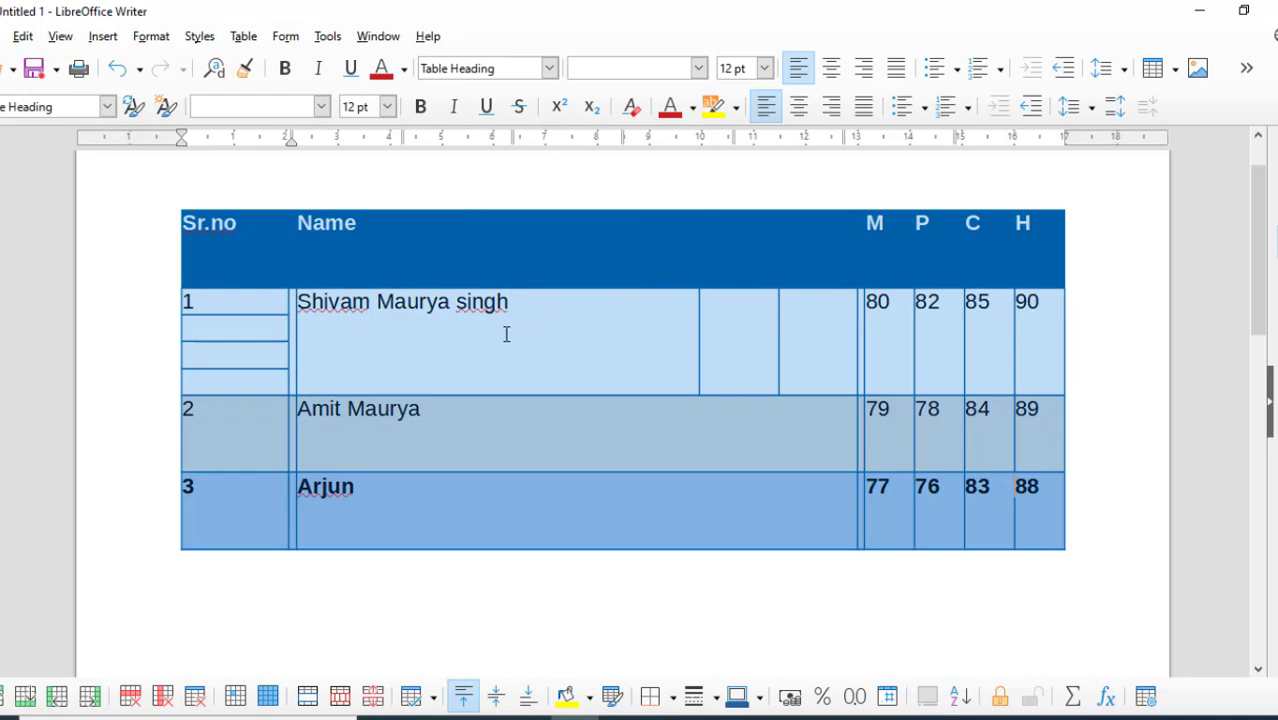
left_click(560, 350)
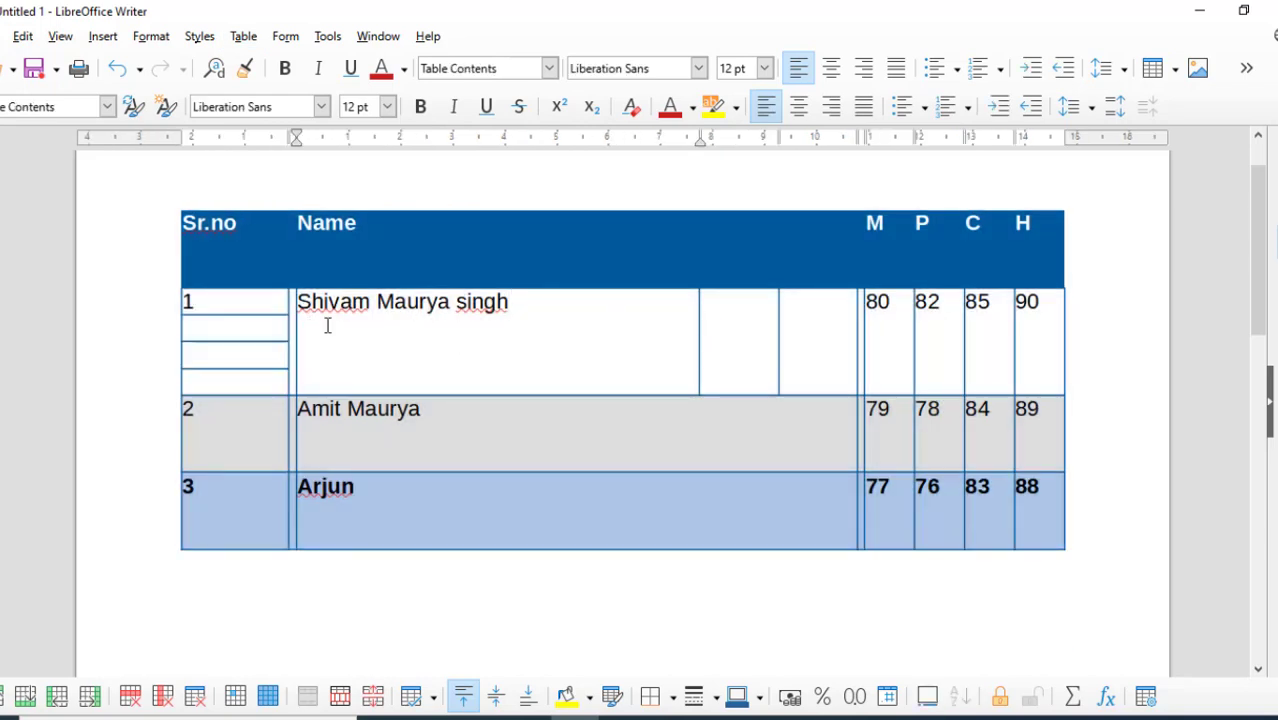
left_click(243, 36)
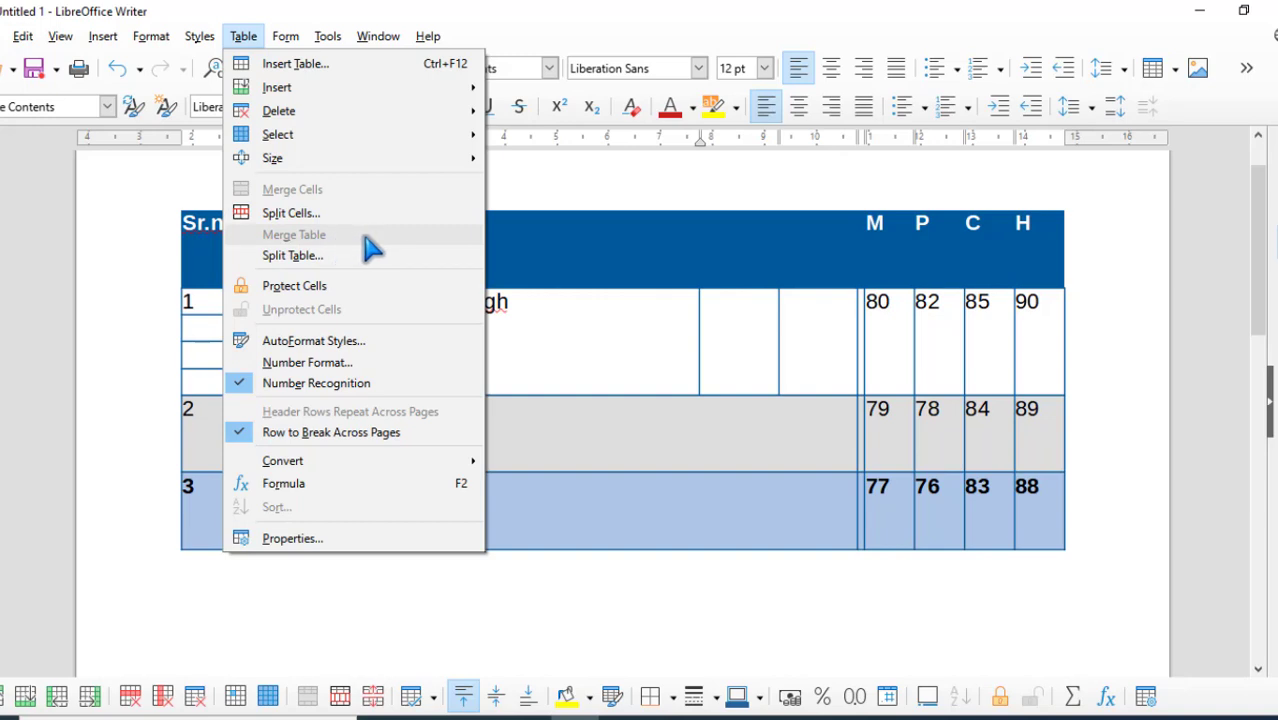
left_click(633, 310)
scroll(455, 424, "down", 3)
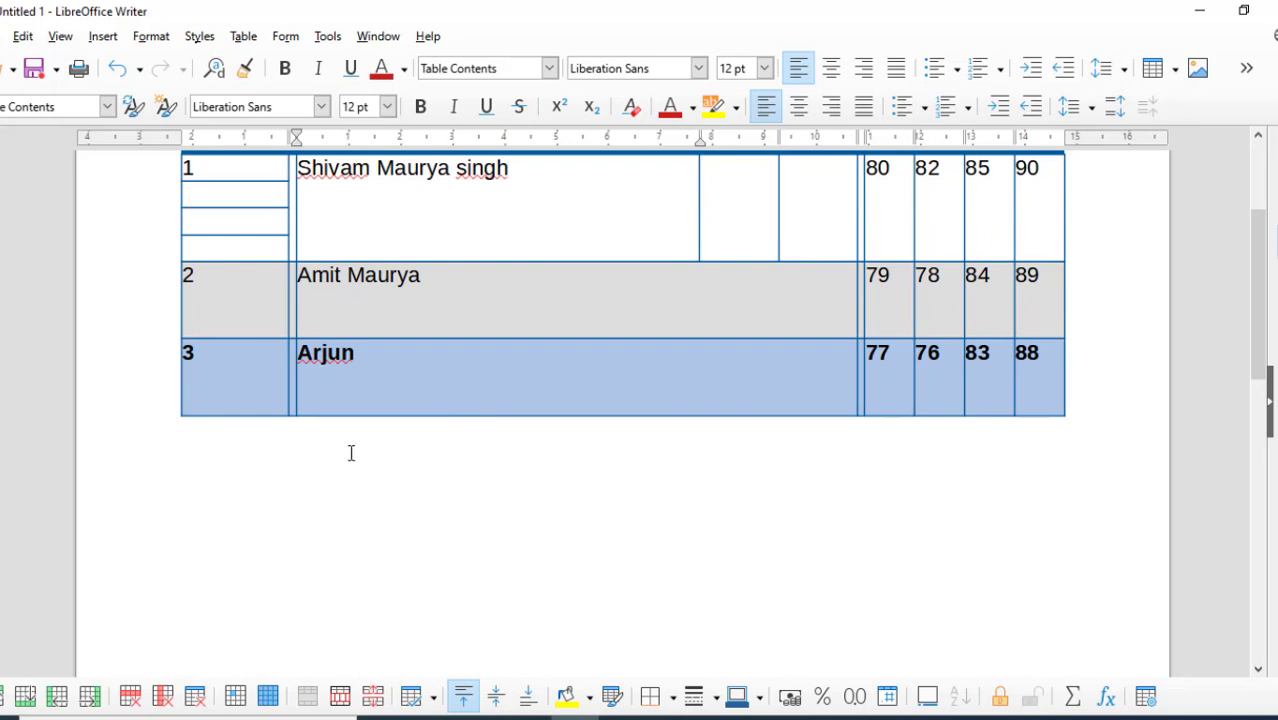
left_click(325, 438)
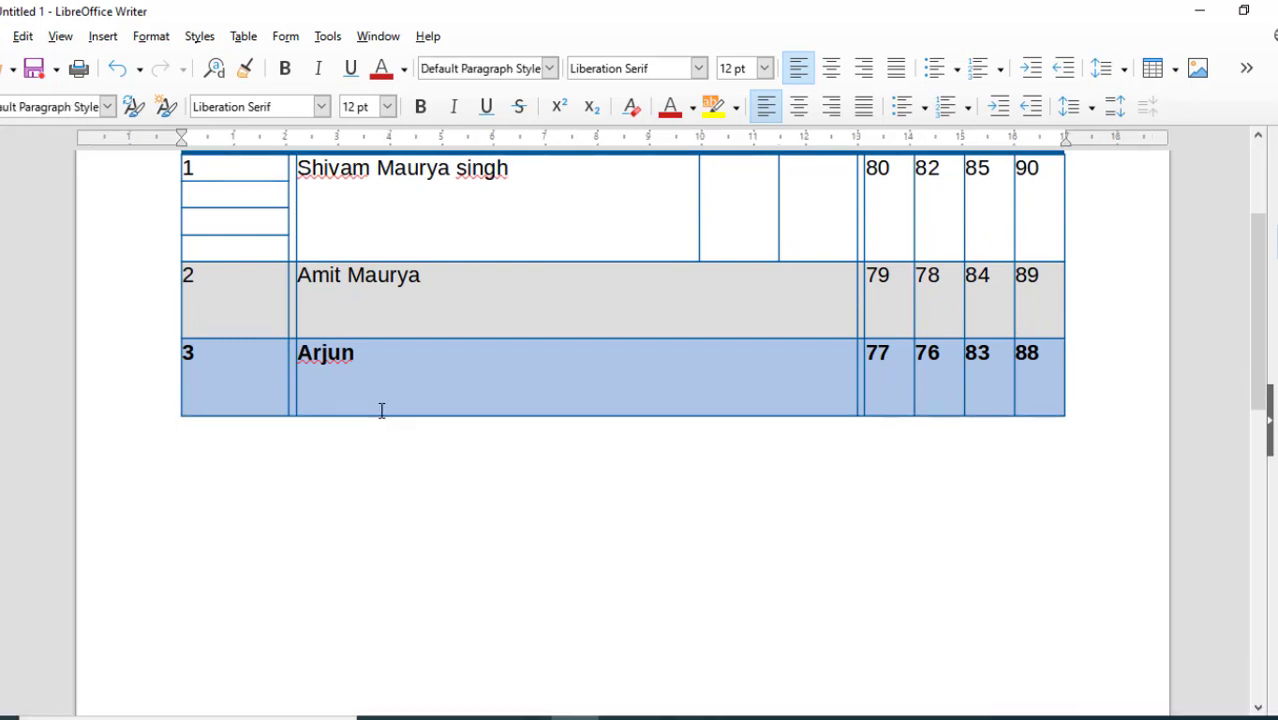
scroll(380, 409, "up", 1)
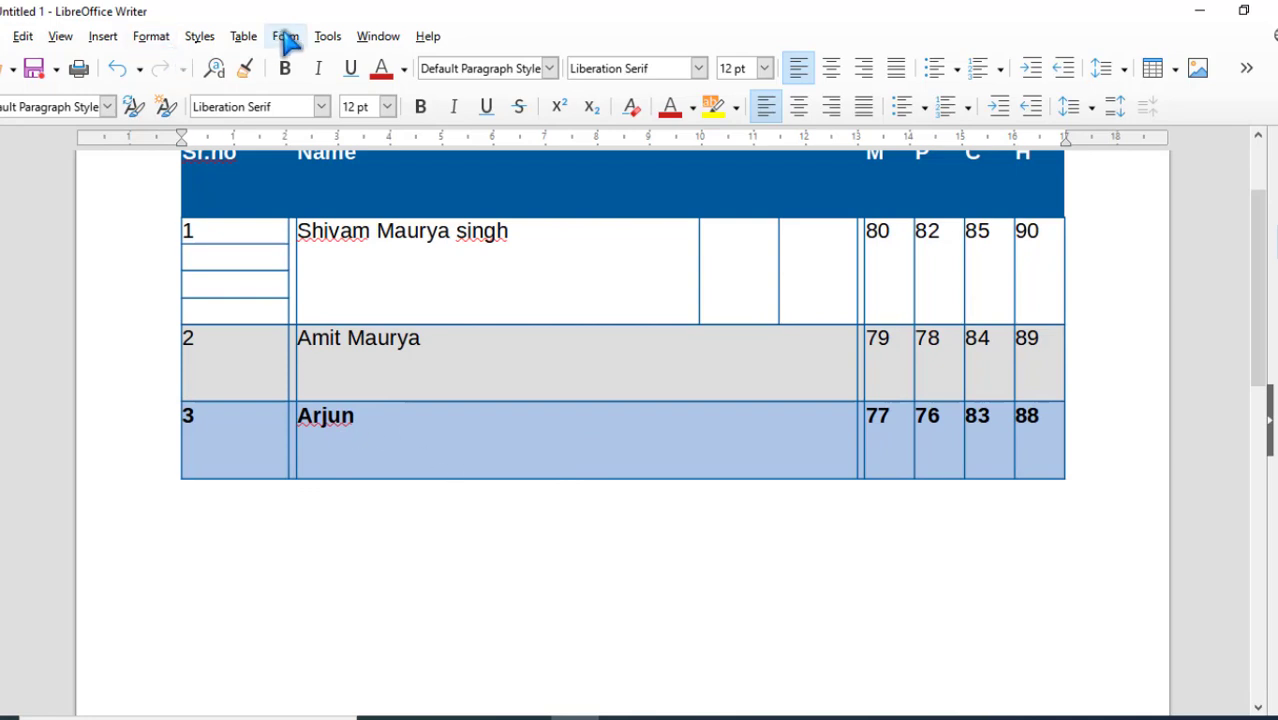
left_click(245, 37)
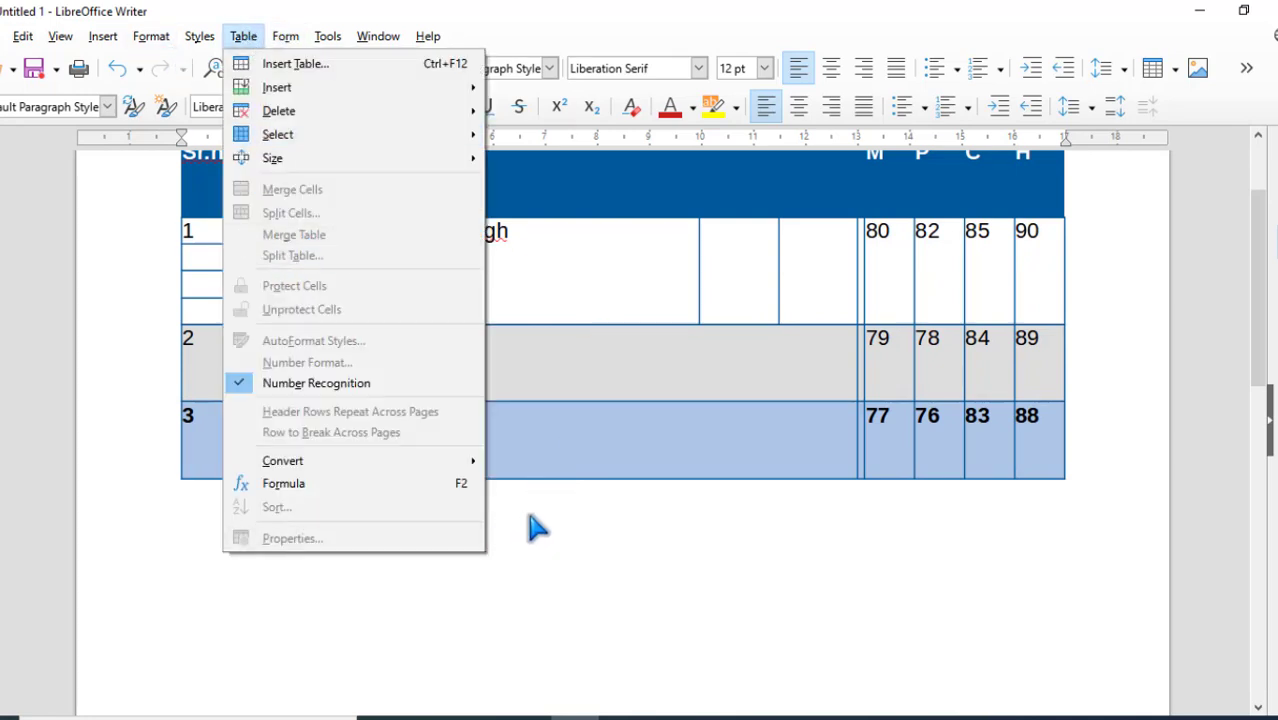
left_click(557, 489)
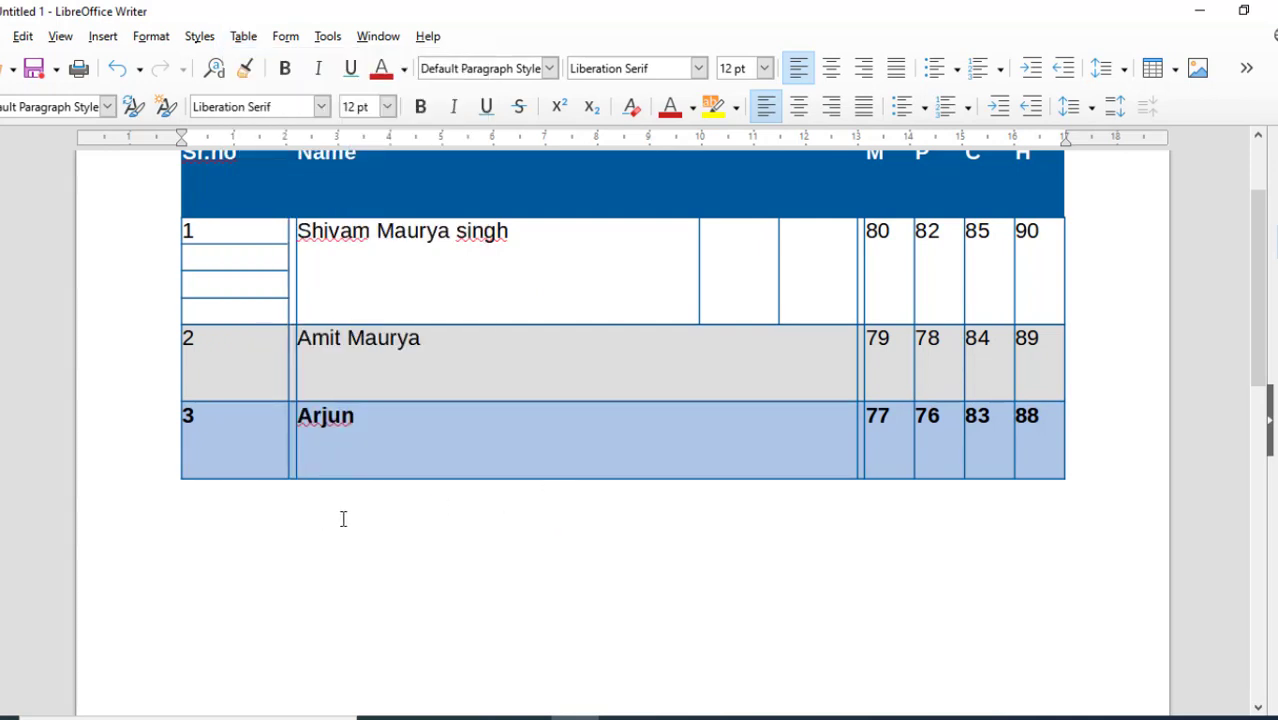
scroll(420, 512, "down", 6)
scroll(399, 487, "up", 5)
left_click(238, 392)
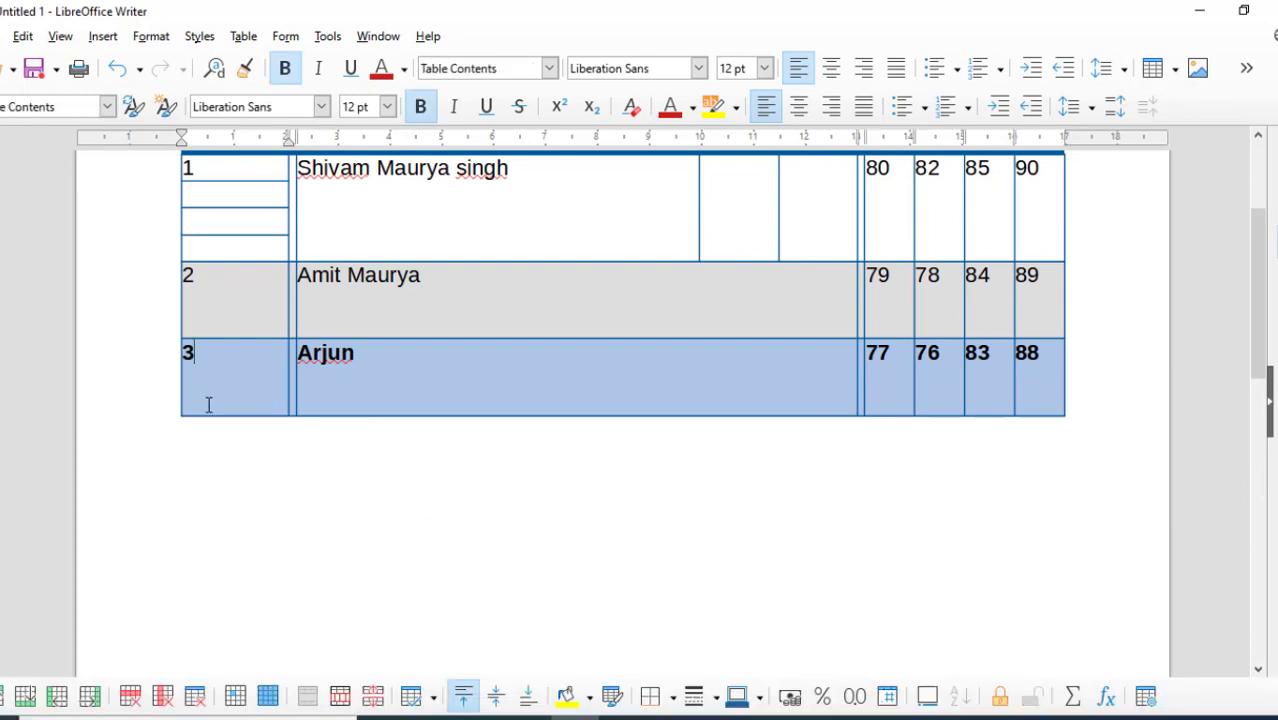
scroll(565, 452, "down", 10)
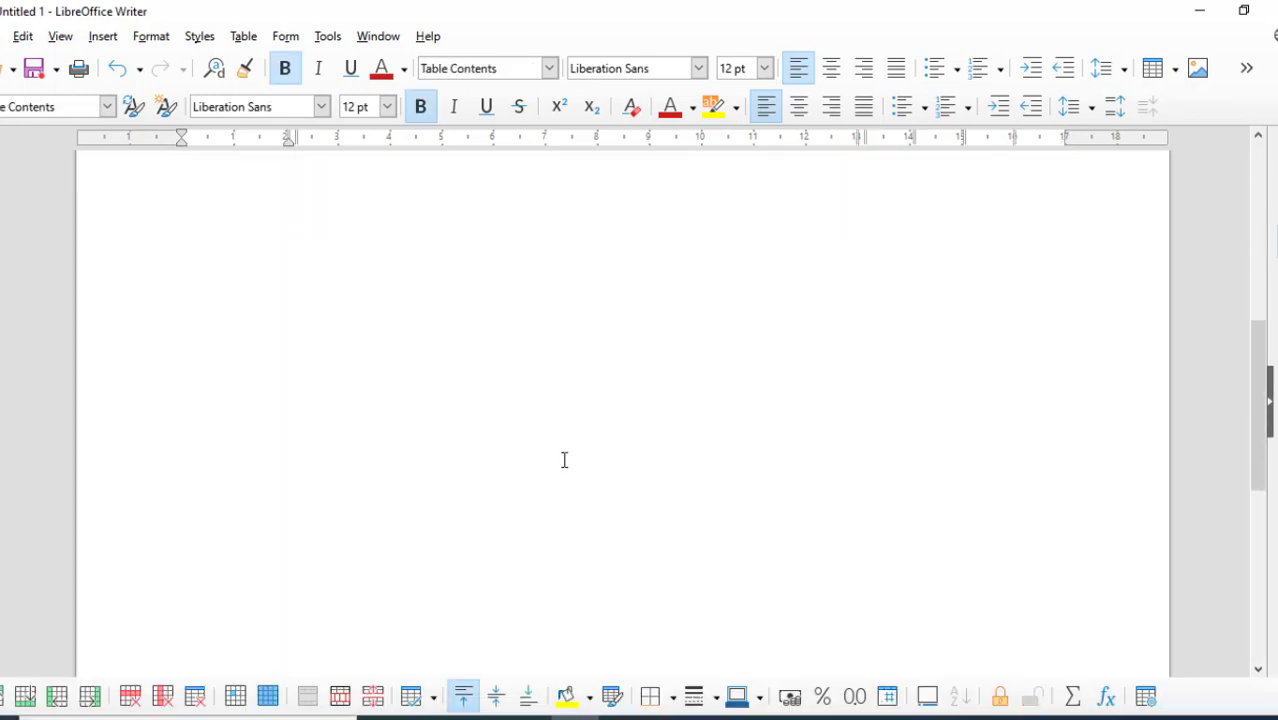
scroll(391, 397, "up", 8)
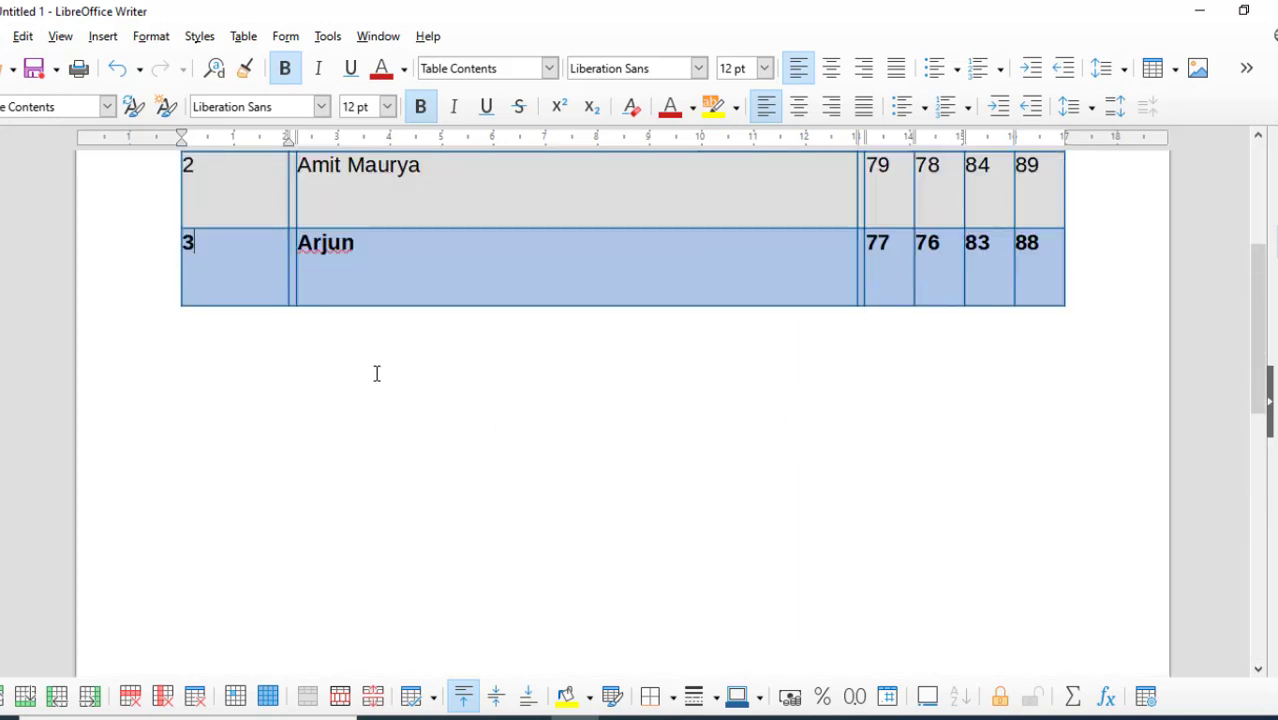
left_click(238, 380)
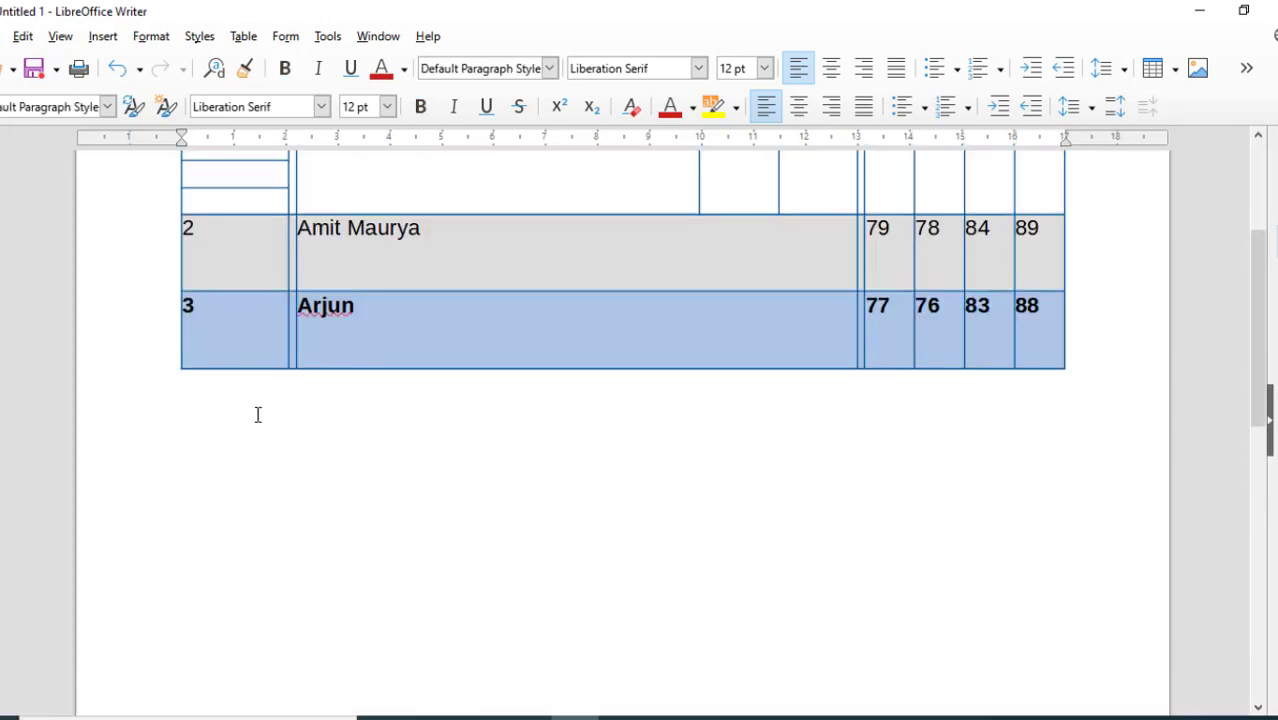
left_click(238, 351)
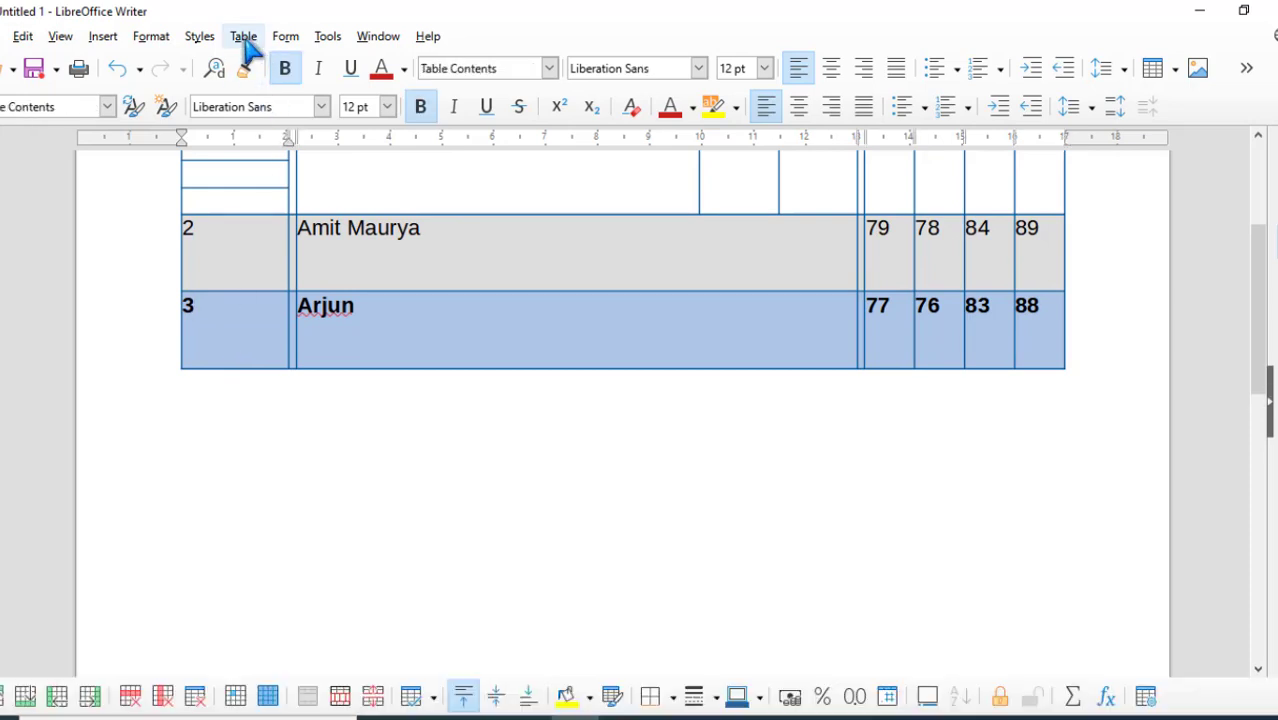
- Insert 20 rows below the Arjun row using Table > Insert > Rows
left_click(245, 38)
mouse_move(330, 89)
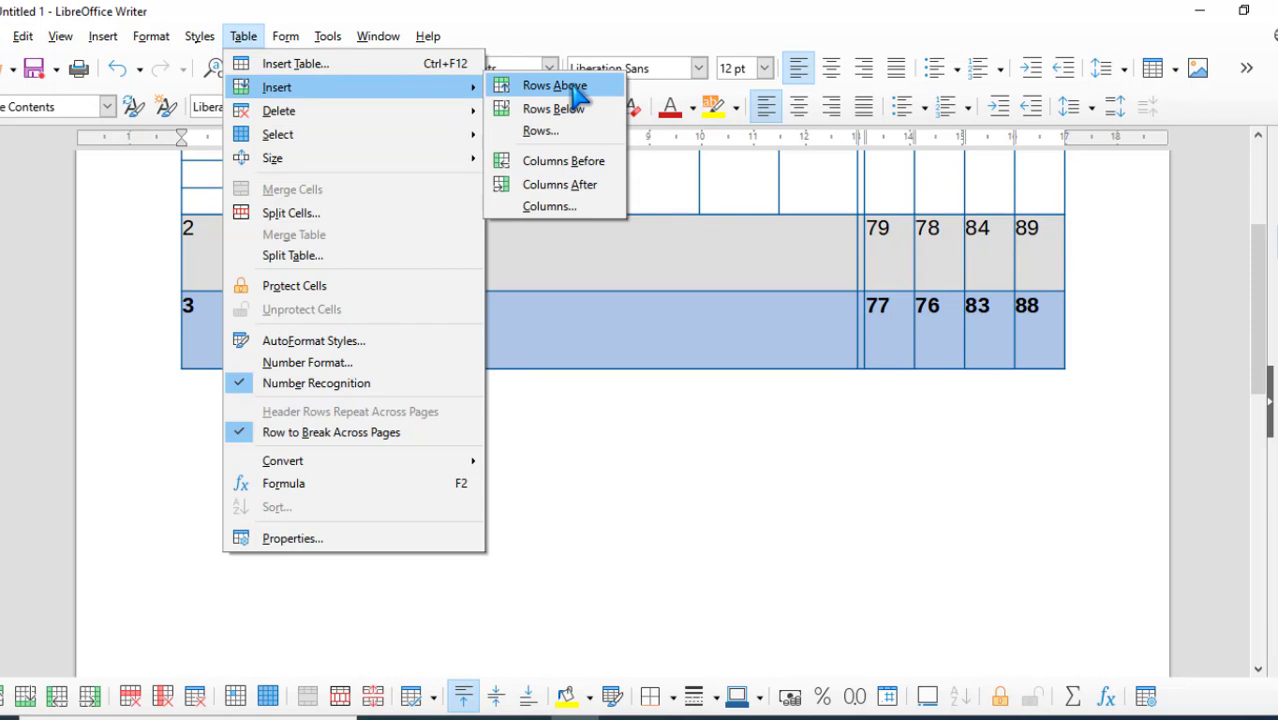
left_click(580, 138)
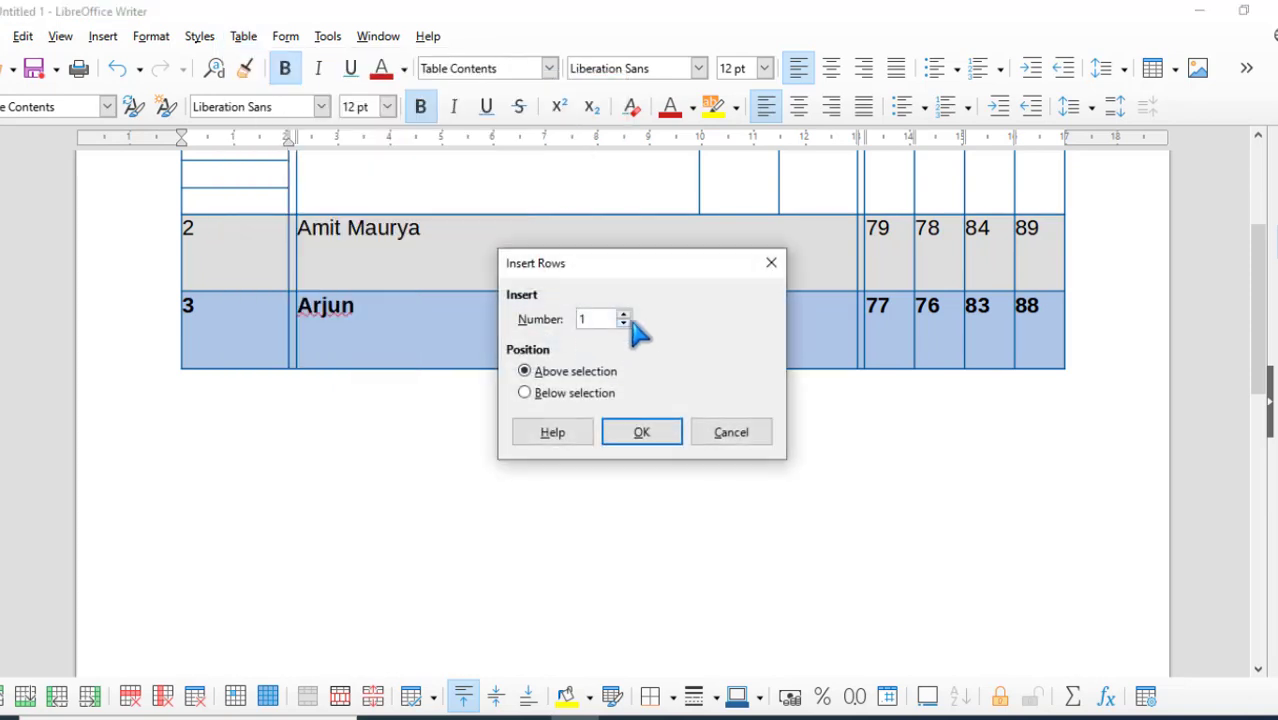
left_click(623, 315)
left_click(623, 323)
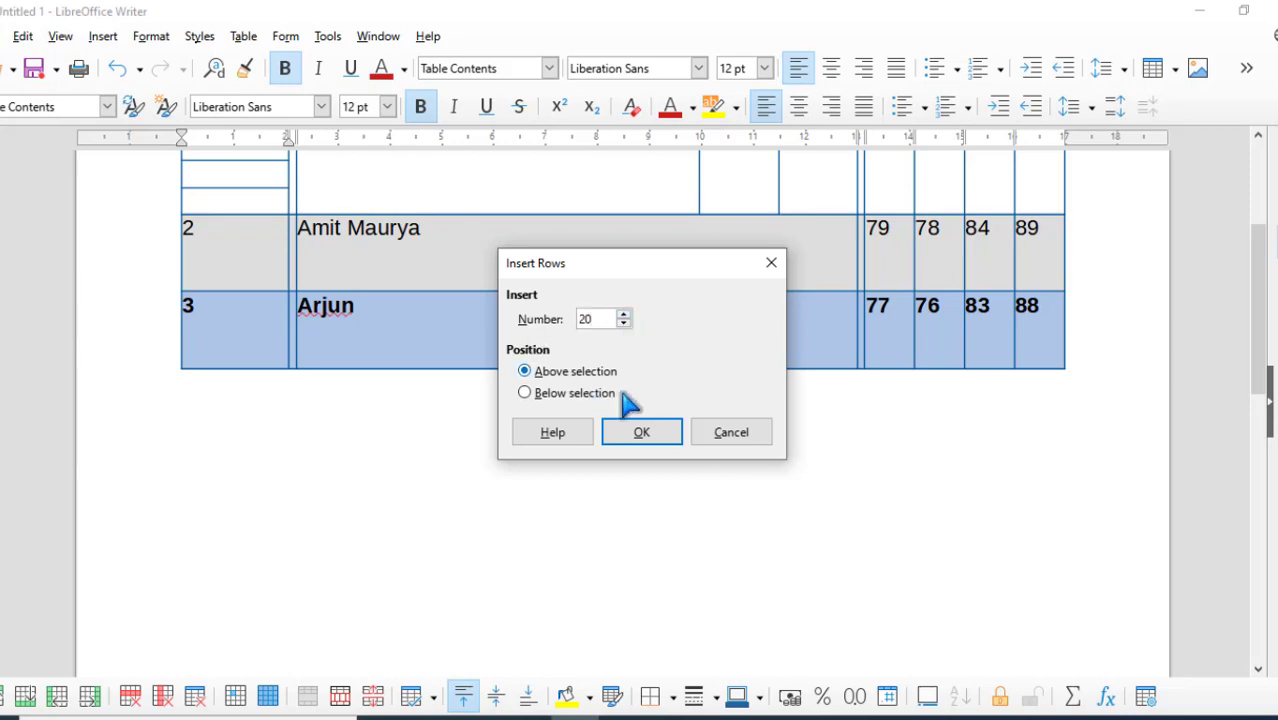
left_click(528, 395)
left_click(625, 434)
scroll(511, 437, "down", 10)
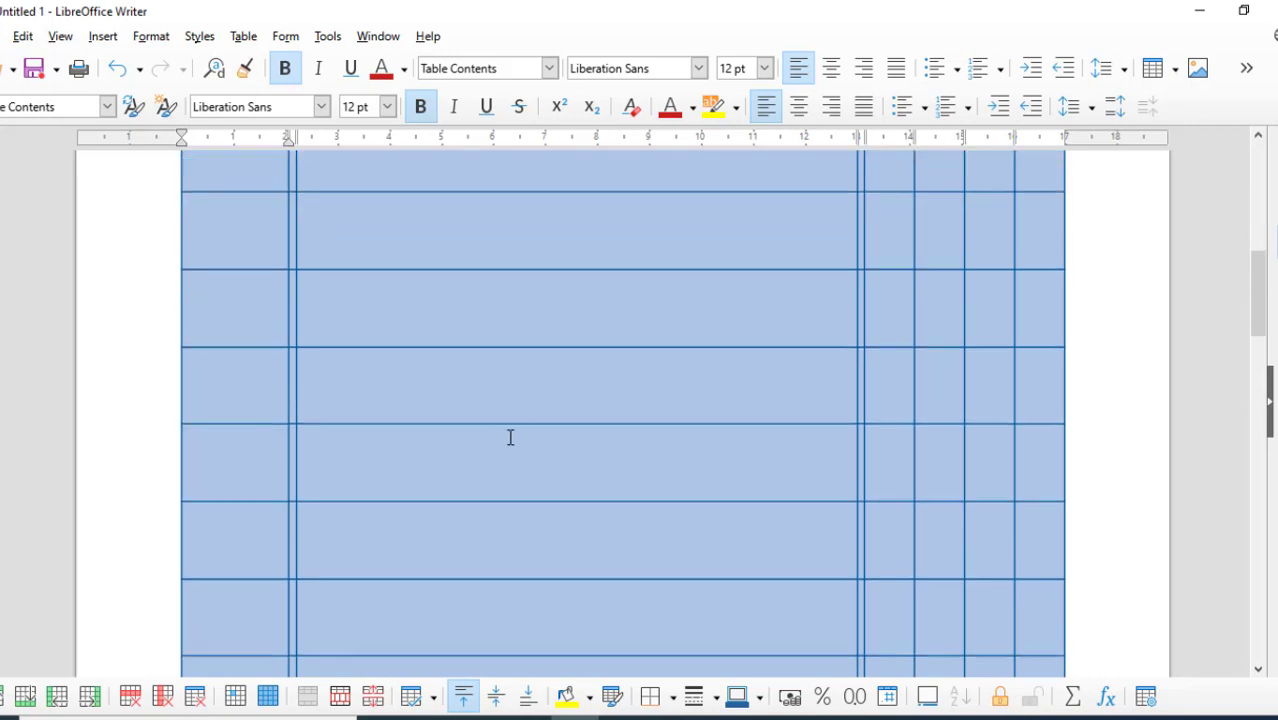
- Scroll through the new empty rows running onto the second page
scroll(491, 485, "down", 4)
scroll(488, 479, "up", 5)
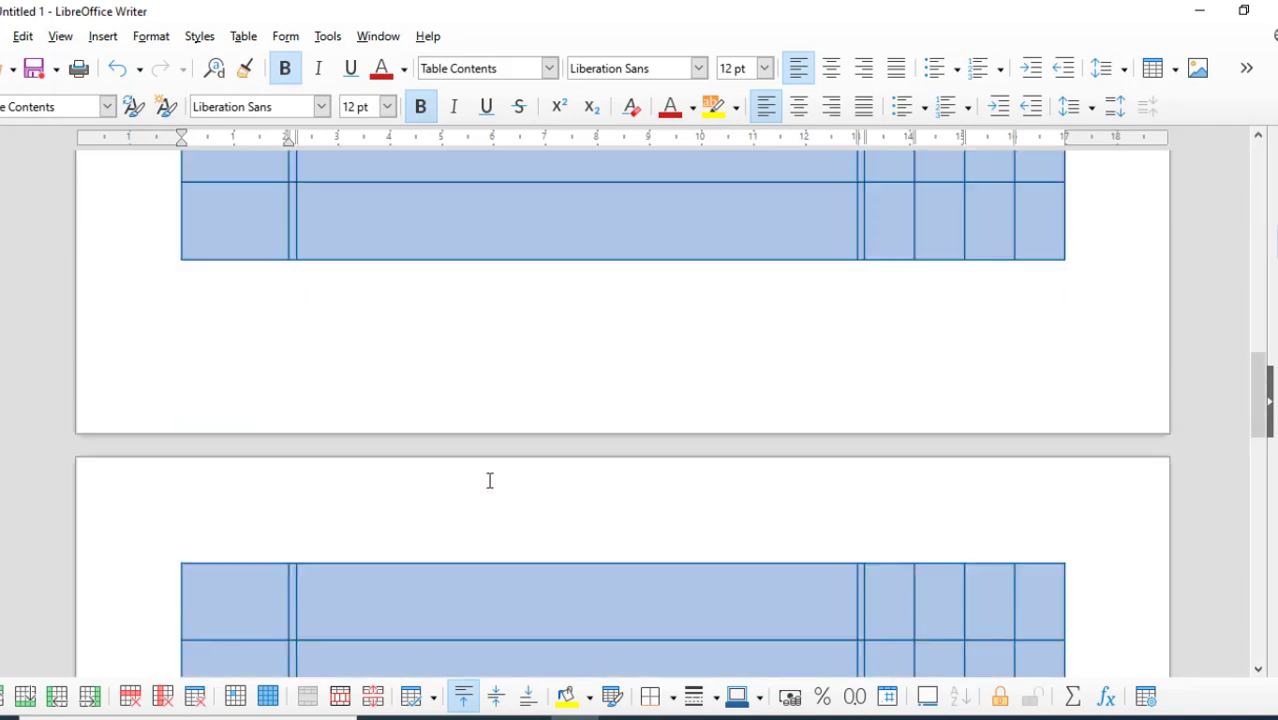
scroll(491, 471, "down", 8)
scroll(431, 437, "down", 4)
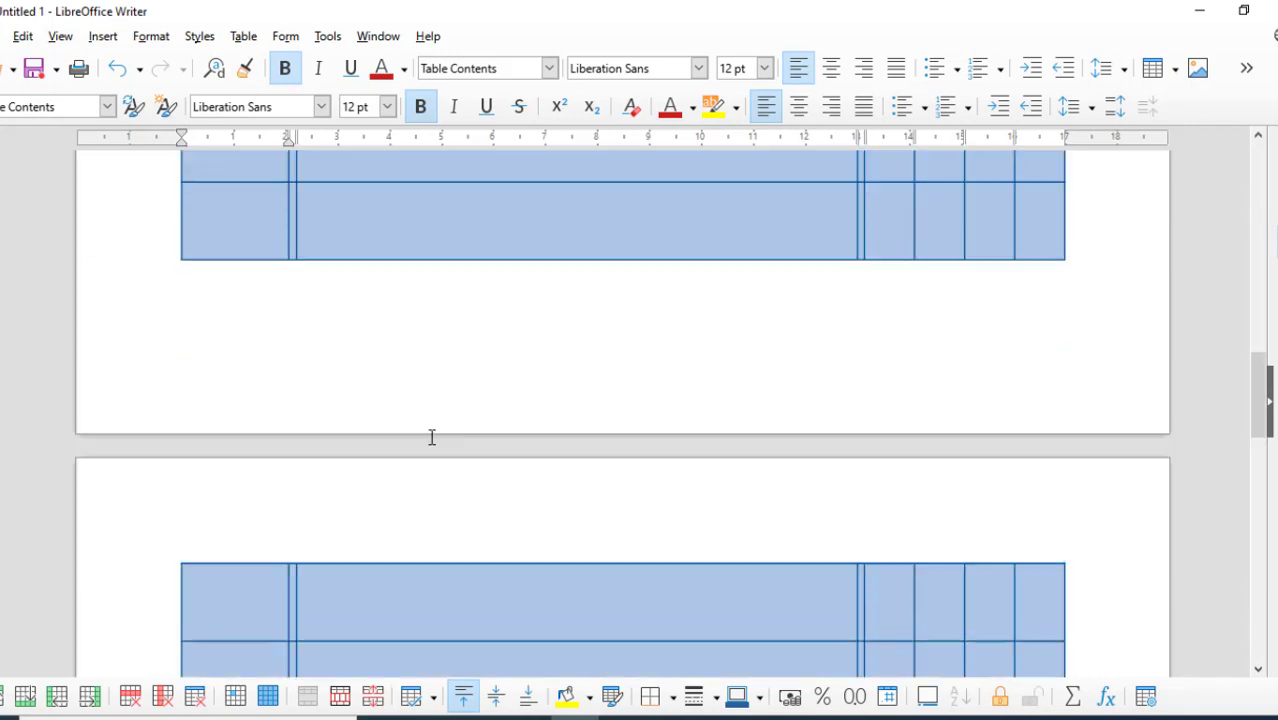
scroll(314, 420, "up", 1)
scroll(315, 418, "down", 3)
scroll(300, 425, "up", 3)
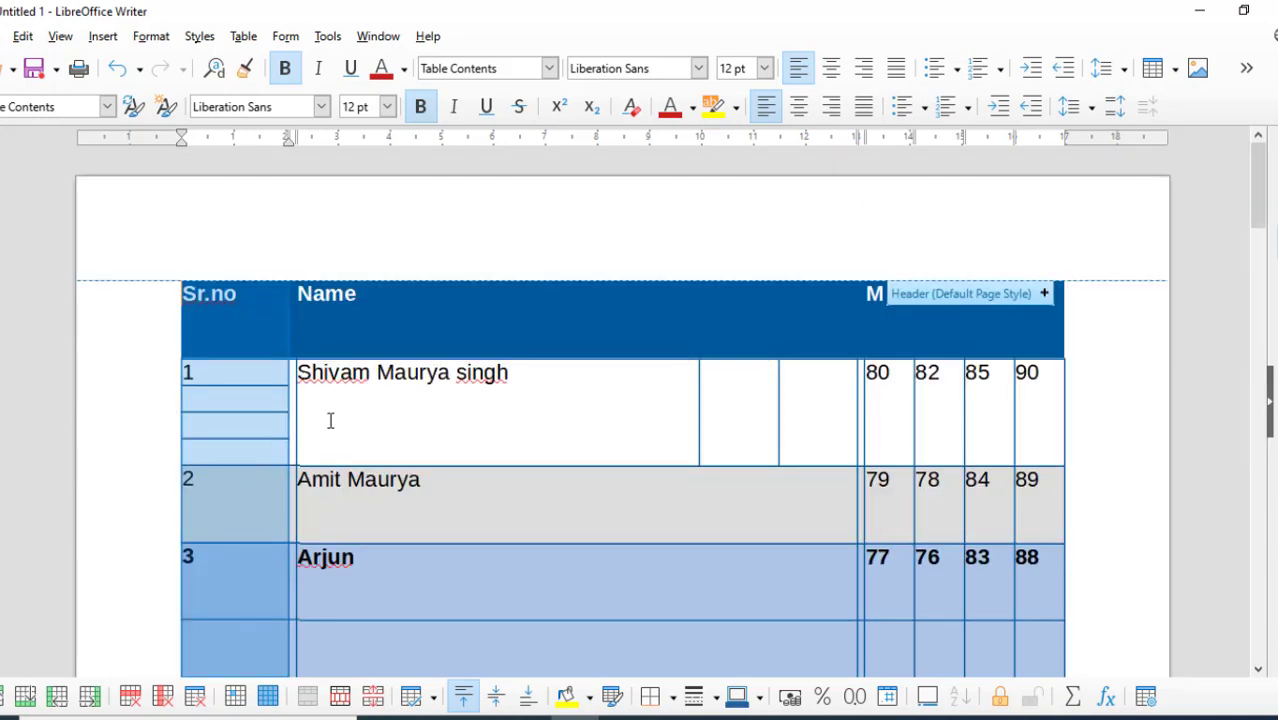
scroll(337, 419, "down", 10)
scroll(352, 445, "down", 5)
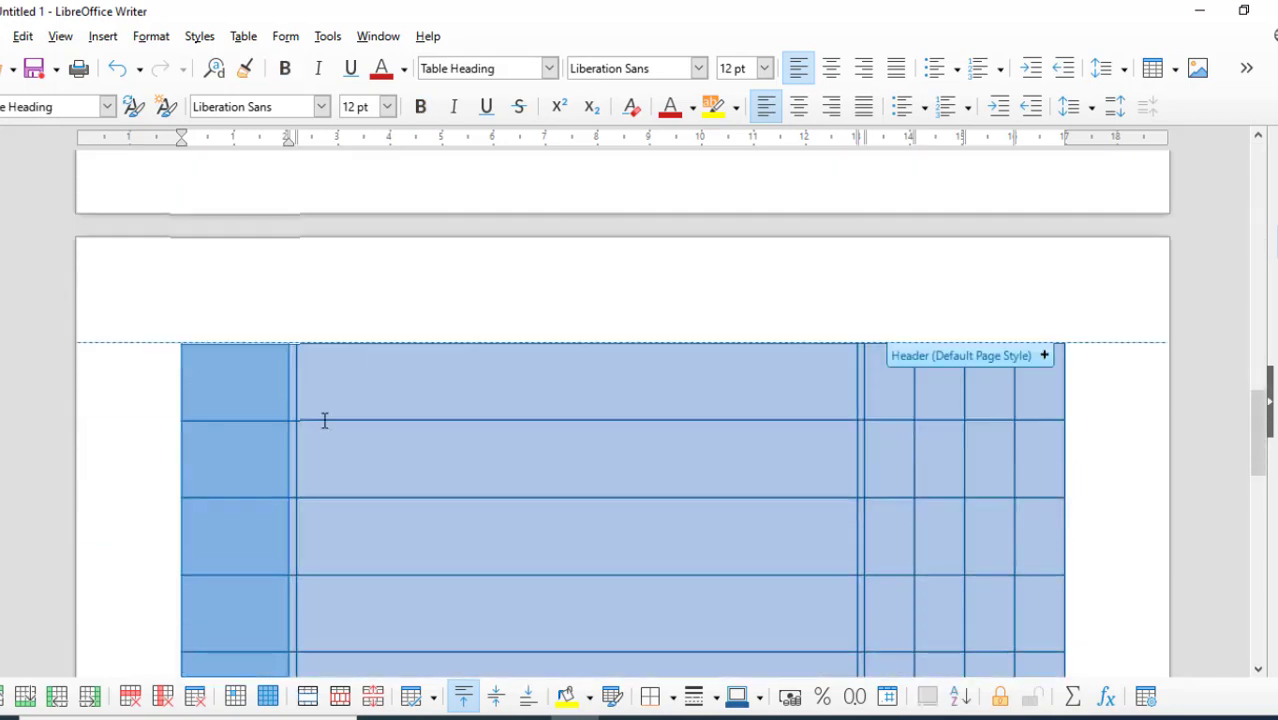
- Select across all six columns of the continued table and bring up the Table menu
left_click(265, 365)
scroll(265, 365, "up", 4)
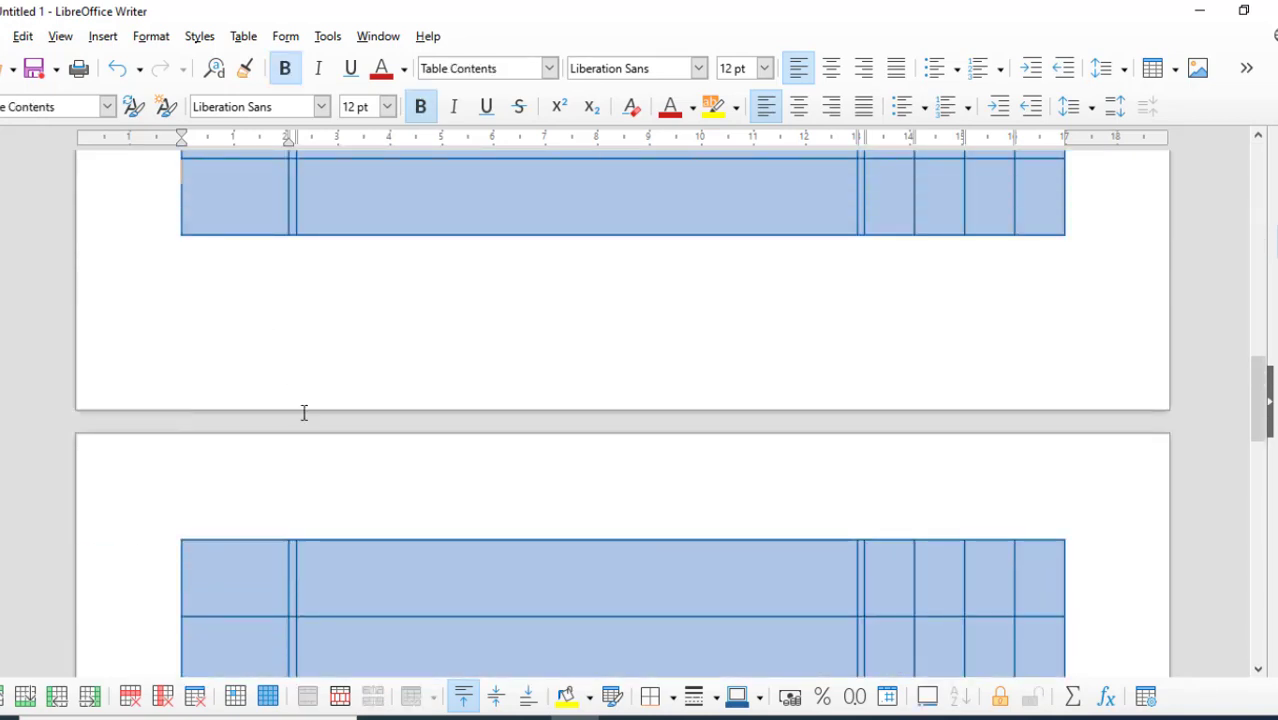
left_click(394, 567)
left_click_drag(893, 552, 1058, 553)
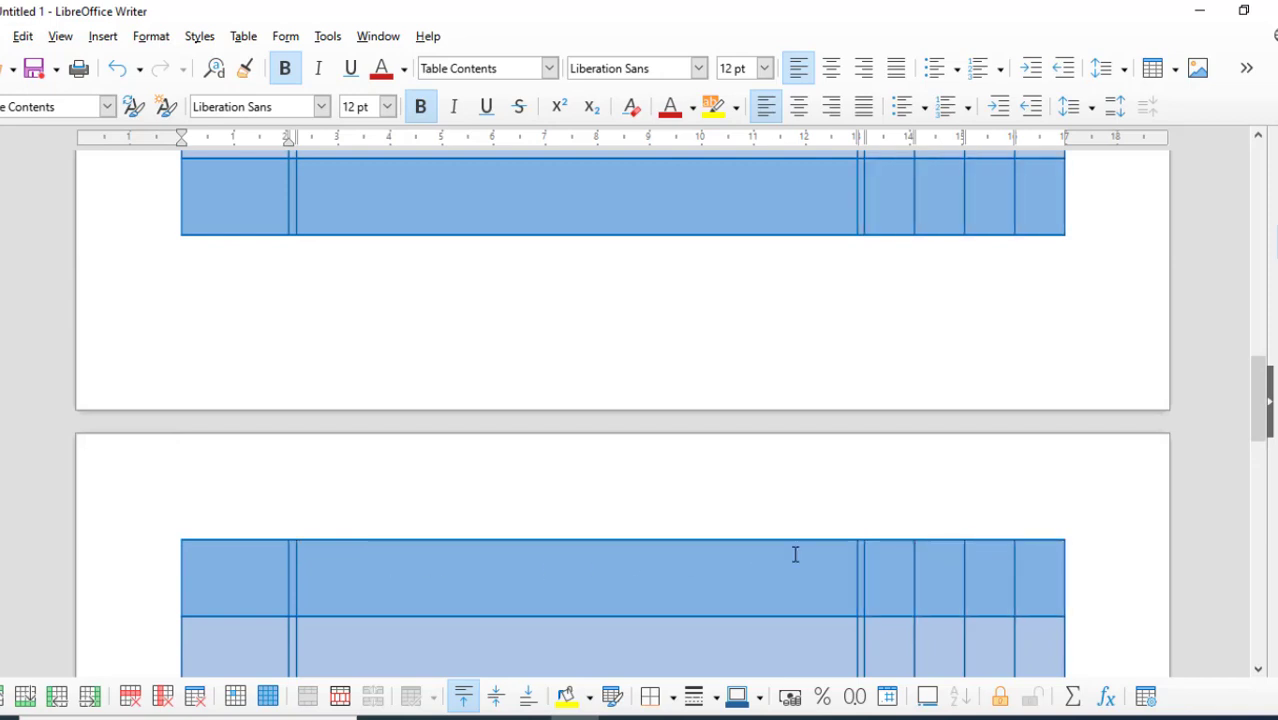
scroll(445, 490, "up", 3)
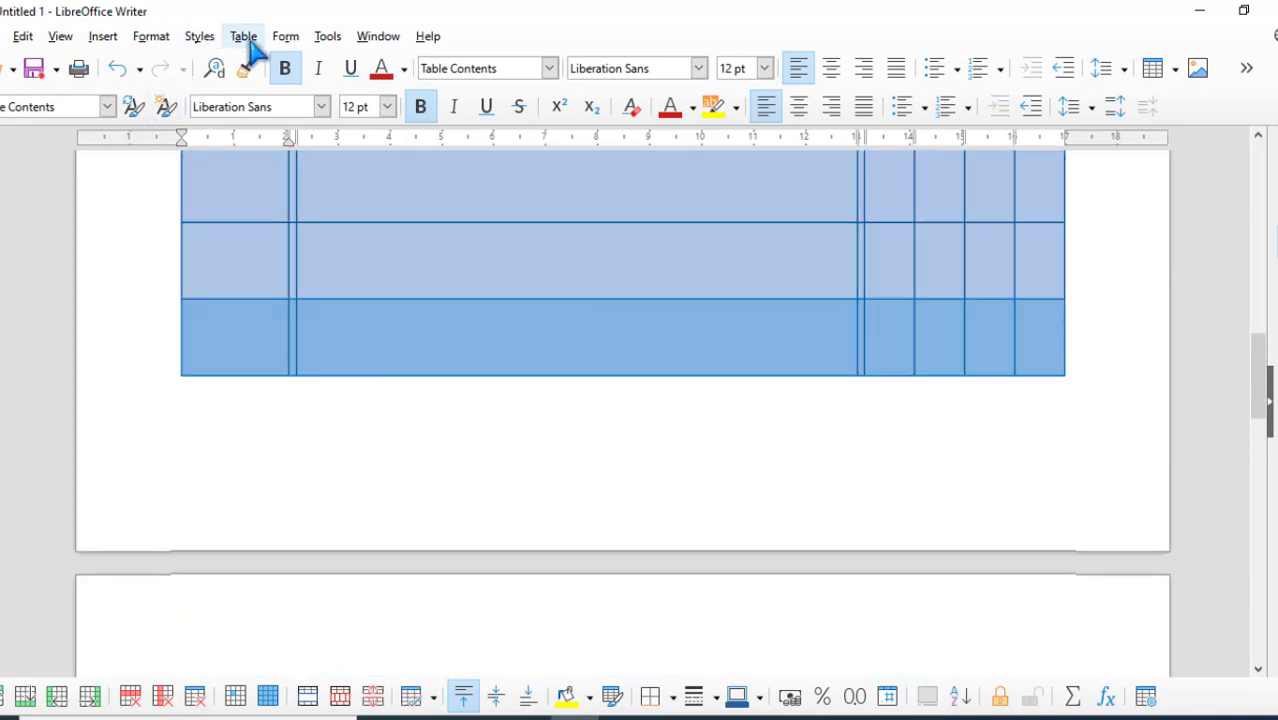
left_click(244, 37)
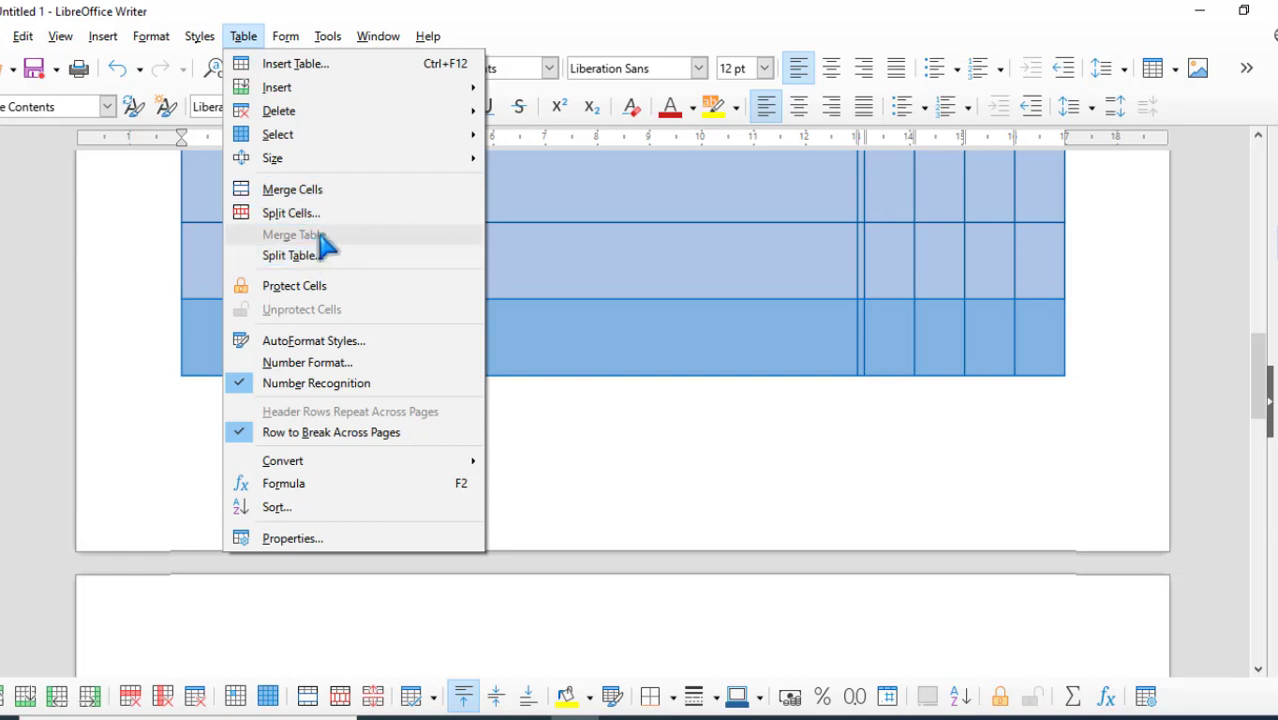
- Undo the insertion of the 20 empty rows
left_click(579, 262)
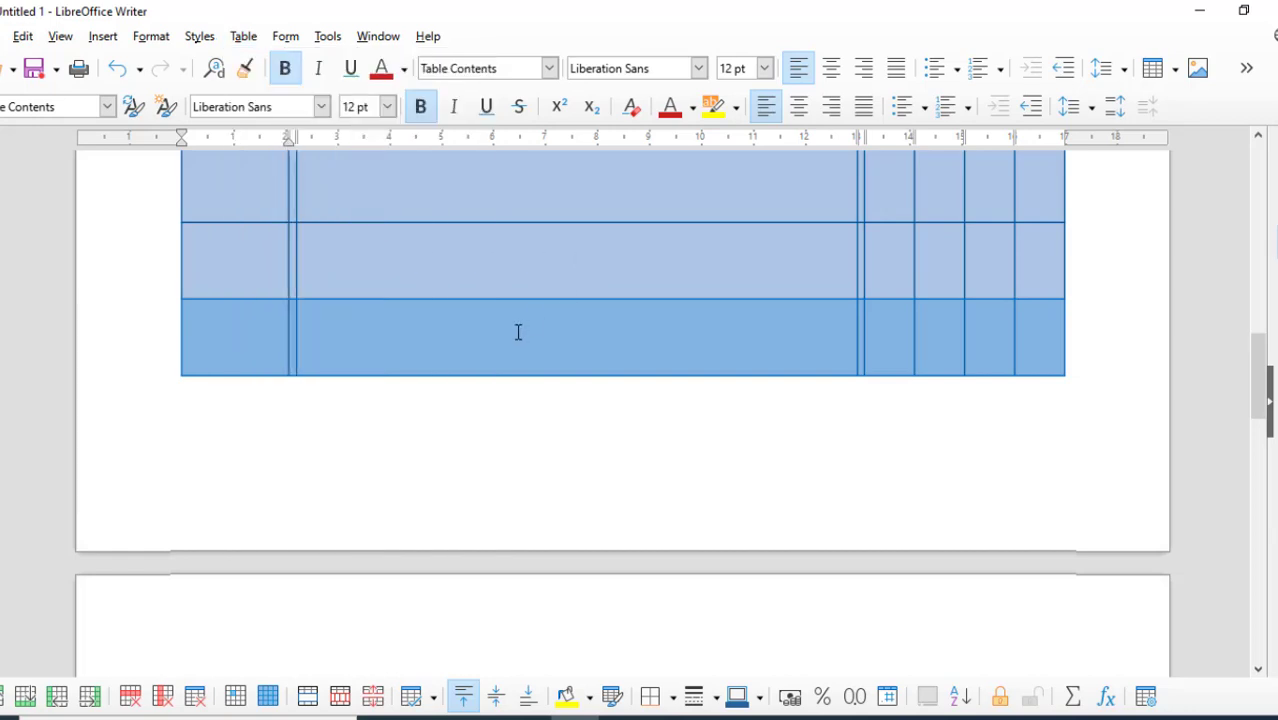
scroll(518, 332, "down", 10)
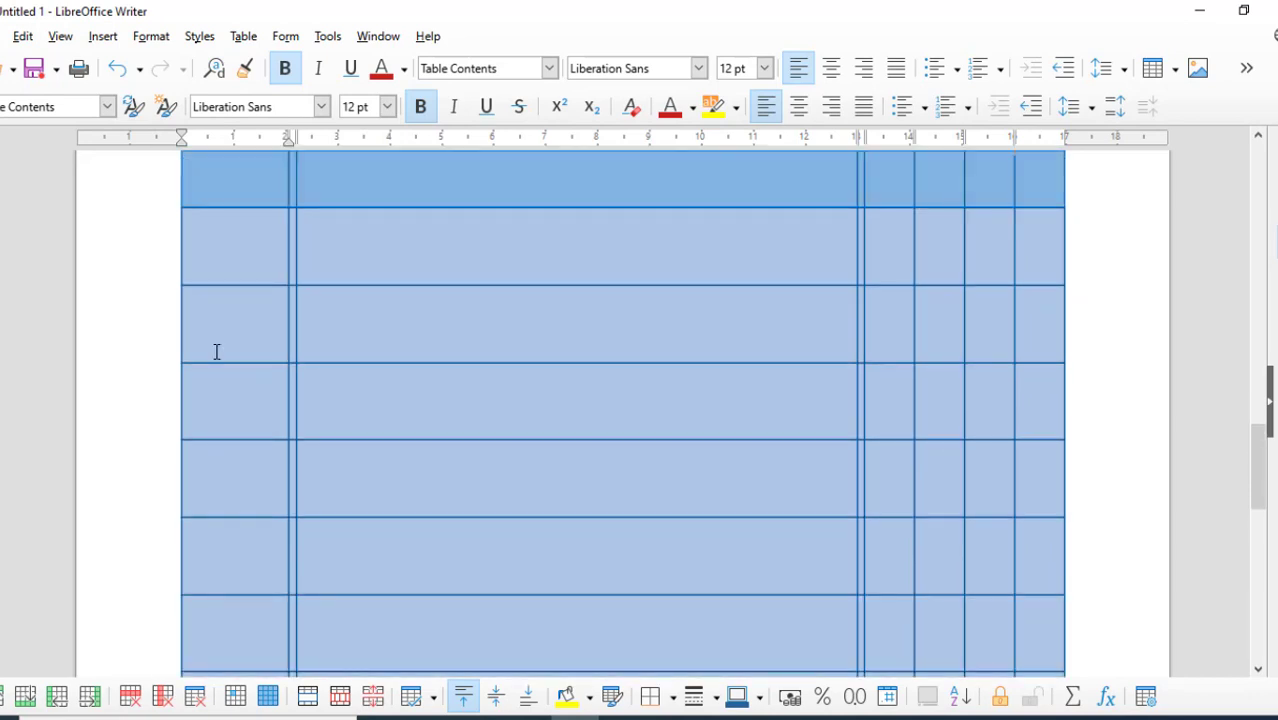
scroll(216, 351, "up", 3)
key("ctrl+z")
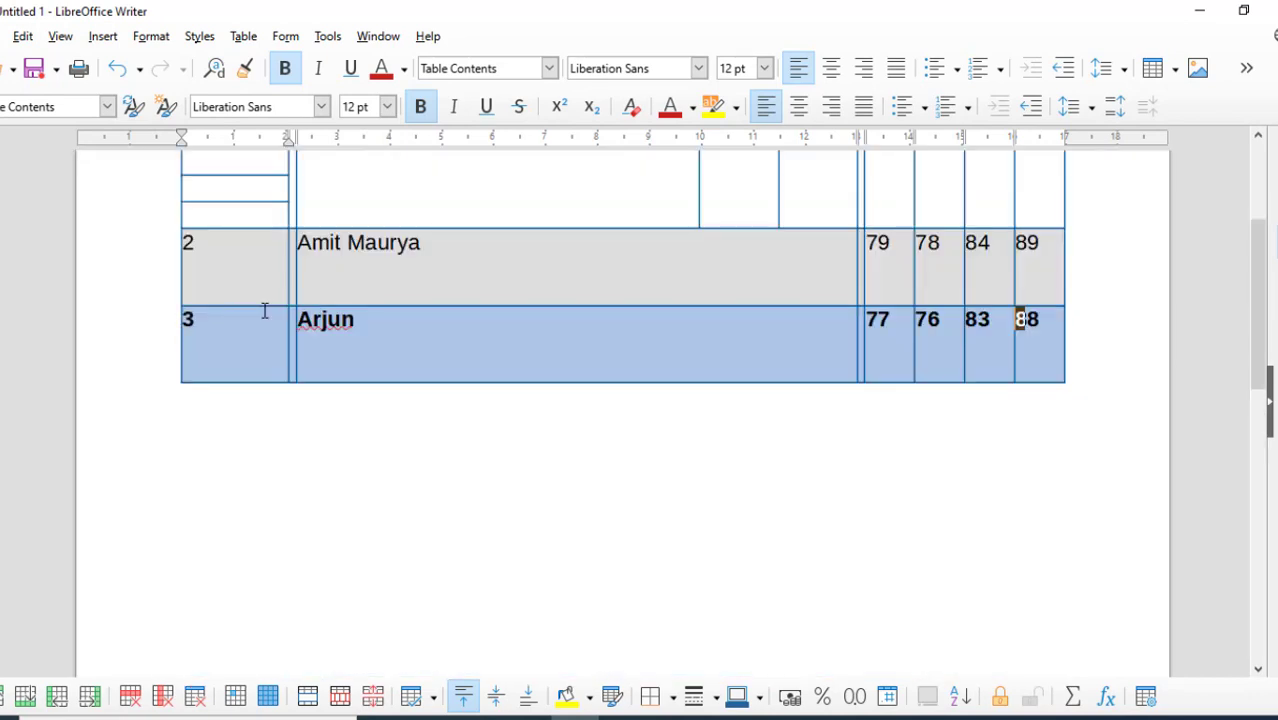
scroll(416, 357, "down", 3)
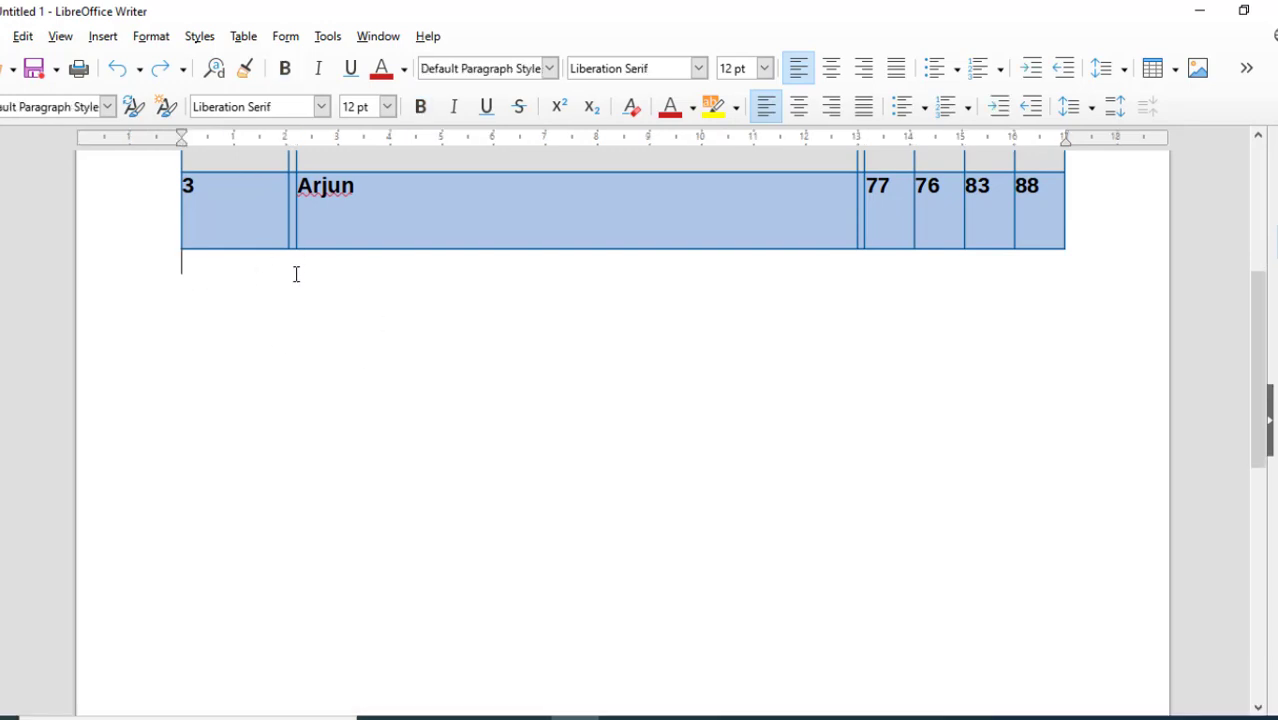
- Insert a 7-column, 4-row Box List Red table with heading and Don't split enabled
left_click(246, 40)
left_click(298, 63)
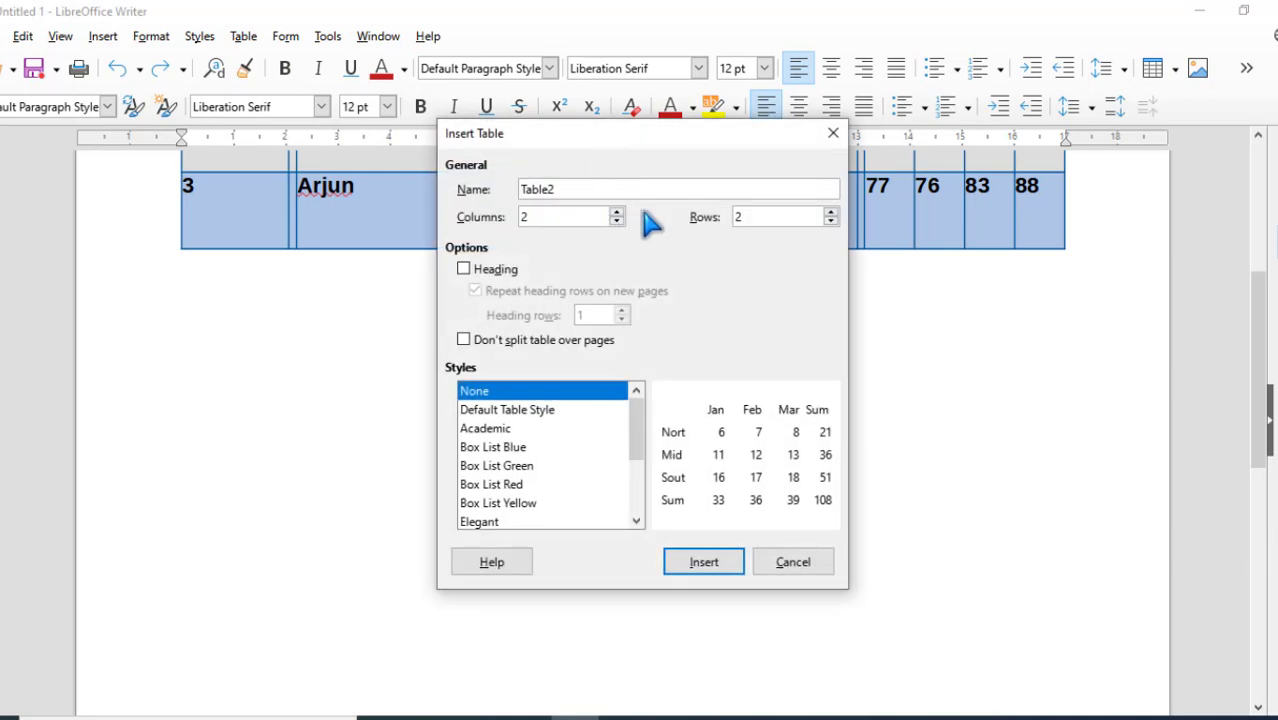
left_click(618, 212)
left_click(618, 212)
left_click(618, 212)
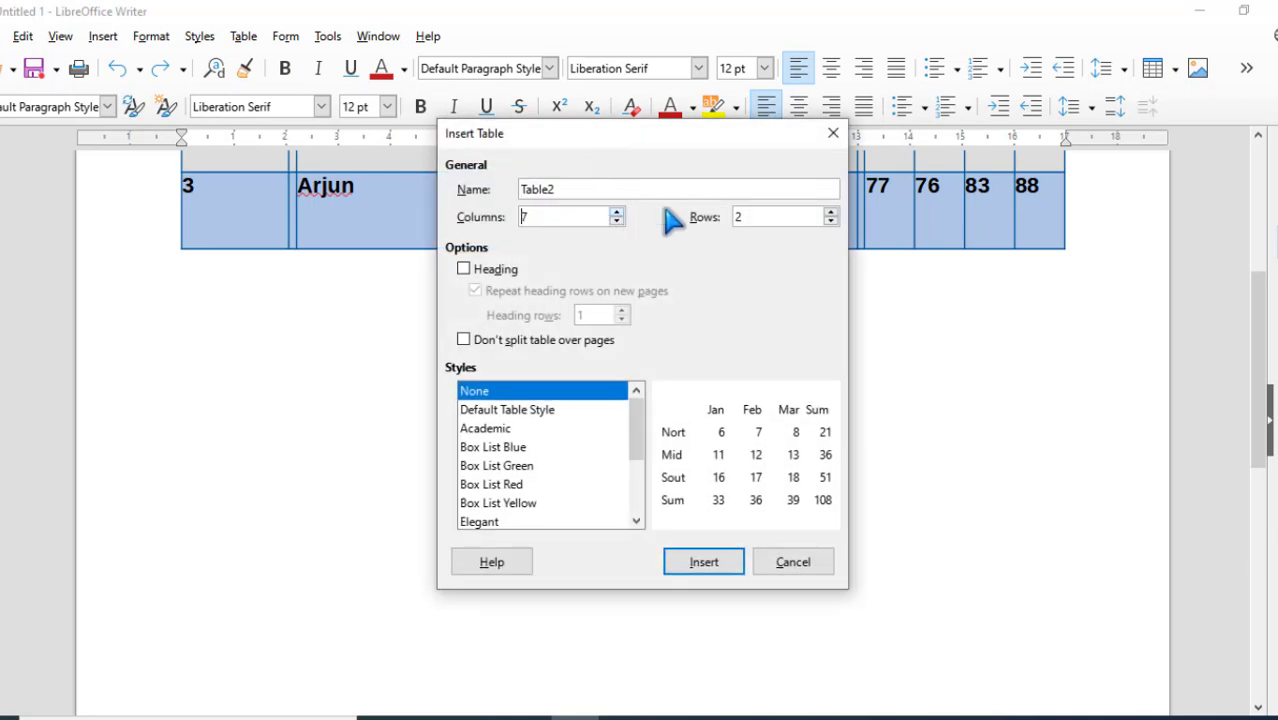
left_click(831, 220)
left_click(831, 212)
left_click(463, 269)
left_click(464, 340)
scroll(515, 420, "down", 2)
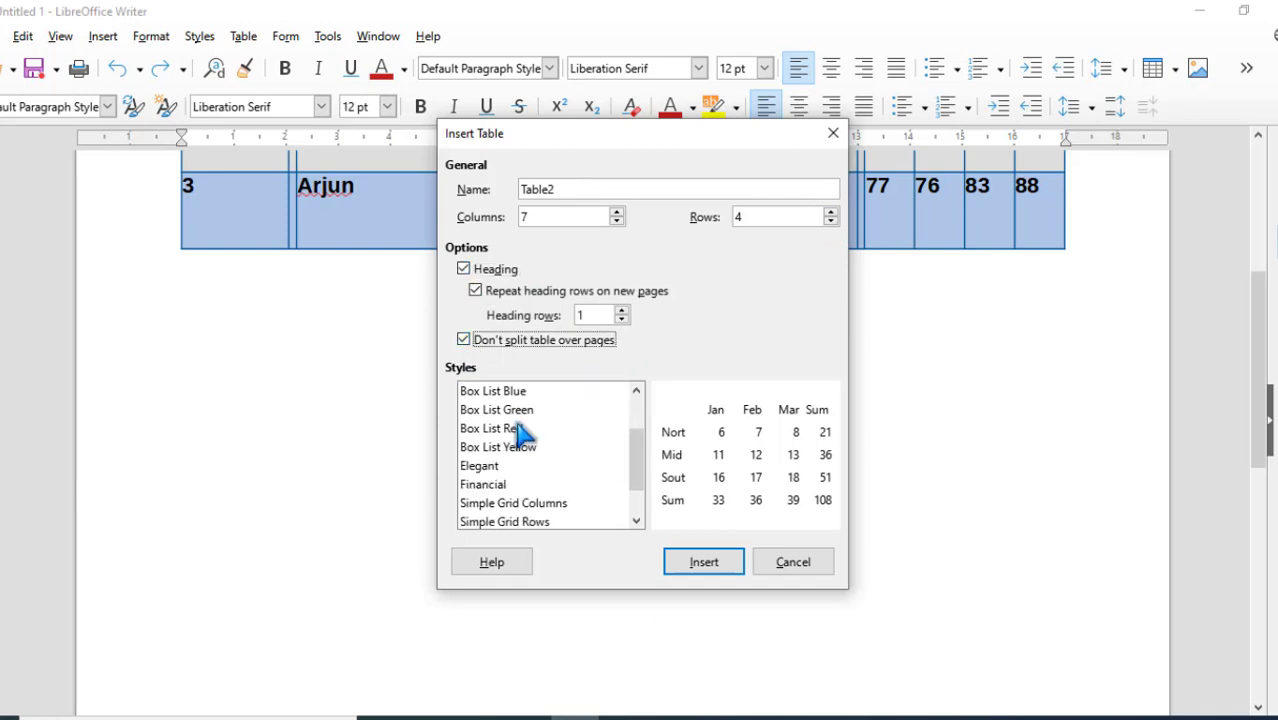
left_click(520, 430)
left_click(720, 556)
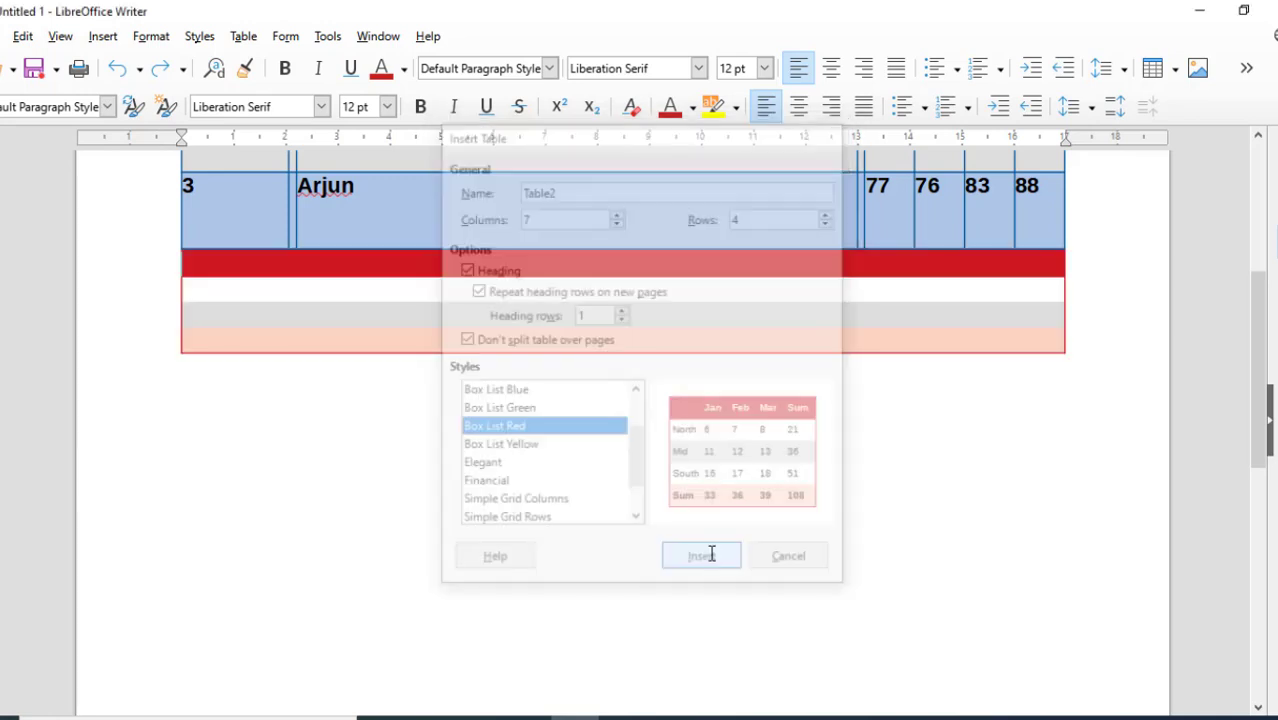
left_click_drag(234, 268, 1036, 350)
- Apply all inner and outer borders to the selected cells
left_click(672, 697)
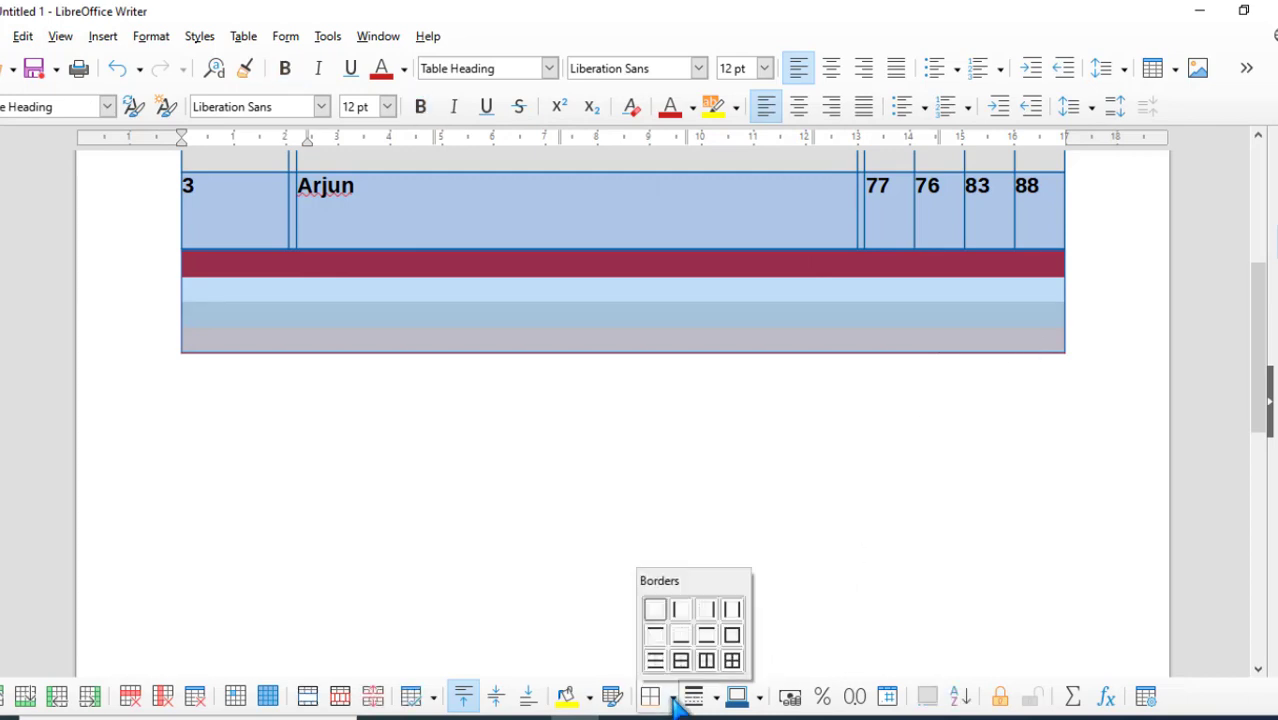
left_click(732, 661)
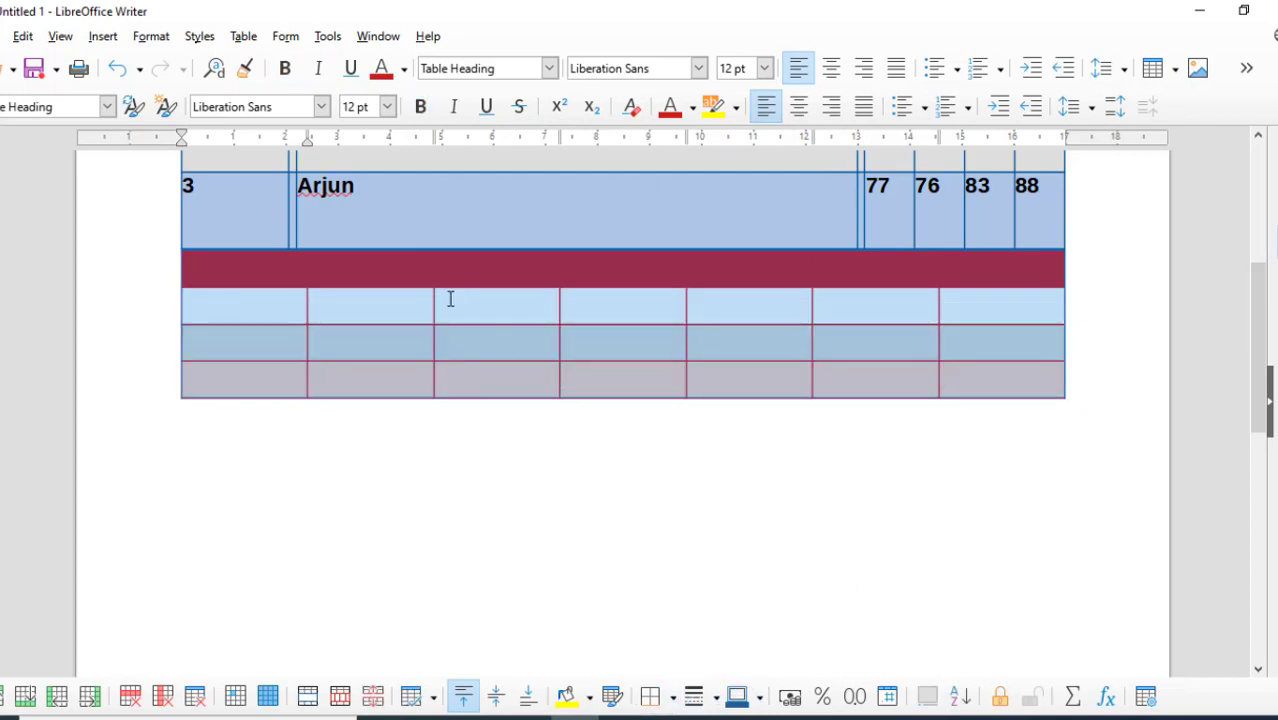
scroll(450, 299, "up", 1)
left_click(352, 345)
scroll(574, 351, "up", 1)
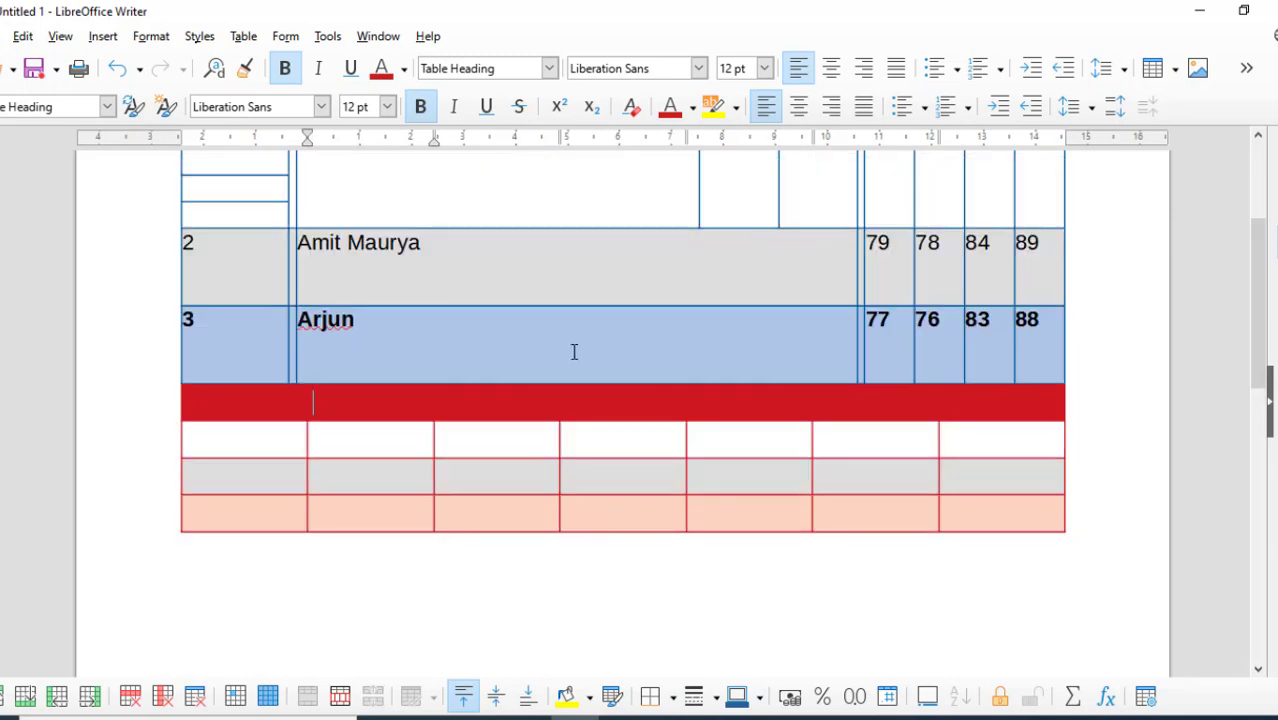
- Type 'df' into the red table's heading row
left_click(245, 358)
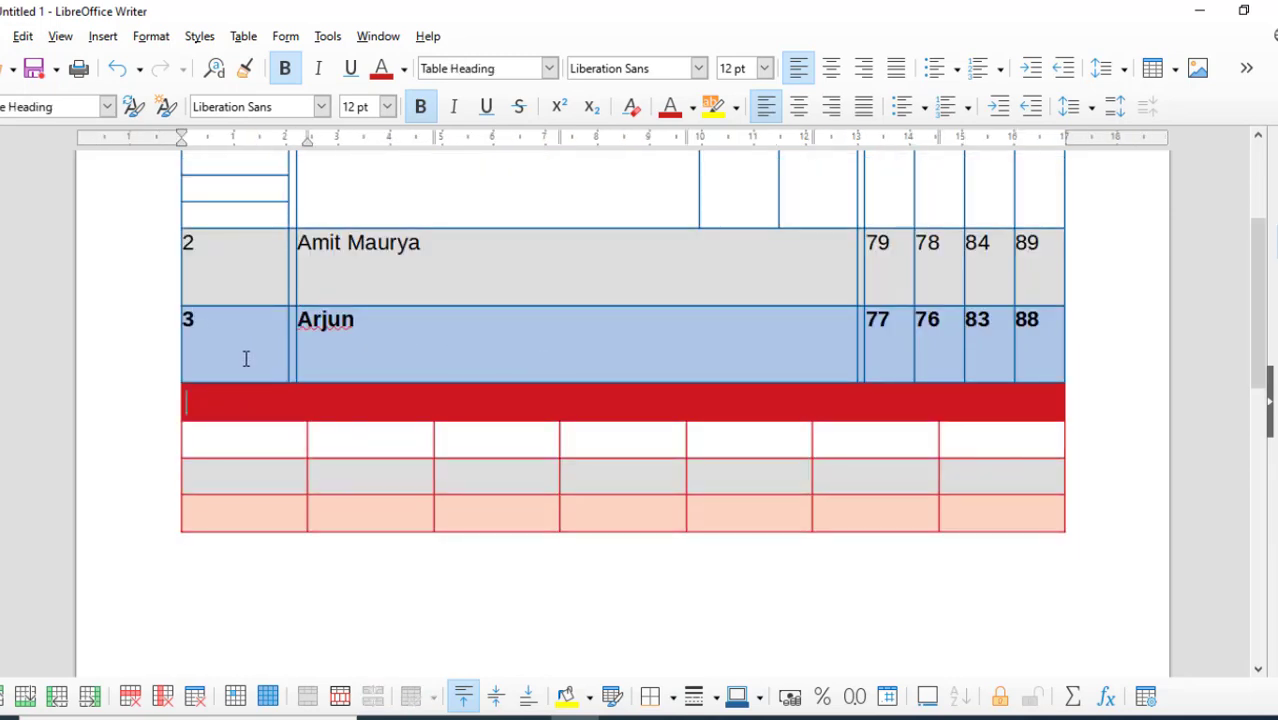
key("Up")
type("df")
left_click(245, 398)
left_click(243, 369)
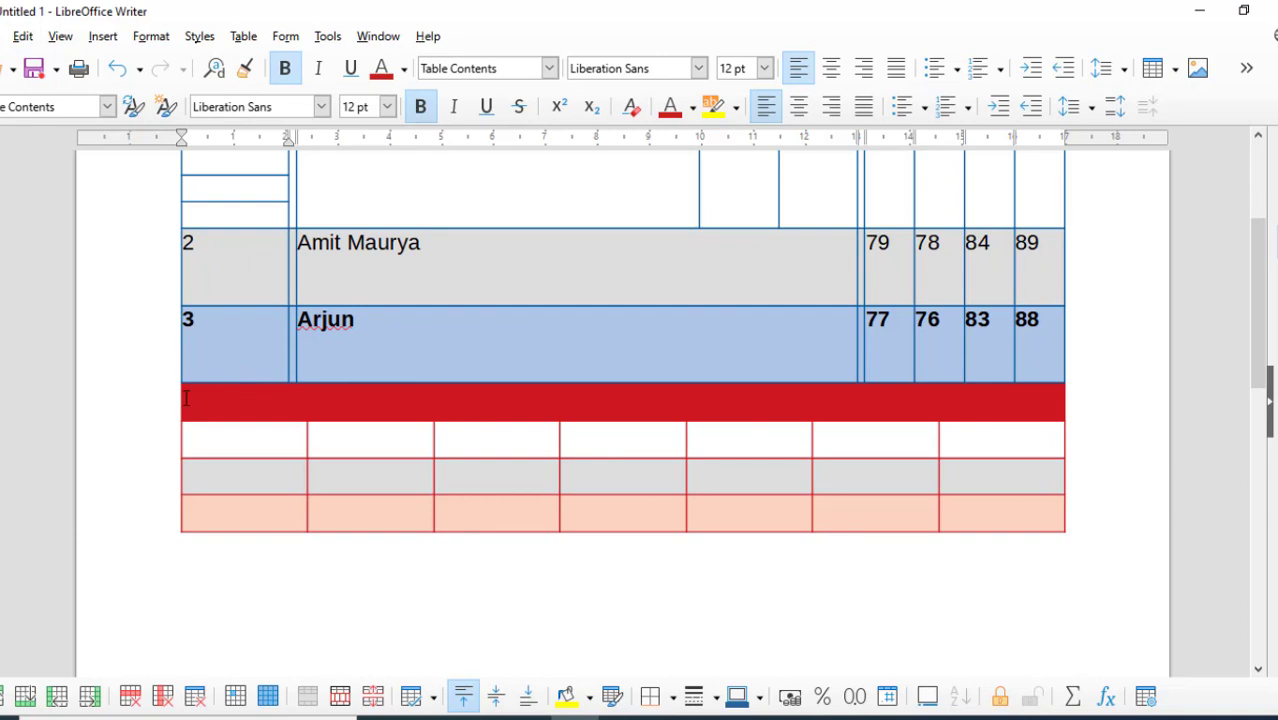
- Try joining the red table to the marks table, and add 'd' to the 3 cell
left_click(243, 36)
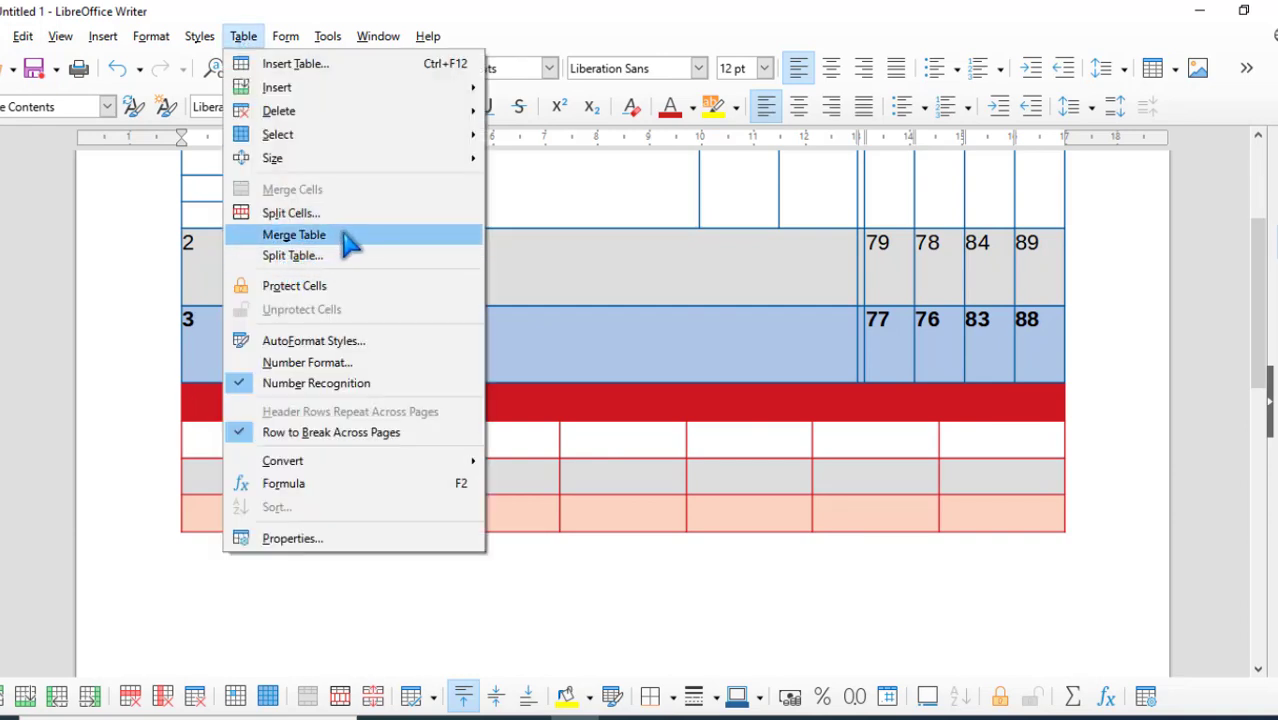
left_click(397, 252)
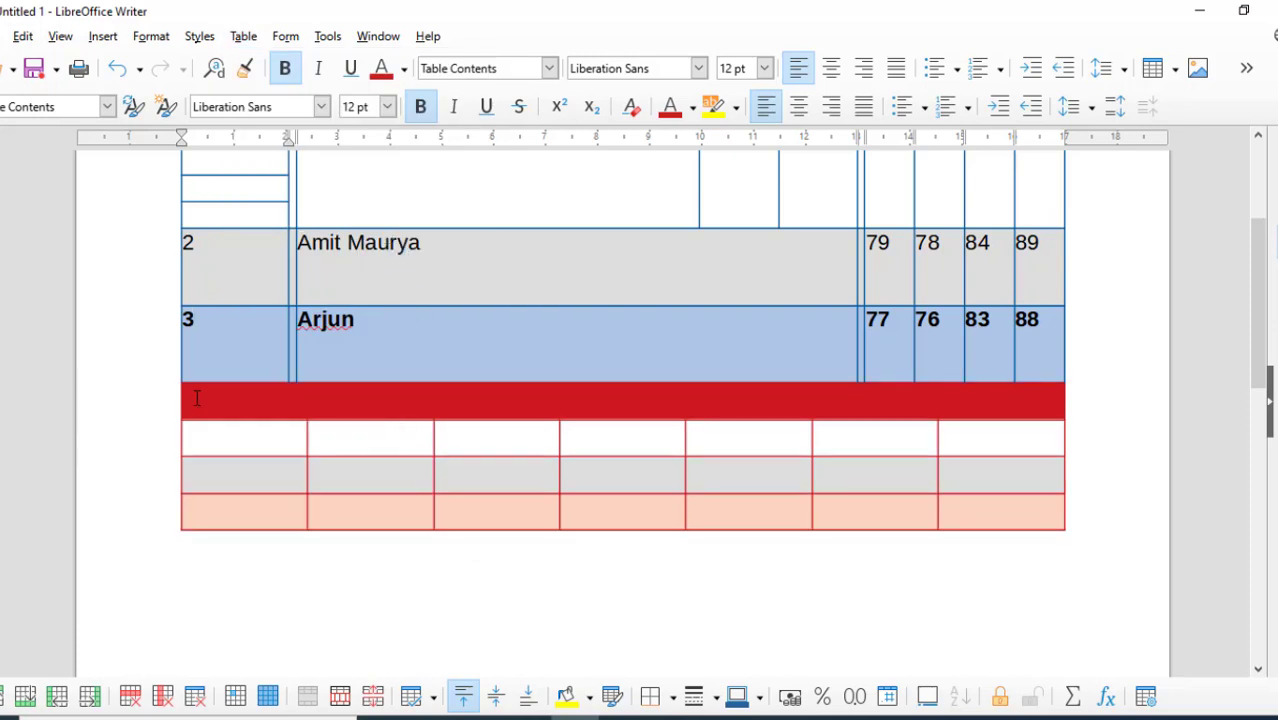
left_click(231, 346)
type("d")
key("Return")
key("Return")
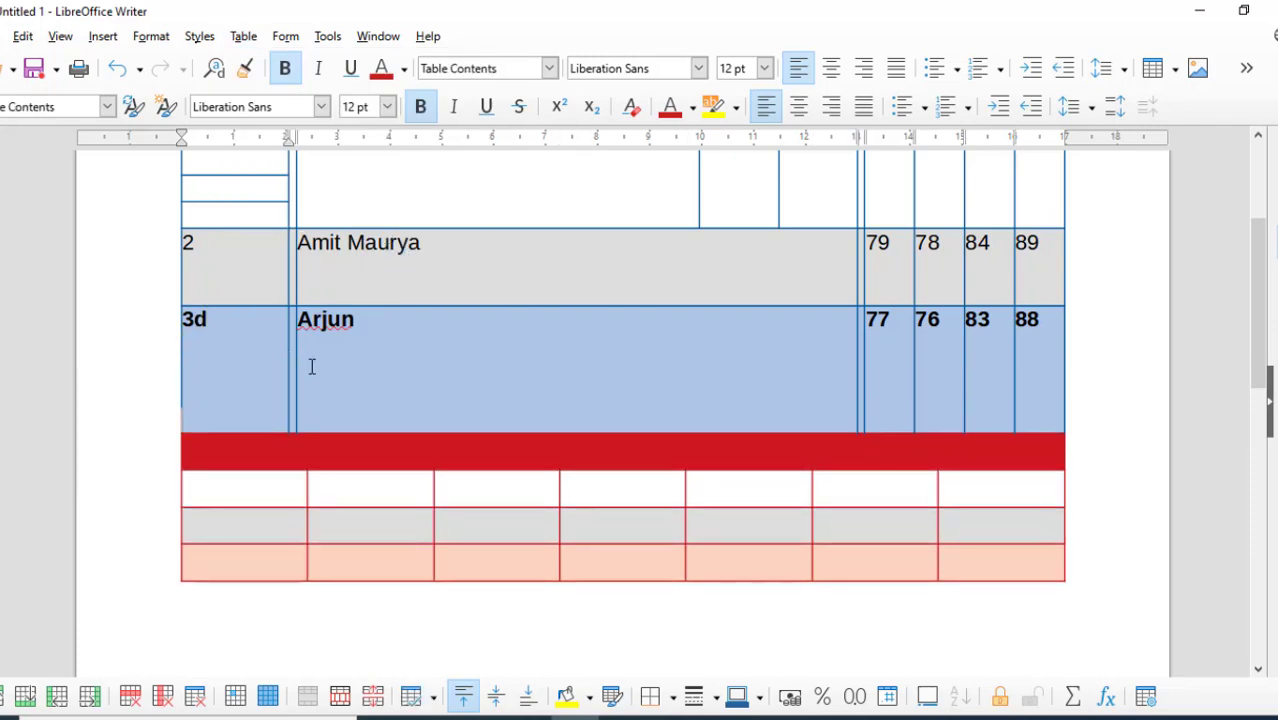
key("BackSpace")
key("BackSpace")
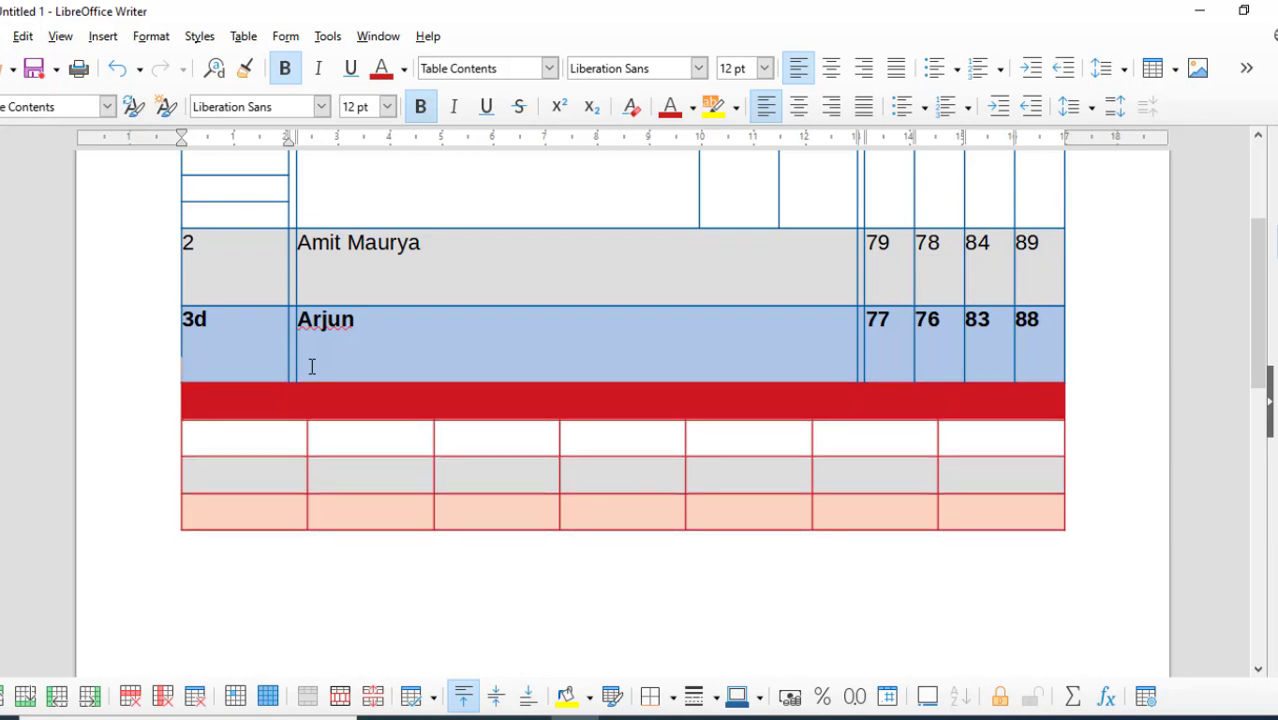
- Type 'dfsdf', 'fdsfdsf' and 'dsfasdf' down the red table's first-column cells
key("Down")
type("dfsdf")
key("Down")
type("fds")
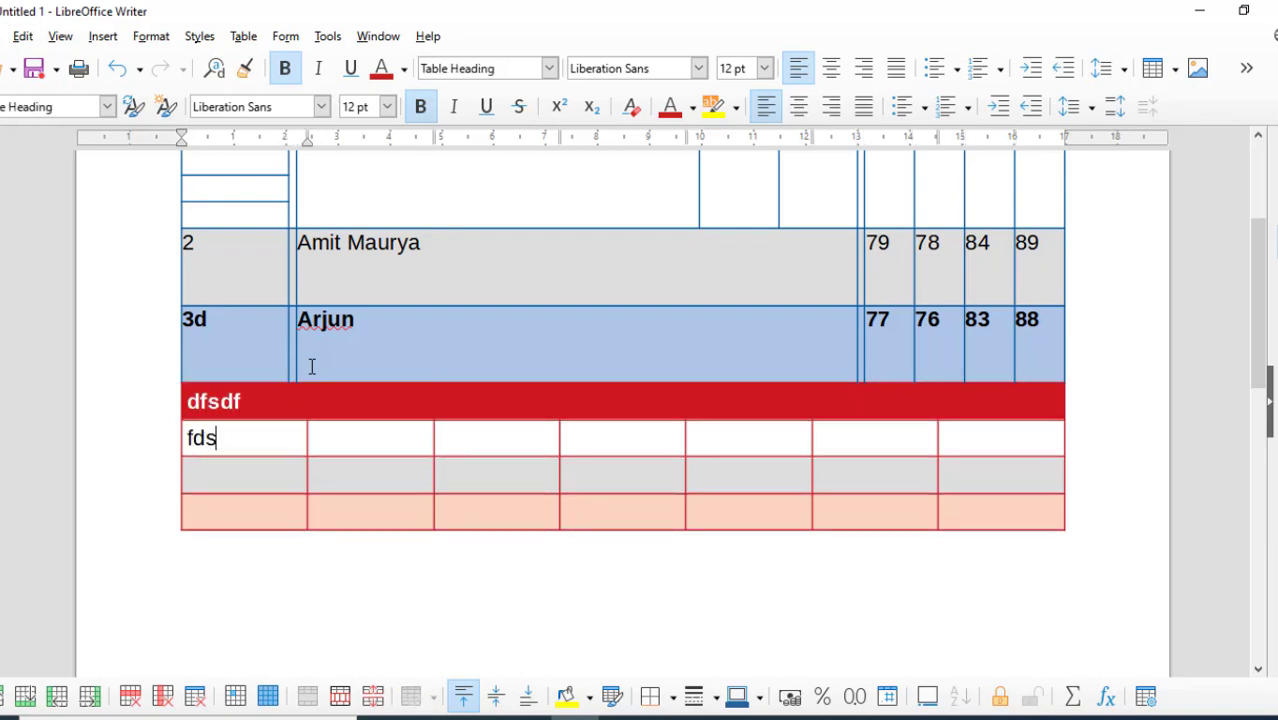
type("fdsf")
key("Down")
type("dsfasdf")
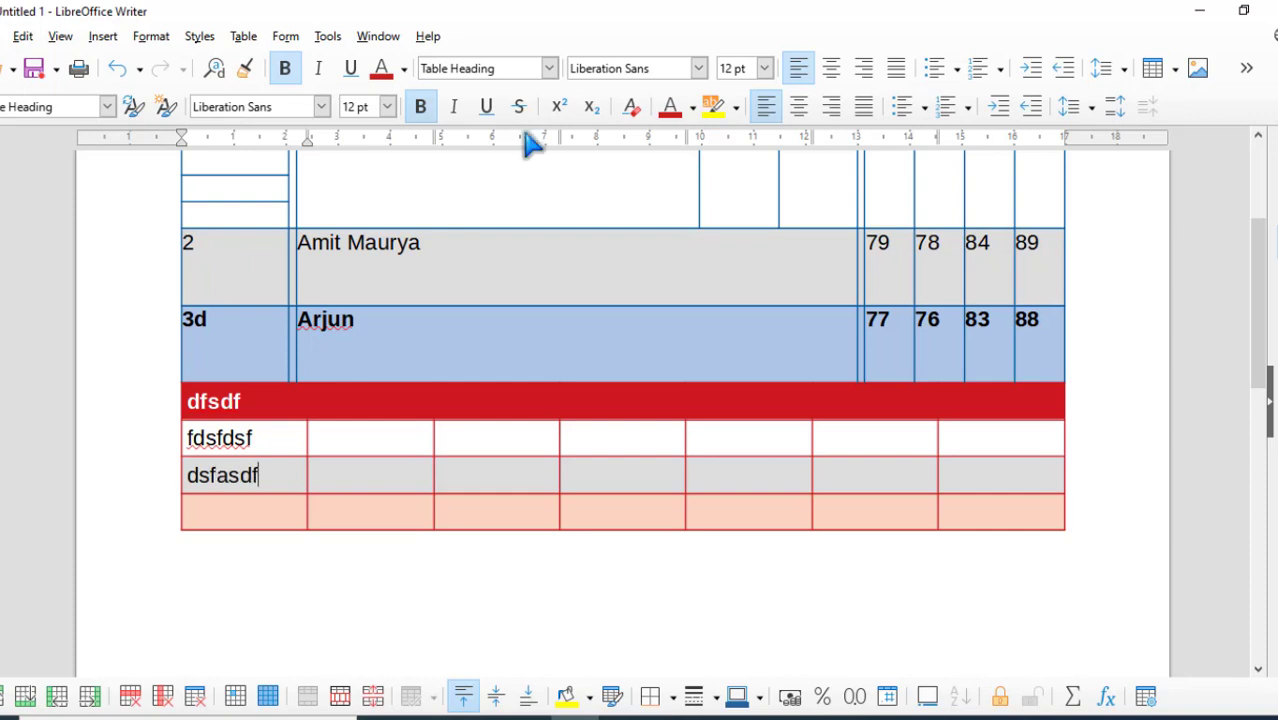
left_click(548, 359)
- Undo the placeholder text typed into the red table
scroll(424, 445, "up", 1)
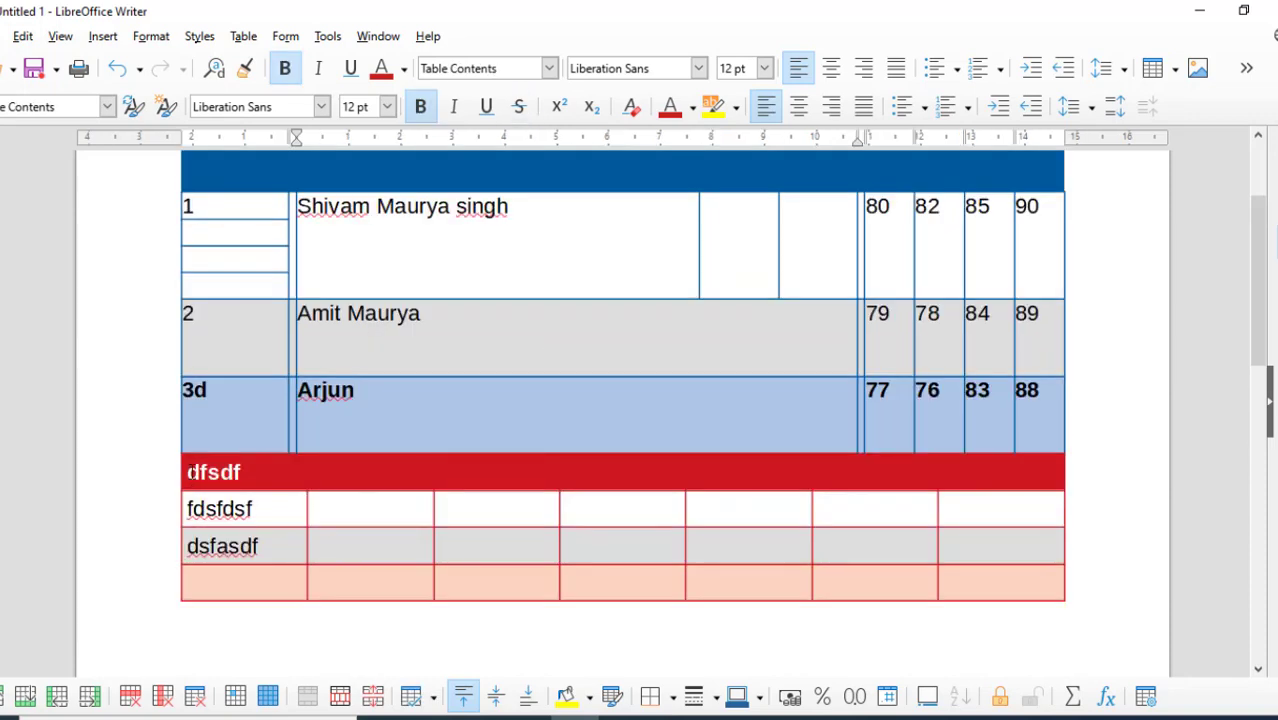
scroll(510, 417, "down", 3)
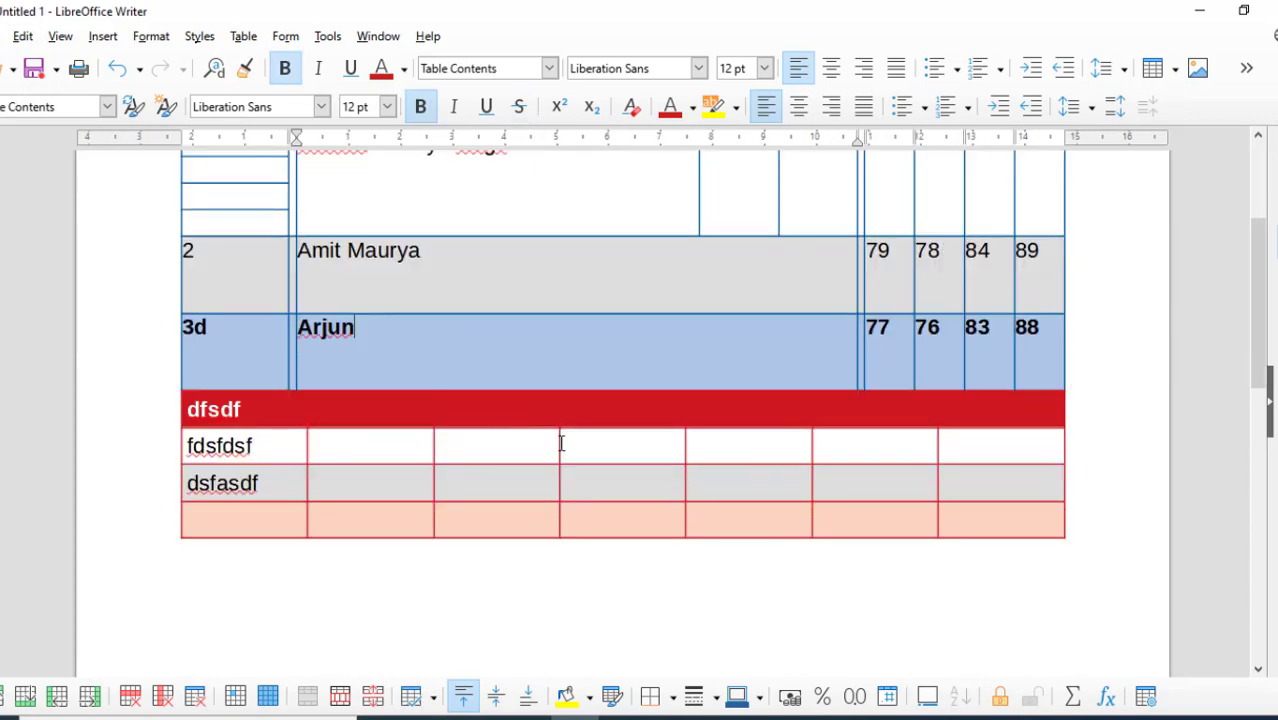
scroll(483, 499, "up", 3)
left_click(244, 482)
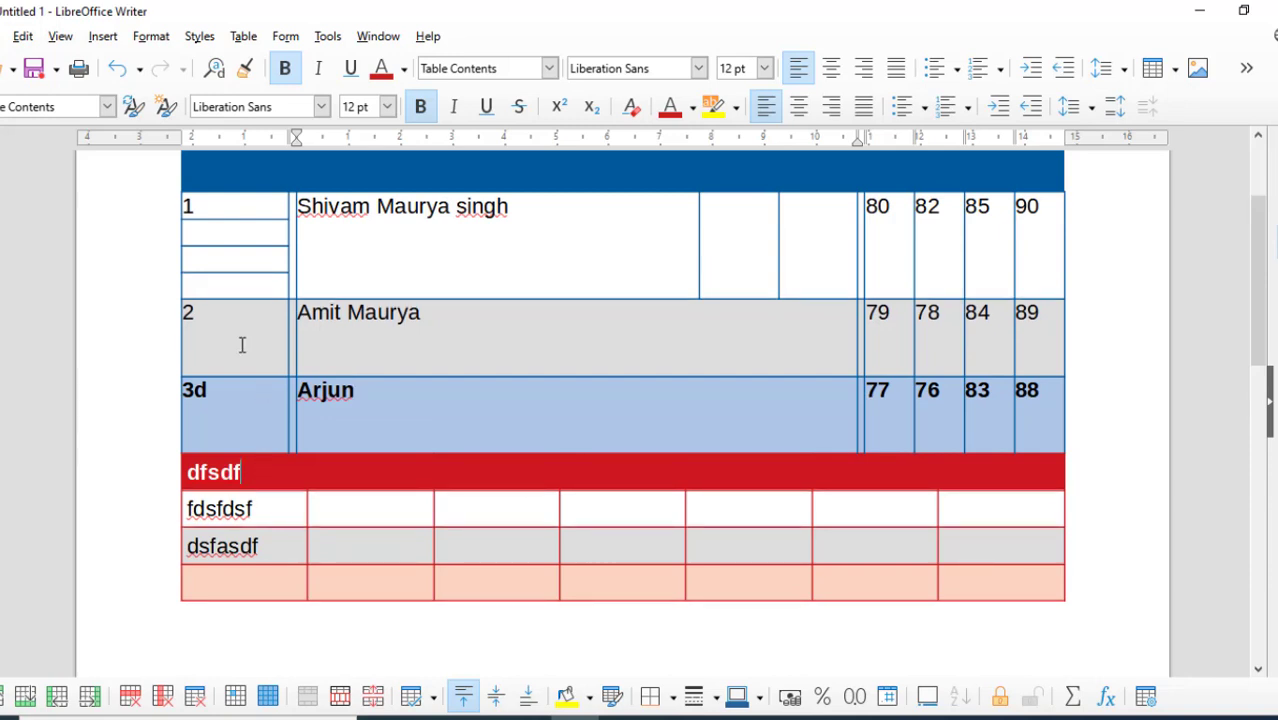
scroll(247, 317, "up", 2)
left_click_drag(233, 283, 1048, 390)
scroll(877, 527, "down", 3)
left_click(745, 479)
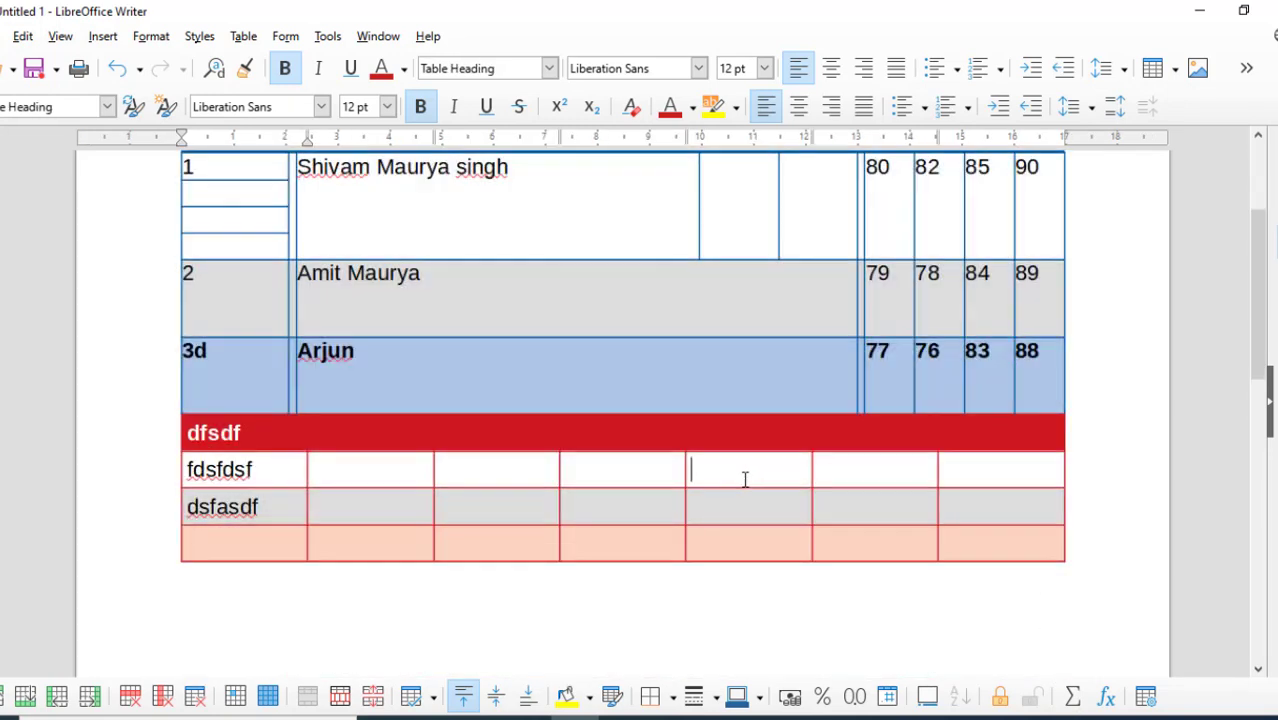
key("ctrl+z")
key("ctrl+z")
key("ctrl+z")
key("ctrl+z")
key("ctrl+z")
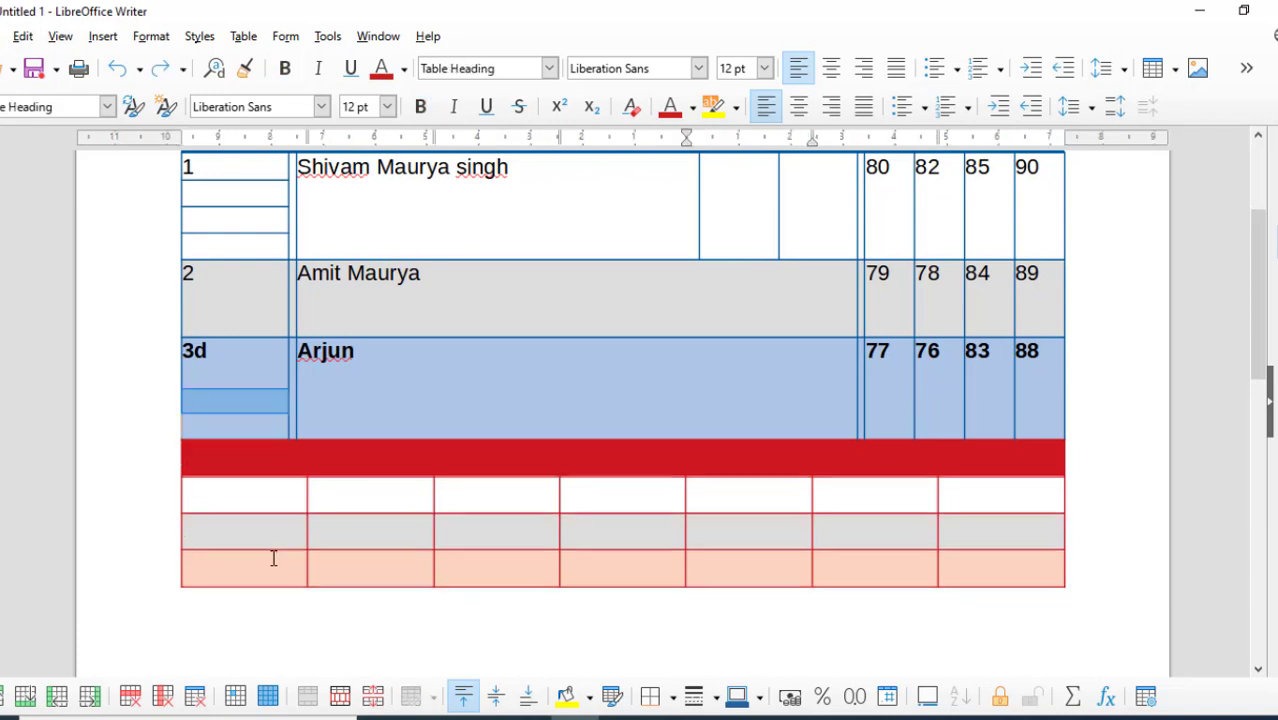
key("ctrl+z")
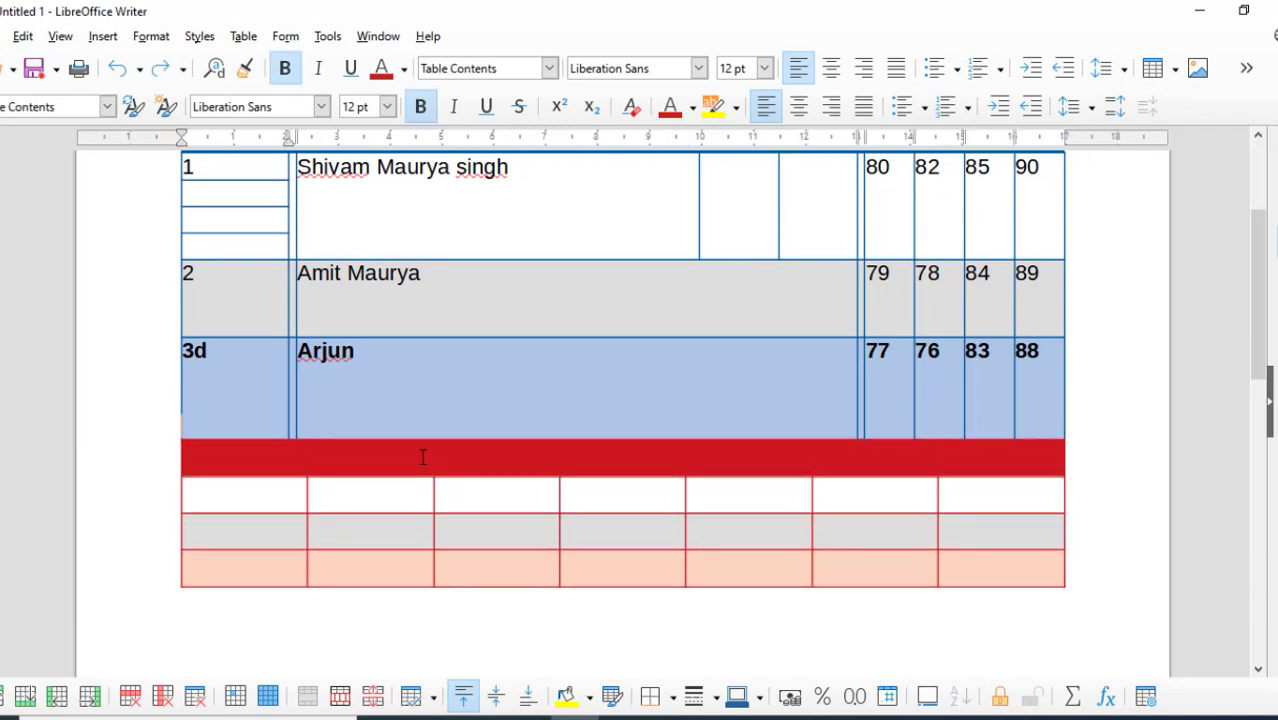
- Drag-select cells across the red table's rows and columns
scroll(270, 304, "up", 2)
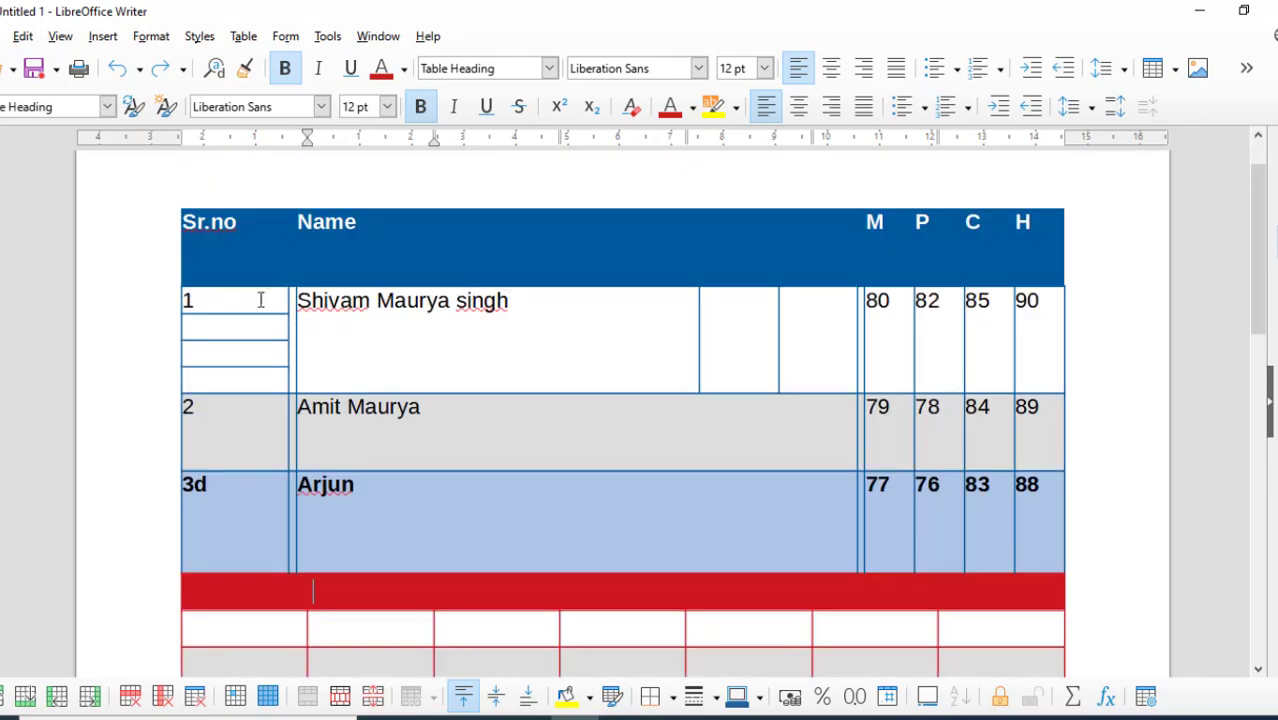
left_click_drag(258, 244, 1038, 585)
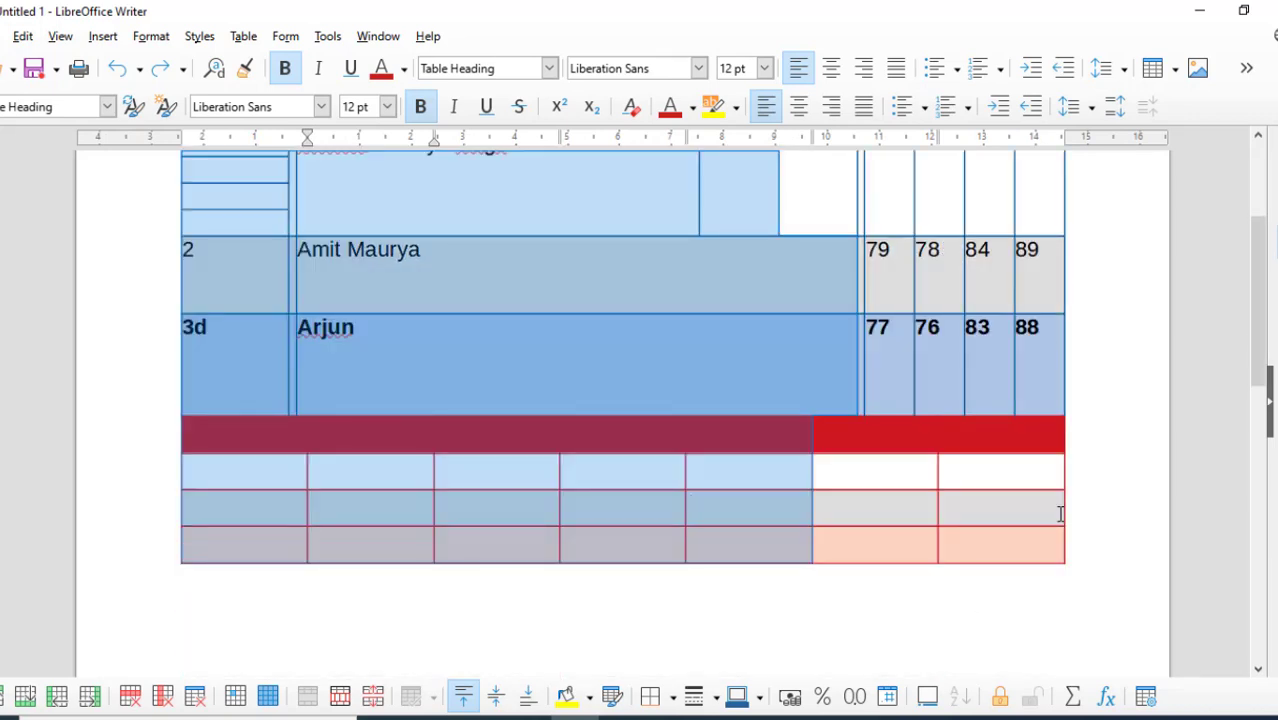
left_click_drag(1060, 514, 1050, 540)
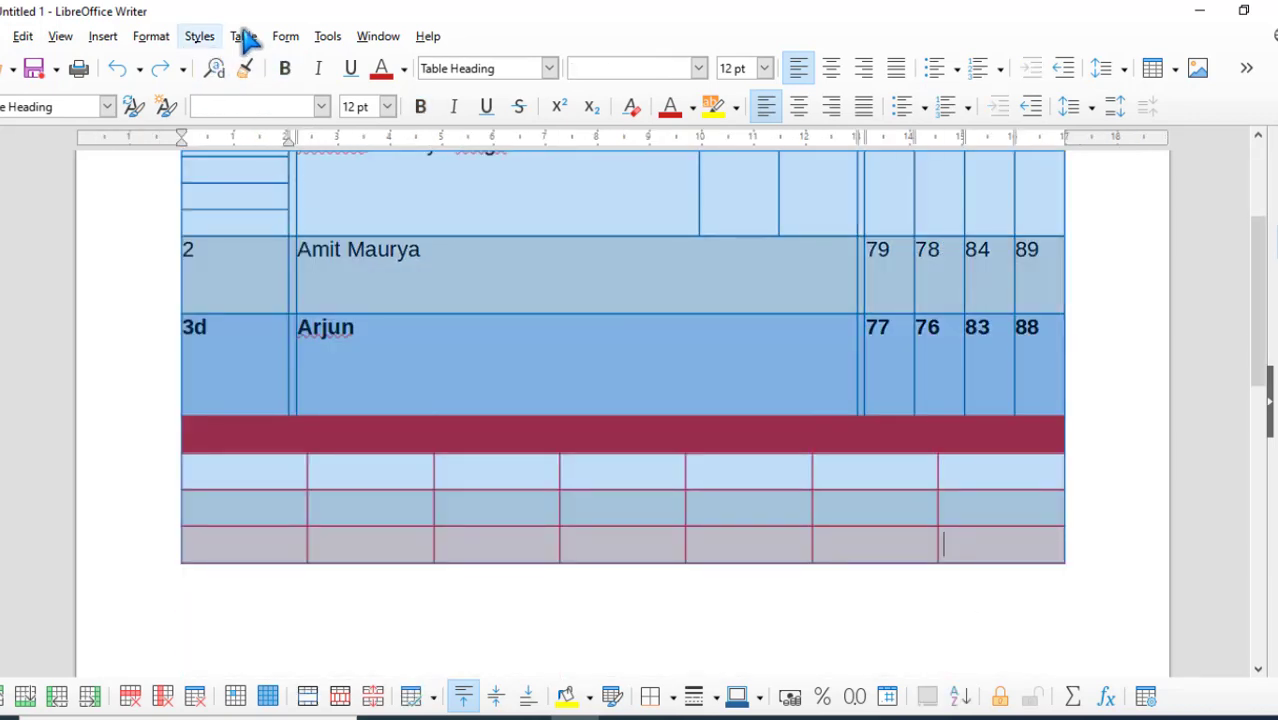
left_click(243, 36)
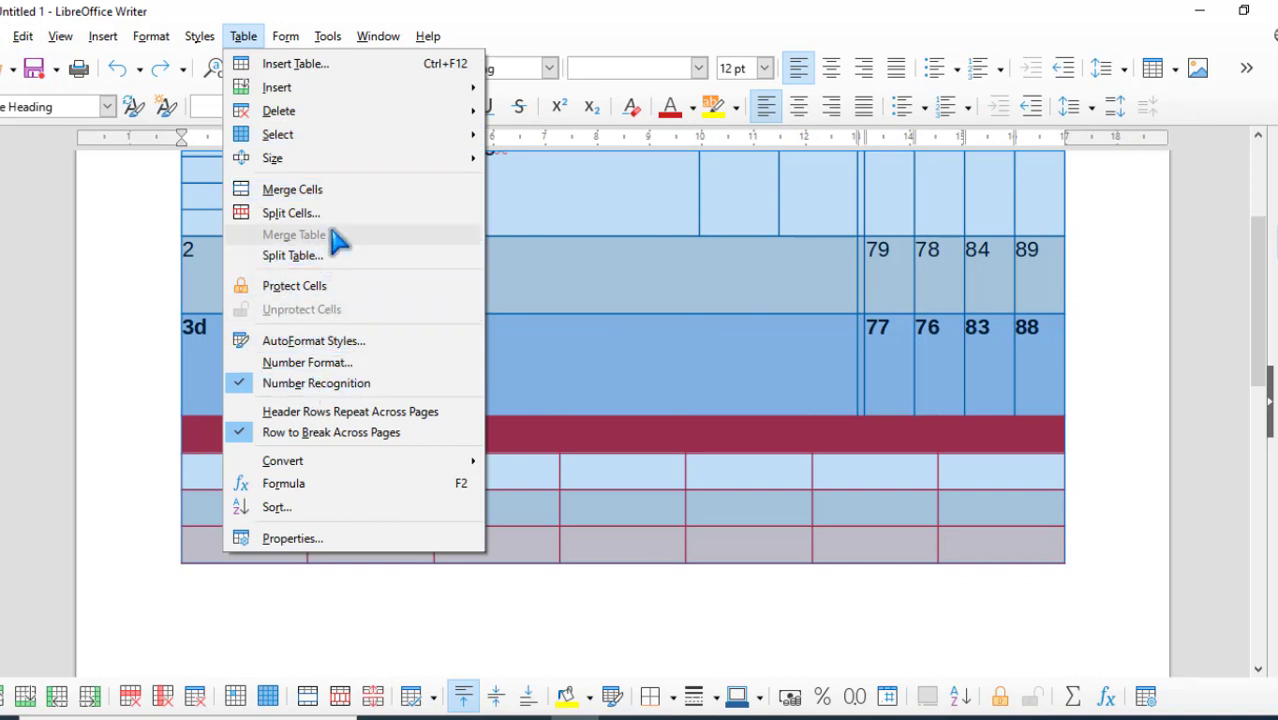
left_click(620, 400)
left_click(396, 443)
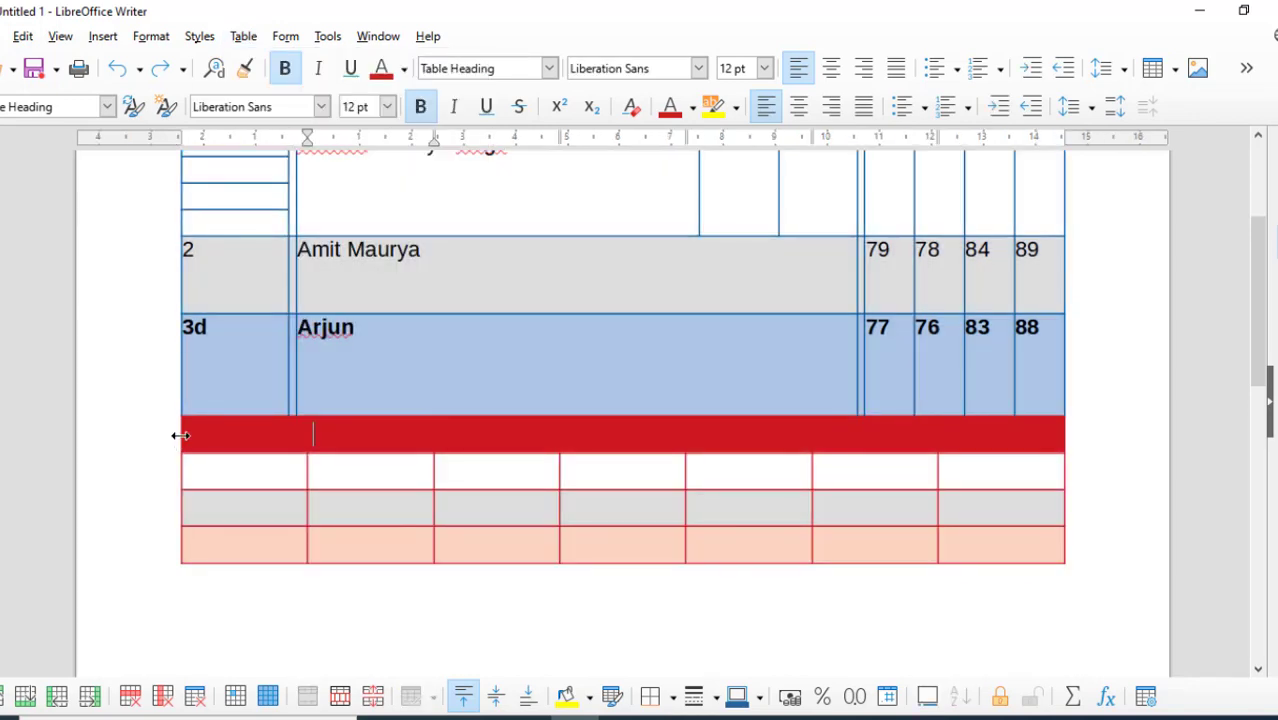
left_click(166, 430)
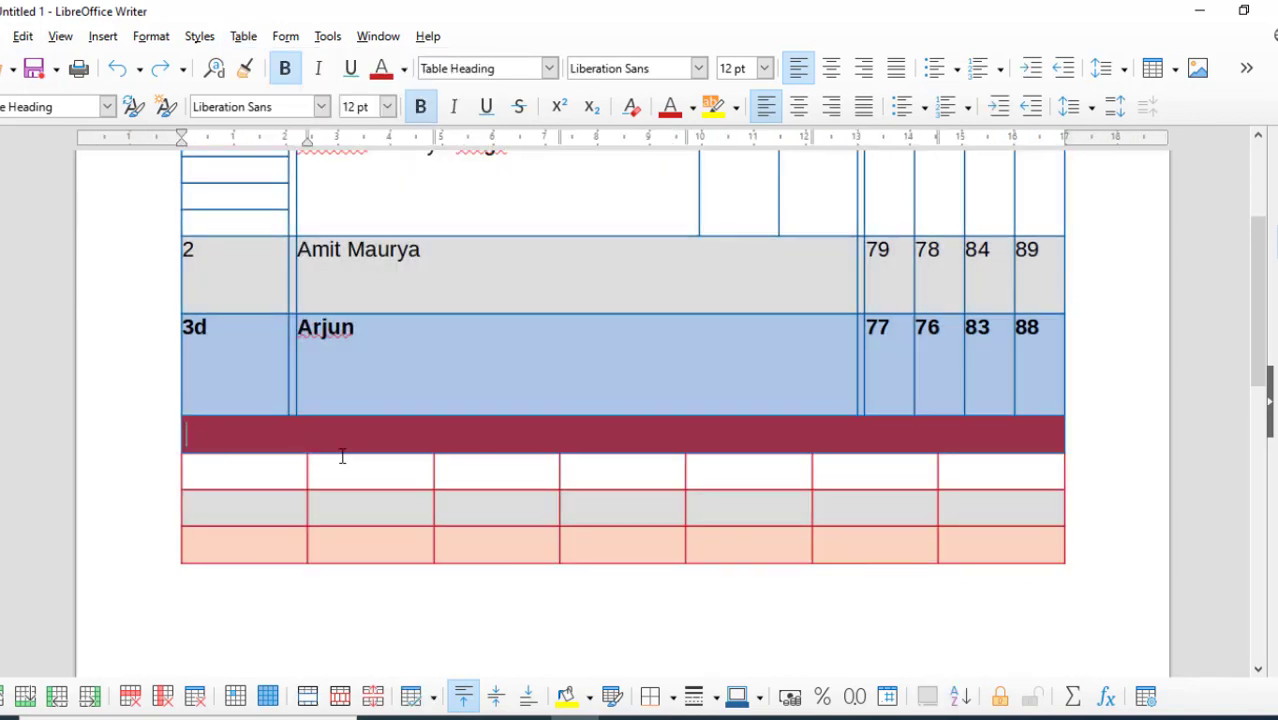
left_click(717, 430)
left_click_drag(717, 430, 1078, 532)
left_click(1035, 541)
- Select every red table cell and delete the table with Table > Delete > Table
left_click_drag(992, 545, 191, 442)
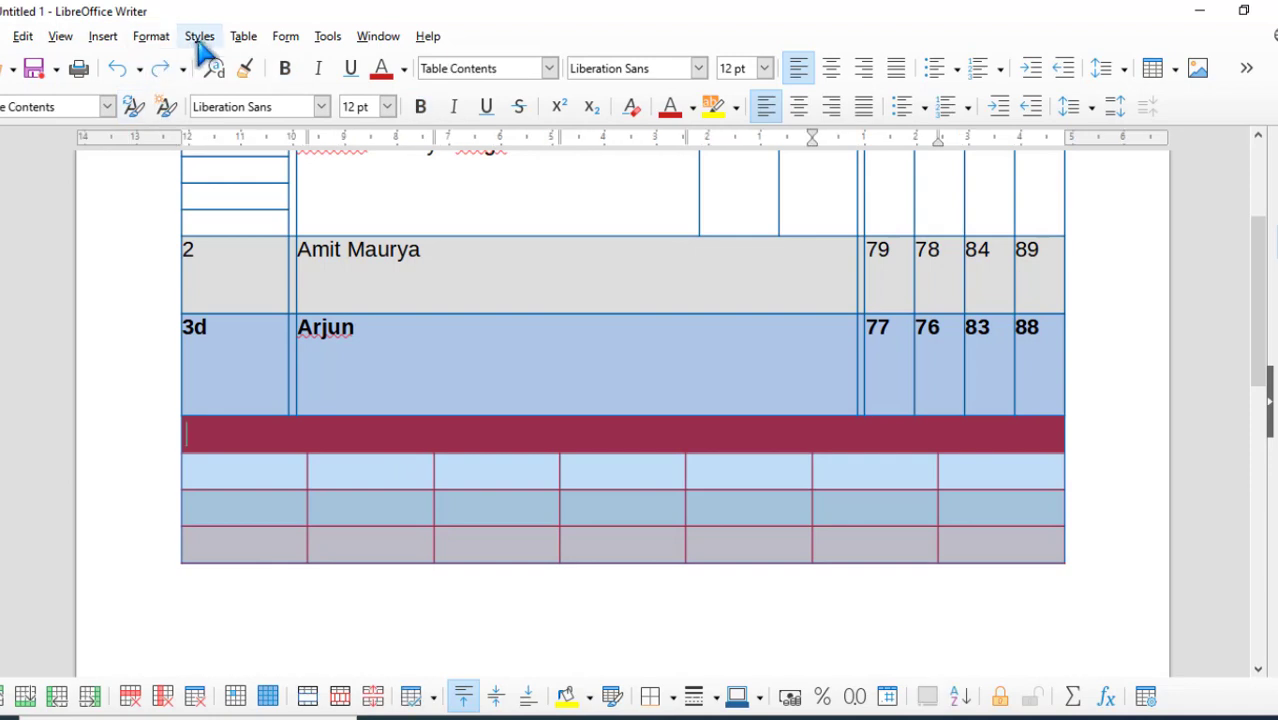
left_click(243, 38)
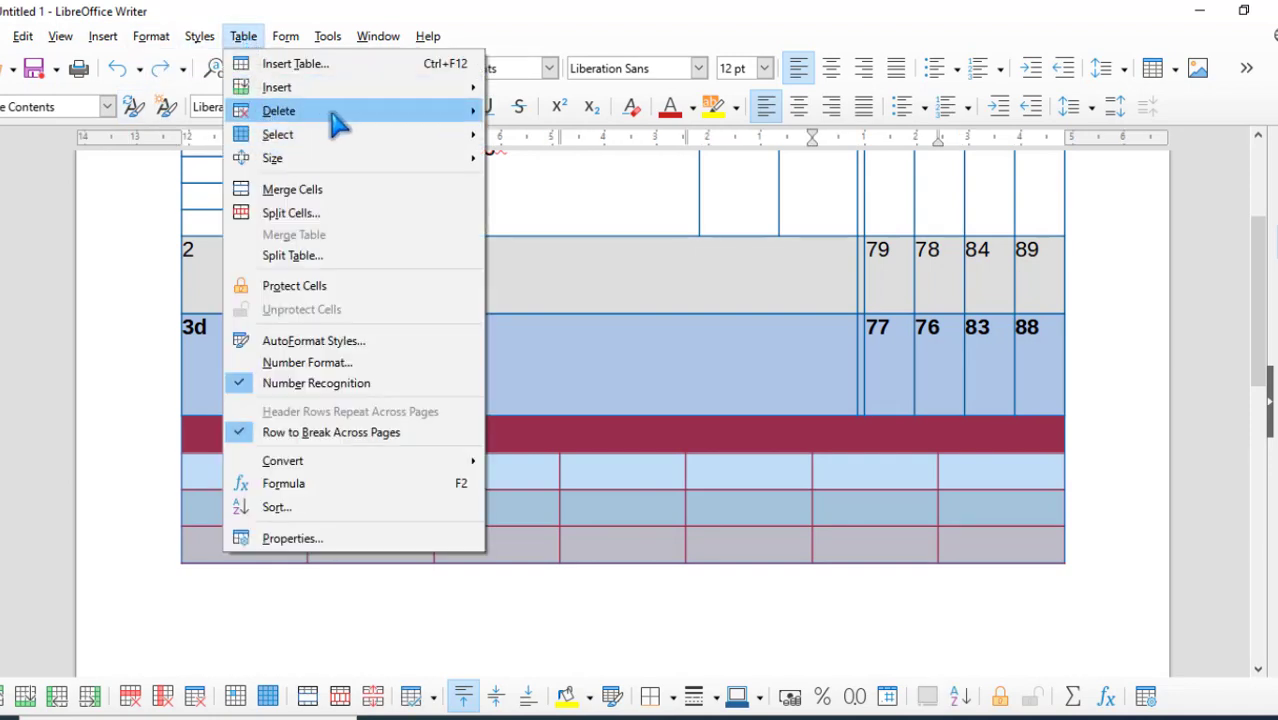
mouse_move(337, 110)
left_click(549, 156)
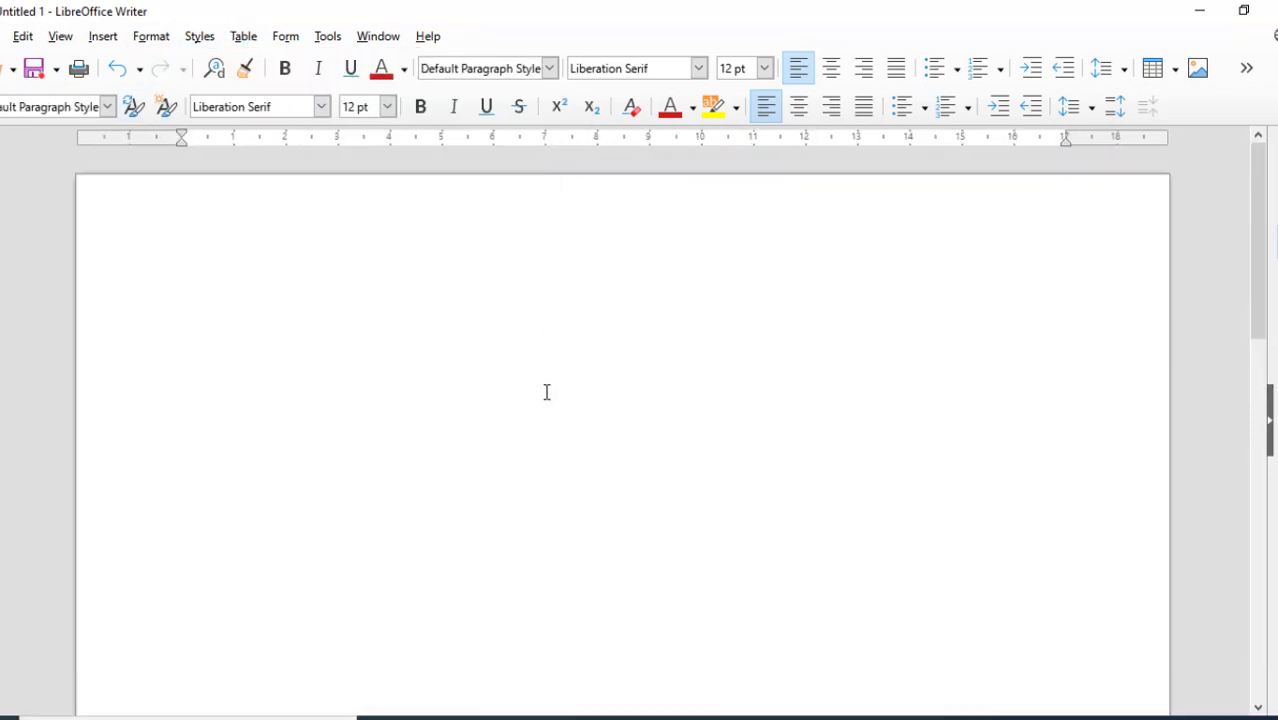
- Undo the deletion and later edits, restoring the marks table with the Arjun row's Sr.no reading 3
scroll(541, 390, "down", 3)
key("ctrl+z")
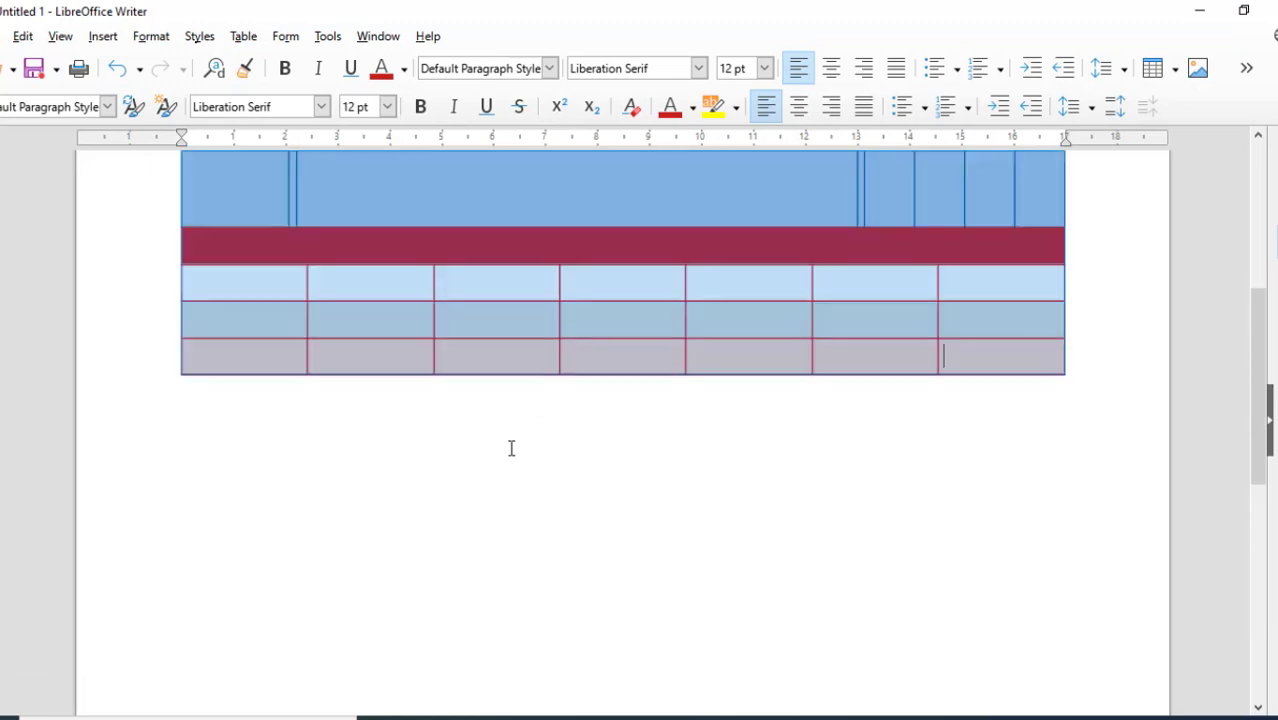
scroll(511, 448, "up", 5)
left_click(496, 530)
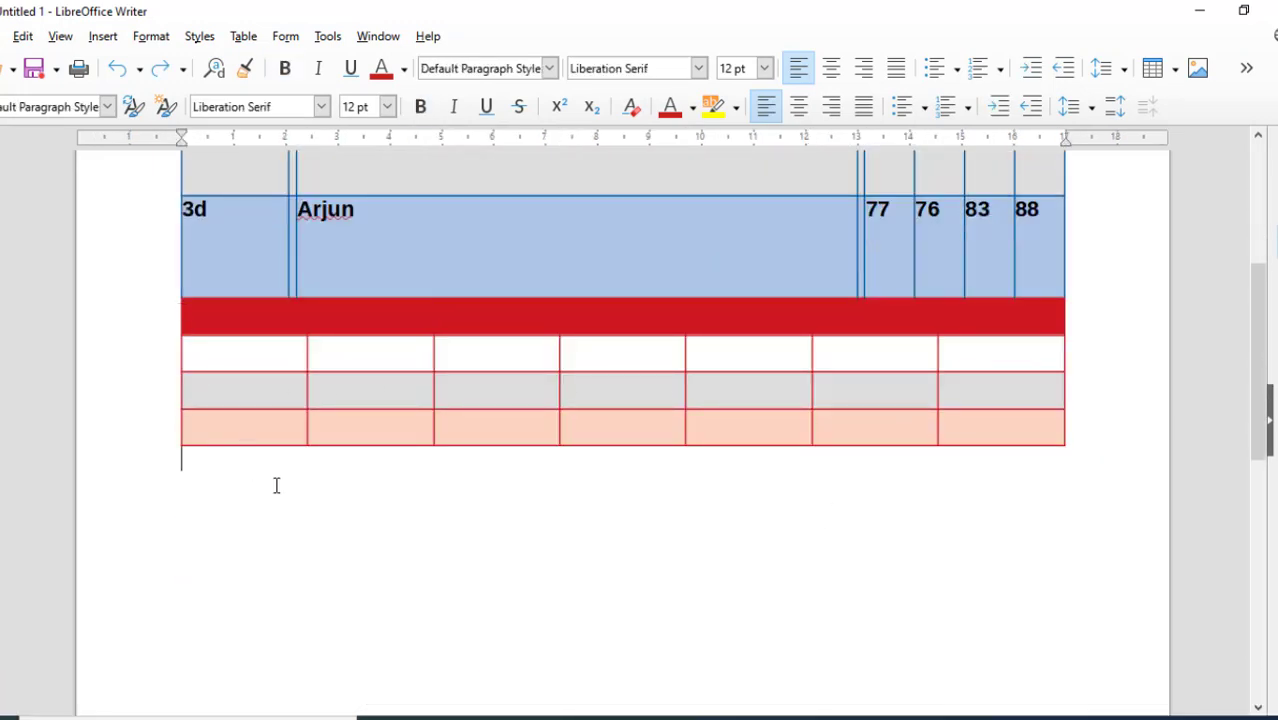
key("ctrl+z")
key("ctrl+z")
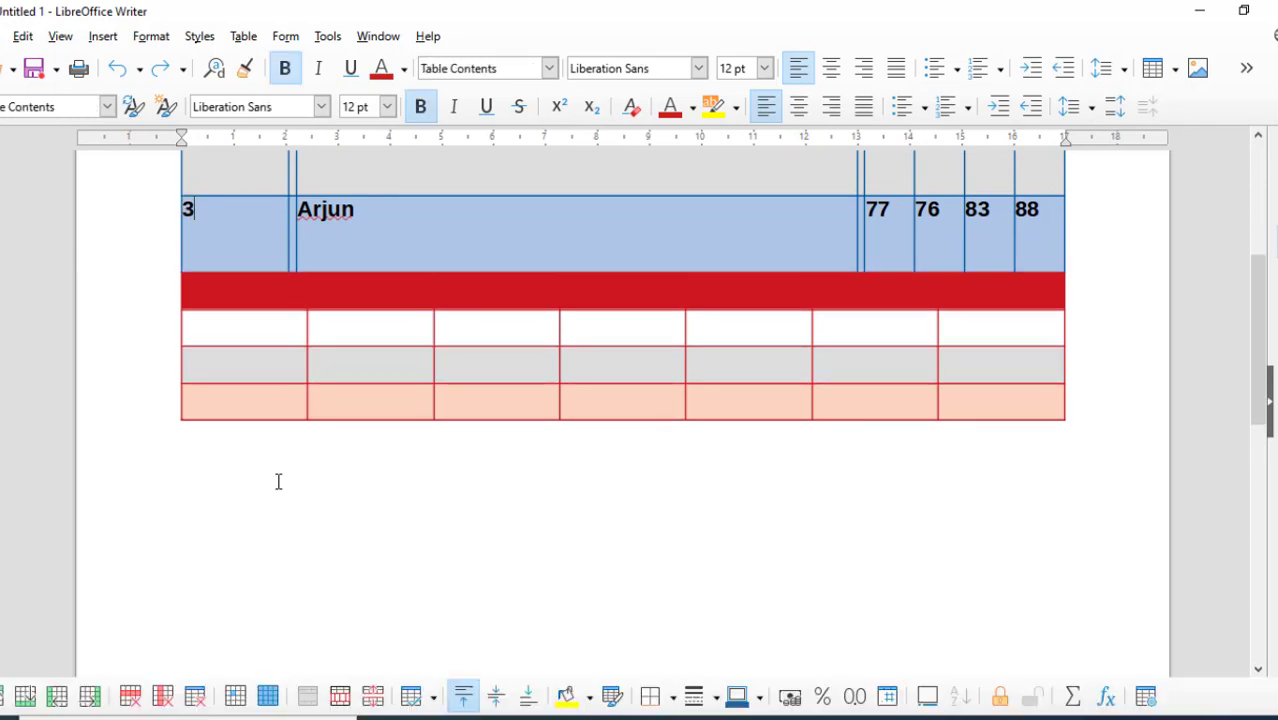
key("ctrl+z")
key("ctrl+z")
key("ctrl+z")
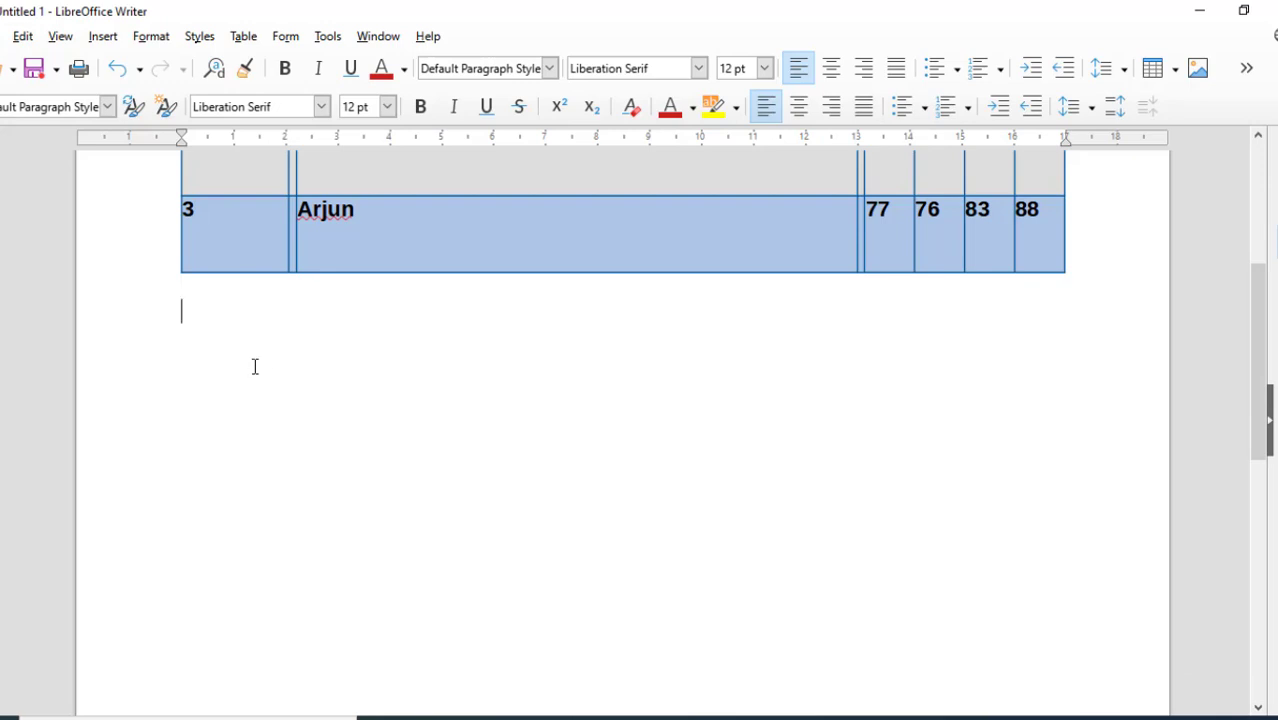
left_click(247, 38)
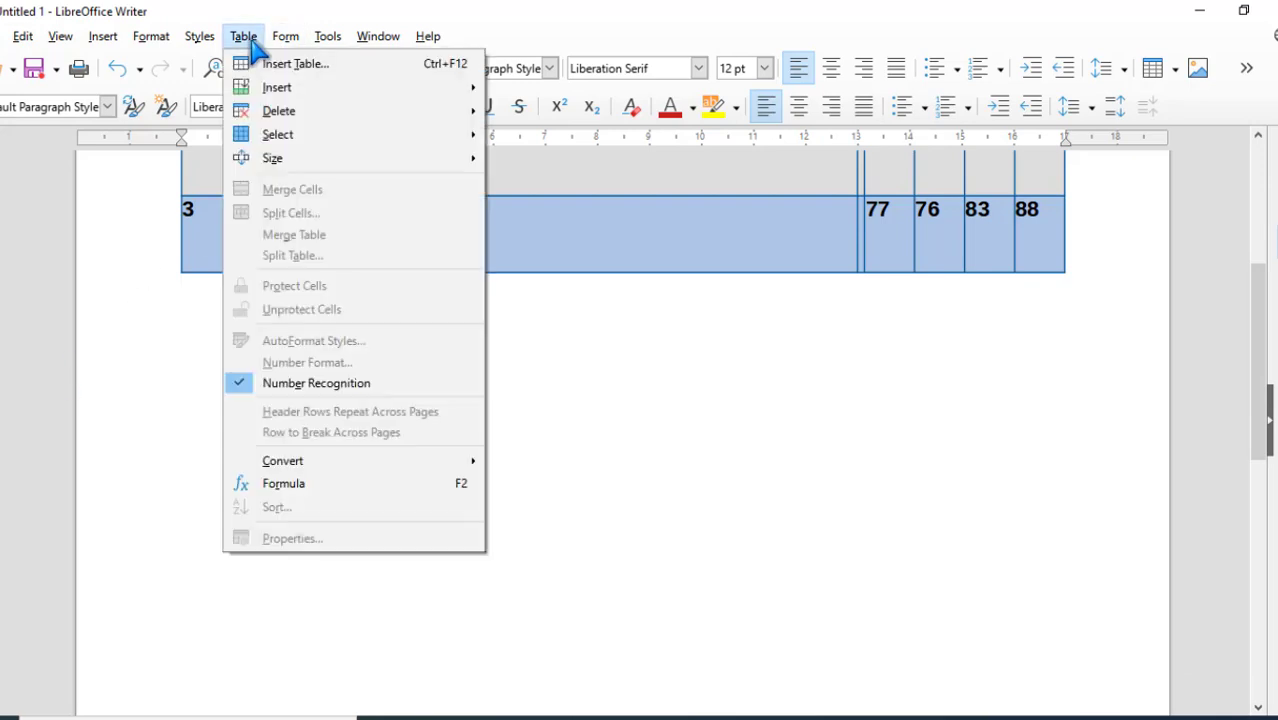
- Insert a 7-column, 4-row Box List Red table with a heading row and Don't split table ticked
left_click(282, 64)
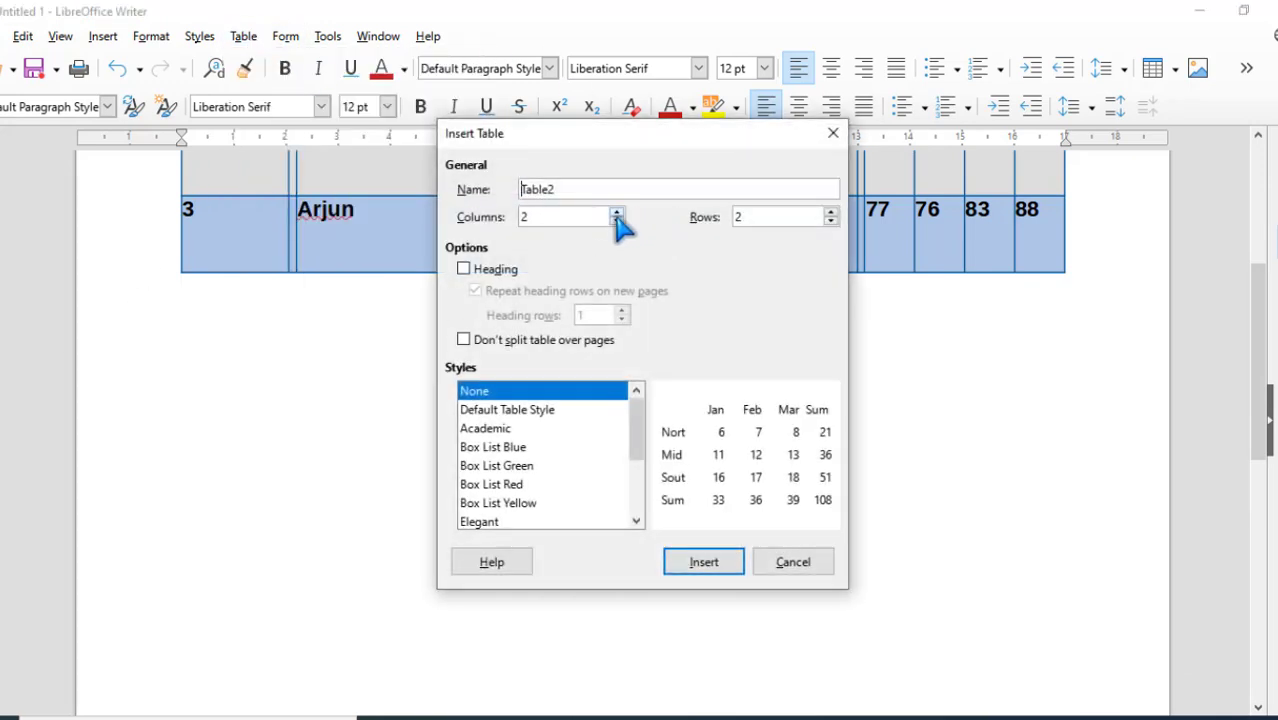
left_click(616, 213)
left_click(616, 213)
left_click(616, 213)
left_click(616, 213)
left_click(616, 213)
left_click(830, 213)
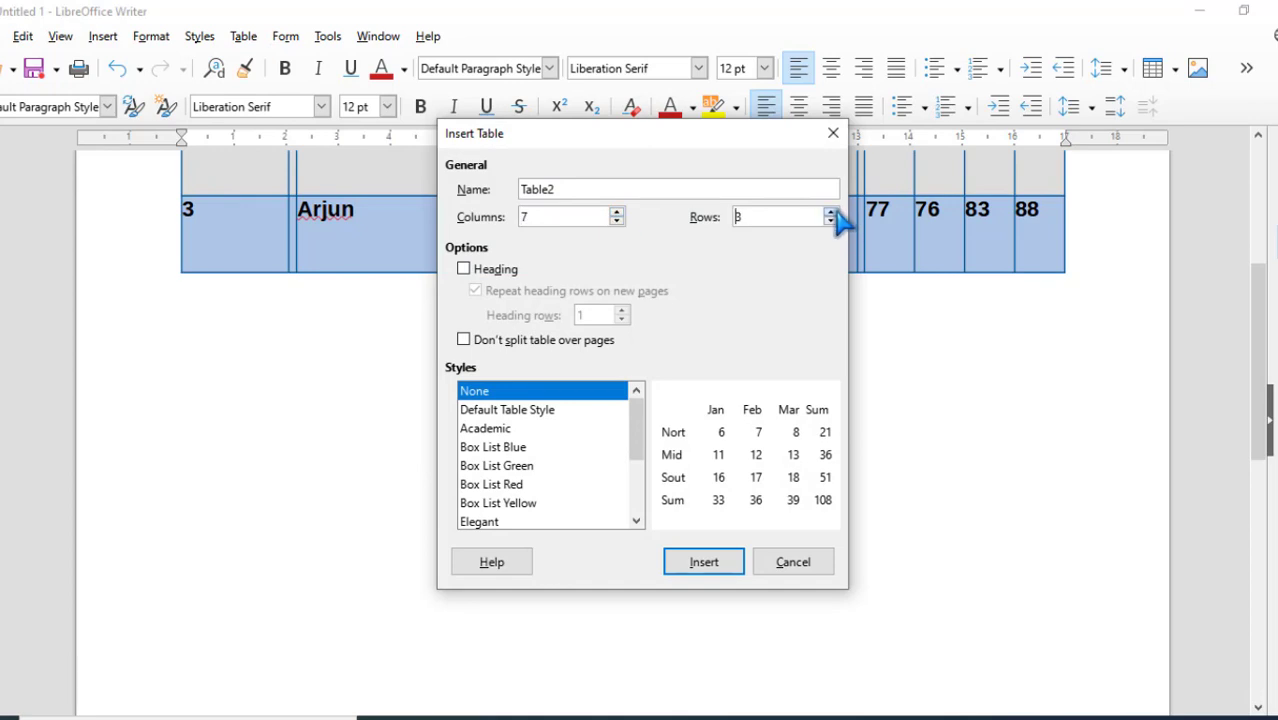
left_click(830, 213)
left_click(464, 269)
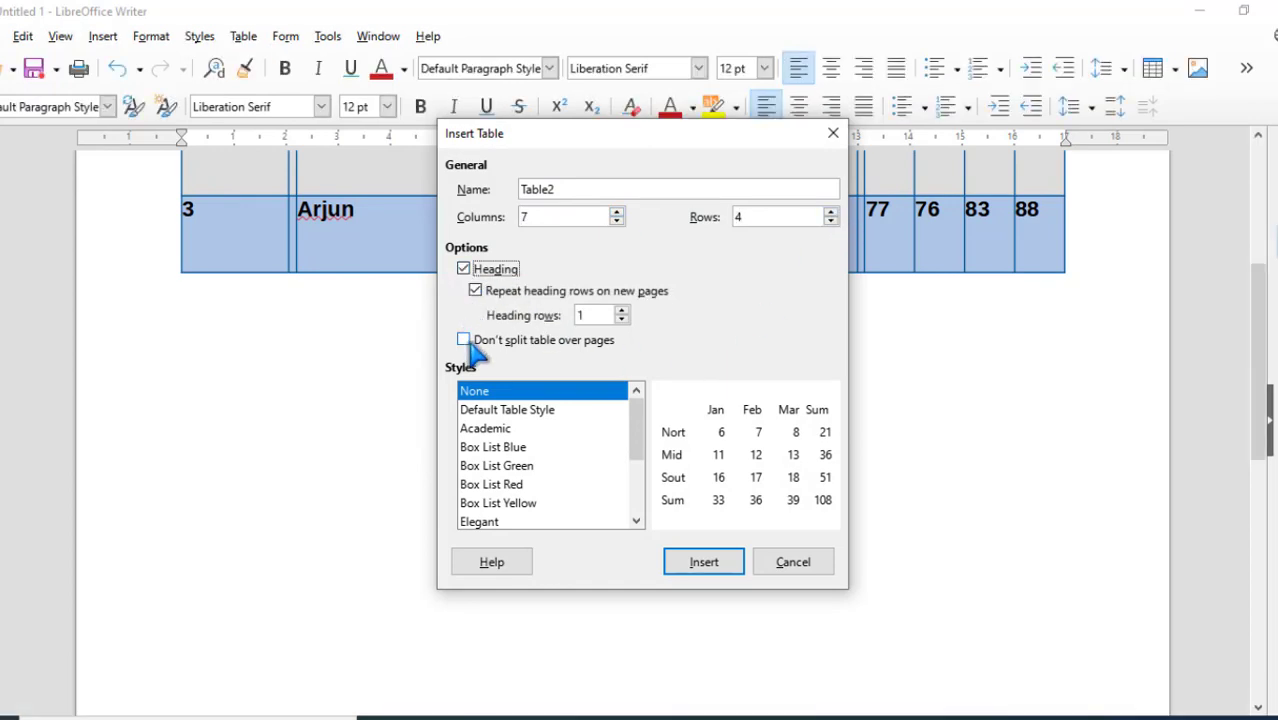
left_click(464, 340)
left_click(530, 484)
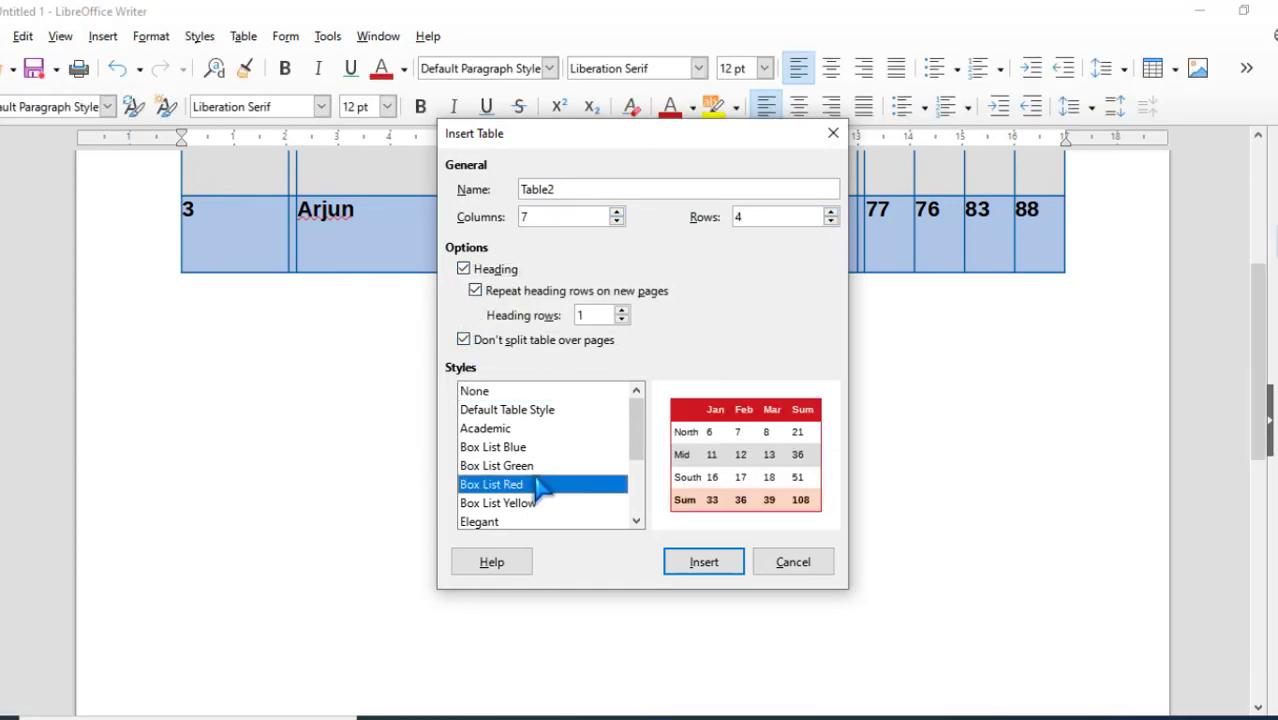
left_click(705, 563)
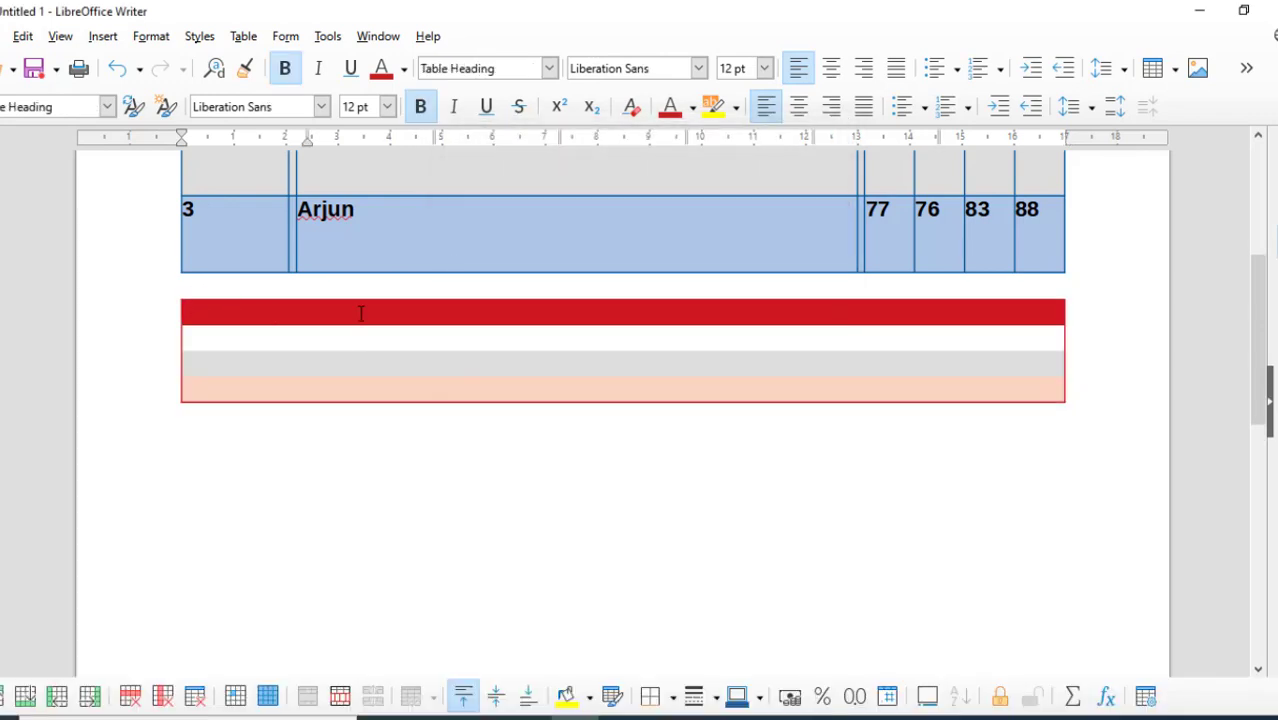
- Type filler 'dfdddddddddf' after 3 in the third student's Sr.no cell of the marks table
scroll(438, 354, "up", 3)
scroll(379, 417, "down", 1)
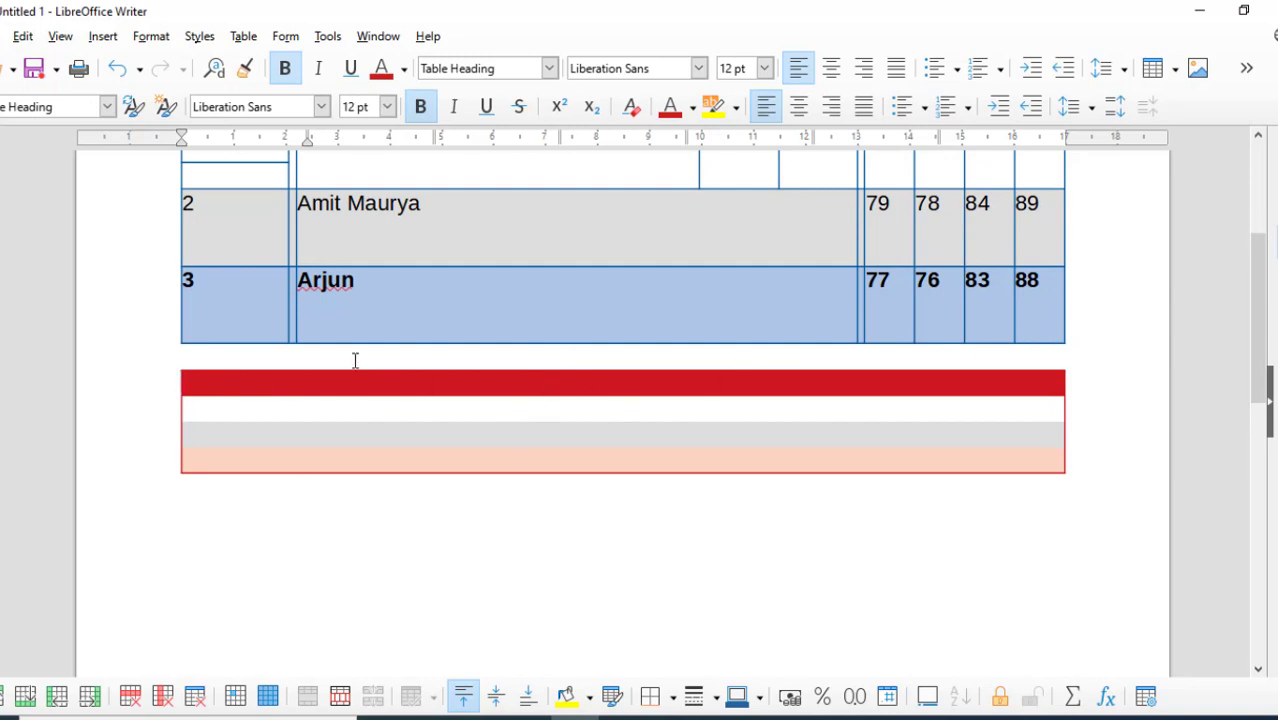
left_click(272, 358)
left_click(255, 315)
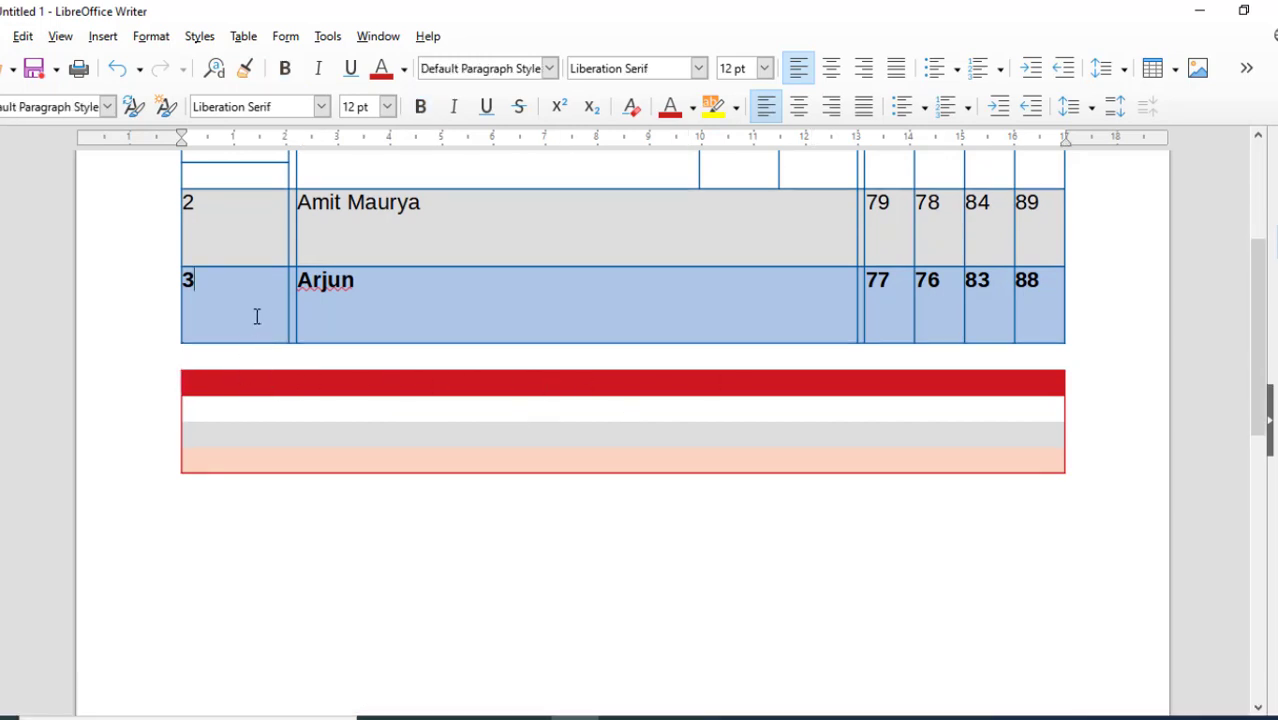
type("dfdddddddddf")
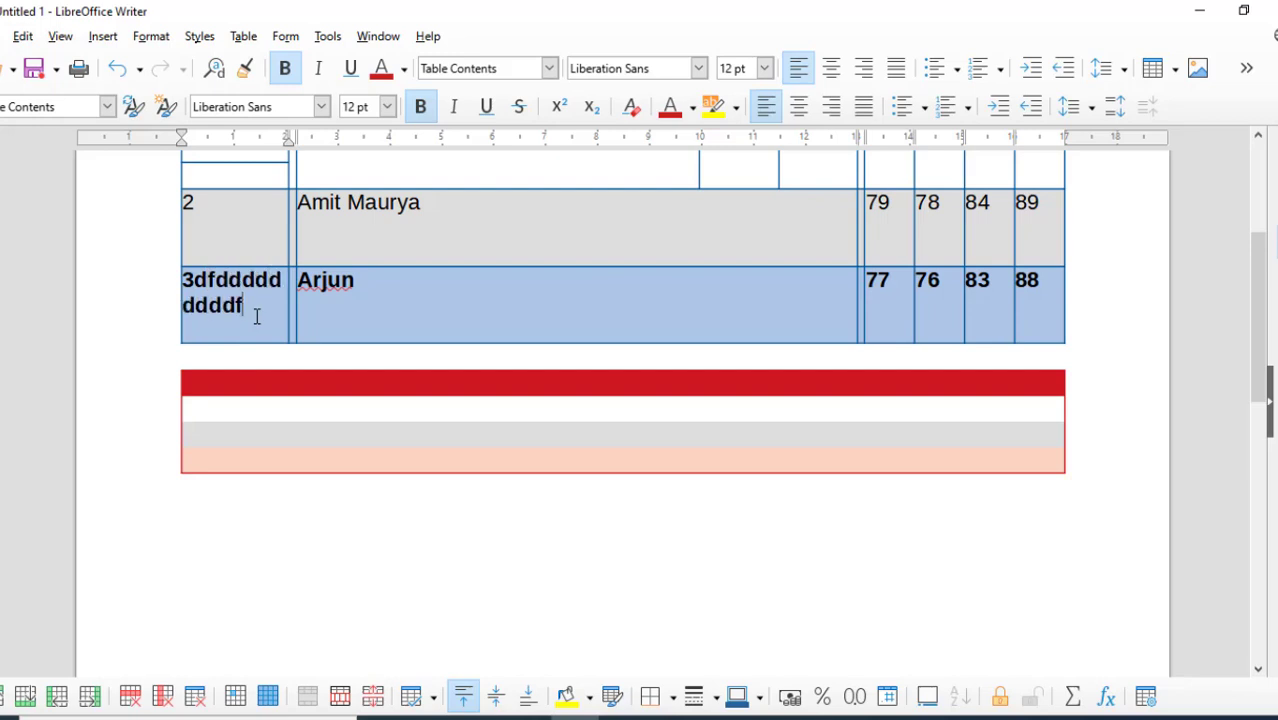
- Type 'dfd' in the gap between the two tables and delete its last letter
key("Down")
key("Down")
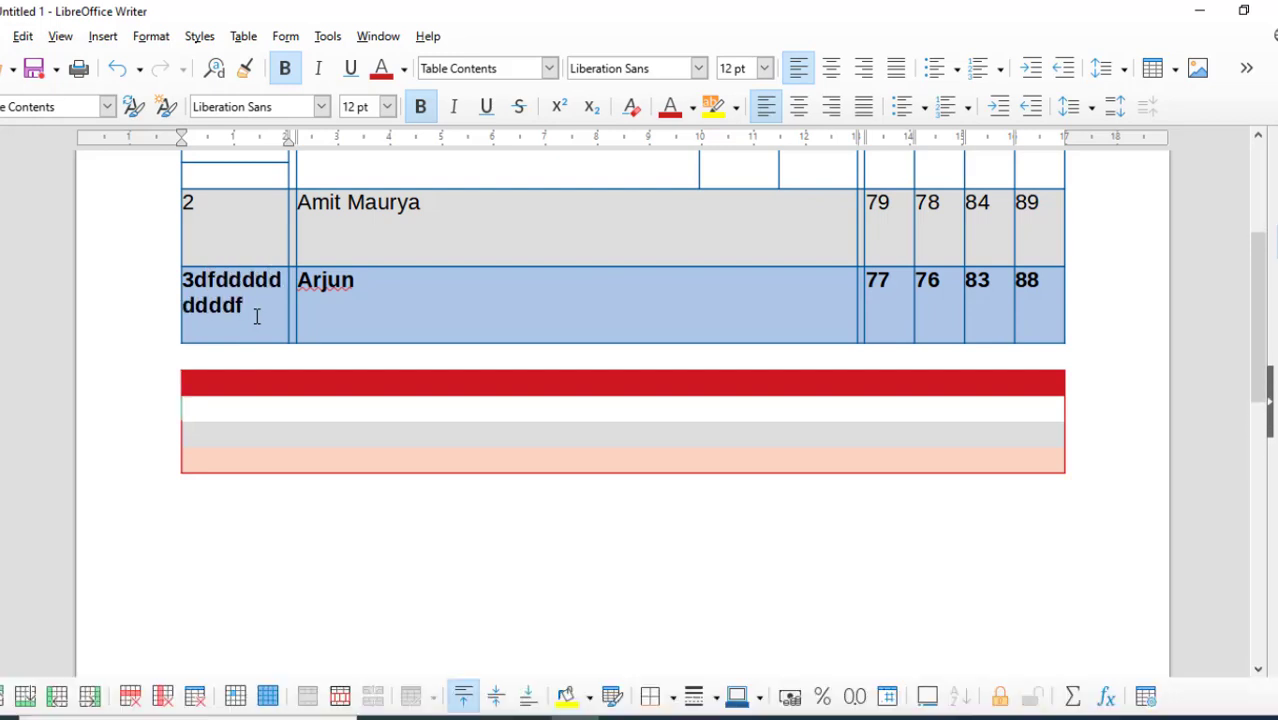
key("Up")
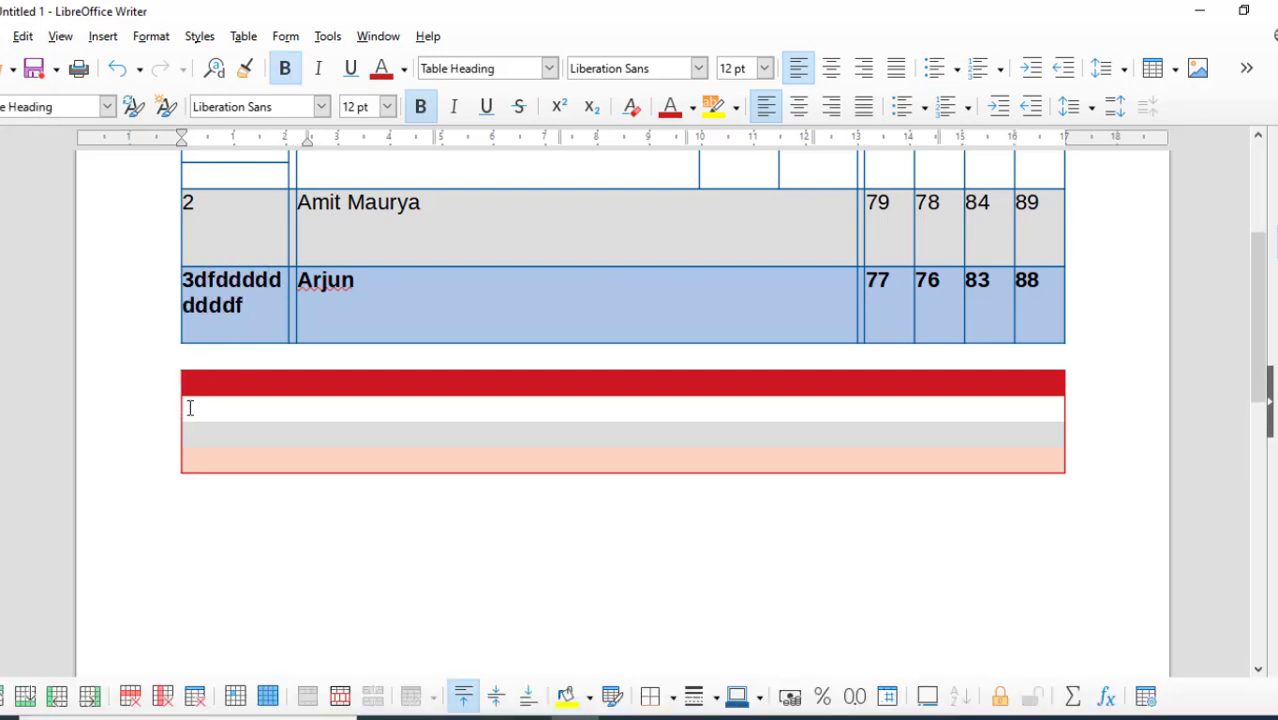
left_click(206, 360)
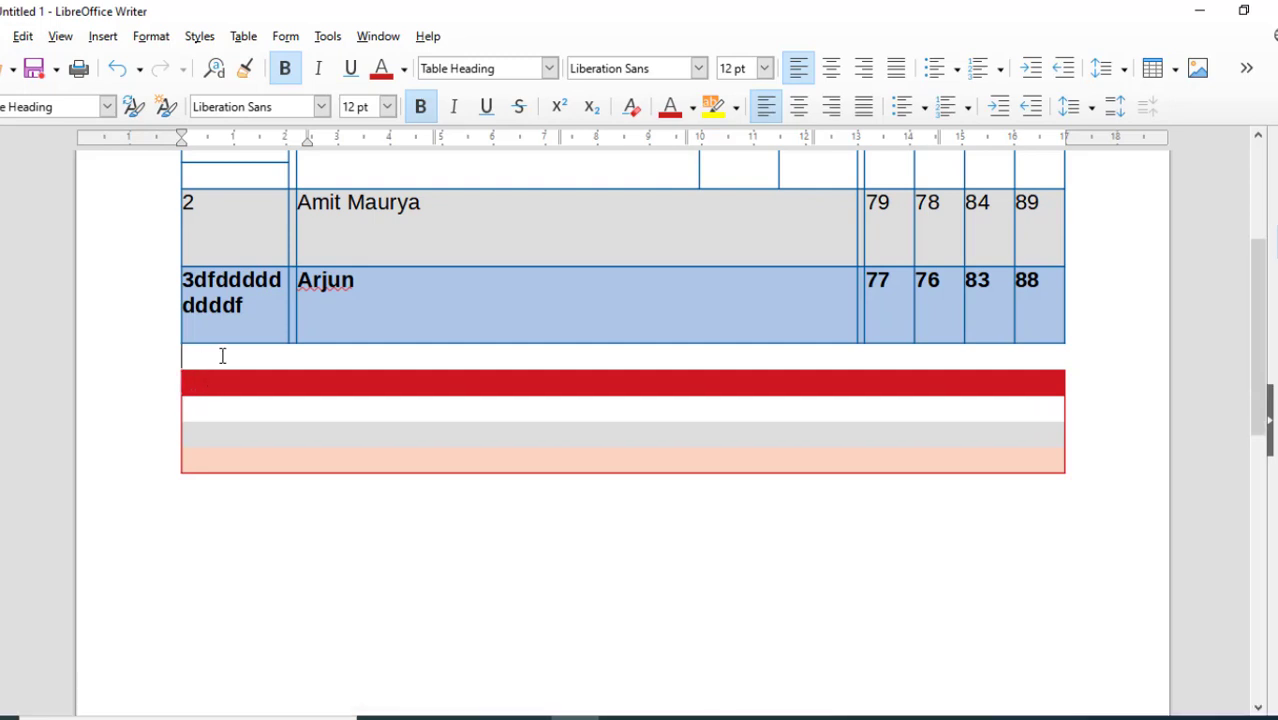
type("dfd")
key("BackSpace")
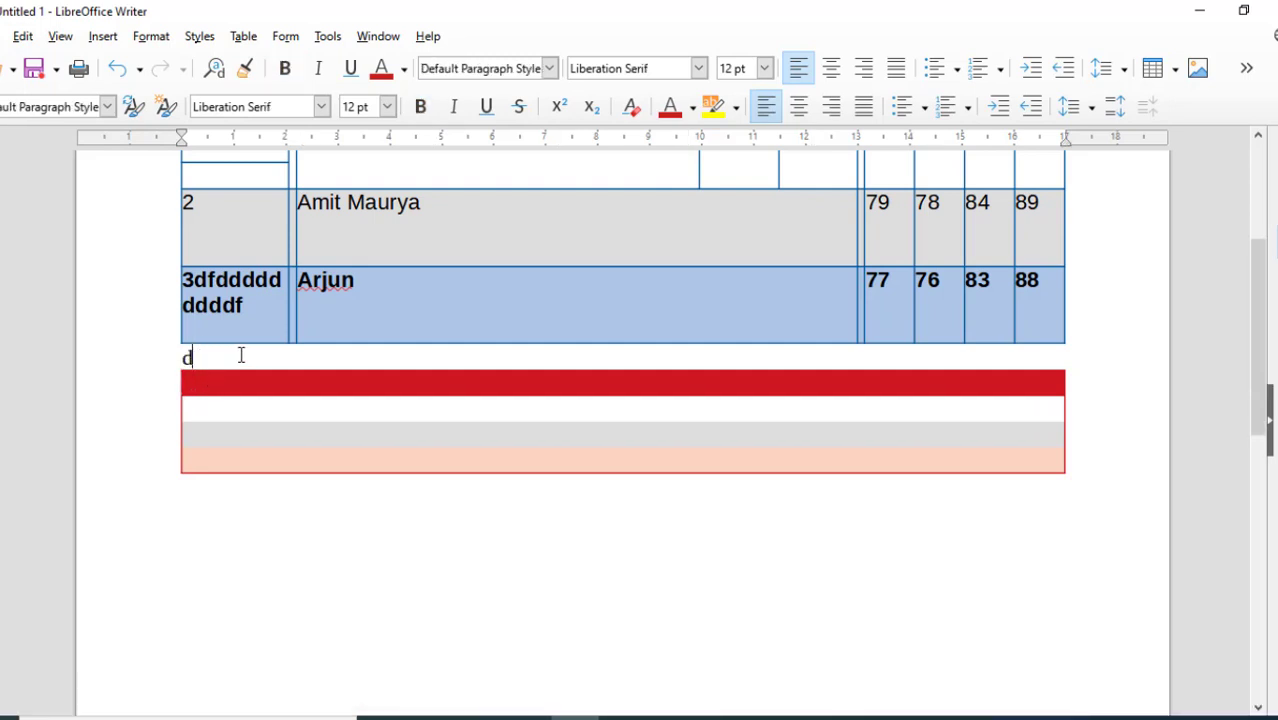
- Select the whole marks table, leave the Table menu unused, then undo to remove the red table
scroll(227, 400, "up", 1)
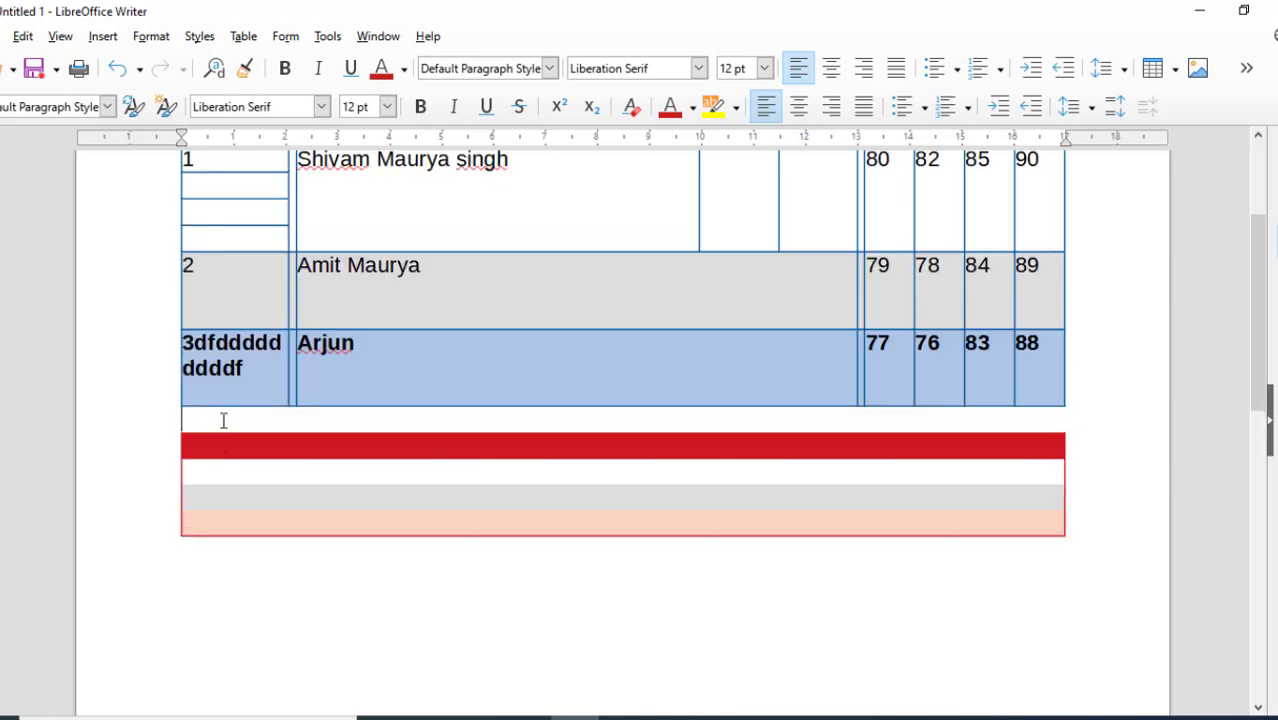
scroll(217, 277, "up", 3)
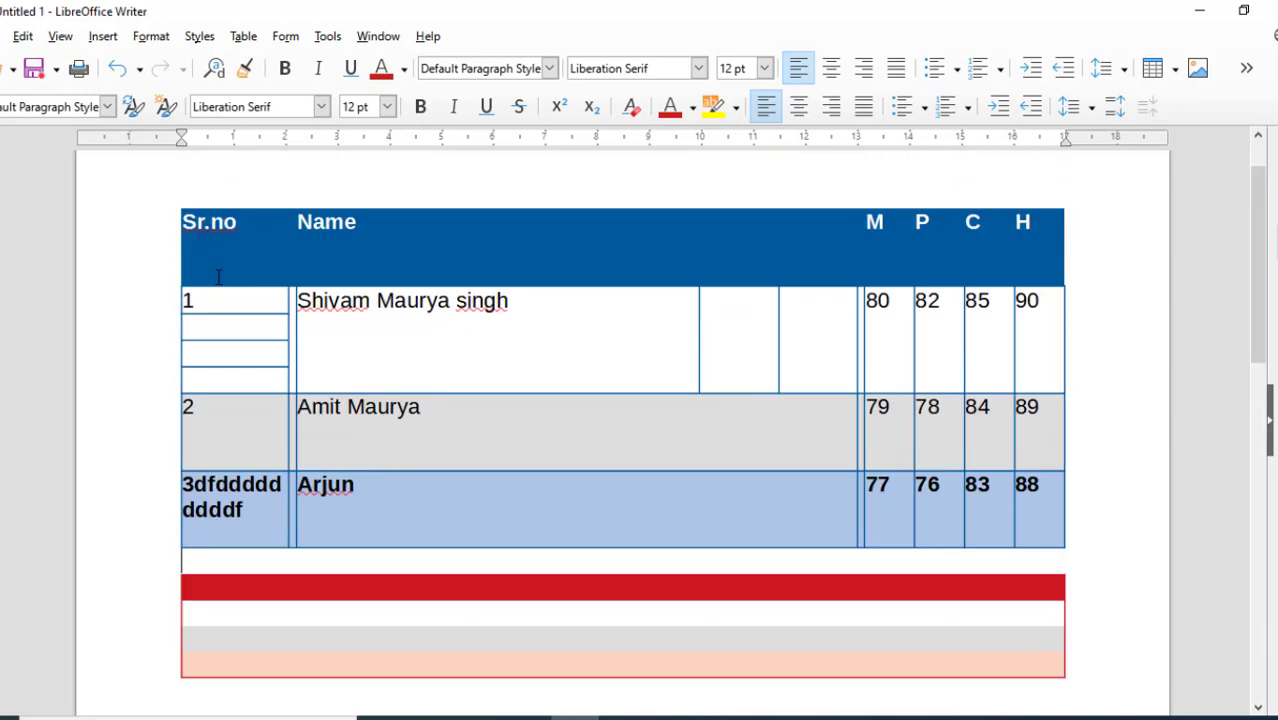
scroll(305, 360, "down", 2)
scroll(270, 300, "up", 1)
left_click_drag(213, 250, 1093, 516)
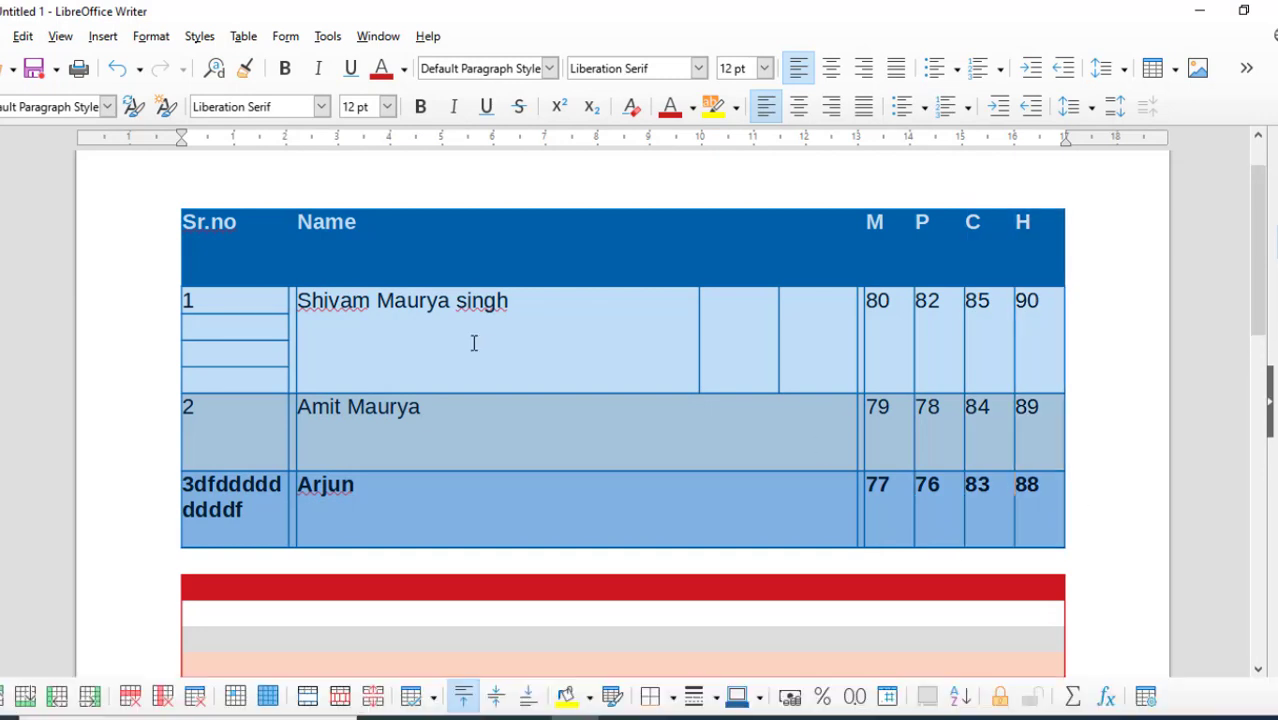
left_click(246, 33)
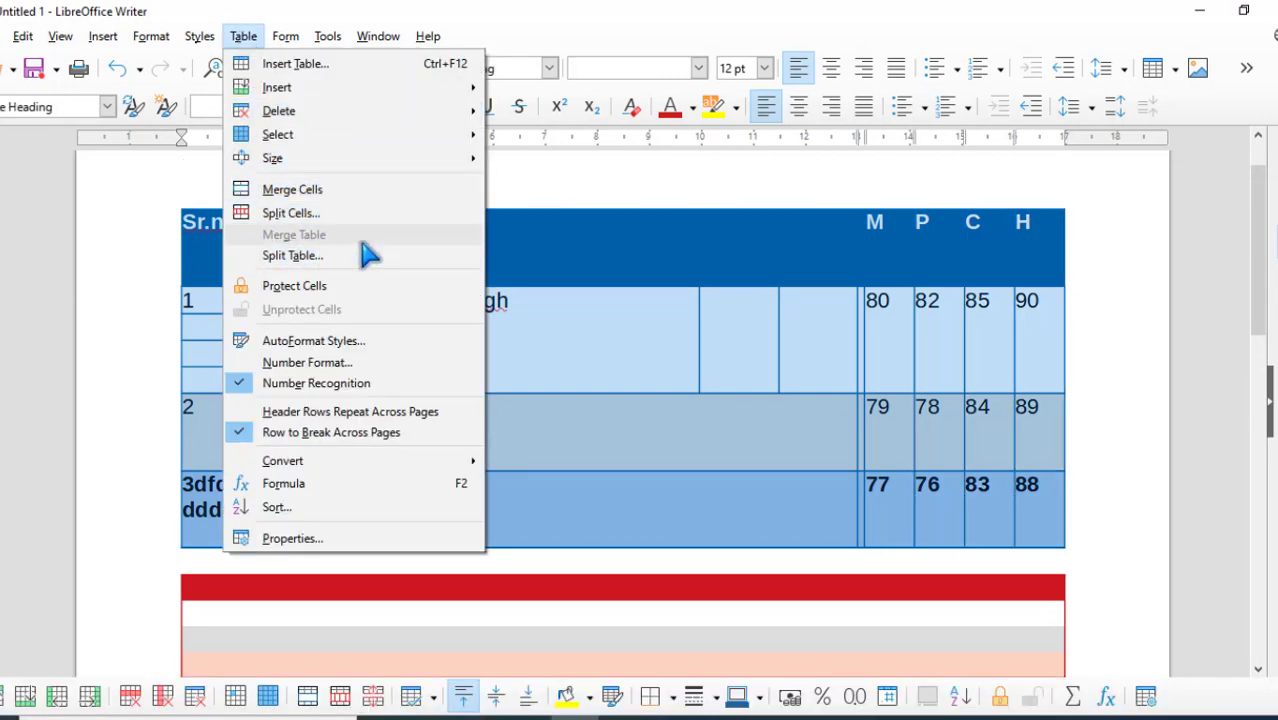
left_click(578, 330)
scroll(396, 424, "down", 3)
left_click(254, 428)
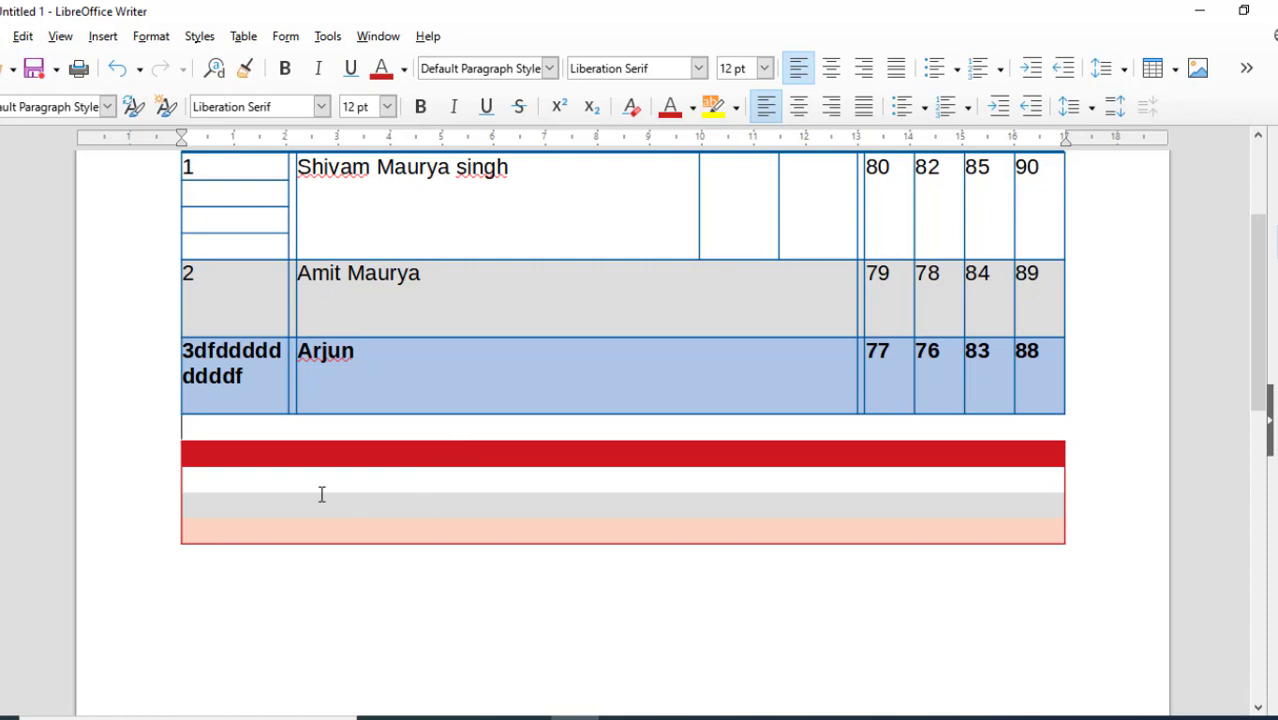
key("ctrl+z")
key("ctrl+z")
key("ctrl+z")
key("ctrl+z")
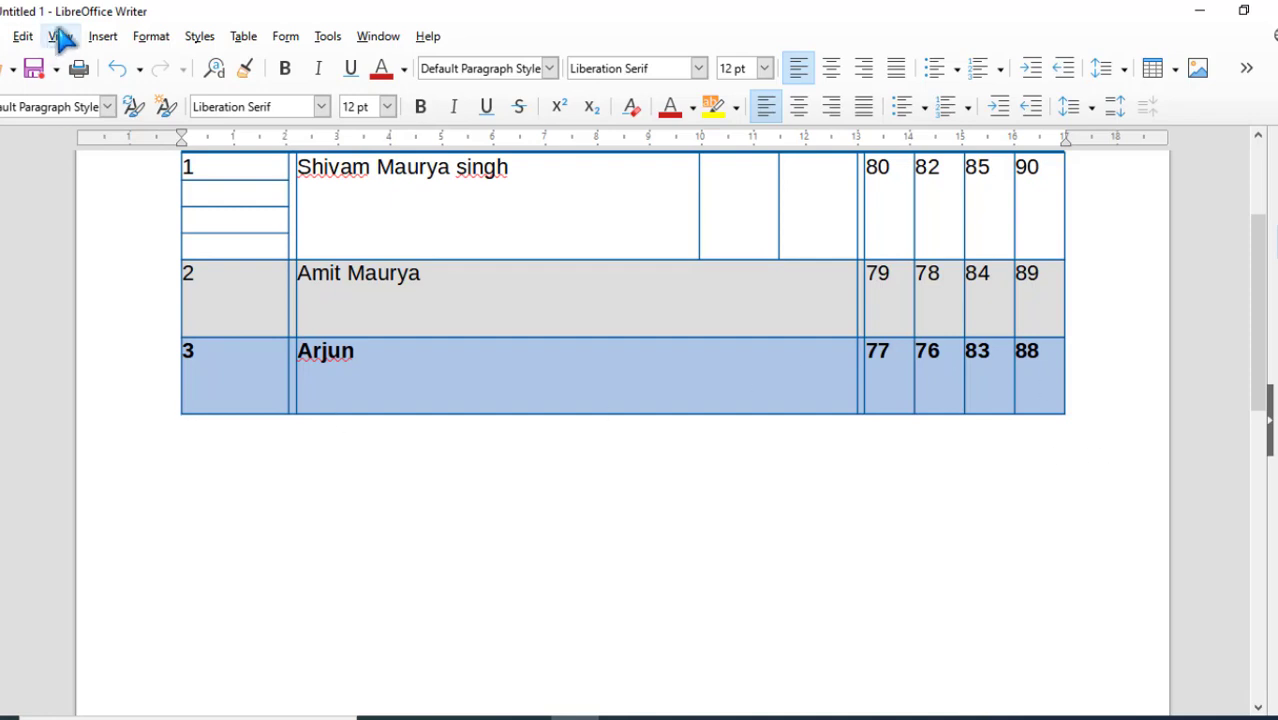
- Insert a 6-column, 4-row Box List Green table with heading row and Don't split table
left_click(243, 36)
left_click(306, 66)
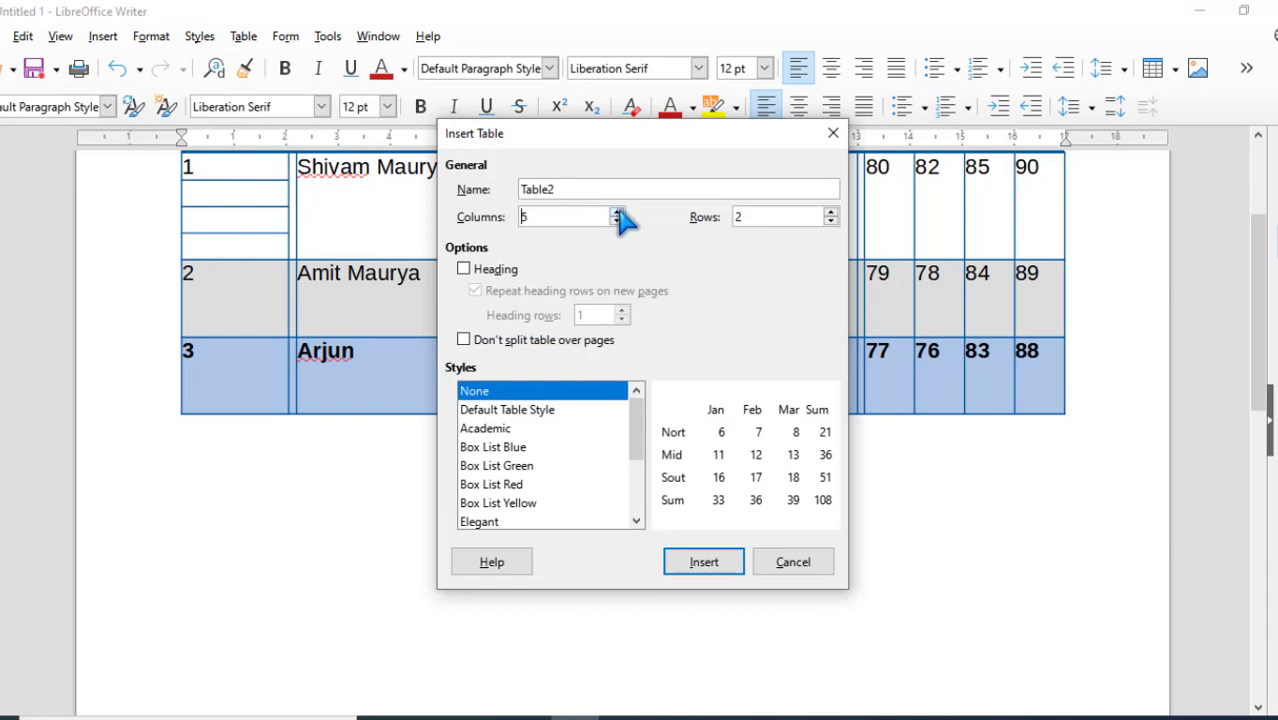
left_click(830, 212)
left_click(830, 212)
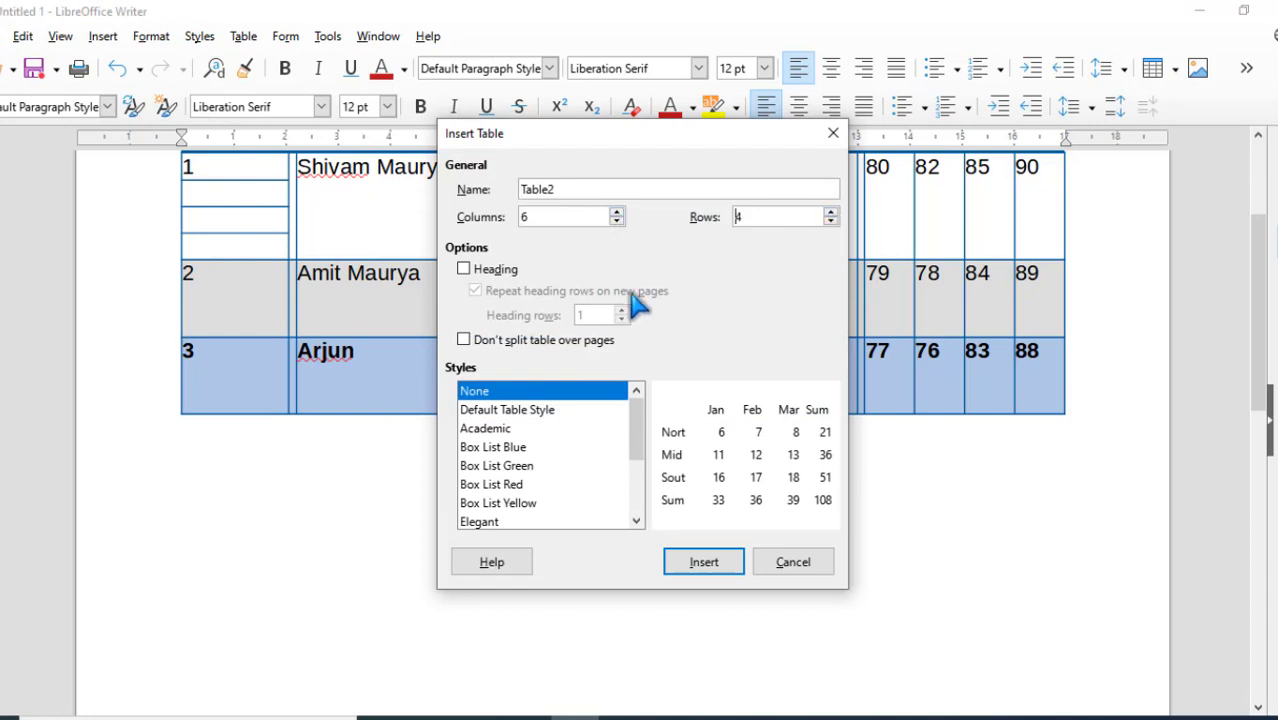
left_click(463, 269)
left_click(463, 340)
left_click(496, 466)
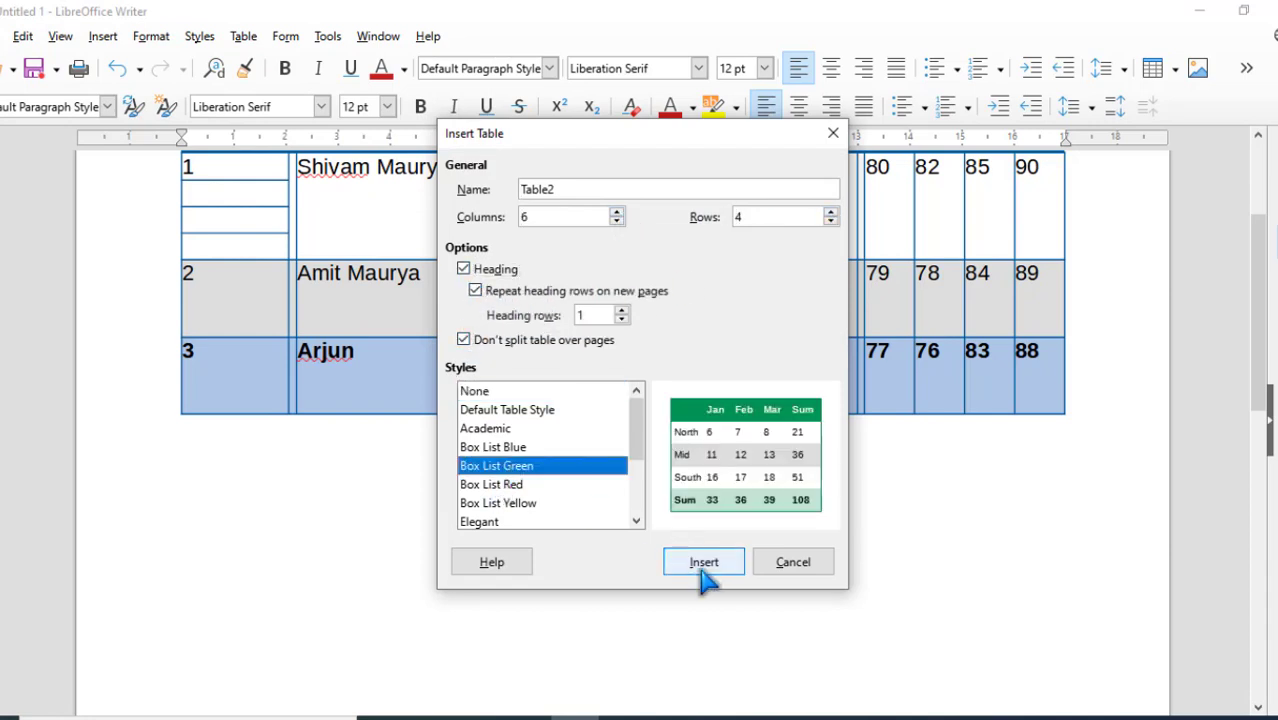
left_click(702, 572)
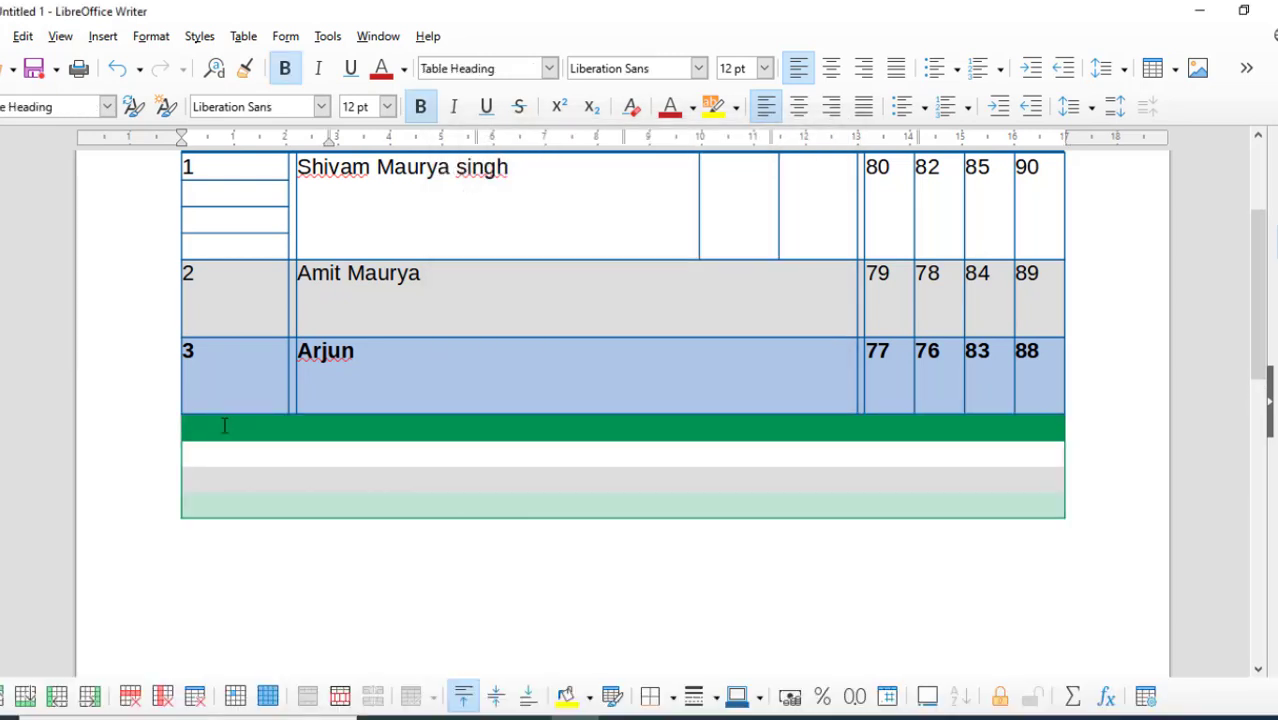
- Type filler 'dsfdsfdffd' after 3 in row 3, then 'dsfsdf', 'dsf', 'sdfds' down the green table
left_click(275, 403)
type("dsf")
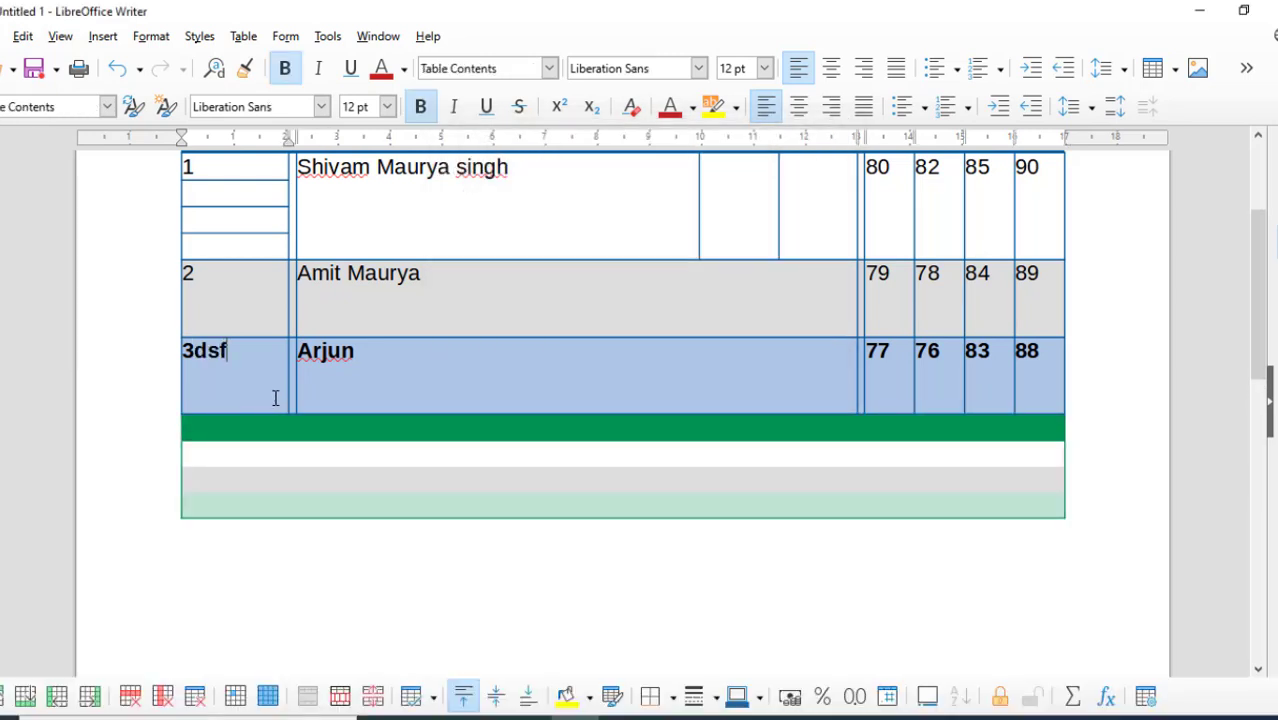
type("dsfdffd")
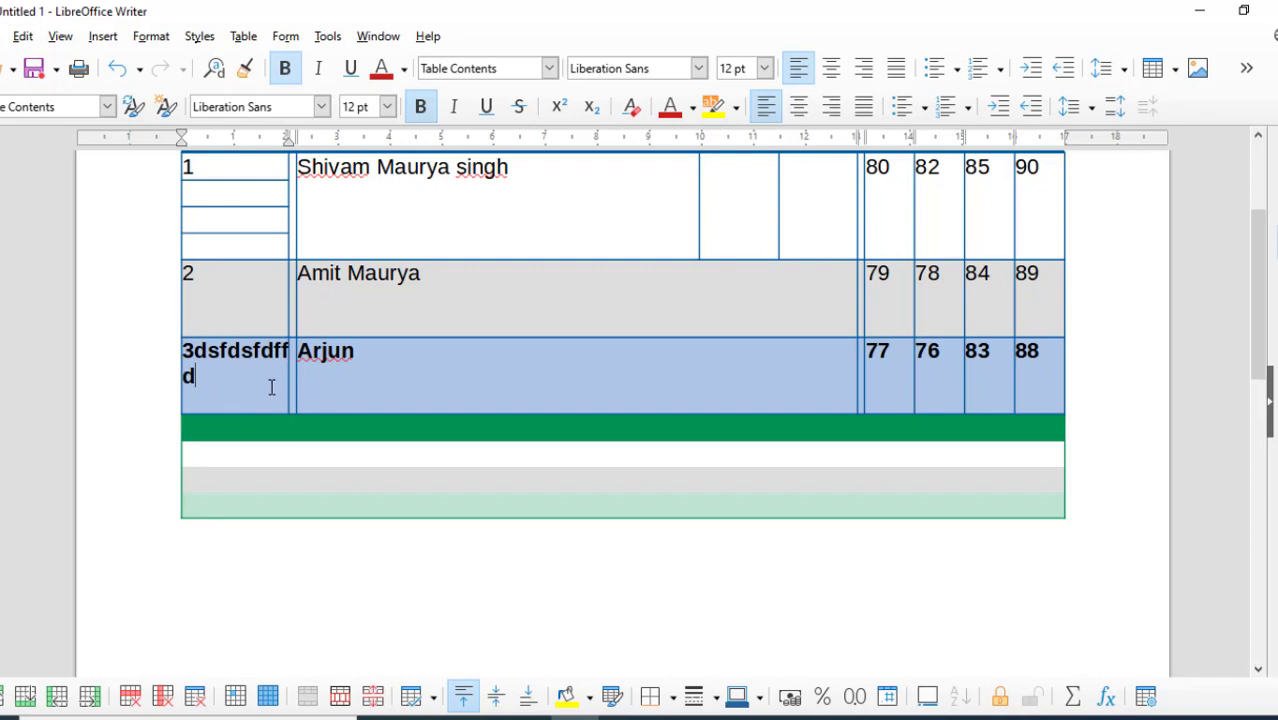
key("Down")
type("dsfsdf")
key("Down")
type("dsf")
key("Down")
type("sdfds")
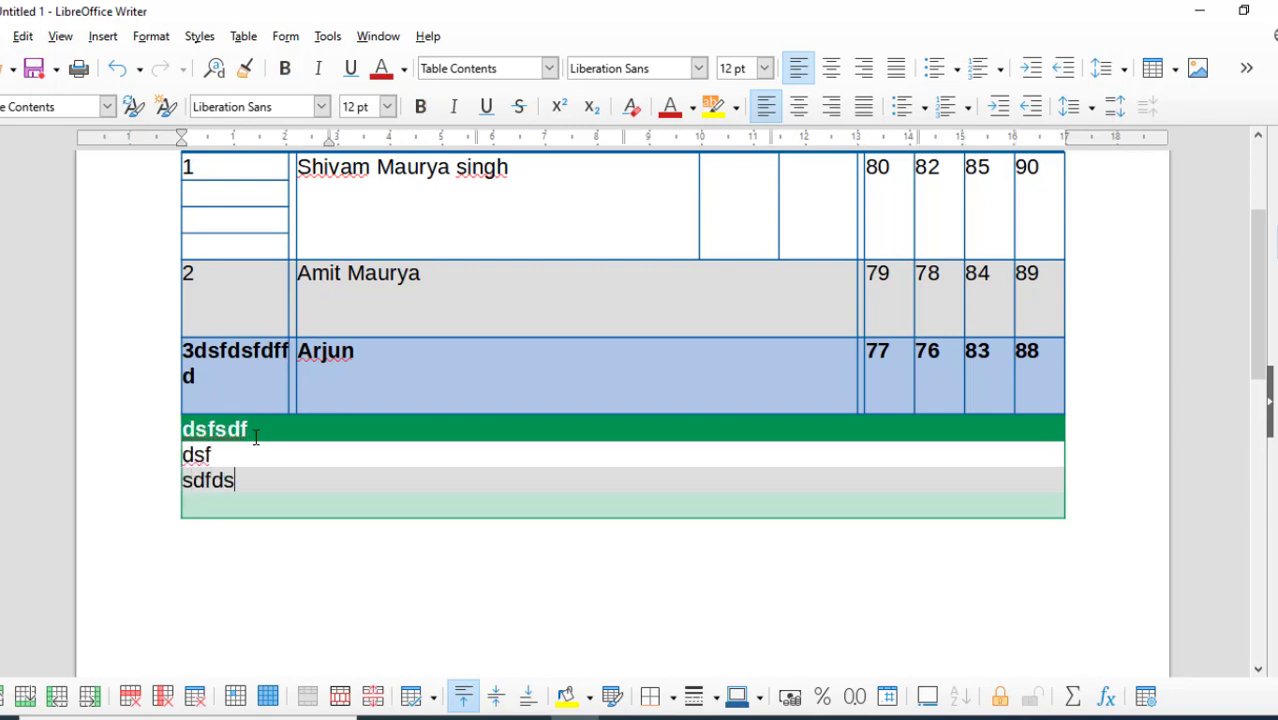
- Select the green table's rows and apply inner and outer borders from the border presets
left_click_drag(255, 437, 1022, 510)
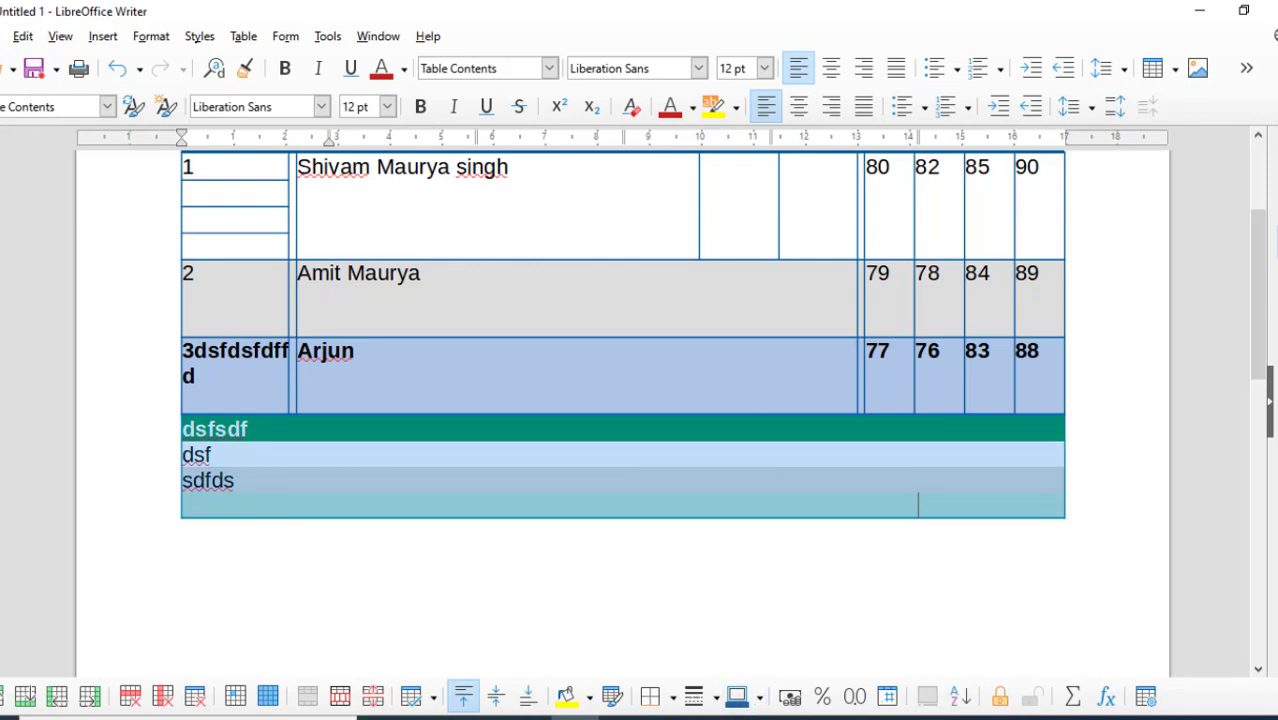
left_click(673, 697)
left_click(732, 661)
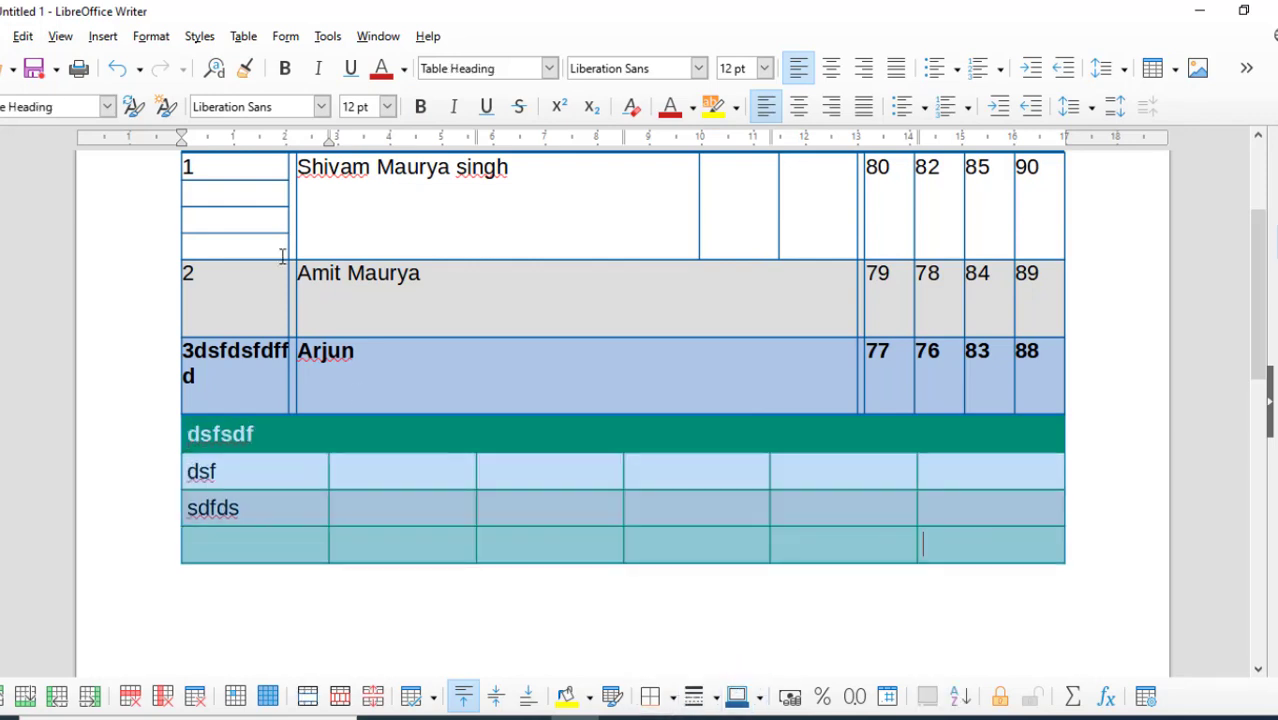
left_click(325, 457)
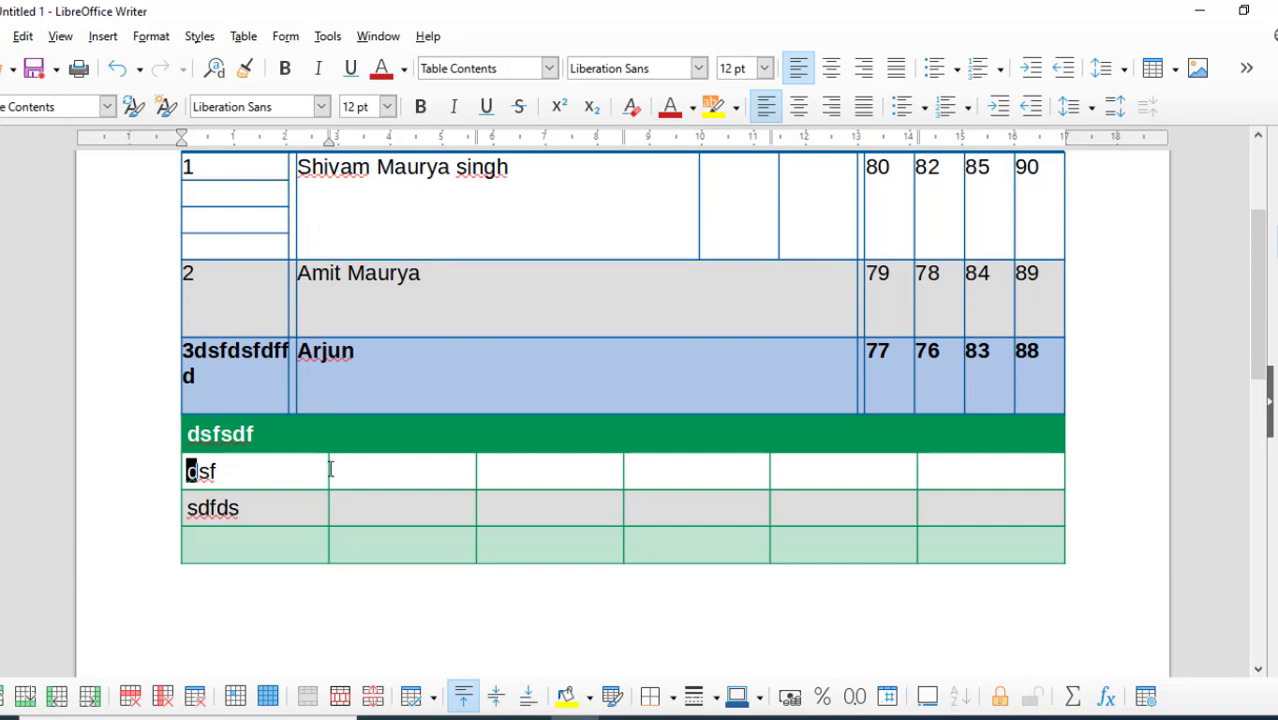
left_click(243, 36)
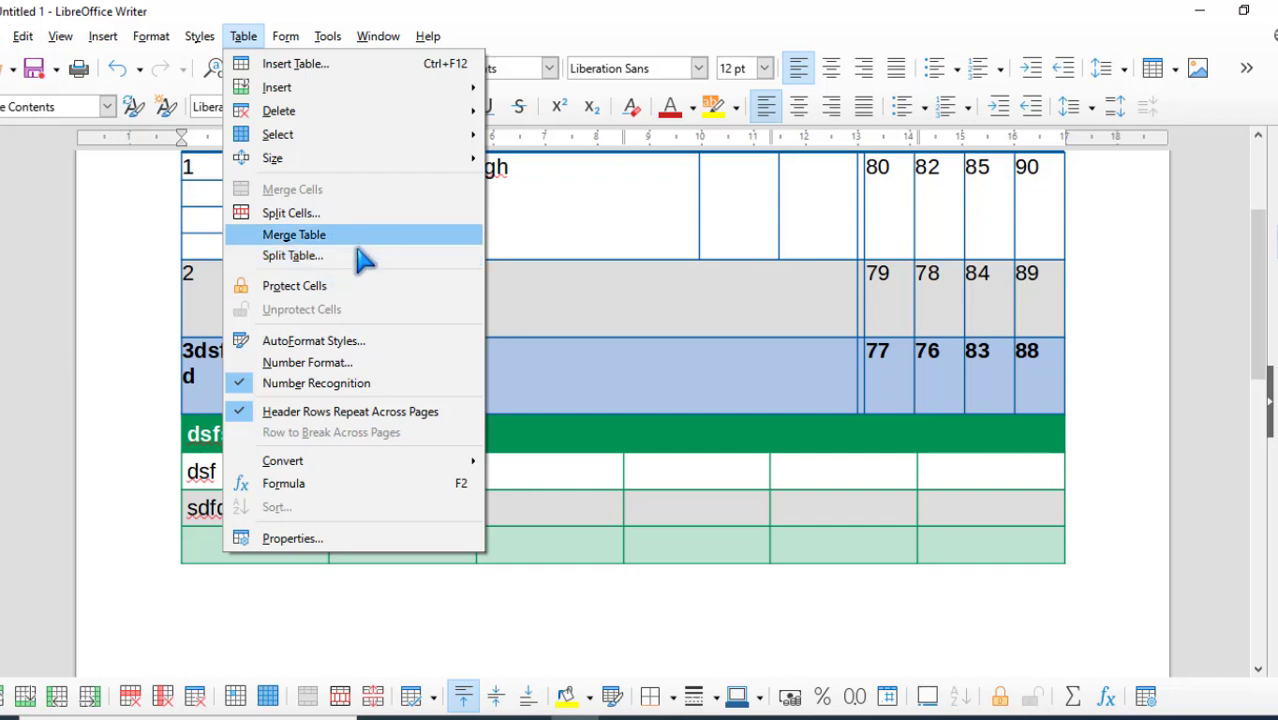
left_click(708, 455)
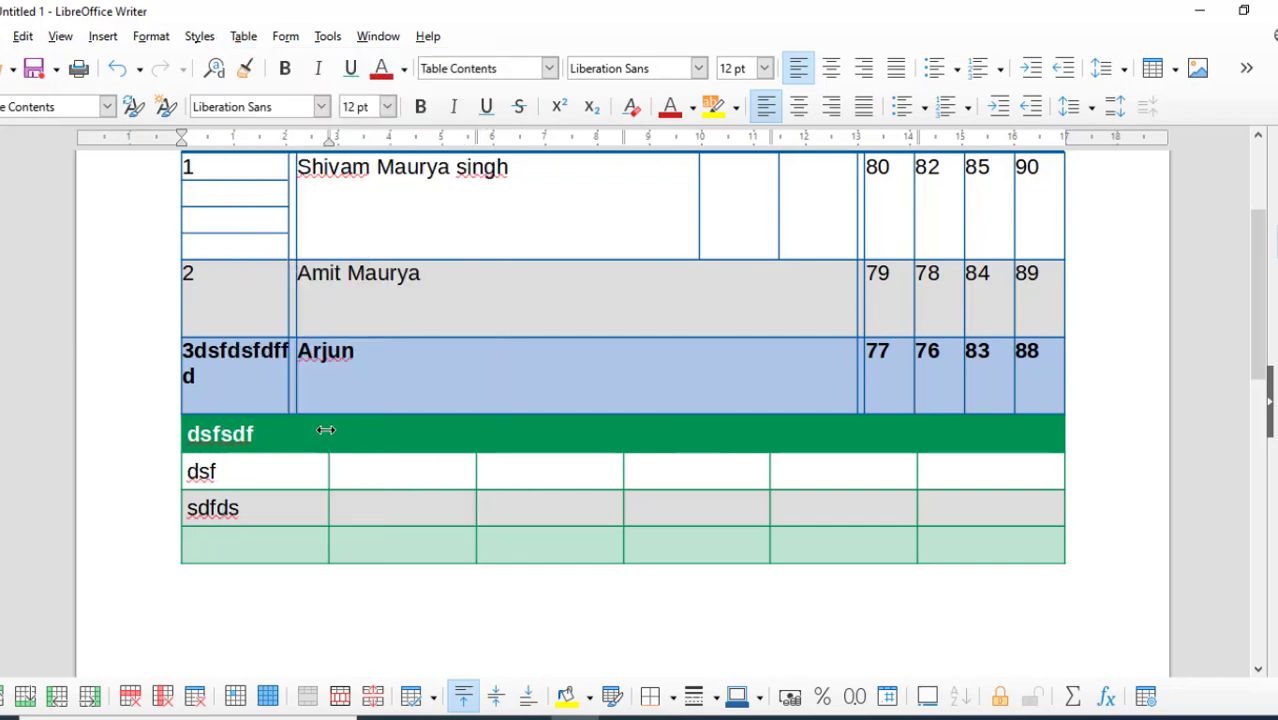
scroll(340, 414, "up", 1)
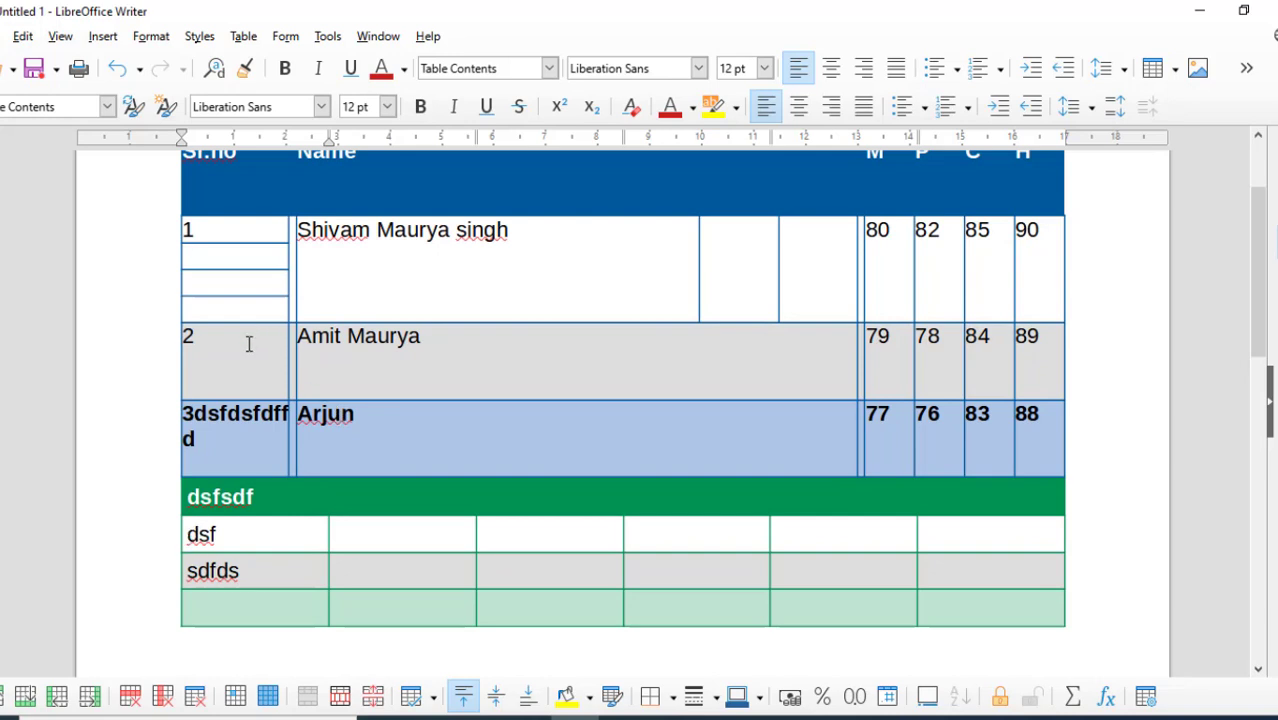
left_click(244, 36)
left_click(326, 256)
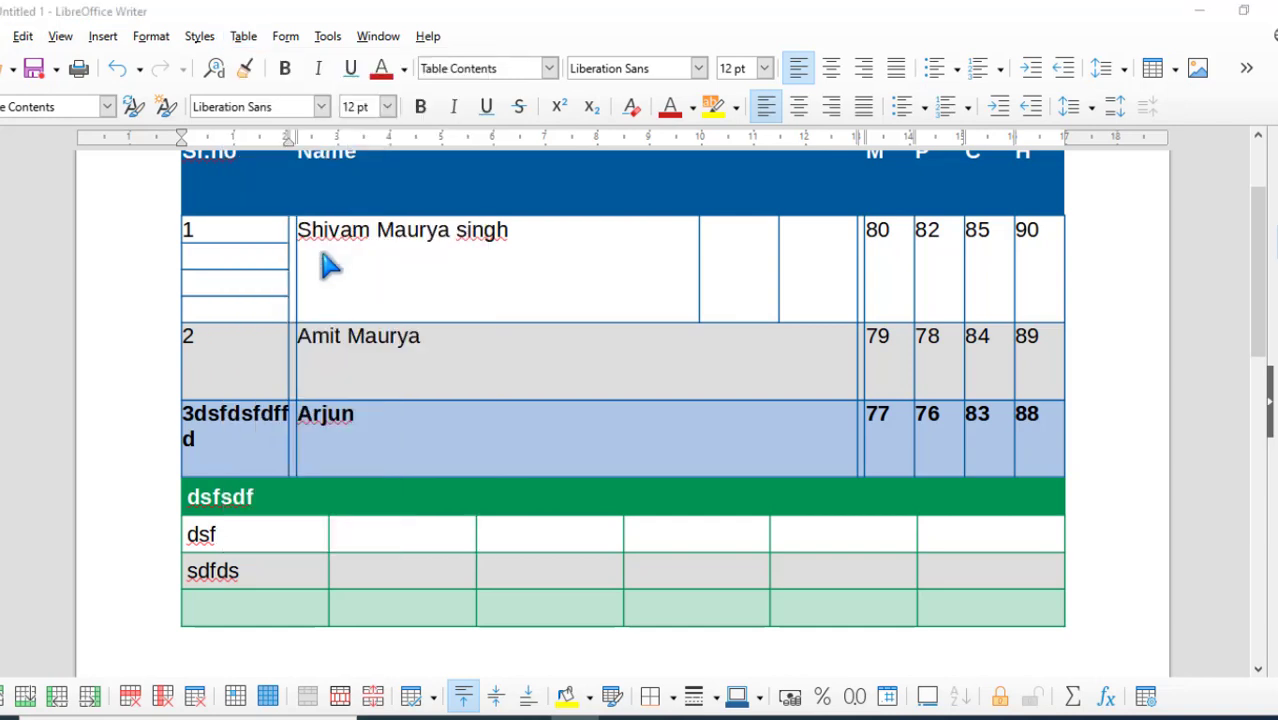
left_click_drag(633, 271, 910, 234)
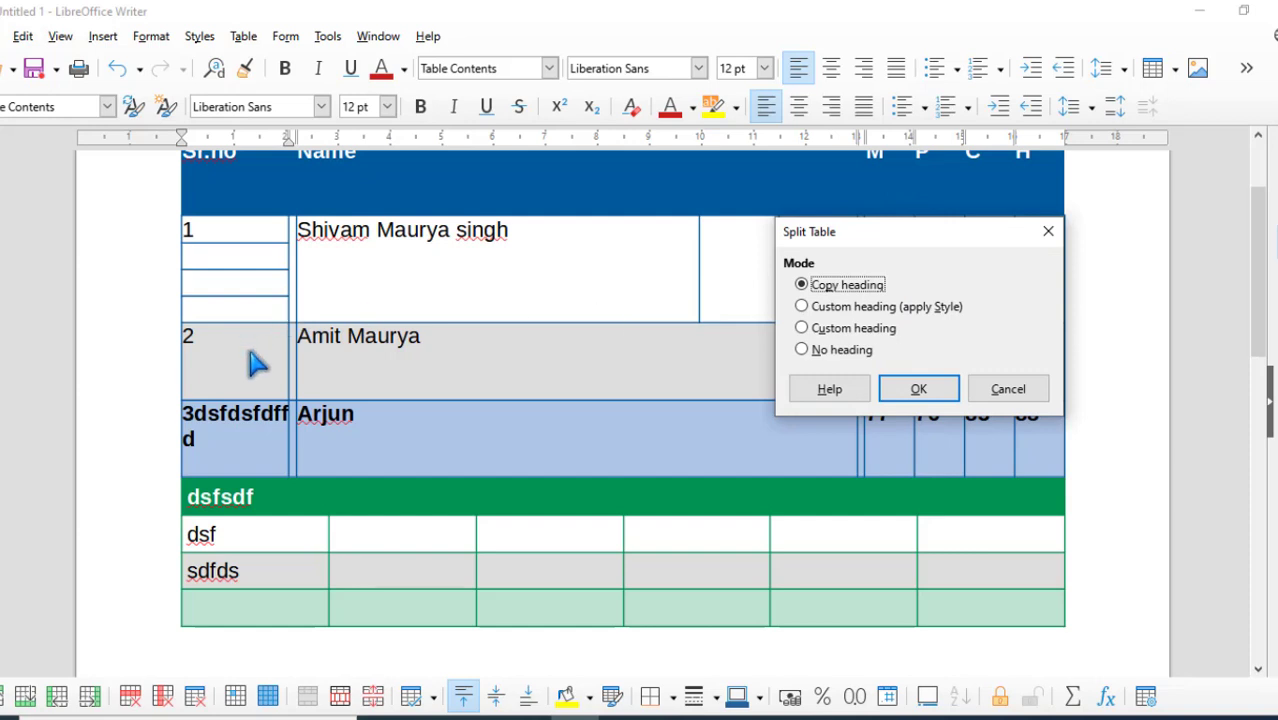
left_click(925, 390)
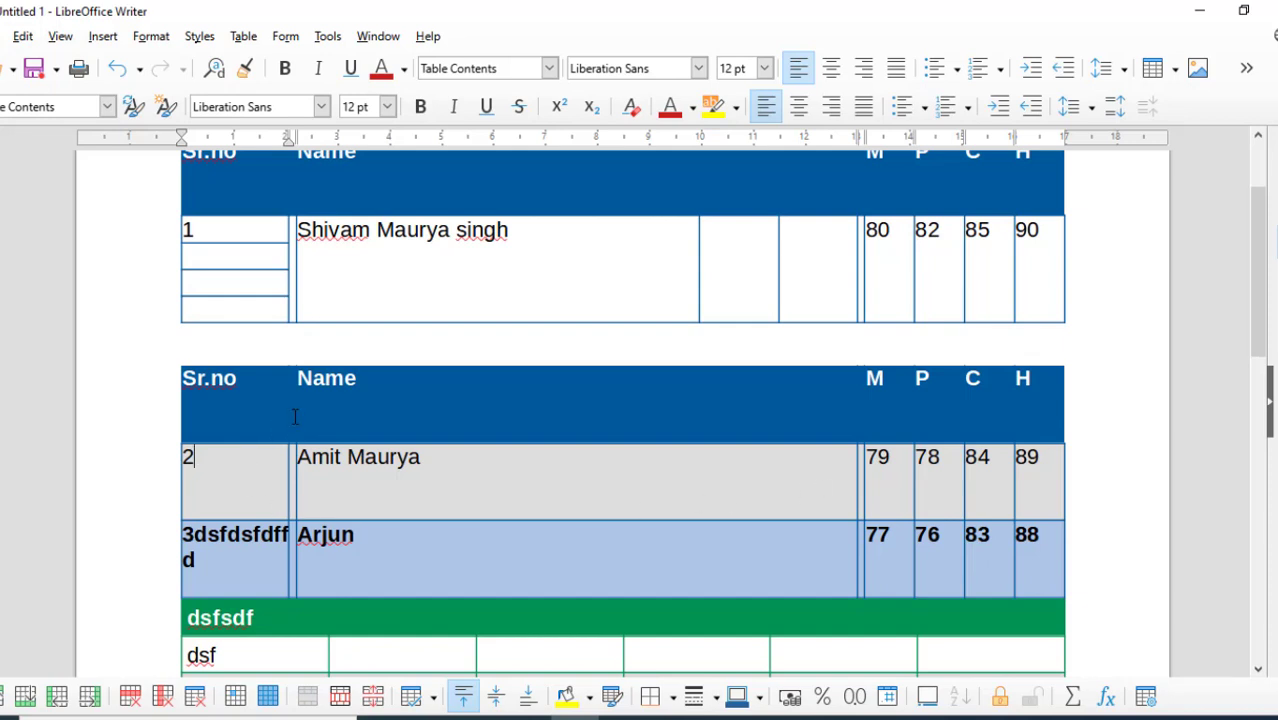
key("ctrl+z")
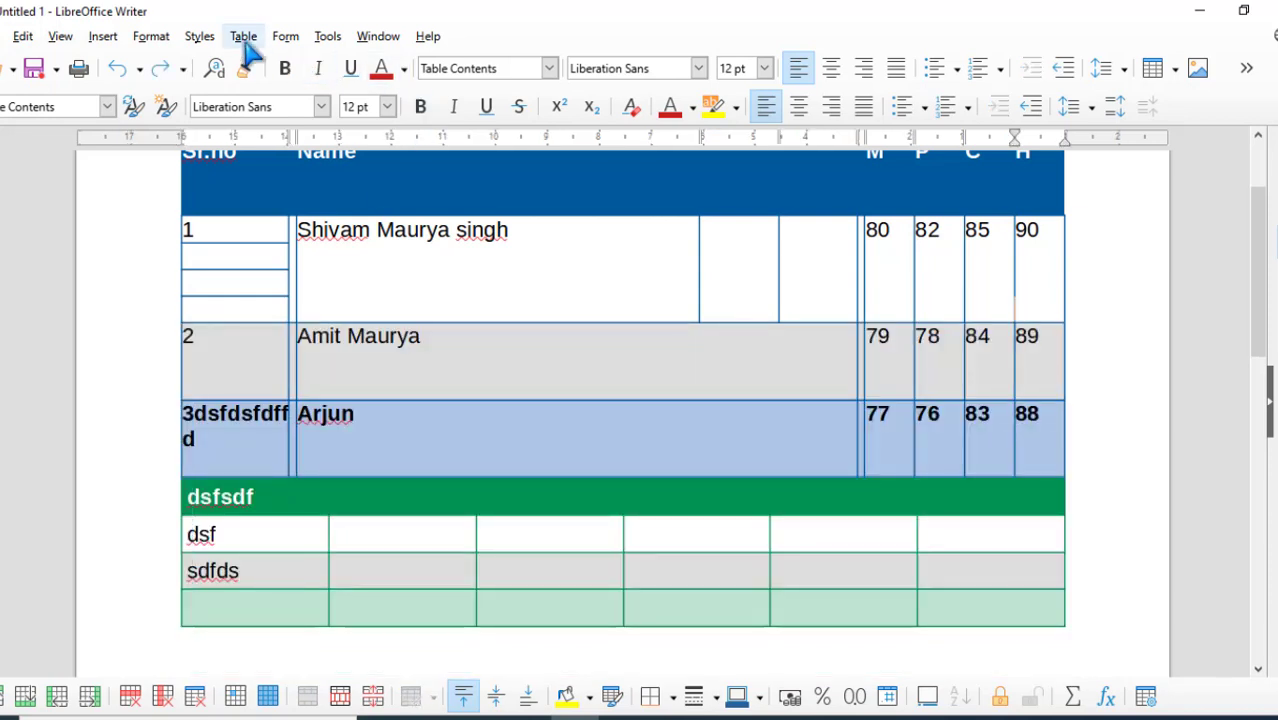
- Split the marks table above row 2 using a custom heading with style applied
left_click(244, 40)
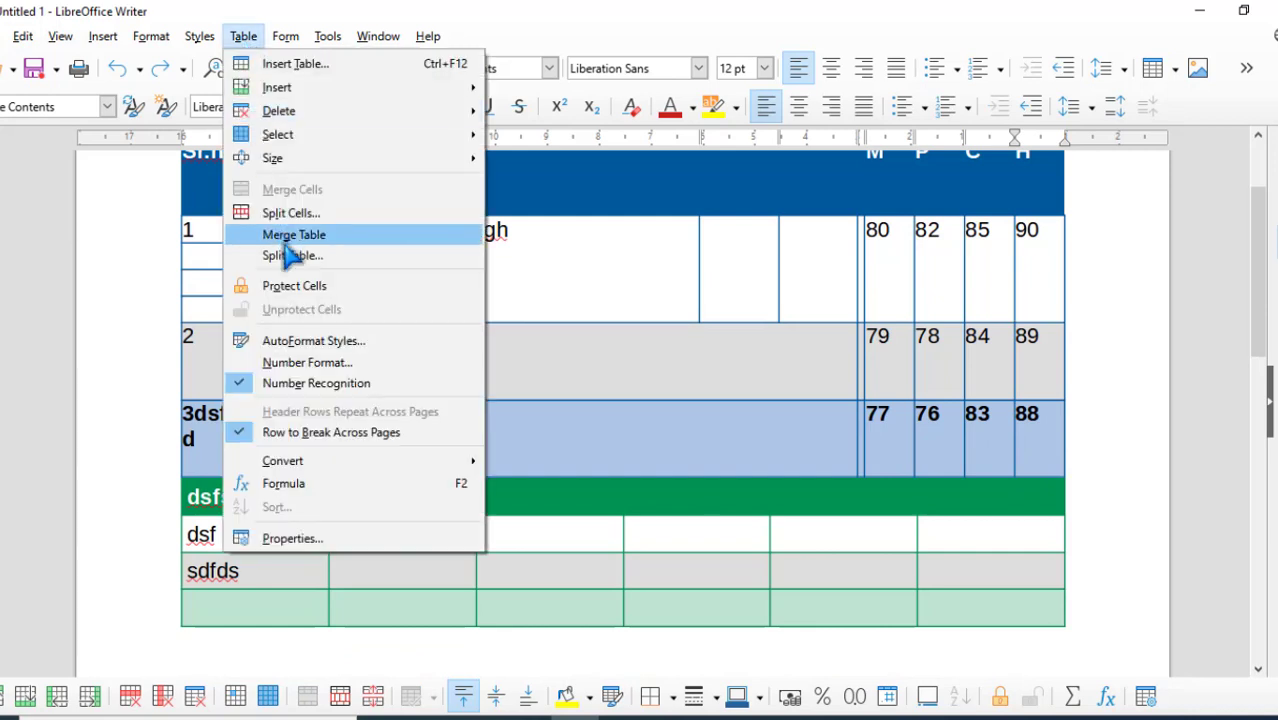
left_click(324, 258)
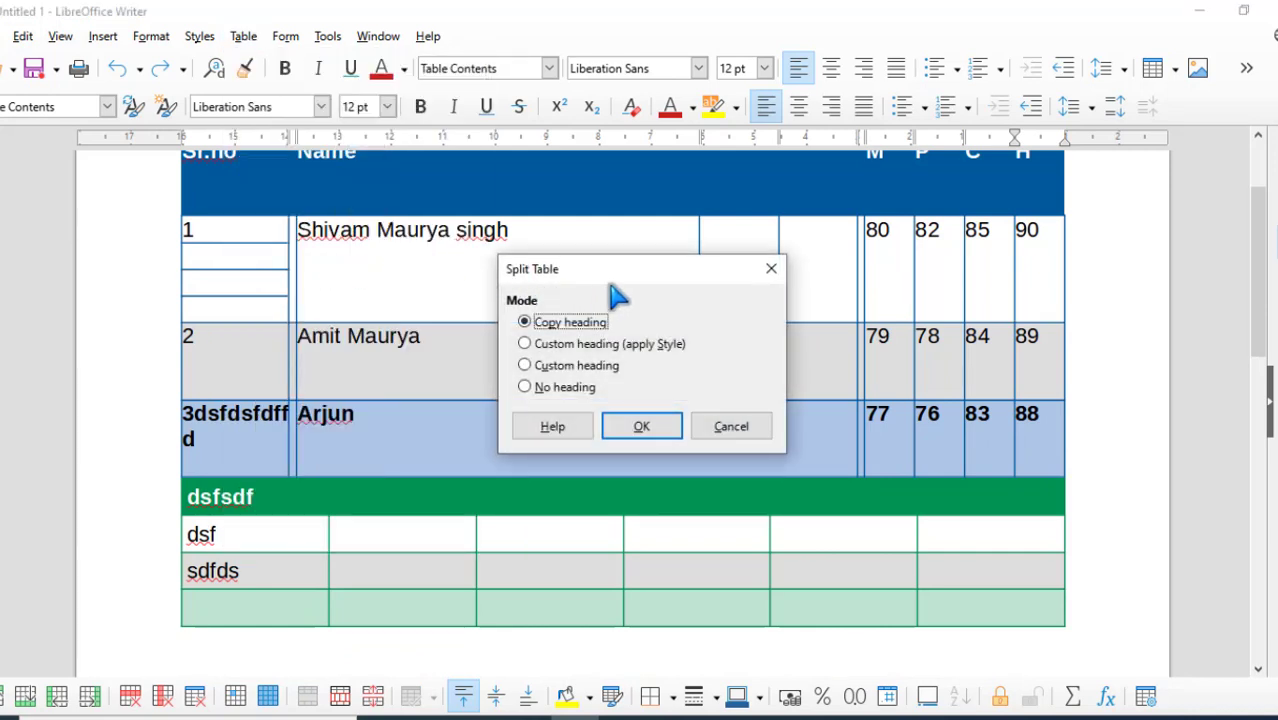
left_click_drag(630, 266, 903, 229)
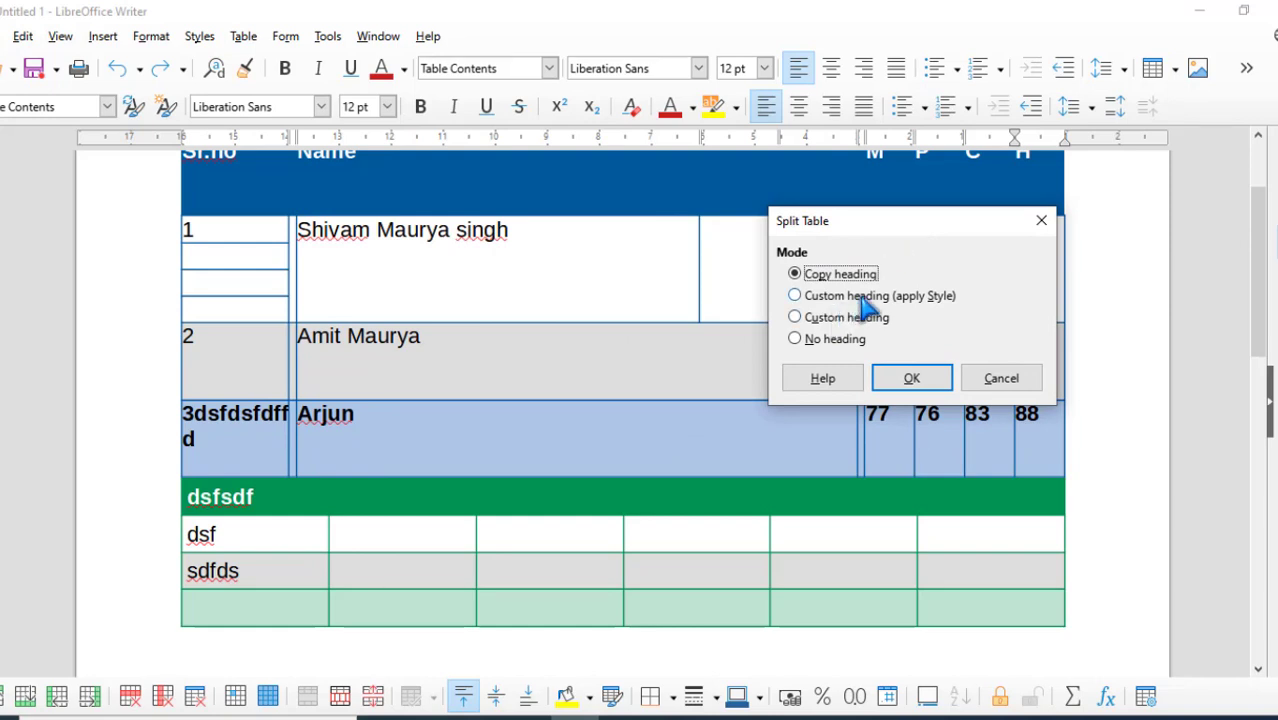
left_click(794, 295)
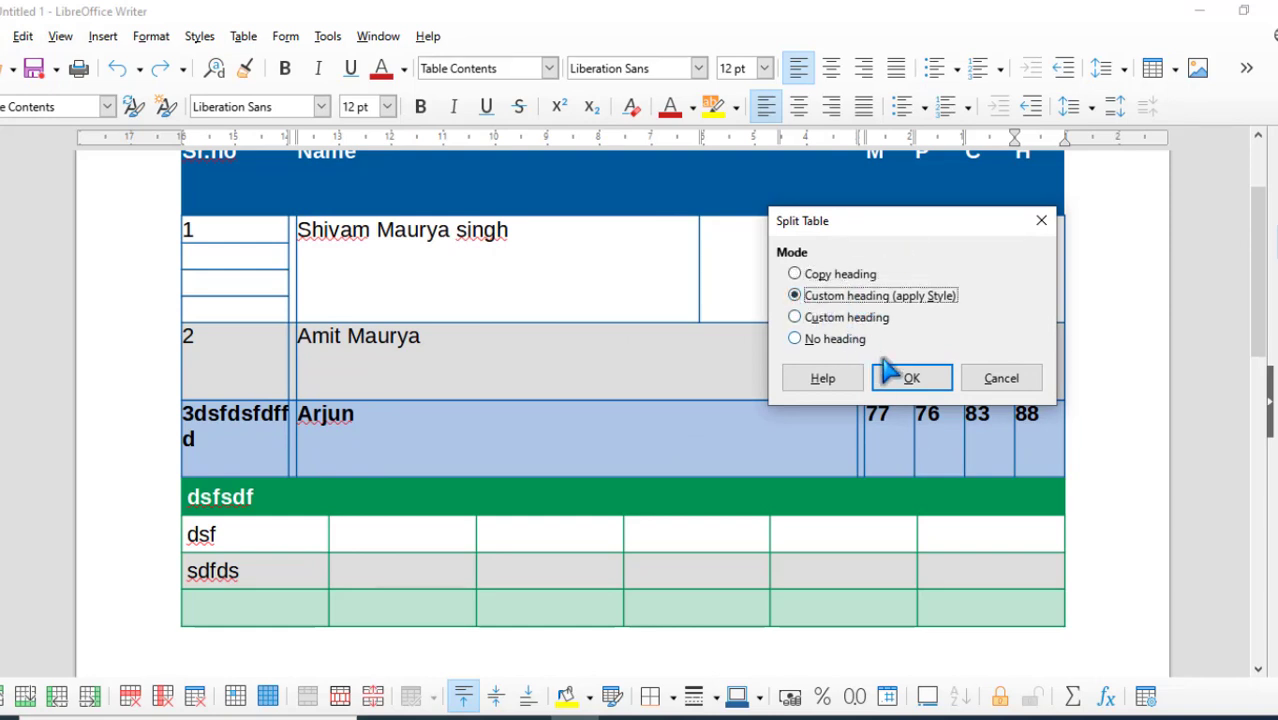
left_click(912, 380)
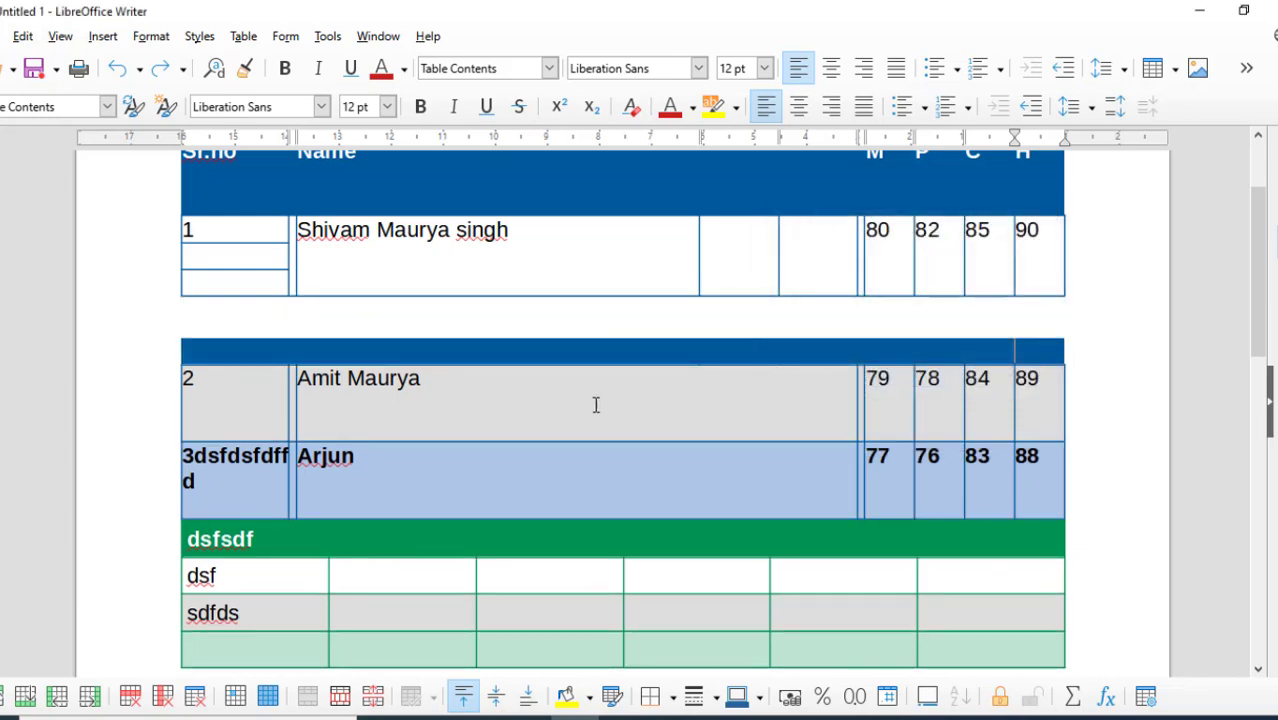
scroll(365, 358, "up", 3)
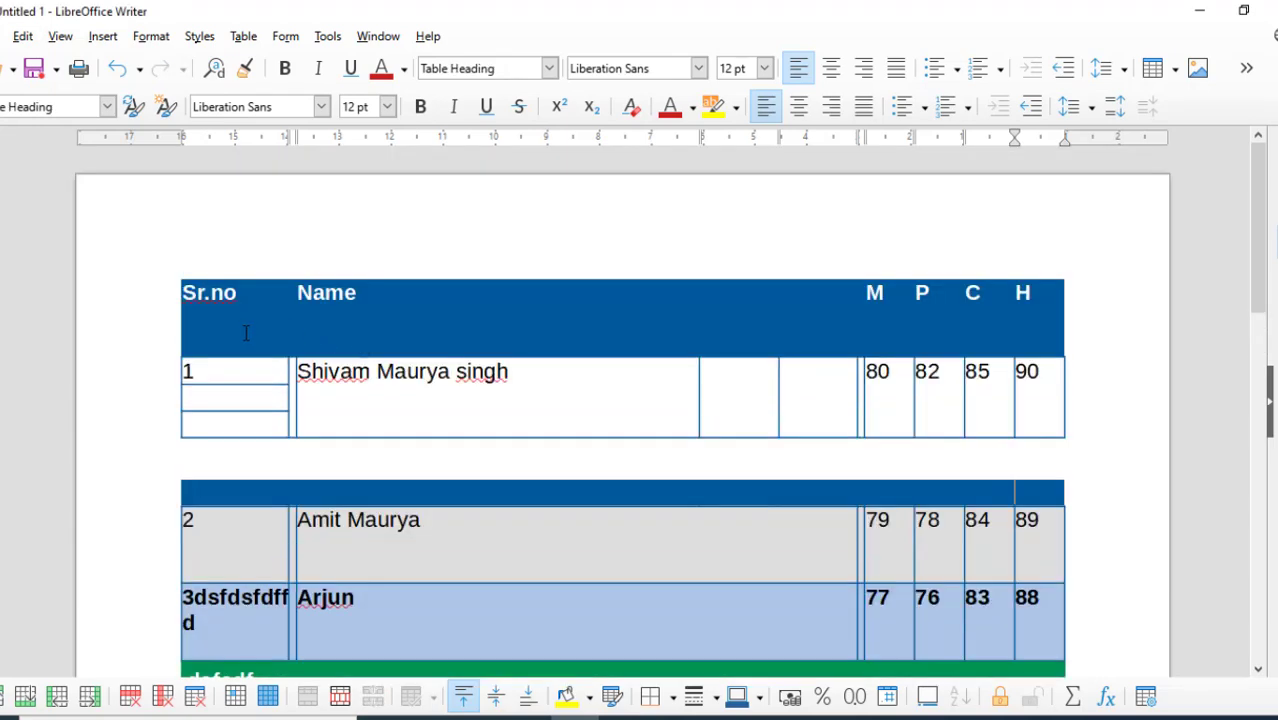
scroll(761, 398, "down", 3)
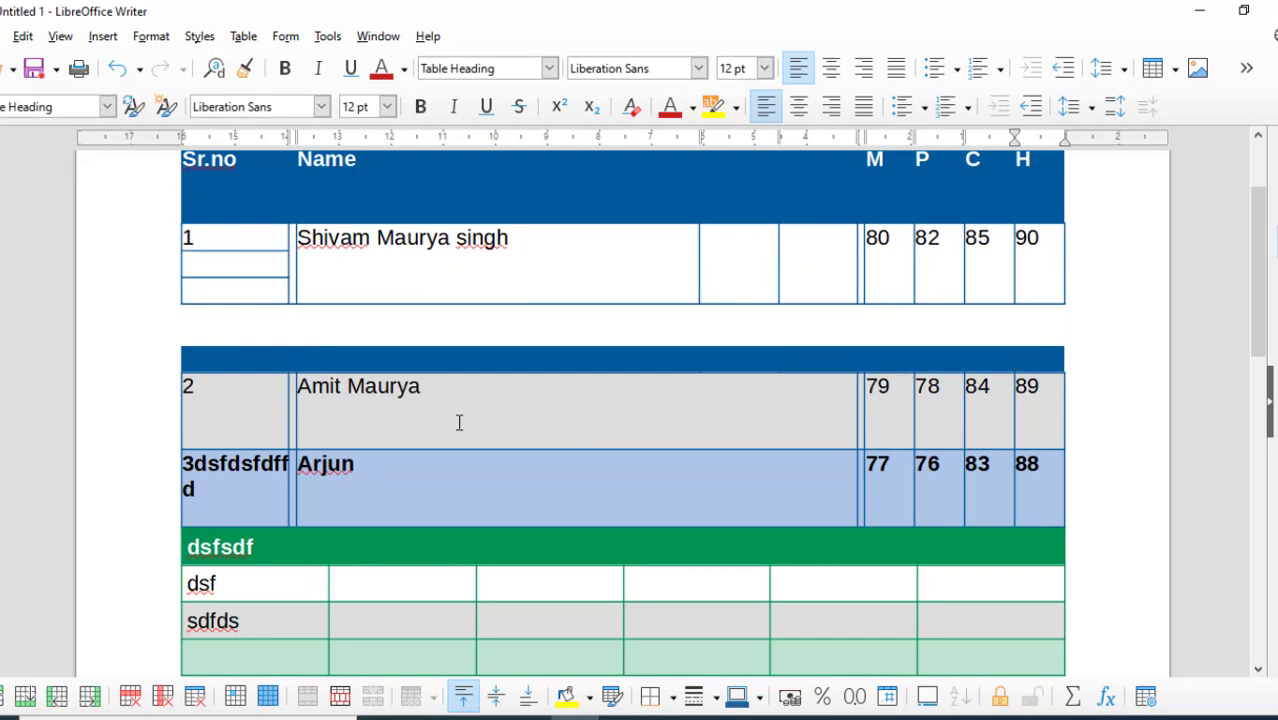
scroll(566, 238, "up", 1)
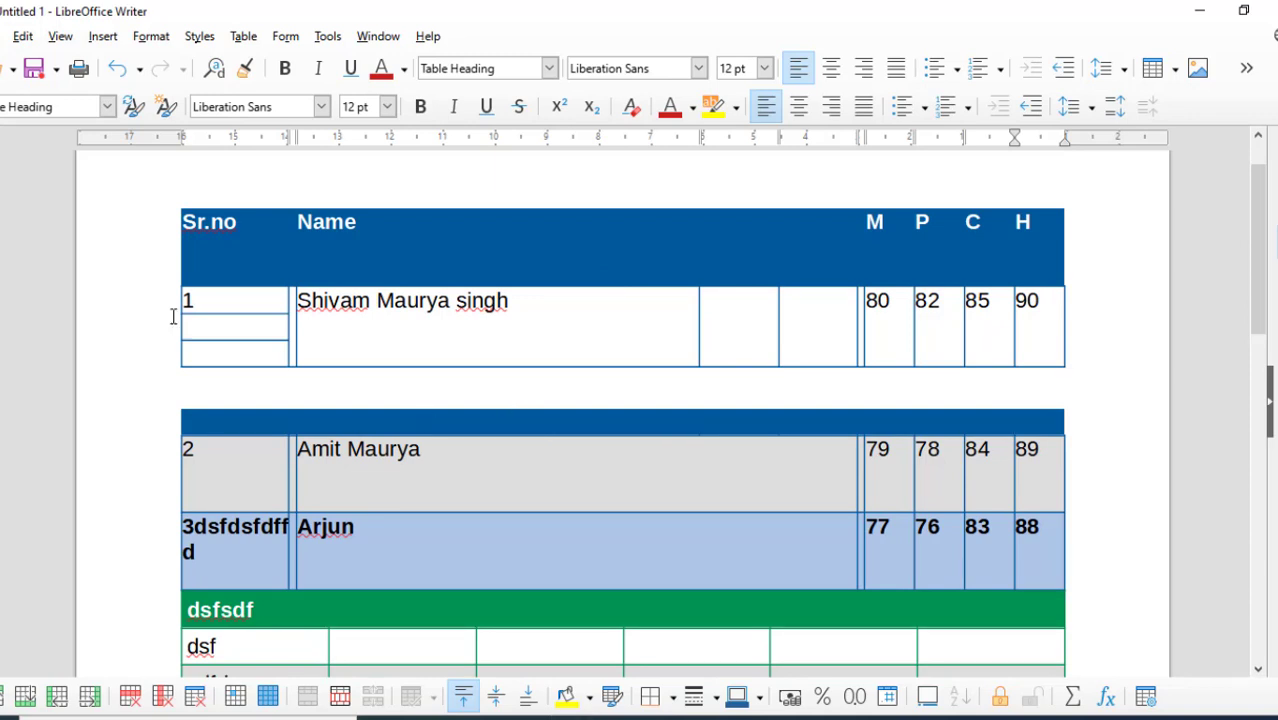
left_click(244, 37)
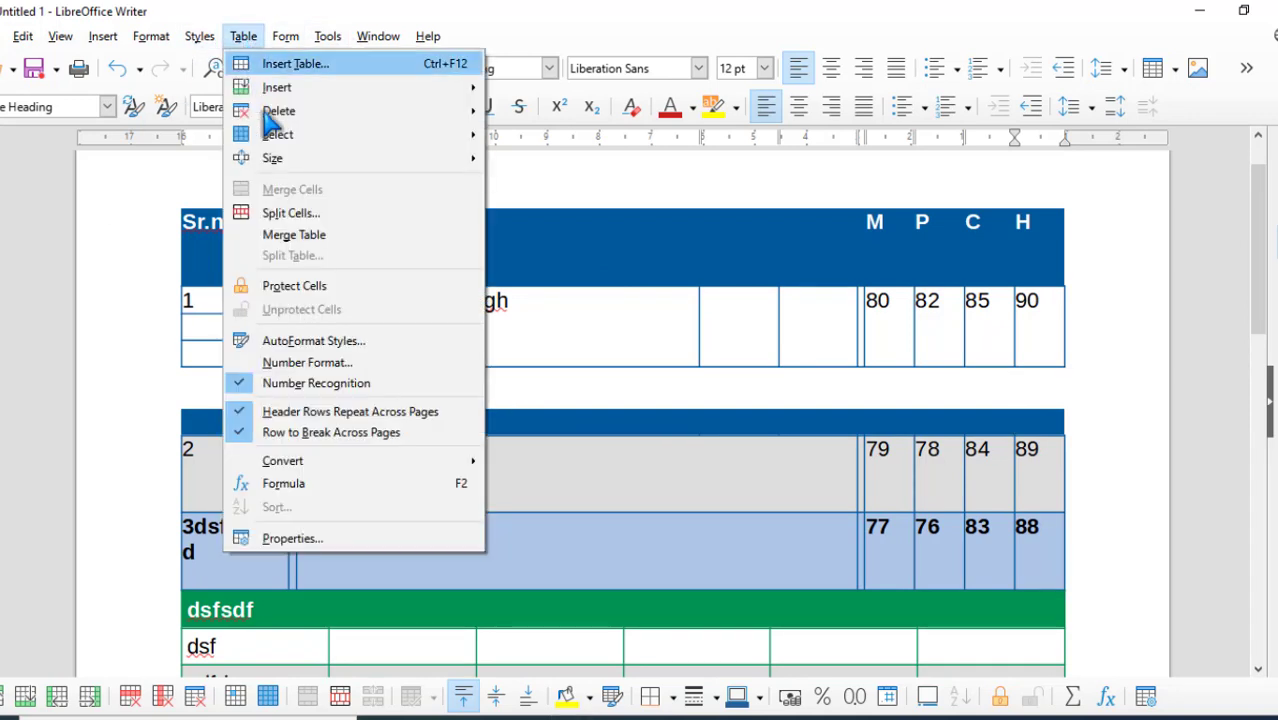
- Split the lower table at row 2's Sr.no cell with a Custom heading, then review the result
left_click(547, 341)
left_click(244, 443)
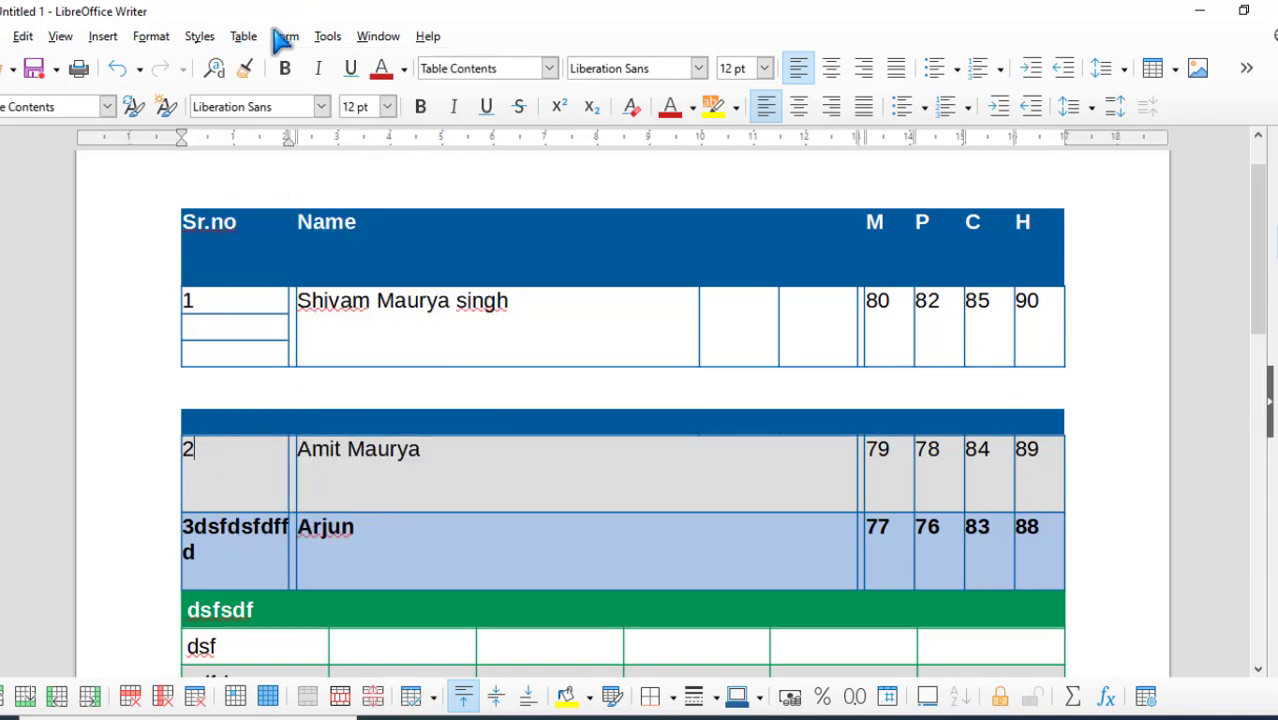
left_click(243, 37)
left_click(270, 256)
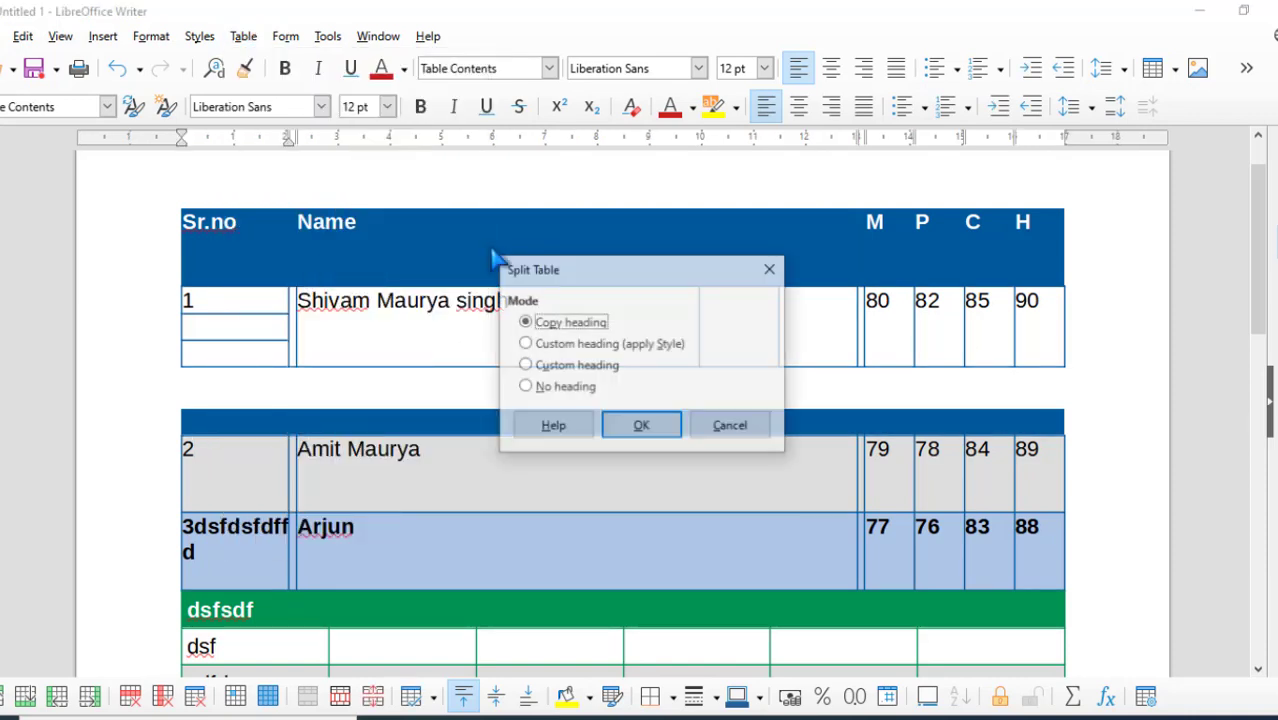
left_click_drag(633, 270, 994, 216)
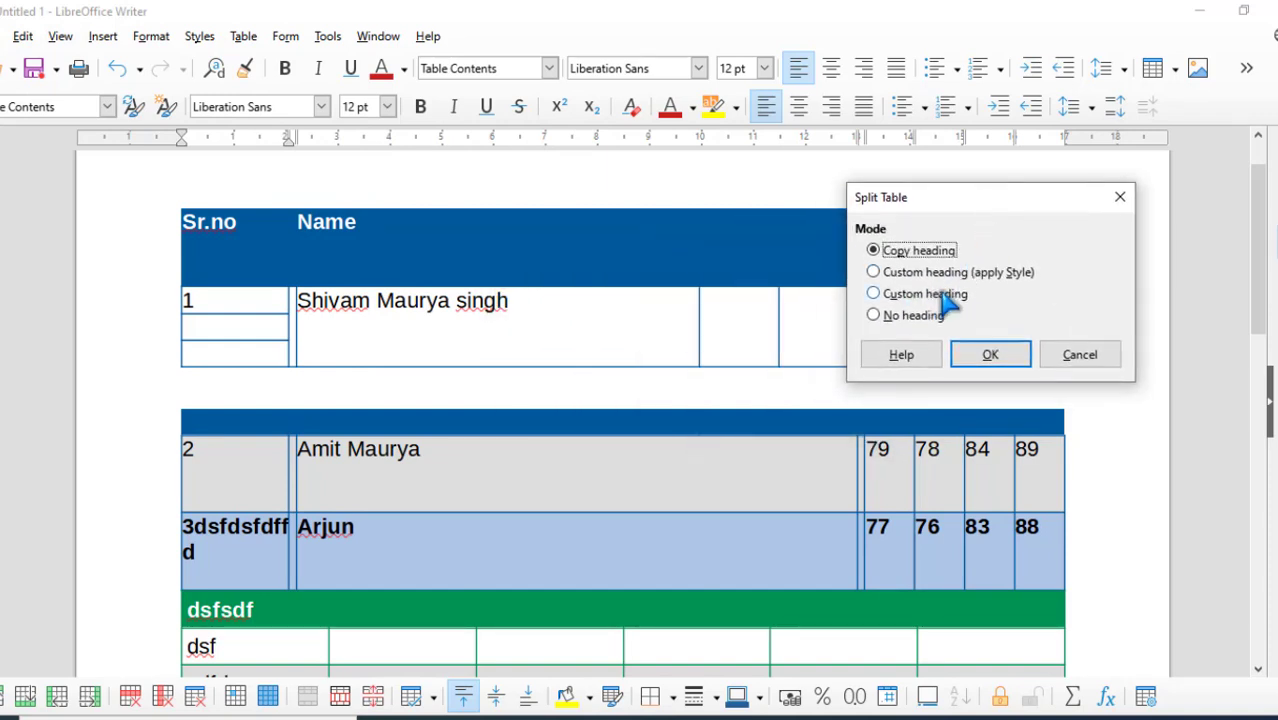
left_click(874, 295)
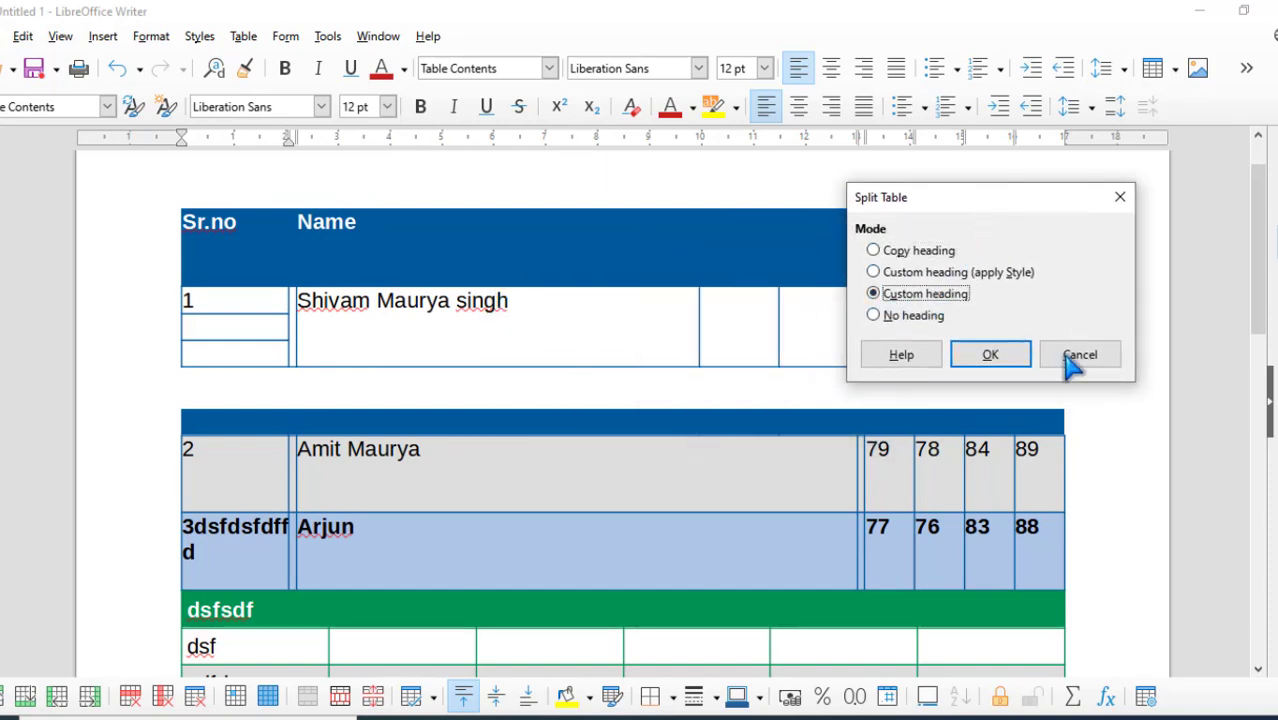
left_click(1000, 360)
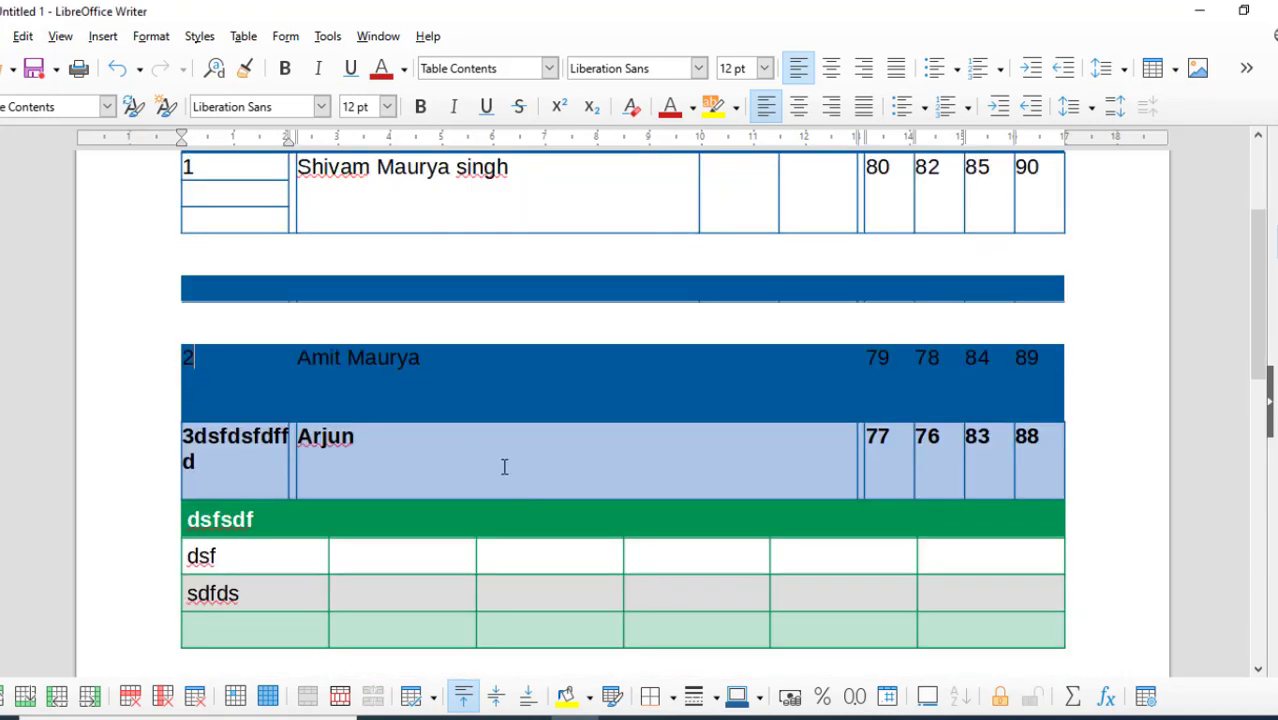
scroll(431, 404, "up", 2)
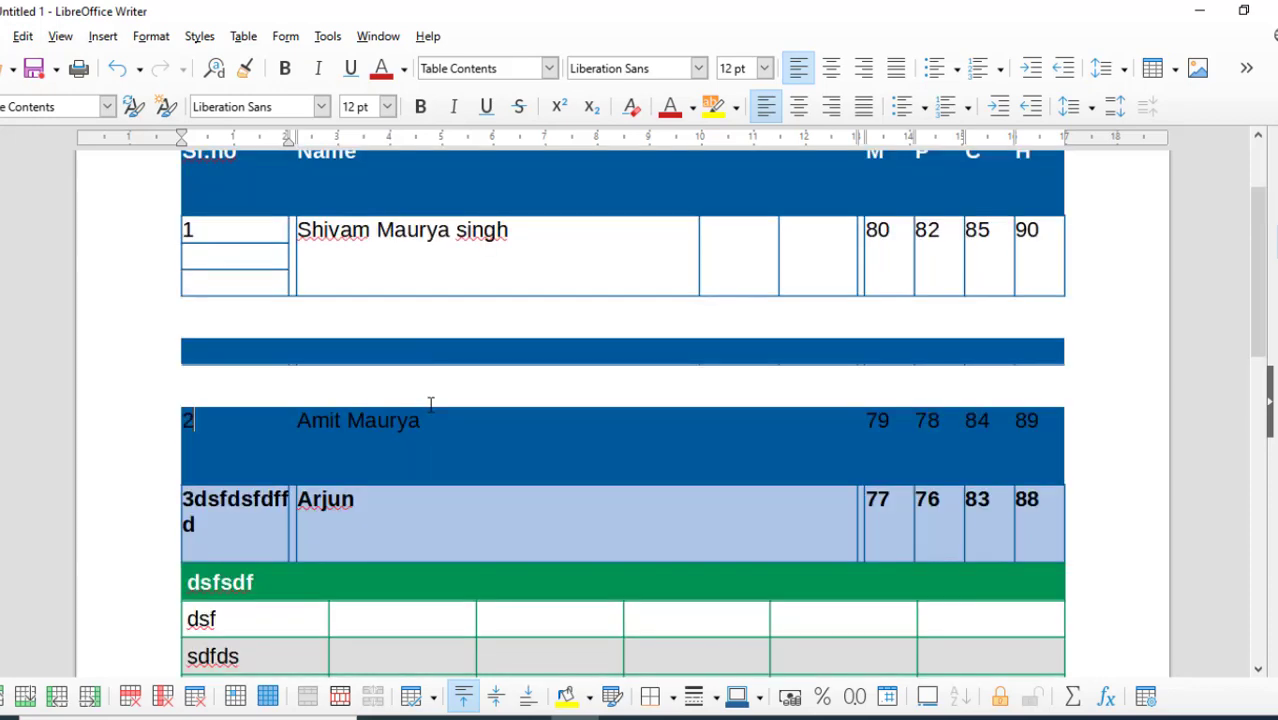
scroll(405, 416, "down", 1)
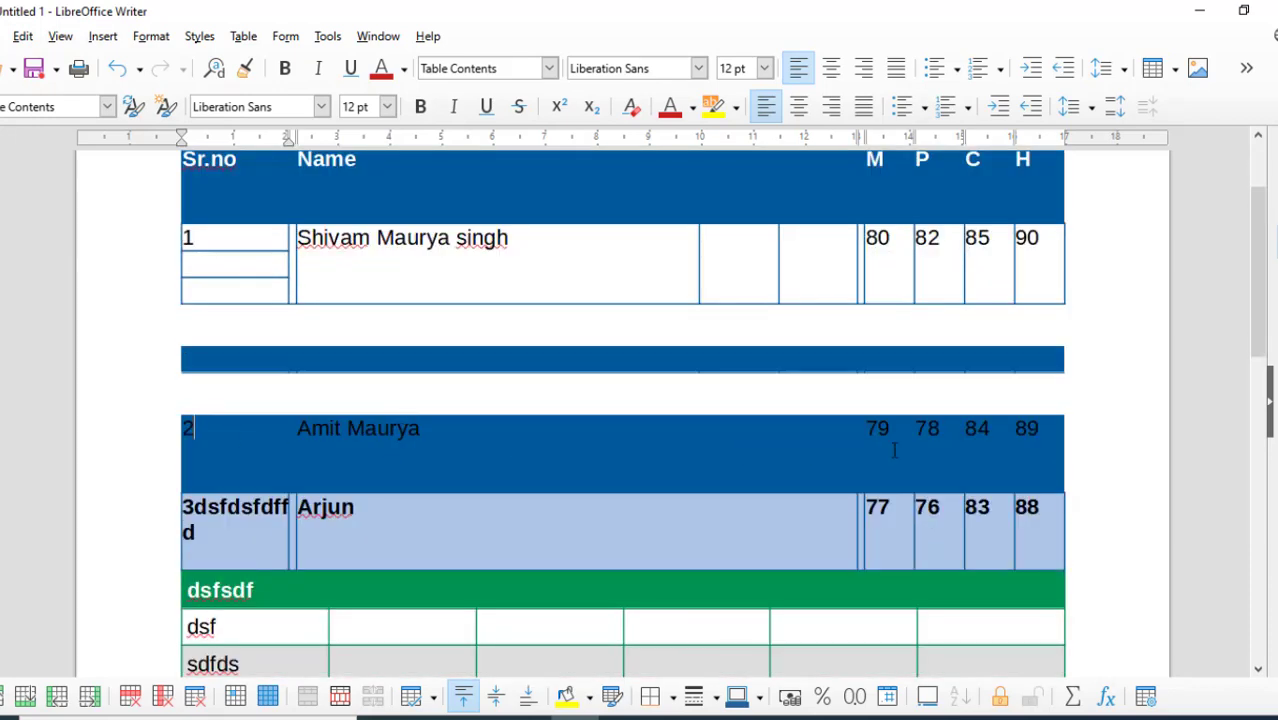
scroll(503, 440, "down", 1)
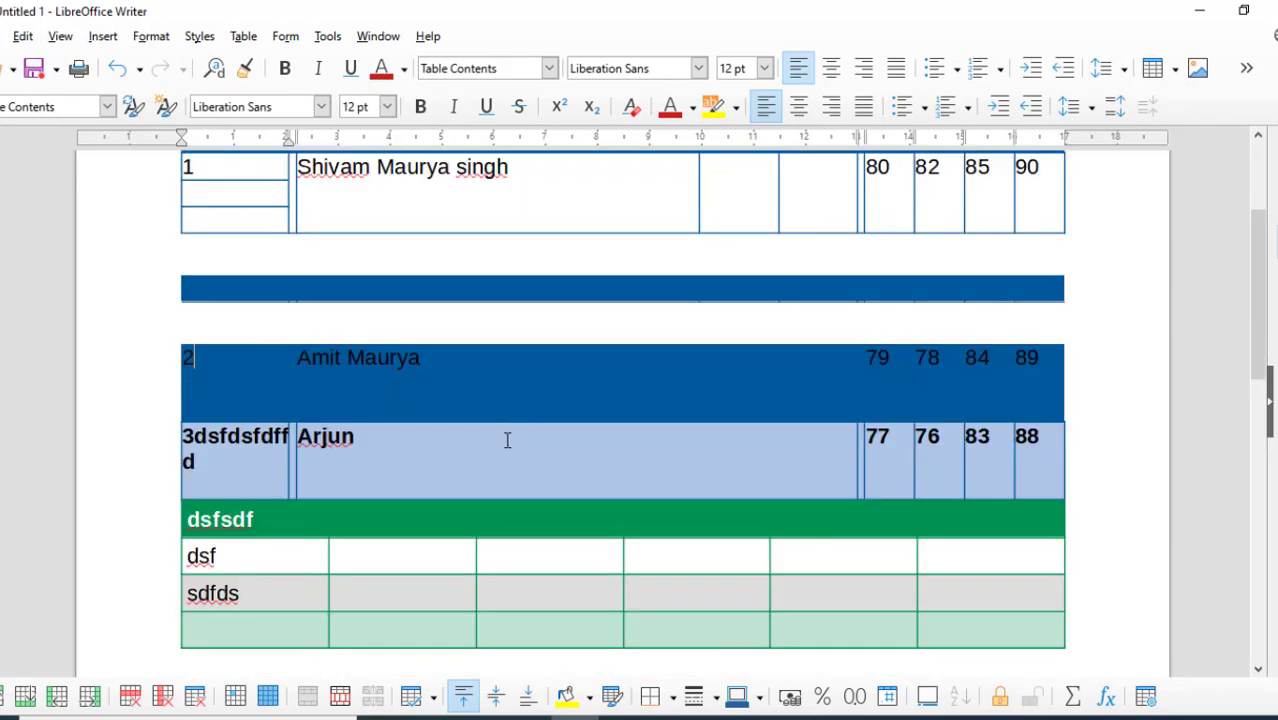
scroll(507, 436, "up", 1)
scroll(320, 258, "up", 2)
scroll(463, 470, "down", 2)
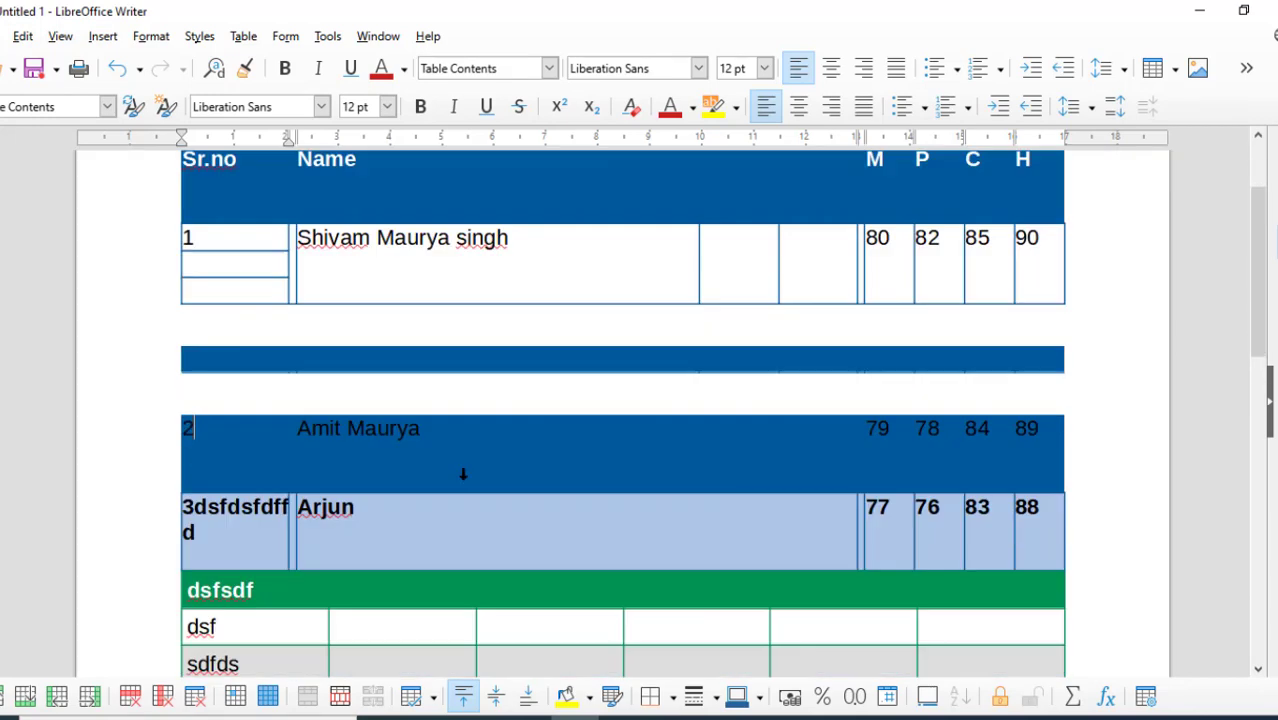
scroll(620, 452, "down", 1)
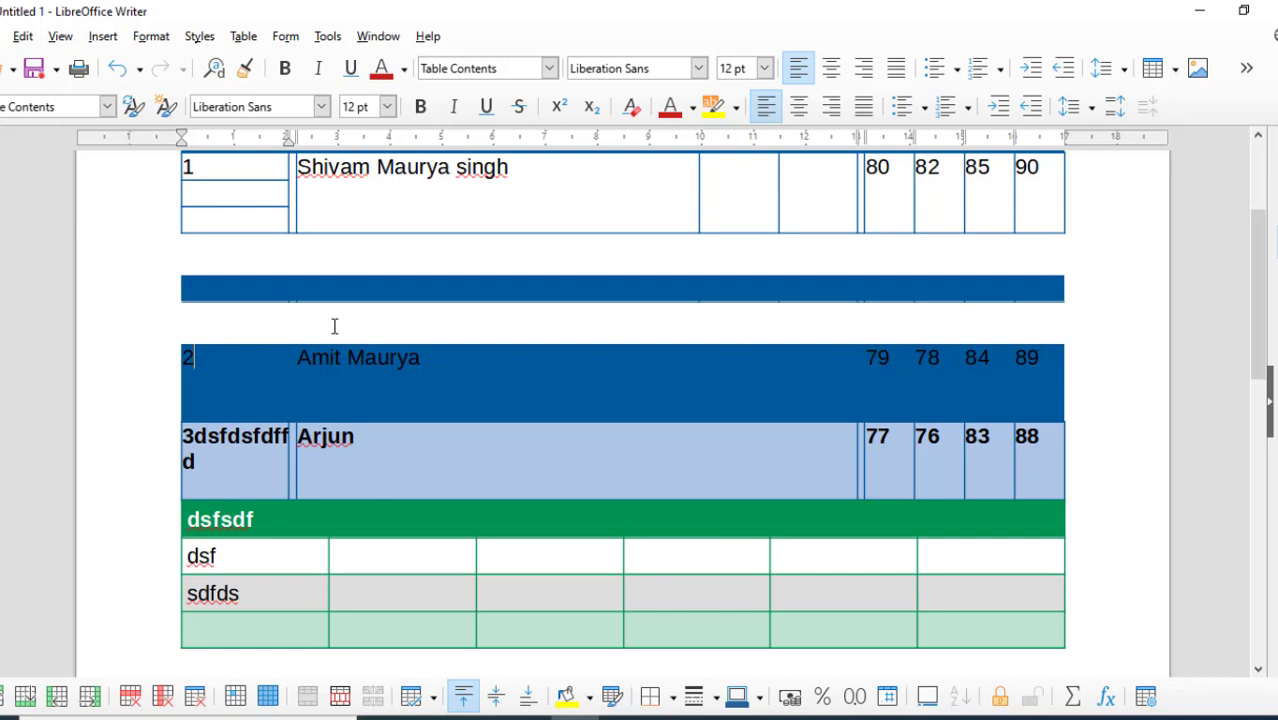
scroll(330, 326, "up", 1)
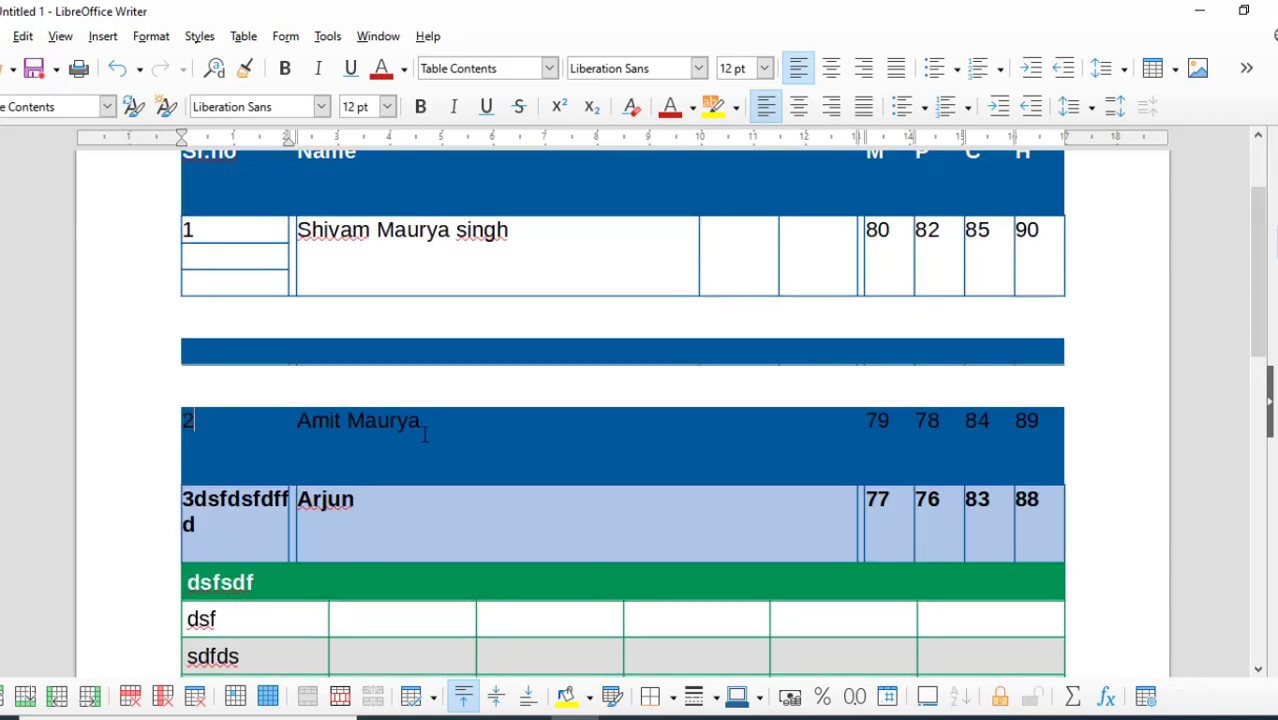
- Undo the last table split with Ctrl+Z
left_click(243, 36)
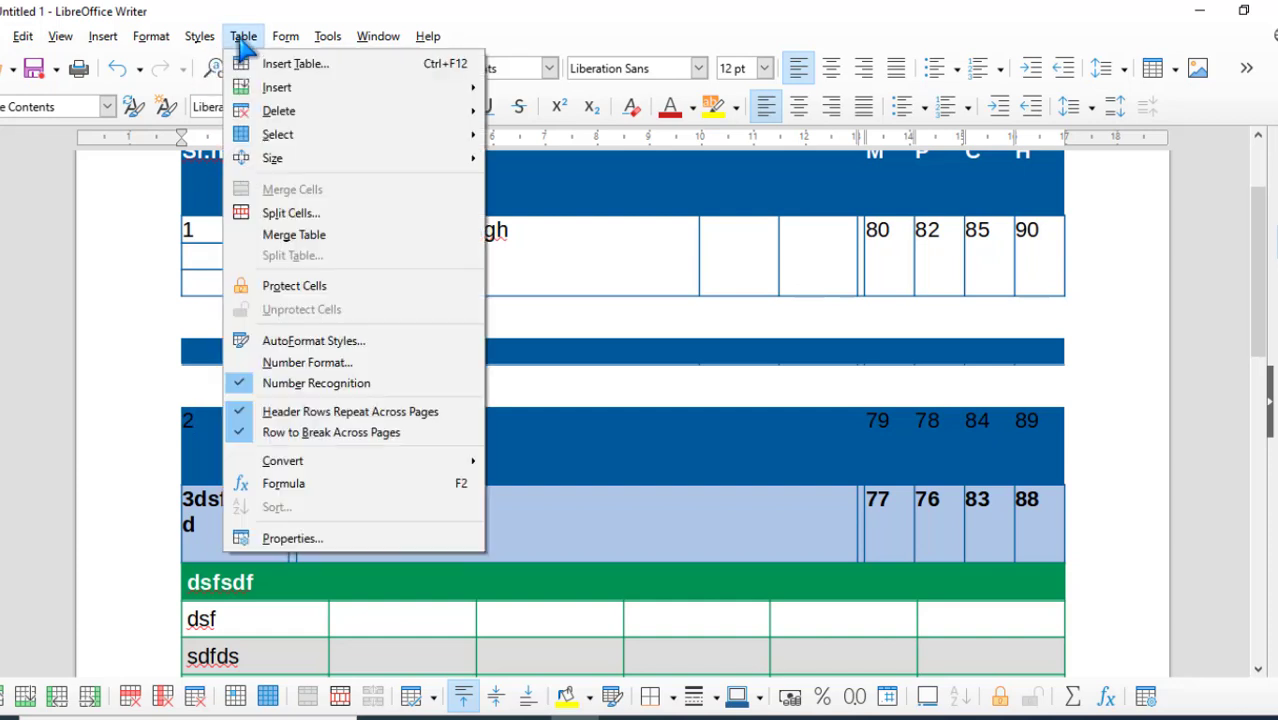
left_click(632, 392)
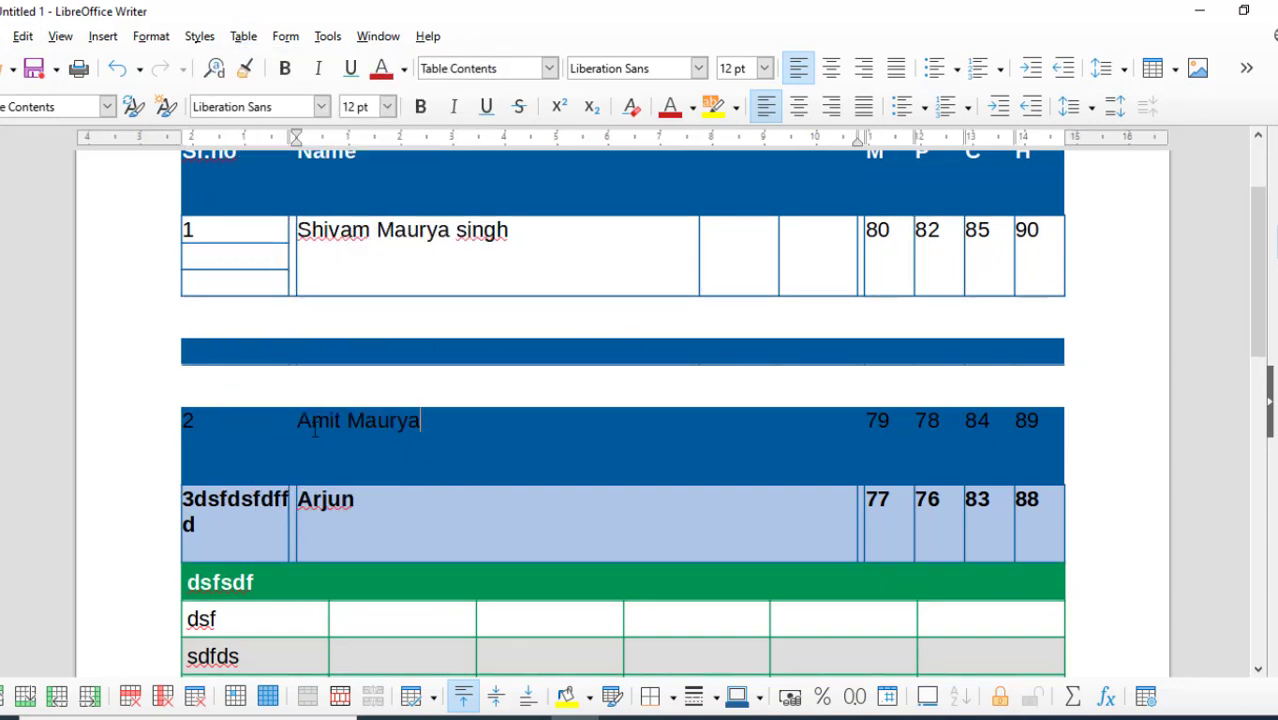
key("ctrl+z")
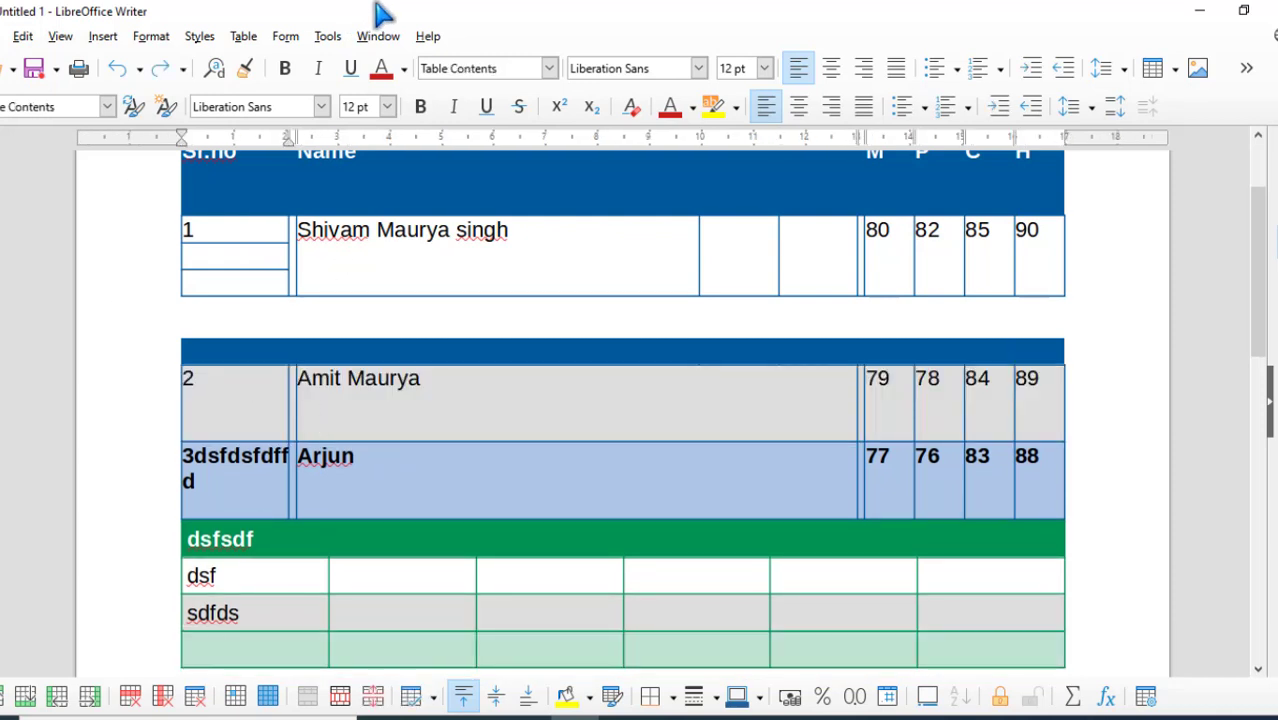
- Open Split Table, pick No heading, cancel it, and undo again to rejoin the marks table
left_click(243, 37)
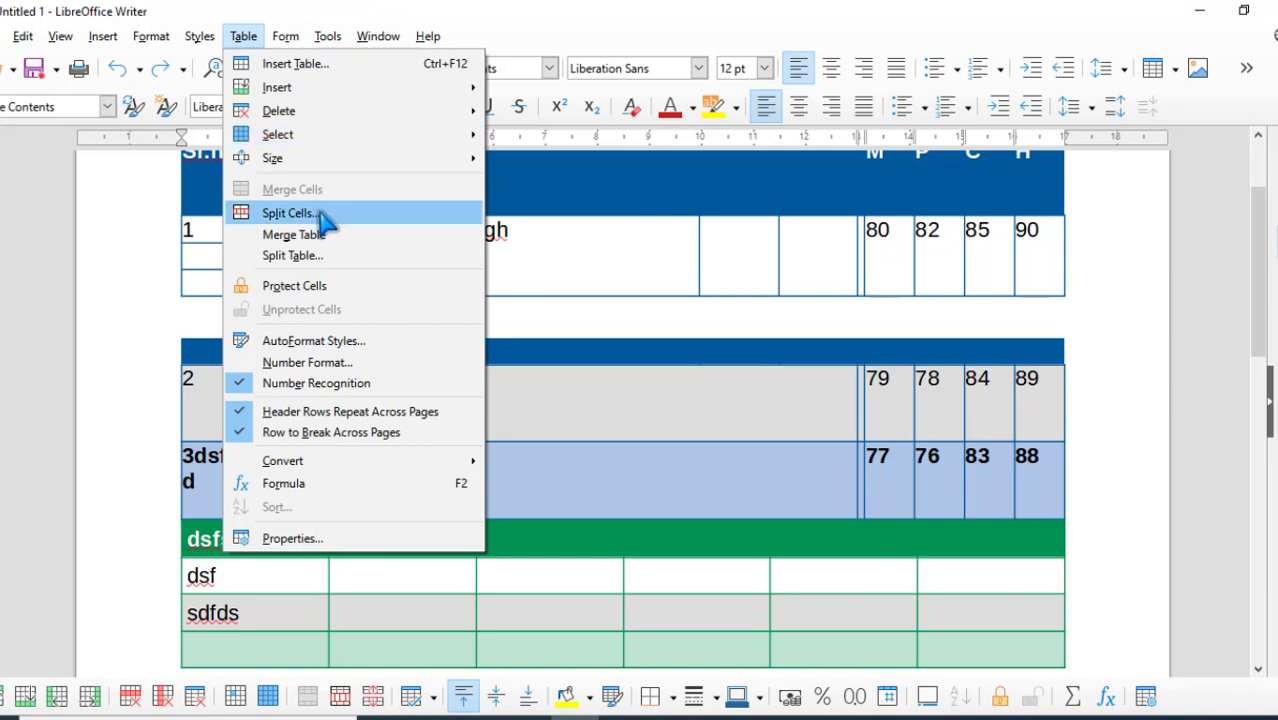
left_click(333, 252)
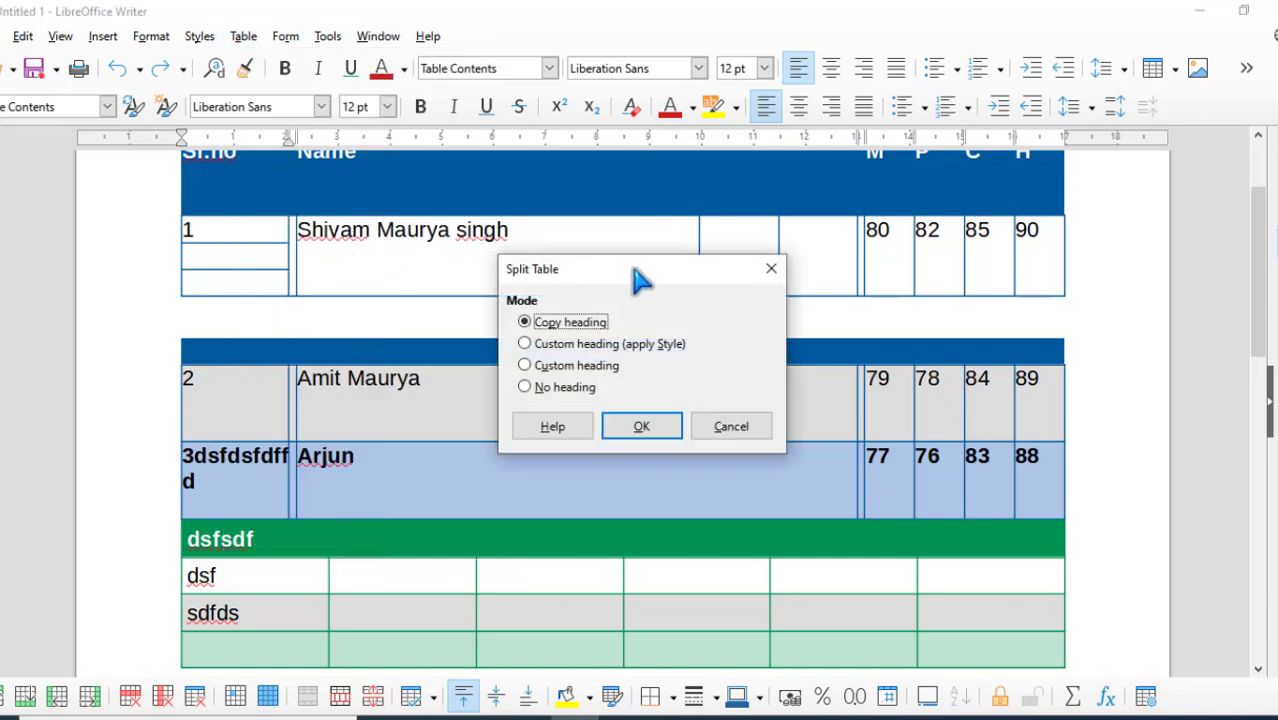
left_click_drag(620, 270, 975, 197)
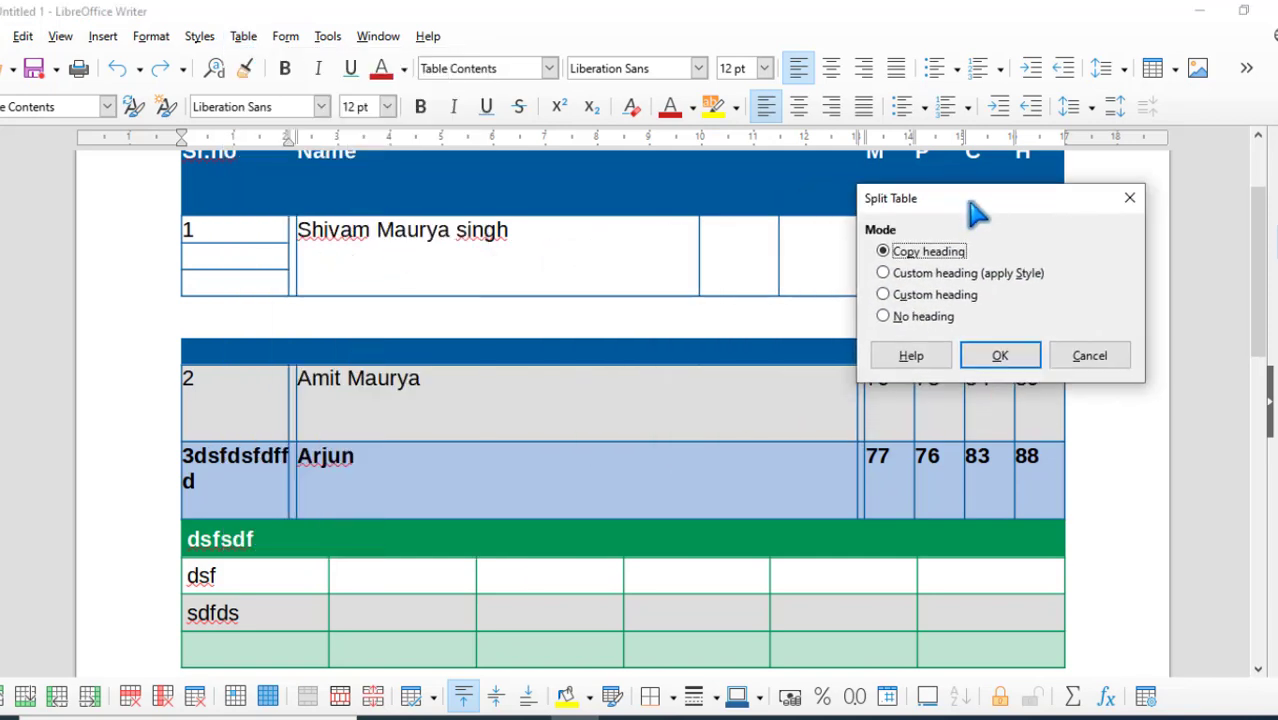
left_click(906, 318)
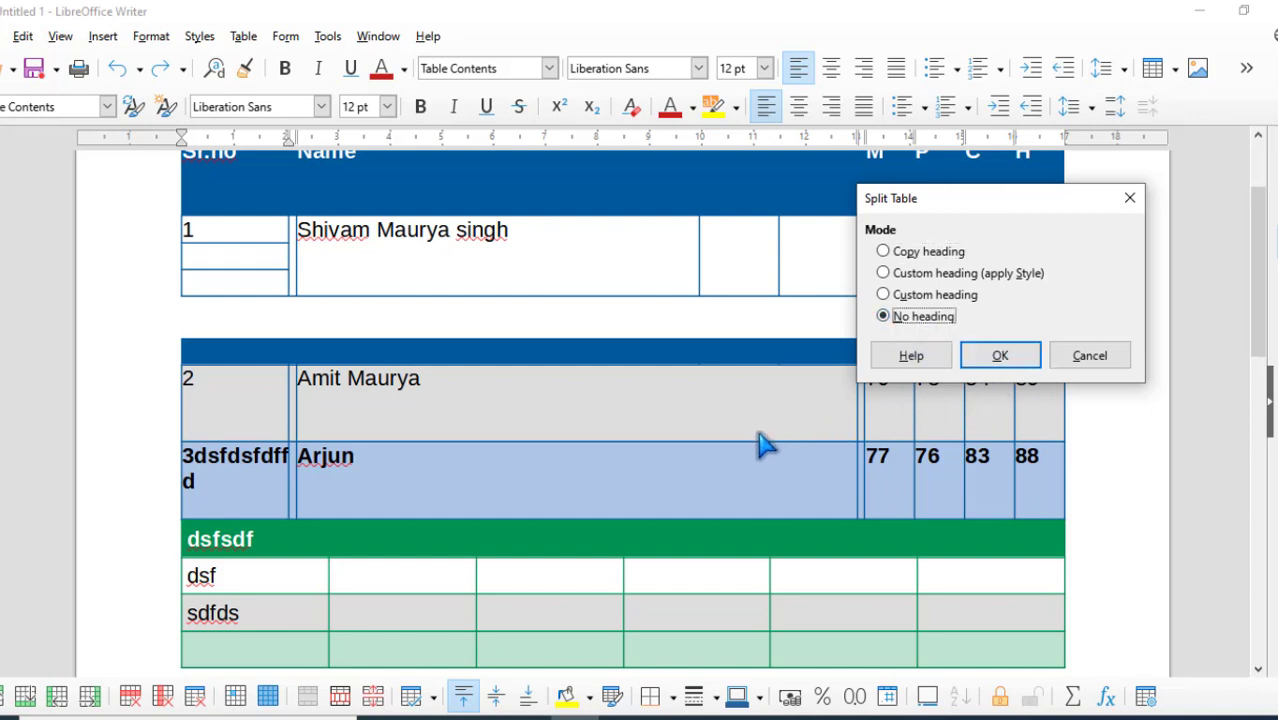
left_click(1110, 360)
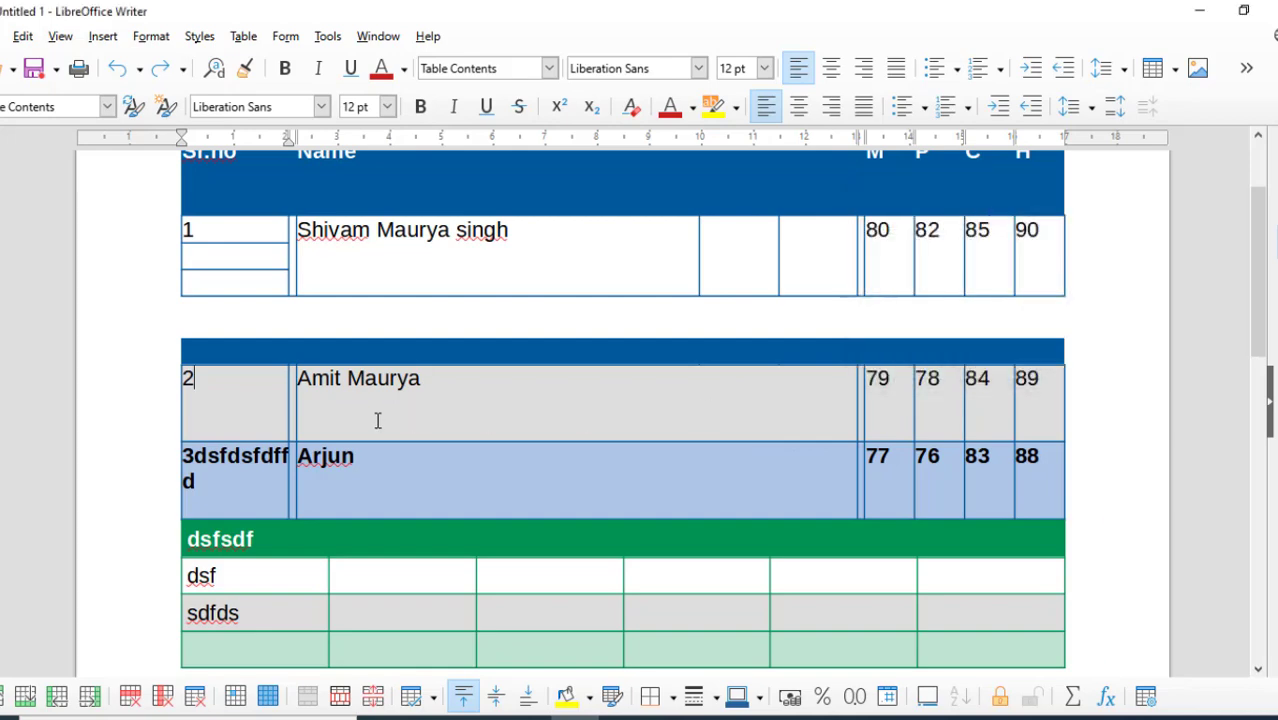
key("ctrl+z")
key("ctrl+z")
key("ctrl+z")
key("ctrl+z")
- Select the junk text following 3 in row 3's Sr.no cell
scroll(374, 398, "up", 2)
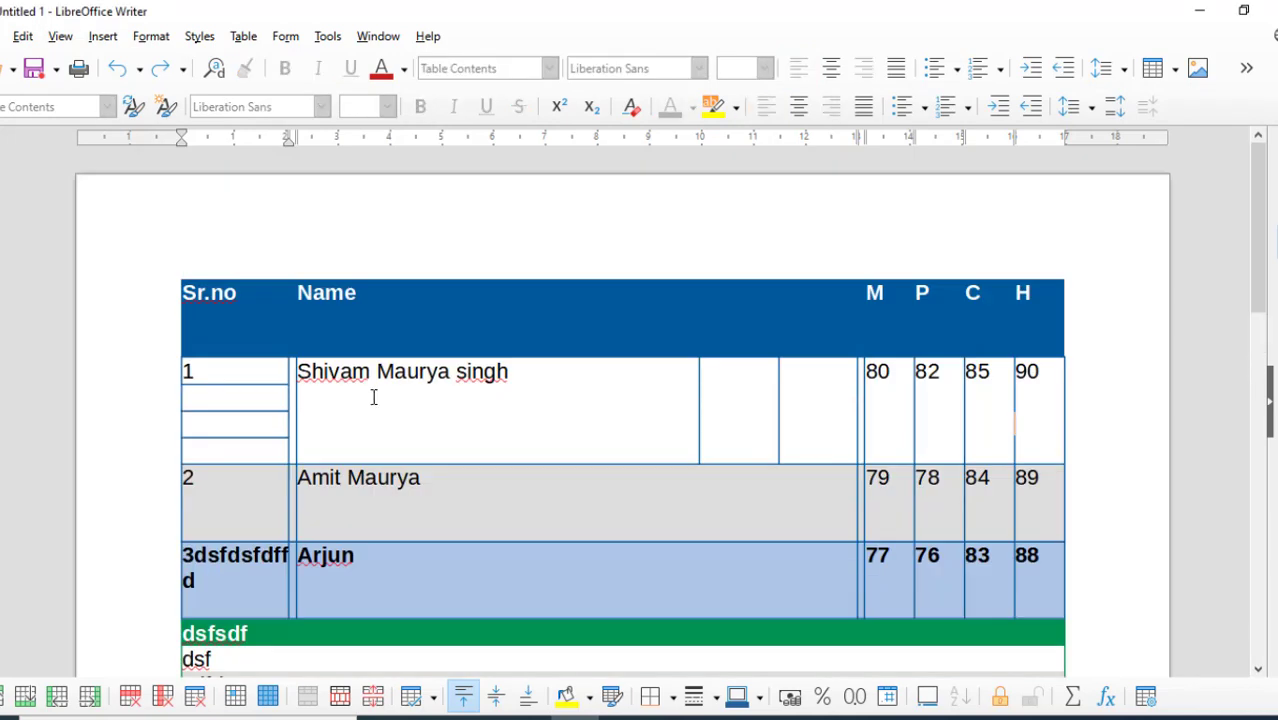
scroll(375, 395, "down", 1)
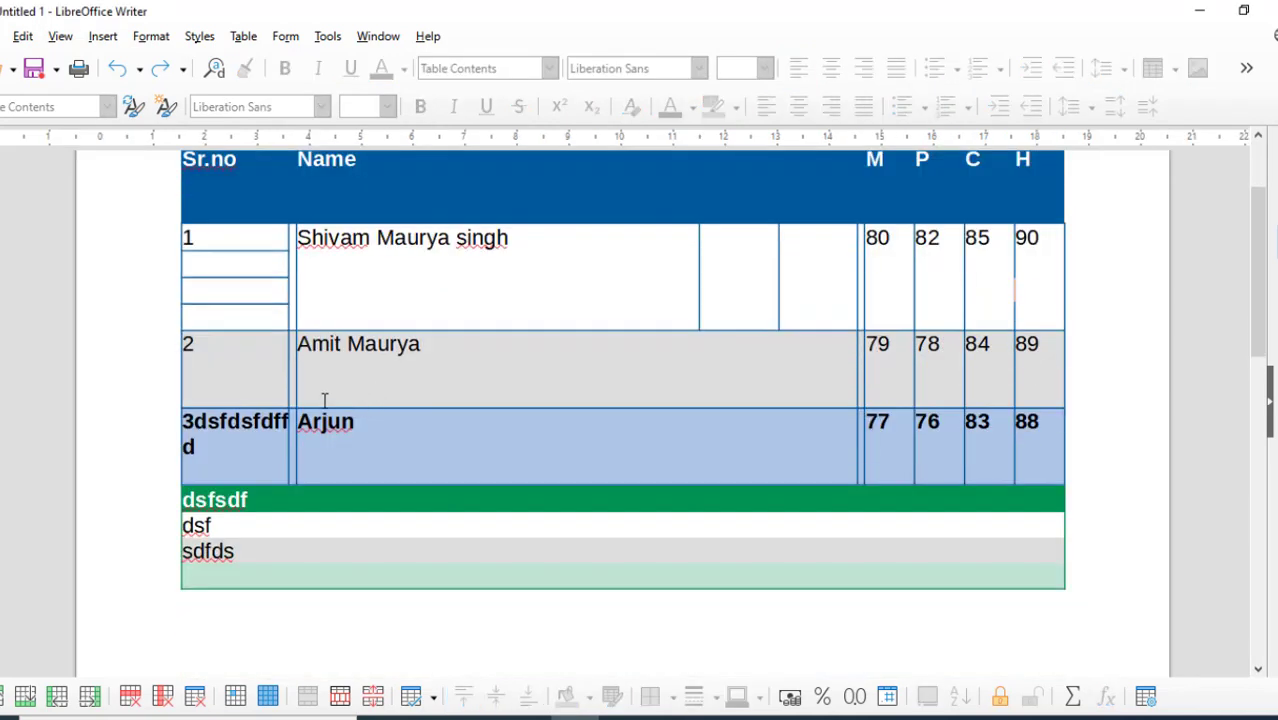
left_click(241, 351)
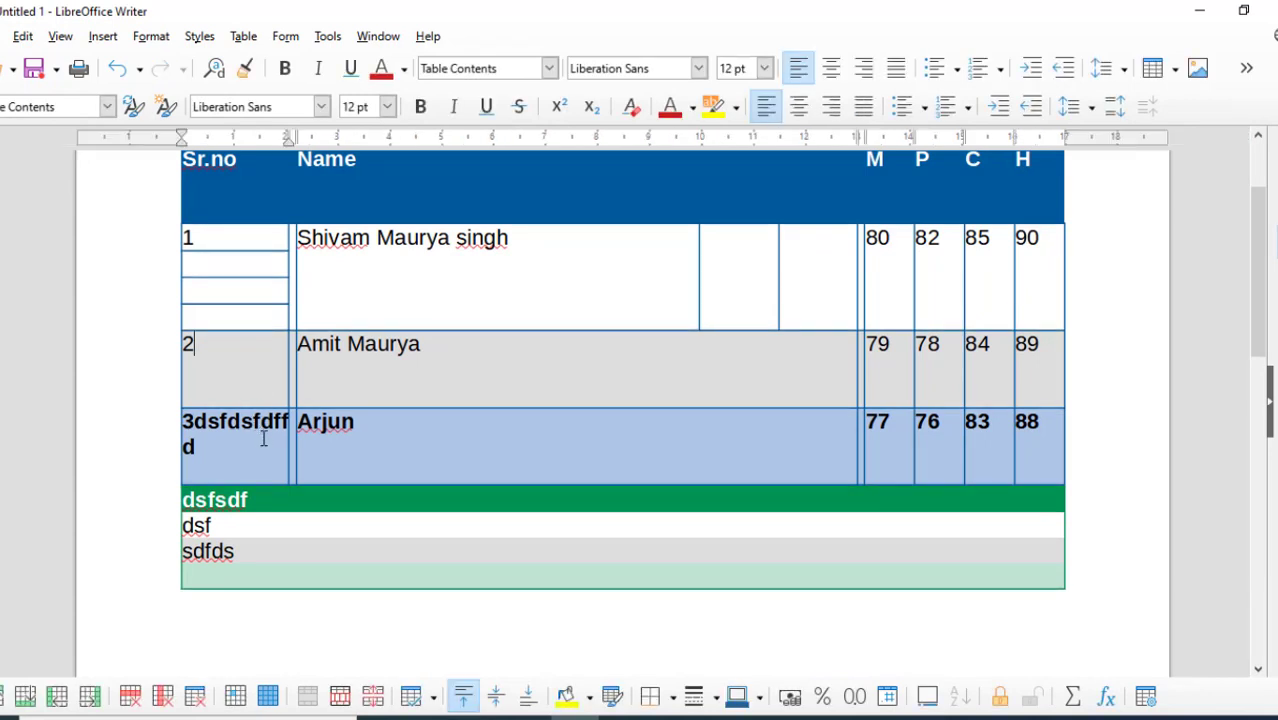
left_click_drag(191, 441, 198, 421)
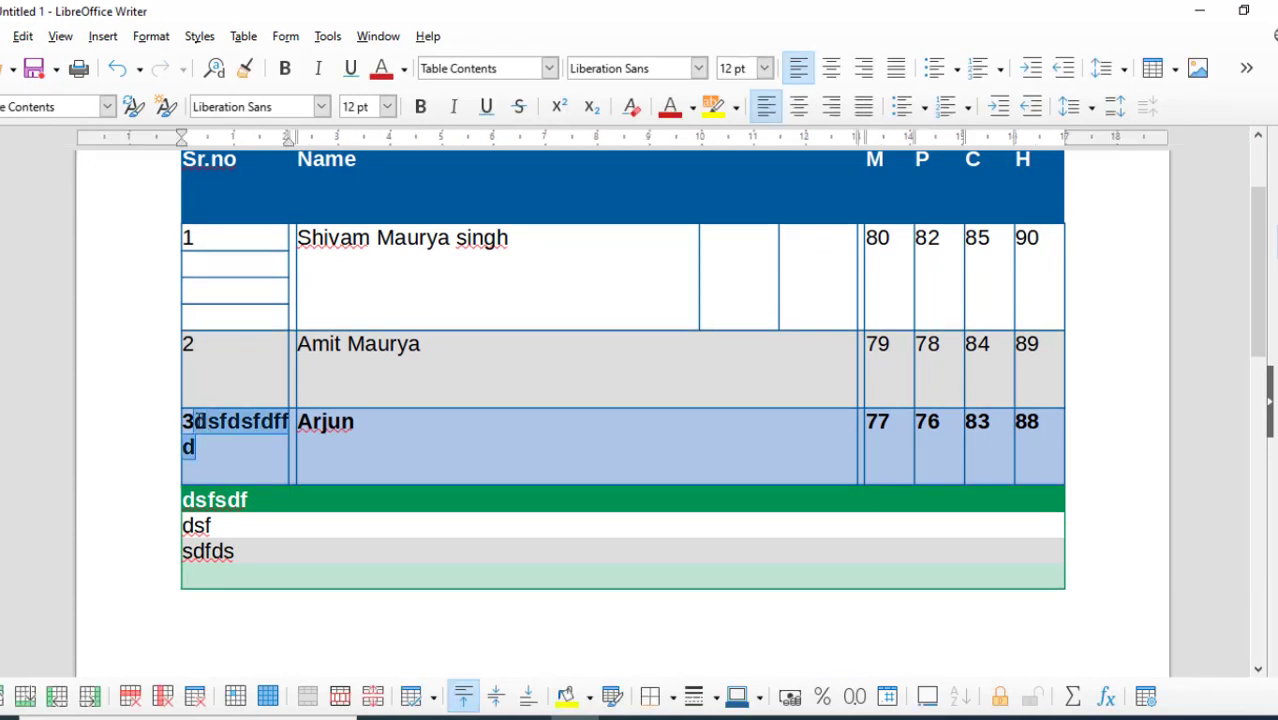
- Delete the junk after 3, then split the marks table after the first student with No heading
key("BackSpace")
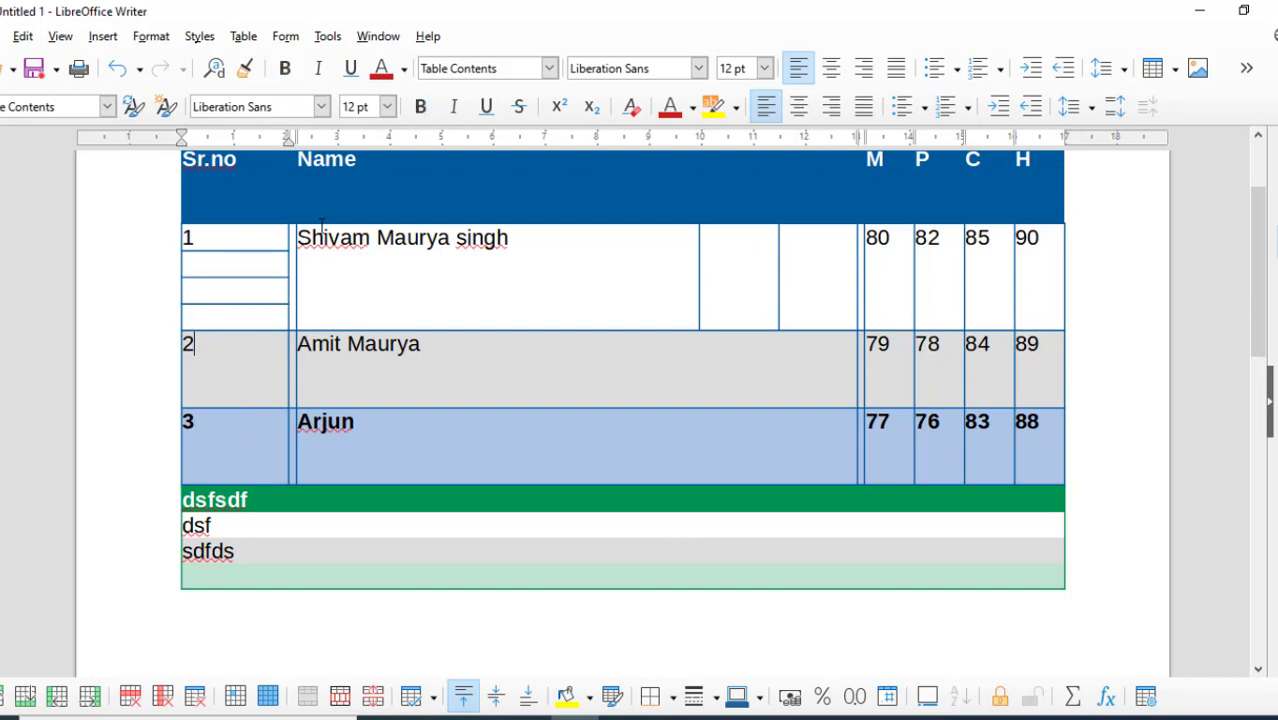
left_click(243, 40)
left_click(290, 255)
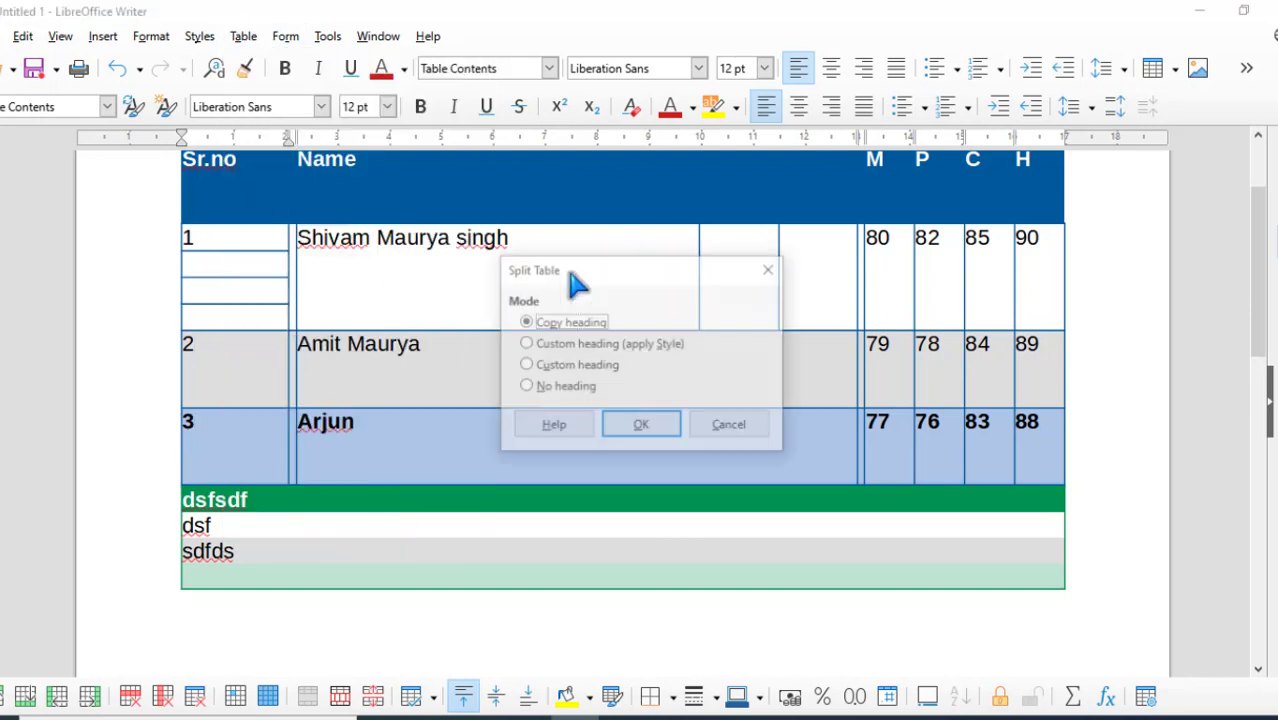
left_click(556, 388)
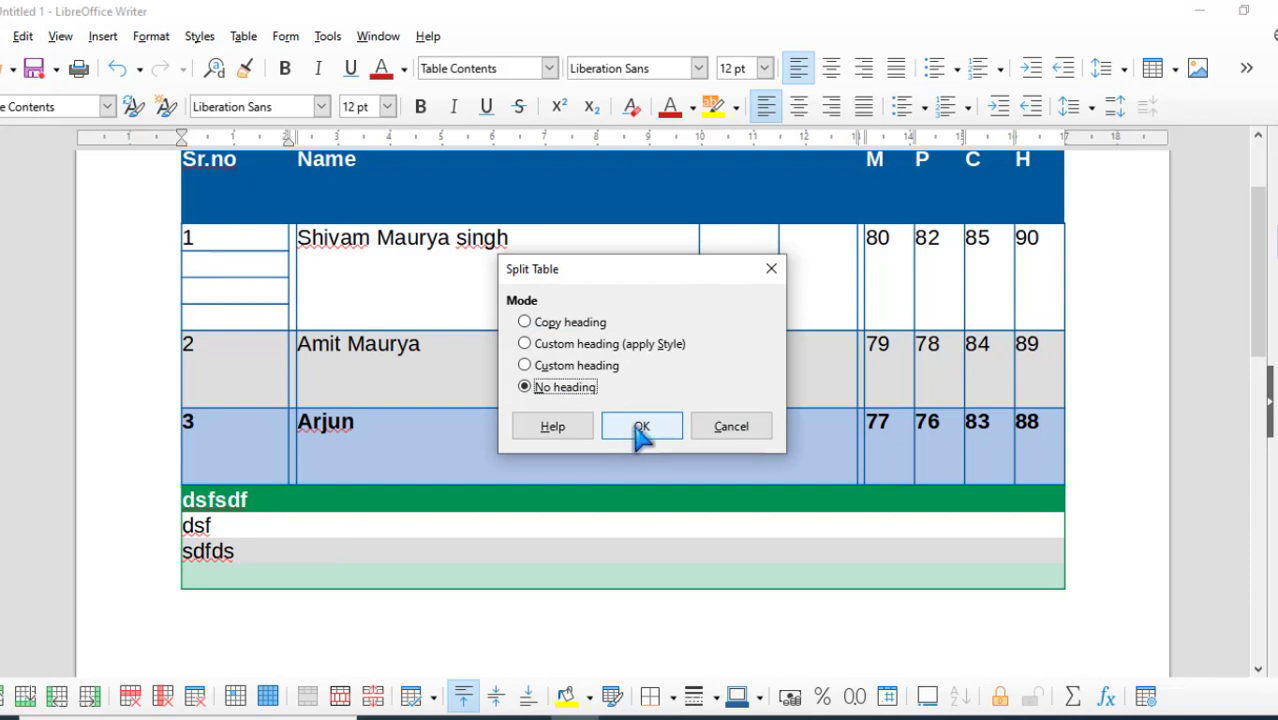
left_click(640, 428)
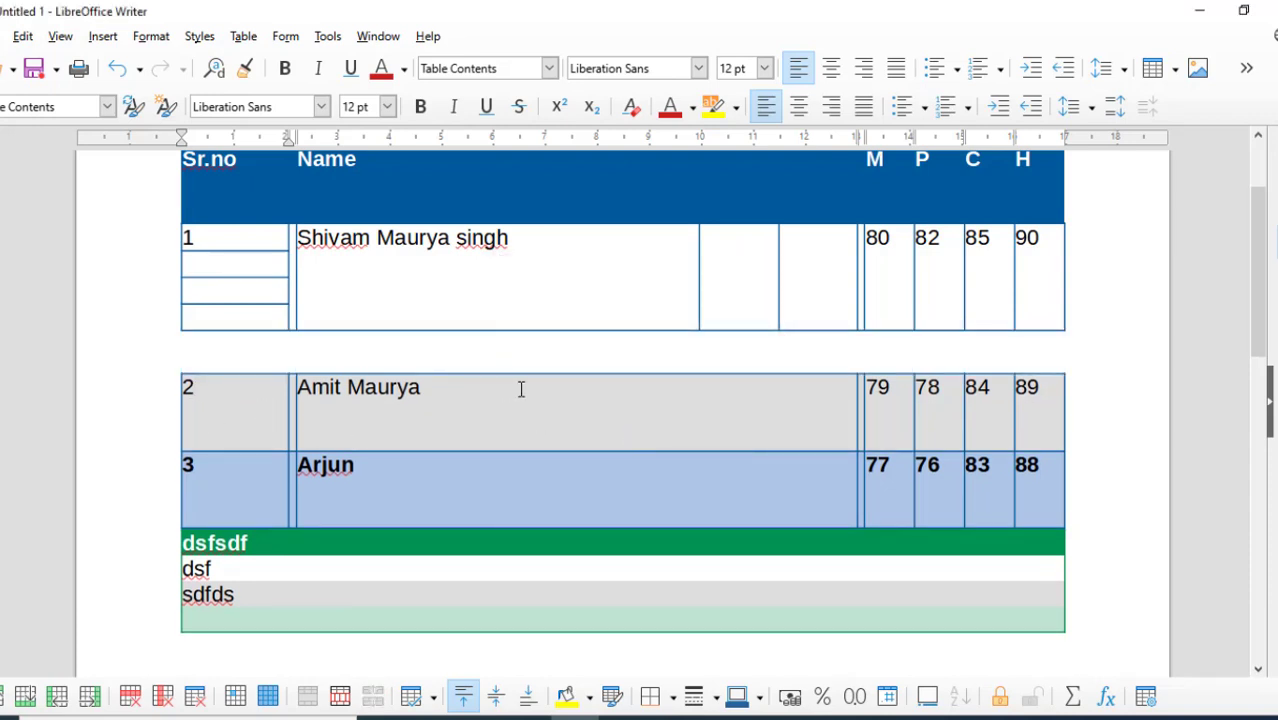
left_click_drag(220, 404, 371, 406)
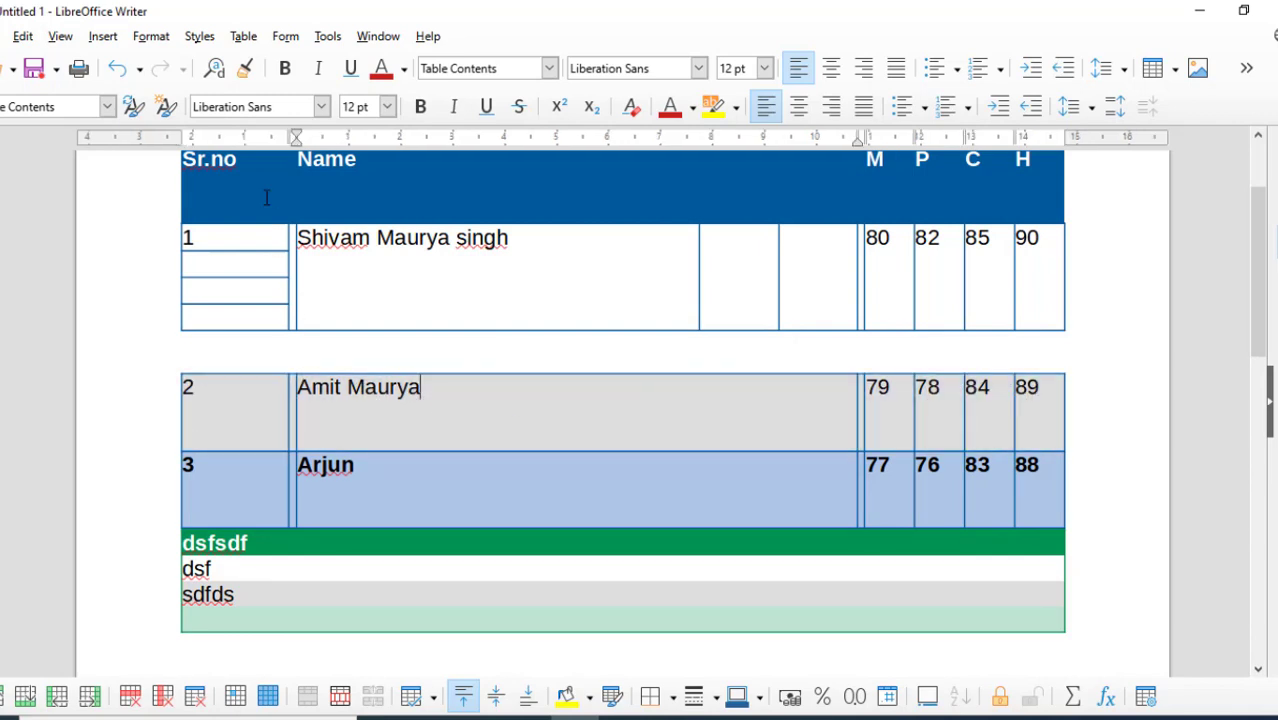
- Undo the no-heading split with Ctrl+Z so rows 2 and 3 follow row 1 again
left_click(243, 36)
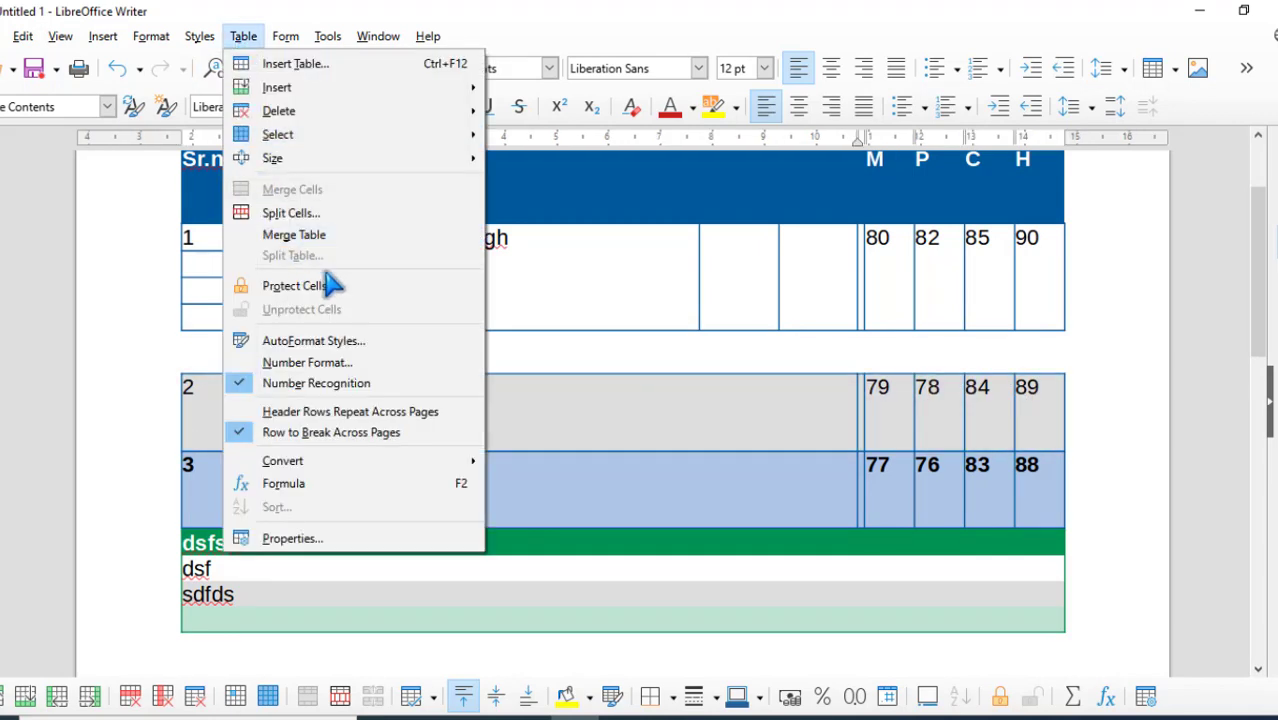
left_click(643, 385)
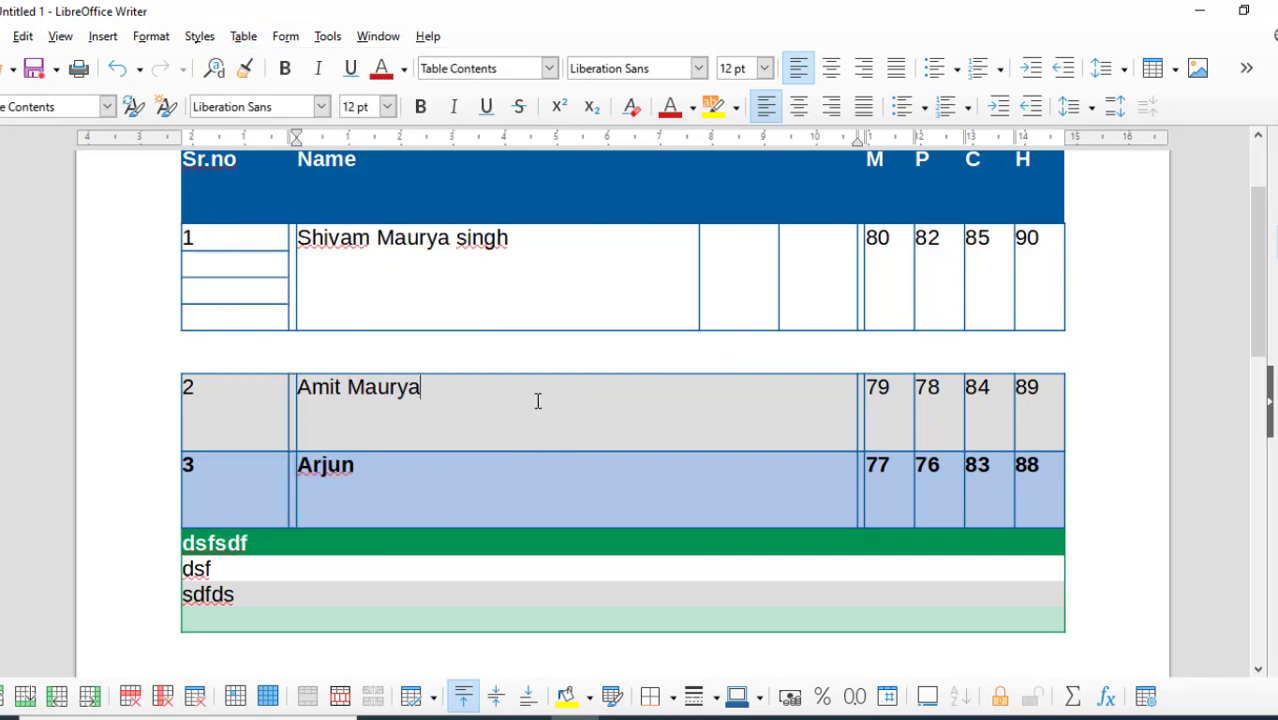
left_click(199, 36)
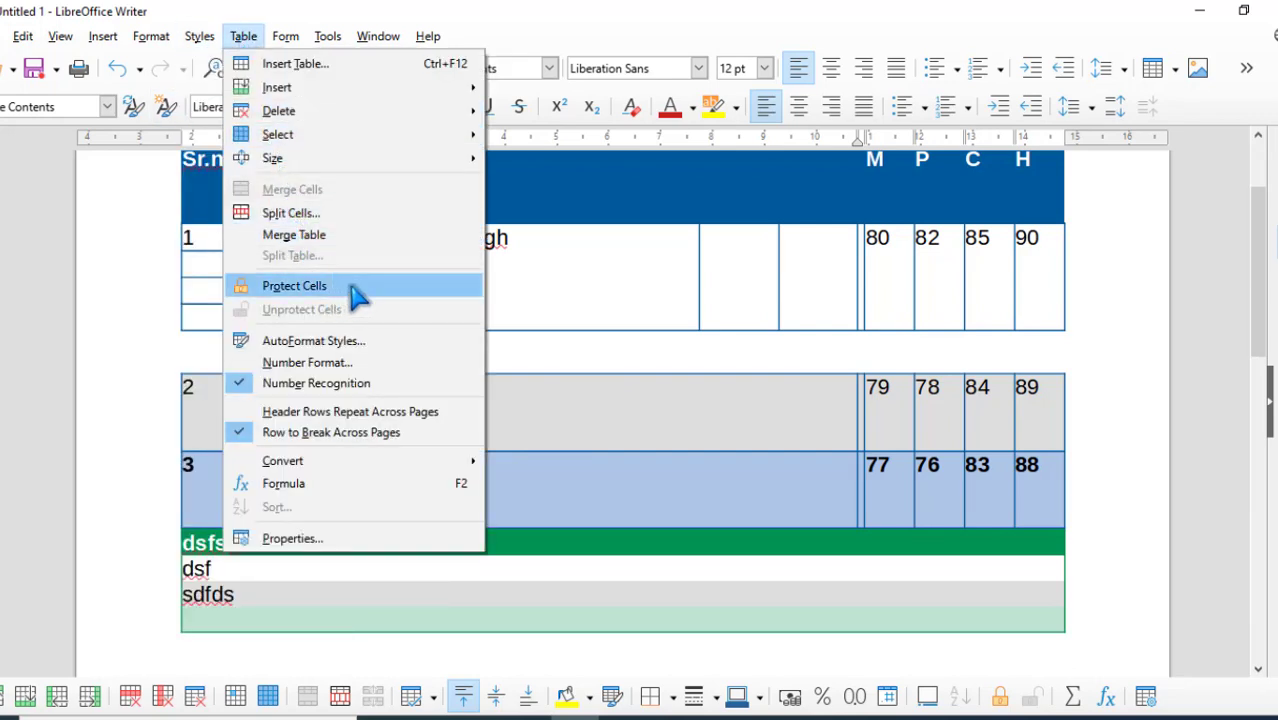
left_click(658, 318)
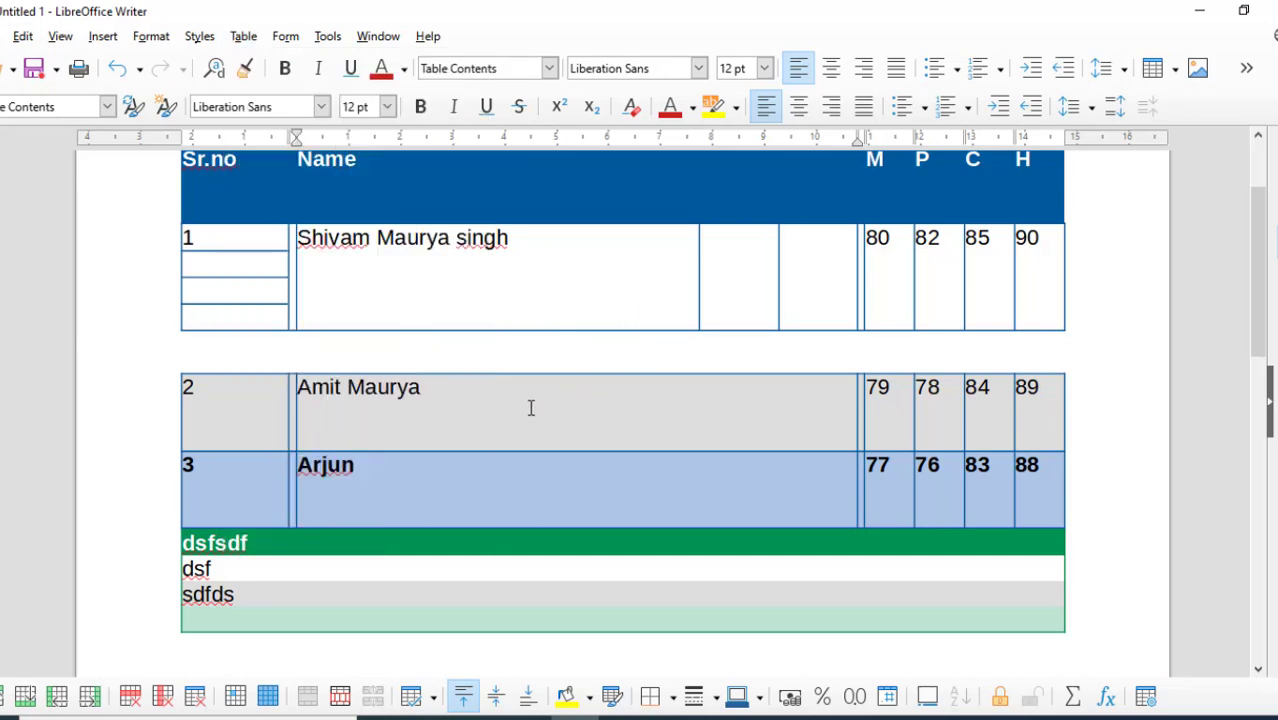
key("ctrl+z")
scroll(525, 403, "up", 2)
scroll(540, 399, "down", 1)
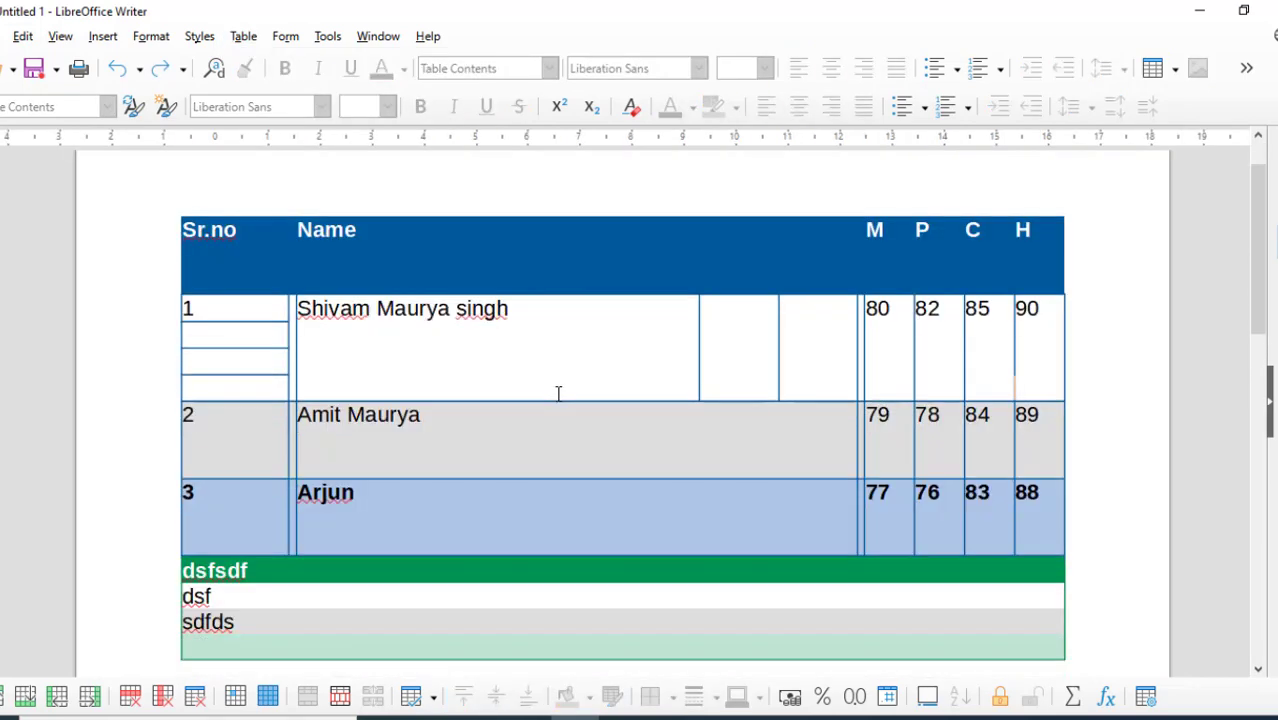
scroll(559, 394, "down", 2)
scroll(558, 394, "up", 2)
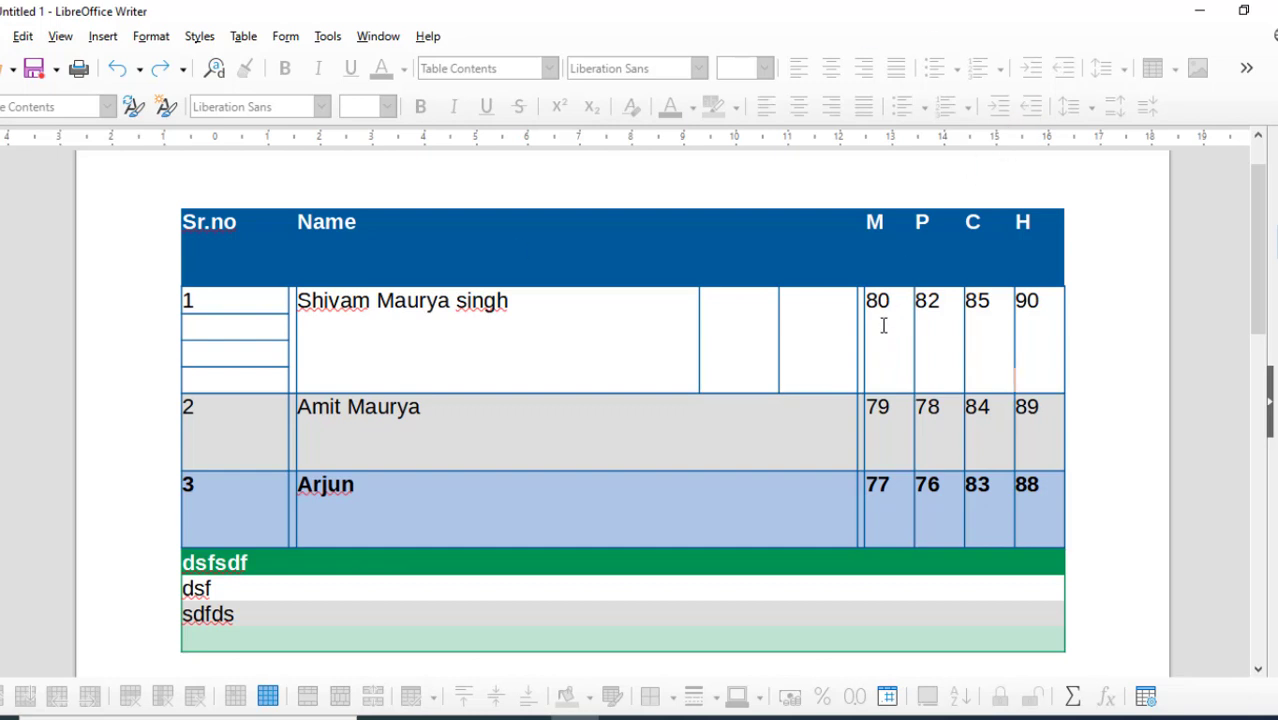
- Select the M, P, C, H marks cells of rows 1–3 and apply Protect Cells
left_click_drag(883, 325, 1050, 513)
left_click(1046, 417)
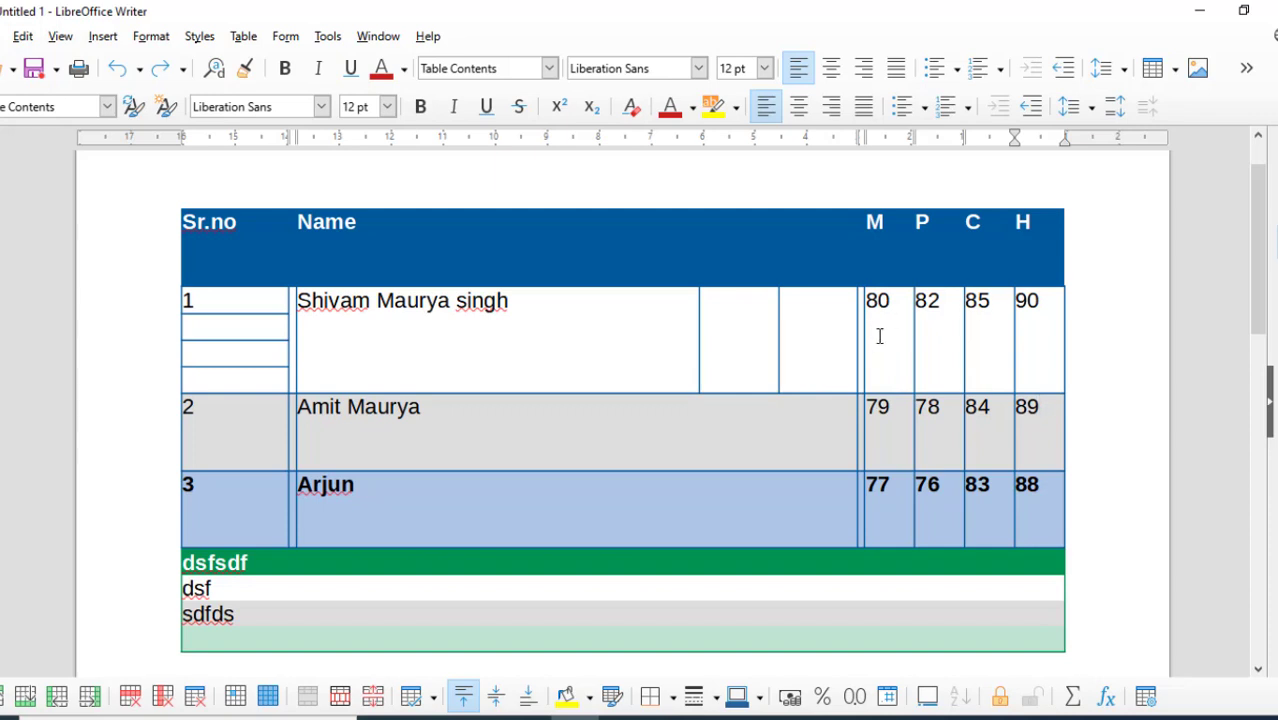
left_click_drag(880, 327, 1061, 507)
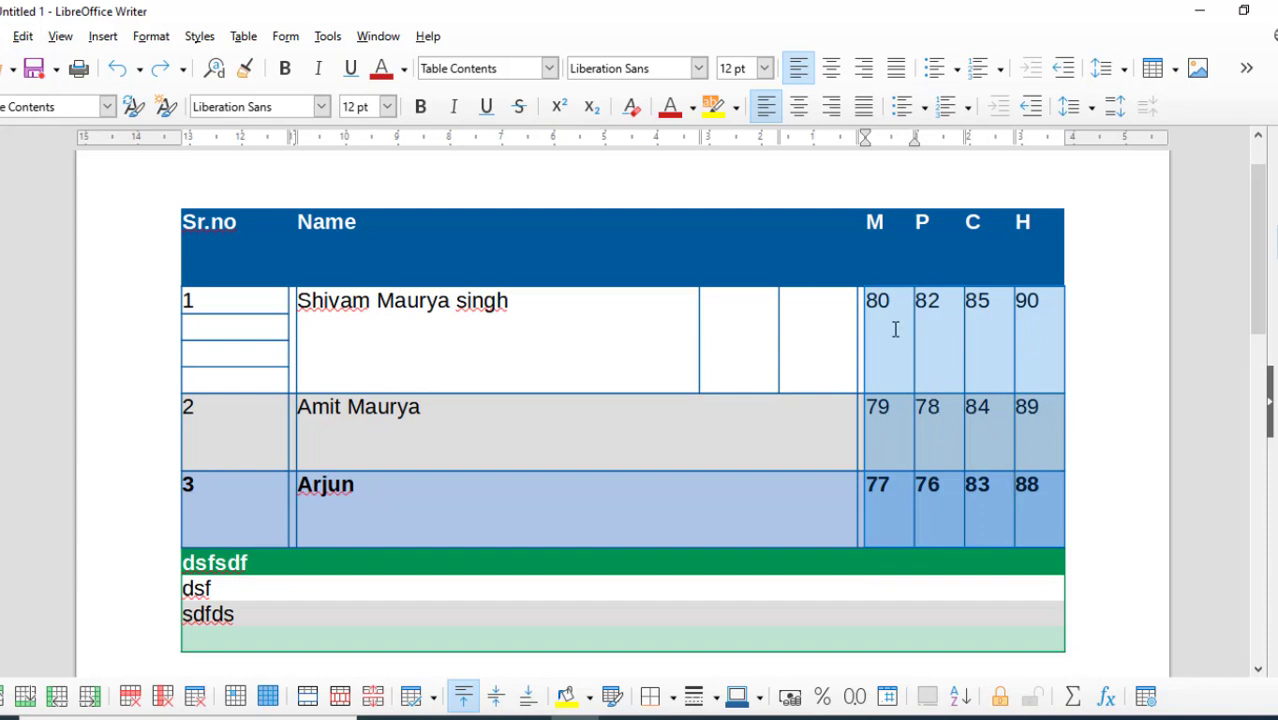
left_click(842, 328)
left_click_drag(887, 317, 1062, 509)
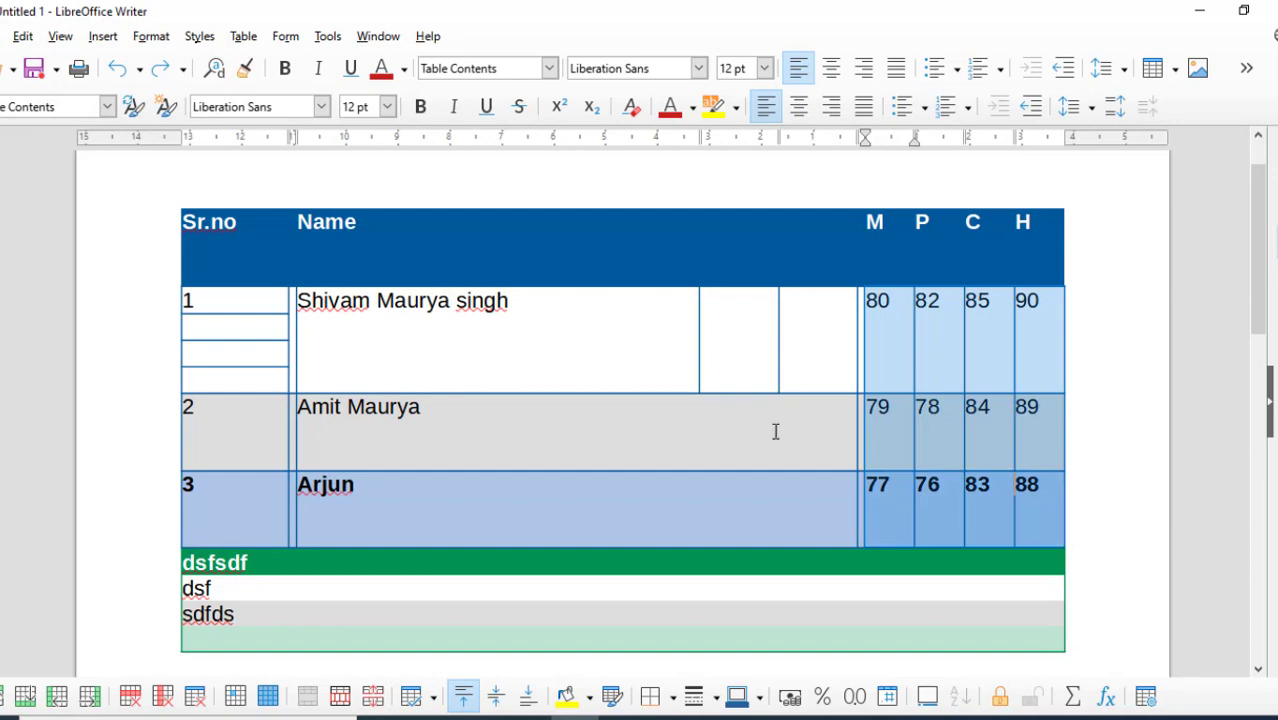
left_click_drag(885, 337, 1060, 516)
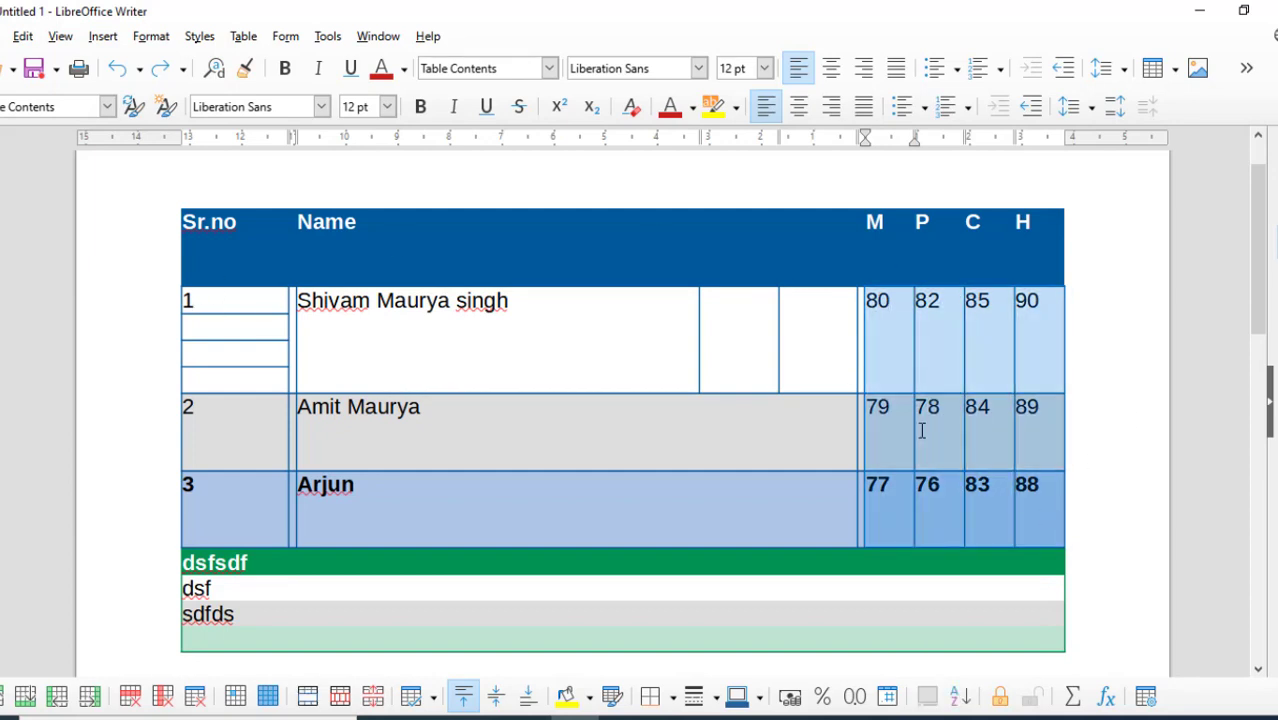
left_click(243, 36)
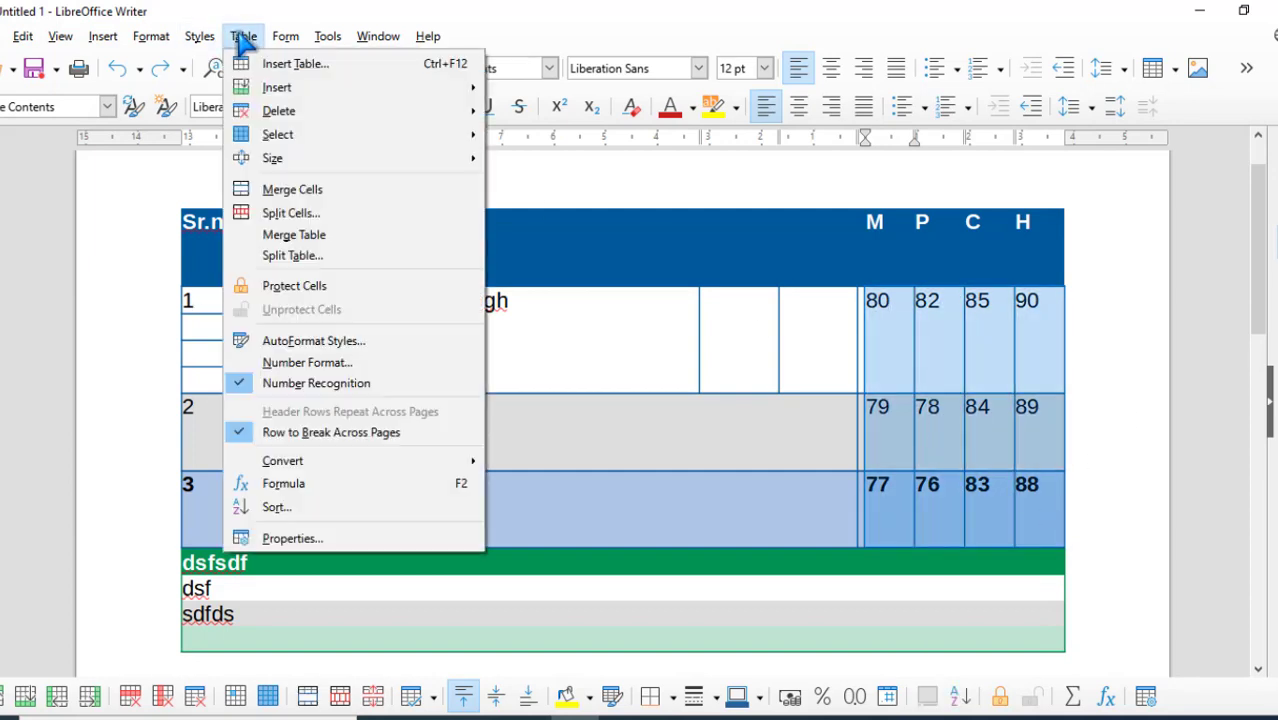
left_click(294, 286)
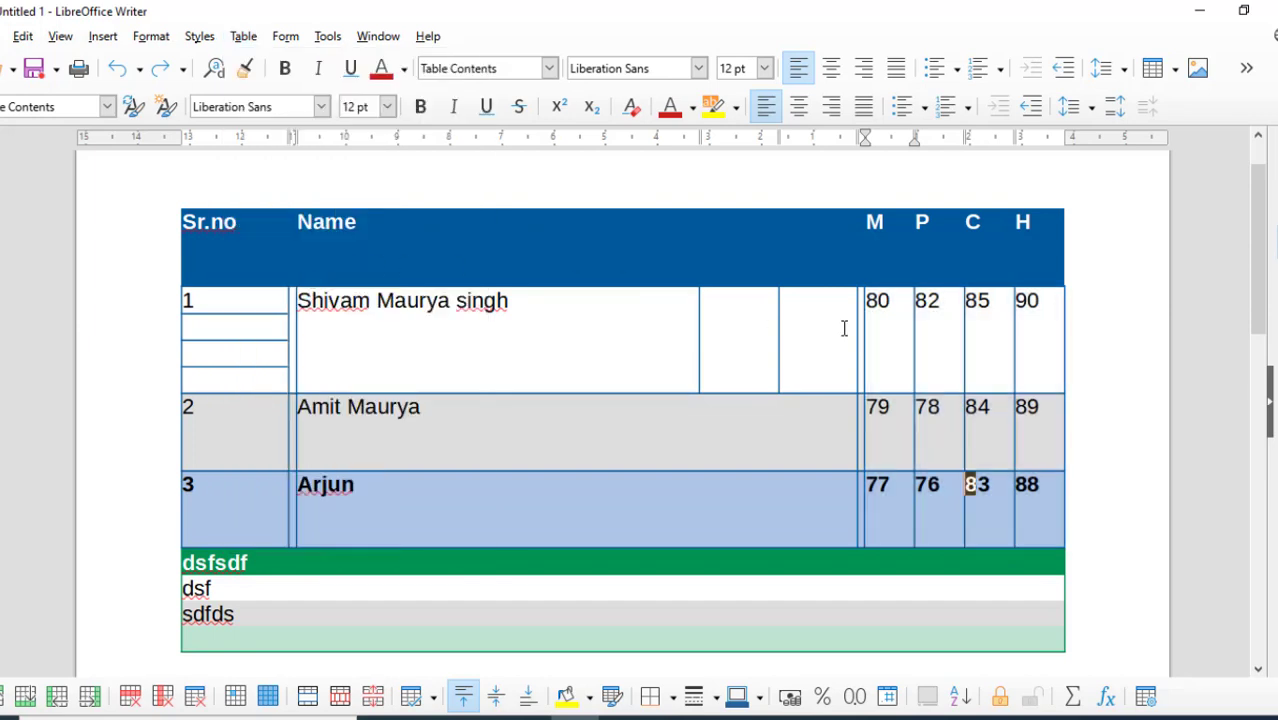
- Try deleting in the protected 80 and 82 cells, triggering the Read-Only Content warning
left_click(893, 350)
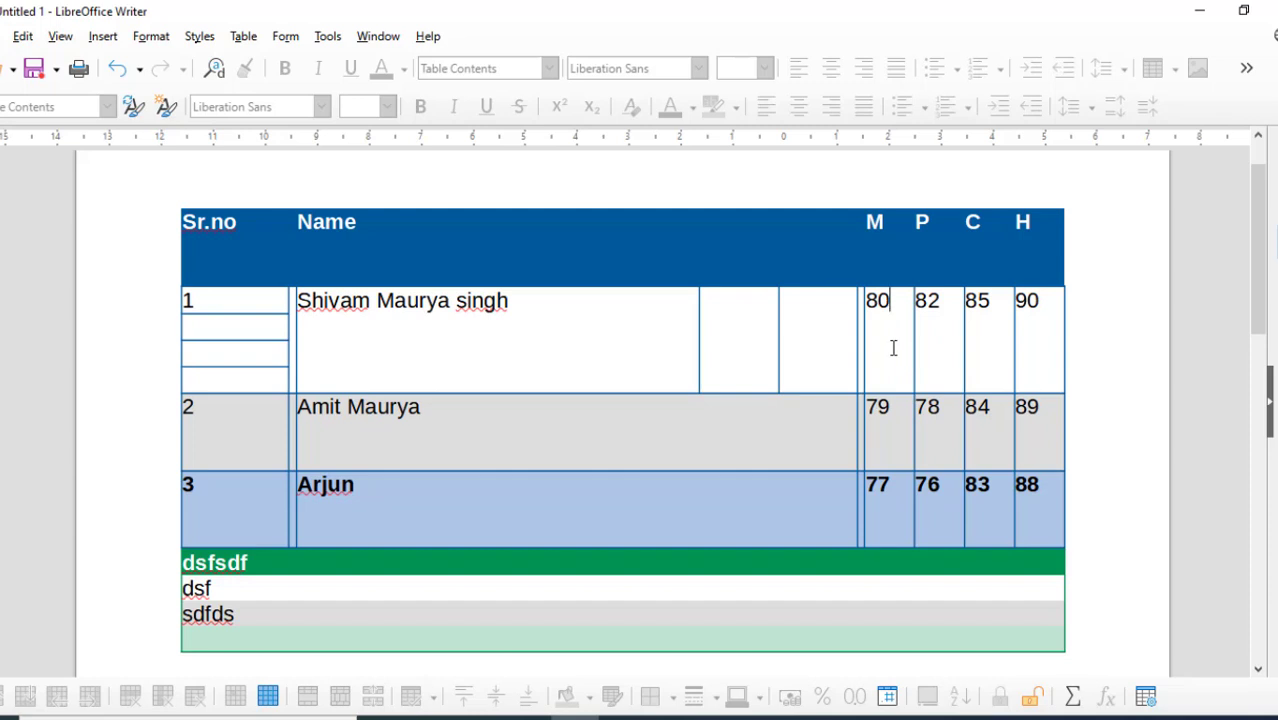
key("BackSpace")
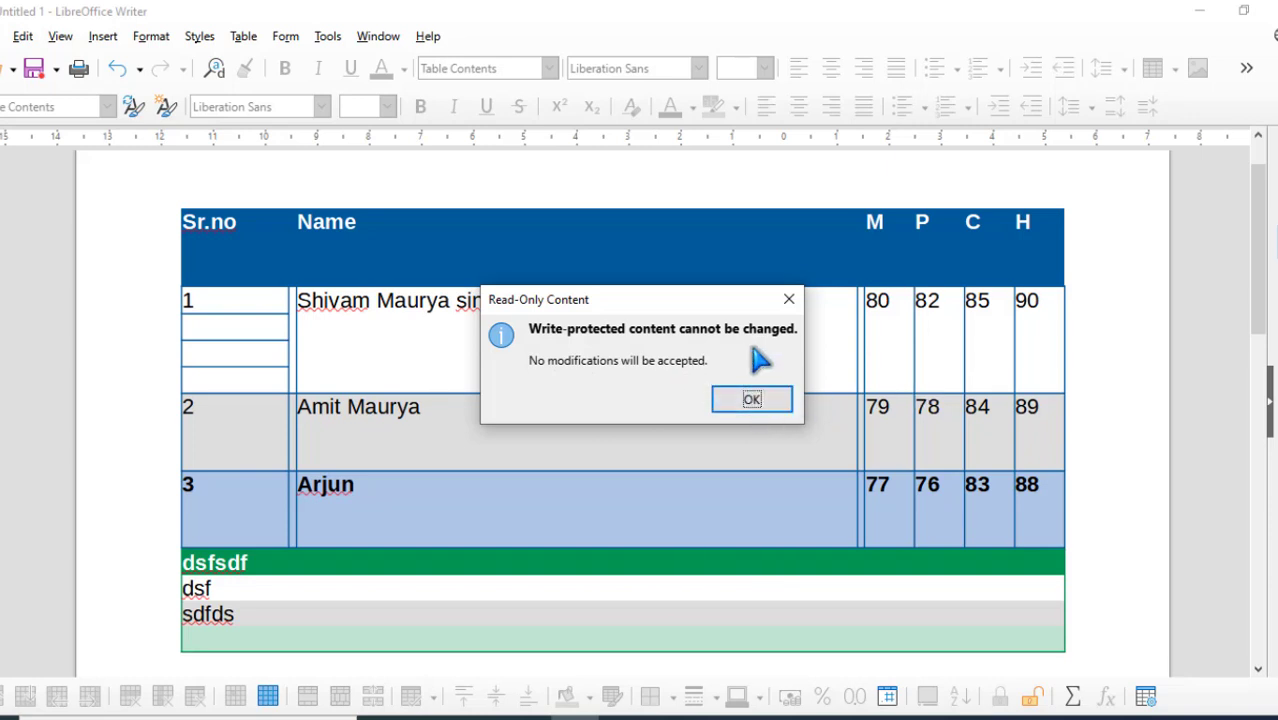
left_click(789, 300)
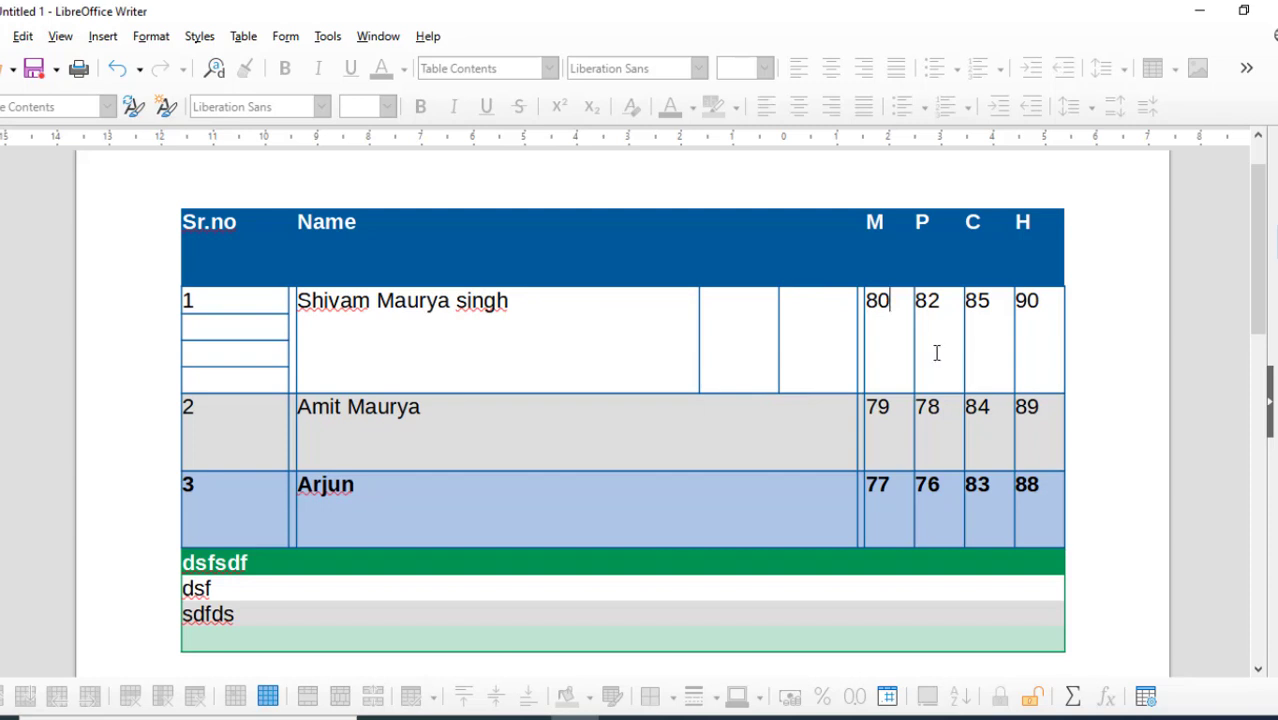
left_click(925, 382)
key("BackSpace")
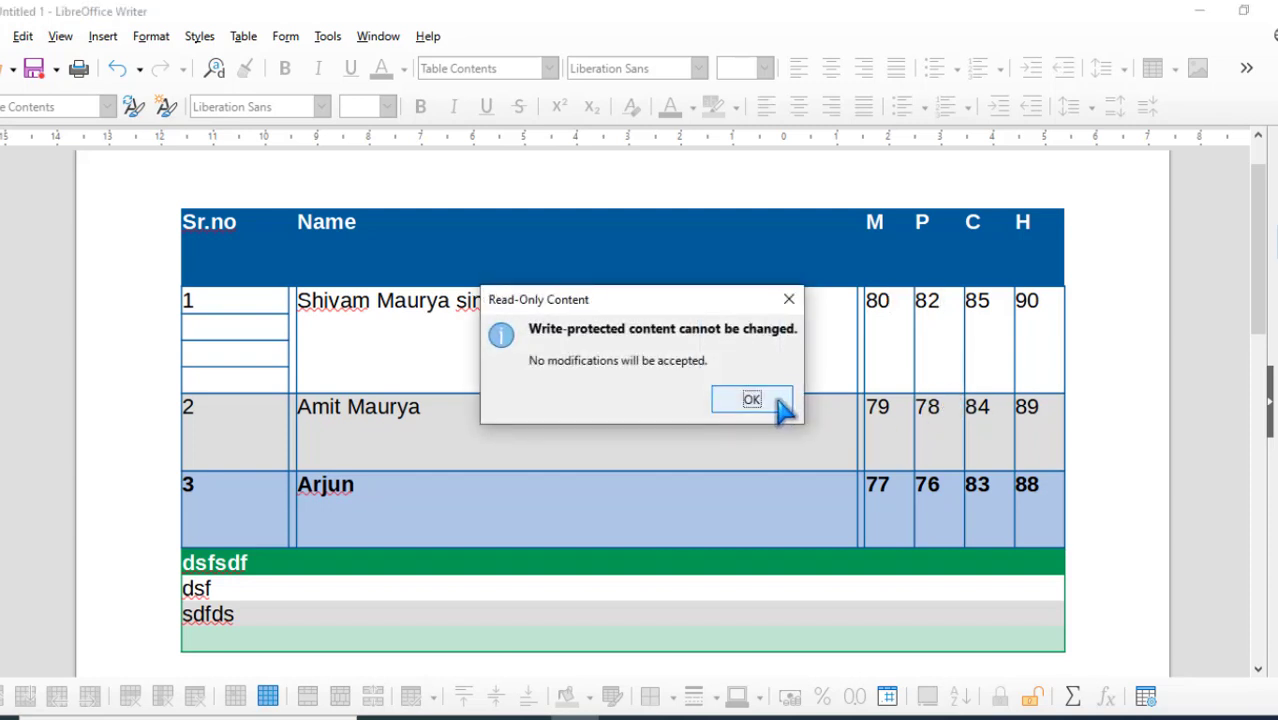
- Dismiss the read-only warning, type 'fd' in the first Name cell, then backspace it away
left_click(779, 401)
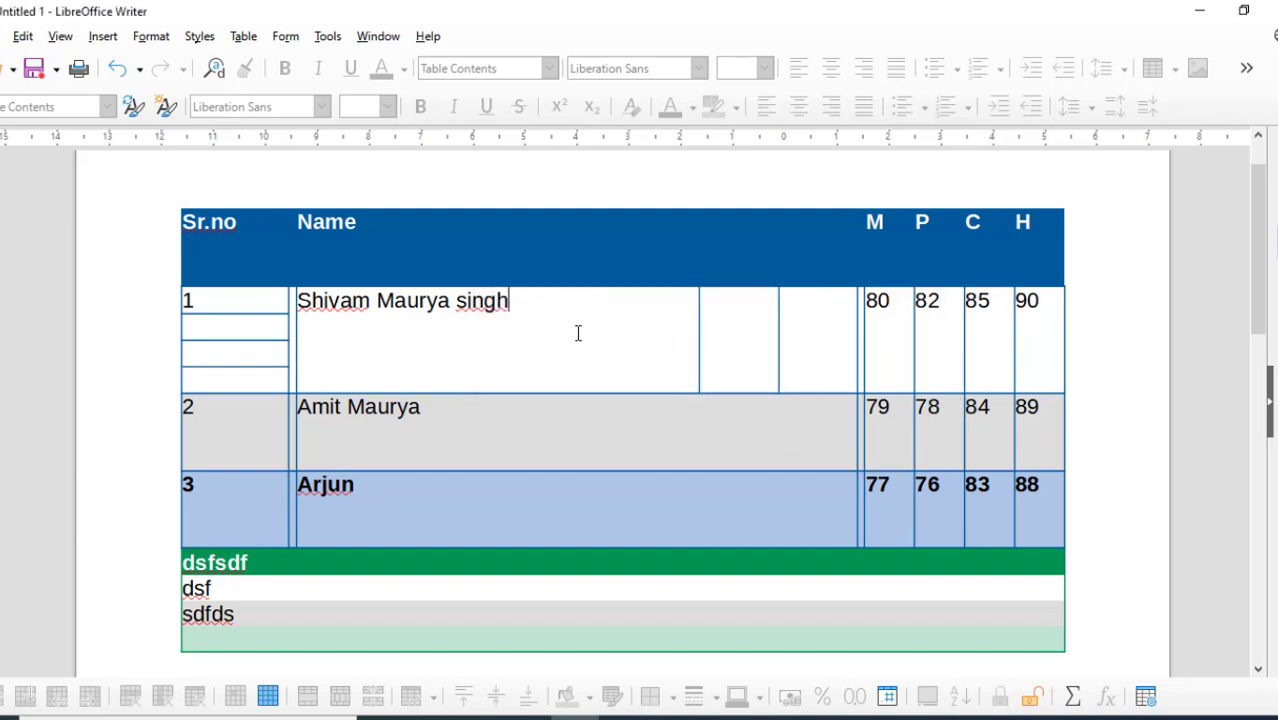
type("fd")
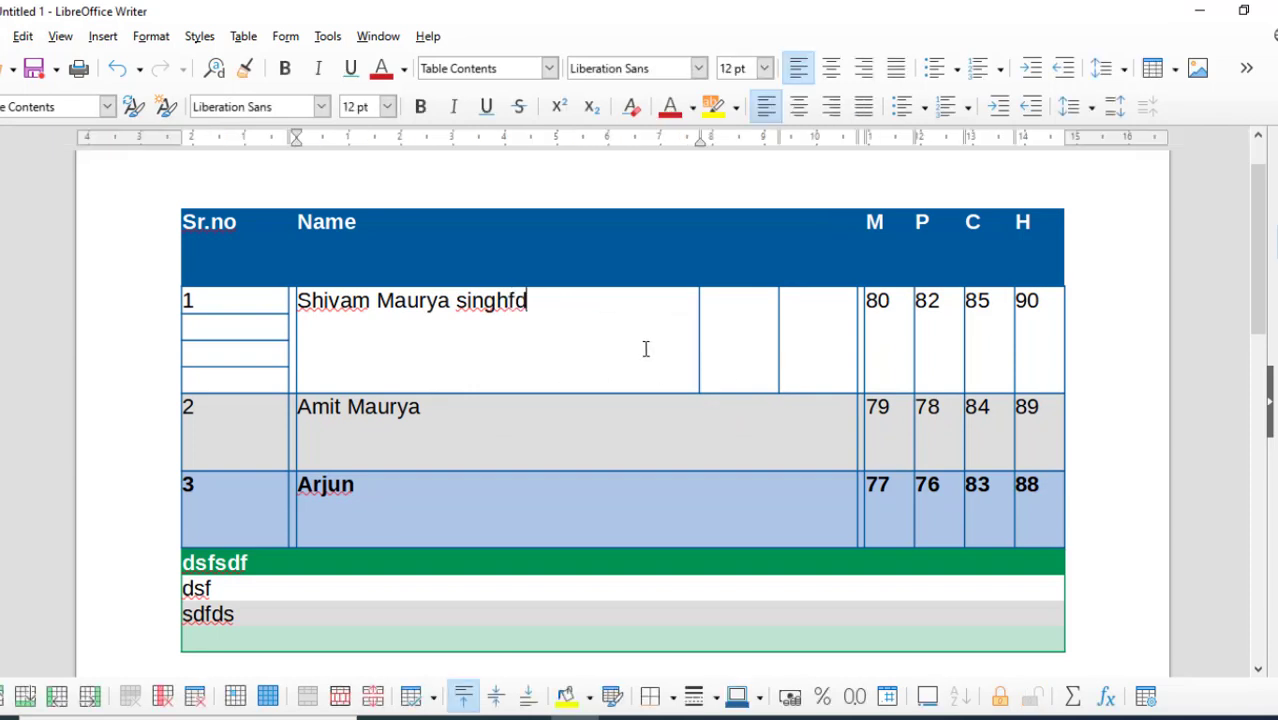
key("BackSpace")
key("BackSpace")
key("BackSpace")
key("BackSpace")
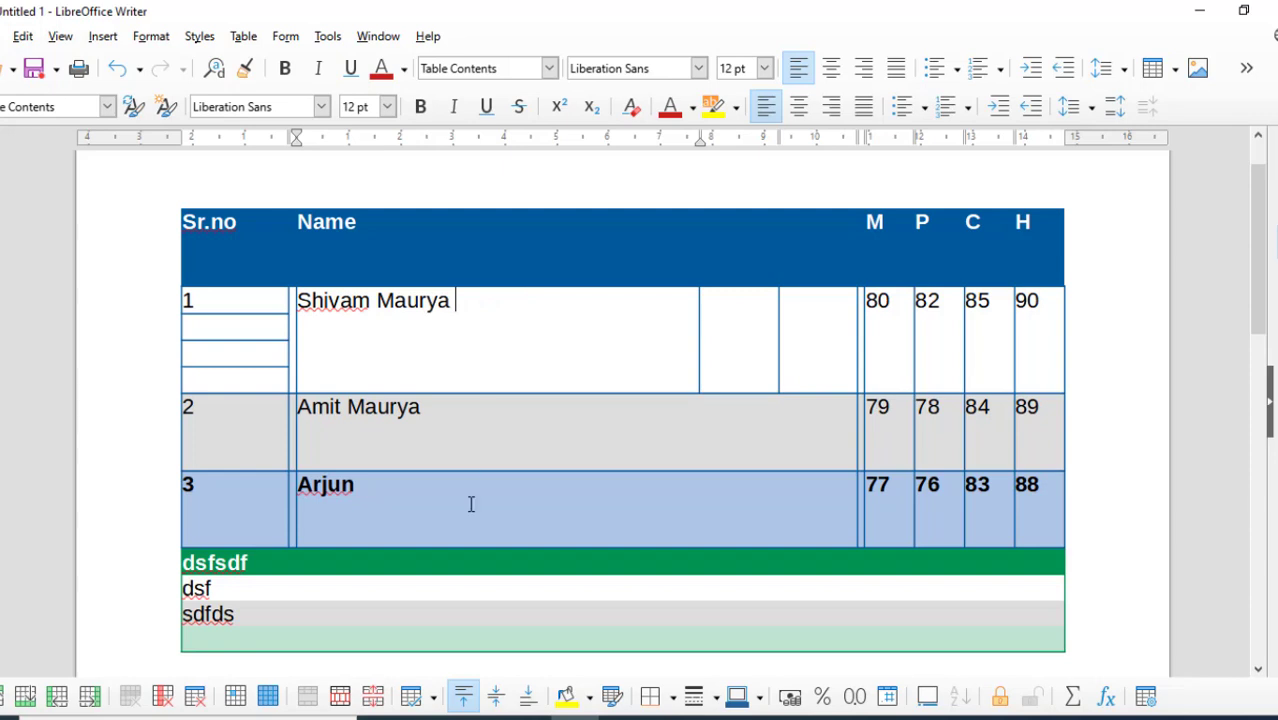
left_click(491, 452)
left_click(562, 507)
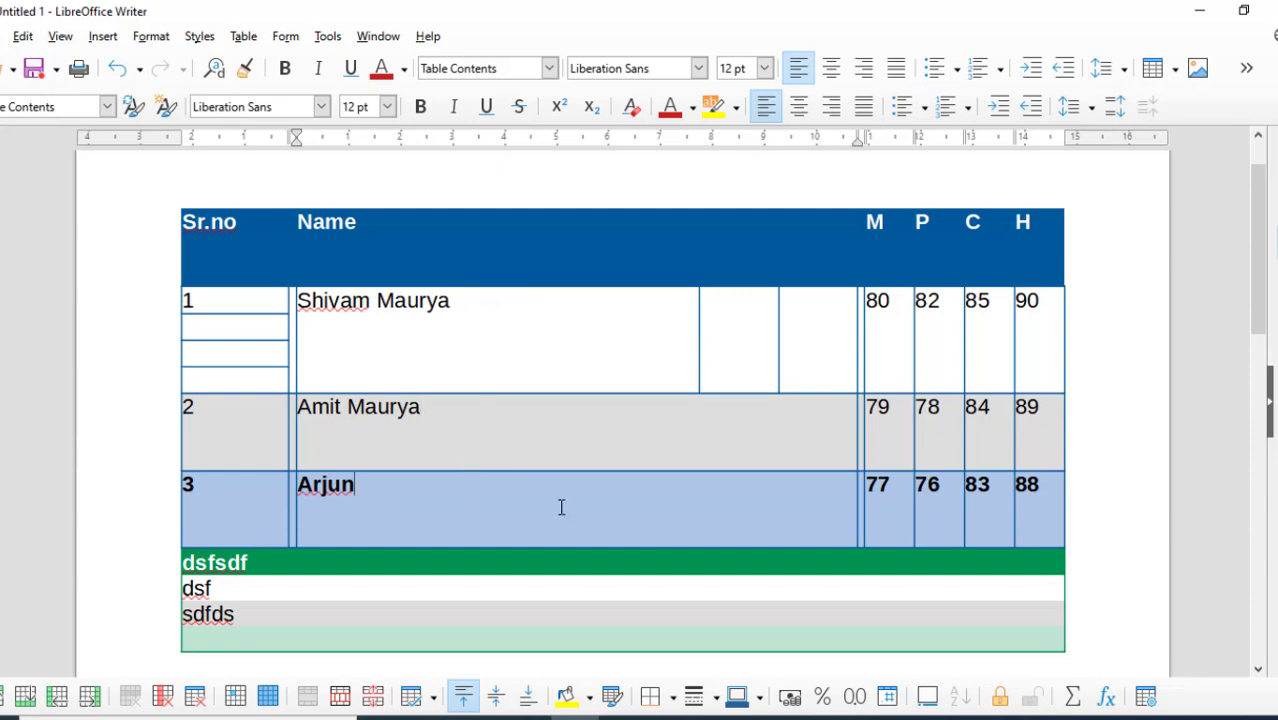
- Reselect the marks cells from 80 to 88
left_click_drag(898, 330, 1063, 500)
left_click(884, 314)
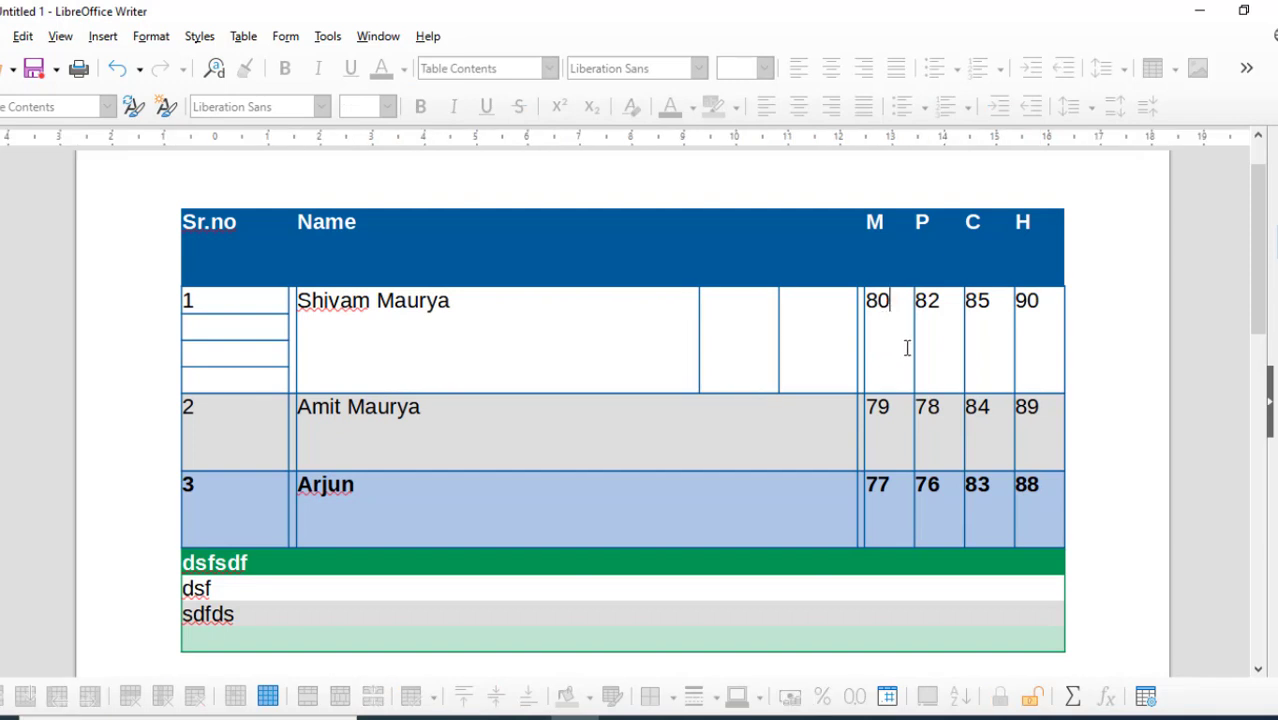
left_click_drag(907, 347, 1046, 519)
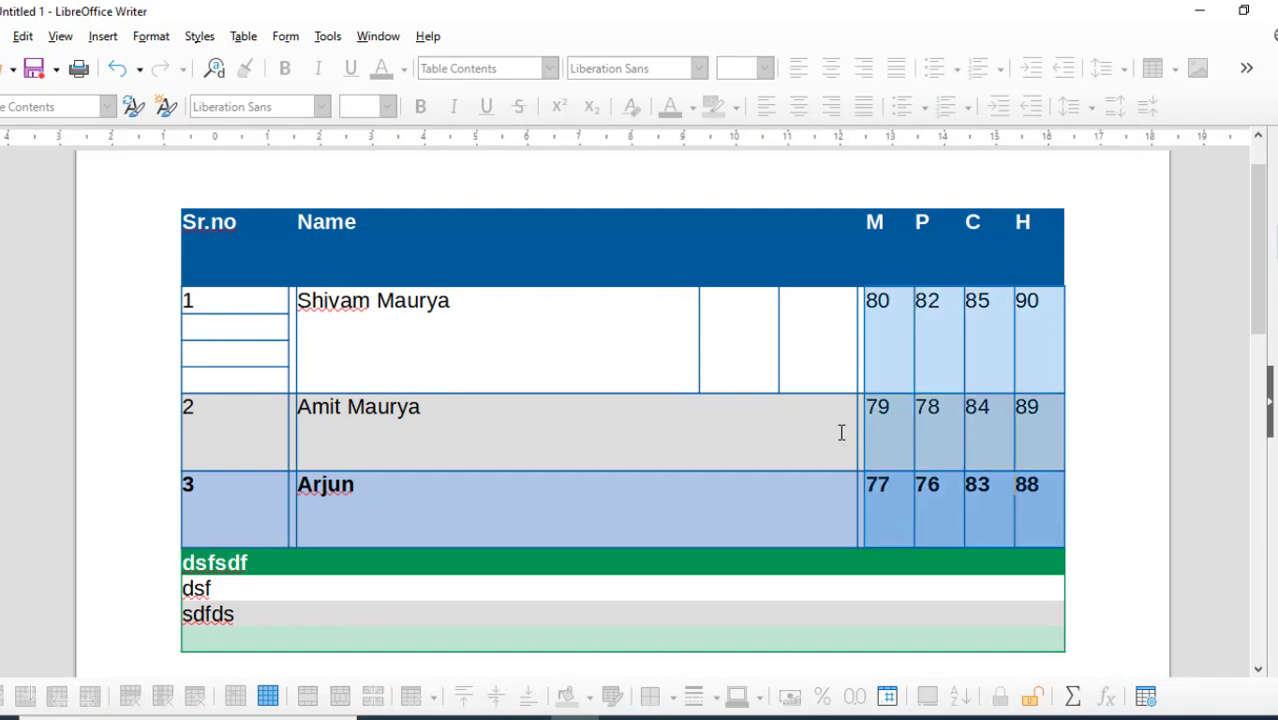
- Unprotect the marks cells, test typing in them, and undo the edits to keep 80, 82, 85, 90
left_click(245, 38)
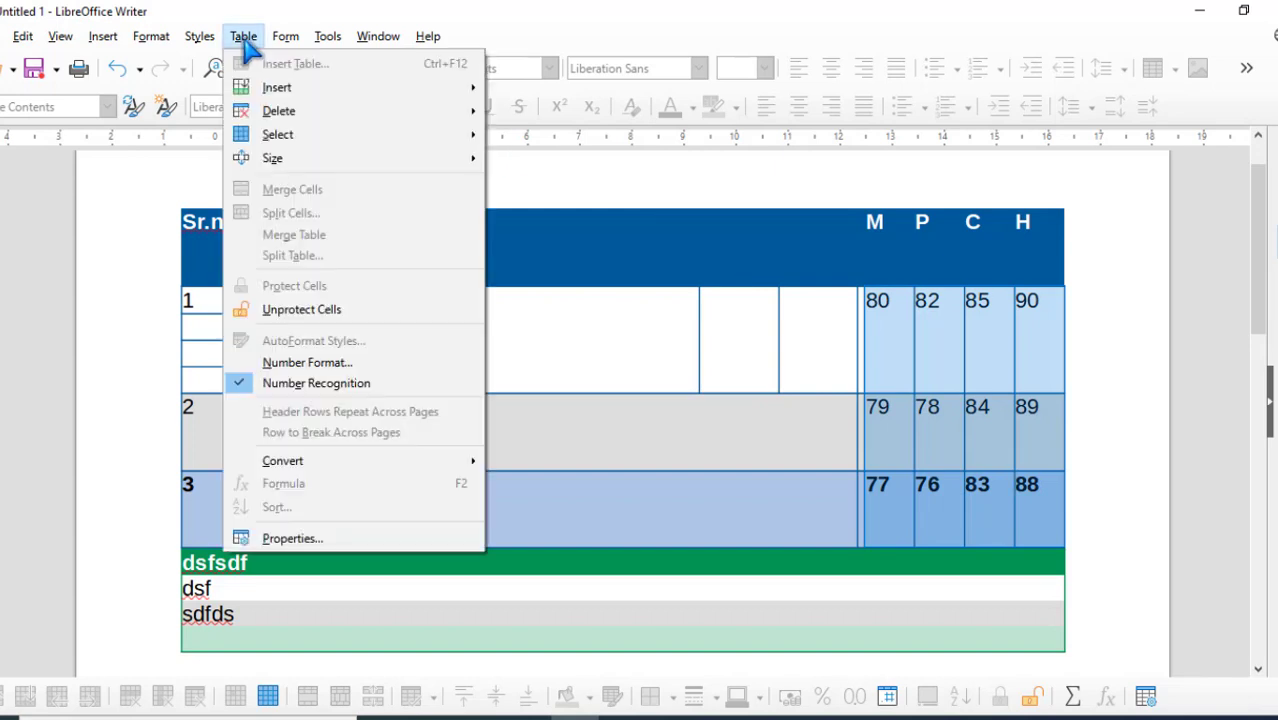
left_click(378, 311)
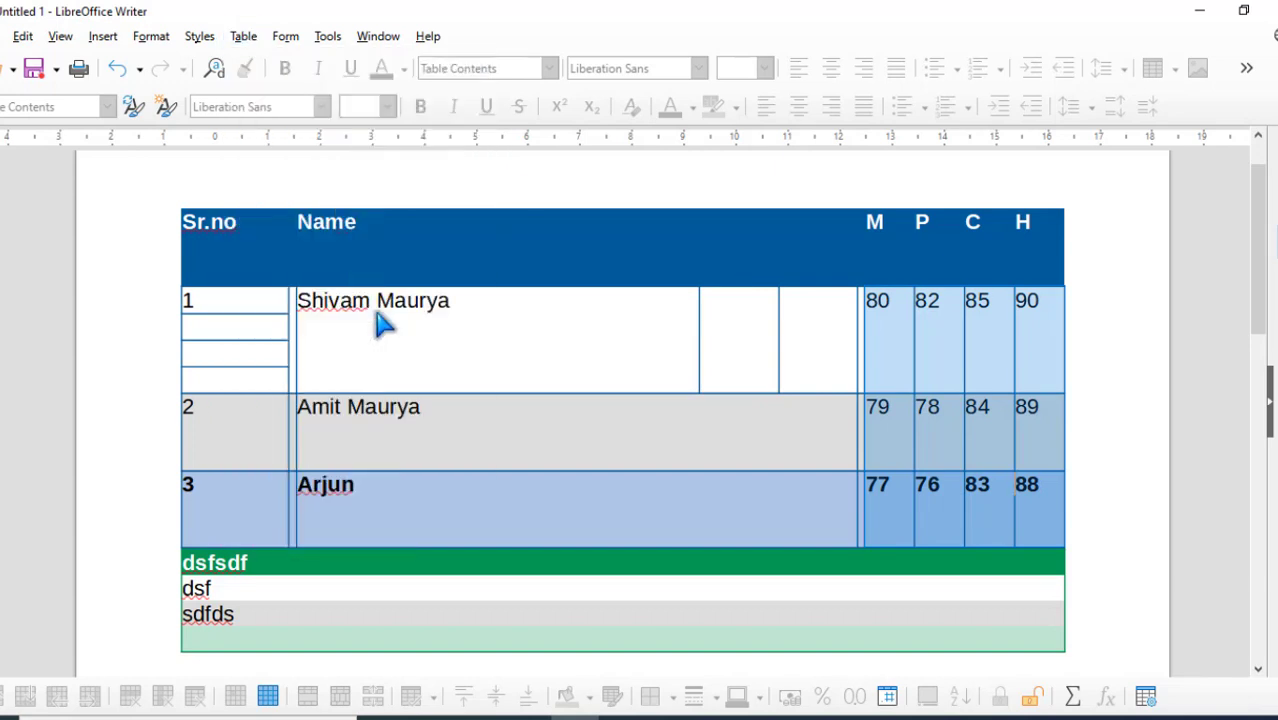
left_click(898, 328)
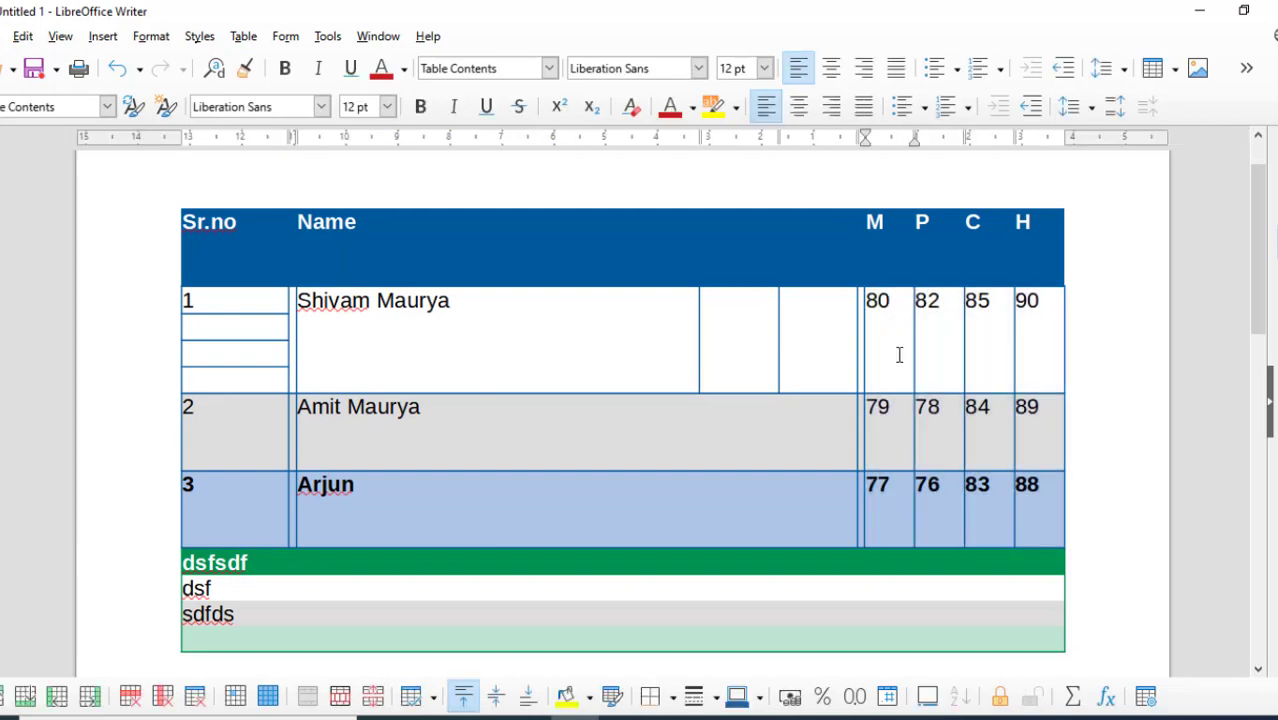
type("df")
left_click_drag(930, 312, 978, 316)
type("df")
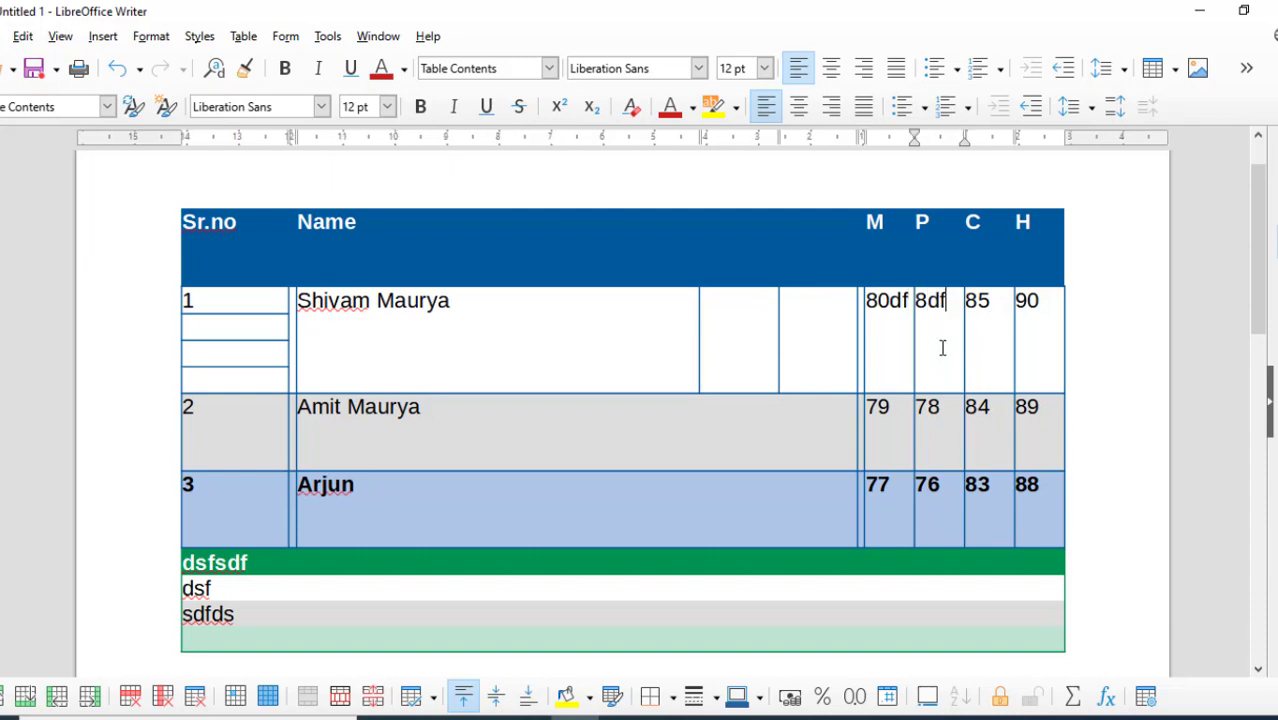
key("ctrl+z")
key("ctrl+z")
key("ctrl+z")
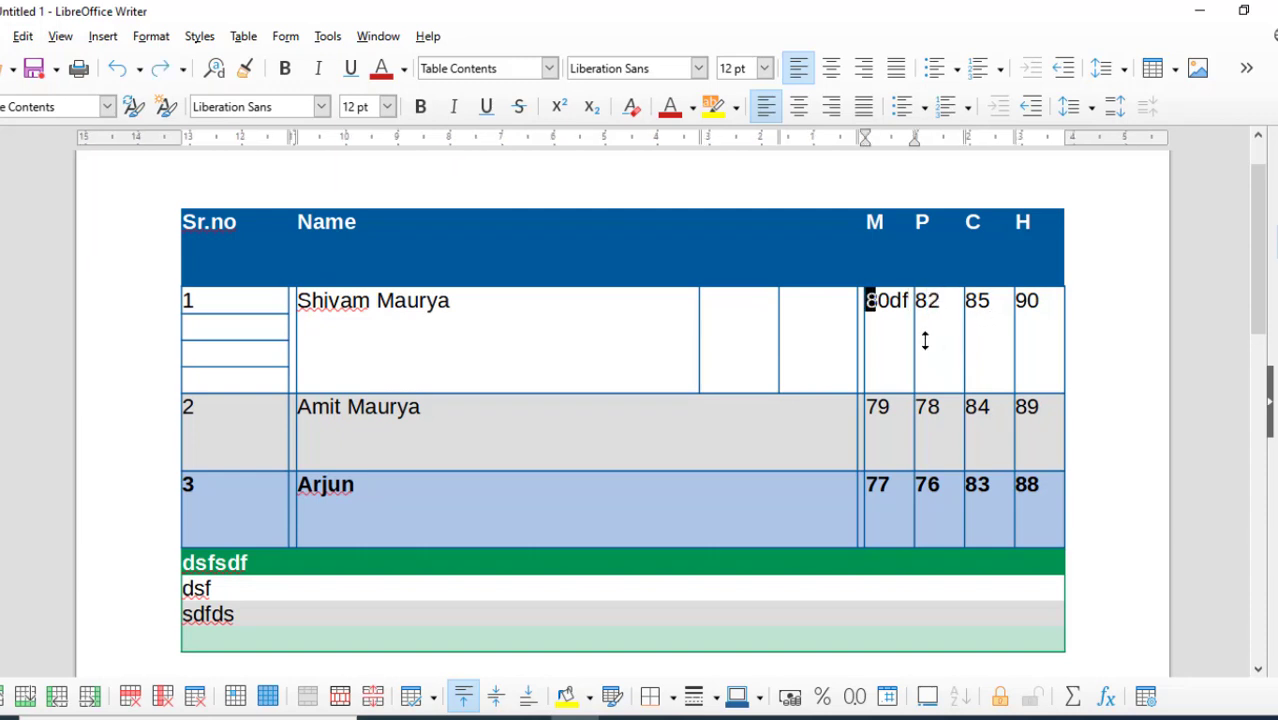
left_click(243, 36)
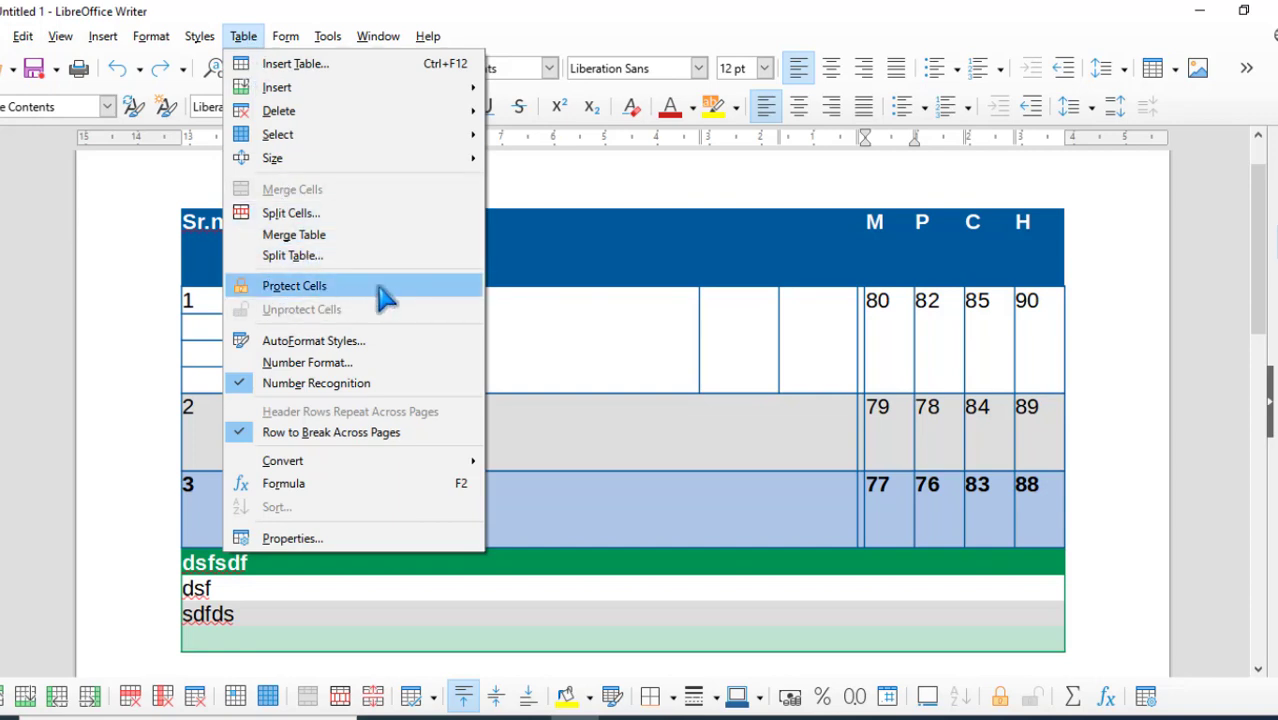
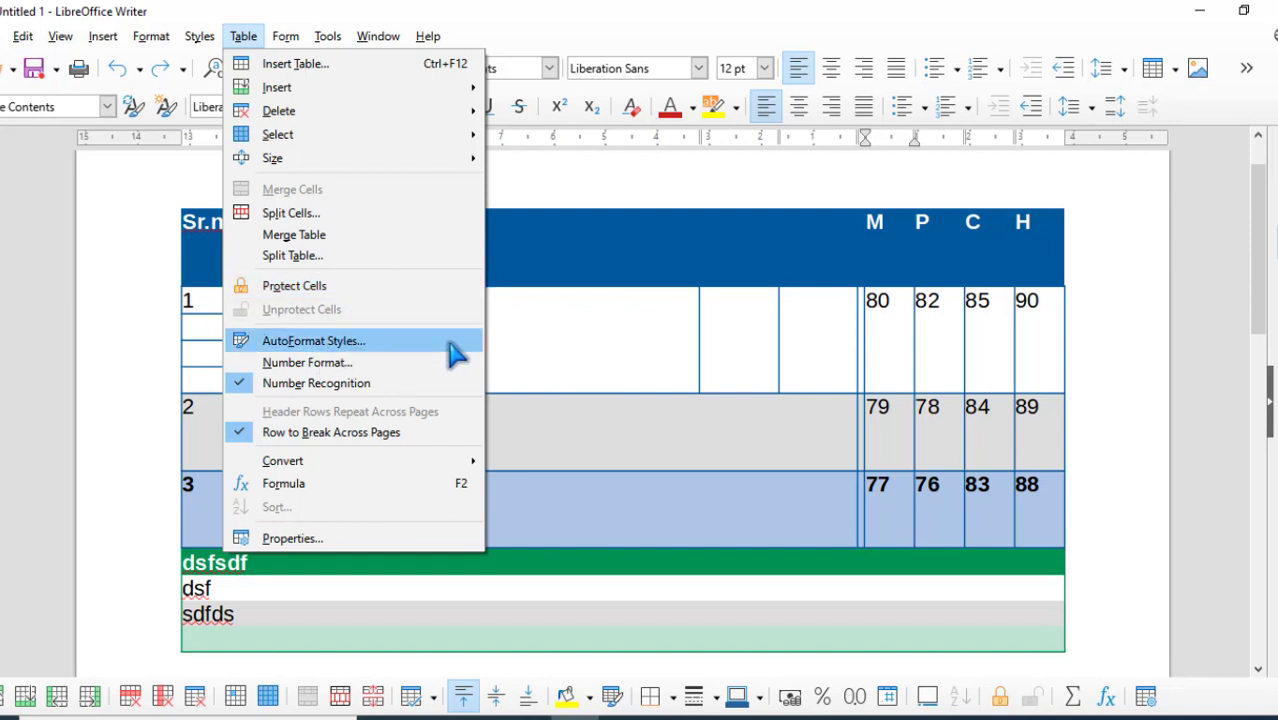
- Open AutoFormat Styles and preview Academic and the Box List Blue, Green, Red and Yellow styles
left_click(563, 321)
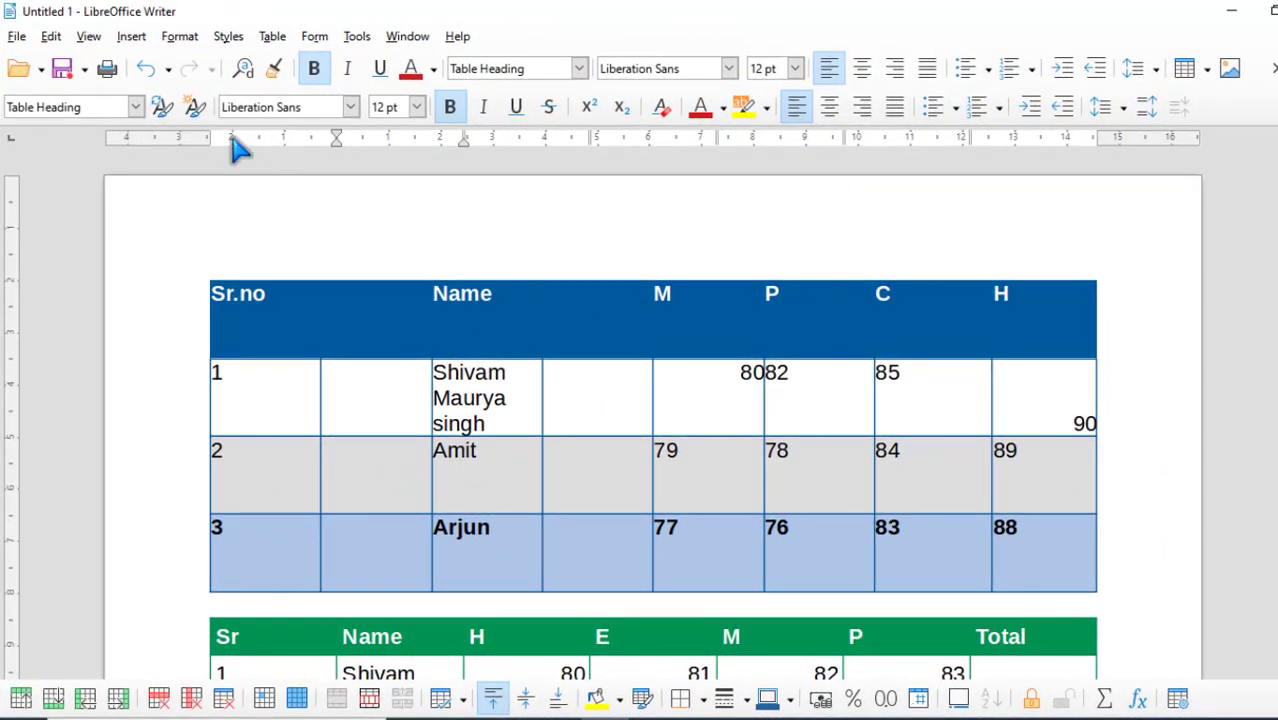
left_click(272, 38)
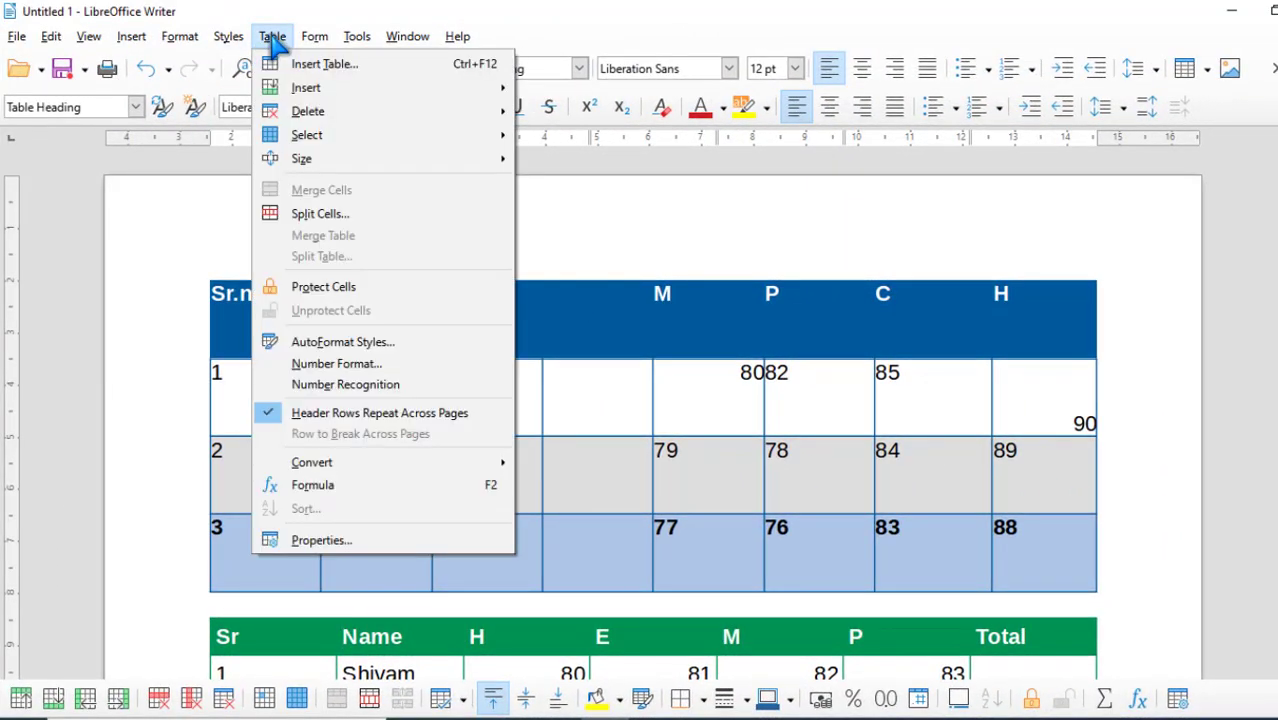
left_click(380, 352)
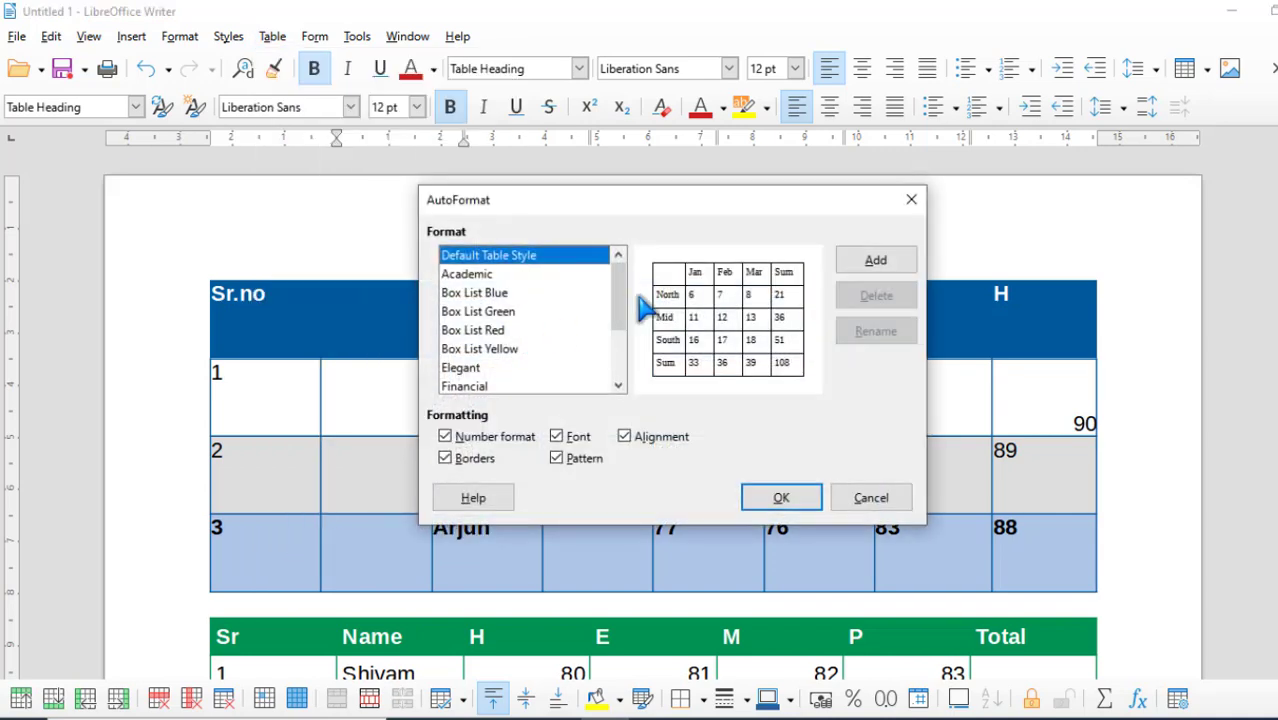
left_click_drag(622, 200, 883, 123)
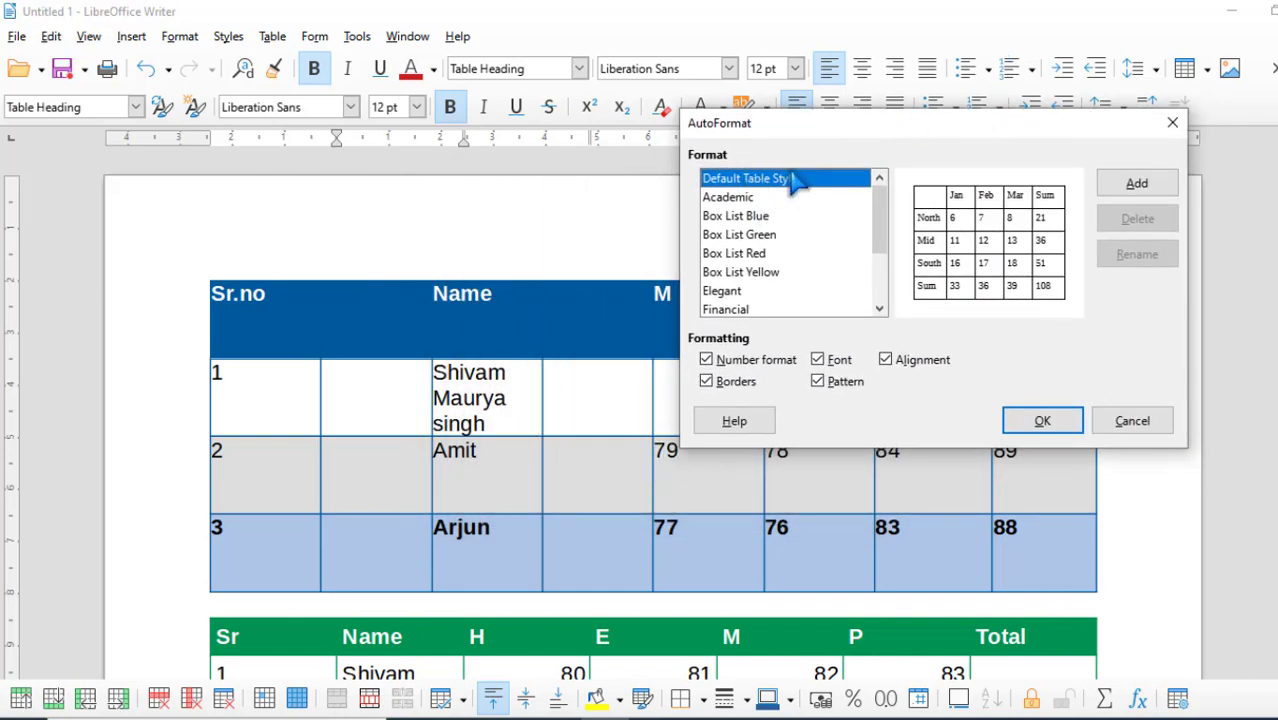
left_click(738, 198)
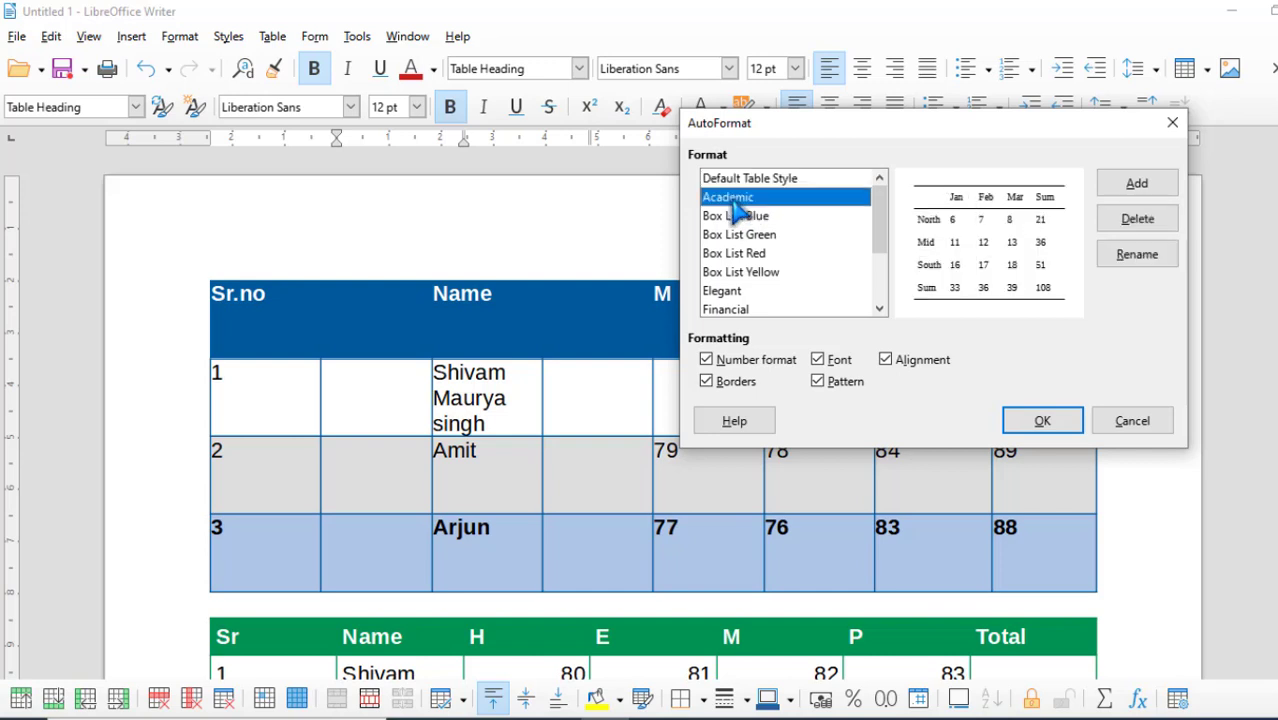
left_click(738, 218)
left_click(742, 236)
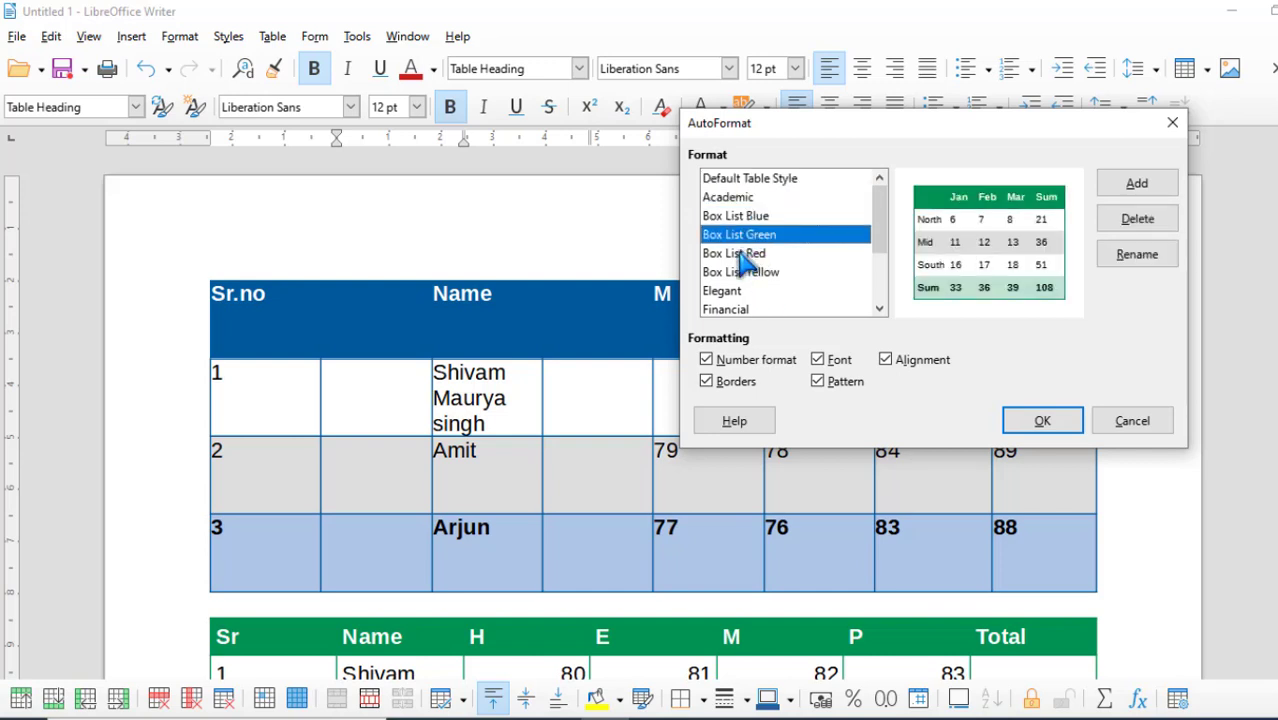
left_click(740, 255)
left_click(745, 272)
- Preview the Financial, Elegant and Simple Grid Columns styles, then close the chooser without applying any
scroll(757, 275, "down", 2)
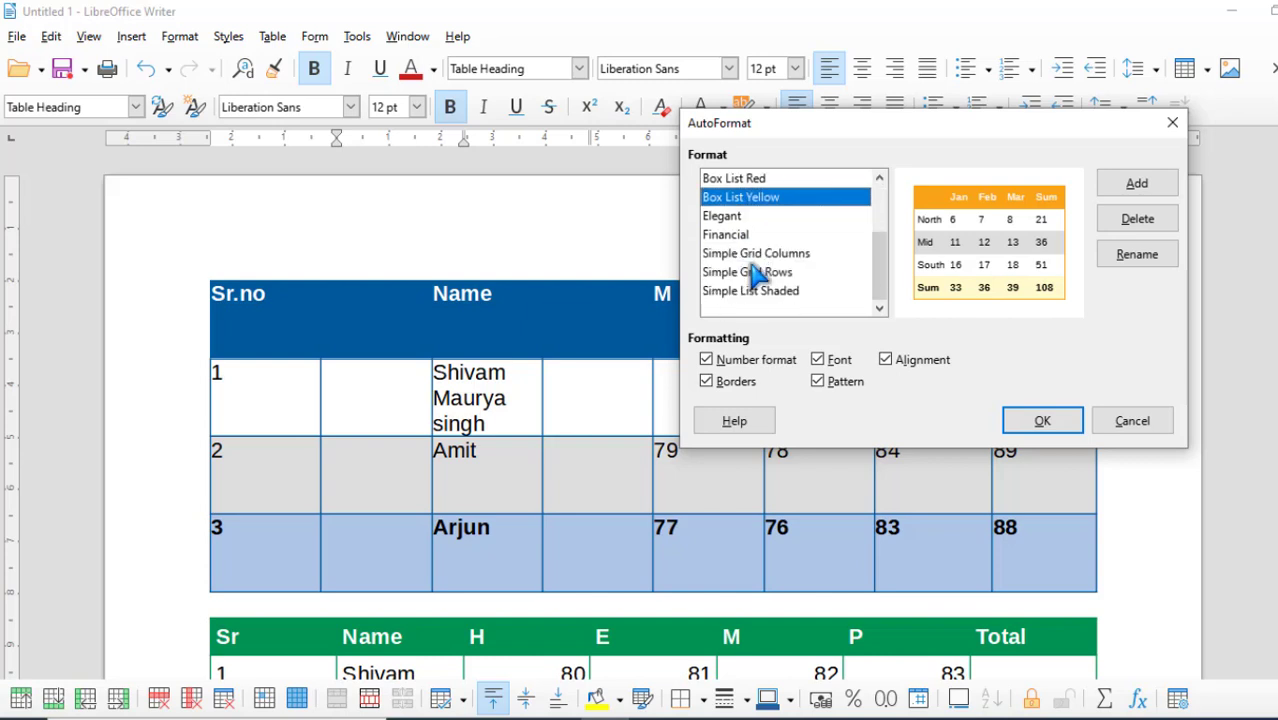
left_click(747, 234)
left_click(745, 216)
left_click(743, 255)
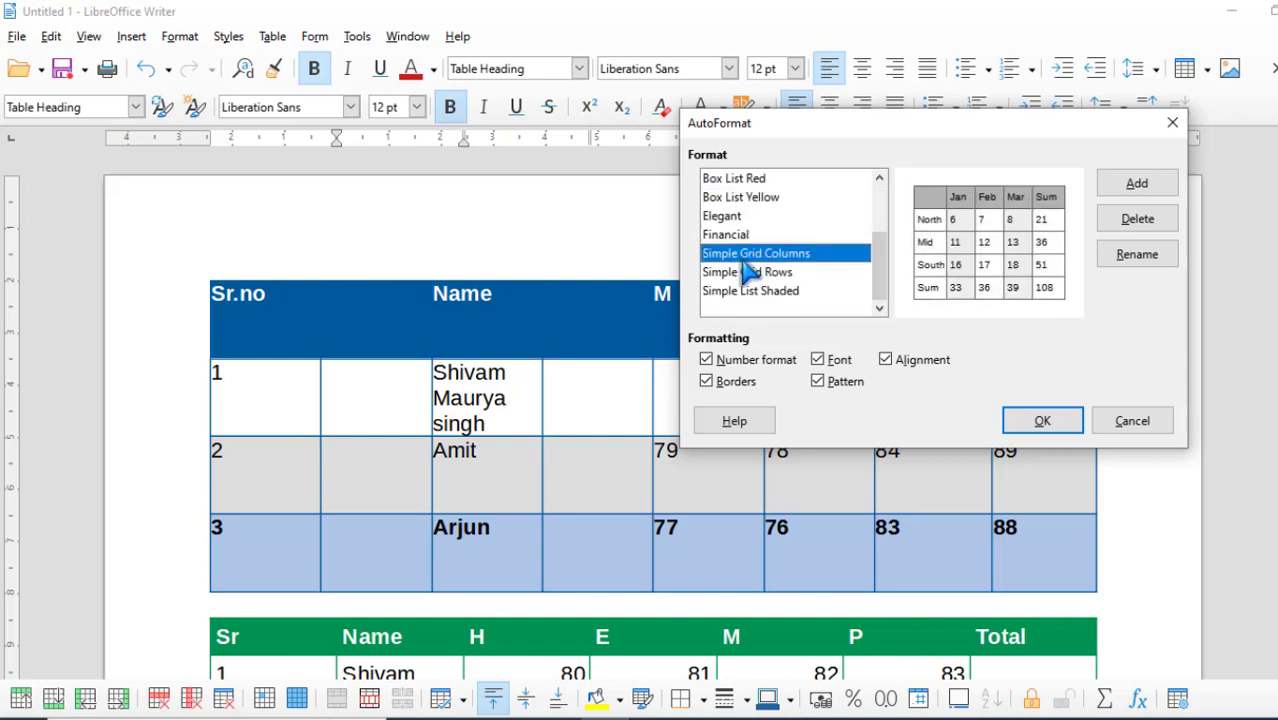
scroll(797, 255, "up", 2)
left_click(785, 253)
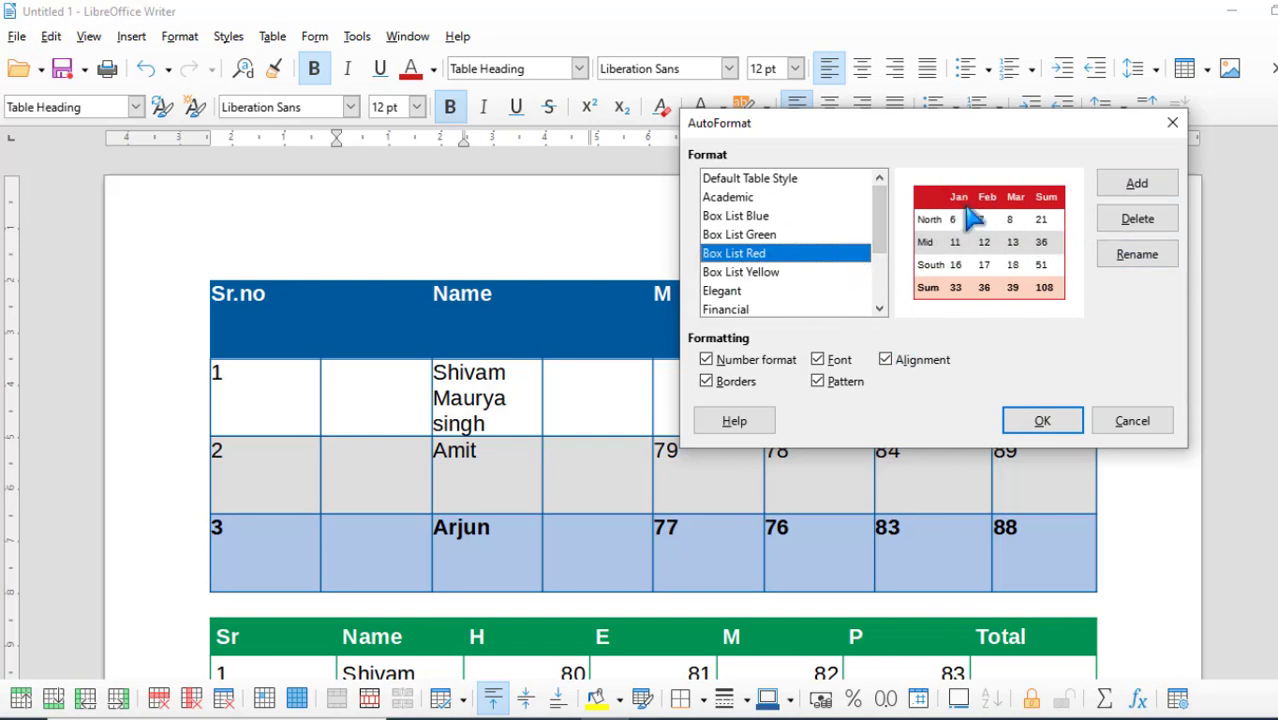
left_click(1133, 421)
- Select the three data rows and choose Box List Red in AutoFormat Styles
left_click_drag(268, 380, 1049, 558)
left_click(273, 37)
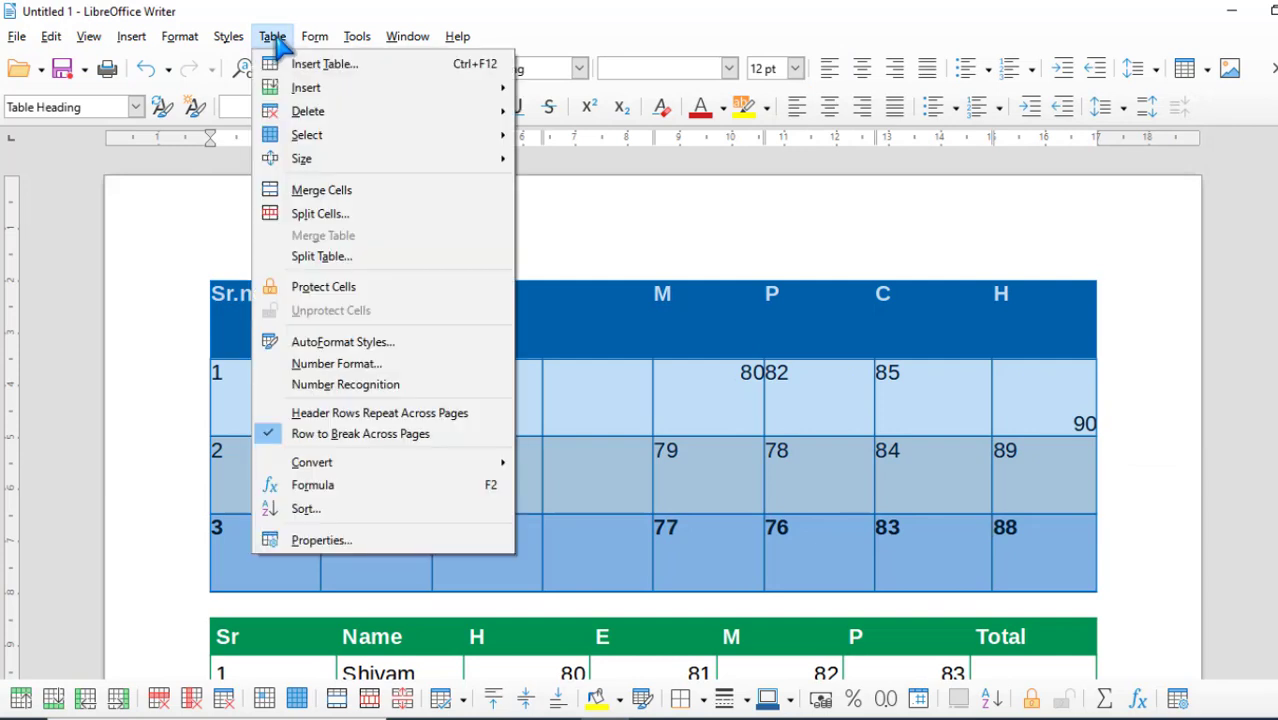
left_click(377, 342)
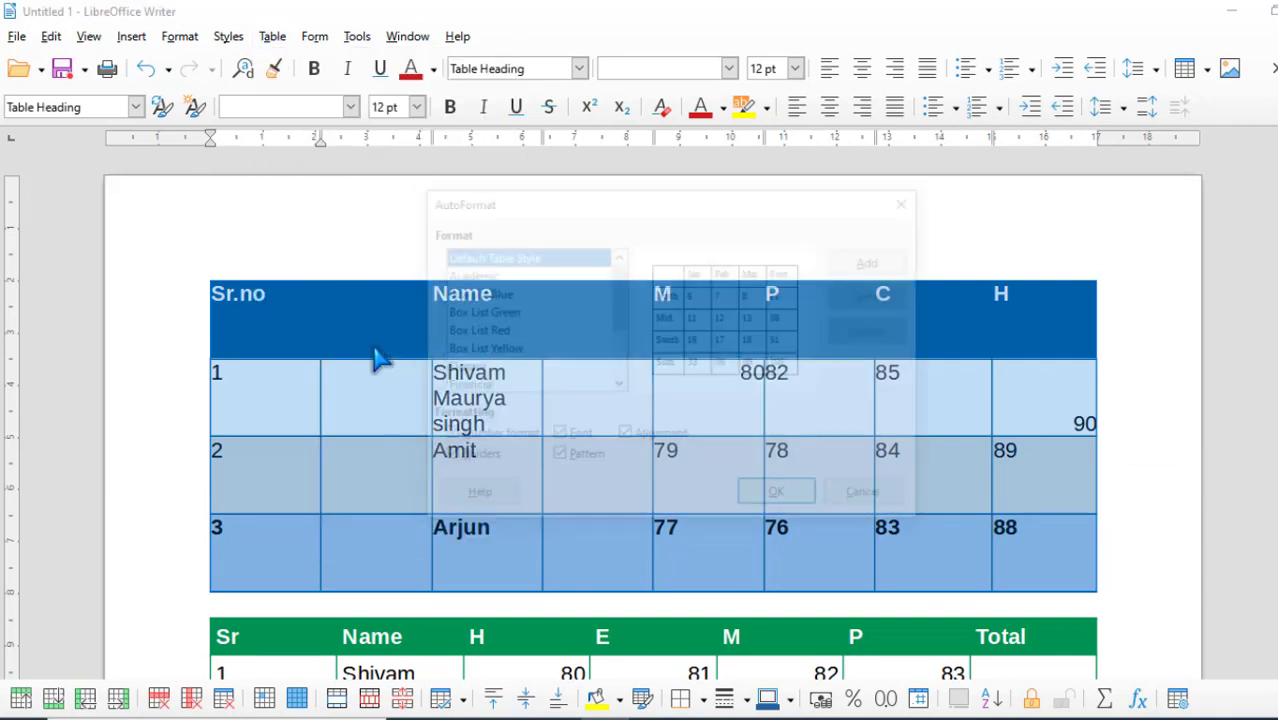
left_click(512, 293)
left_click(512, 331)
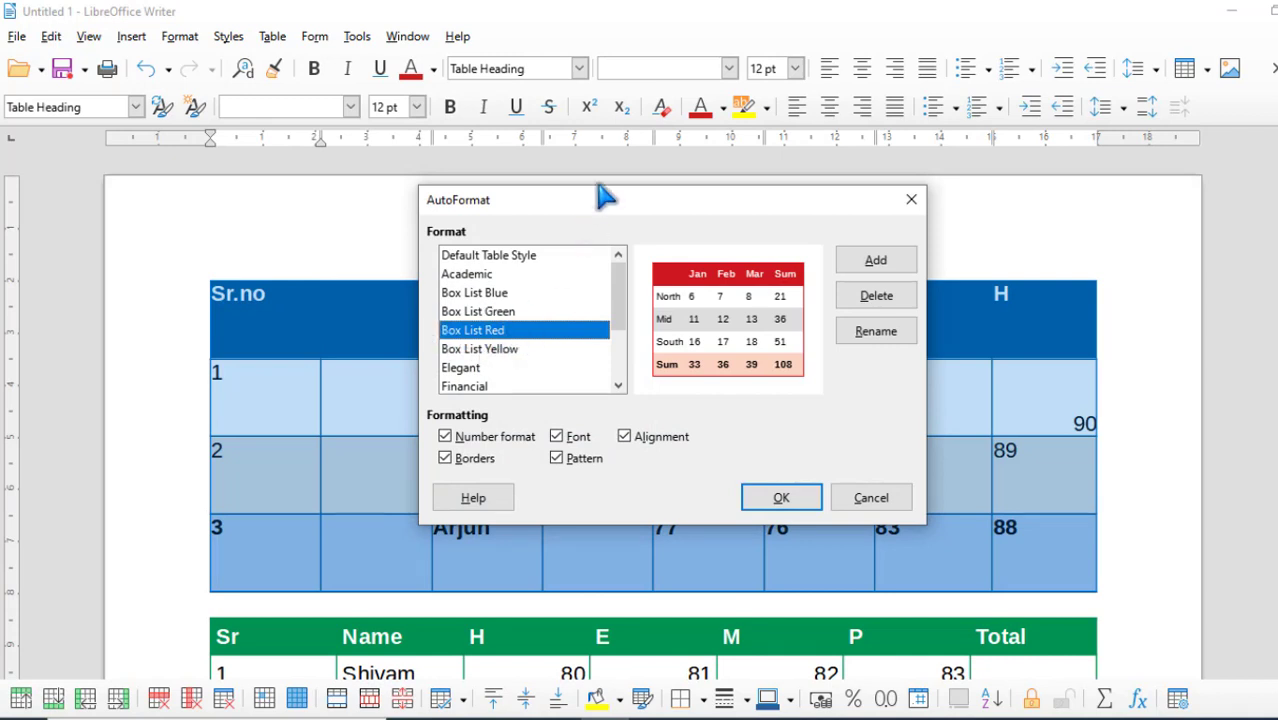
left_click_drag(608, 210, 660, 168)
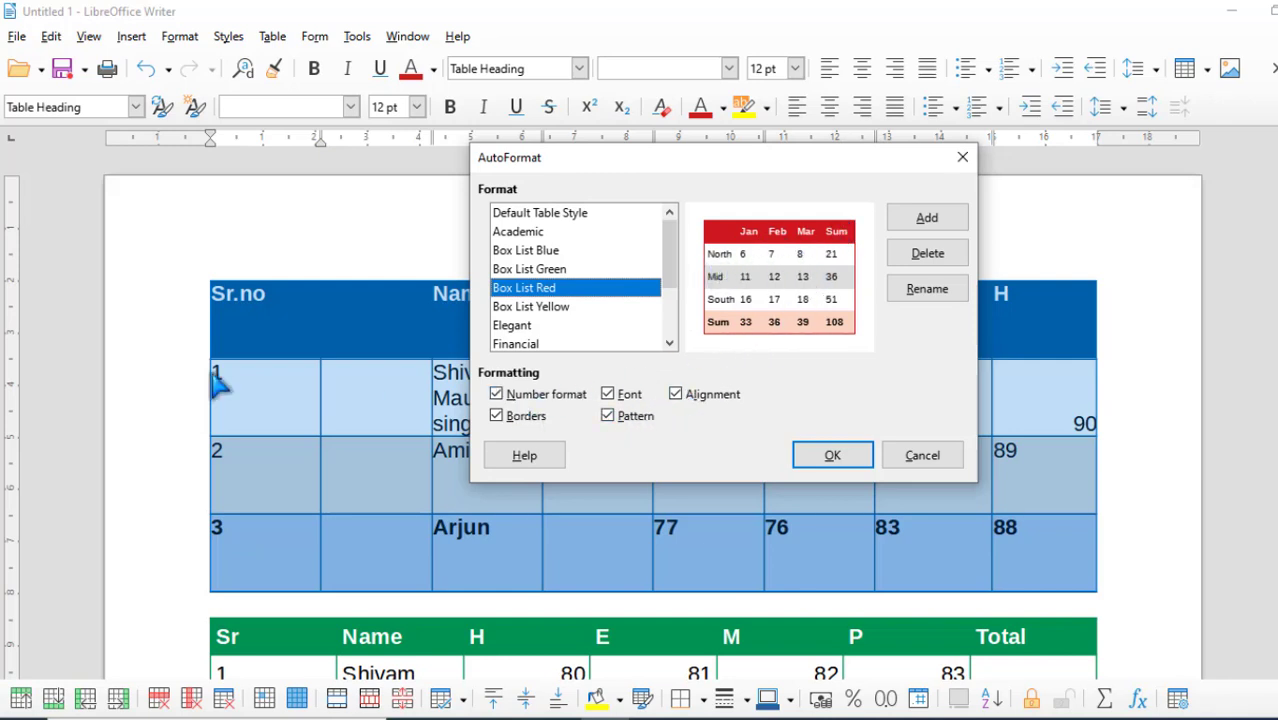
- Apply Box List Red with Borders, Pattern and Font kept but Alignment unchecked
left_click(497, 417)
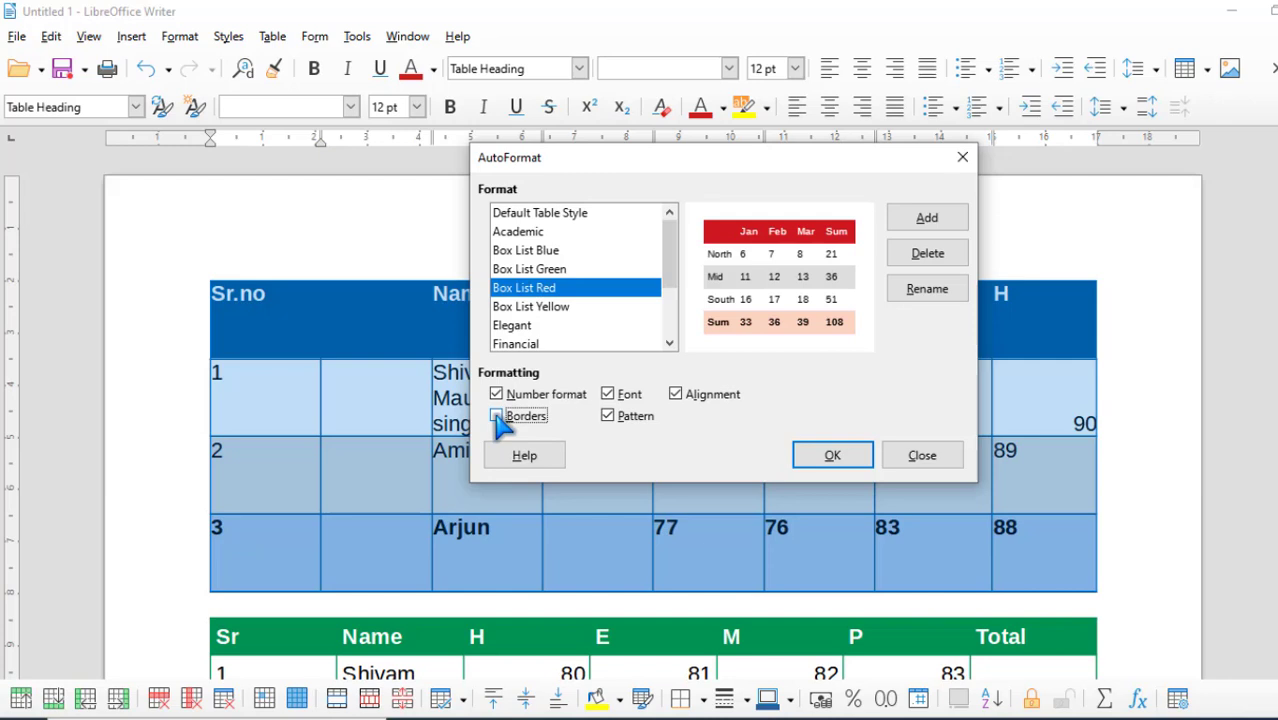
left_click(497, 417)
left_click(607, 417)
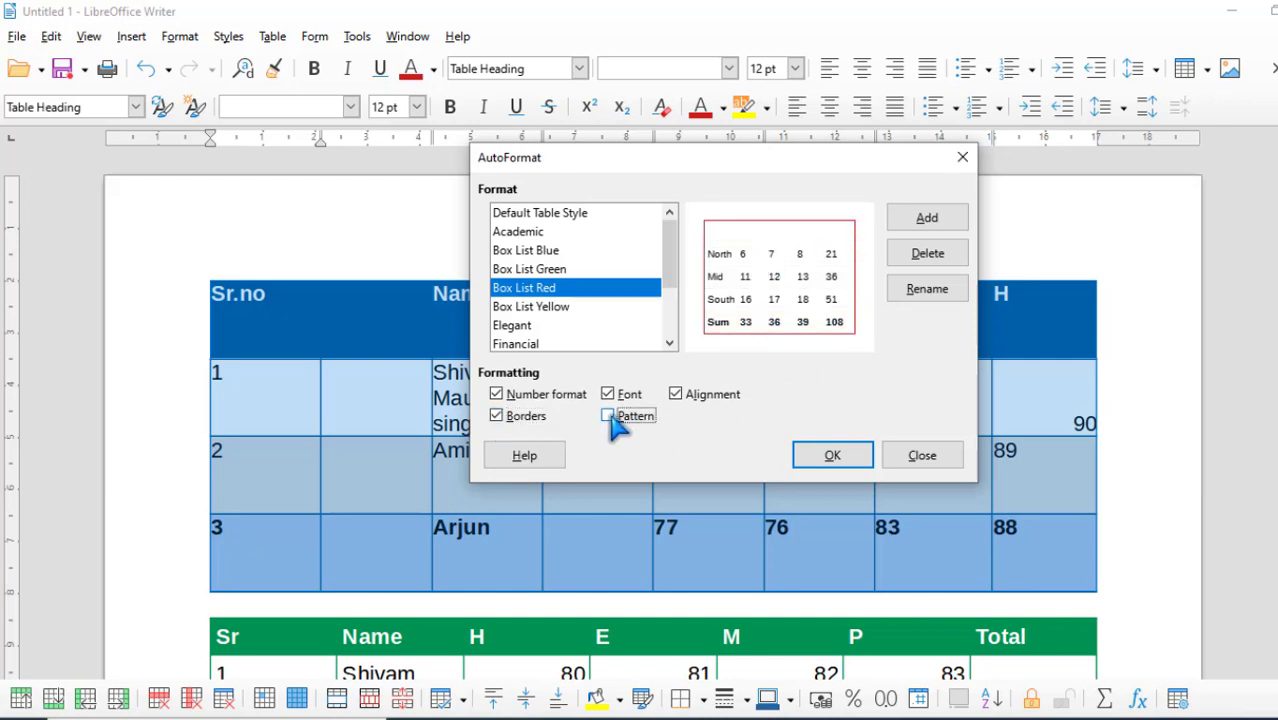
left_click(608, 417)
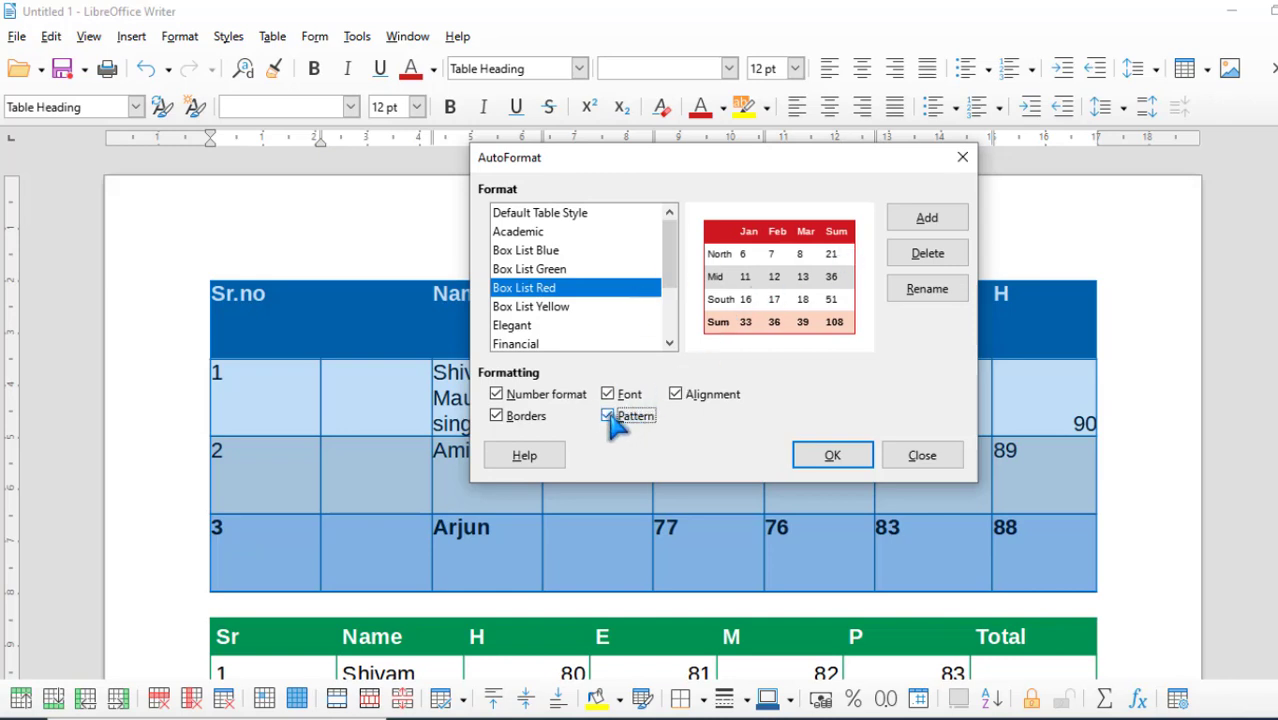
left_click(676, 395)
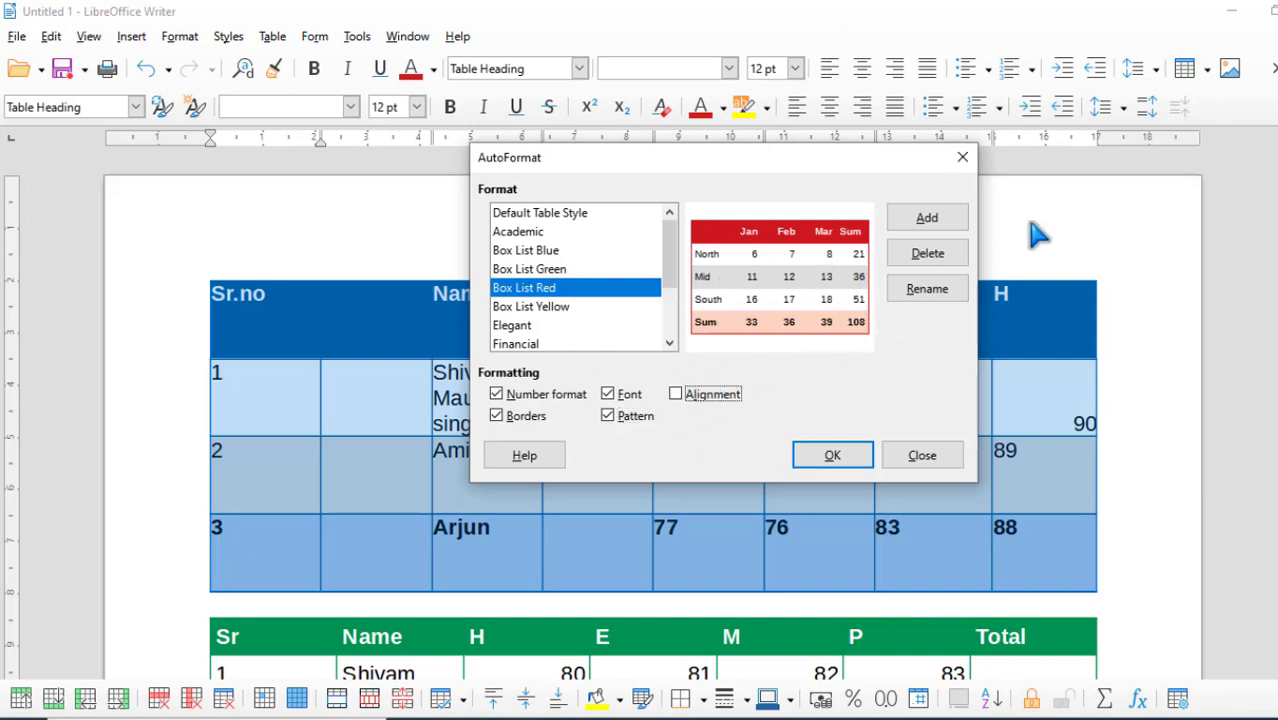
left_click(608, 395)
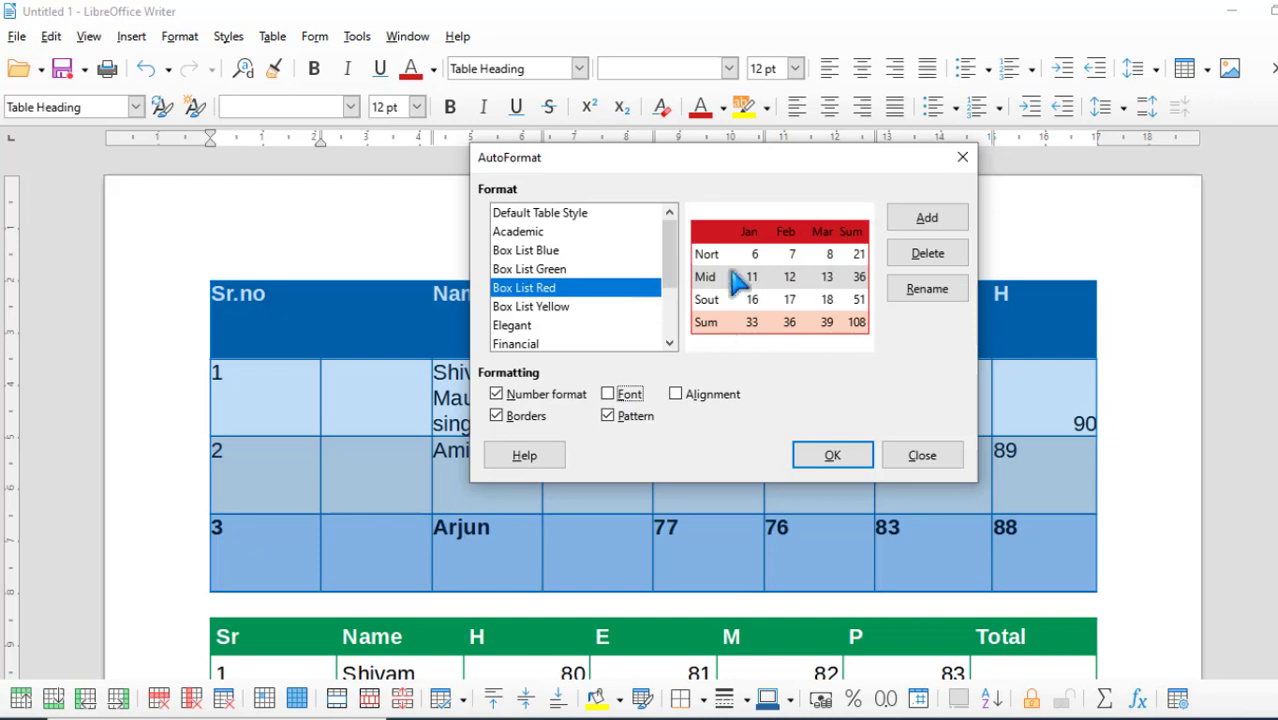
left_click(610, 396)
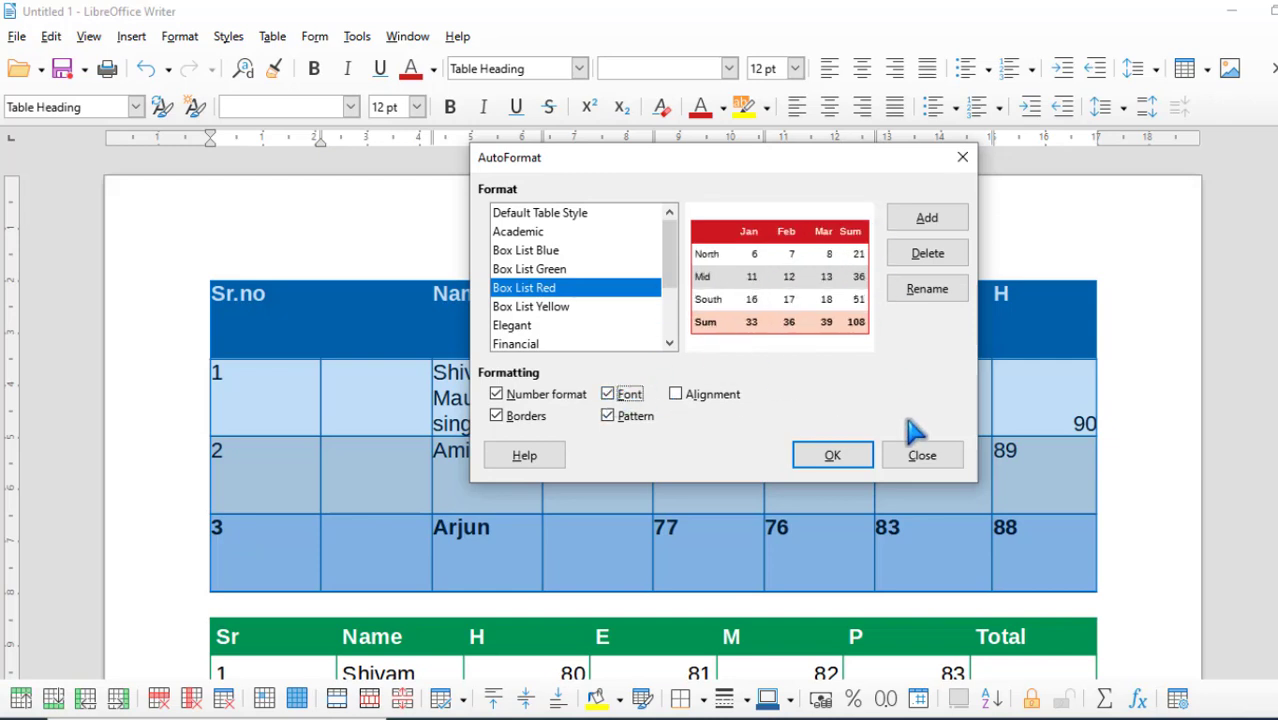
left_click(833, 457)
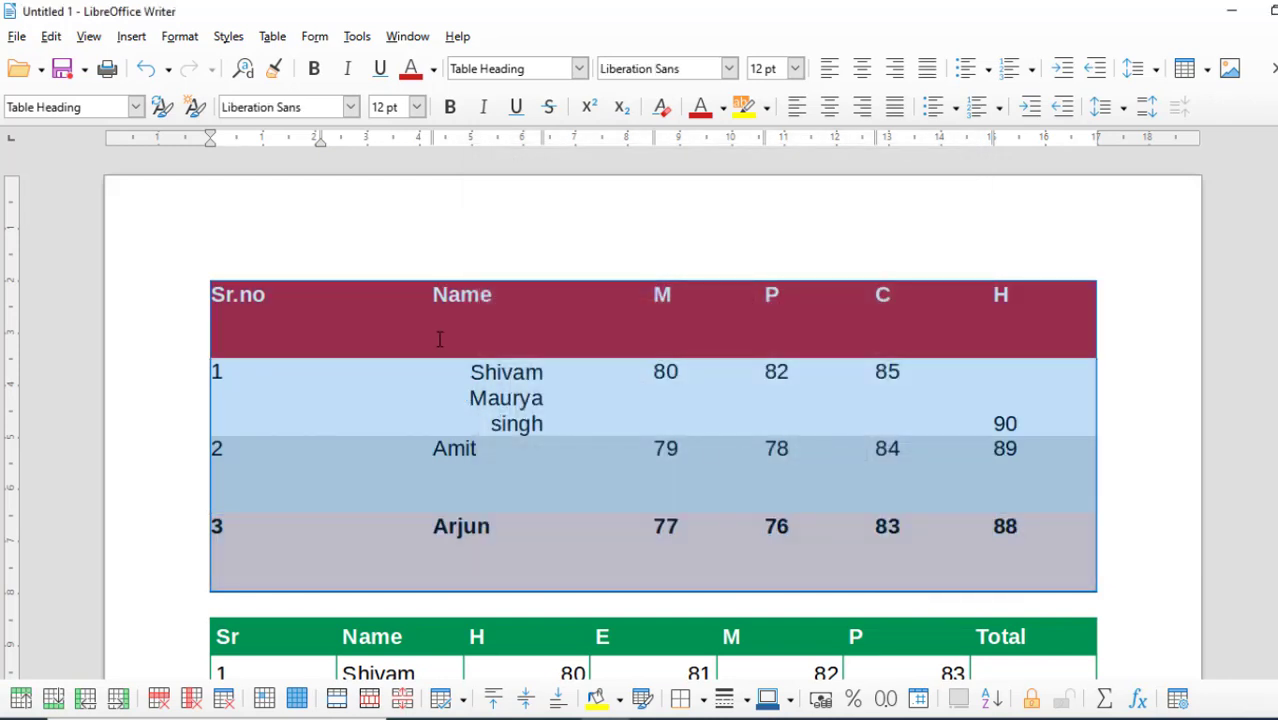
- Select every cell of the red table and give them all inner and outer borders
left_click(439, 339)
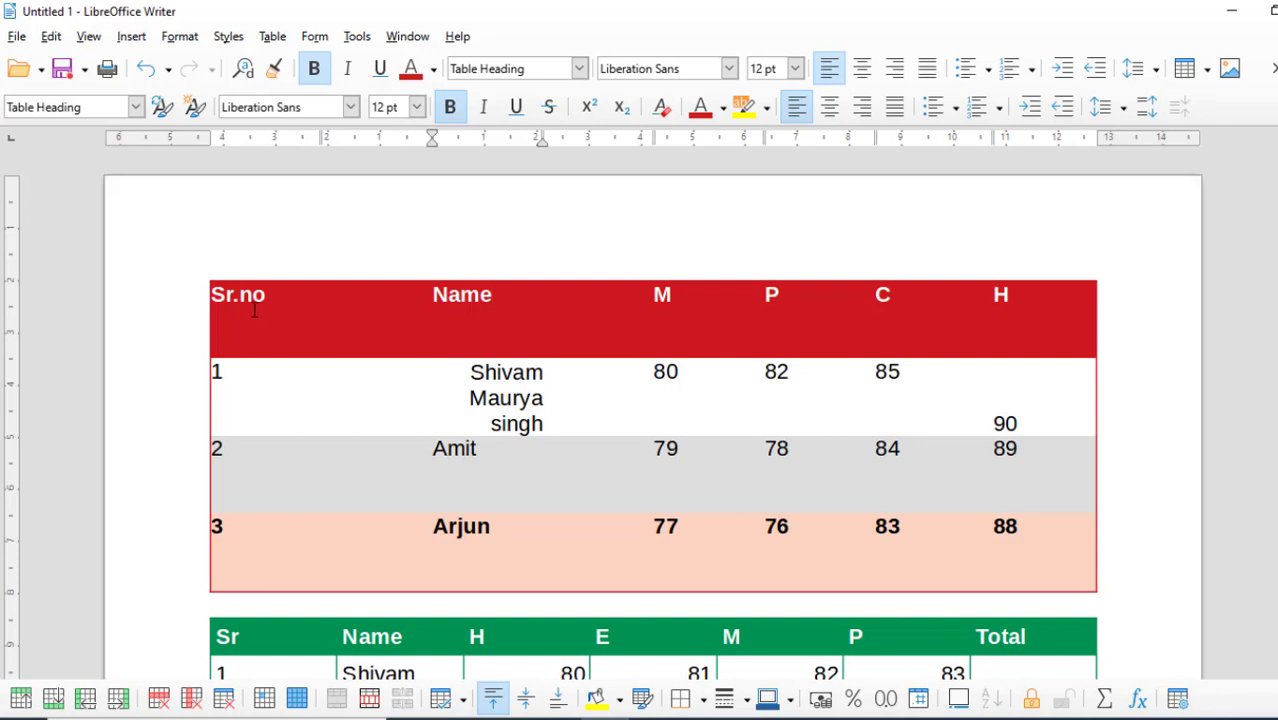
left_click_drag(254, 307, 1091, 552)
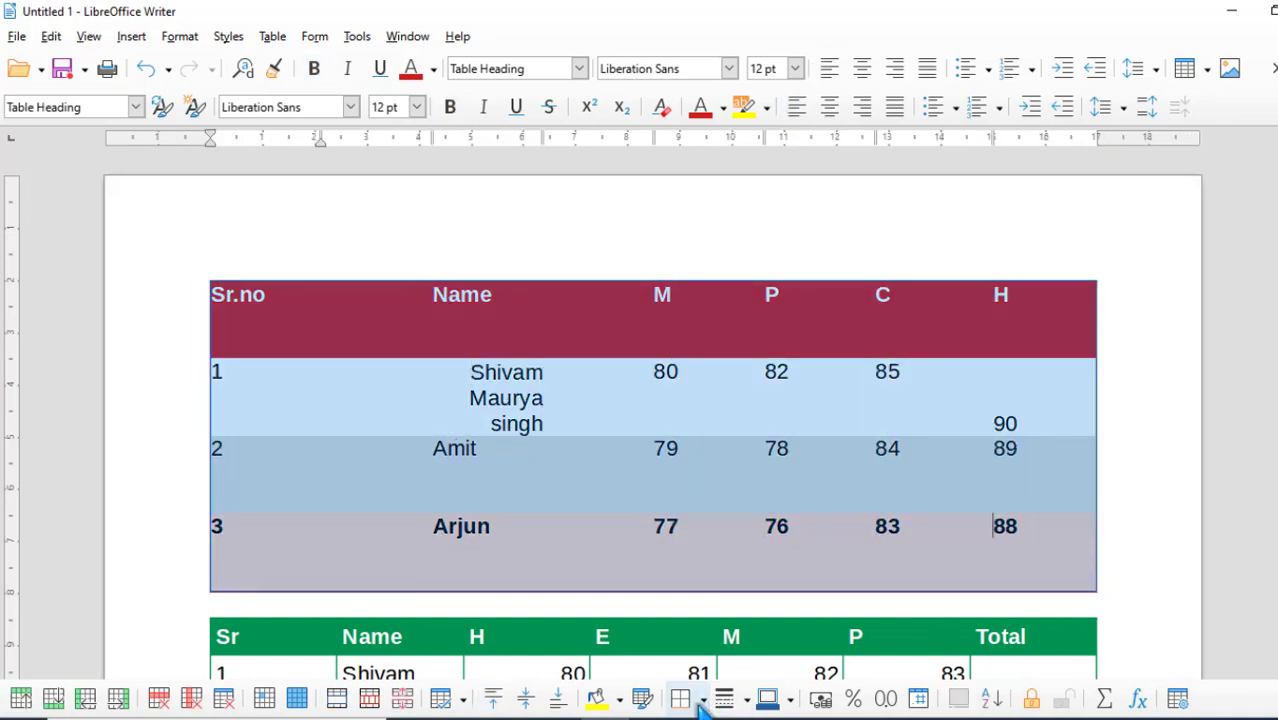
left_click(703, 700)
left_click(759, 662)
left_click(624, 463)
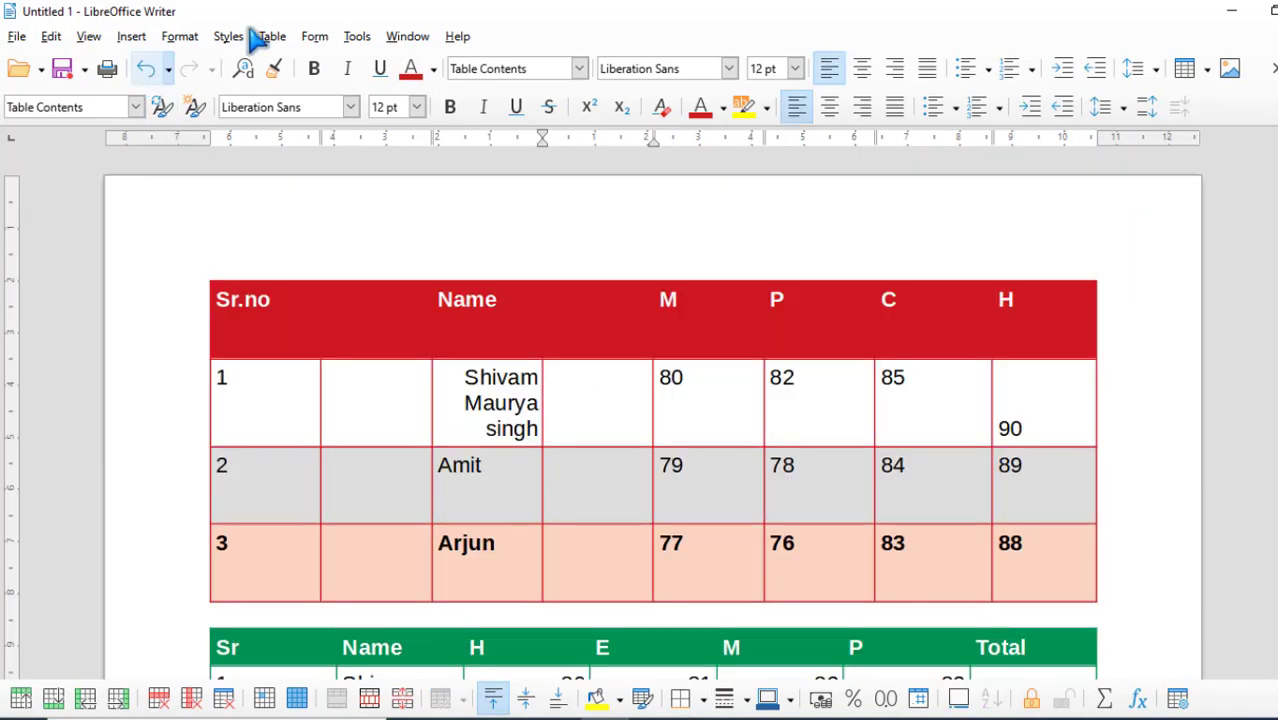
- Check the table menu and the bordered result, then select the whole red marks table
left_click(277, 40)
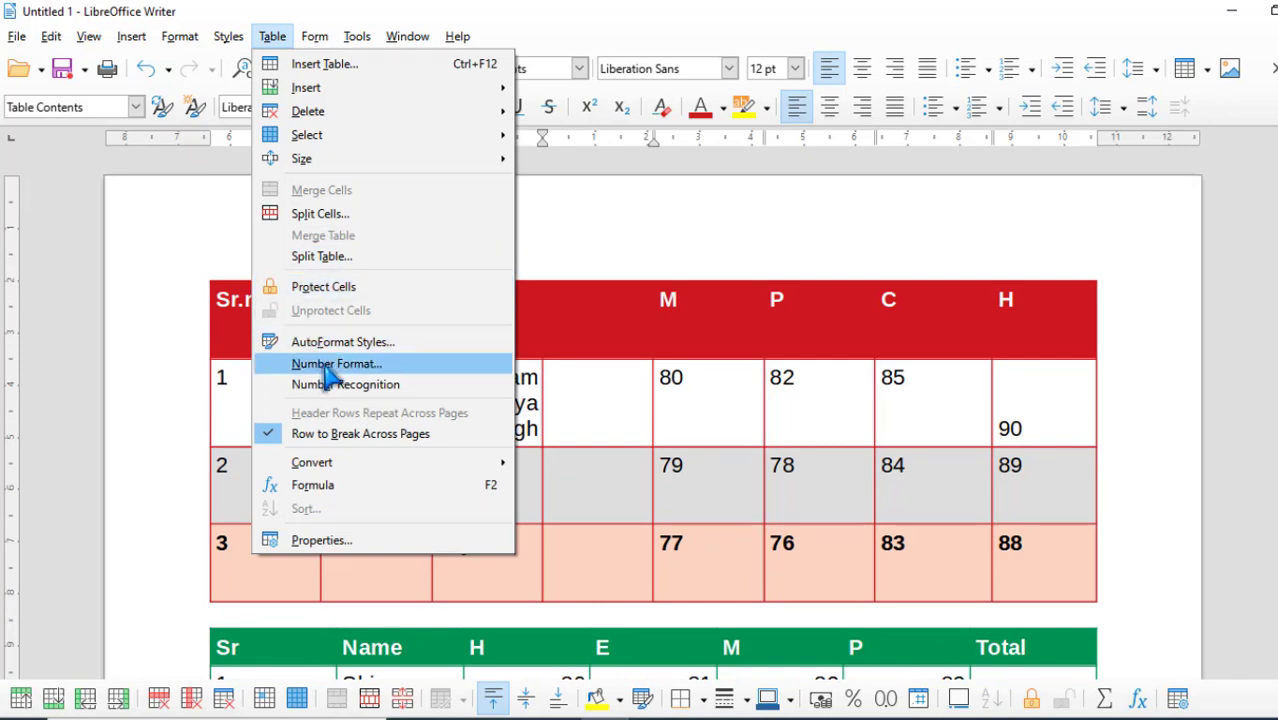
left_click(700, 388)
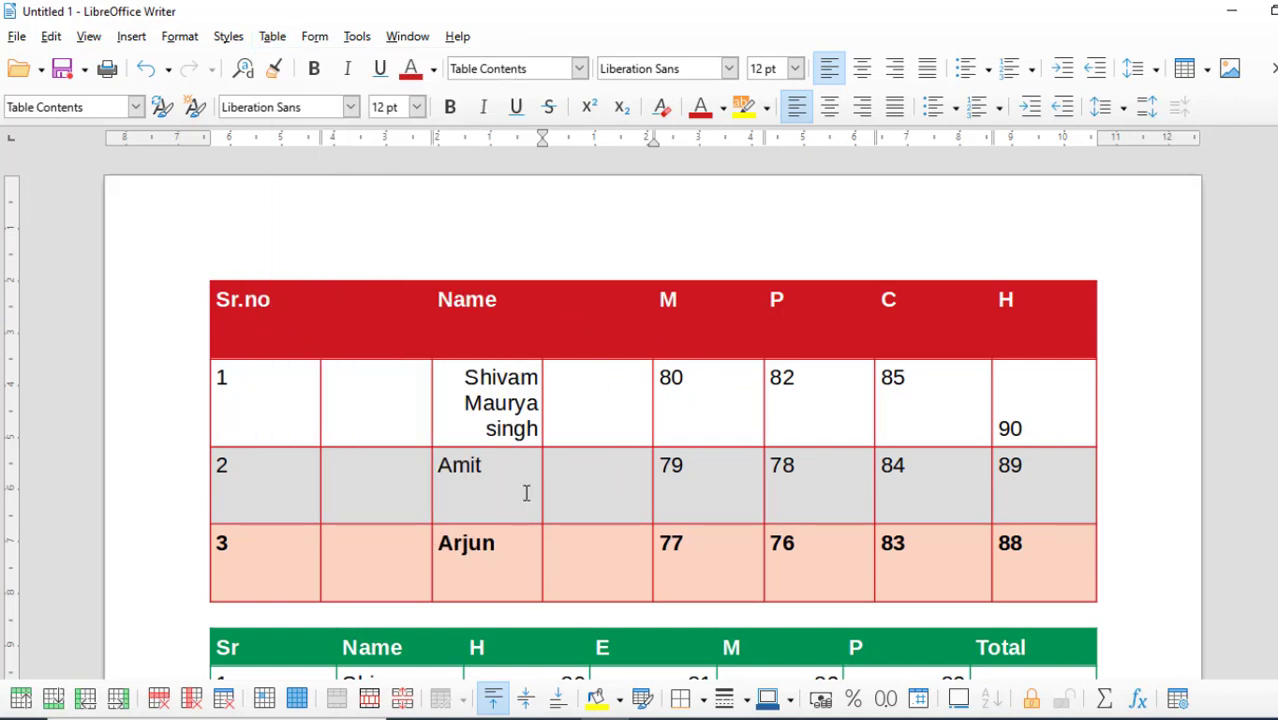
scroll(640, 440, "down", 5)
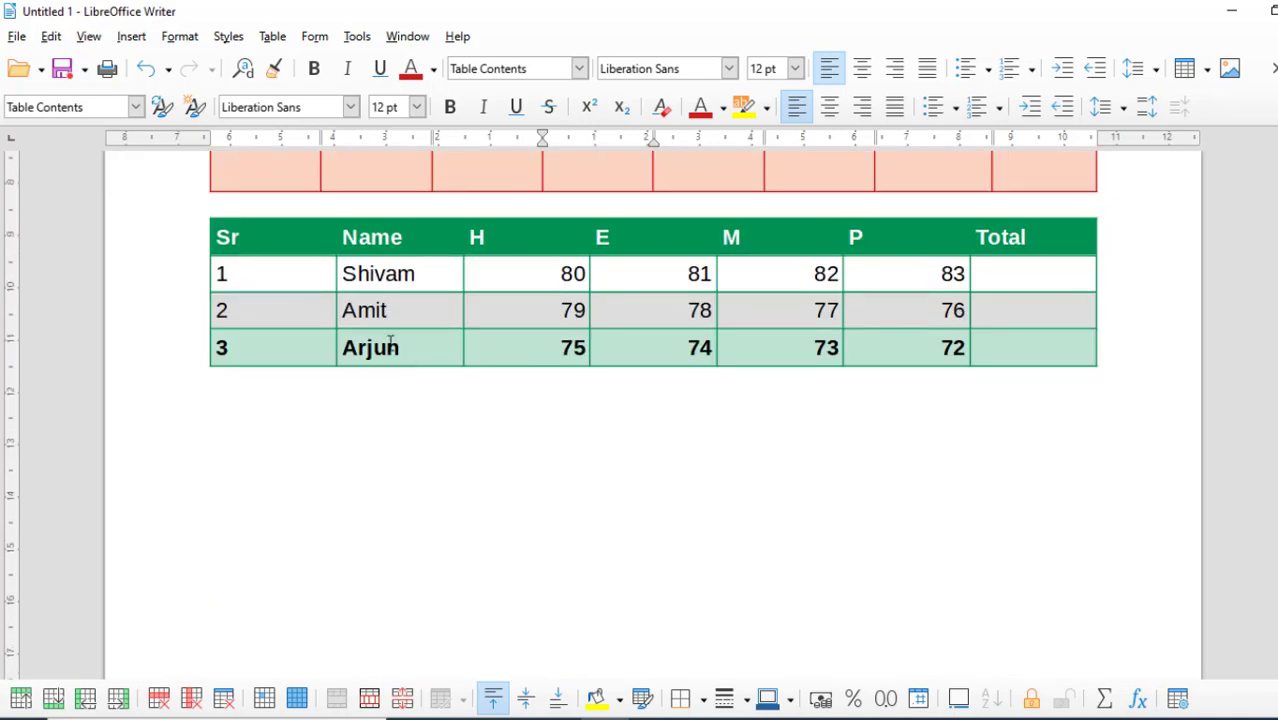
scroll(472, 340, "up", 3)
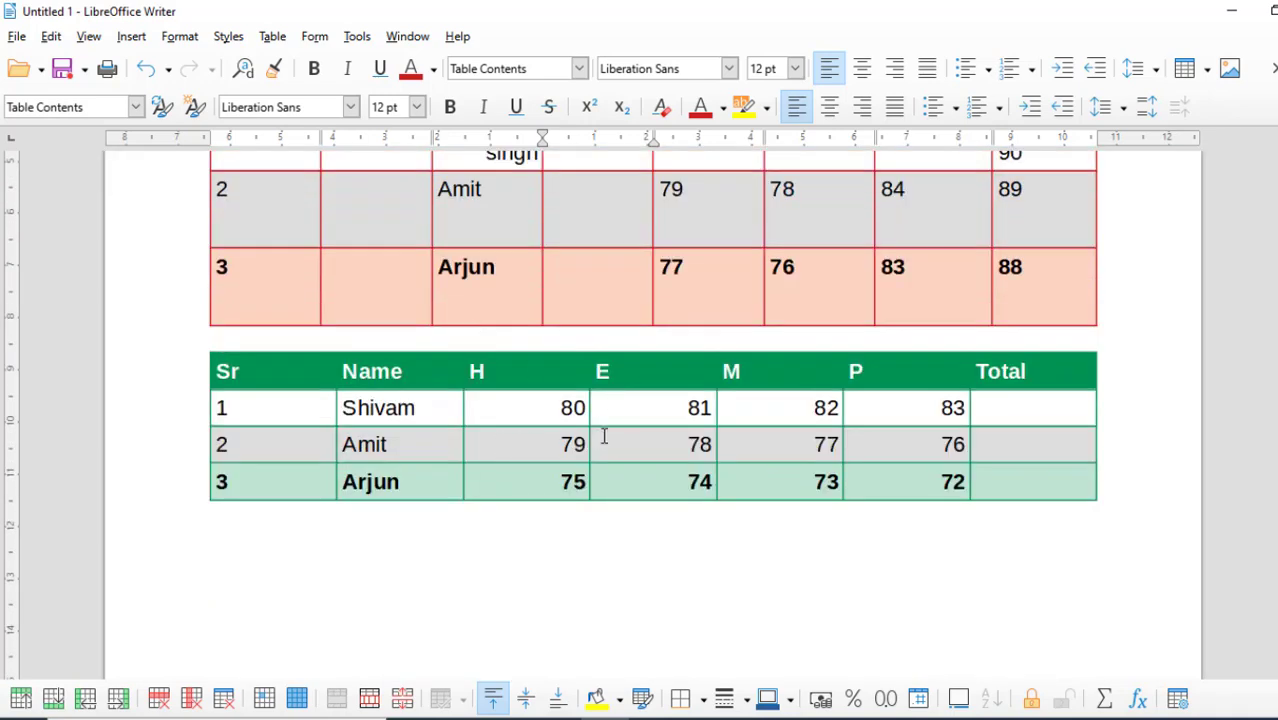
scroll(545, 484, "up", 6)
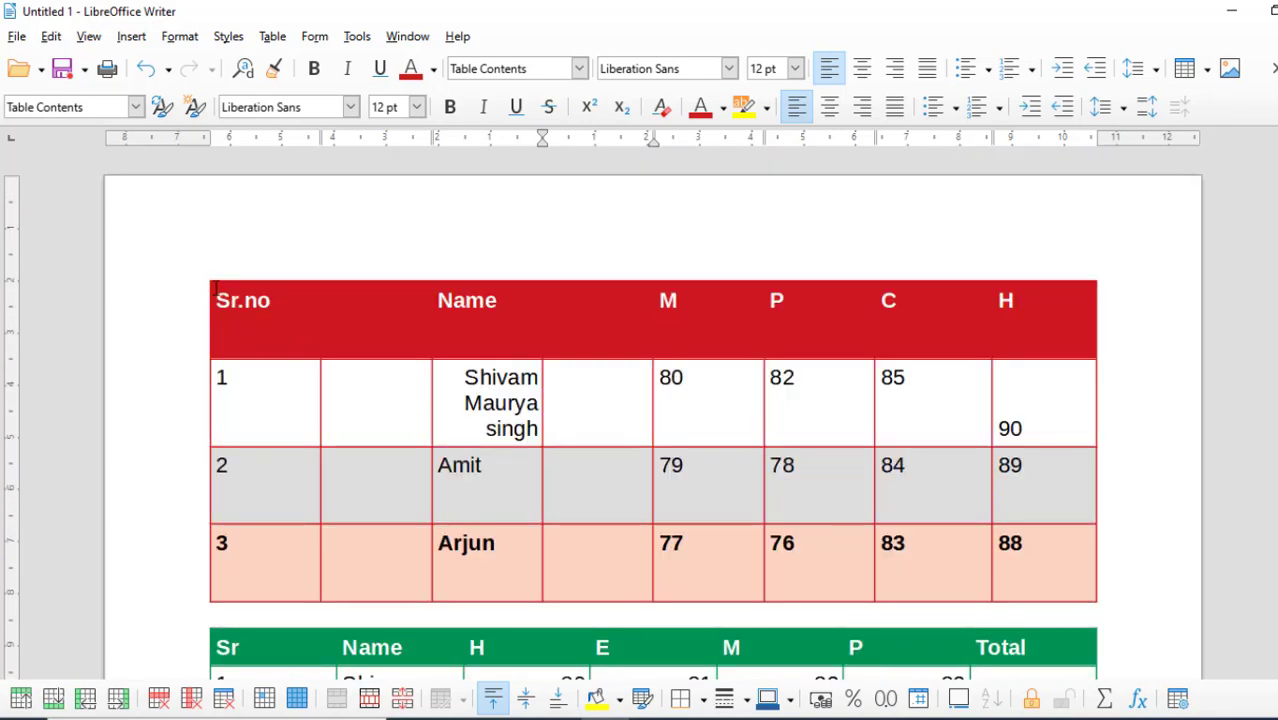
left_click(203, 275)
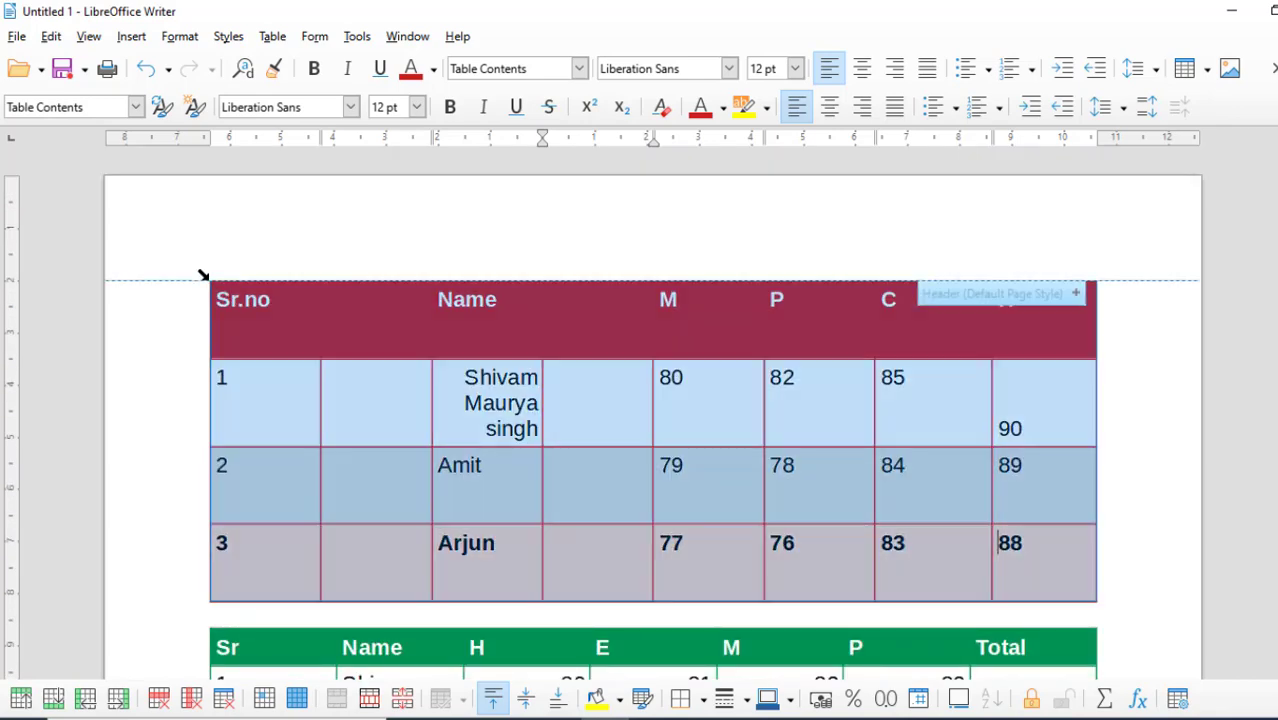
- Delete the red marks table and put the cursor in the P mark cell 83
left_click(272, 36)
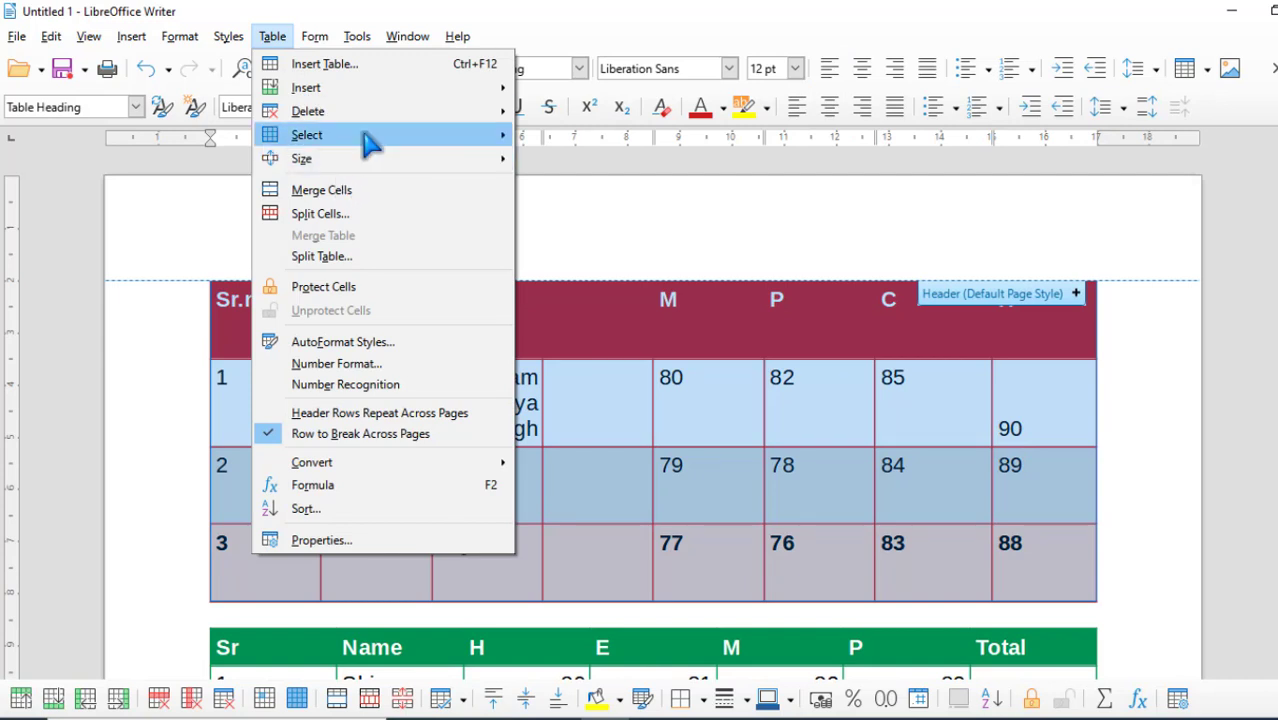
mouse_move(456, 111)
left_click(566, 157)
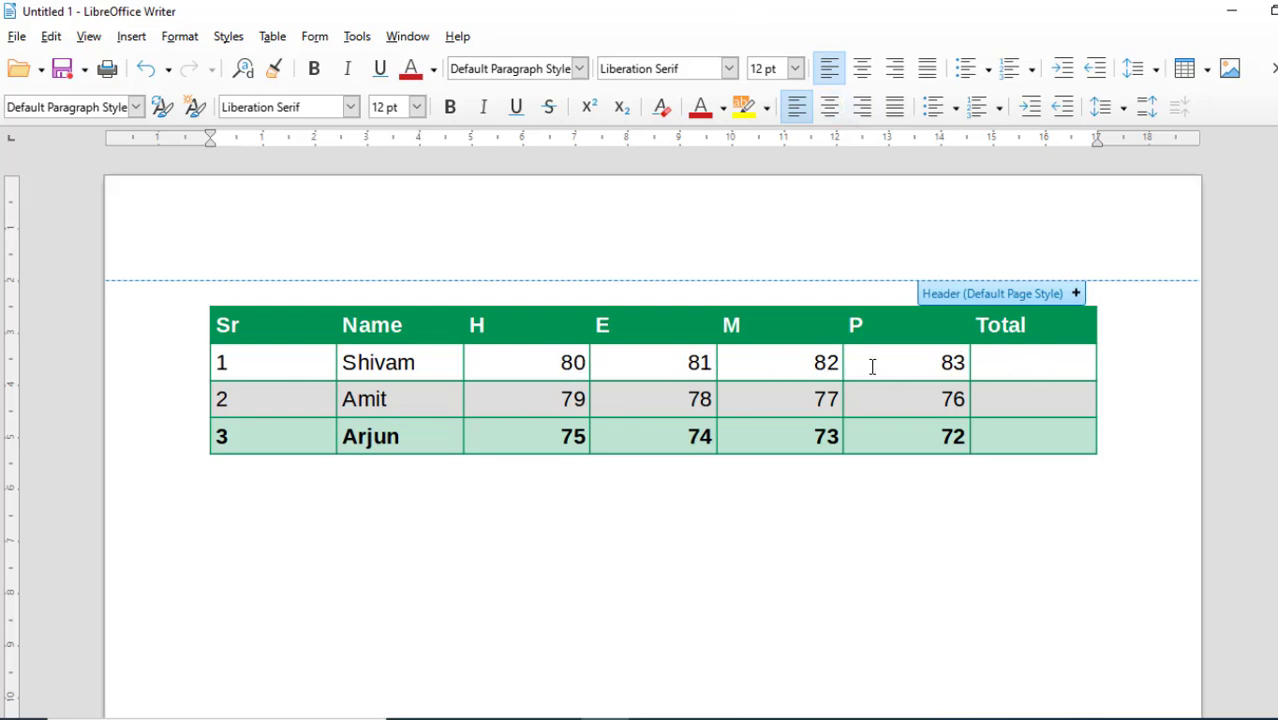
left_click(965, 362)
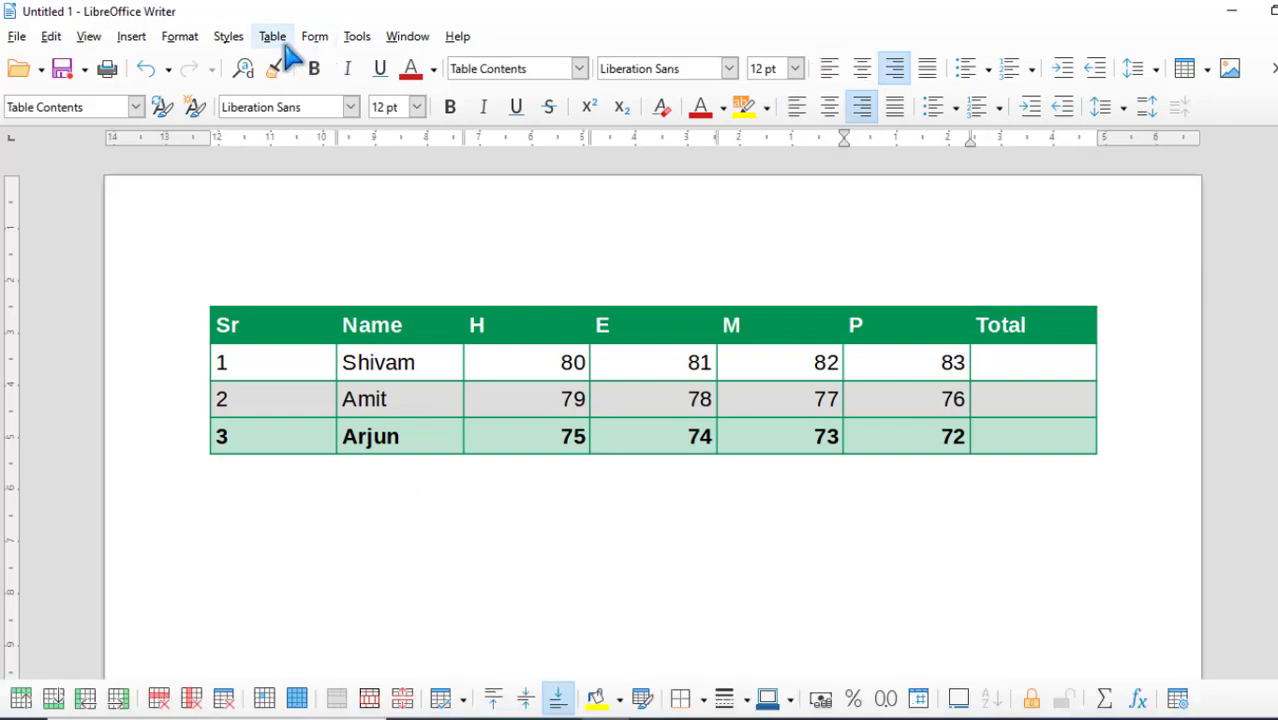
- Open Number Format, browse All and User-defined, then pick Number with 2 decimal places
left_click(274, 37)
left_click(345, 364)
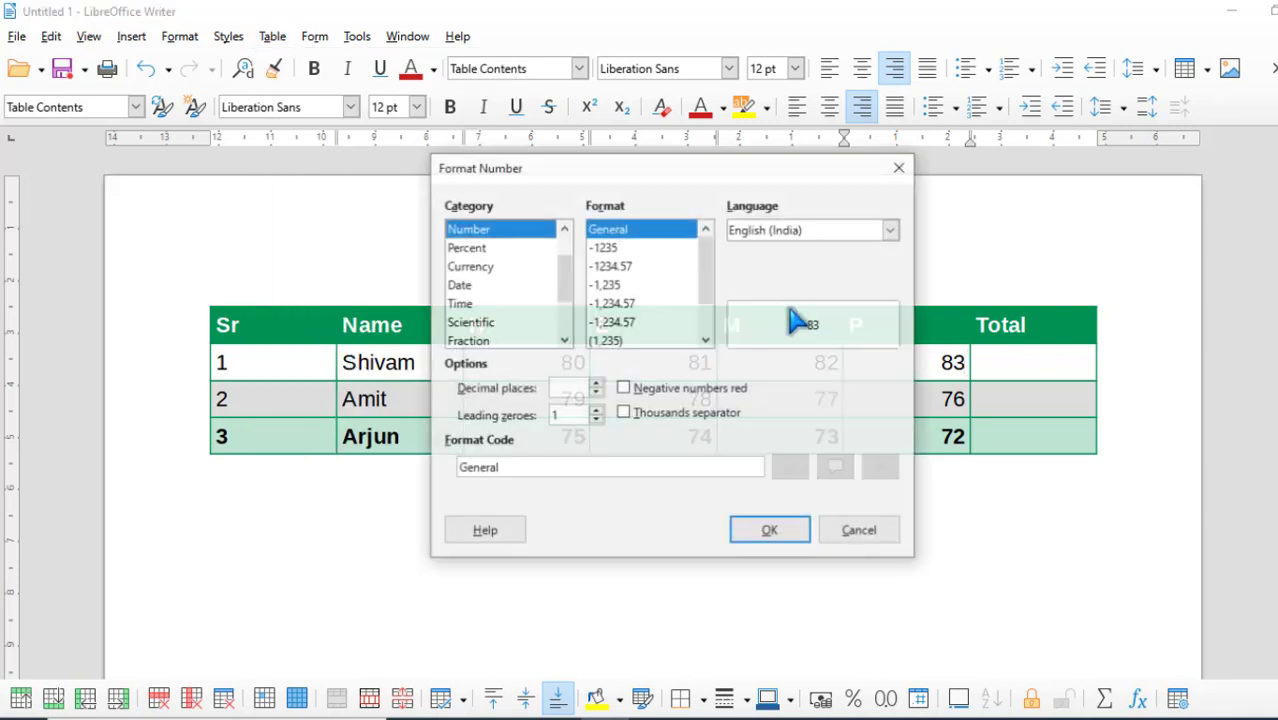
left_click_drag(633, 173, 513, 185)
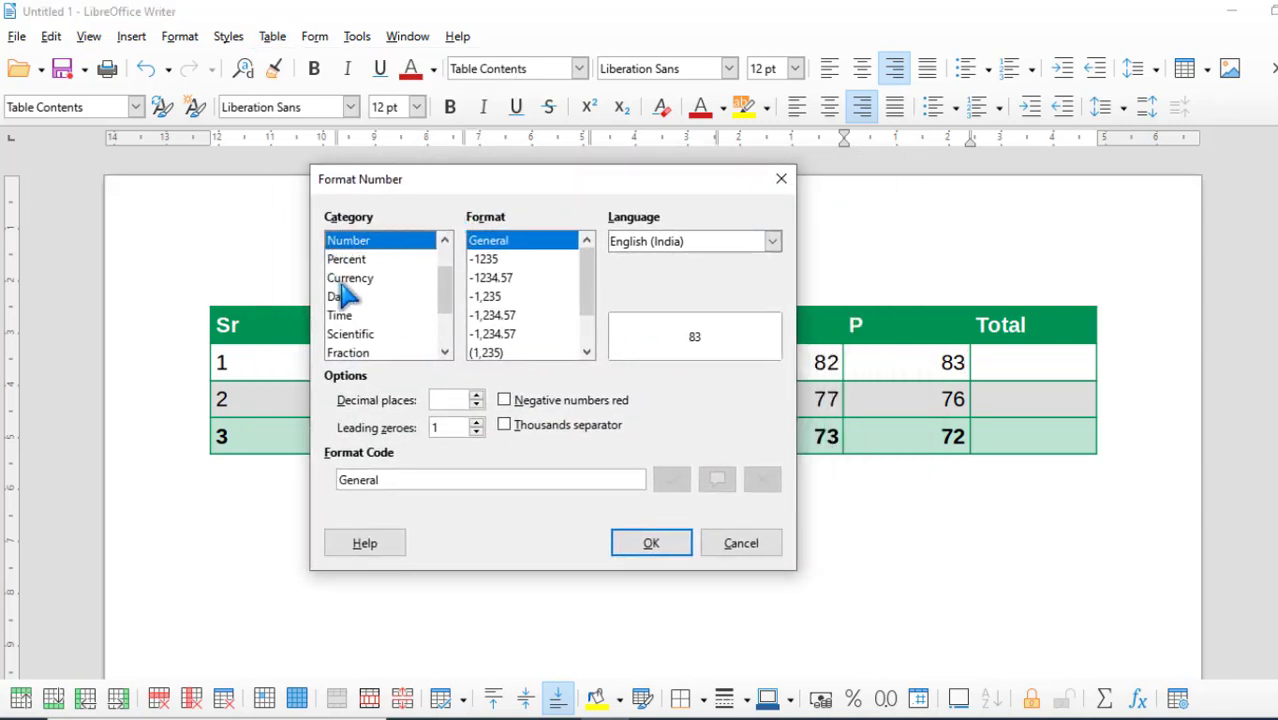
scroll(366, 268, "up", 1)
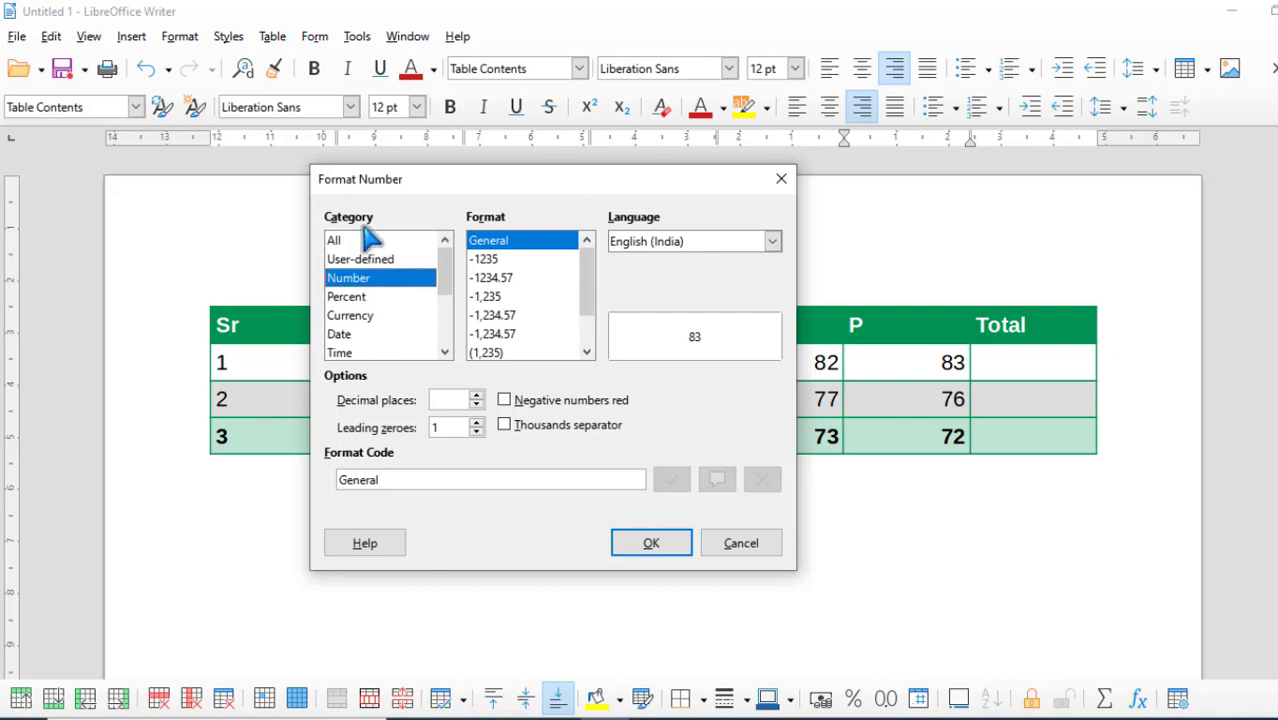
left_click(365, 243)
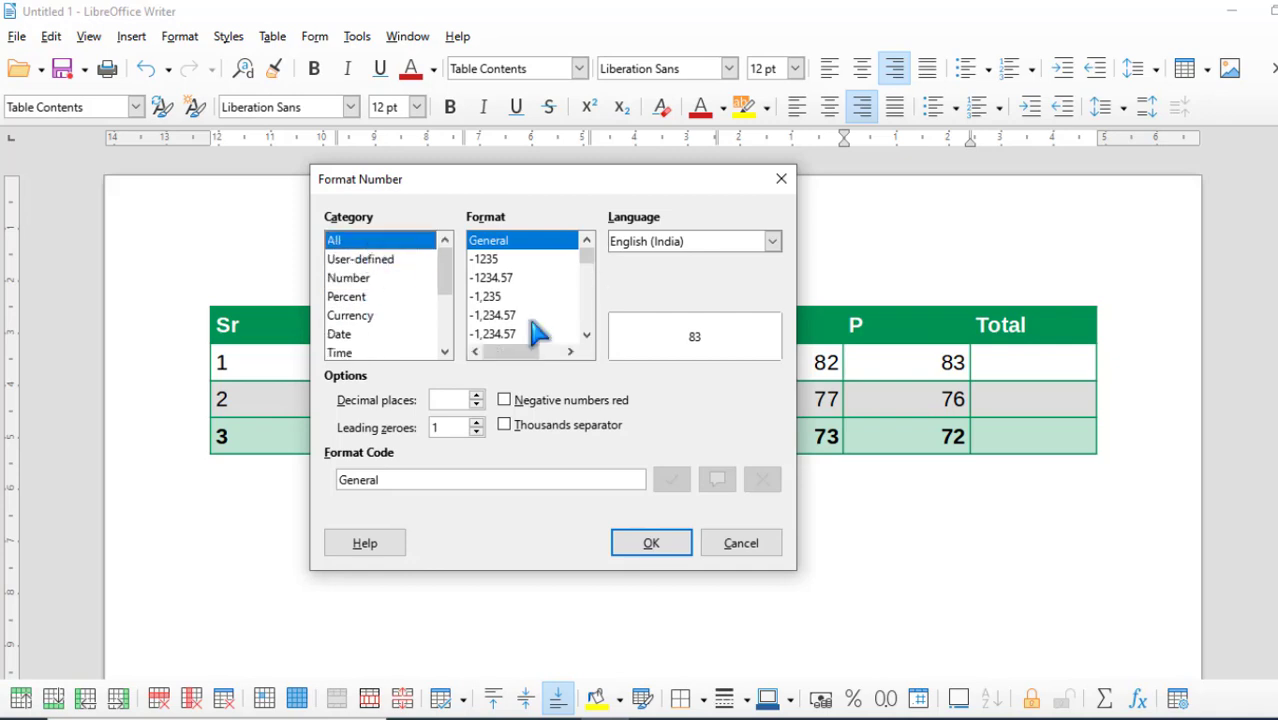
scroll(520, 295, "down", 8)
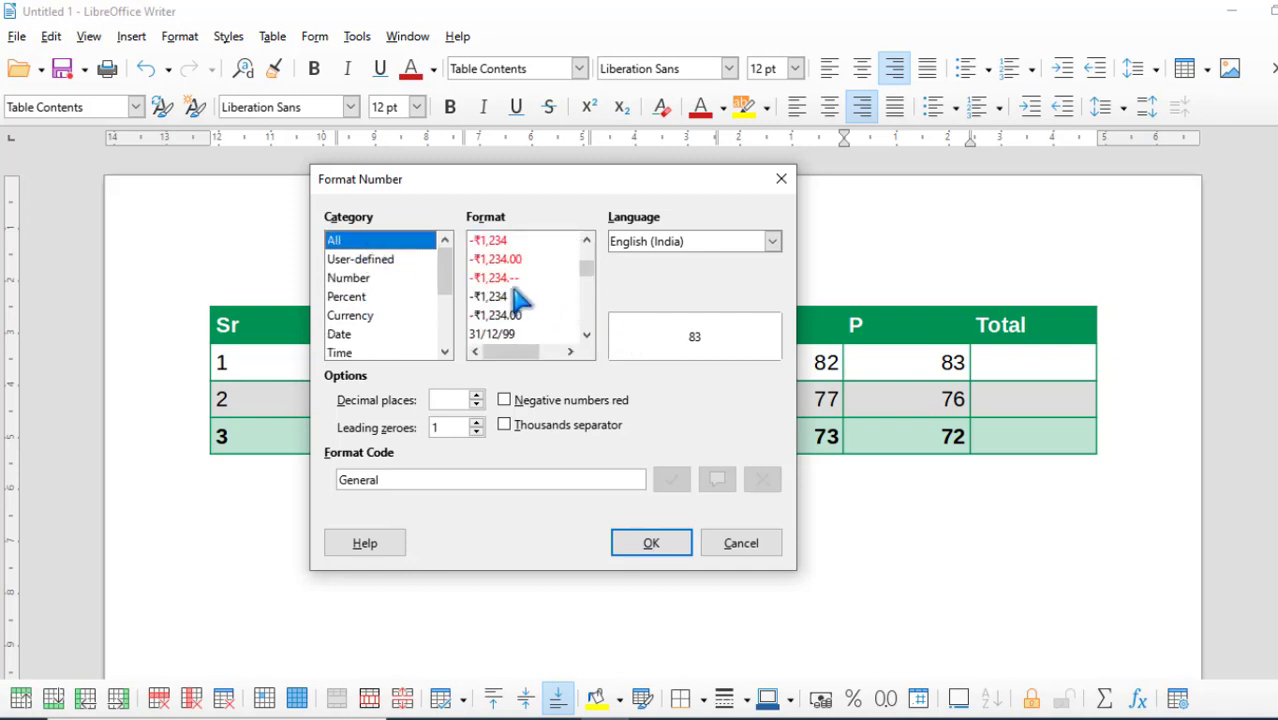
left_click(370, 262)
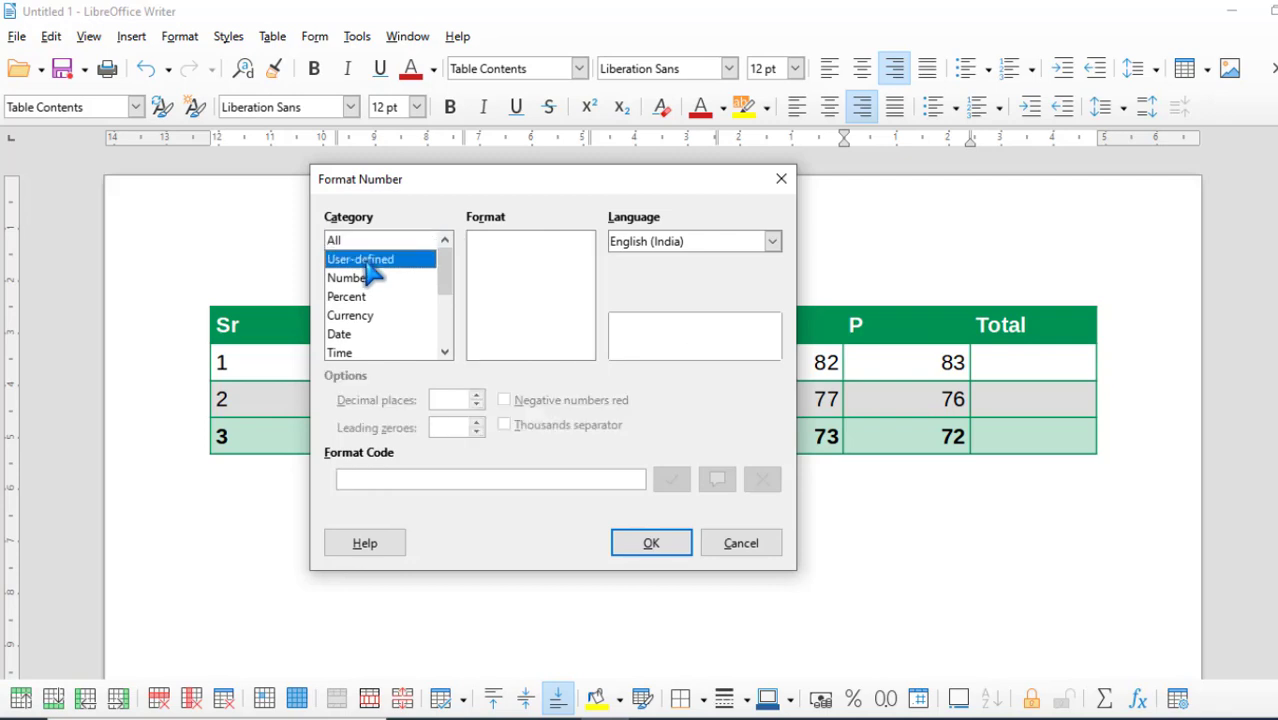
left_click(365, 280)
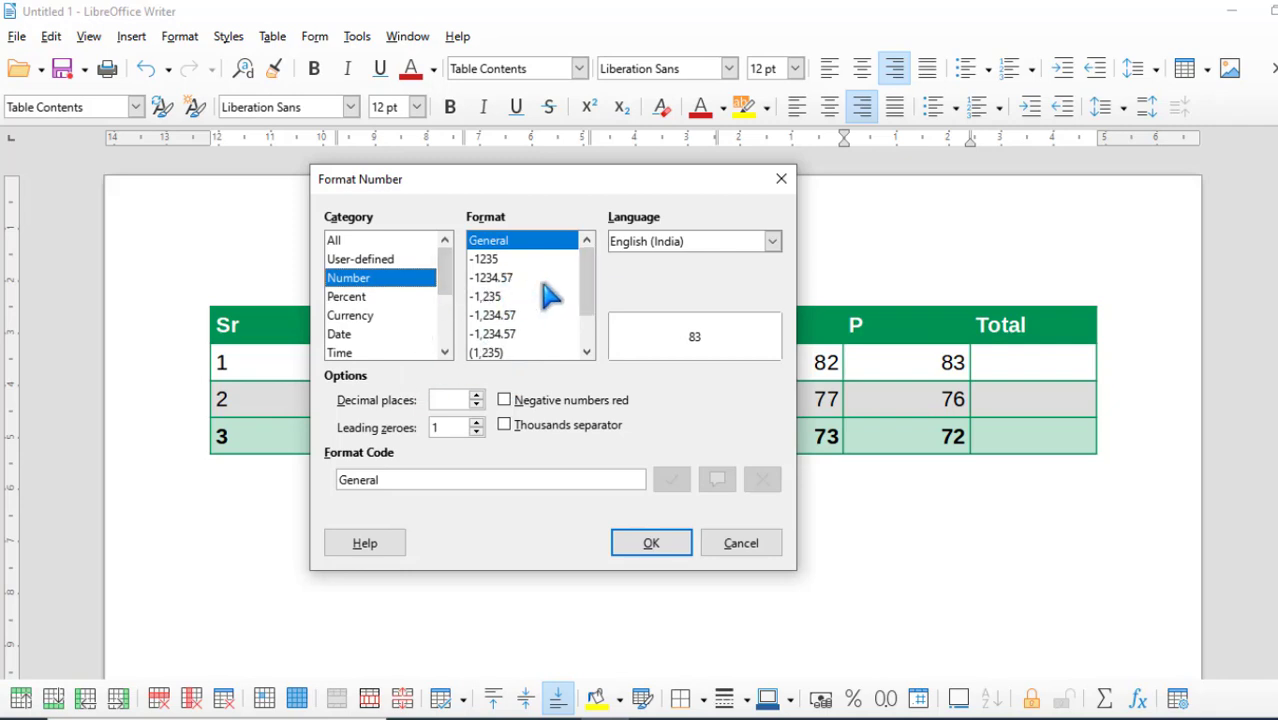
left_click(477, 396)
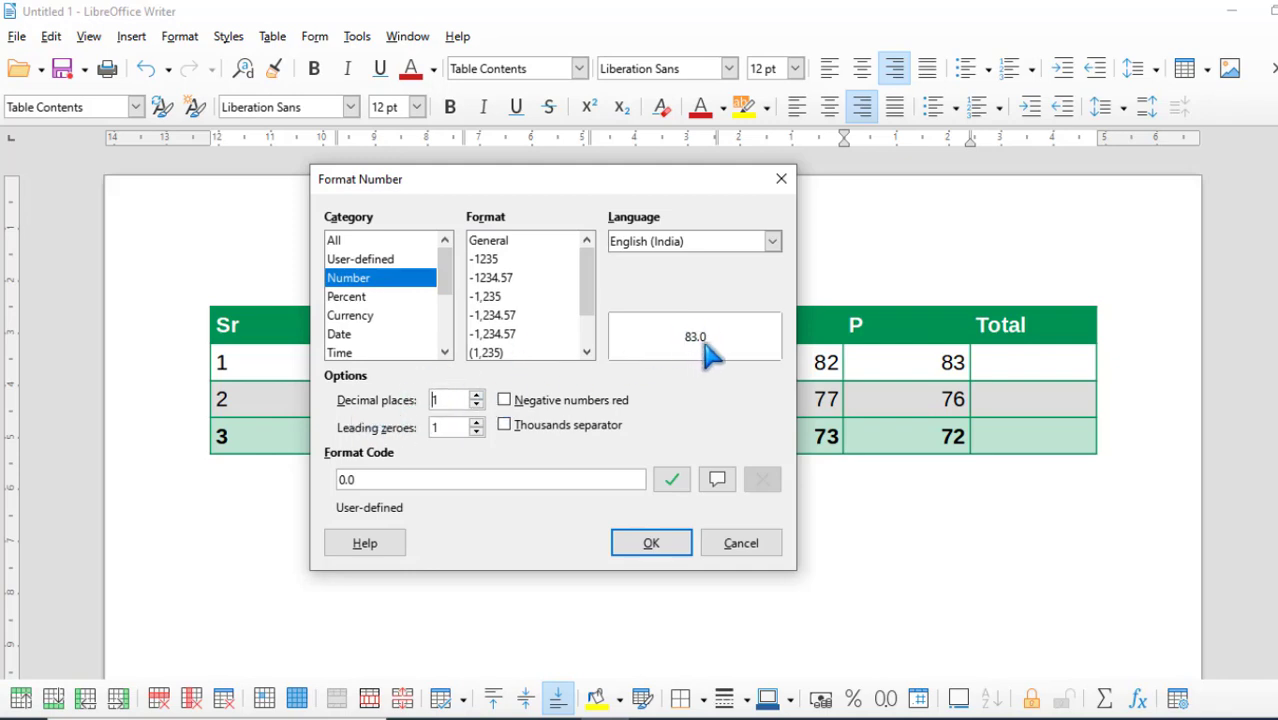
left_click(477, 395)
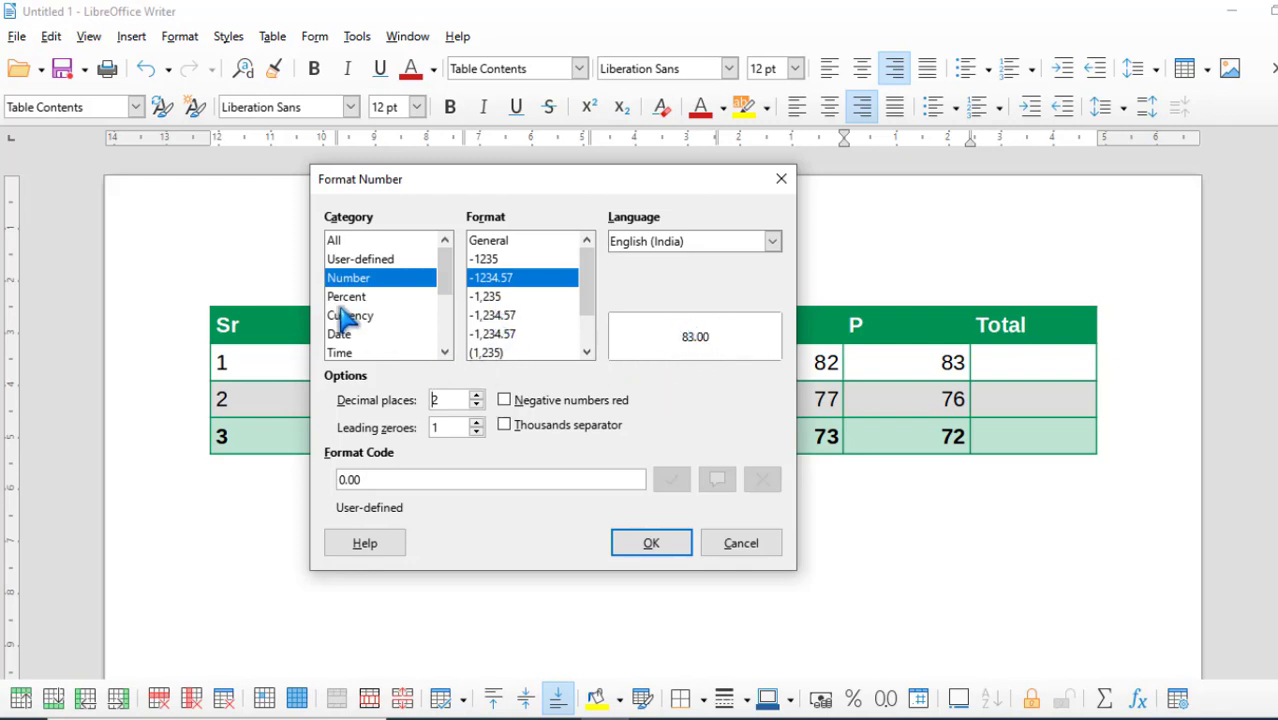
- Preview Percent, Currency, Date, Time, Scientific, Fraction and Text, then return to Number with 2 decimals
left_click(345, 299)
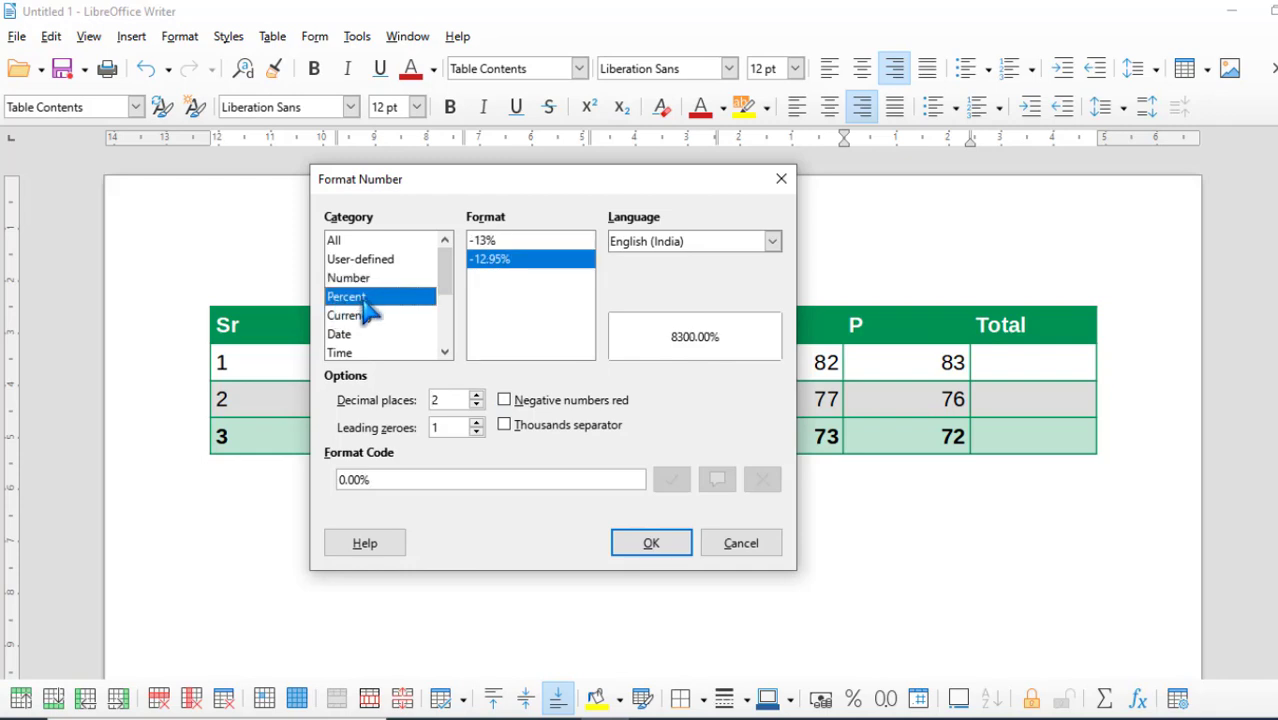
left_click(358, 320)
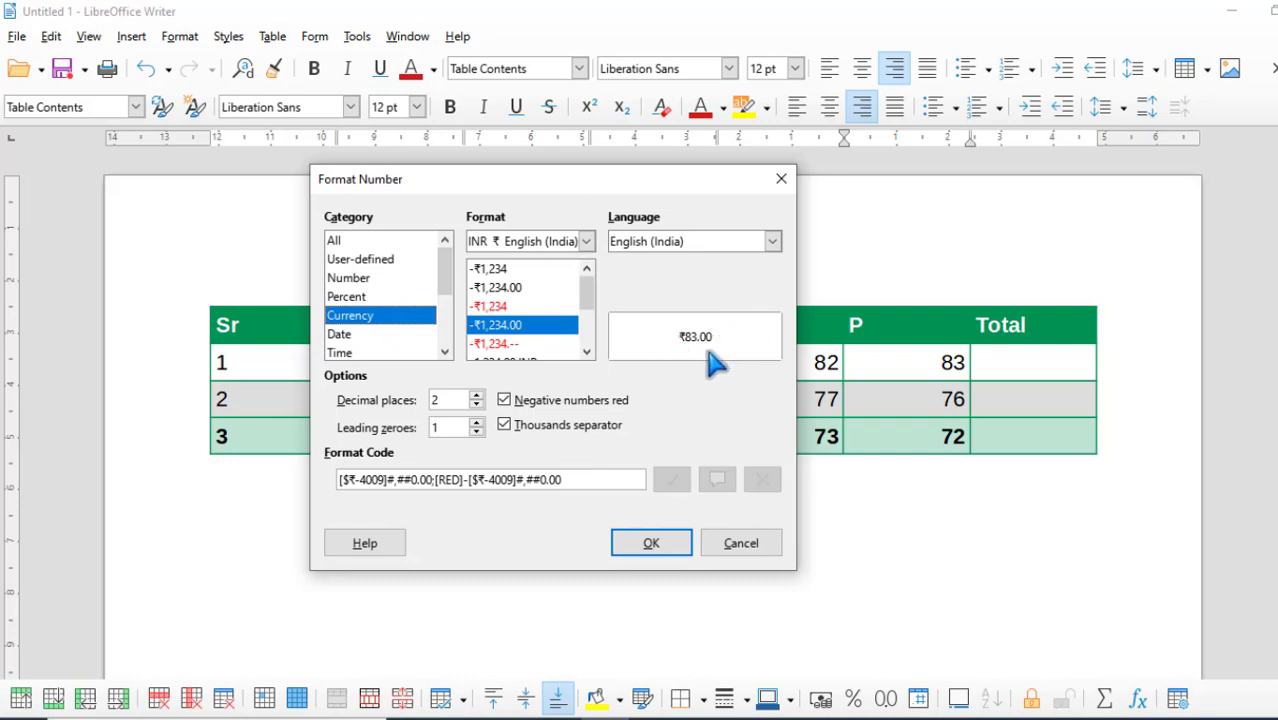
left_click(355, 334)
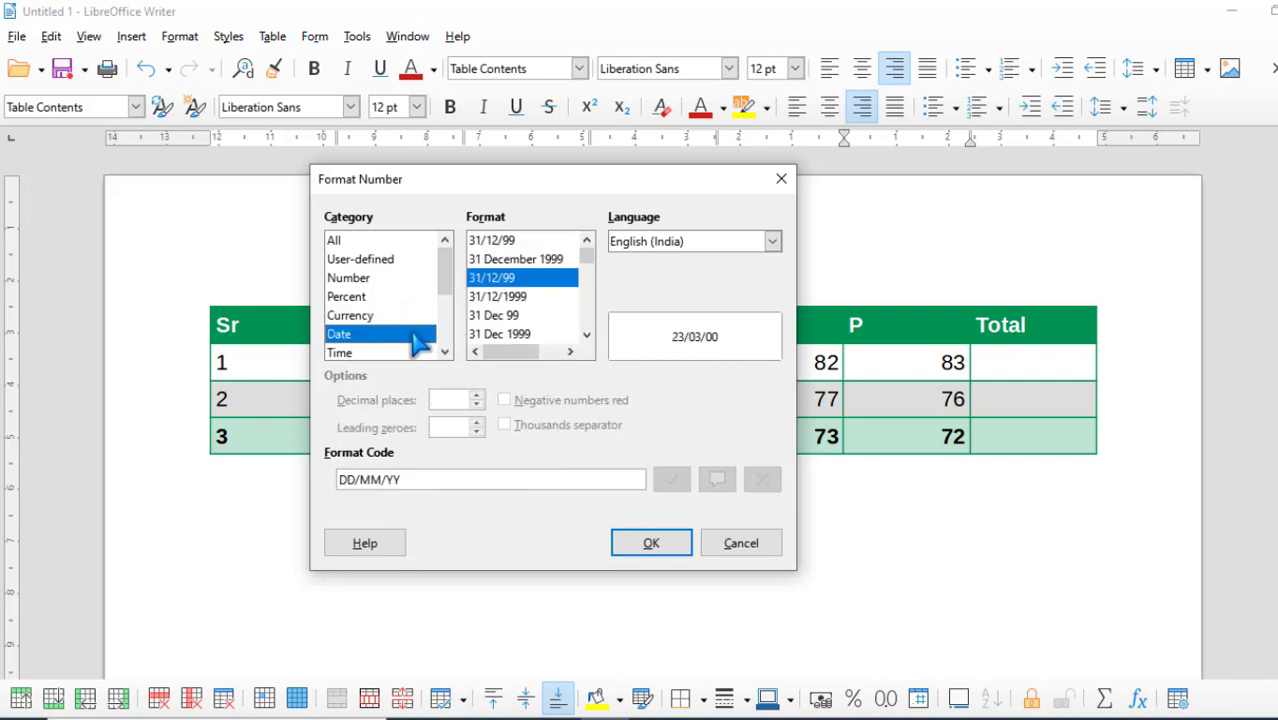
scroll(410, 340, "down", 1)
left_click(345, 298)
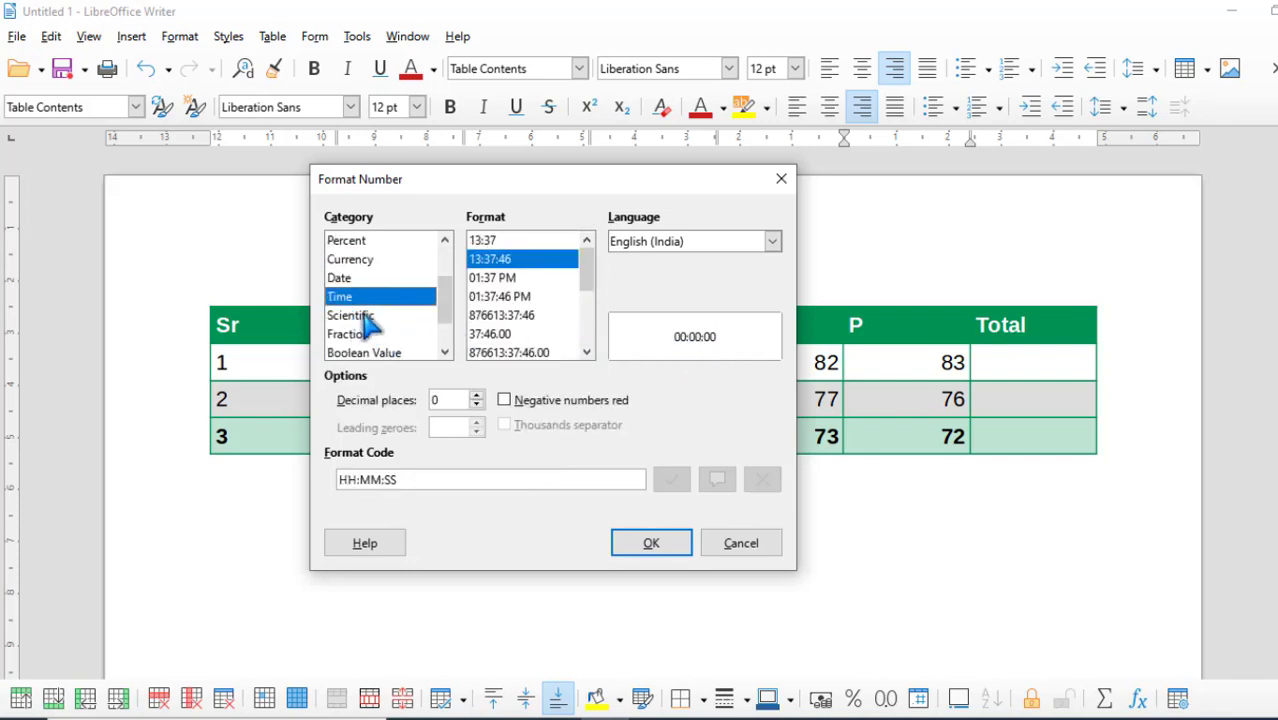
left_click(405, 316)
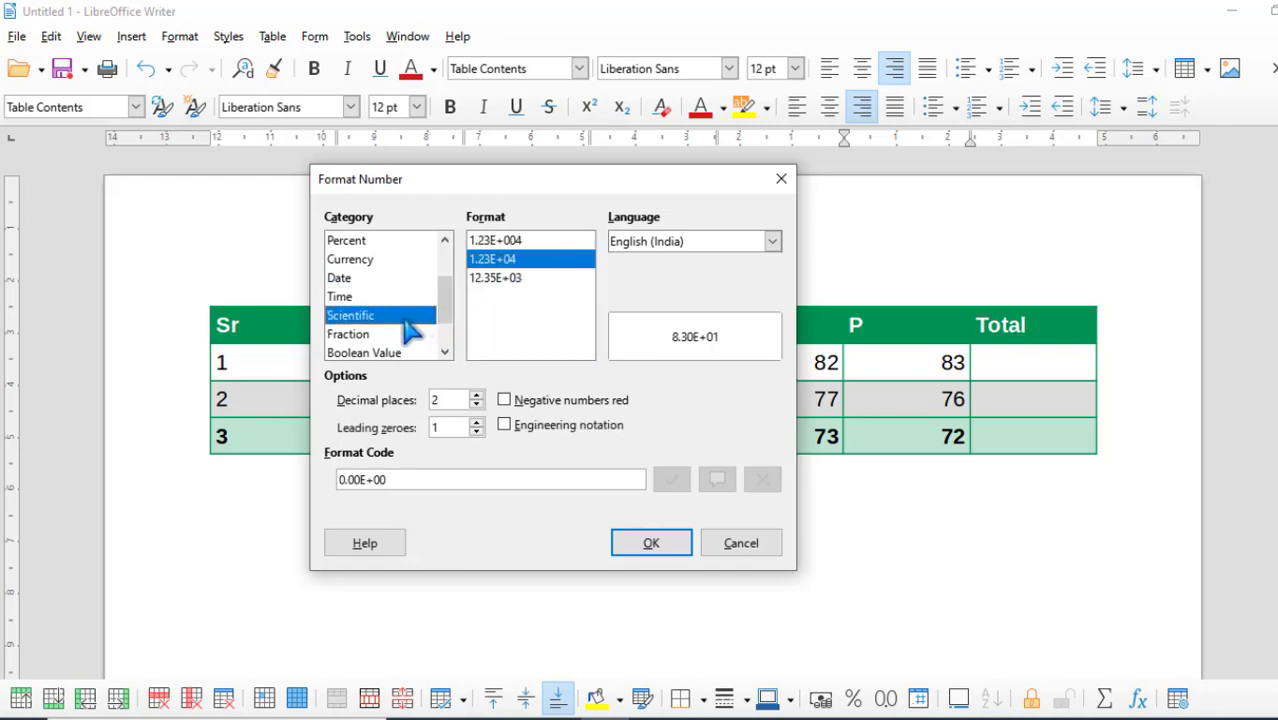
scroll(412, 333, "down", 1)
left_click(360, 297)
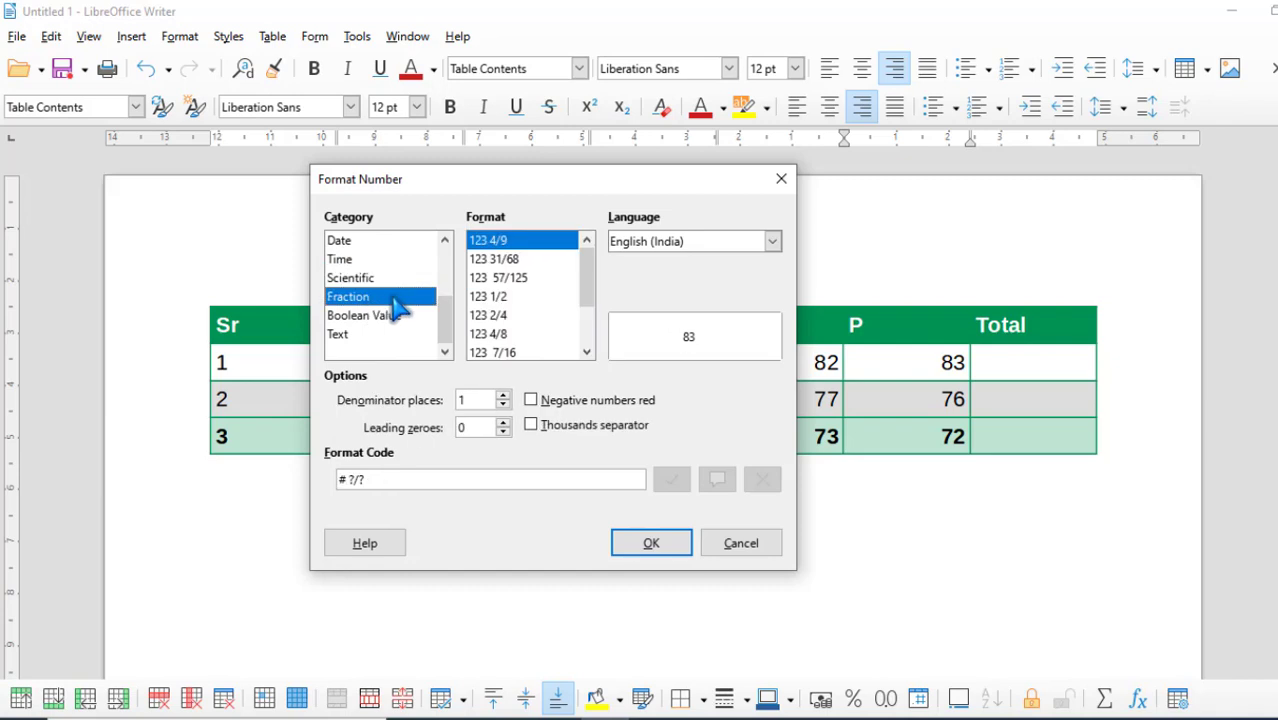
left_click(366, 336)
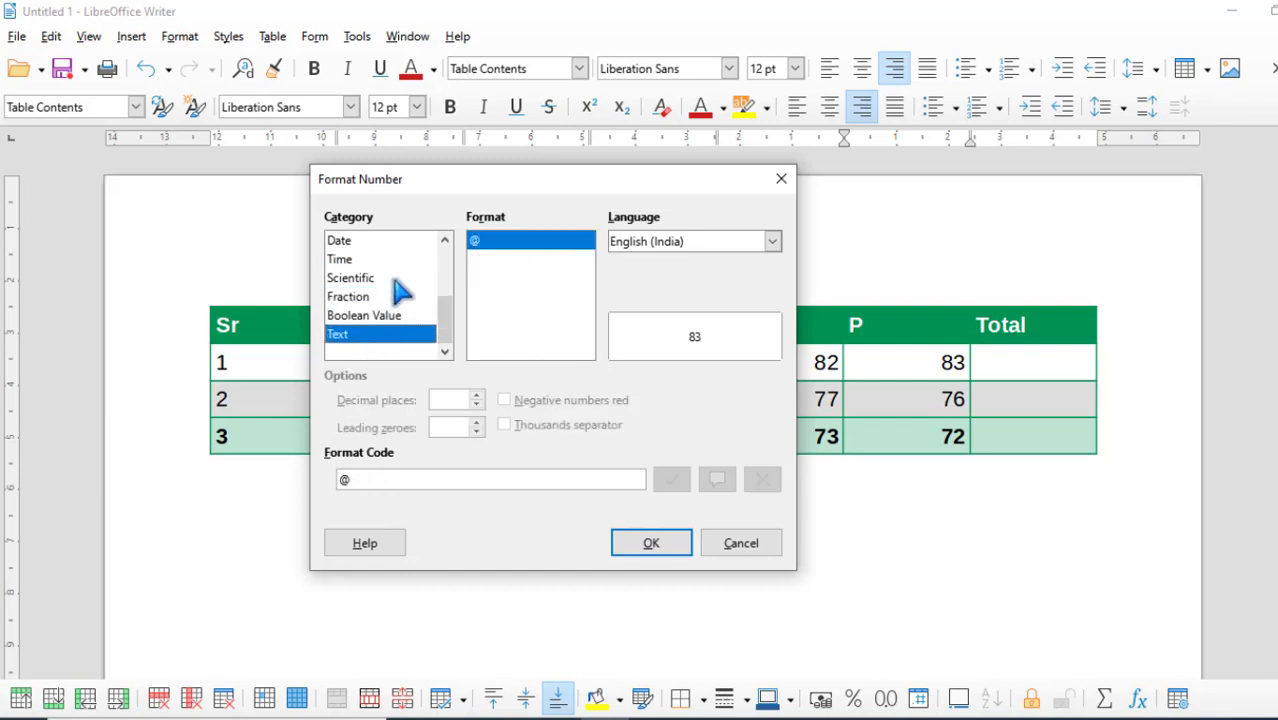
scroll(380, 290, "up", 2)
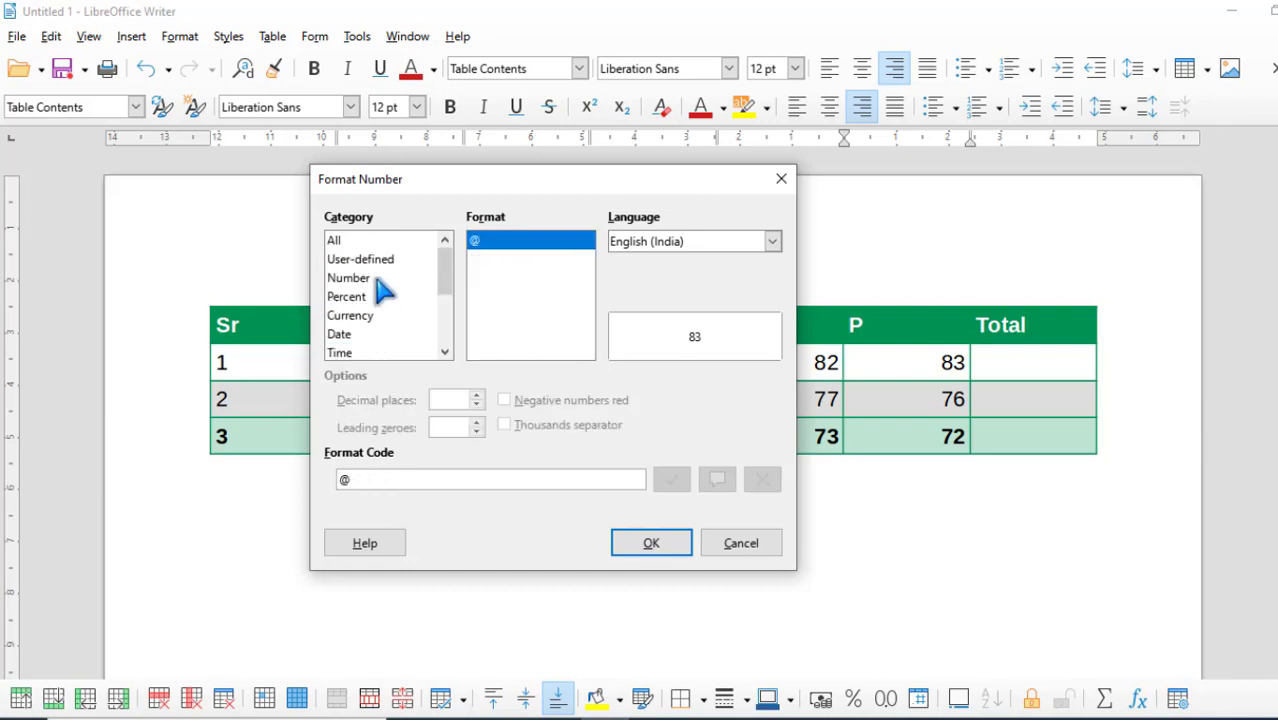
left_click(379, 280)
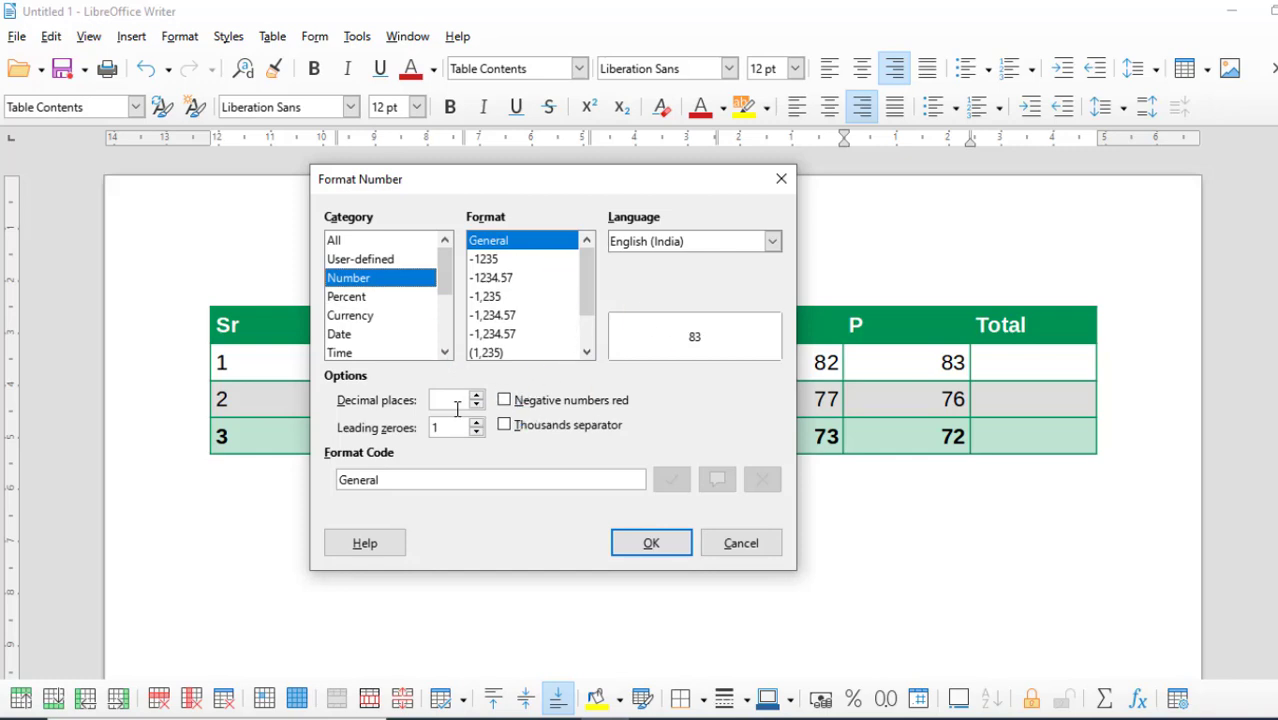
left_click(477, 396)
left_click(477, 396)
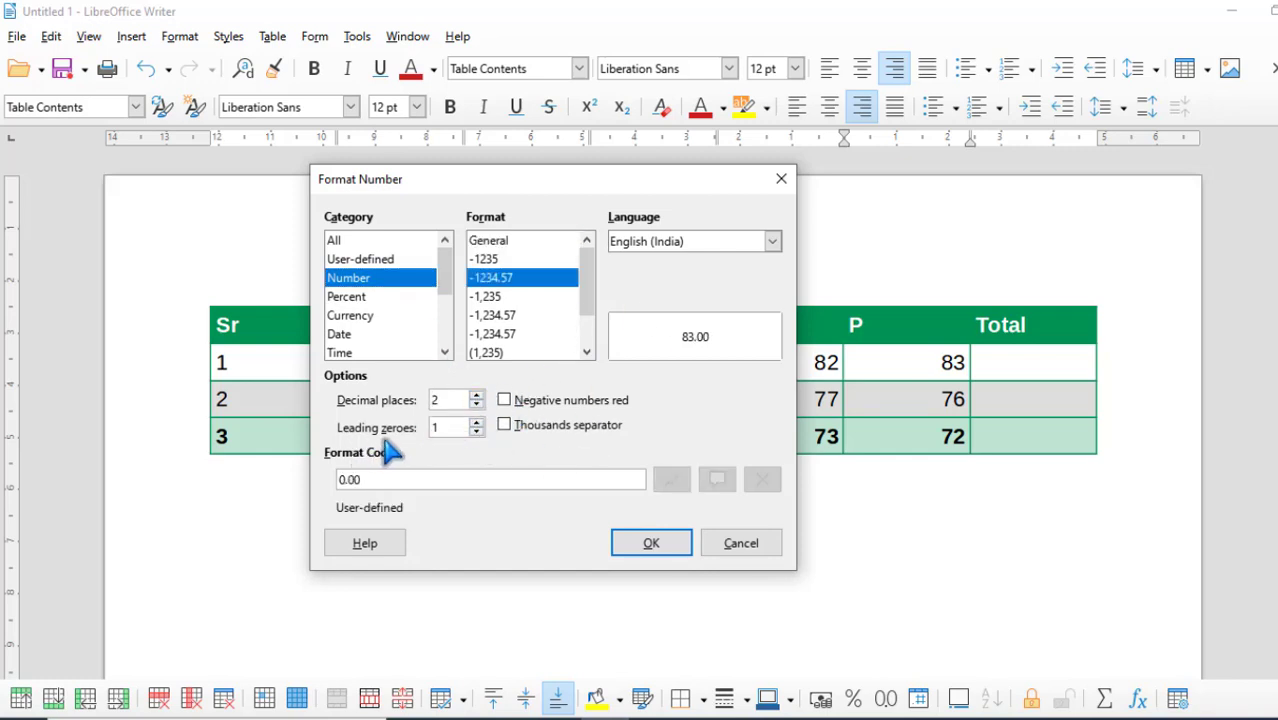
- Try leading zeroes up to 4, then reset them to 1
left_click(477, 423)
left_click(477, 423)
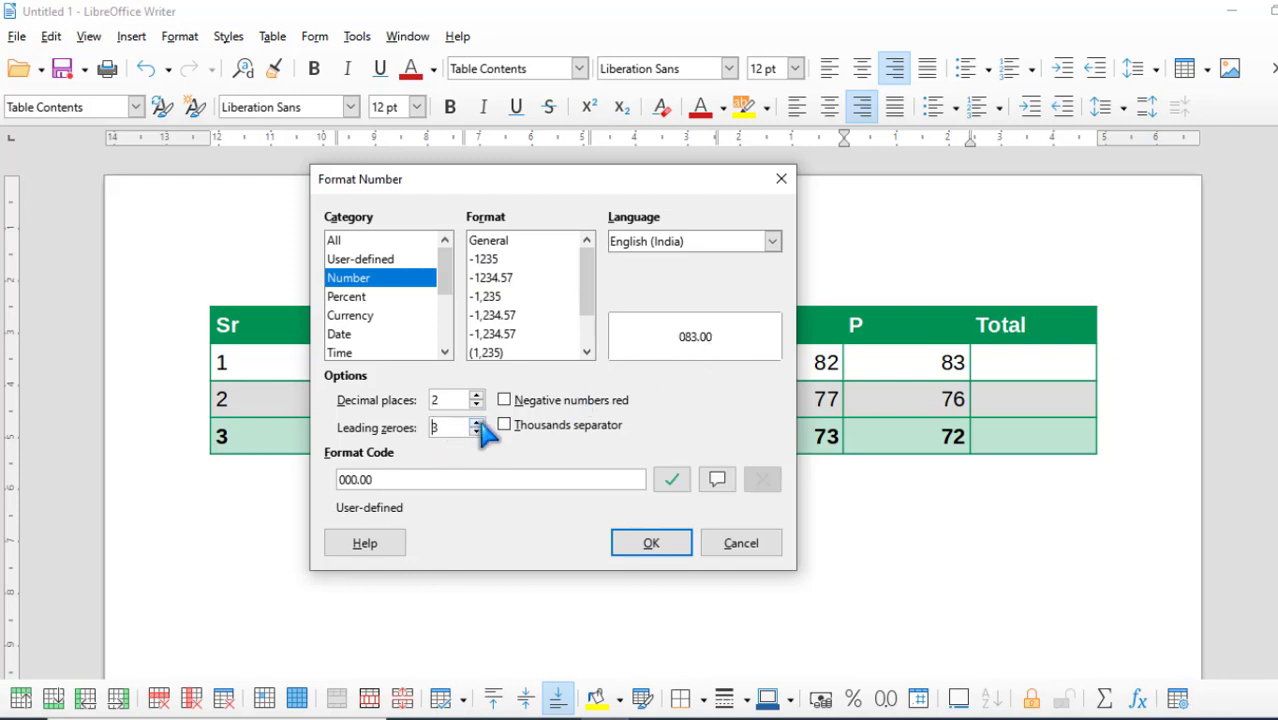
left_click(477, 423)
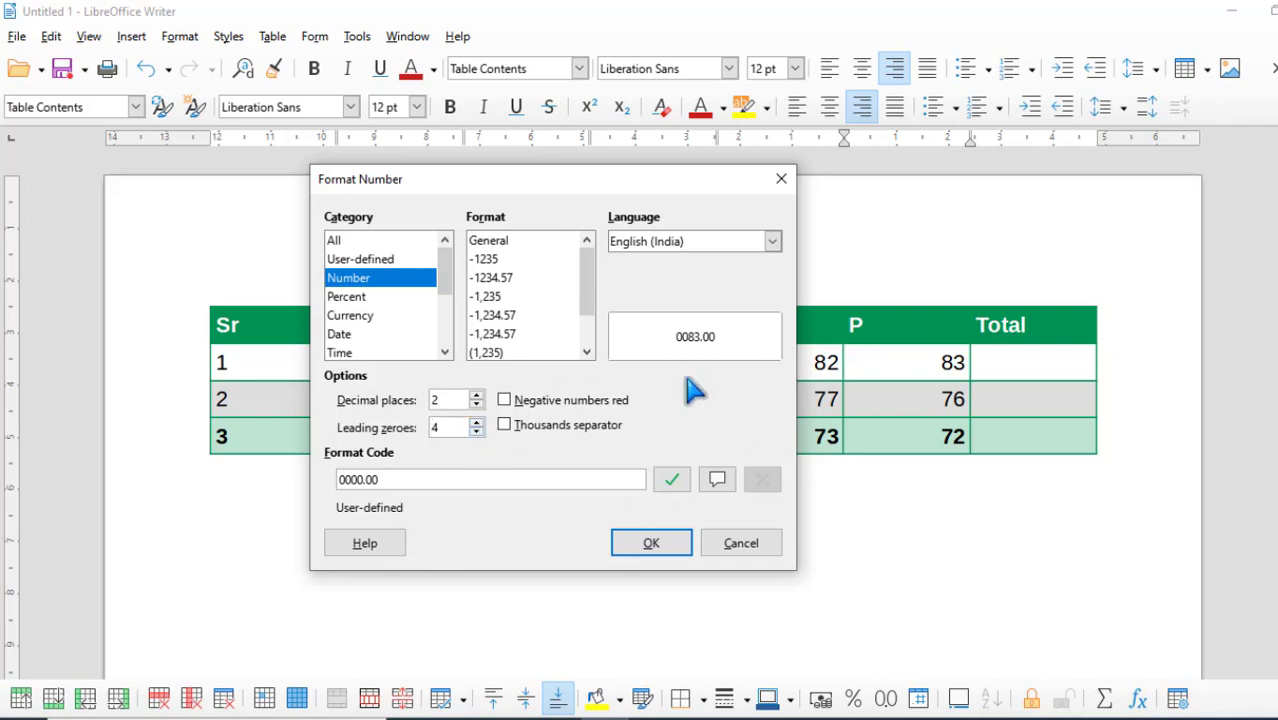
left_click(477, 432)
left_click(477, 432)
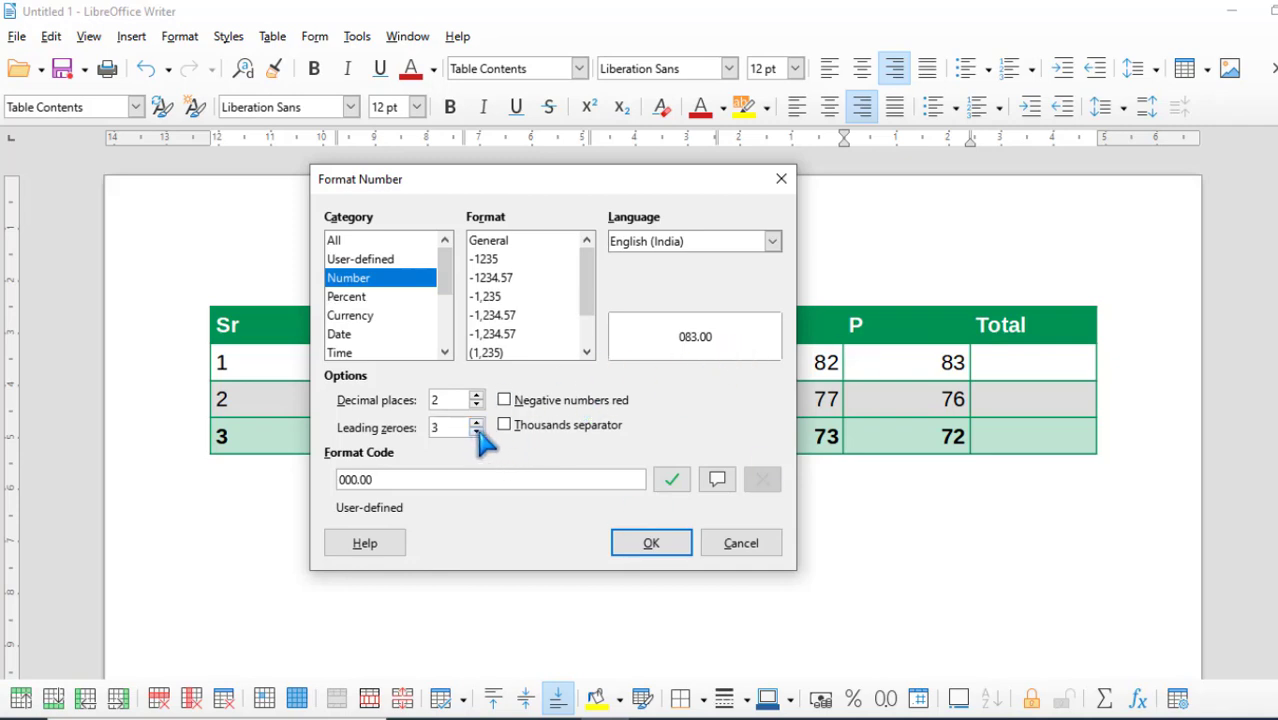
left_click(477, 432)
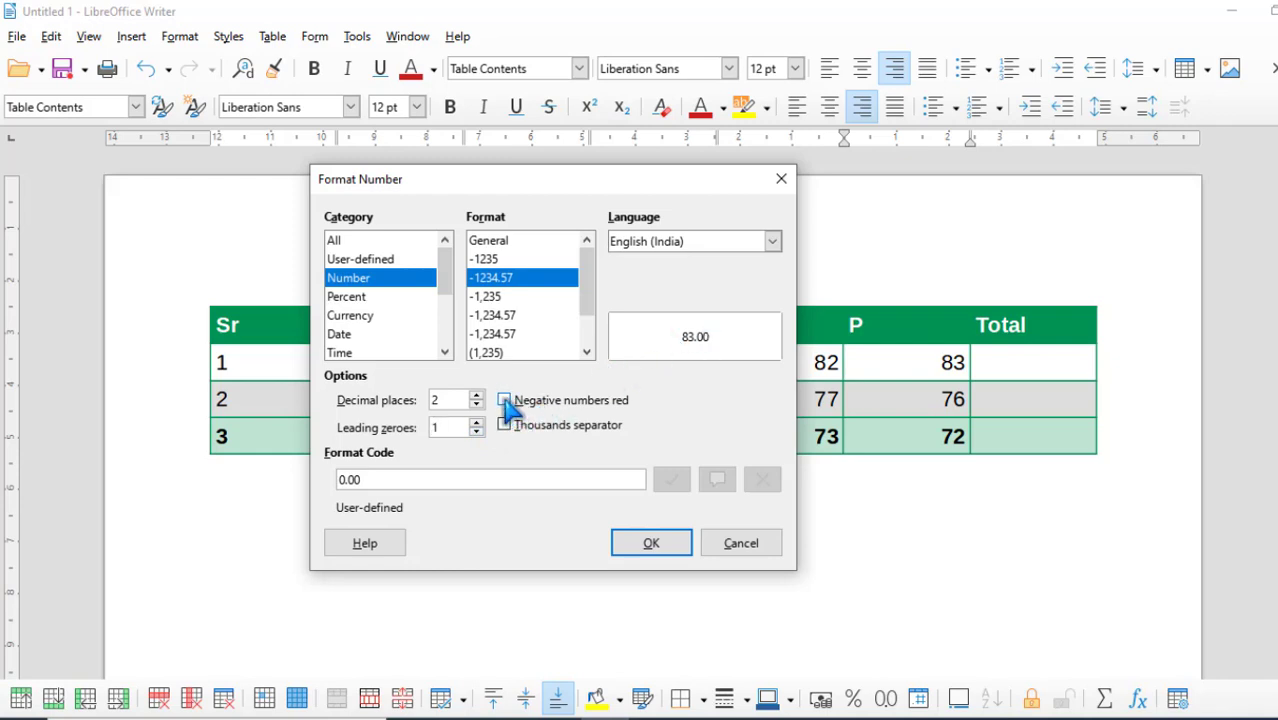
- Toggle red negative numbers off again and apply the format so 83 reads 83.00
left_click(505, 401)
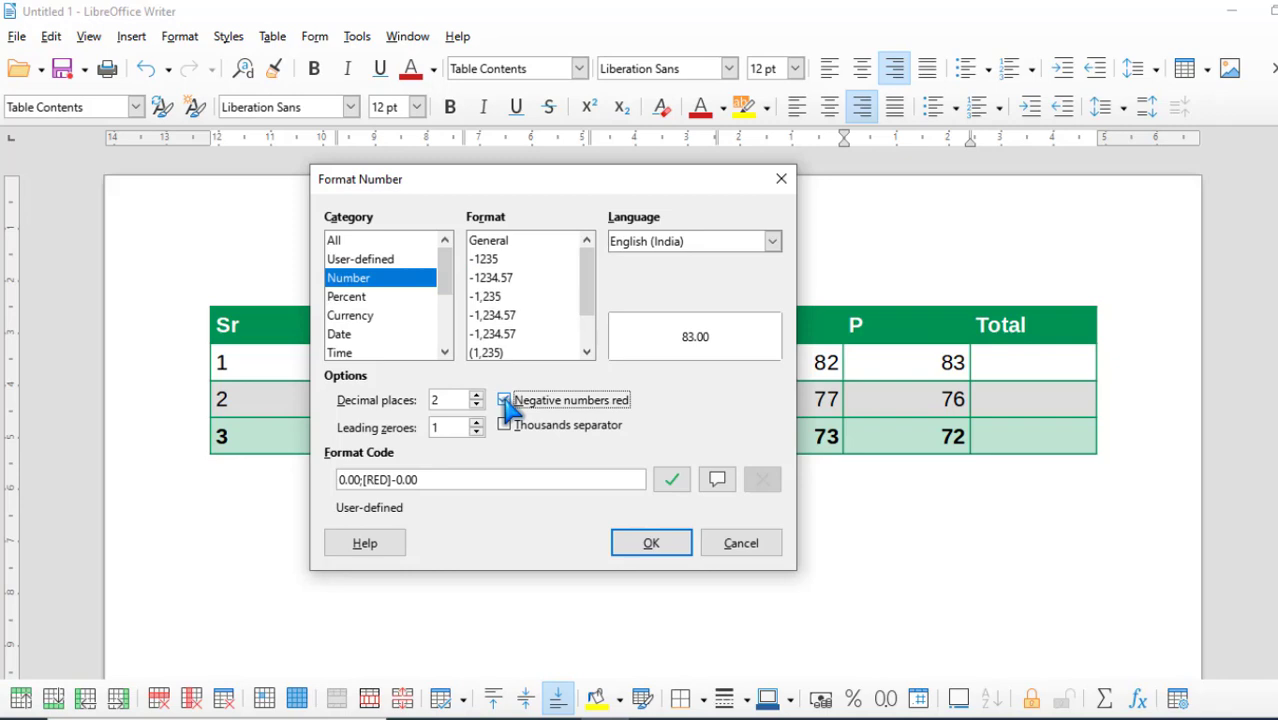
left_click(505, 401)
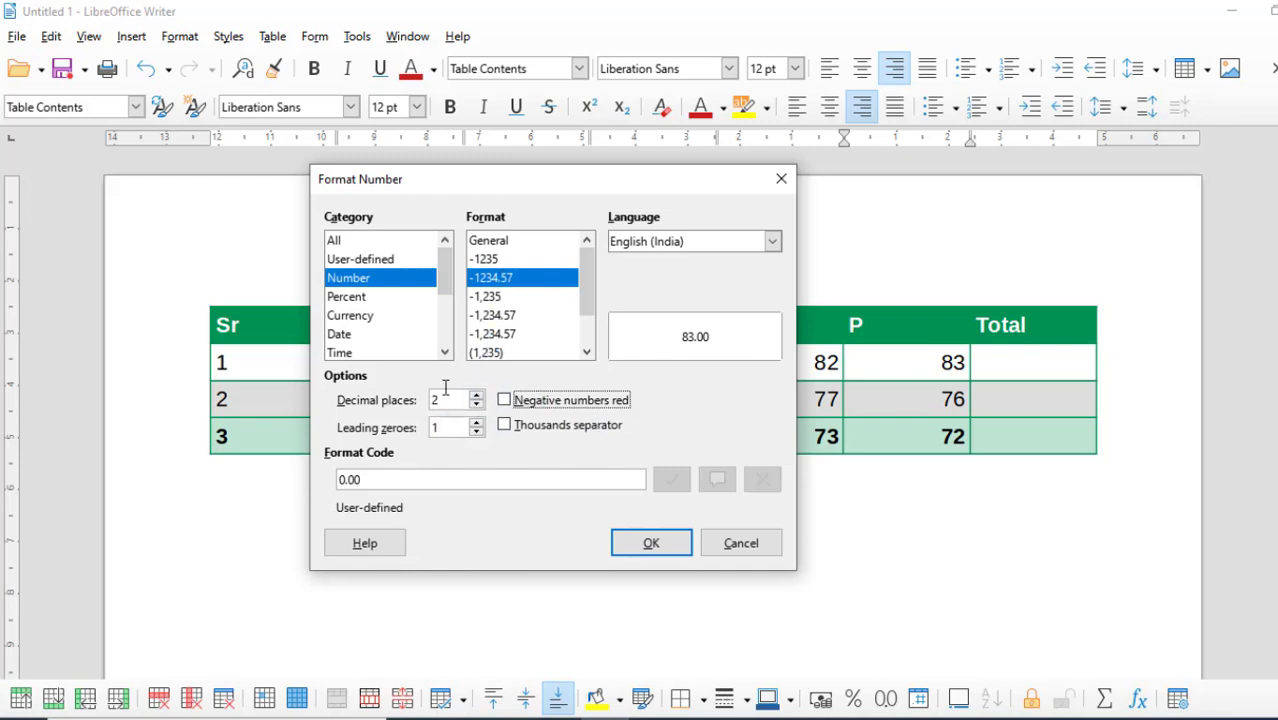
left_click(650, 544)
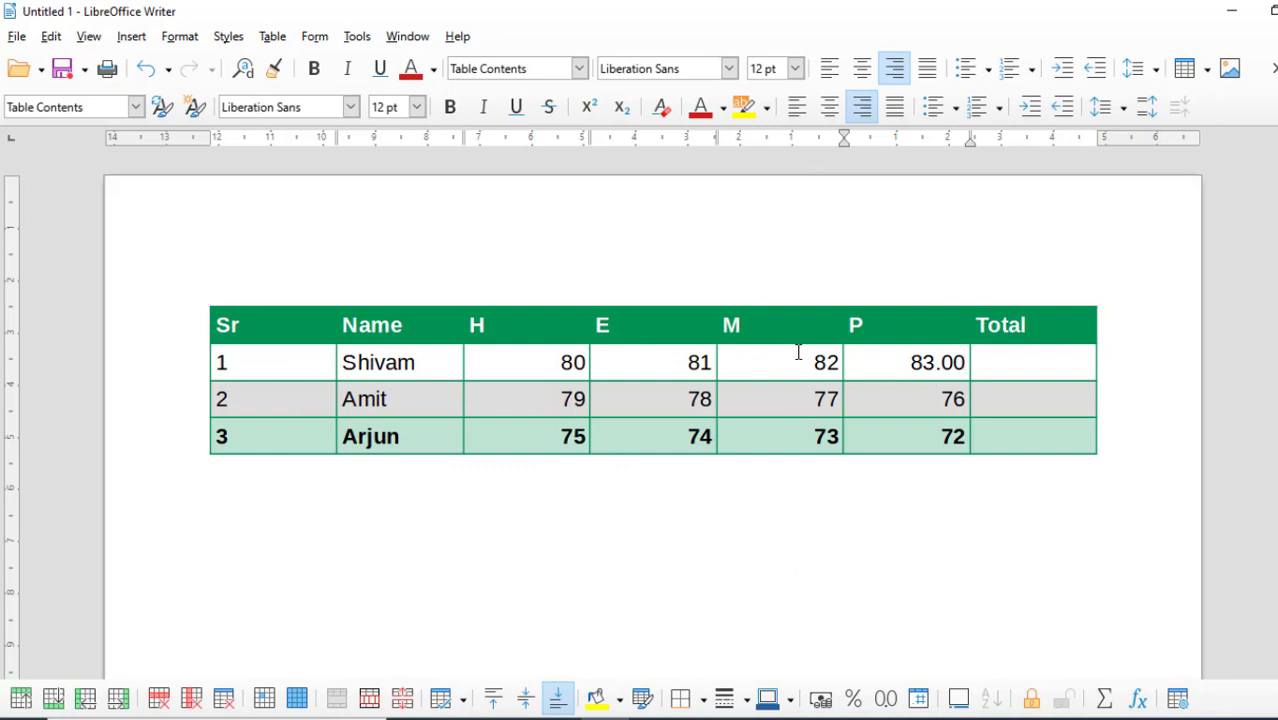
- Insert an empty row below row 3, turn on bold, and select the whole new row
left_click(272, 37)
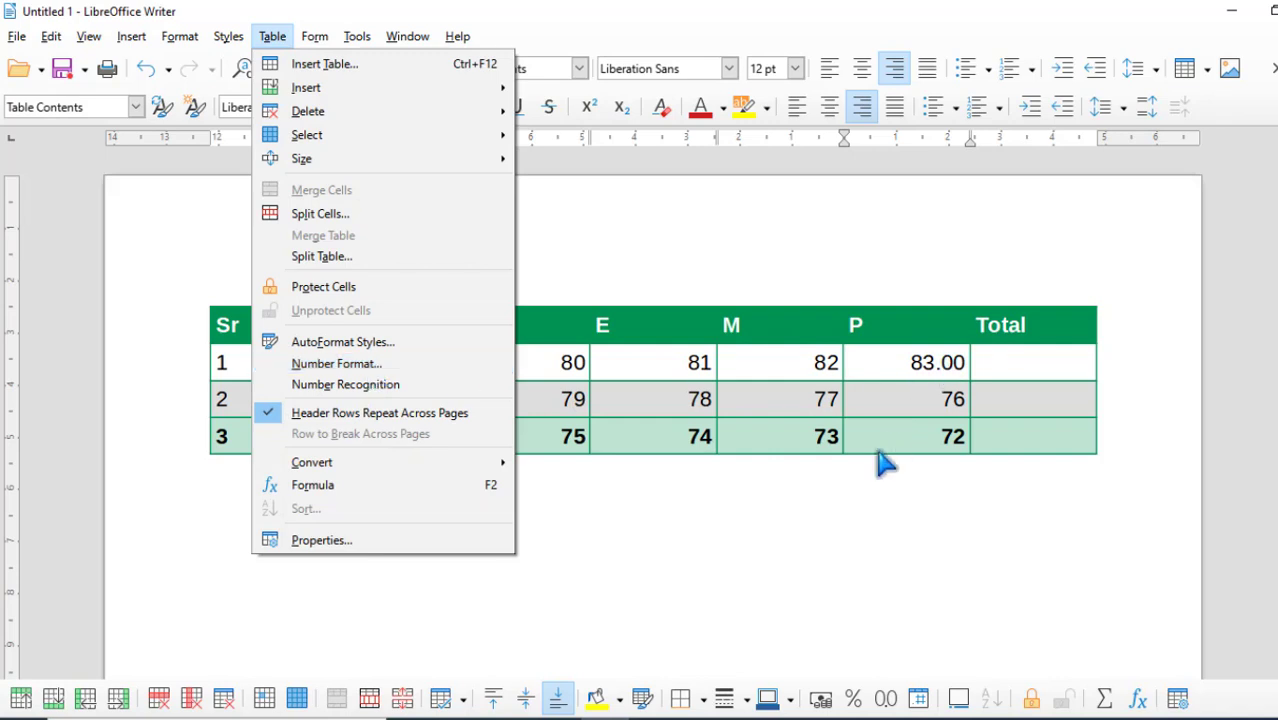
left_click(905, 432)
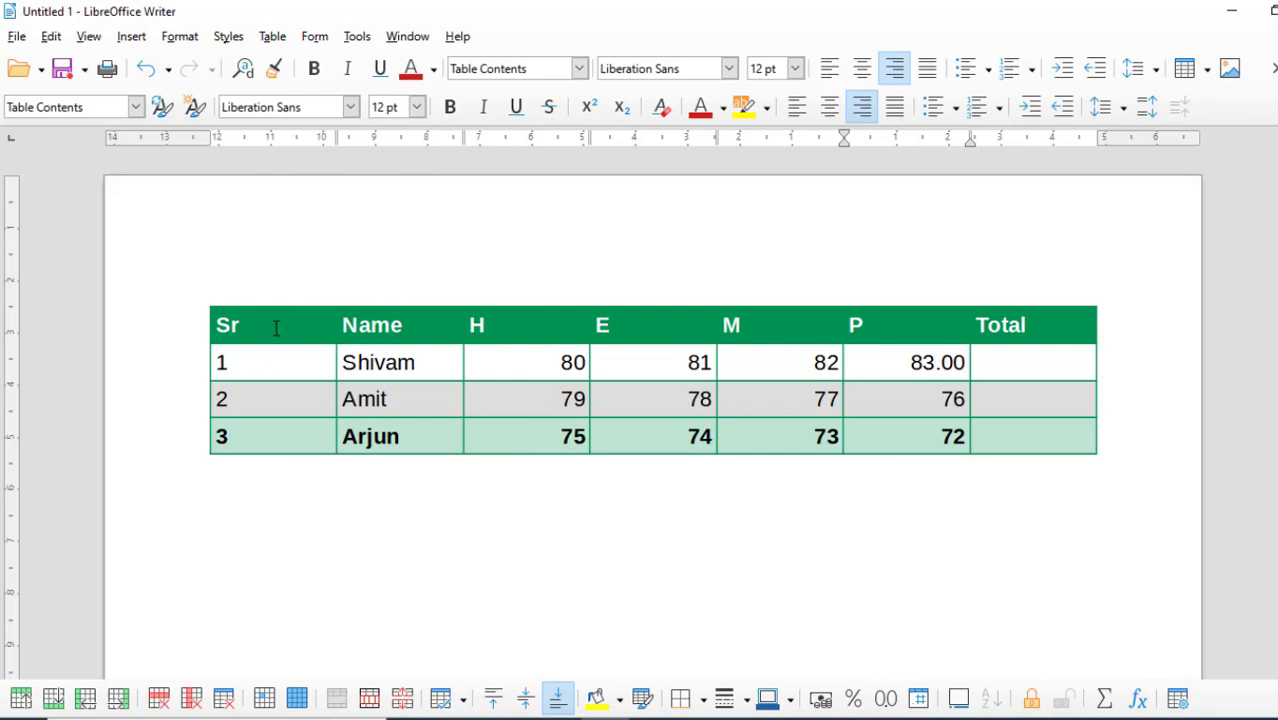
left_click(272, 36)
mouse_move(330, 97)
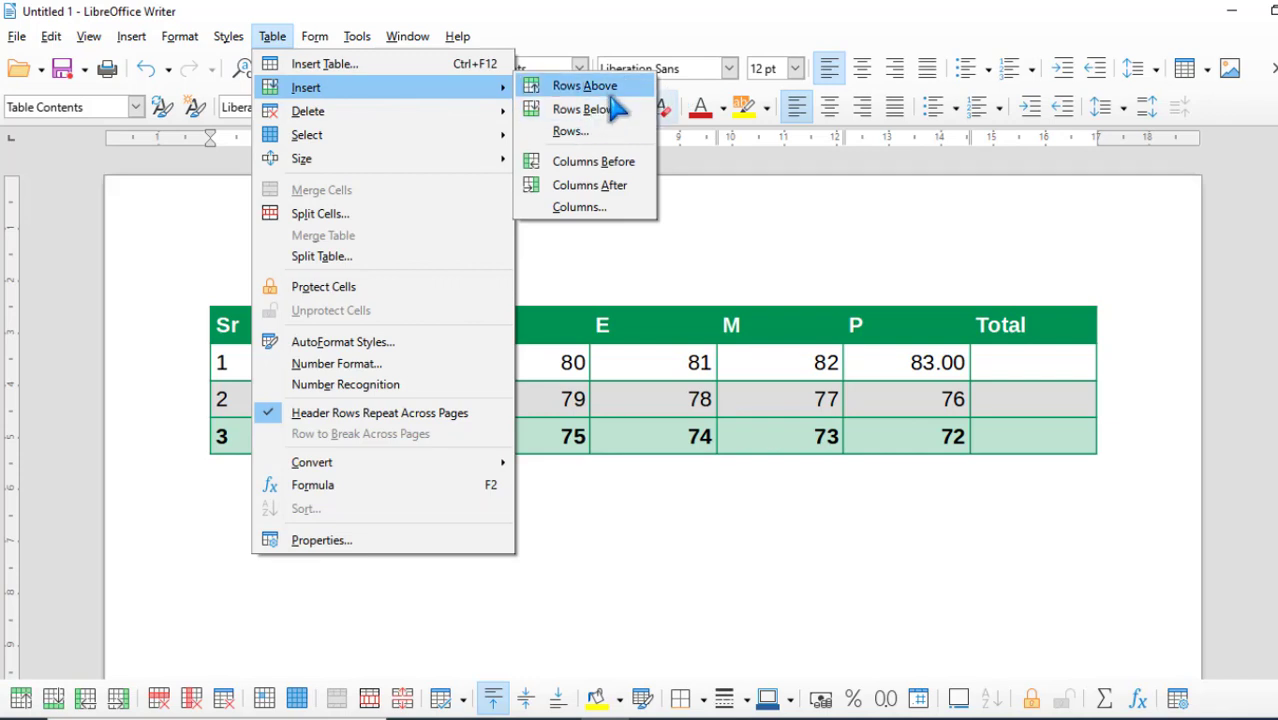
left_click(607, 118)
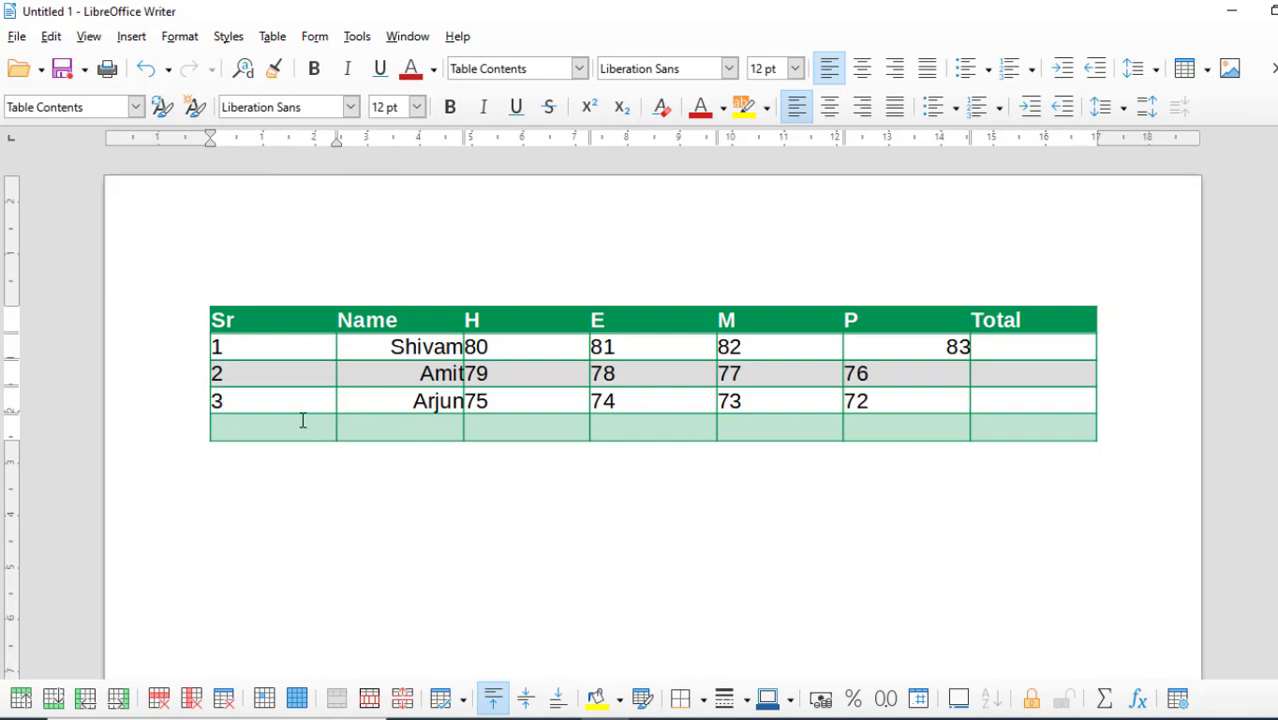
key("ctrl+b")
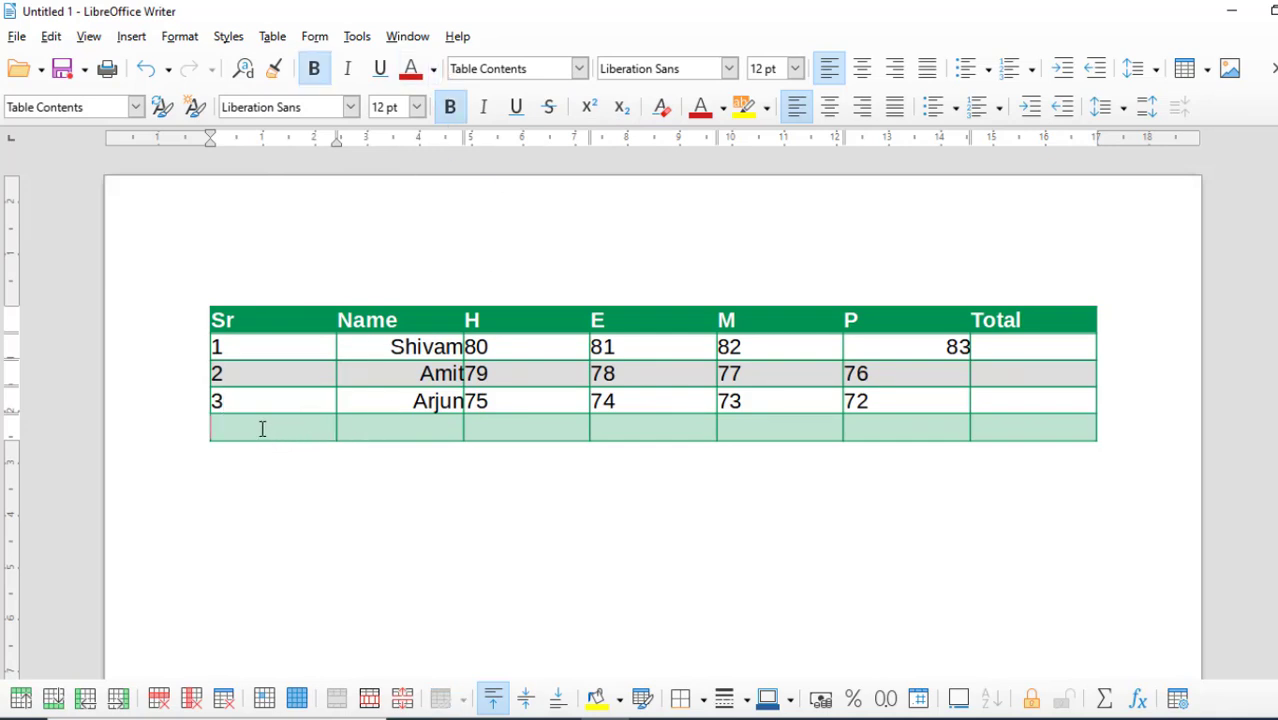
left_click_drag(262, 428, 1027, 418)
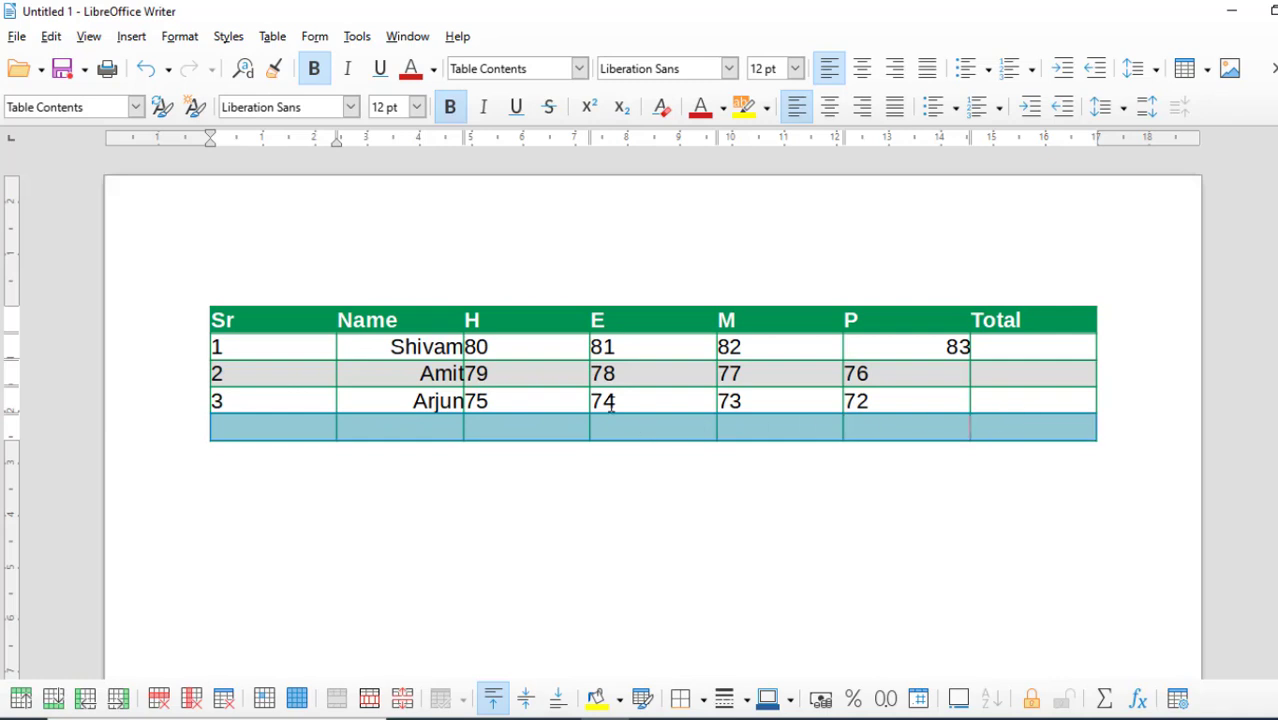
- Merge the empty bottom row into a single cell and format it as Date DD/MM/YY
left_click(280, 37)
left_click(355, 190)
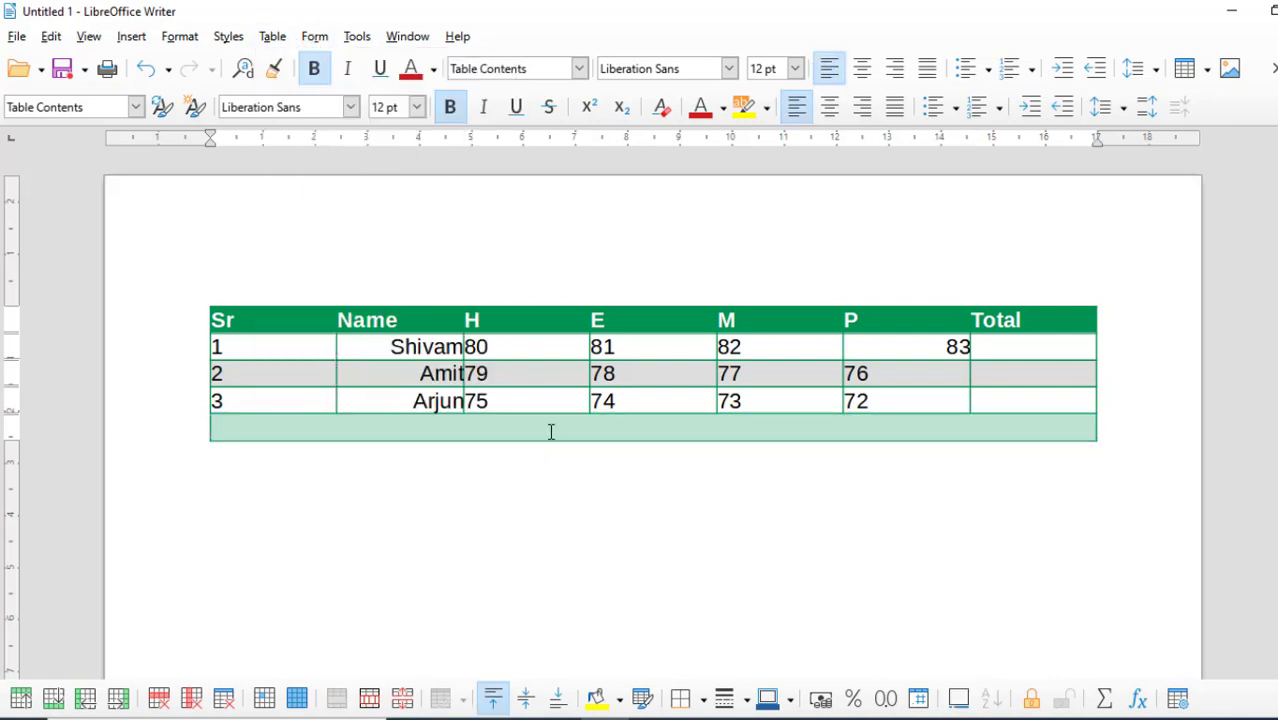
left_click(280, 37)
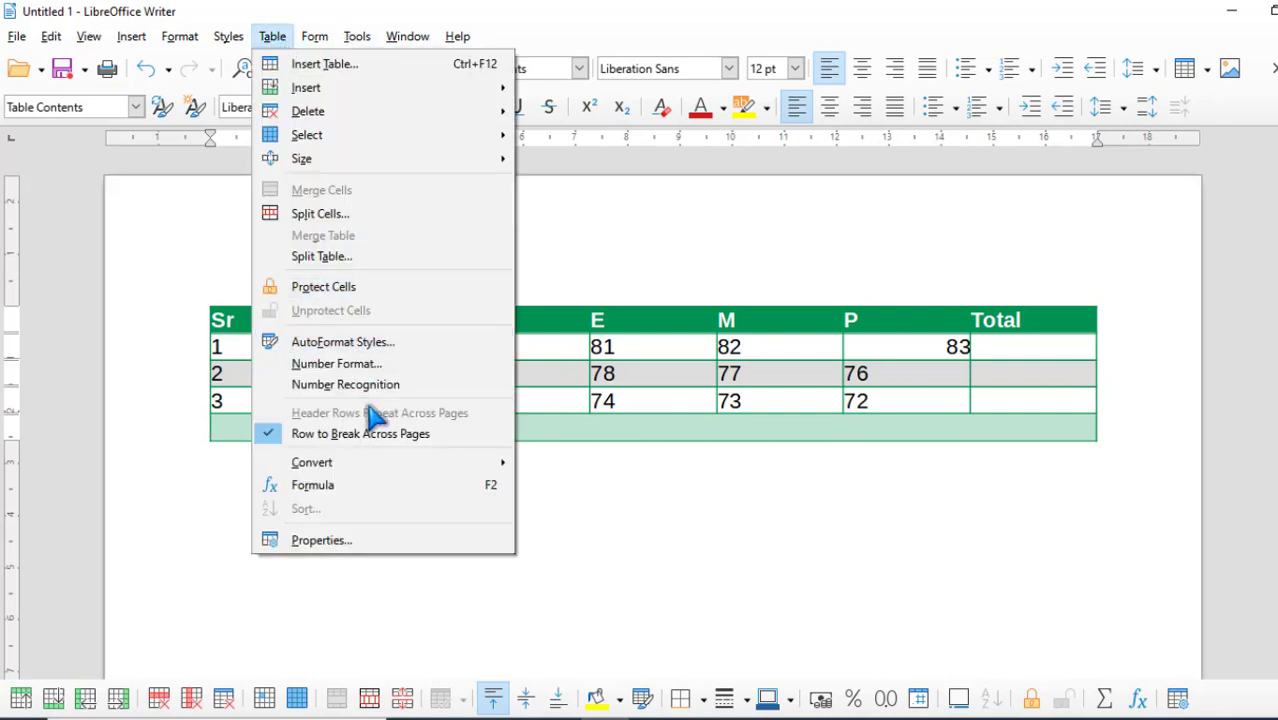
left_click(377, 363)
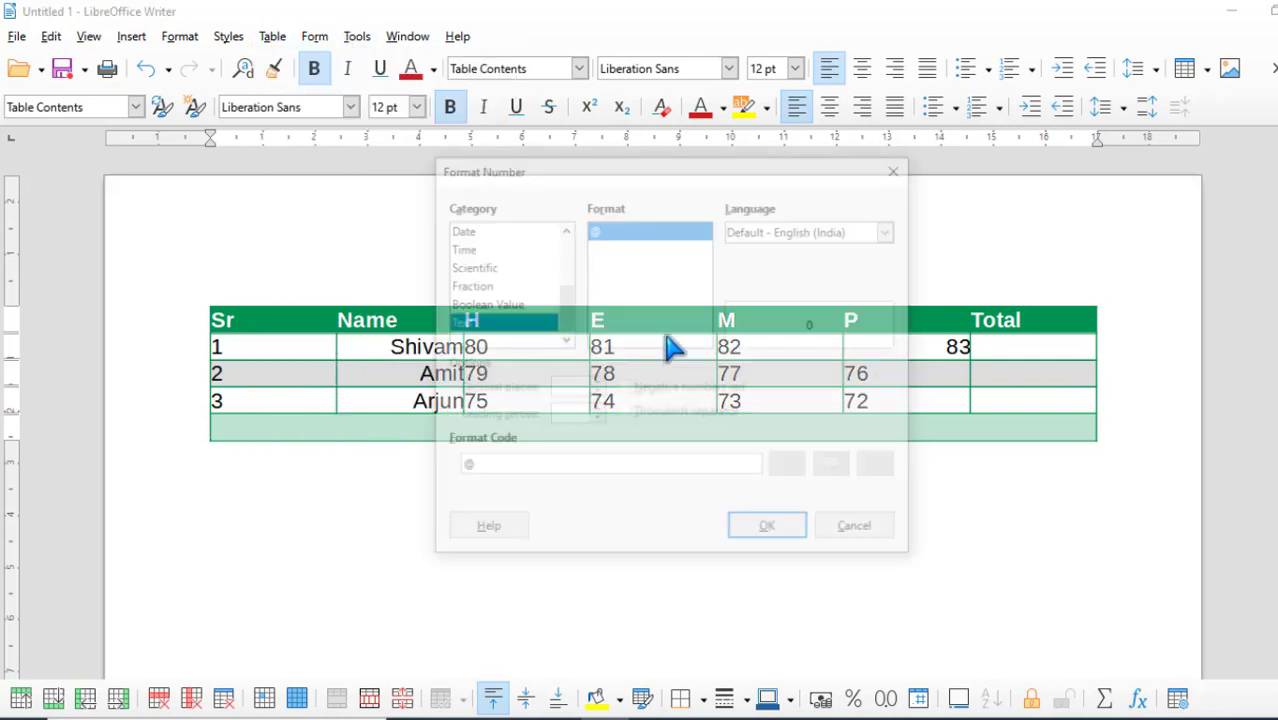
scroll(475, 300, "up", 1)
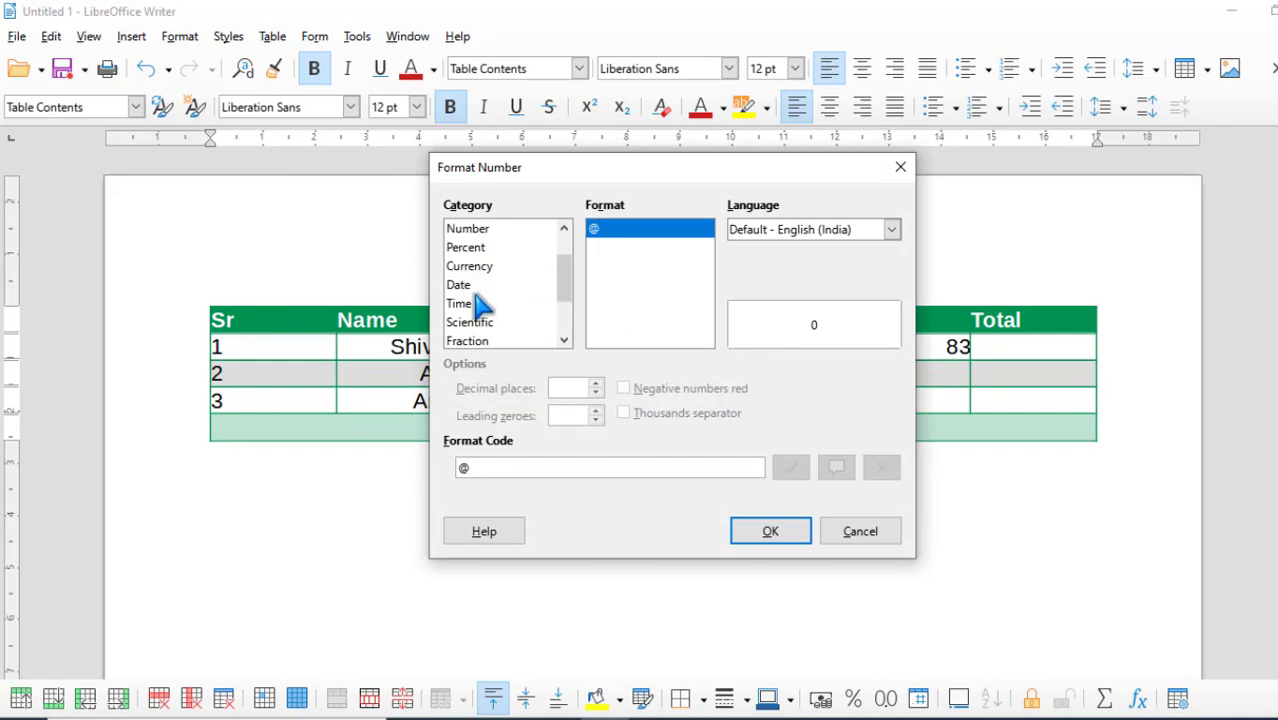
left_click(475, 287)
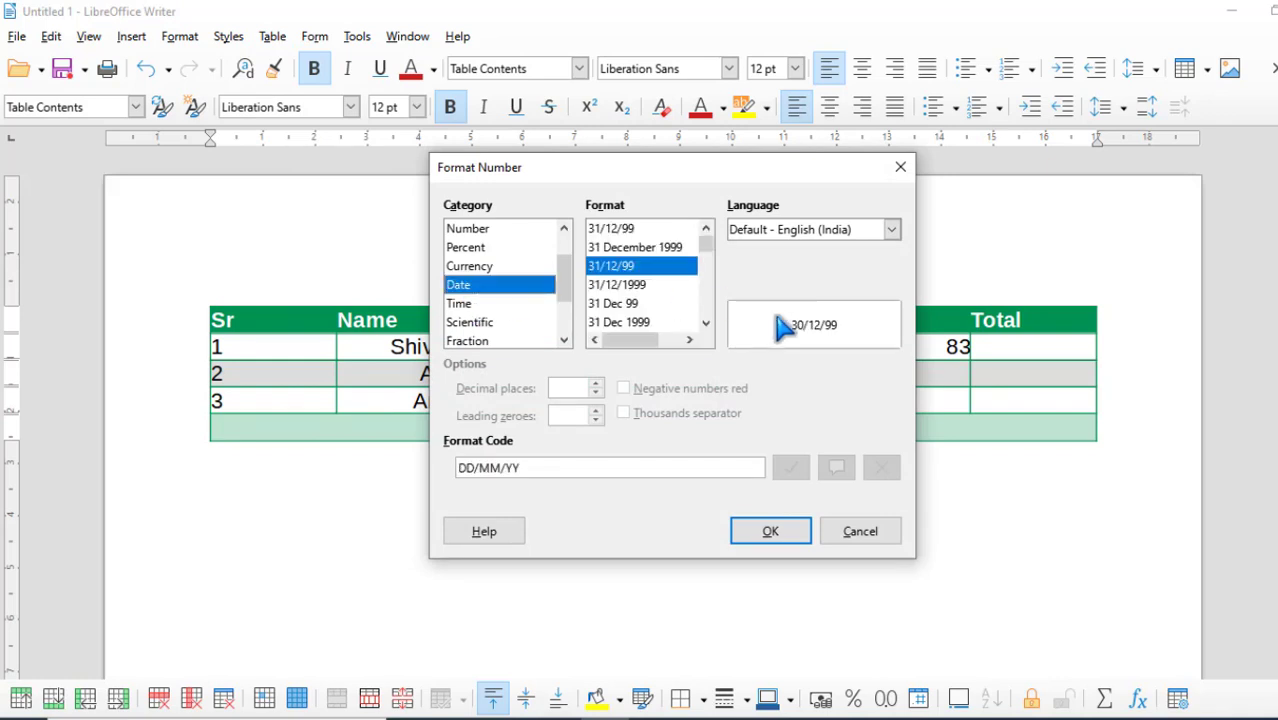
left_click(772, 531)
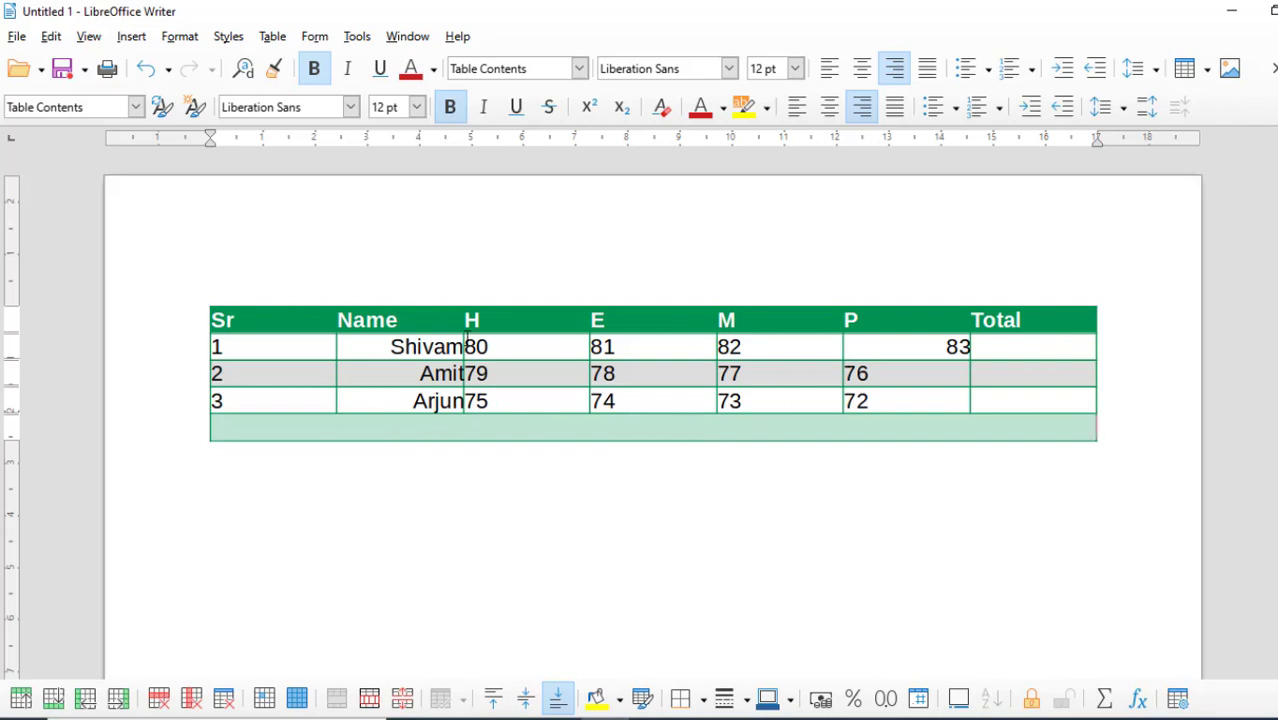
- Inspect the table by selecting the Sr column, the names, the value 79 and rows 1–3
left_click(268, 38)
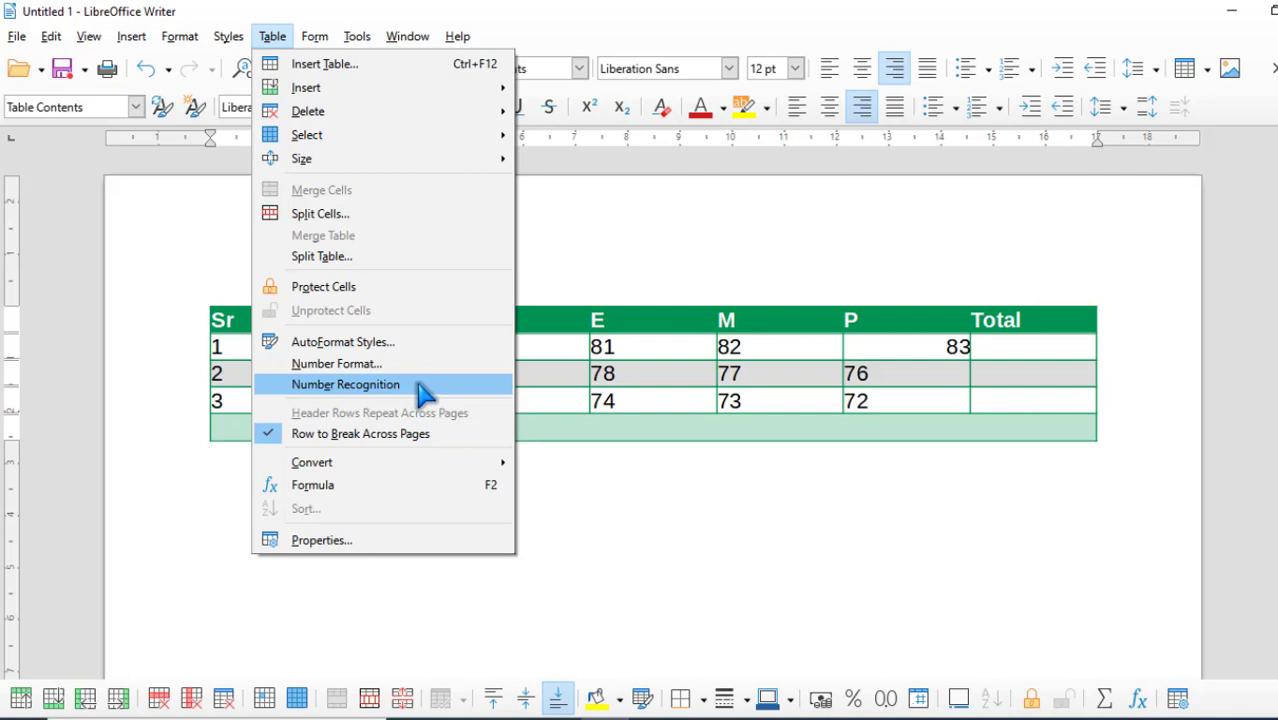
left_click(652, 352)
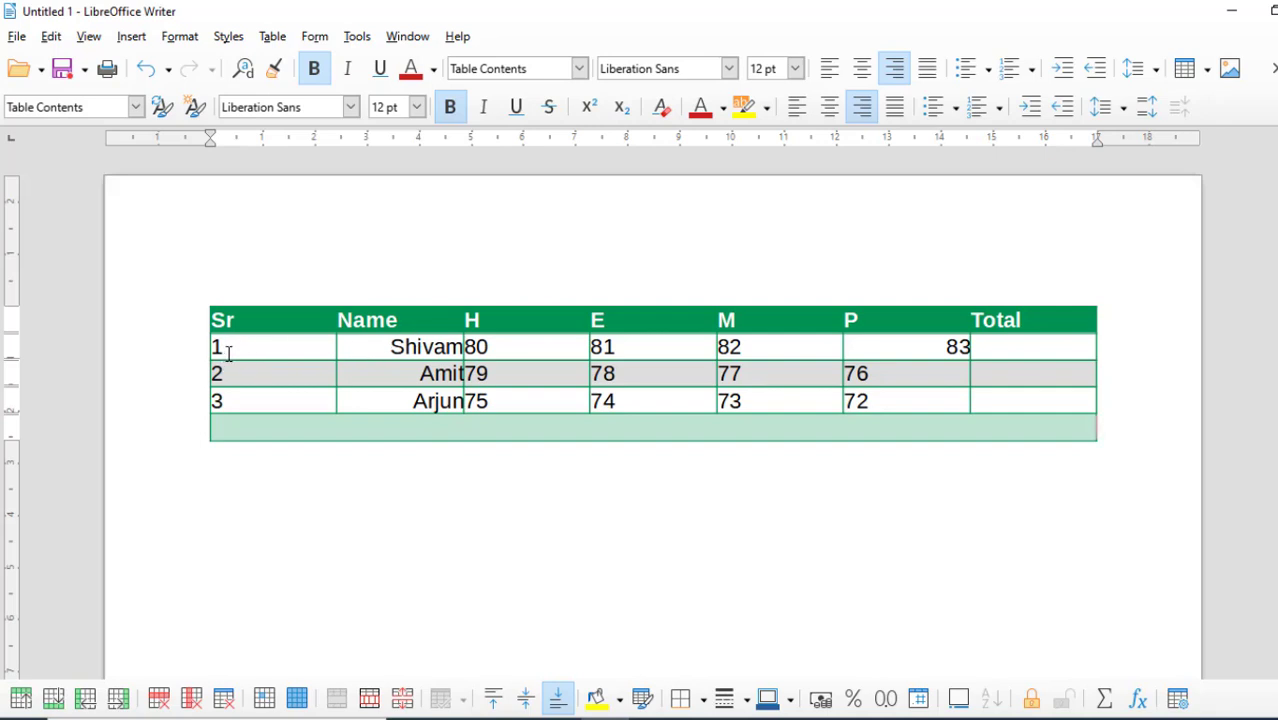
left_click_drag(240, 401, 210, 325)
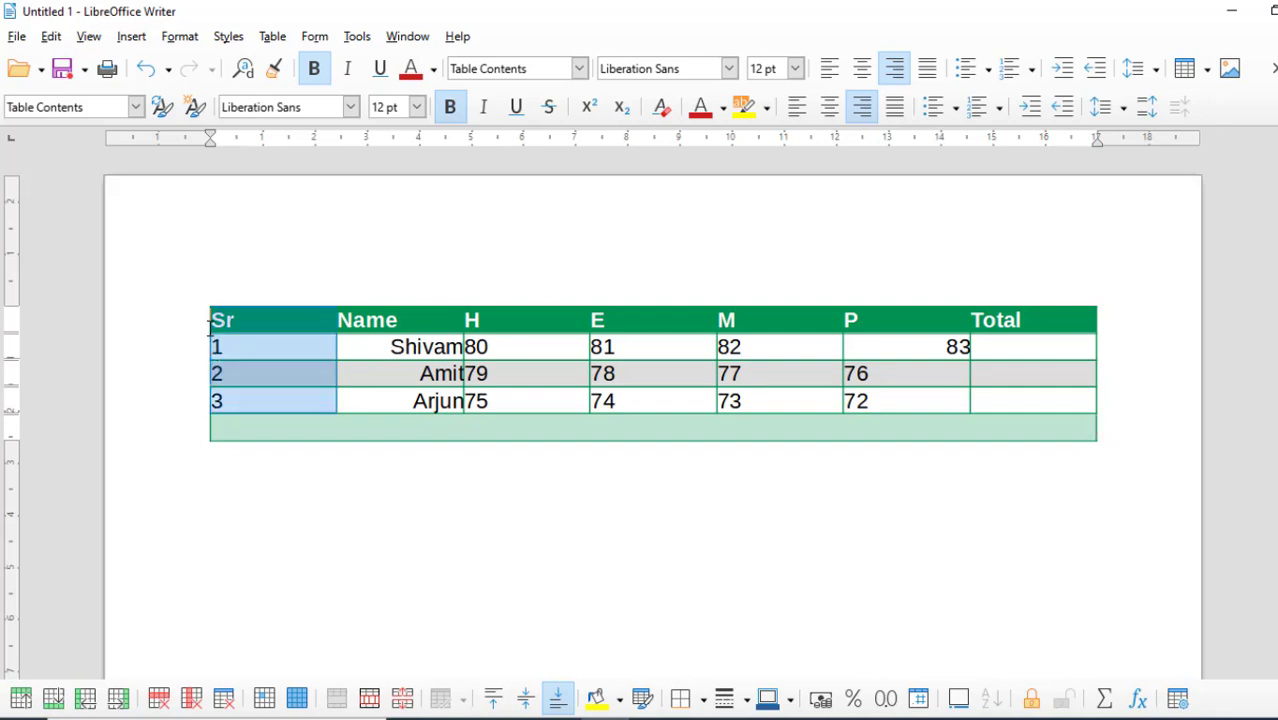
left_click(260, 350)
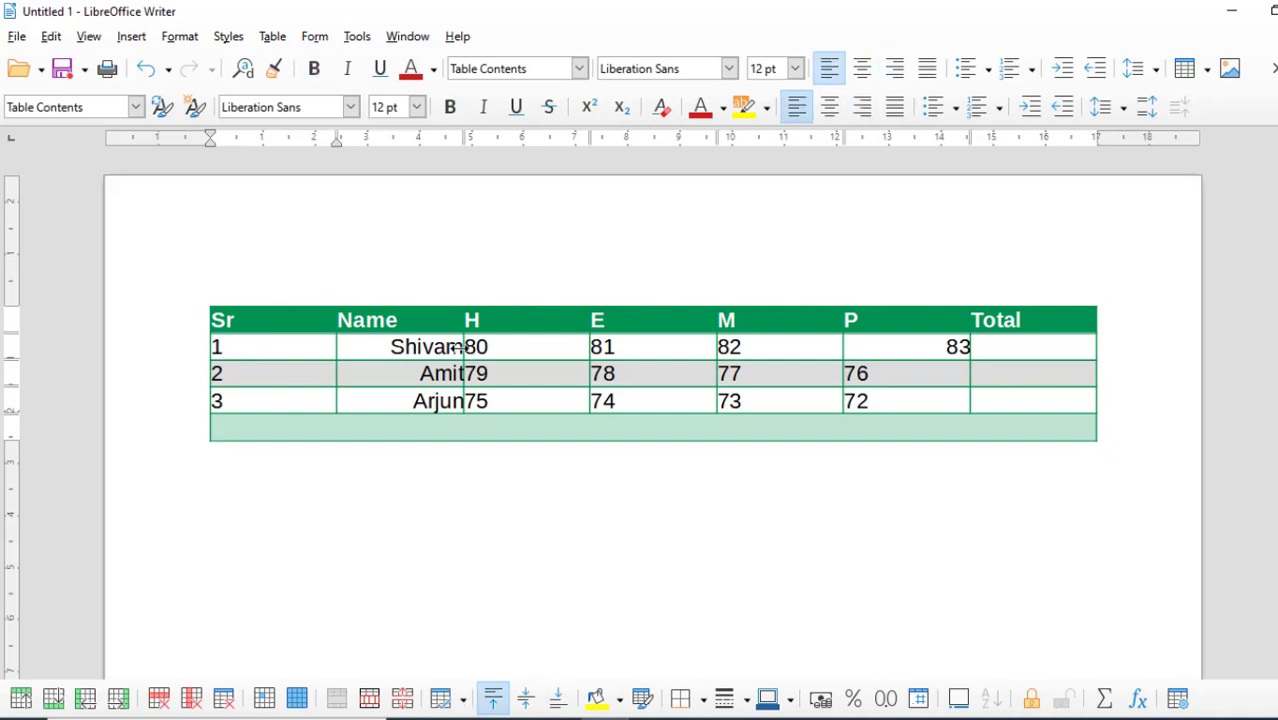
left_click_drag(366, 346, 459, 404)
double_click(511, 366)
left_click_drag(973, 345, 941, 364)
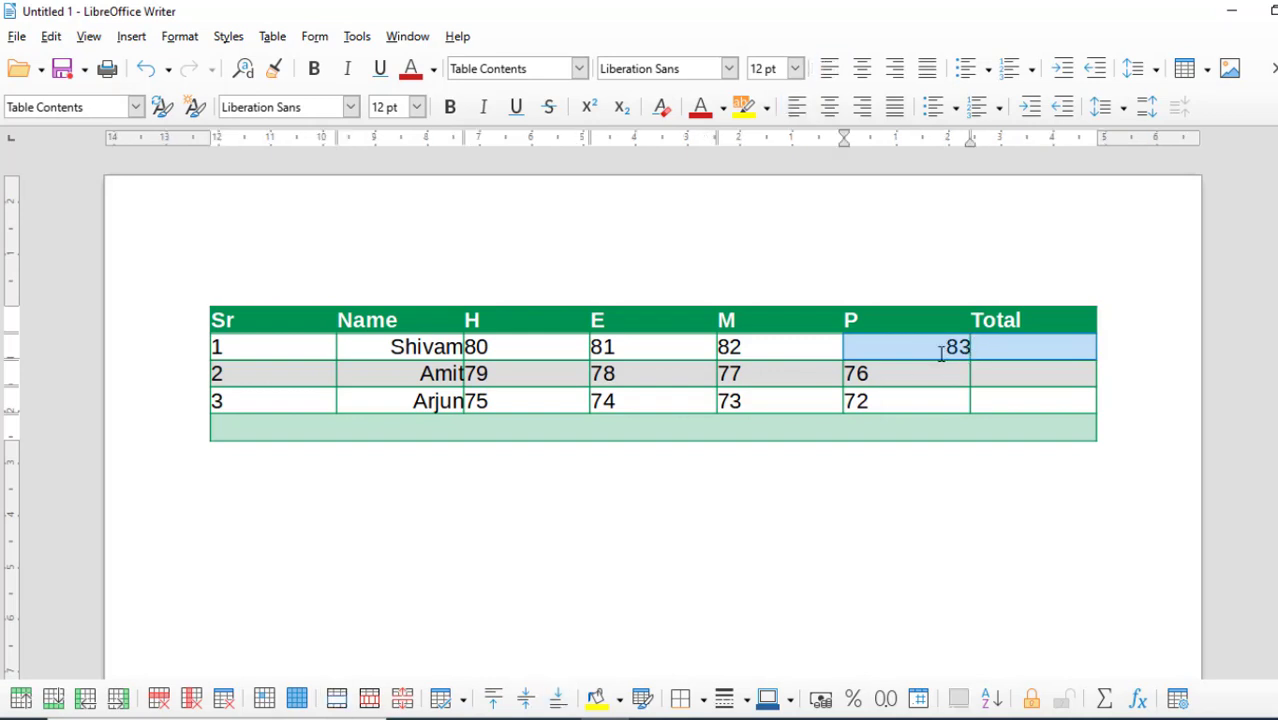
left_click(918, 370)
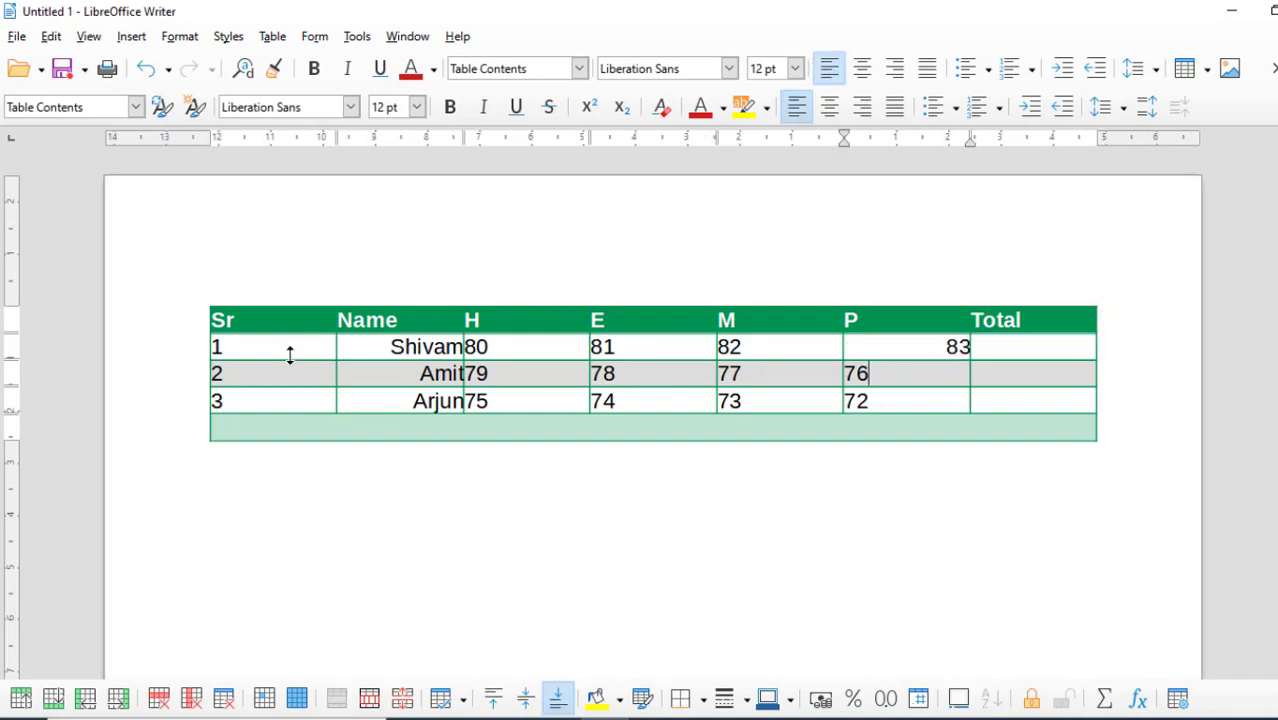
left_click_drag(288, 354, 1048, 389)
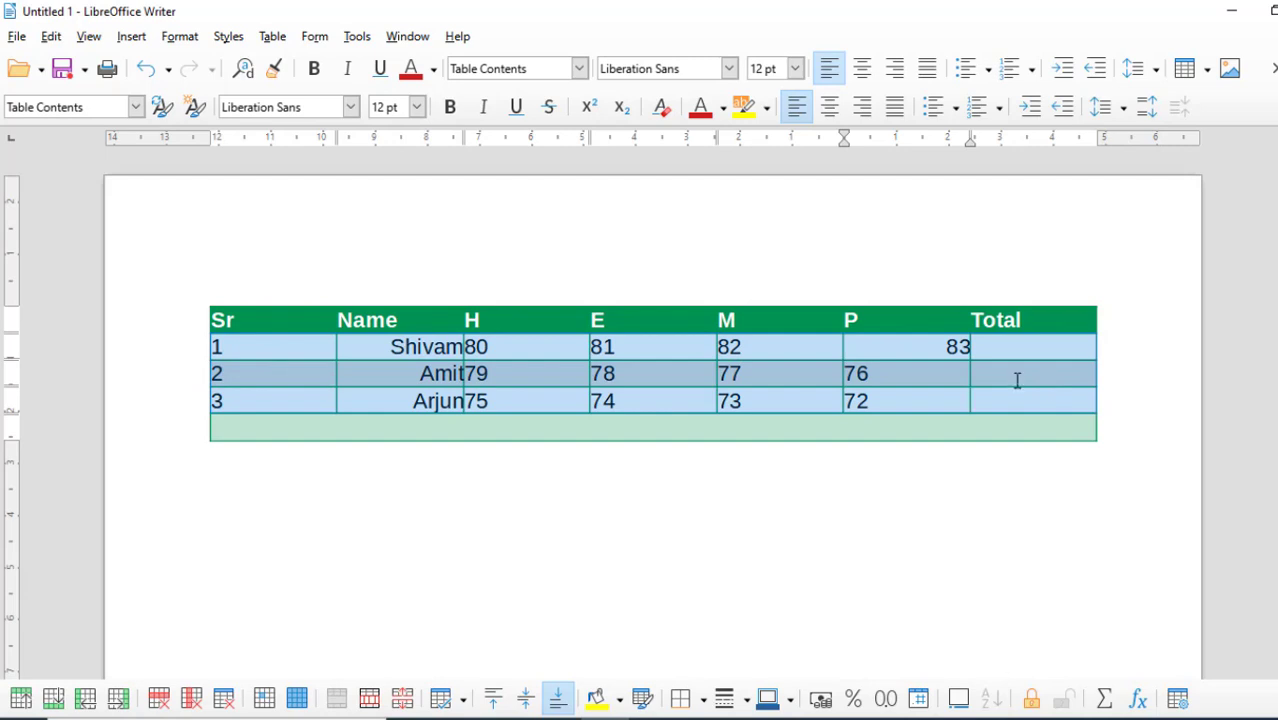
left_click(1017, 380)
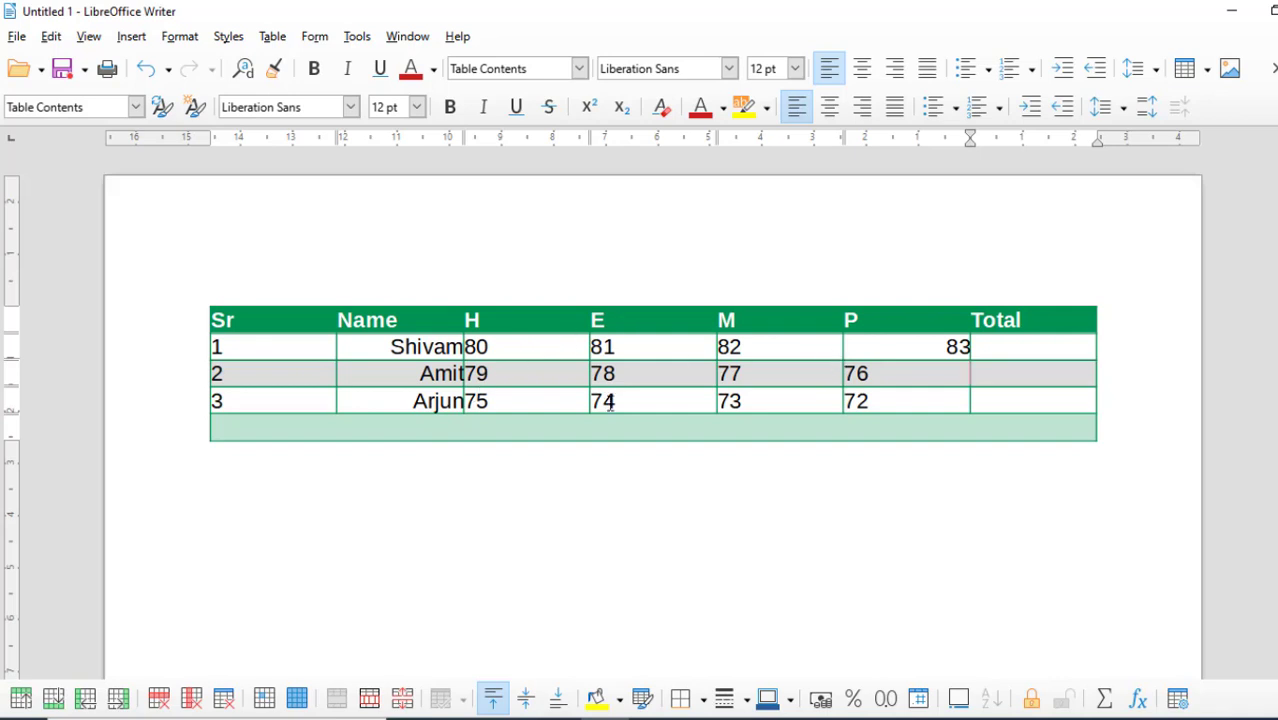
- Switch on Table > Number Recognition for the marks table
left_click(272, 37)
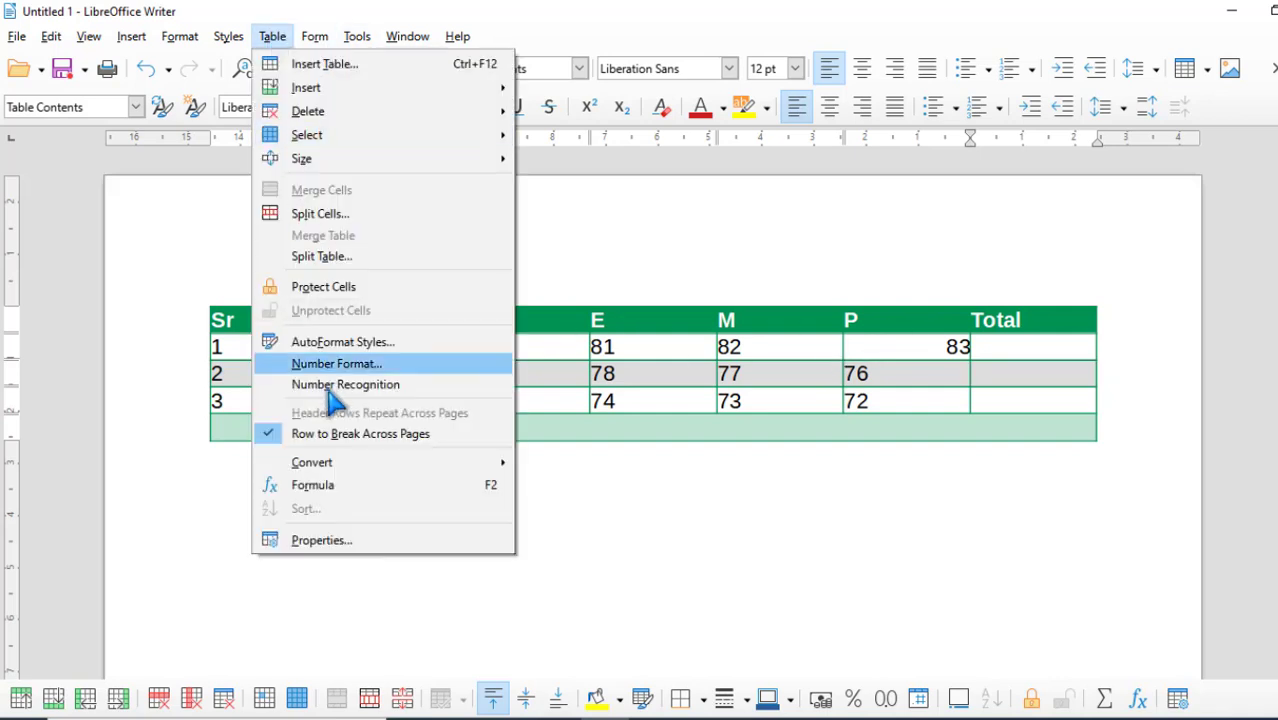
left_click(428, 388)
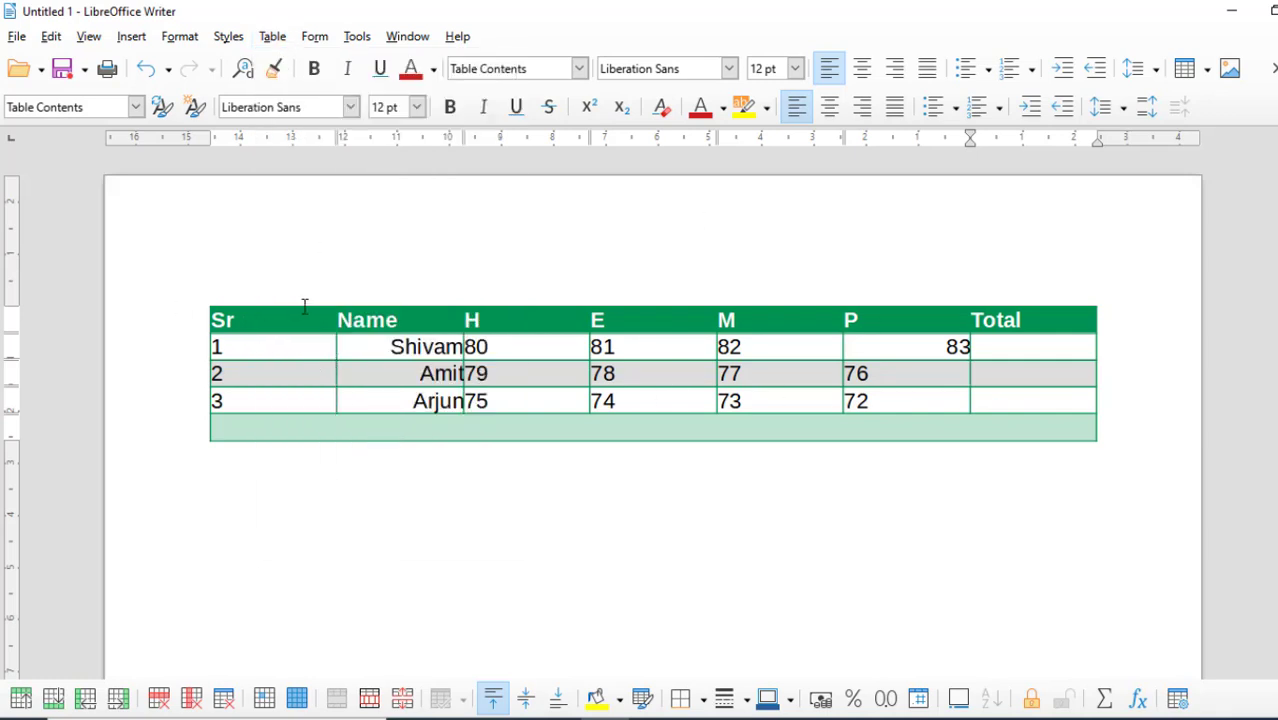
left_click(299, 345)
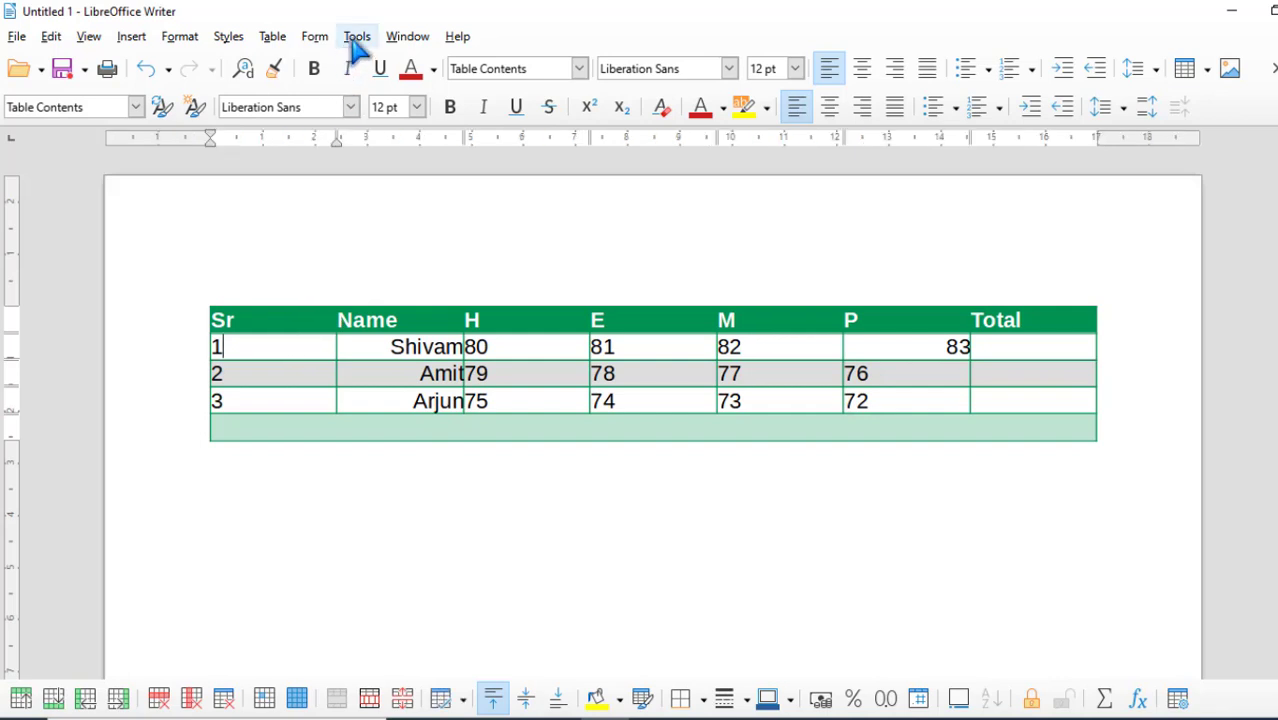
left_click(357, 40)
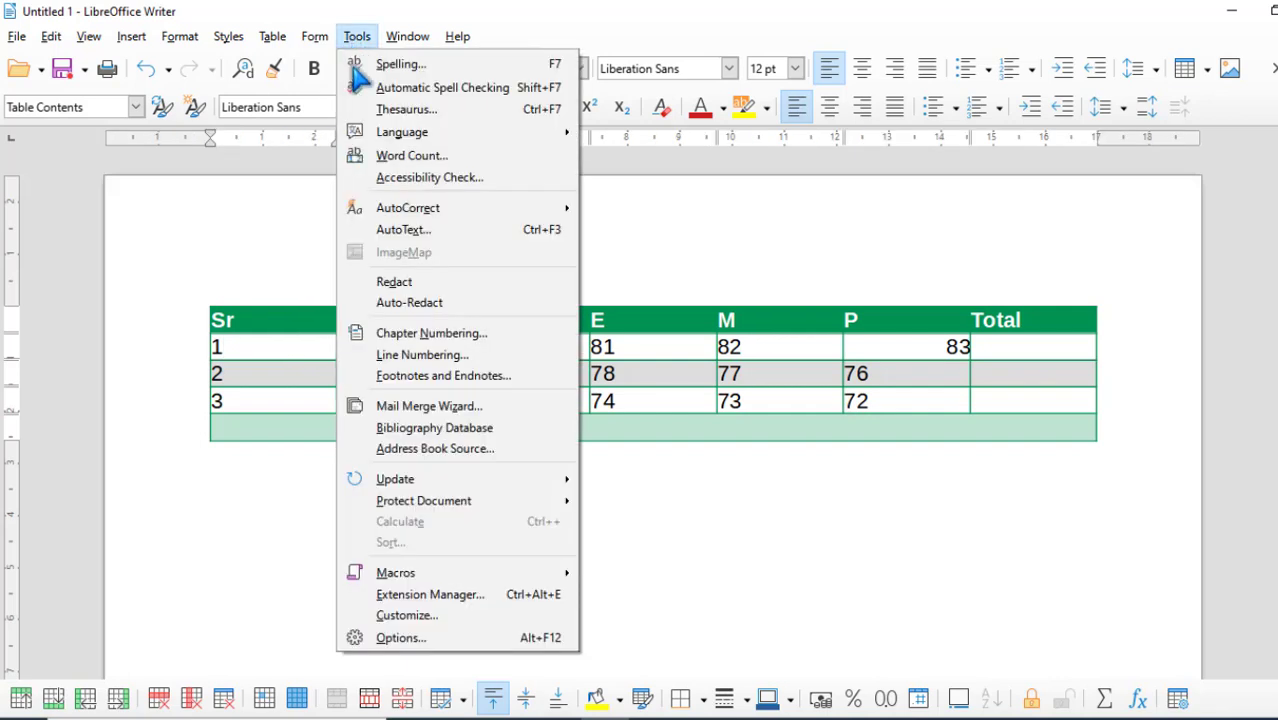
- In Options > LibreOffice Writer > Table, tick Number recognition for table input and apply
left_click(437, 645)
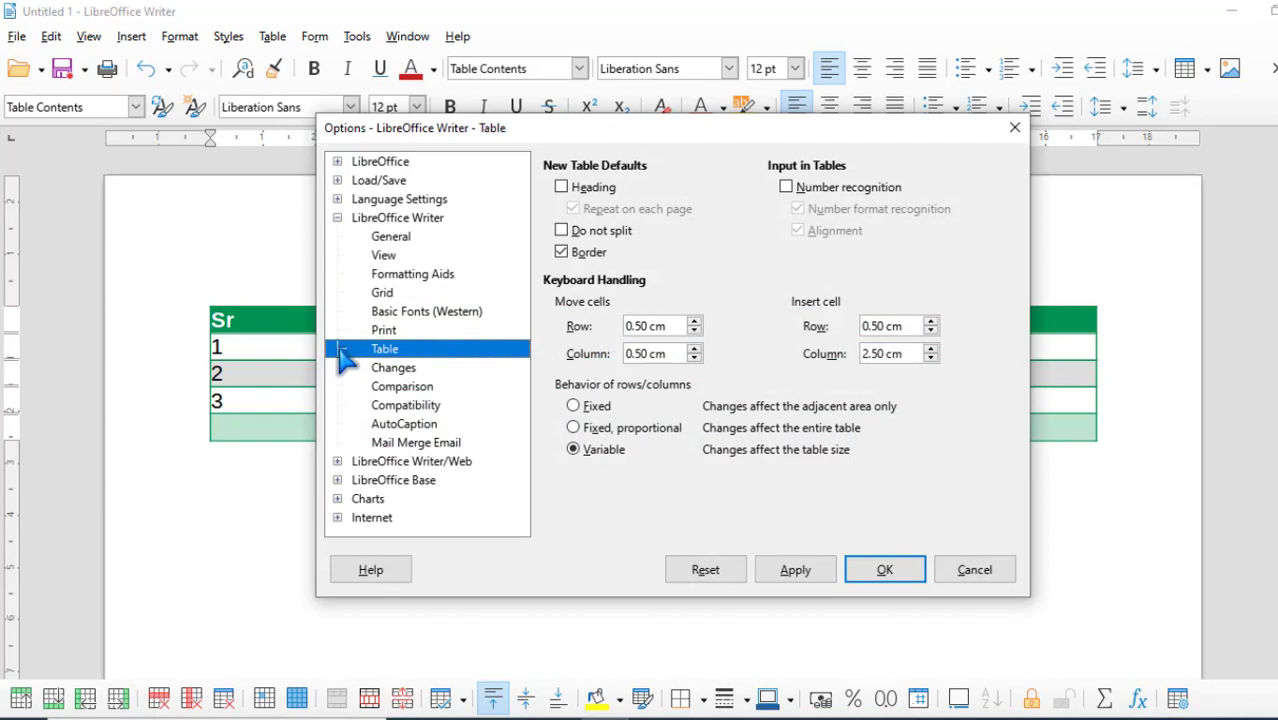
left_click(338, 218)
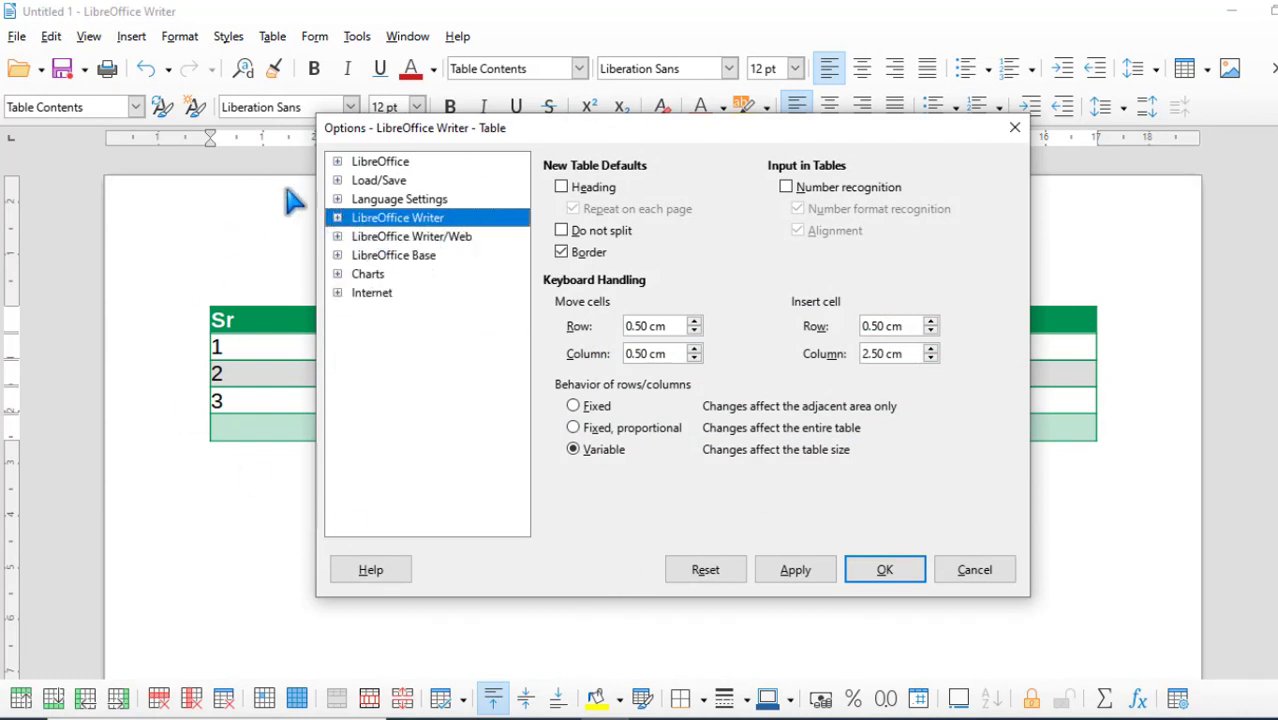
left_click(337, 219)
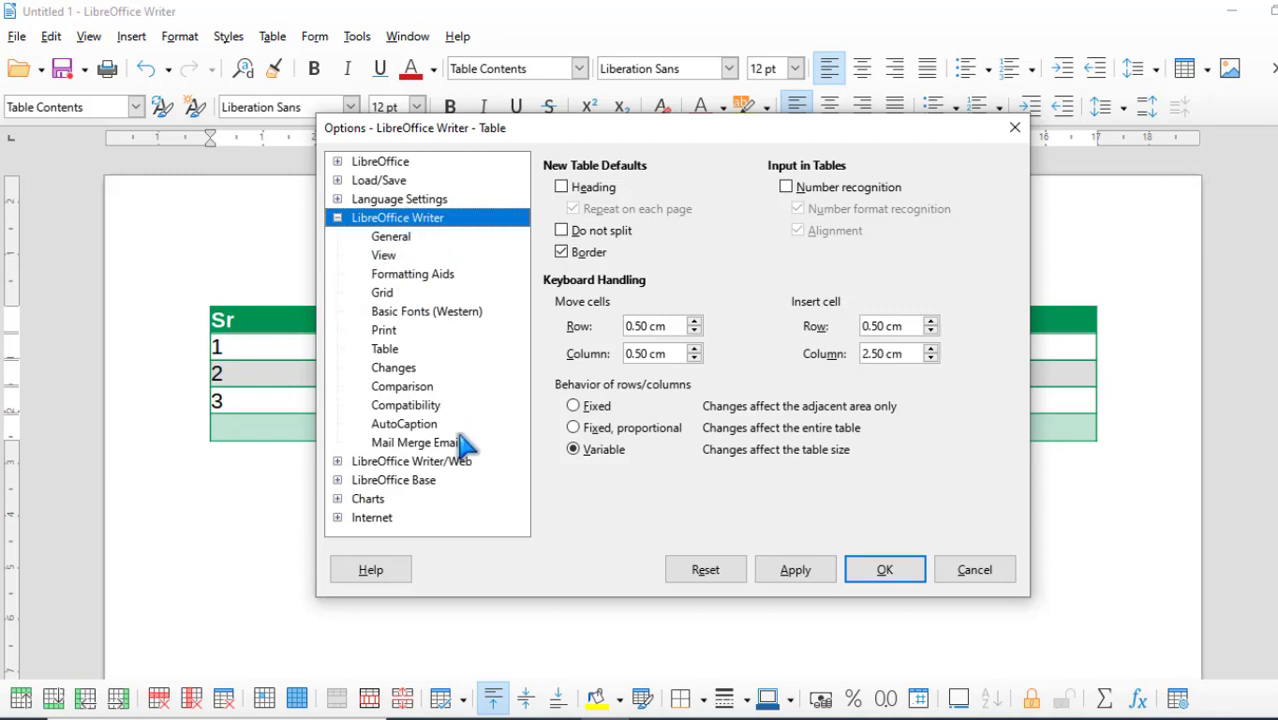
left_click(385, 352)
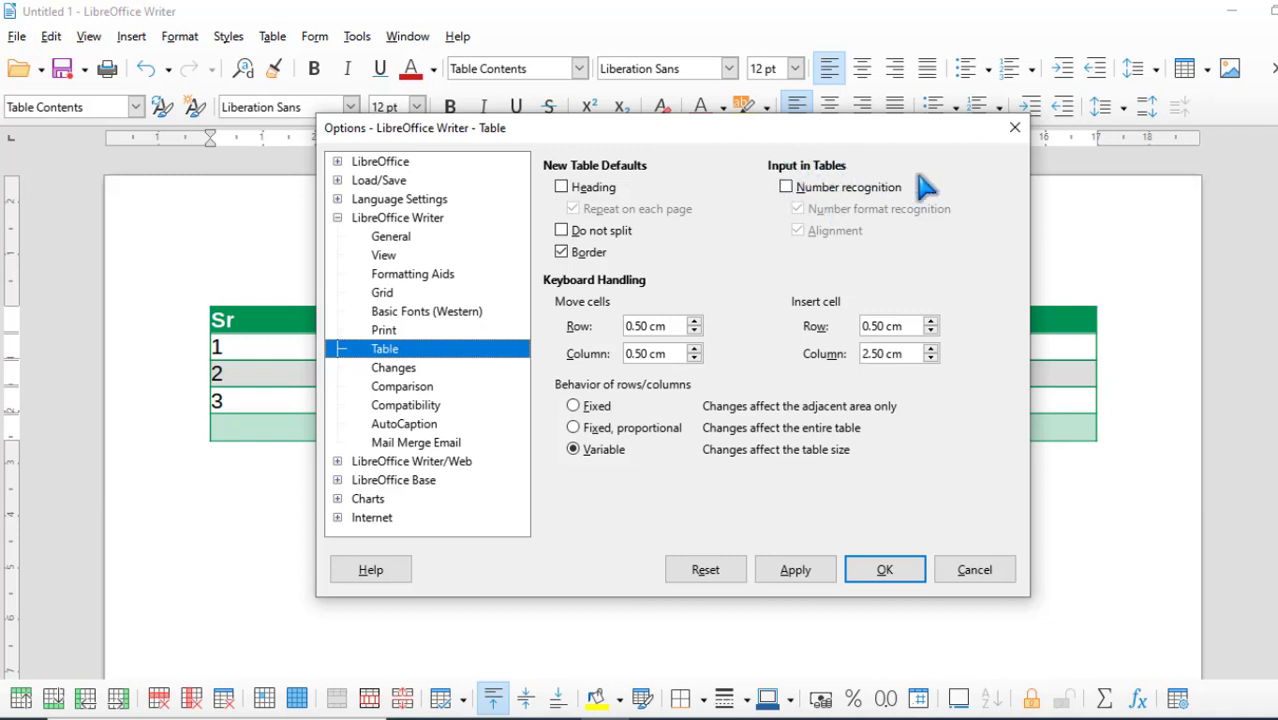
left_click(787, 188)
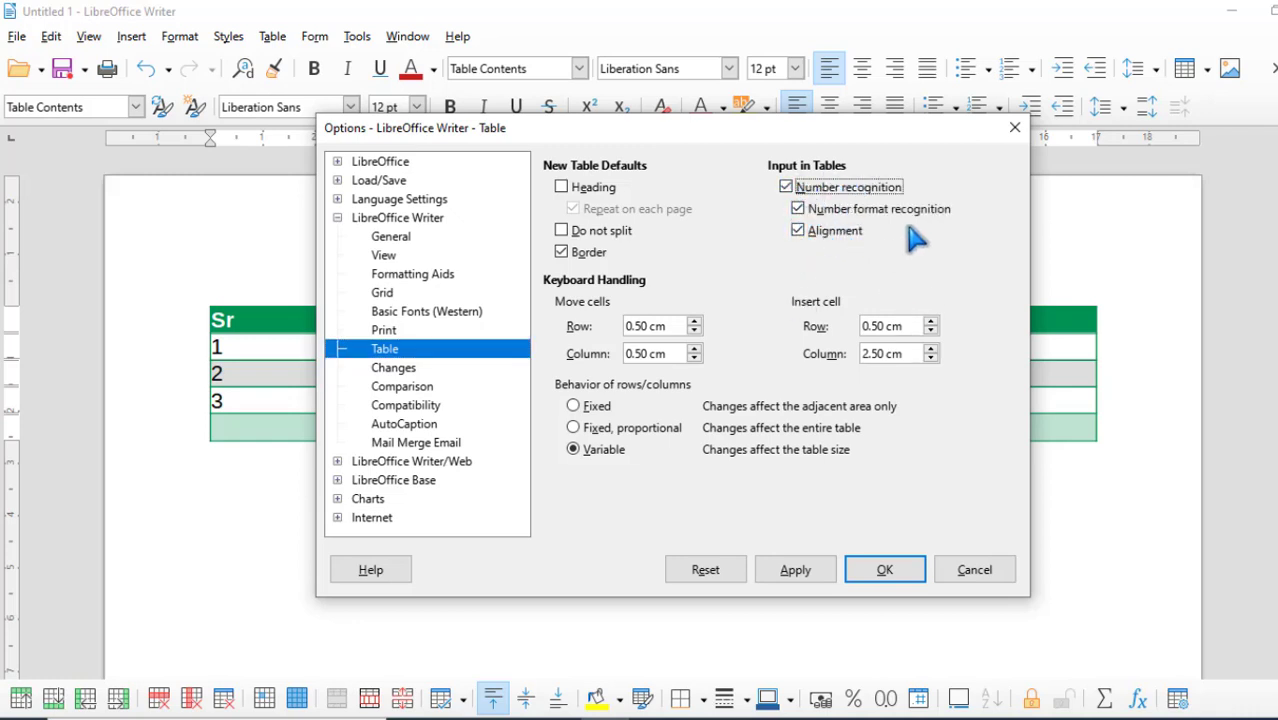
left_click(807, 571)
left_click(886, 570)
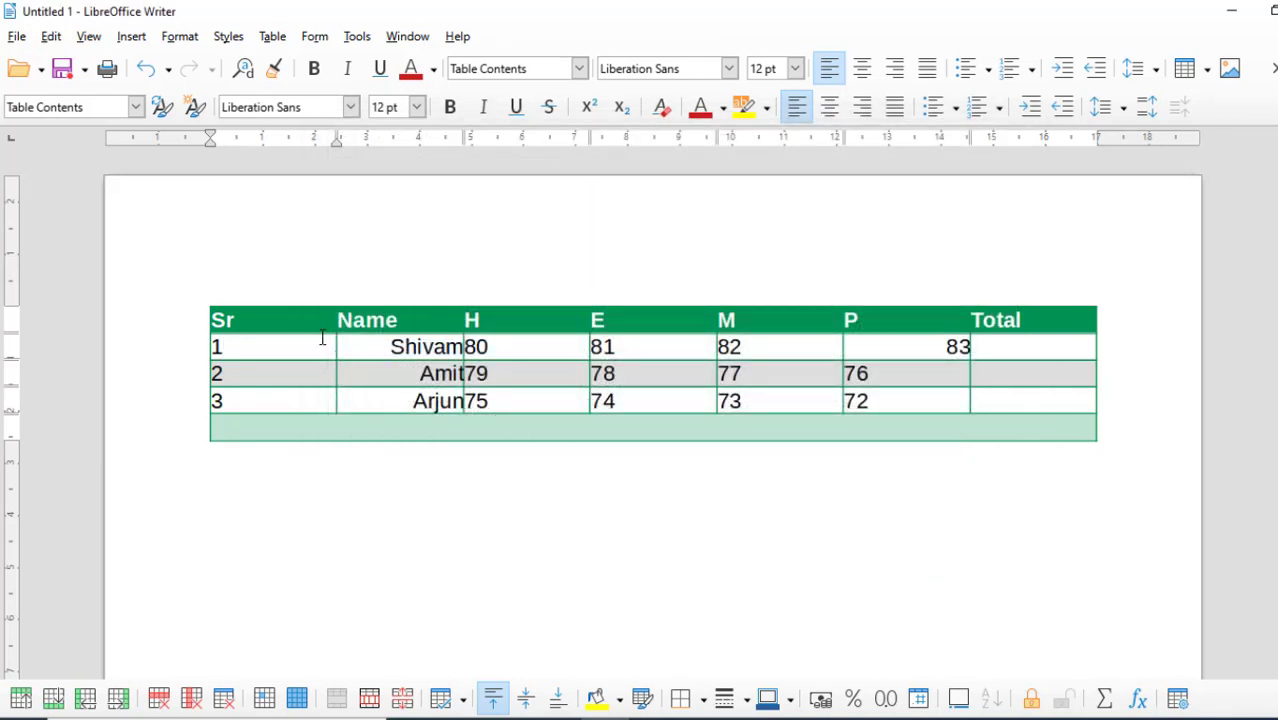
- Clear the Name through P cells of rows 1–3
scroll(560, 370, "down", 1)
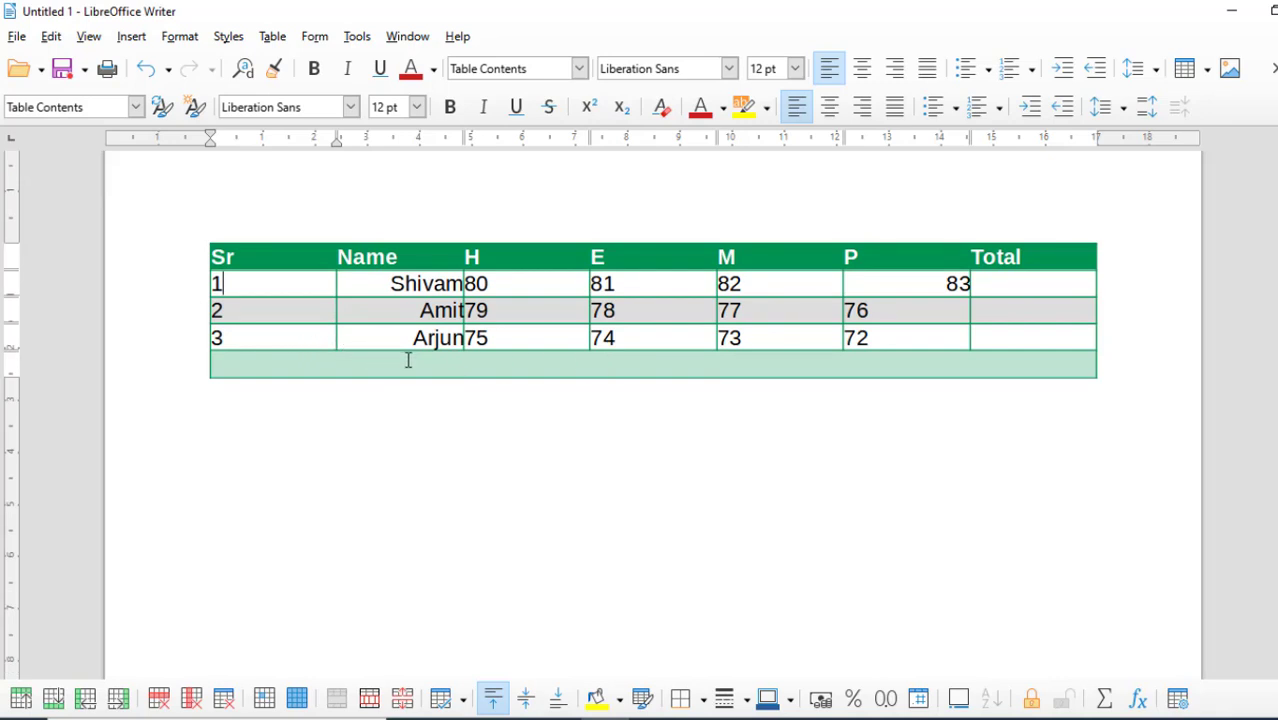
left_click(303, 358)
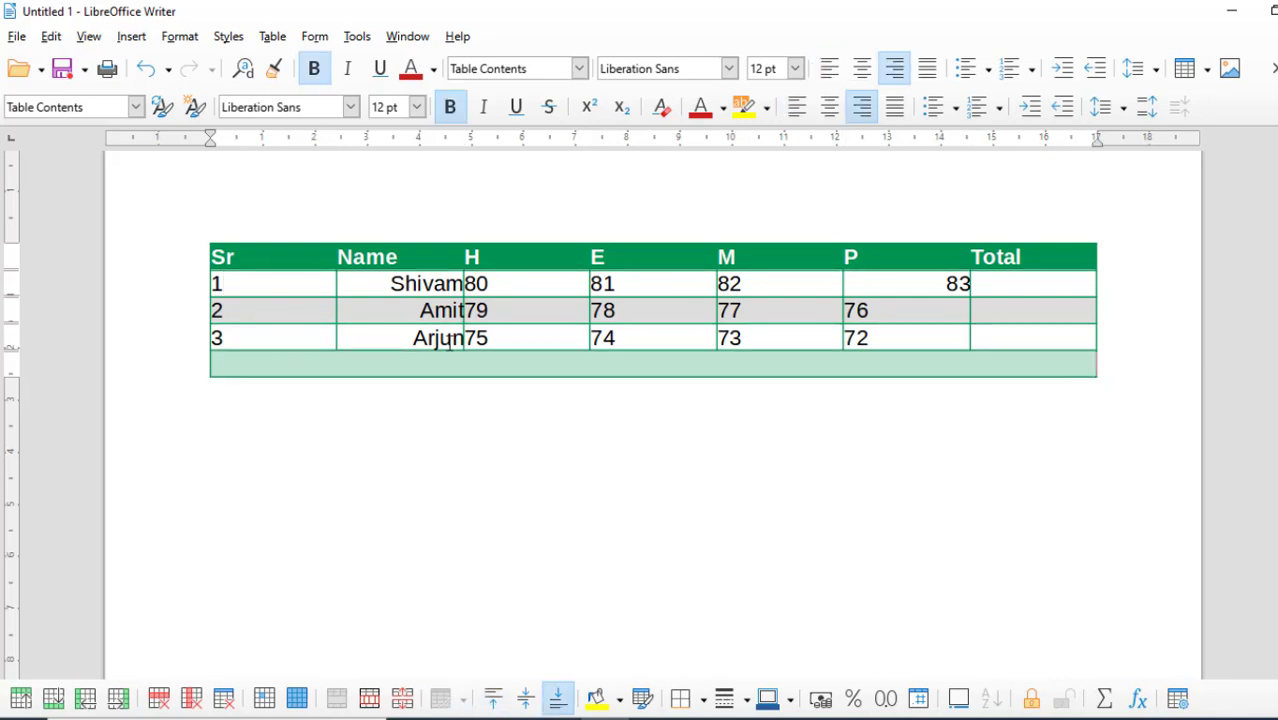
scroll(449, 342, "up", 2)
left_click_drag(371, 346, 942, 398)
key("ctrl+c")
key("Delete")
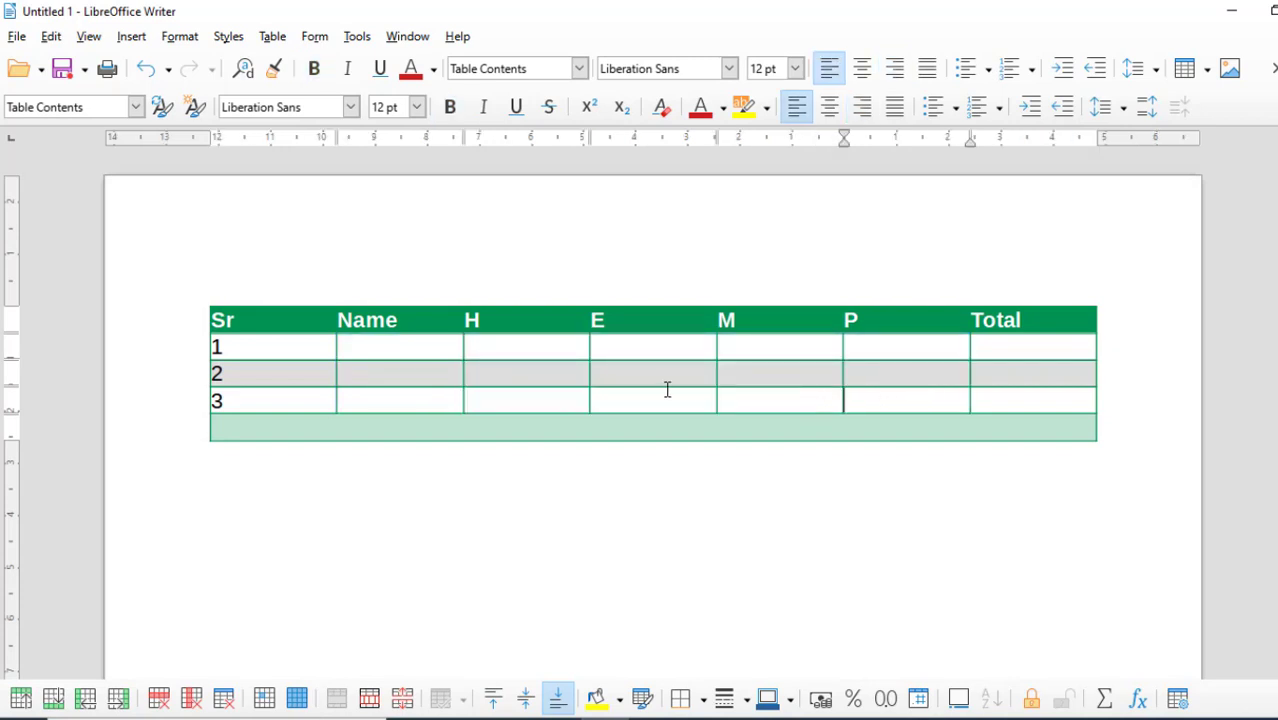
- Paste the names and marks from row 1, then delete the stray 83, 76, 72 from column P
left_click(435, 349)
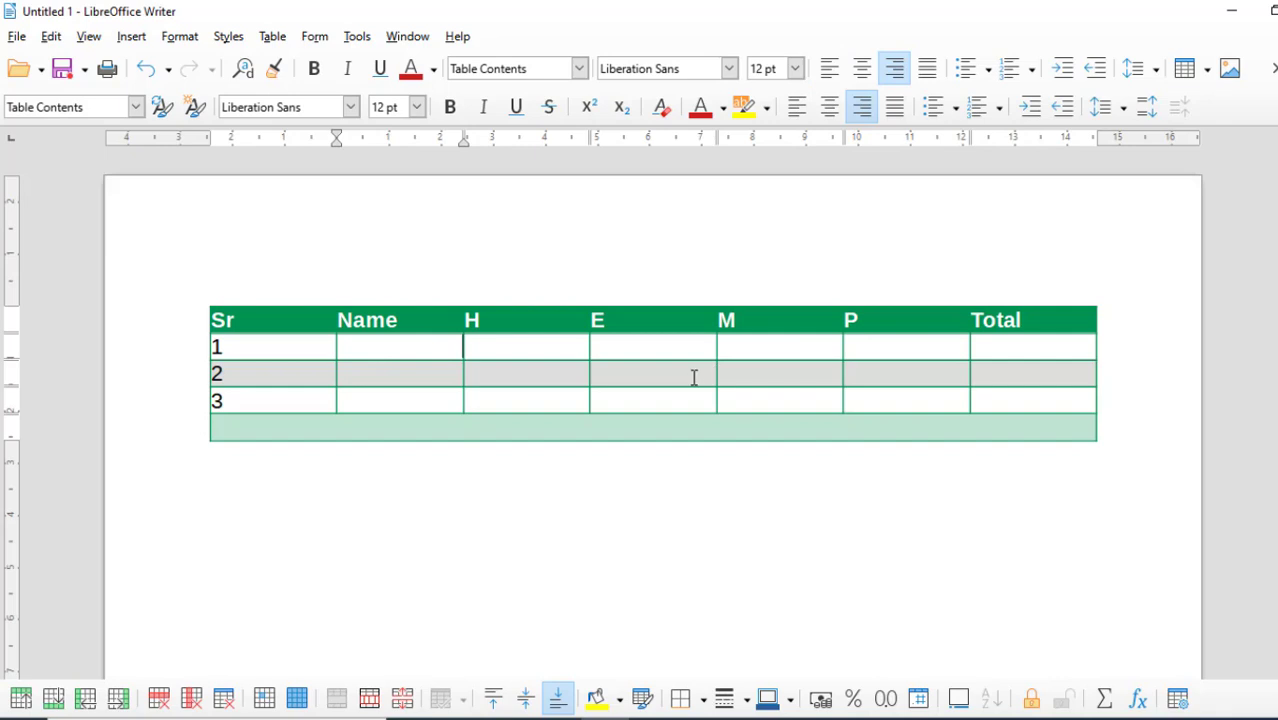
key("ctrl+v")
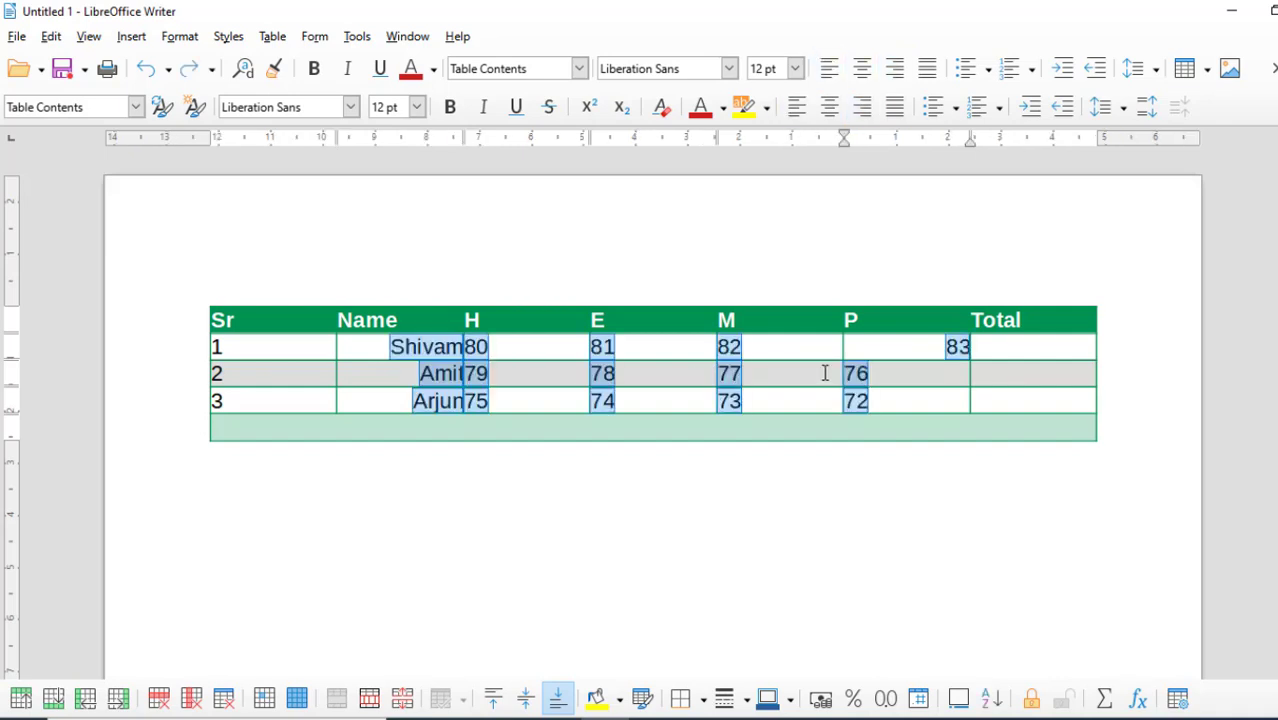
left_click(824, 371)
left_click_drag(851, 347, 950, 401)
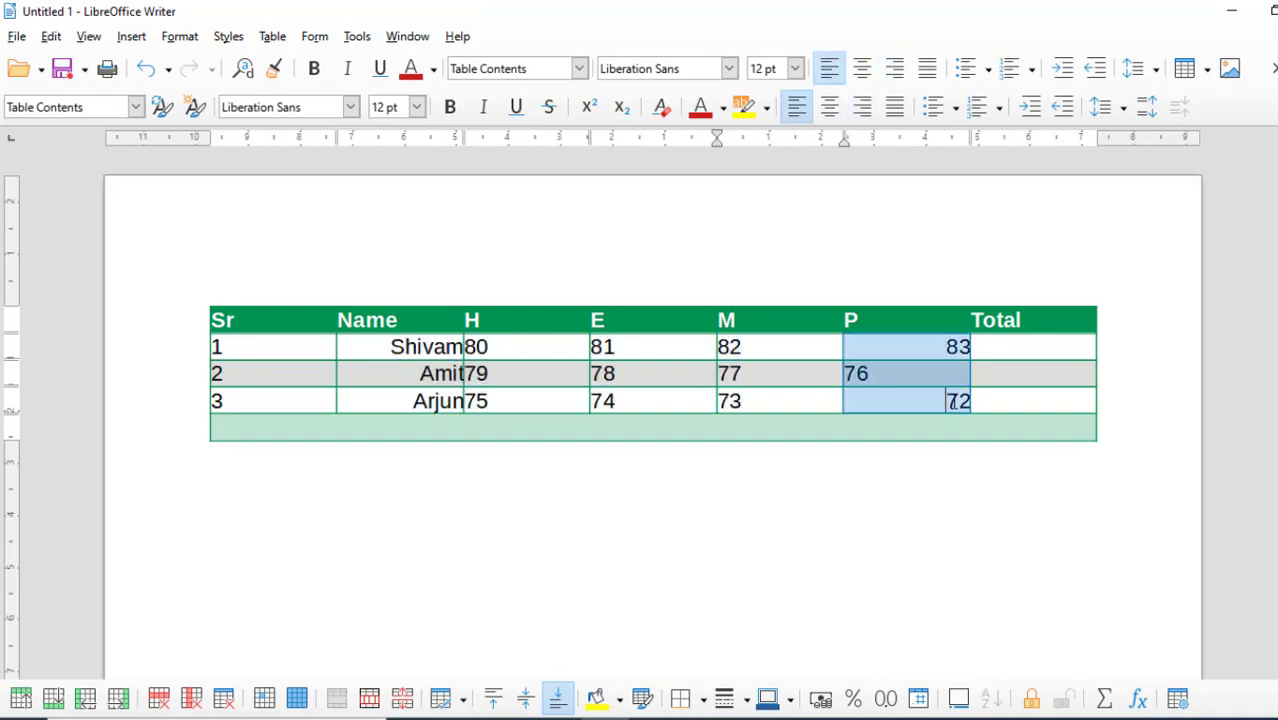
key("Delete")
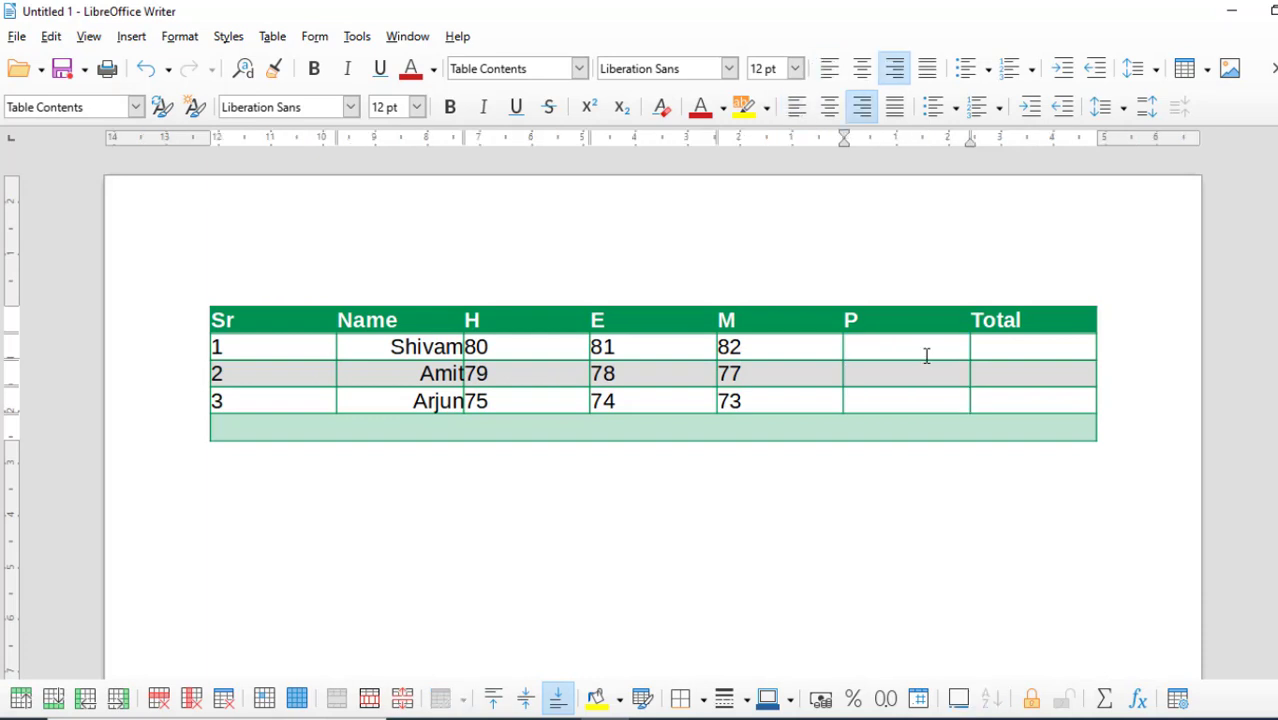
- Enter Shivam in row 1's P cell and 50 in row 2's P cell
type("shivam")
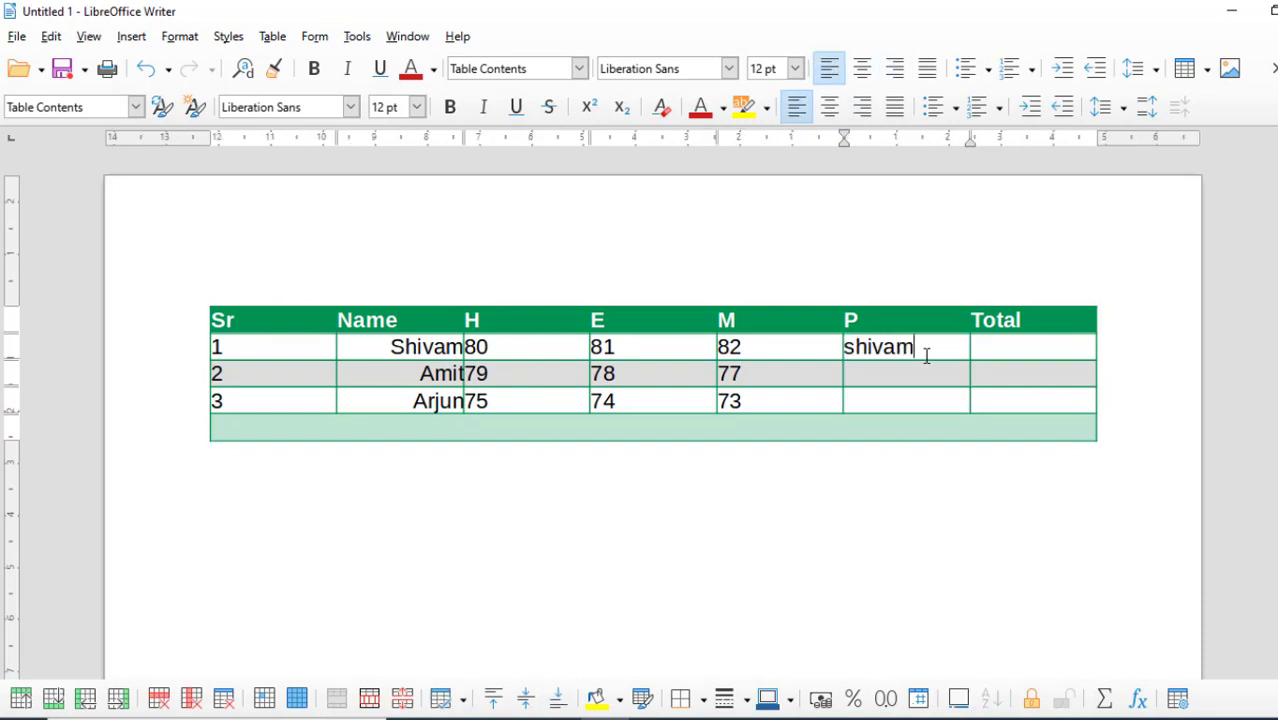
key("Tab")
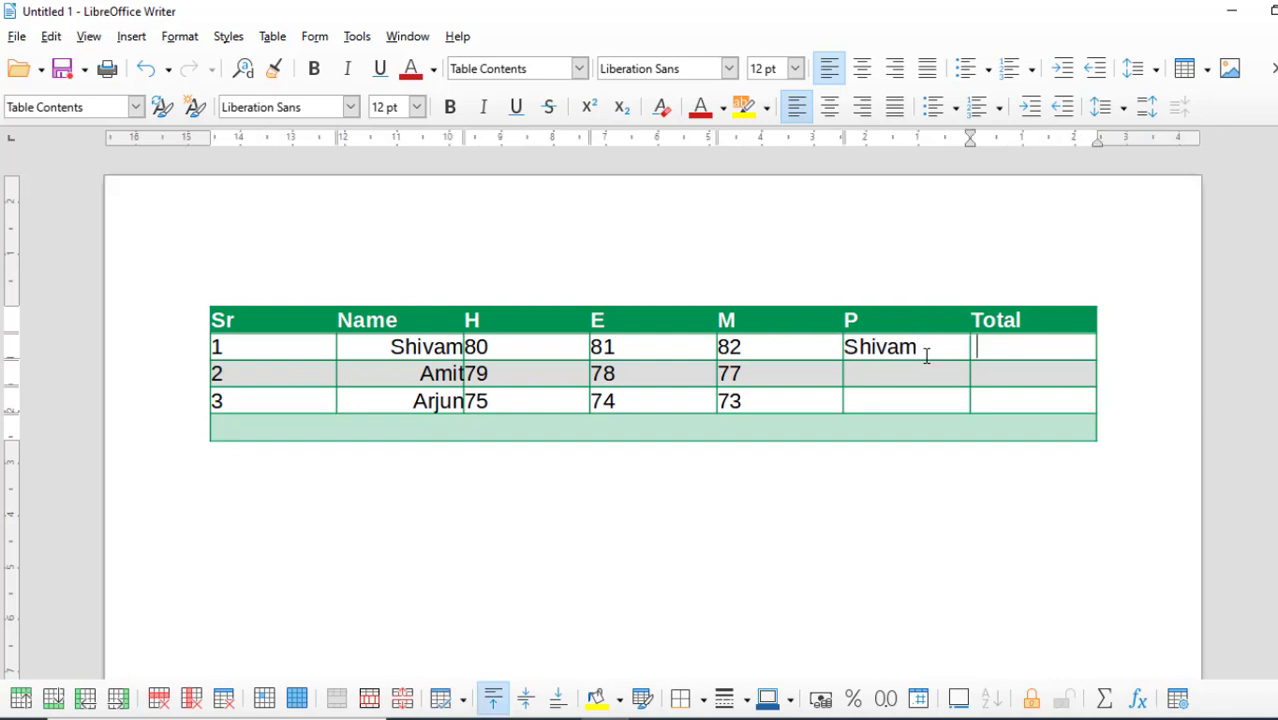
left_click_drag(950, 348, 841, 347)
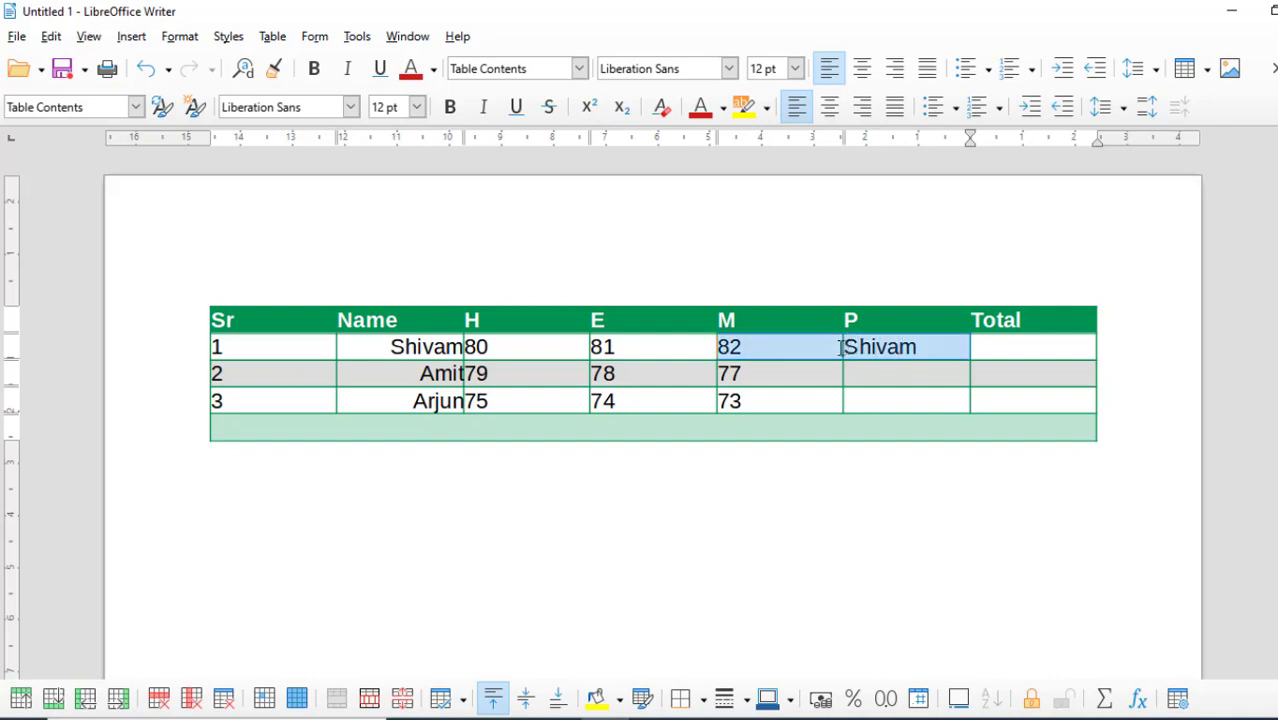
left_click(931, 347)
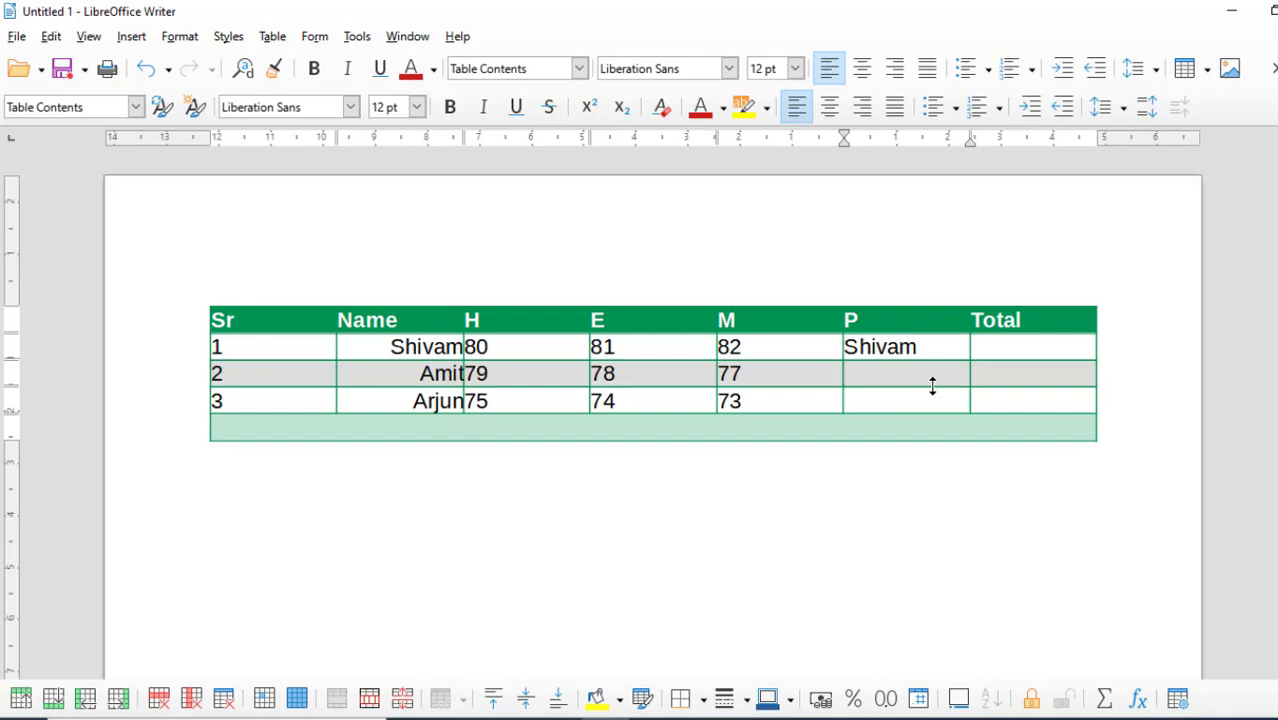
type("50")
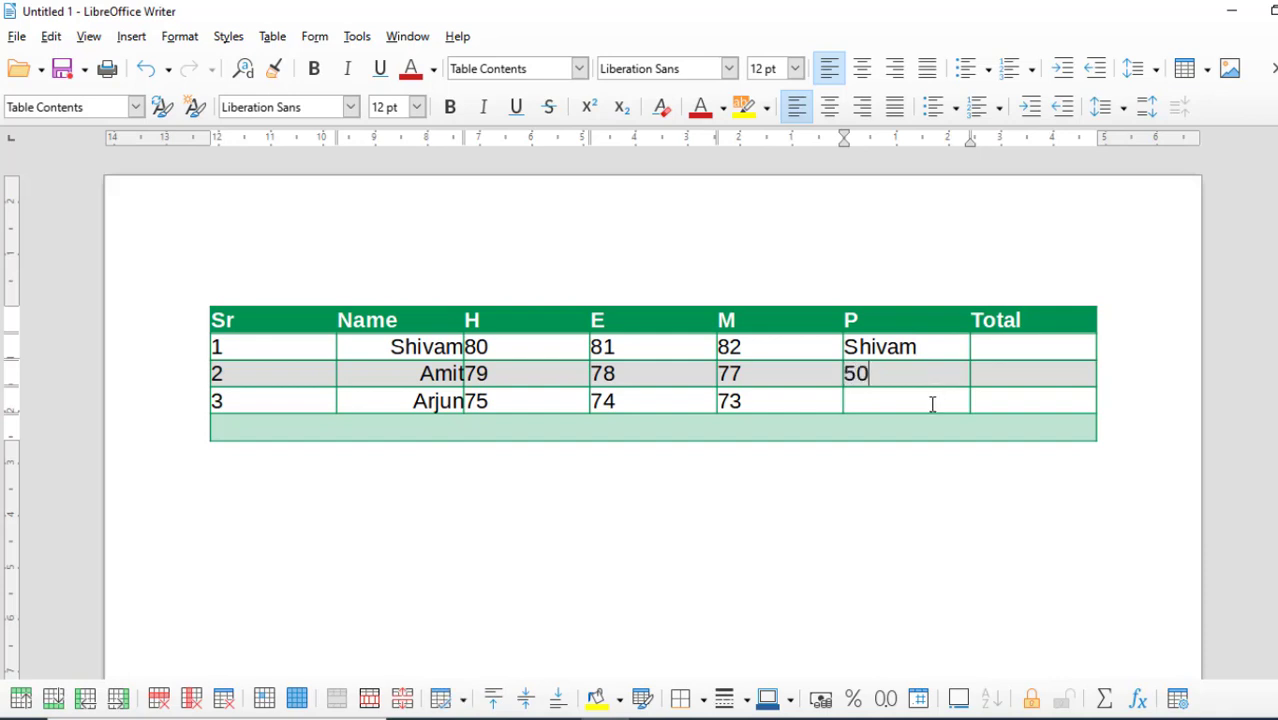
left_click(932, 404)
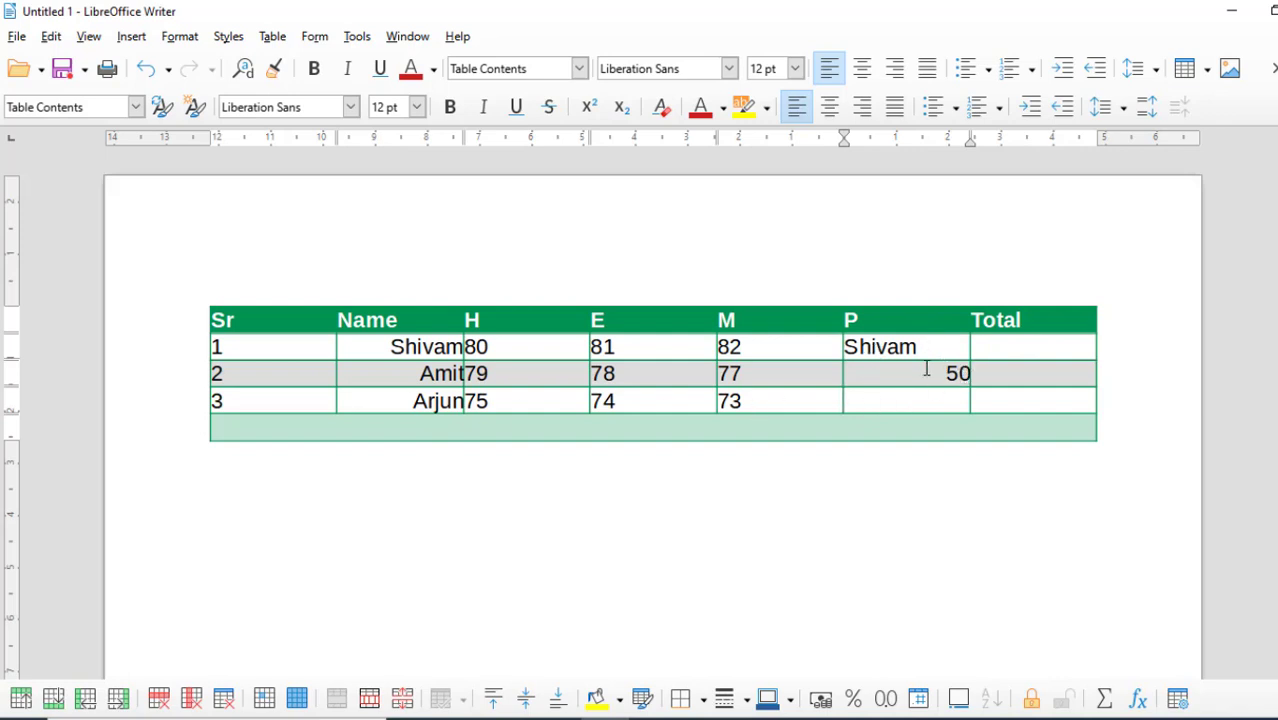
left_click(273, 37)
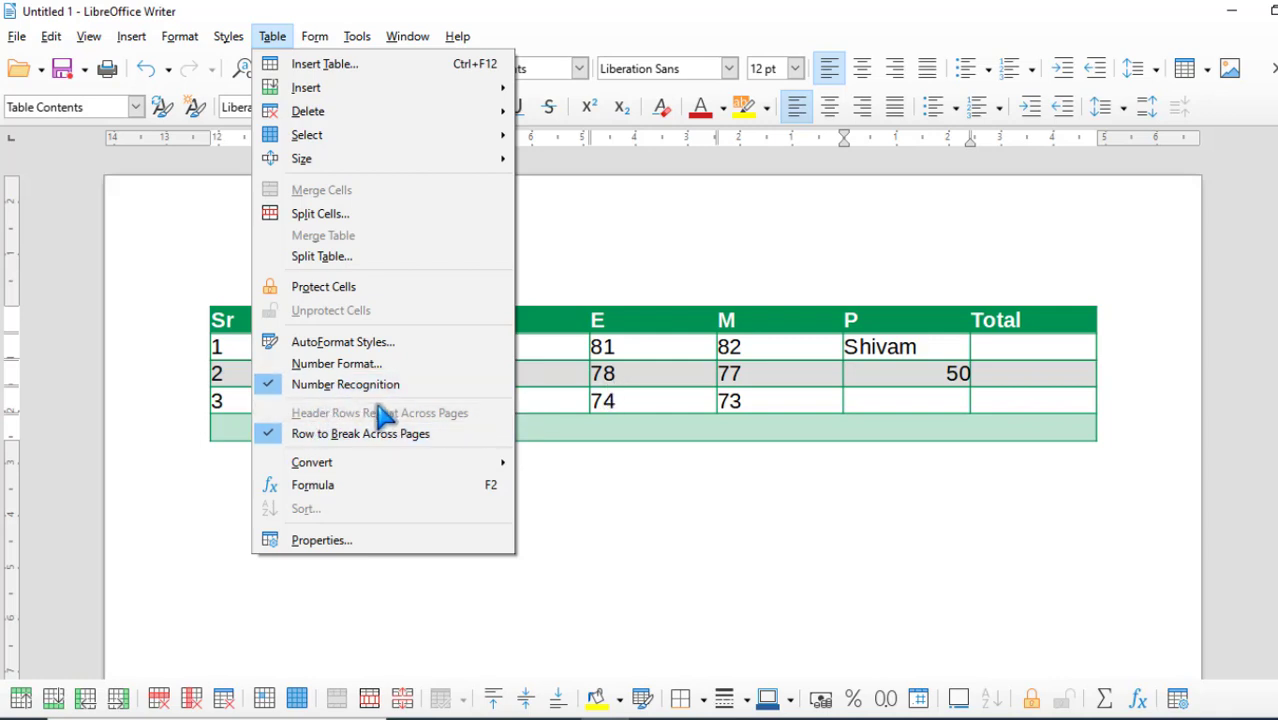
- Browse the Table menu and scroll the page, leaving the marks table unchanged
left_click(627, 398)
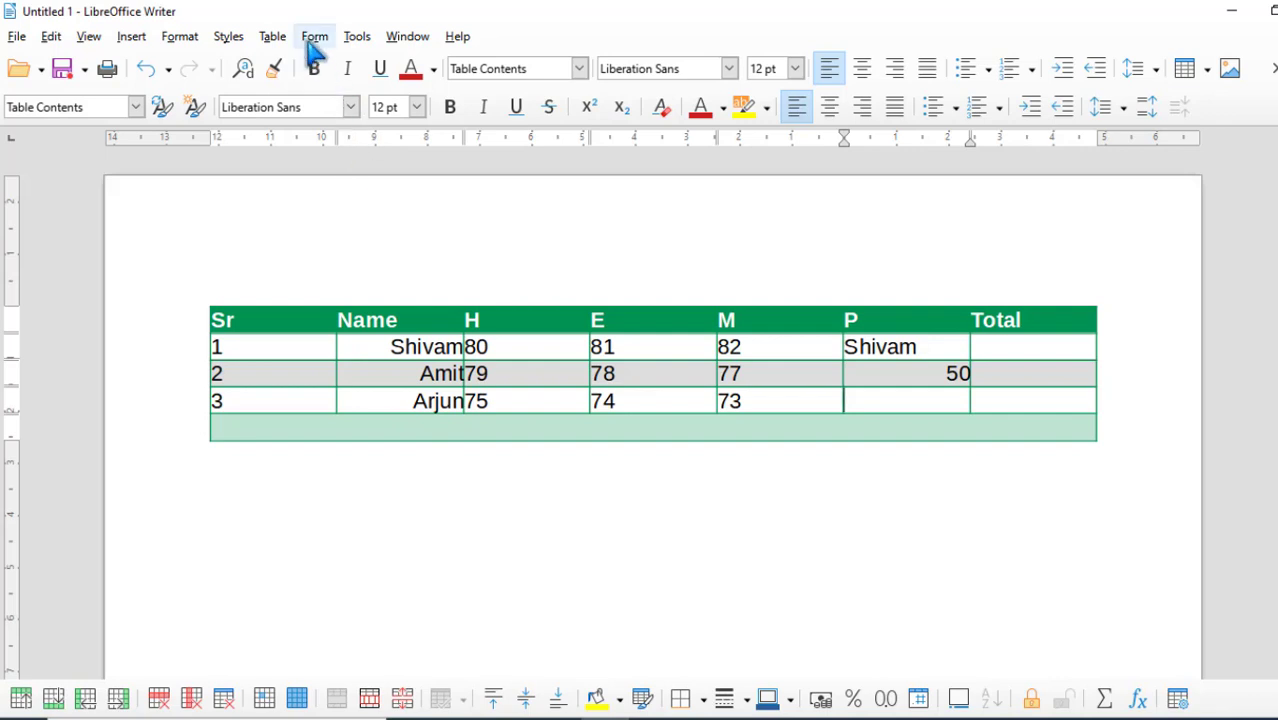
left_click(272, 36)
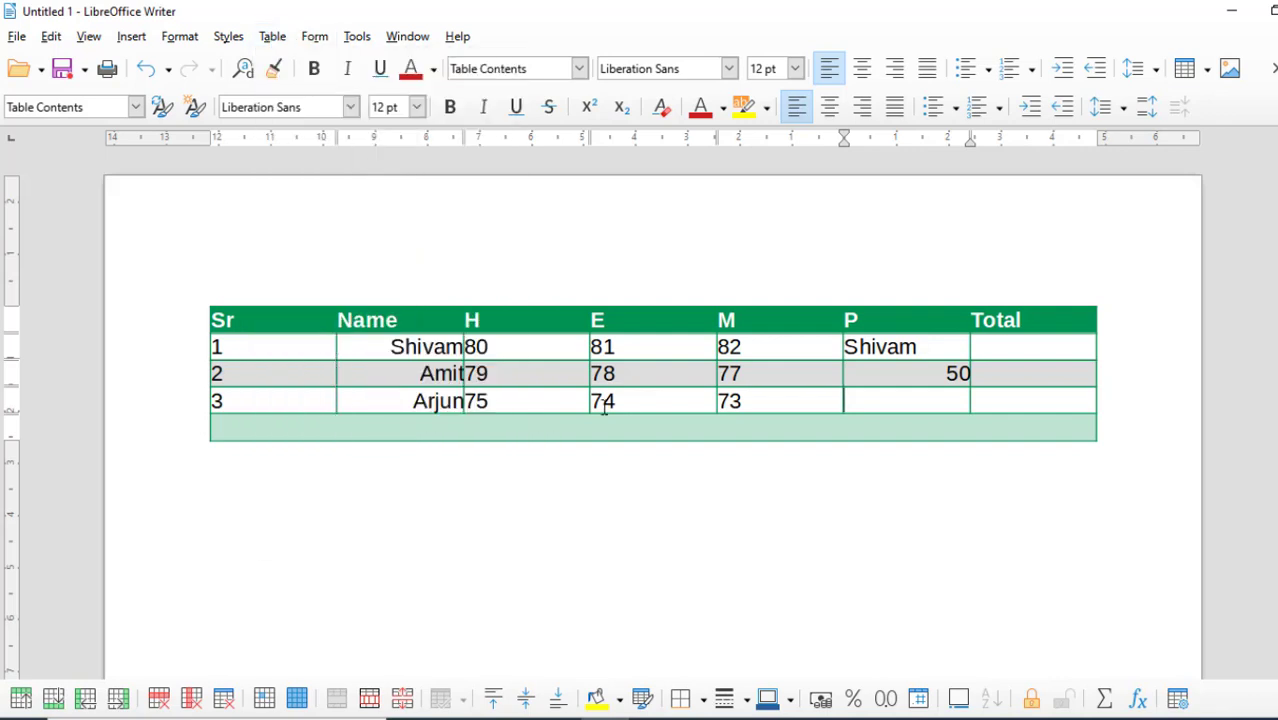
left_click(540, 420)
scroll(530, 436, "down", 10)
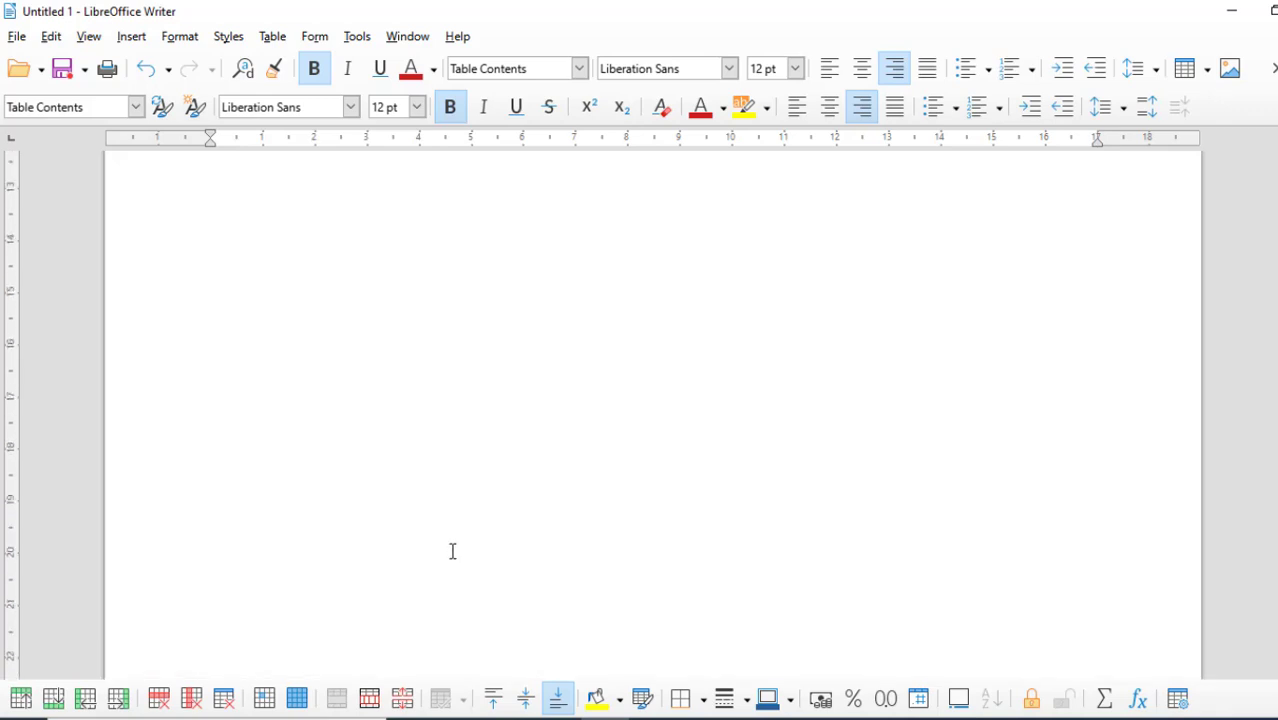
scroll(430, 520, "up", 10)
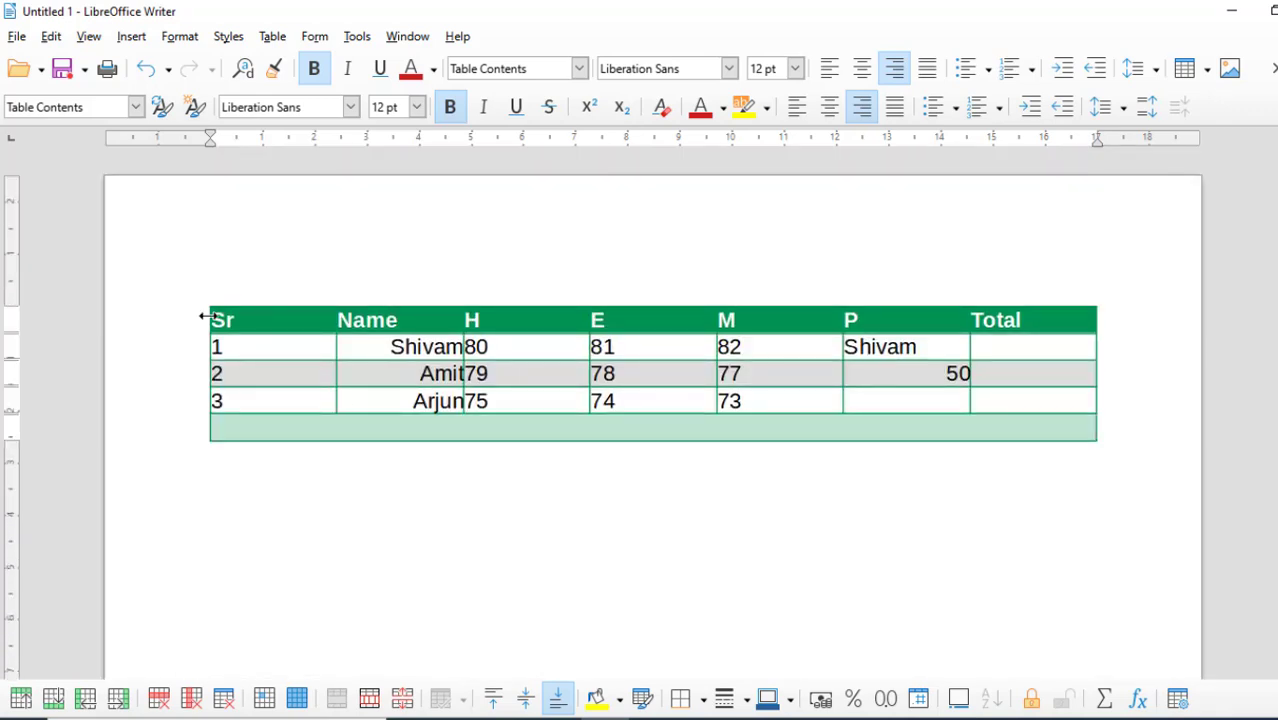
scroll(402, 593, "down", 5)
scroll(440, 588, "down", 3)
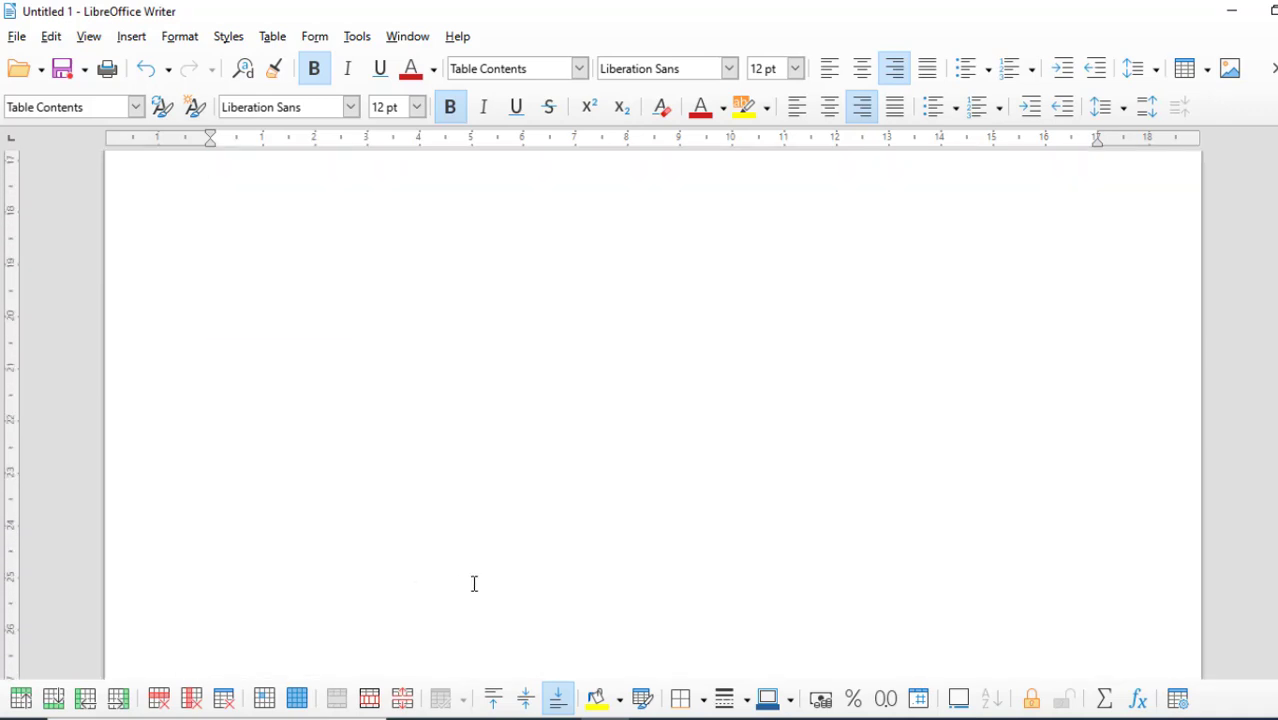
scroll(357, 428, "up", 8)
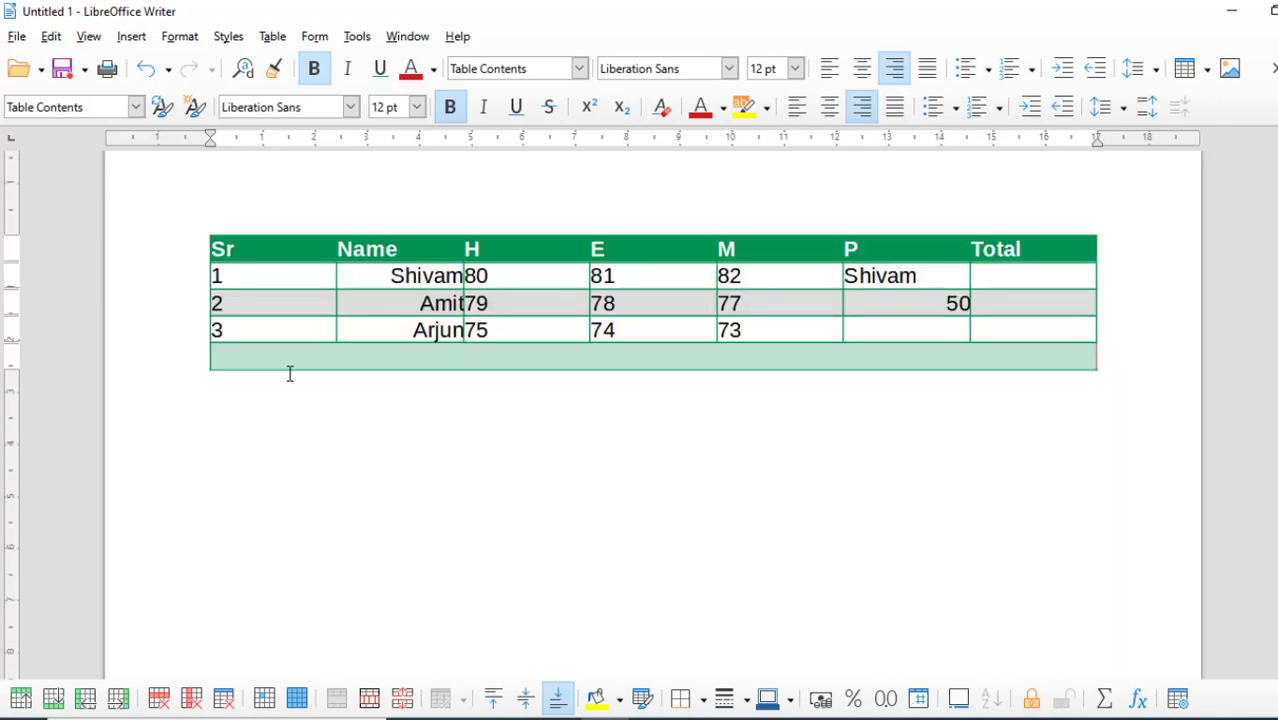
left_click(268, 36)
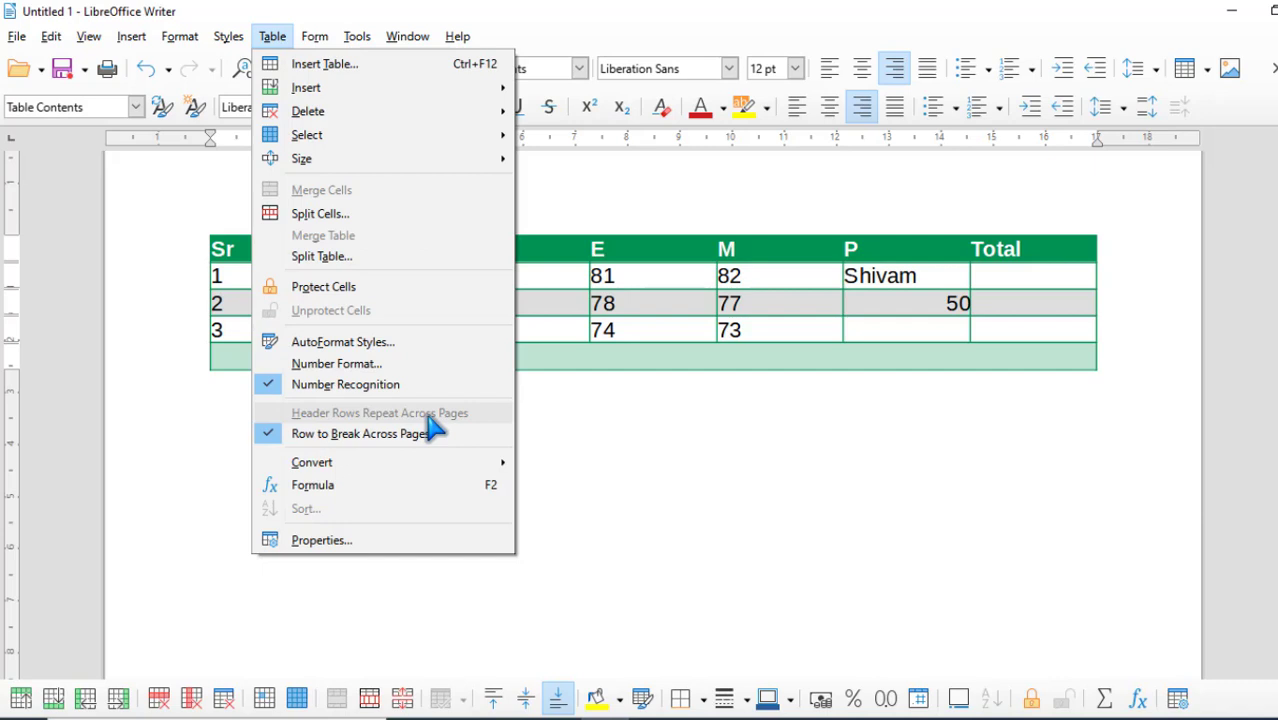
left_click(562, 398)
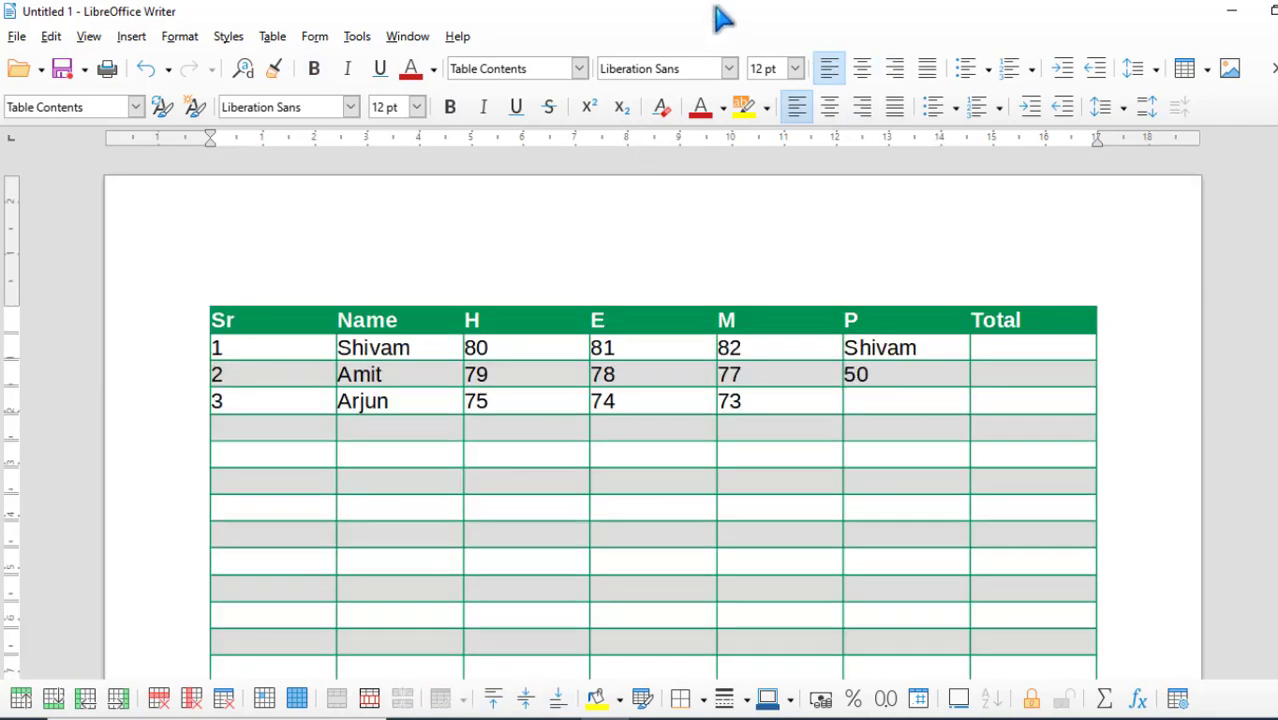
scroll(410, 303, "down", 8)
scroll(471, 390, "down", 12)
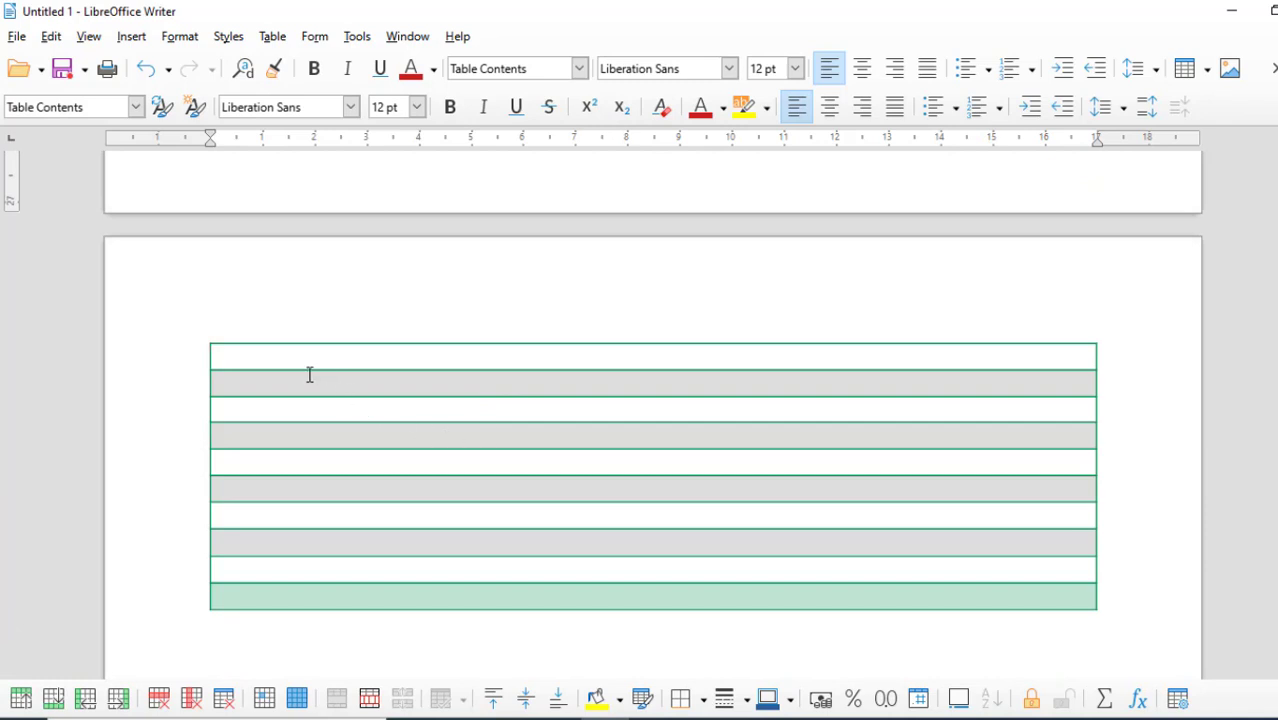
scroll(385, 405, "up", 10)
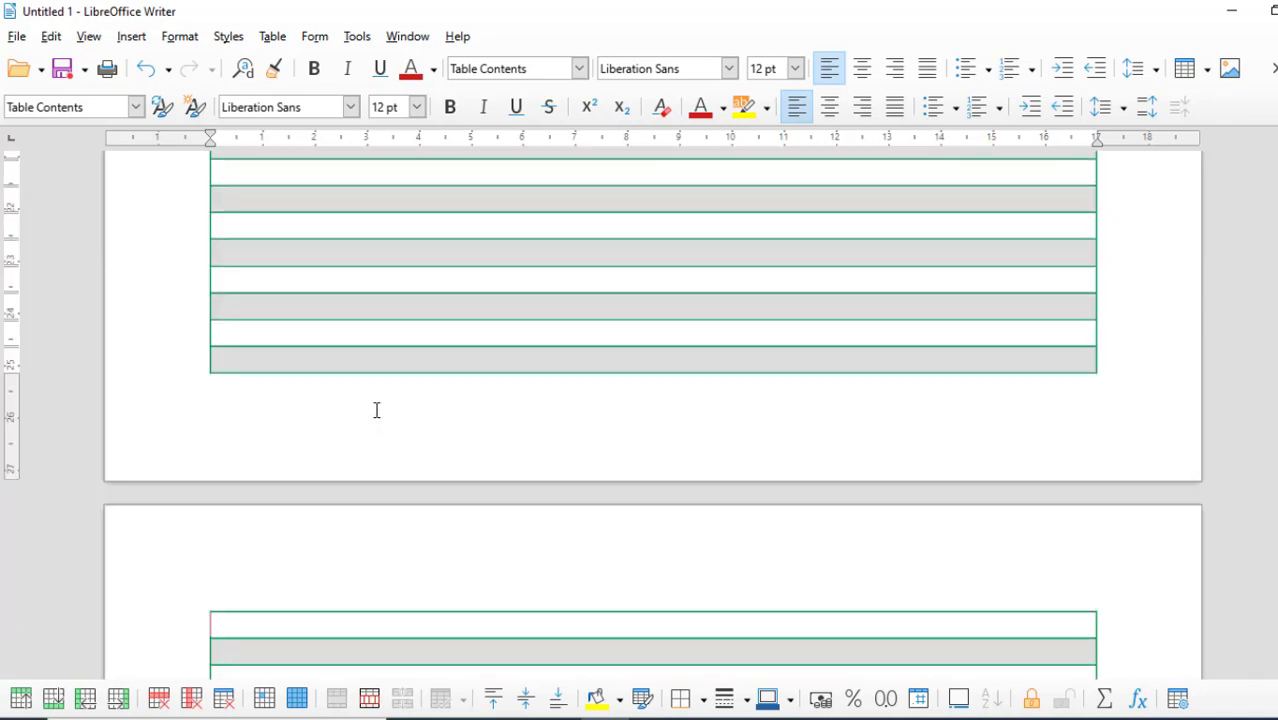
scroll(373, 396, "up", 15)
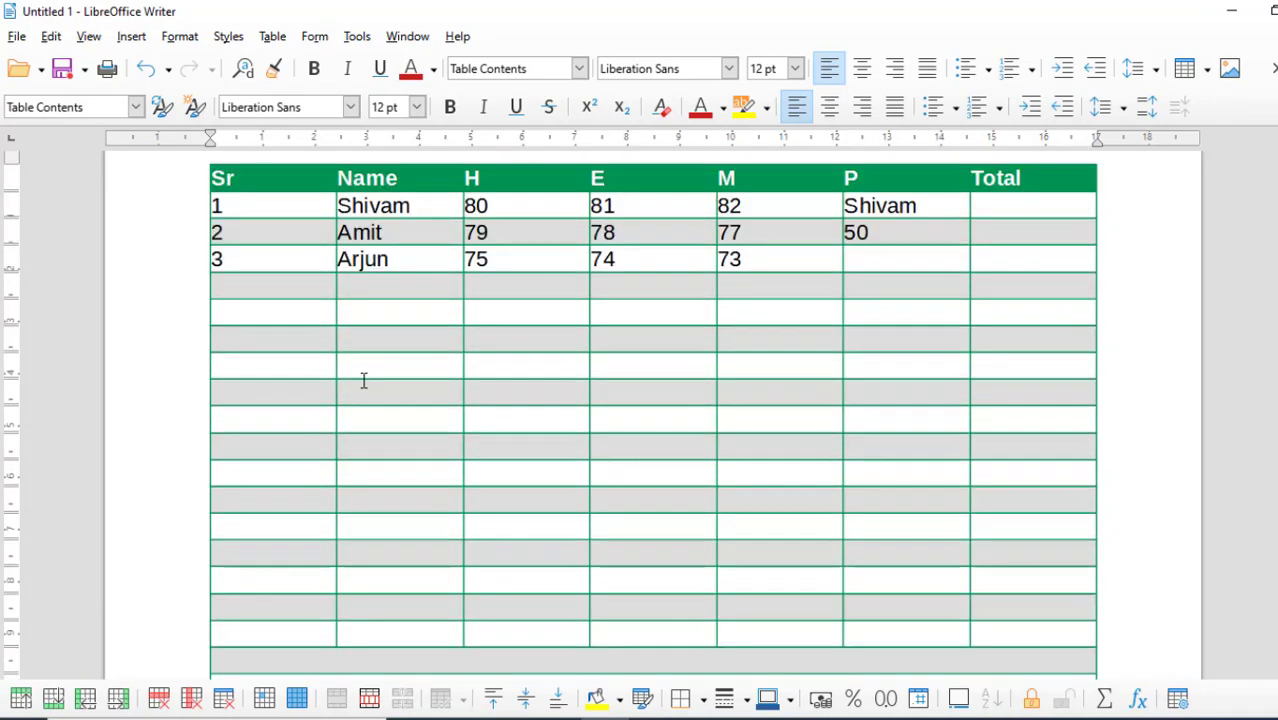
scroll(305, 320, "down", 1)
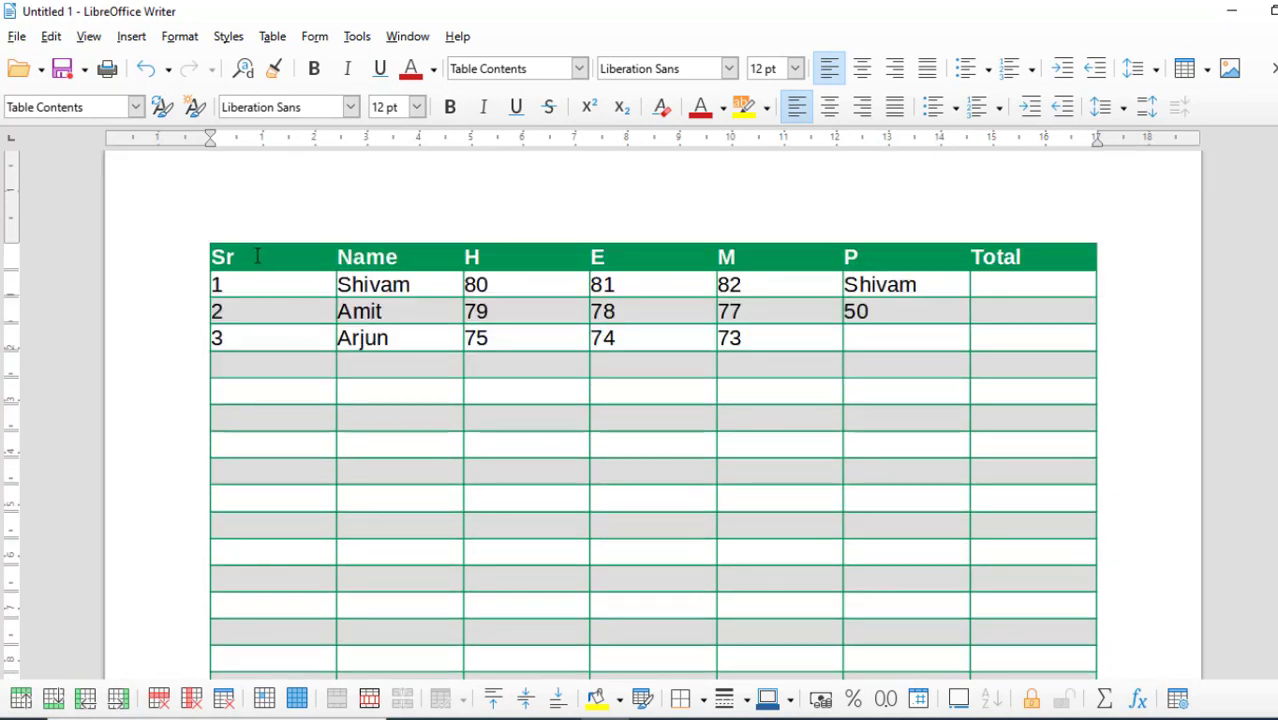
left_click_drag(274, 252, 1019, 241)
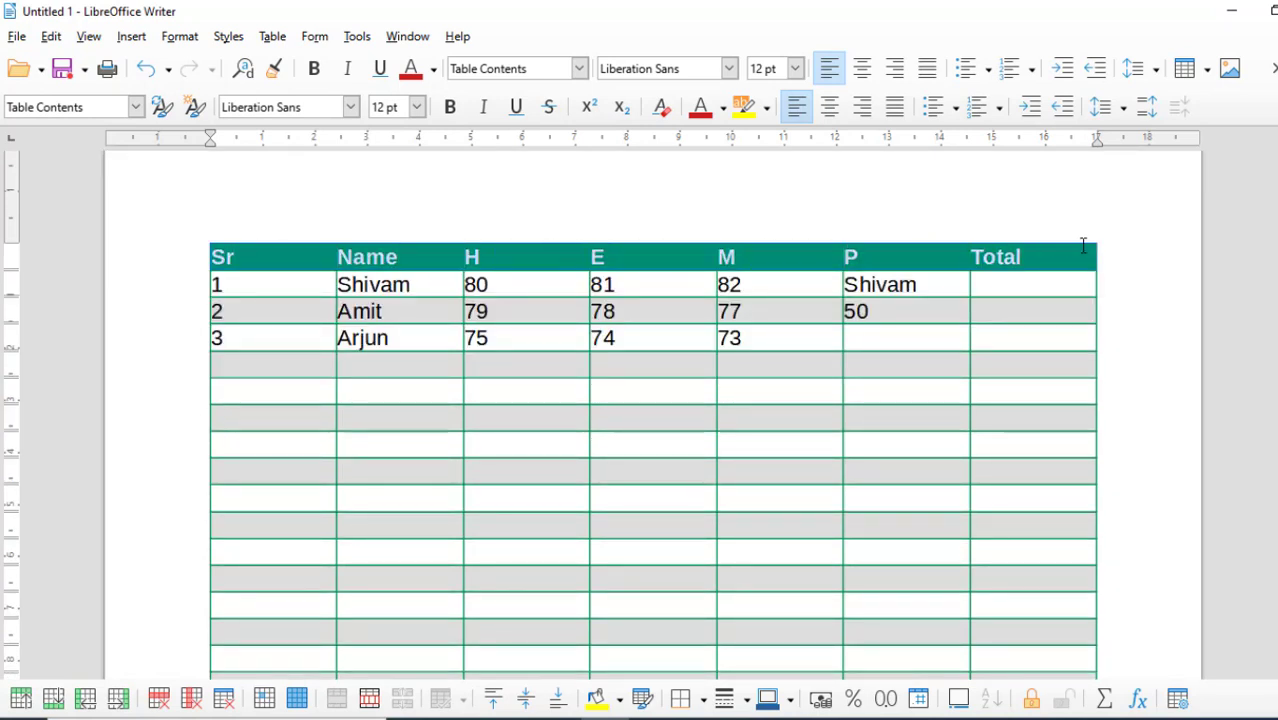
scroll(738, 388, "down", 12)
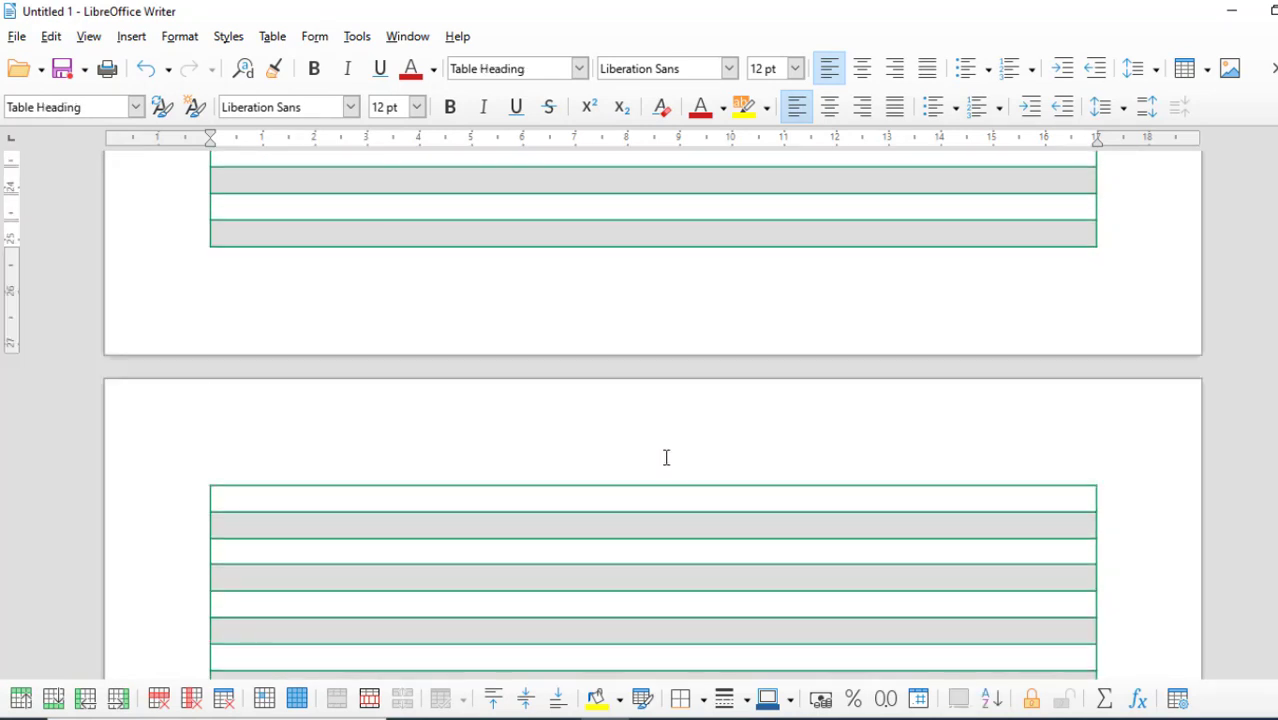
left_click(248, 498)
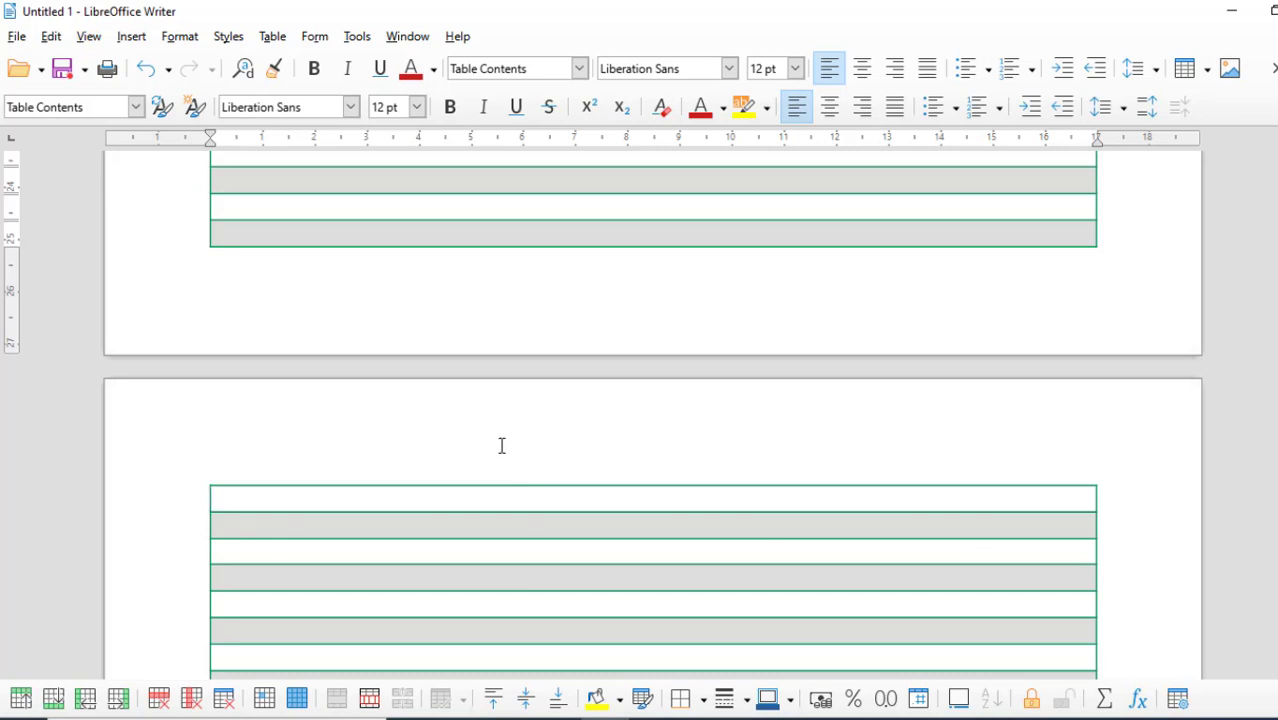
scroll(491, 389, "down", 5)
scroll(491, 389, "up", 5)
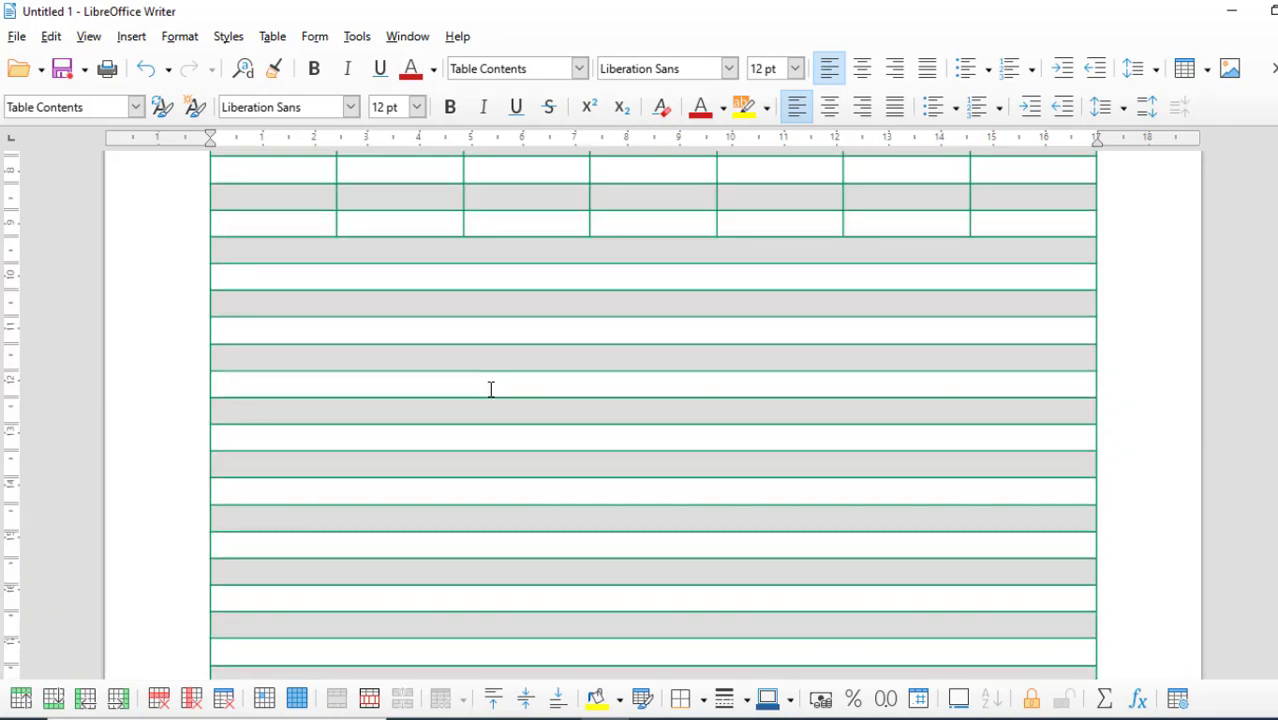
- Select the Sr-to-Total header row and set it to repeat on every page
left_click(272, 36)
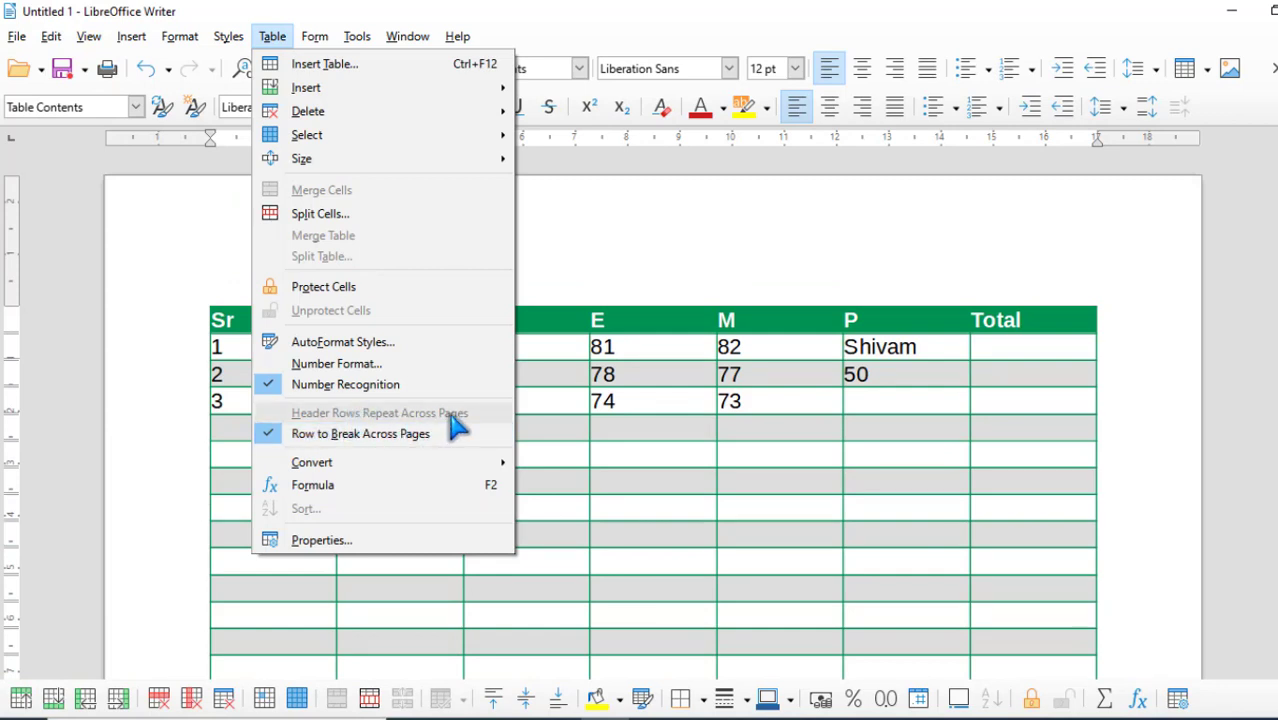
left_click(555, 310)
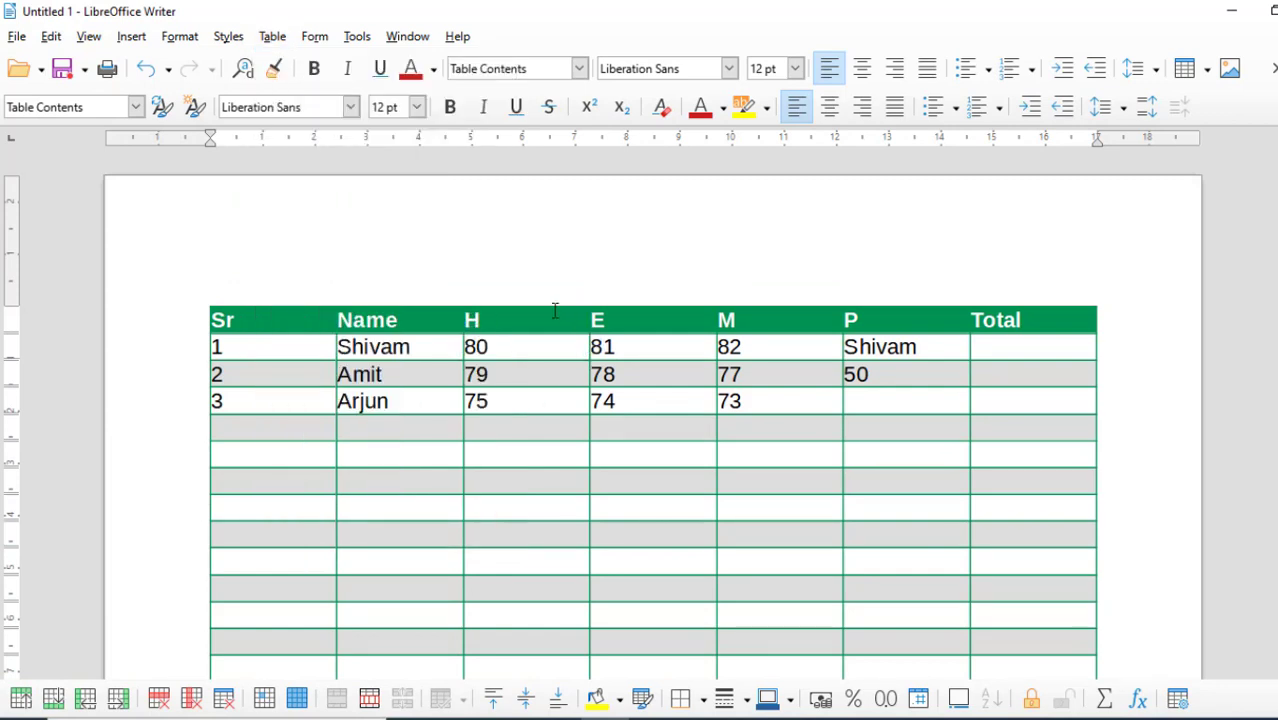
left_click_drag(247, 316, 1057, 331)
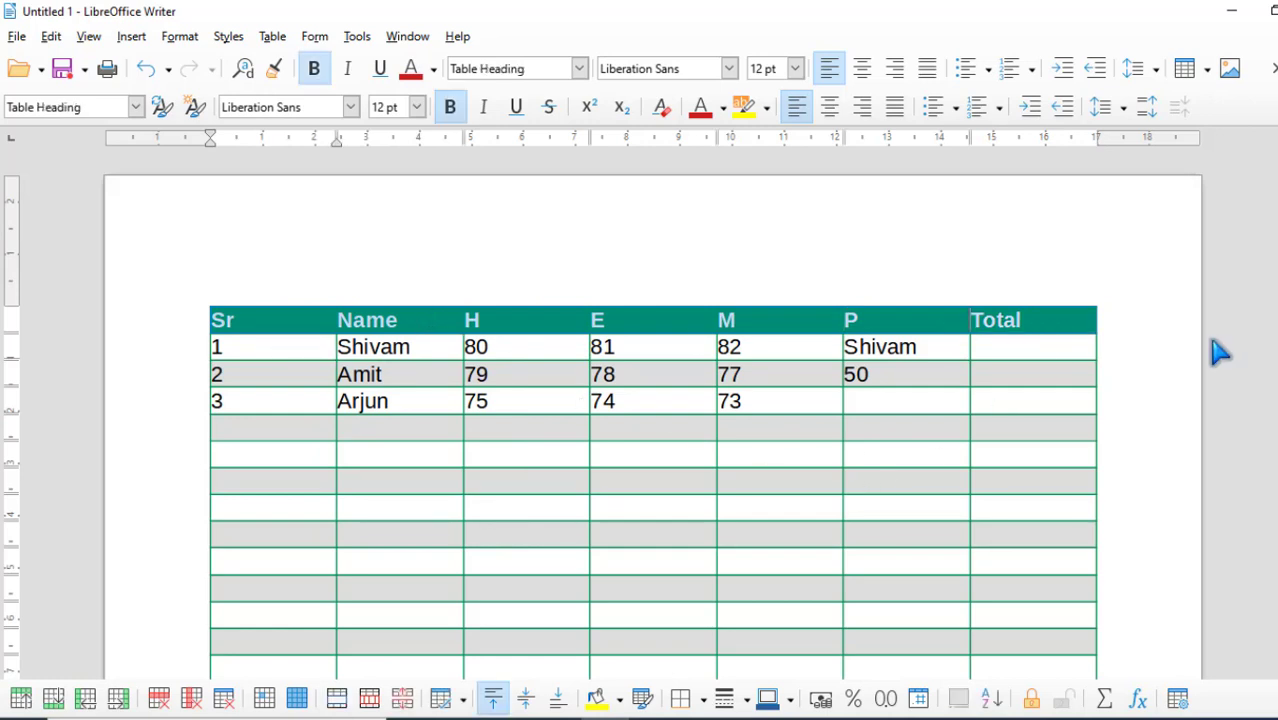
left_click(274, 38)
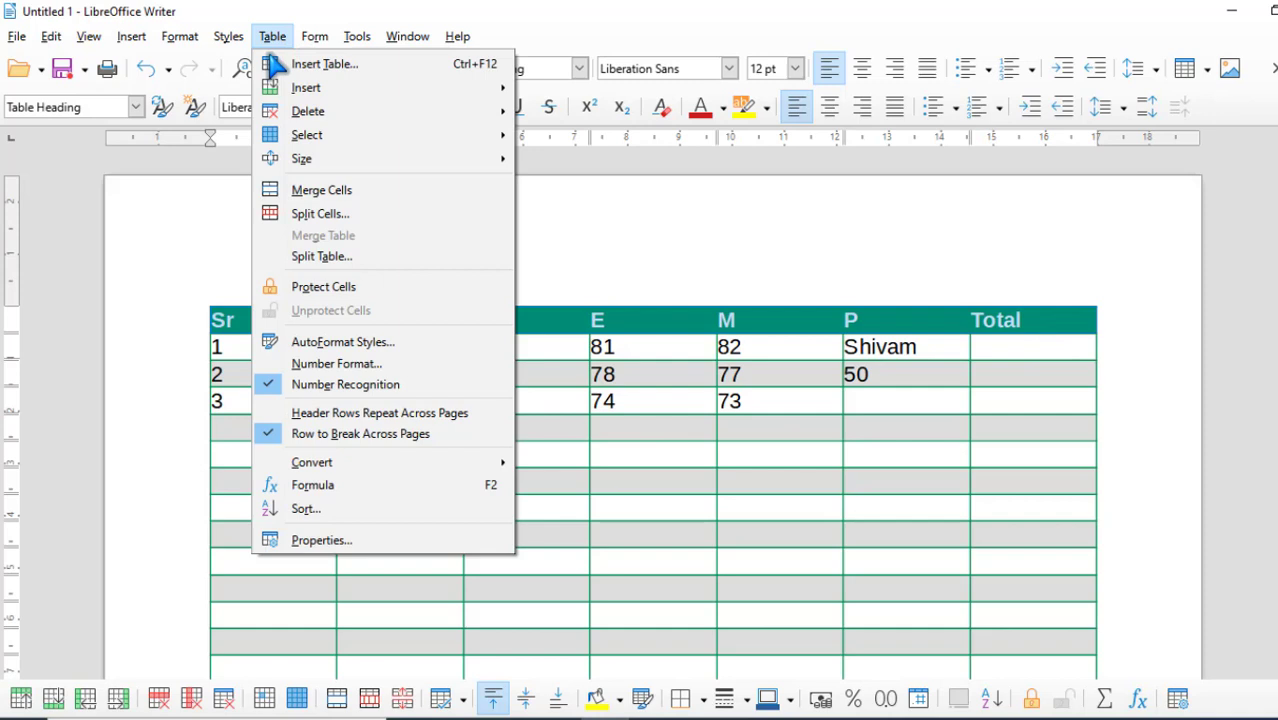
left_click(337, 418)
- Insert blank lines on the empty lines below the marks table
scroll(740, 343, "down", 10)
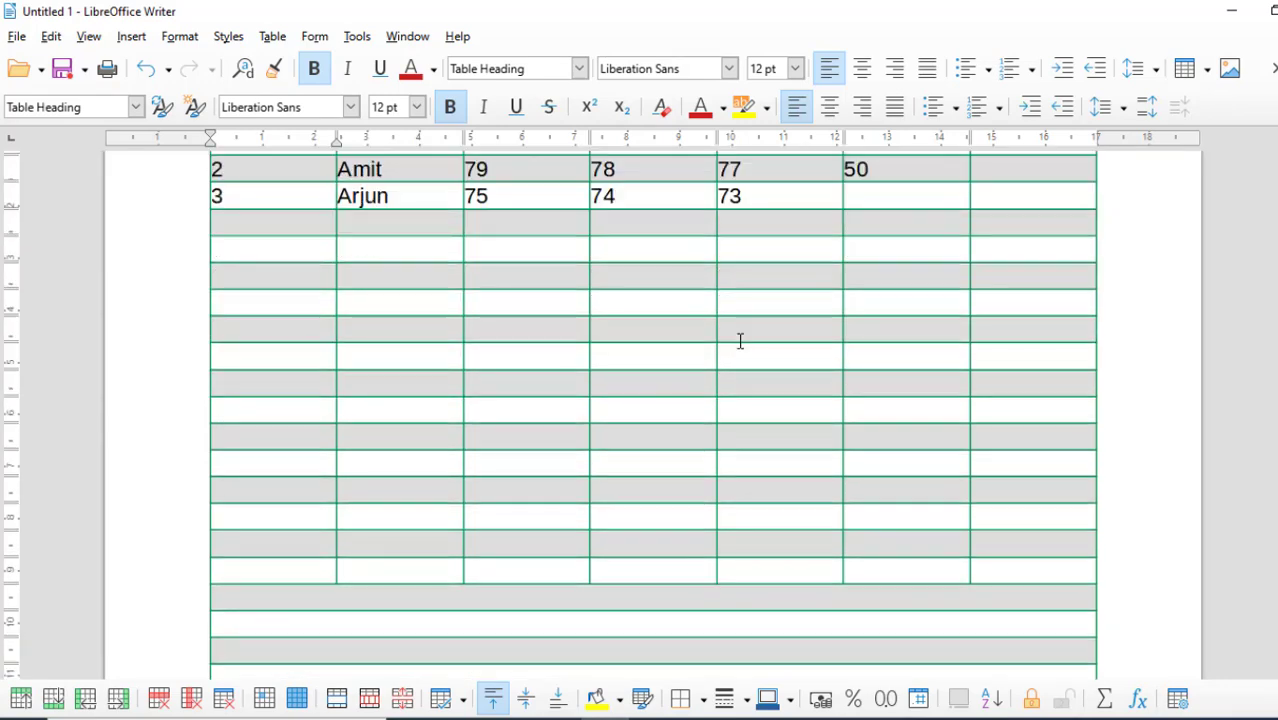
scroll(734, 364, "down", 6)
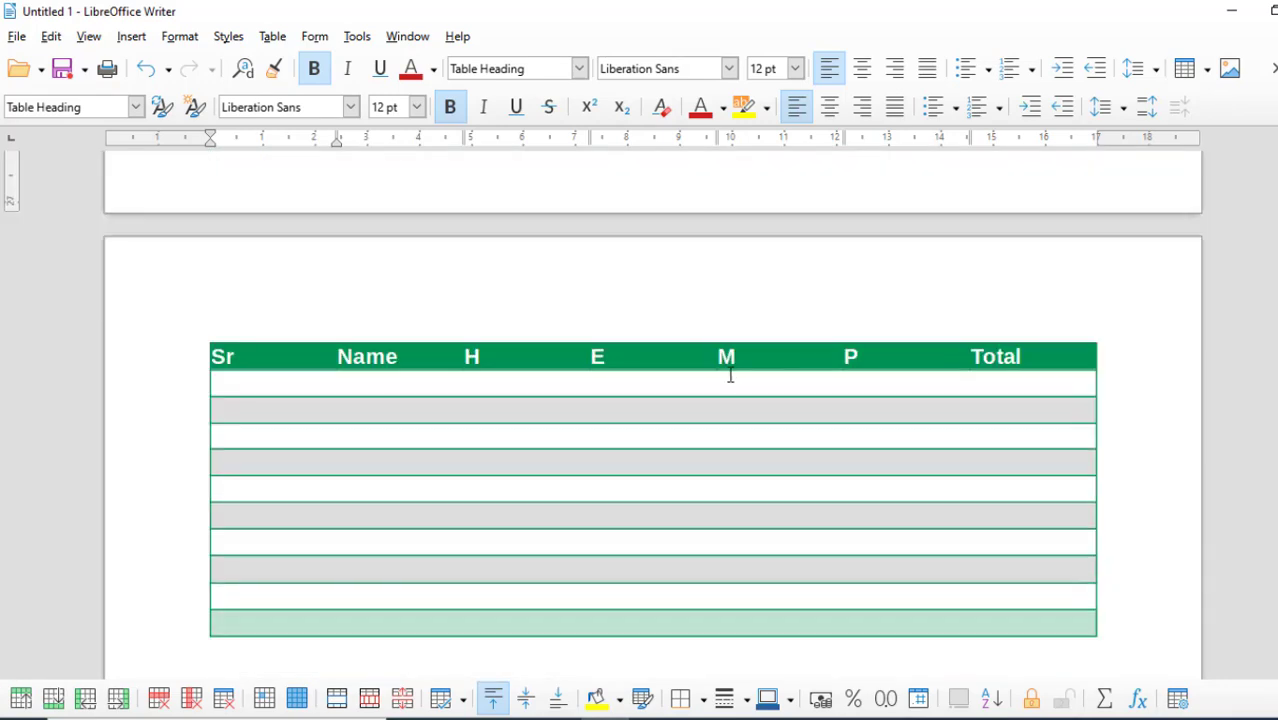
scroll(281, 416, "down", 8)
scroll(416, 426, "up", 3)
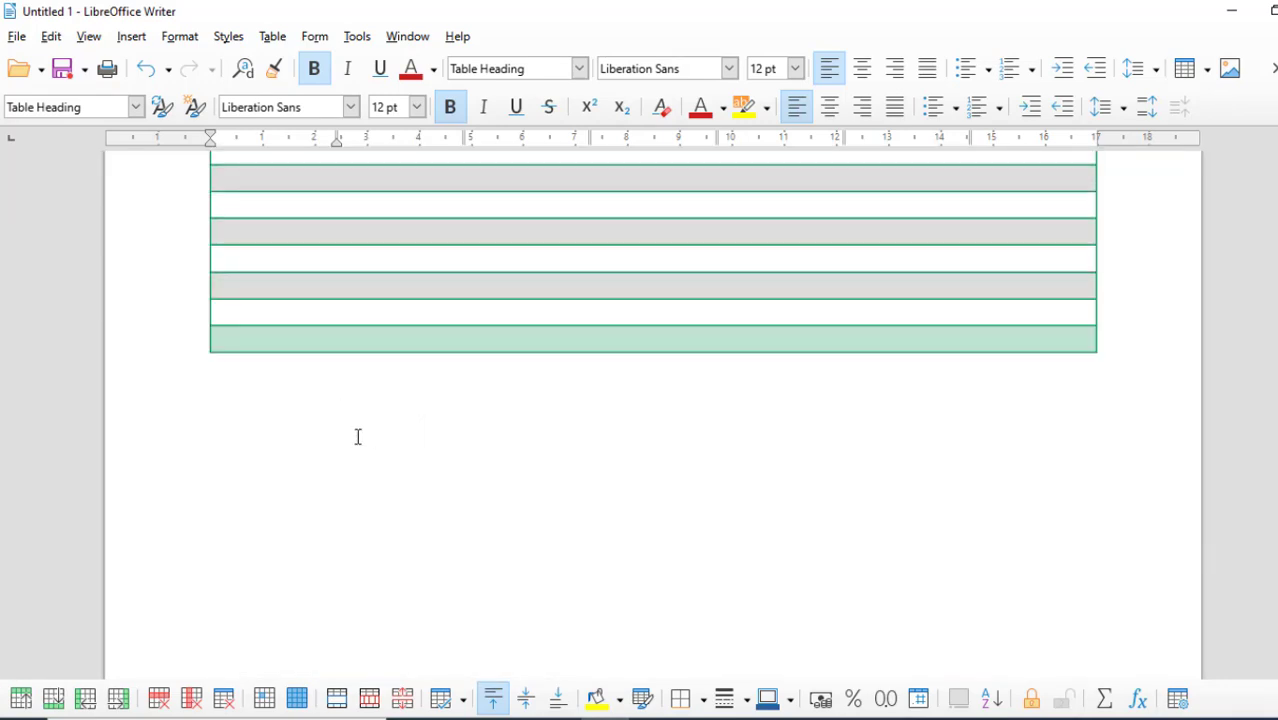
key("Return")
key("Return")
key("Return")
key("Return")
key("Return")
key("Return")
key("Return")
key("Return")
key("Return")
key("Return")
key("Return")
key("Return")
key("Return")
key("Return")
key("Return")
key("Return")
key("Return")
key("Return")
key("Return")
key("Return")
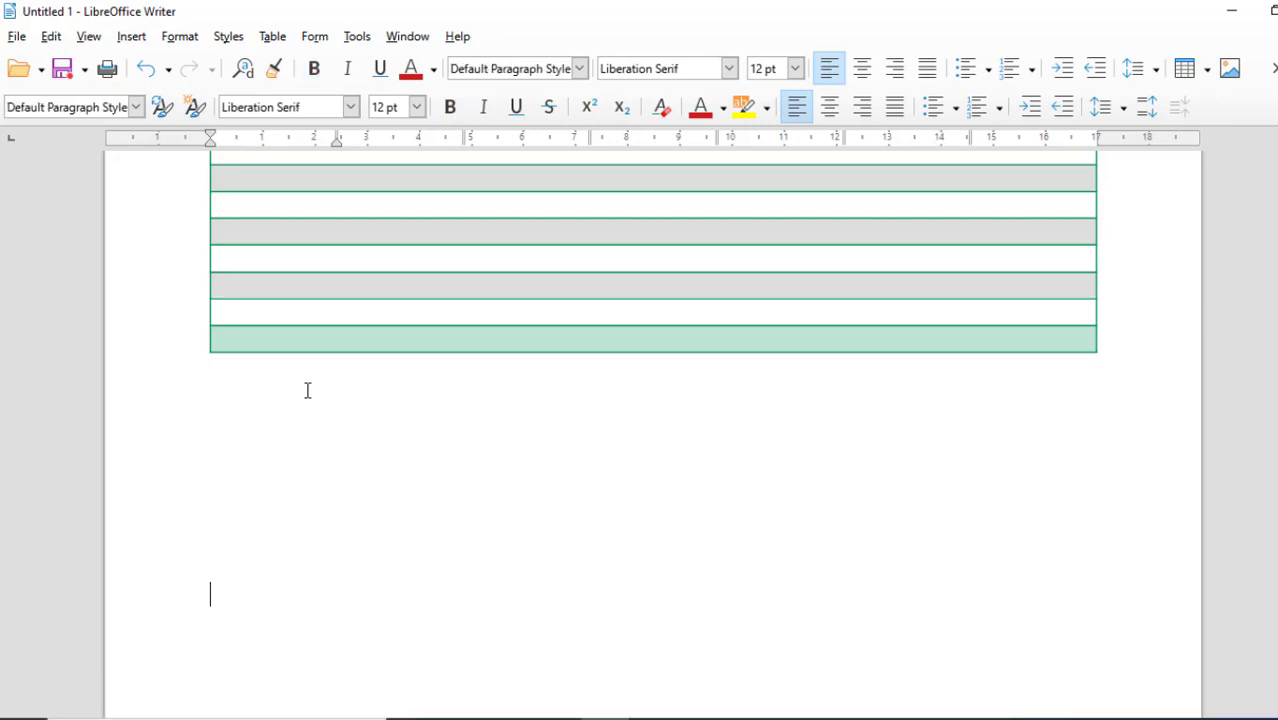
scroll(307, 390, "up", 10)
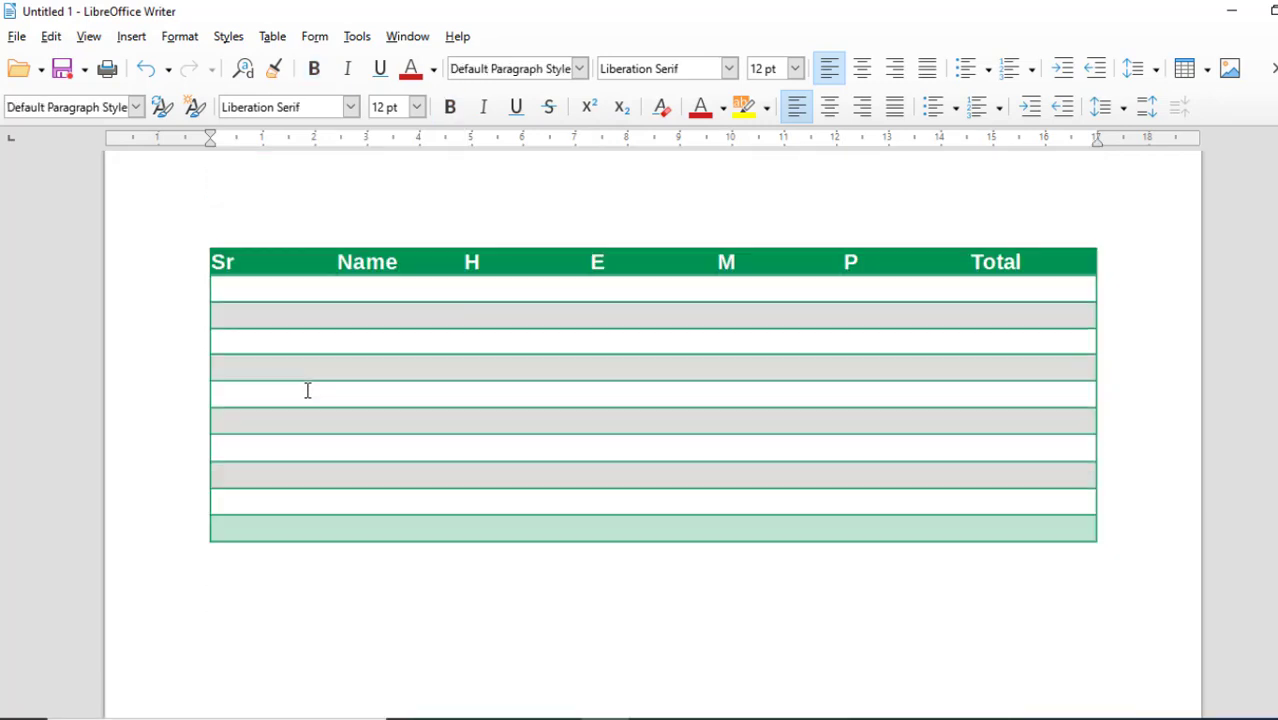
scroll(307, 390, "down", 3)
scroll(228, 420, "down", 1)
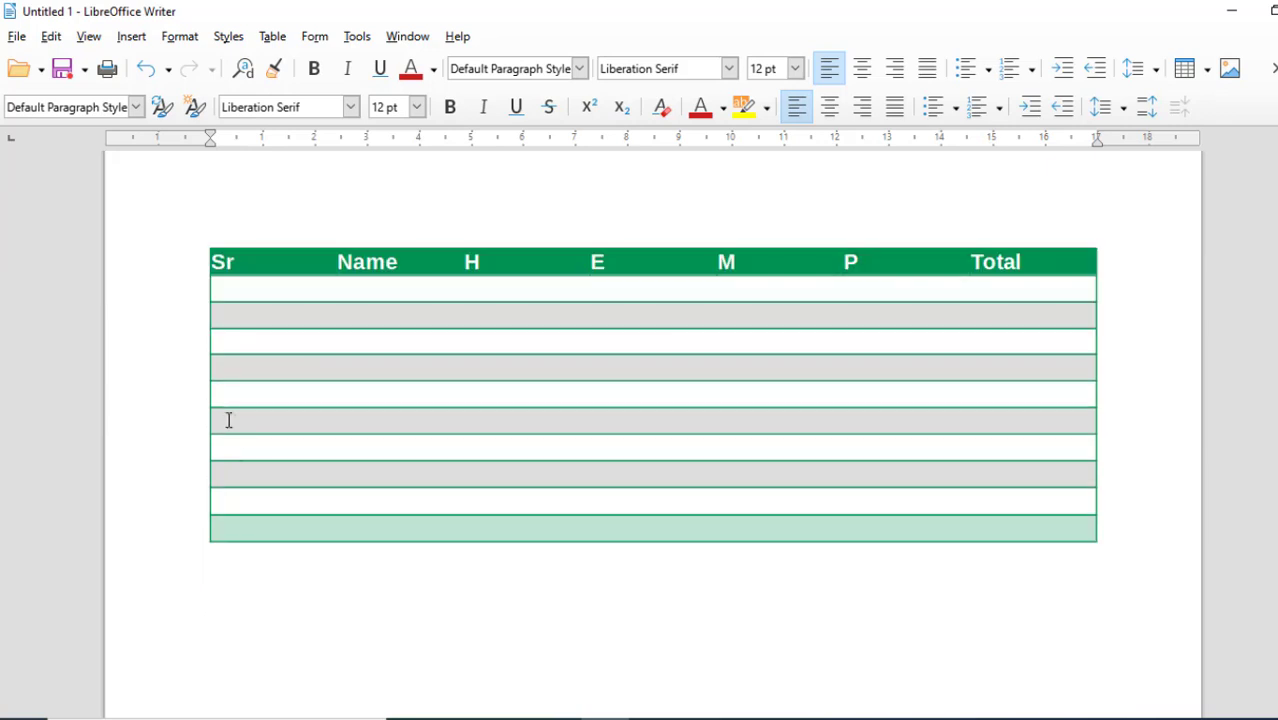
scroll(253, 440, "down", 2)
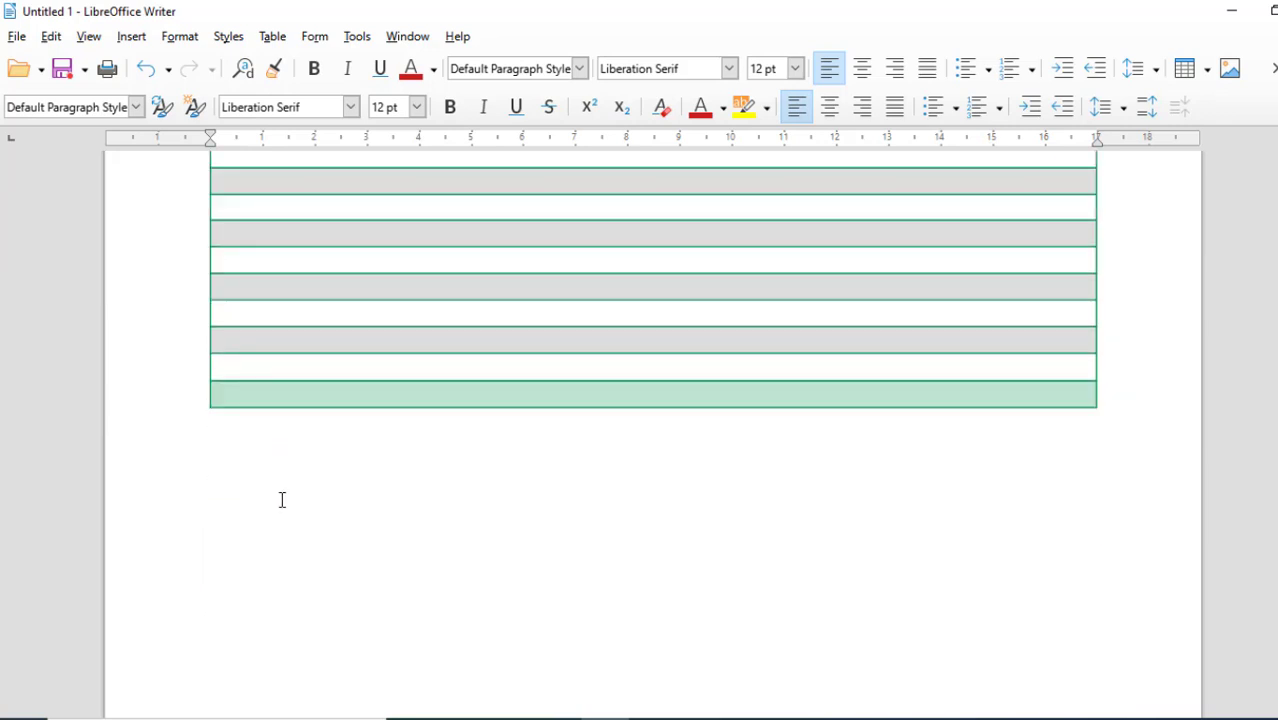
left_click(329, 507)
key("Return")
key("Return")
key("Return")
key("Return")
key("Return")
key("Return")
key("Return")
key("Return")
key("Return")
key("Return")
key("Return")
key("Return")
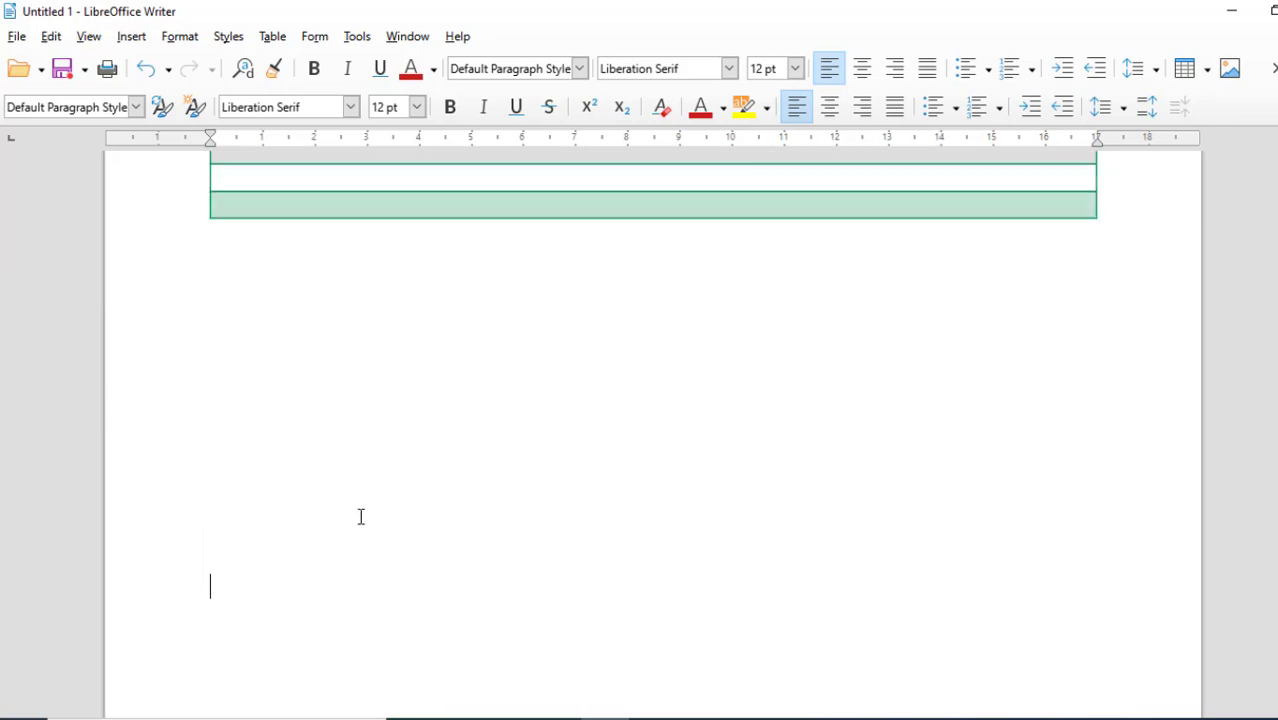
- Add further blank lines just below the table's end so they reach the next page
scroll(361, 517, "up", 20)
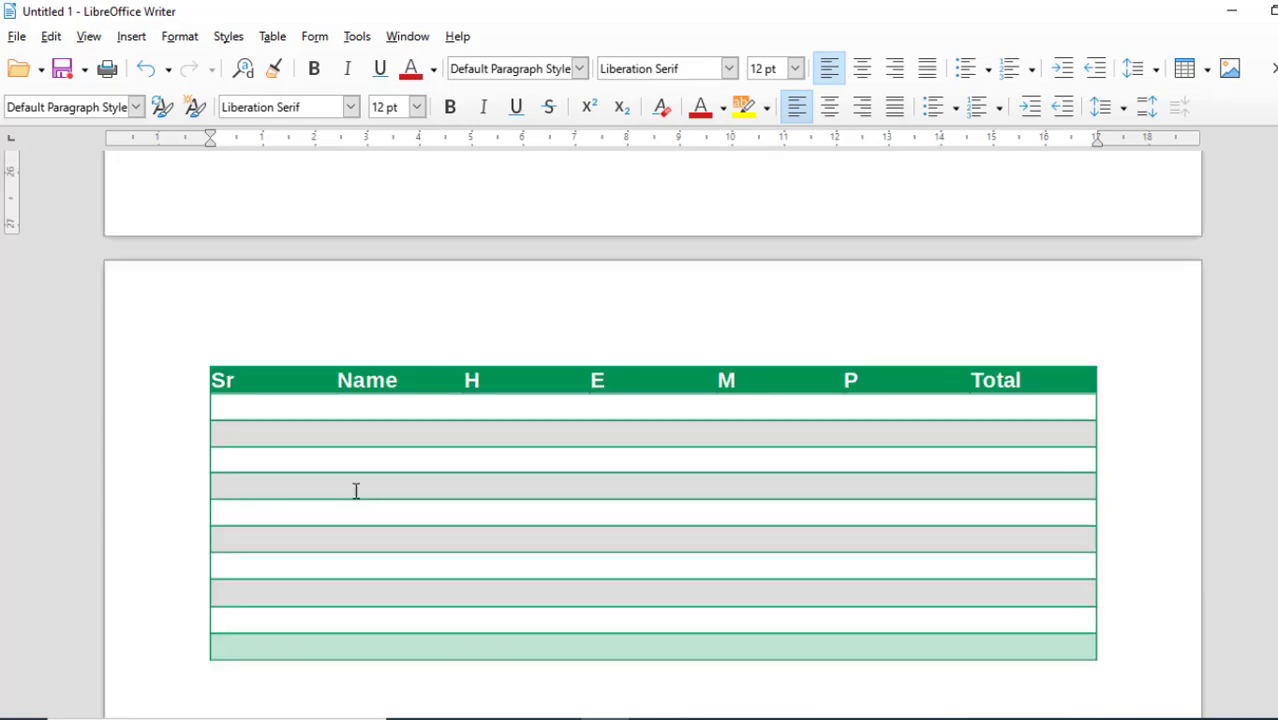
scroll(355, 489, "up", 6)
scroll(355, 489, "down", 15)
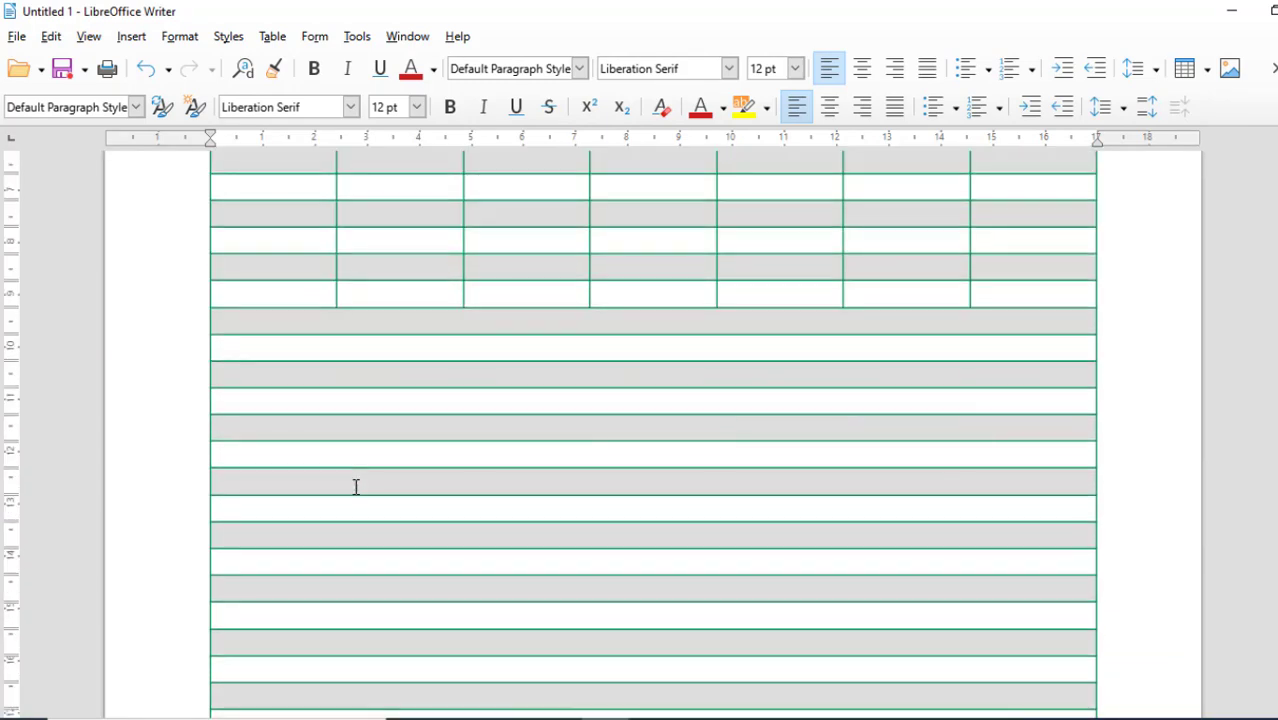
scroll(355, 487, "down", 5)
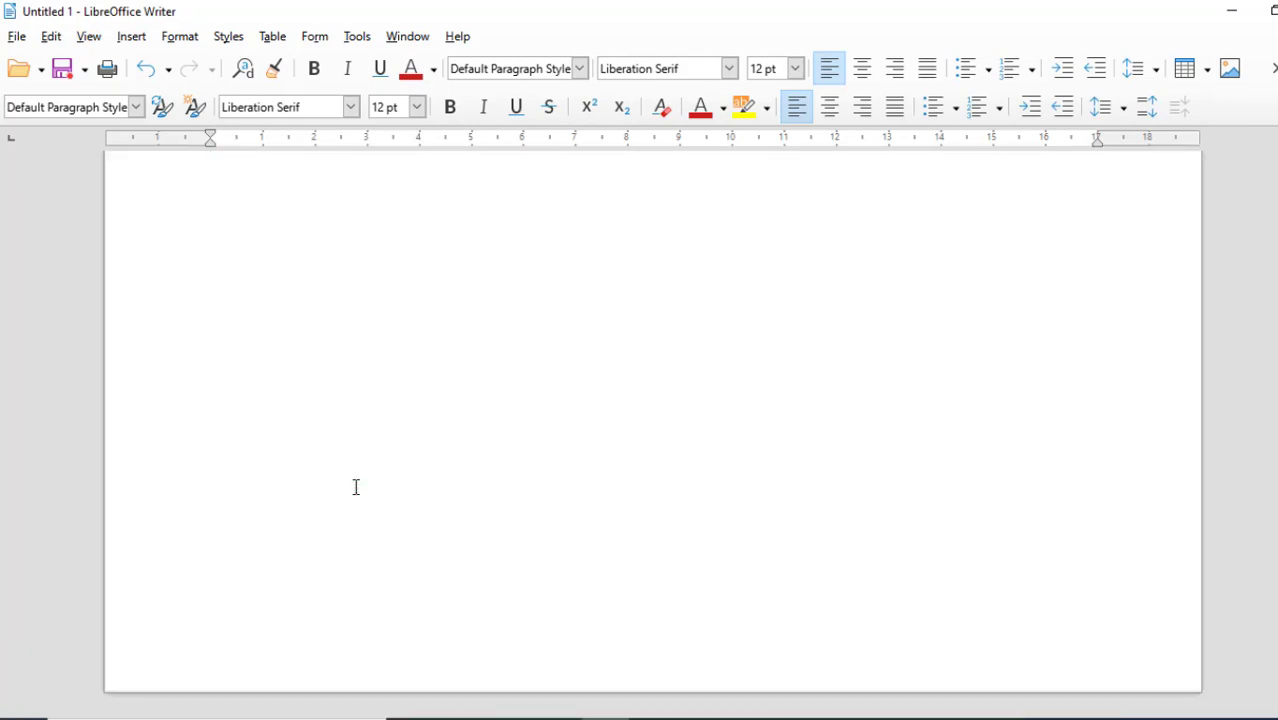
left_click(356, 487)
key("Return")
key("Return")
key("Return")
key("Return")
key("Return")
key("Return")
key("Return")
key("Return")
key("Return")
key("Return")
scroll(356, 487, "up", 5)
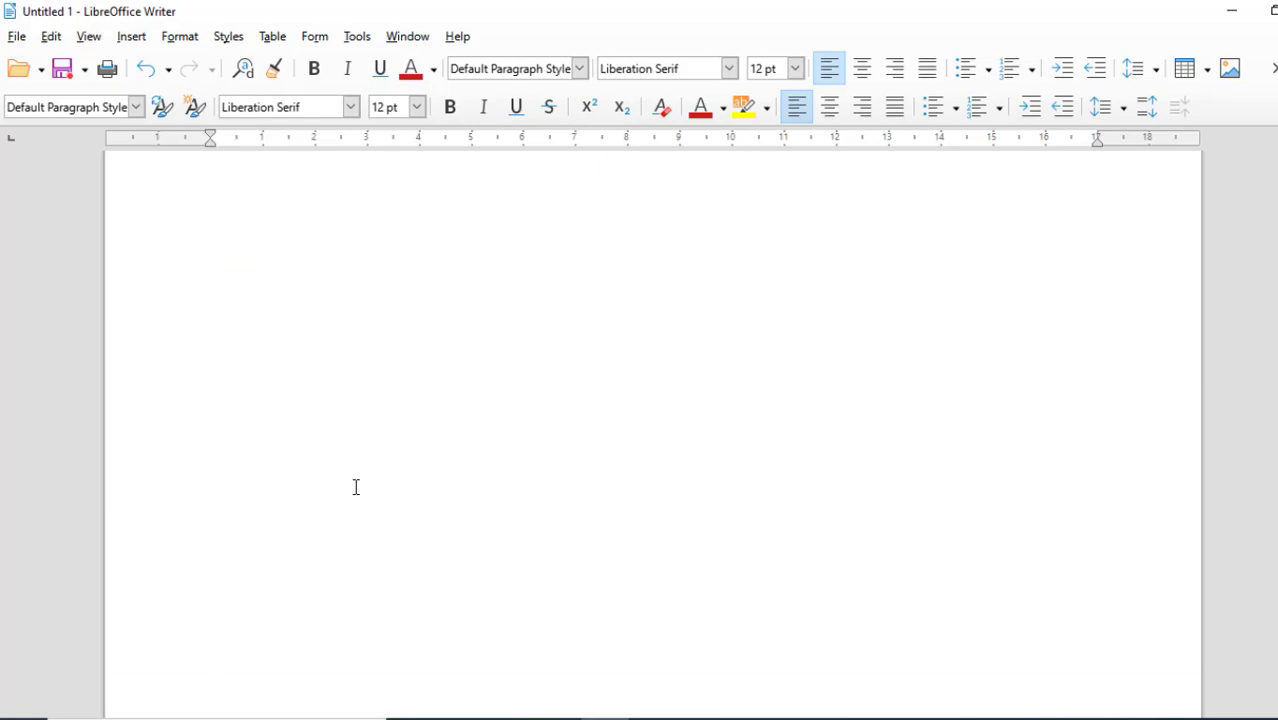
scroll(358, 485, "up", 15)
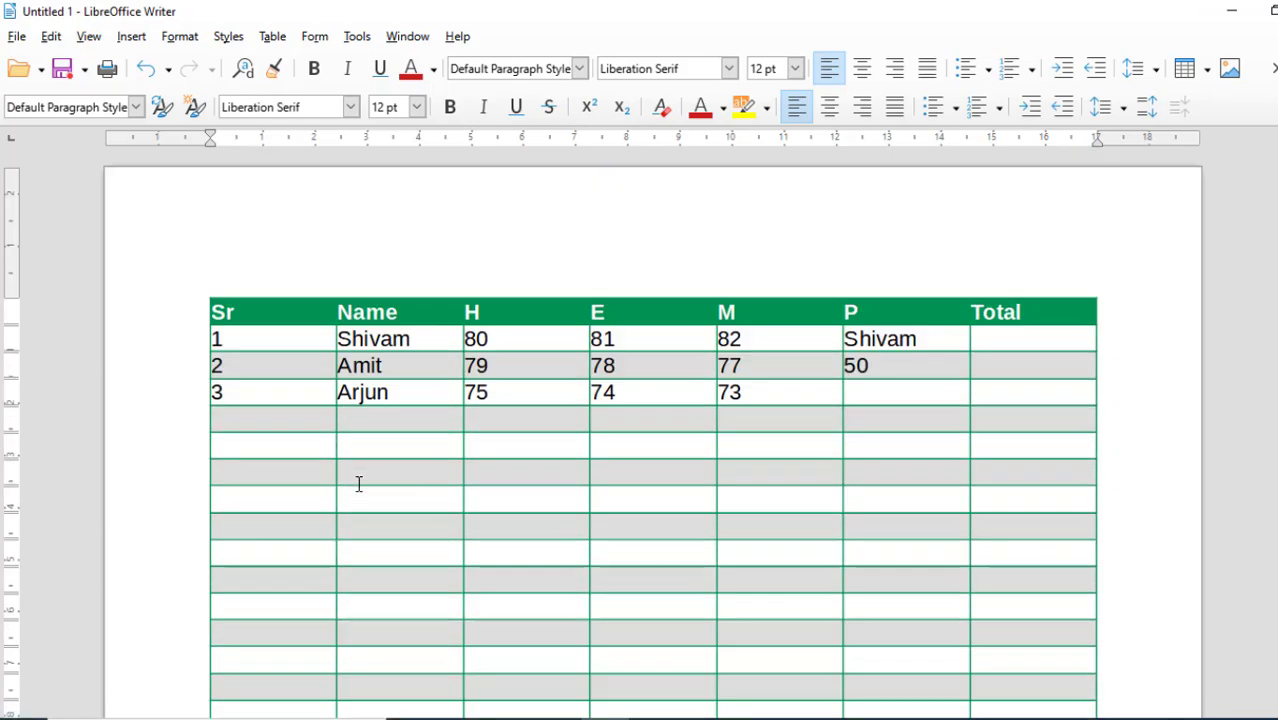
left_click(272, 36)
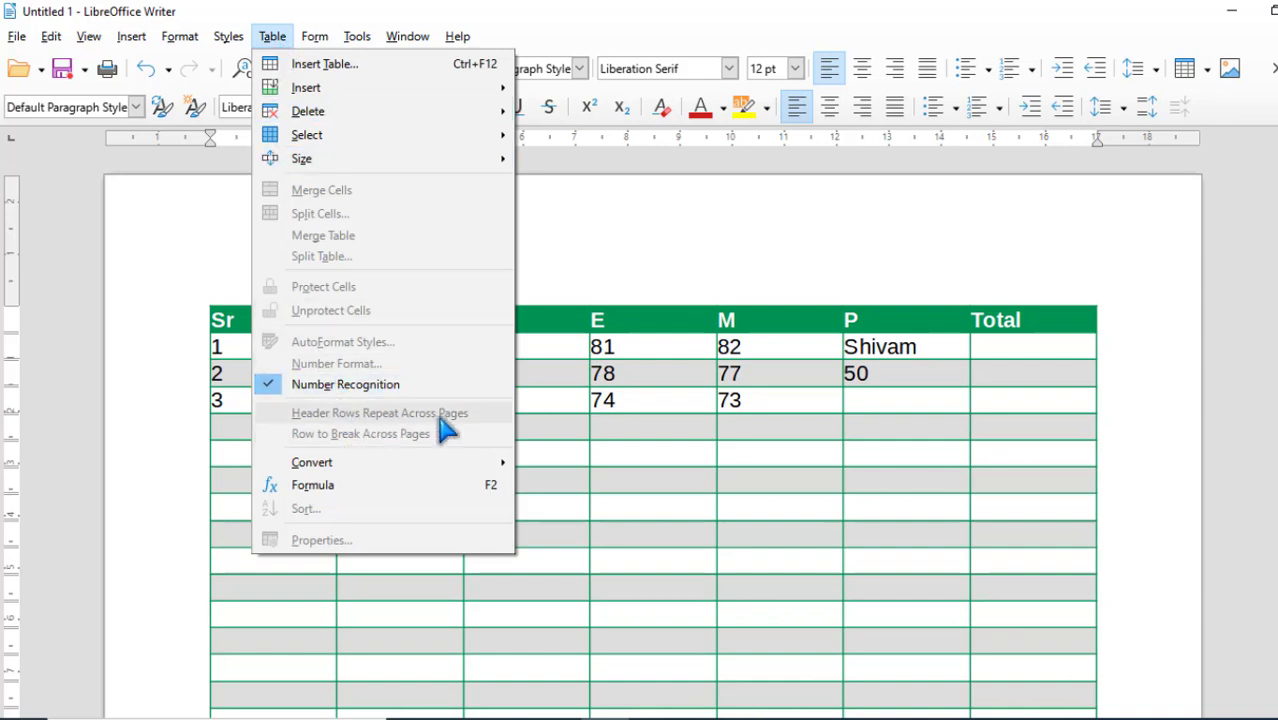
left_click(590, 430)
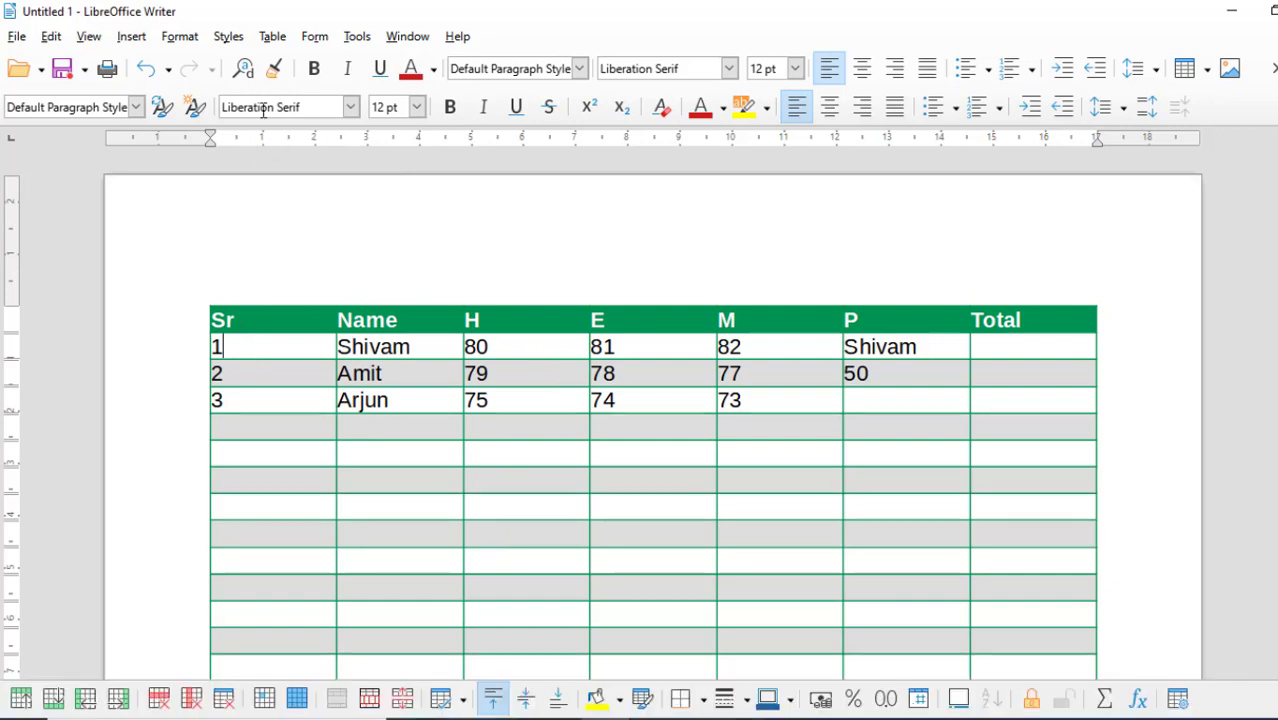
left_click(272, 36)
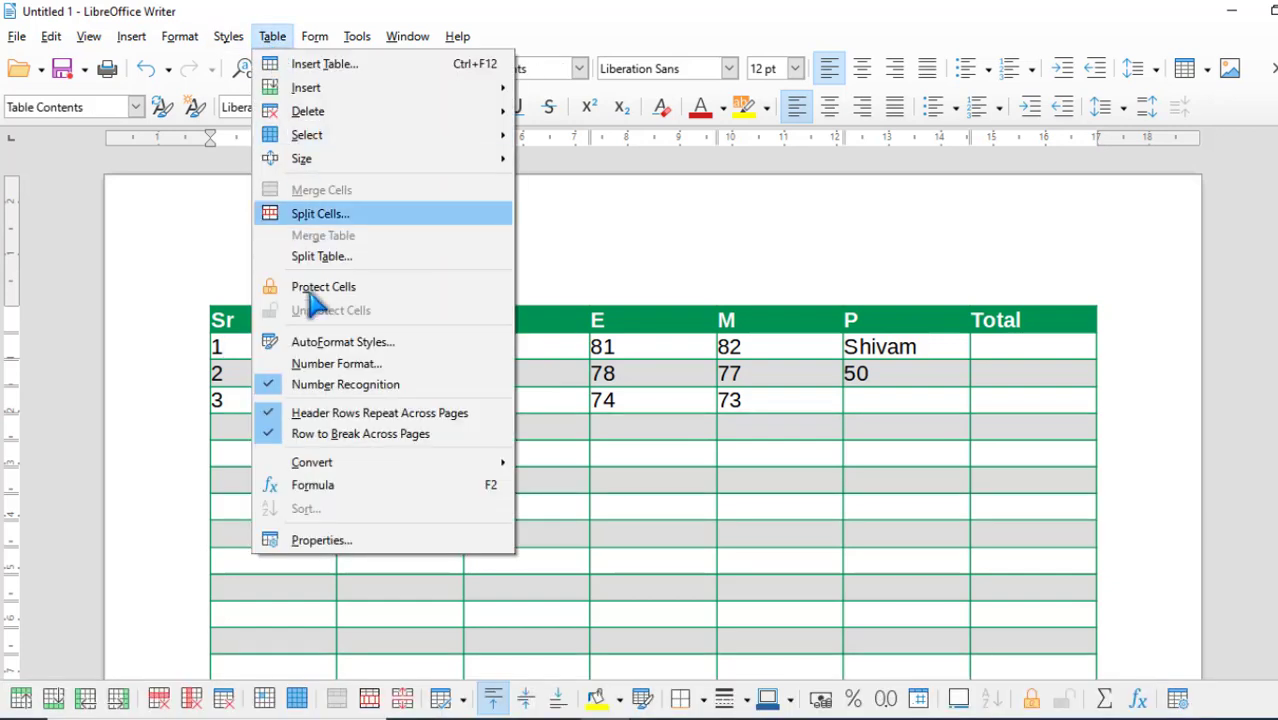
left_click(428, 440)
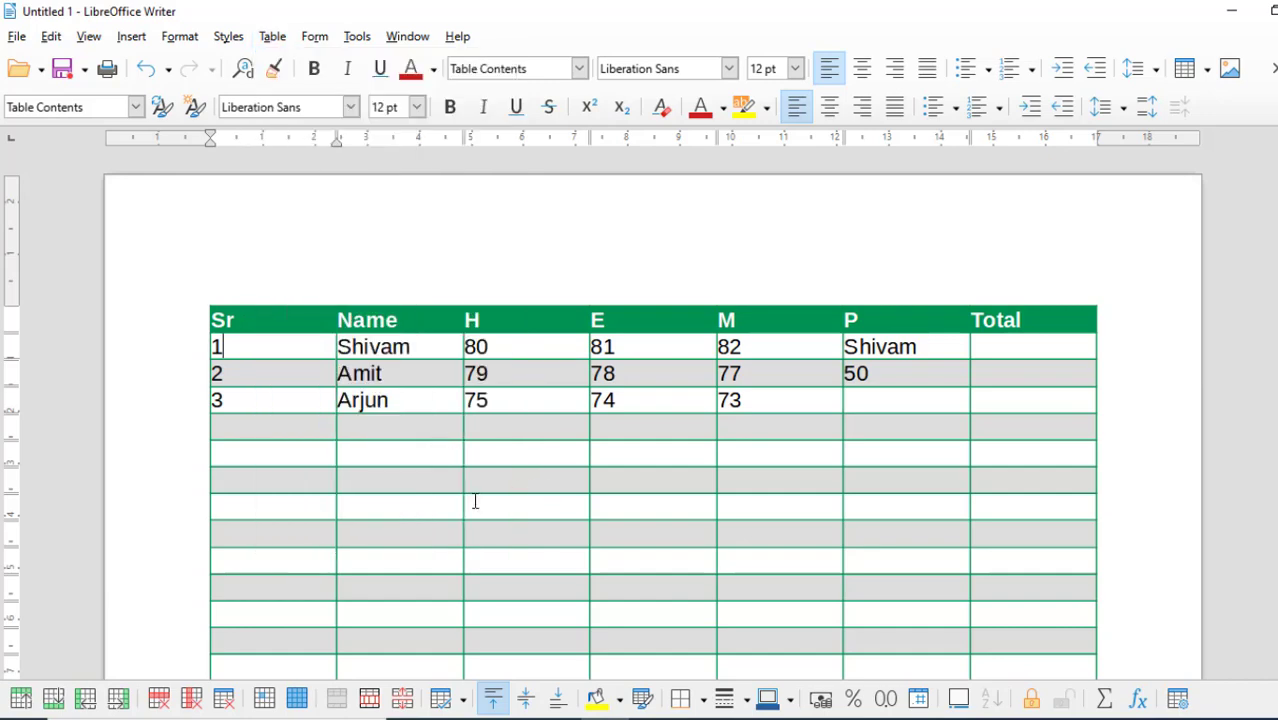
scroll(427, 500, "down", 8)
scroll(427, 500, "down", 10)
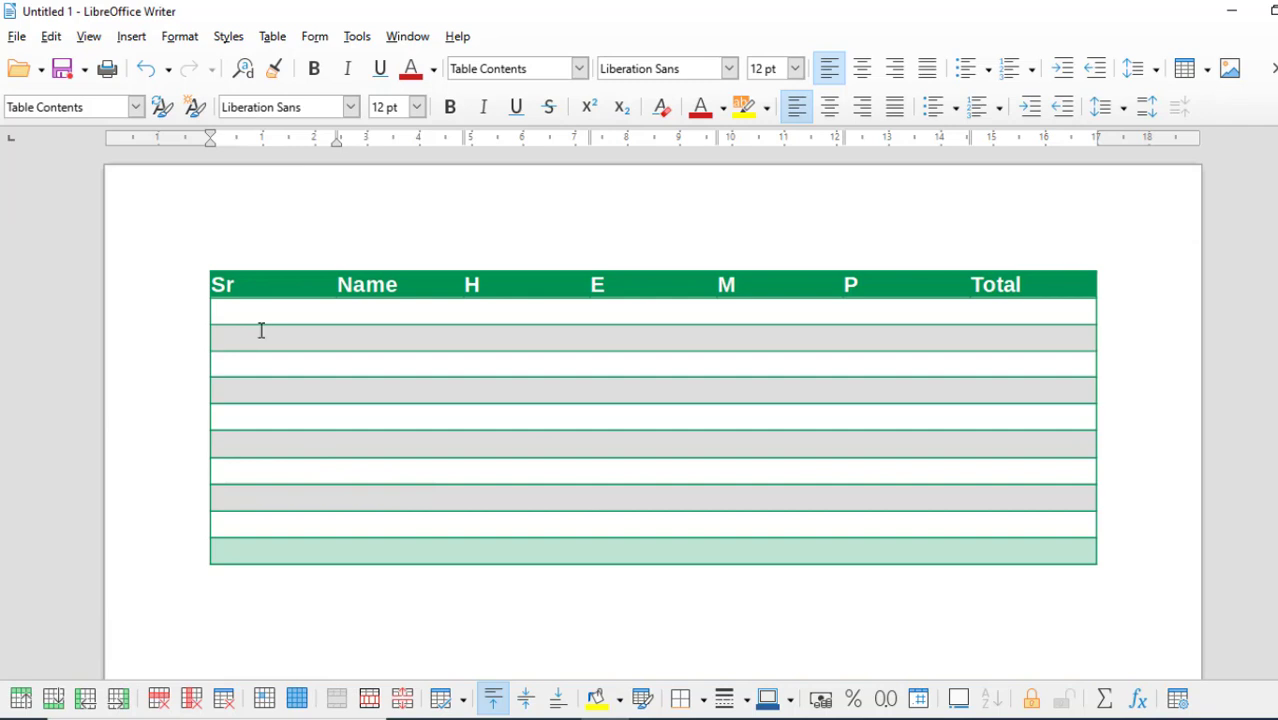
scroll(261, 330, "up", 4)
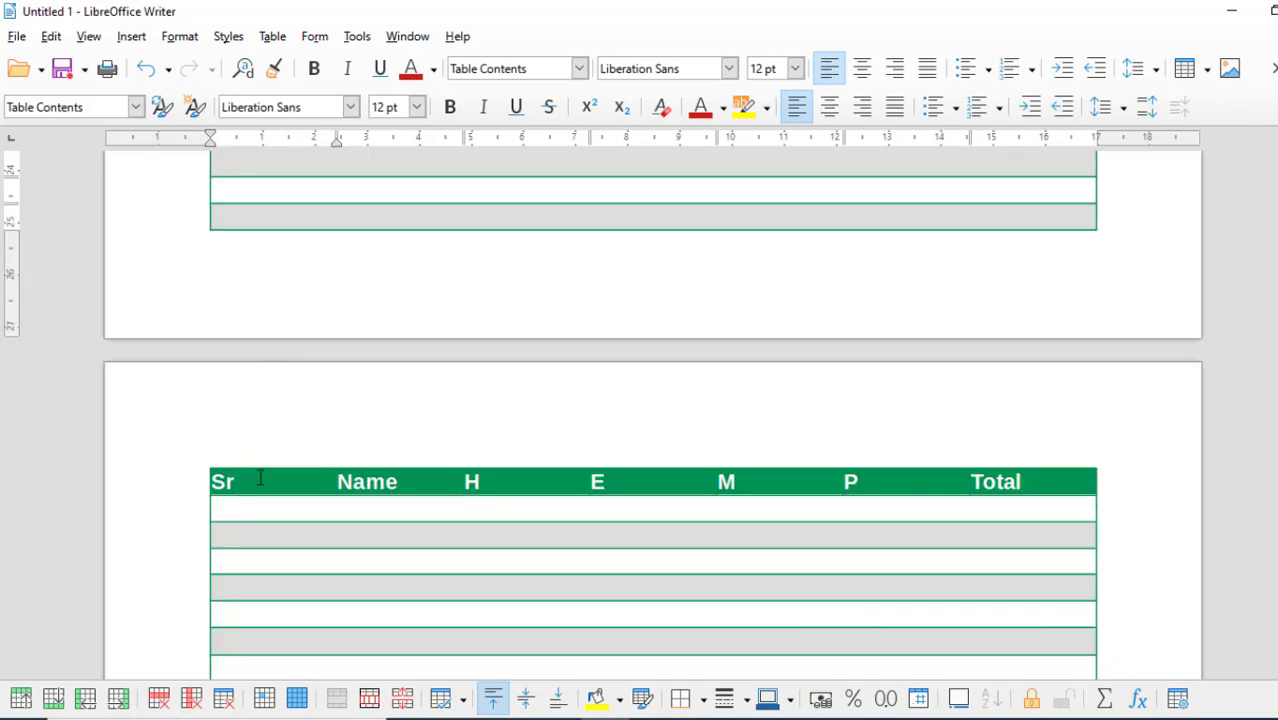
scroll(320, 459, "up", 10)
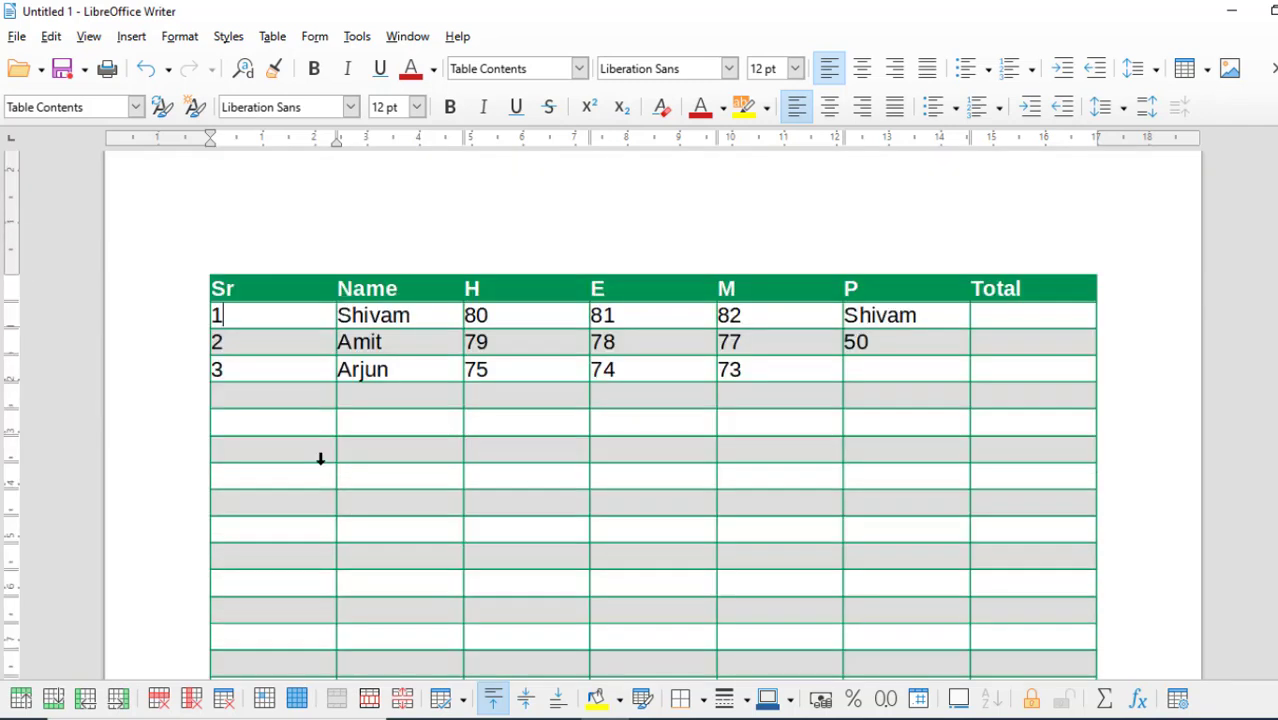
scroll(373, 470, "down", 10)
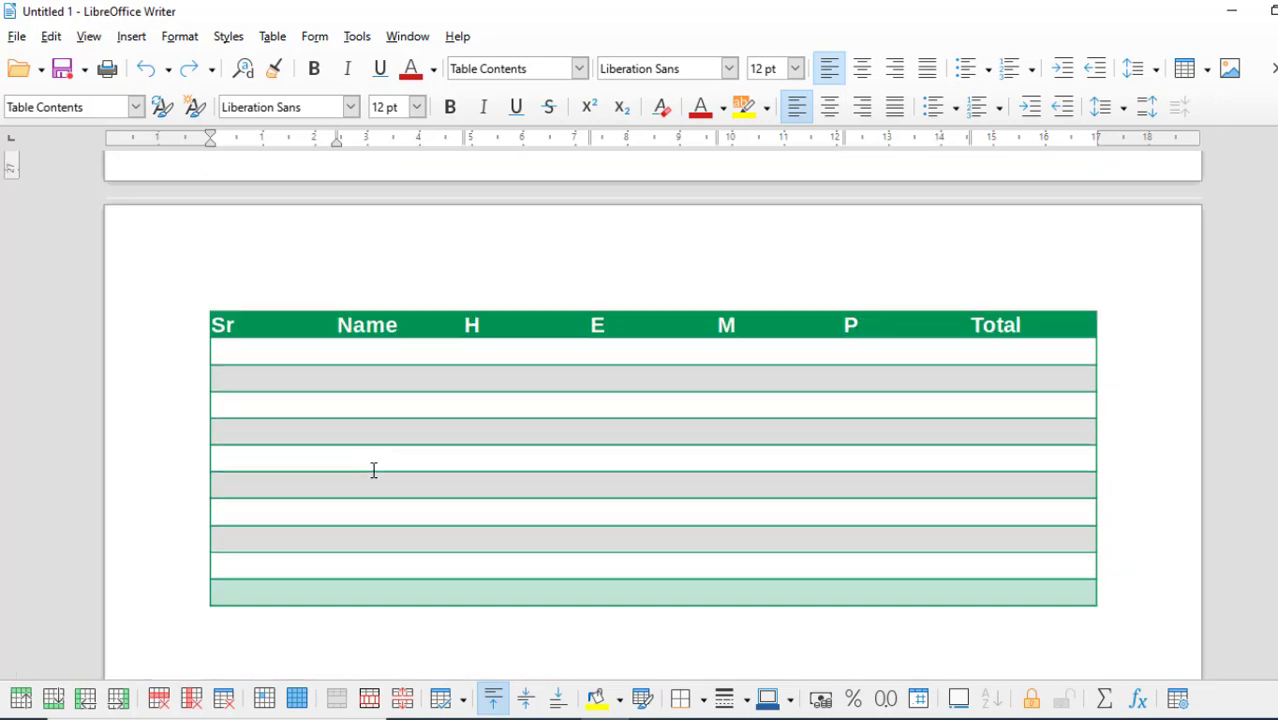
key("ctrl+z")
key("ctrl+z")
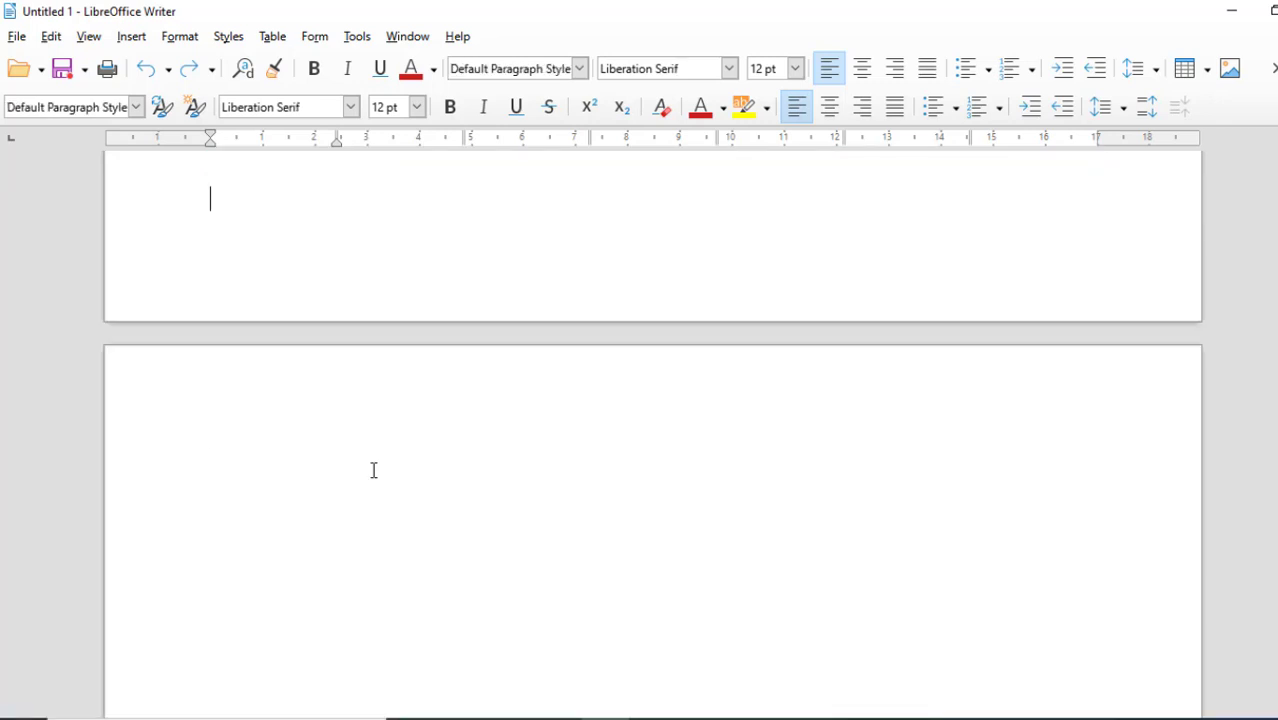
scroll(373, 470, "up", 8)
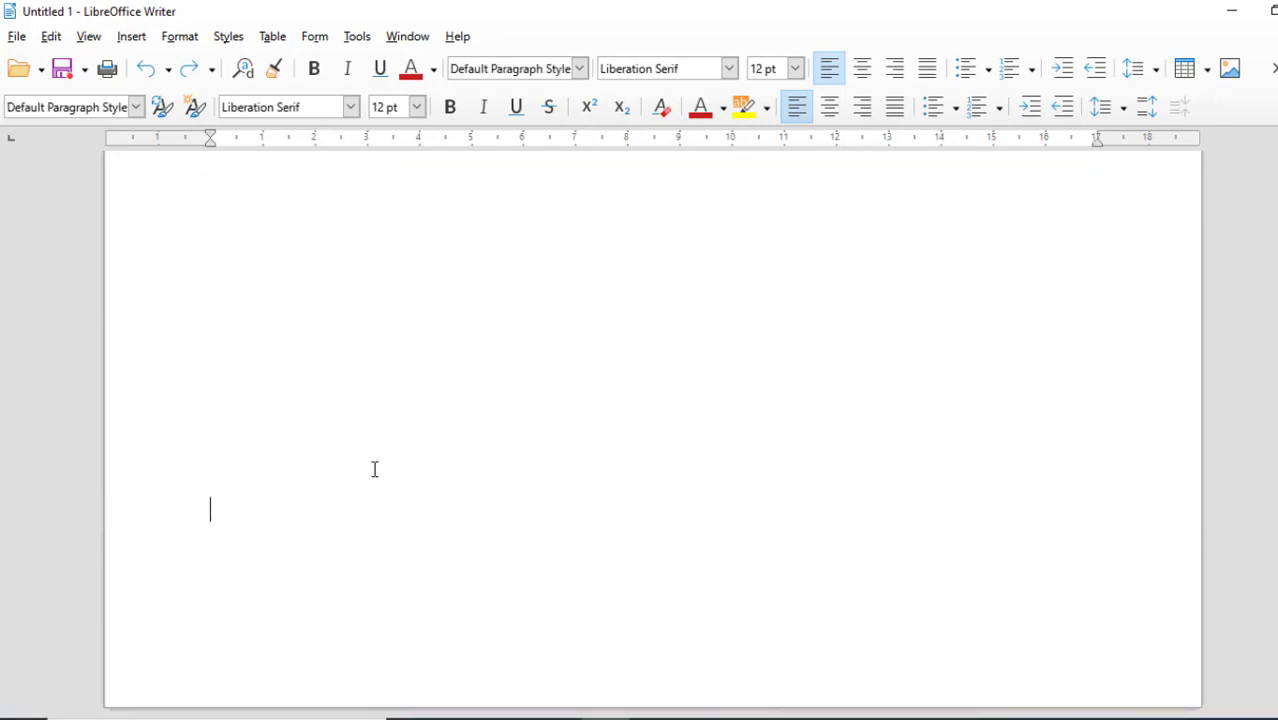
key("ctrl+z")
key("ctrl+z")
key("ctrl+z")
key("ctrl+z")
key("ctrl+z")
key("ctrl+z")
key("ctrl+z")
key("ctrl+z")
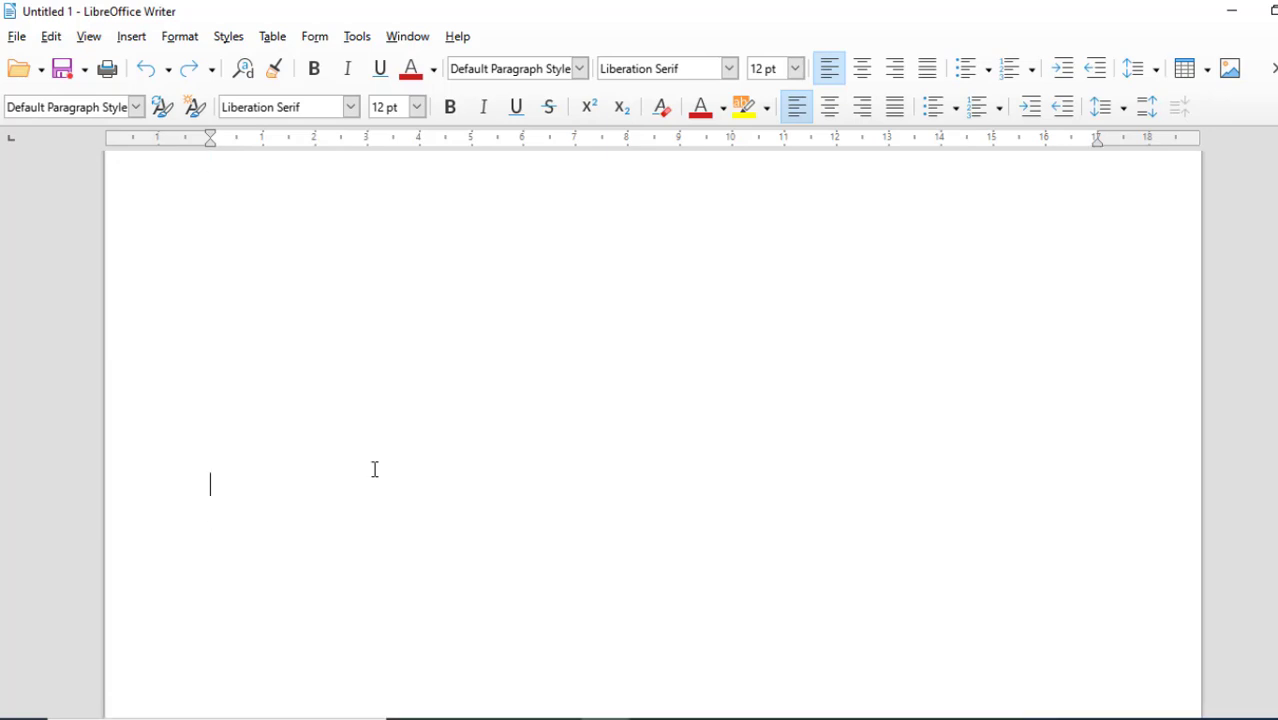
key("ctrl+y")
key("ctrl+y")
key("ctrl+y")
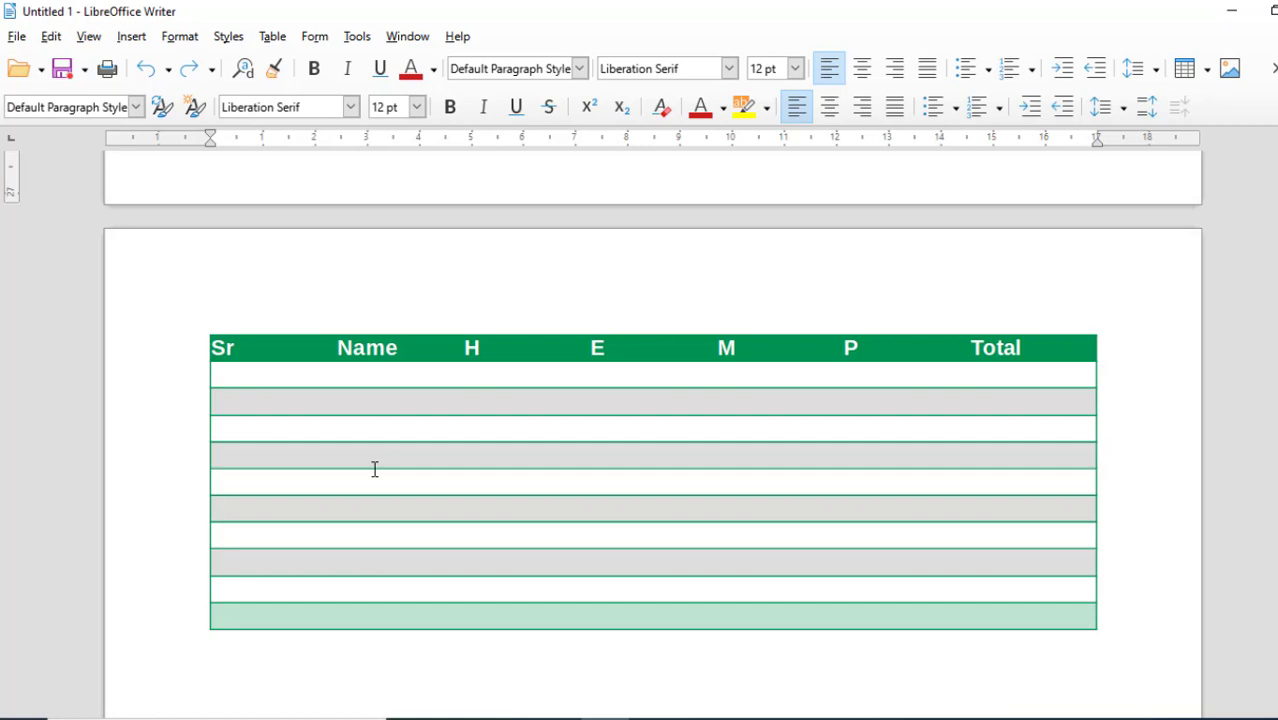
scroll(375, 469, "down", 8)
scroll(375, 469, "up", 2)
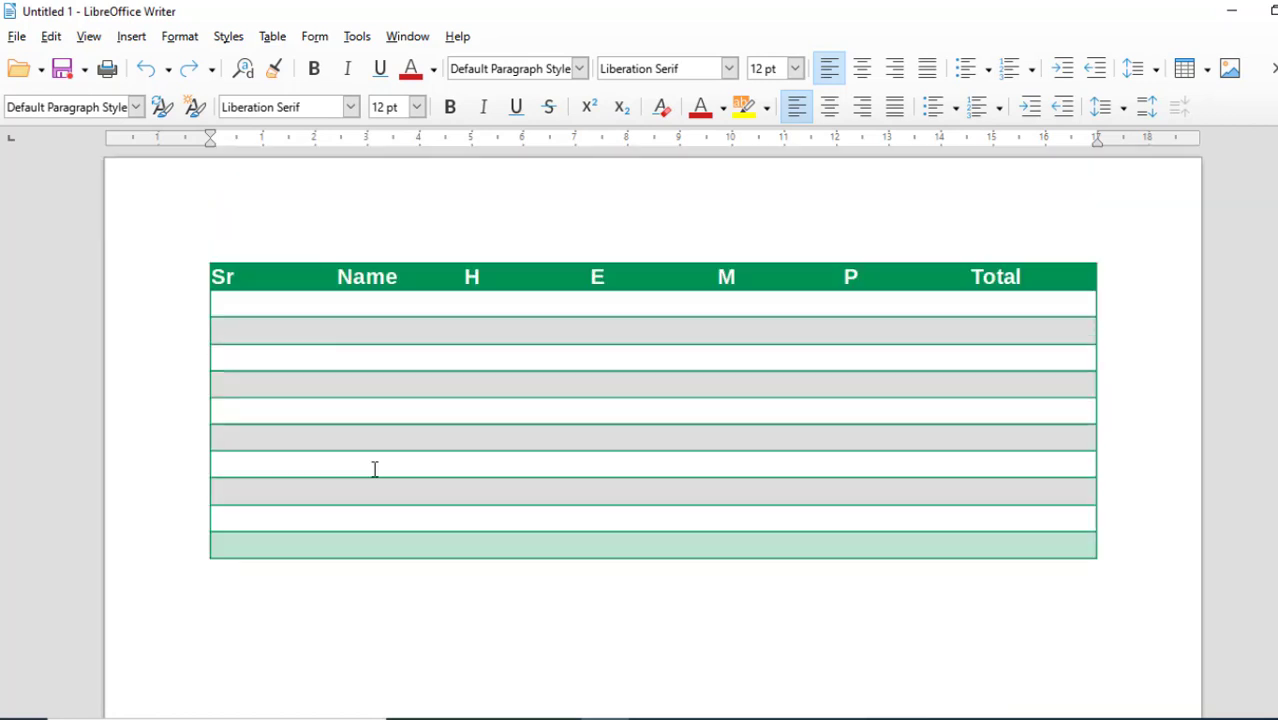
key("ctrl+z")
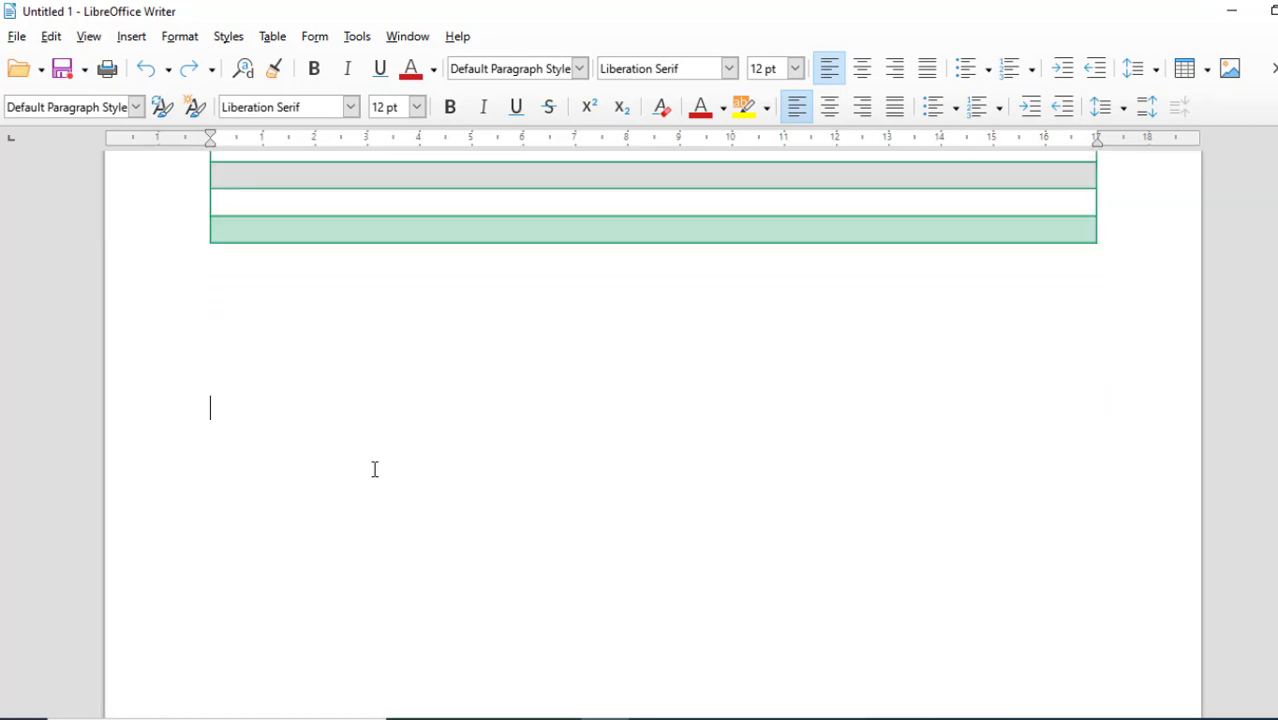
key("ctrl+z")
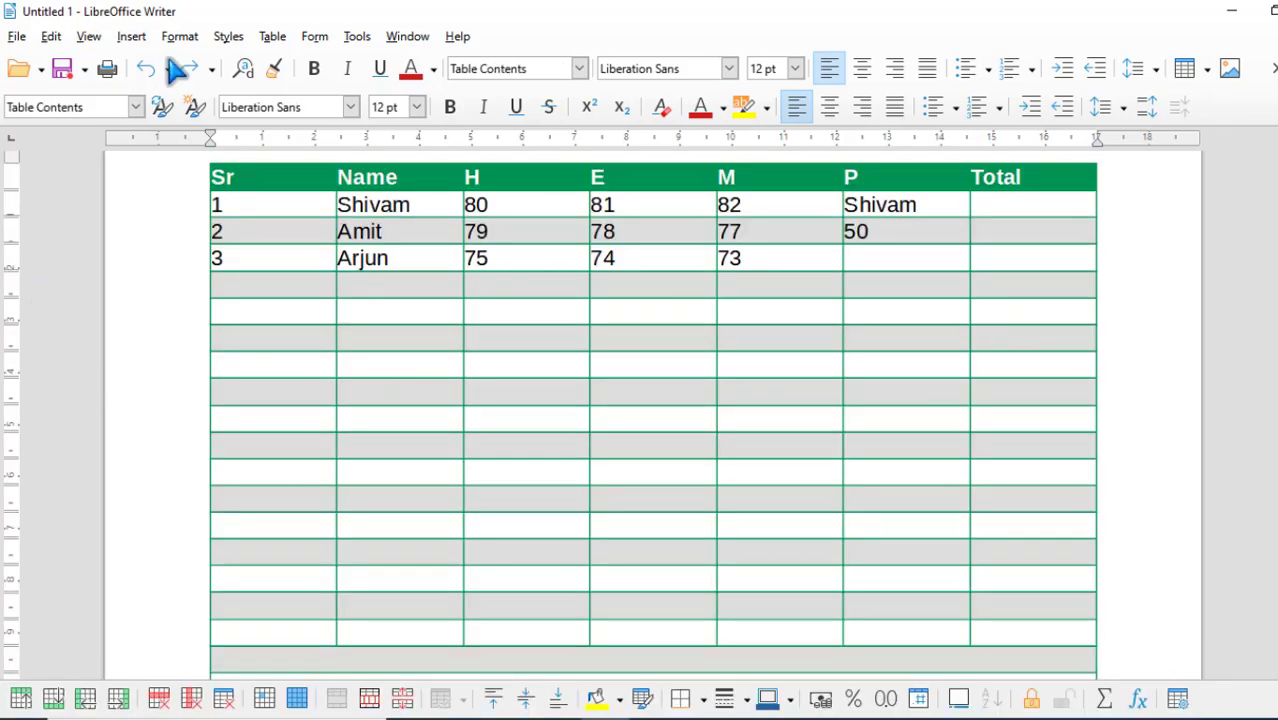
- Turn off Row to Break Across Pages for the marks table
left_click(273, 37)
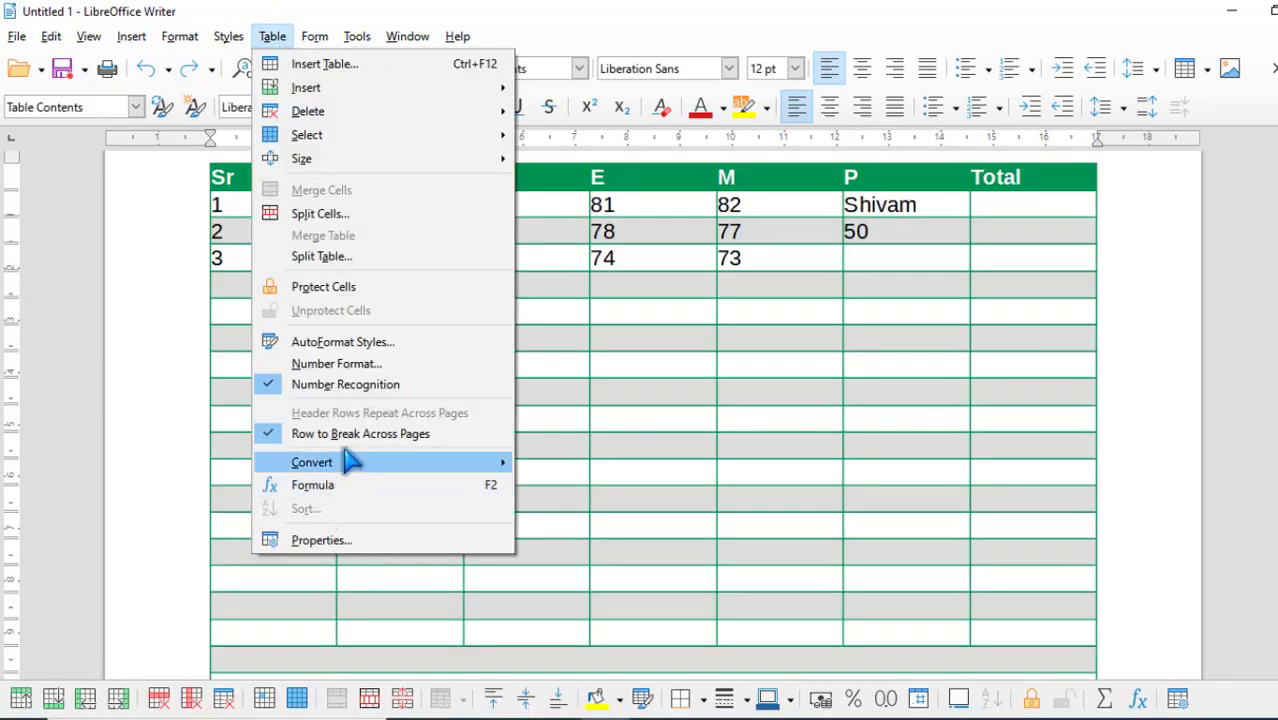
left_click(415, 434)
scroll(408, 440, "down", 10)
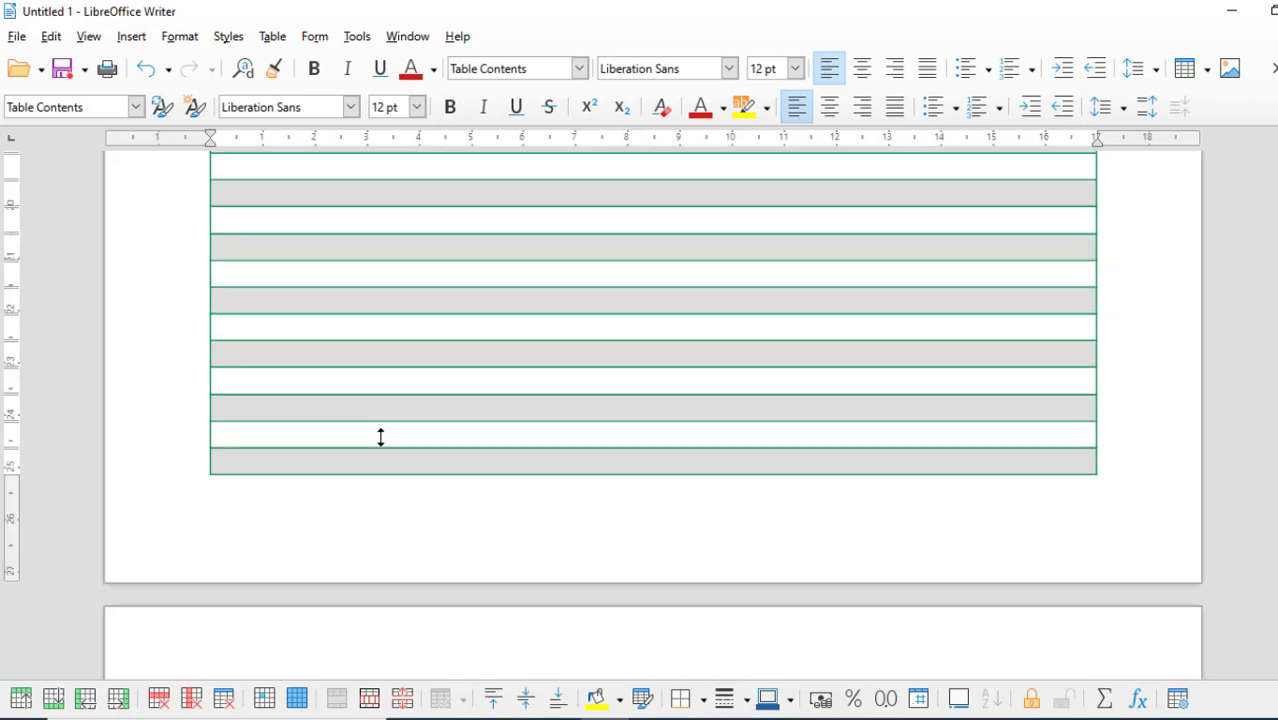
scroll(380, 437, "down", 3)
scroll(395, 340, "up", 4)
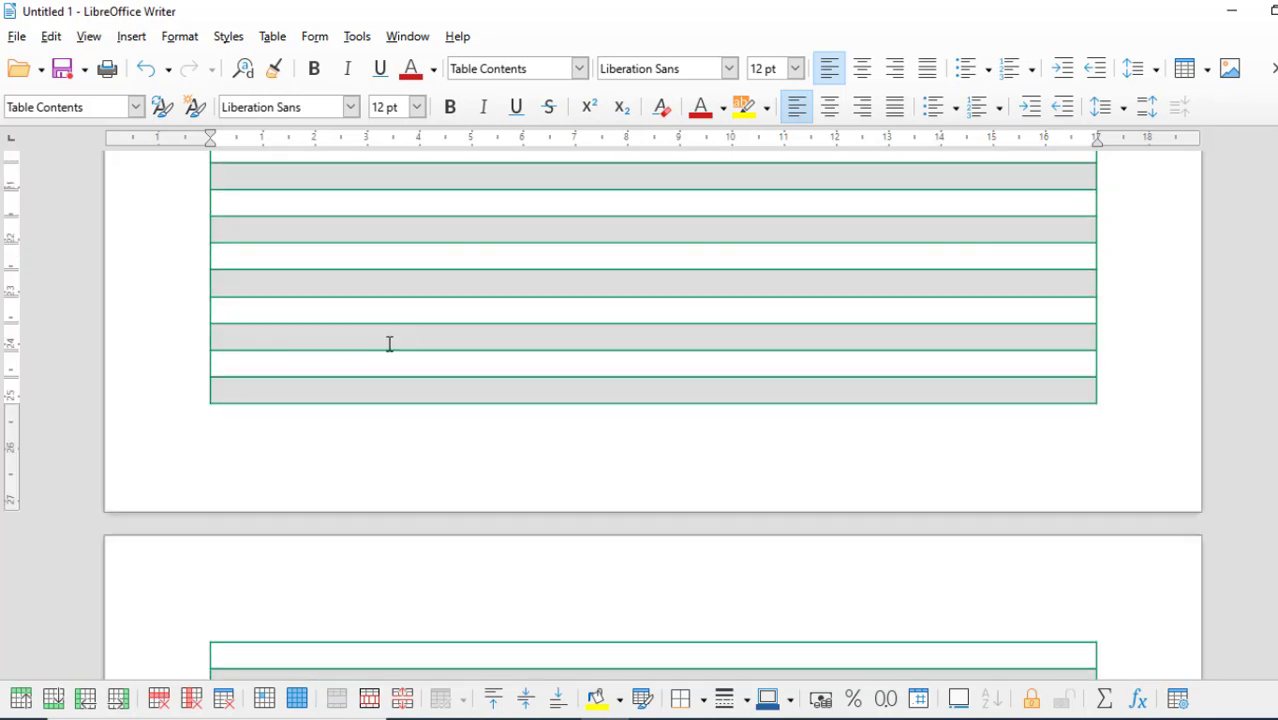
- Type test text 'dfdsaf' in the last row's first cell, then delete it
left_click(265, 387)
type("dfdsaf")
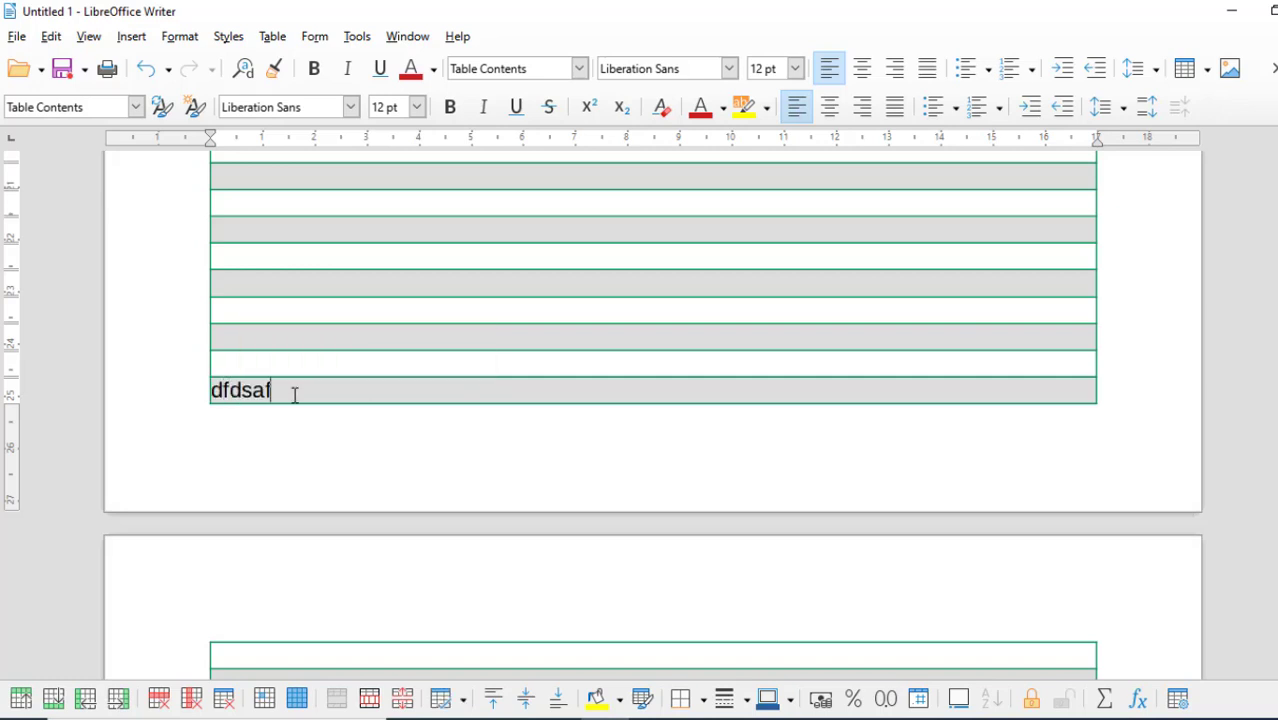
key("BackSpace")
key("BackSpace")
key("BackSpace")
key("BackSpace")
key("BackSpace")
key("BackSpace")
- Insert the dummy story text with dt and F3, and add 'fdfdfdf' after 'this'
type("dt")
key("F3")
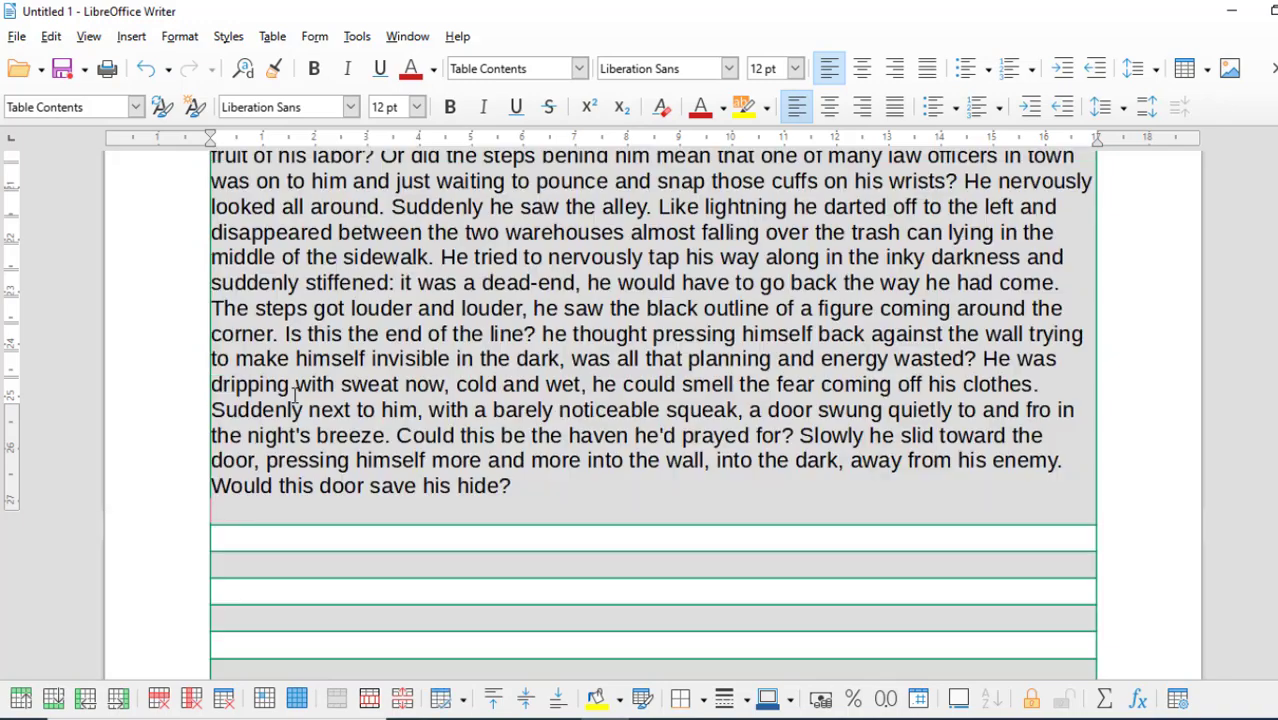
scroll(416, 372, "up", 8)
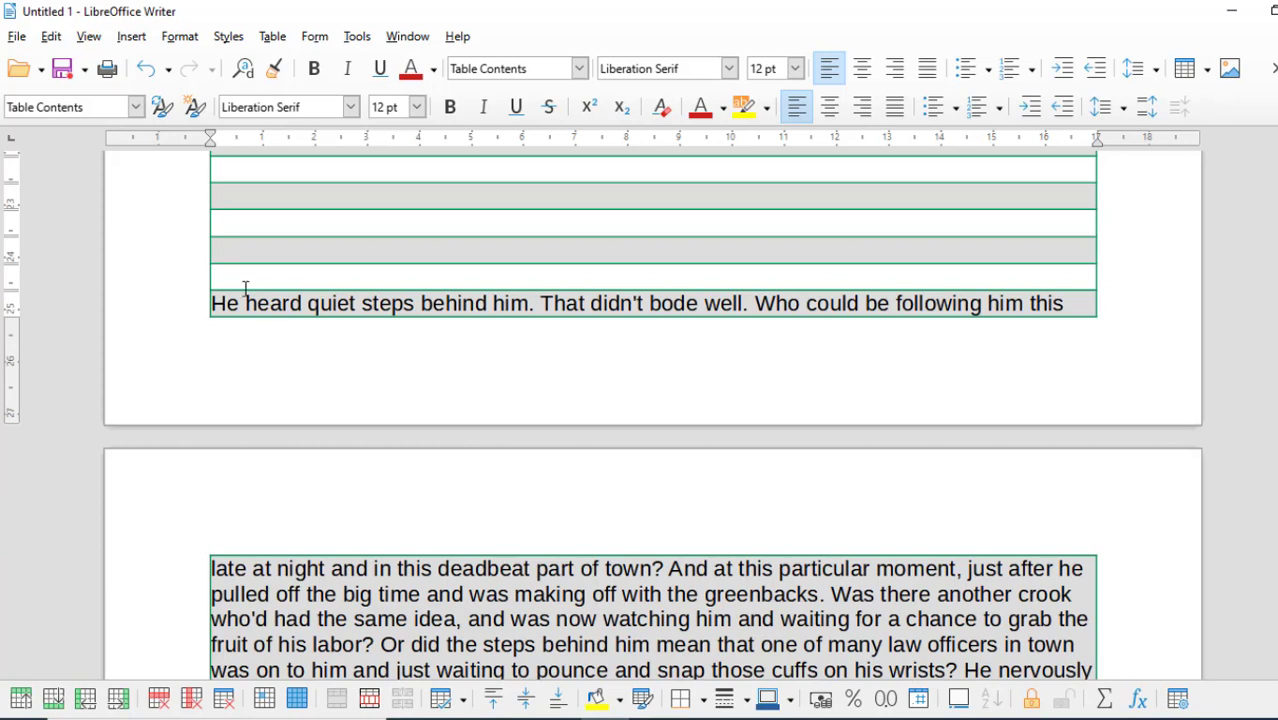
left_click(1080, 300)
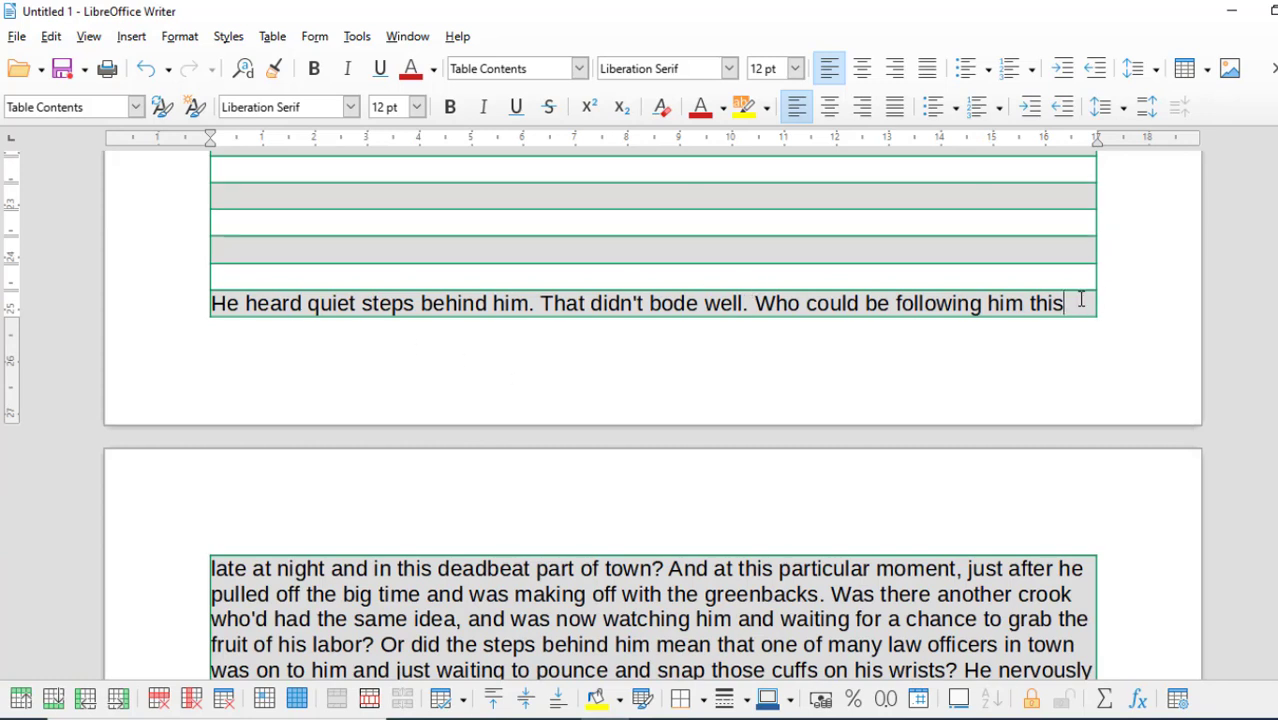
type("fdfdfdf")
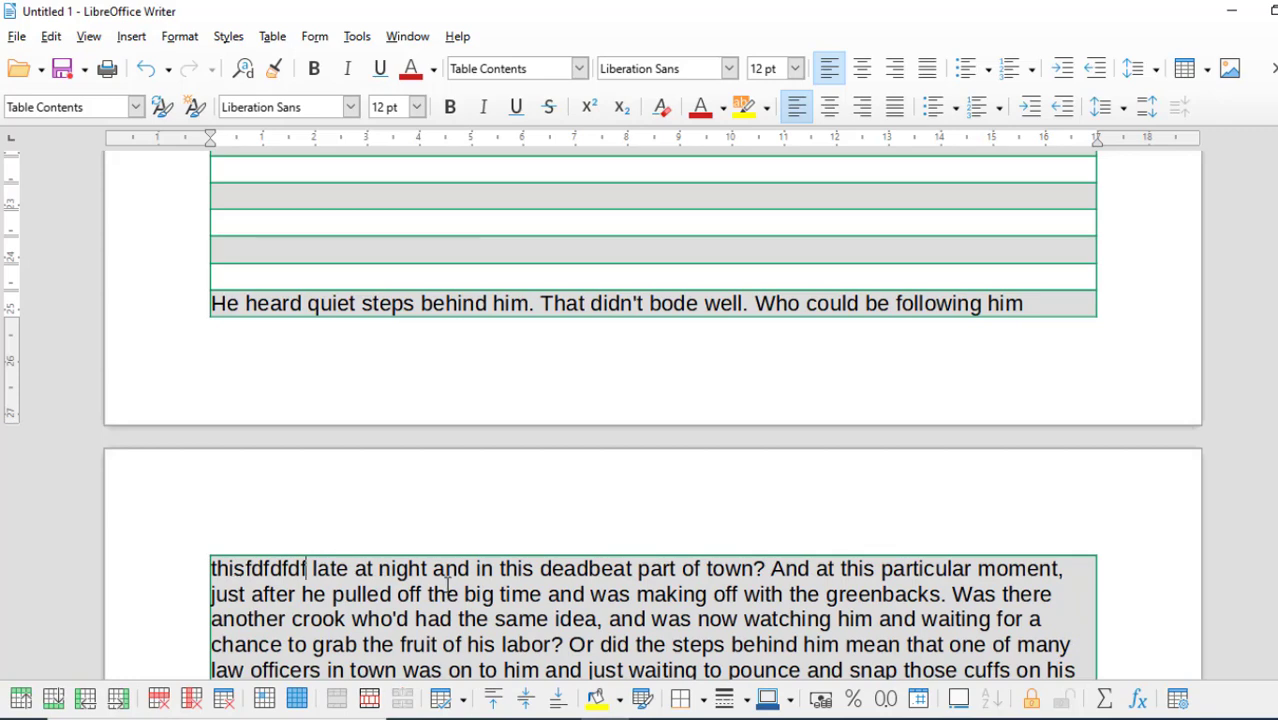
- Uncheck Row to Break Across Pages so the long story row stays unsplit
scroll(447, 580, "down", 3)
scroll(347, 453, "up", 3)
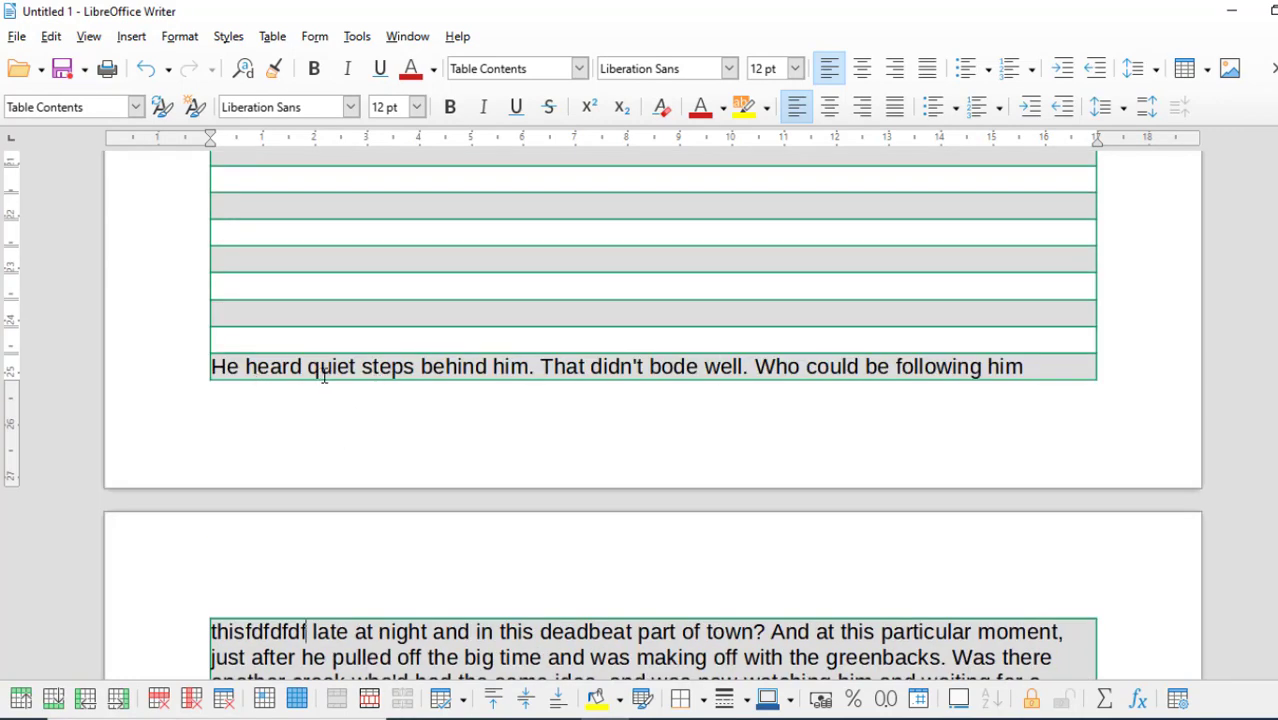
scroll(733, 374, "down", 3)
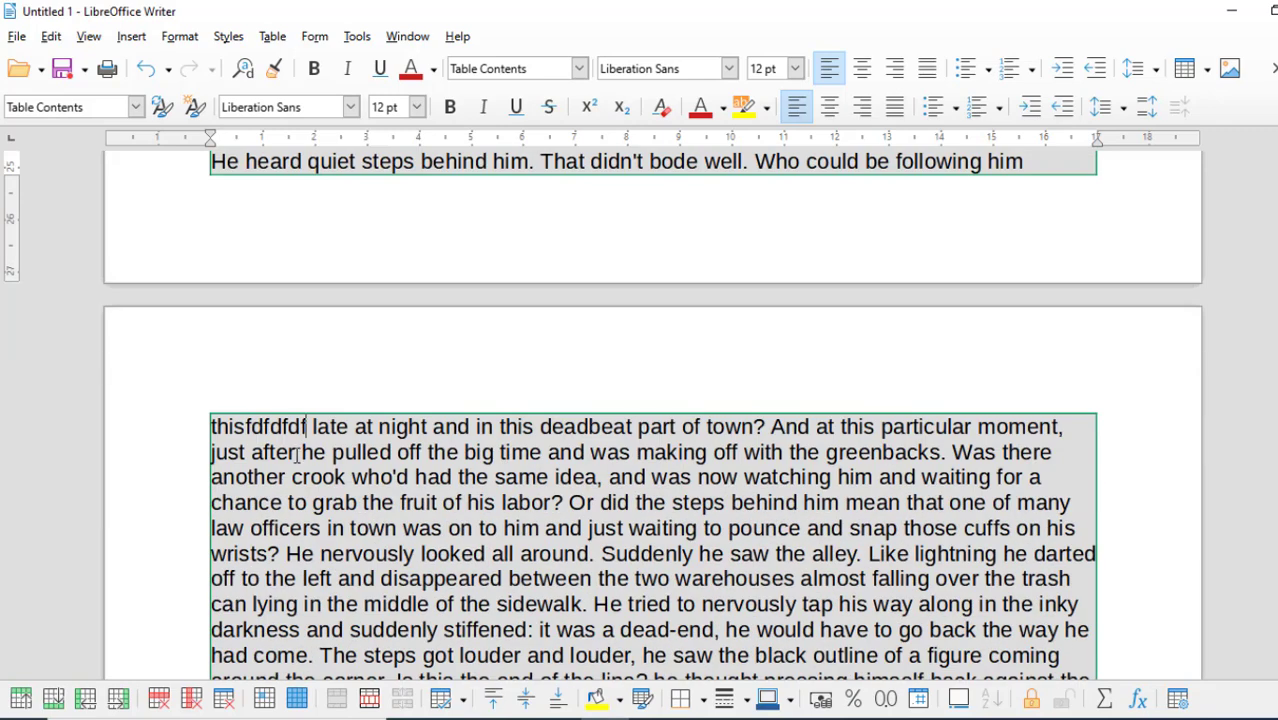
scroll(307, 452, "up", 3)
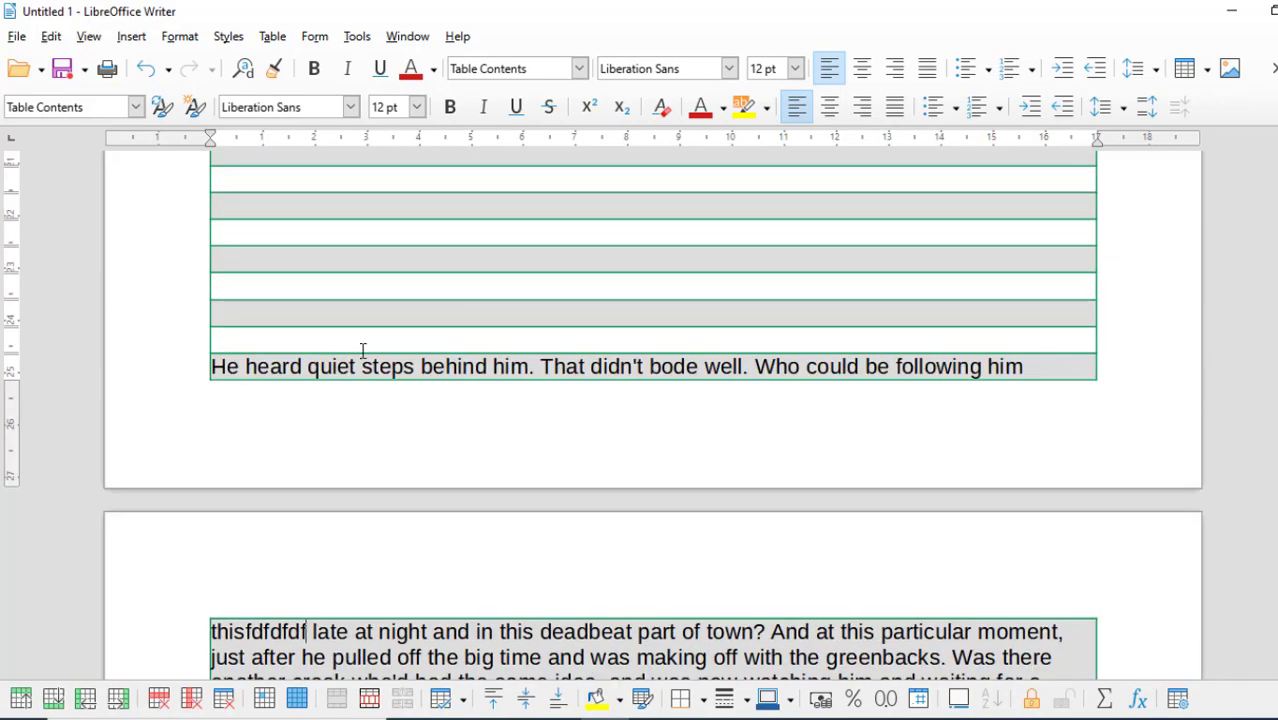
scroll(363, 350, "down", 5)
scroll(395, 414, "up", 3)
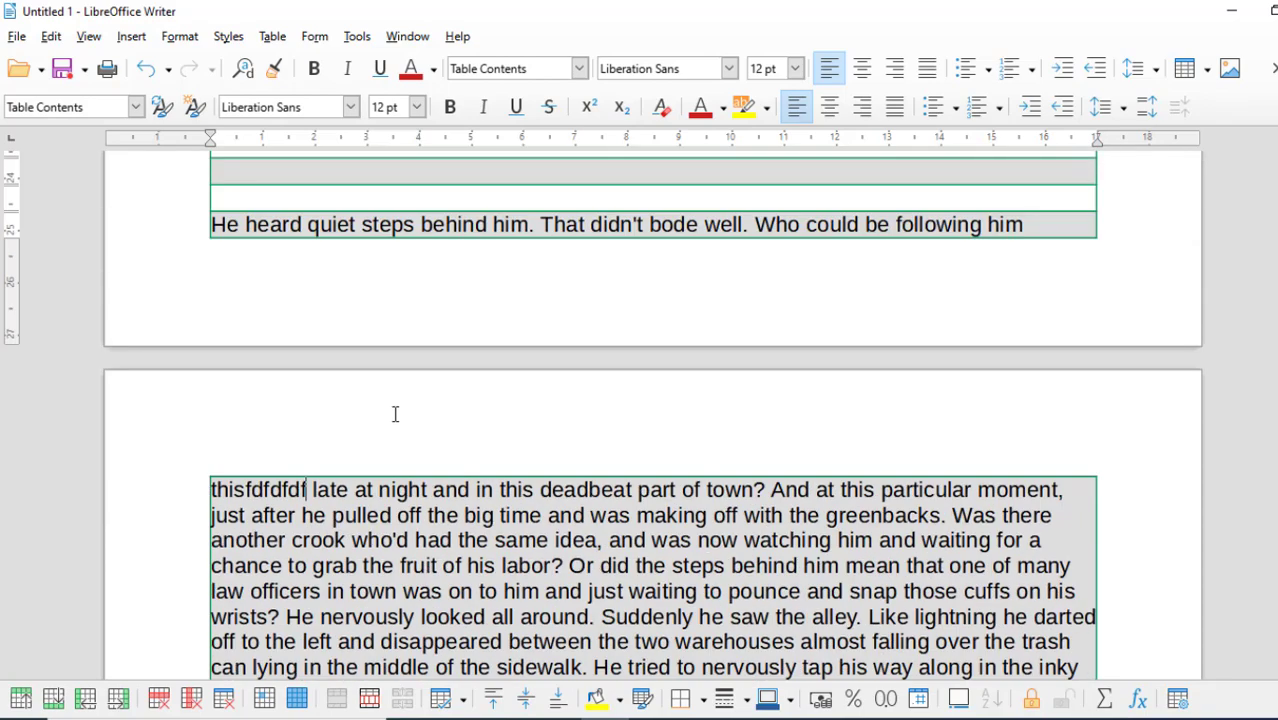
scroll(395, 414, "down", 7)
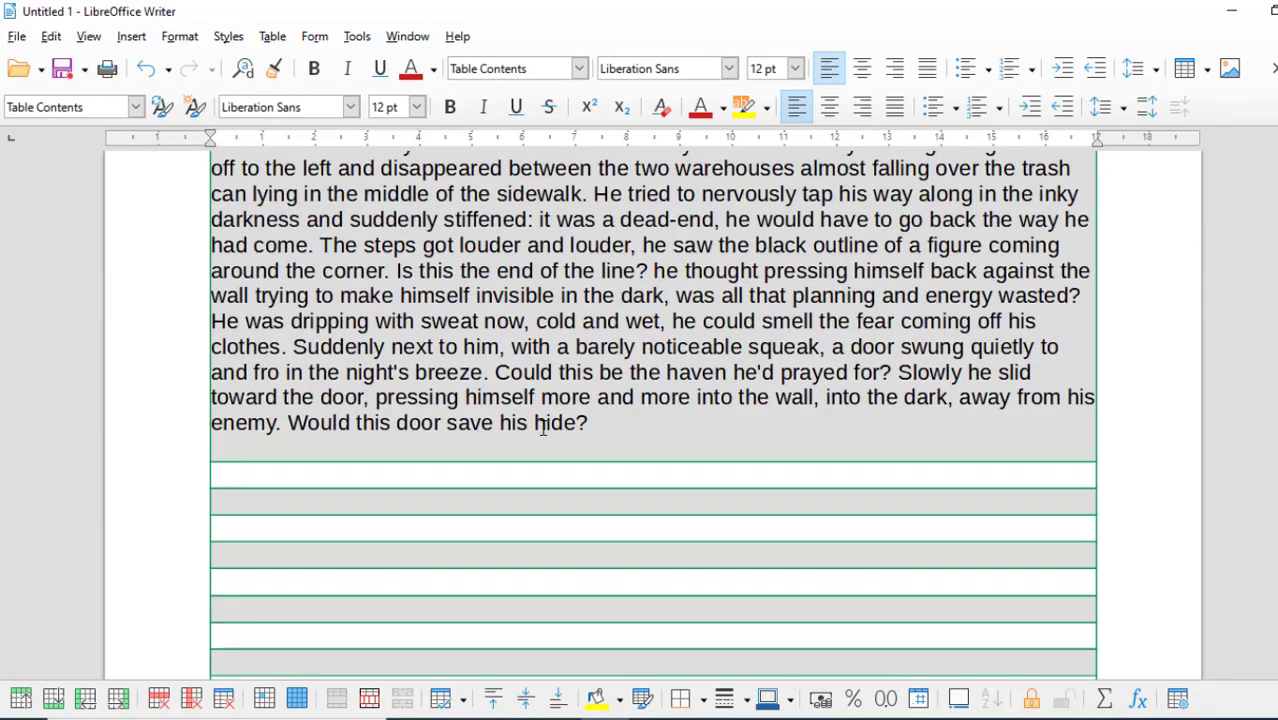
scroll(595, 418, "up", 4)
left_click(272, 36)
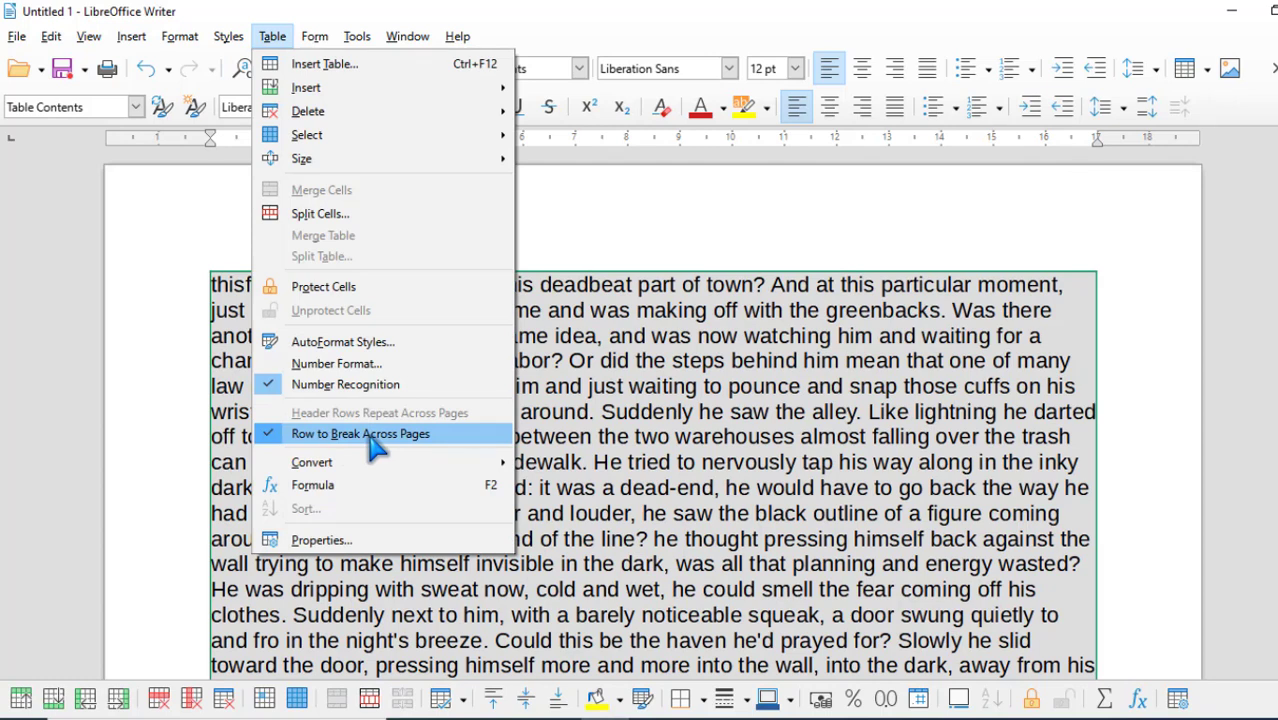
left_click(552, 398)
scroll(440, 354, "up", 1)
scroll(440, 354, "up", 2)
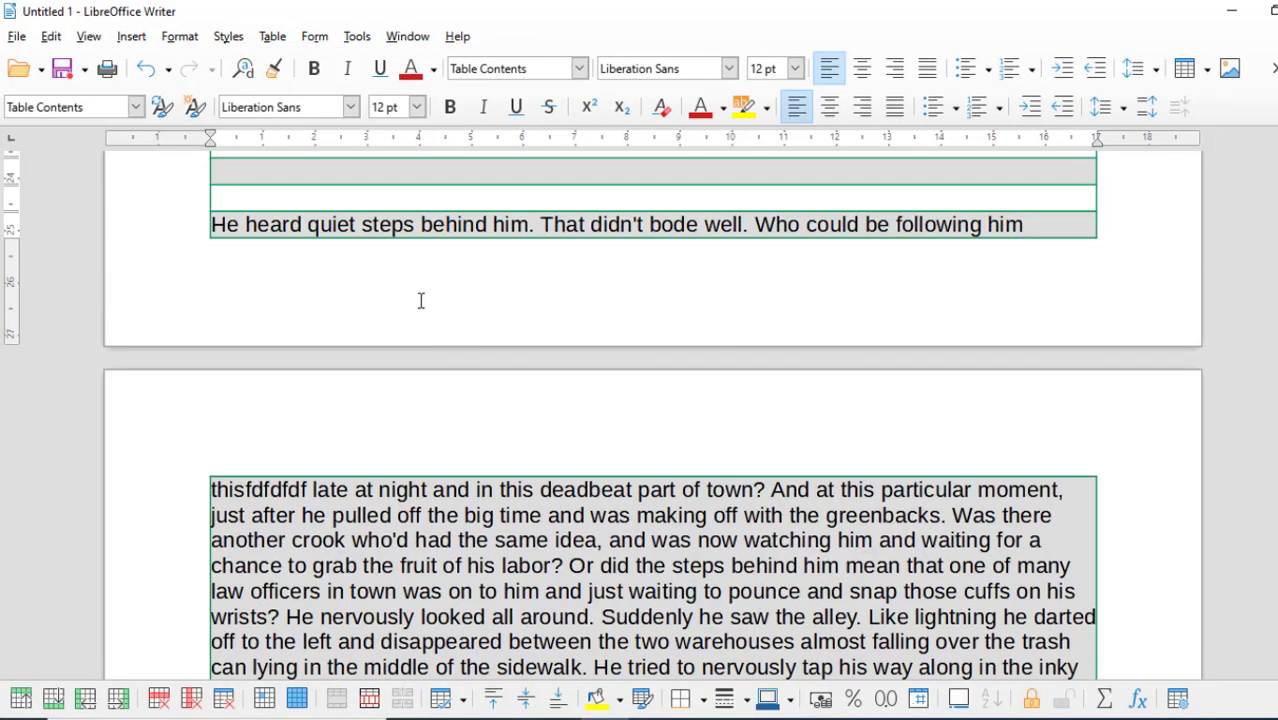
scroll(433, 362, "down", 1)
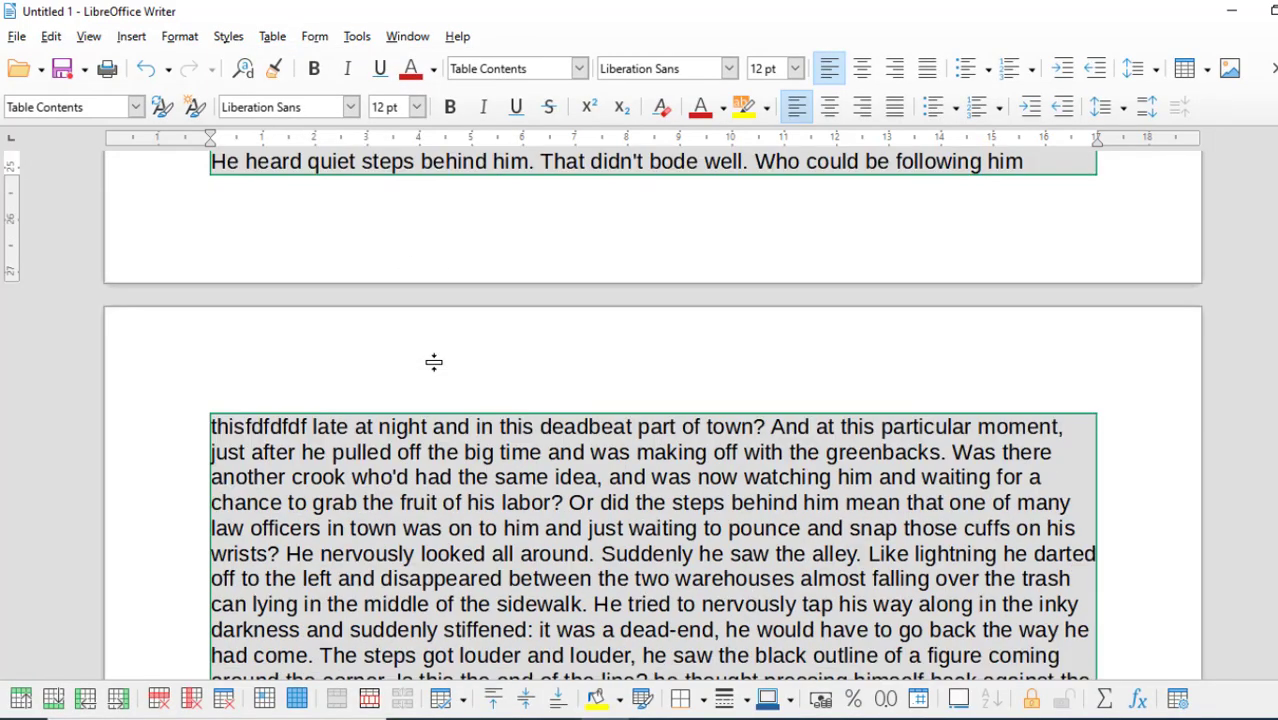
scroll(516, 660, "down", 3)
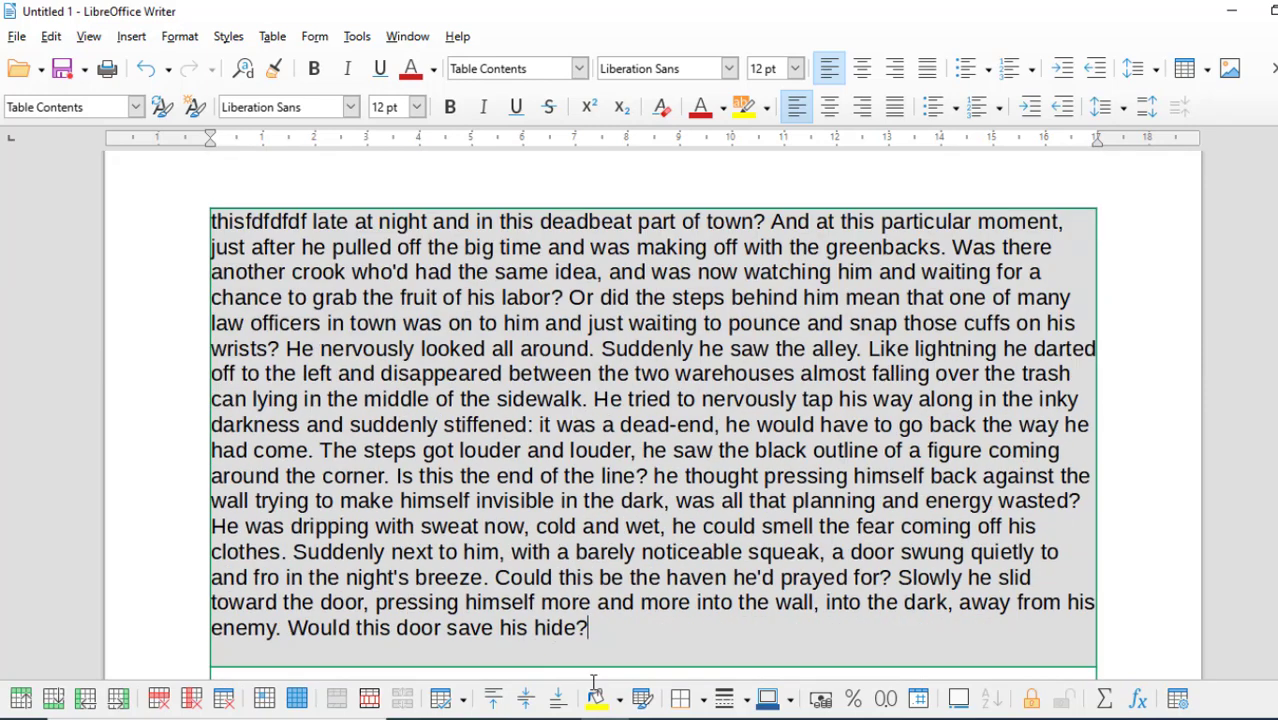
left_click(272, 37)
left_click(336, 440)
- Select the story text in the long cell
scroll(434, 328, "up", 4)
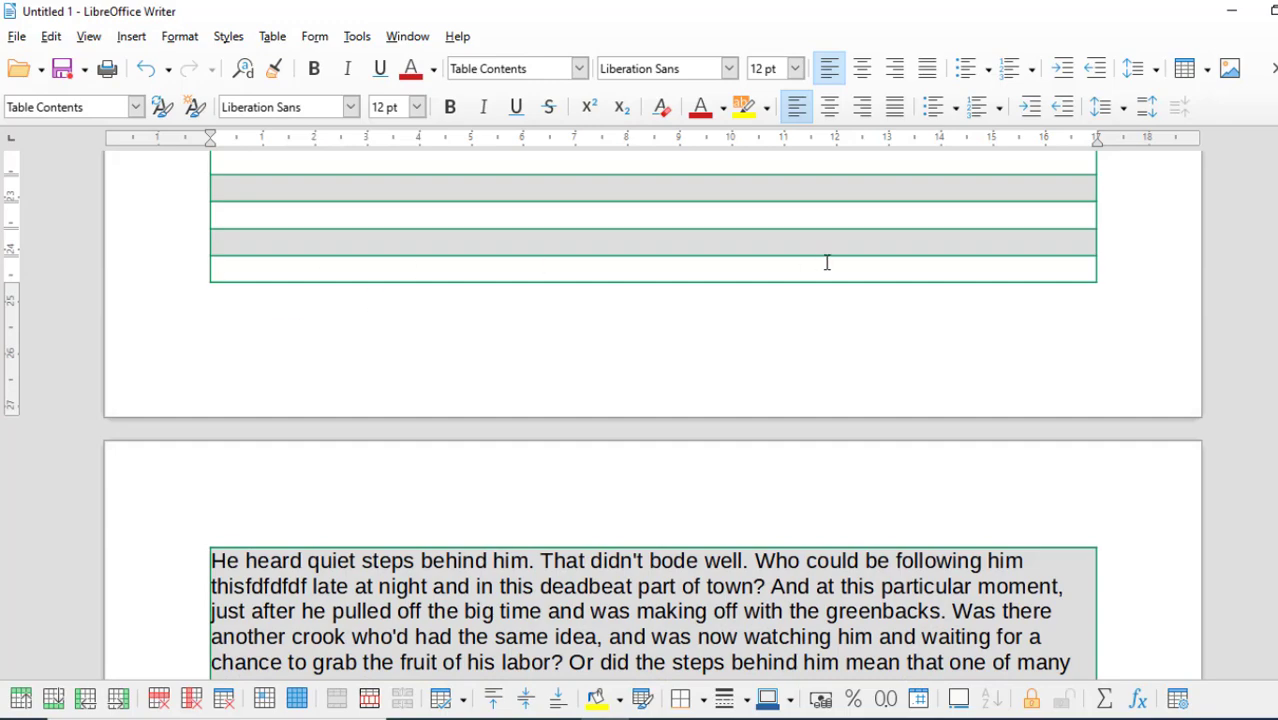
scroll(648, 430, "down", 6)
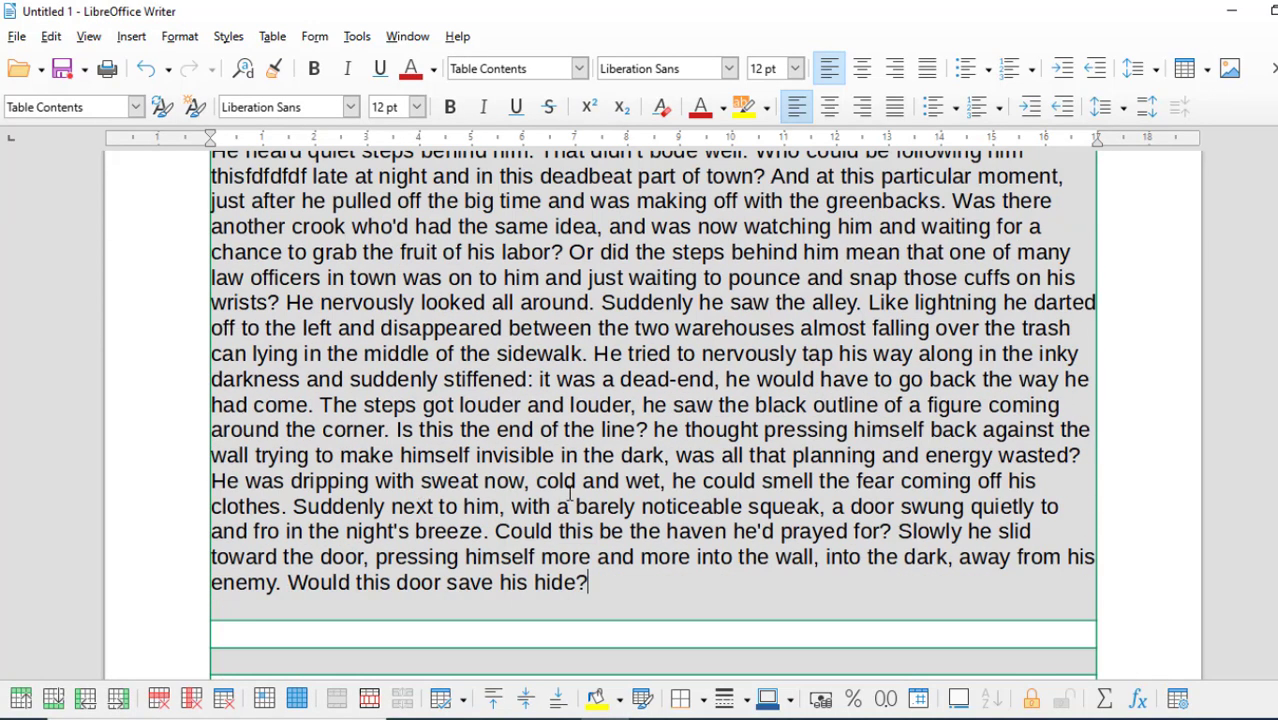
left_click_drag(607, 581, 201, 242)
key("Delete")
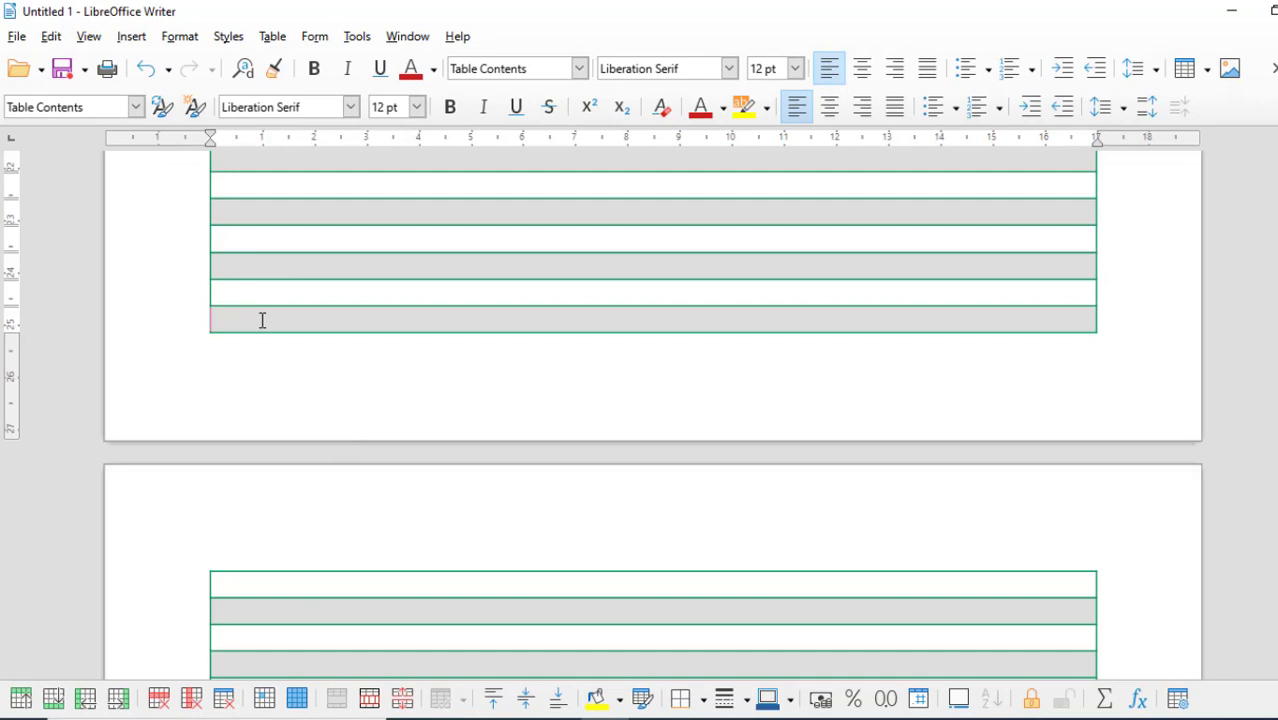
type("safddddddddddddddaf")
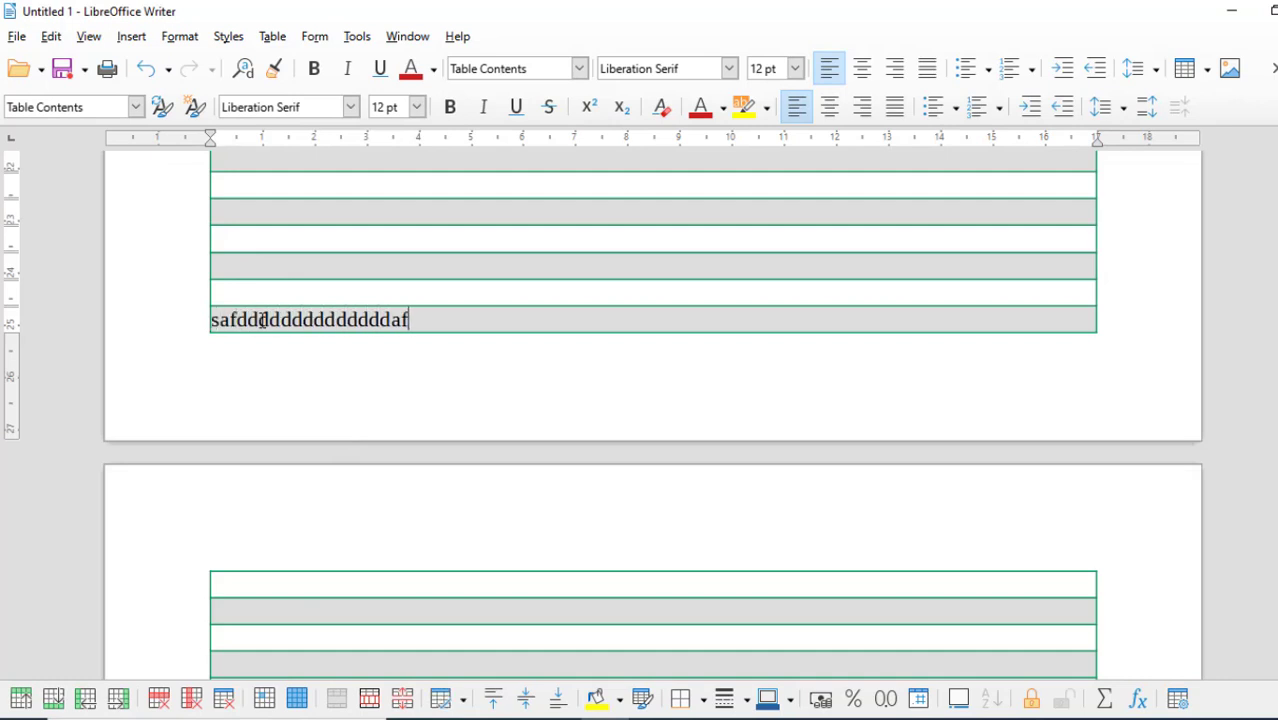
type("dsgddddddddddddddddddddddddddddddddddddddddddddddddddddddd")
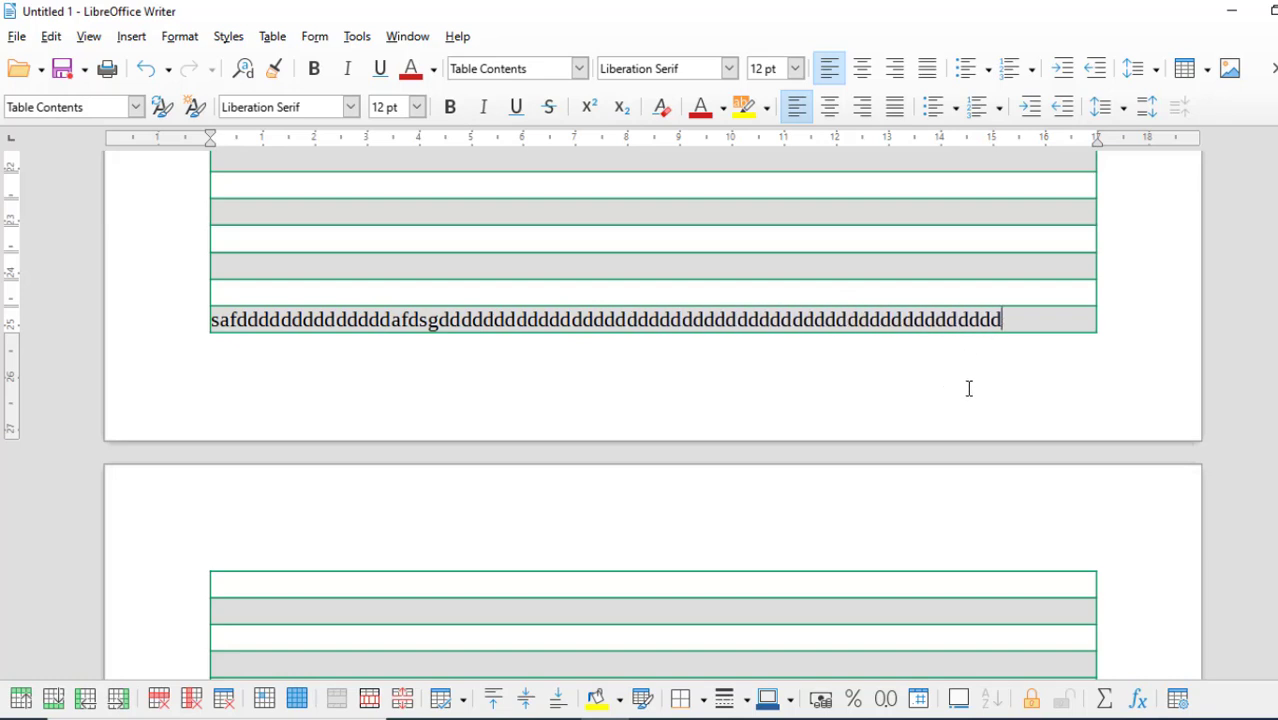
type("ddddddddddd")
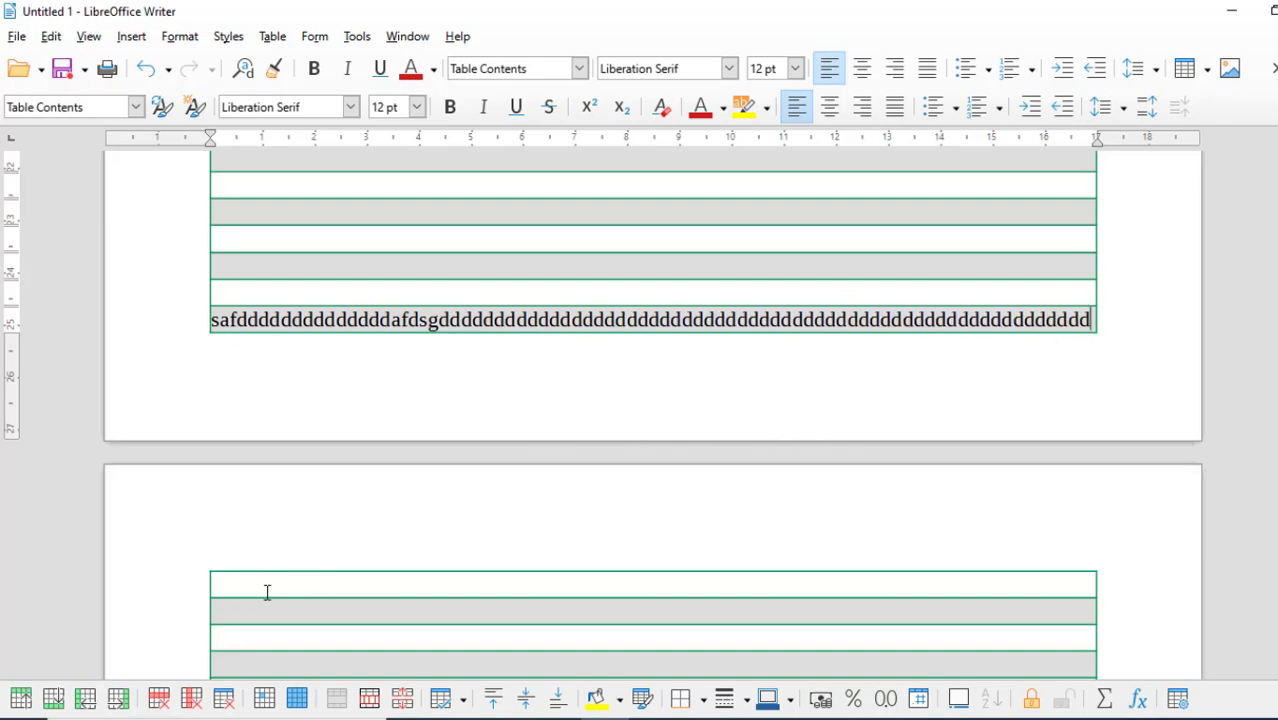
type("dddddddddddddddddd")
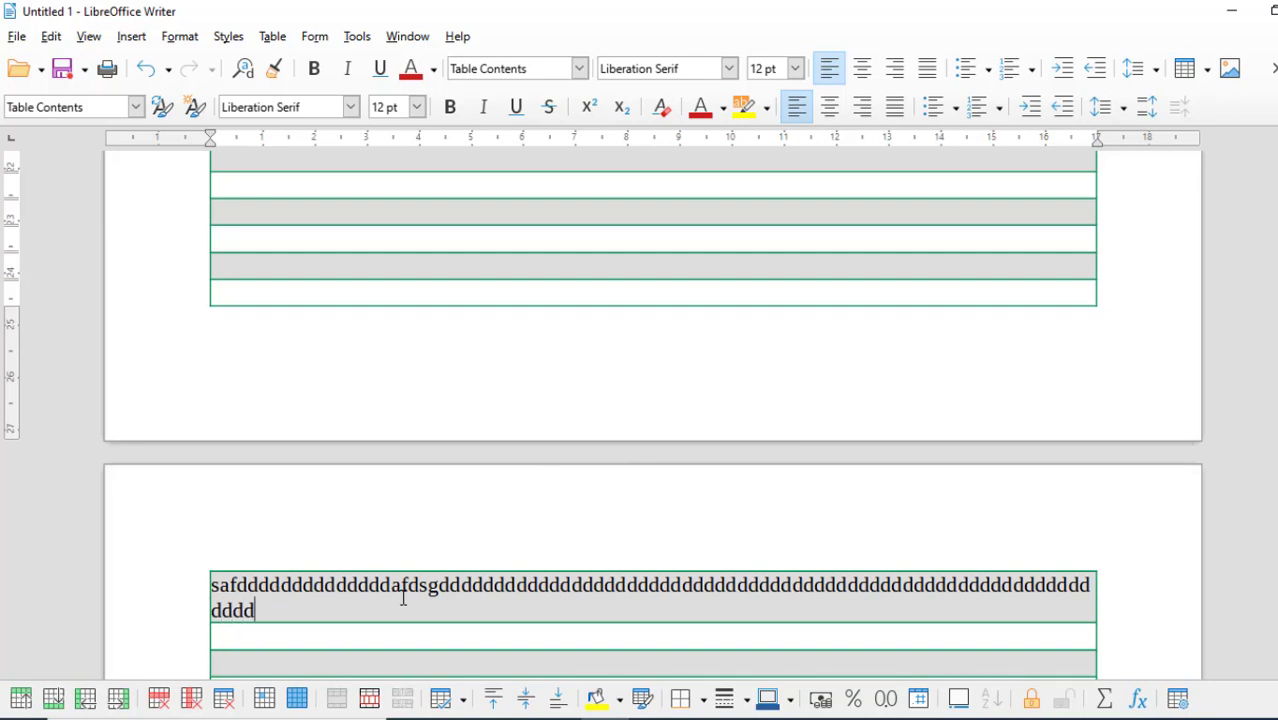
type("ddddddddddddddd")
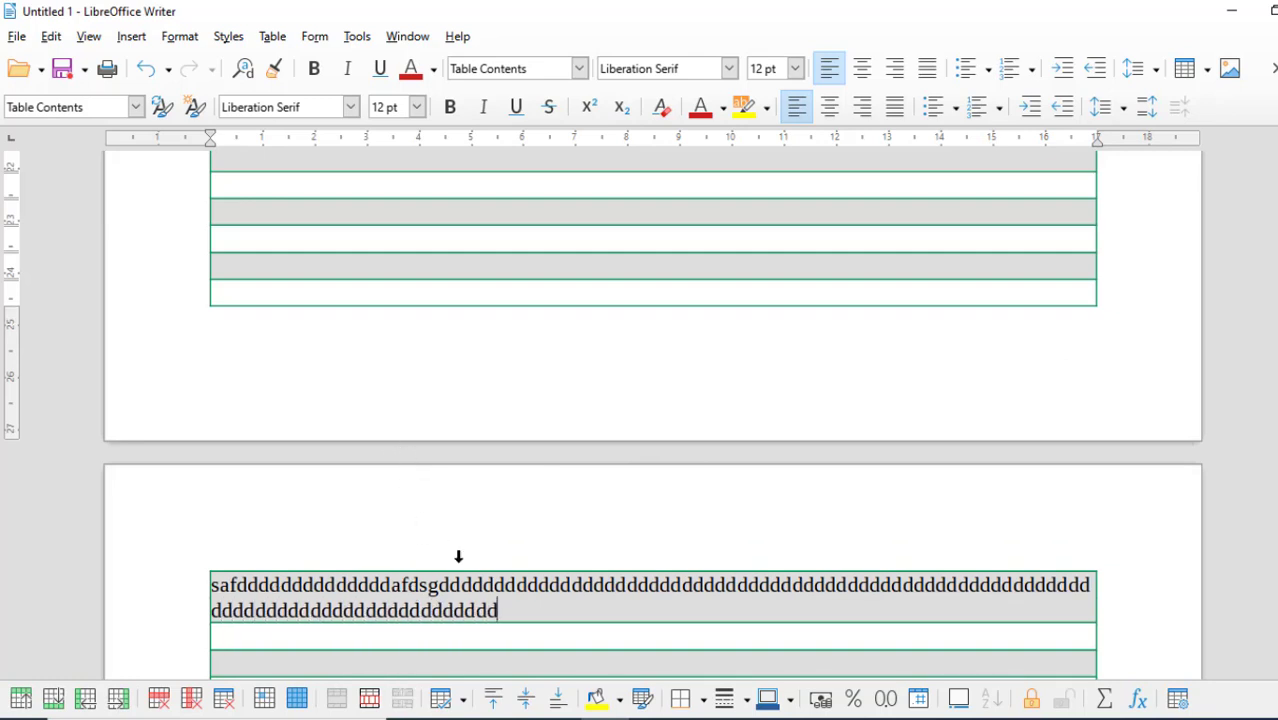
key("ctrl+z")
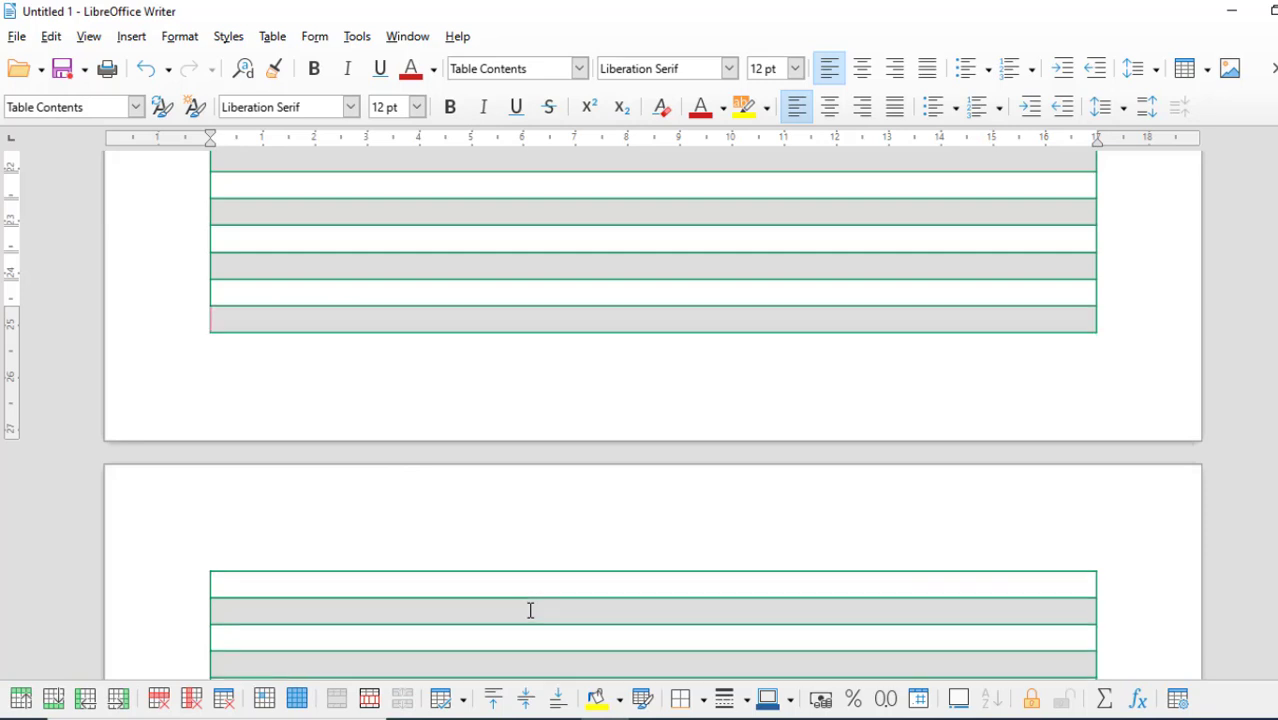
left_click(272, 37)
left_click(346, 438)
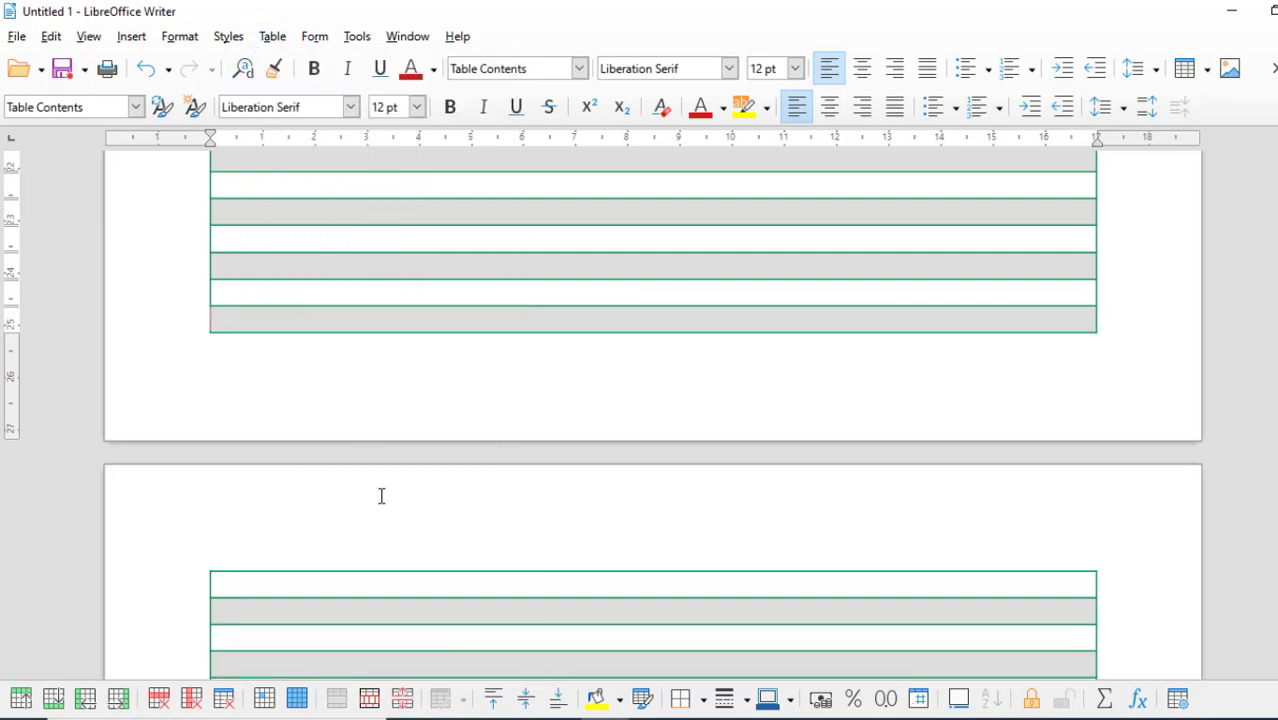
type("dddddddddddddddddddddddddddddddddddddddddddddddddddddddddddddddddddddddddddddddddddddddddddddd")
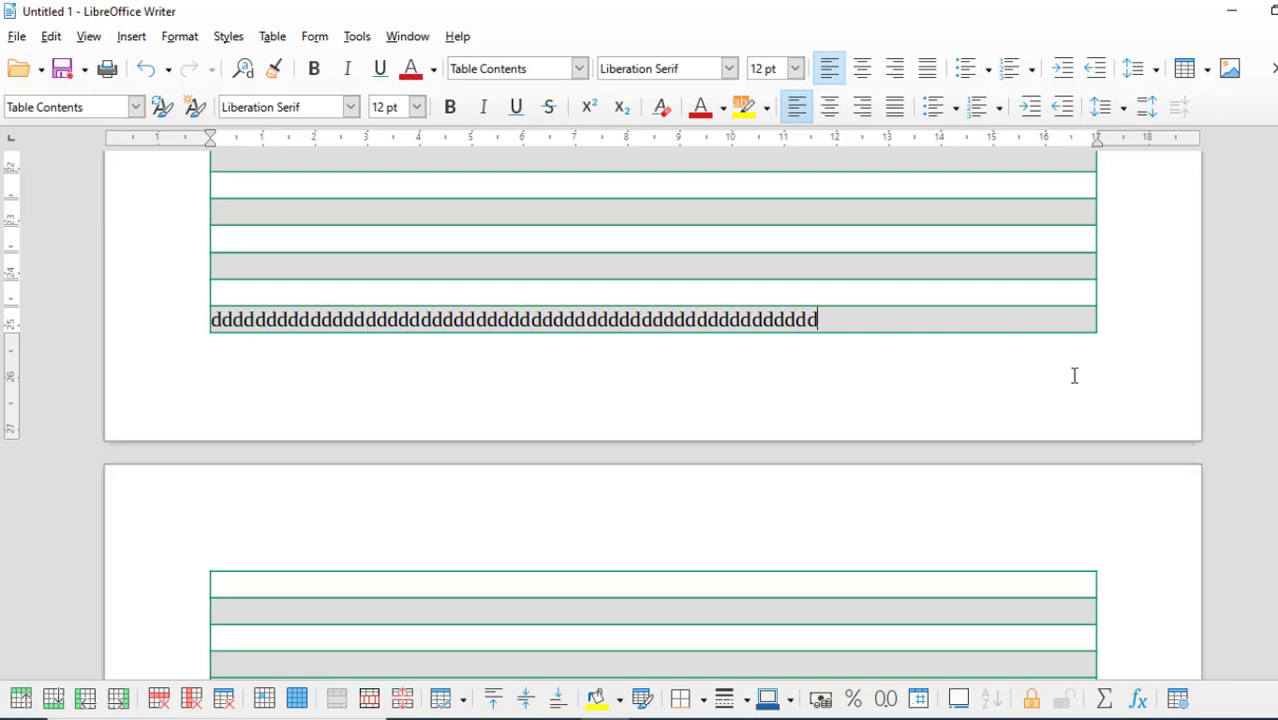
type("ddddddddd")
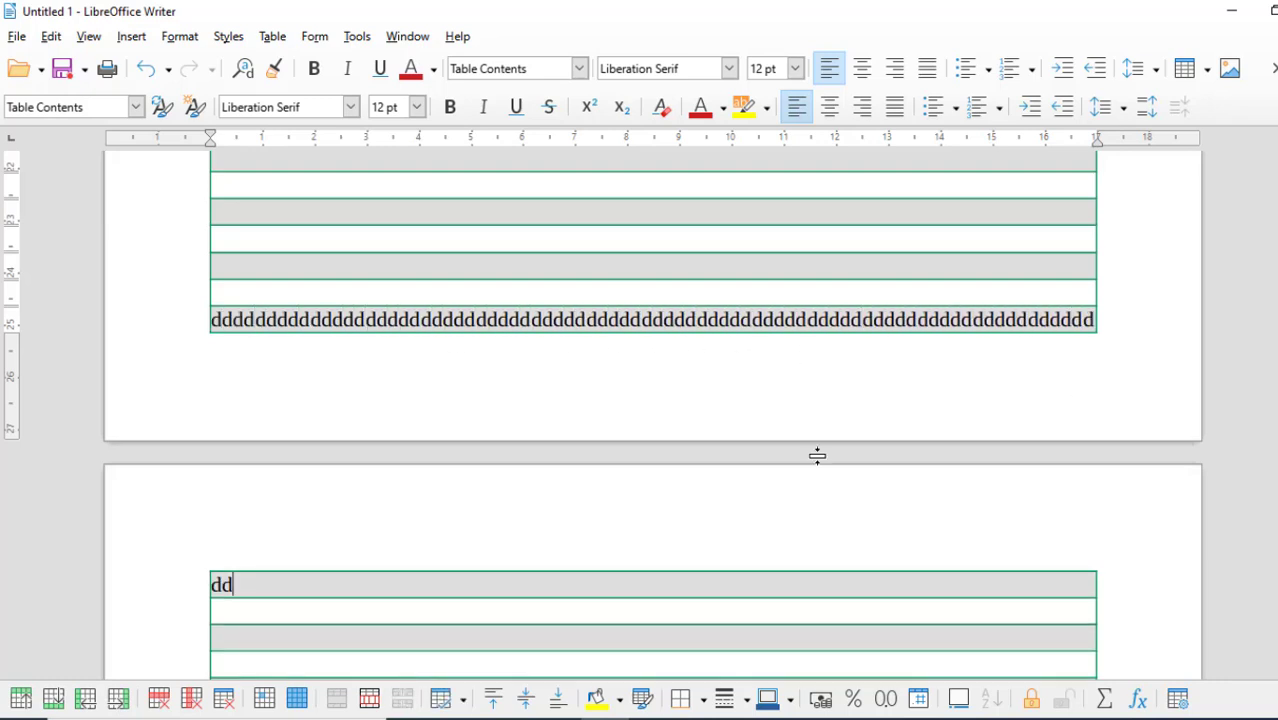
type("dddddddddddddddddddddddddddddd")
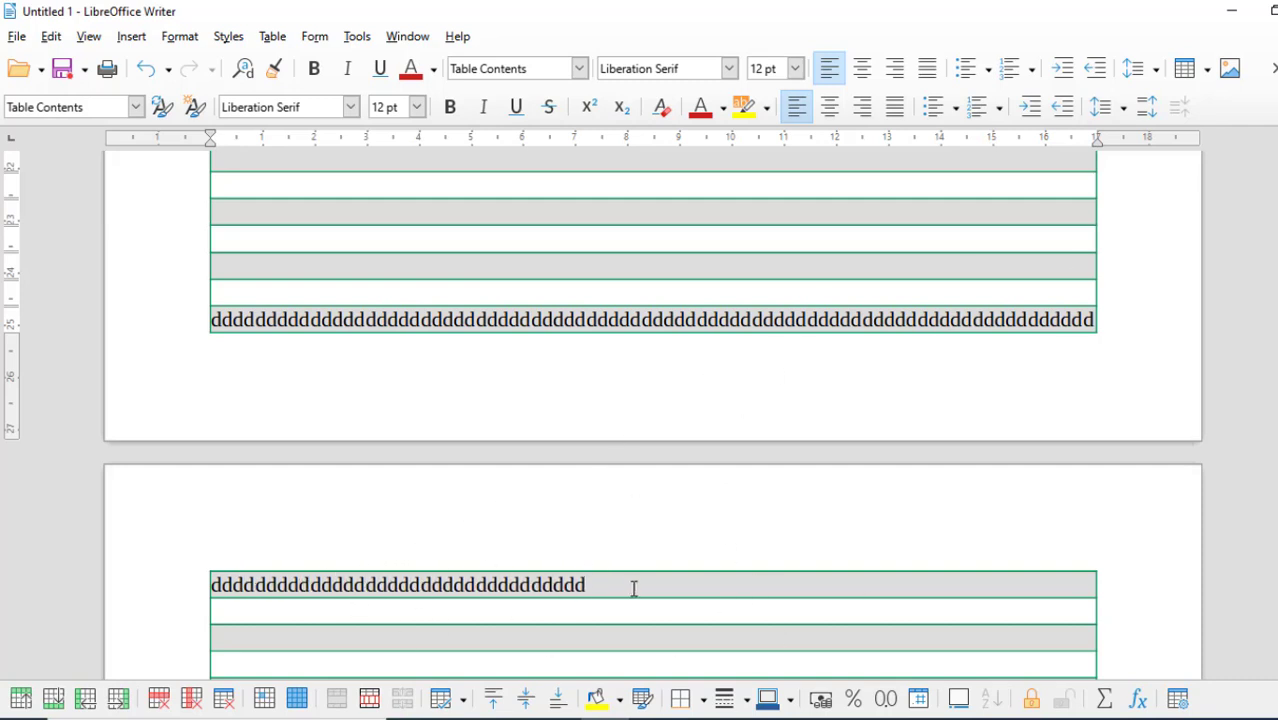
scroll(587, 387, "down", 1)
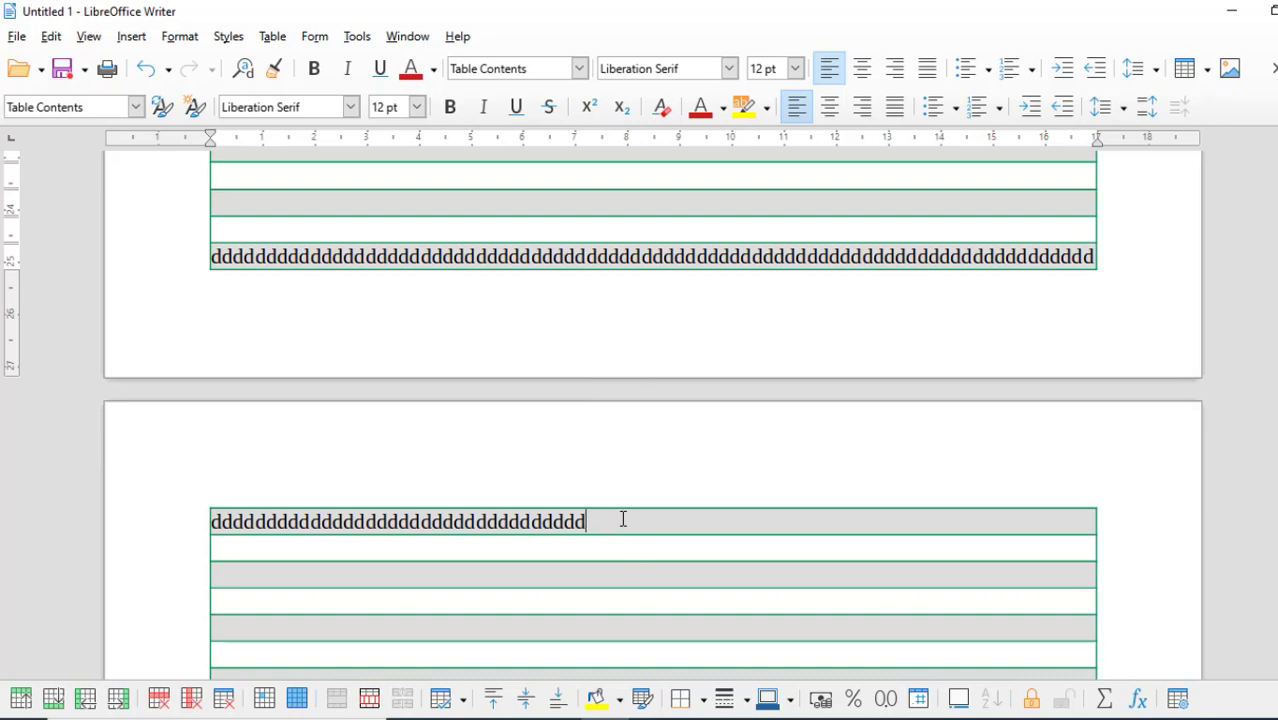
left_click(272, 40)
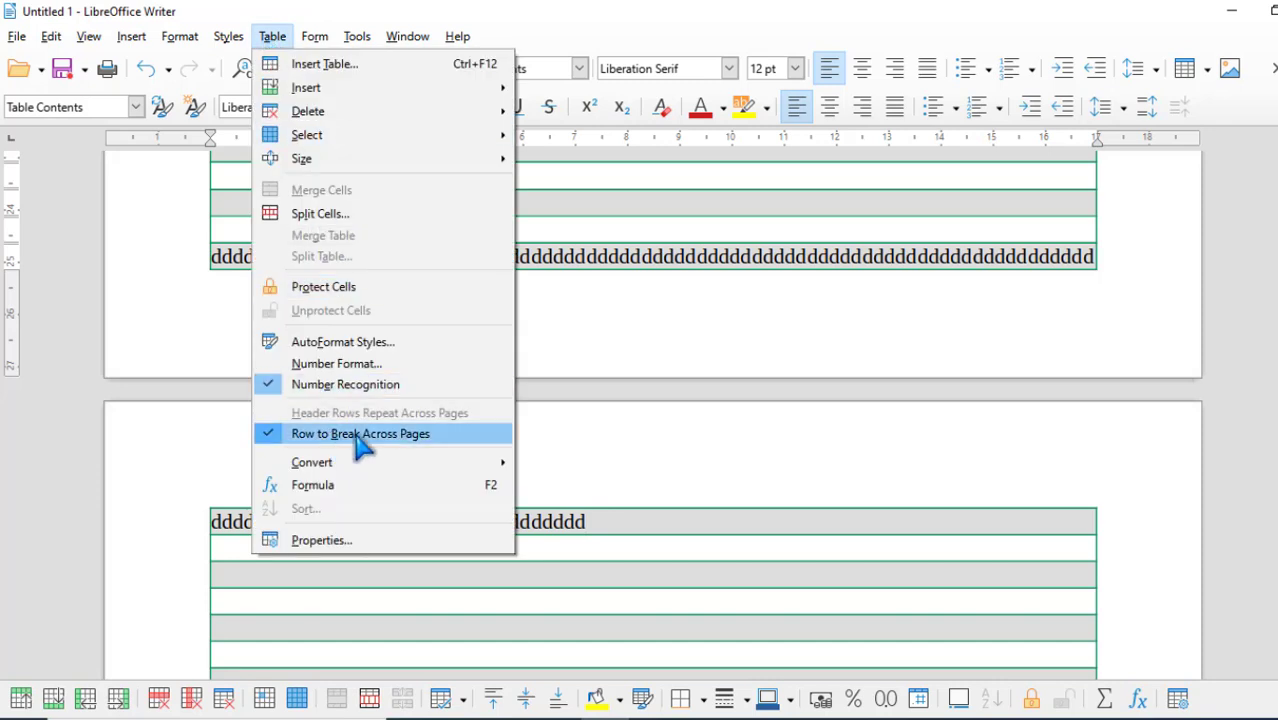
left_click(360, 434)
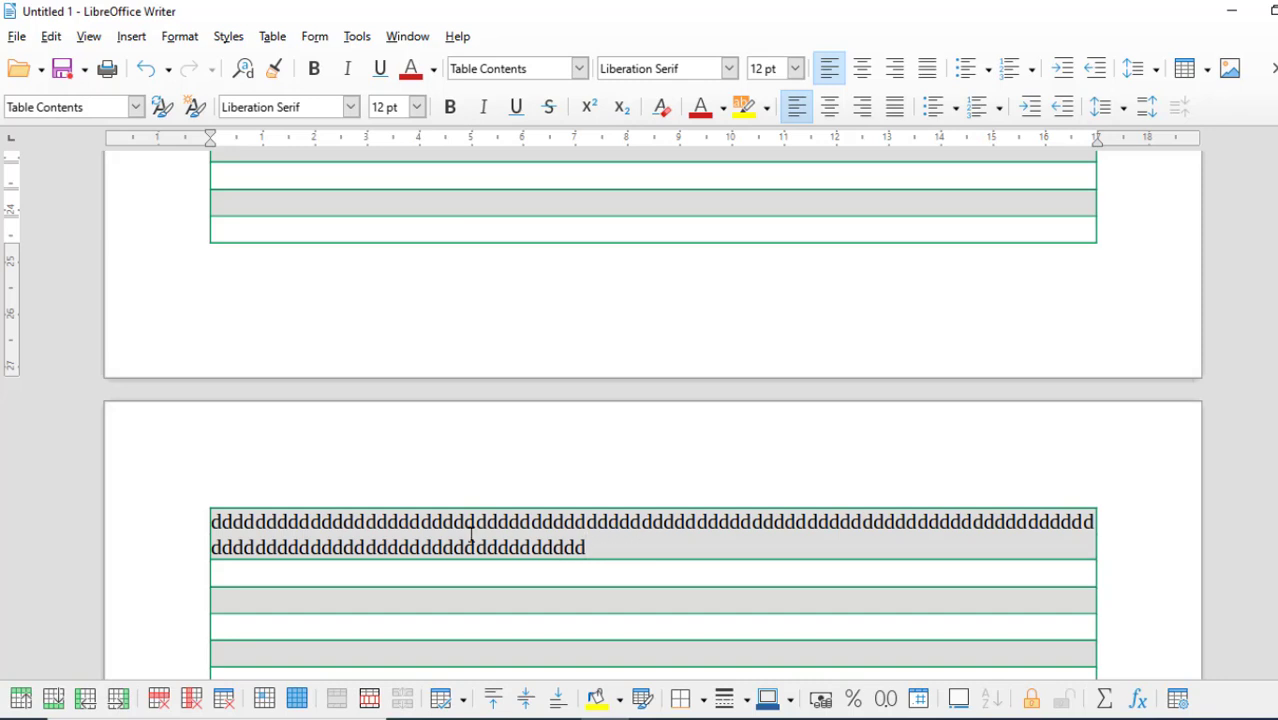
left_click(276, 37)
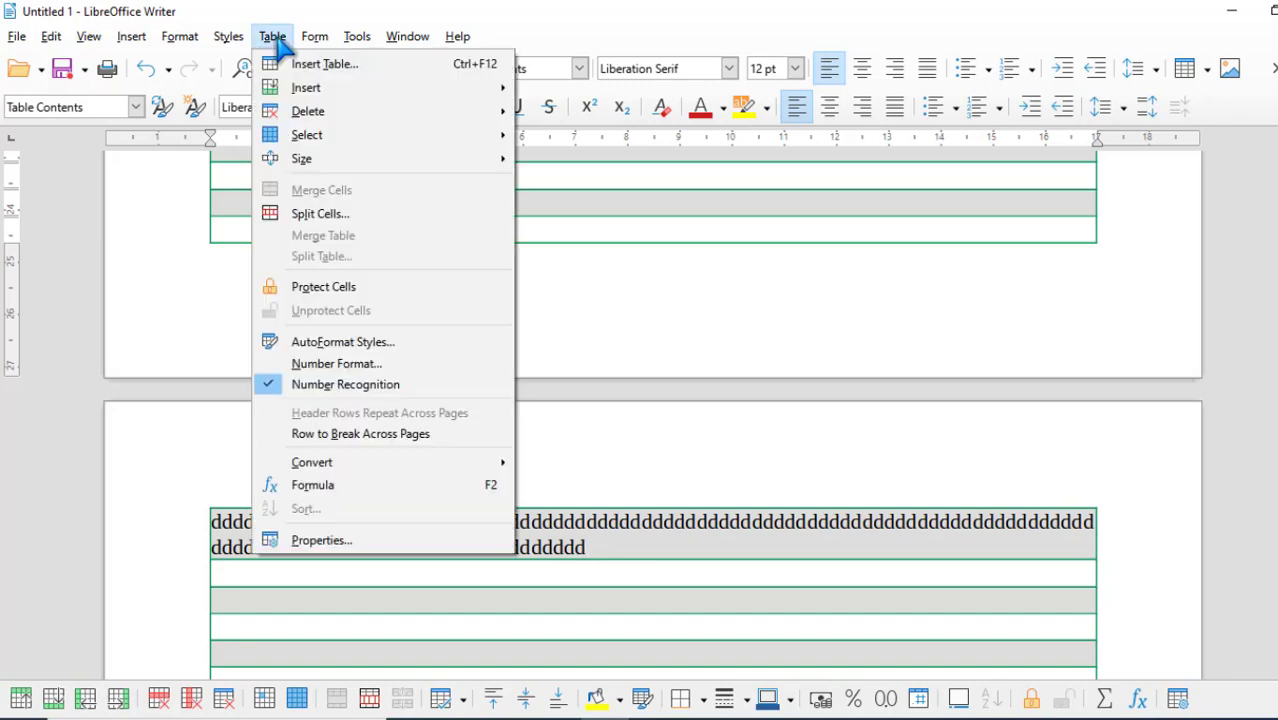
left_click(440, 436)
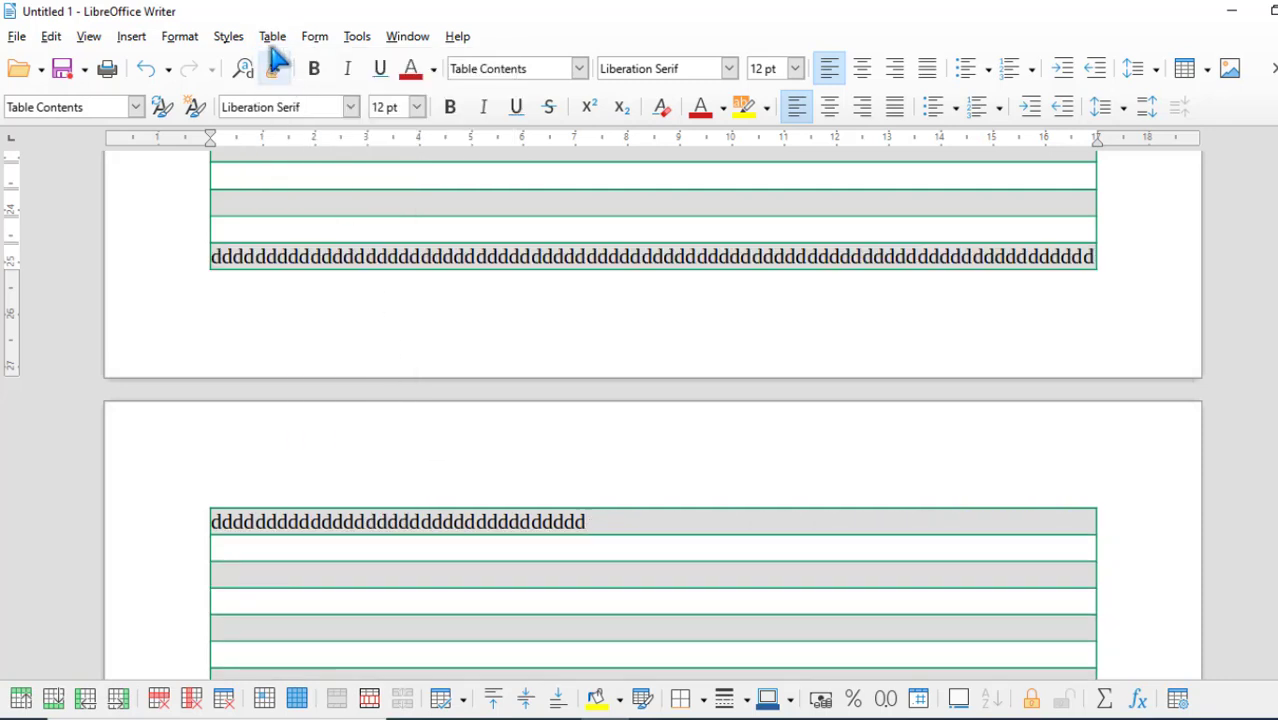
left_click(268, 38)
mouse_move(370, 465)
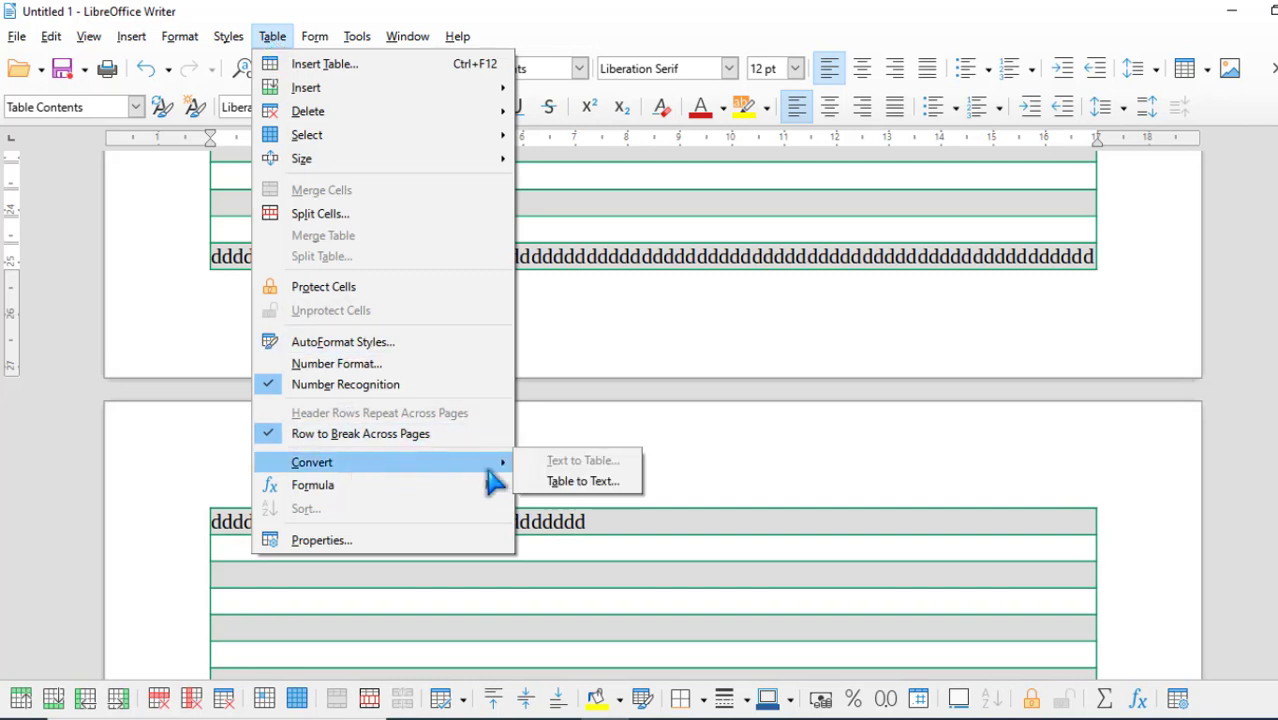
left_click(579, 423)
- Delete the empty rows and the row of d's from the marks table
scroll(521, 551, "up", 15)
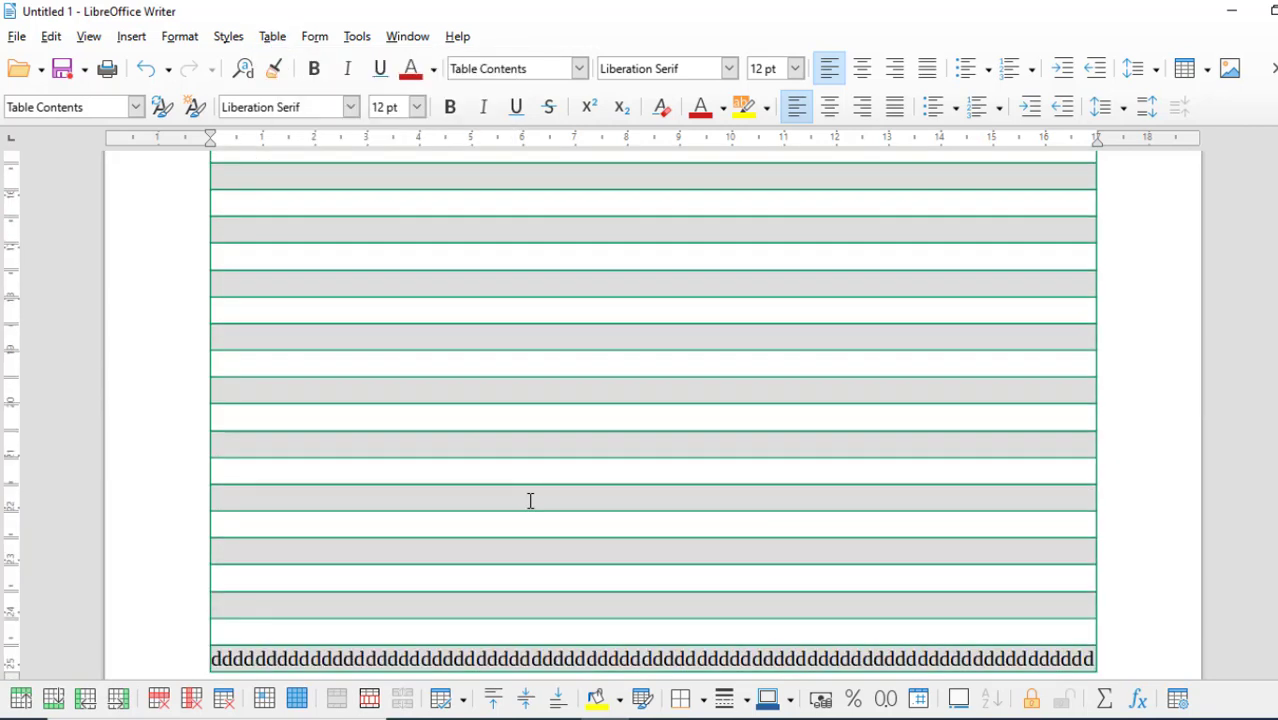
scroll(507, 437, "down", 3)
scroll(507, 437, "down", 3)
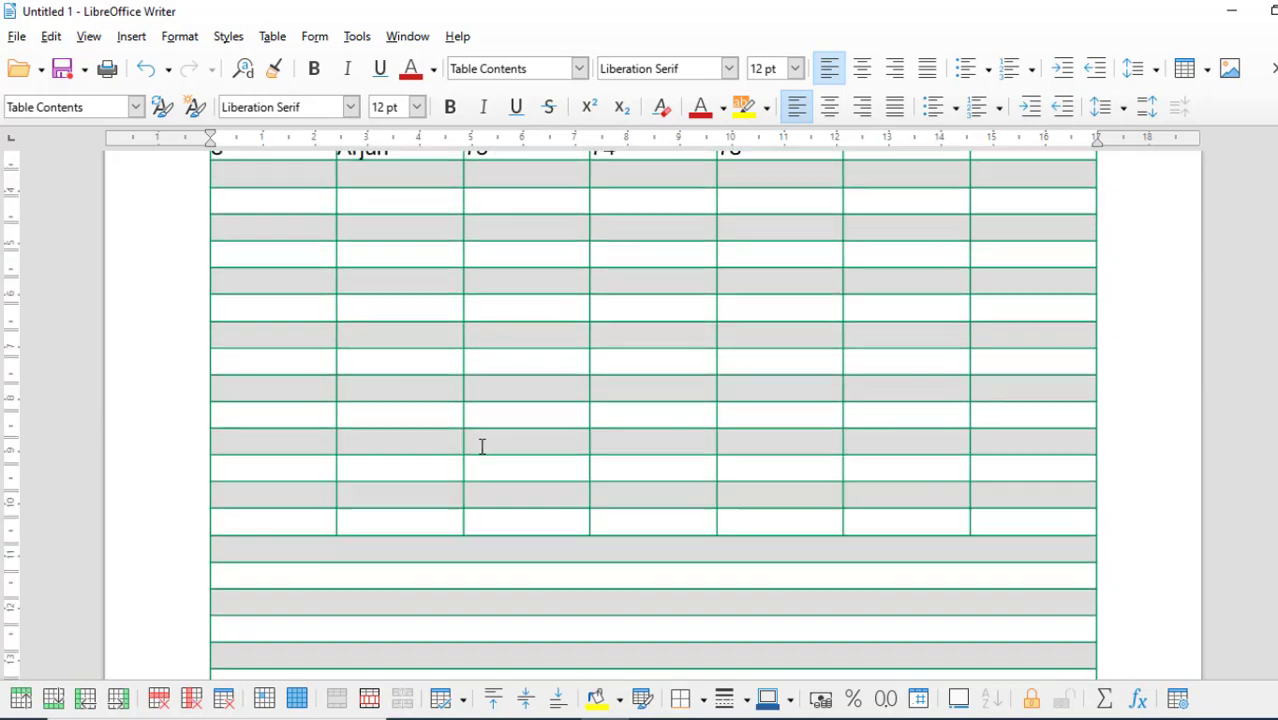
scroll(482, 445, "up", 6)
scroll(308, 442, "down", 3)
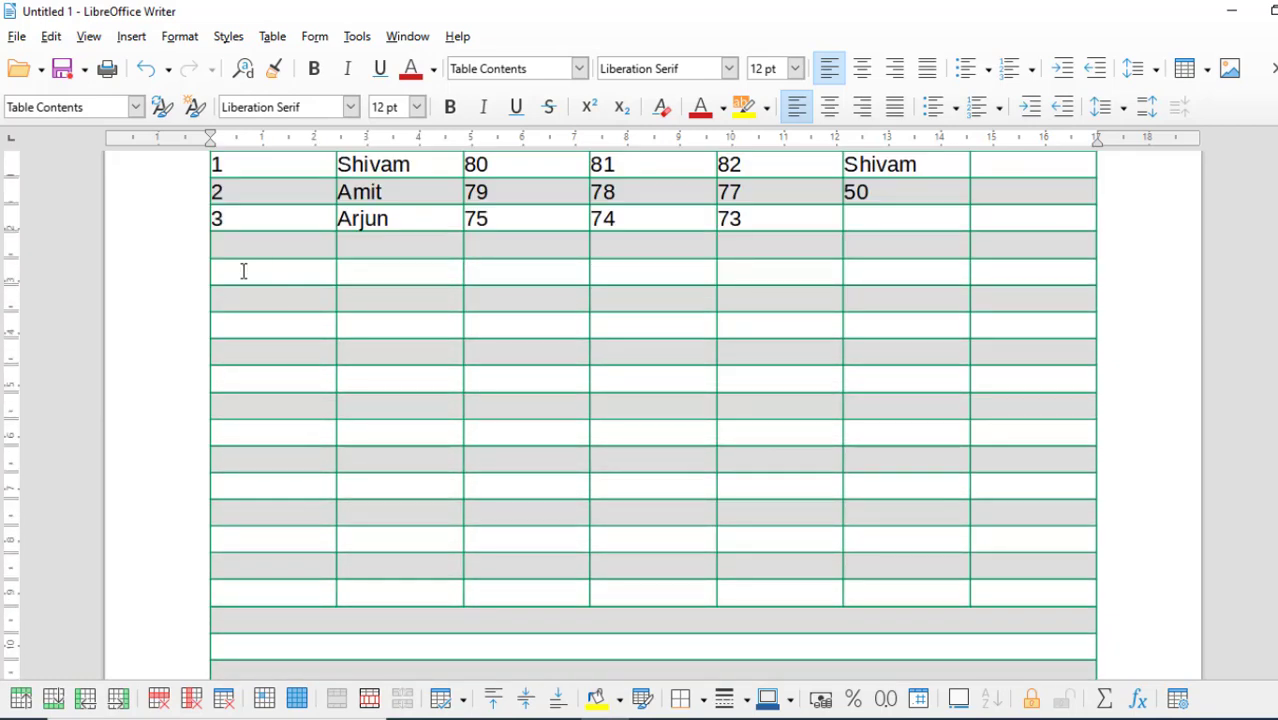
left_click_drag(243, 271, 957, 647)
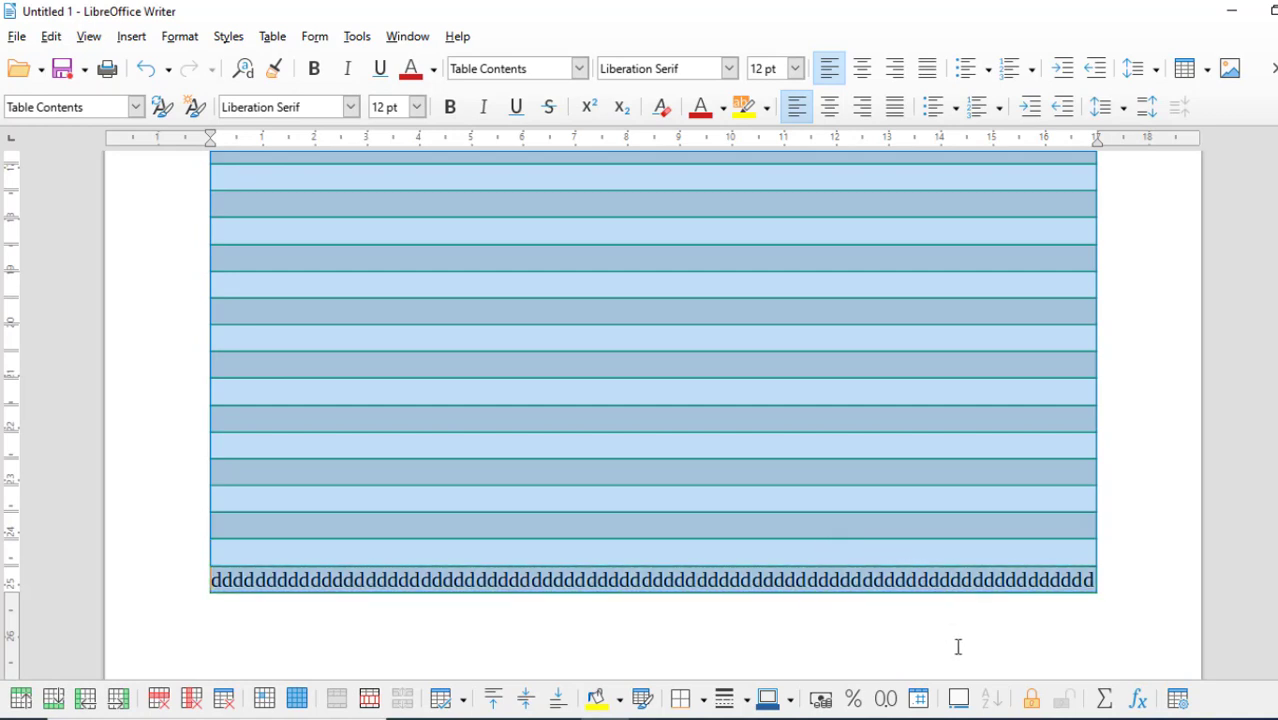
key("Delete")
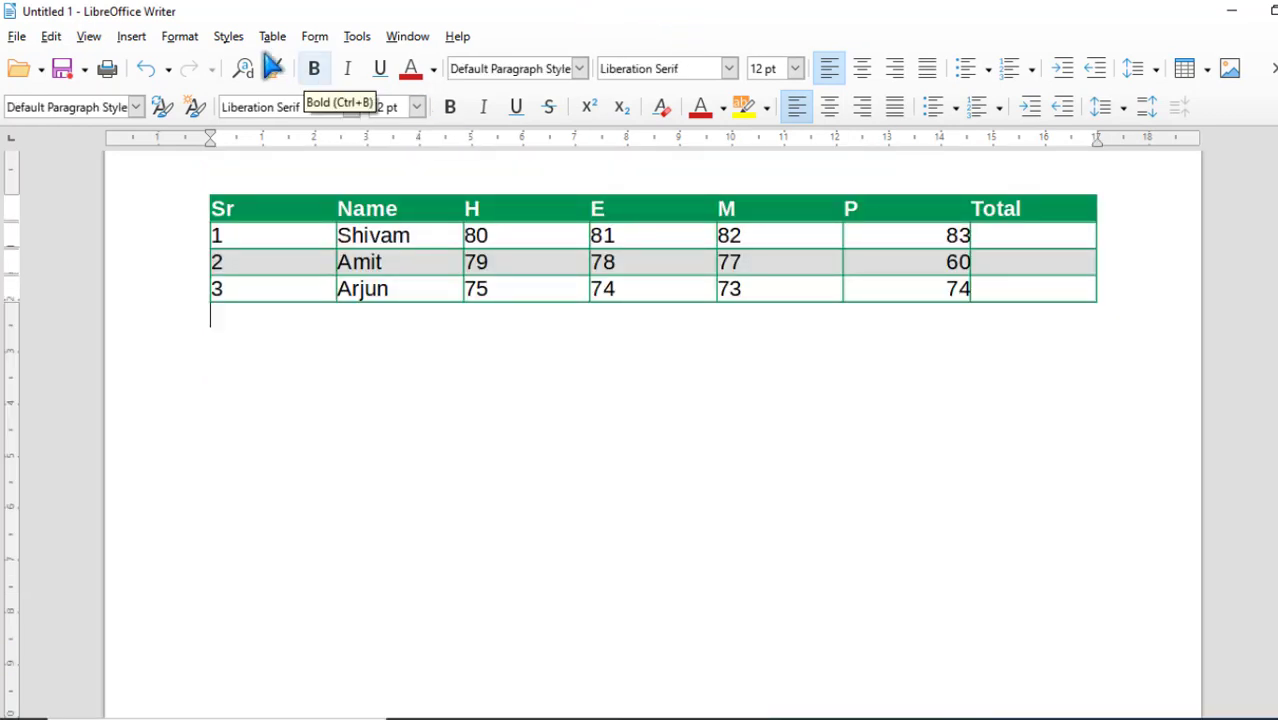
- Select the whole marks table
left_click(272, 40)
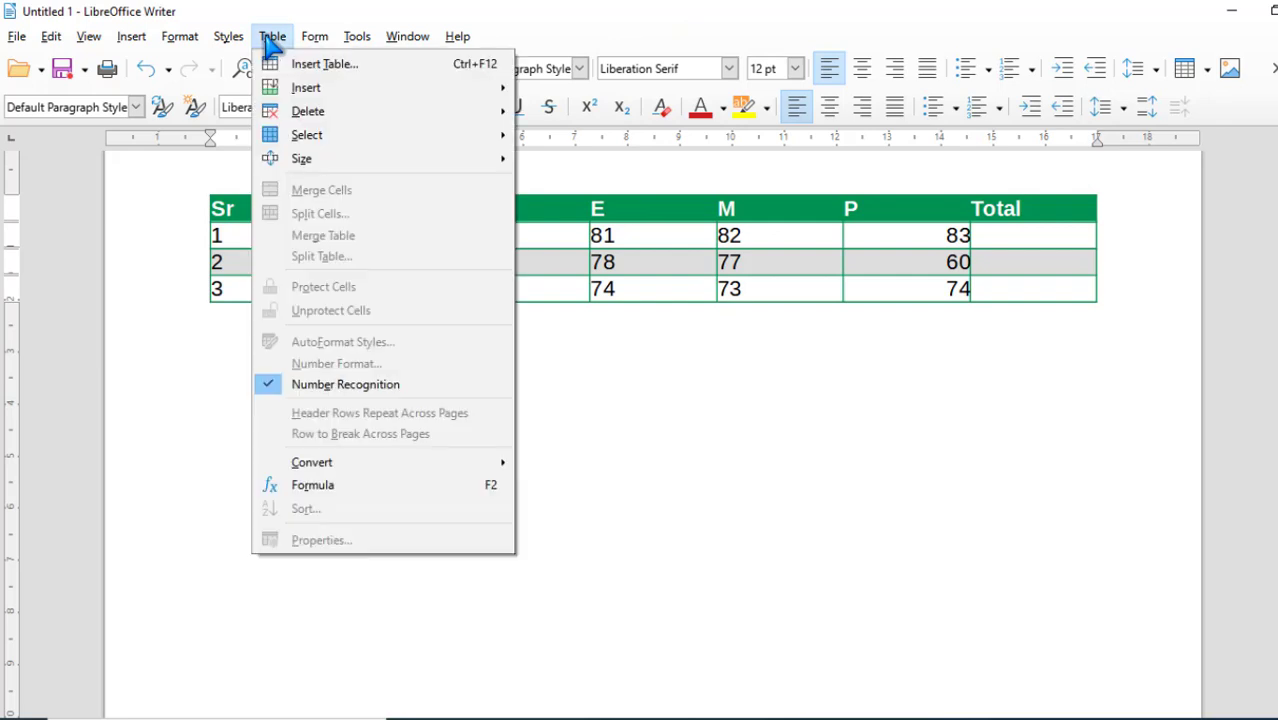
mouse_move(358, 466)
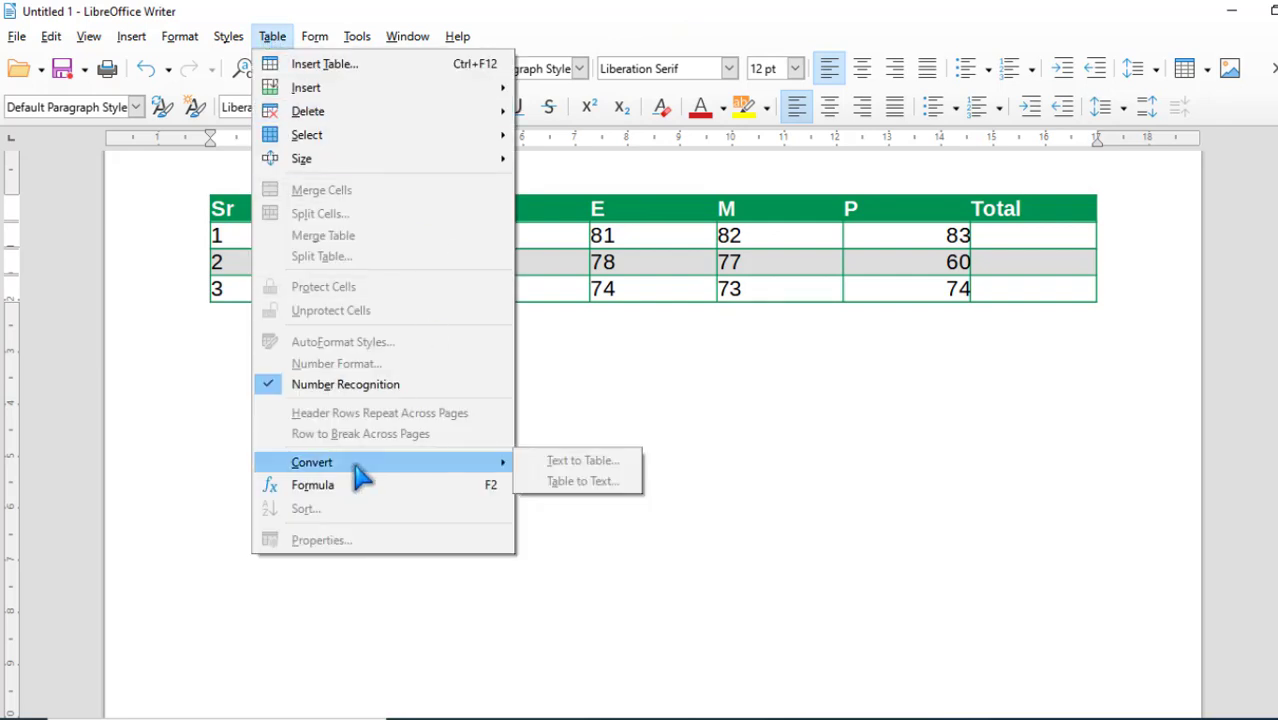
left_click(649, 419)
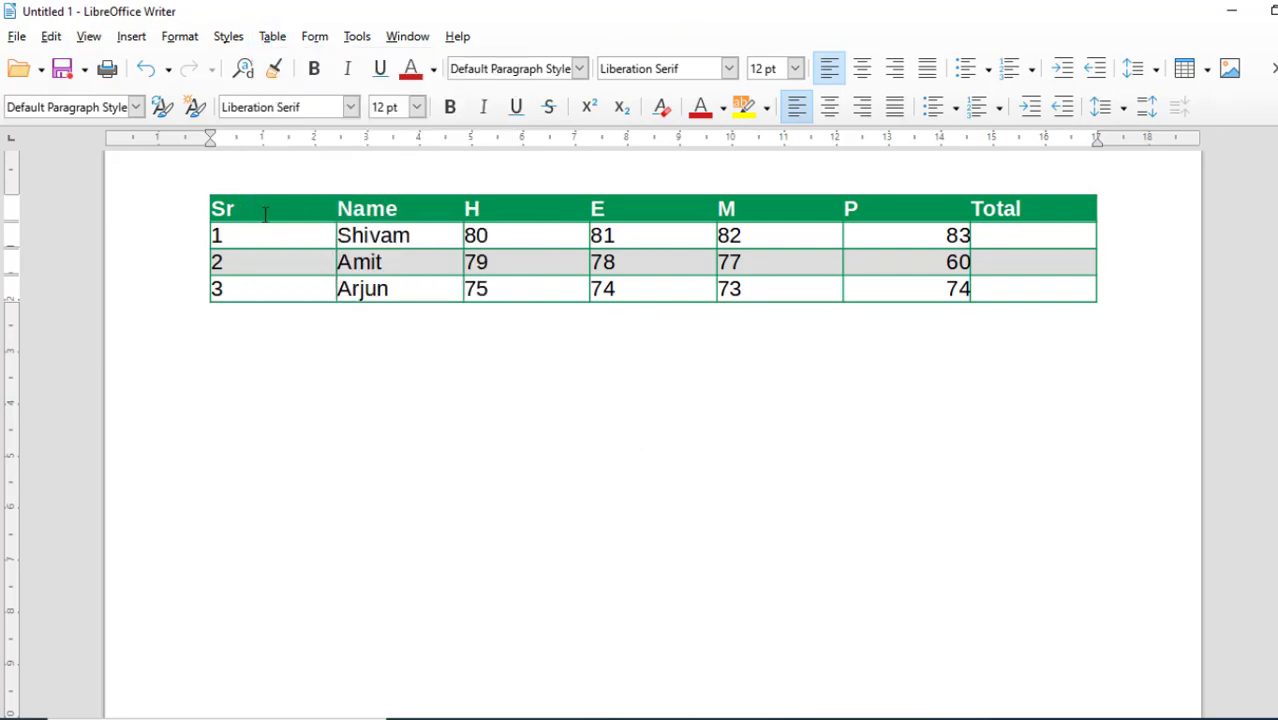
left_click_drag(286, 211, 1063, 290)
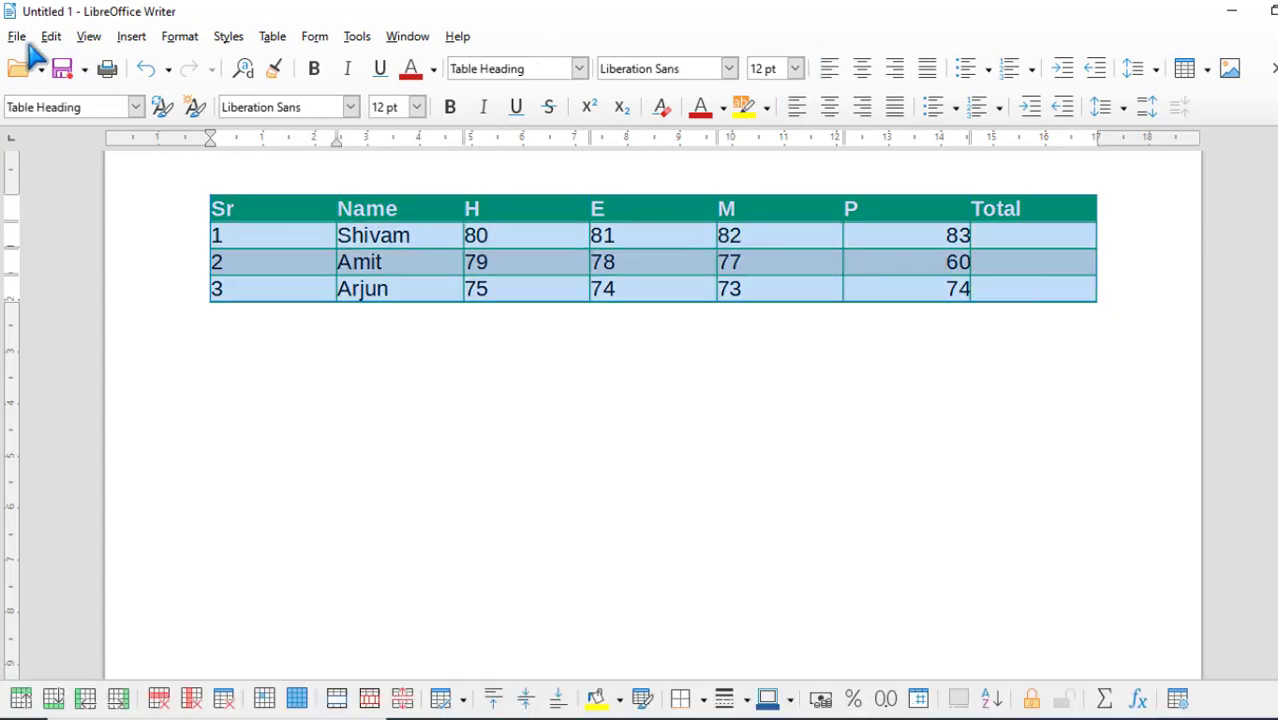
- Convert the selected table to text with Tabs as the separator
left_click(272, 36)
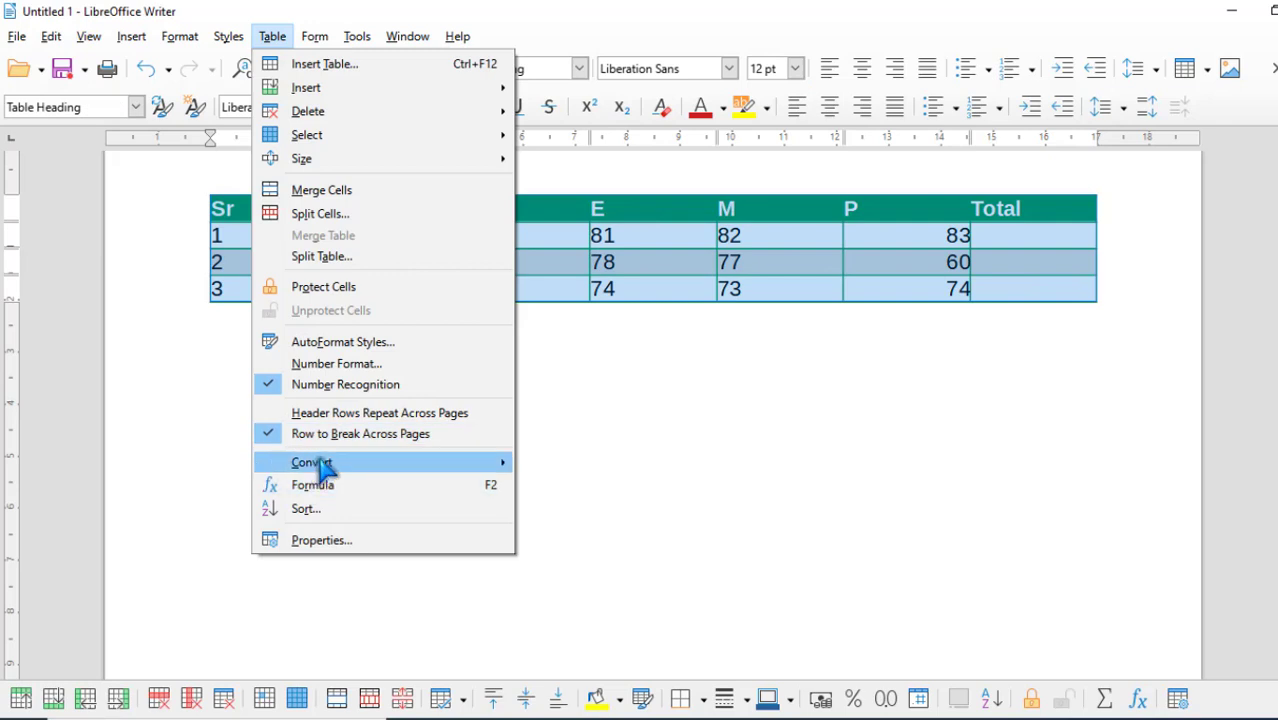
mouse_move(322, 462)
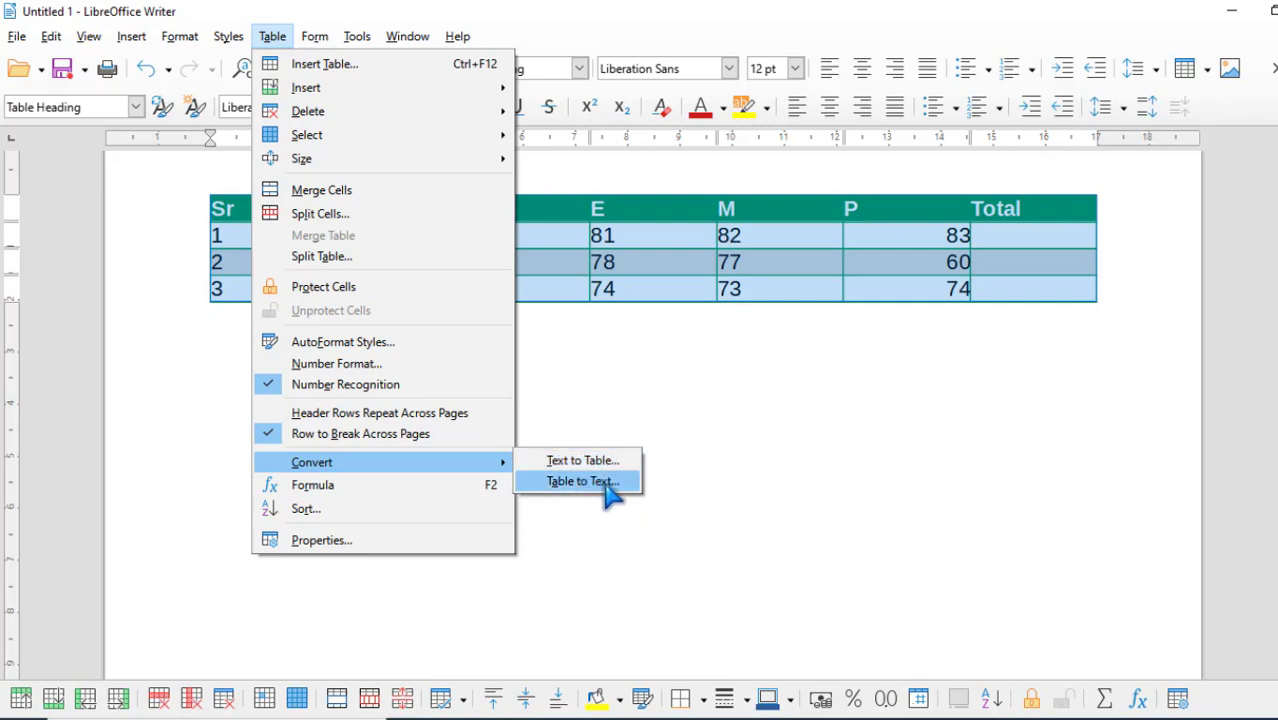
left_click(583, 481)
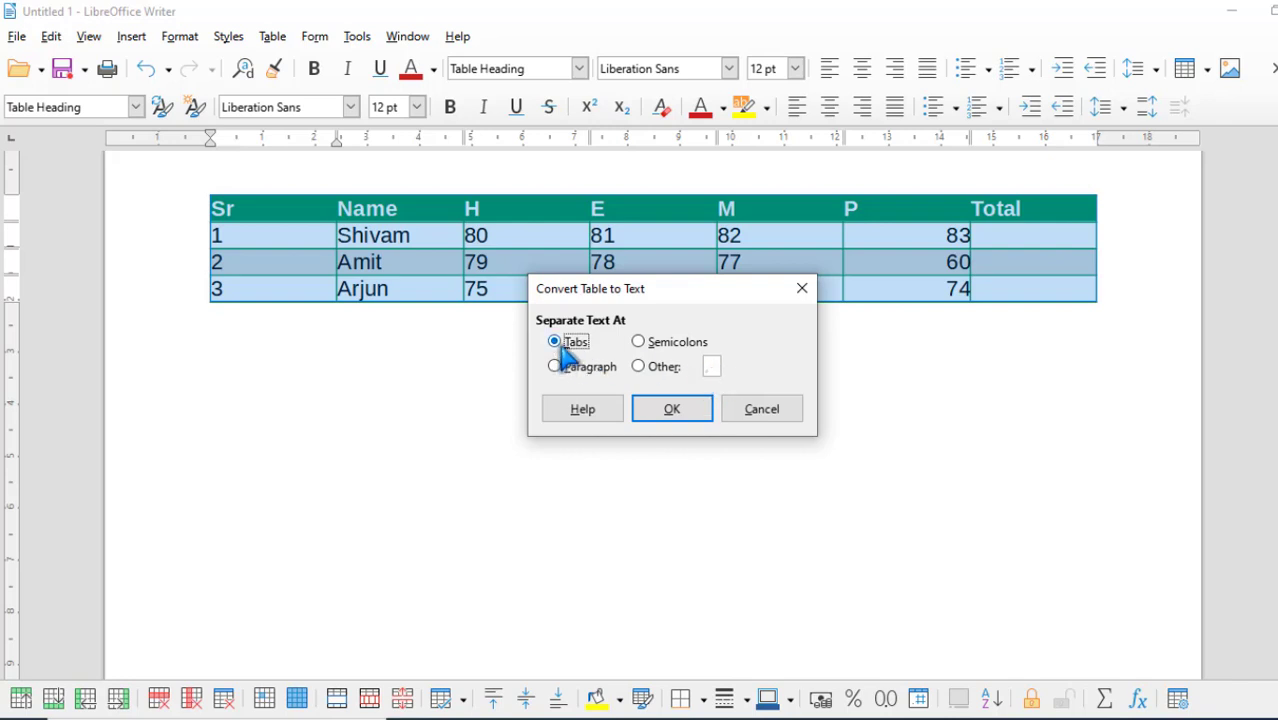
left_click(674, 410)
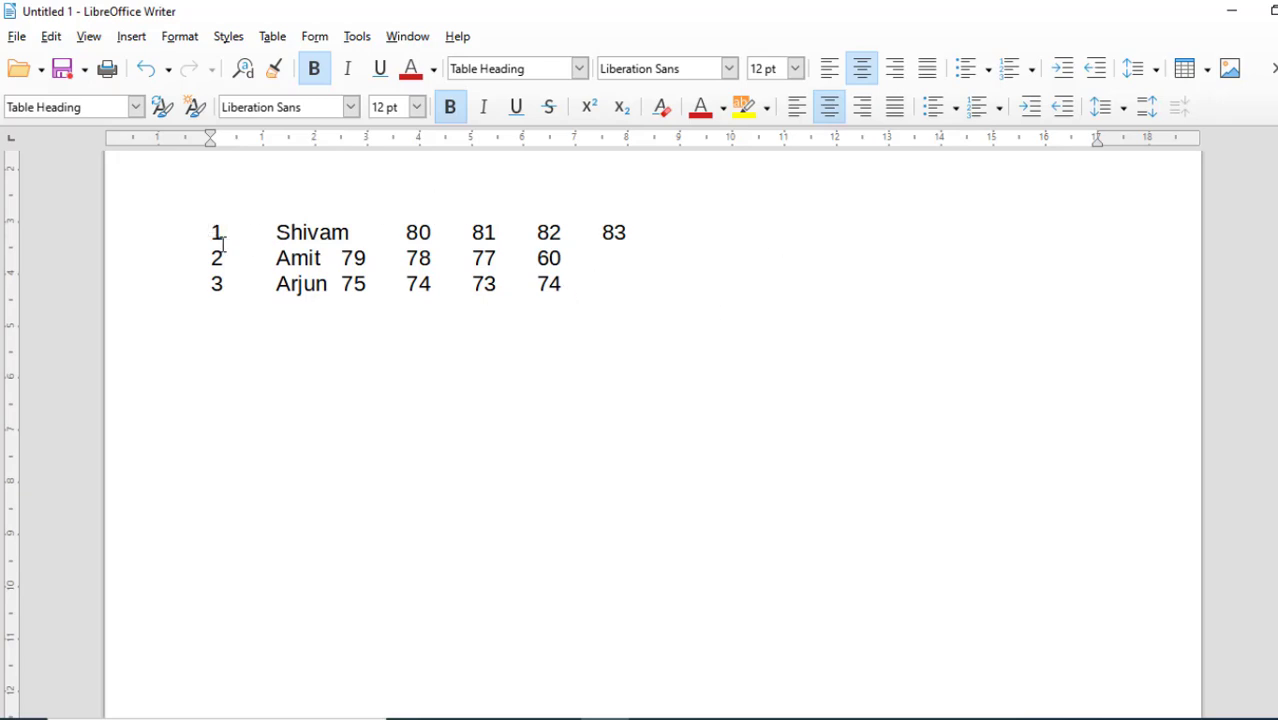
- Select the three text lines and start Text to Table with Heading and Don't split table ticked
left_click_drag(213, 226, 593, 285)
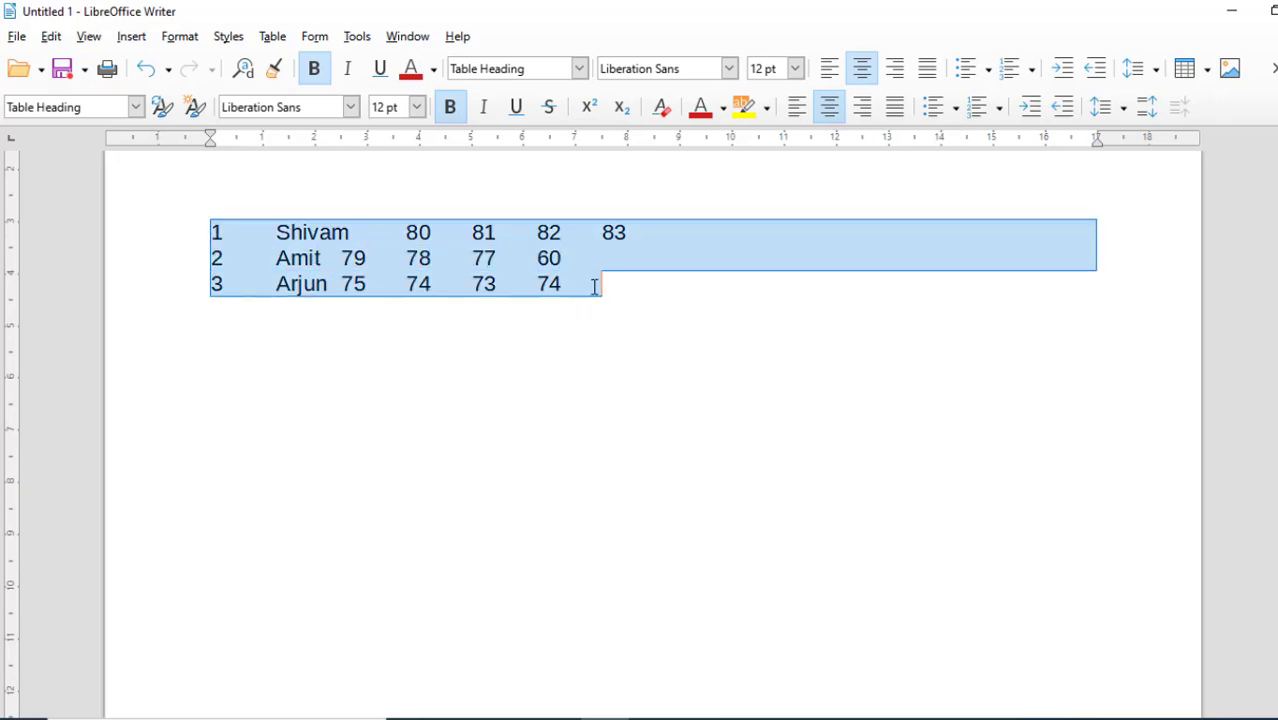
left_click(596, 283)
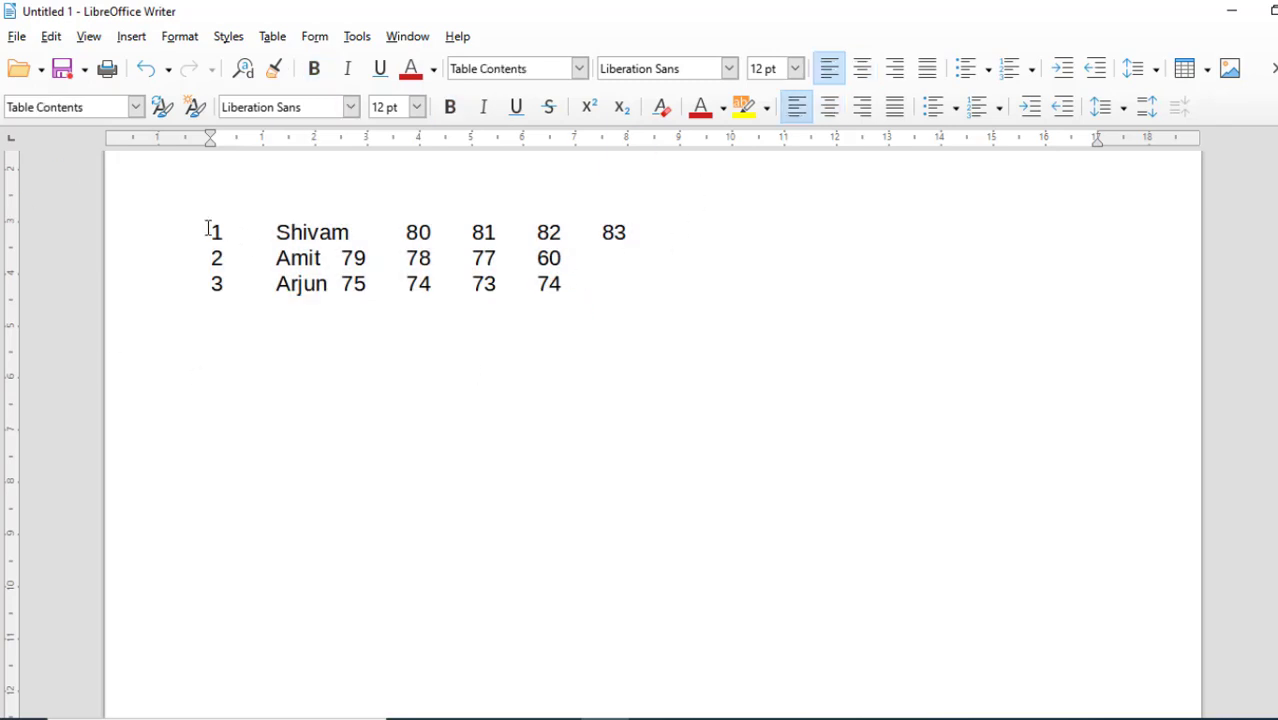
left_click_drag(207, 229, 576, 290)
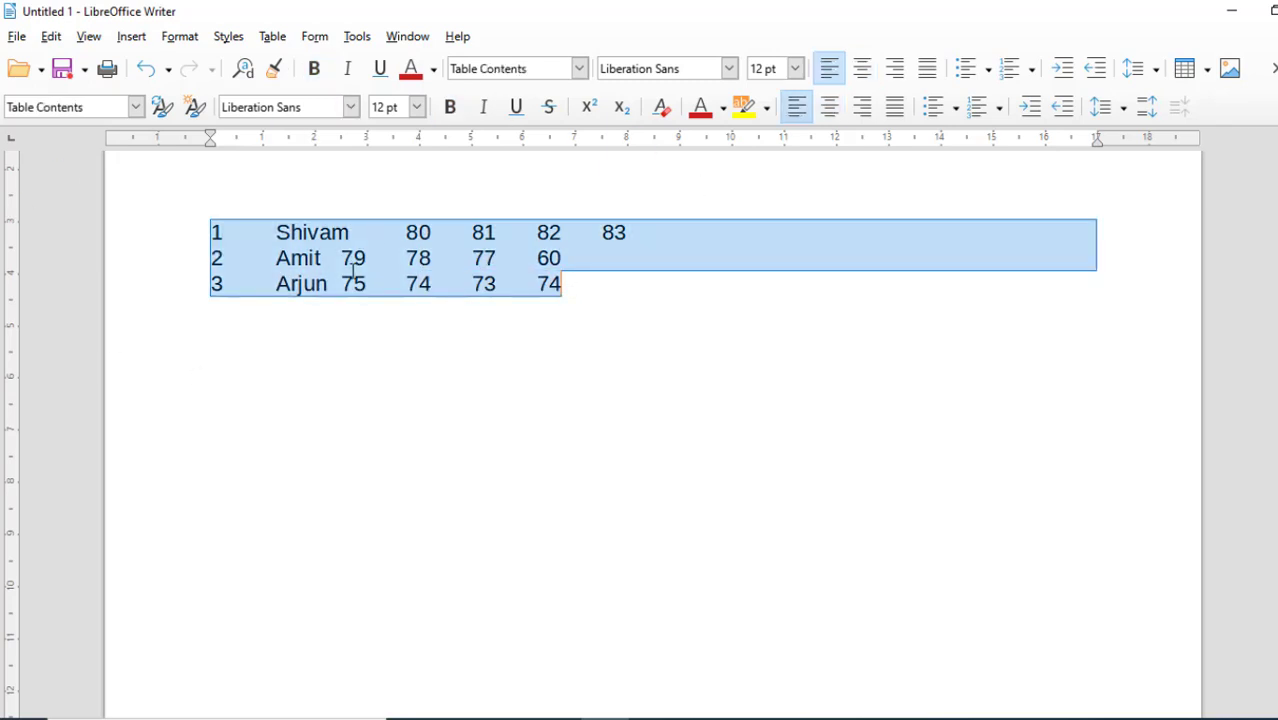
left_click(582, 285)
left_click_drag(573, 289, 215, 221)
left_click(271, 38)
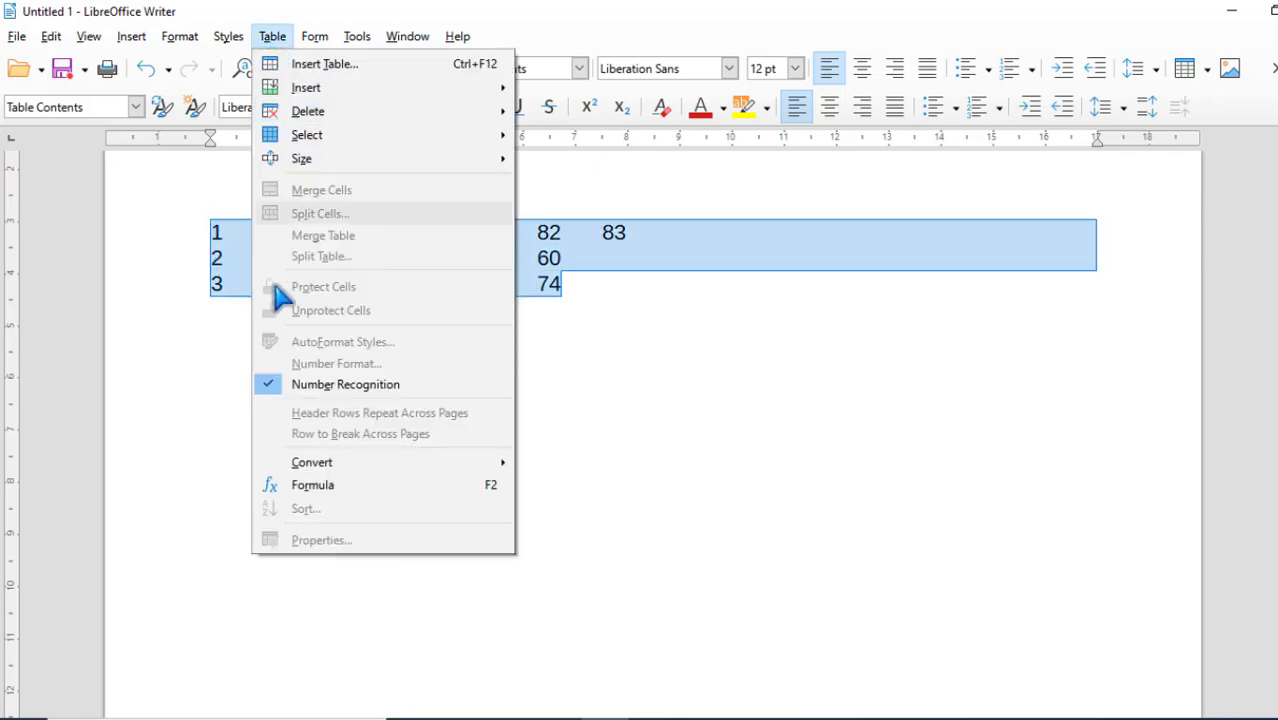
mouse_move(418, 464)
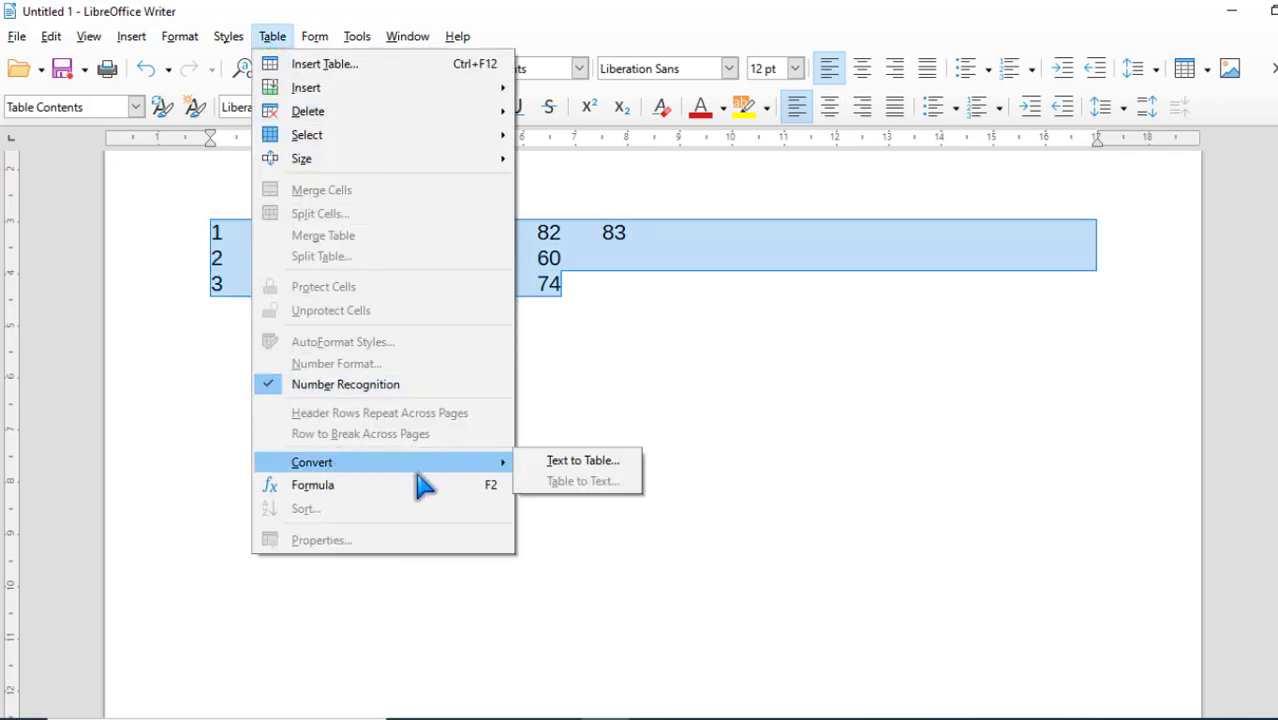
left_click(585, 461)
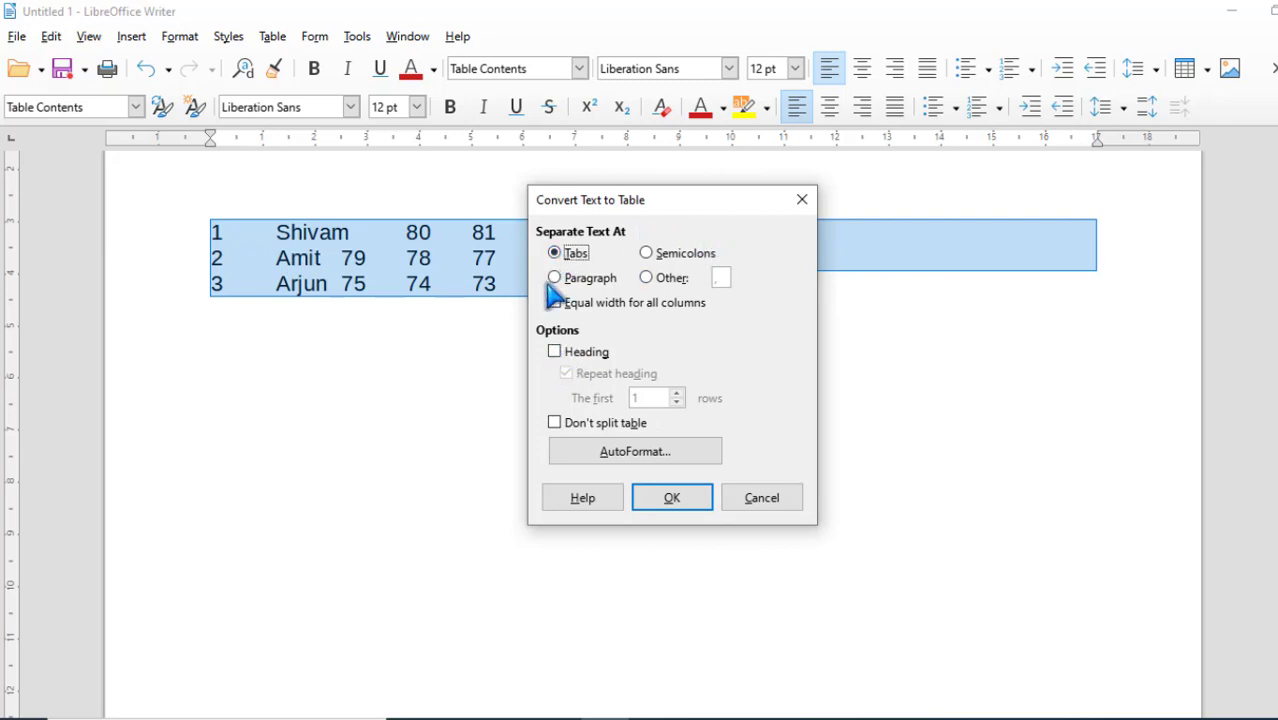
left_click(555, 352)
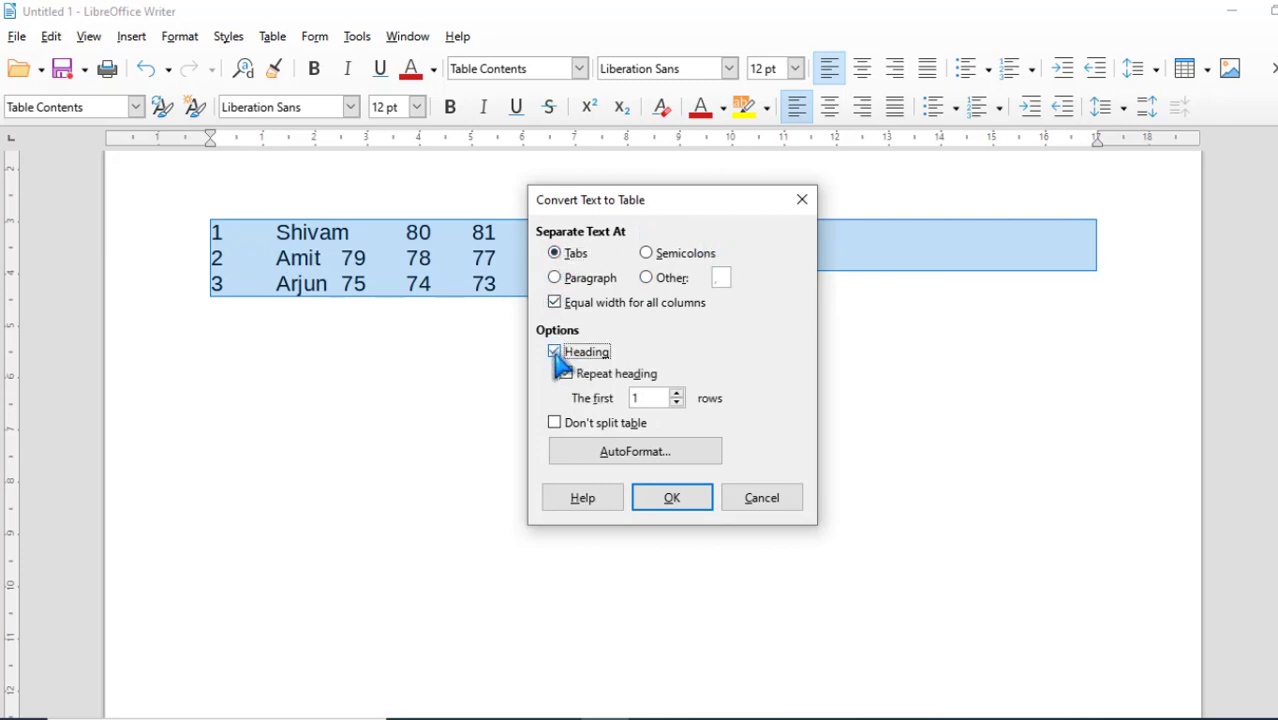
left_click(555, 423)
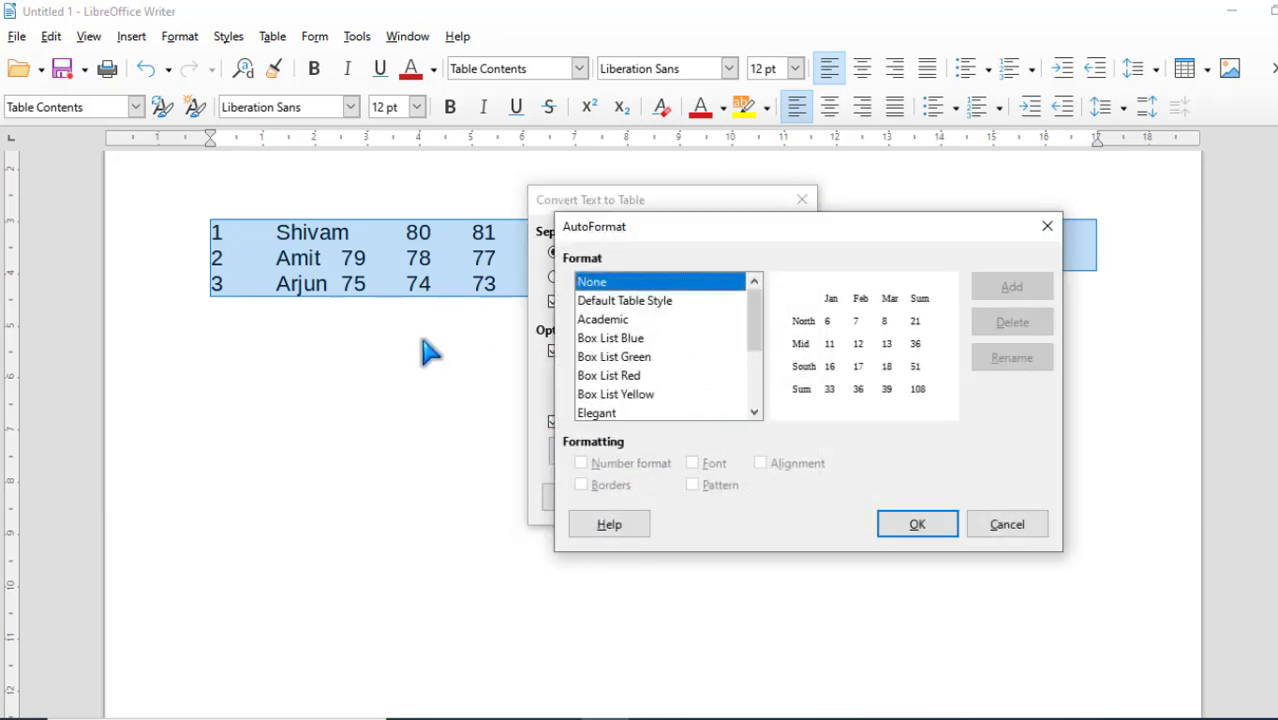
- Choose the Box List Yellow AutoFormat and finish converting the text into a table
scroll(658, 360, "down", 2)
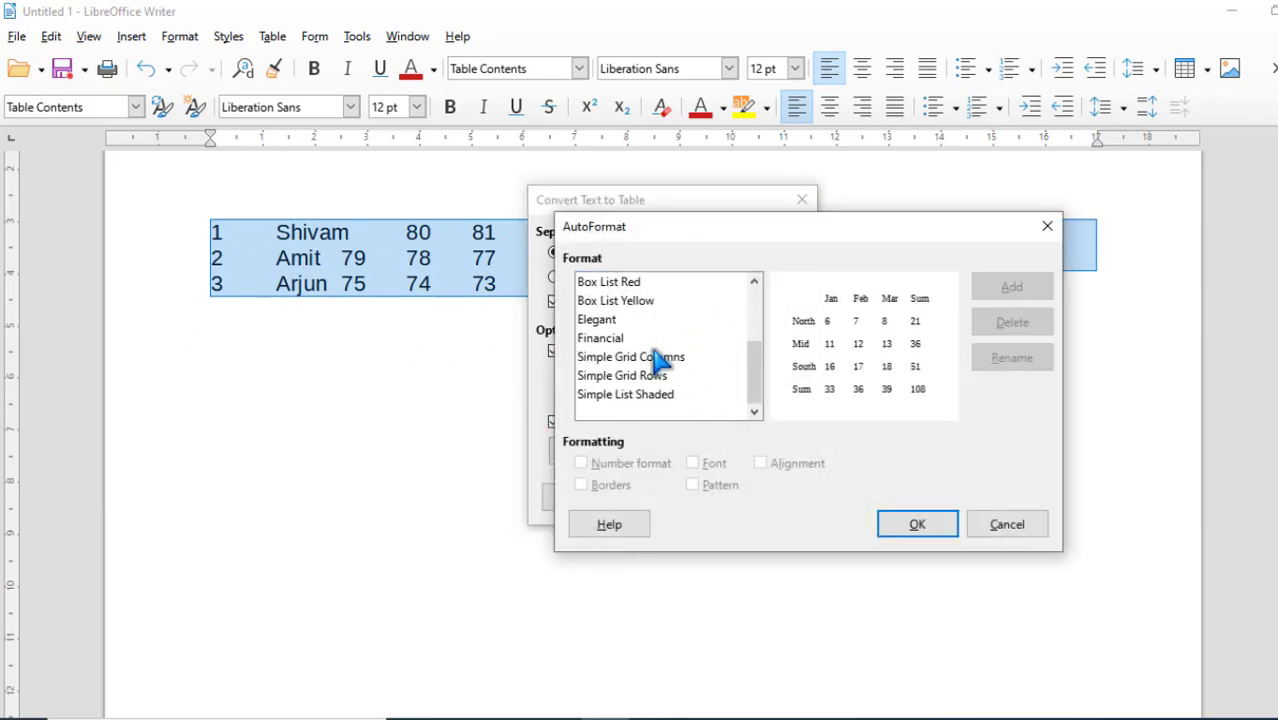
left_click(652, 340)
left_click(655, 357)
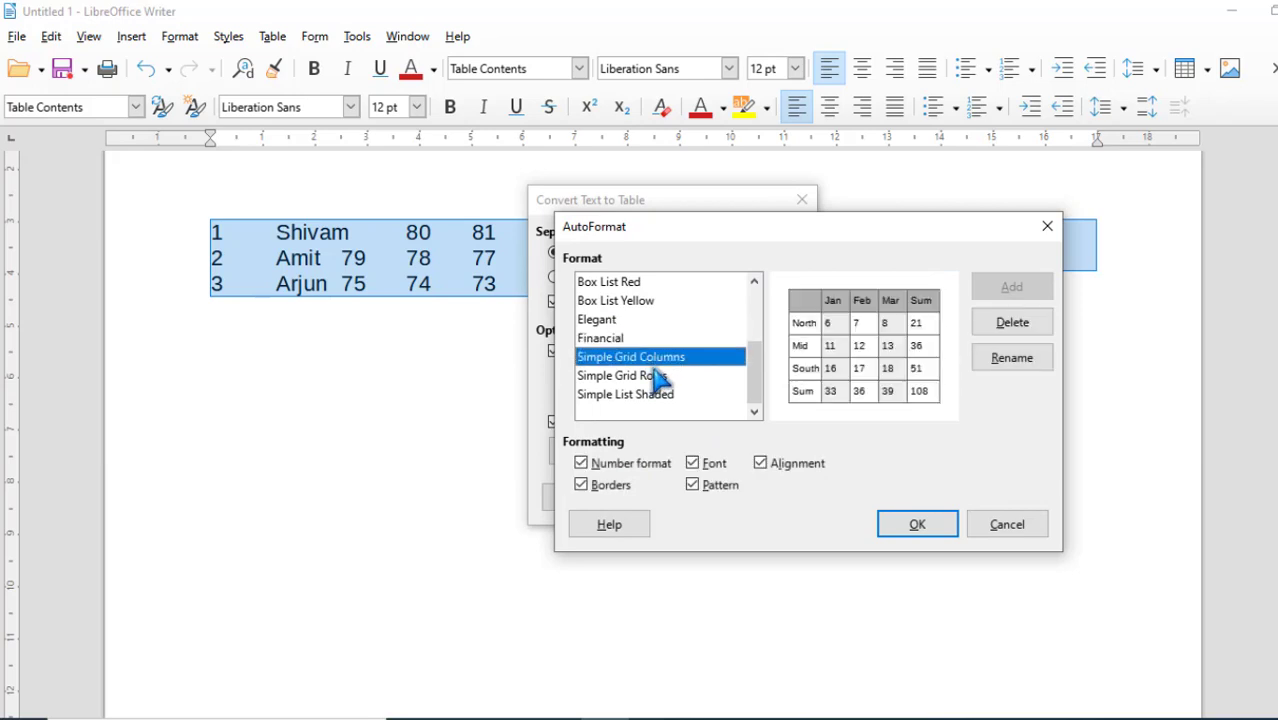
left_click(638, 302)
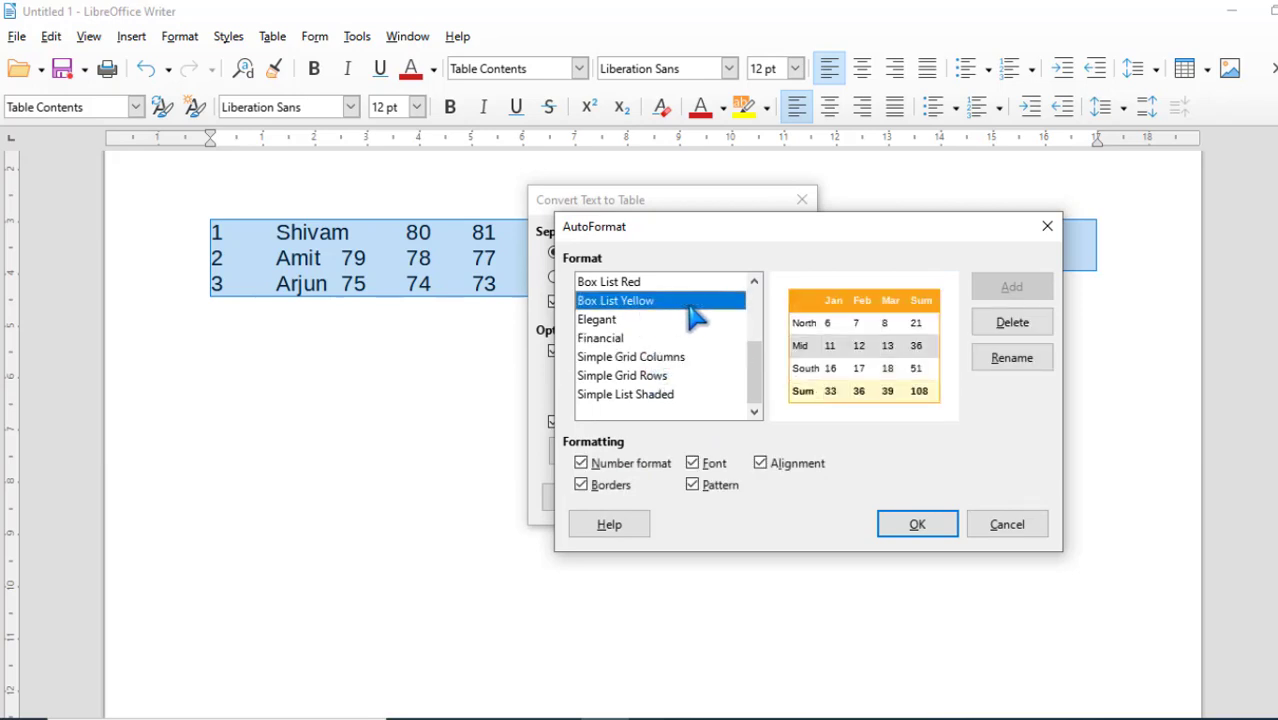
left_click(917, 528)
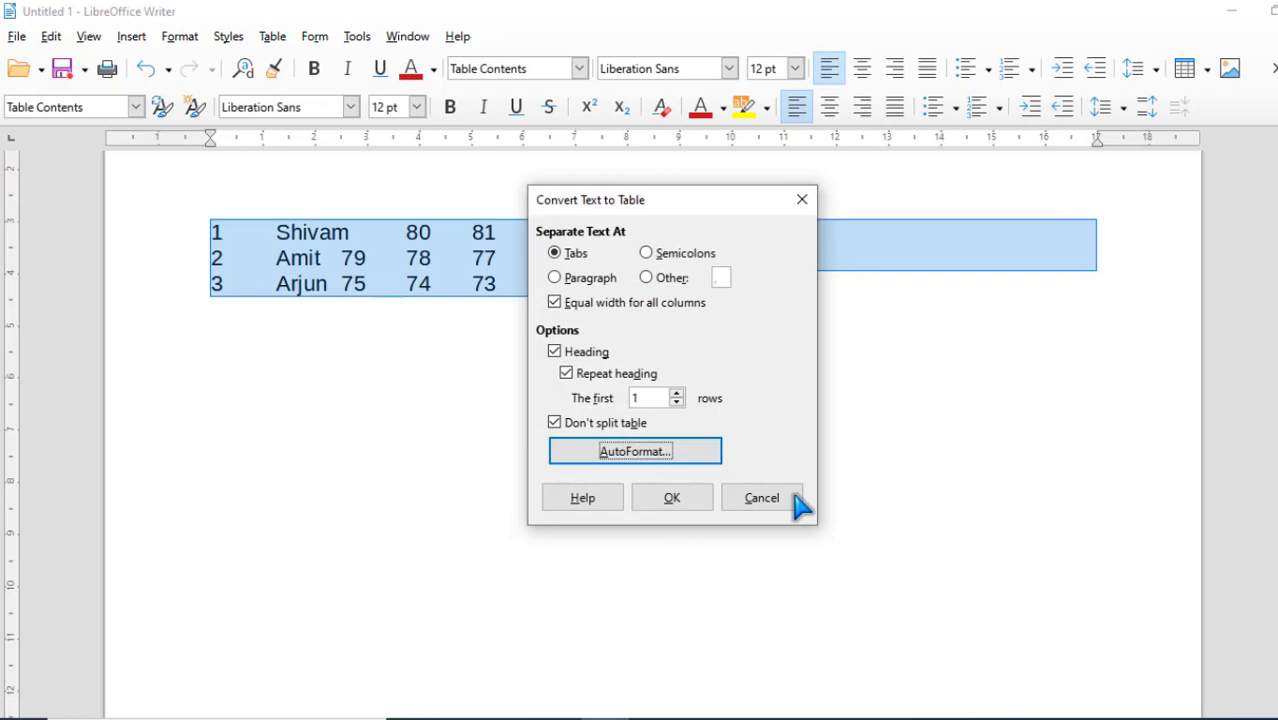
left_click(672, 500)
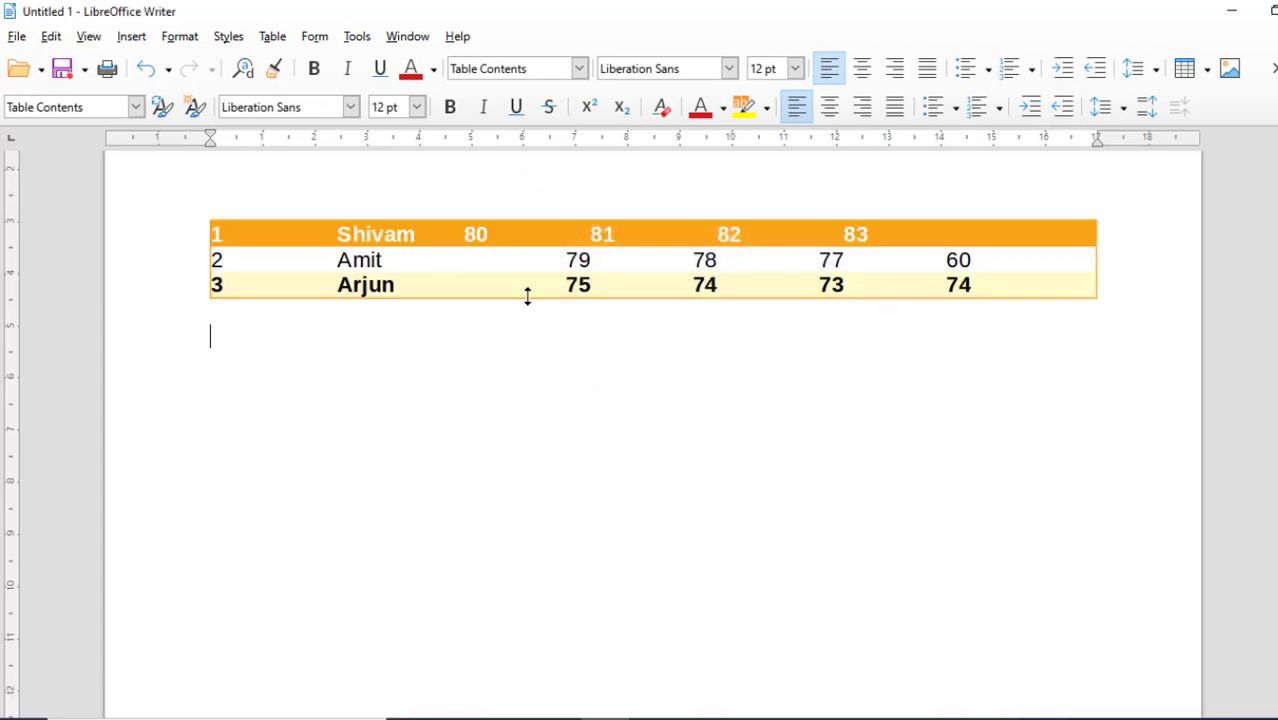
- Select the whole yellow table and apply the all-borders preset
left_click_drag(278, 231, 1036, 287)
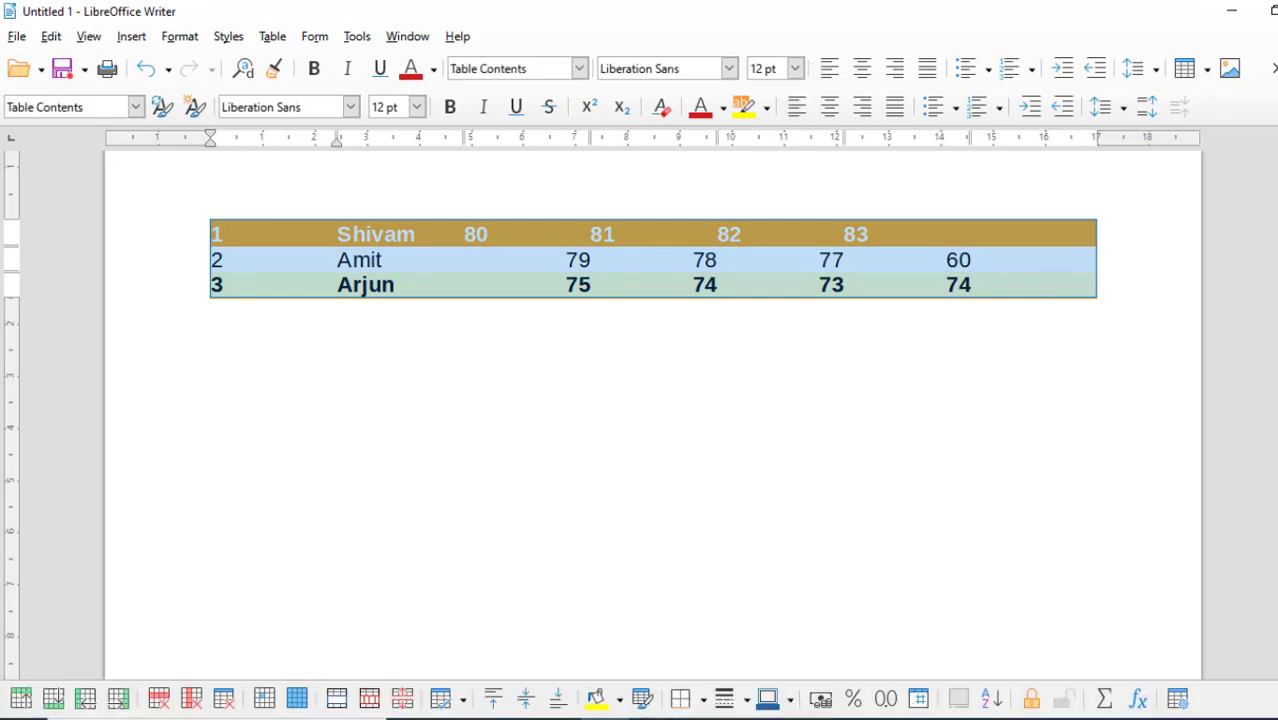
left_click(706, 705)
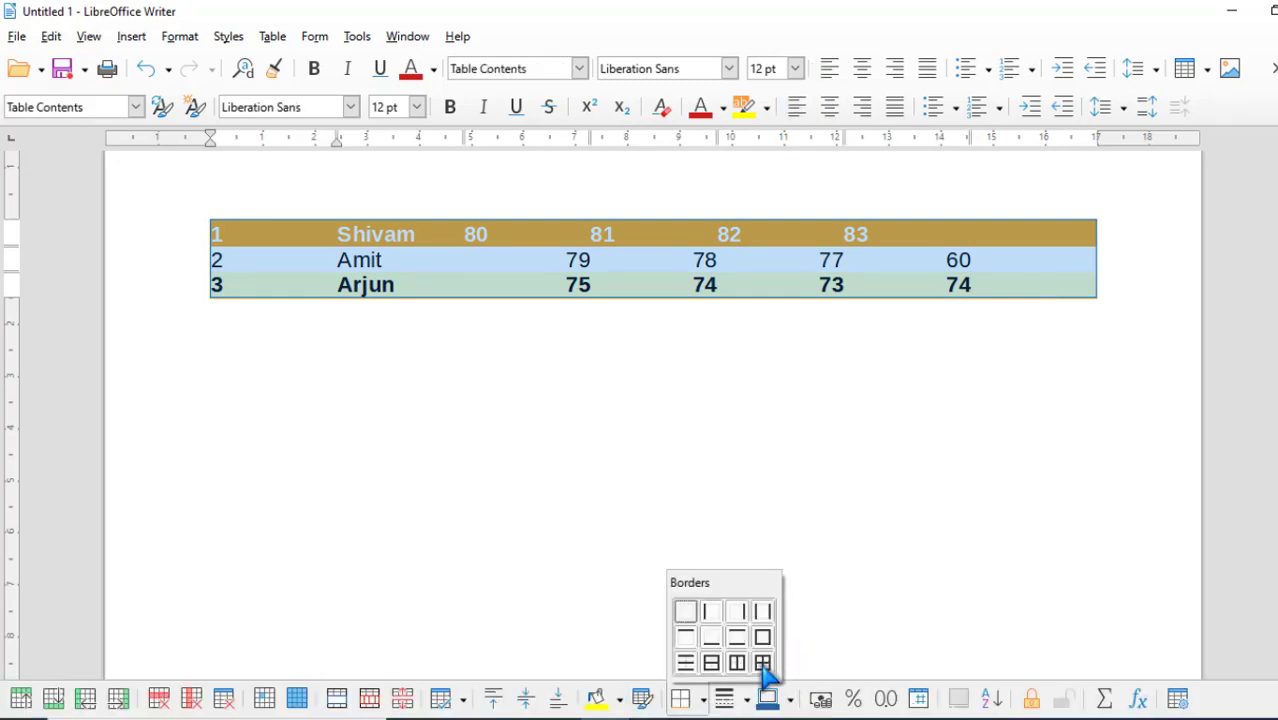
left_click(765, 663)
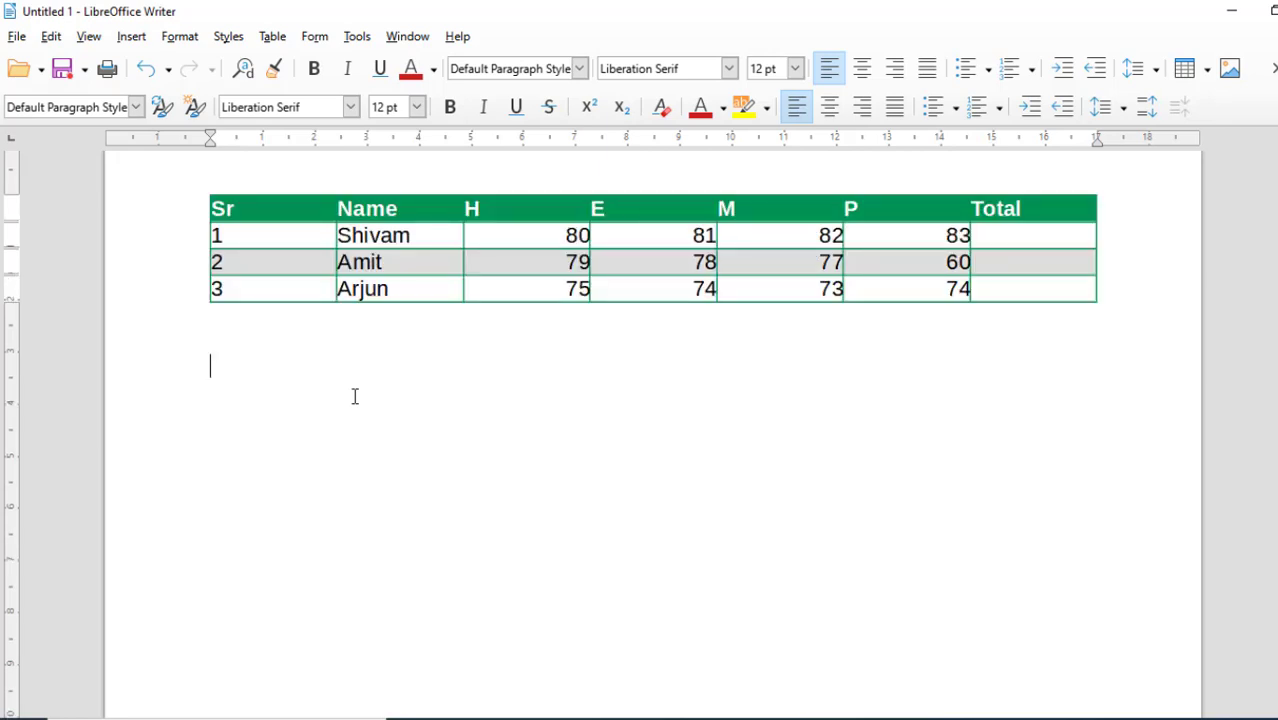
- Type the tab-separated header line 'Sr name h m p'
type("Sr")
key("Tab")
type("na,e")
key("BackSpace")
key("BackSpace")
type("me")
key("Tab")
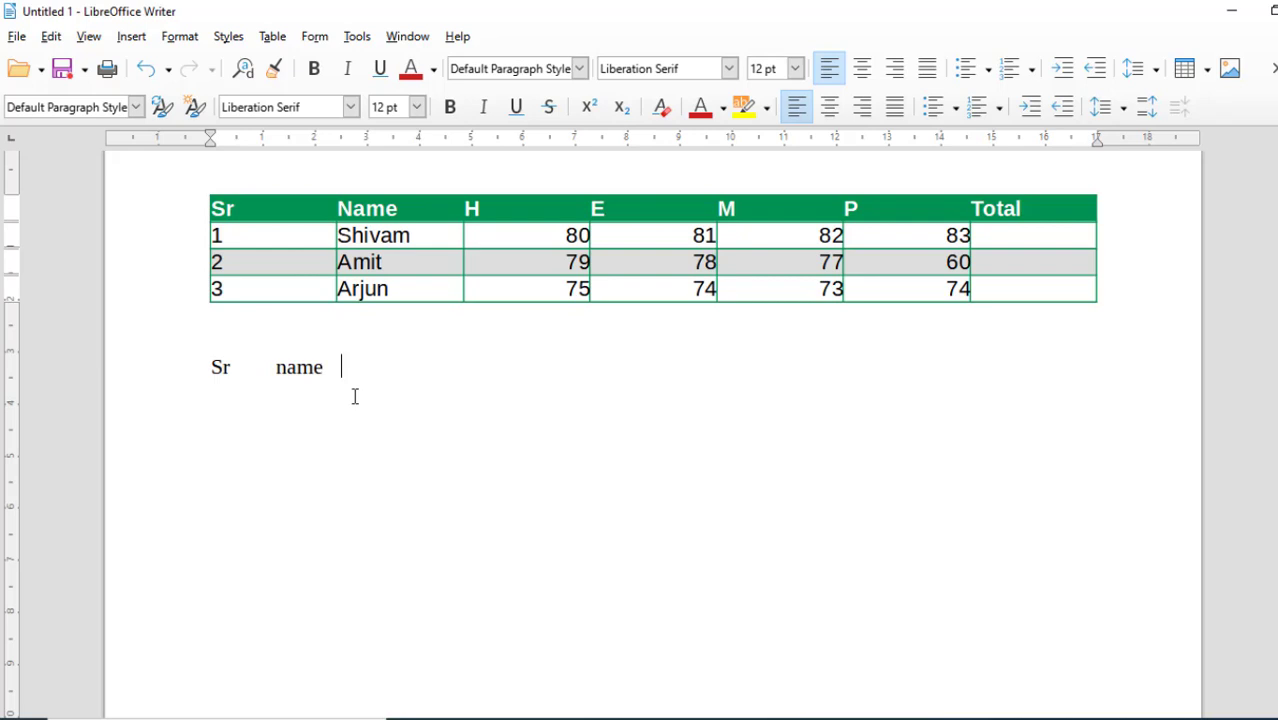
type("h")
key("Tab")
type("m")
key("Tab")
type("p")
key("Tab")
- Finish the header with 'total' and add the data line '1 shivam 41 22 63'
type("total ")
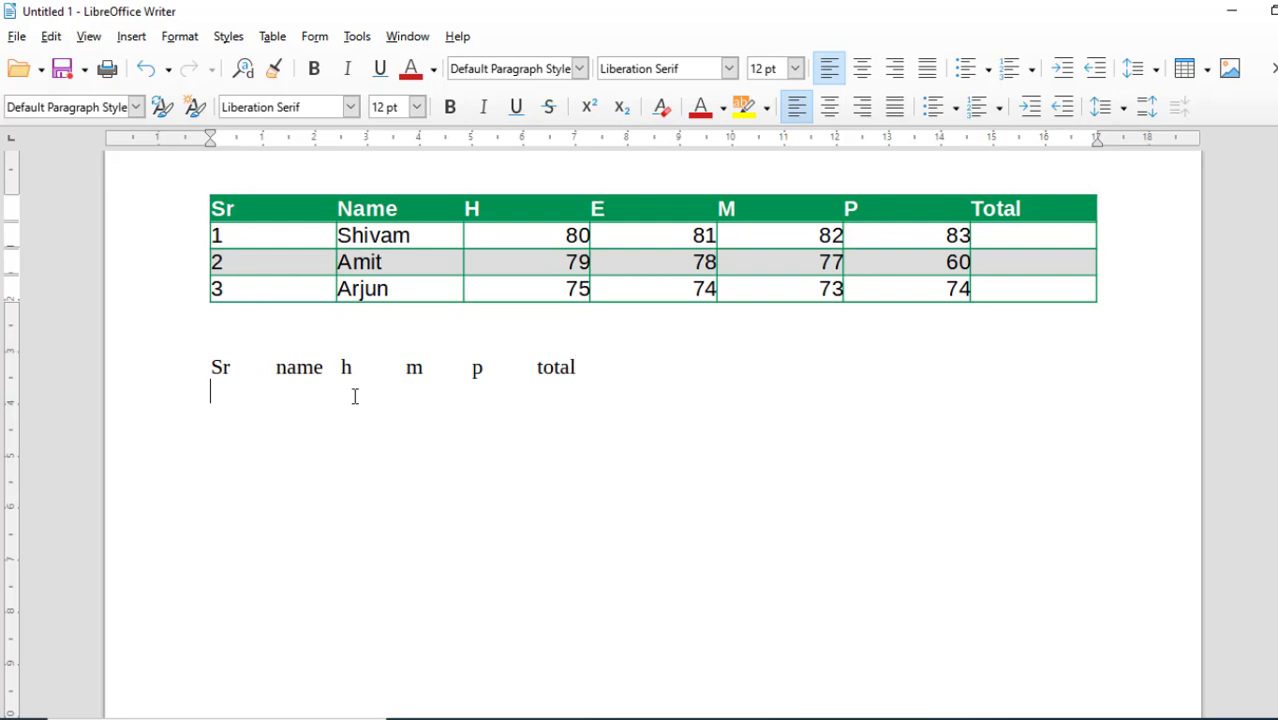
type("1")
type("shivam 41")
key("Tab")
type("22")
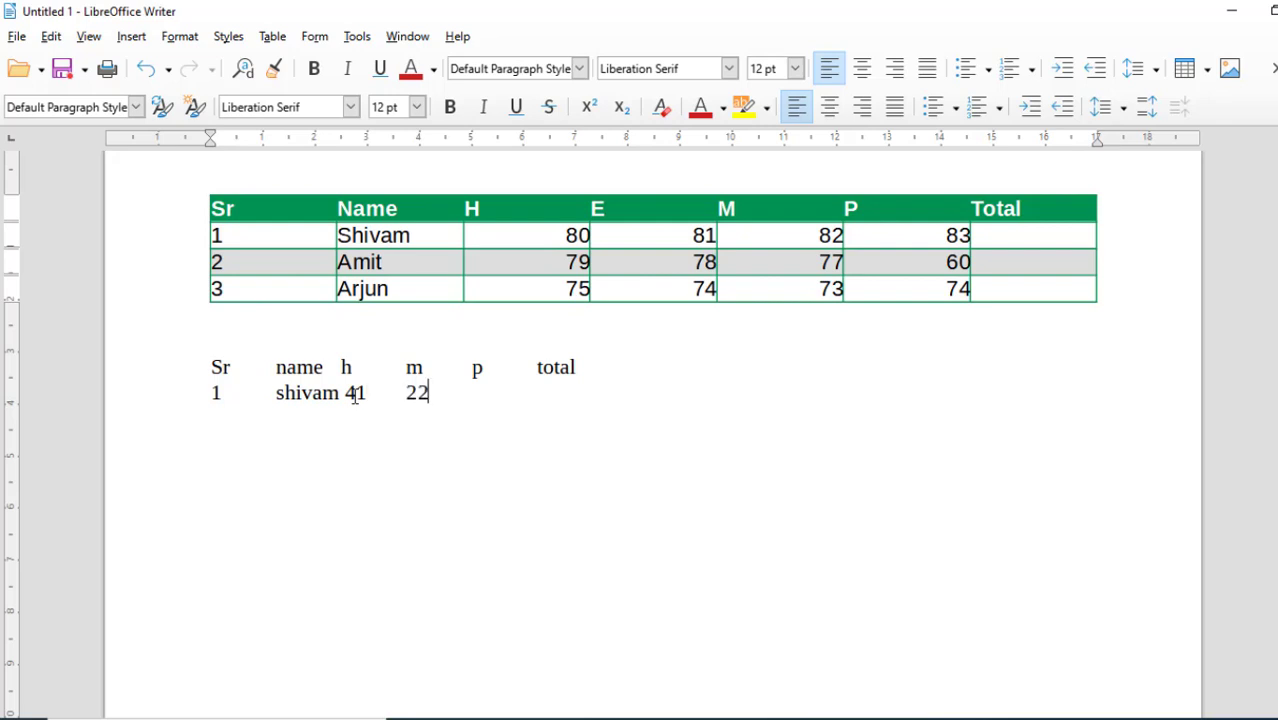
key("Tab")
type("63")
key("Tab")
- Duplicate the shivam data line twice below it
left_click_drag(513, 397, 209, 399)
key("ctrl+c")
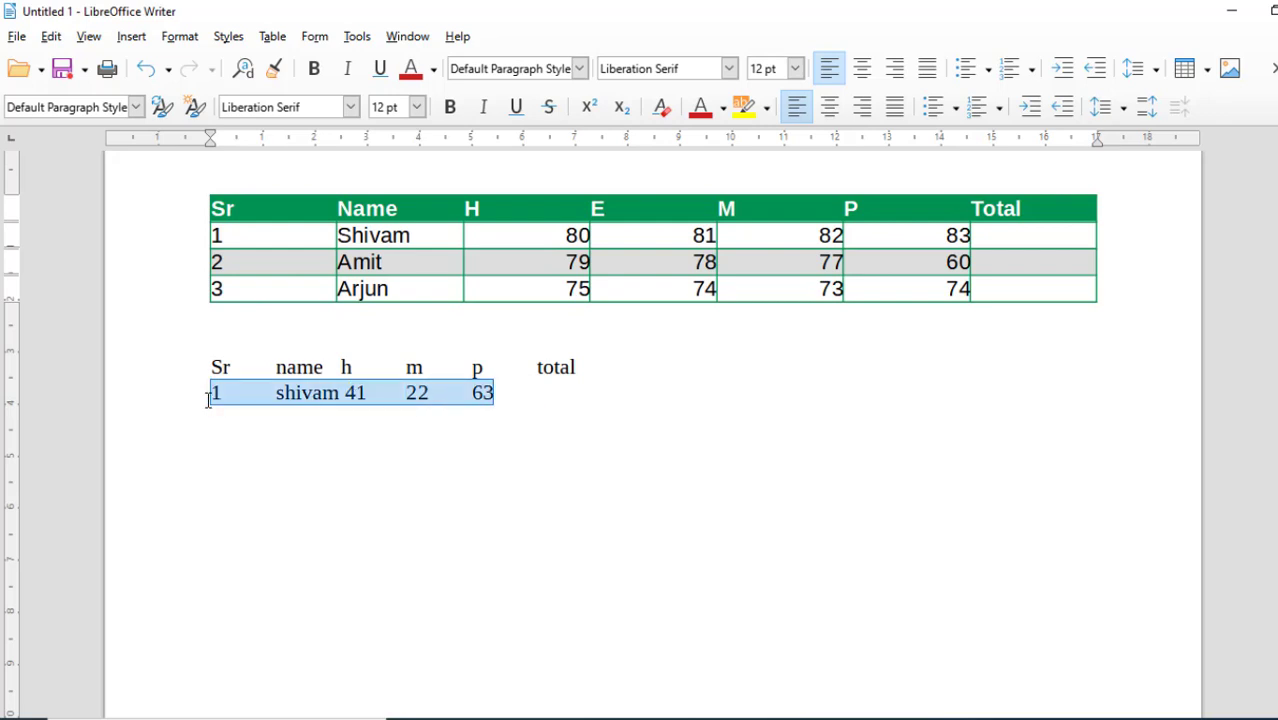
left_click(538, 398)
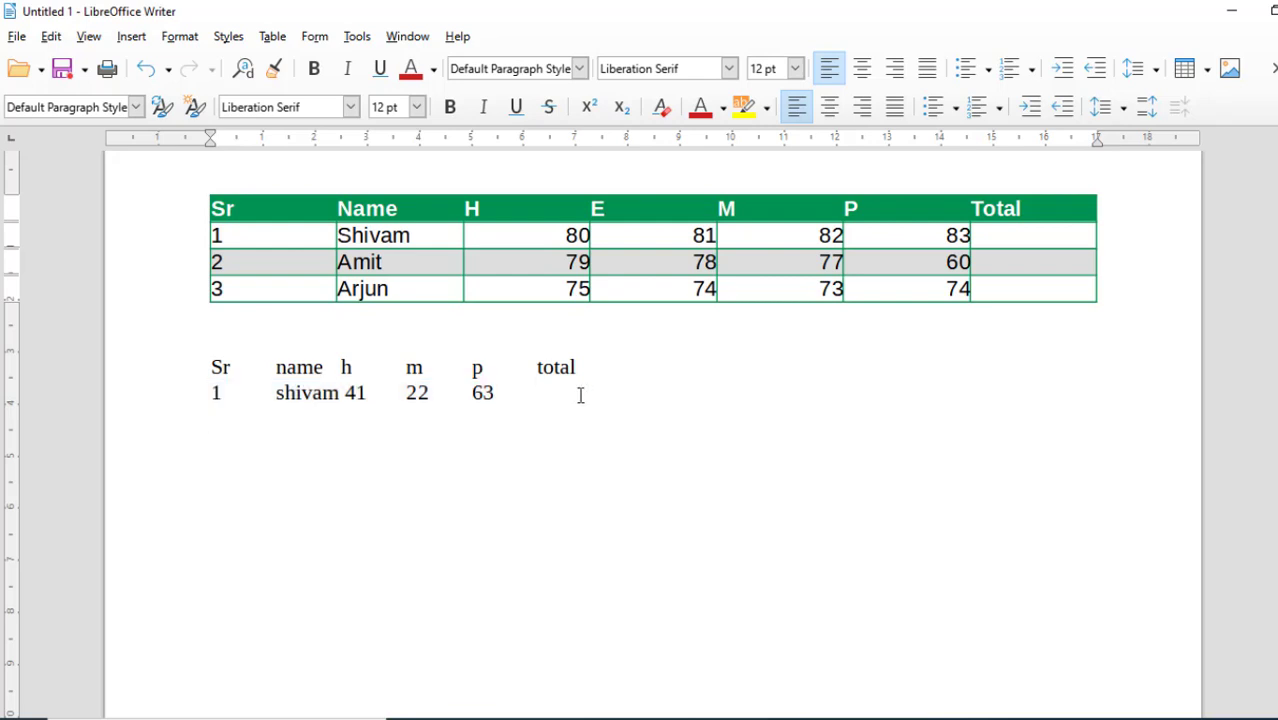
key("Return")
key("ctrl+v")
key("ctrl+v")
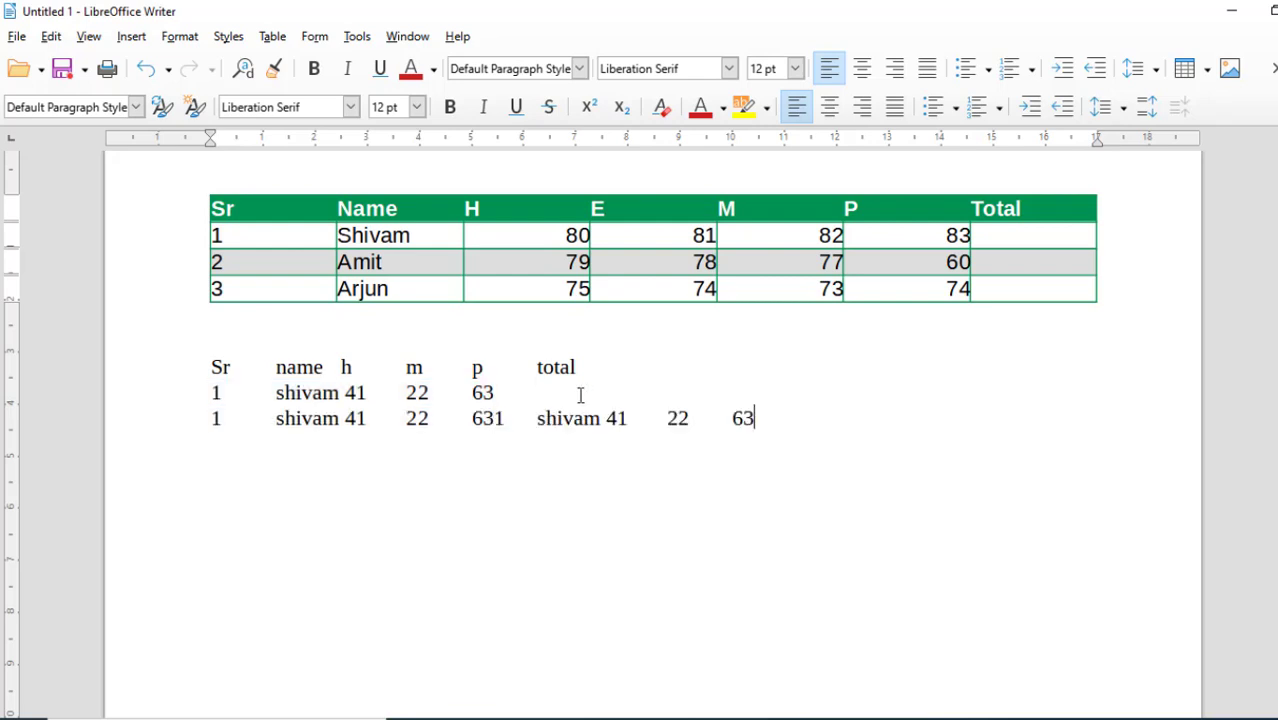
key("ctrl+z")
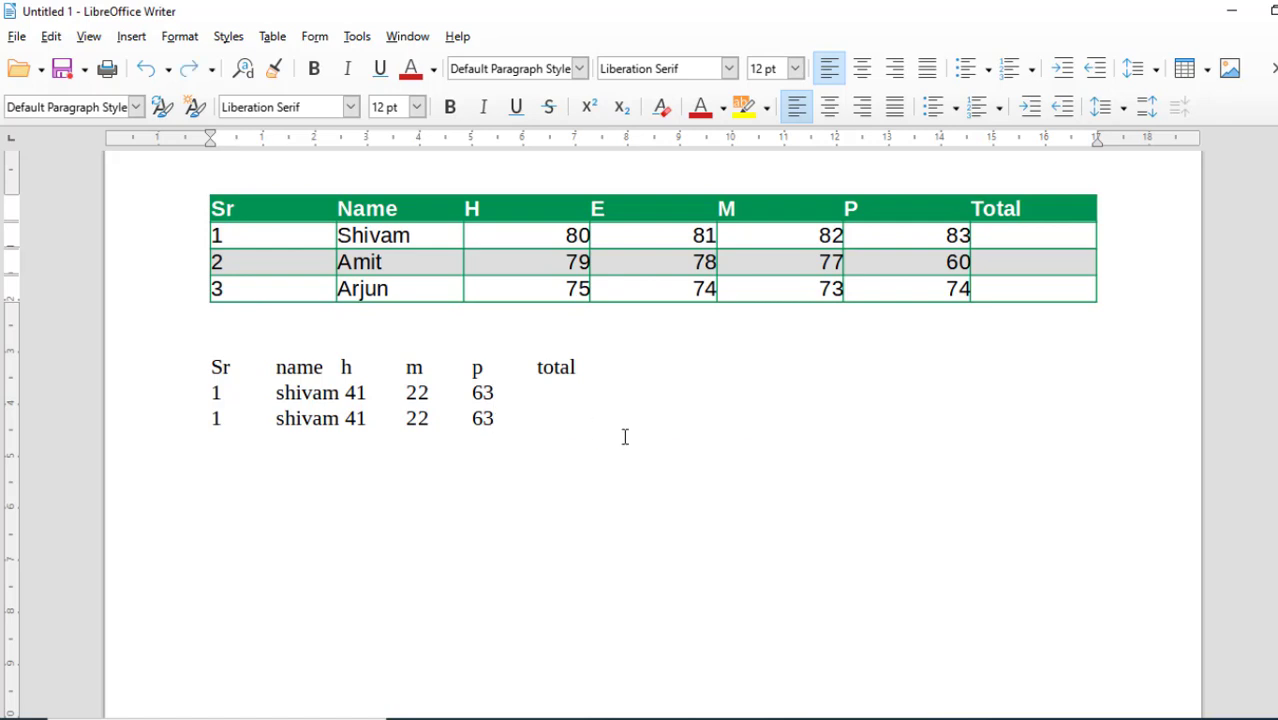
key("ctrl+v")
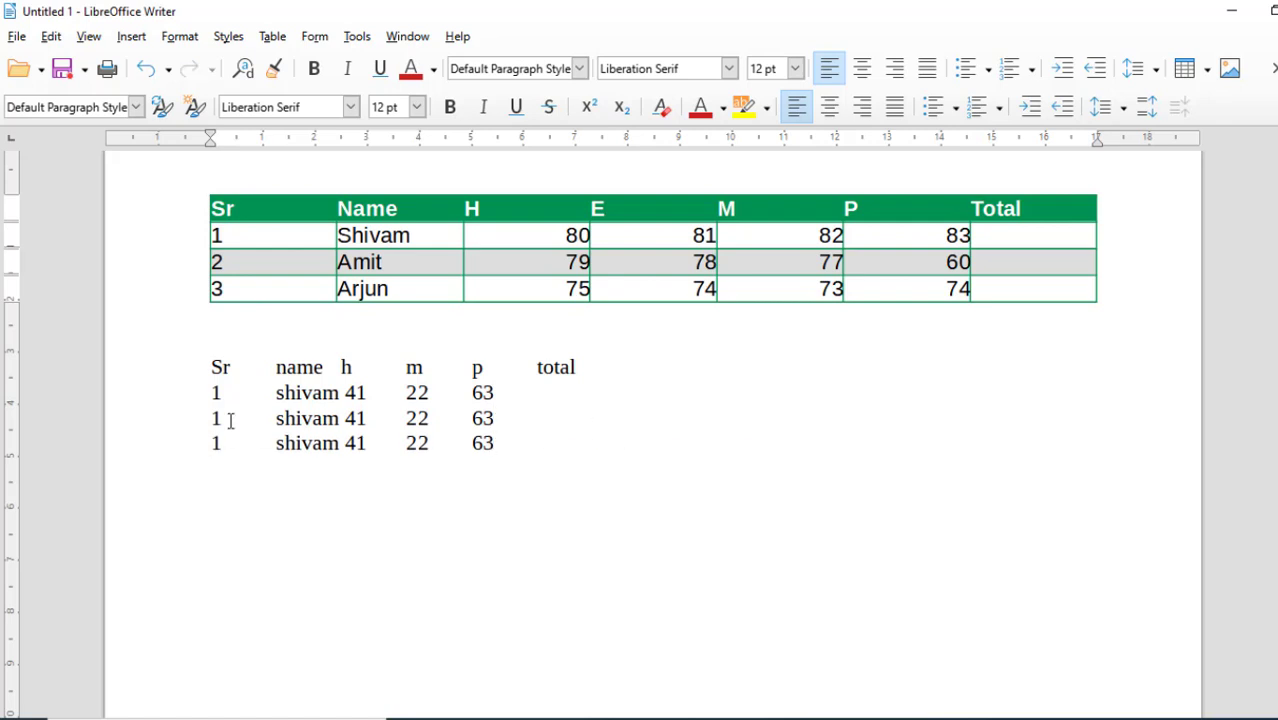
- Renumber the copies to 2 and 3 and rename them Amit and Arjun
type("2")
double_click(219, 442)
type("3")
left_click(350, 394)
left_click(341, 418)
left_click_drag(320, 420, 279, 424)
type("Amt")
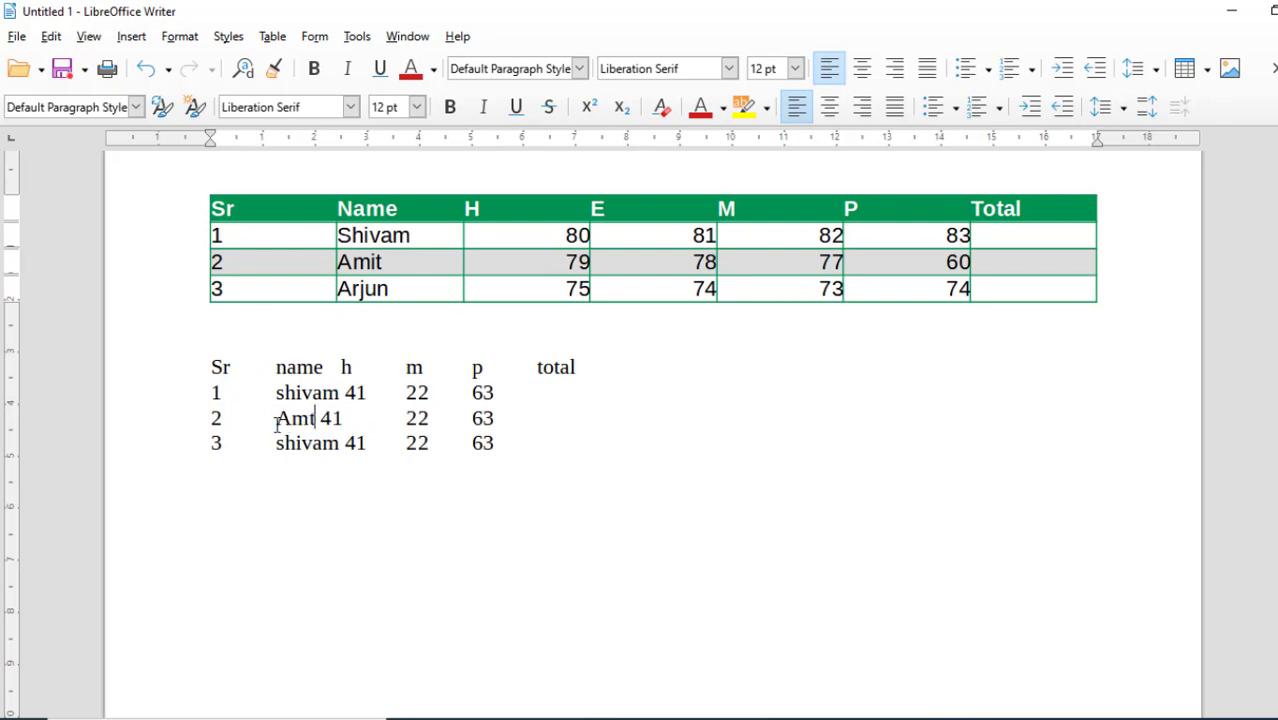
key("BackSpace")
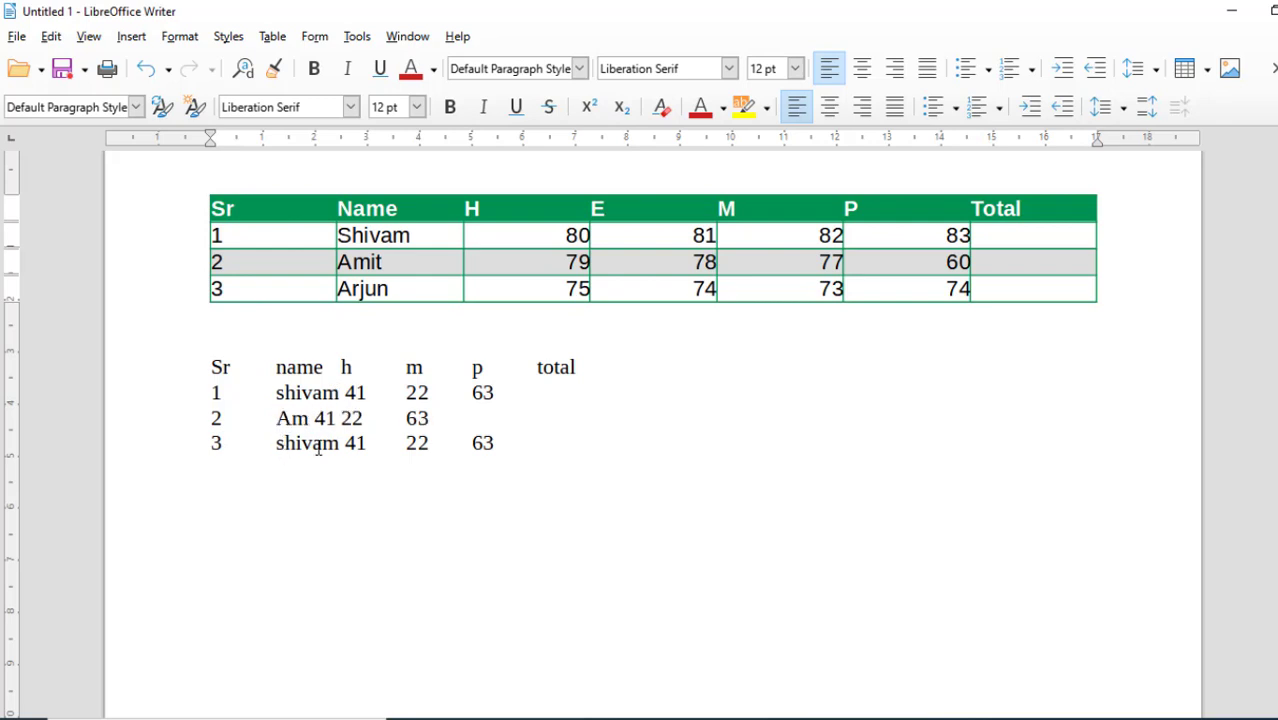
type("it")
left_click_drag(341, 448, 279, 450)
type("Arjun")
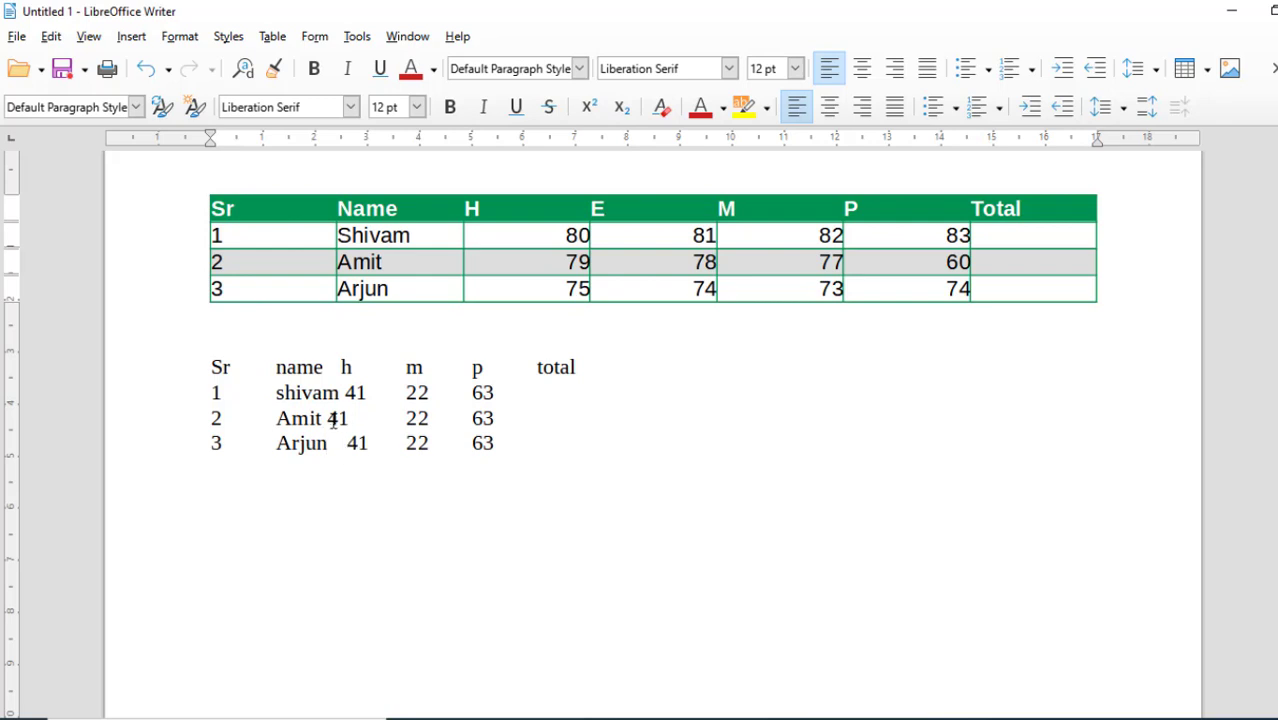
- Insert tabs so the marks and the h heading line up in their columns
left_click(327, 418)
left_click(345, 393)
key("Tab")
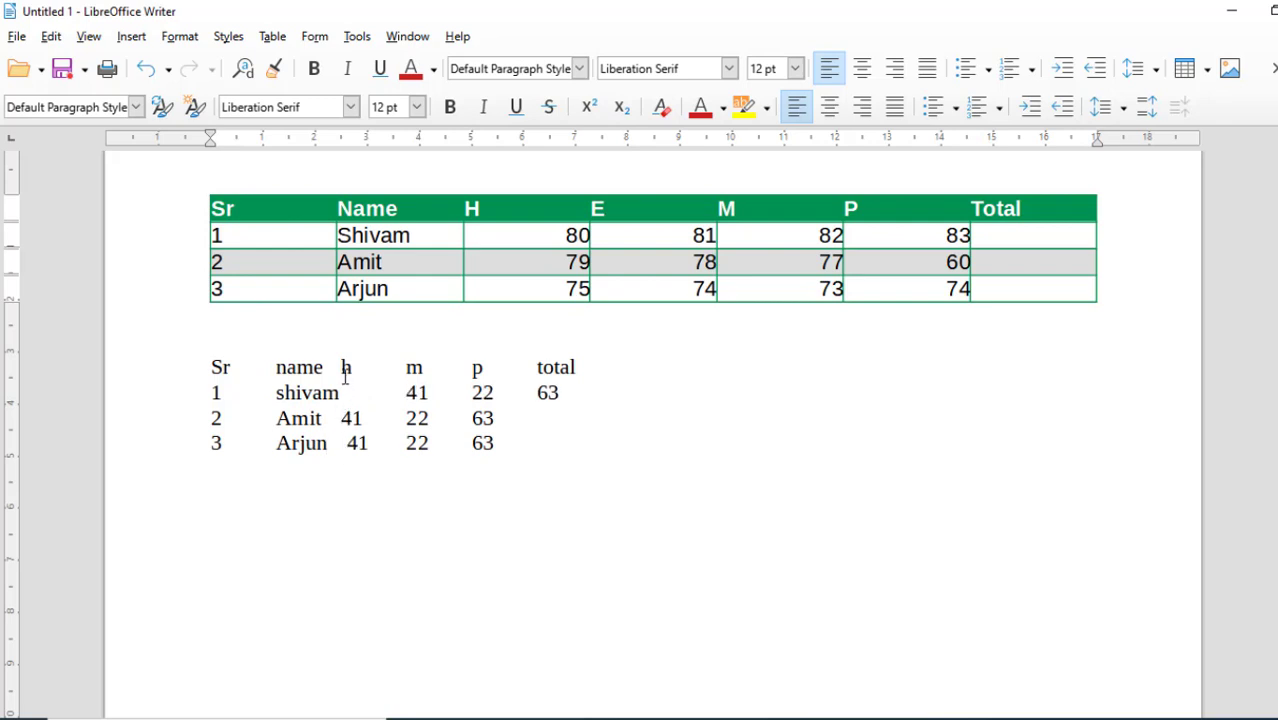
left_click(341, 367)
key("Tab")
key("Tab")
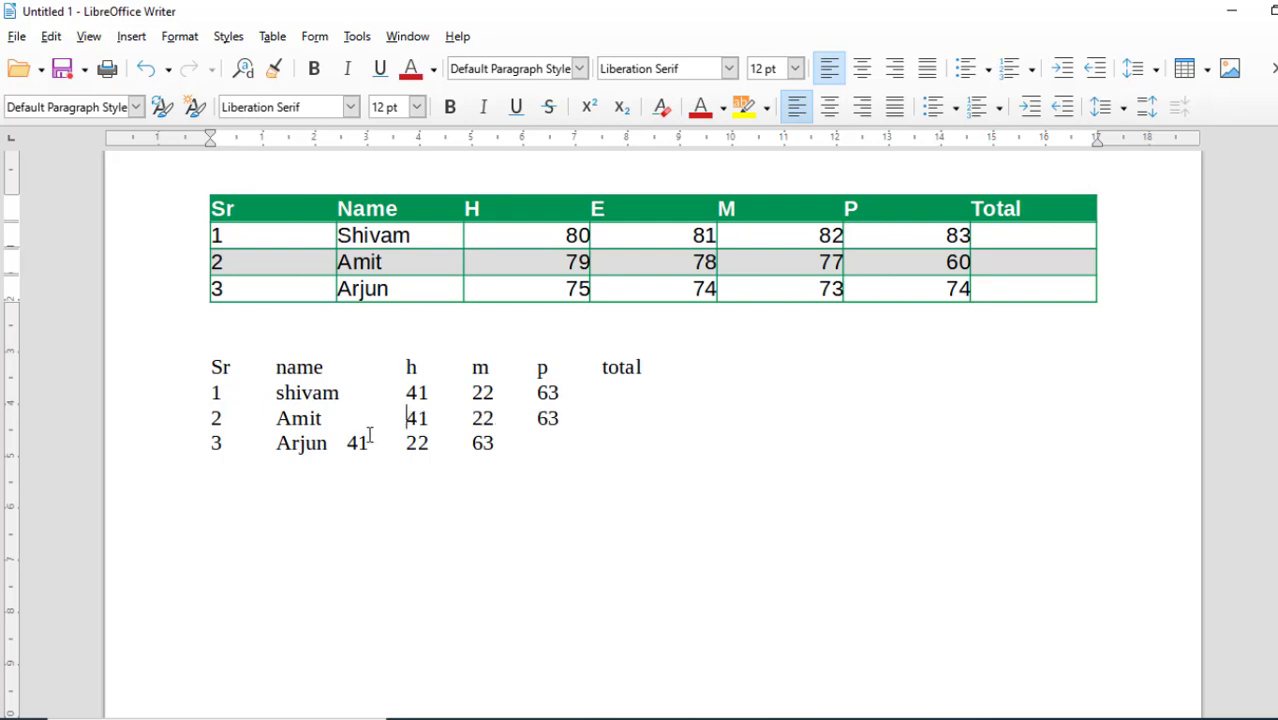
left_click(347, 443)
key("Tab")
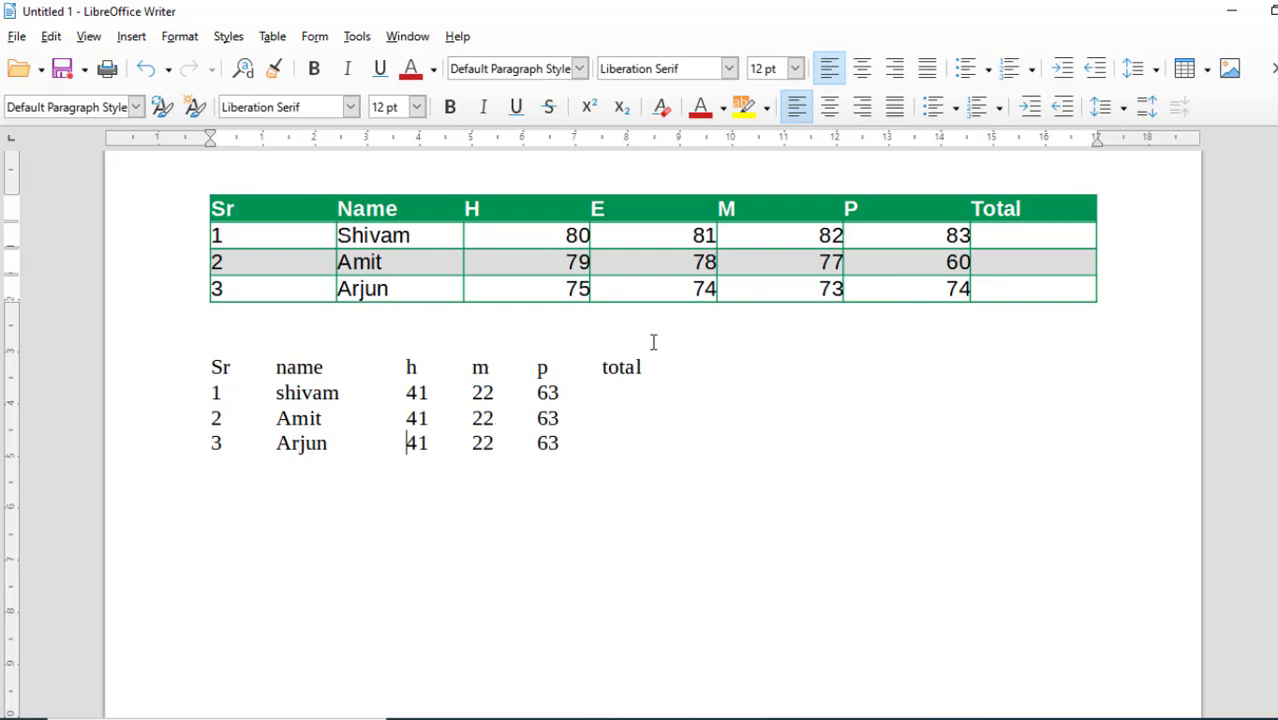
- Select all four lines of tabbed marks text for conversion
left_click(282, 34)
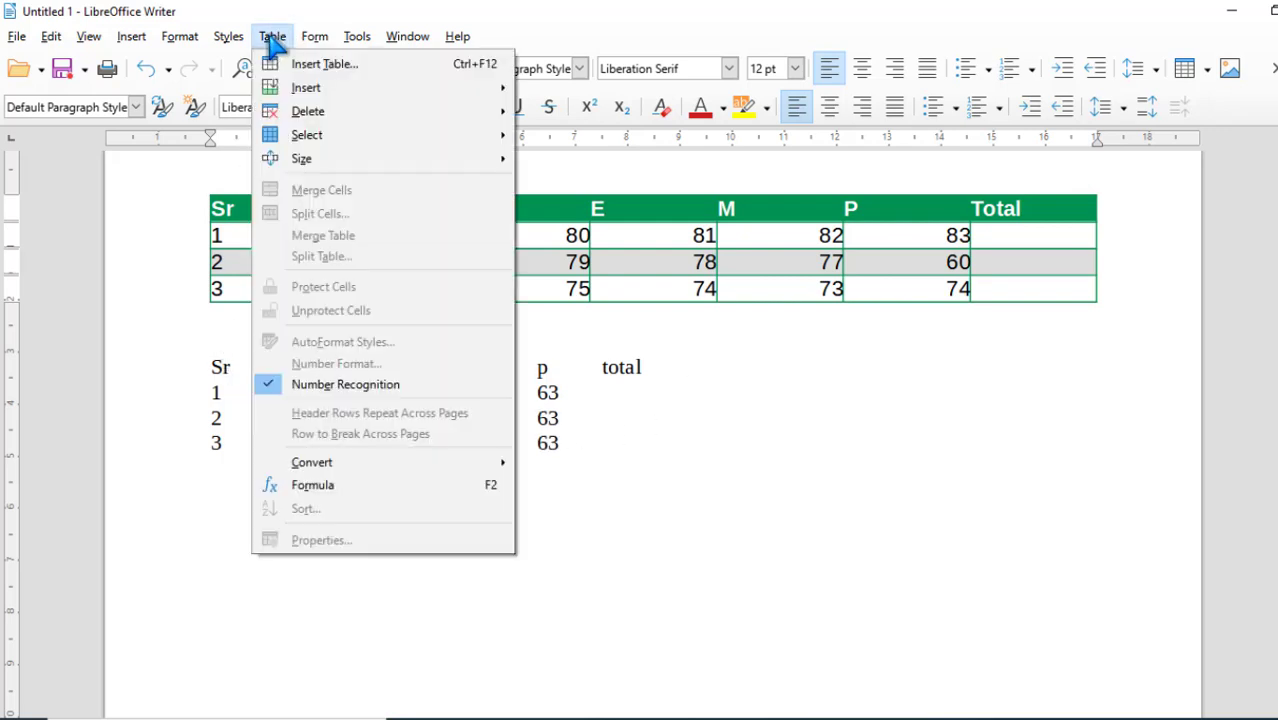
mouse_move(495, 462)
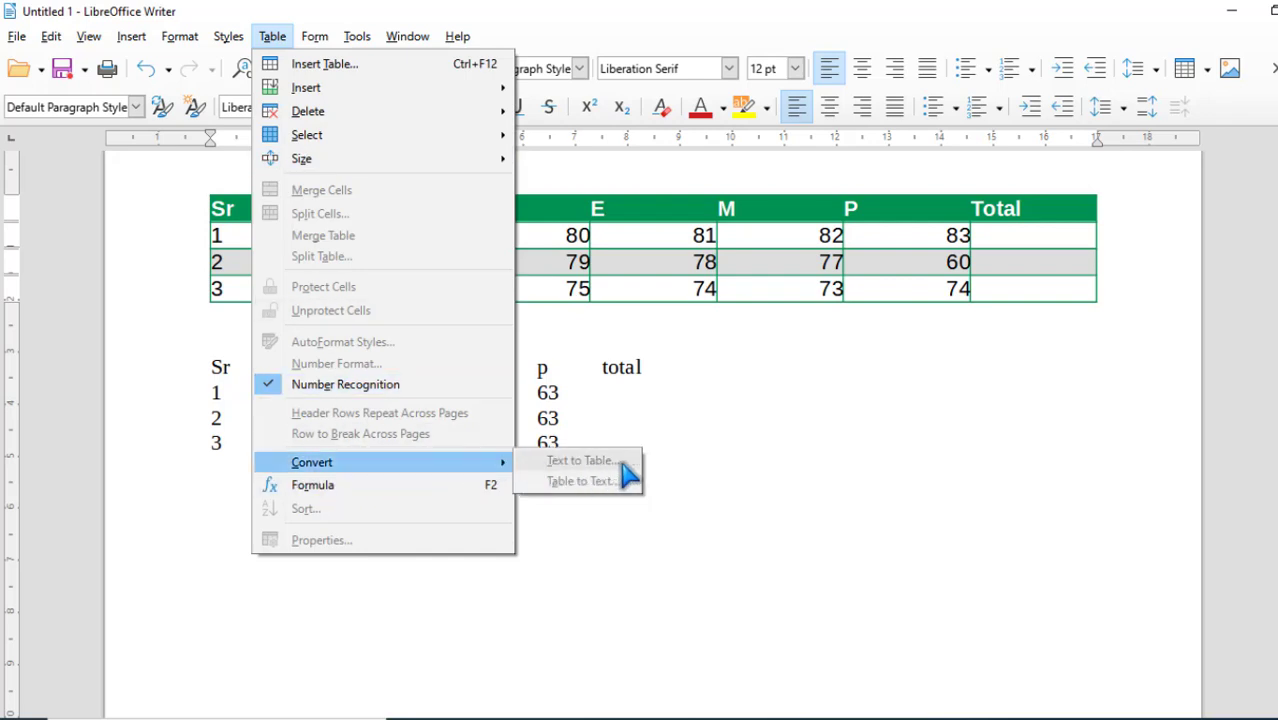
left_click(652, 414)
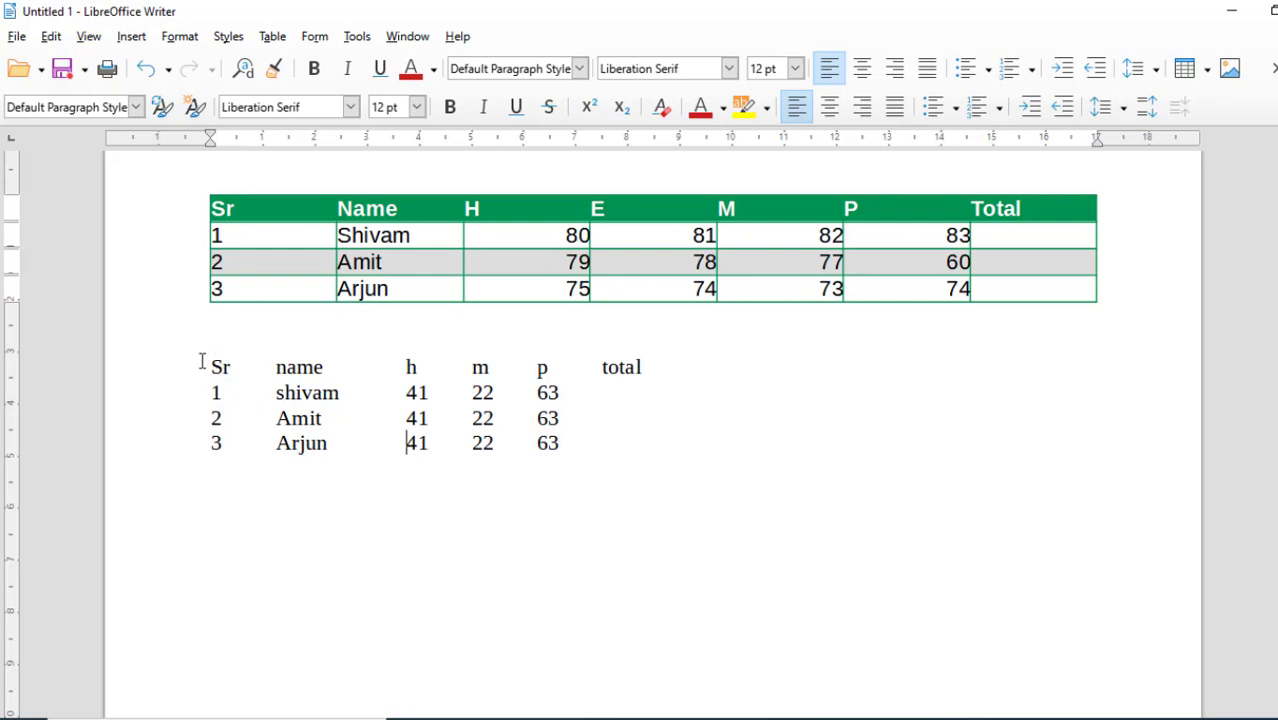
left_click_drag(202, 360, 628, 457)
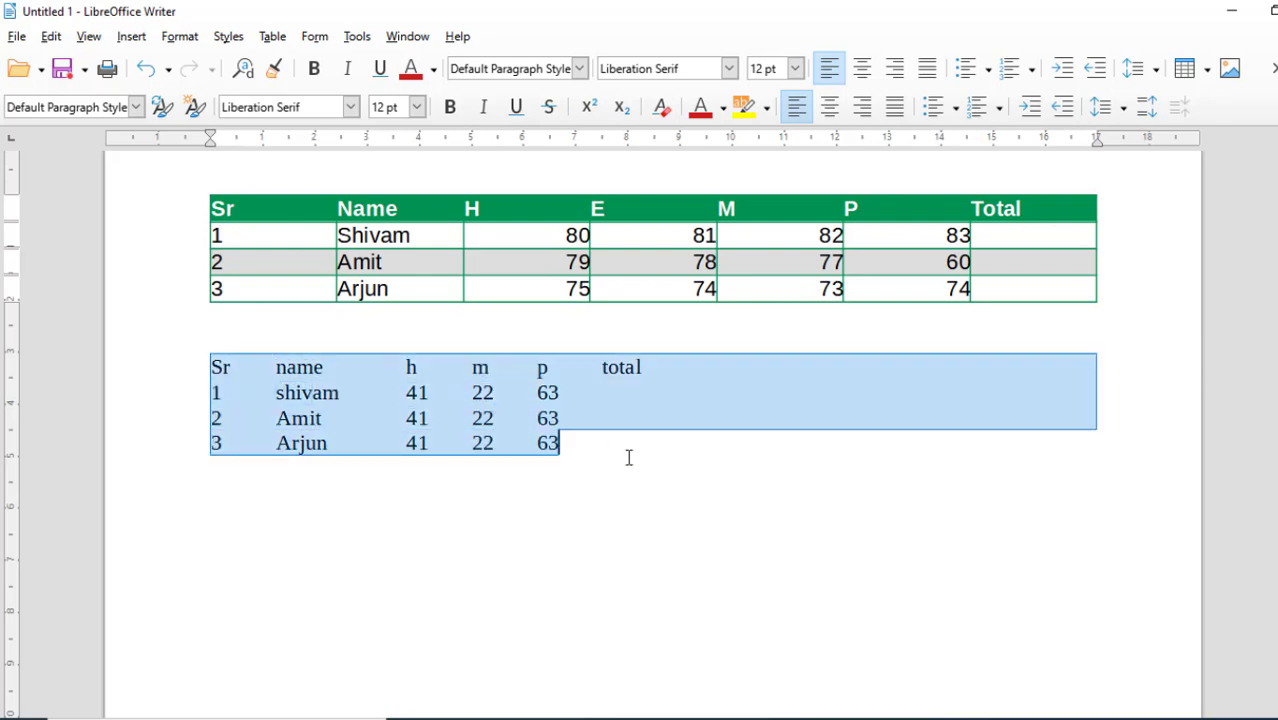
- Convert text to table separated at tabs, with Heading and Don't split table checked
left_click(274, 38)
mouse_move(410, 465)
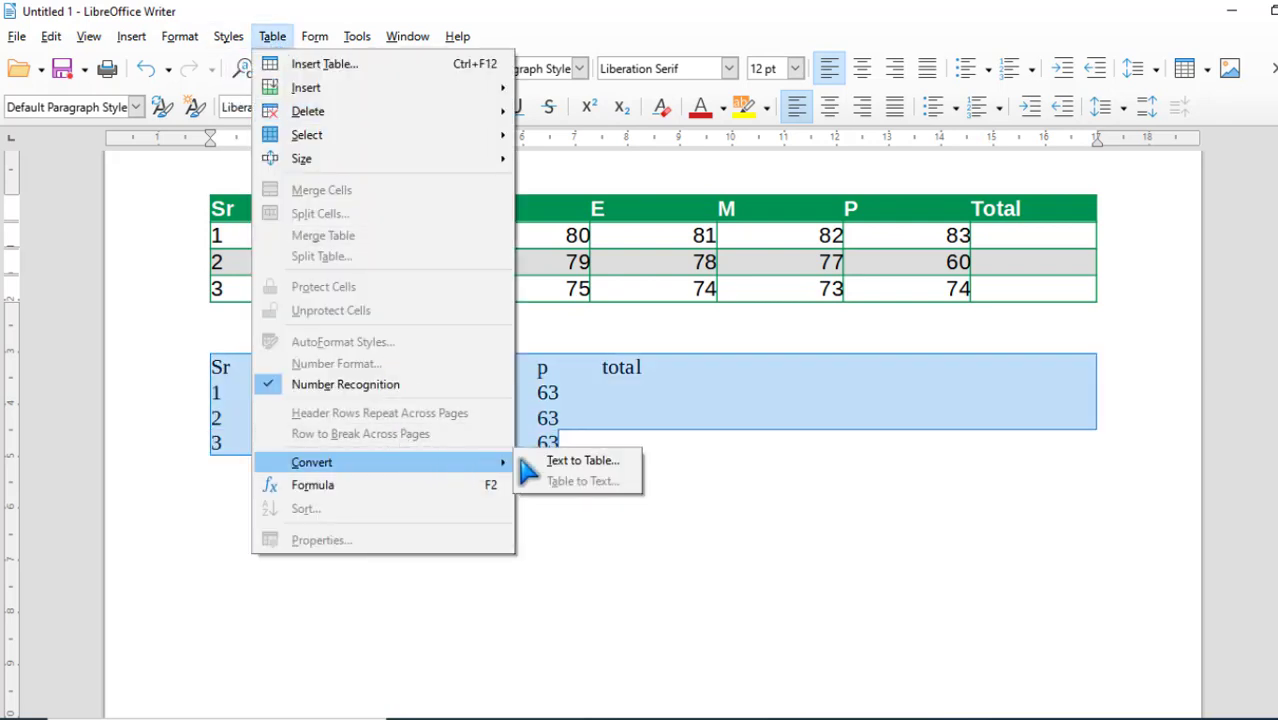
left_click(611, 468)
left_click_drag(608, 206, 855, 183)
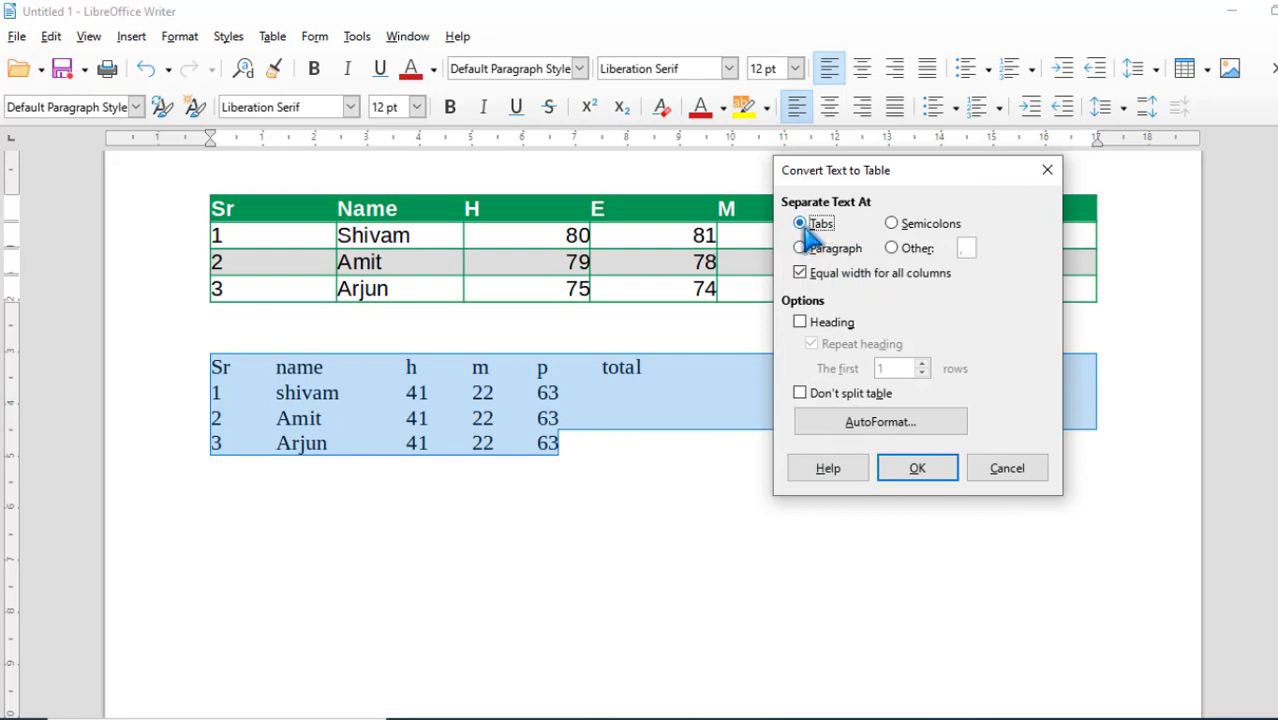
left_click(892, 224)
left_click(800, 224)
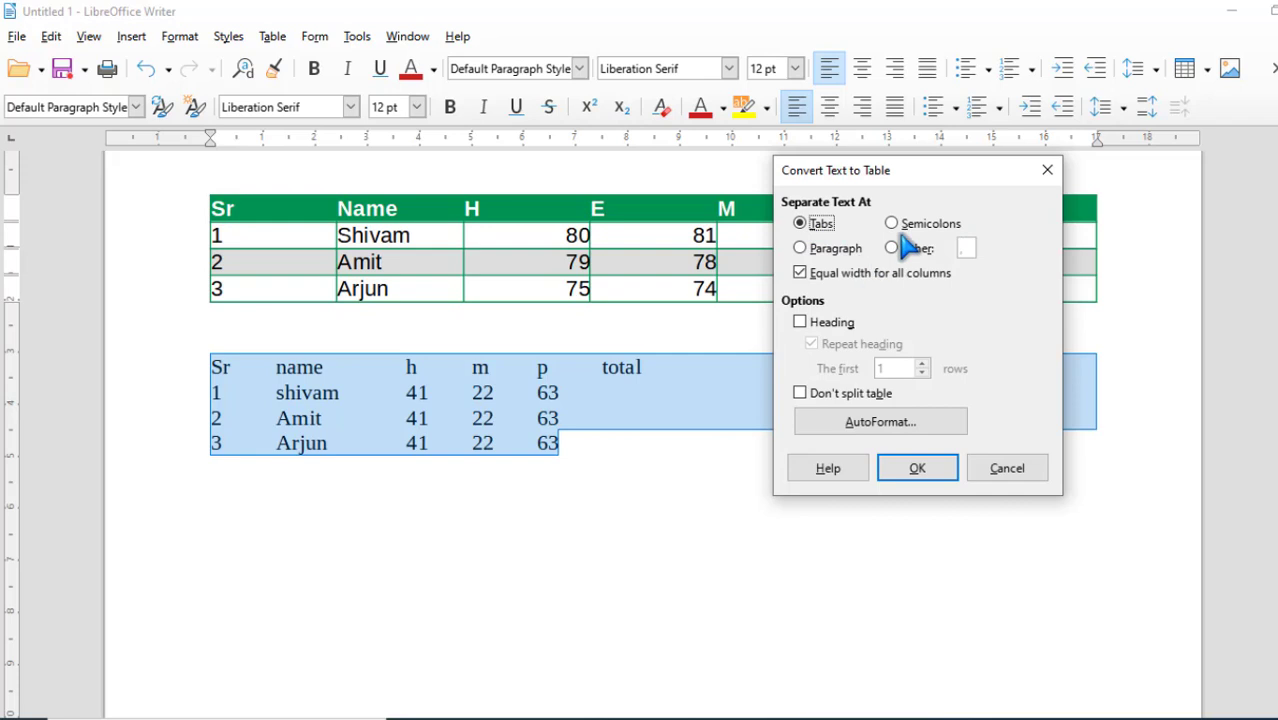
left_click(800, 322)
left_click(800, 393)
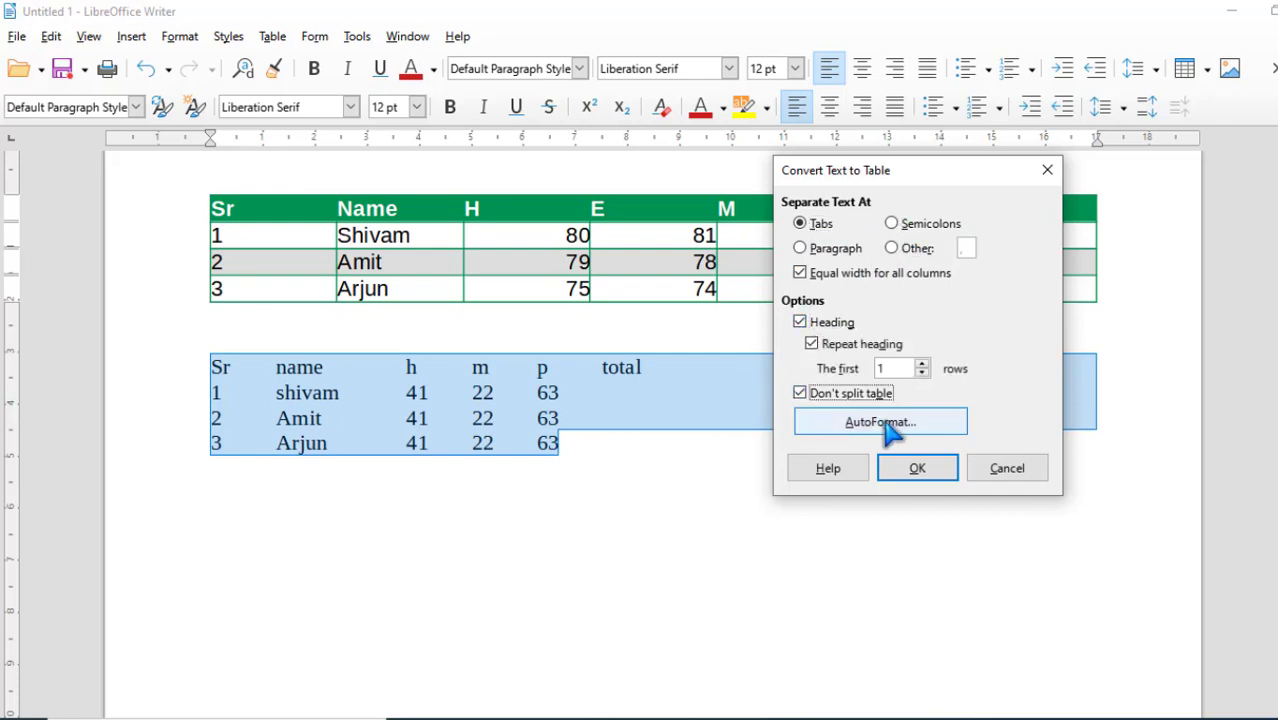
- Apply the Box List Red AutoFormat style and create the table
left_click(880, 422)
left_click(895, 328)
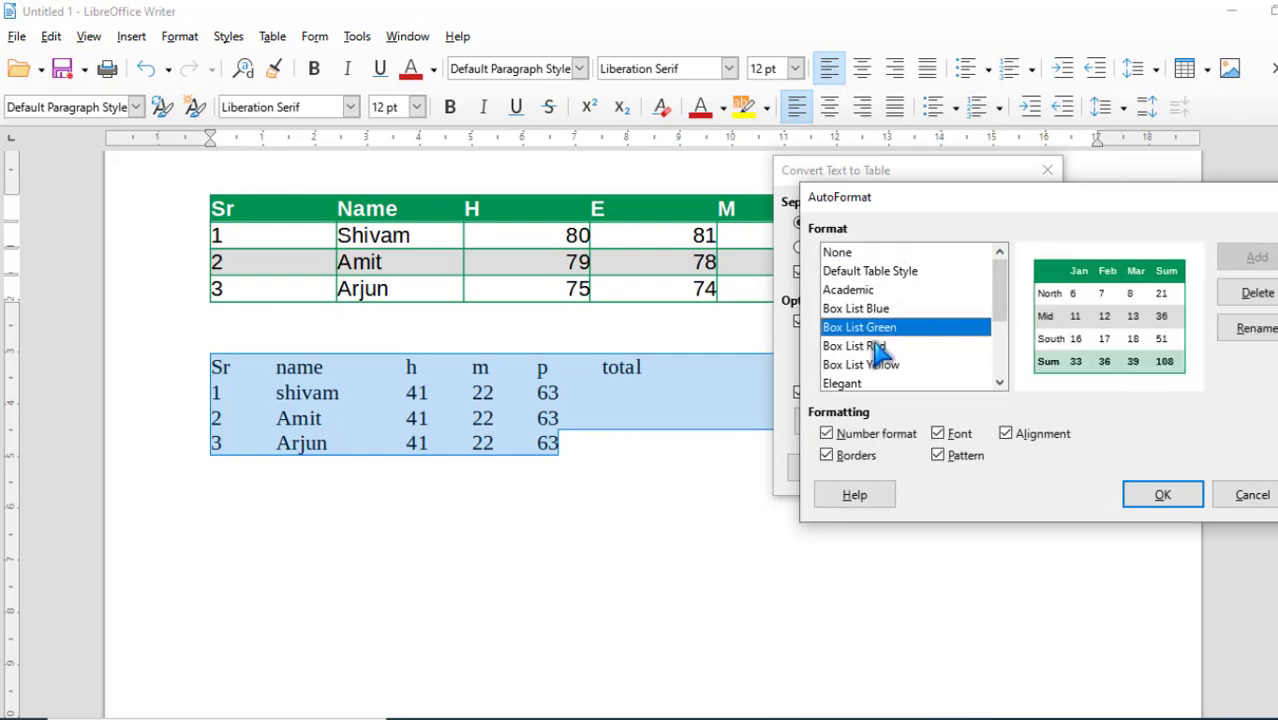
left_click(875, 348)
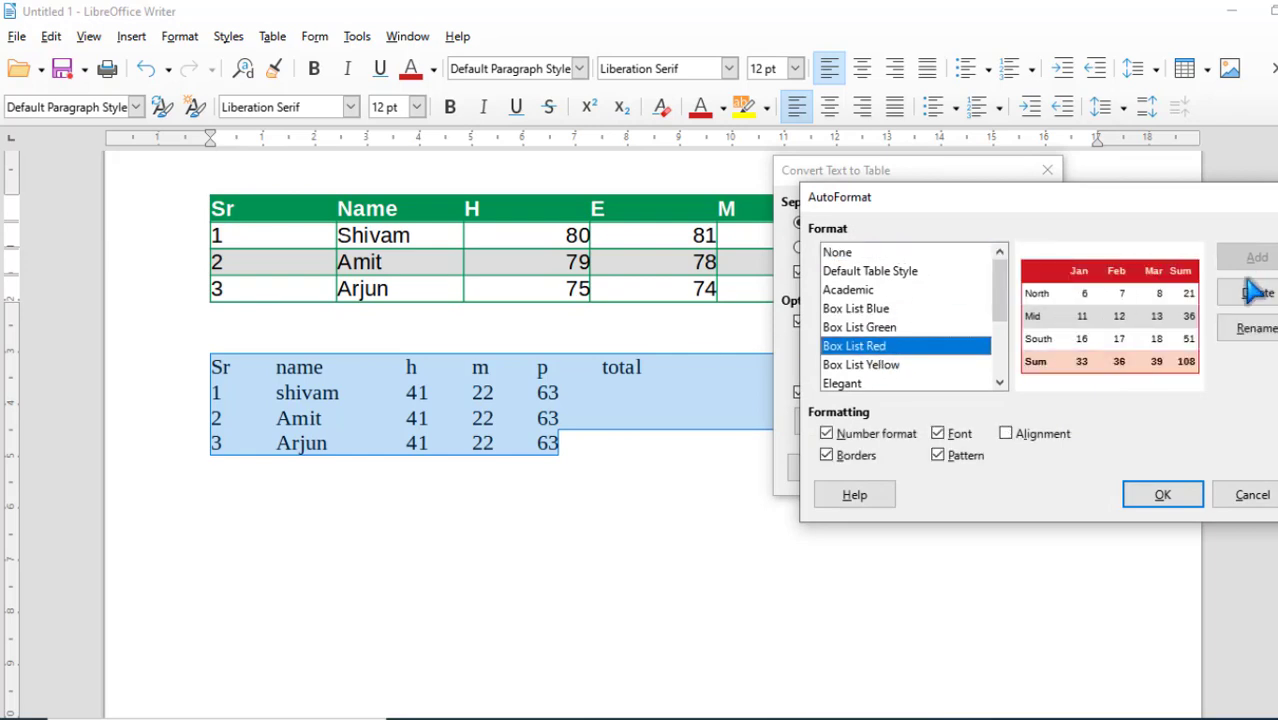
left_click(1158, 498)
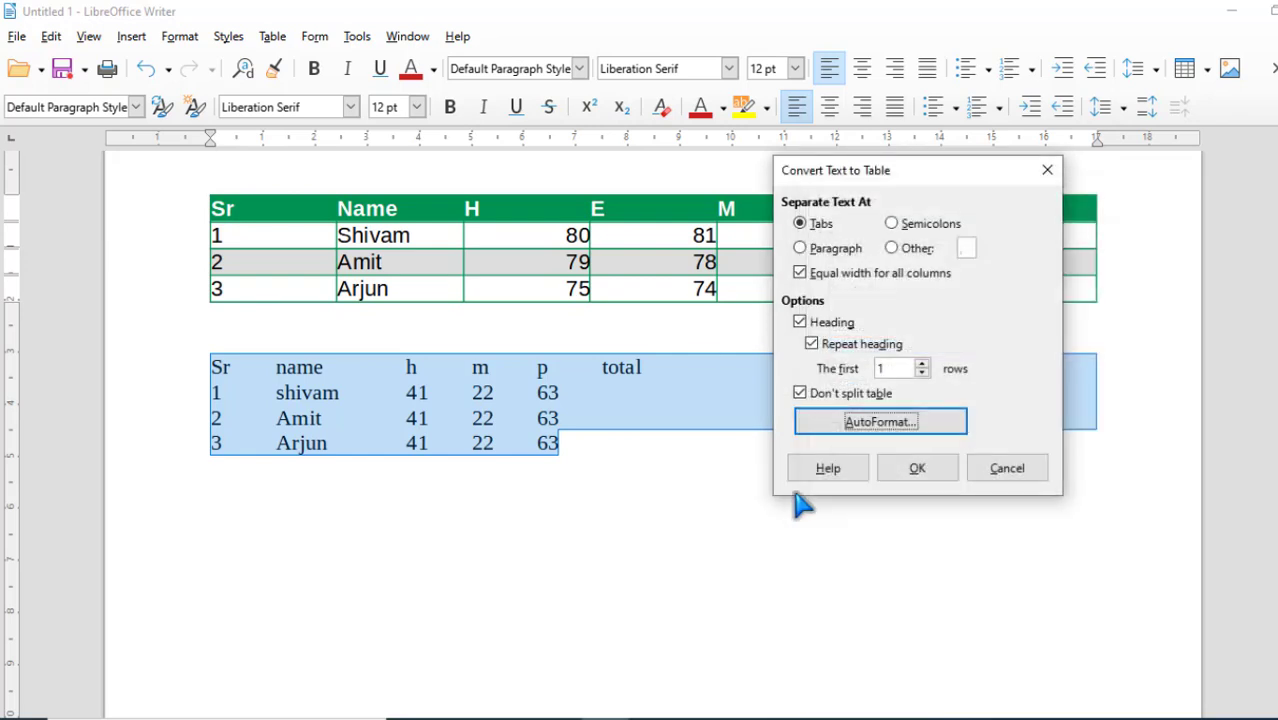
left_click(917, 468)
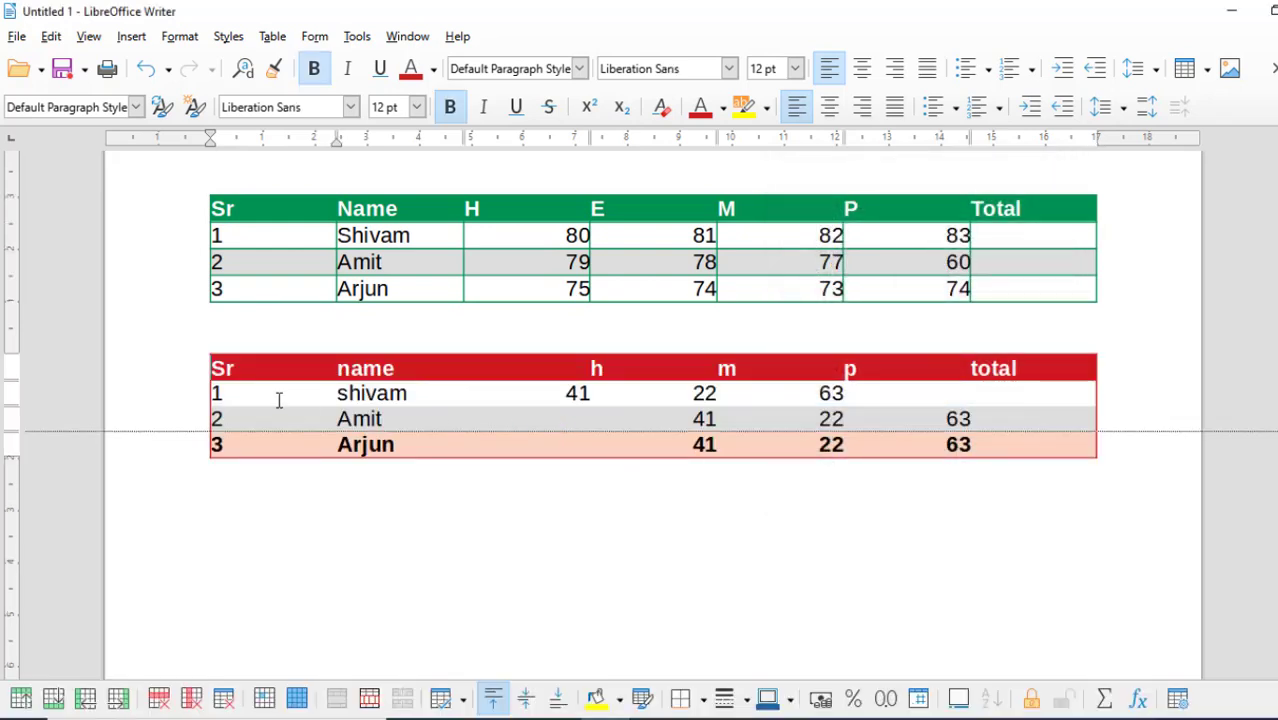
- Select every cell of the red marks table and apply all borders
left_click_drag(262, 372, 1054, 462)
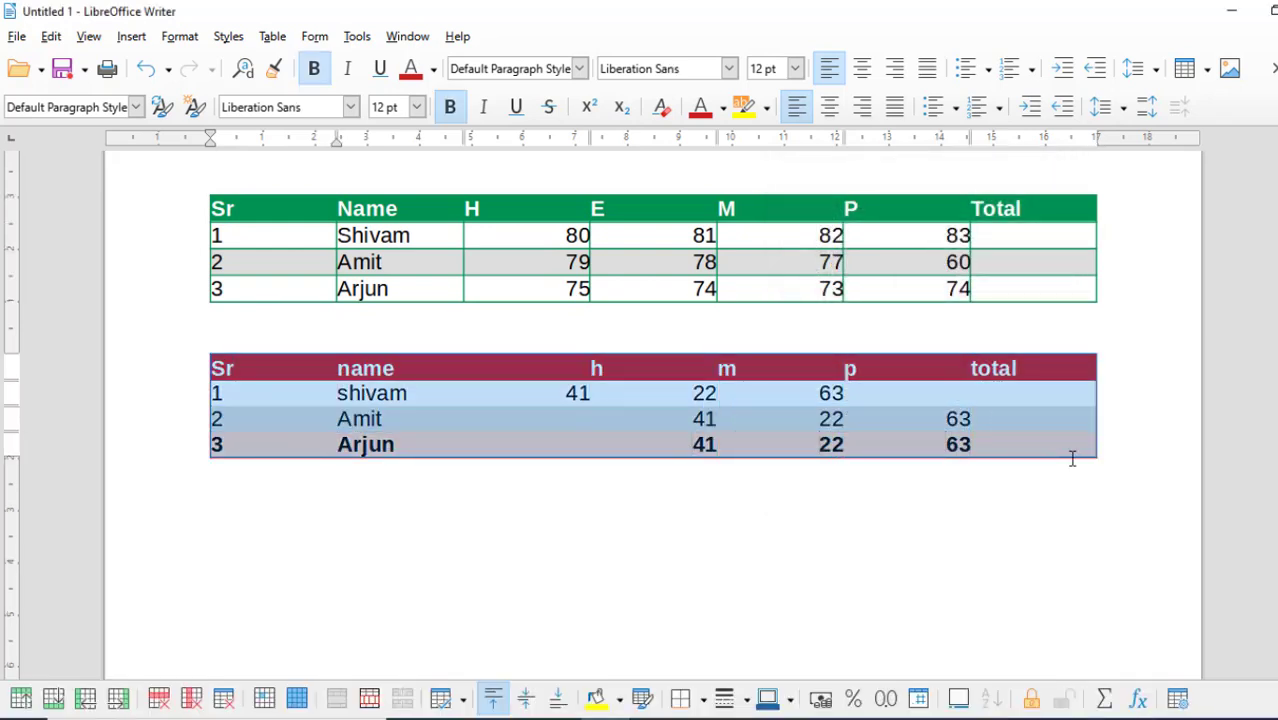
left_click(703, 698)
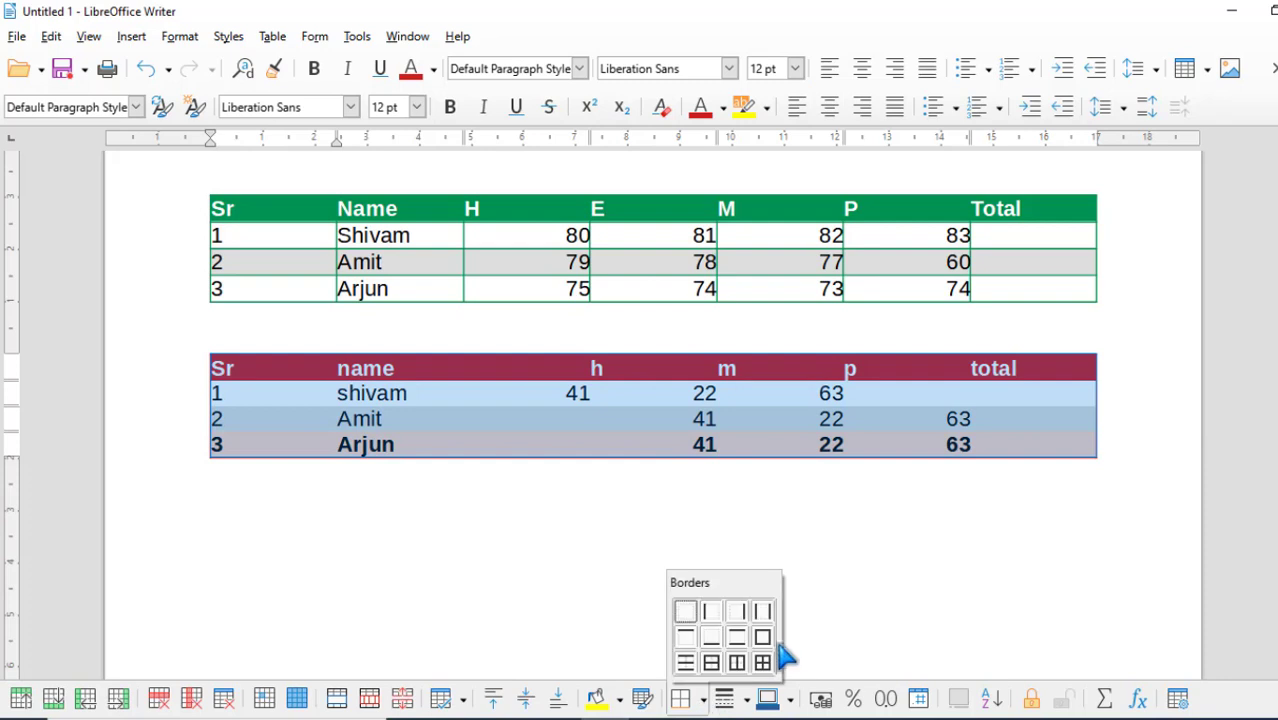
left_click(762, 662)
left_click(531, 508)
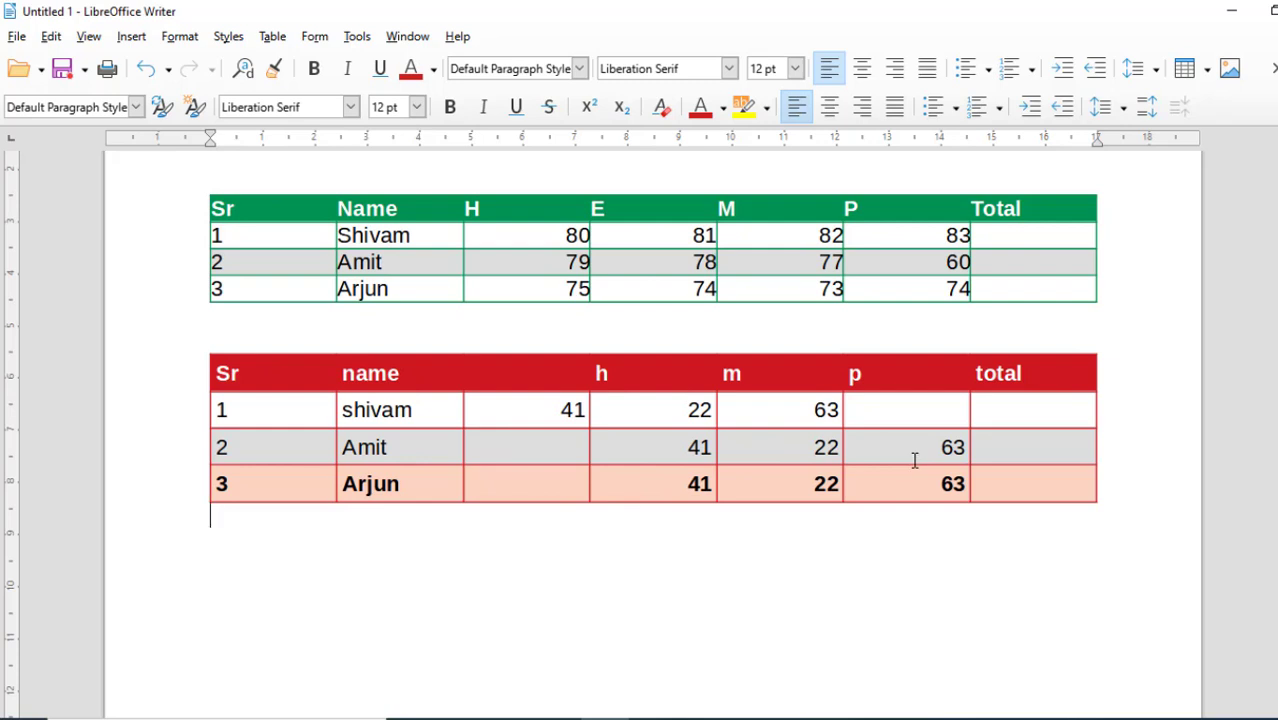
left_click(270, 45)
mouse_move(332, 466)
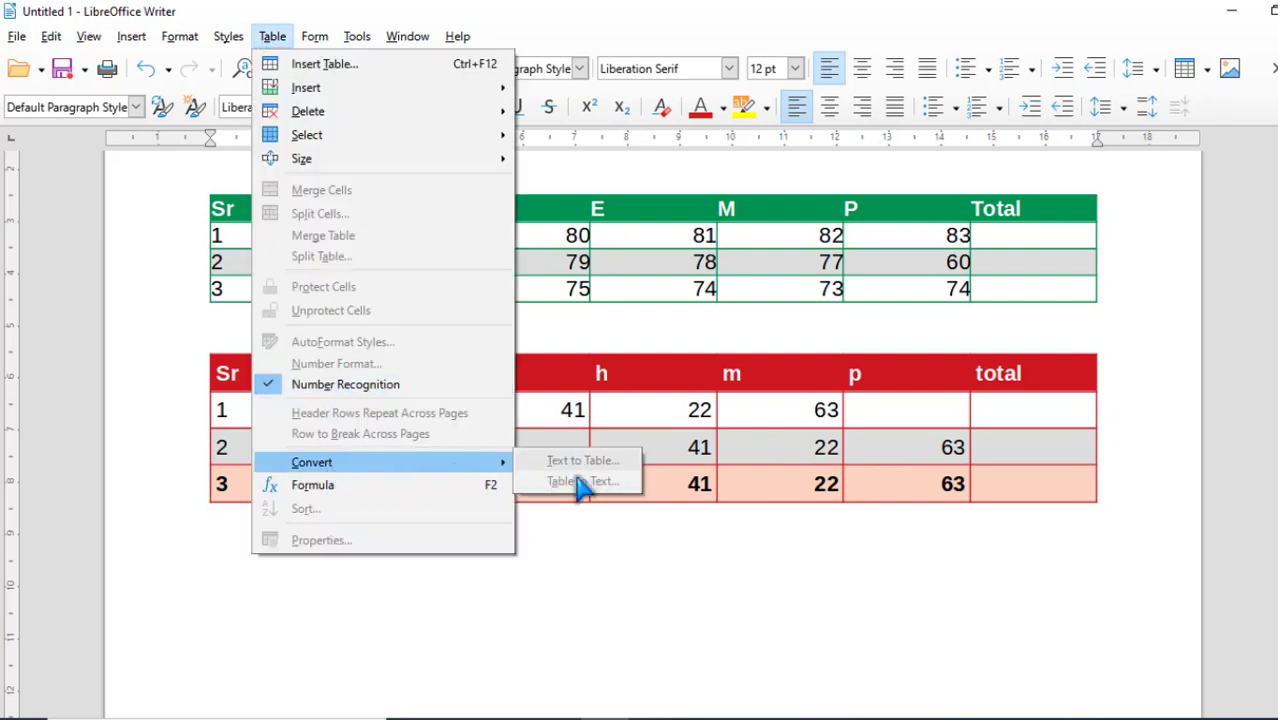
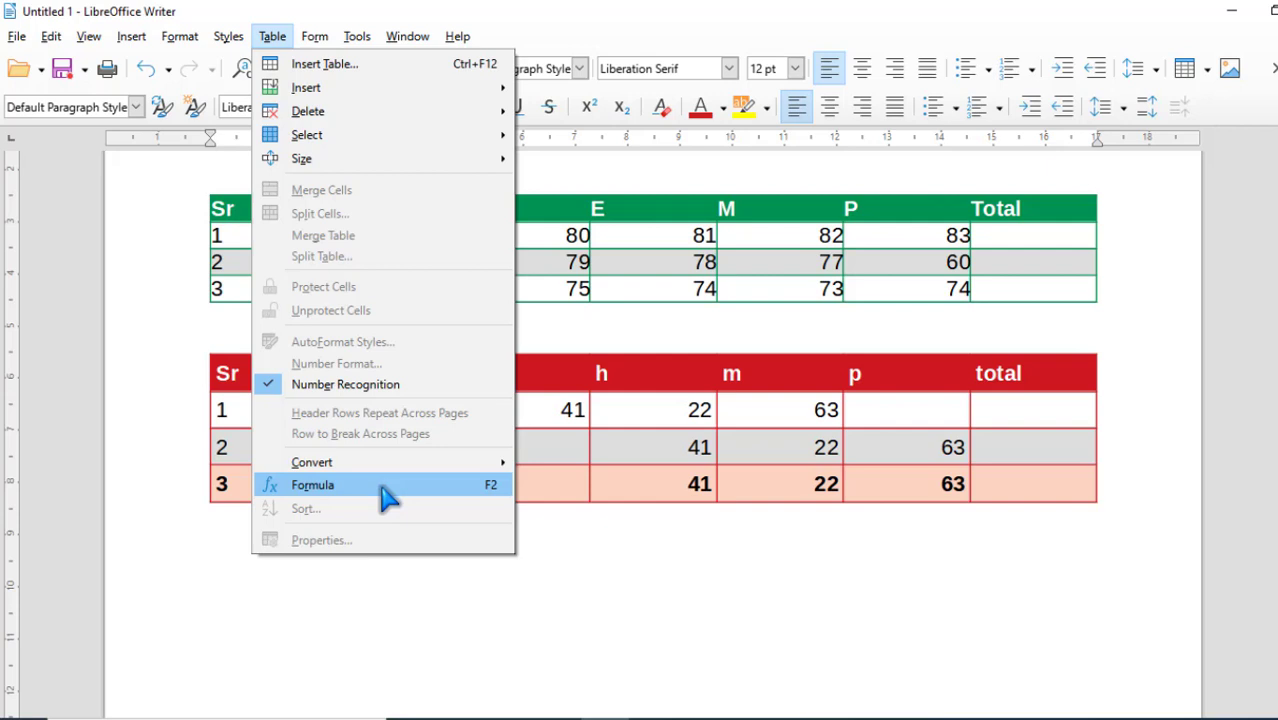
- Enter =sum(C2:F2) in Shivam's Total cell so it shows 326
left_click(916, 214)
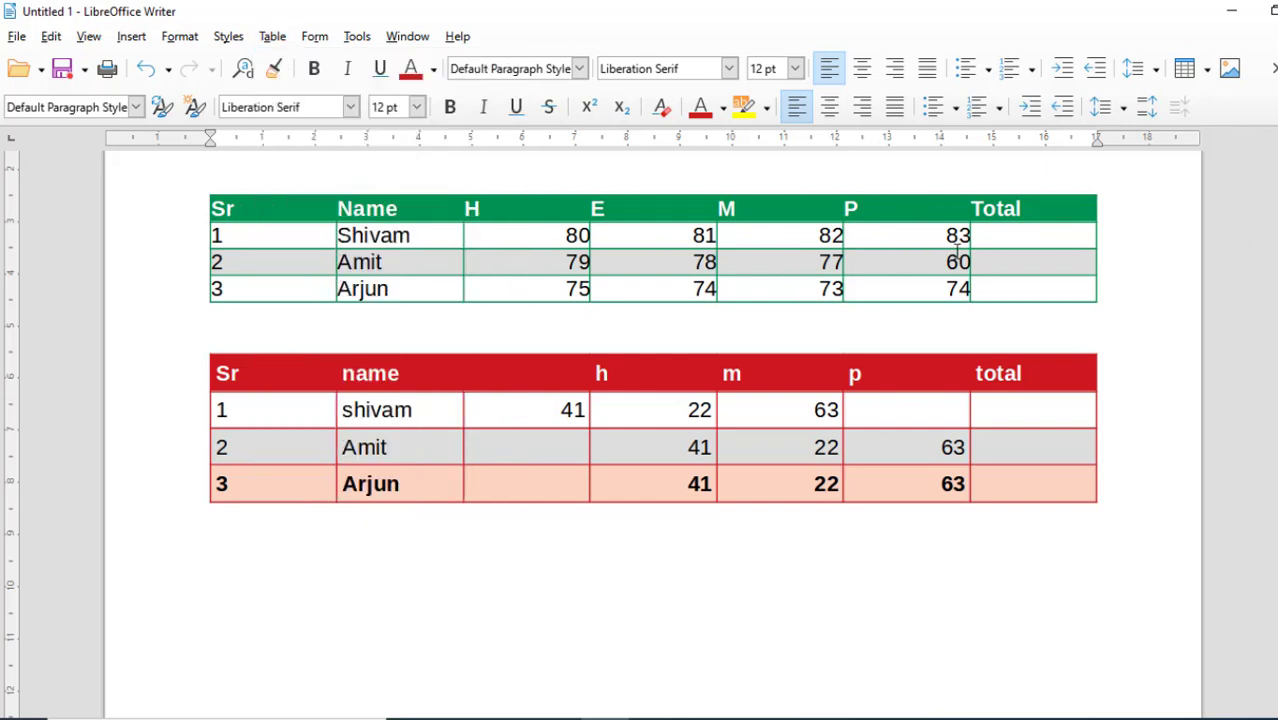
left_click(1033, 234)
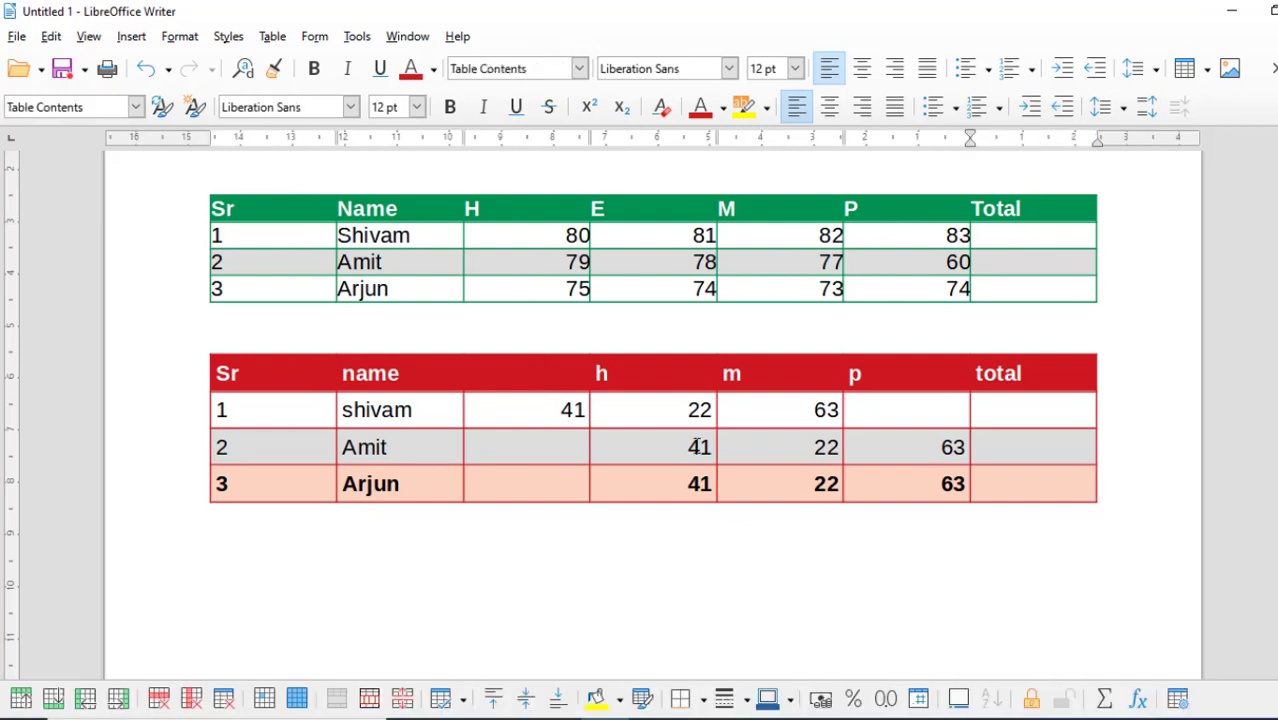
left_click(1140, 703)
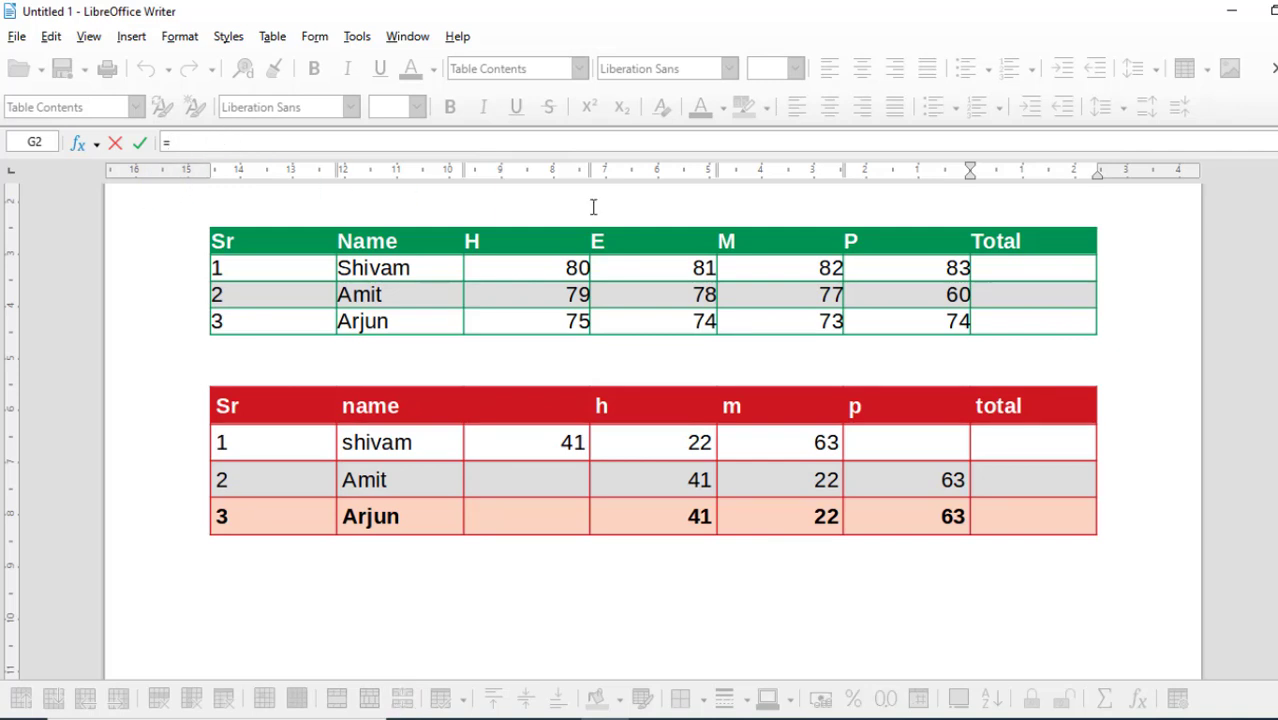
left_click(1004, 266)
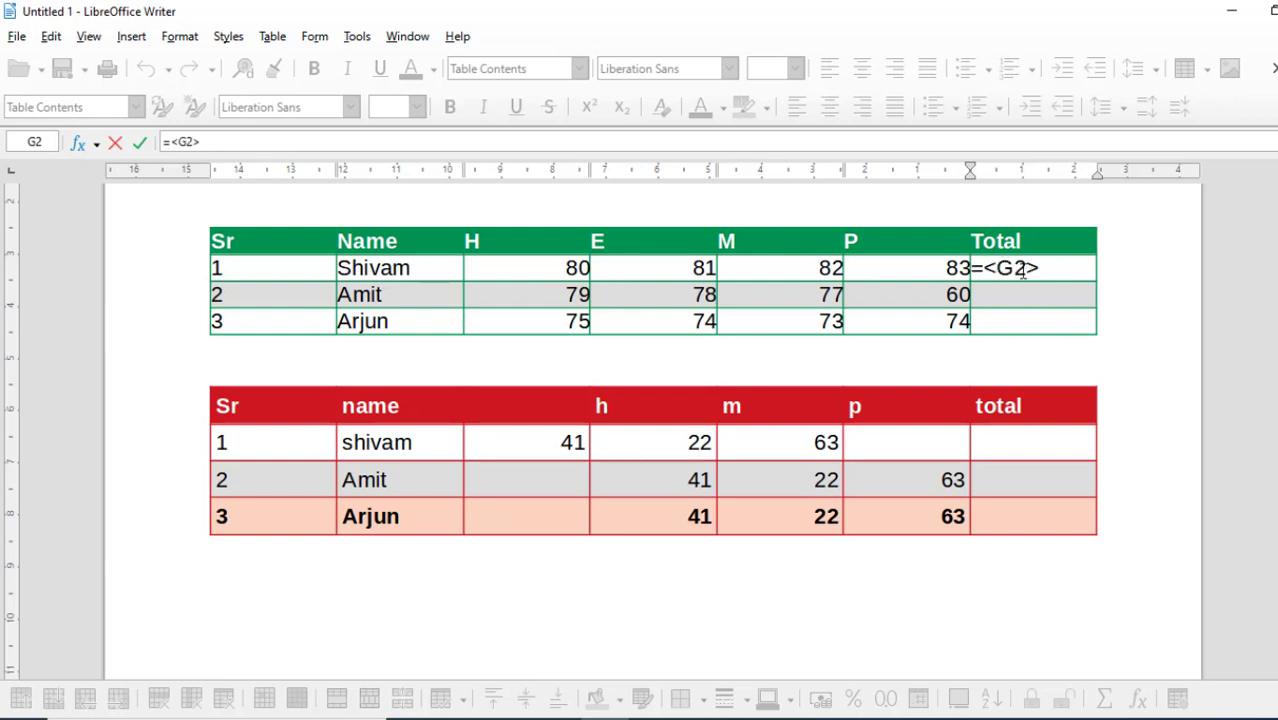
left_click_drag(1055, 271, 1082, 272)
key("BackSpace")
key("BackSpace")
key("BackSpace")
key("BackSpace")
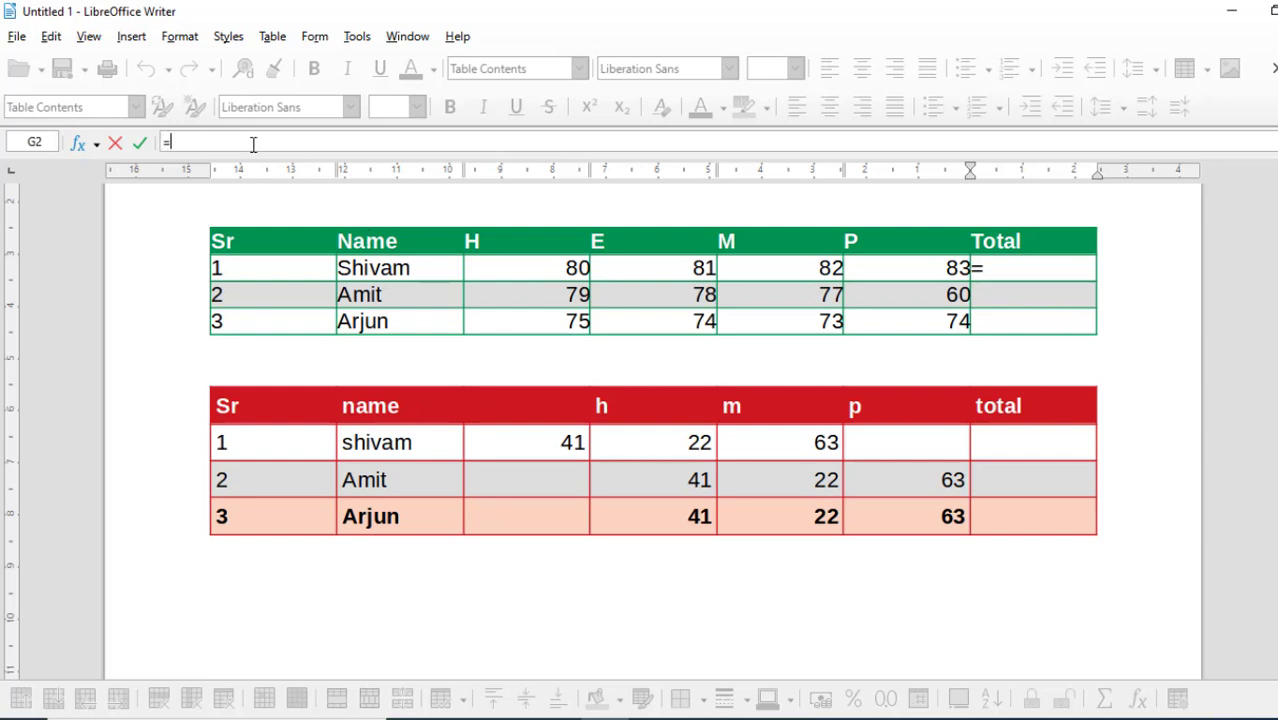
type("=sum(")
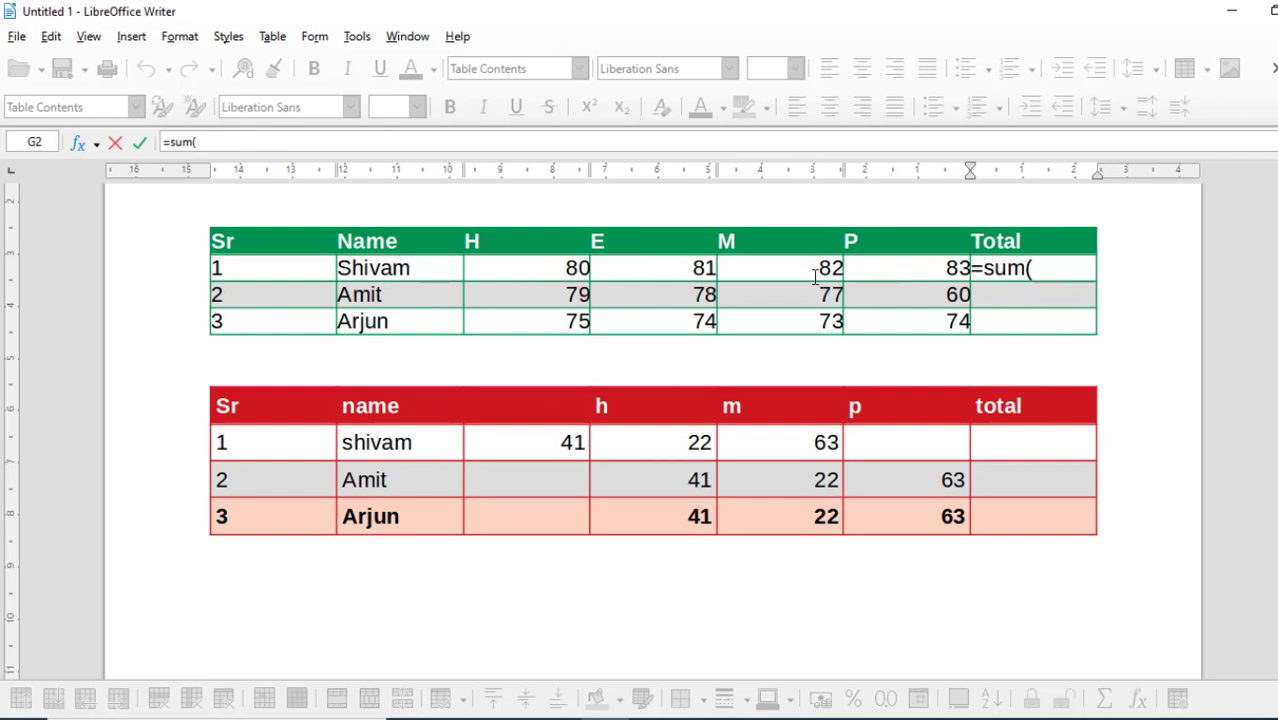
left_click_drag(553, 270, 937, 290)
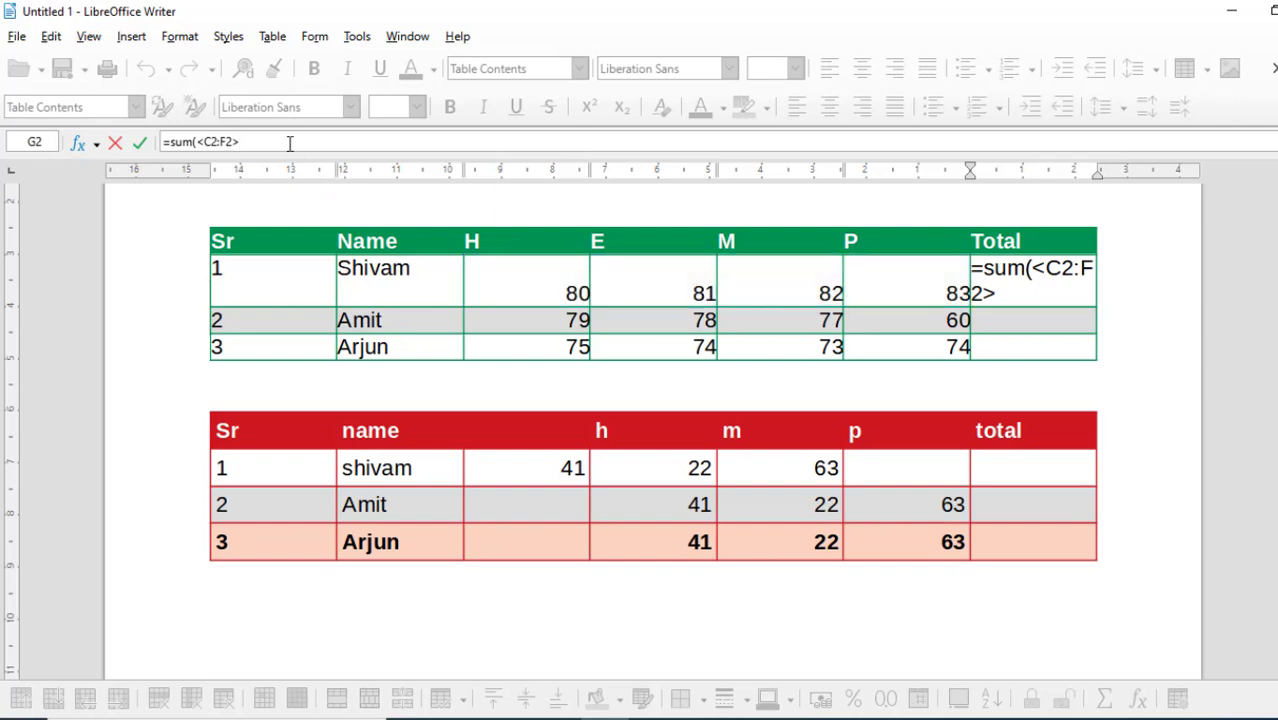
key("Return")
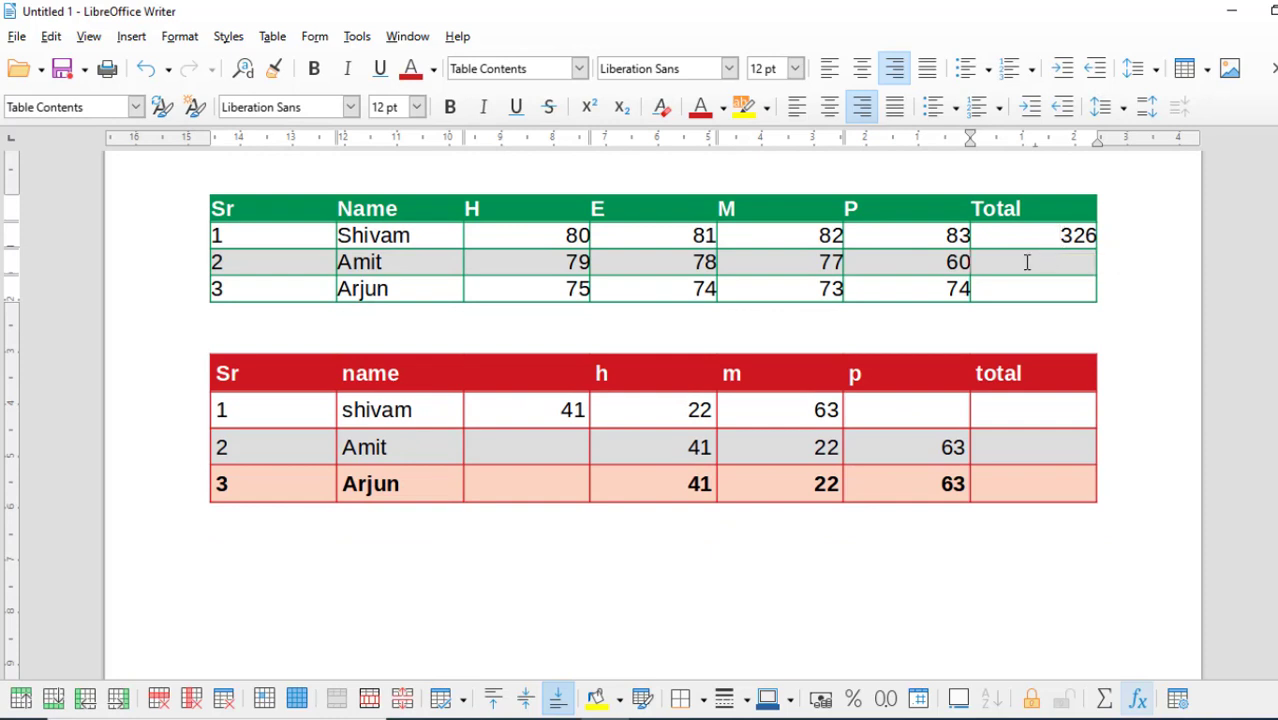
- Try a sum formula over C3:F3 in Amit's Total cell, then undo the faulty result
left_click(1027, 262)
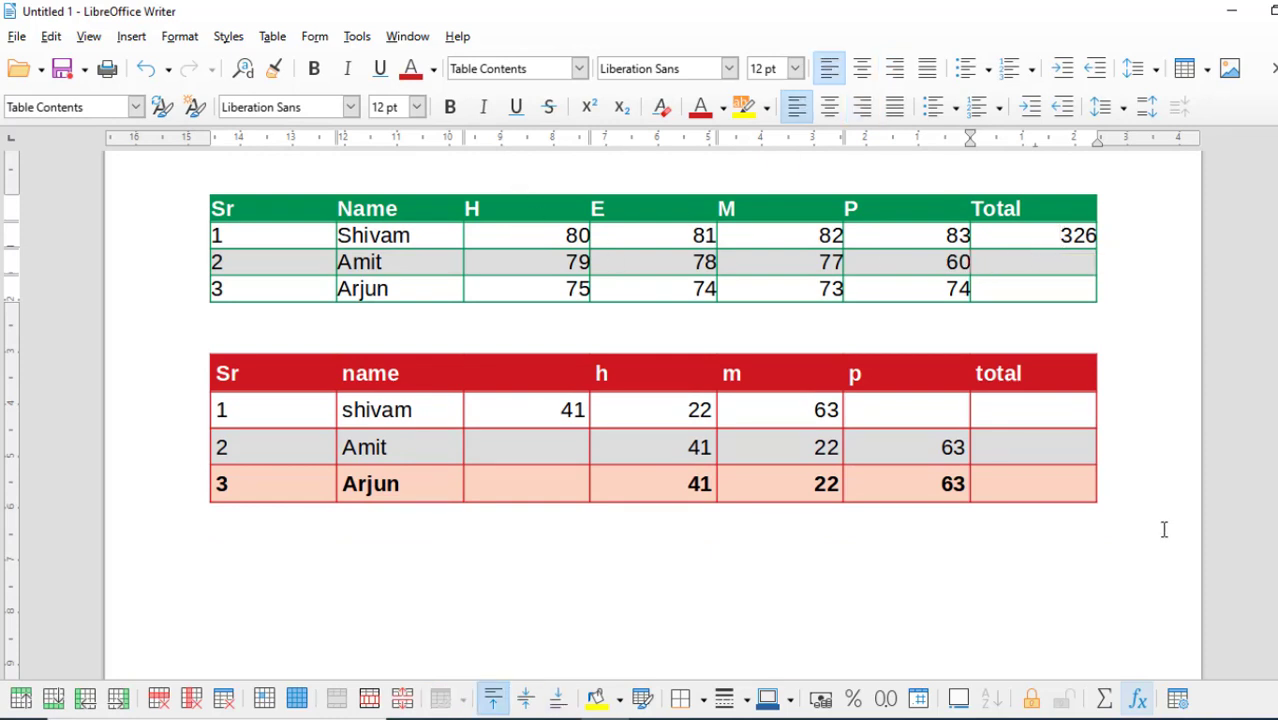
left_click(1104, 700)
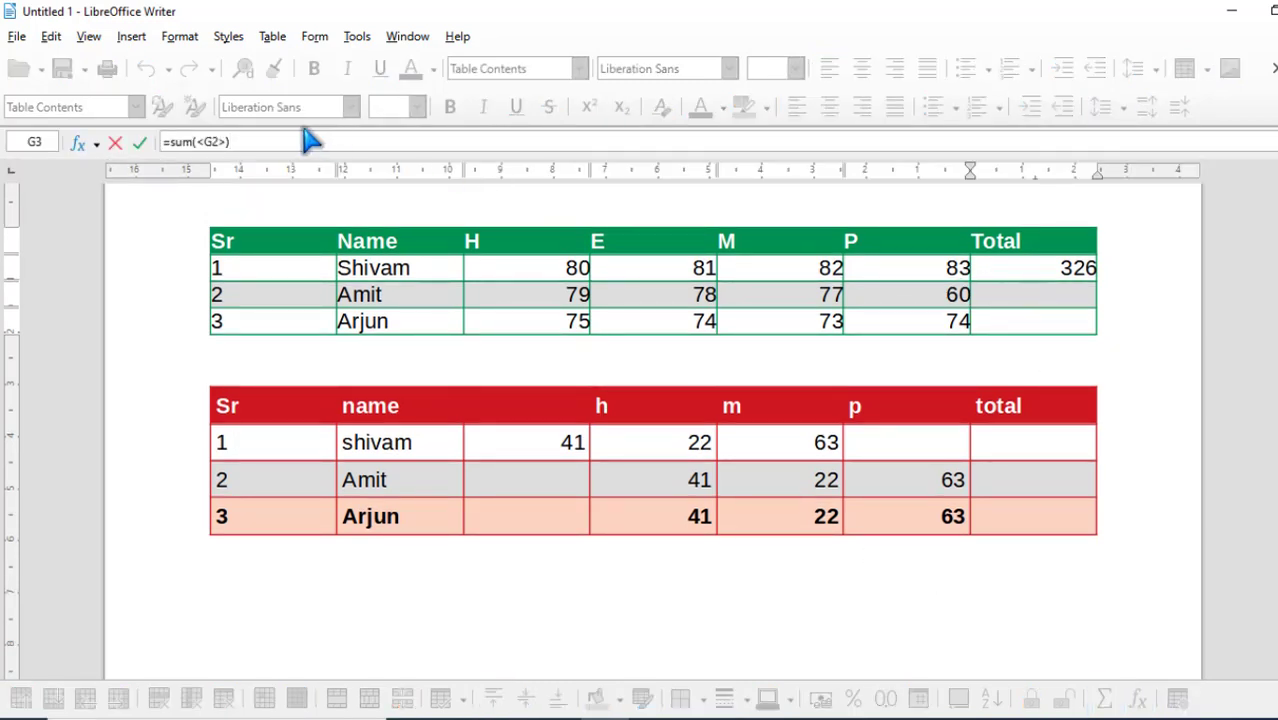
key("BackSpace")
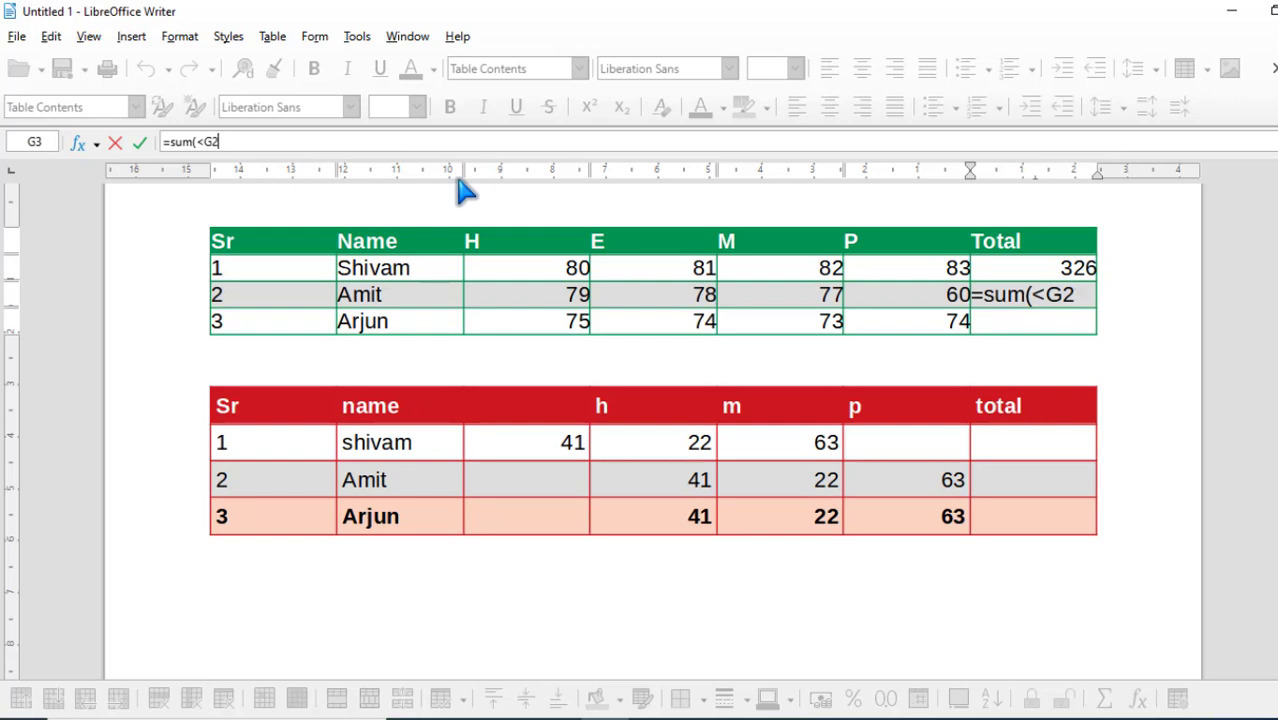
key("BackSpace")
key("BackSpace")
left_click_drag(534, 295, 945, 304)
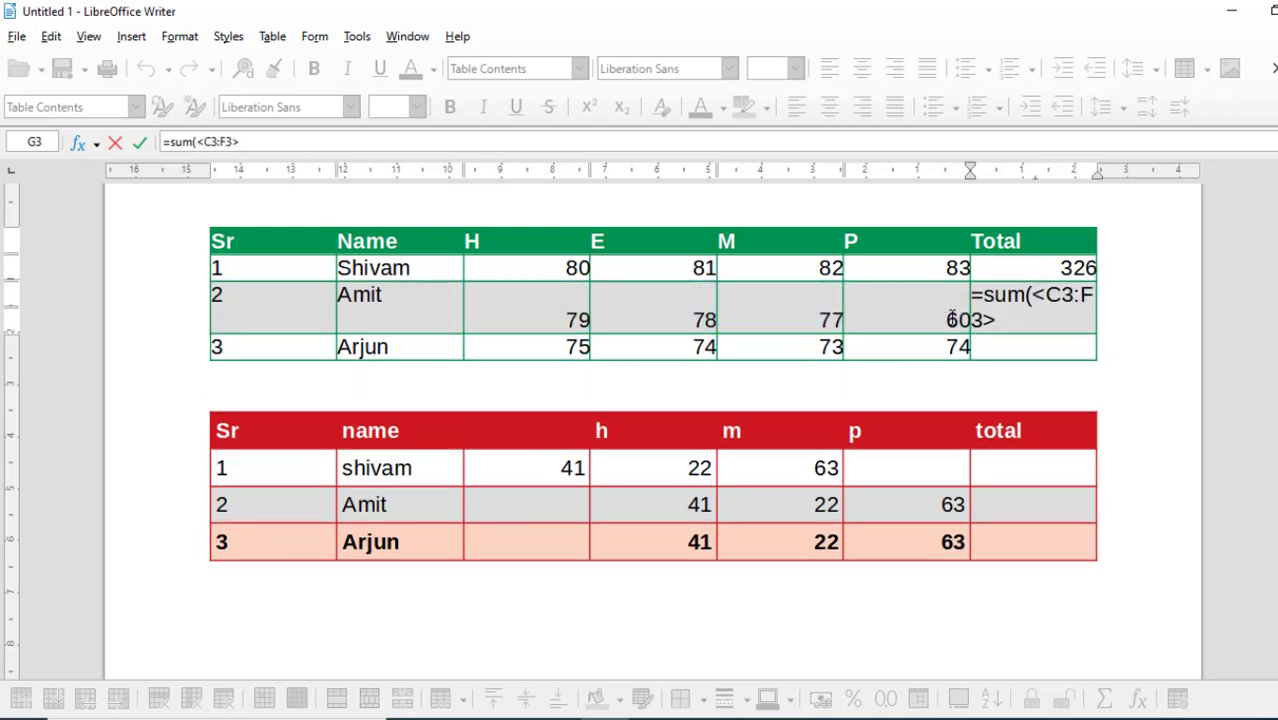
key("Return")
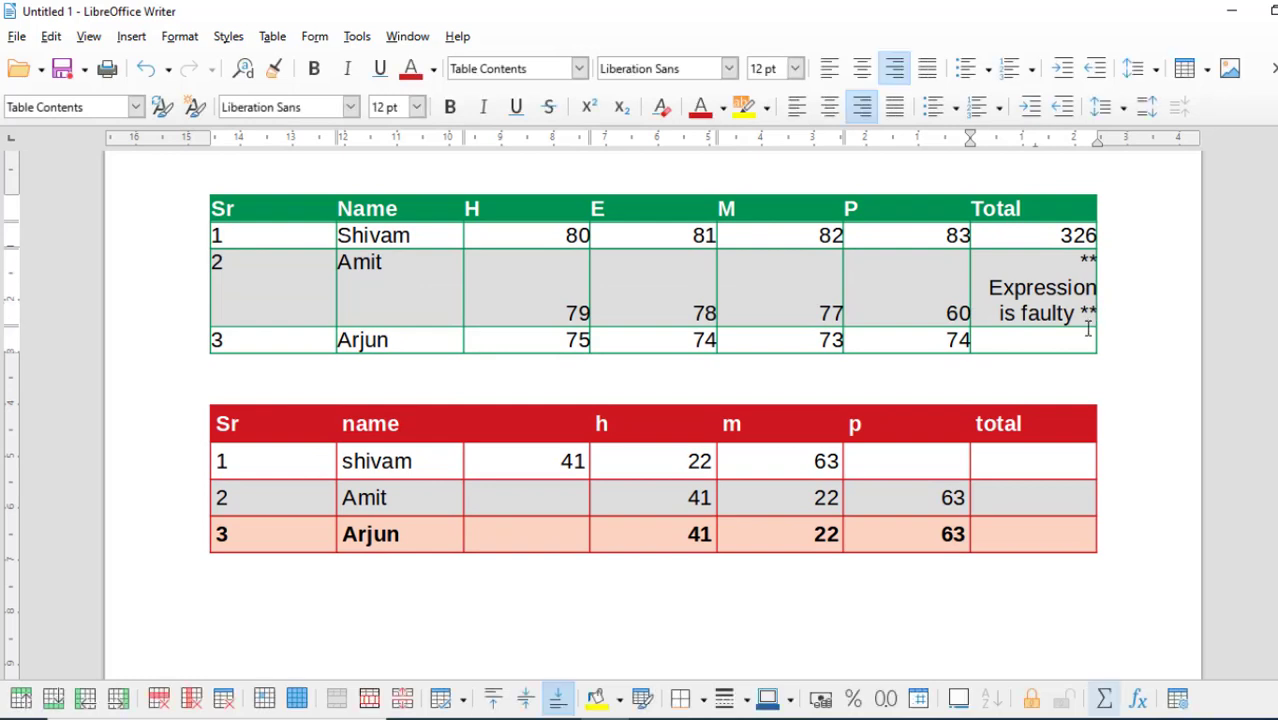
key("ctrl+z")
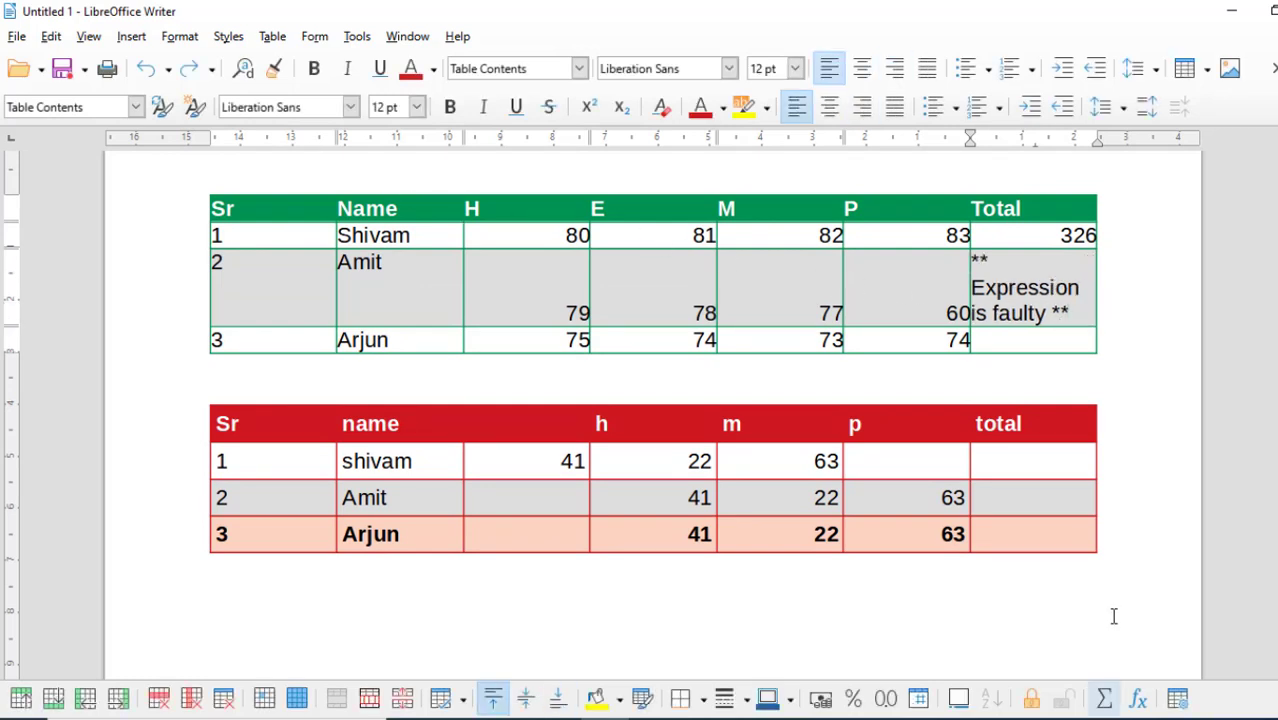
- Re-enter =sum( over C3:F3 in Amit's Total cell so it totals 294
left_click(1137, 698)
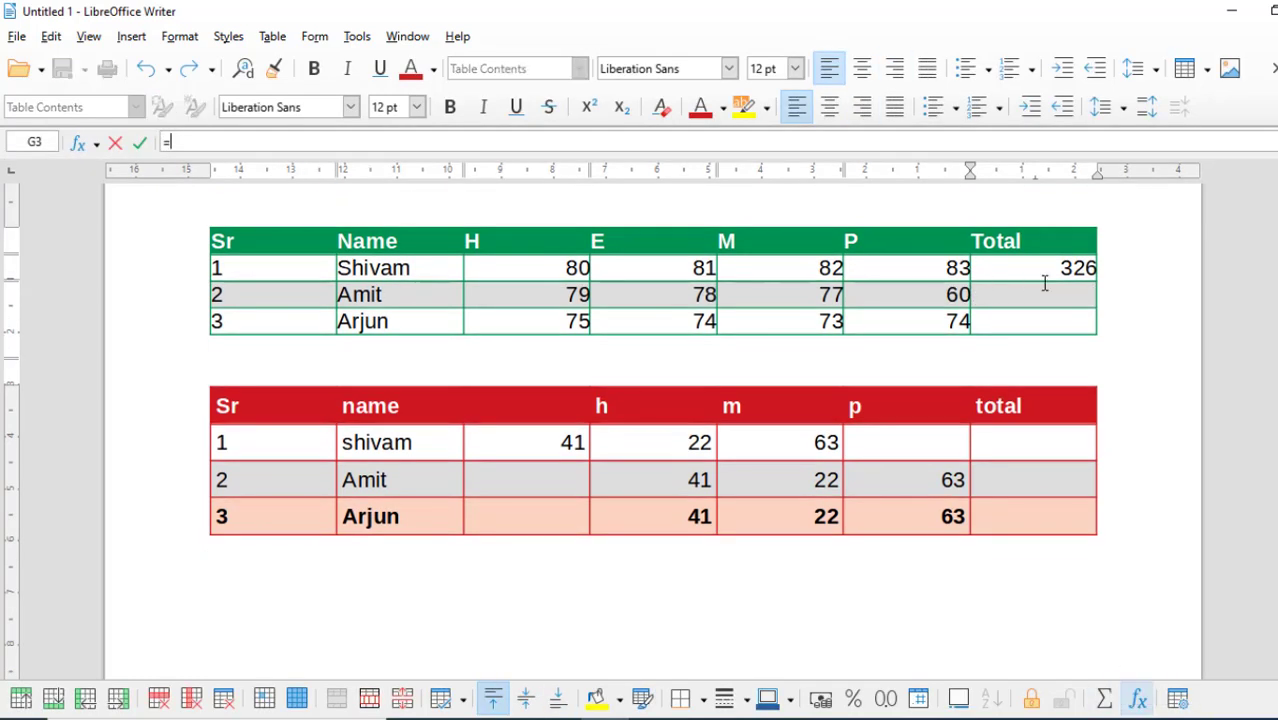
left_click(1044, 284)
left_click(175, 141)
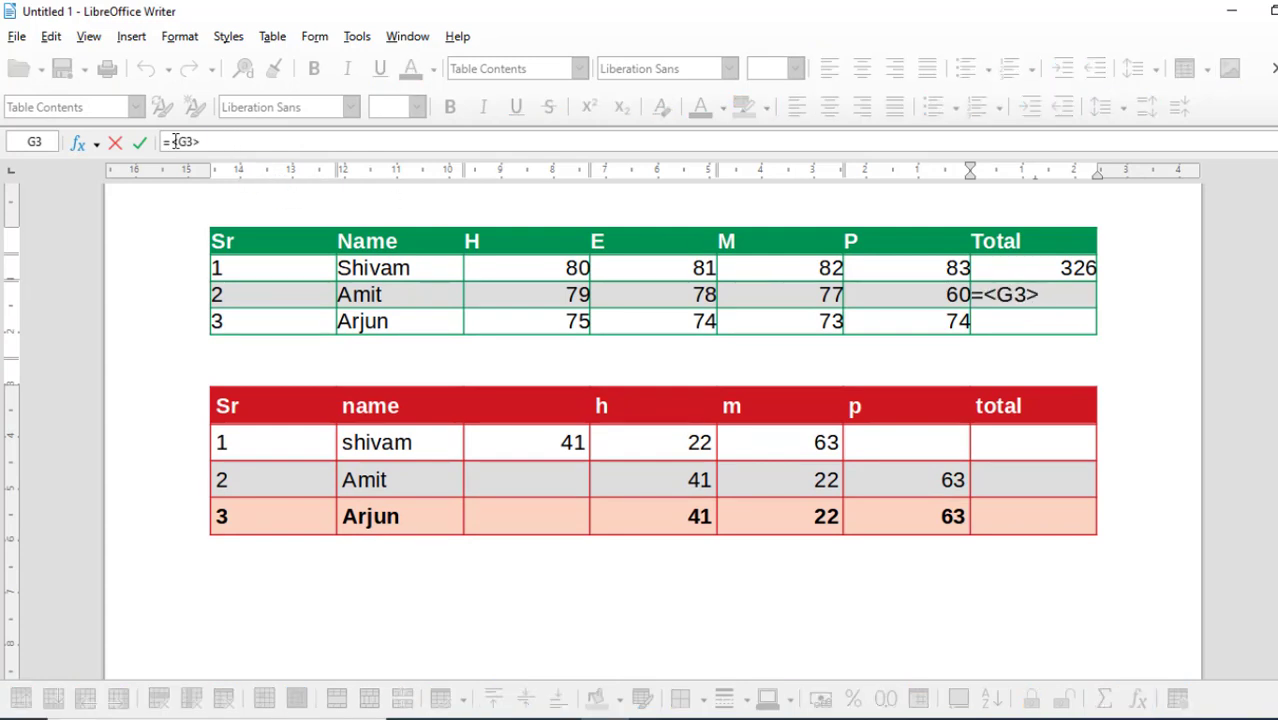
left_click_drag(175, 141, 137, 141)
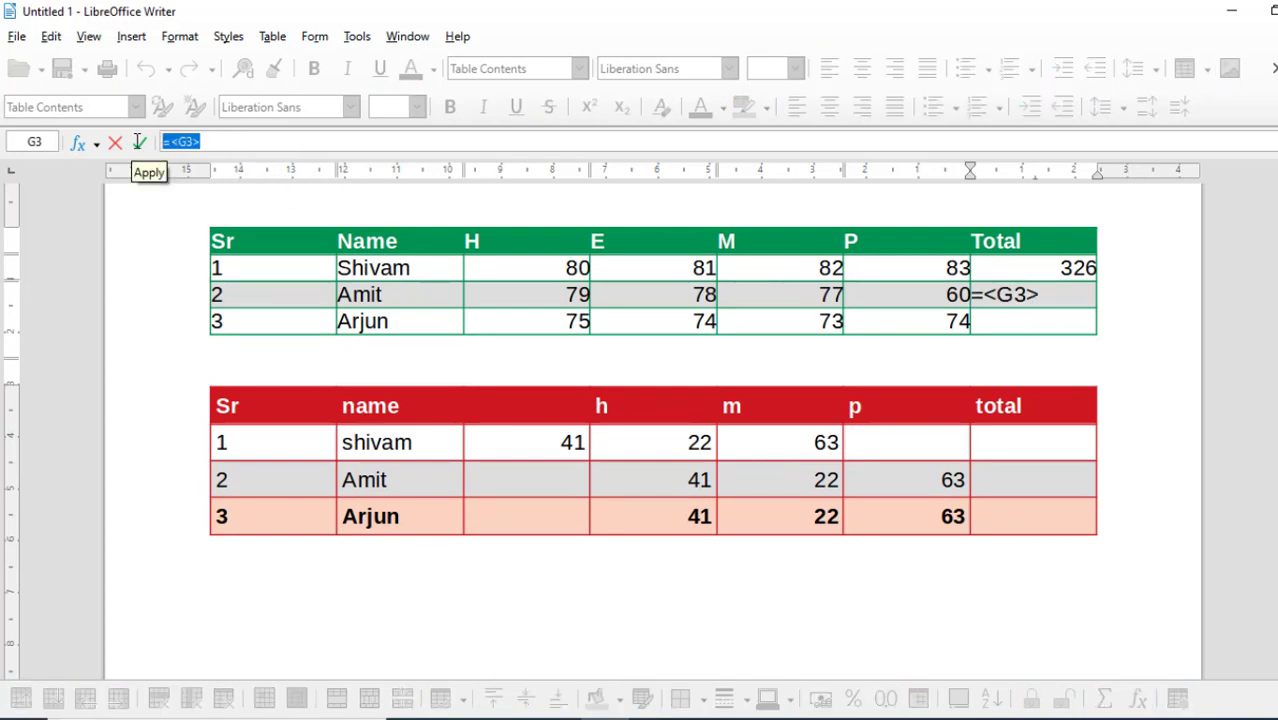
type("=sum")
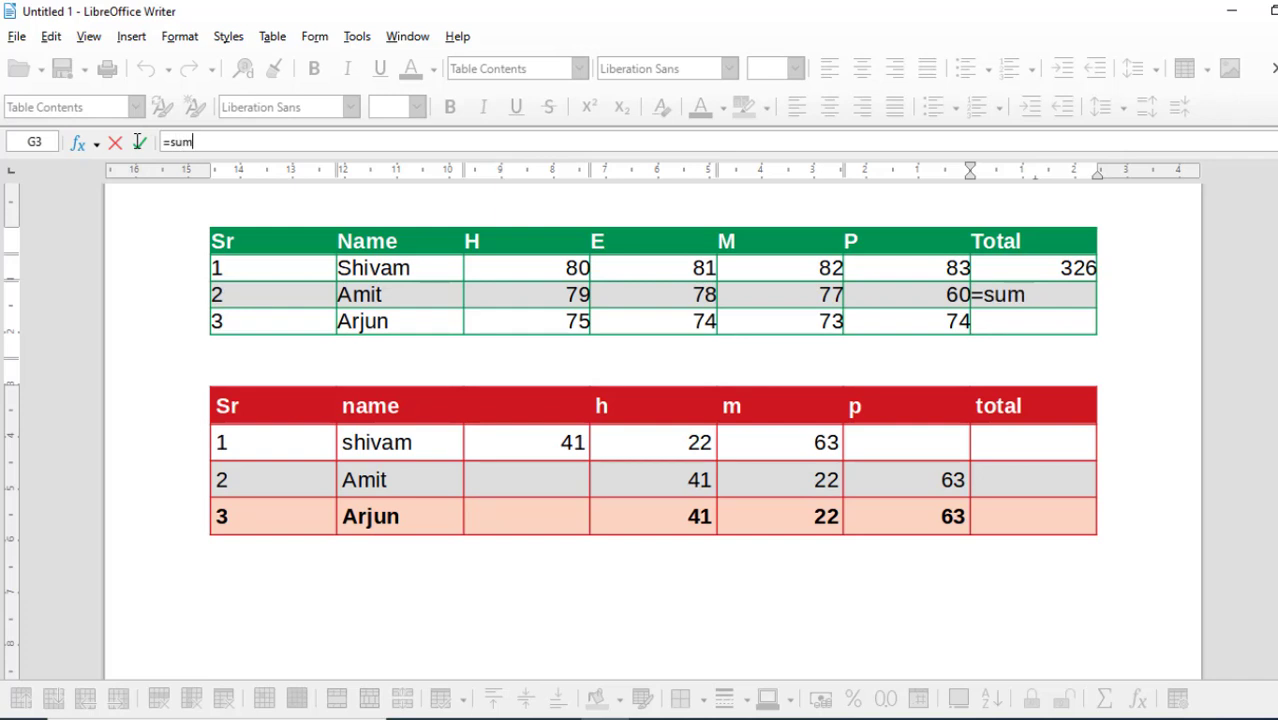
type("(")
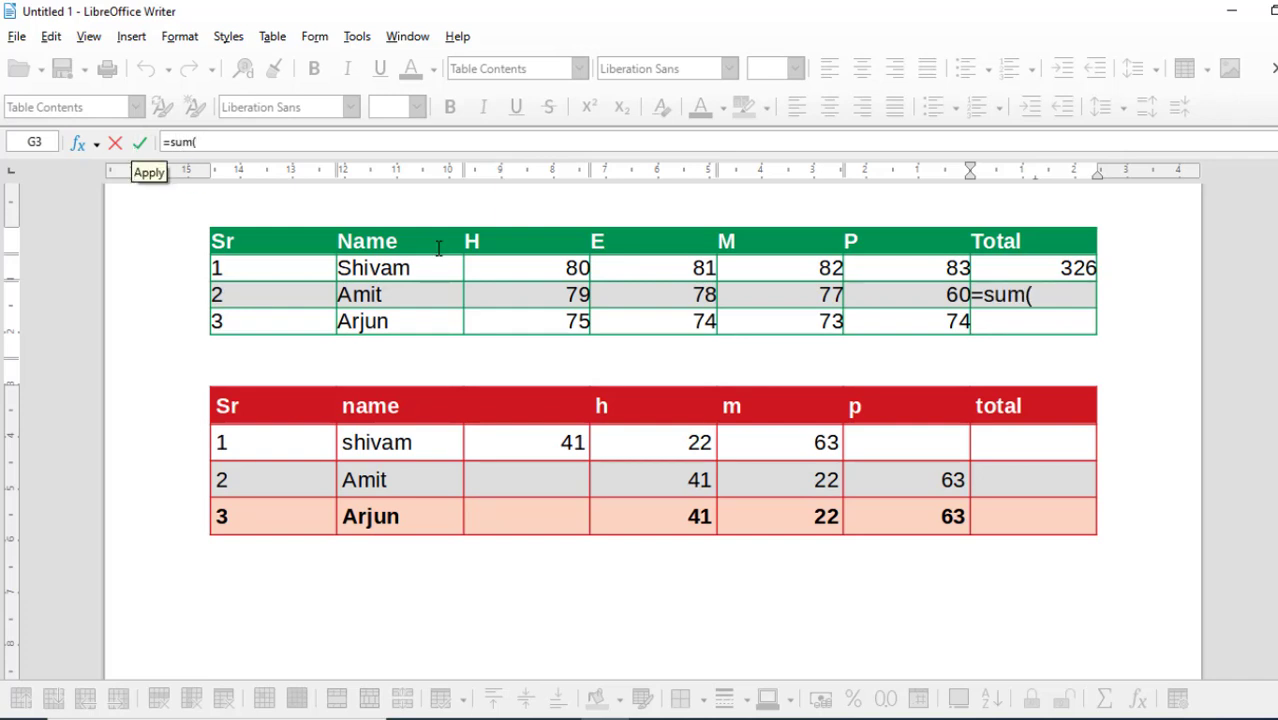
left_click_drag(528, 290, 846, 307)
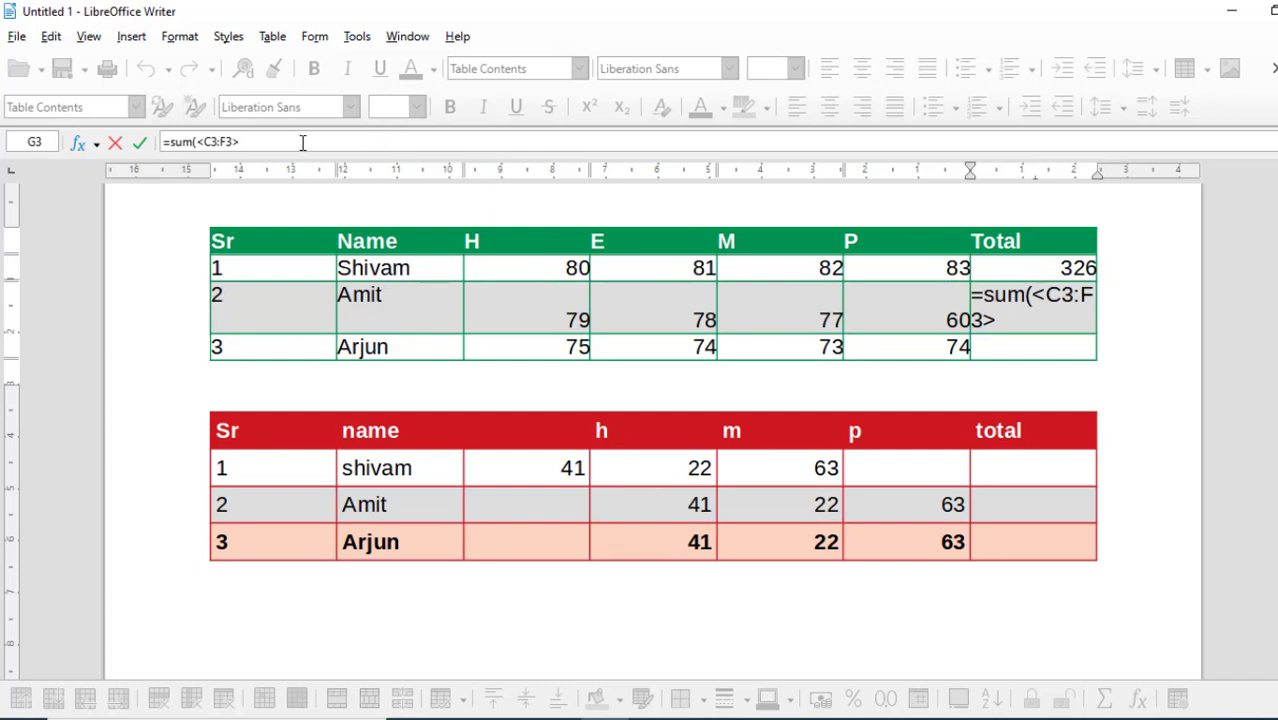
key("Return")
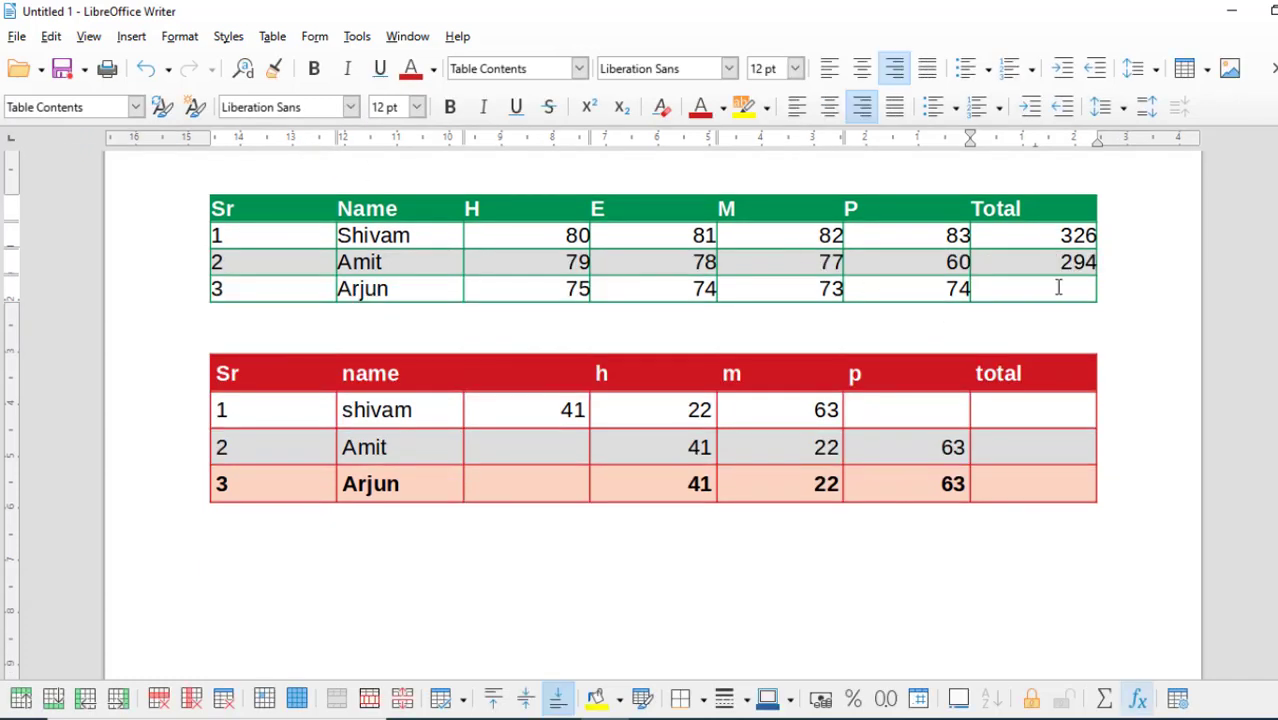
- Enter =sum(C4:F4) in Arjun's Total cell
left_click(1051, 288)
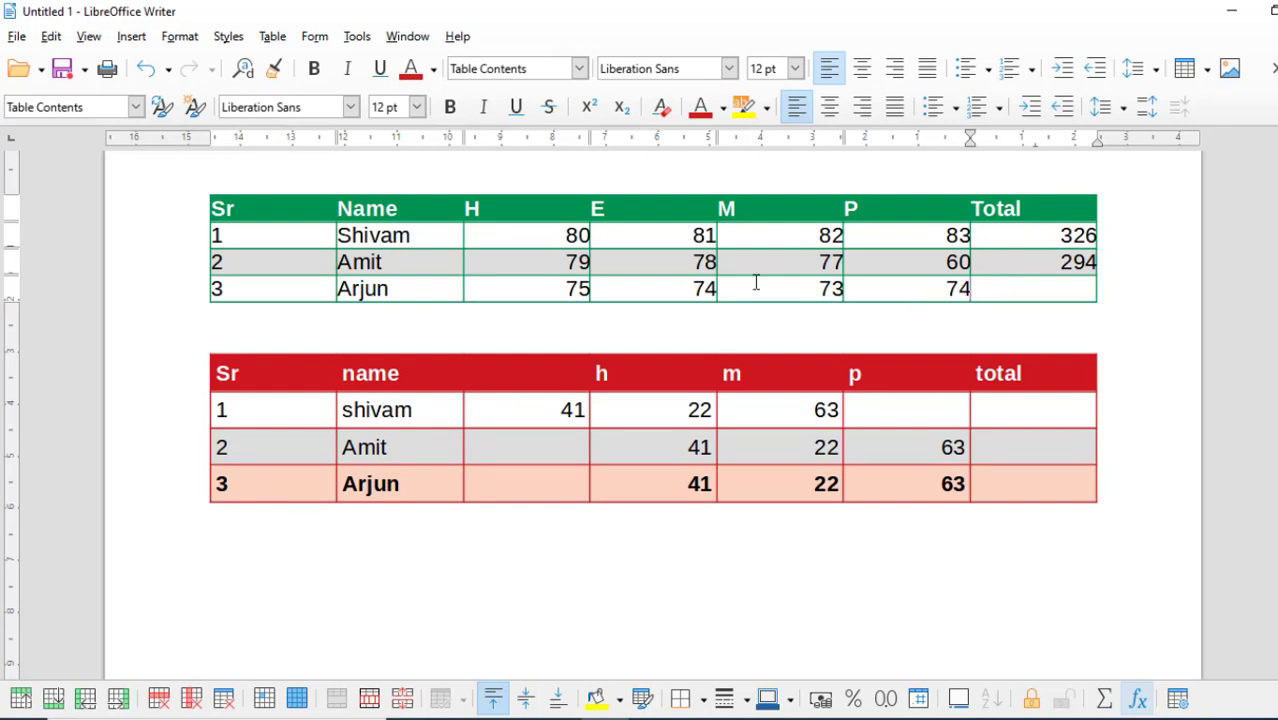
left_click_drag(559, 288, 1001, 280)
left_click(1012, 287)
left_click(1104, 698)
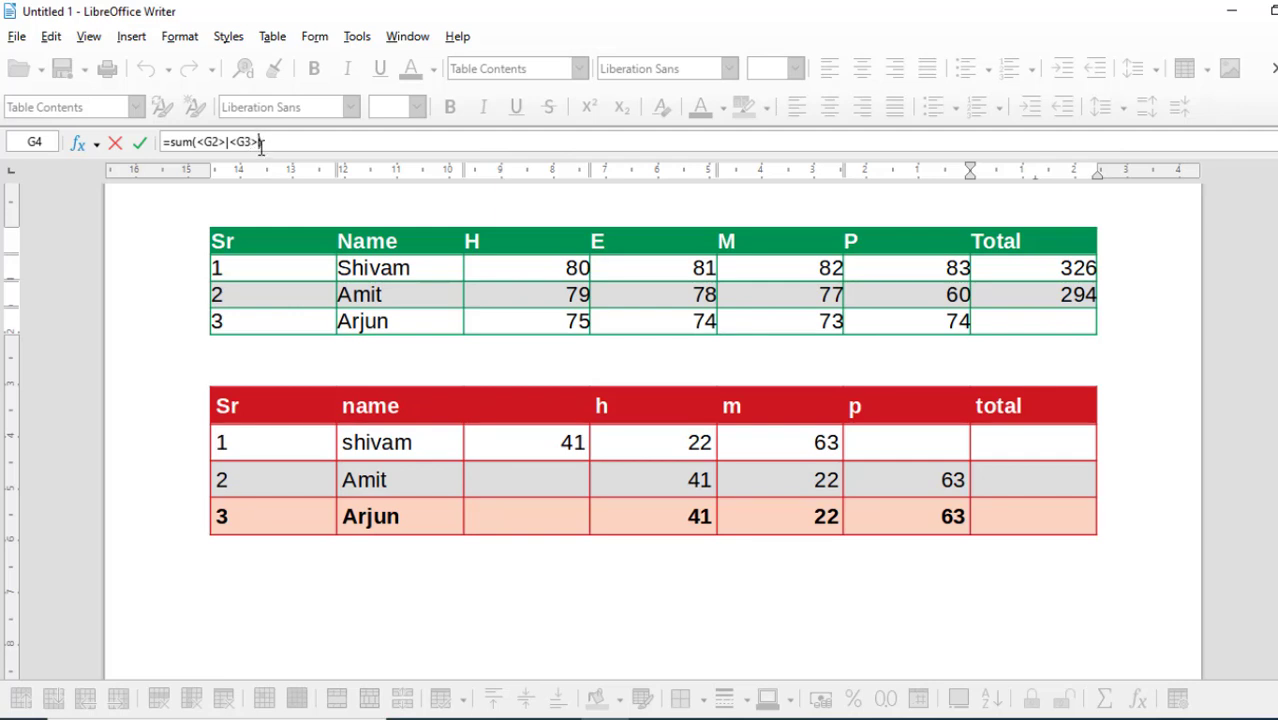
left_click_drag(284, 143, 200, 143)
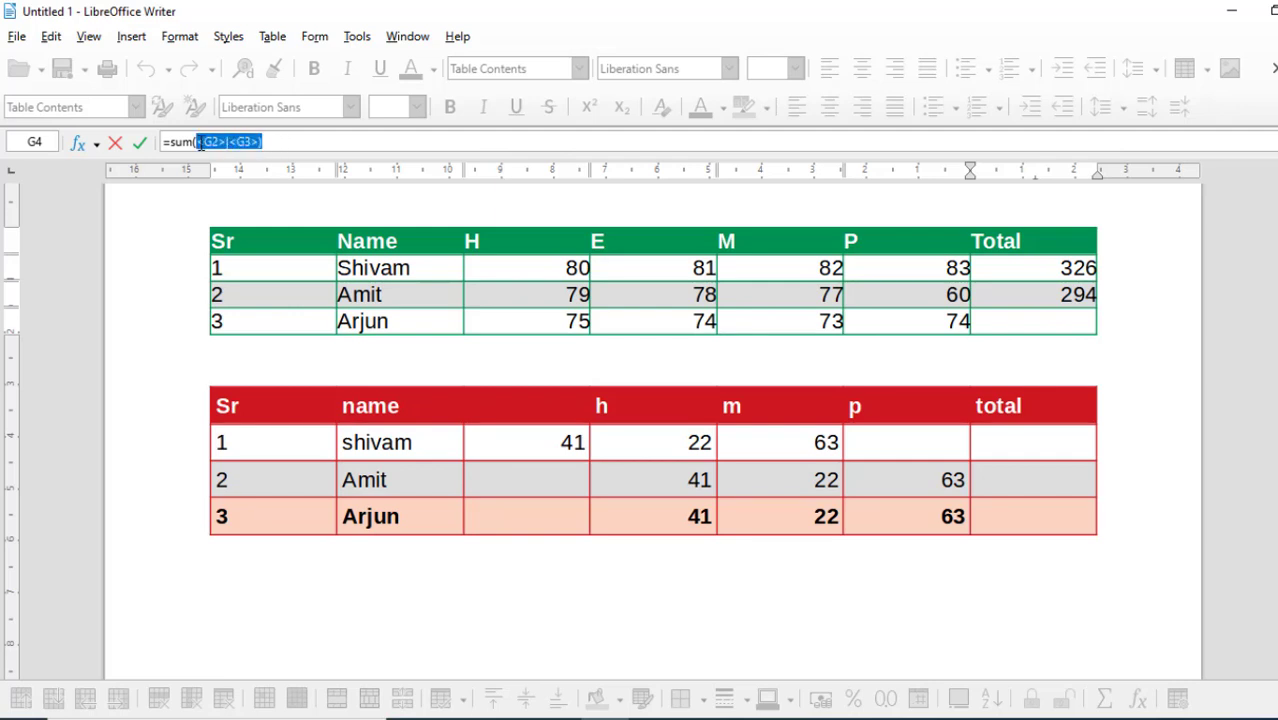
key("BackSpace")
left_click_drag(549, 320, 944, 328)
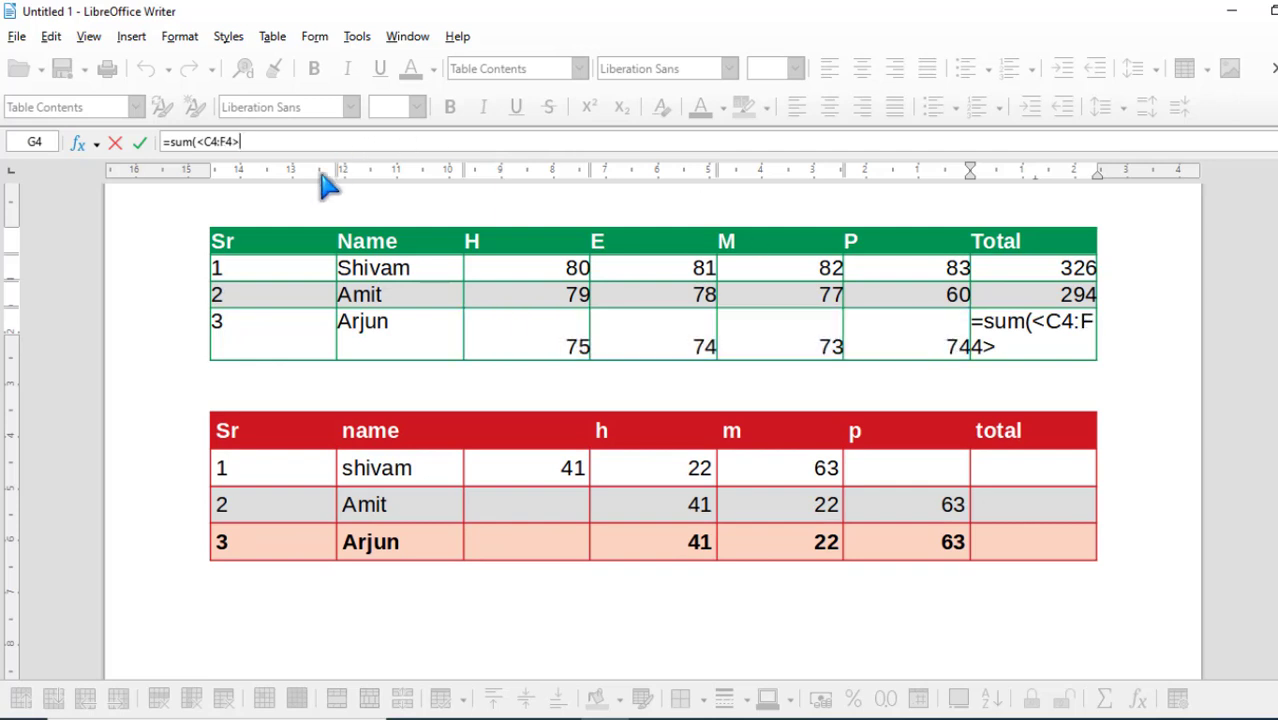
type(")")
key("Return")
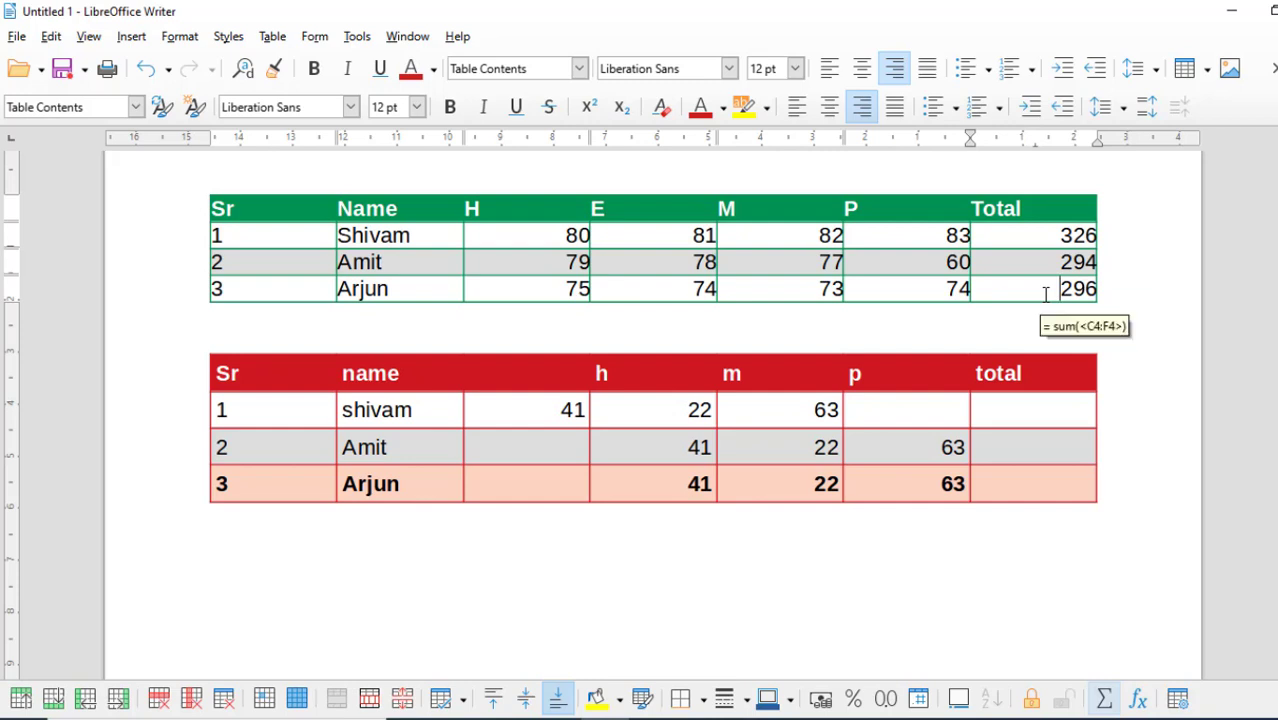
- Leave formula editing with Arjun's total showing 296
left_click(272, 36)
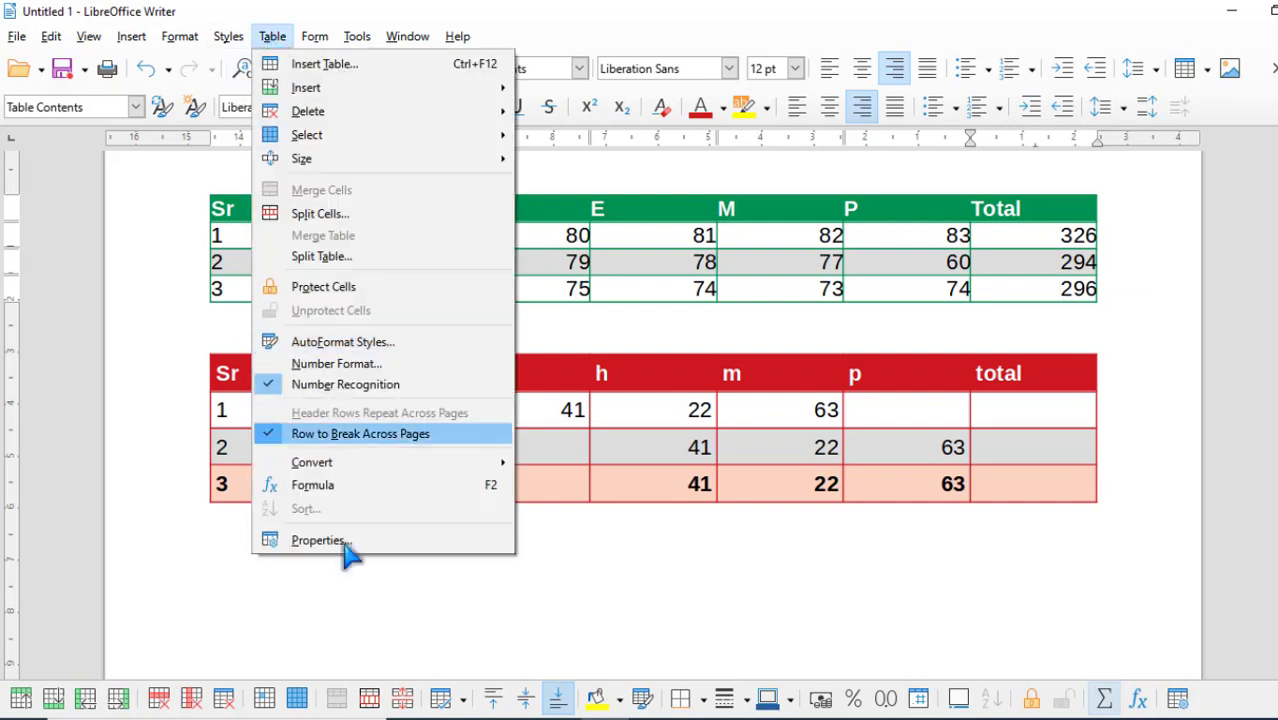
left_click(470, 491)
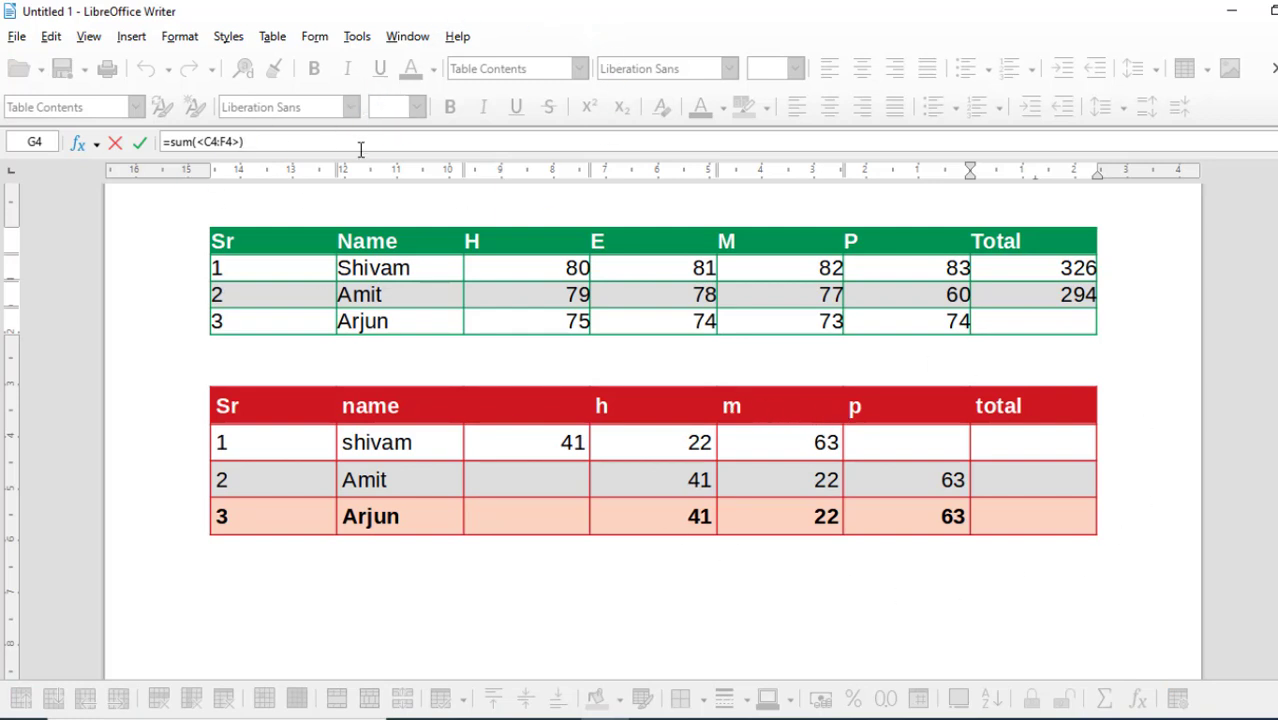
key("BackSpace")
key("BackSpace")
key("BackSpace")
key("BackSpace")
key("BackSpace")
key("BackSpace")
key("BackSpace")
key("BackSpace")
key("BackSpace")
key("BackSpace")
key("BackSpace")
key("BackSpace")
left_click(272, 36)
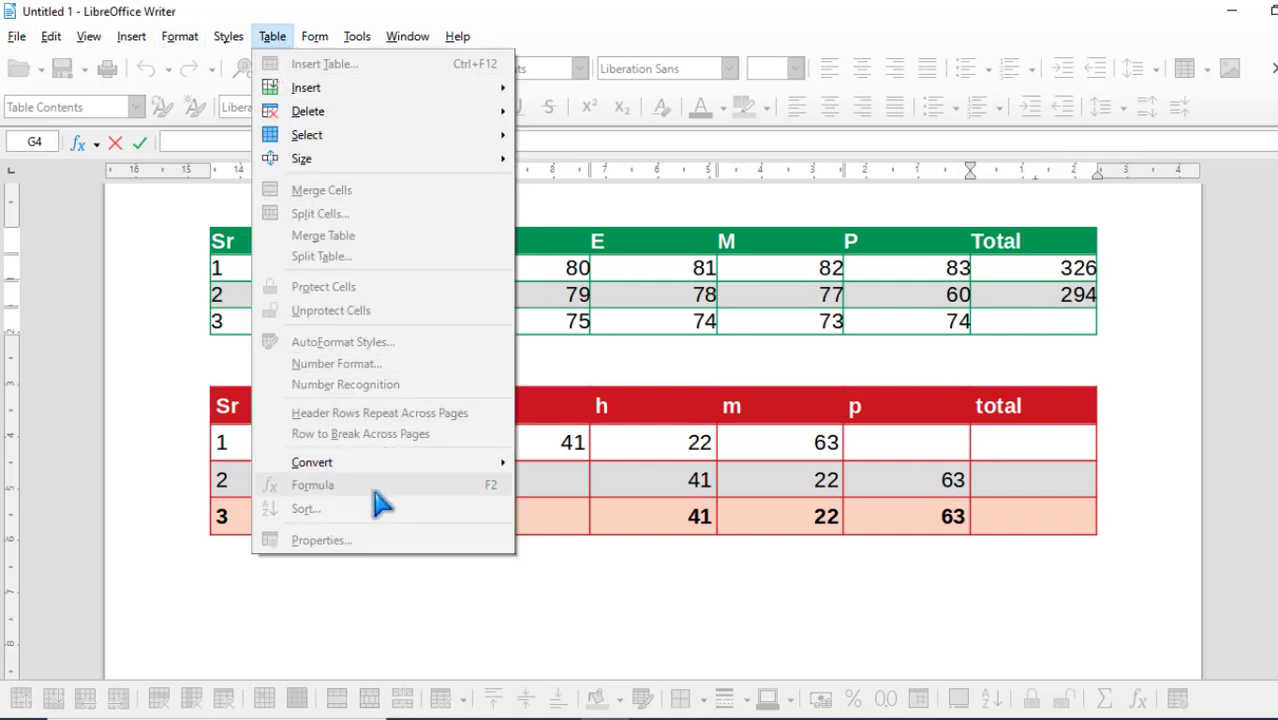
left_click(630, 296)
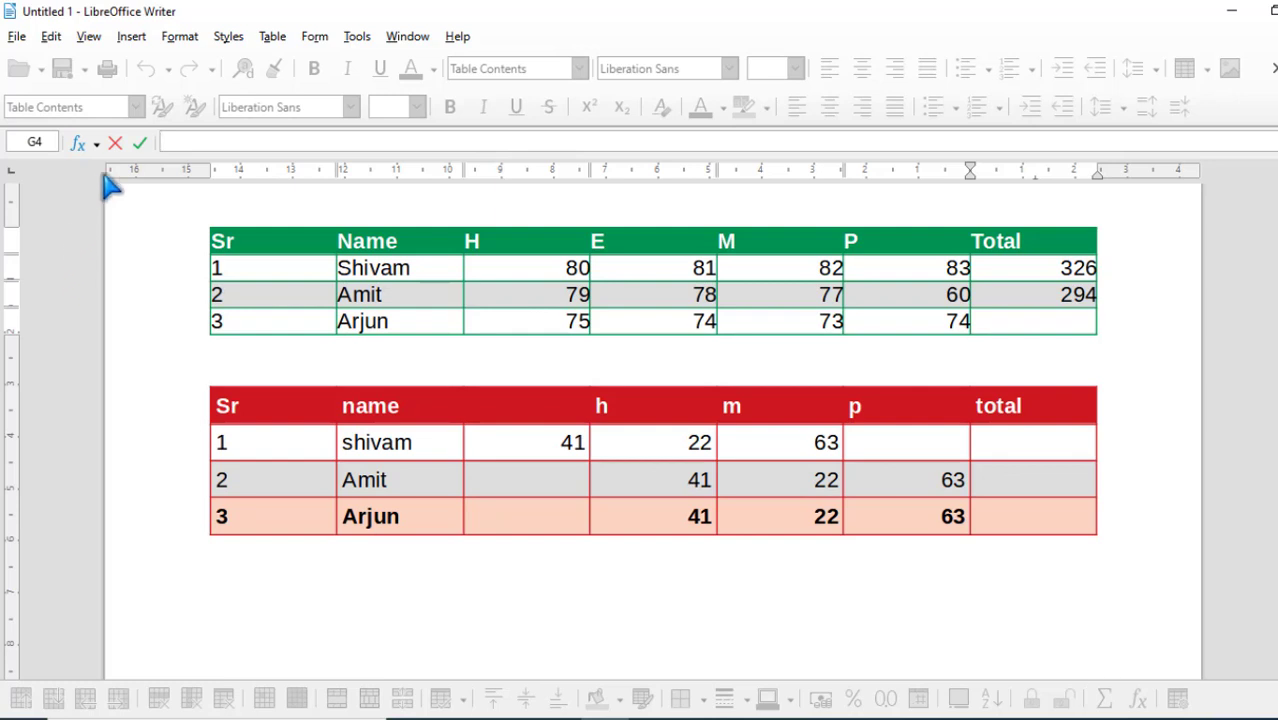
left_click(139, 143)
- Select the H column marks 80, 79 and 75 in the green table
left_click(916, 400)
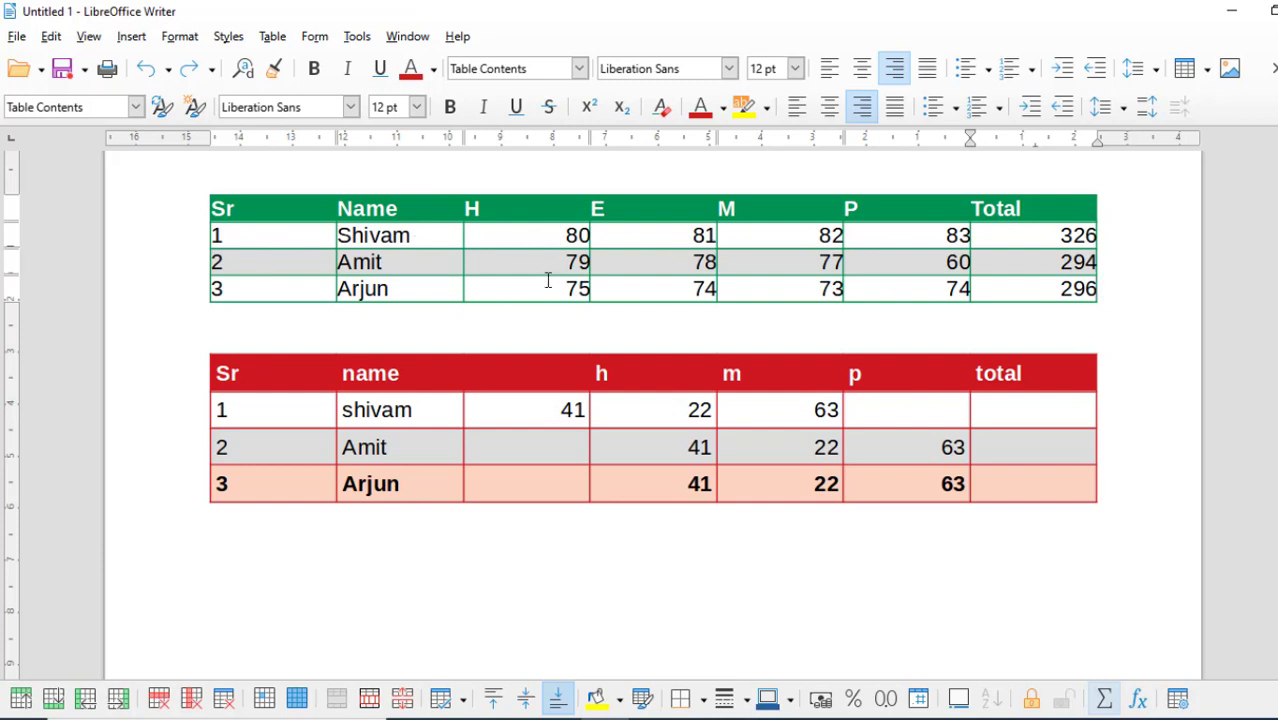
left_click_drag(545, 233, 566, 297)
left_click_drag(565, 245, 587, 297)
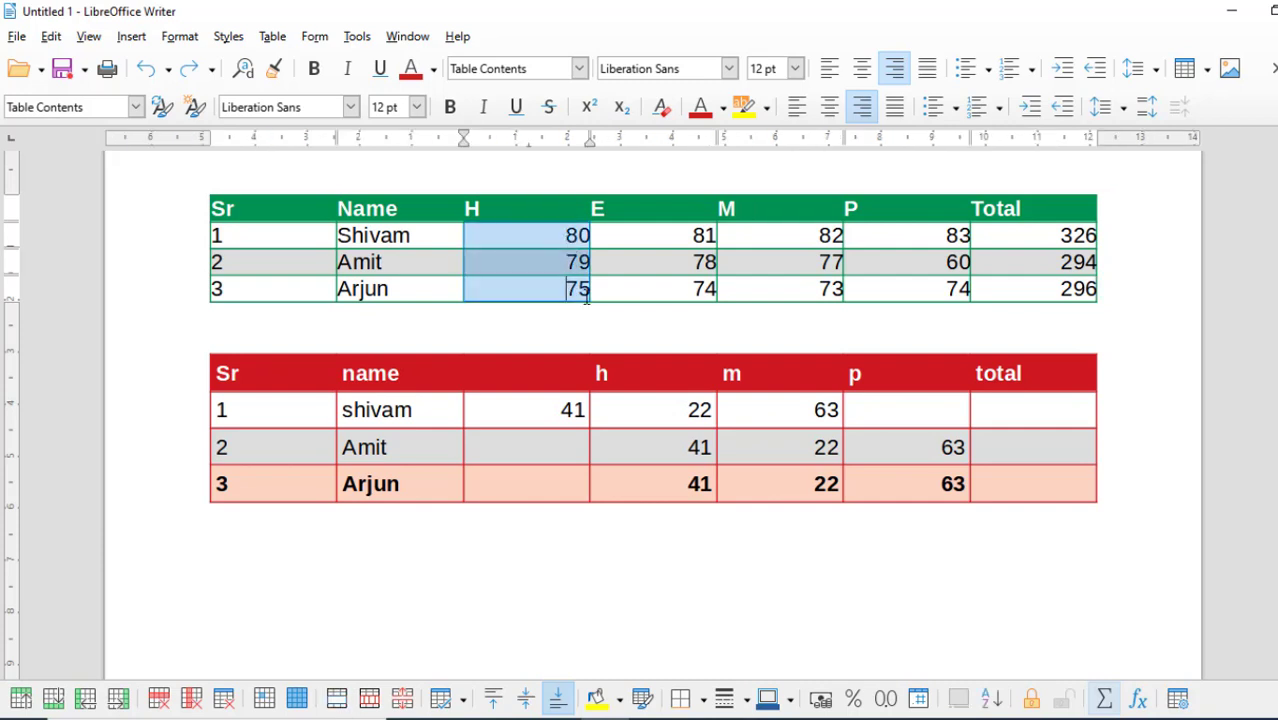
left_click(542, 237)
left_click_drag(553, 240, 581, 290)
left_click(555, 251)
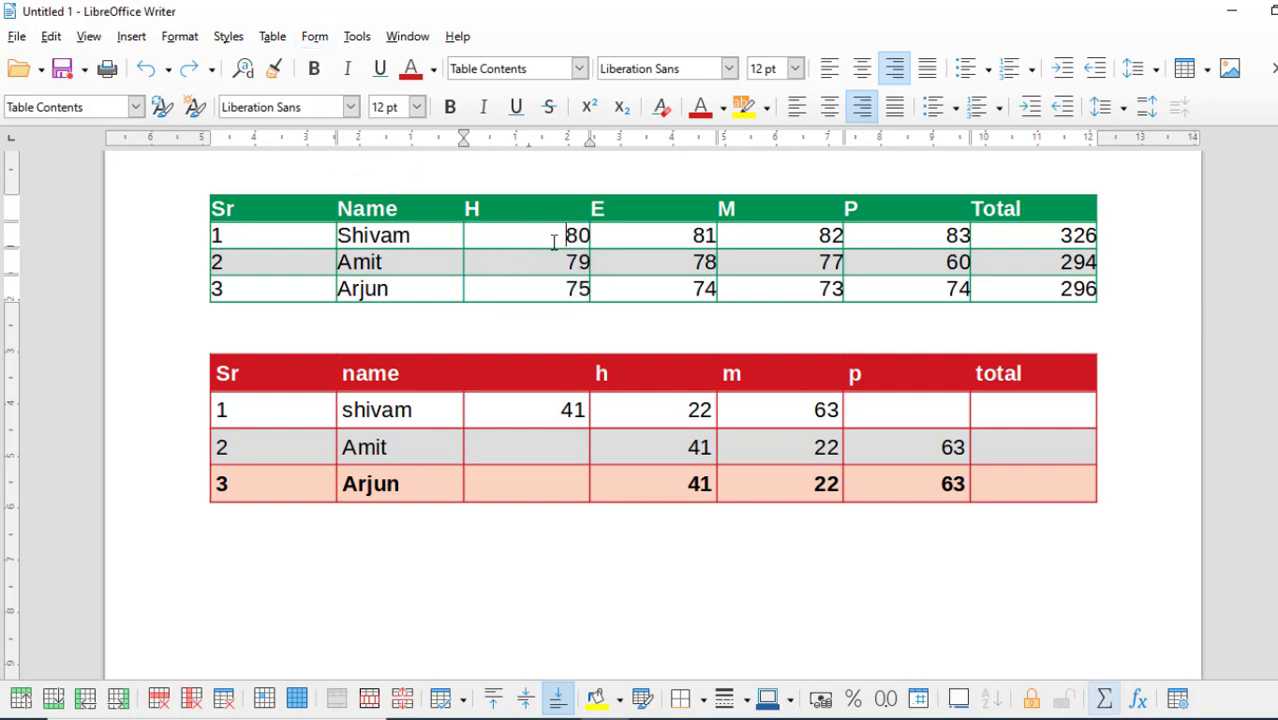
left_click_drag(553, 242, 579, 298)
- Sort the selected H marks ascending with Key 1 type set to Numeric
left_click(274, 37)
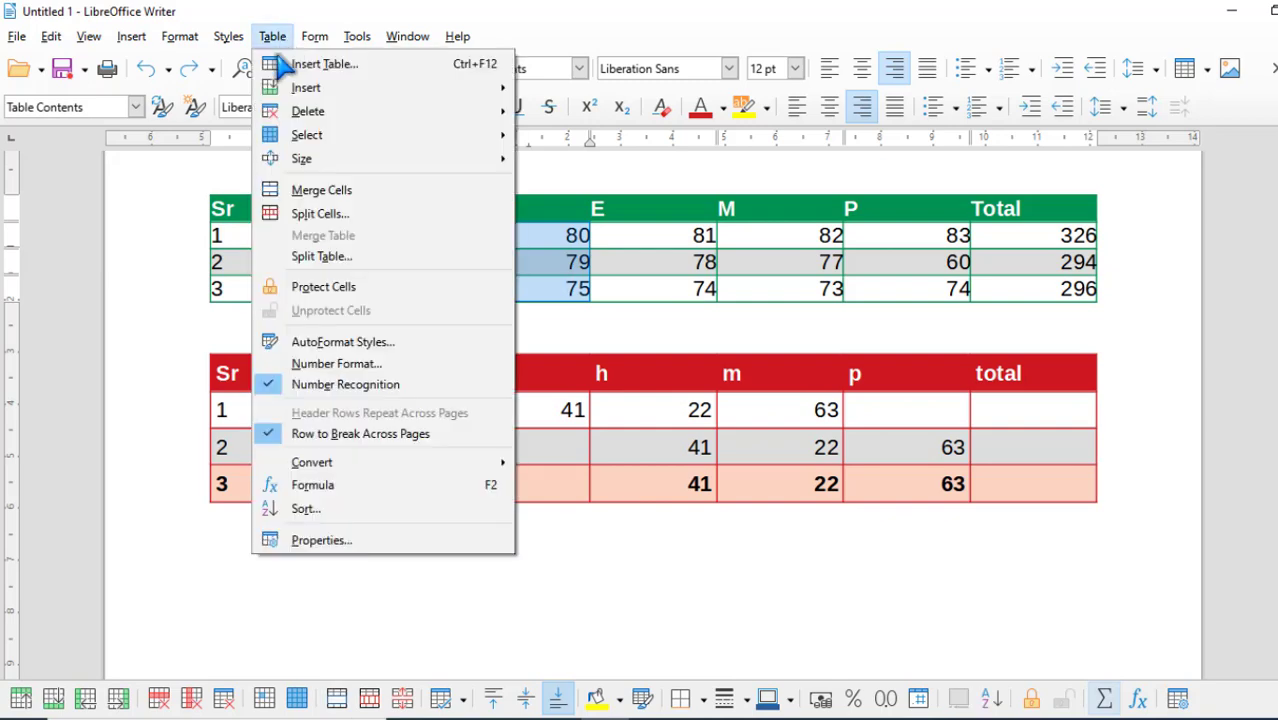
left_click(425, 508)
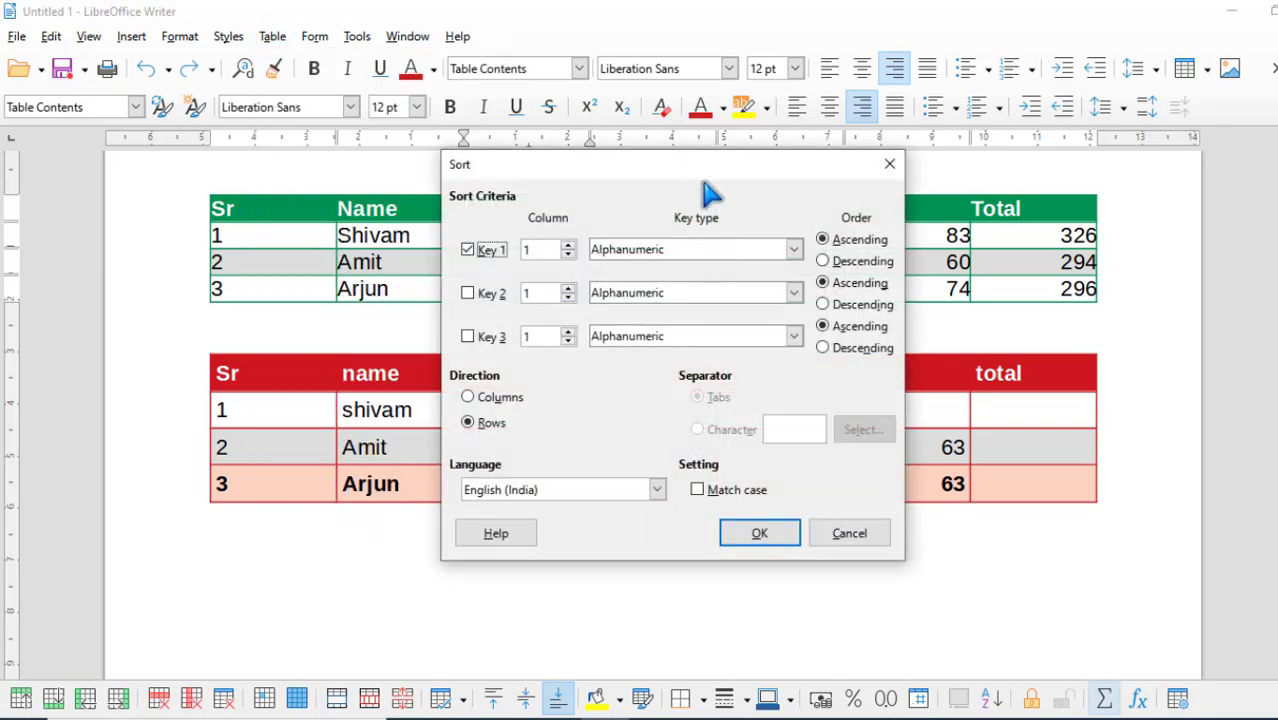
left_click_drag(705, 168, 1053, 60)
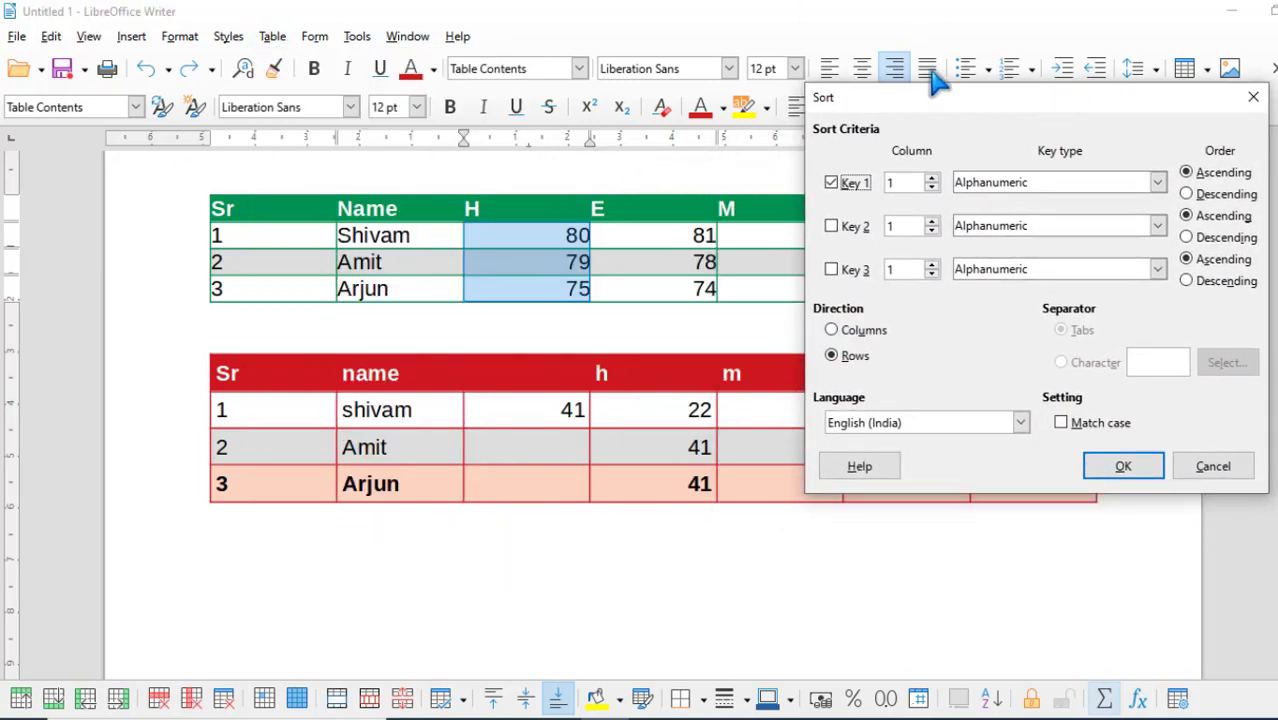
left_click_drag(920, 100, 962, 100)
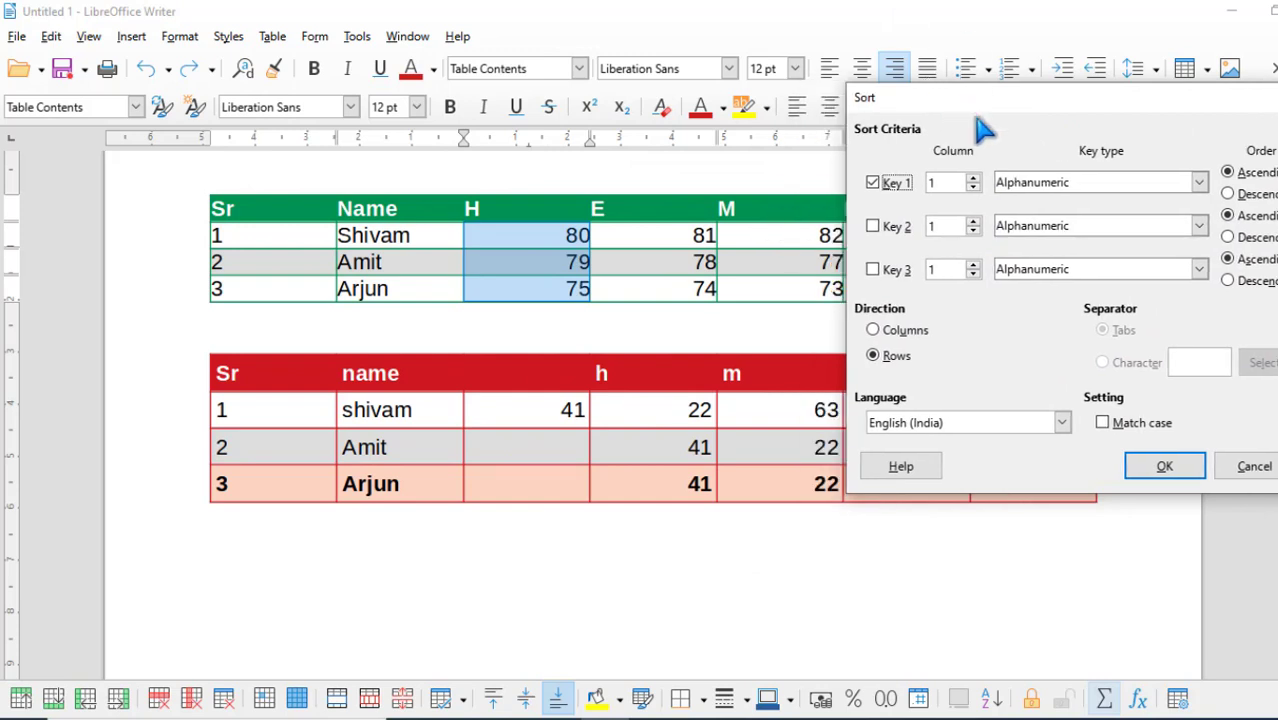
left_click(972, 186)
left_click_drag(1010, 105, 927, 92)
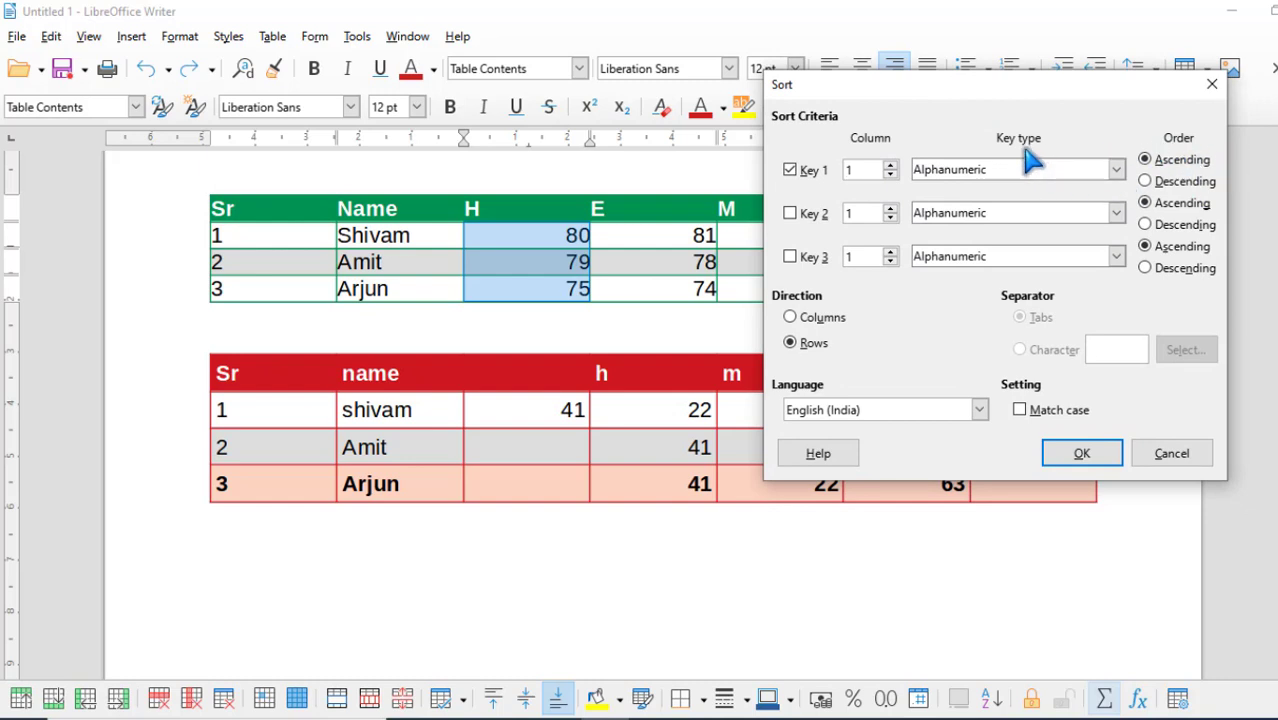
left_click(1117, 170)
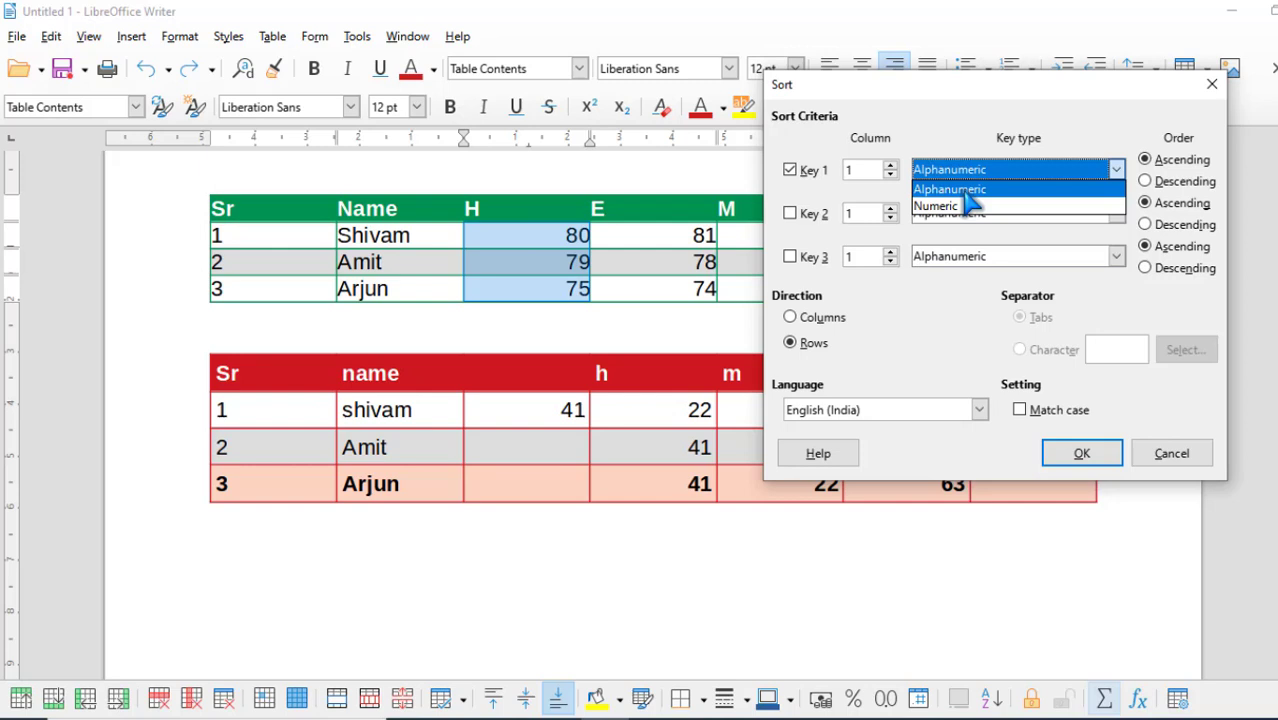
left_click(1090, 147)
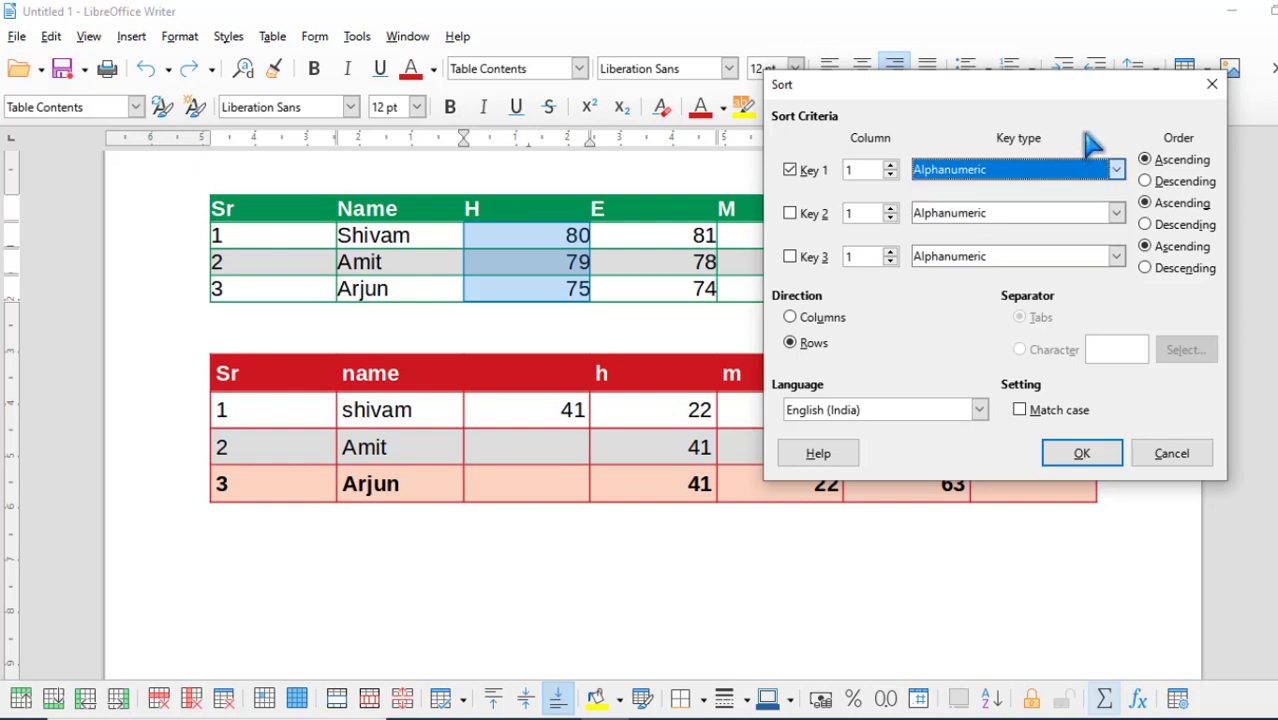
left_click(1116, 170)
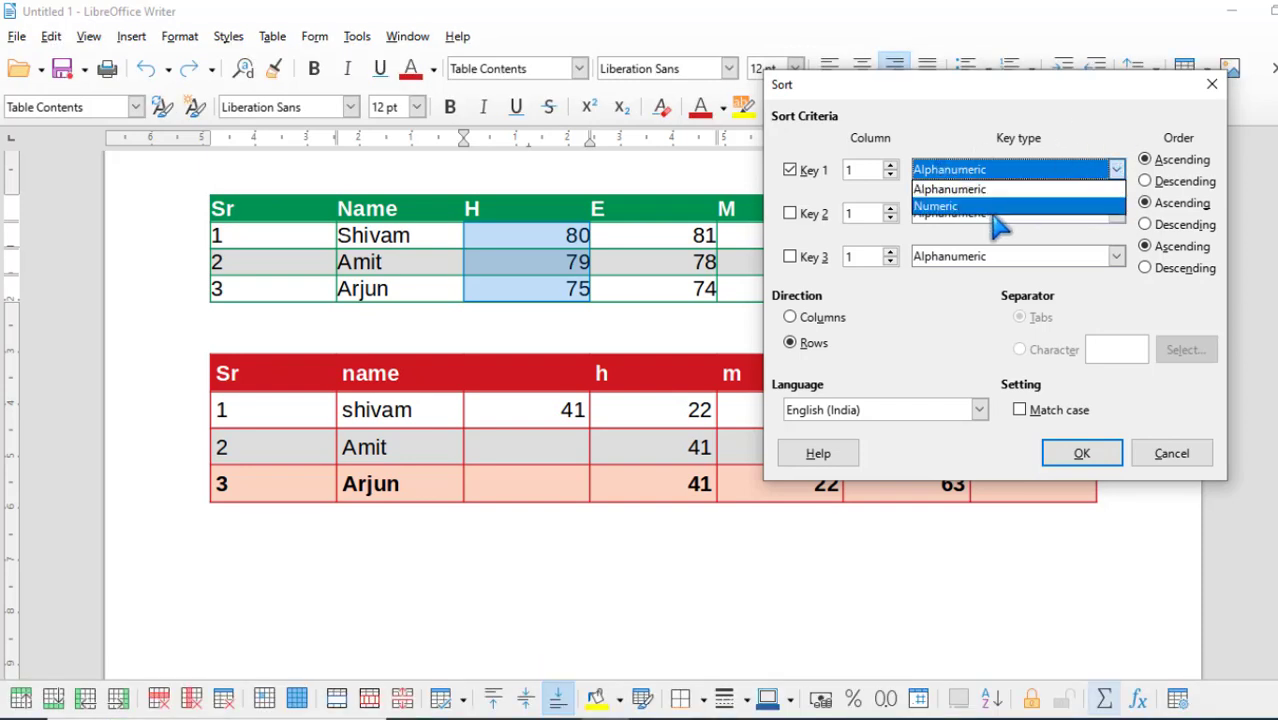
left_click(970, 206)
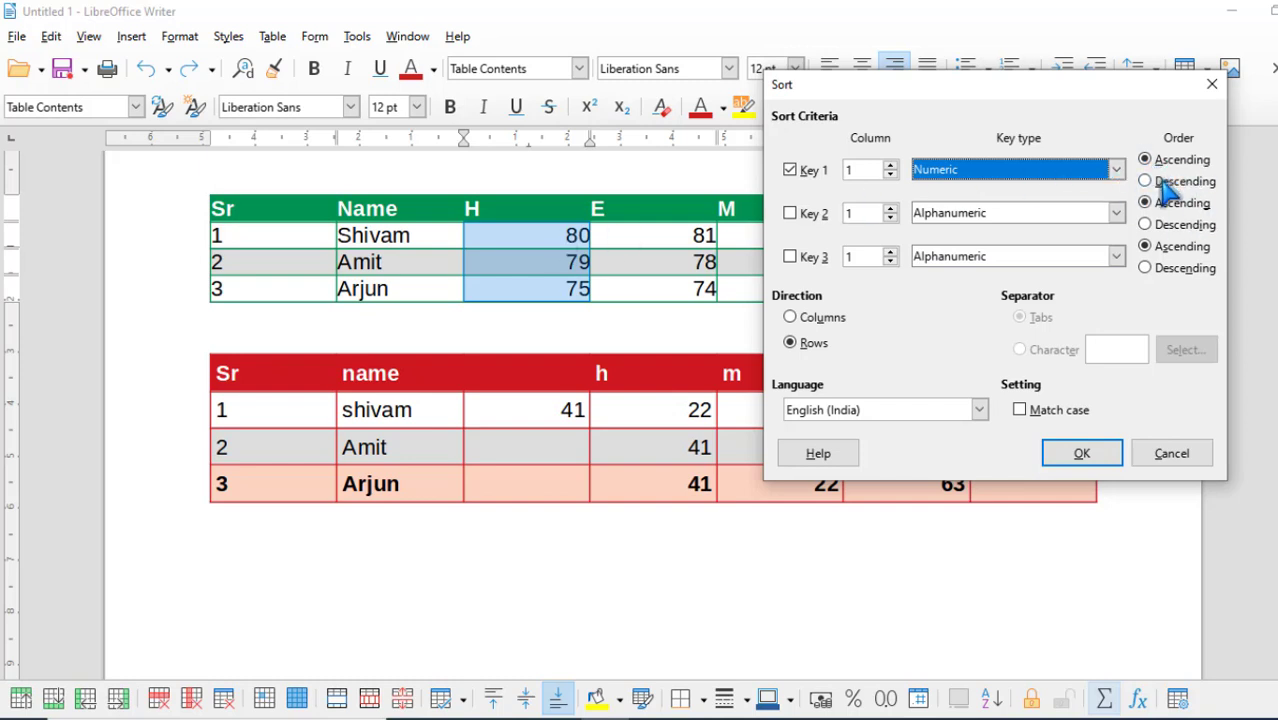
left_click(1064, 463)
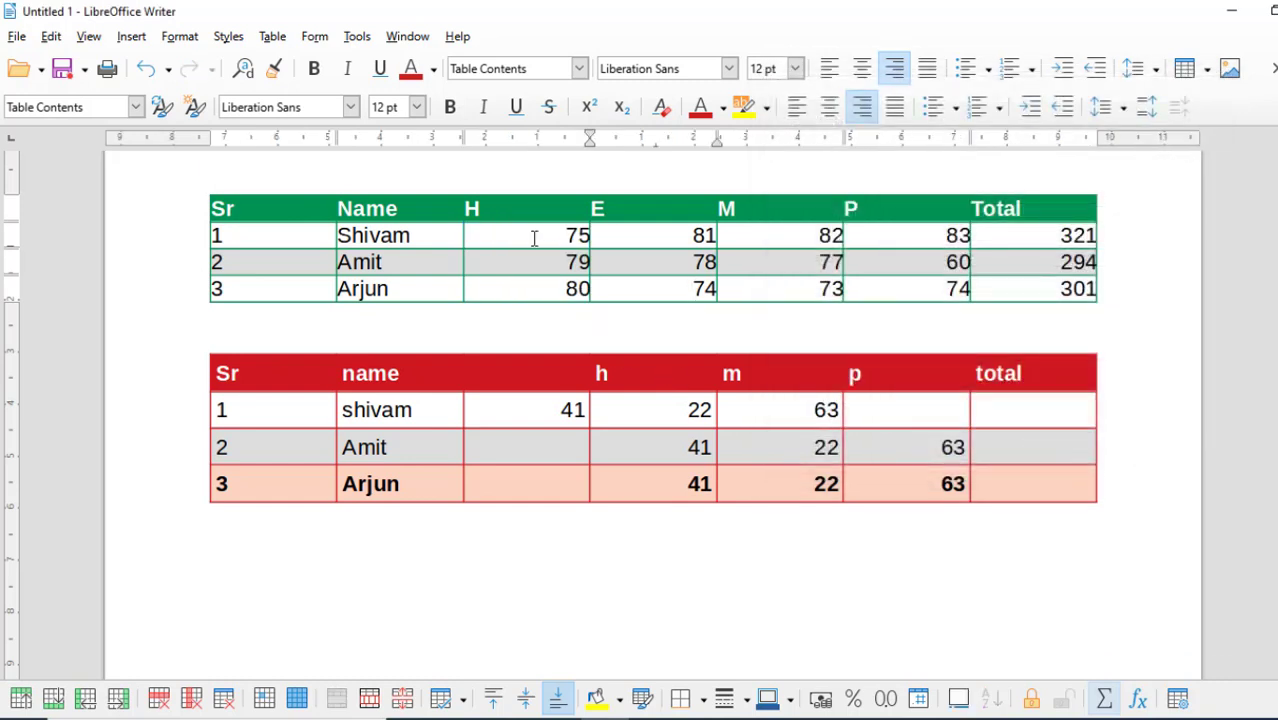
- Reselect the H marks and sort them numeric descending, restoring 80, 79, 75
left_click_drag(534, 238, 592, 291)
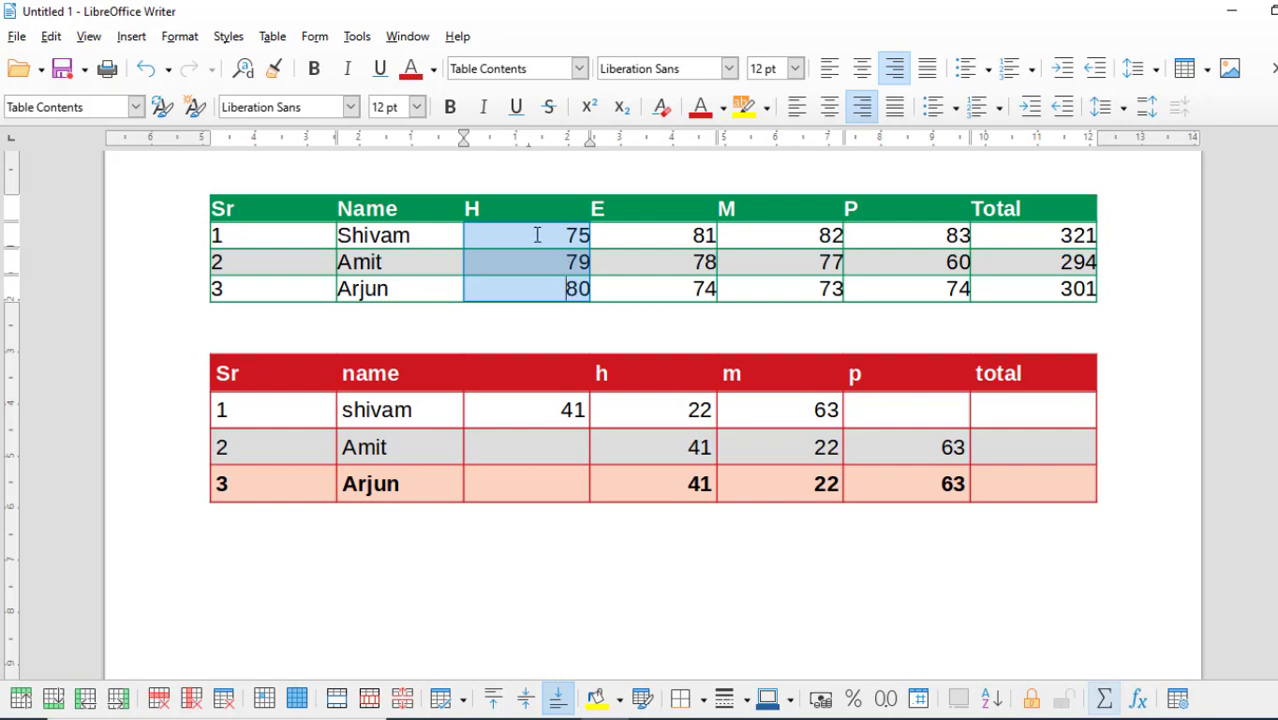
left_click_drag(541, 234, 592, 296)
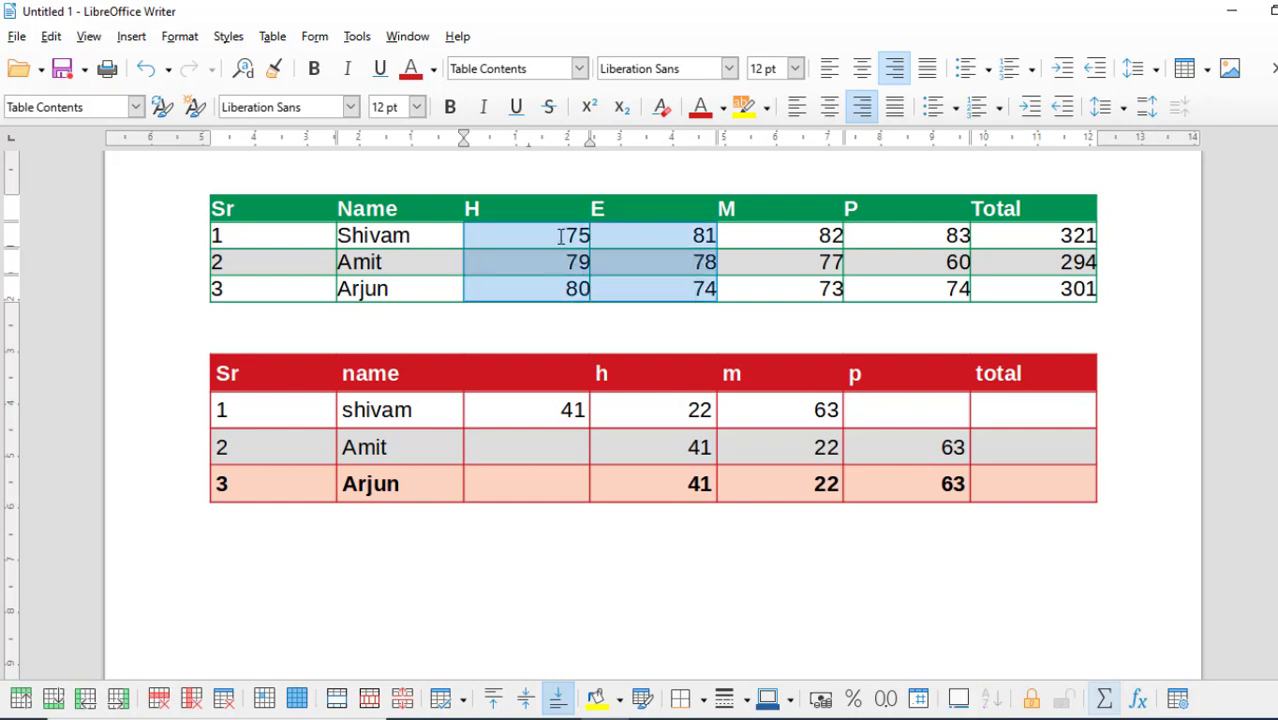
left_click_drag(561, 235, 571, 289)
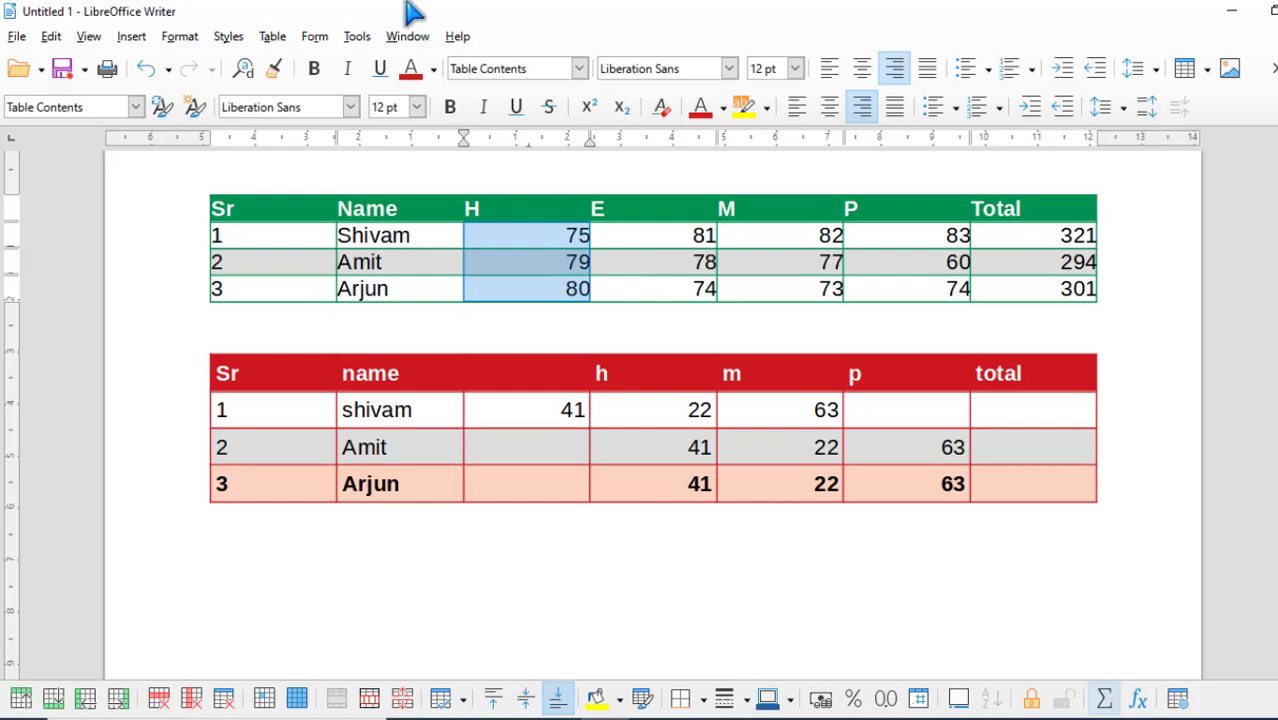
left_click(272, 36)
left_click(437, 505)
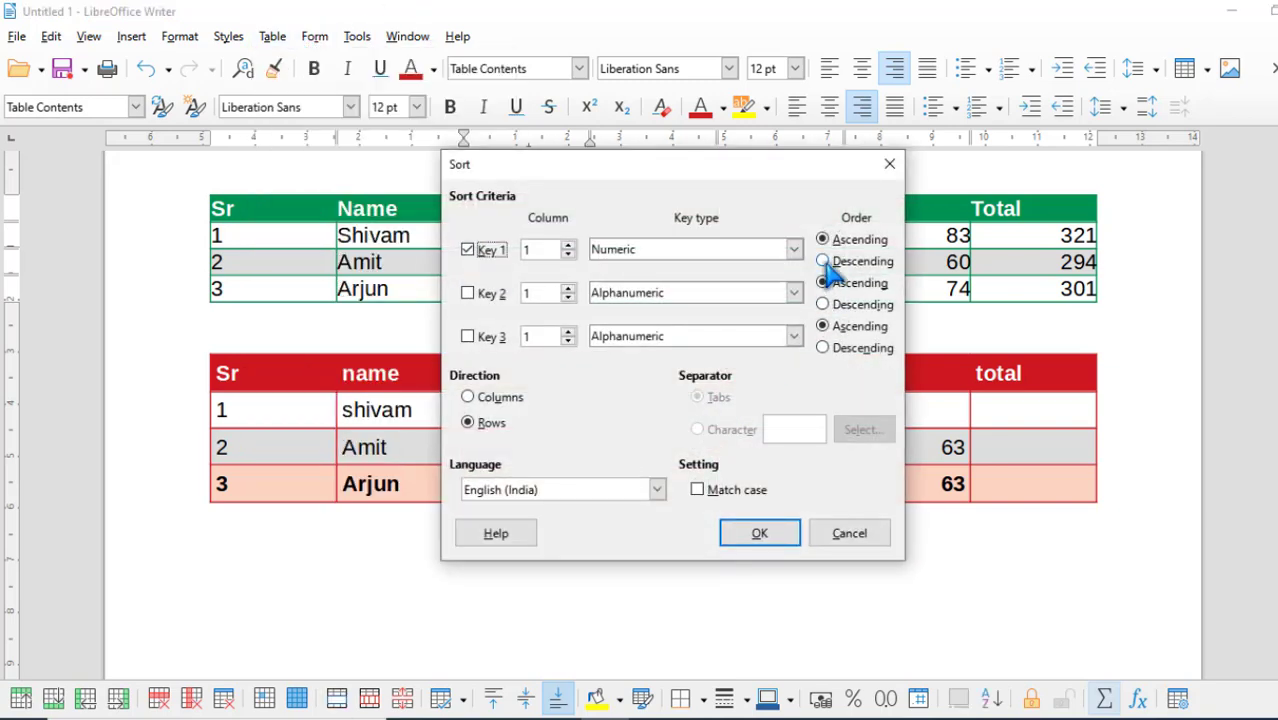
left_click(822, 261)
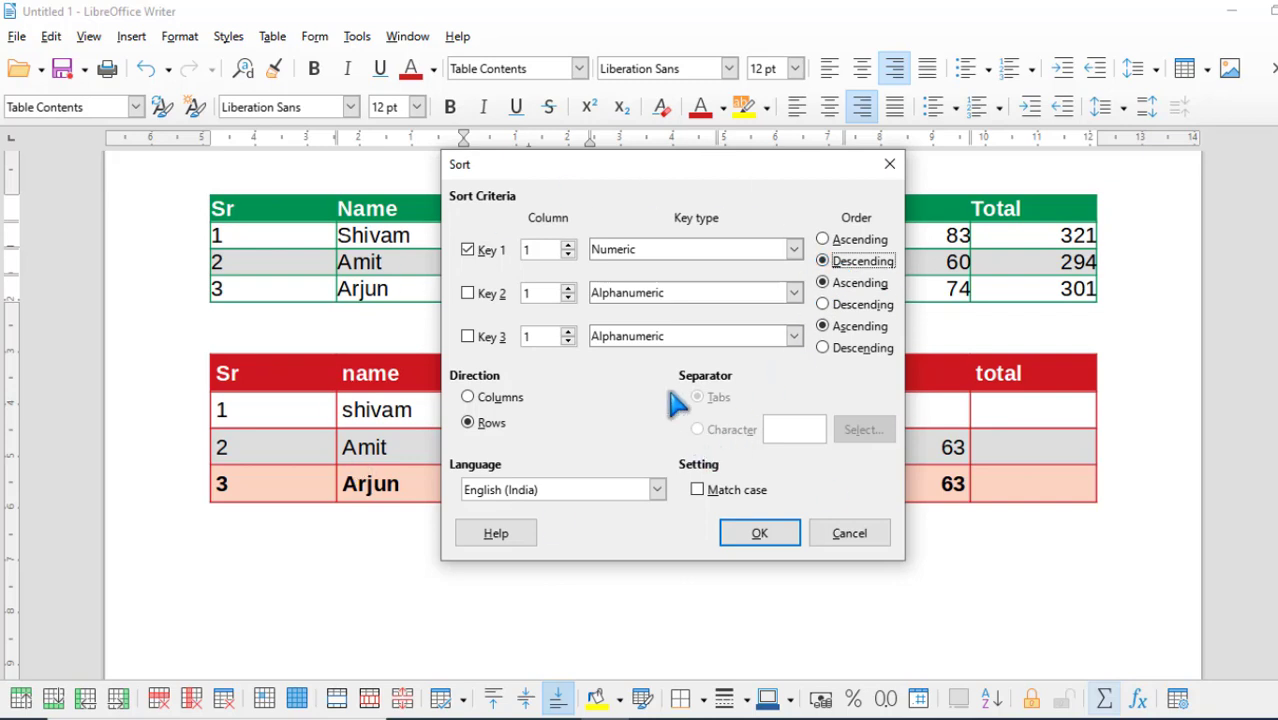
left_click(760, 533)
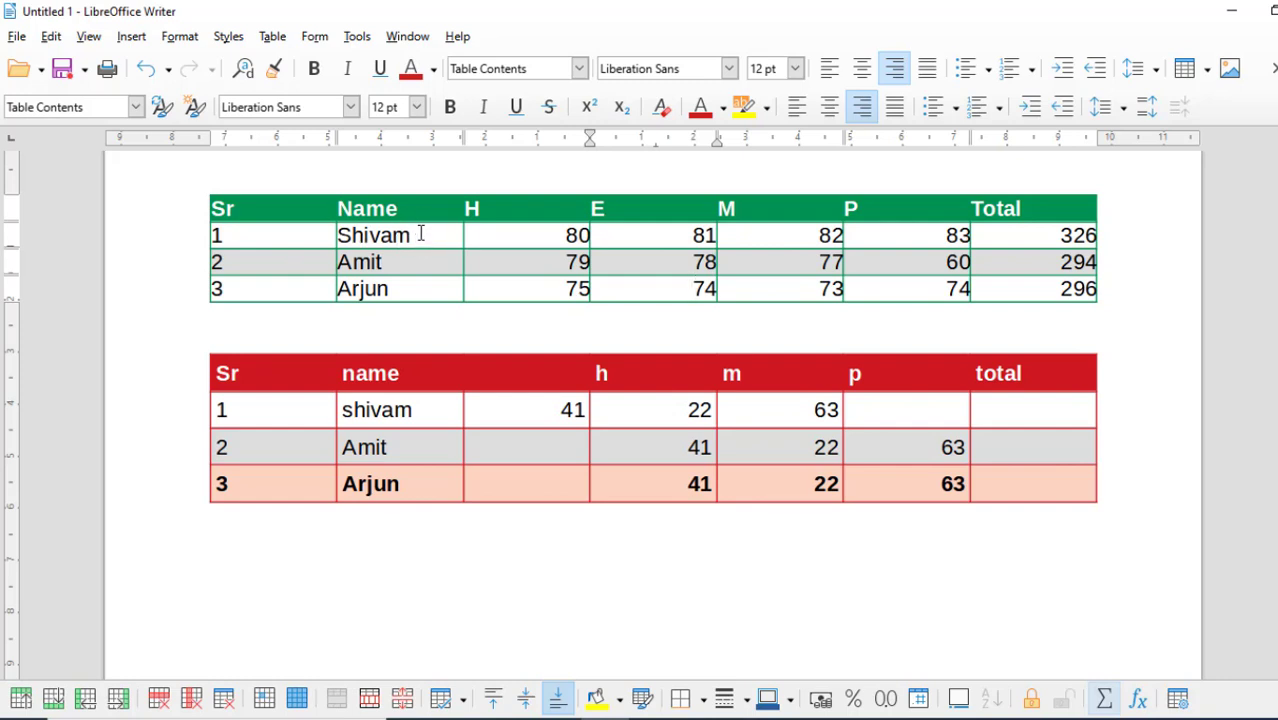
- Sort the Name cells Alphanumeric ascending into Amit, Arjun, Shivam
left_click_drag(427, 233, 416, 289)
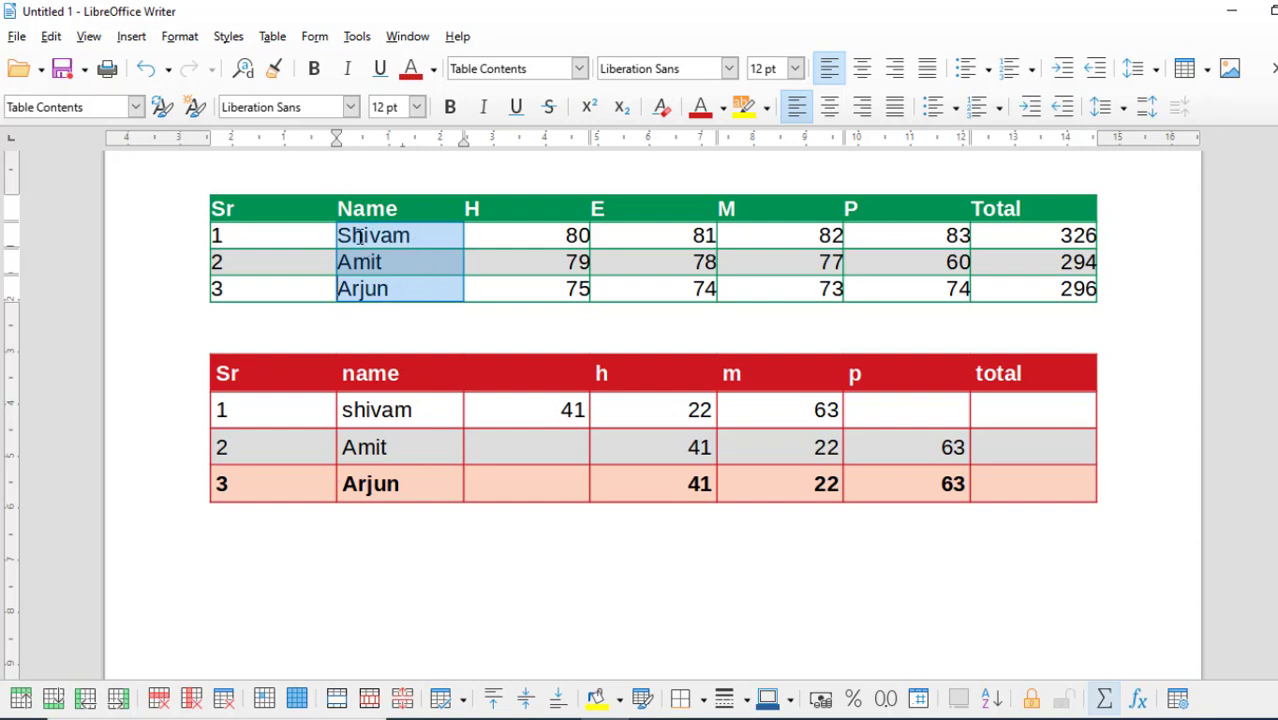
left_click(272, 36)
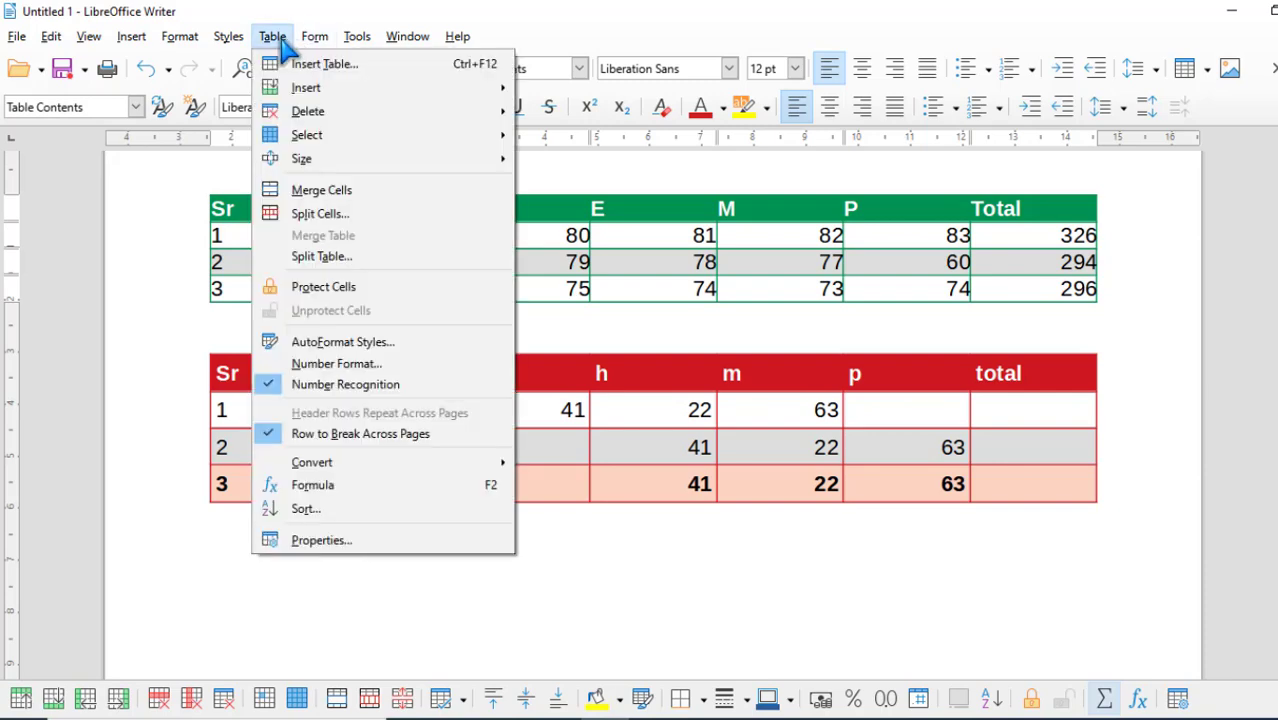
left_click(368, 509)
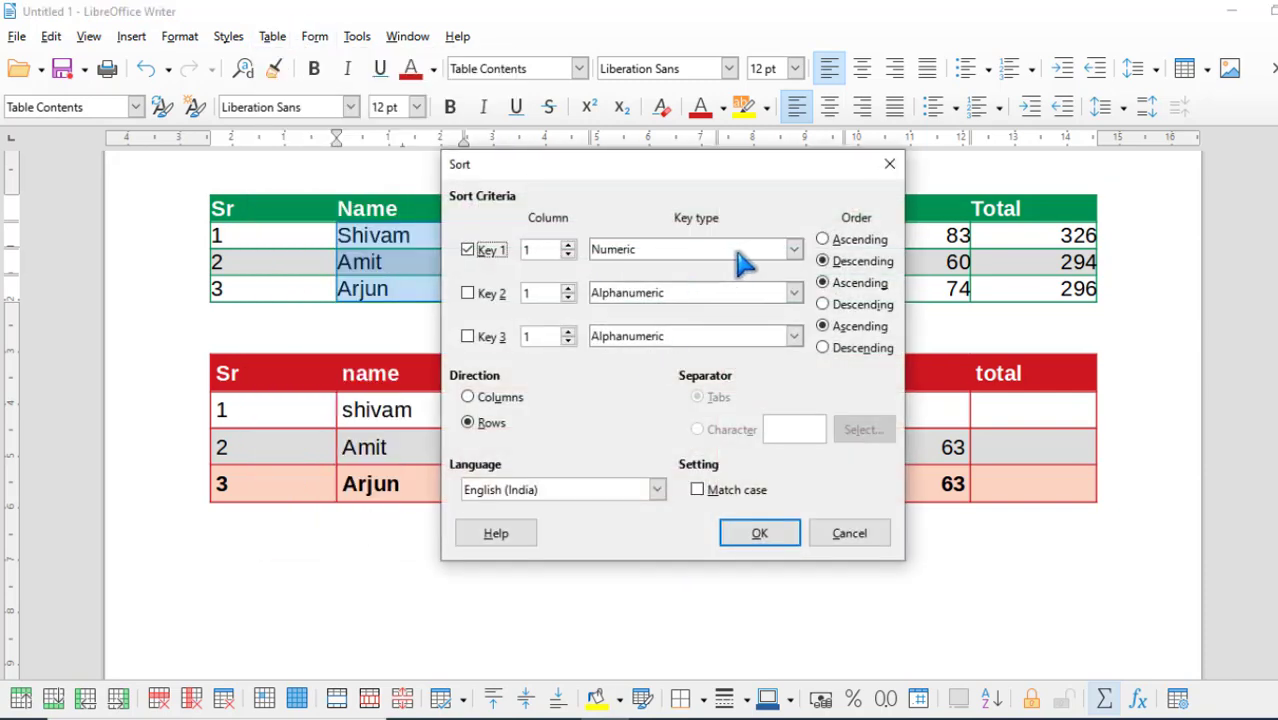
left_click(793, 250)
left_click(650, 271)
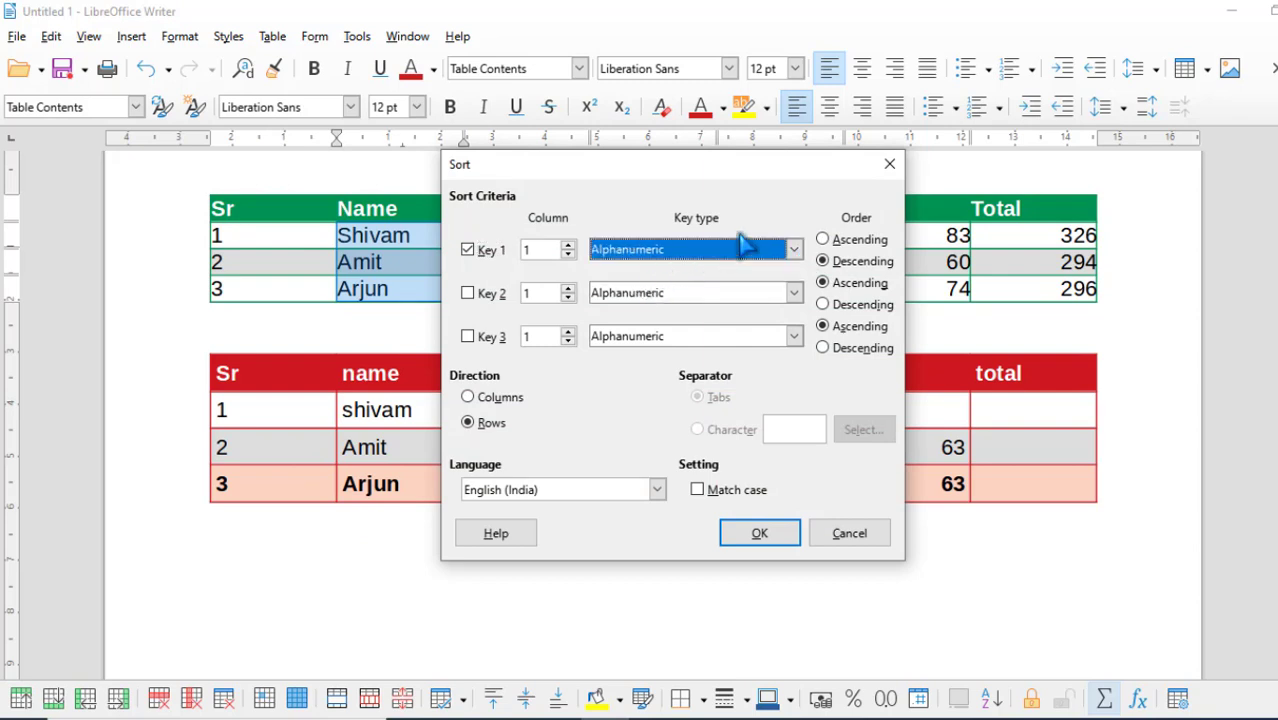
left_click(822, 240)
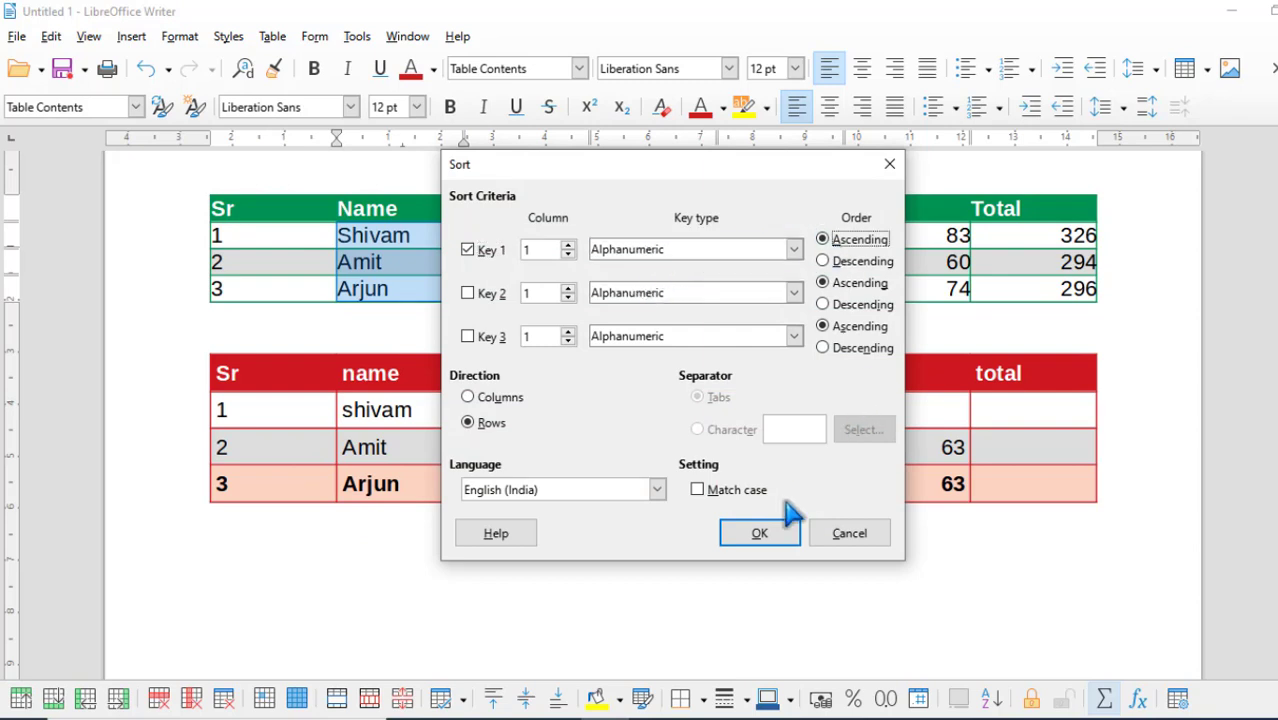
left_click(762, 535)
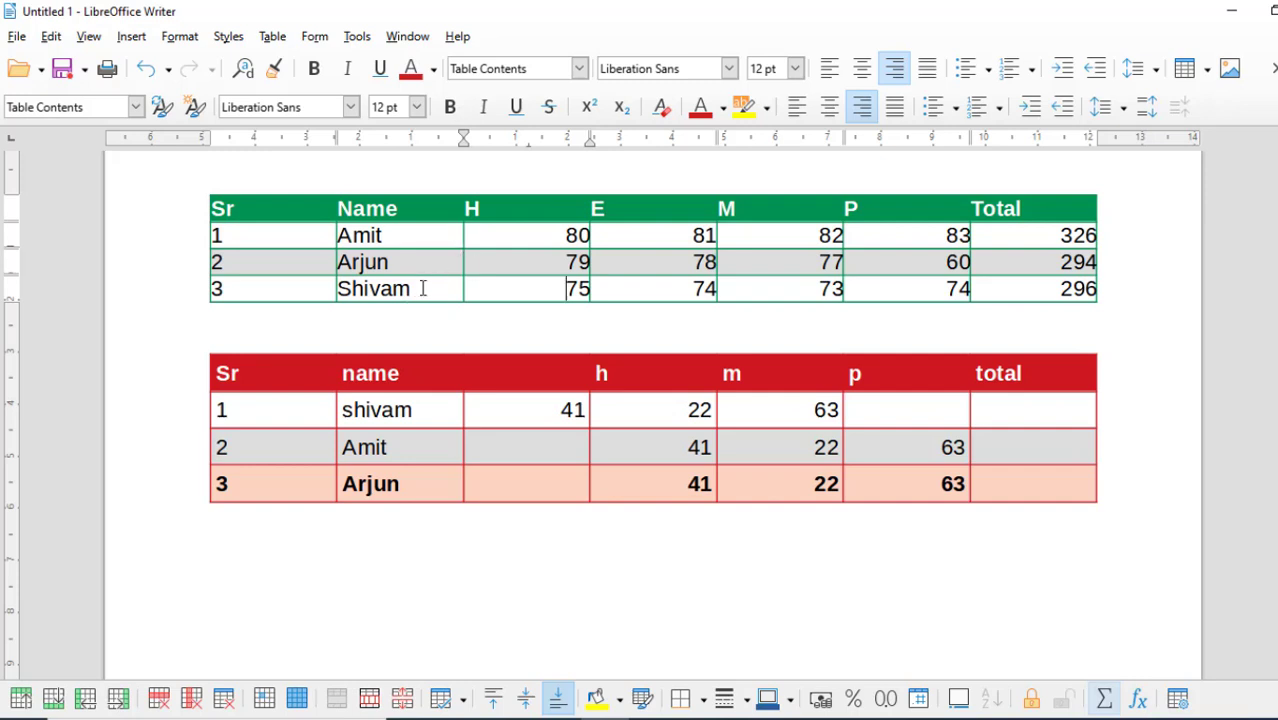
left_click(272, 36)
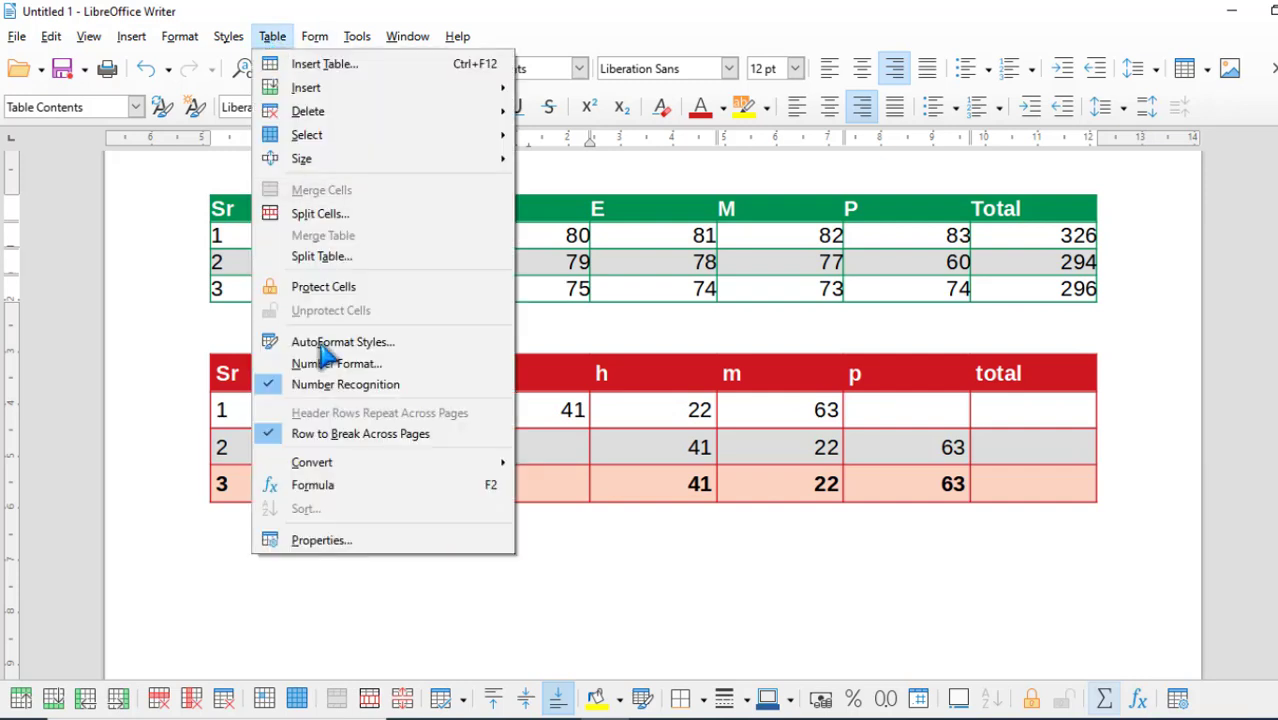
left_click(560, 288)
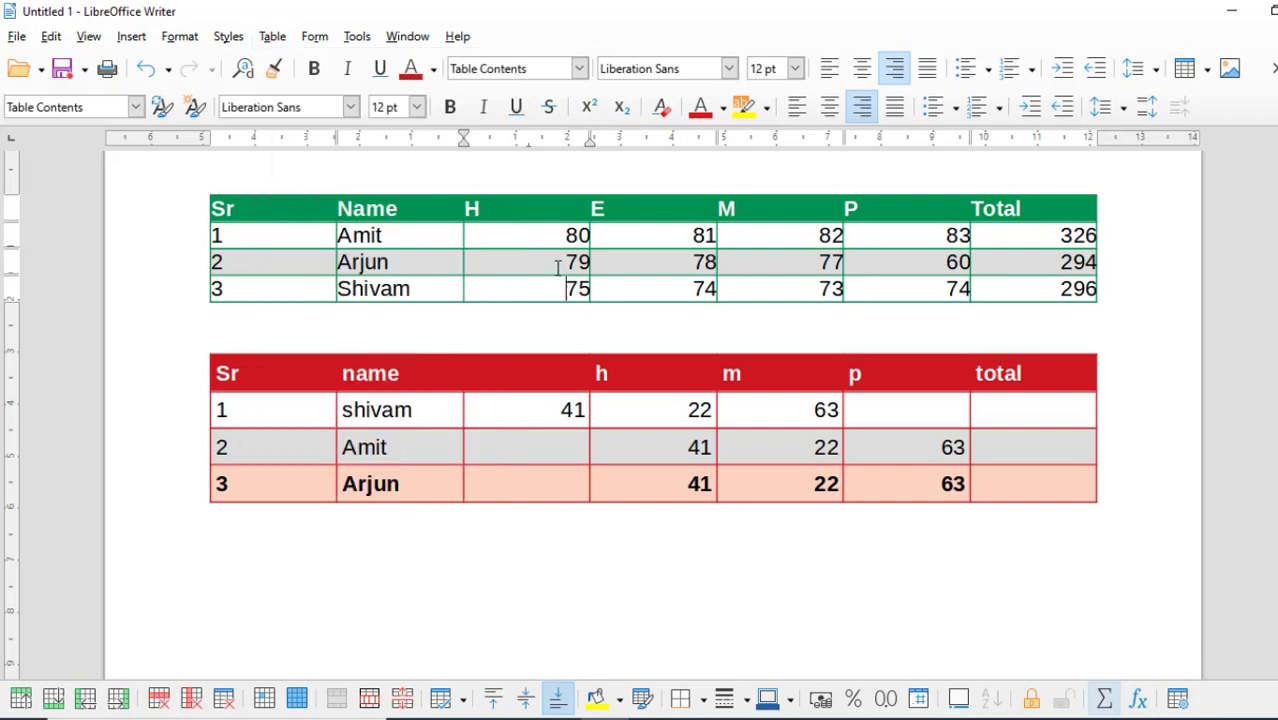
left_click_drag(258, 233, 1026, 298)
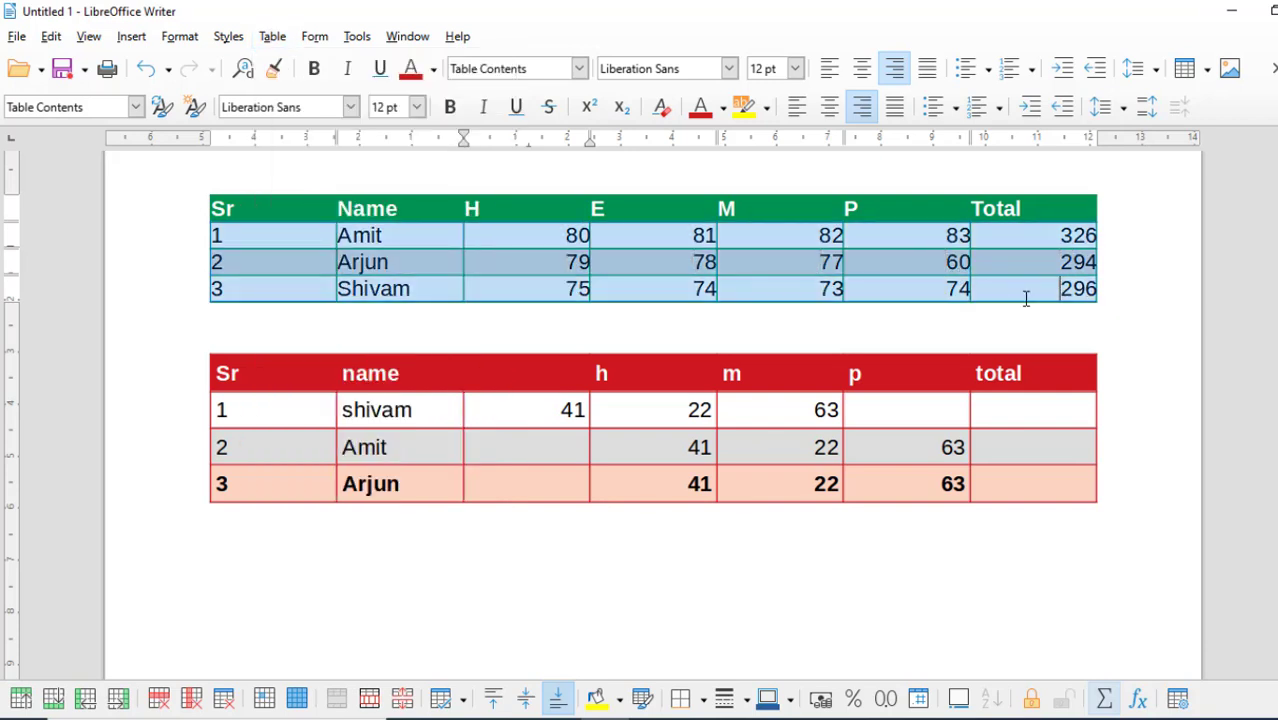
left_click(272, 36)
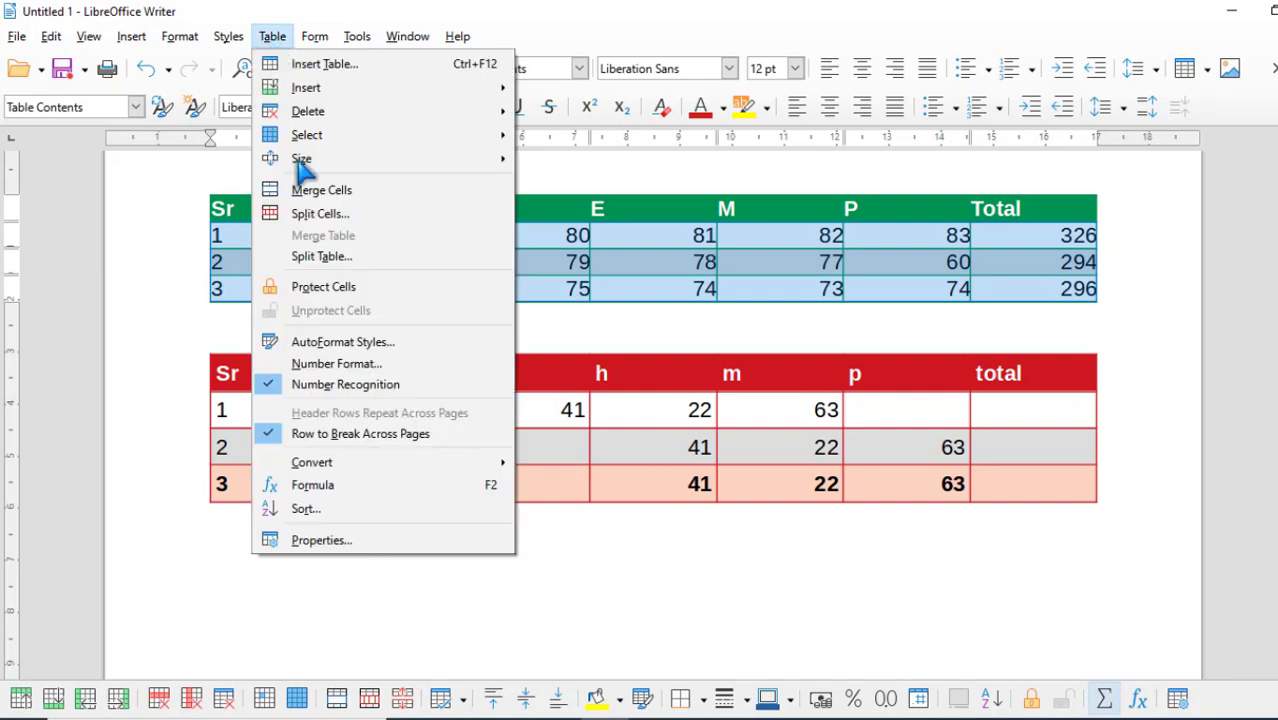
left_click(366, 508)
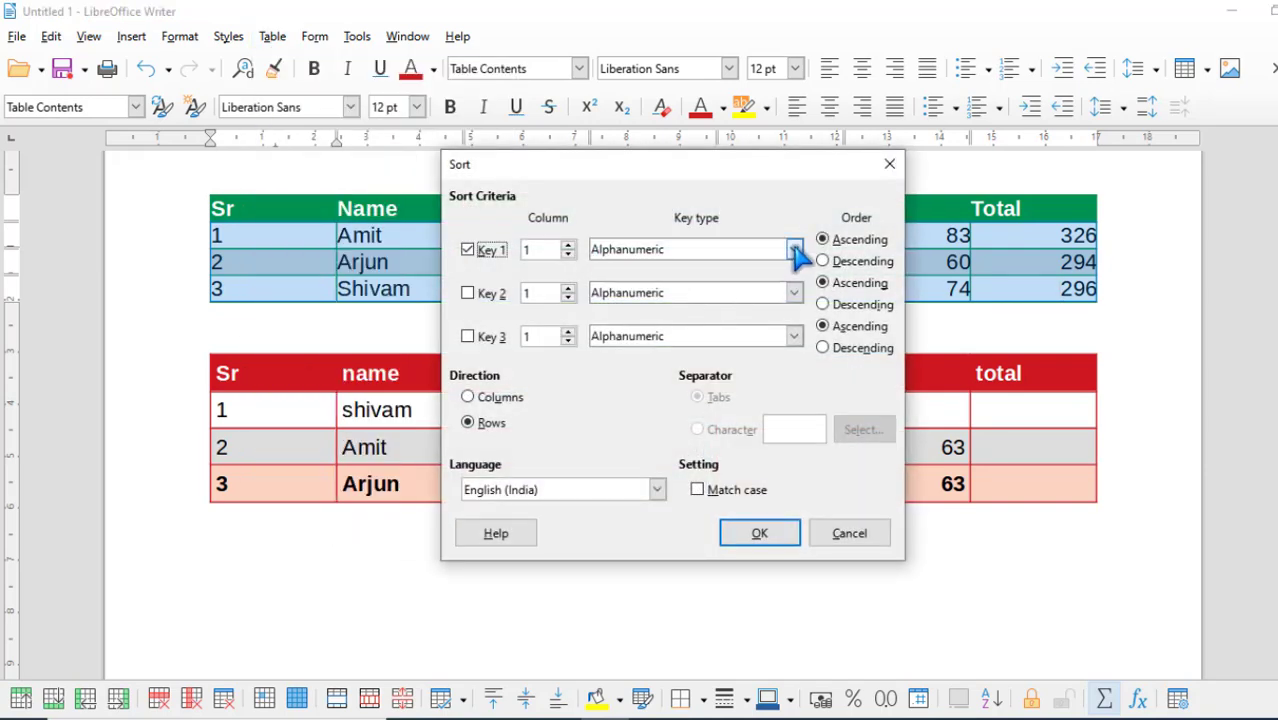
left_click(795, 250)
left_click(736, 287)
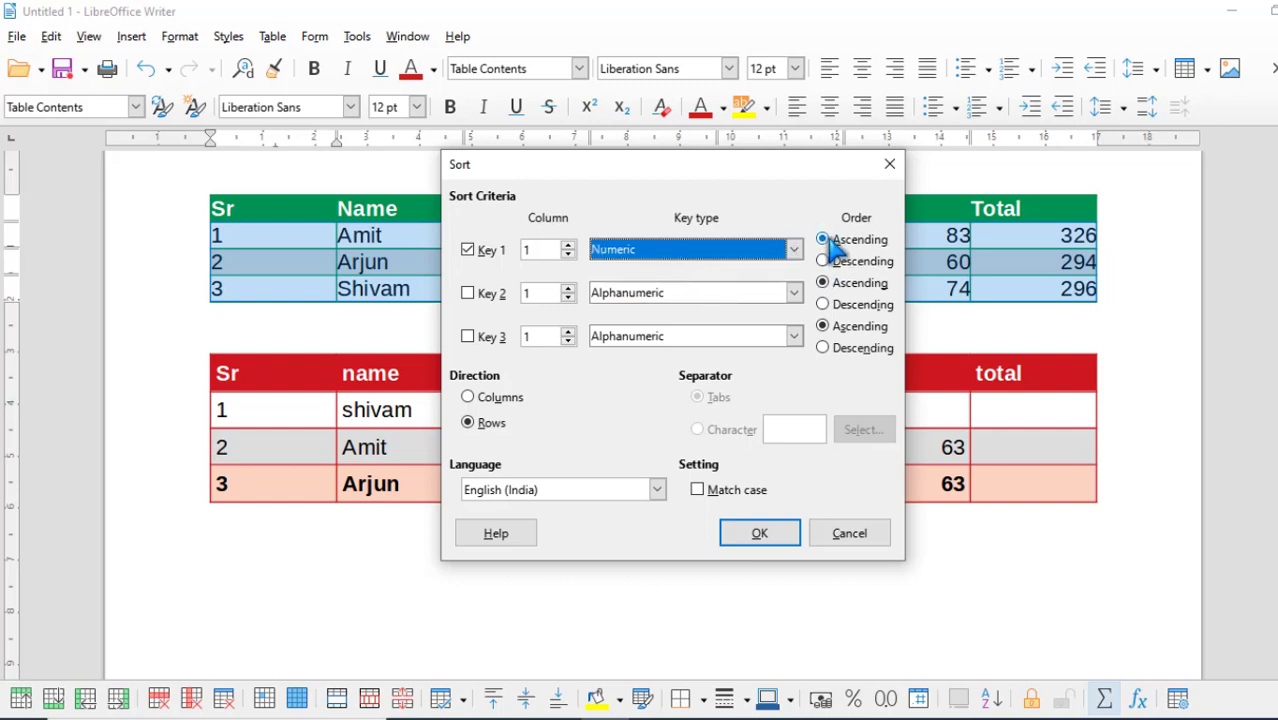
left_click(786, 534)
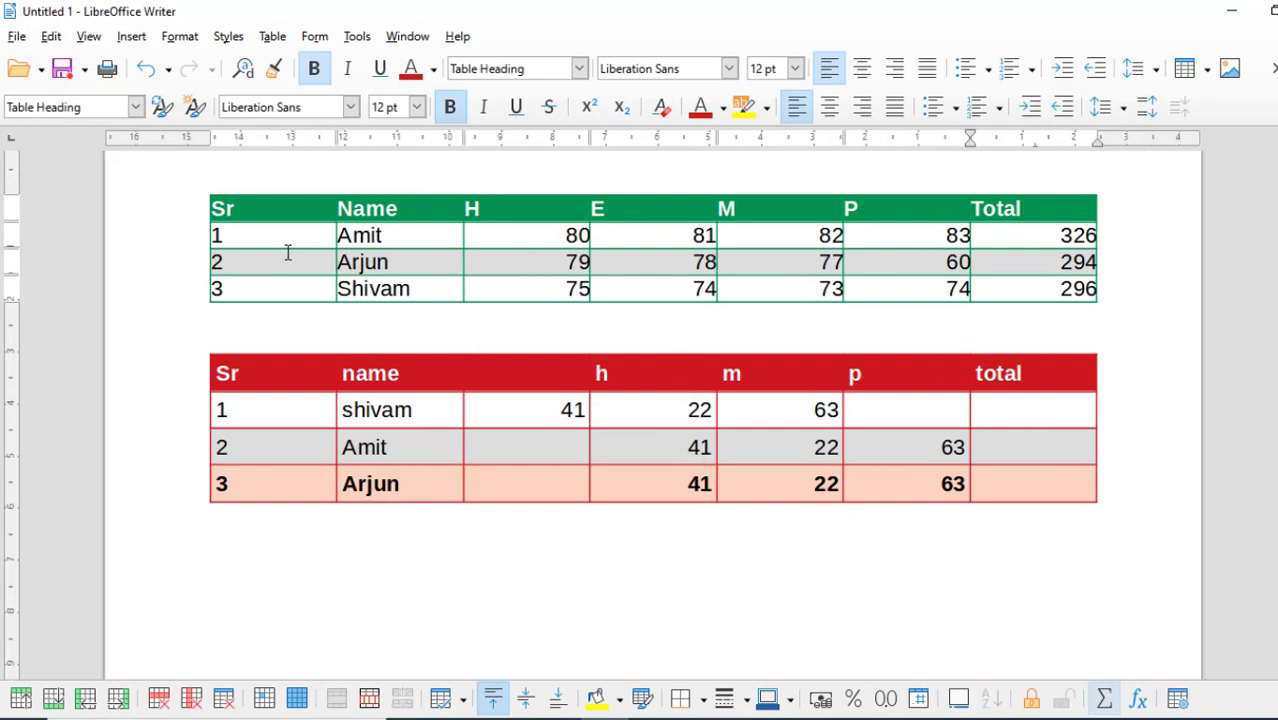
- Sort the three data rows in descending numeric order so serials run 3, 2, 1
left_click_drag(358, 242, 1128, 292)
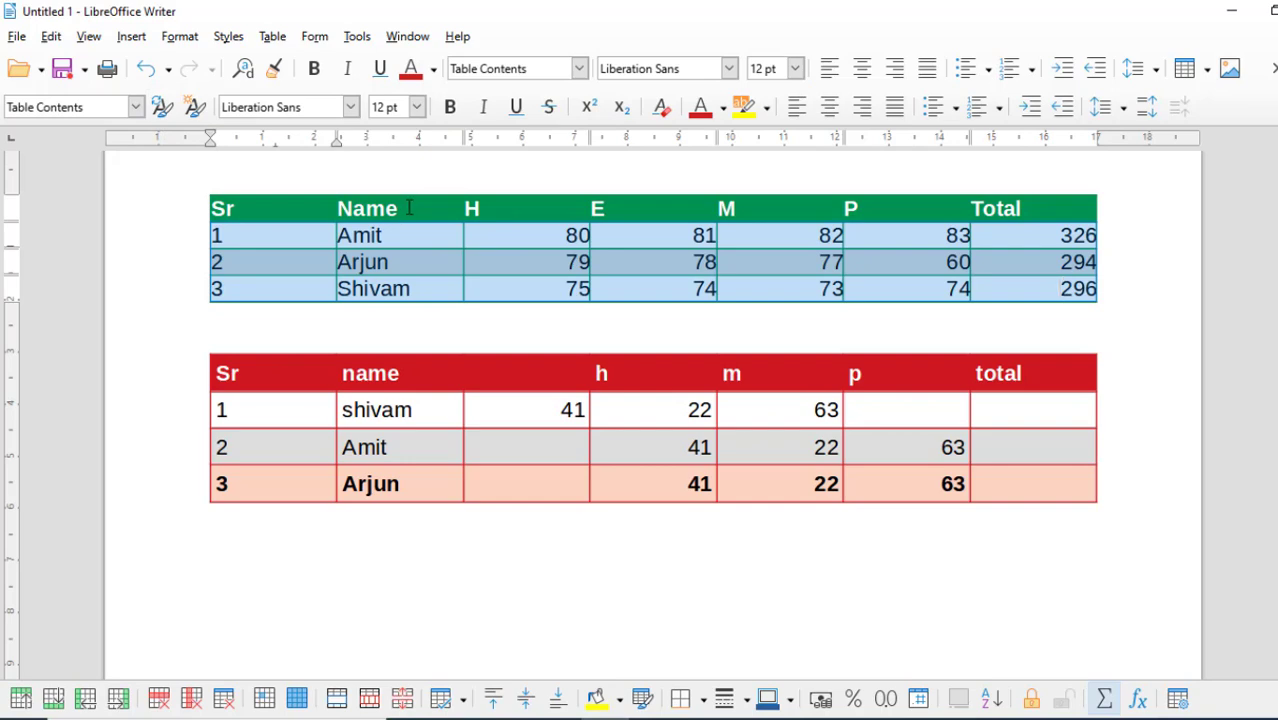
left_click(272, 36)
left_click(308, 509)
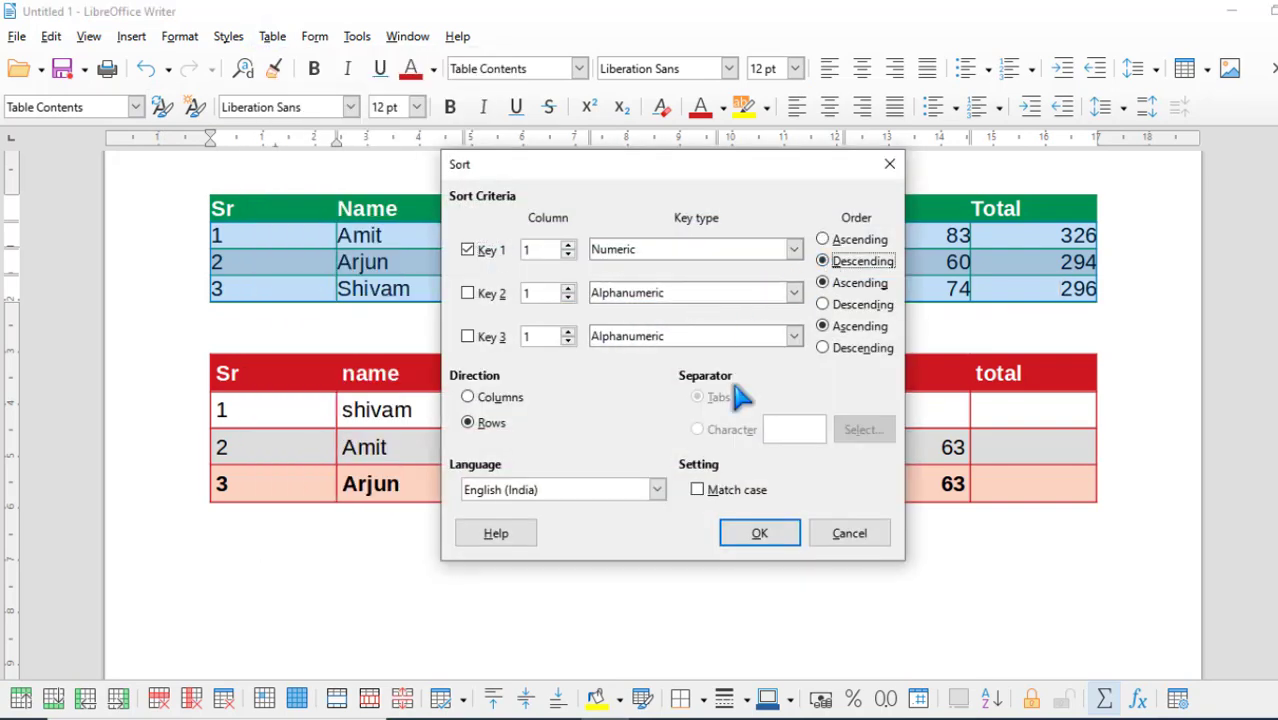
left_click(765, 533)
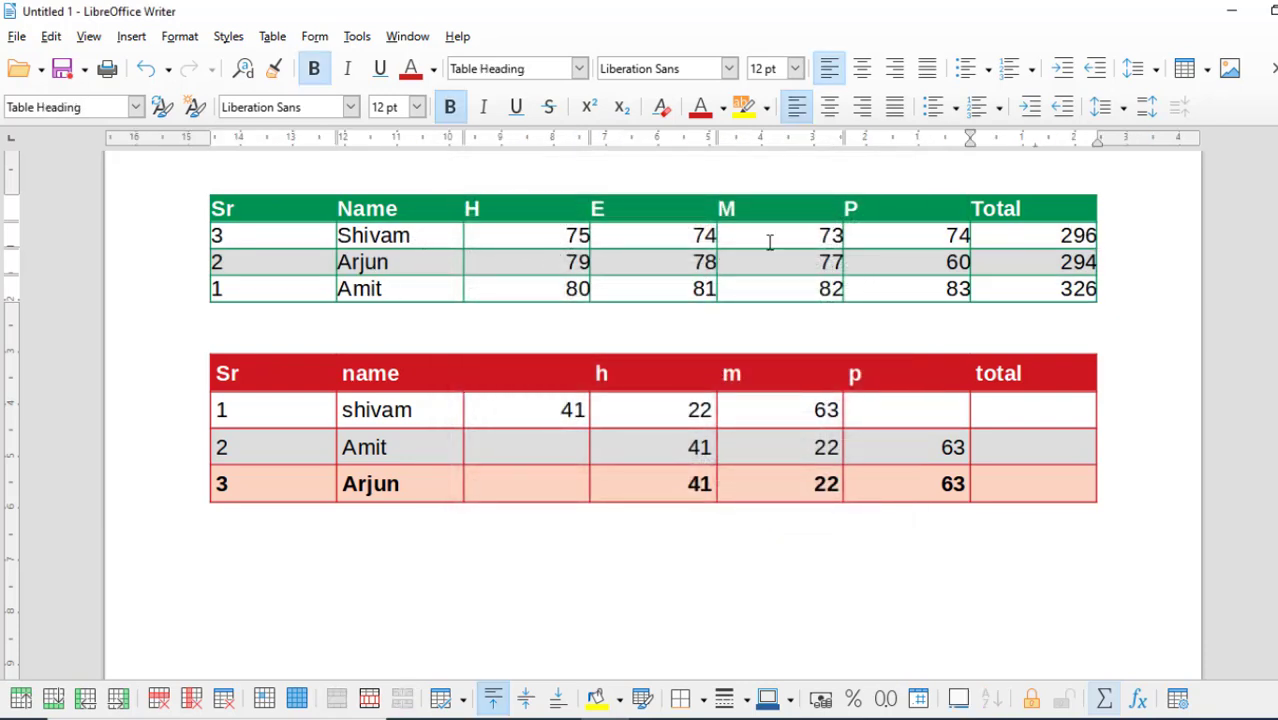
- Open Table Properties for the green table and move the window aside
left_click(272, 36)
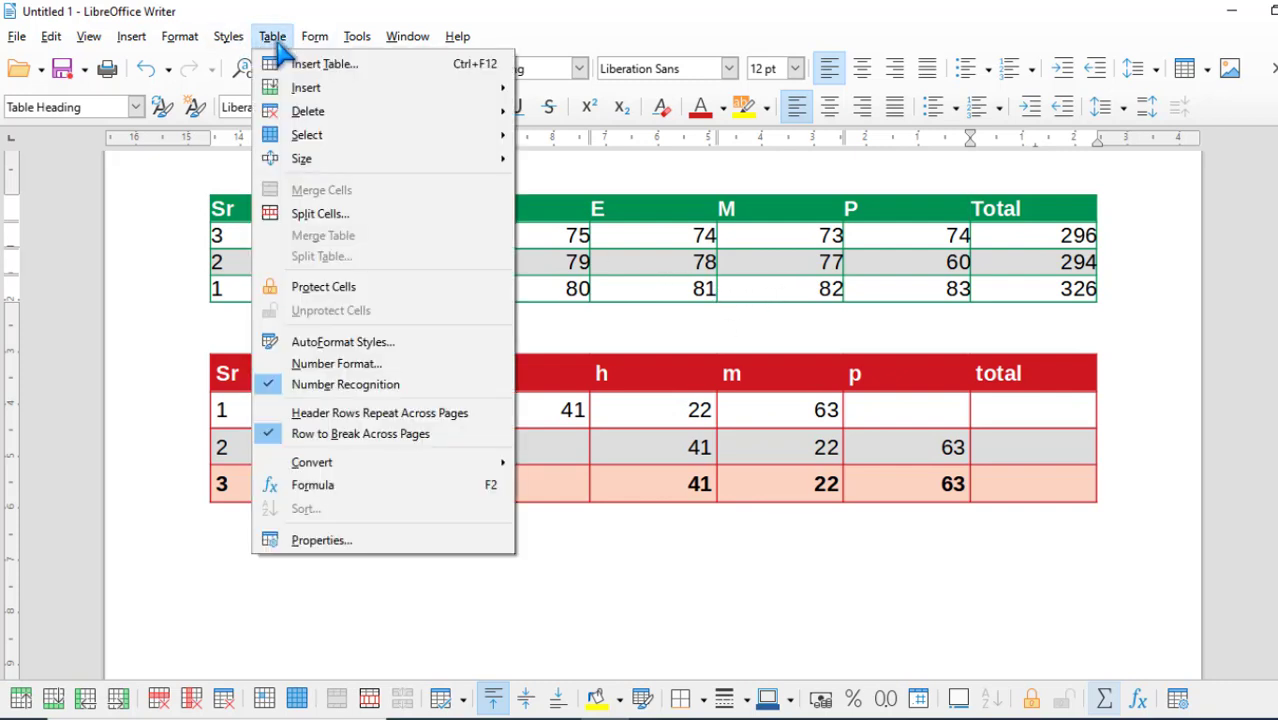
left_click(350, 545)
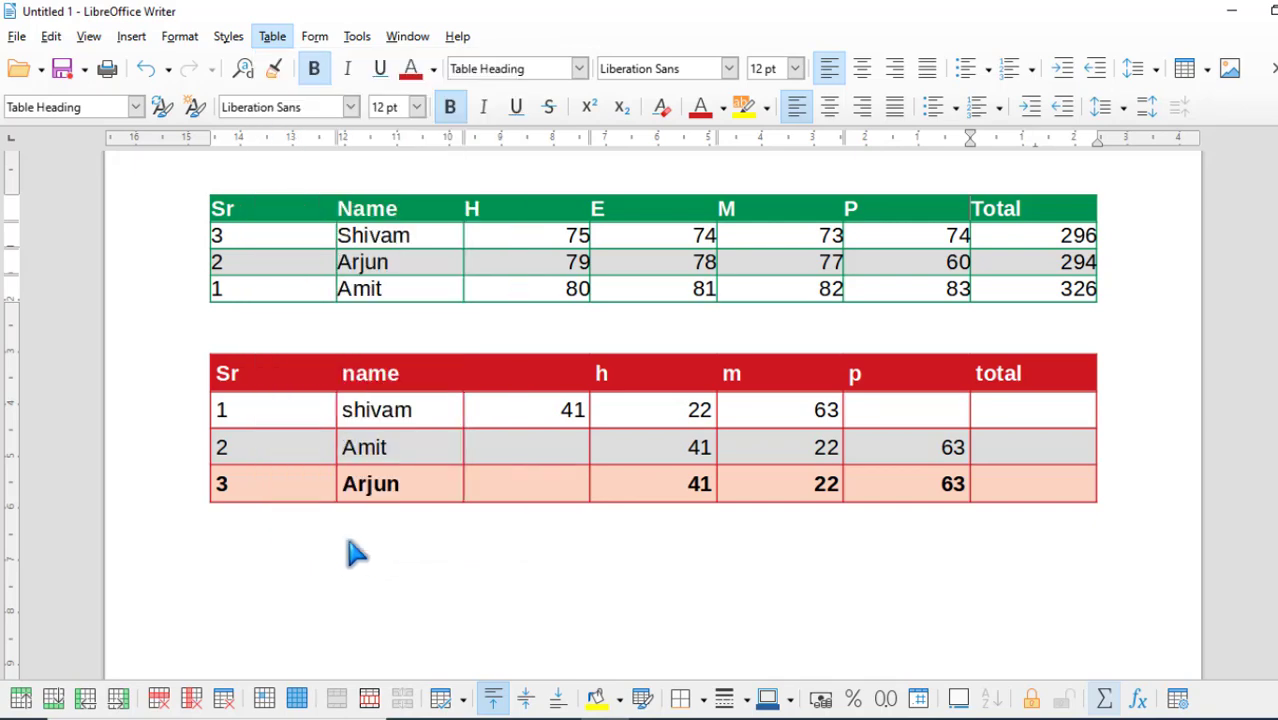
left_click_drag(546, 112, 745, 107)
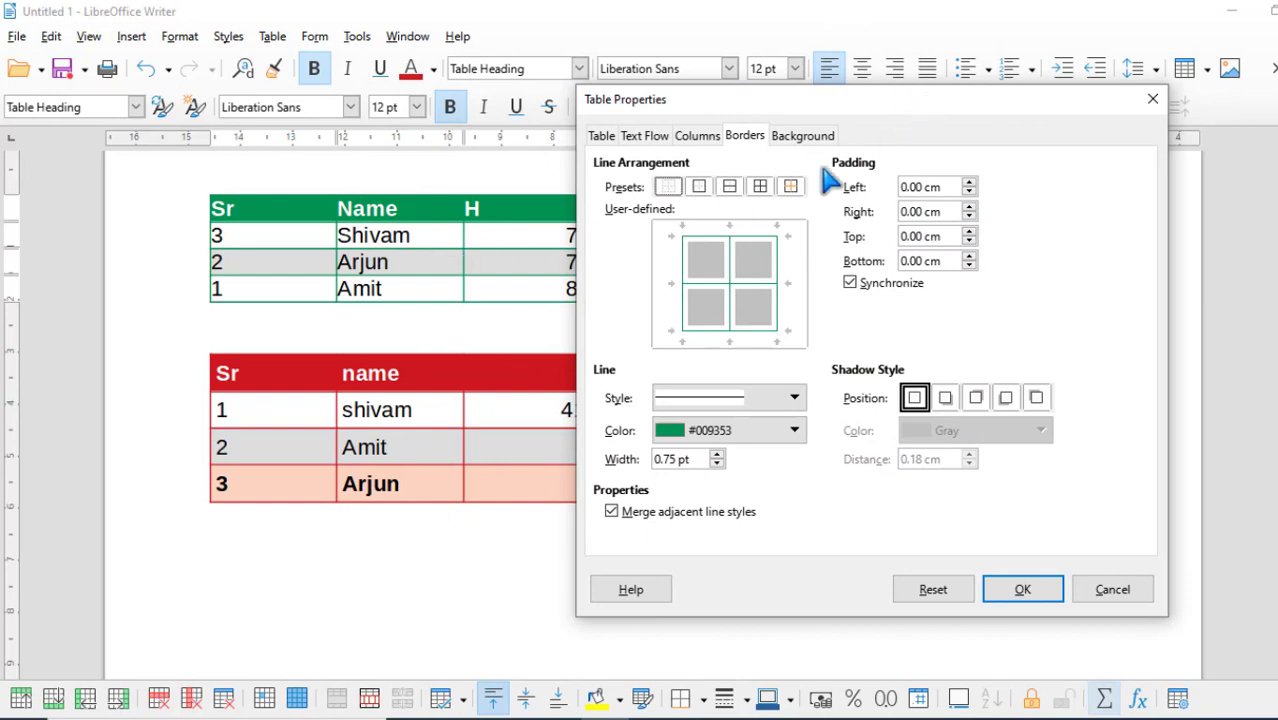
- Give the green table a drop shadow coloured Dark Indigo 2
left_click(602, 138)
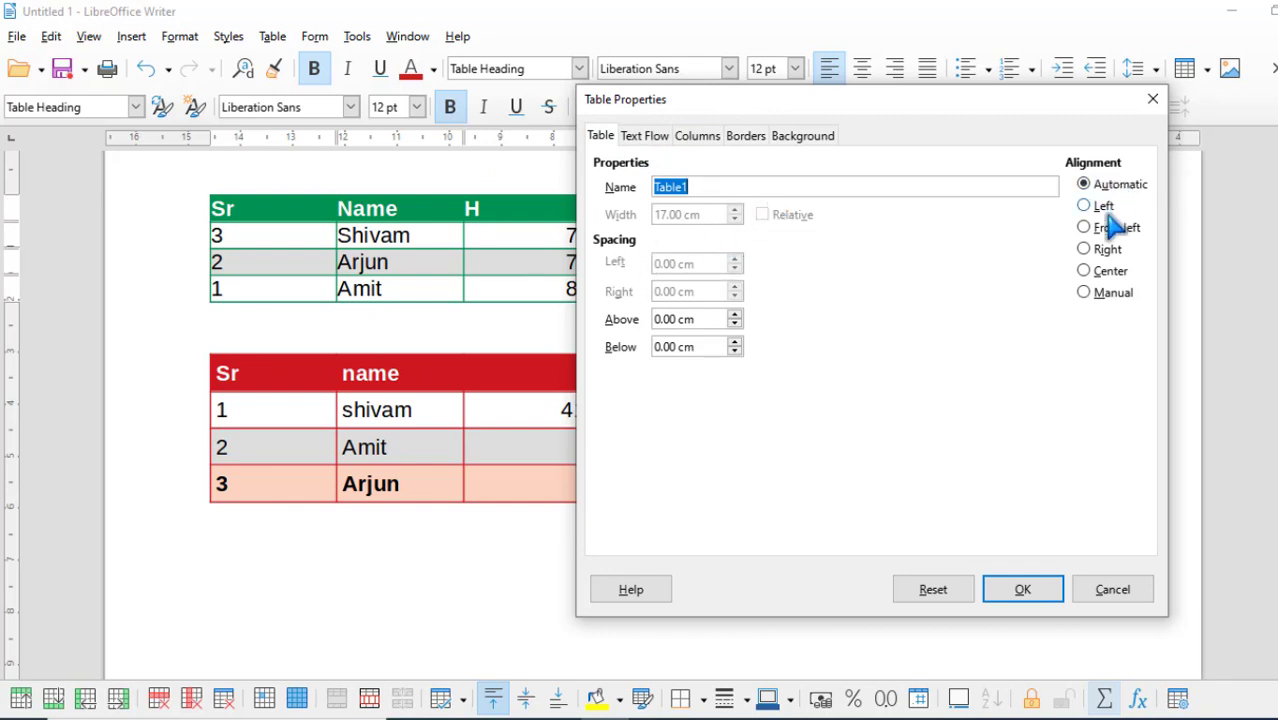
left_click(648, 138)
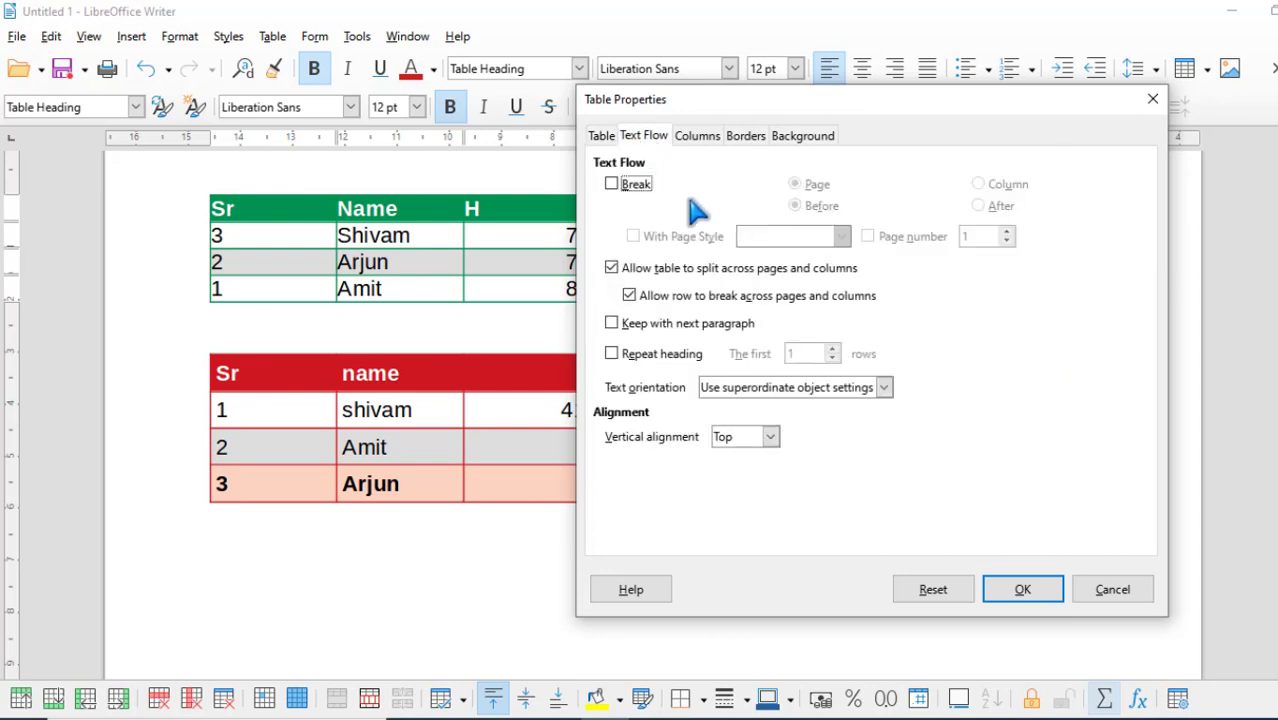
left_click(697, 140)
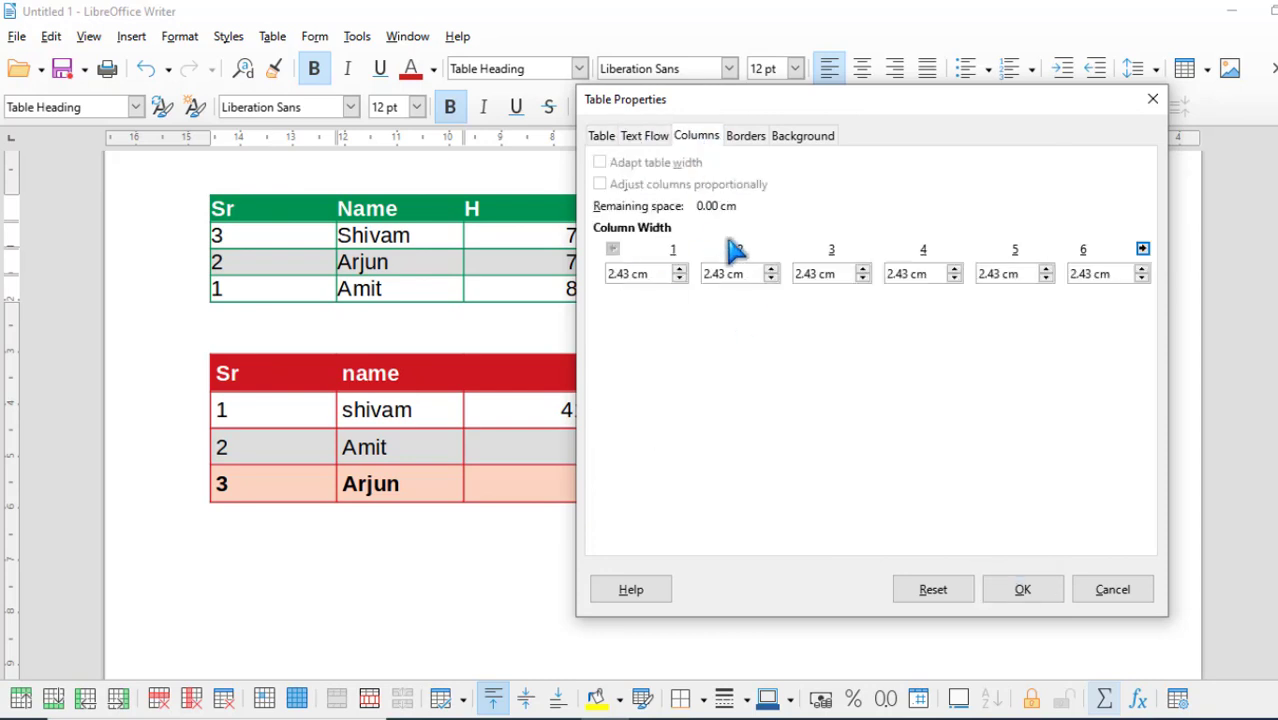
left_click(746, 140)
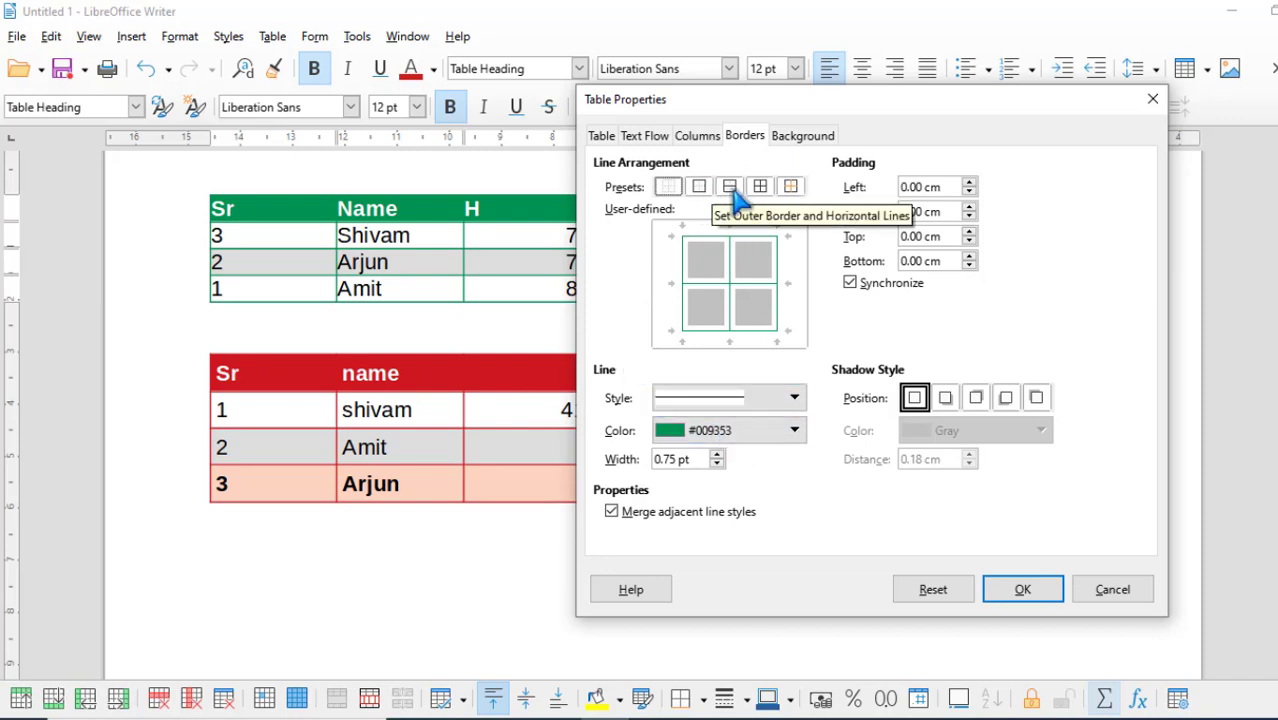
left_click(946, 399)
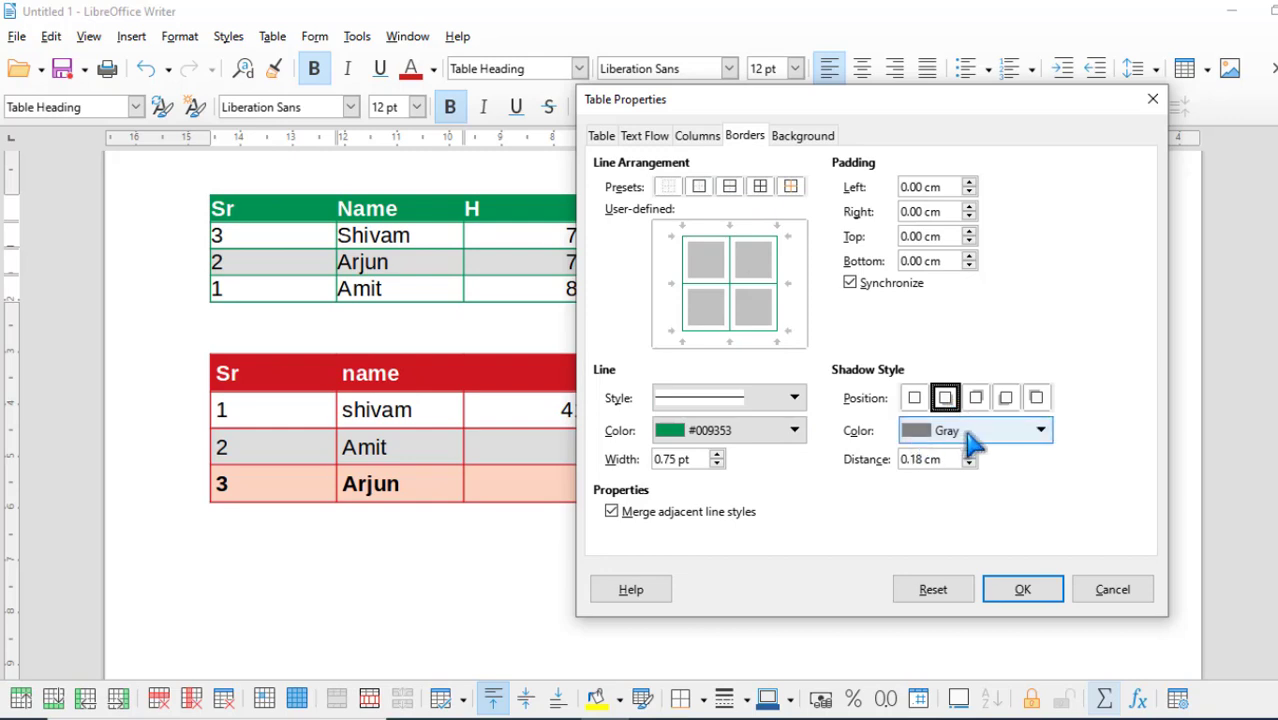
left_click(1040, 432)
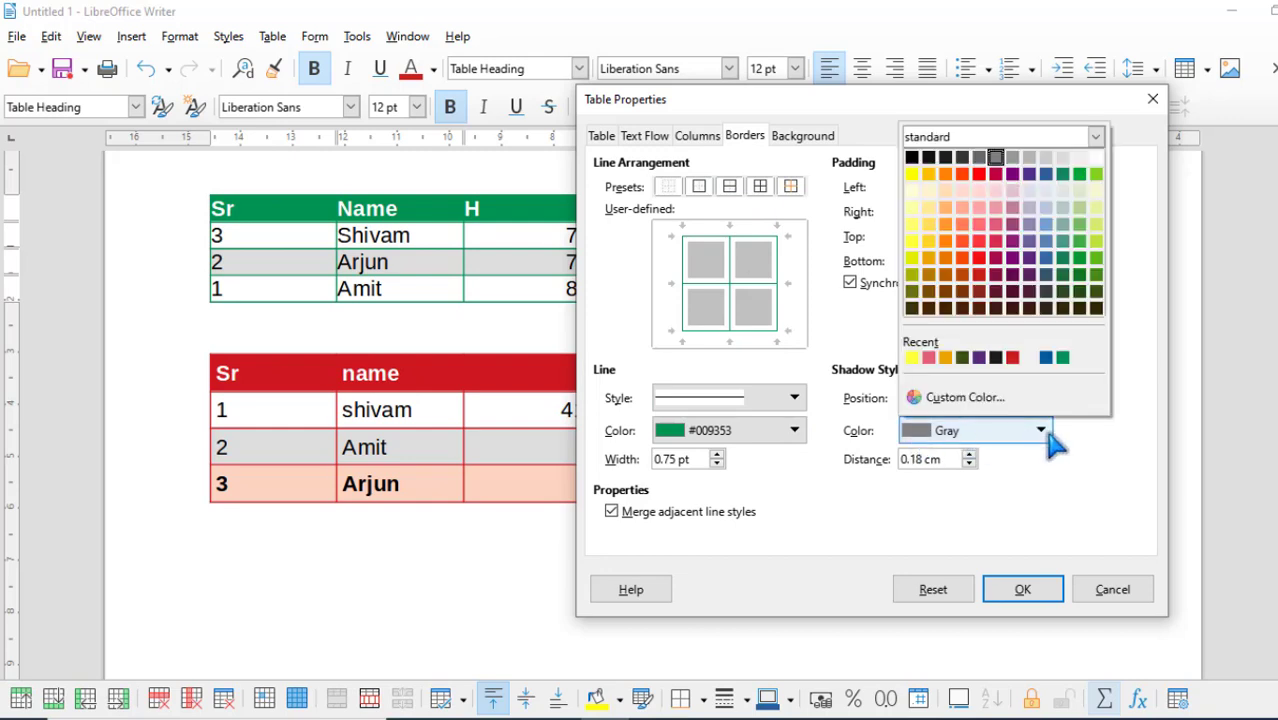
left_click(1031, 279)
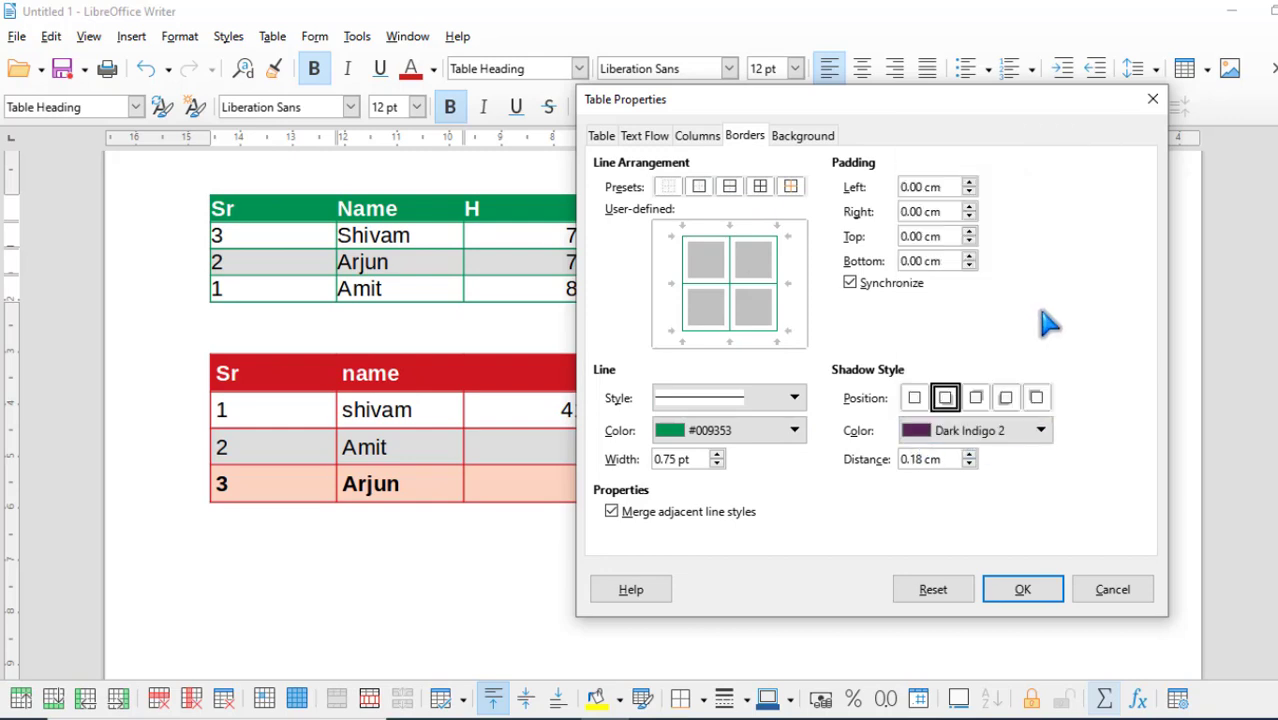
- Set the Total header cell's background to the Fence bitmap texture
left_click(806, 140)
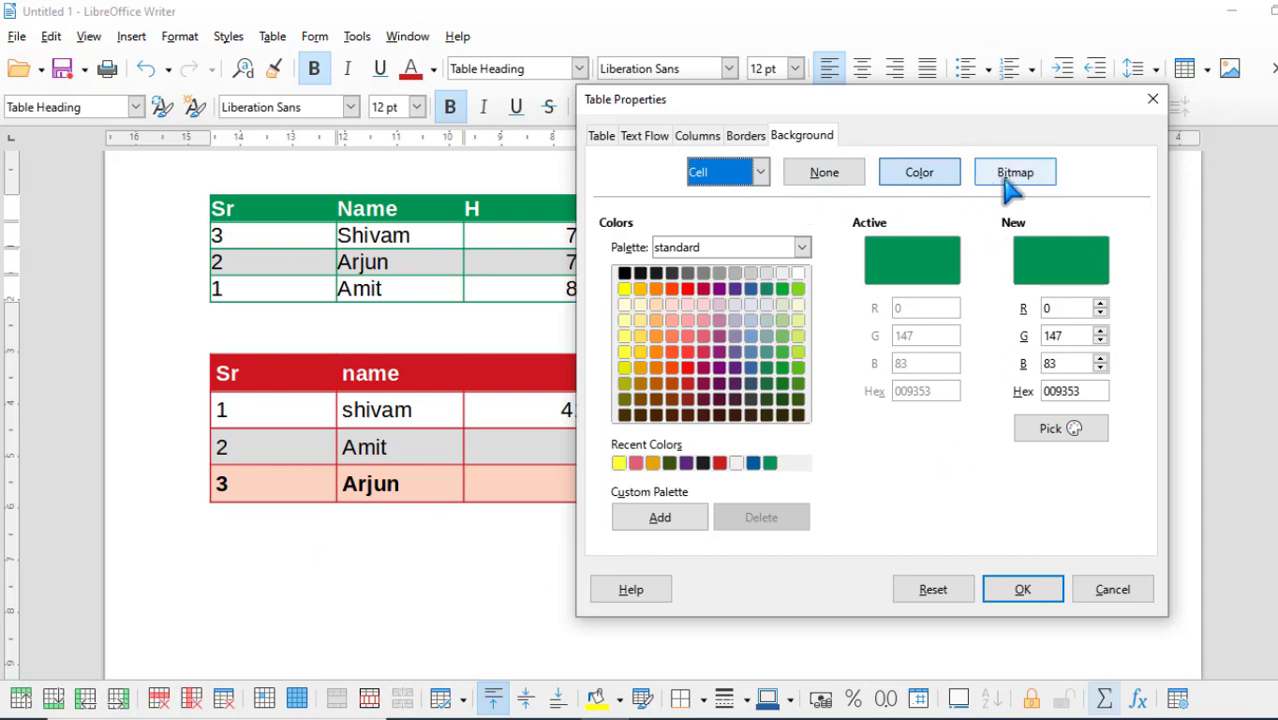
left_click(917, 172)
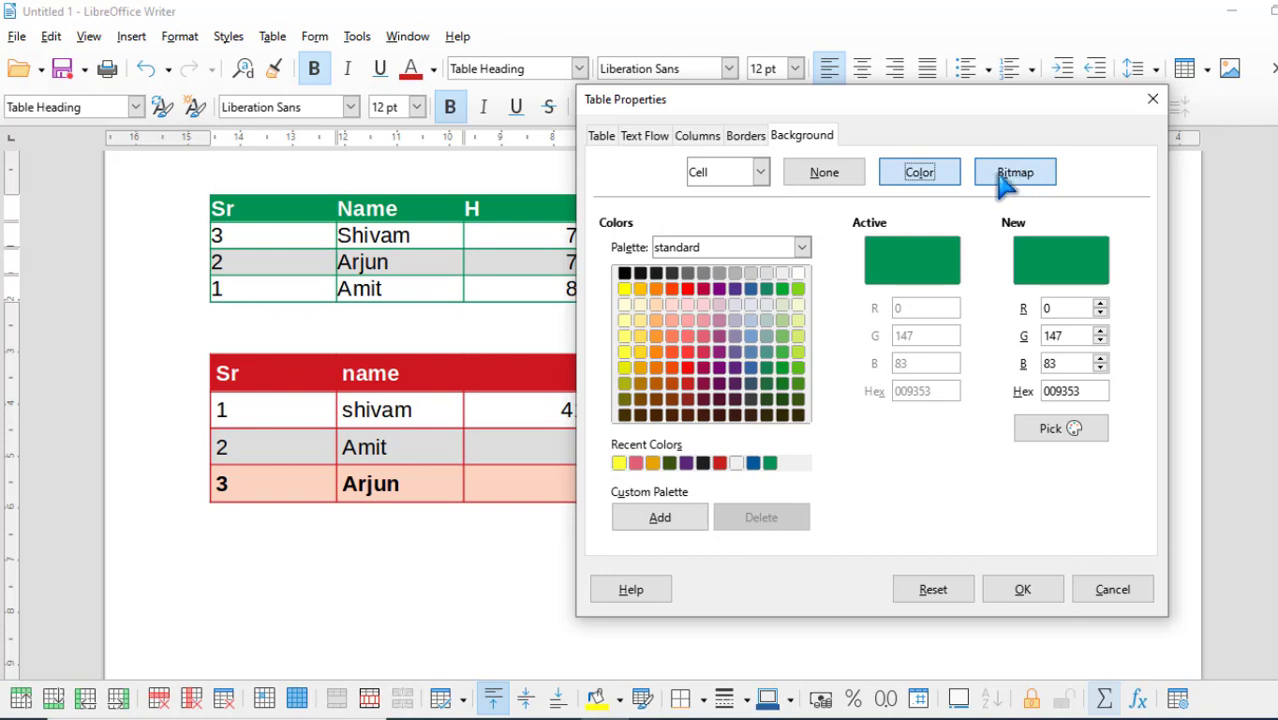
left_click(1012, 178)
left_click(745, 378)
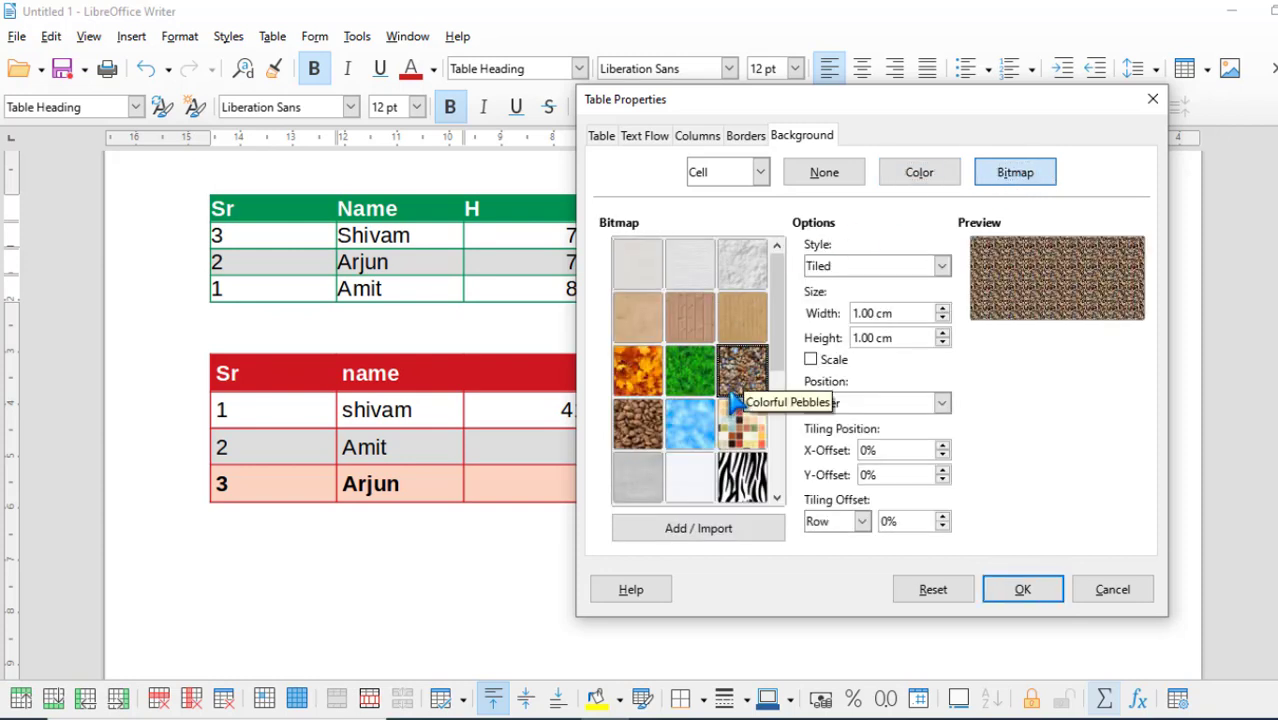
scroll(735, 400, "down", 3)
left_click(690, 372)
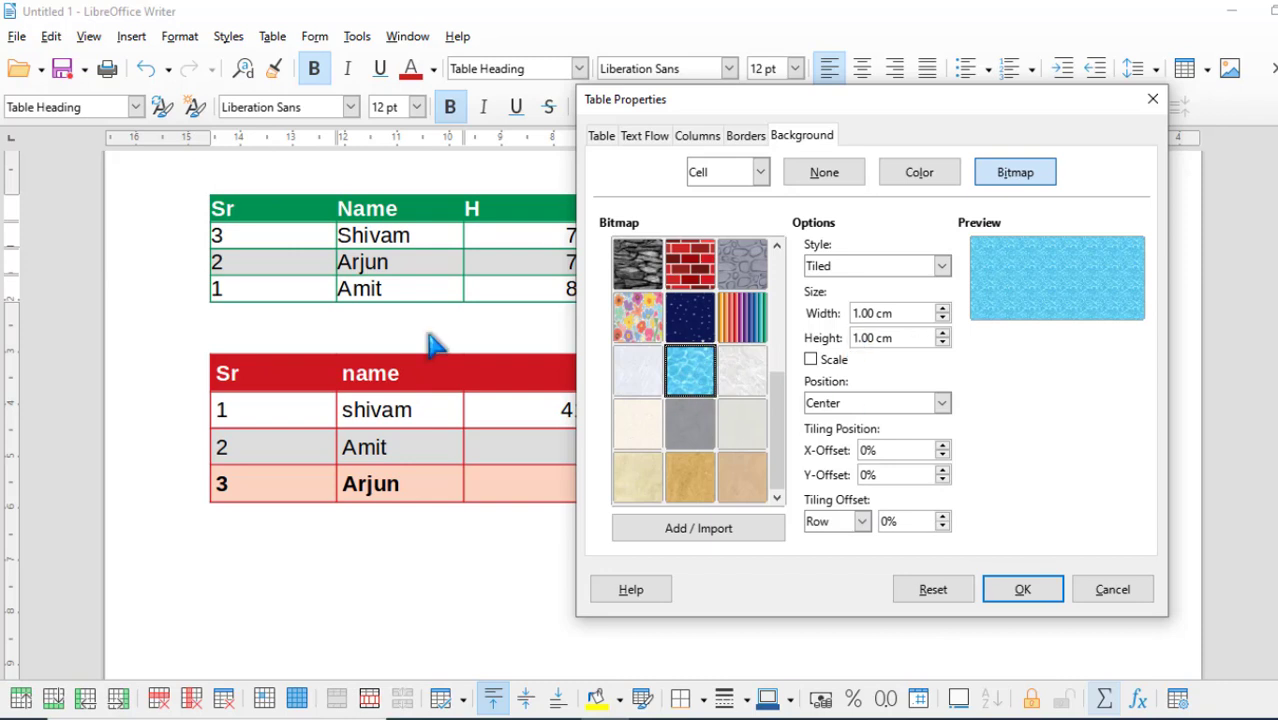
left_click(690, 265)
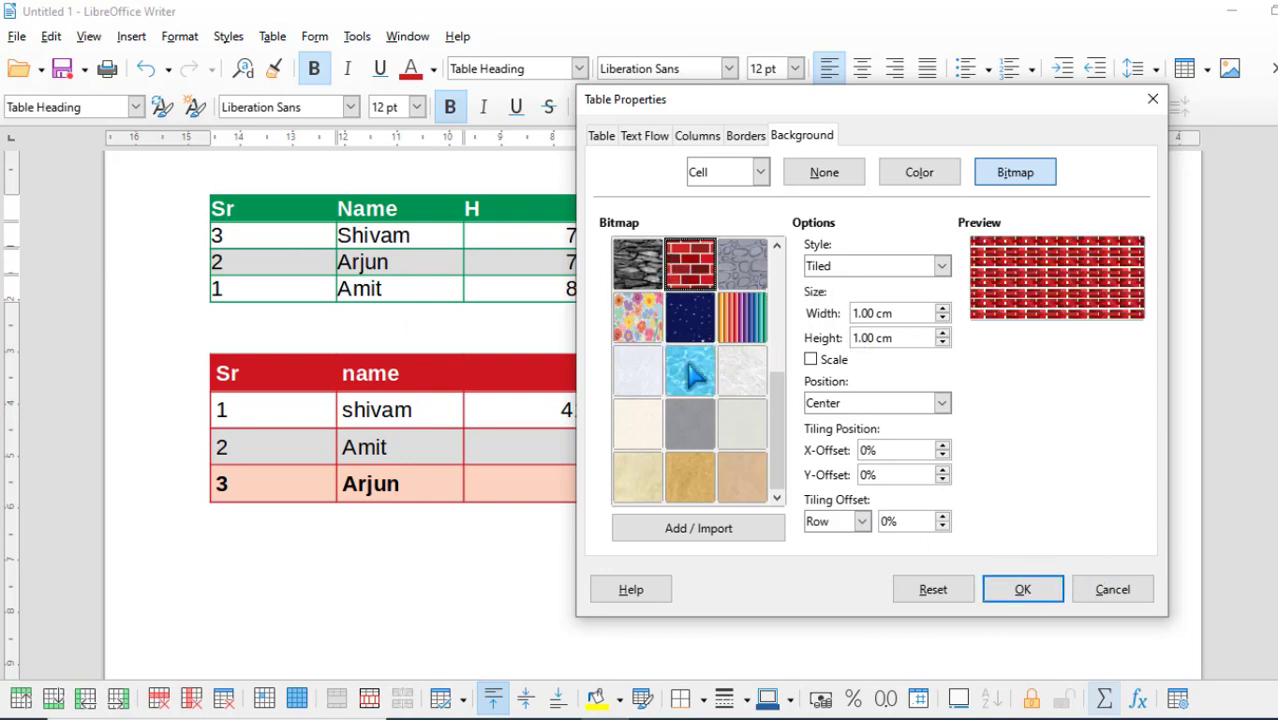
left_click(655, 275)
scroll(635, 415, "down", 3)
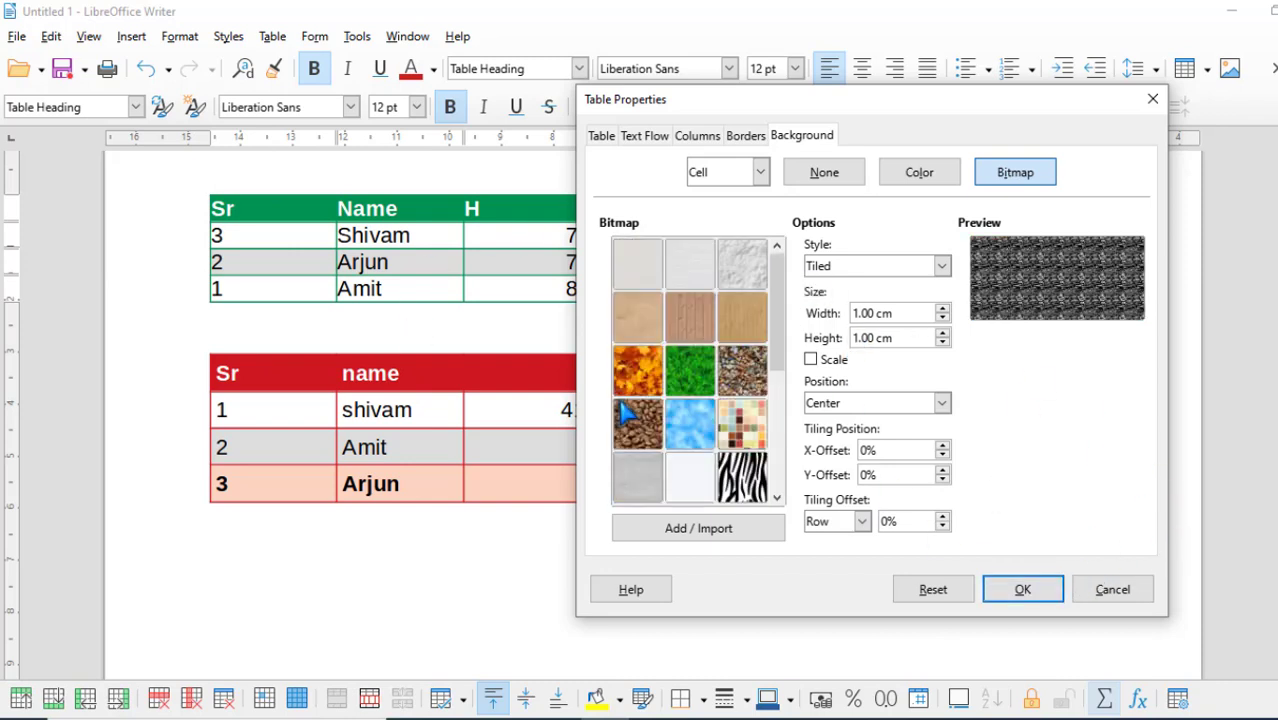
left_click(706, 328)
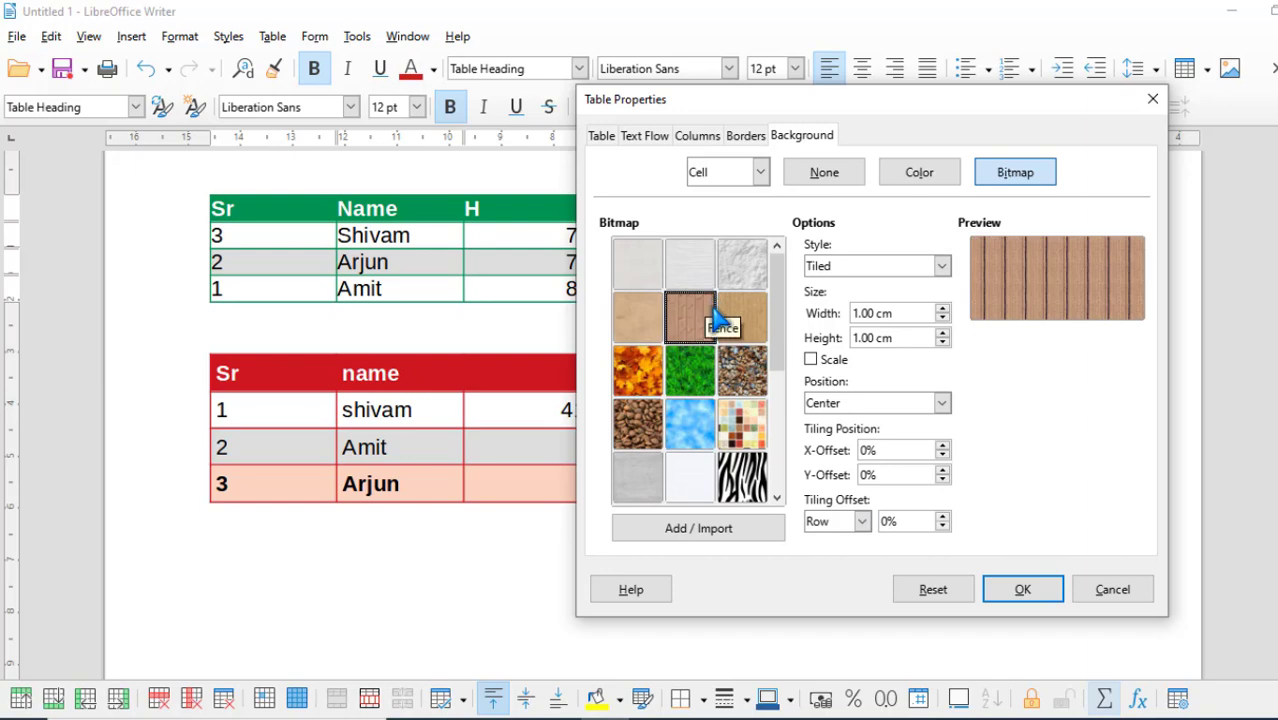
left_click(1040, 593)
left_click(792, 291)
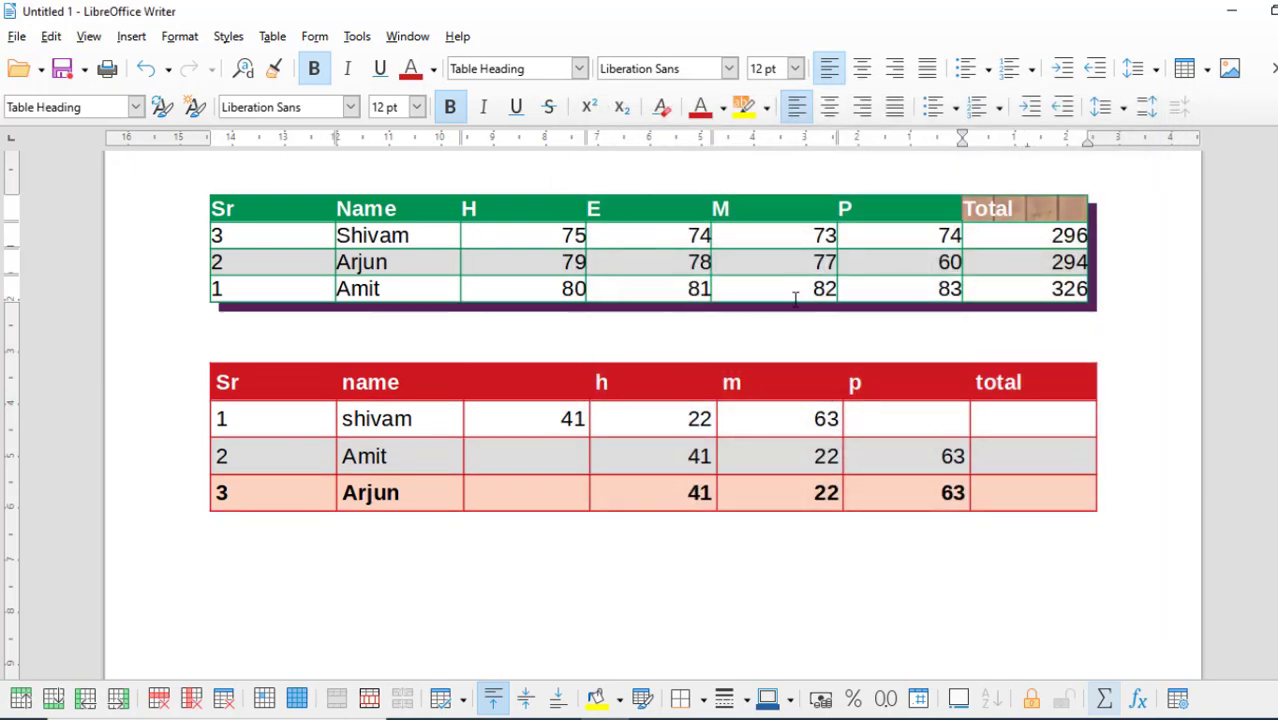
- Select all the green table's cells and apply the Parchment Paper bitmap background
scroll(442, 385, "down", 2)
scroll(433, 388, "up", 3)
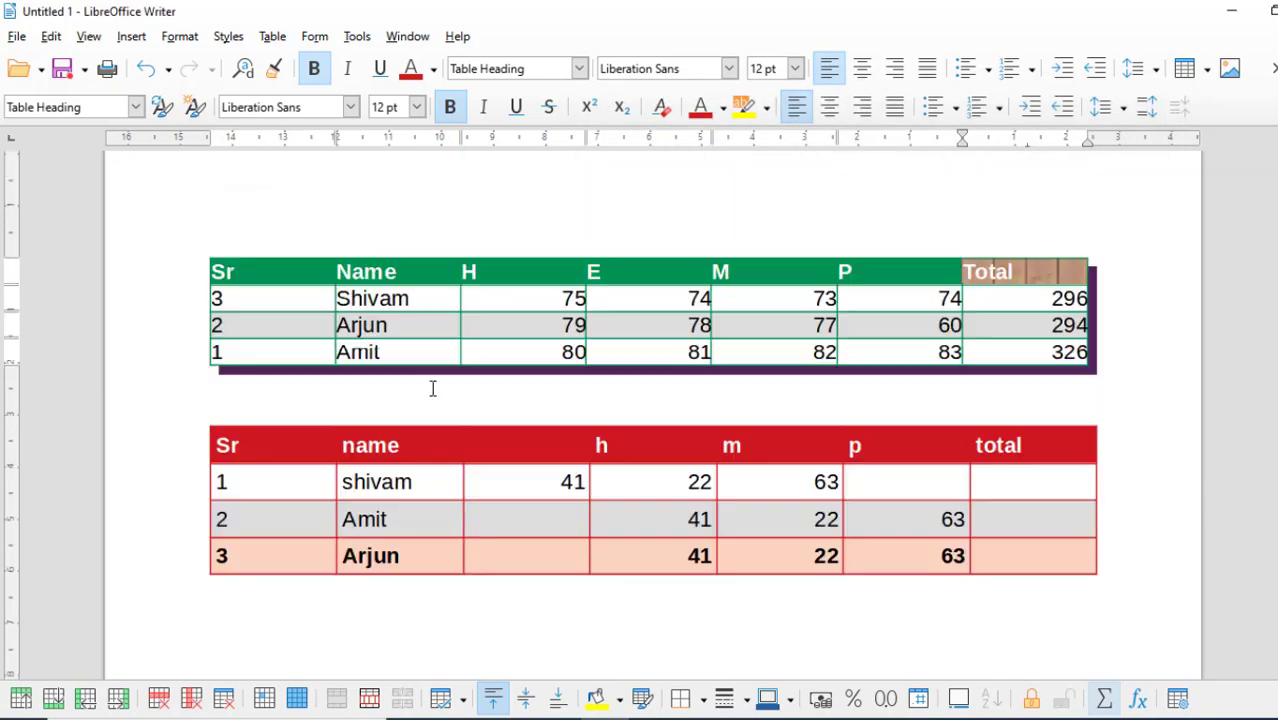
left_click_drag(275, 280, 984, 372)
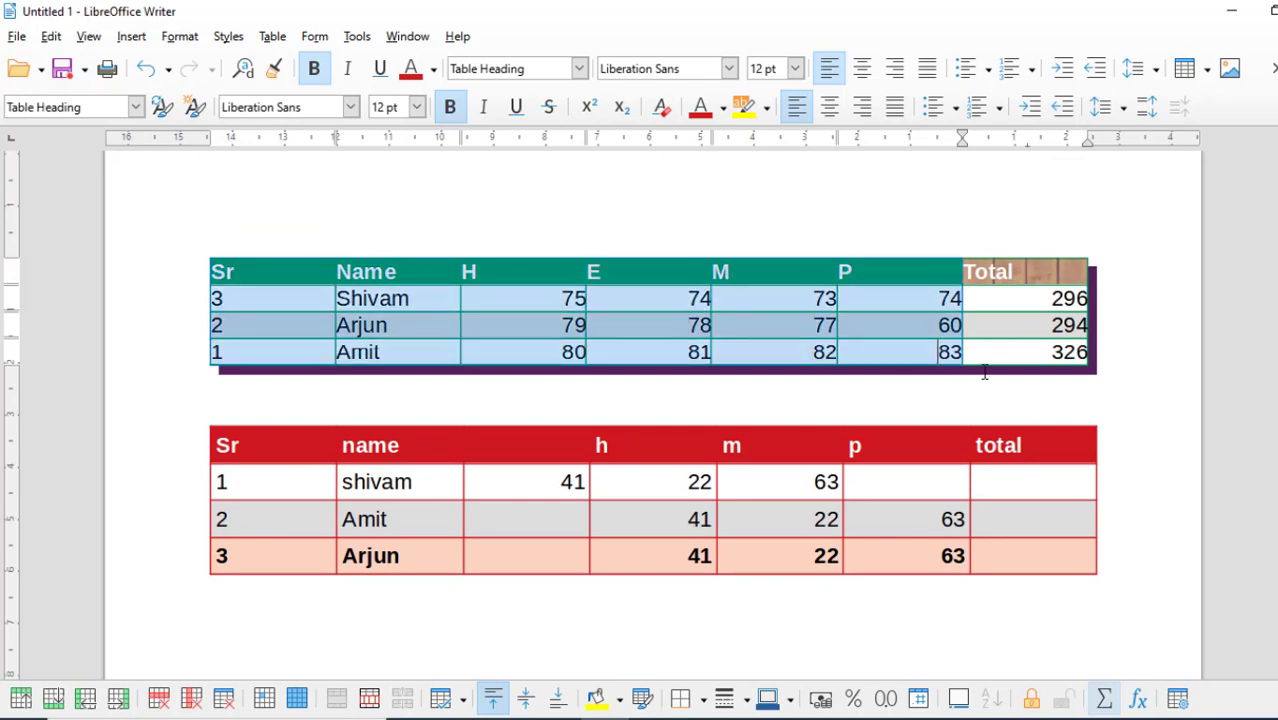
left_click_drag(1078, 370, 1110, 337)
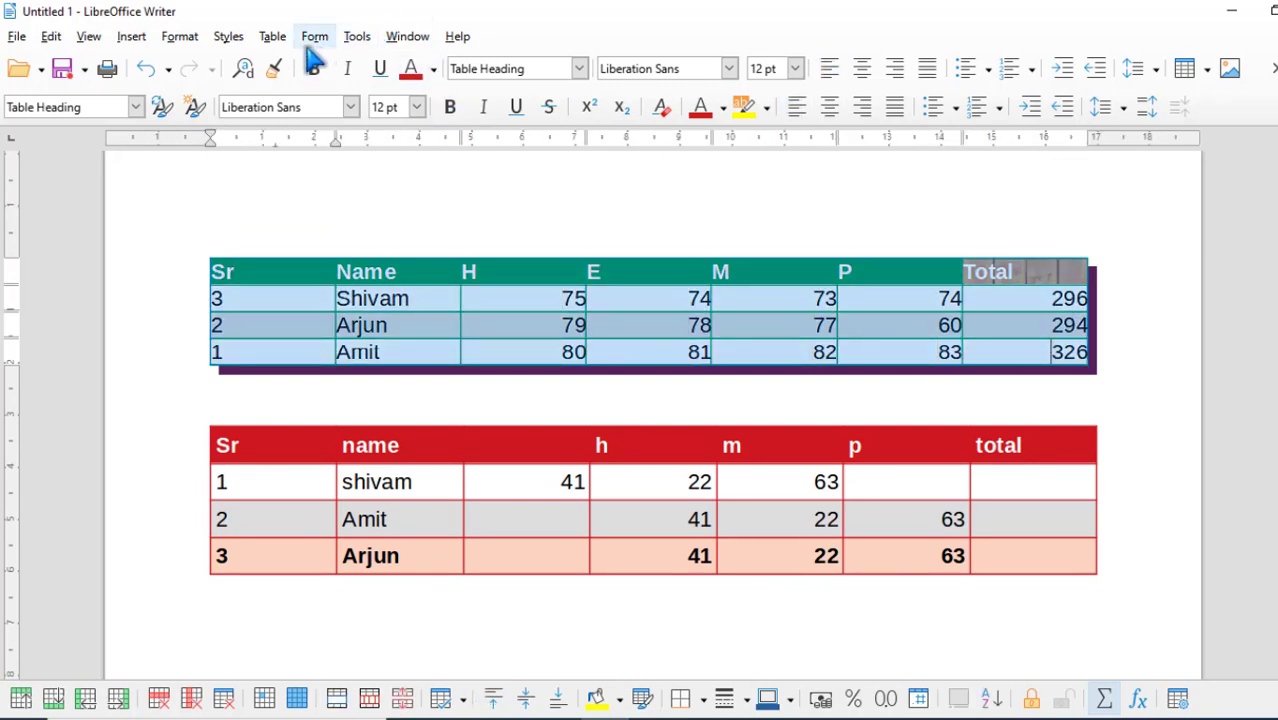
left_click(272, 36)
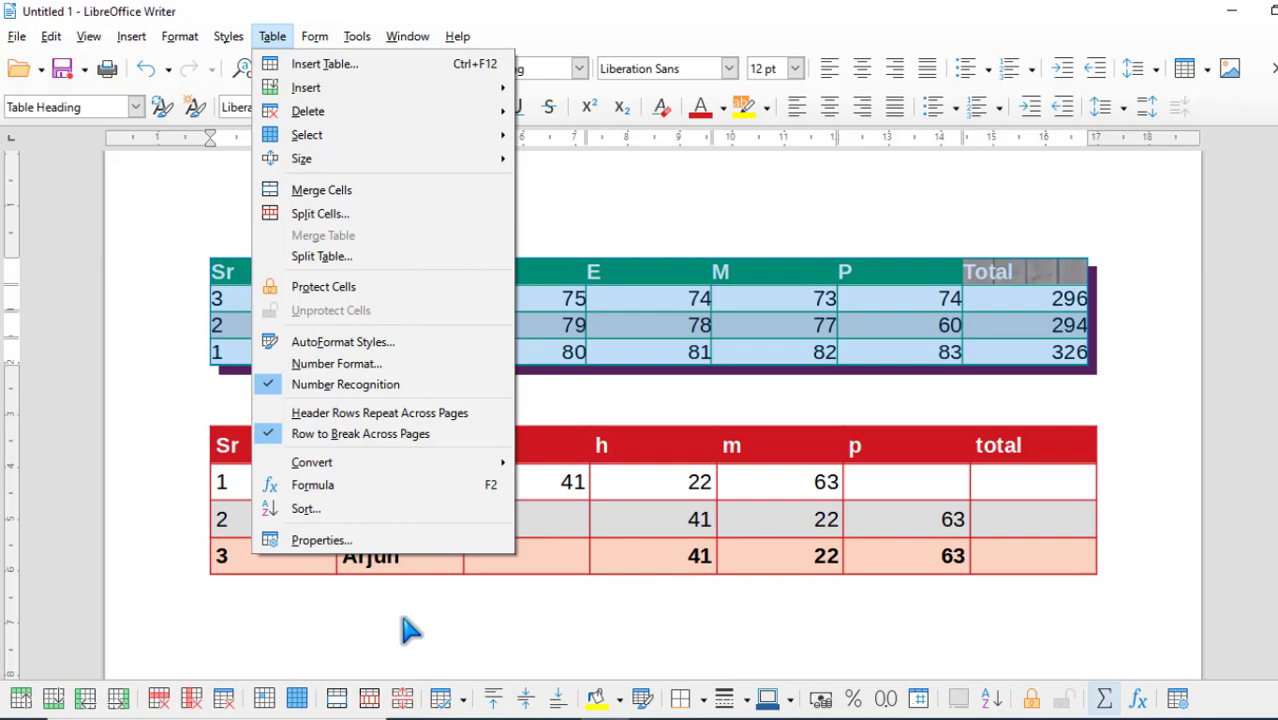
left_click(340, 541)
left_click(724, 182)
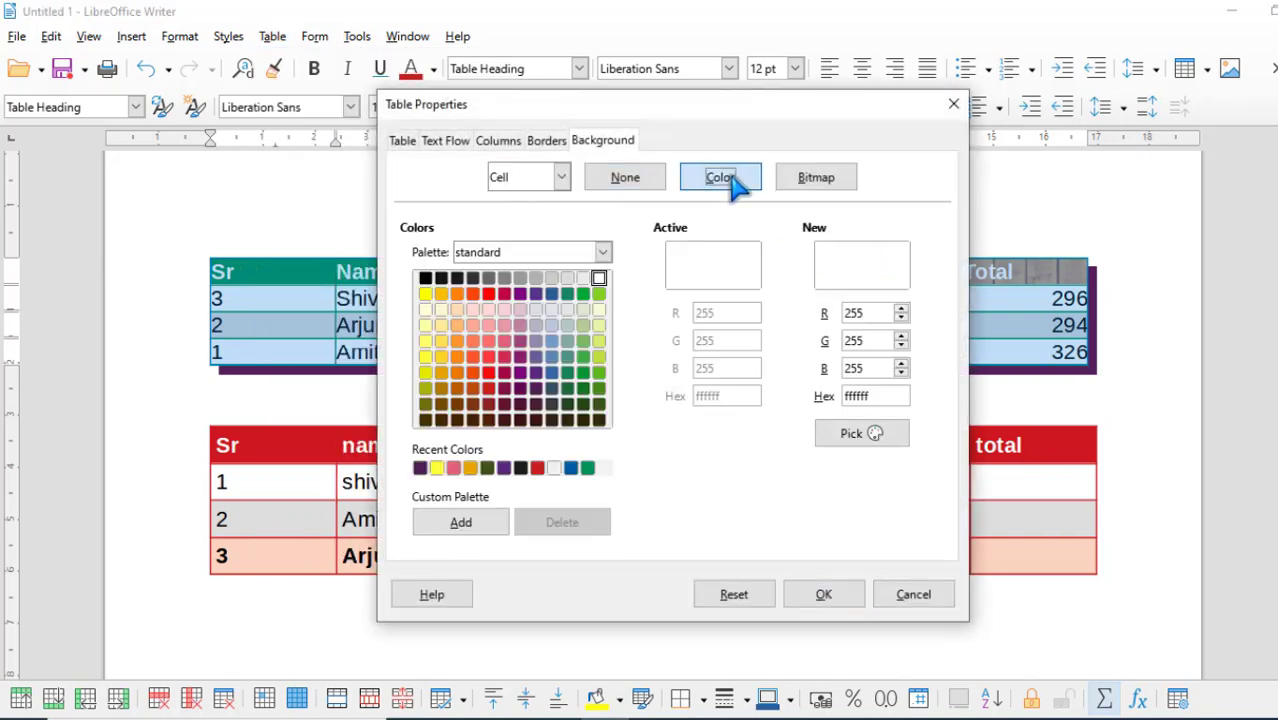
left_click(814, 178)
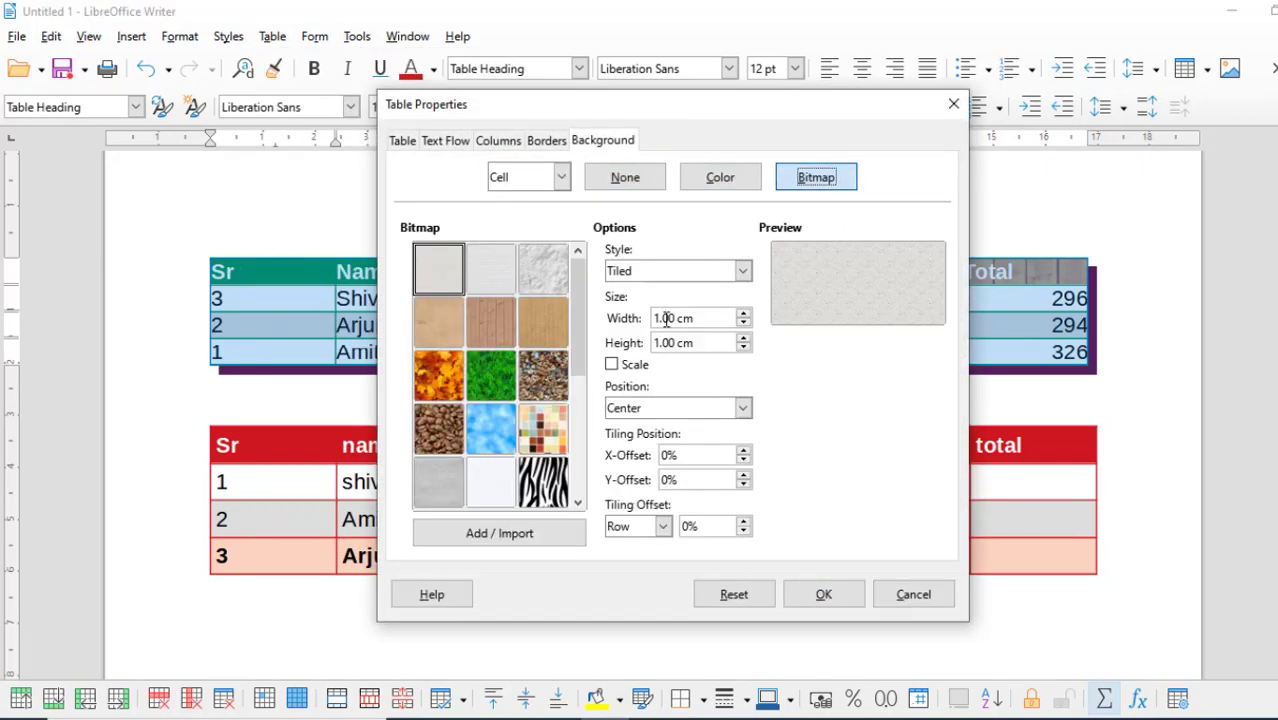
left_click(437, 326)
left_click(835, 593)
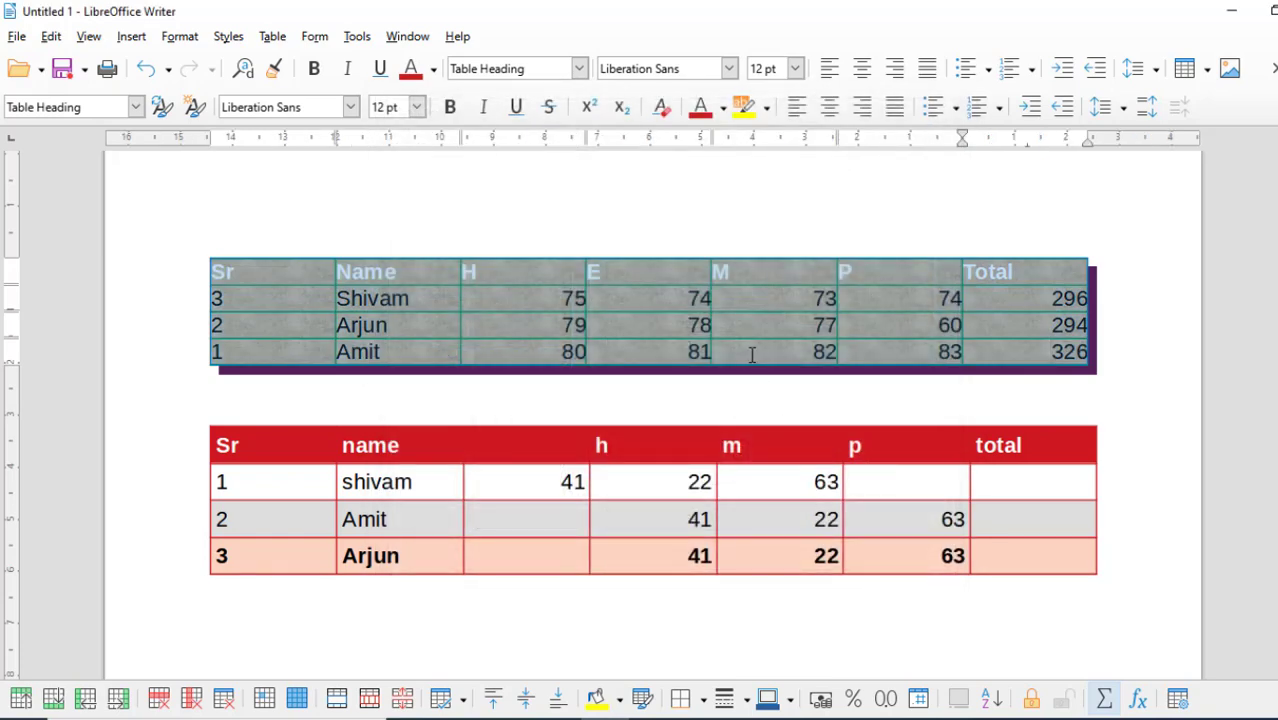
left_click(830, 333)
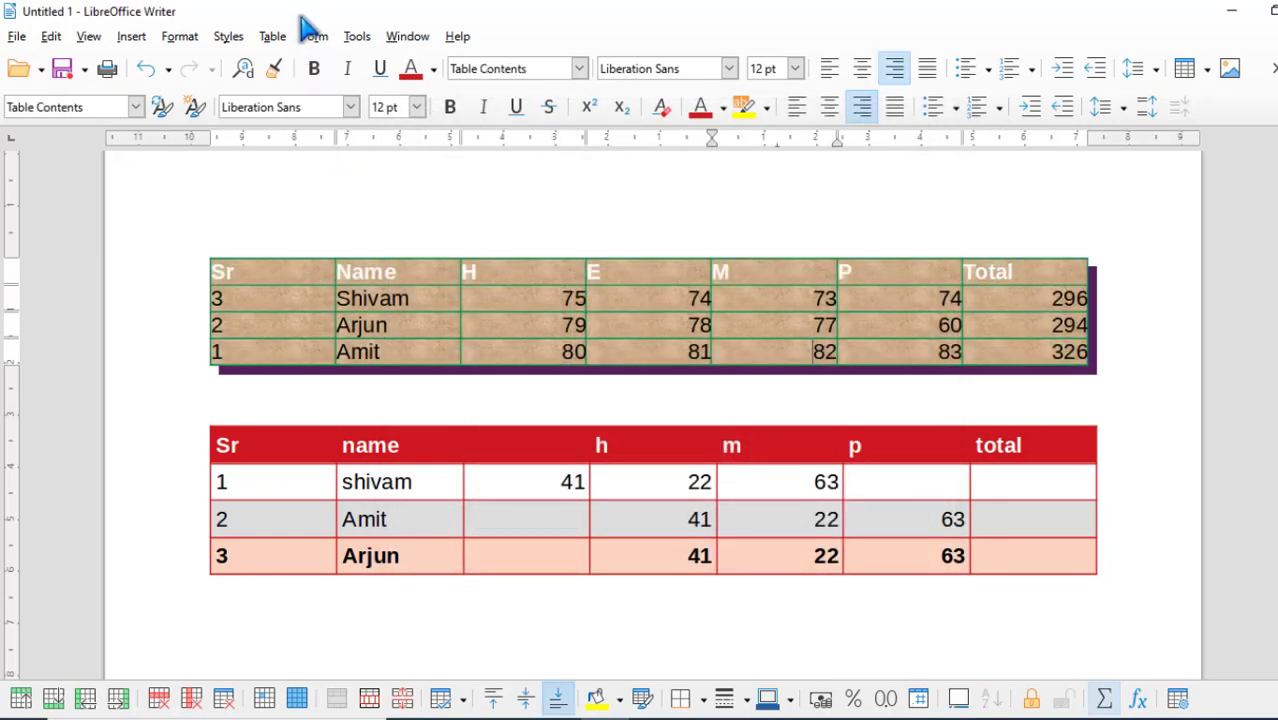
left_click(272, 36)
left_click(341, 548)
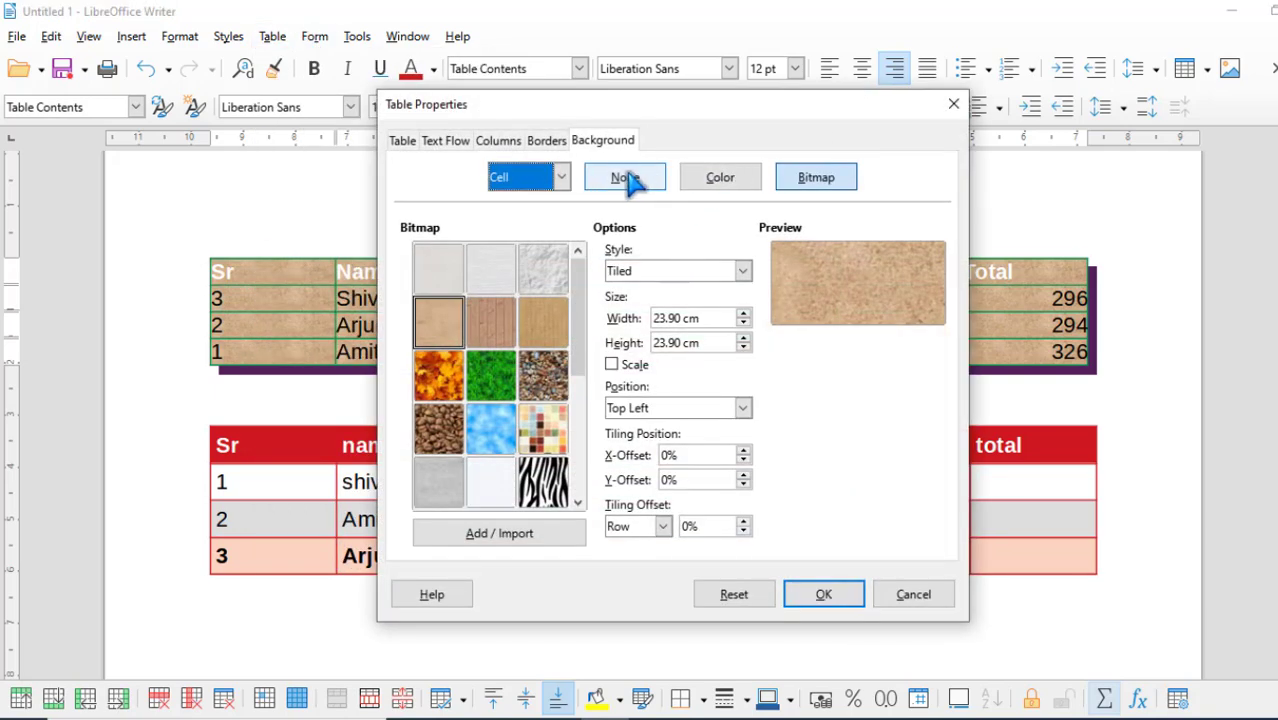
left_click(629, 178)
left_click(551, 185)
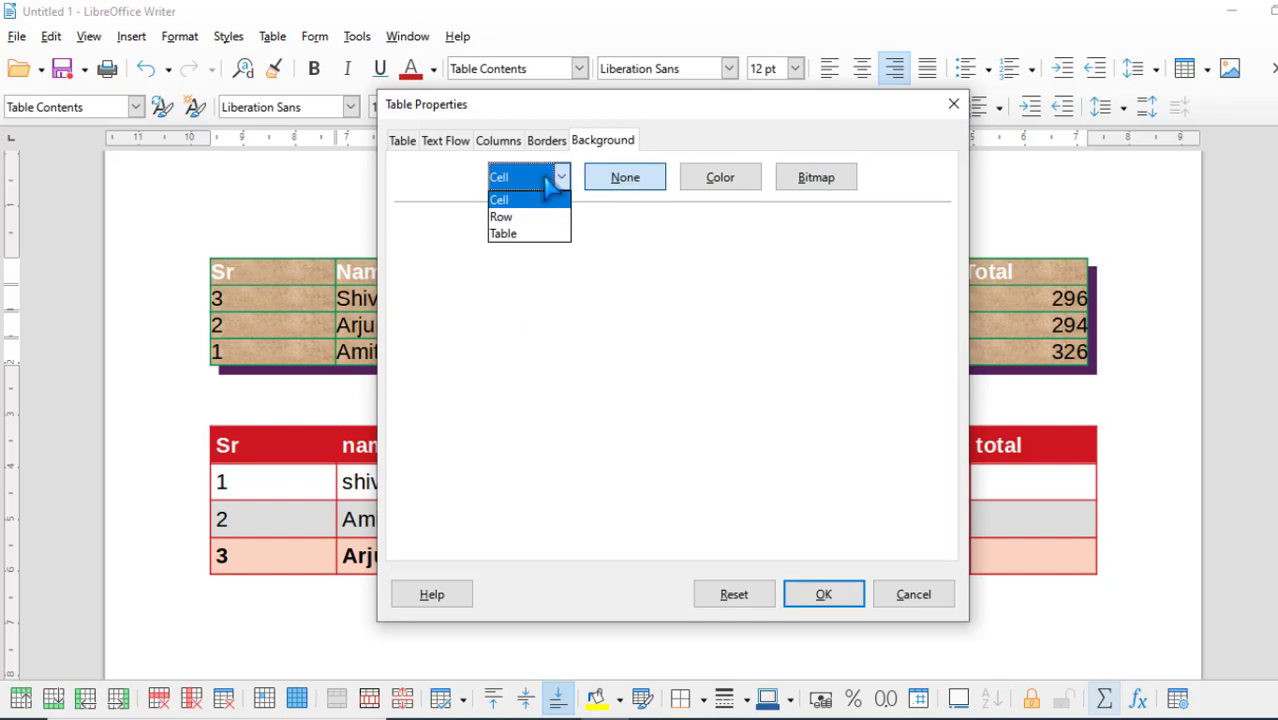
left_click(551, 185)
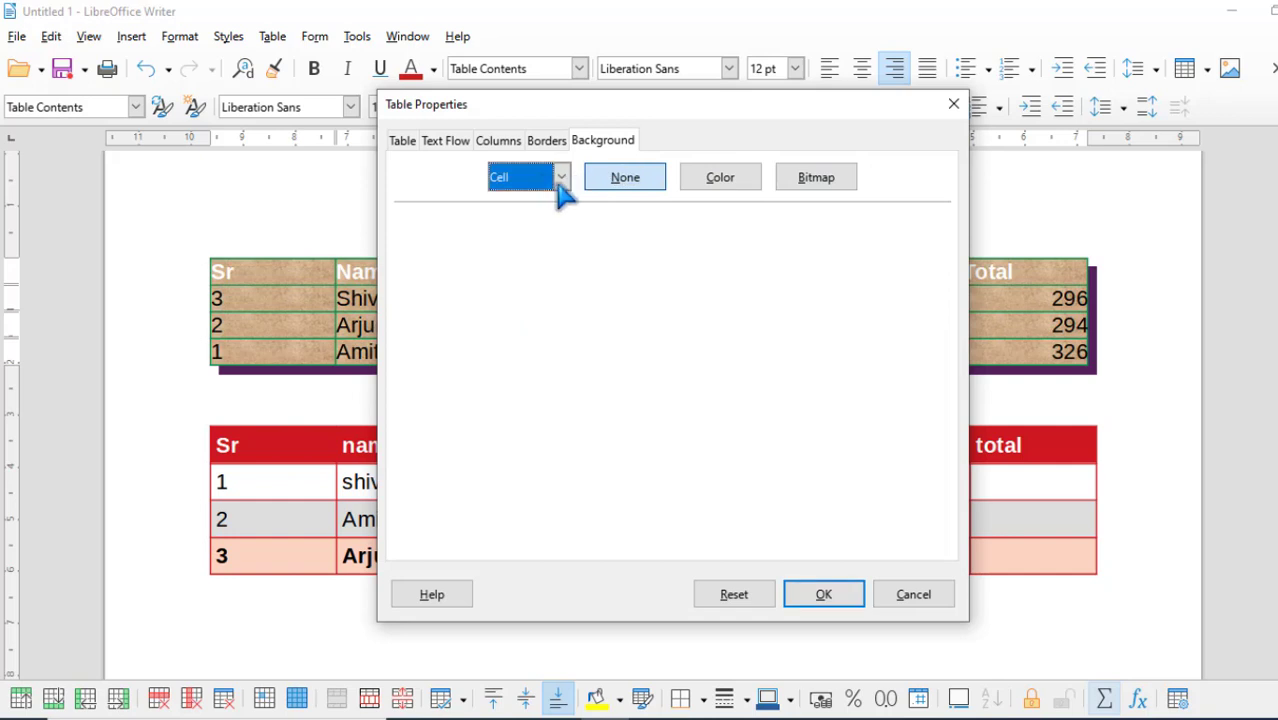
left_click(562, 180)
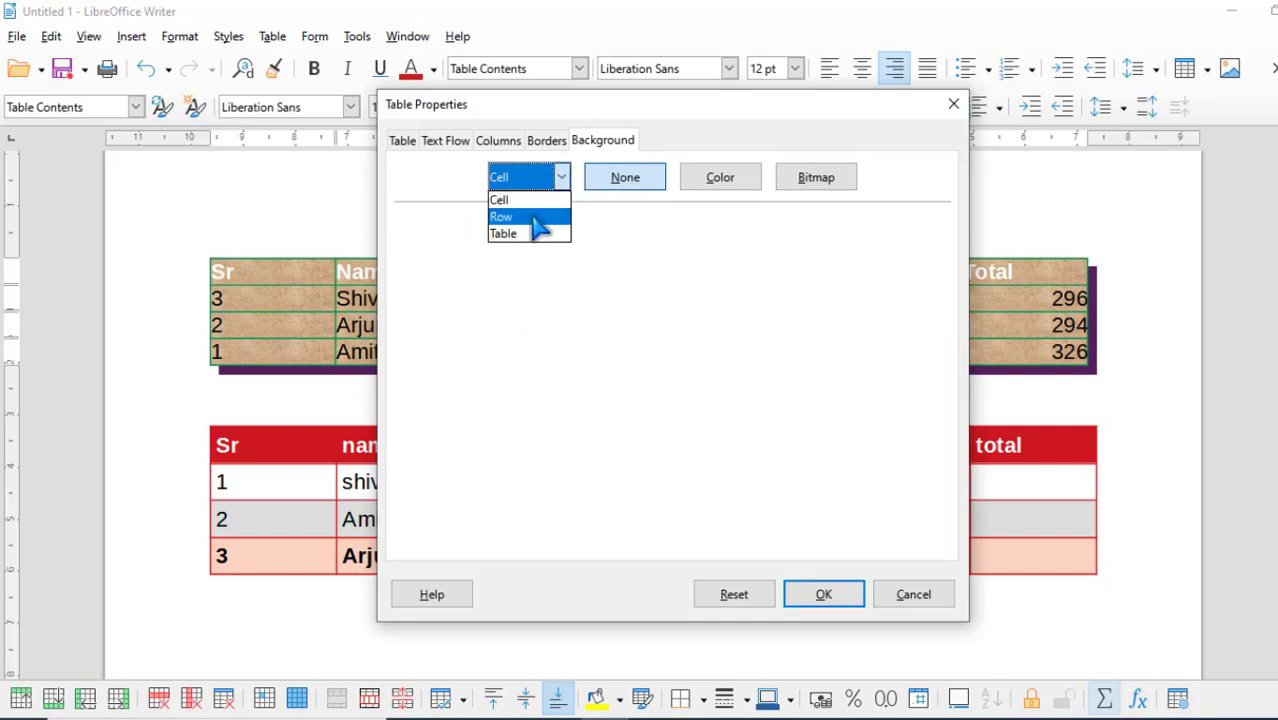
left_click(633, 251)
left_click(562, 178)
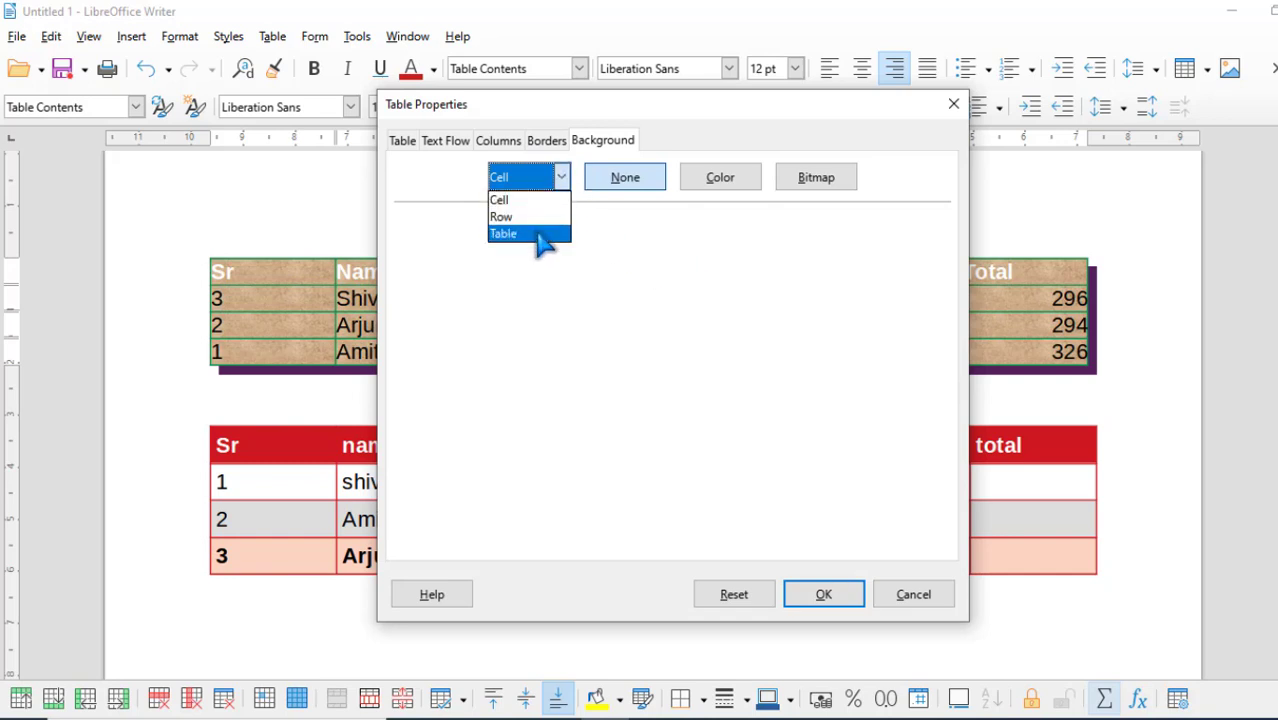
left_click(556, 143)
left_click(552, 142)
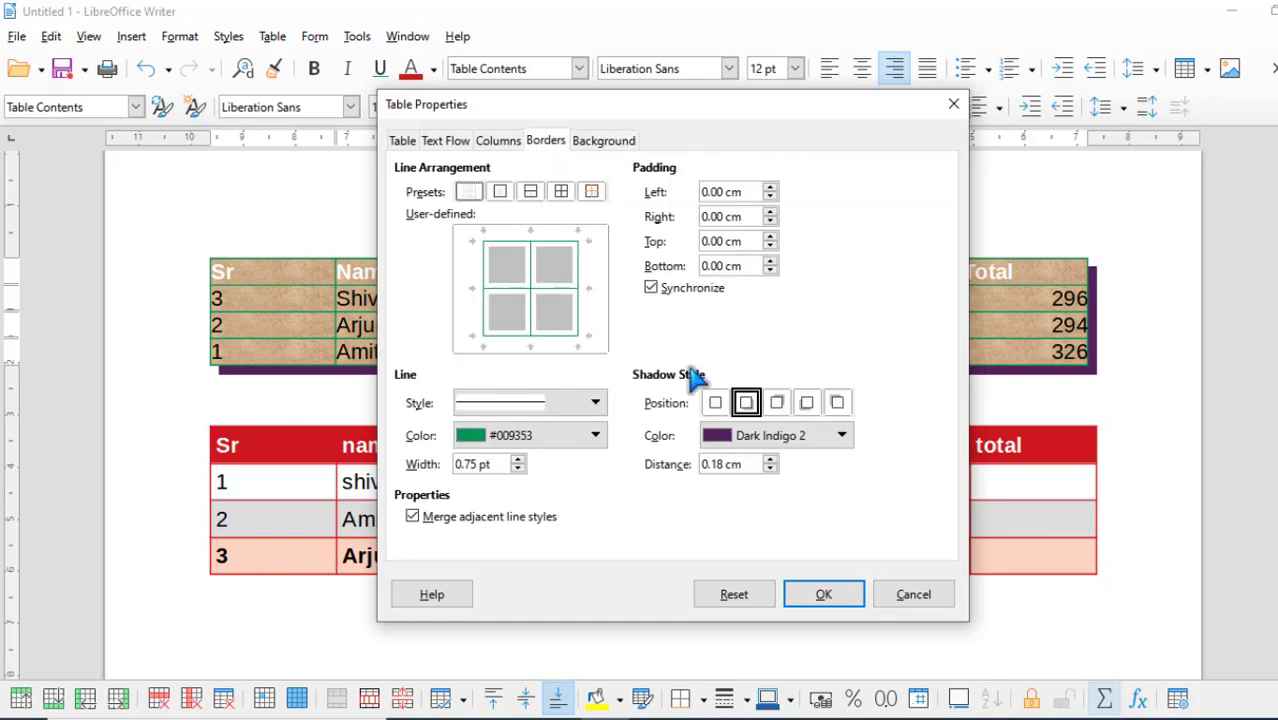
left_click(913, 596)
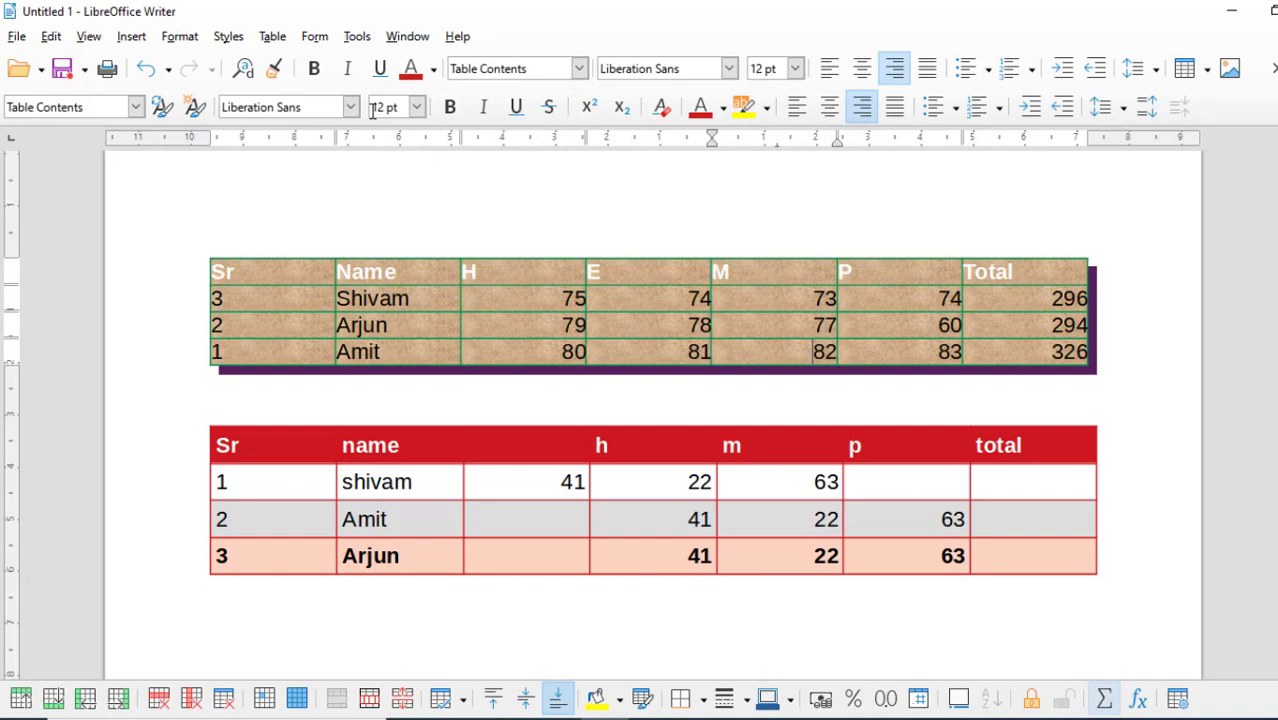
left_click(272, 36)
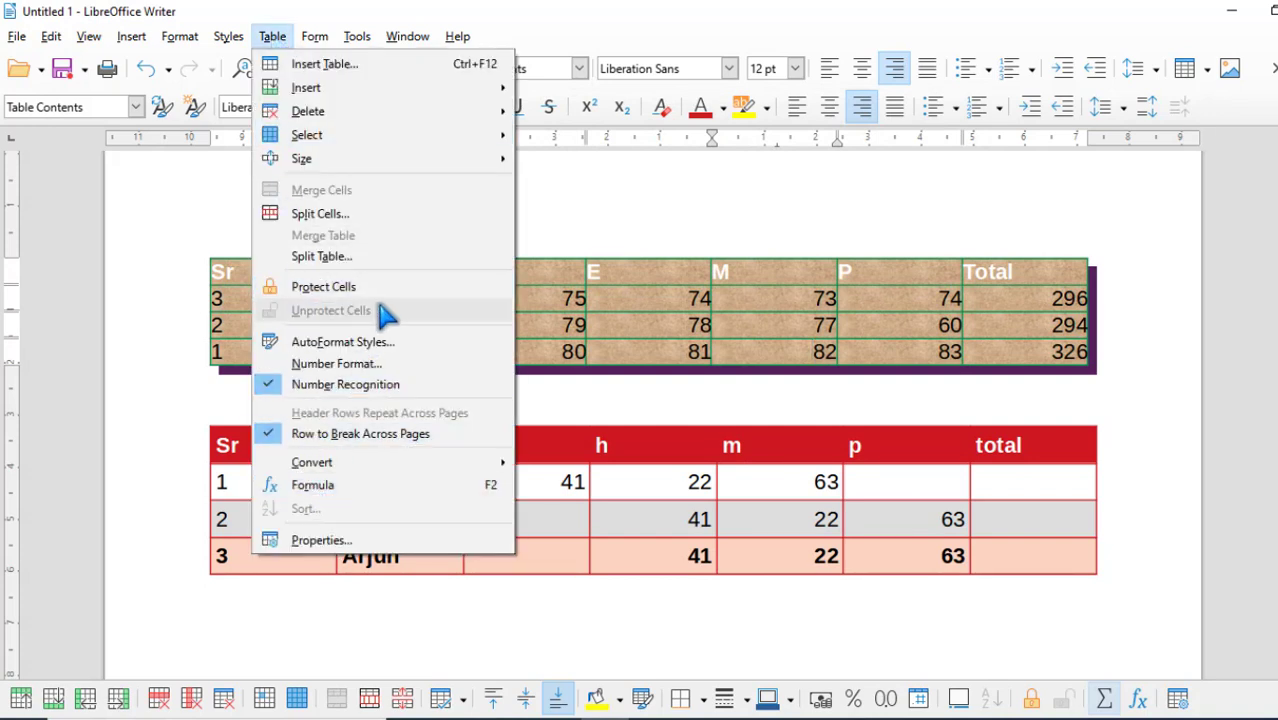